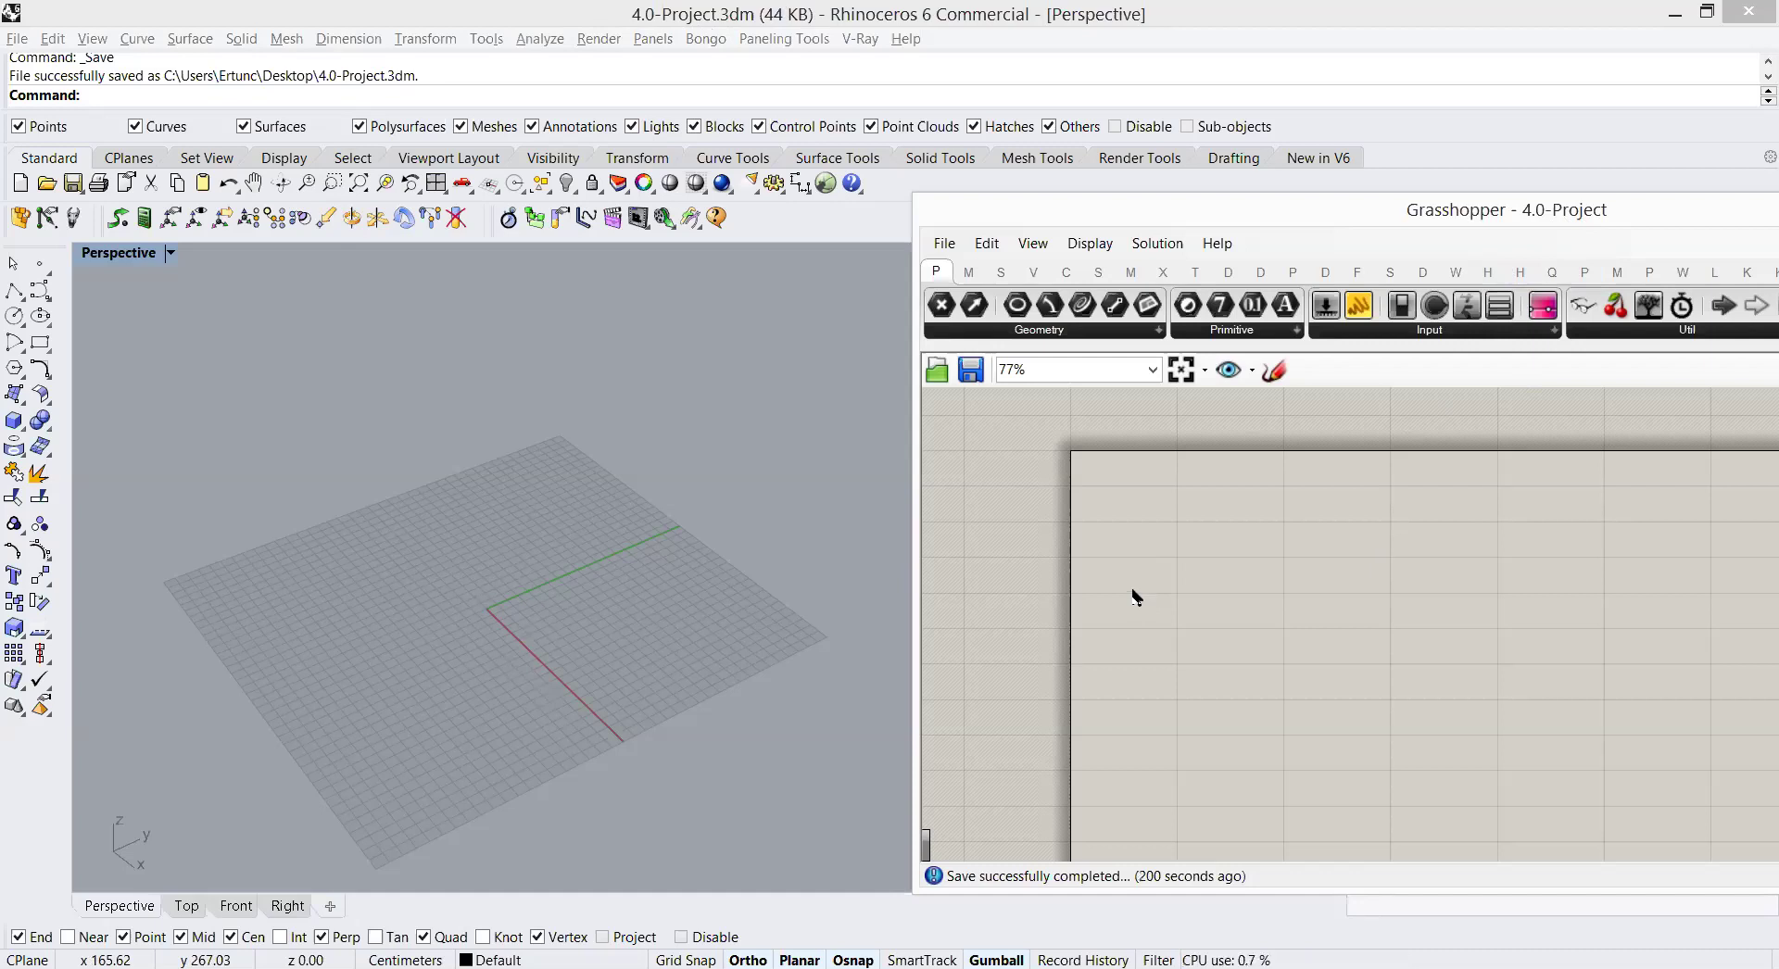
# Step: Add an XY Plane component and position it near the canvas corner
pyautogui.moveTo(1129, 561); pyautogui.dragTo(1087, 521, button='right')
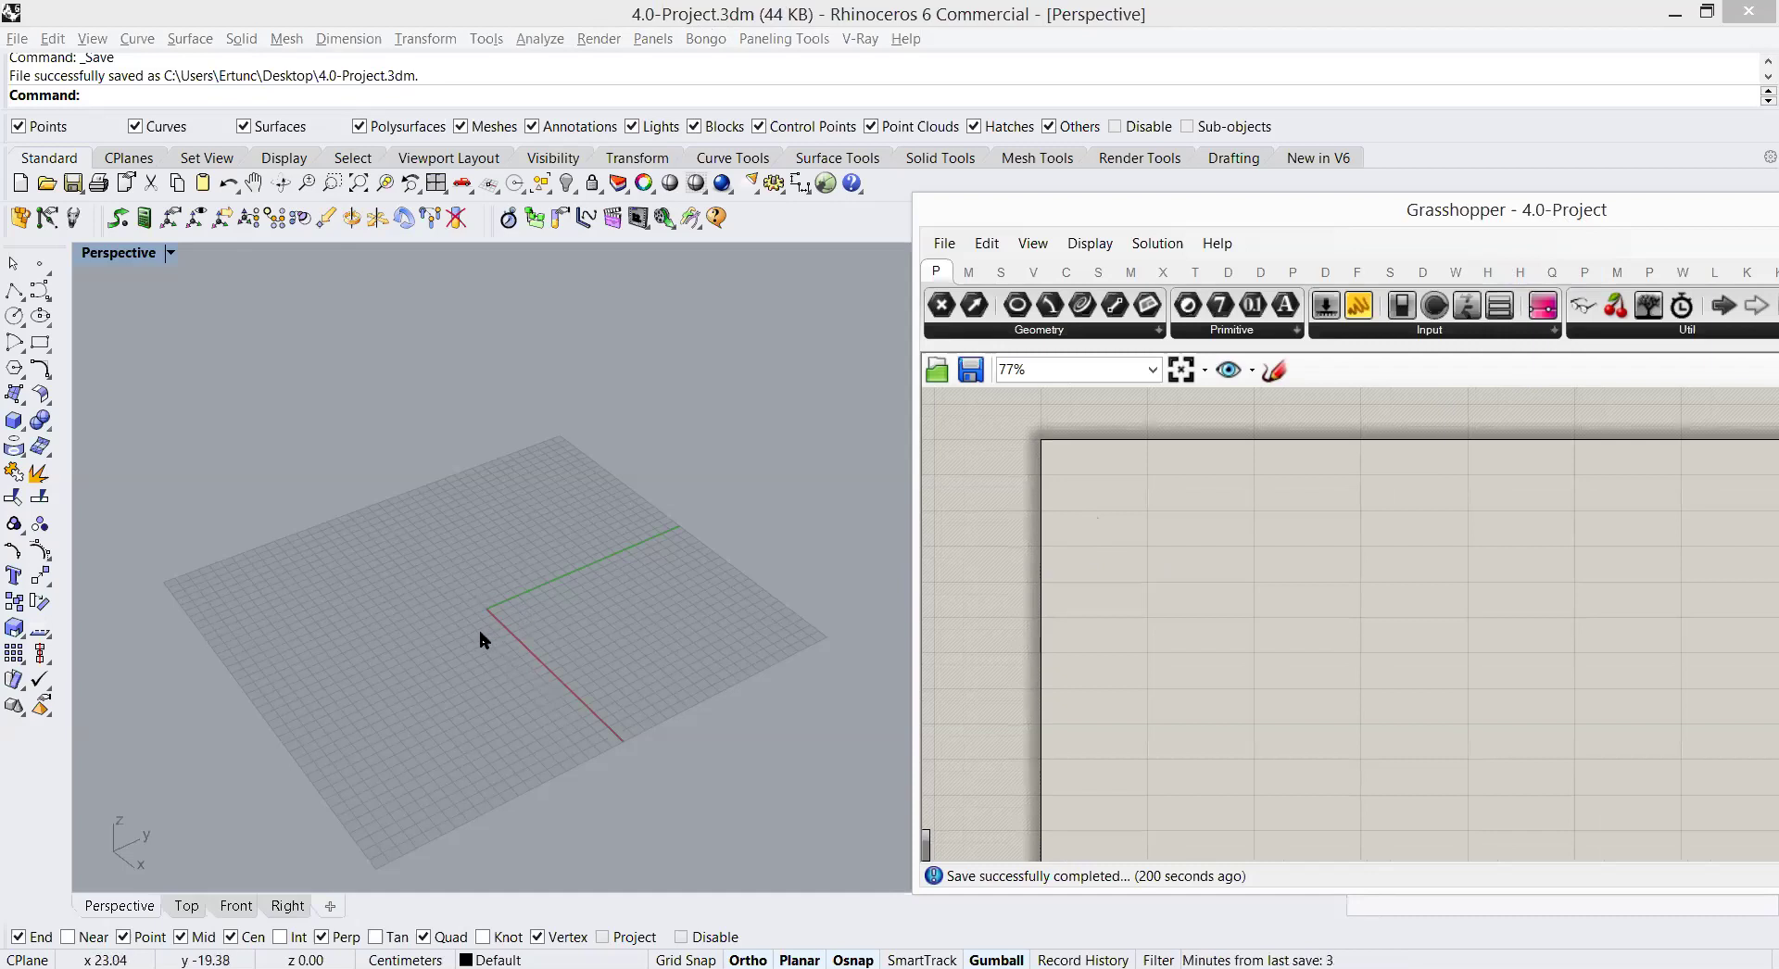
pyautogui.scroll(2, 442, 609)
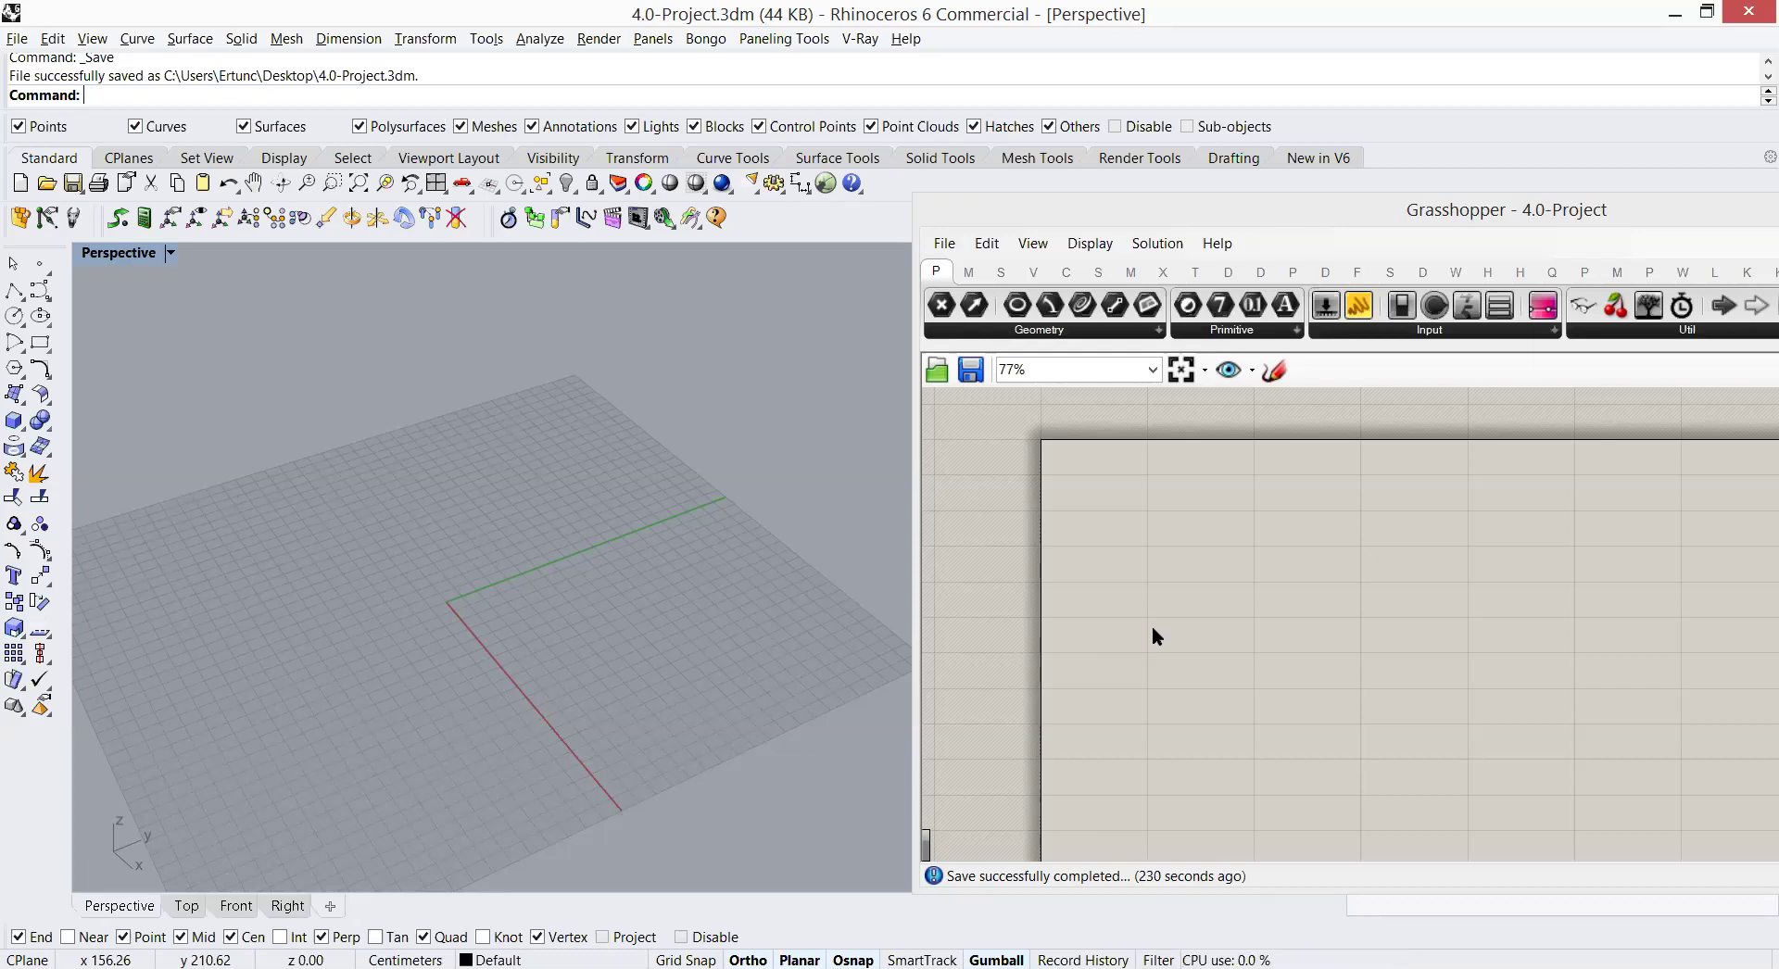
pyautogui.click(1037, 272)
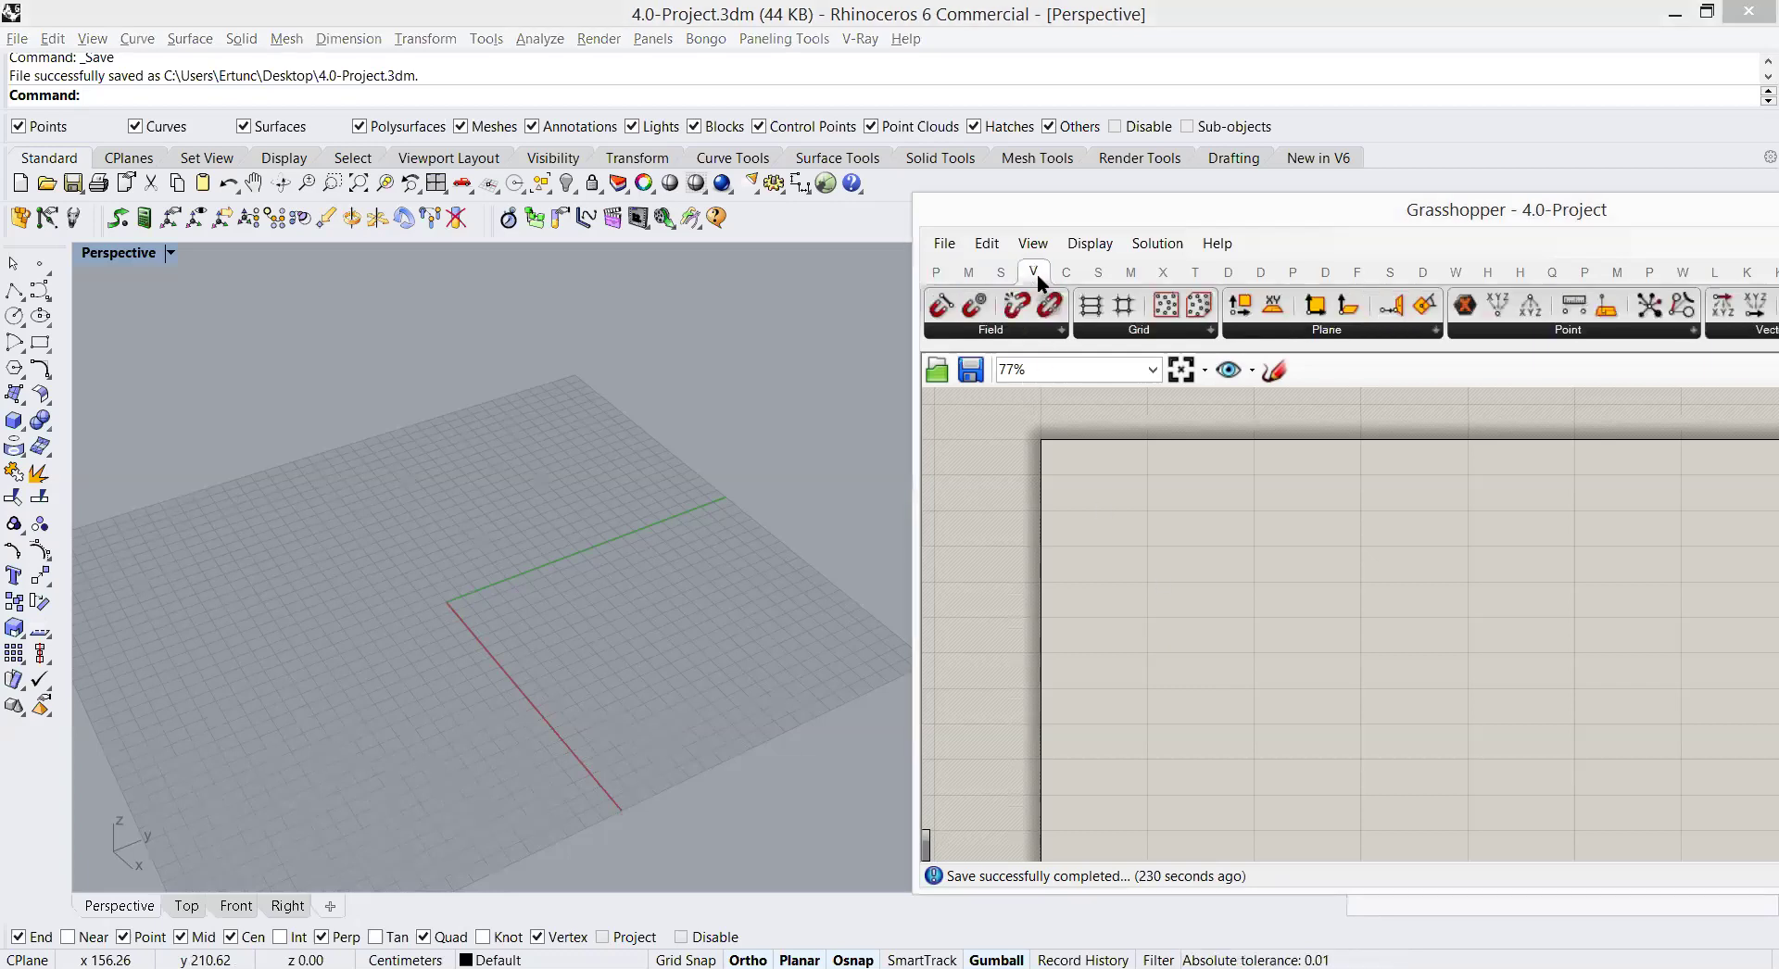
pyautogui.click(1279, 338)
pyautogui.moveTo(1437, 375); pyautogui.dragTo(1171, 526)
pyautogui.click(1144, 599)
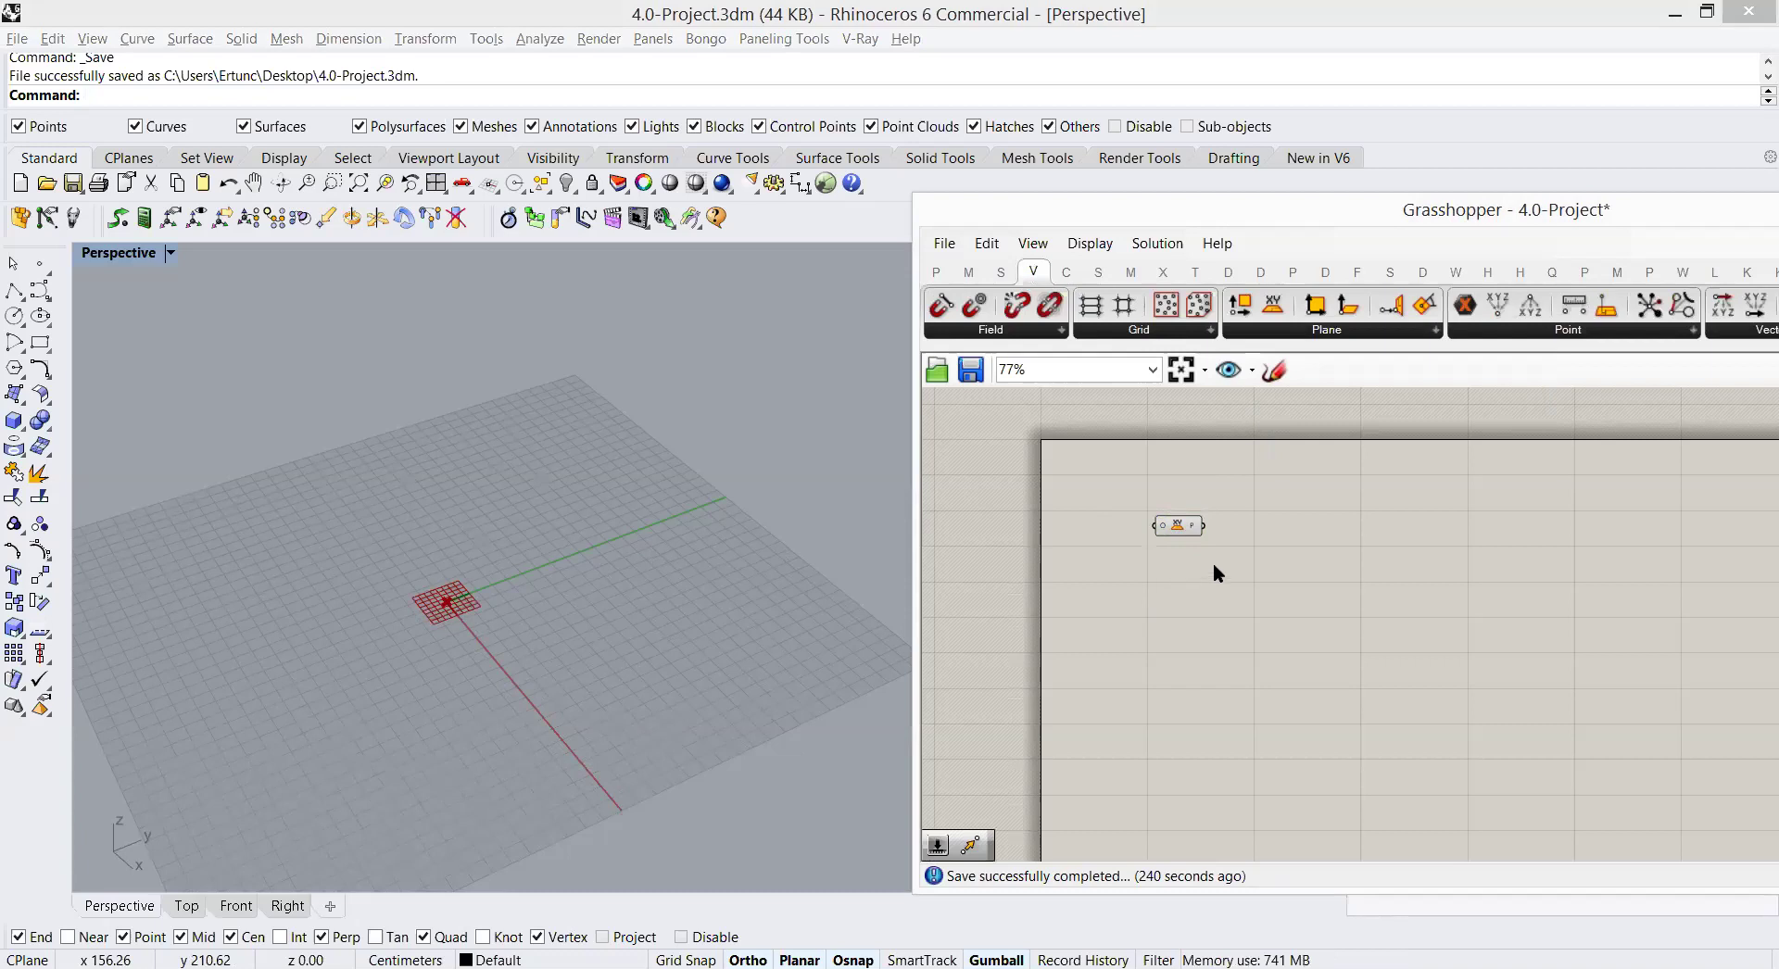
pyautogui.moveTo(1177, 520); pyautogui.dragTo(1113, 504)
pyautogui.click(1164, 543)
pyautogui.click(1118, 525)
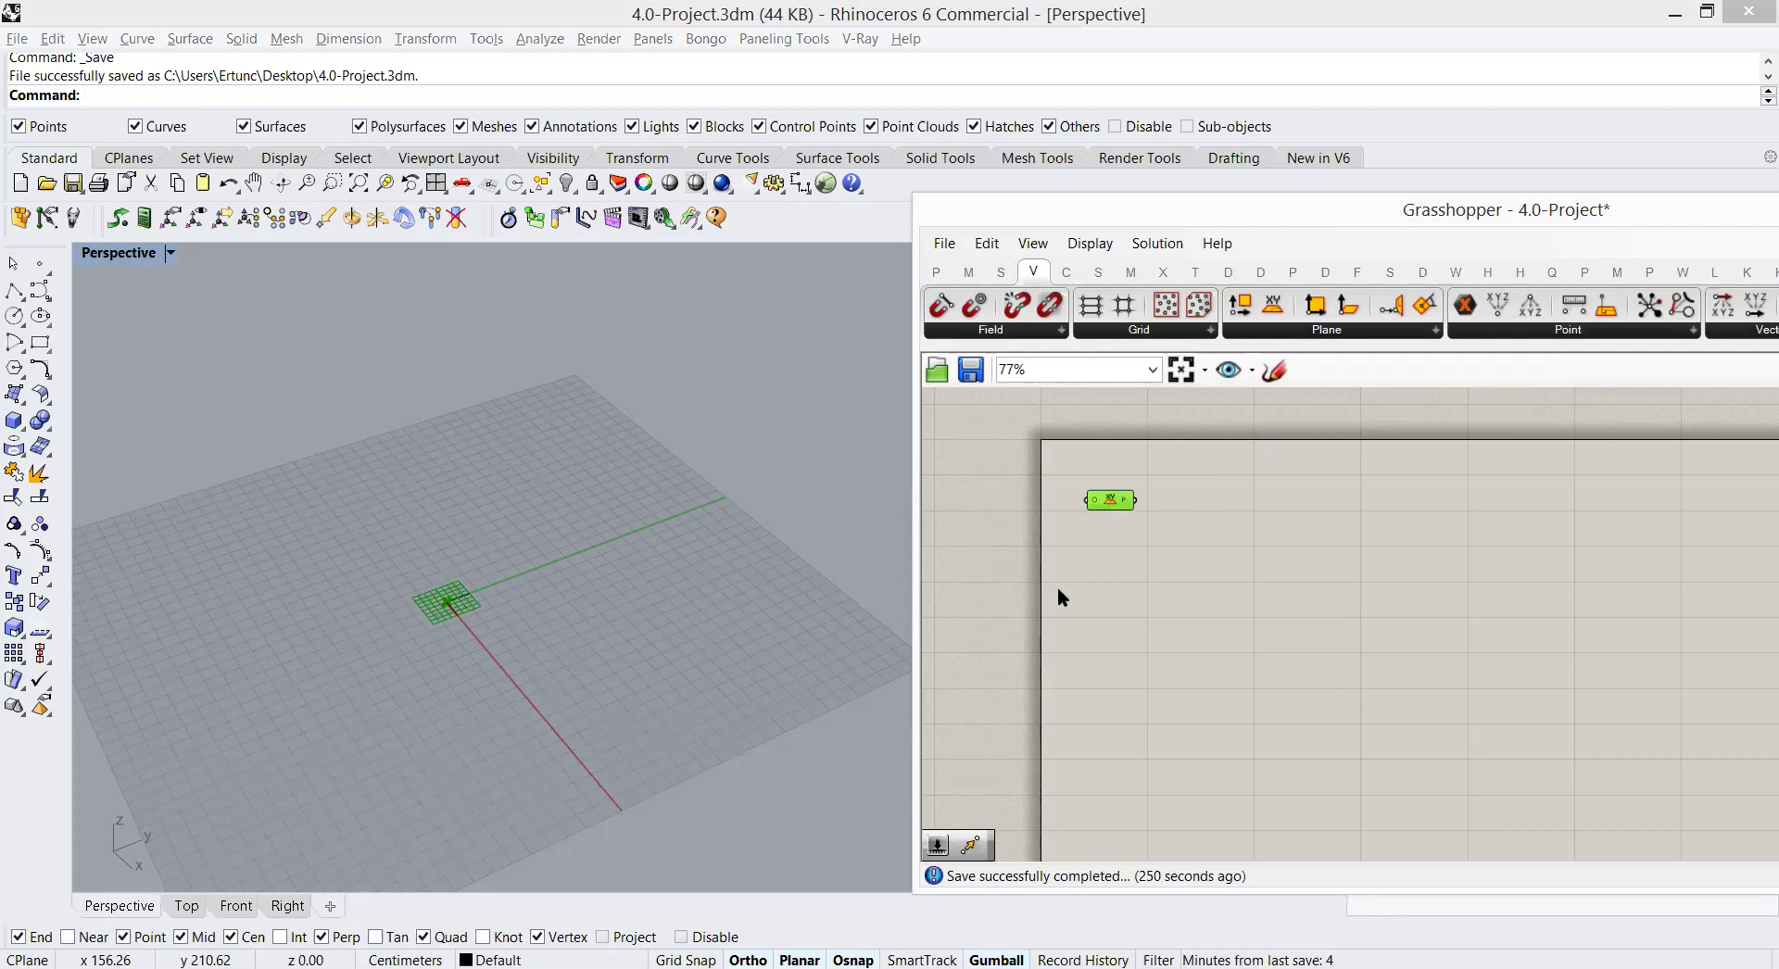
pyautogui.moveTo(554, 593)
pyautogui.keyDown('shift'); pyautogui.mouseDown(button='right')
pyautogui.moveTo(580, 639)
pyautogui.moveTo(575, 617)
pyautogui.mouseUp(button='right'); pyautogui.keyUp('shift')
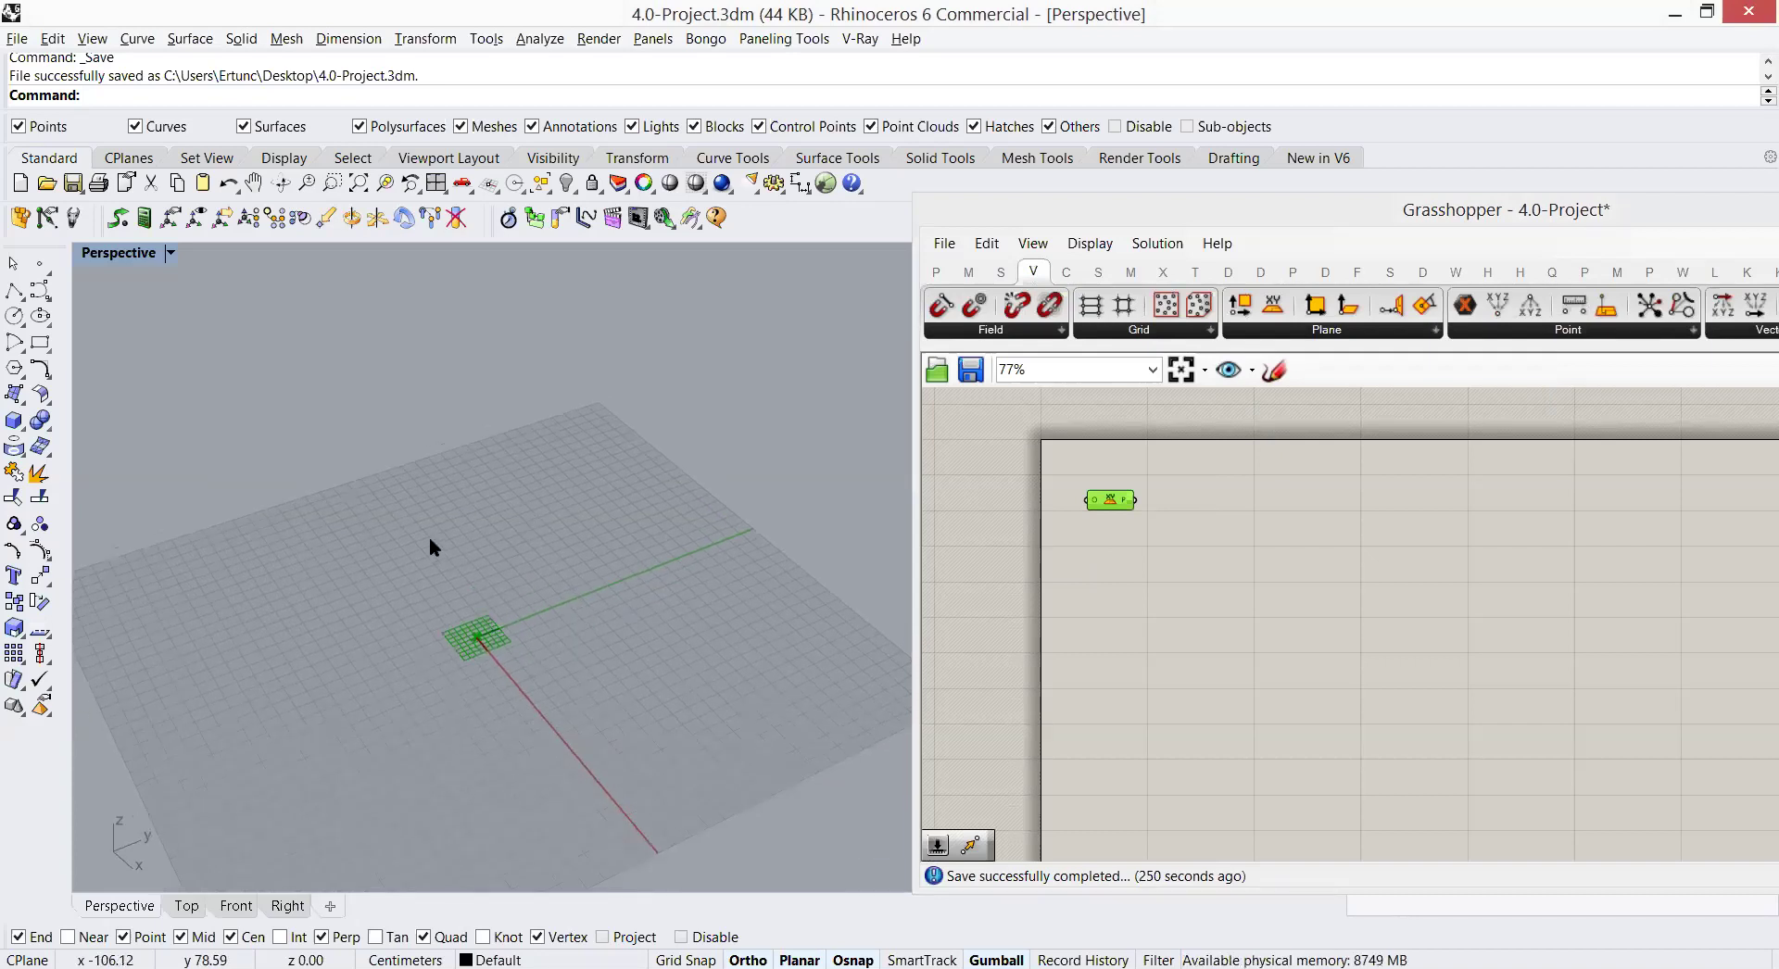
pyautogui.click(1143, 564)
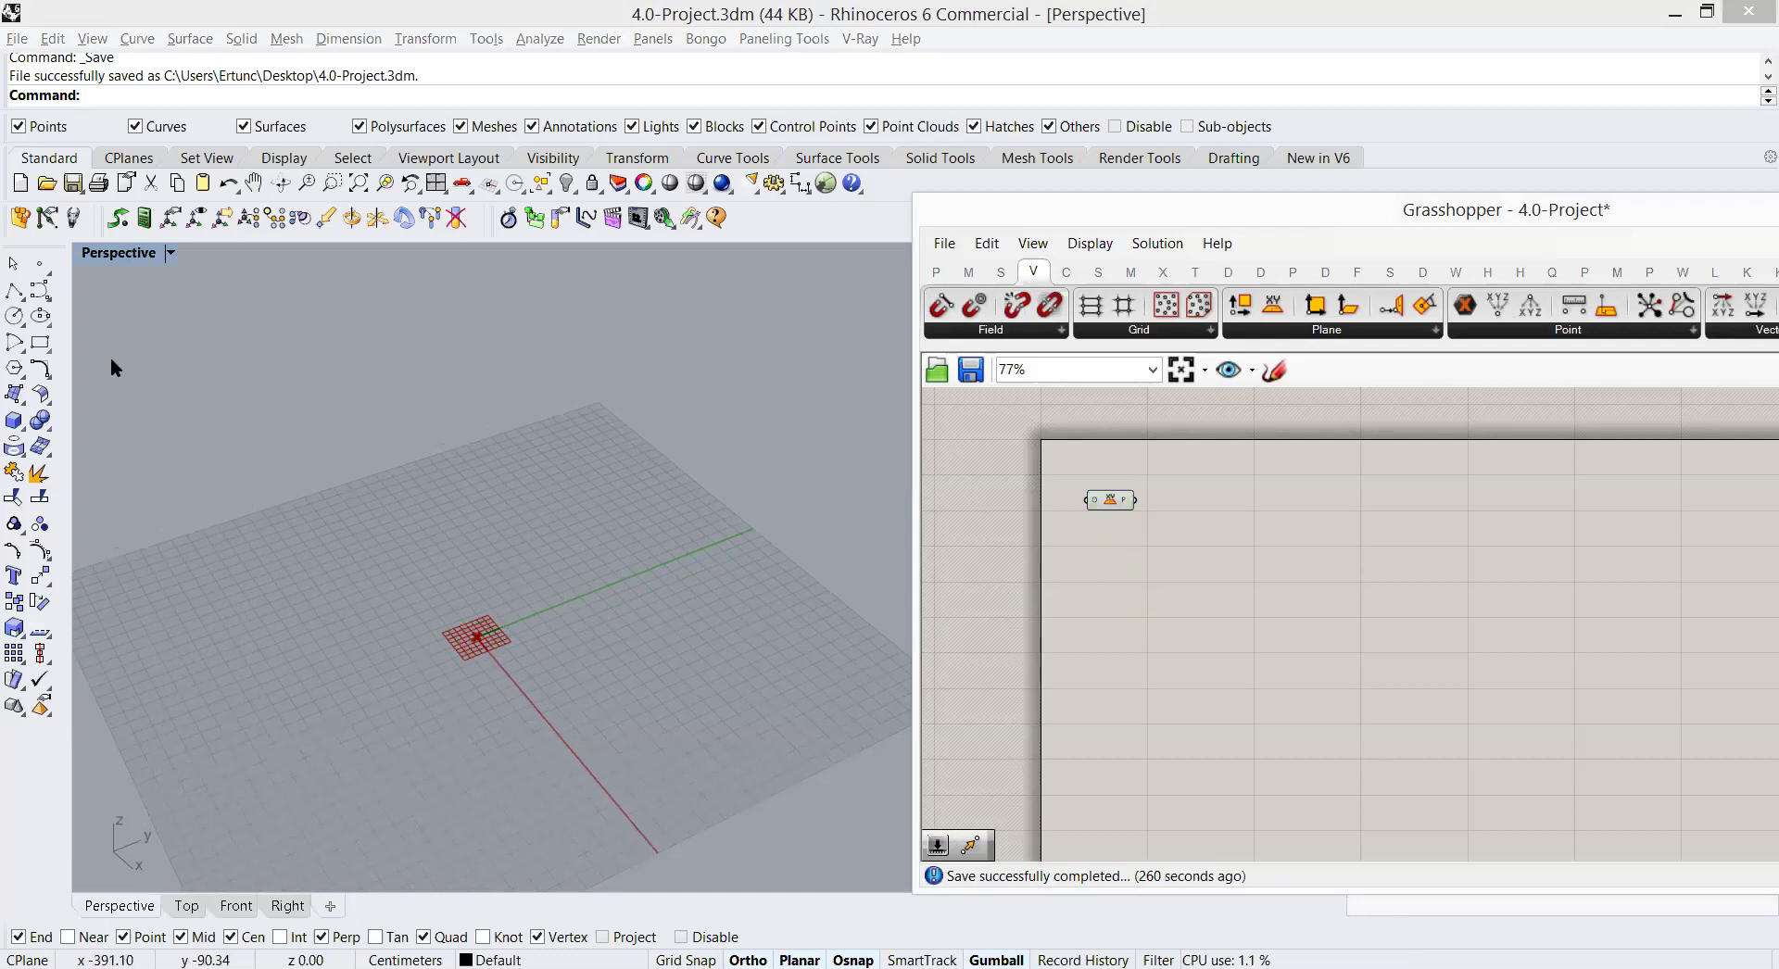
# Step: Add a Point parameter, create a point object near the origin in the Rhino viewport, and reference it in that parameter
pyautogui.click(936, 272)
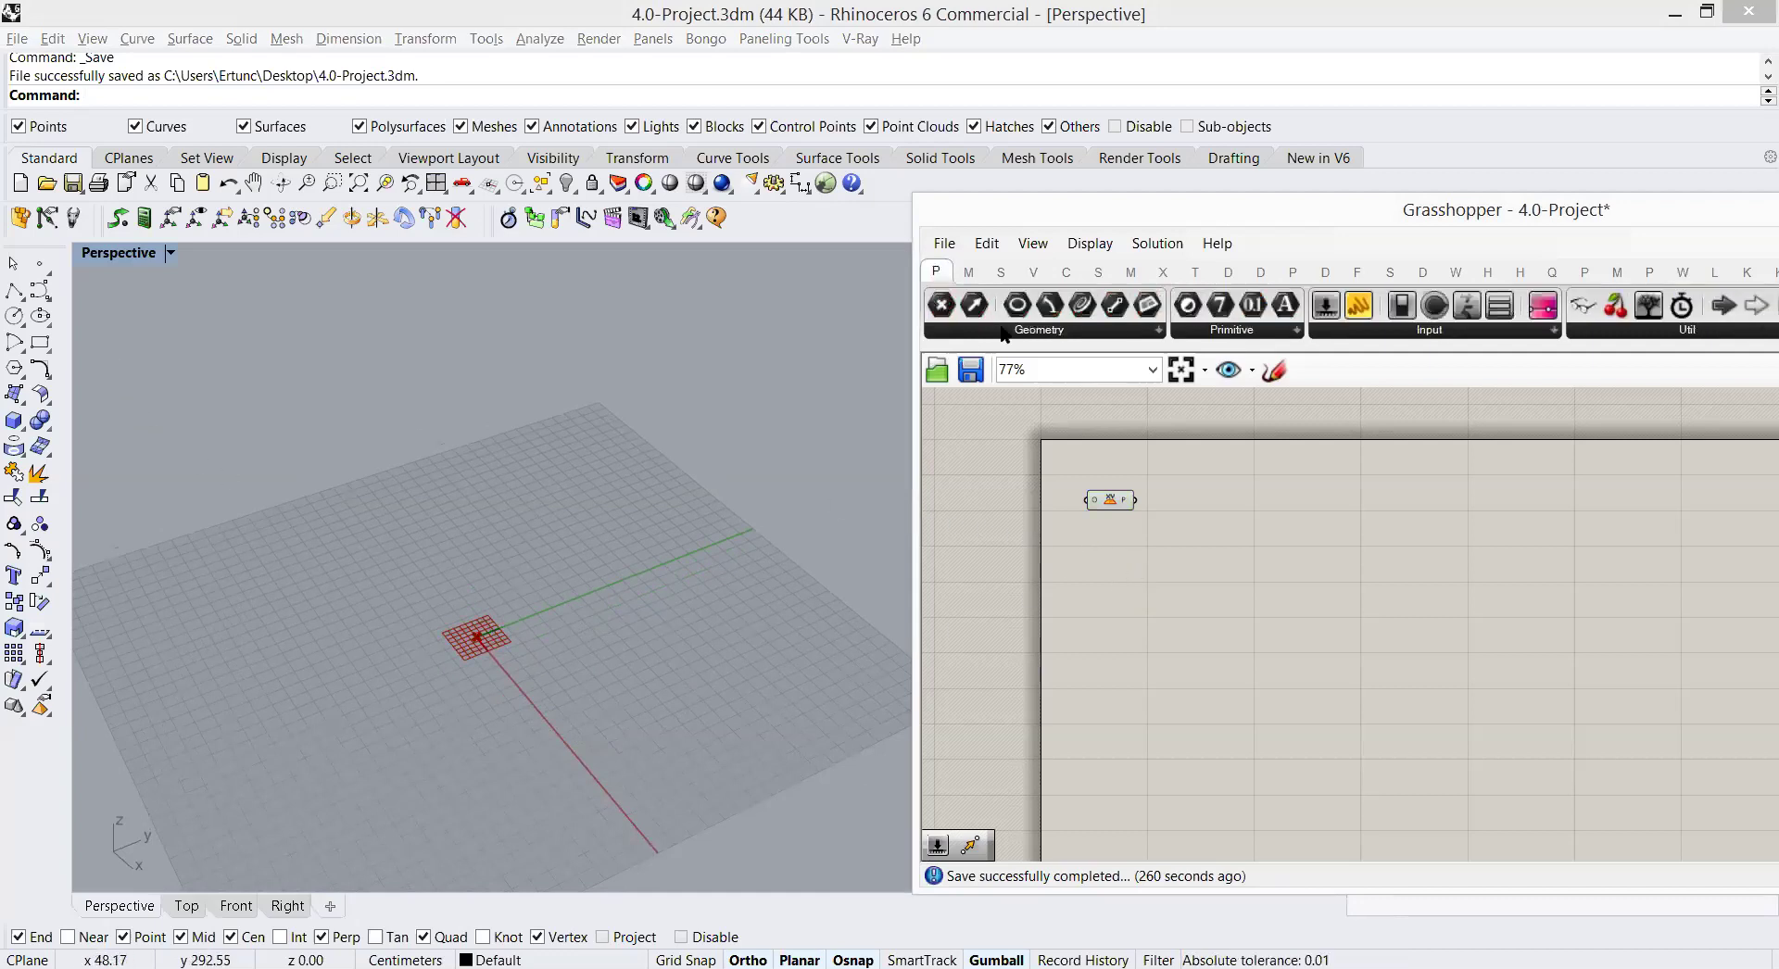
pyautogui.moveTo(949, 315); pyautogui.dragTo(982, 492)
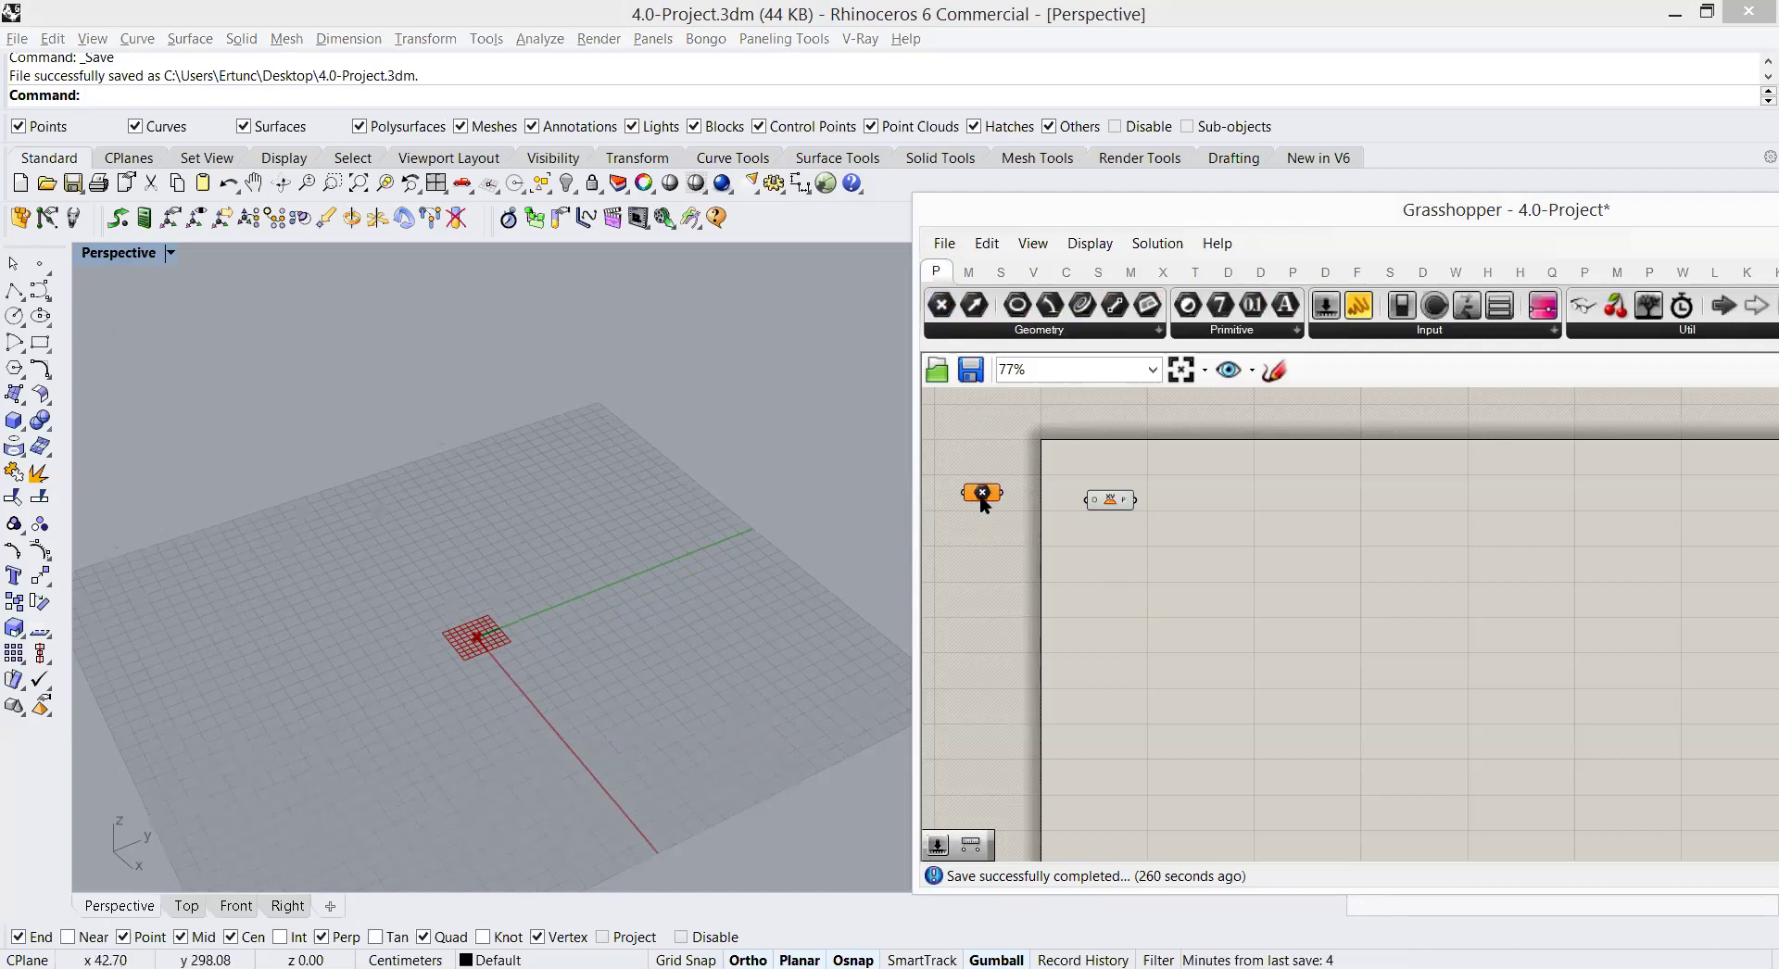
pyautogui.click(39, 267)
pyautogui.click(581, 606)
pyautogui.click(581, 606)
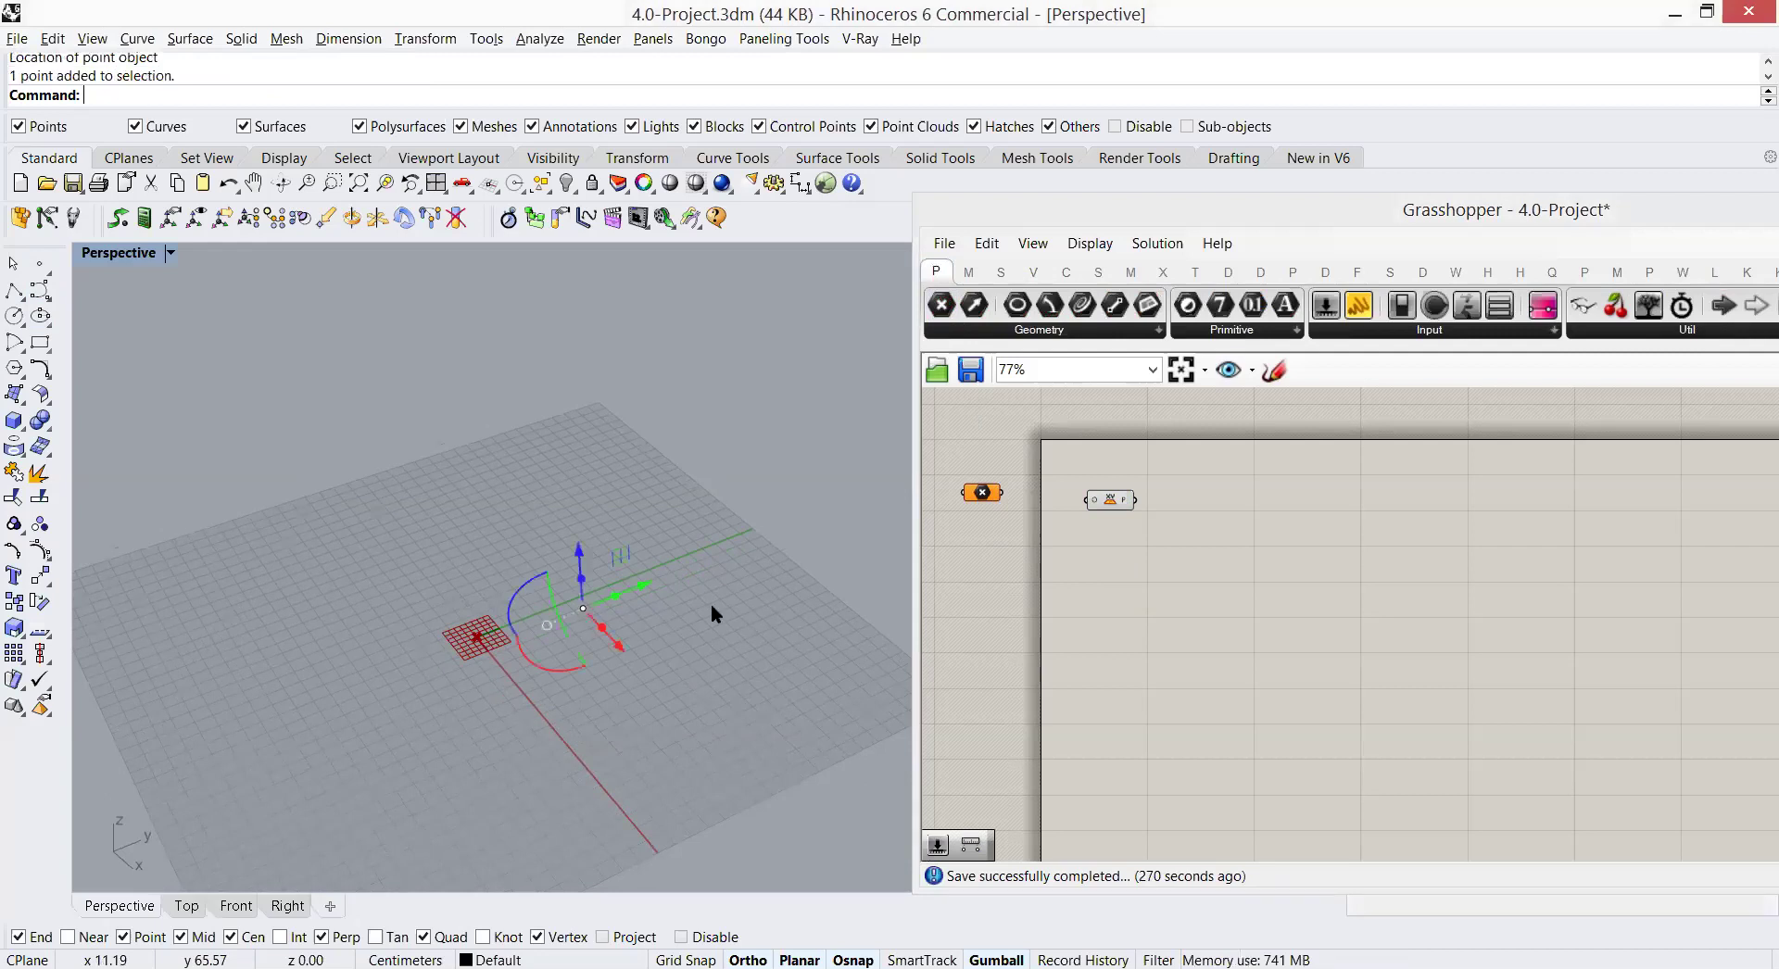
pyautogui.rightClick(980, 493)
pyautogui.click(1096, 797)
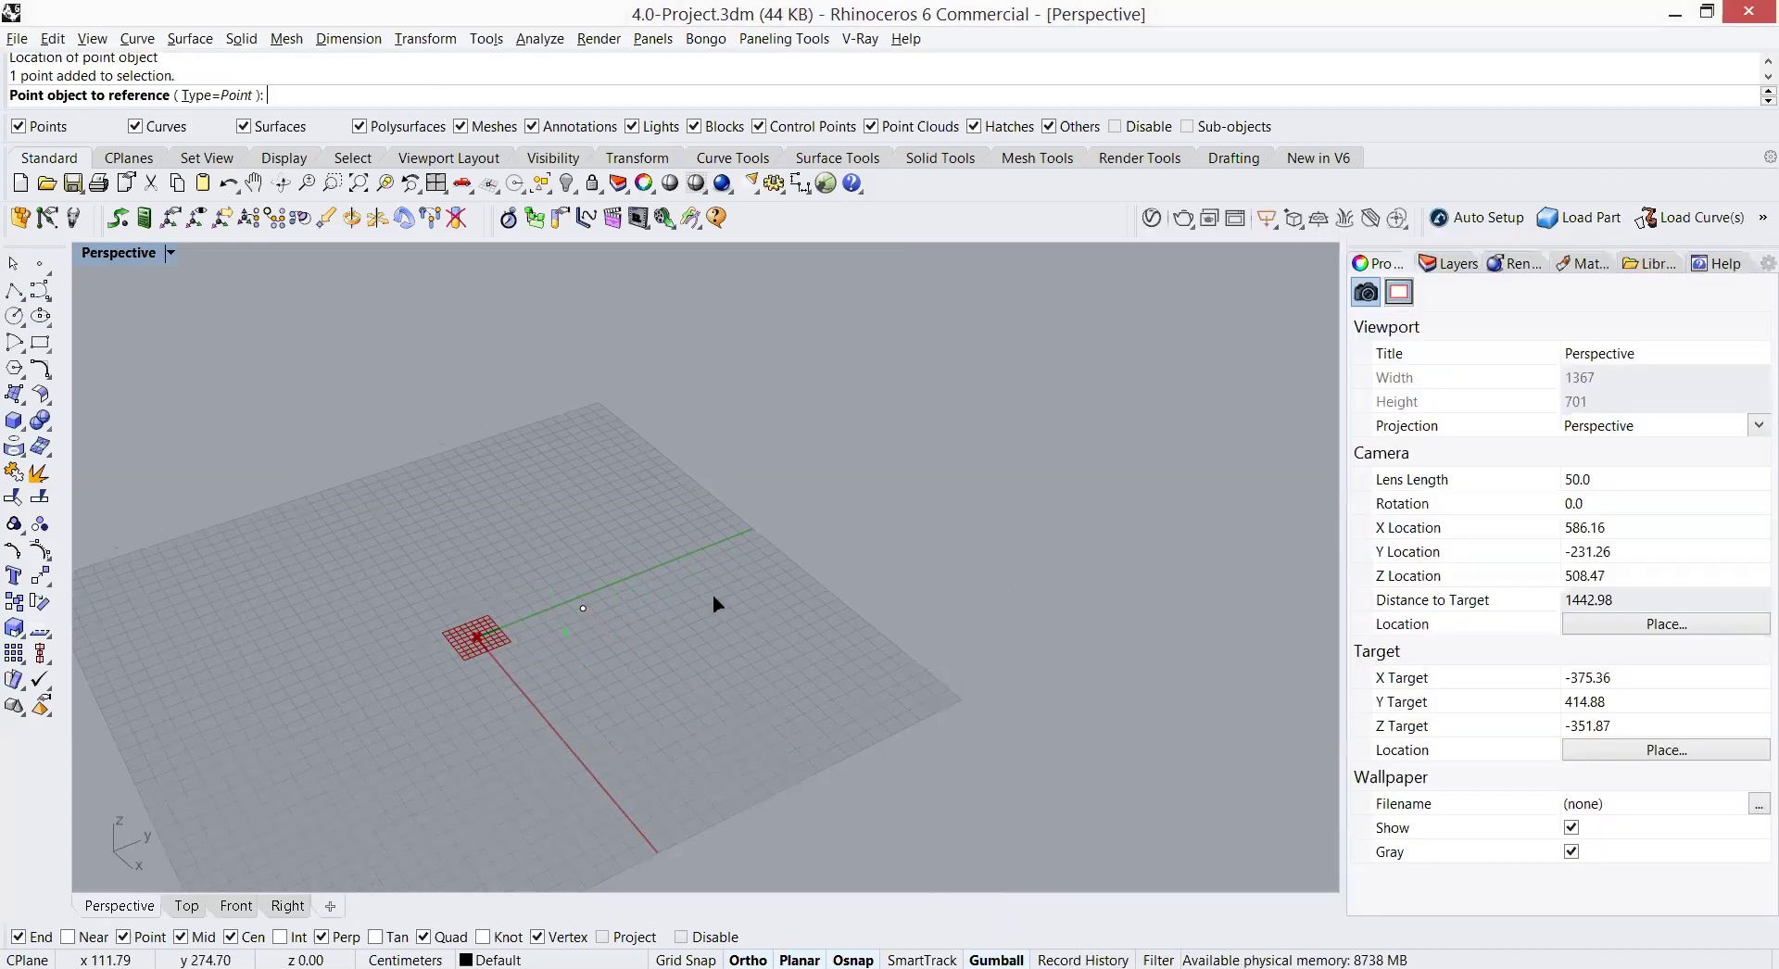
pyautogui.moveTo(558, 643); pyautogui.dragTo(558, 645)
# Step: Connect the Point parameter to the XY Plane's origin, move the referenced point between the two axes, and line up the components
pyautogui.moveTo(1003, 492); pyautogui.dragTo(1091, 502)
pyautogui.moveTo(690, 614); pyautogui.dragTo(630, 562)
pyautogui.moveTo(623, 620); pyautogui.dragTo(684, 687)
pyautogui.moveTo(699, 626); pyautogui.dragTo(679, 646)
pyautogui.click(670, 704)
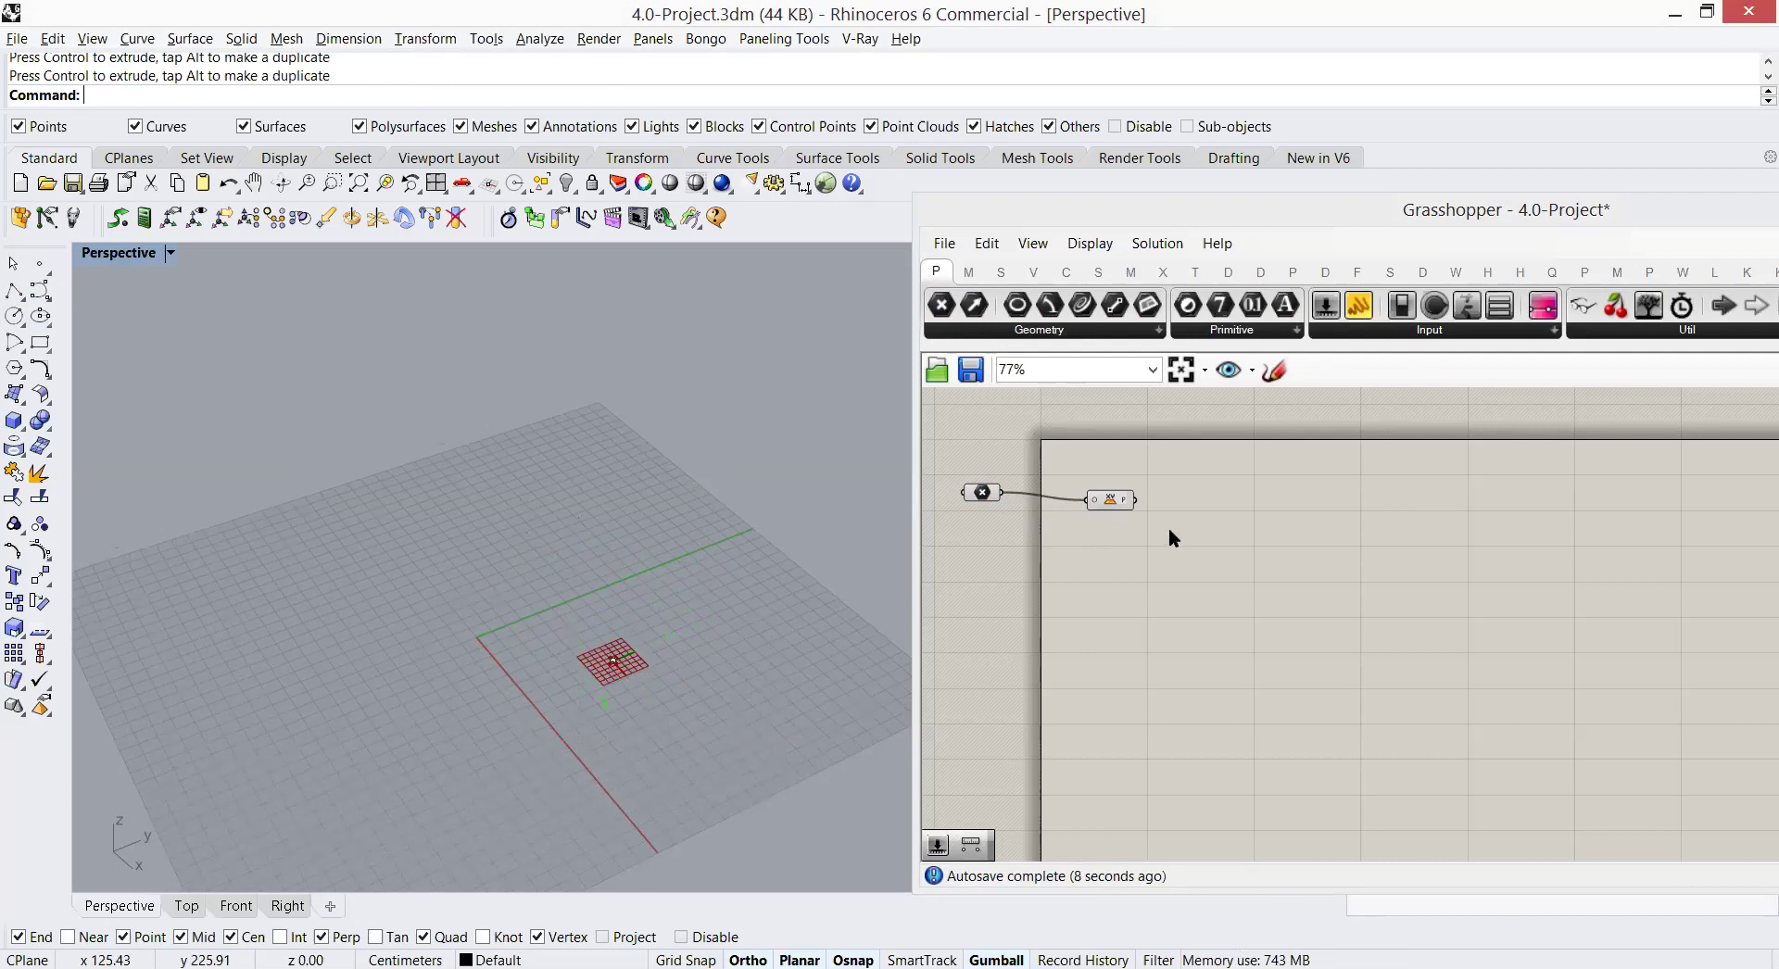
pyautogui.moveTo(1111, 505); pyautogui.dragTo(1108, 497)
pyautogui.click(1096, 578)
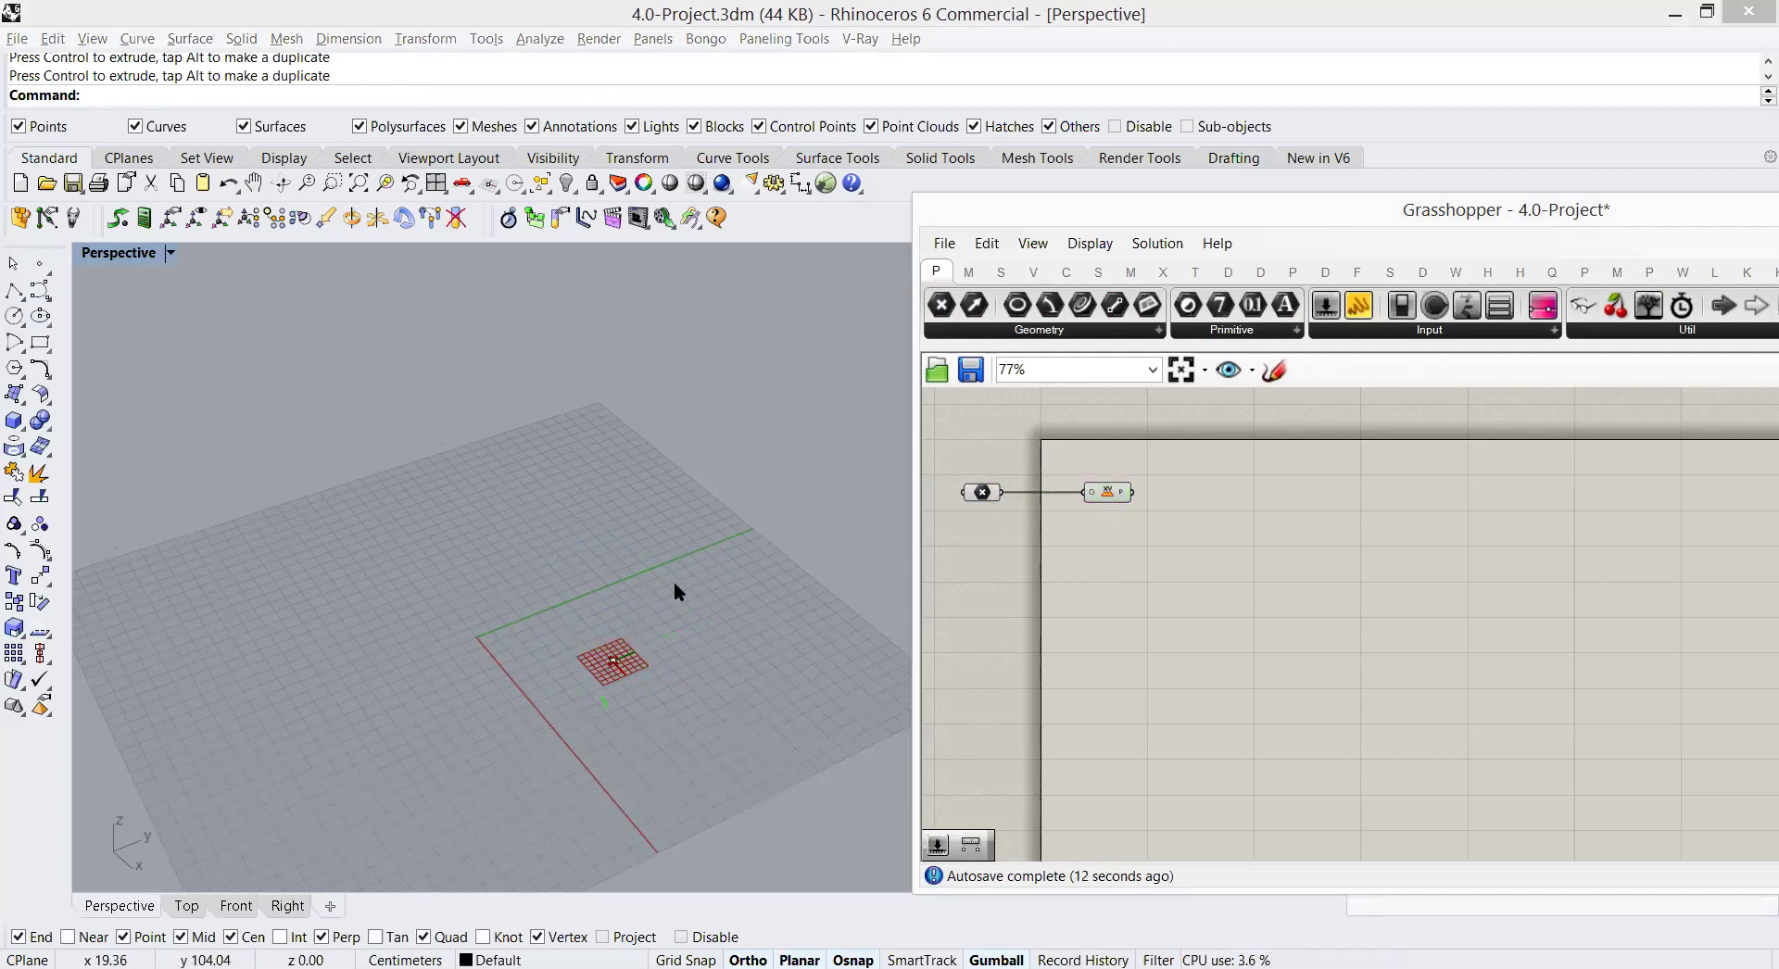
# Step: Hide the point object in Rhino and turn off the XY Plane component's preview
pyautogui.click(614, 661)
pyautogui.click(565, 183)
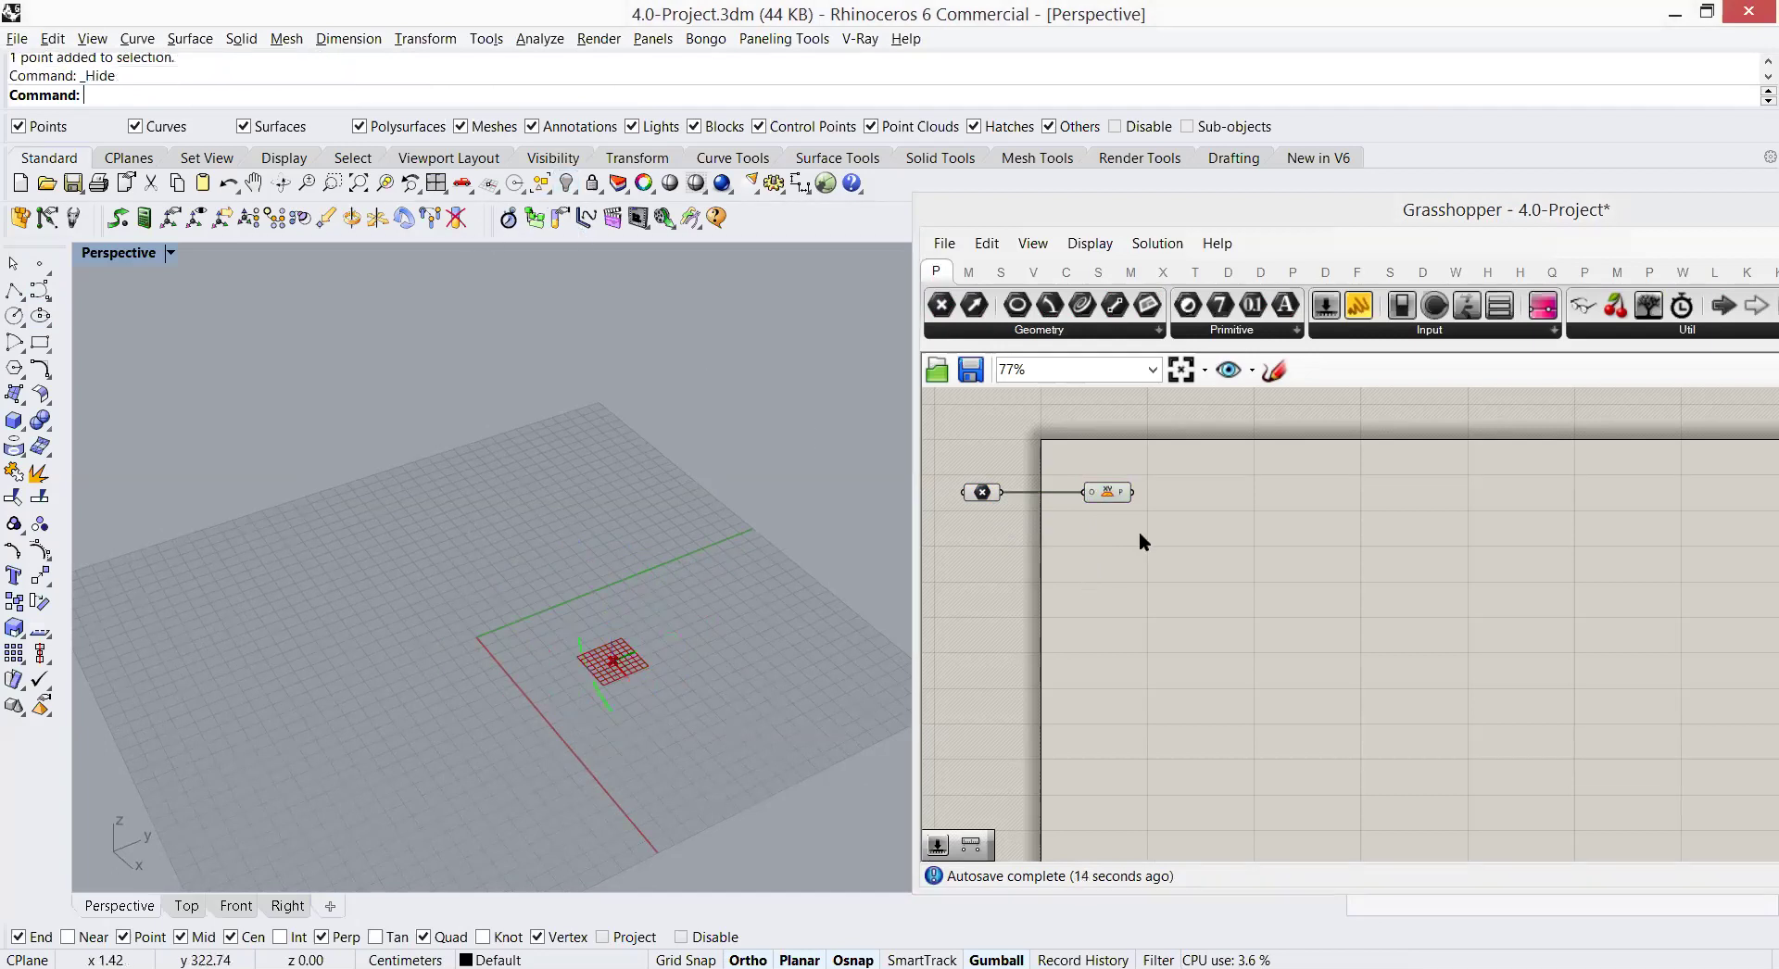
pyautogui.rightClick(1119, 494)
pyautogui.click(1175, 535)
pyautogui.click(1139, 570)
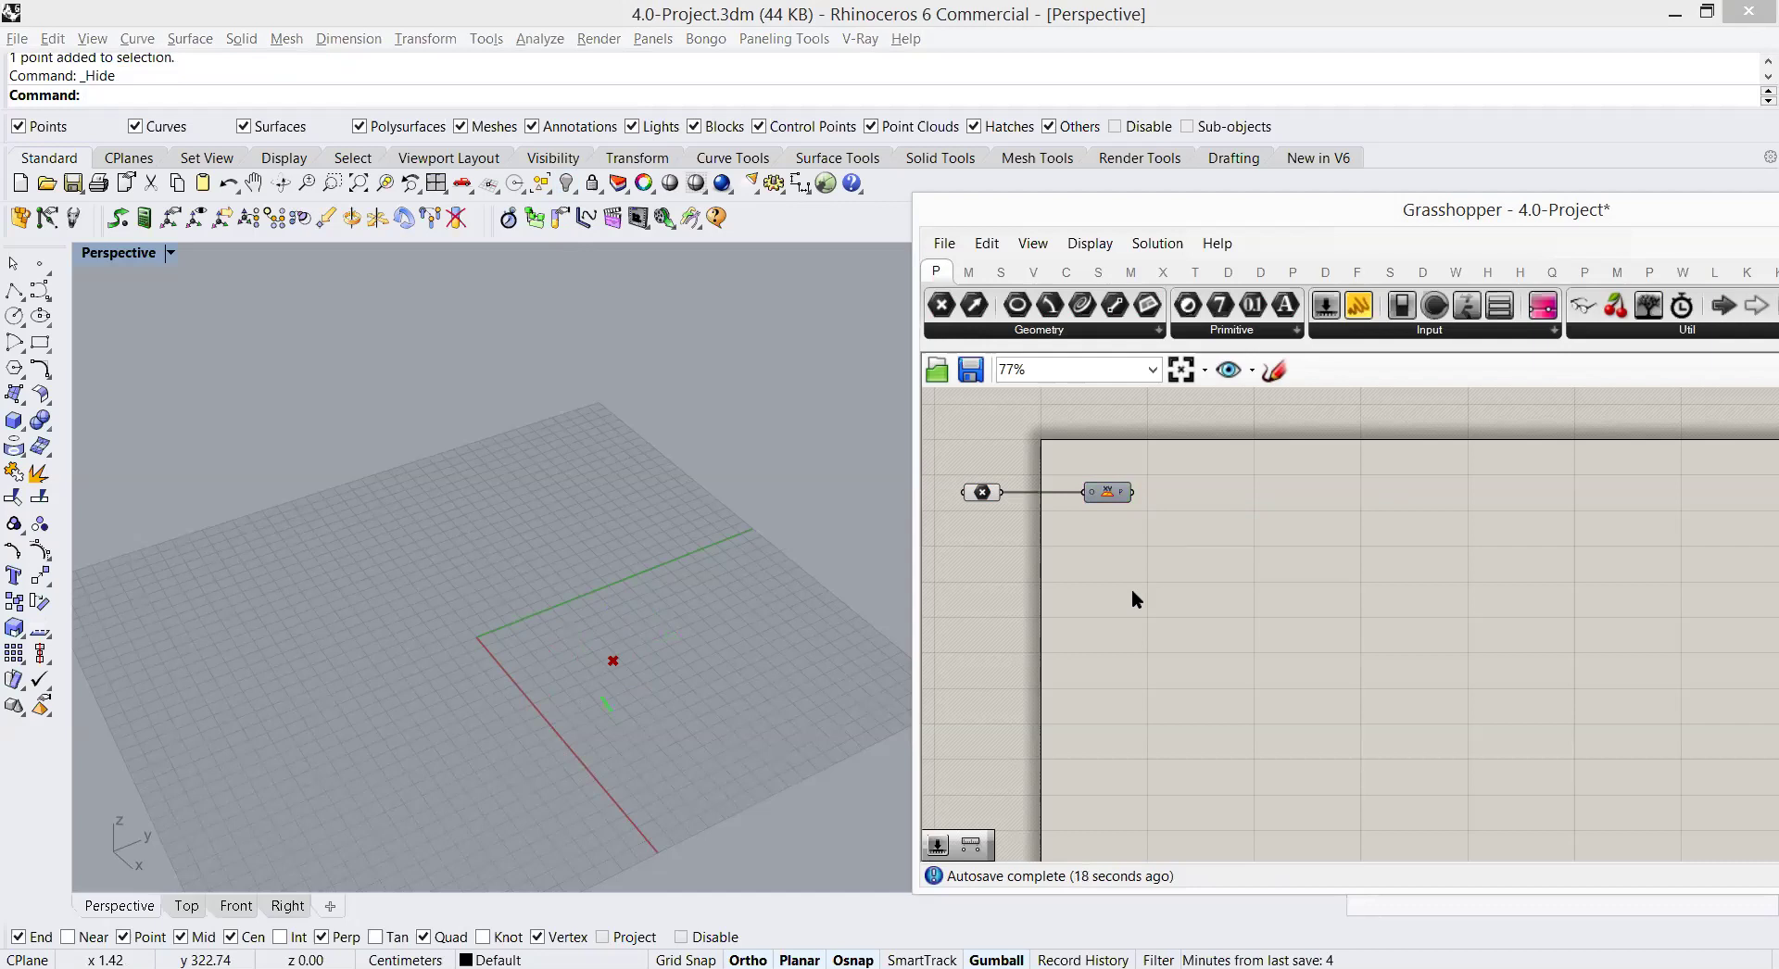
# Step: Add a Polygon component beside the XY Plane and check its inputs
pyautogui.click(1065, 274)
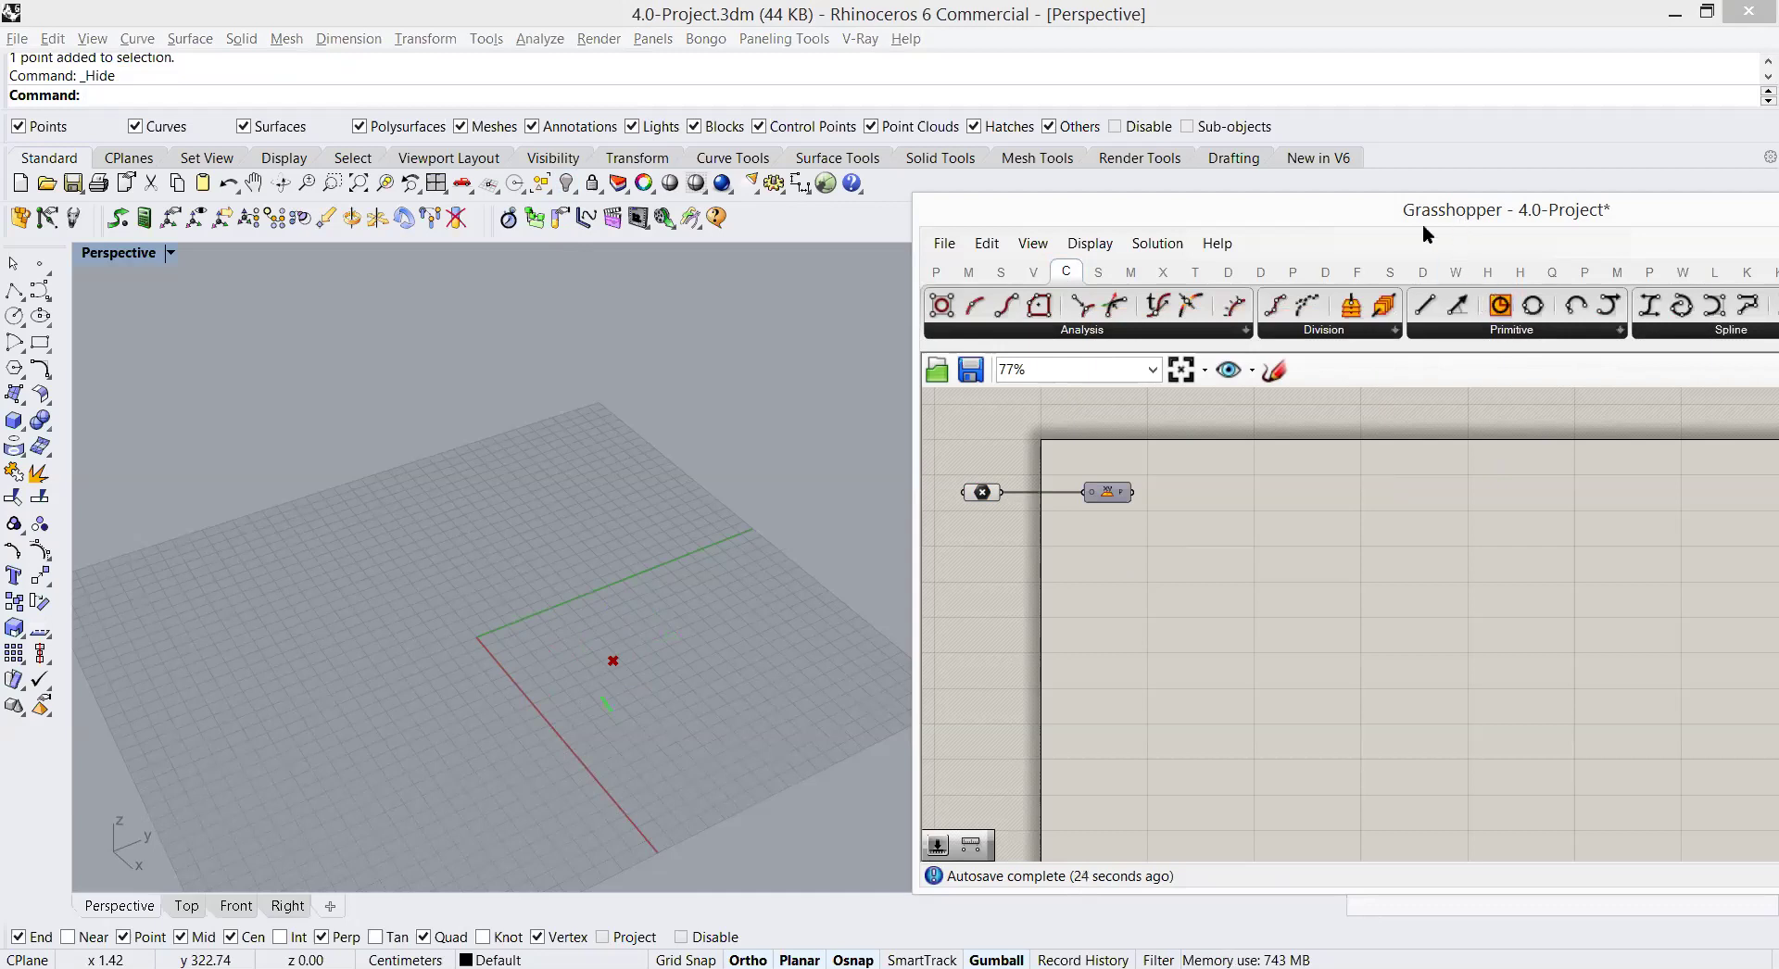
pyautogui.moveTo(1423, 226); pyautogui.dragTo(1175, 233)
pyautogui.click(1279, 338)
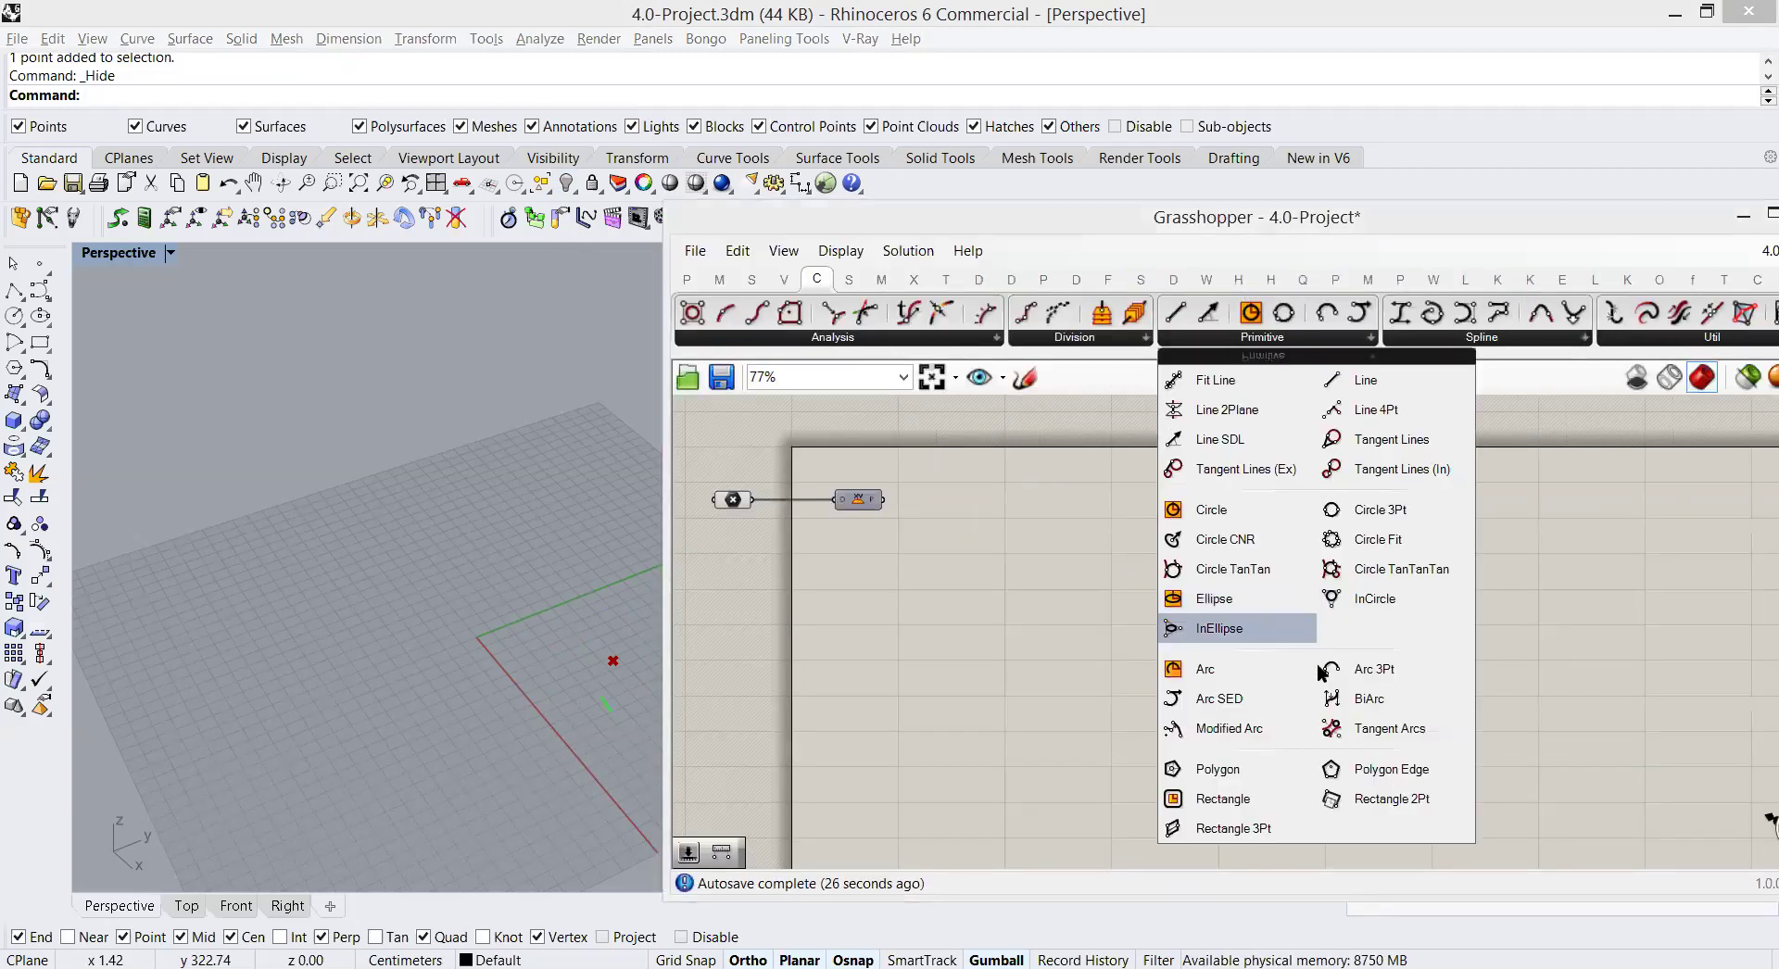
pyautogui.click(1253, 760)
pyautogui.click(1052, 556)
pyautogui.moveTo(1044, 221); pyautogui.dragTo(1247, 236)
pyautogui.moveTo(1254, 554); pyautogui.dragTo(1220, 515)
pyautogui.scroll(4, 1219, 524)
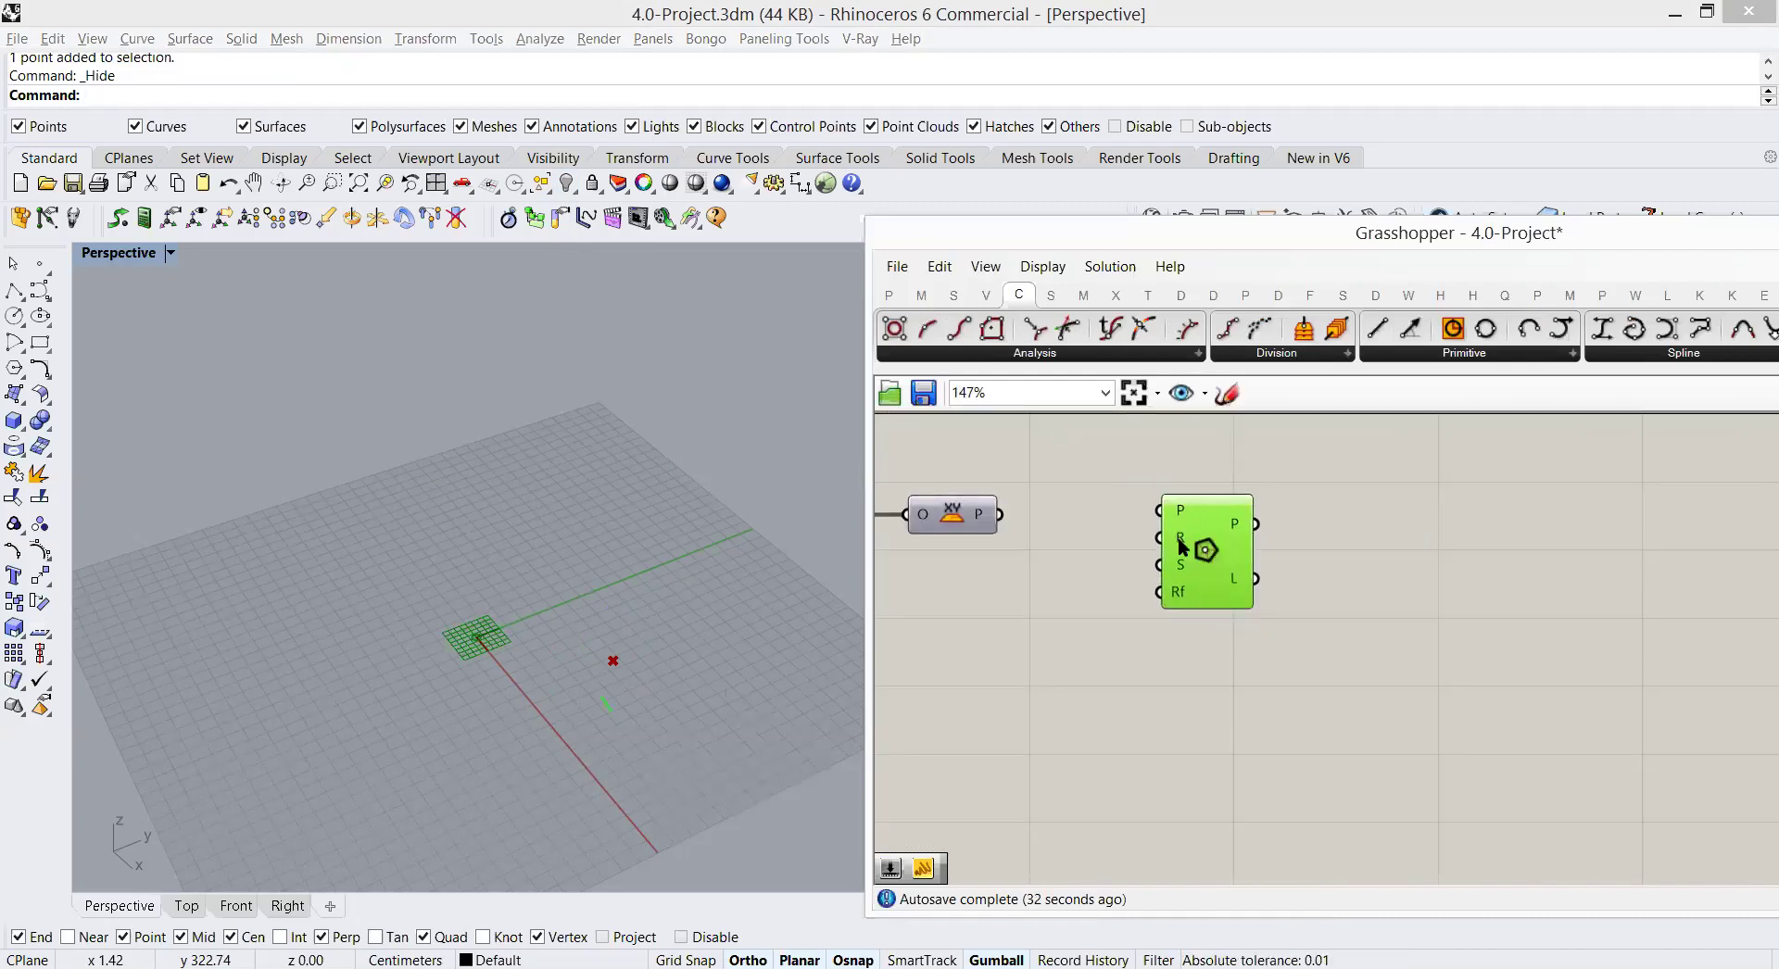
pyautogui.moveTo(1182, 547)
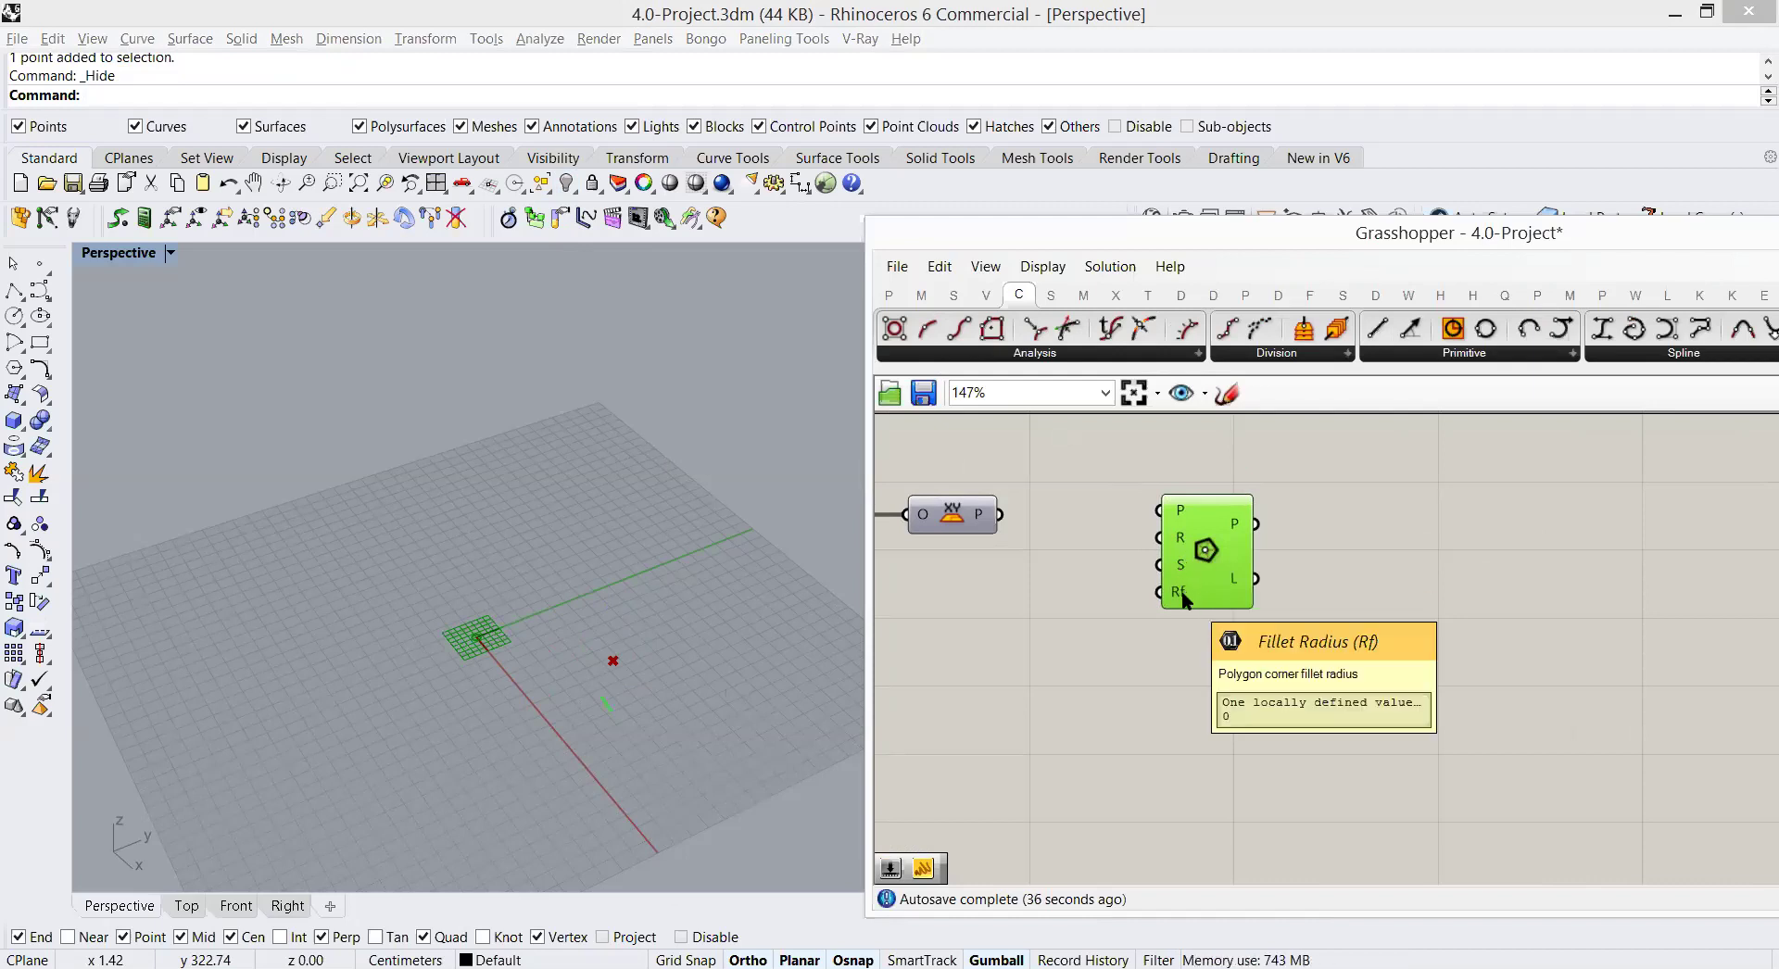
pyautogui.moveTo(1154, 603); pyautogui.dragTo(1255, 592, button='right')
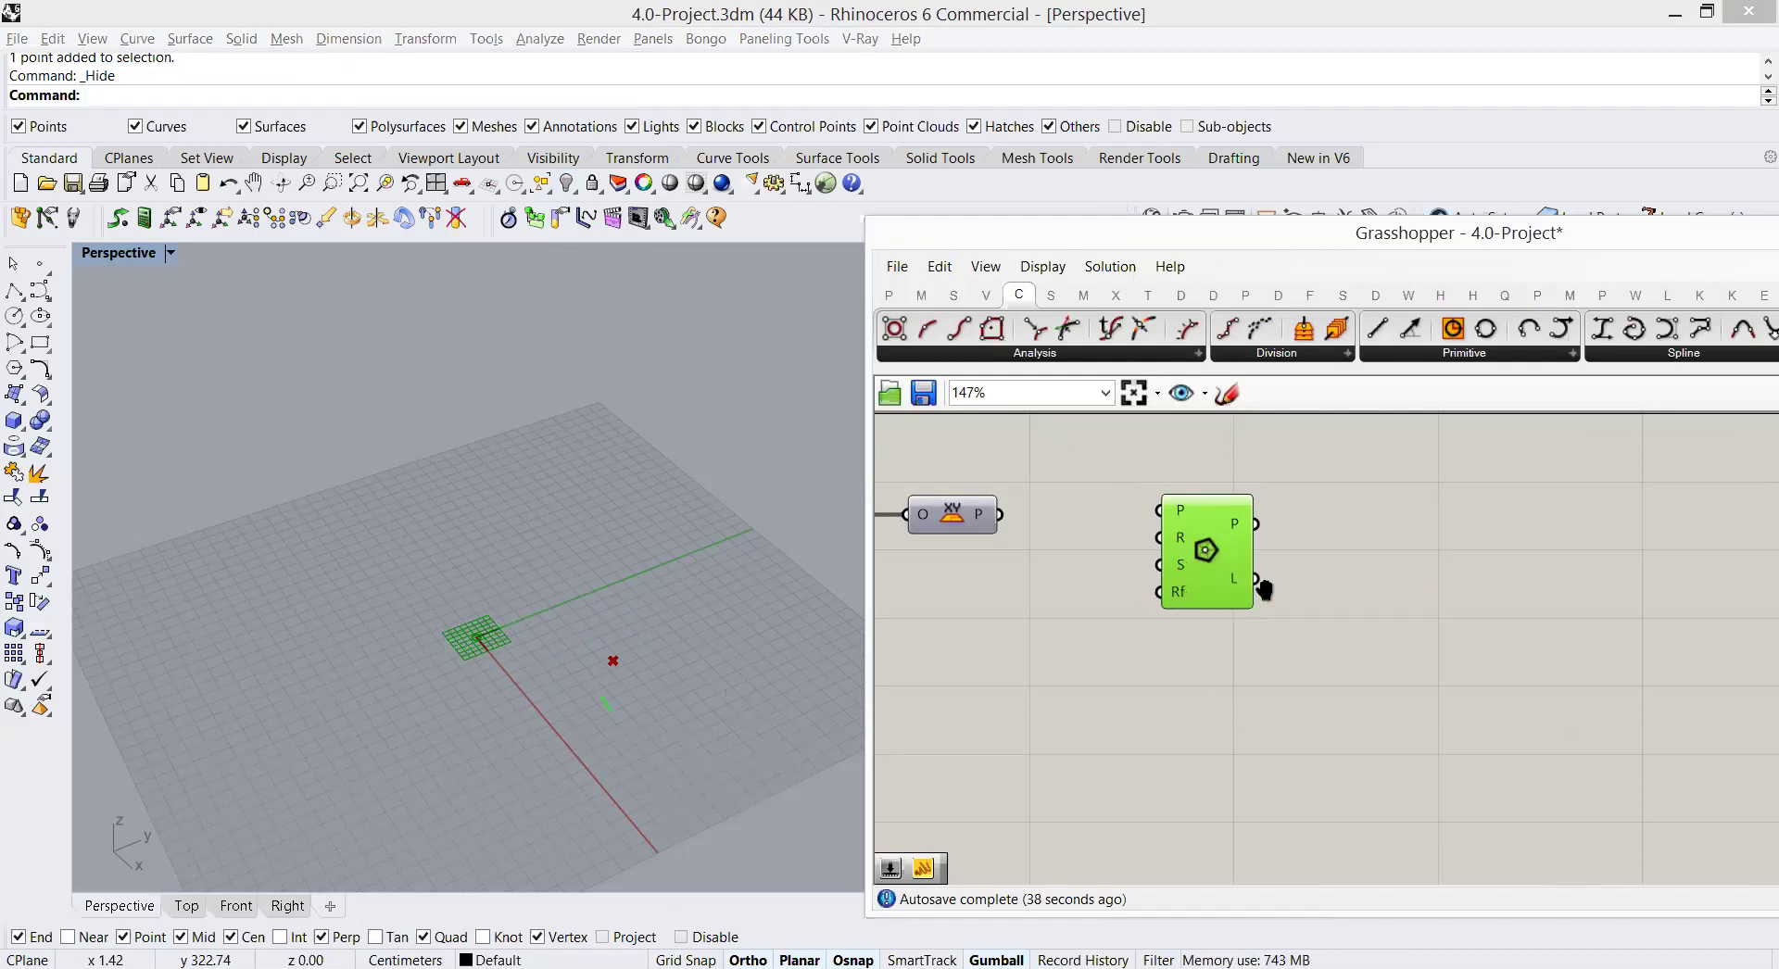
# Step: Feed a panel containing 6 into the Polygon's segments input and connect the XY Plane to its plane input
pyautogui.doubleClick(1121, 620)
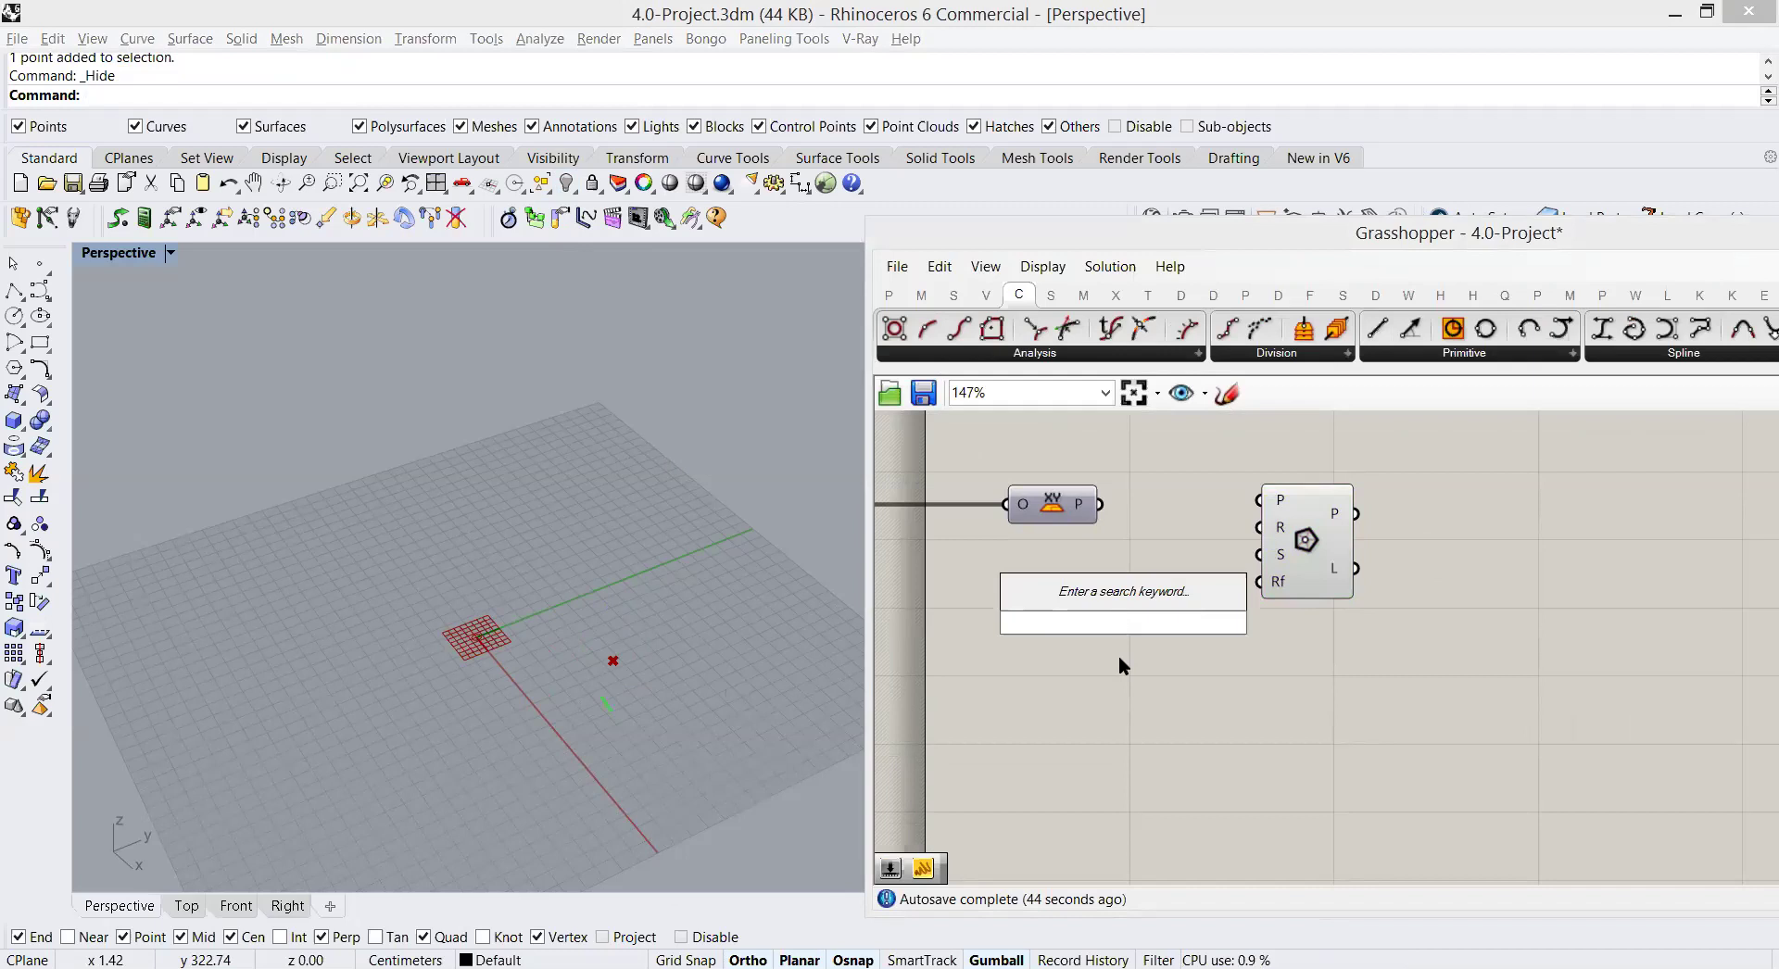
pyautogui.write('//6')
pyautogui.press('Return')
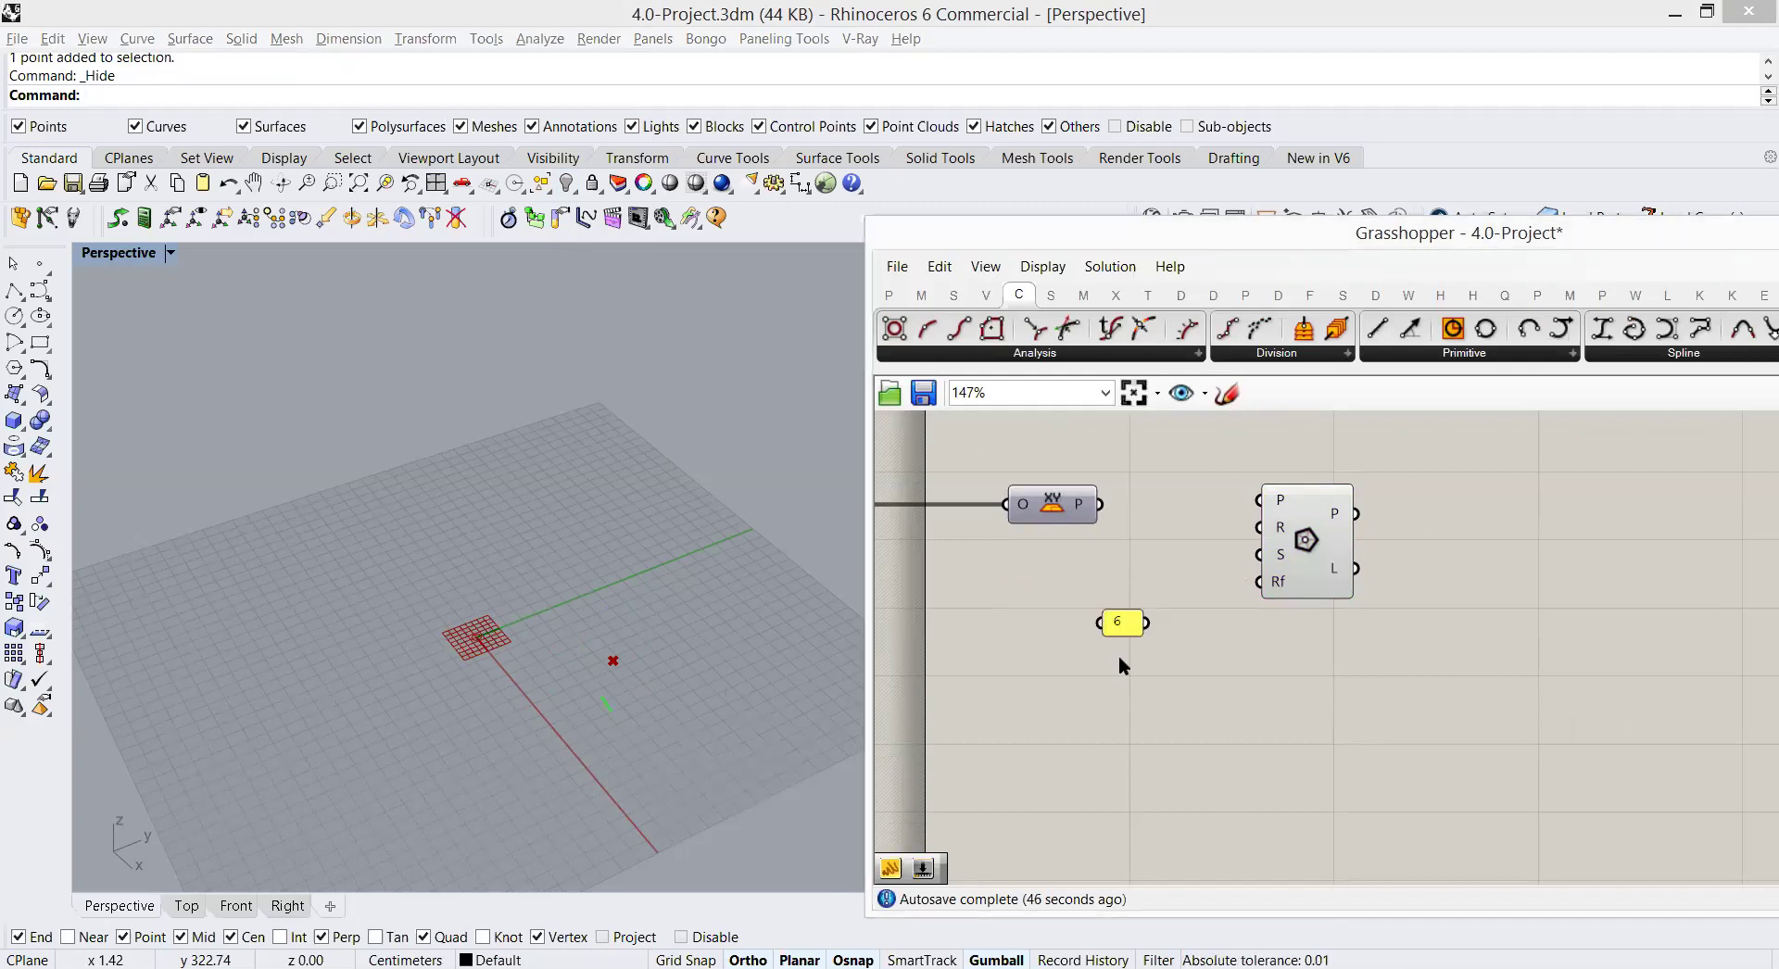
pyautogui.moveTo(1148, 623); pyautogui.dragTo(1316, 575)
pyautogui.moveTo(1100, 504); pyautogui.dragTo(1272, 532)
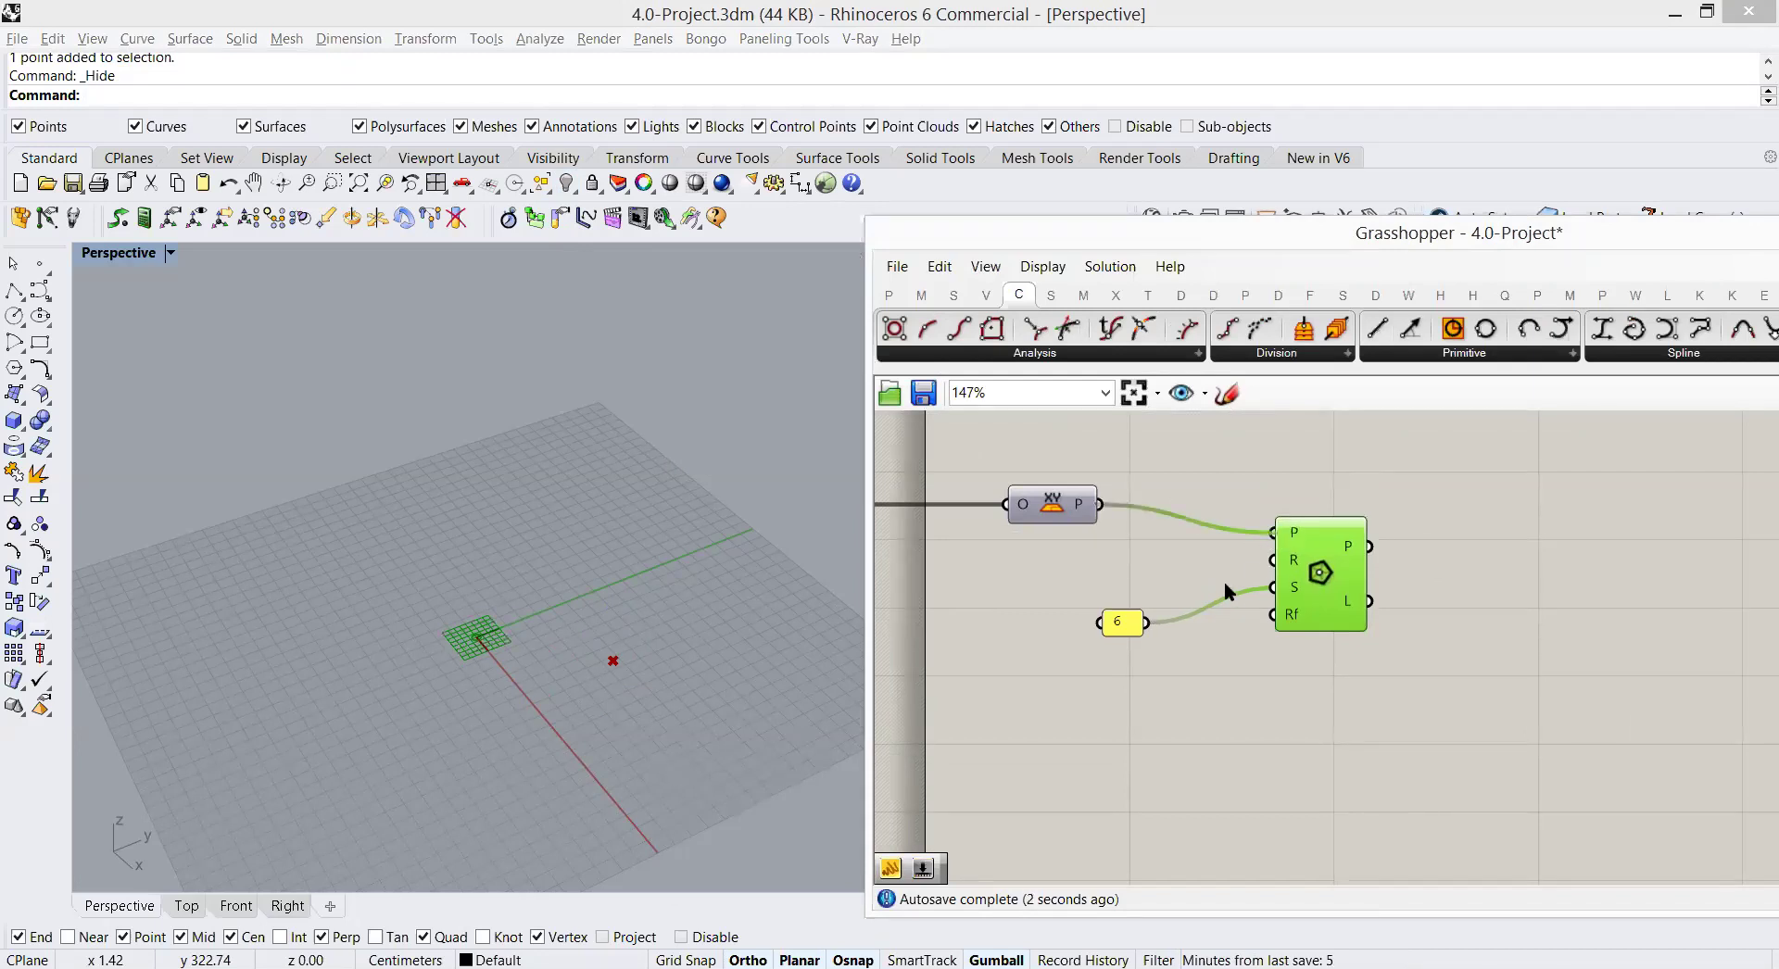
pyautogui.moveTo(1116, 625); pyautogui.dragTo(1069, 689)
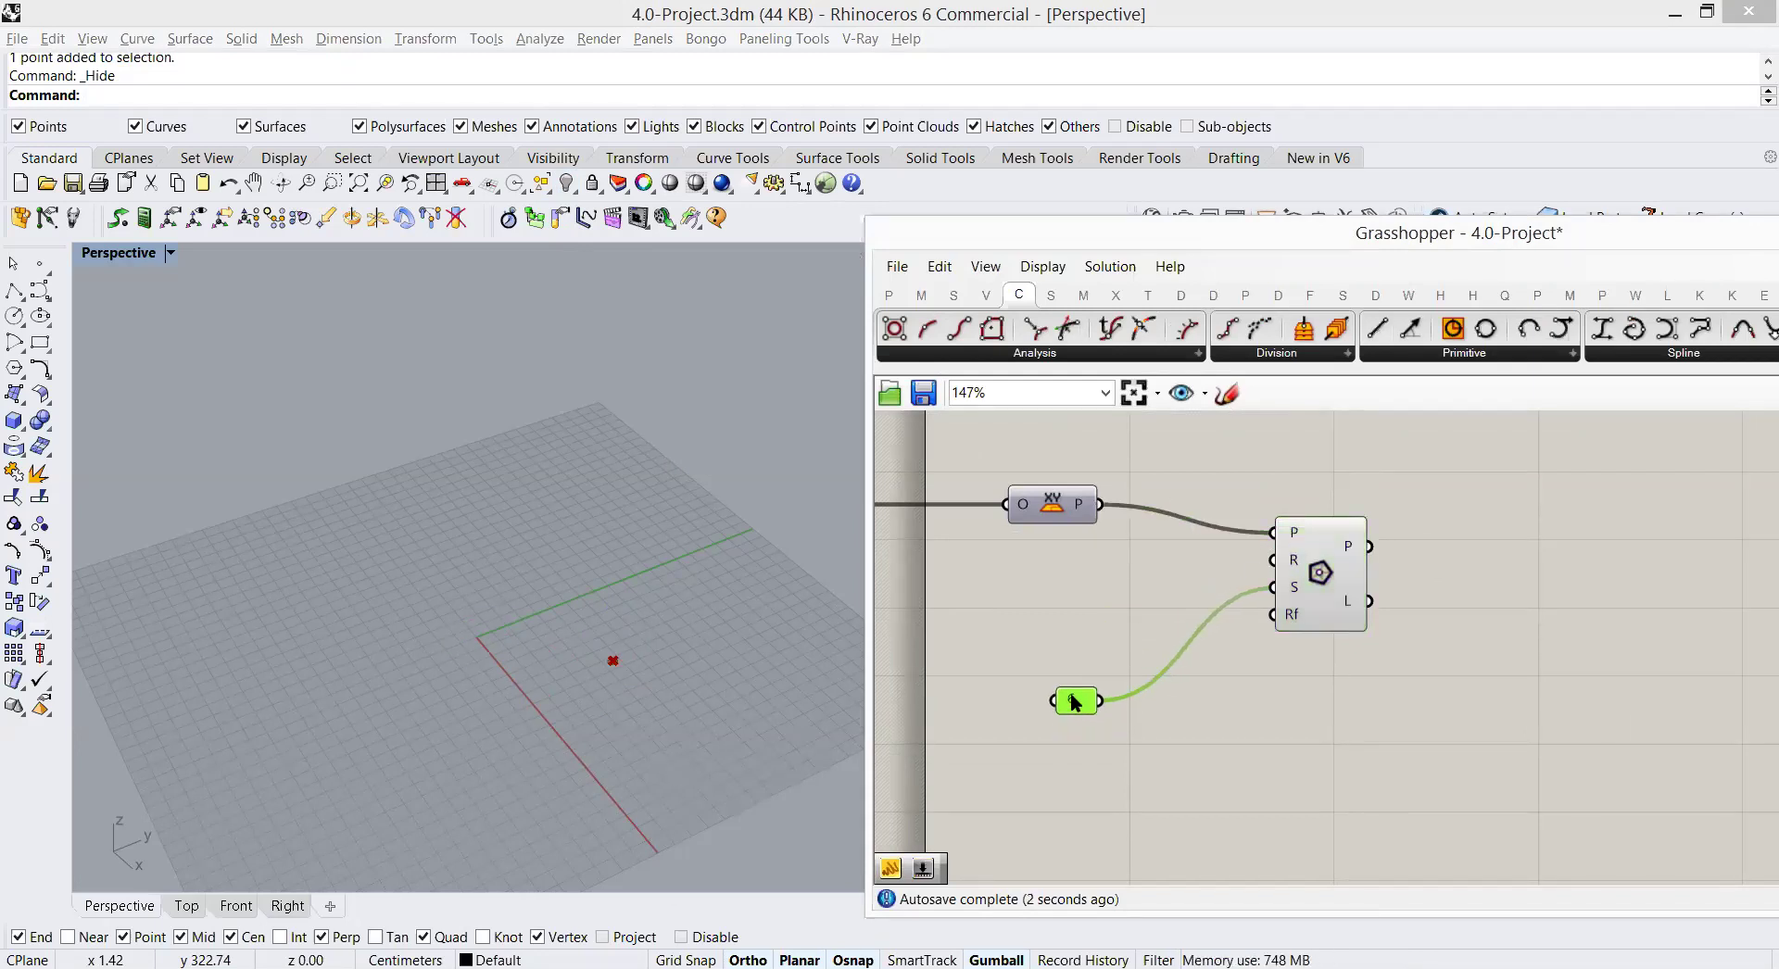
# Step: Add a number slider set to 35, connect it to the Polygon's radius input, and tidy the segments panel beneath it
pyautogui.click(1008, 592)
pyautogui.doubleClick(1008, 591)
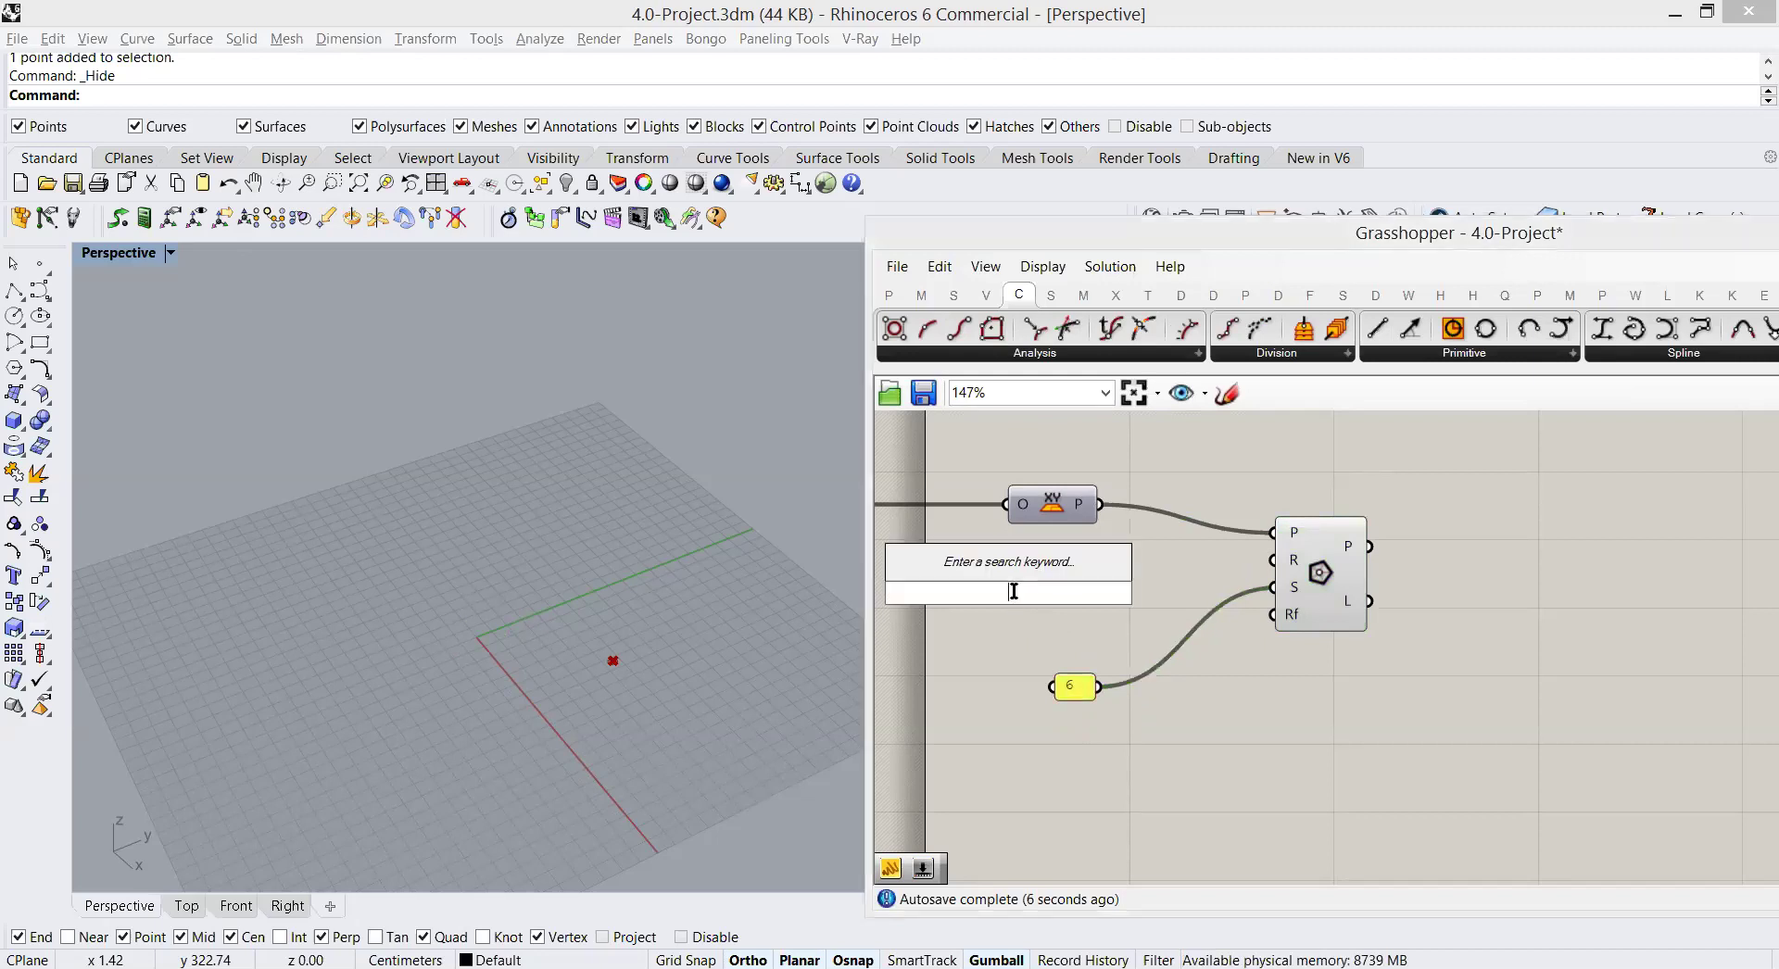
pyautogui.write('35')
pyautogui.press('Return')
pyautogui.moveTo(1118, 593); pyautogui.dragTo(1272, 560)
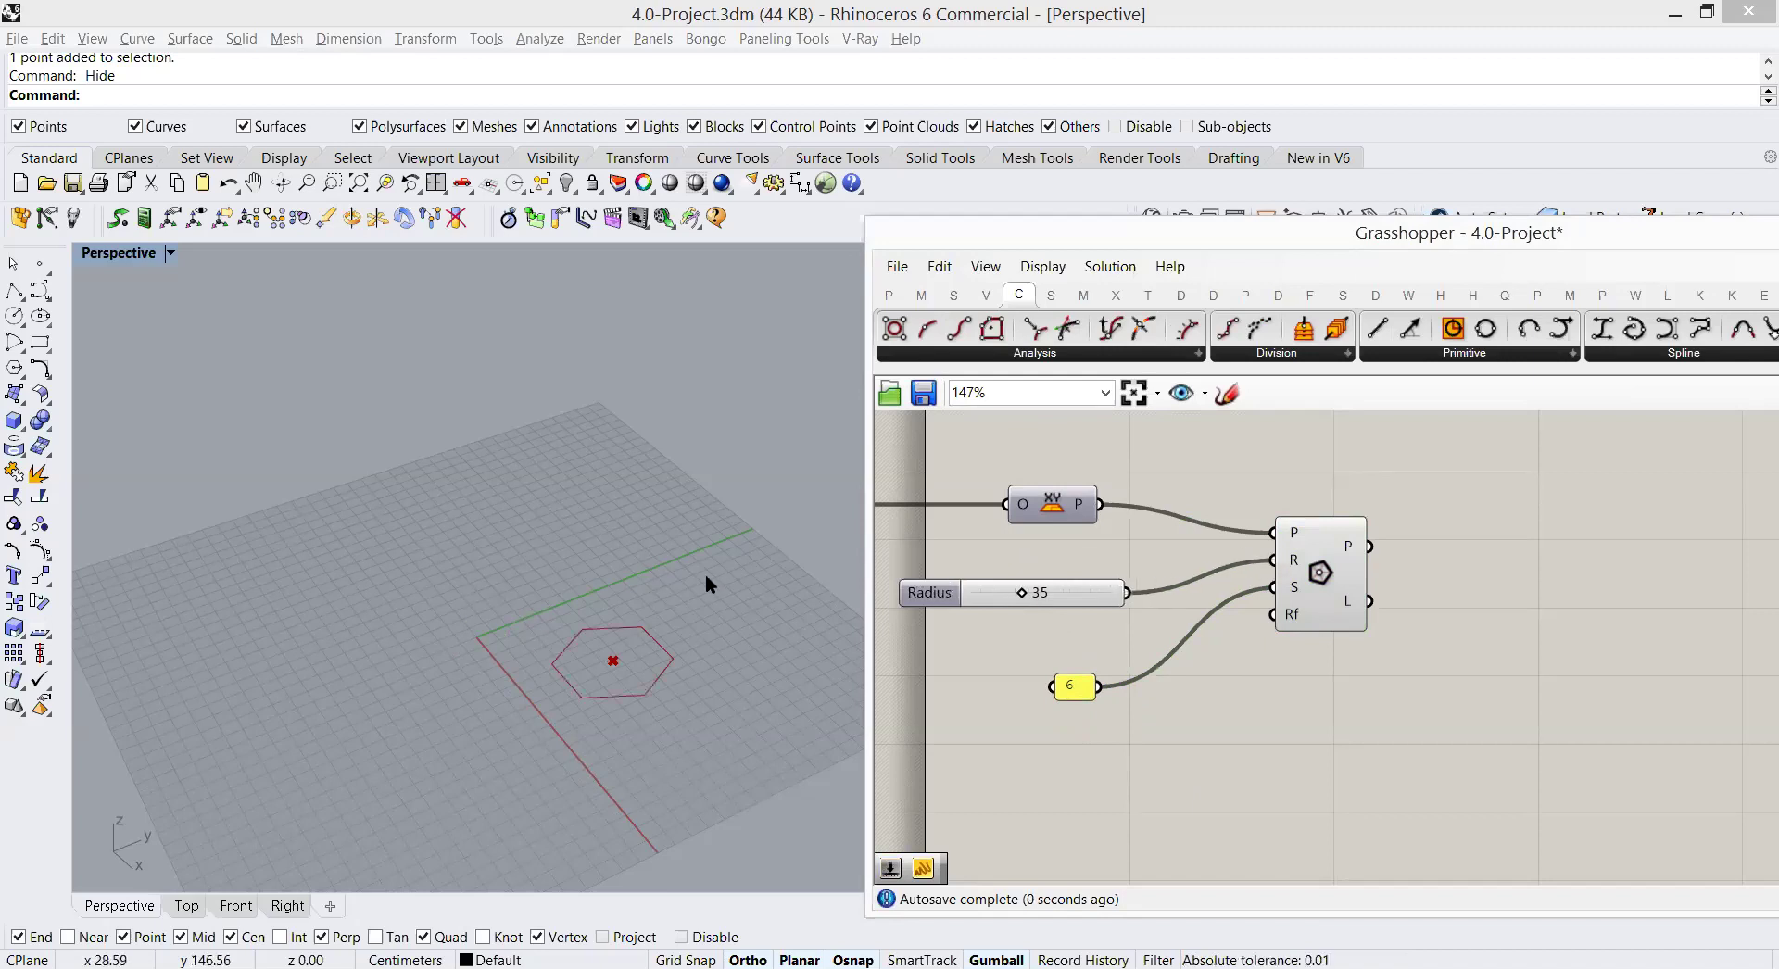
pyautogui.scroll(-3, 1482, 693)
pyautogui.scroll(1, 1342, 671)
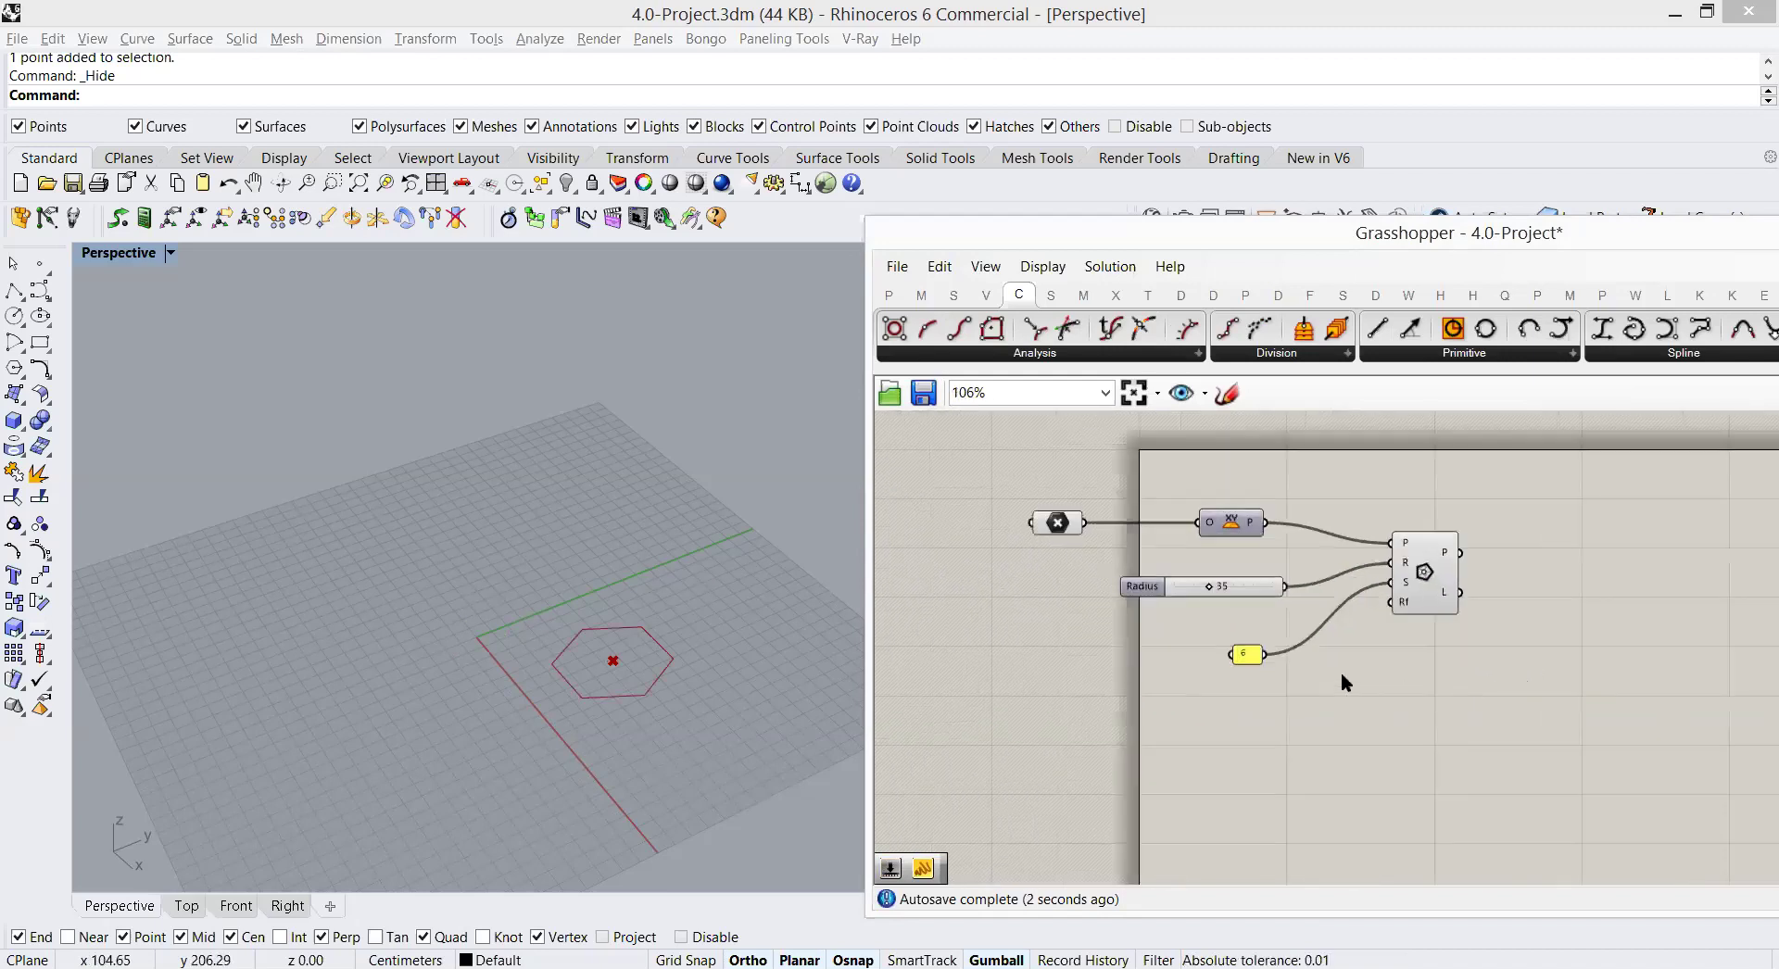
pyautogui.click(1220, 649)
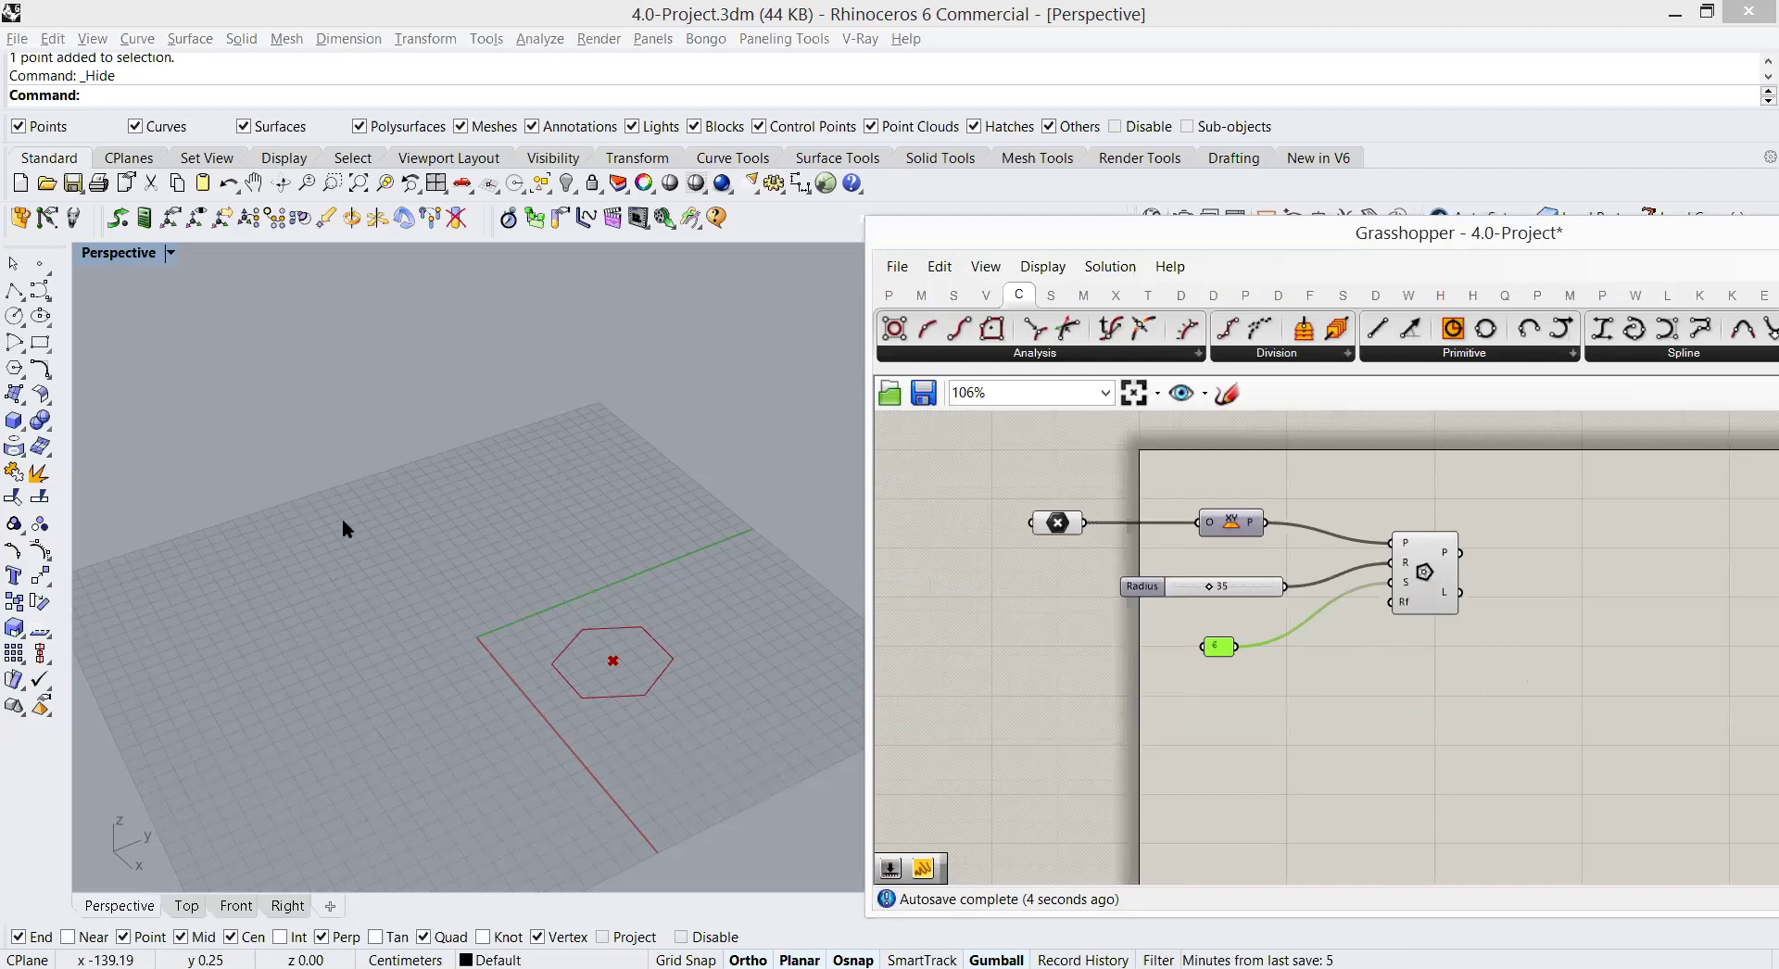
pyautogui.keyDown('shift'); pyautogui.moveTo(573, 693); pyautogui.dragTo(547, 677, button='right'); pyautogui.keyUp('shift')
pyautogui.scroll(-4, 561, 672)
pyautogui.scroll(4, 540, 669)
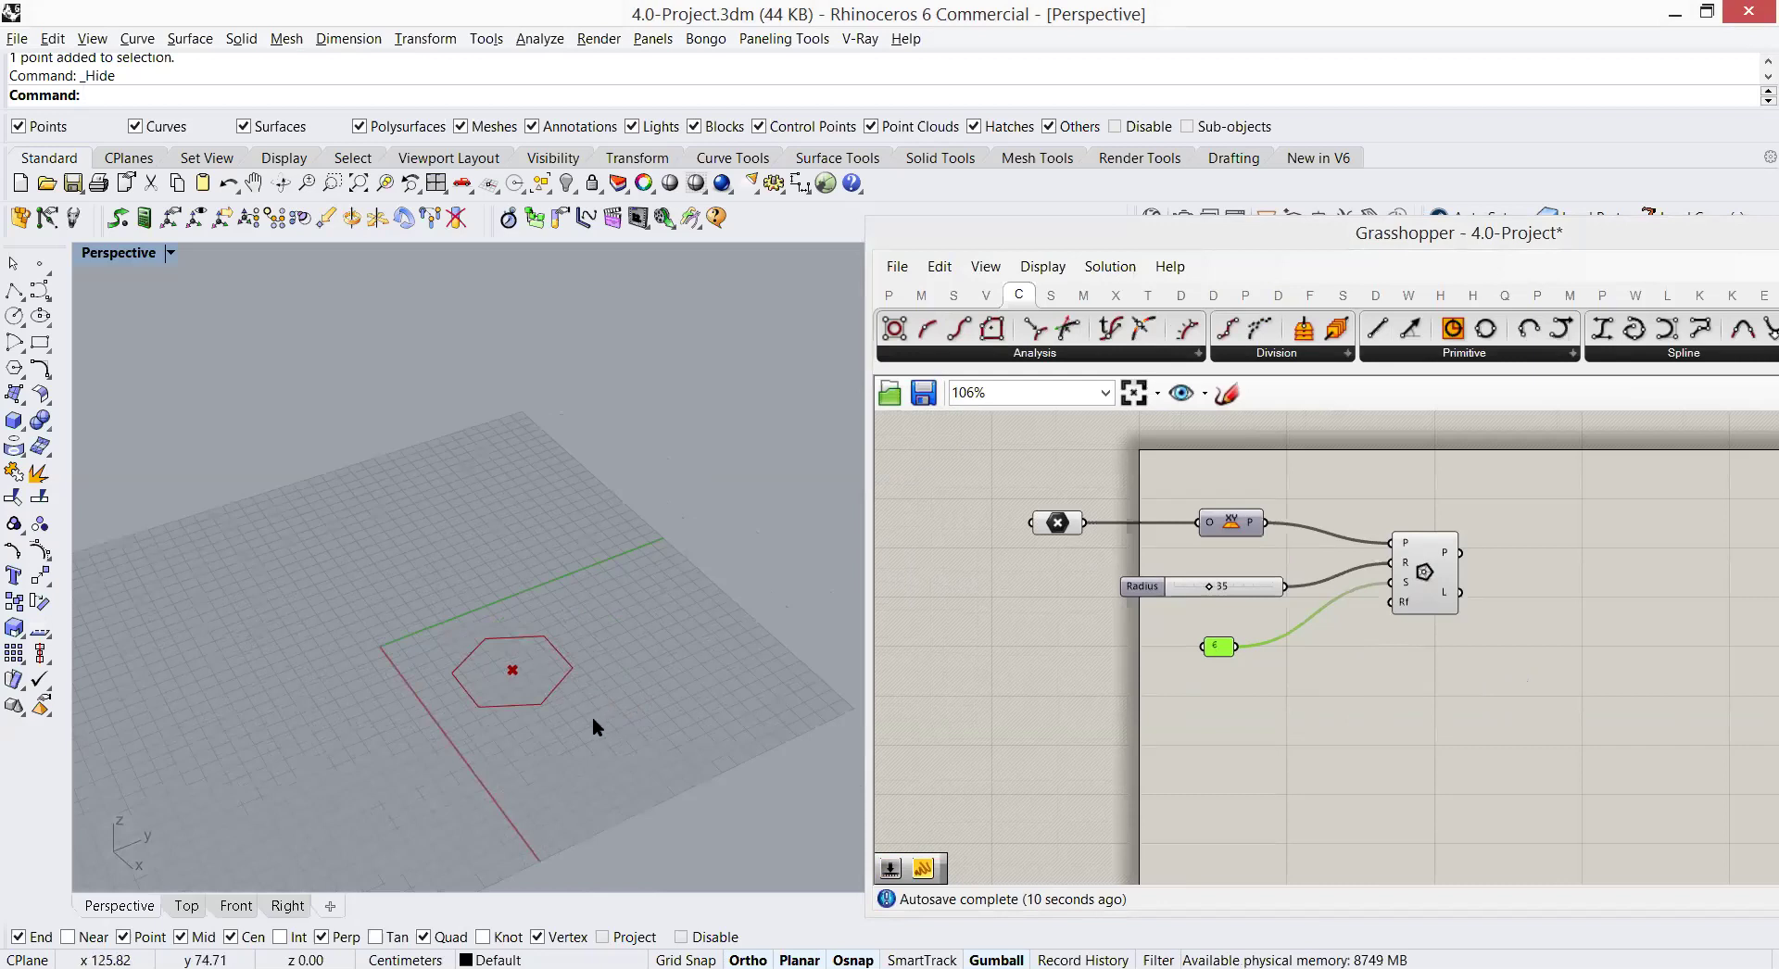
pyautogui.click(1331, 681)
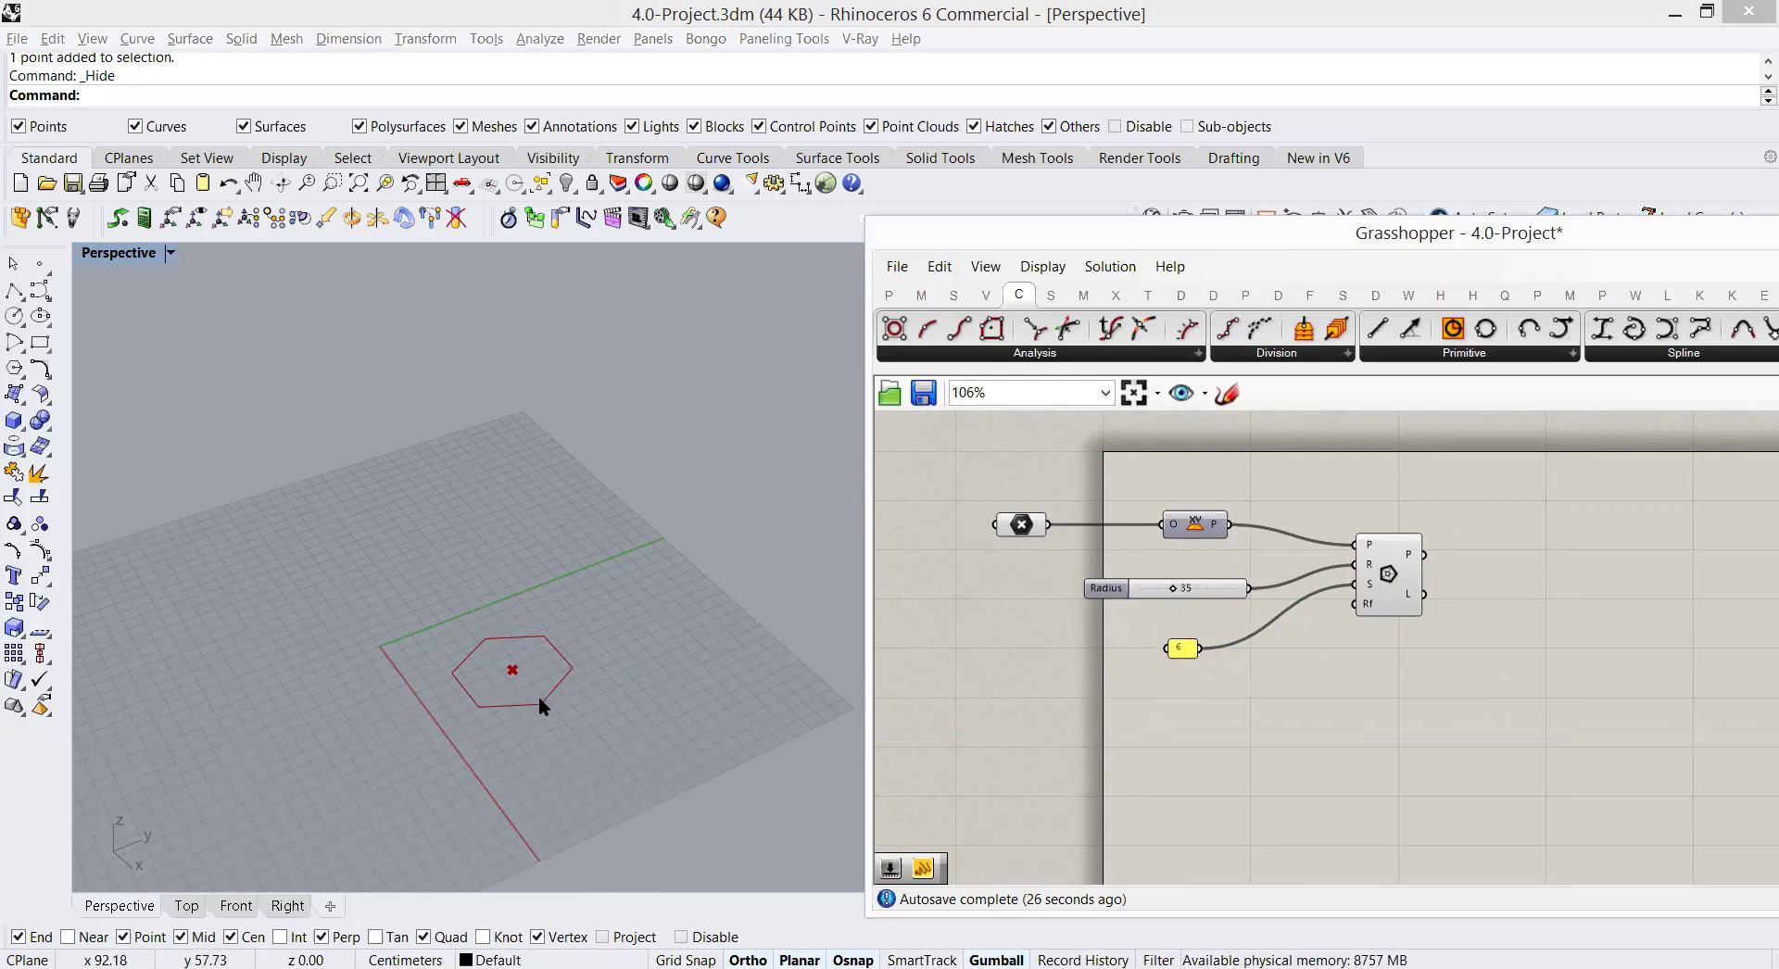
pyautogui.keyDown('shift'); pyautogui.moveTo(562, 664); pyautogui.dragTo(554, 691, button='right'); pyautogui.keyUp('shift')
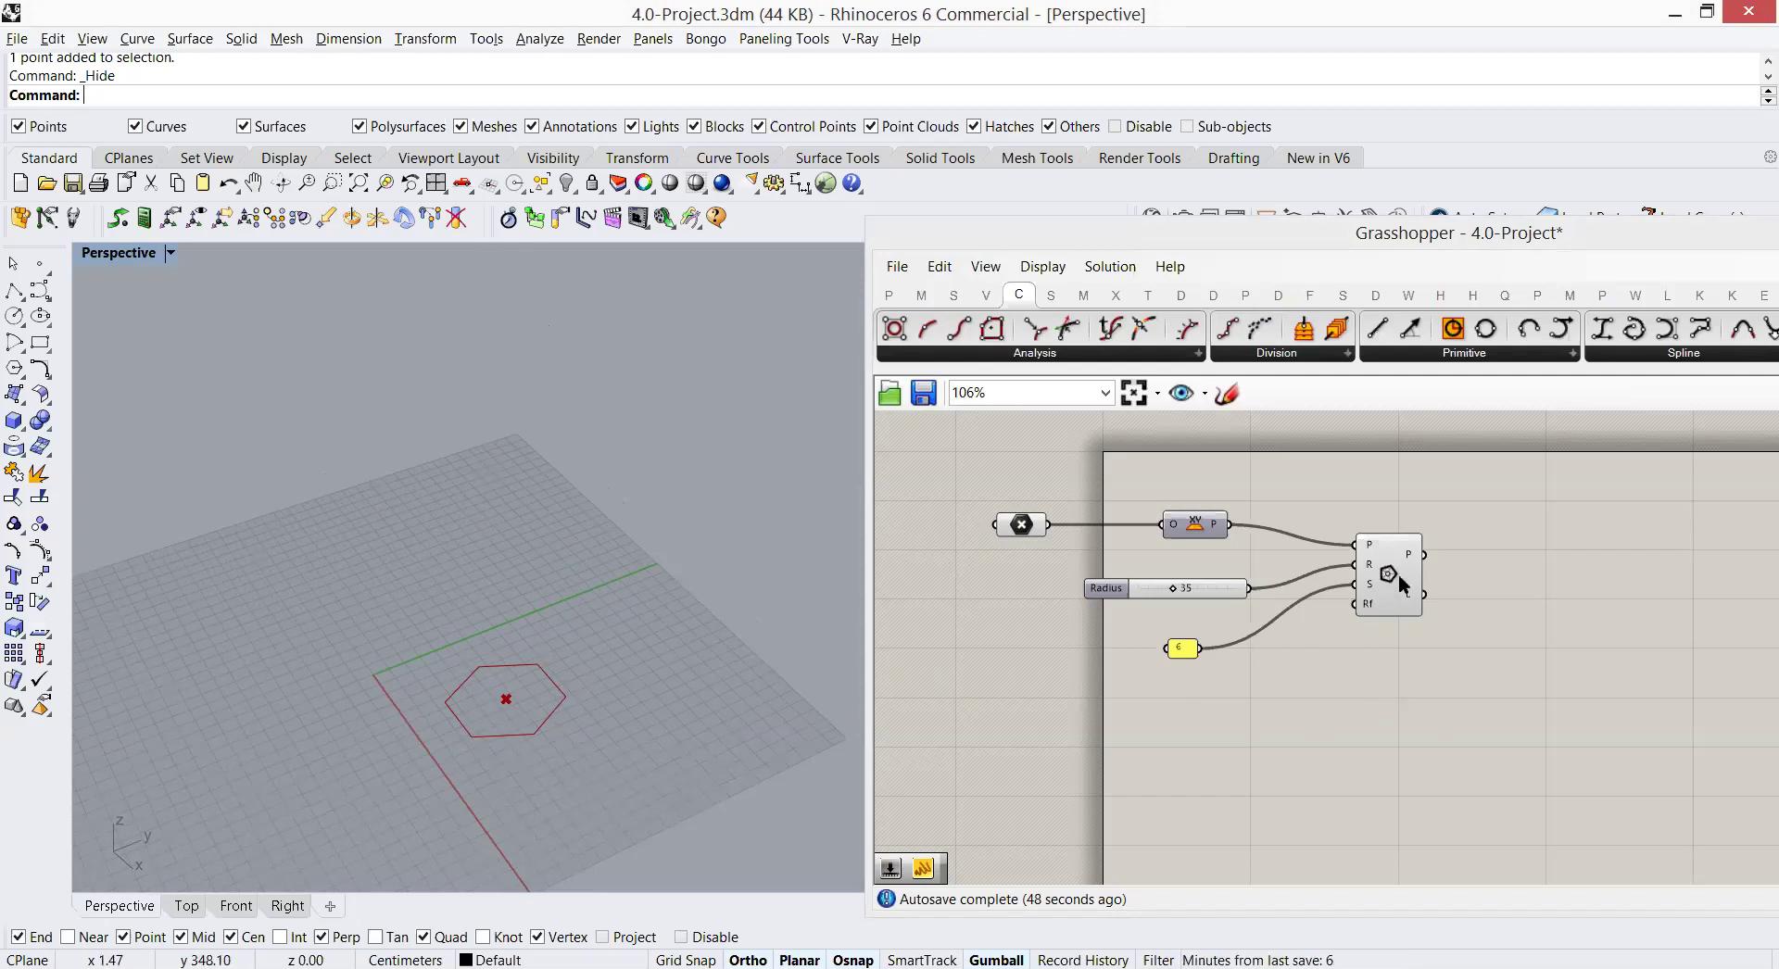
# Step: Add a Move component and connect the Polygon's curve output to its geometry input
pyautogui.doubleClick(1442, 652)
pyautogui.write('mo')
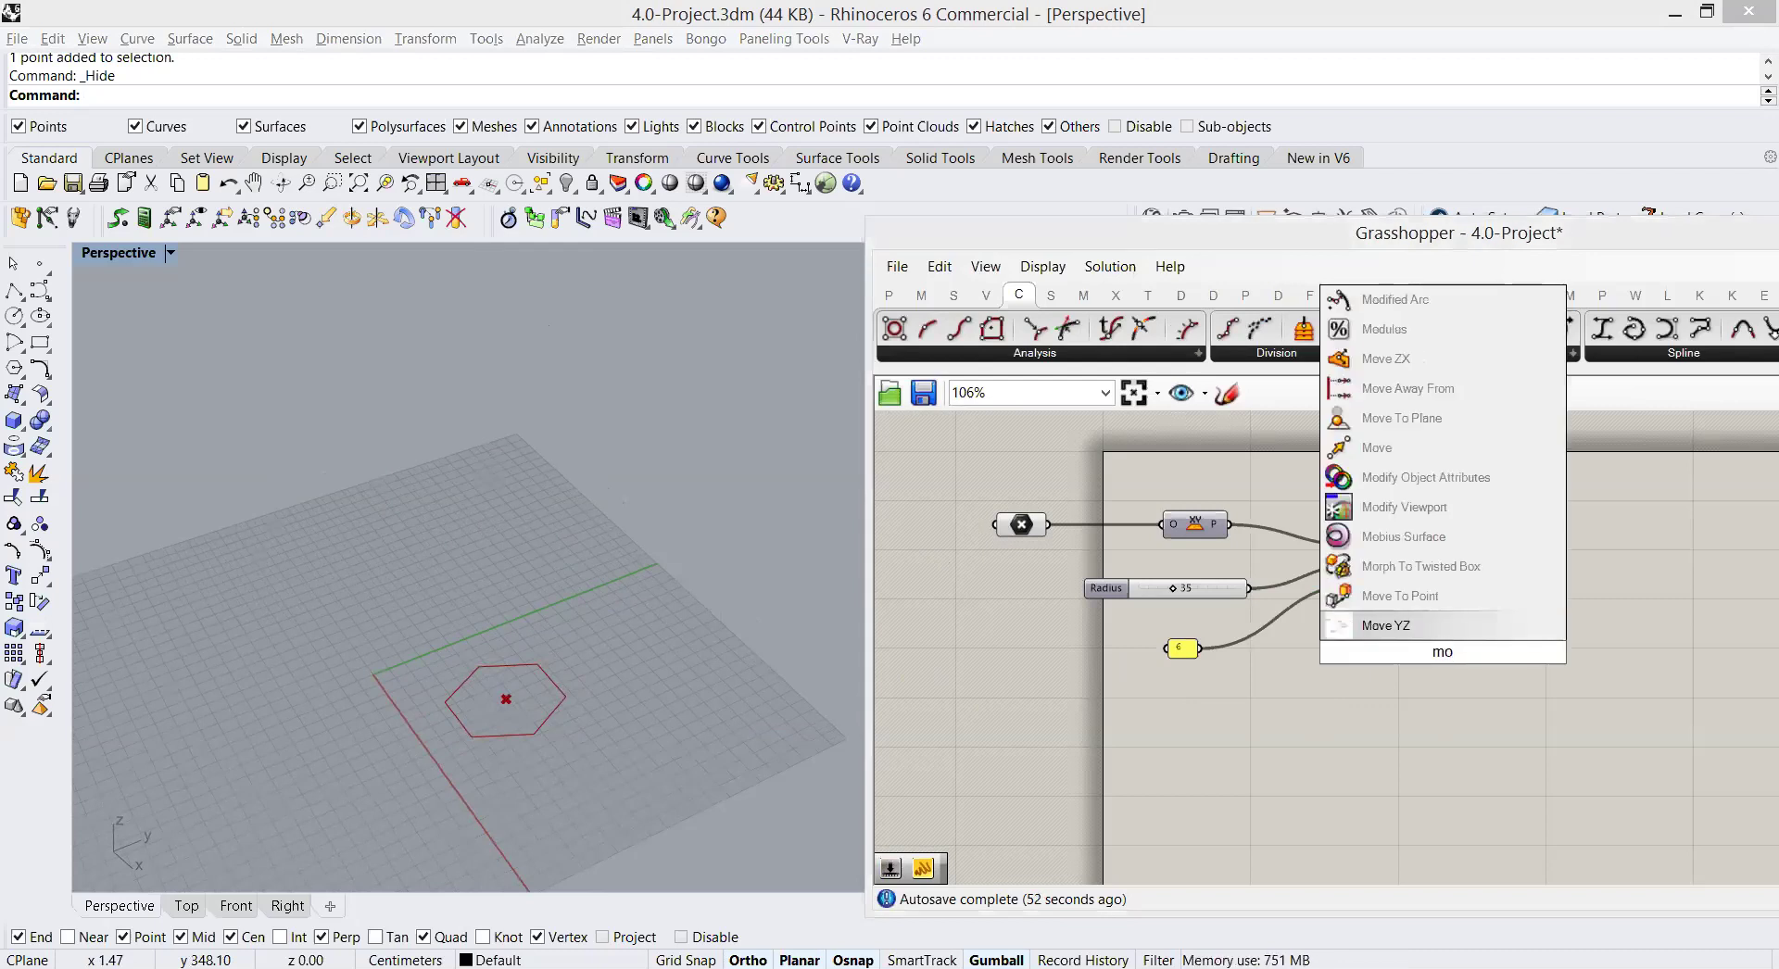
pyautogui.write('vr')
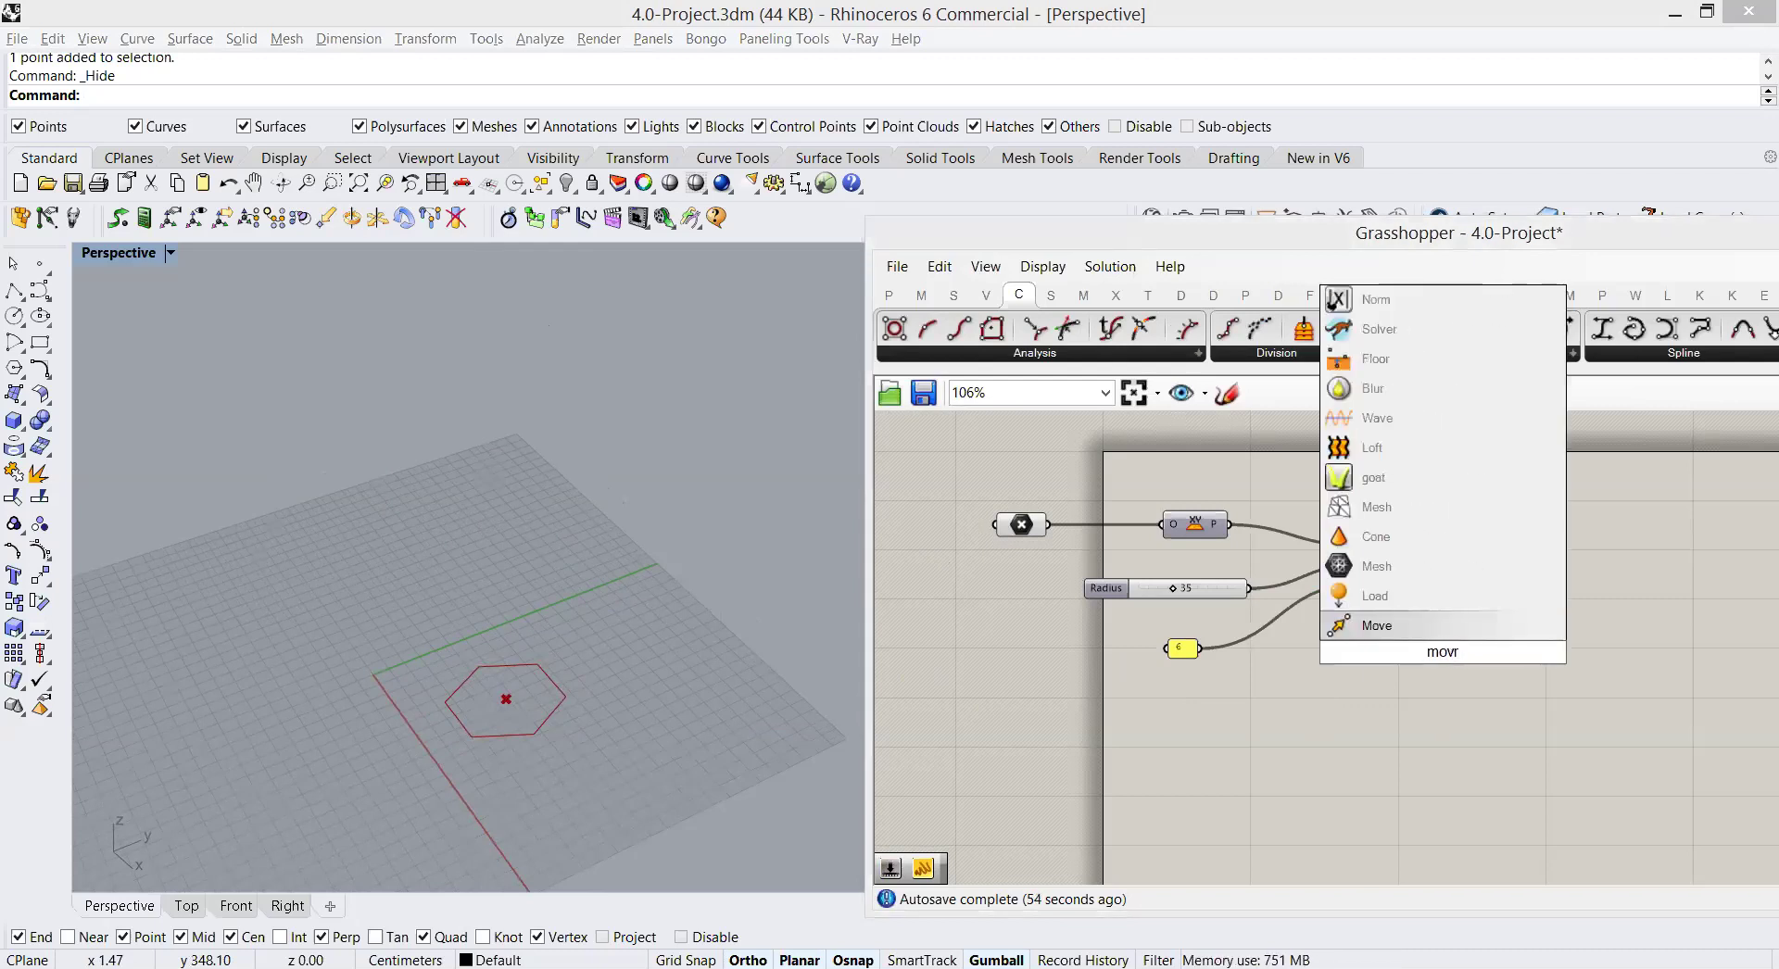
pyautogui.click(1414, 626)
pyautogui.moveTo(1425, 554); pyautogui.dragTo(1518, 576)
# Step: Add a Unit Z vector, connect it to the Move component's motion input, and arrange both components
pyautogui.click(1488, 655)
pyautogui.doubleClick(1488, 658)
pyautogui.write('z')
pyautogui.press('Return')
pyautogui.moveTo(1521, 658); pyautogui.dragTo(1553, 571)
pyautogui.moveTo(1502, 662); pyautogui.dragTo(1477, 686)
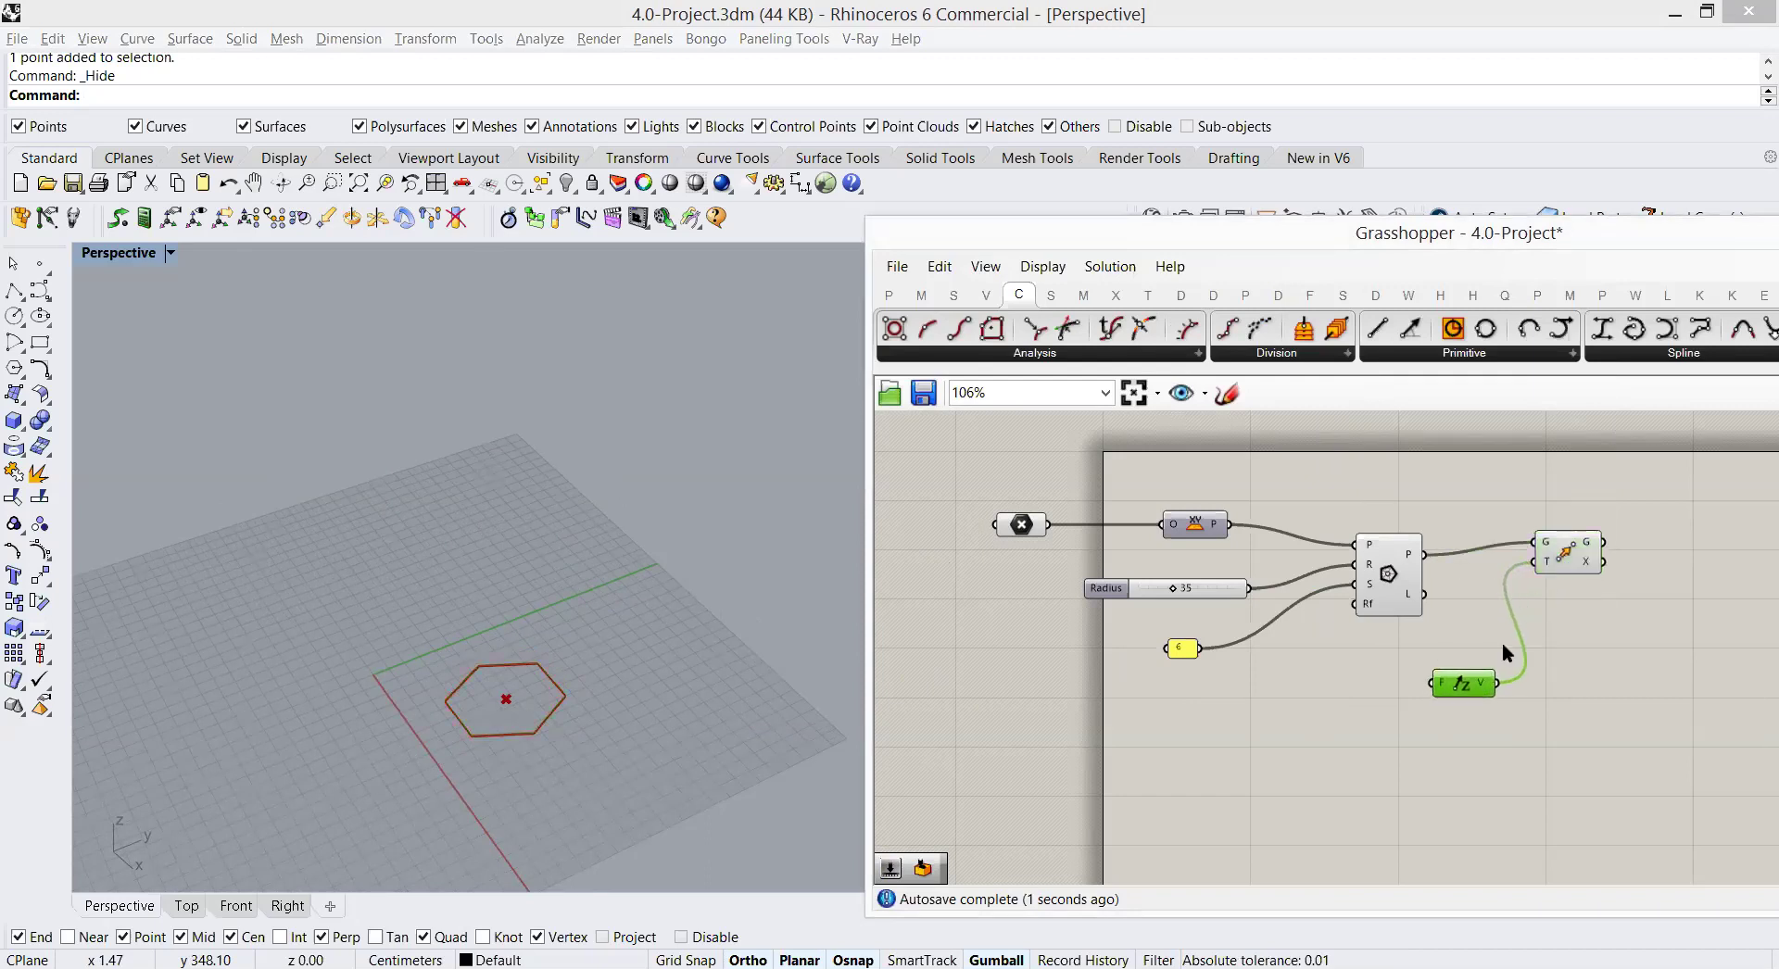
pyautogui.moveTo(1570, 556); pyautogui.dragTo(1566, 591)
pyautogui.click(1493, 631)
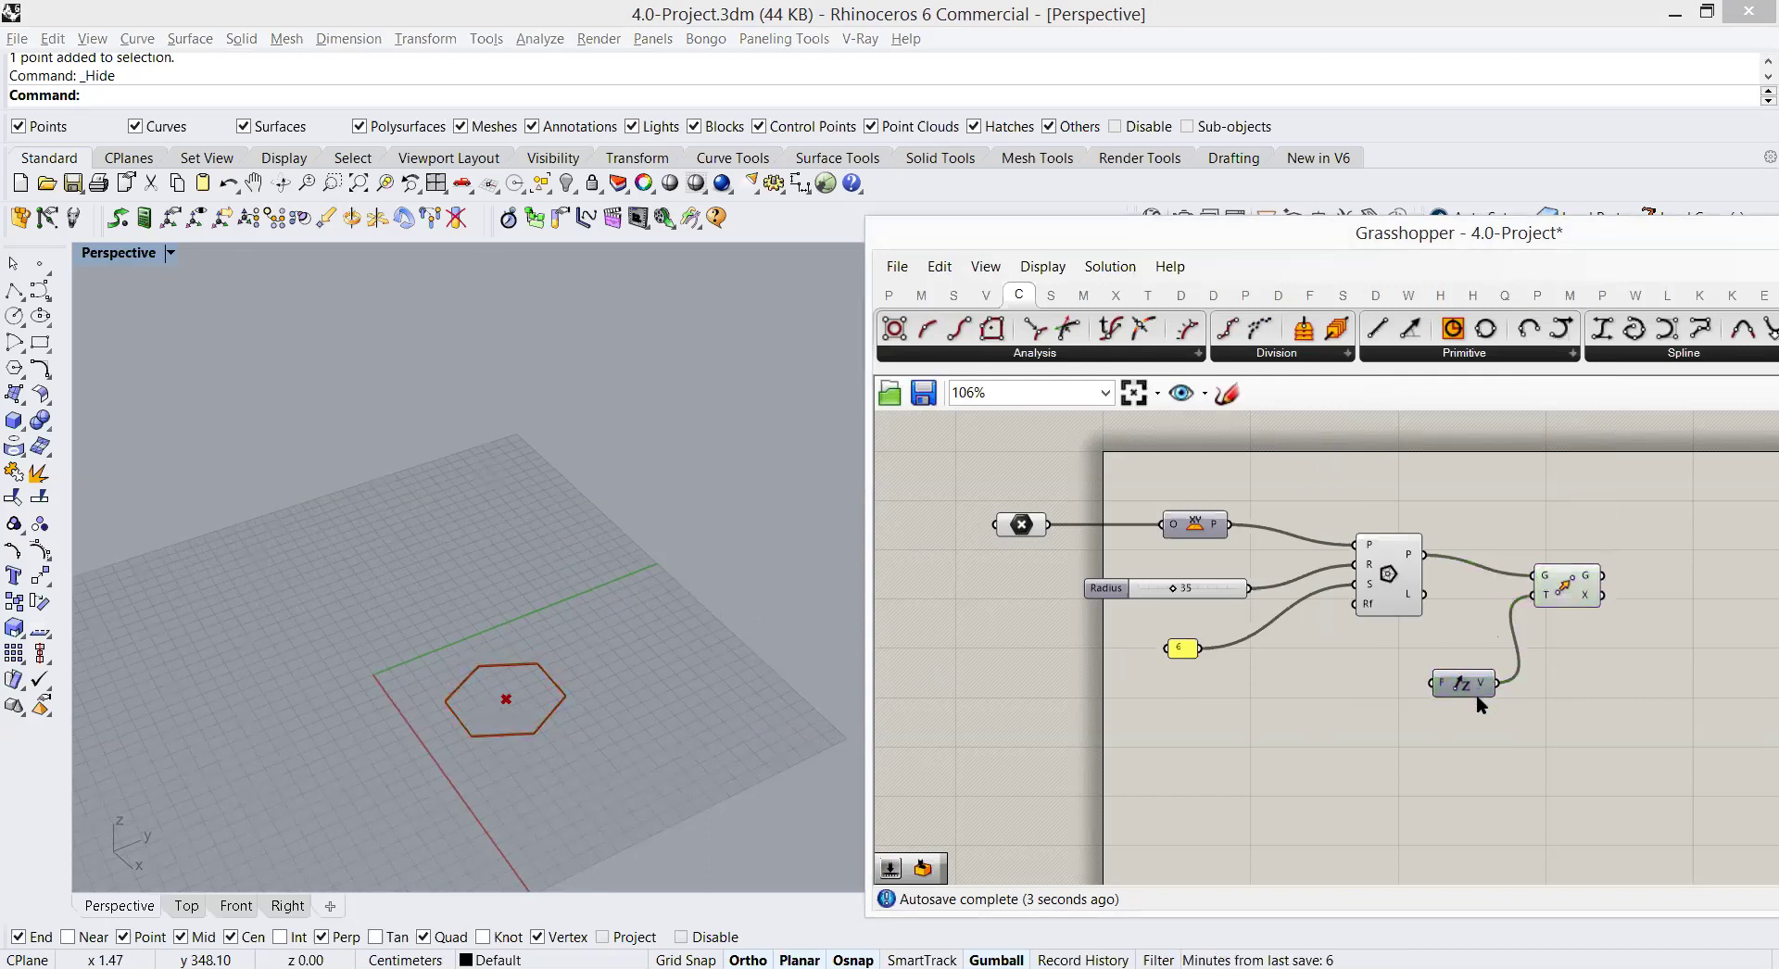
# Step: Tidy the placement of the Unit Z and Move components and compare the moved polygon with the original
pyautogui.moveTo(1477, 696); pyautogui.dragTo(1466, 700)
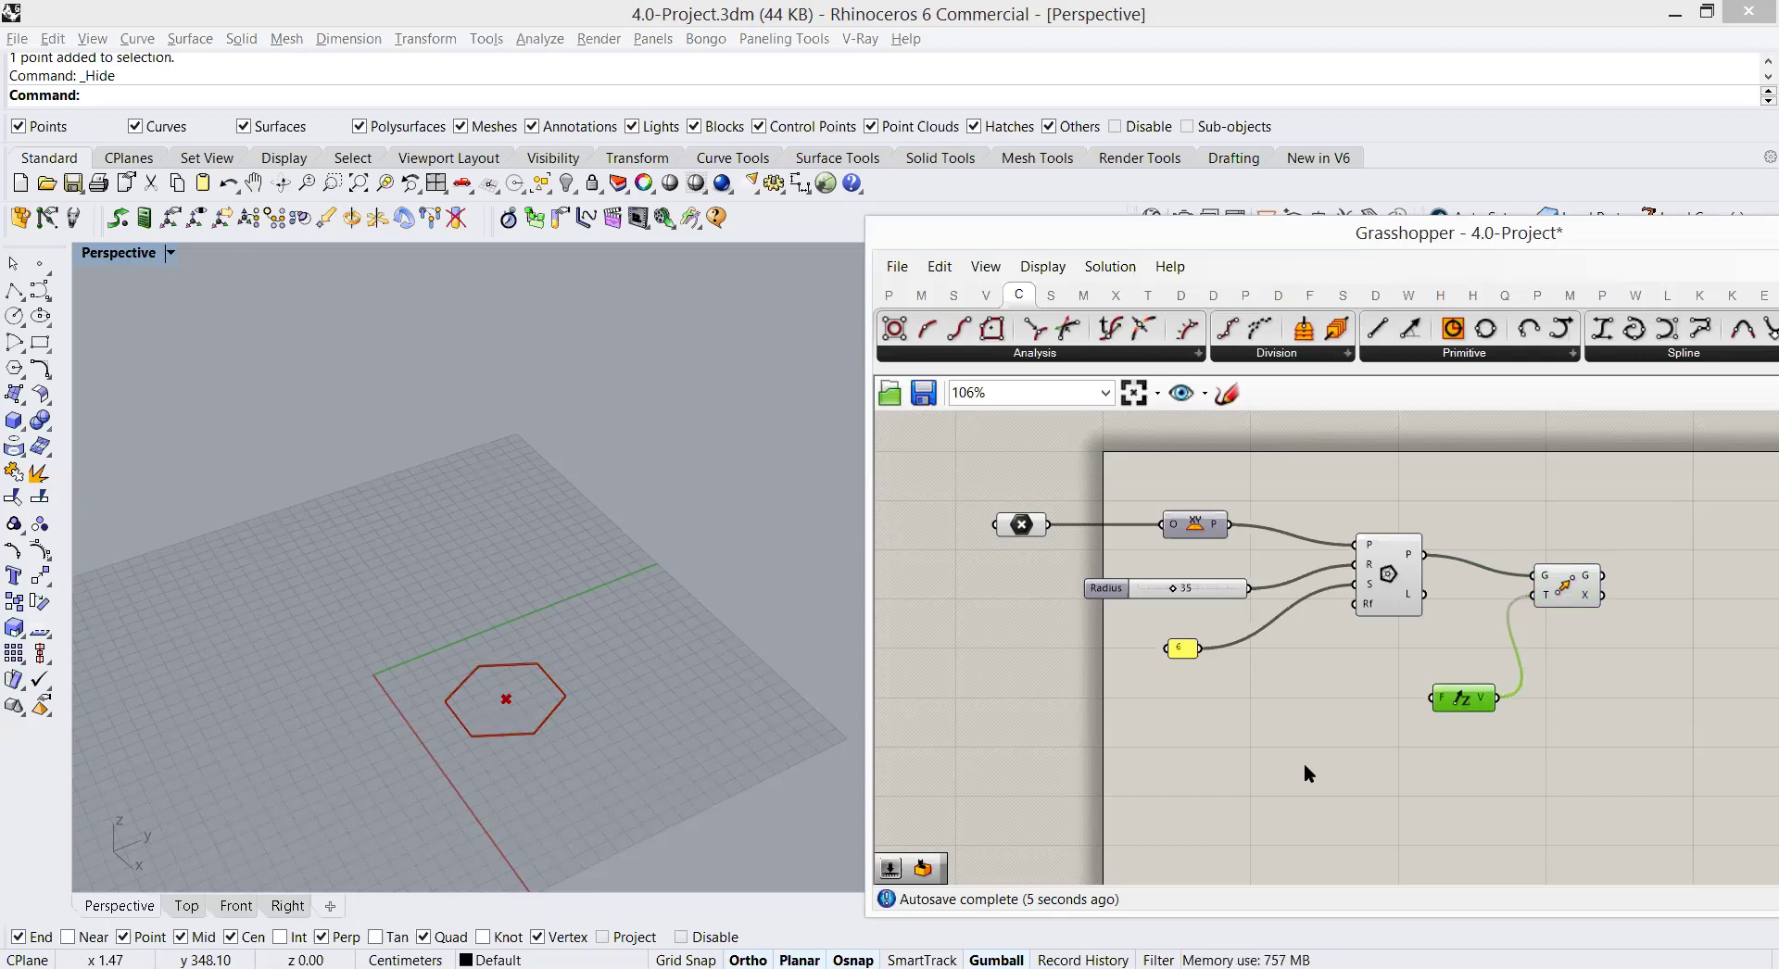
pyautogui.moveTo(1443, 711); pyautogui.dragTo(1450, 714)
pyautogui.moveTo(1566, 595); pyautogui.dragTo(1566, 582)
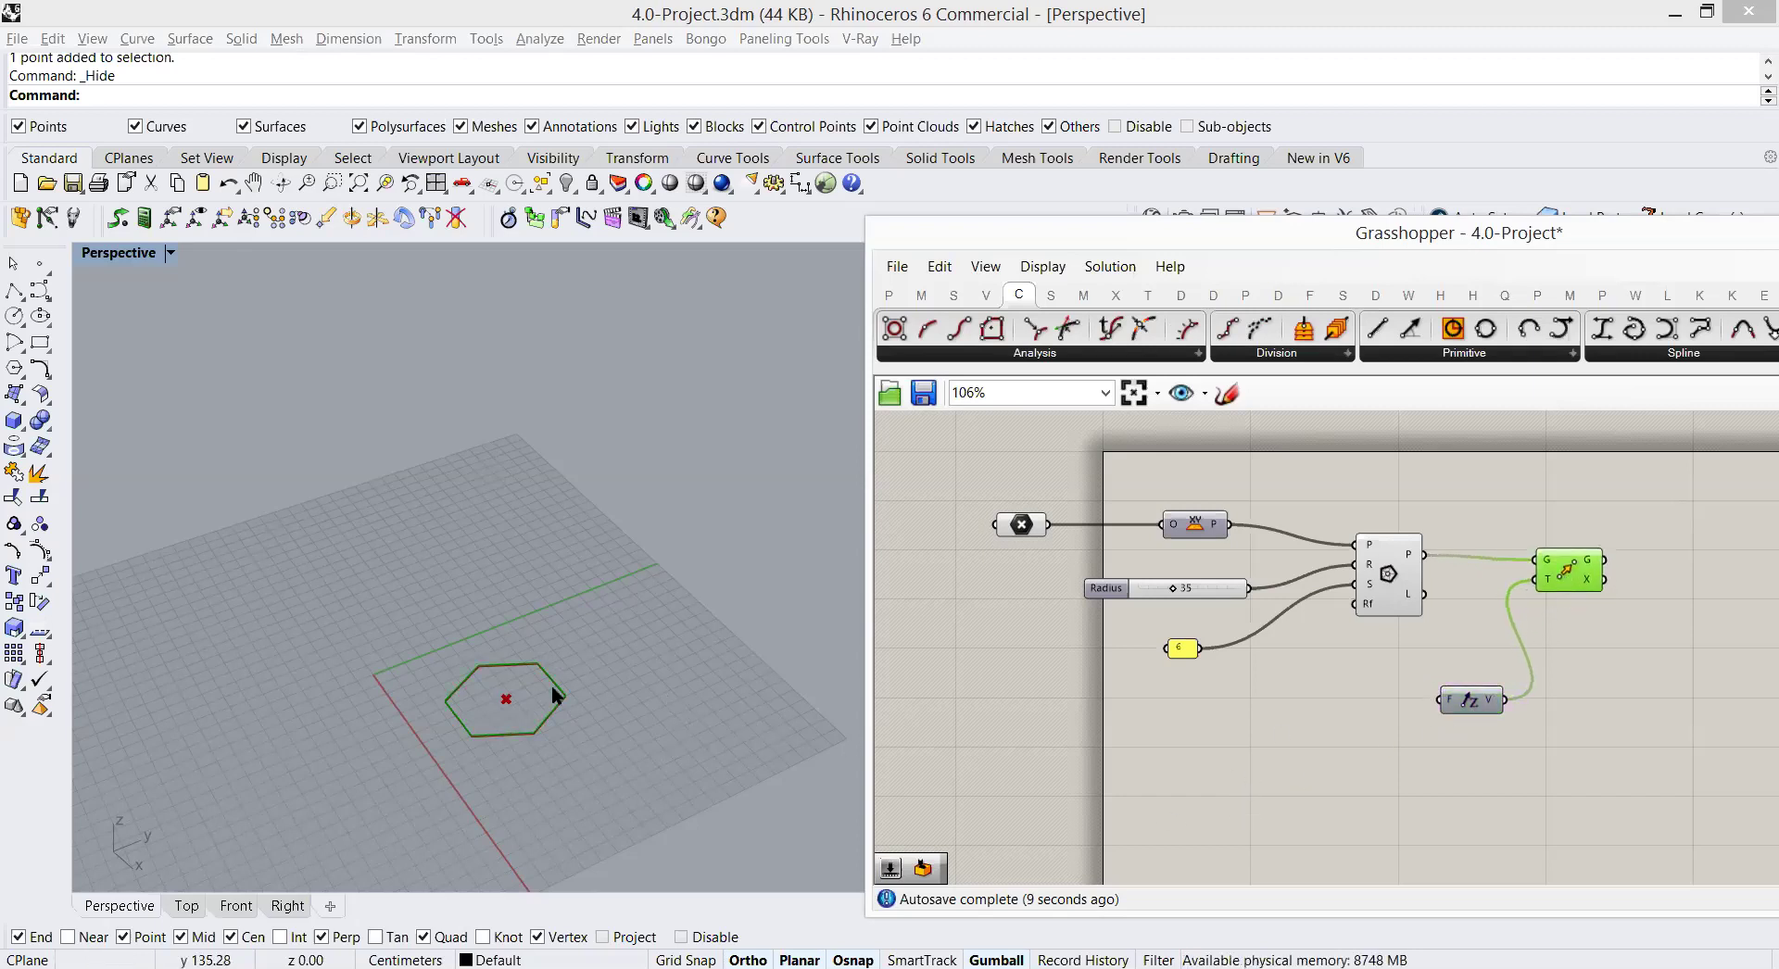
pyautogui.scroll(10, 542, 714)
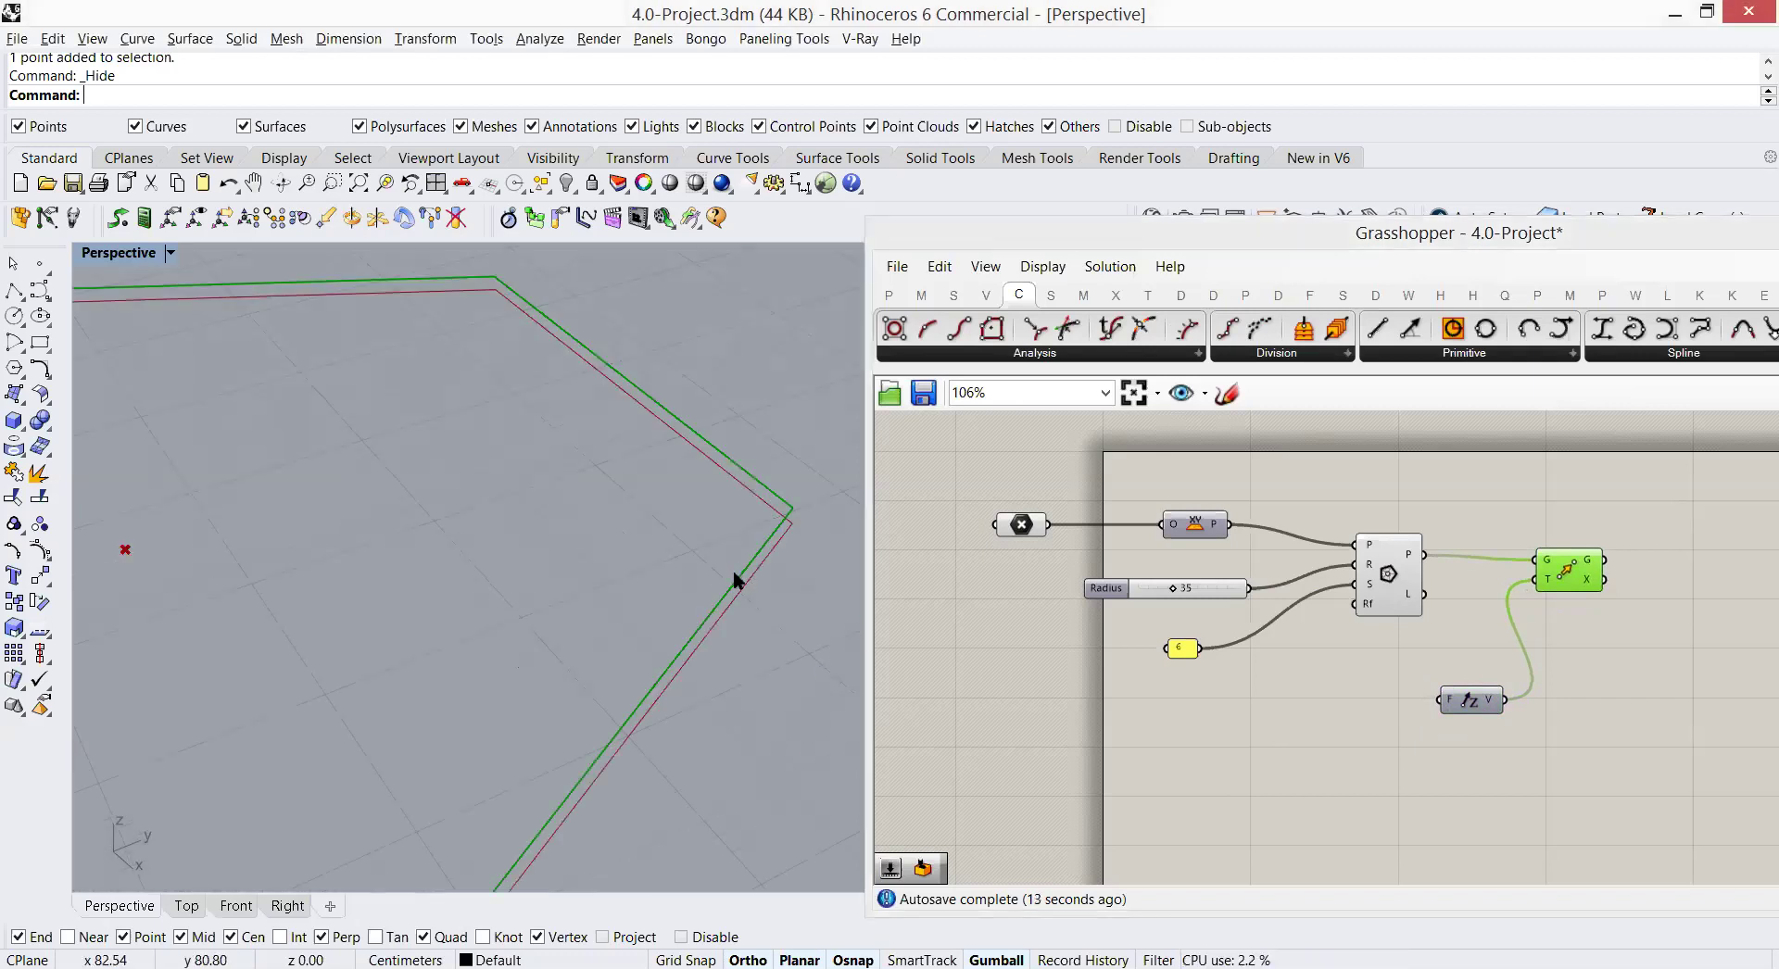
pyautogui.scroll(-10, 732, 569)
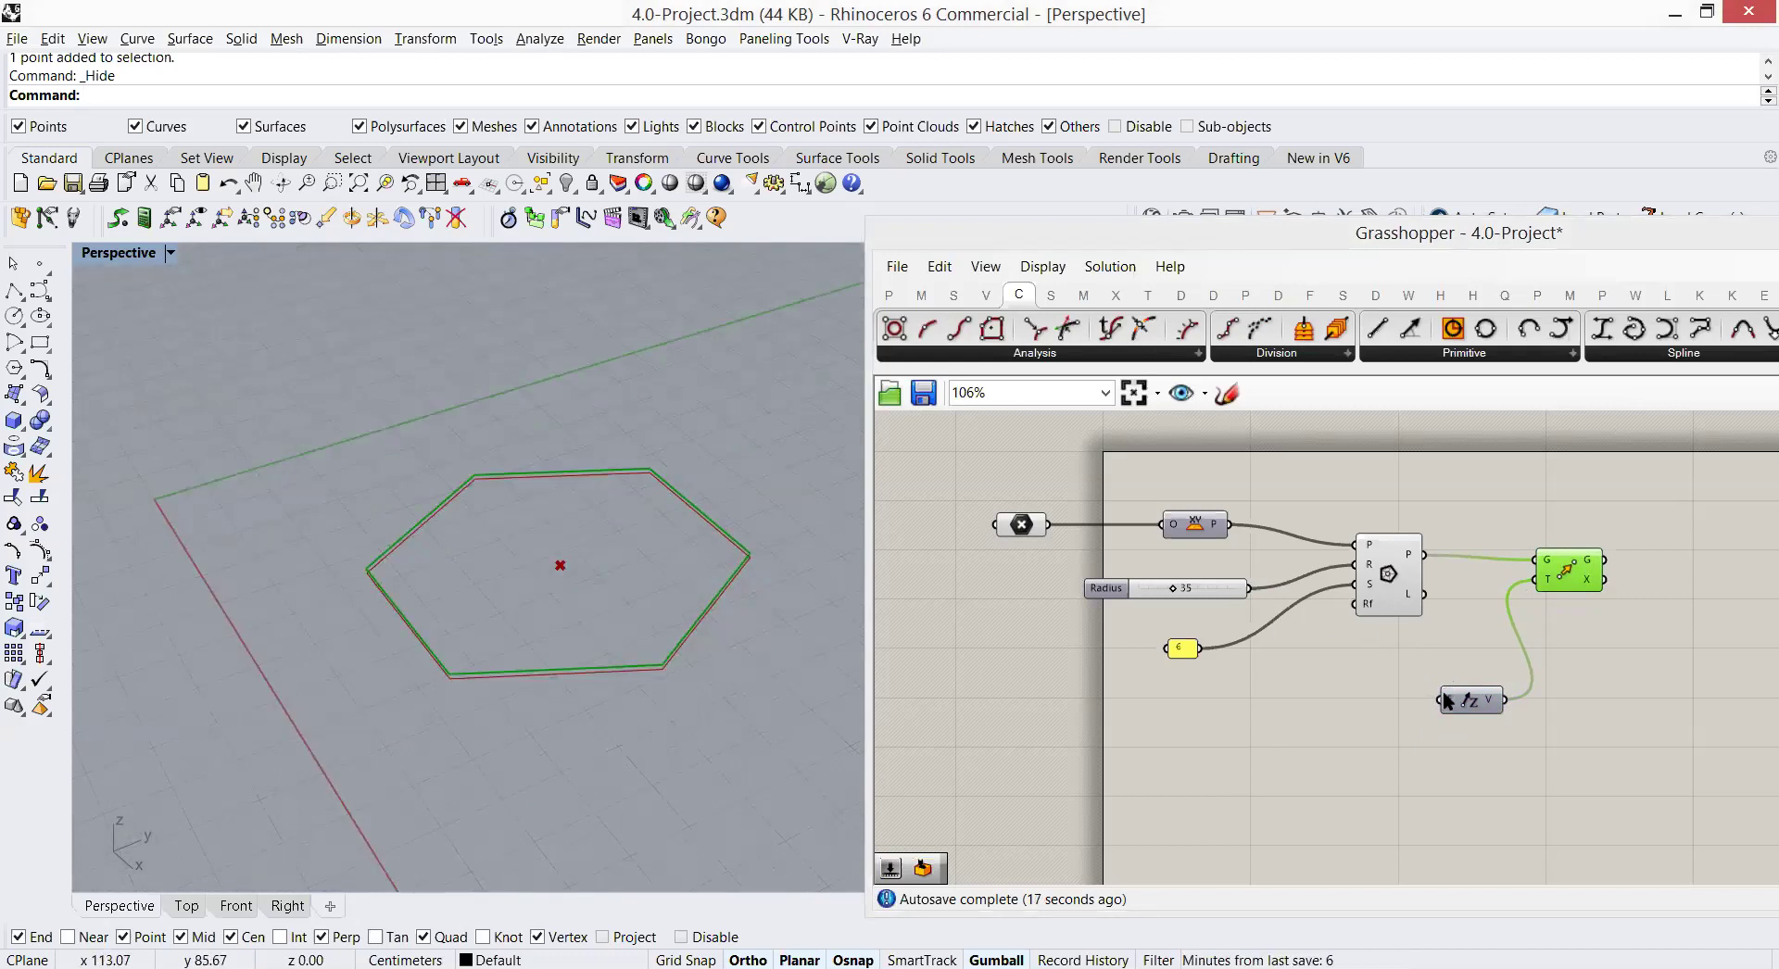
pyautogui.moveTo(1452, 707)
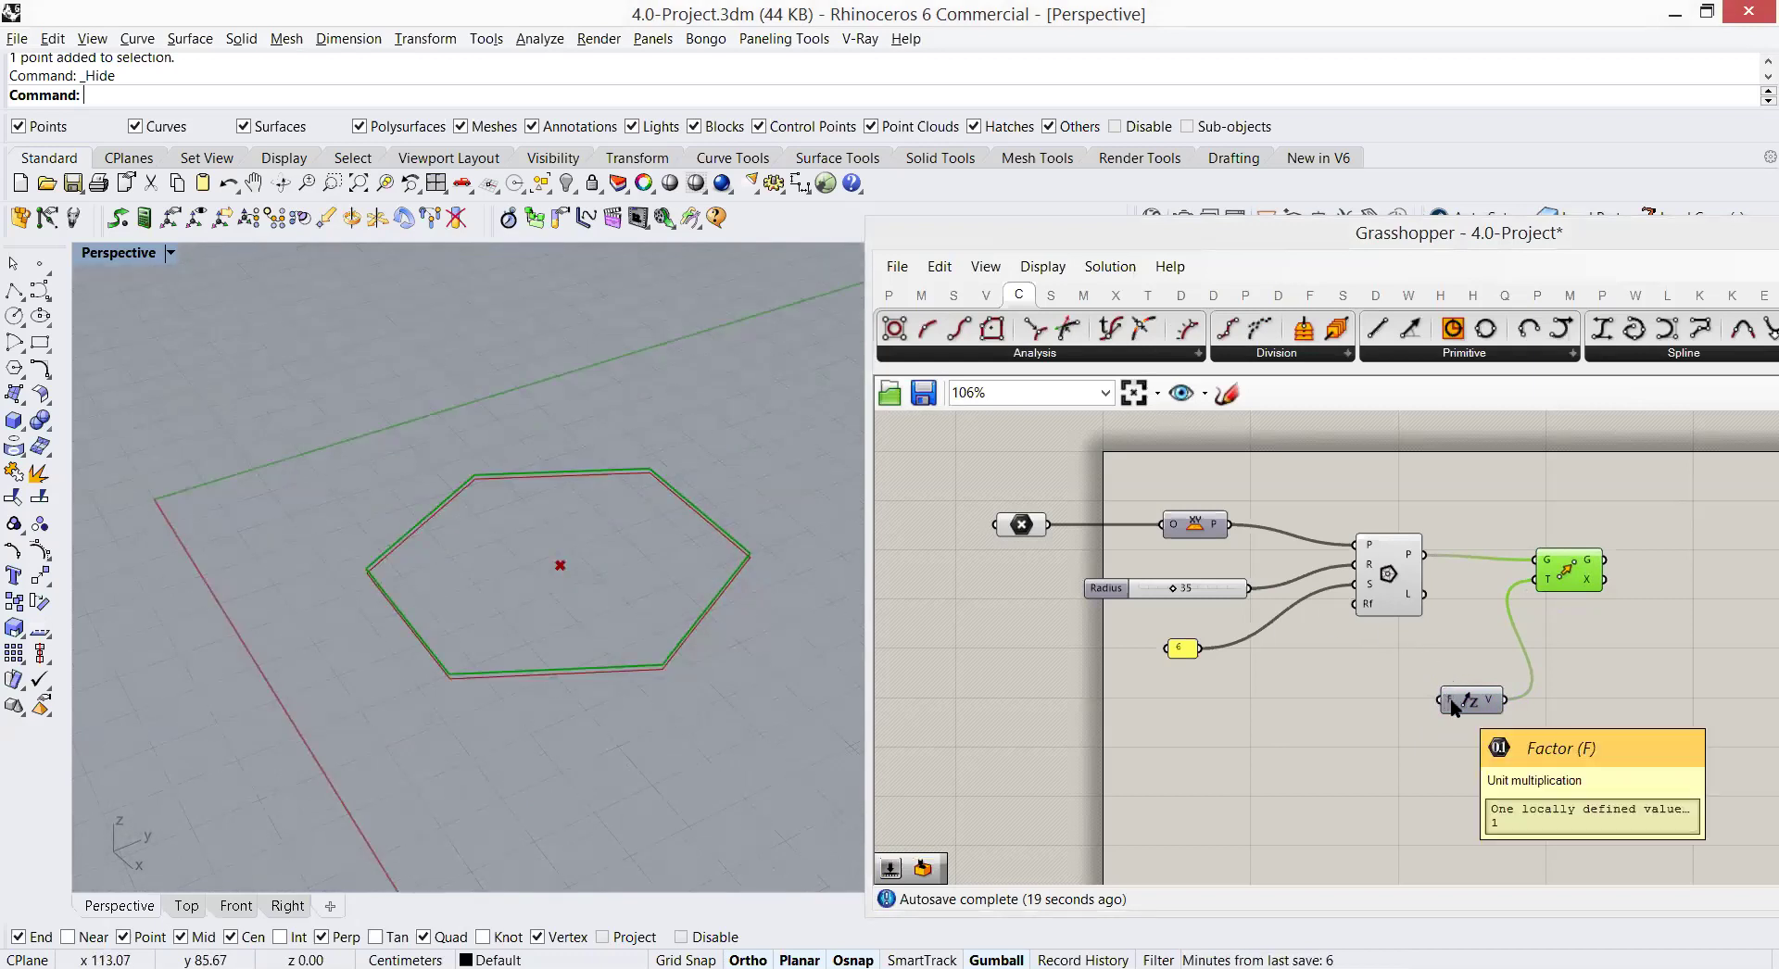
pyautogui.scroll(-10, 598, 583)
pyautogui.keyDown('shift'); pyautogui.moveTo(612, 584); pyautogui.dragTo(560, 638, button='right'); pyautogui.keyUp('shift')
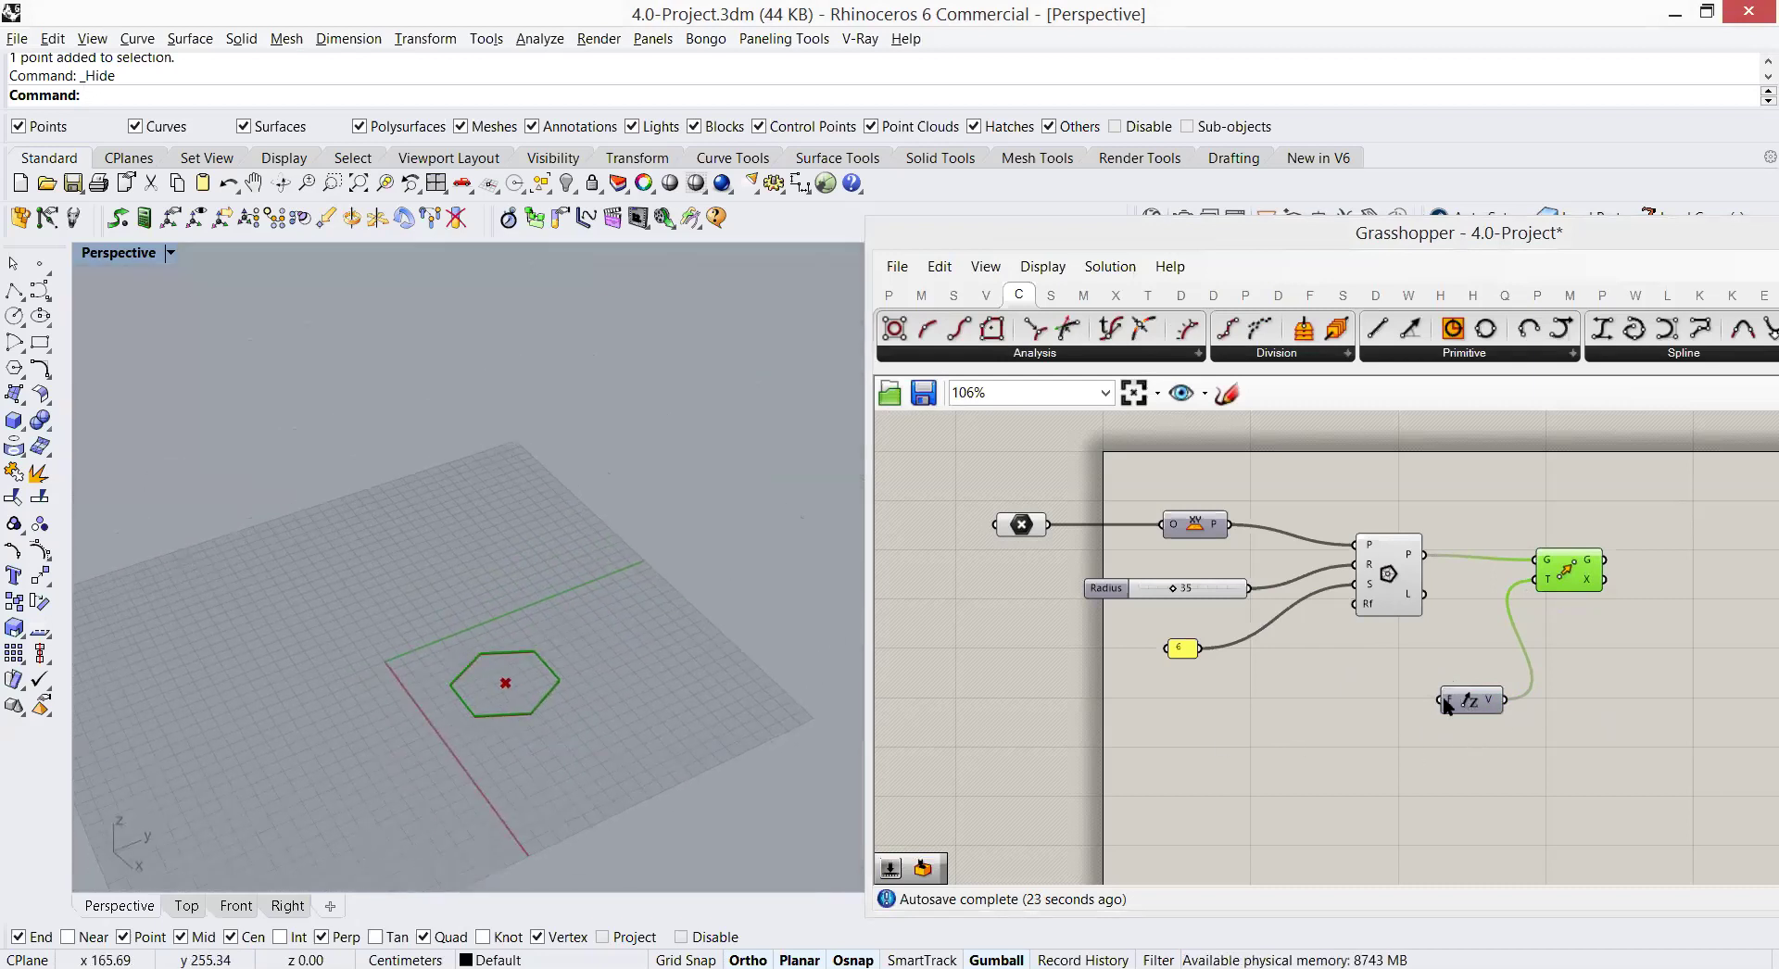
pyautogui.click(1437, 737)
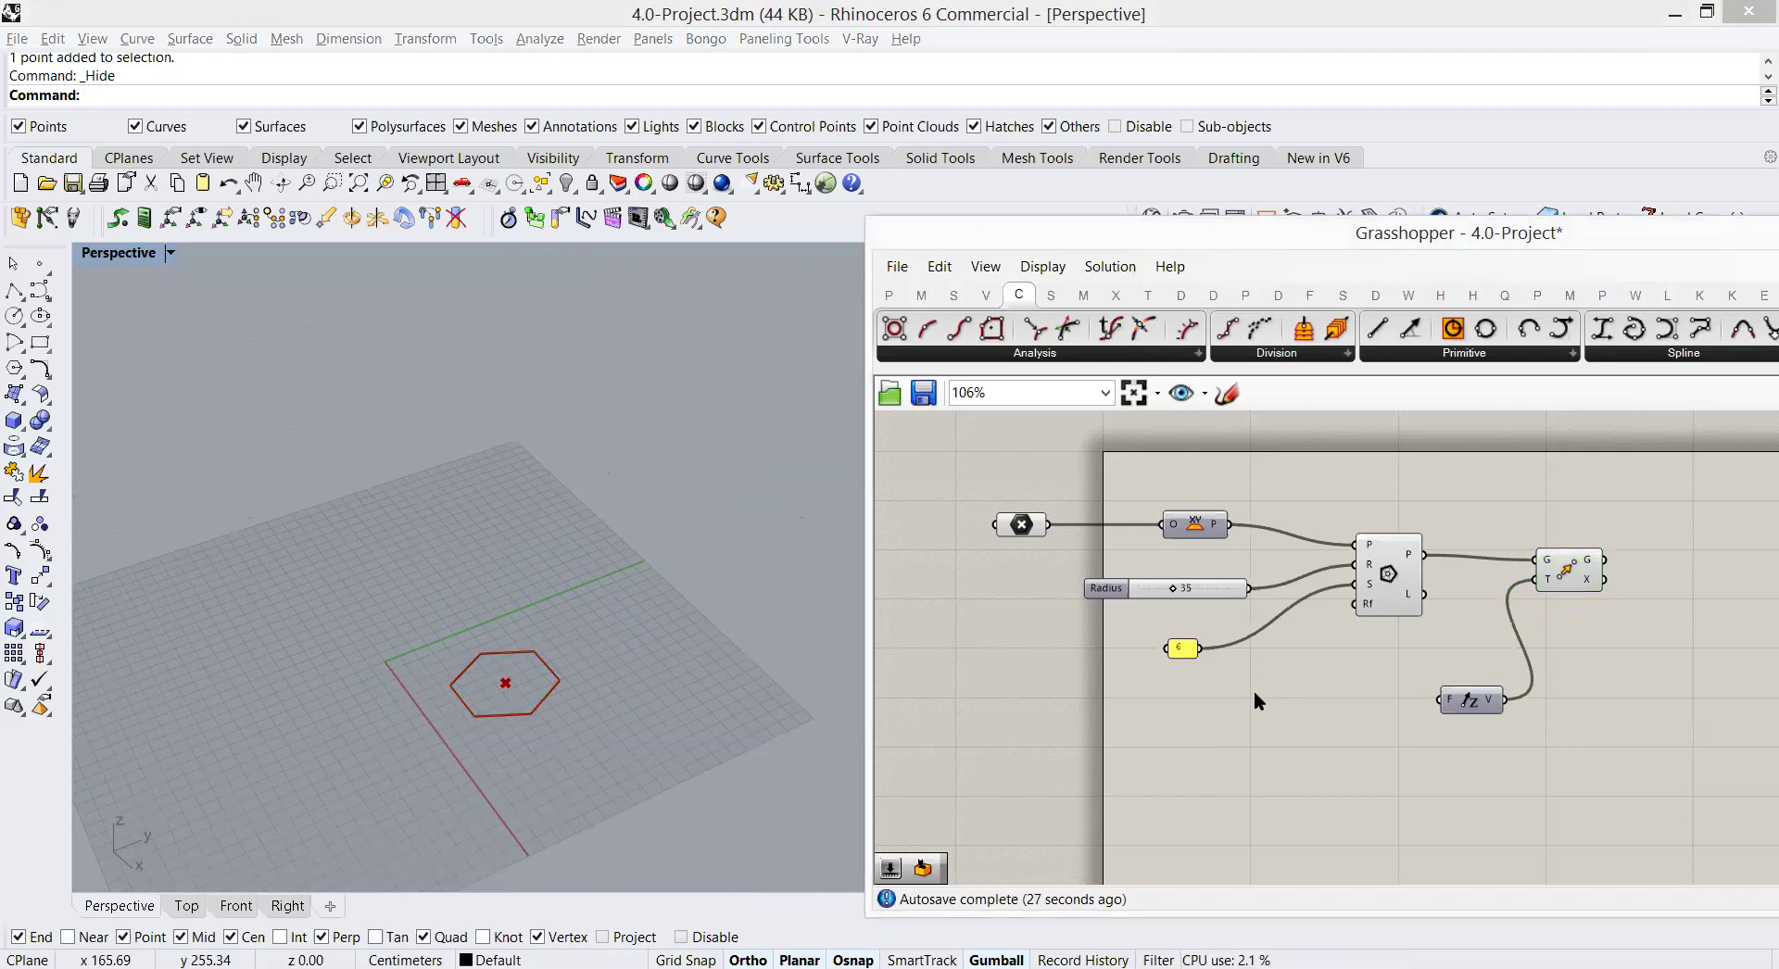
pyautogui.moveTo(1599, 605); pyautogui.dragTo(1505, 627, button='right')
pyautogui.moveTo(1480, 594)
pyautogui.mouseDown()
pyautogui.moveTo(1499, 598)
pyautogui.moveTo(1479, 584)
pyautogui.mouseUp()
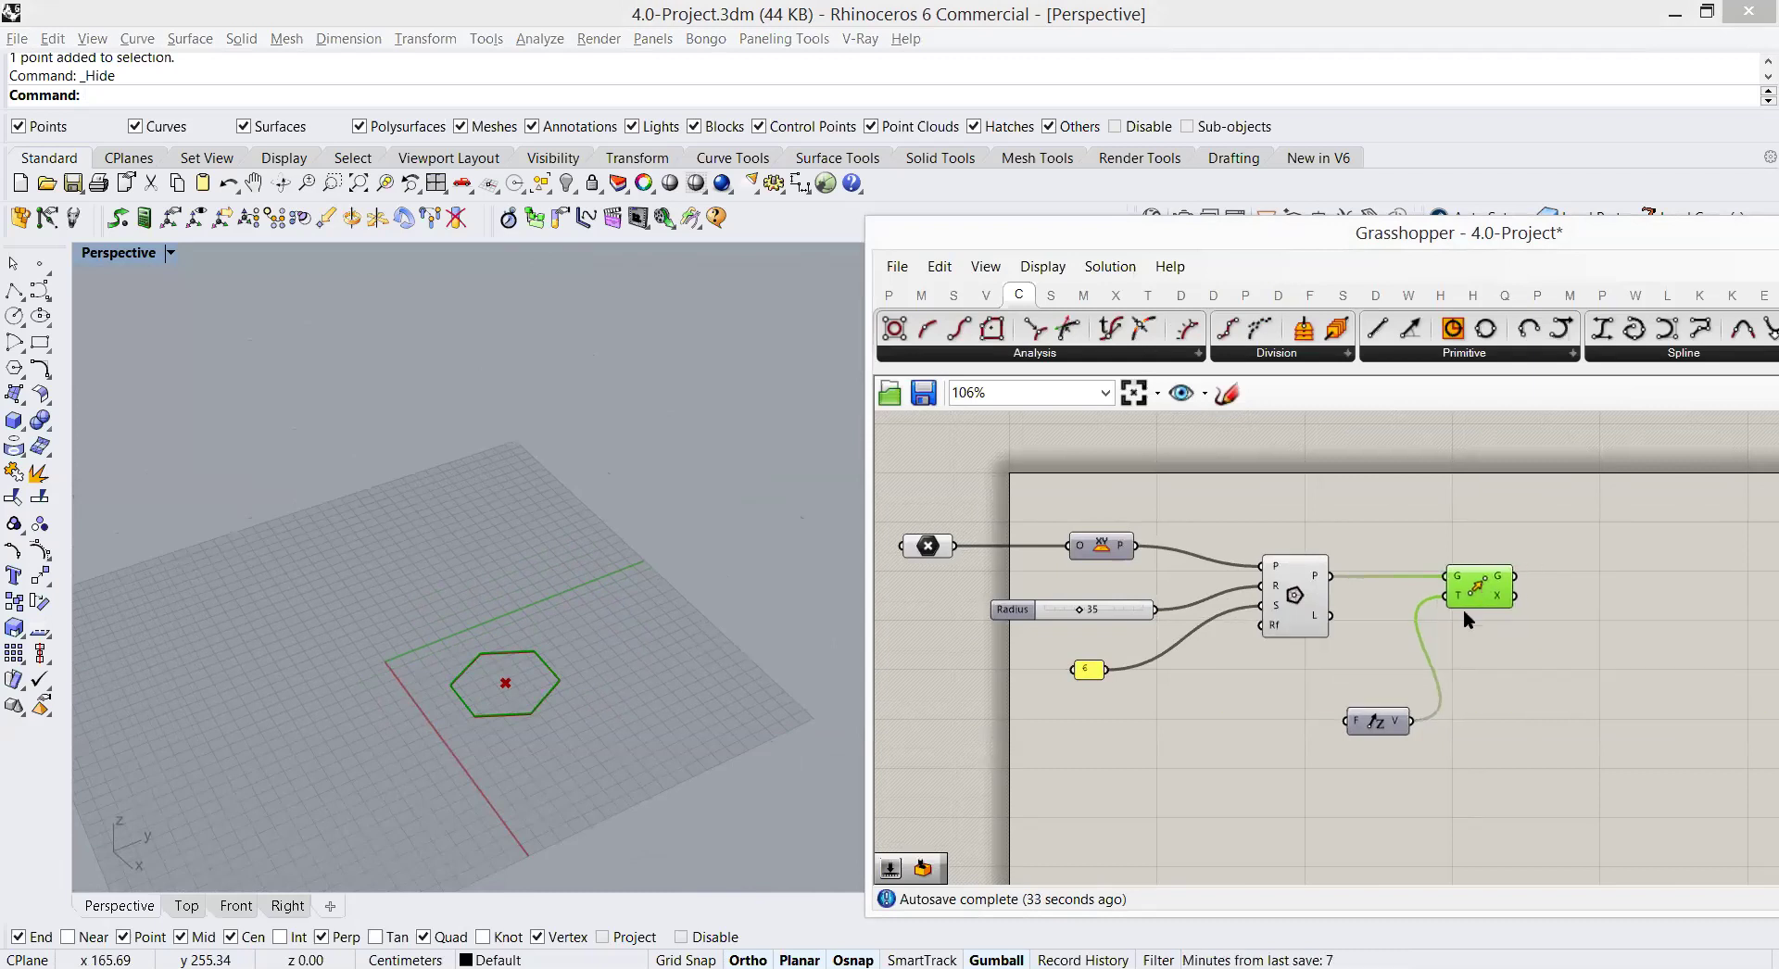
# Step: Add a number slider set to 350 below the segments panel
pyautogui.click(1192, 769)
pyautogui.doubleClick(1193, 769)
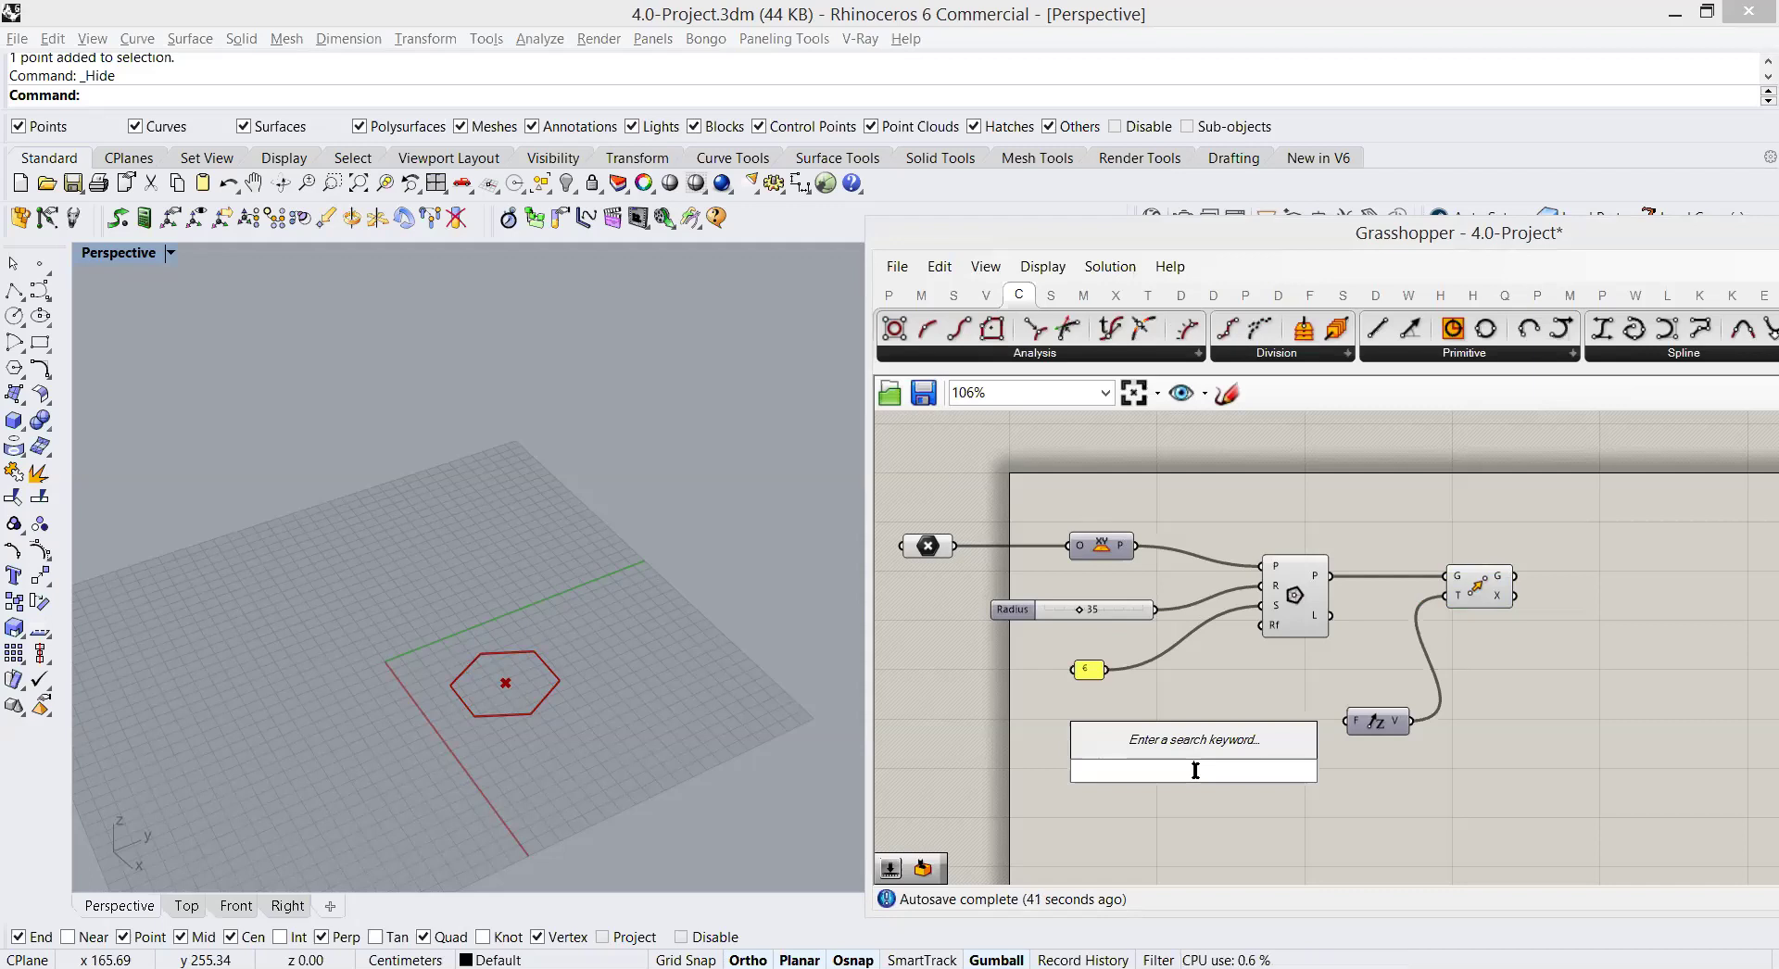
pyautogui.write('350')
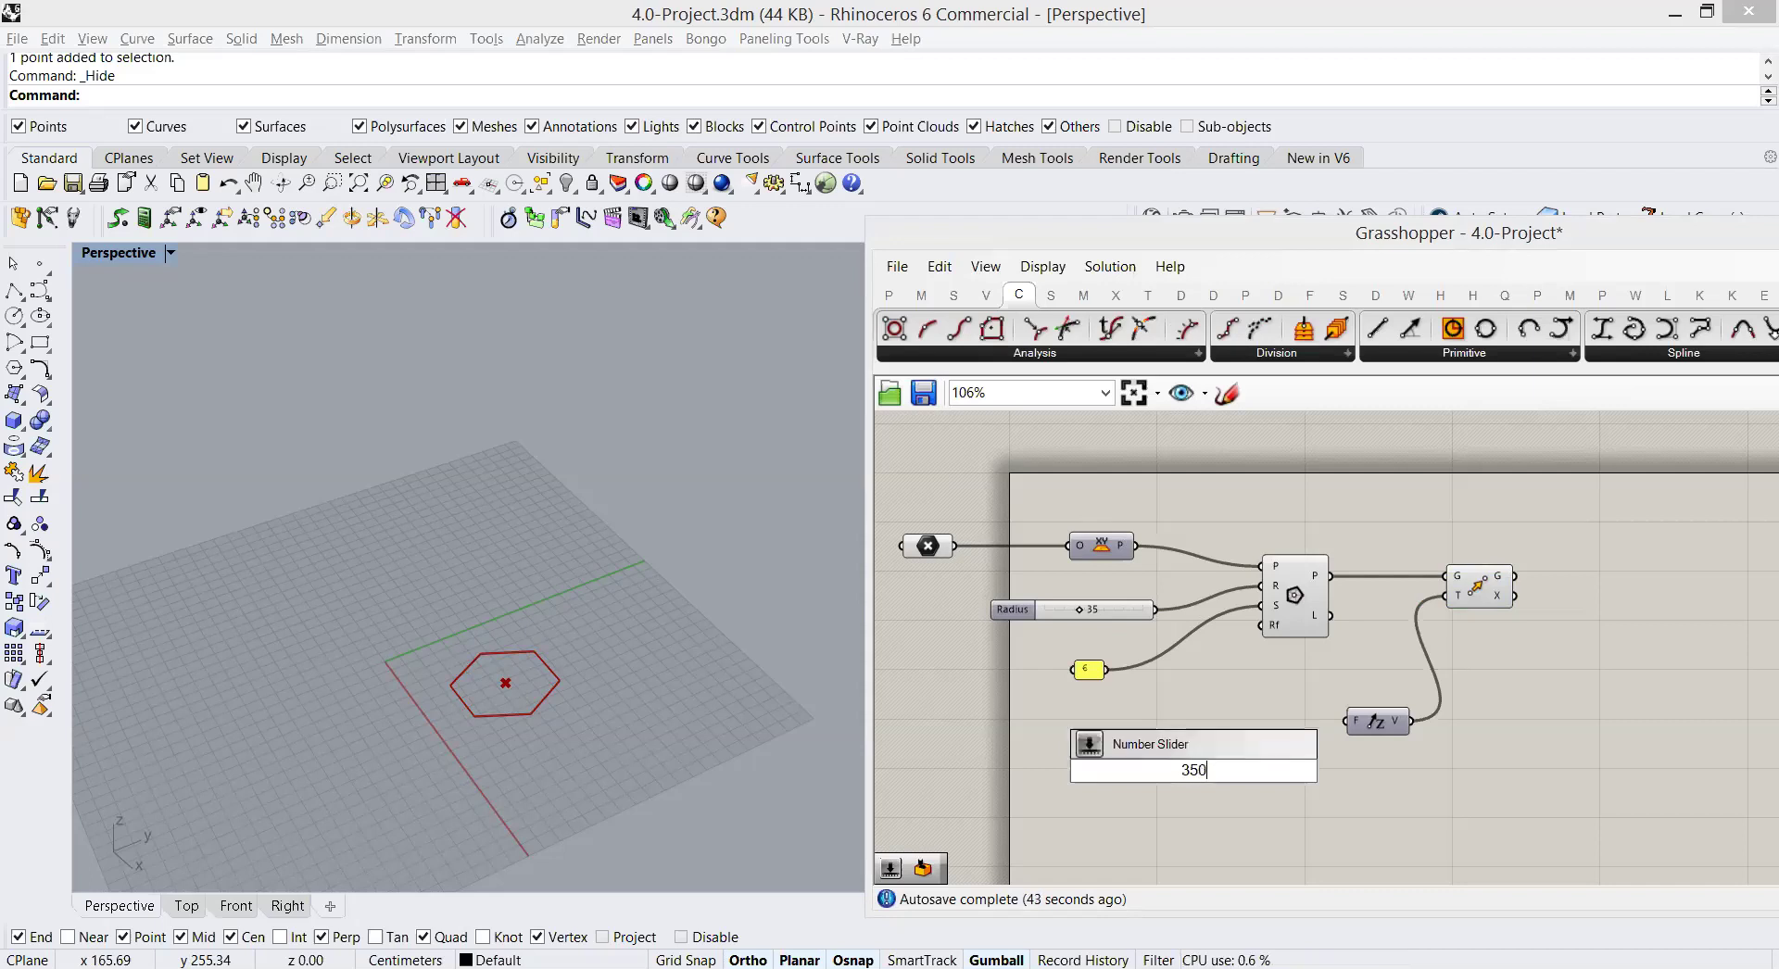
pyautogui.press('Return')
pyautogui.click(1177, 755)
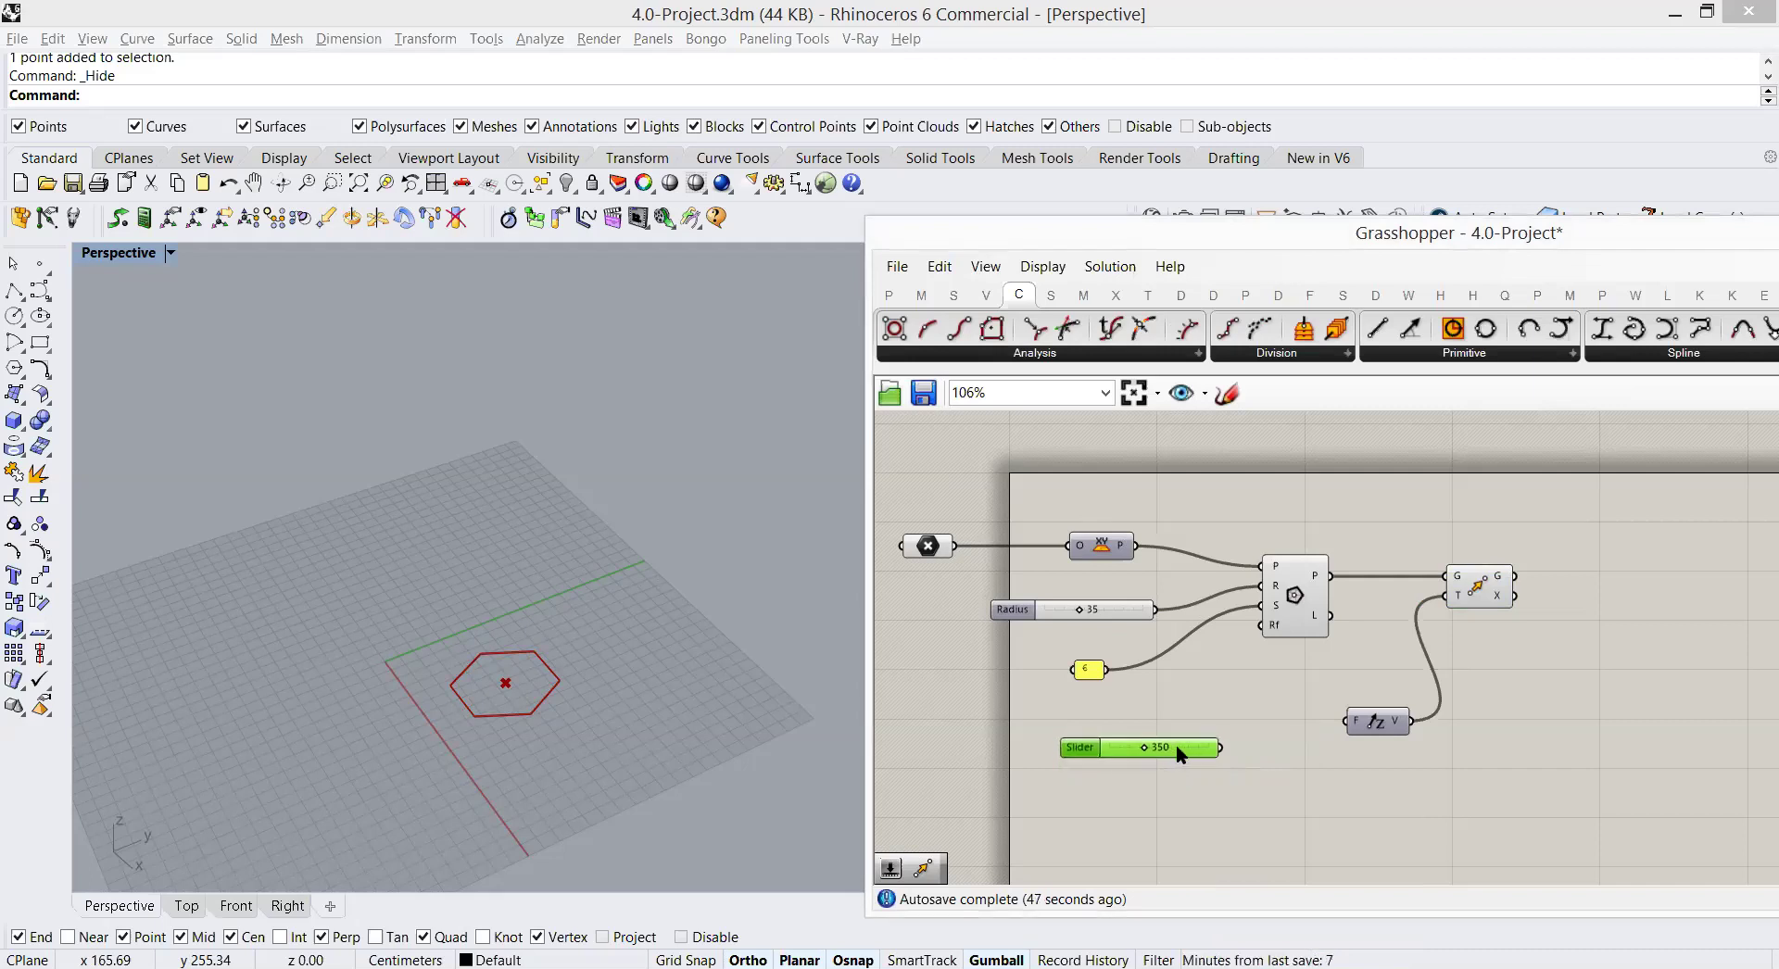
# Step: Add a Division component and connect the 350 slider to its A input
pyautogui.click(1188, 777)
pyautogui.doubleClick(1188, 776)
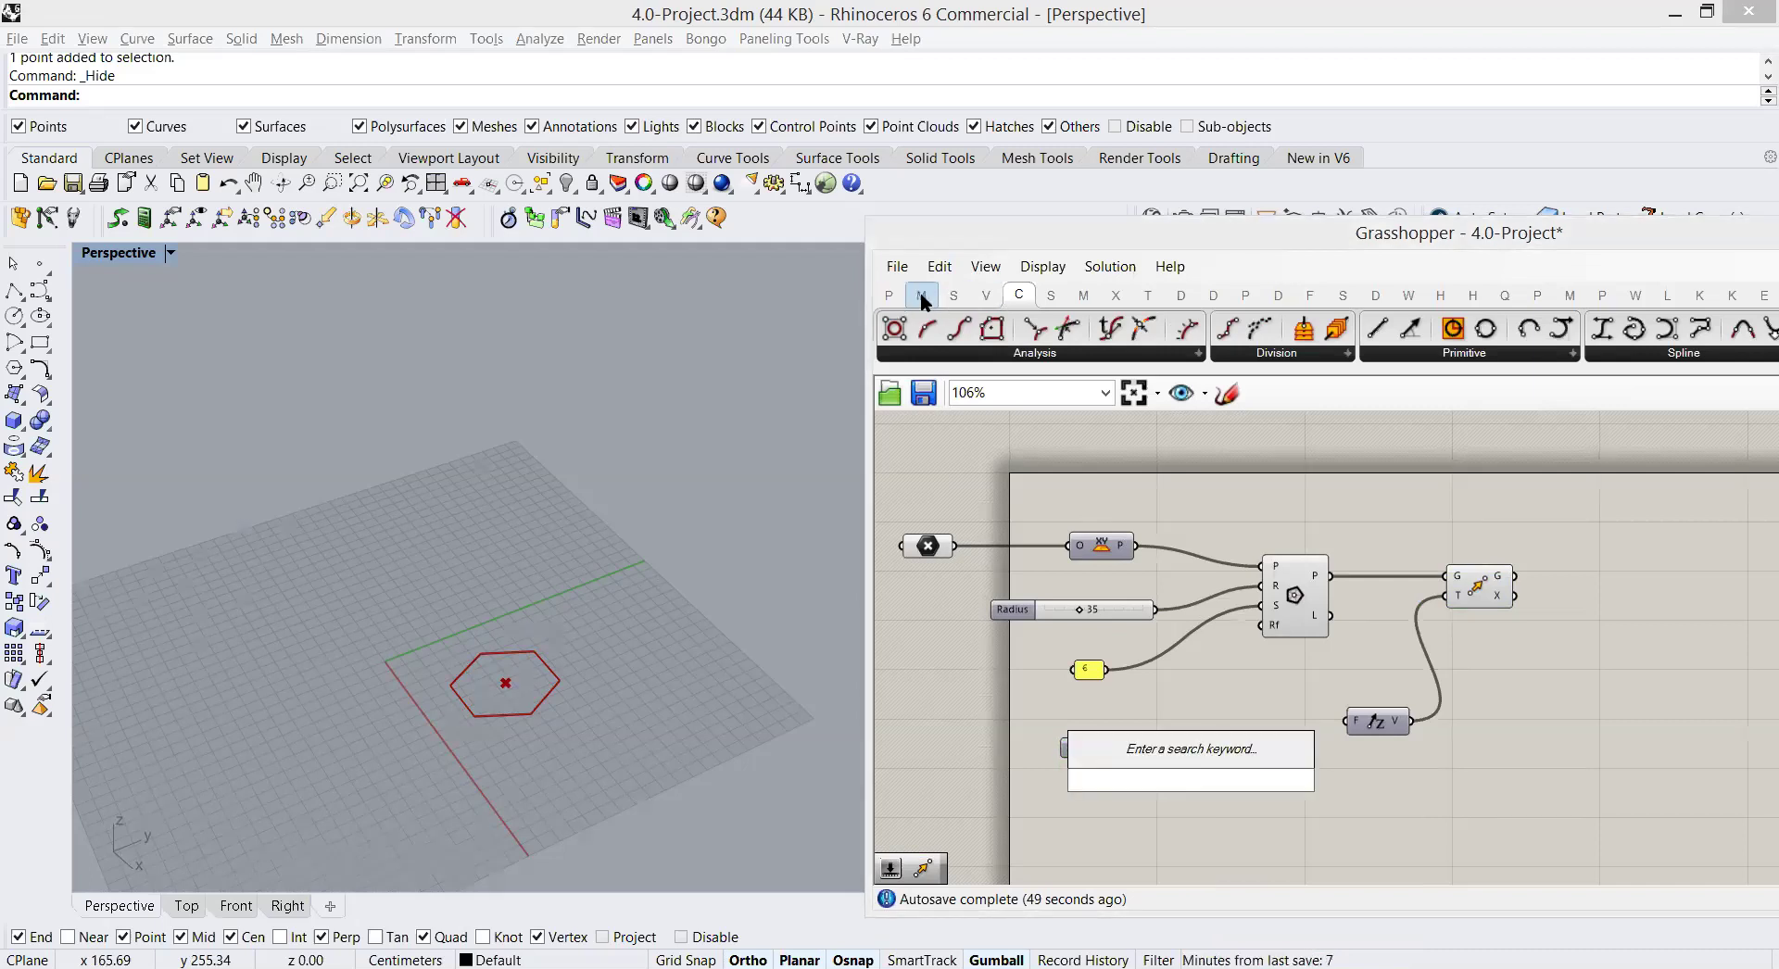
pyautogui.click(922, 297)
pyautogui.moveTo(1149, 328); pyautogui.dragTo(1238, 753)
# Step: Add a number slider set to 2 for the Division's B input and connect the result to the Unit Z factor
pyautogui.click(1192, 792)
pyautogui.doubleClick(1191, 792)
pyautogui.write('2')
pyautogui.press('Return')
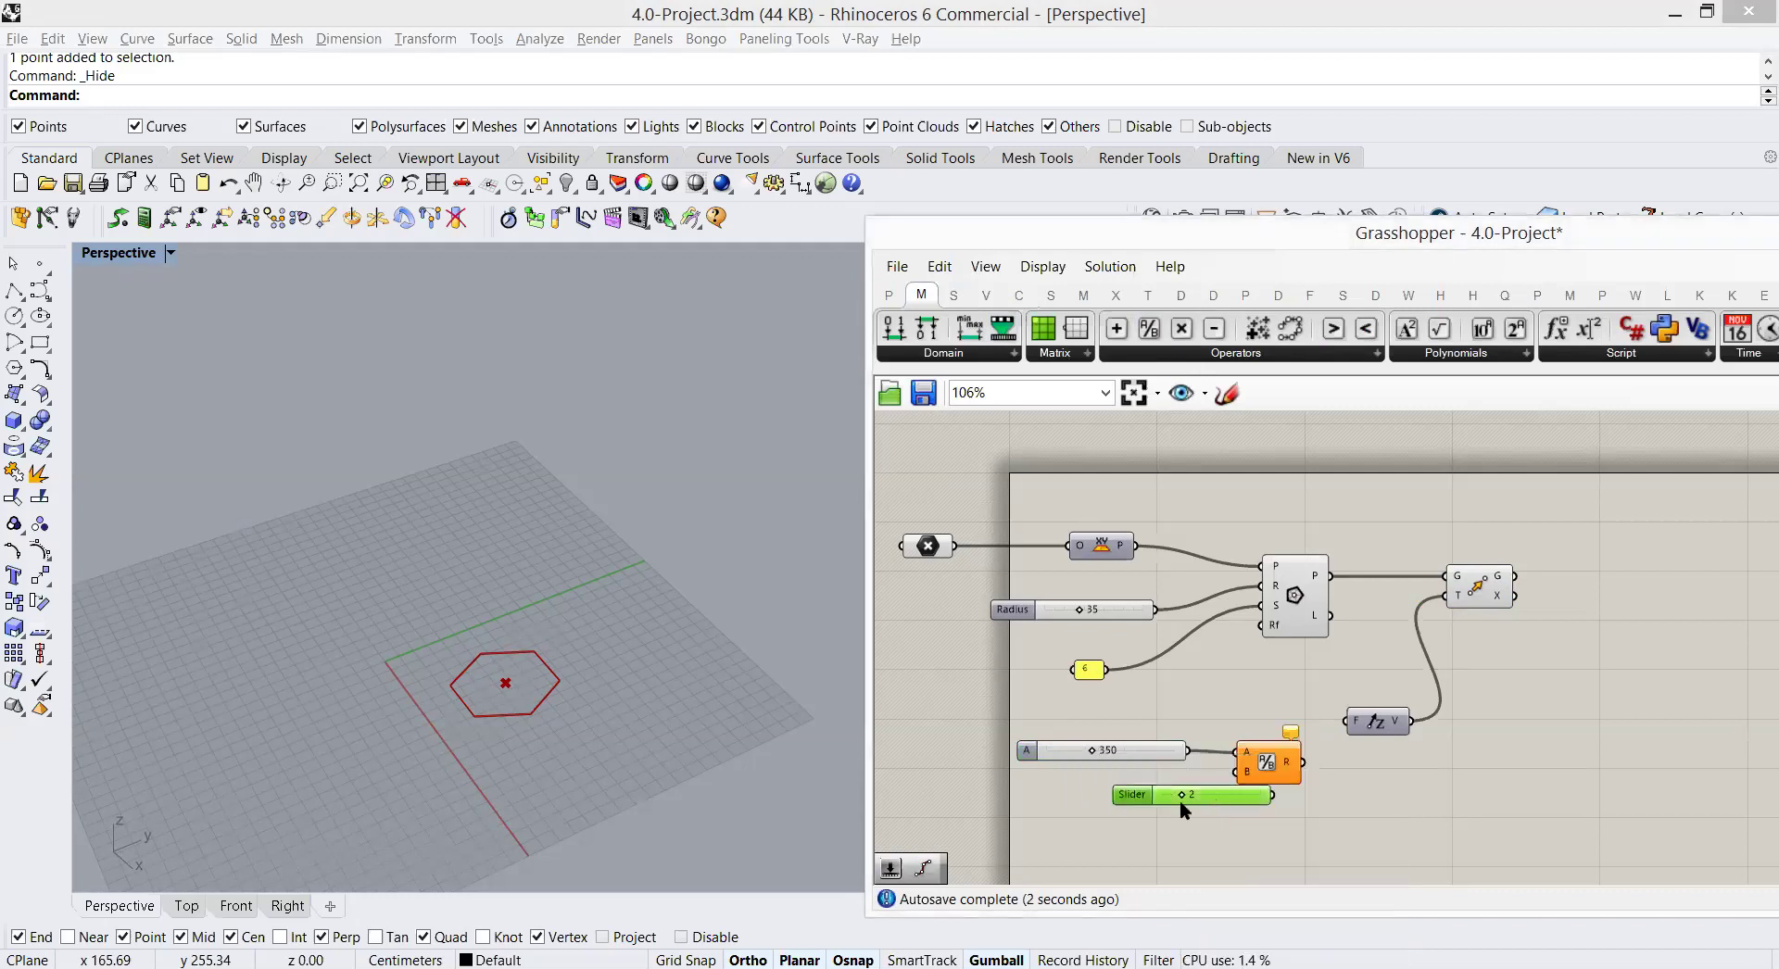
pyautogui.moveTo(1201, 803); pyautogui.dragTo(1346, 725)
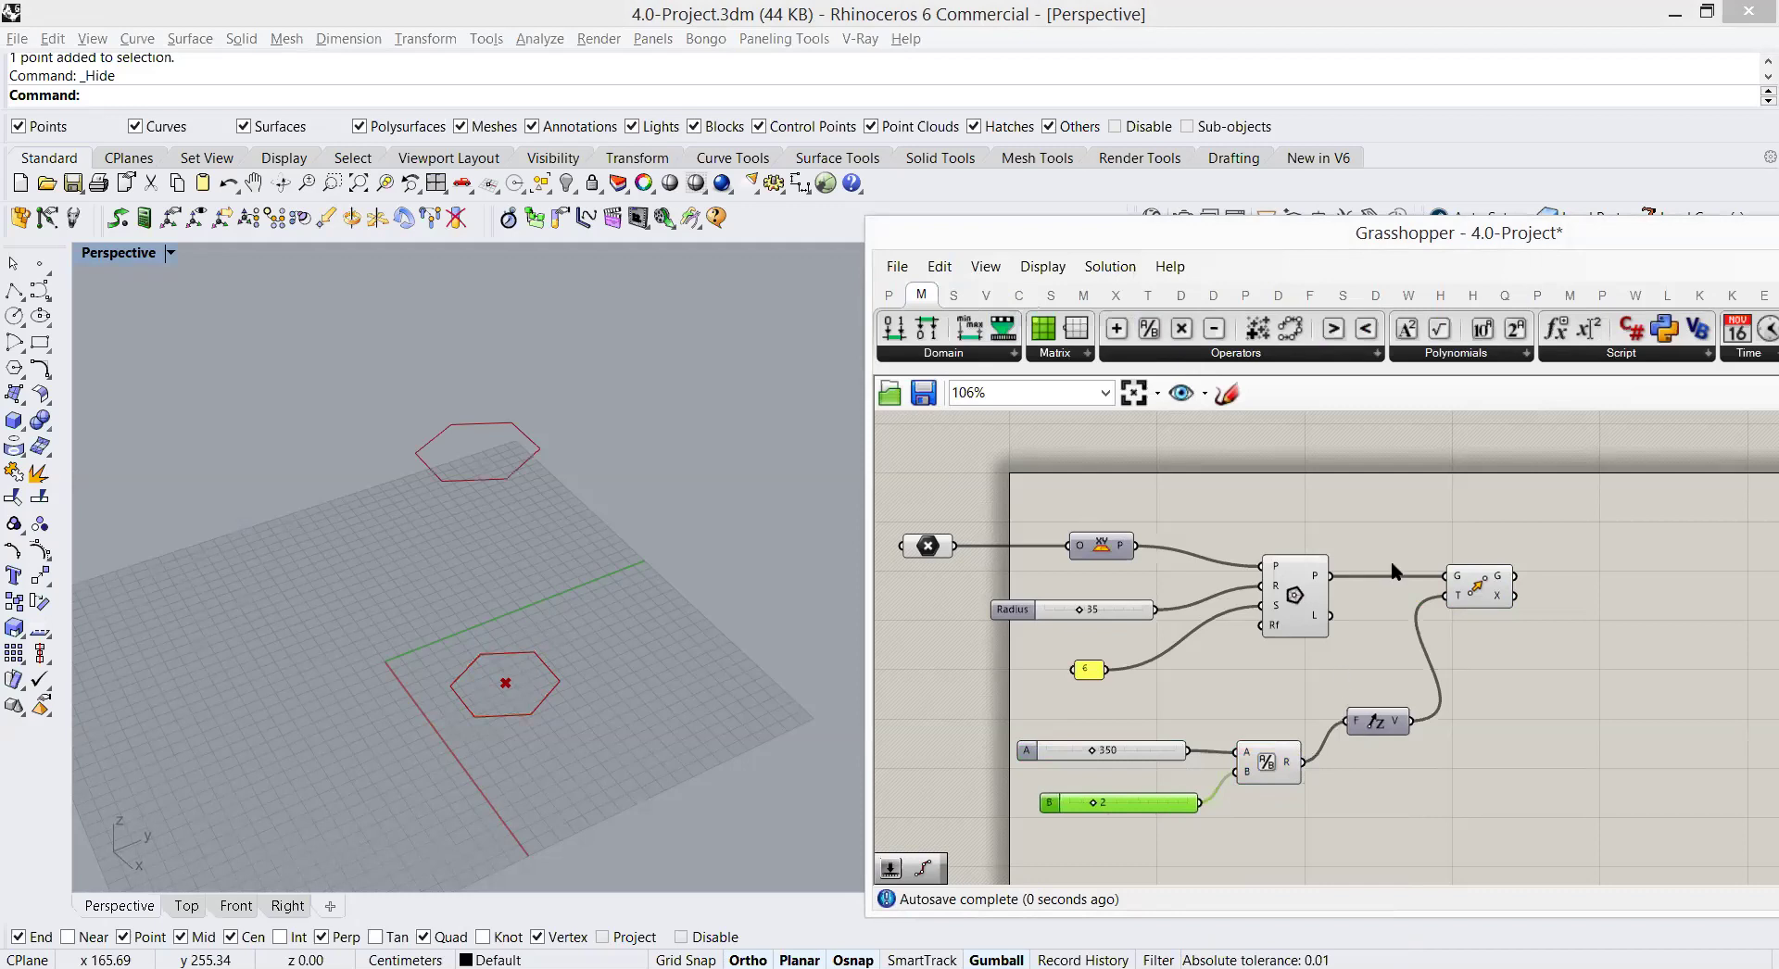
pyautogui.click(1479, 588)
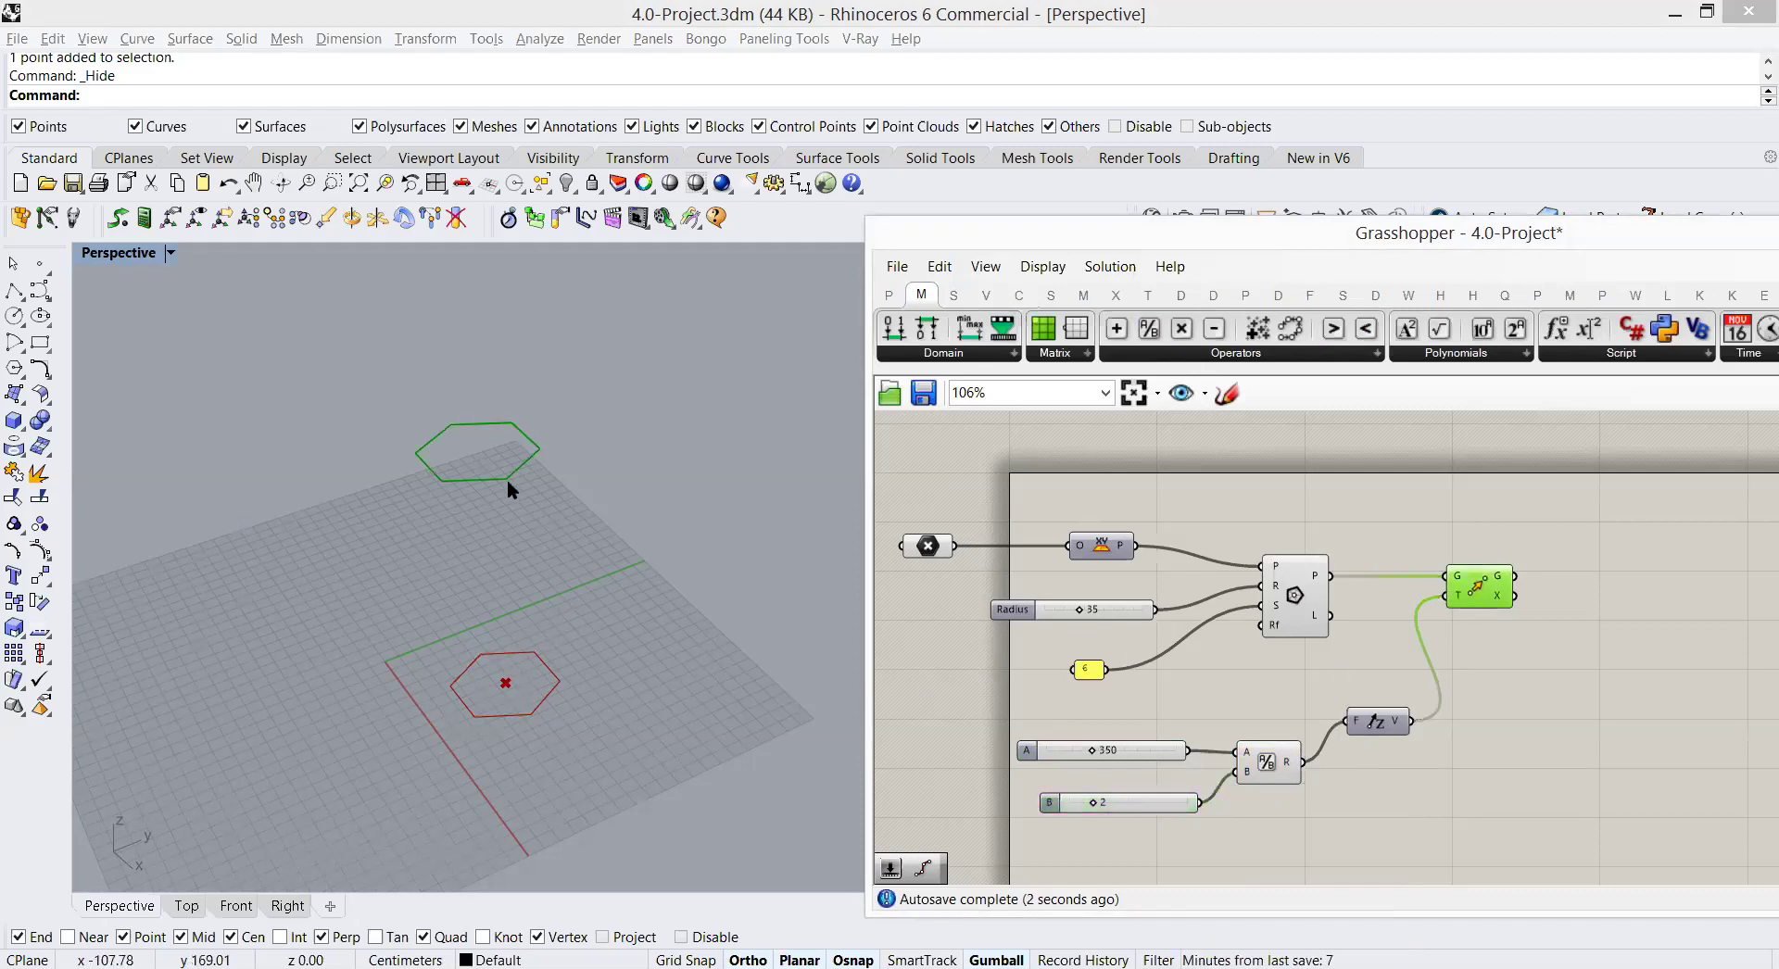
pyautogui.click(1028, 673)
# Step: Add a Scale component after the Move component
pyautogui.moveTo(1451, 647); pyautogui.dragTo(1382, 634, button='right')
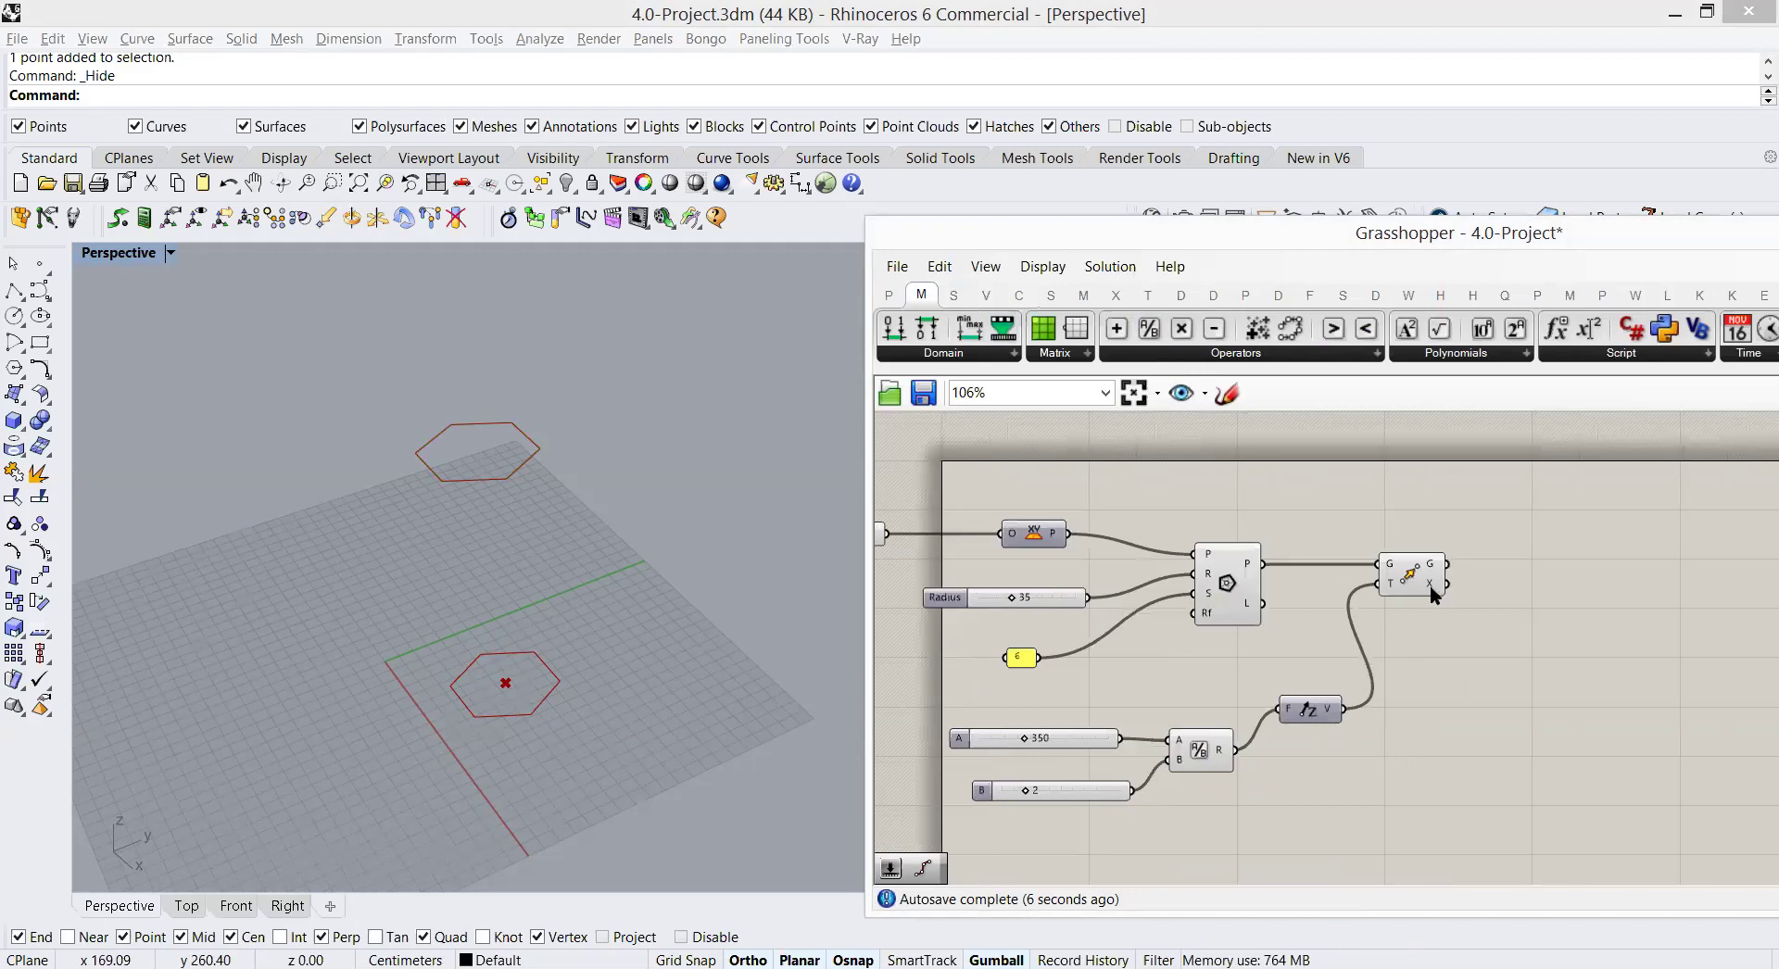
pyautogui.click(1398, 568)
pyautogui.click(1509, 569)
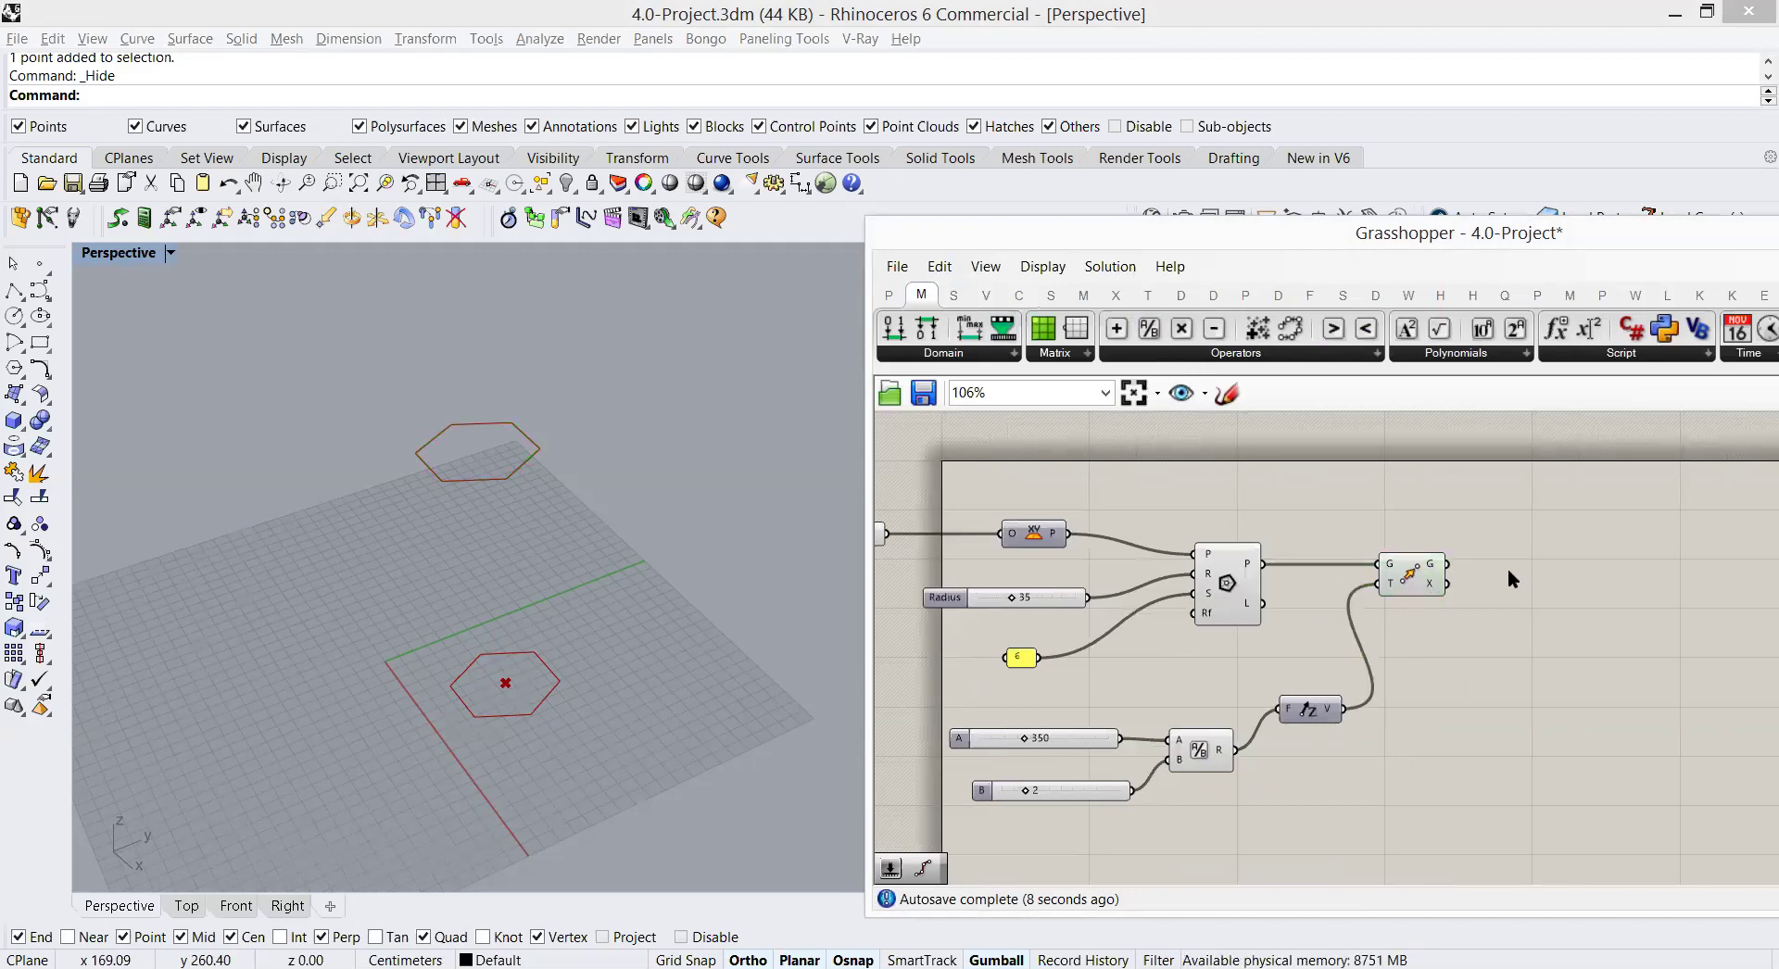
pyautogui.doubleClick(1509, 569)
pyautogui.write('scale')
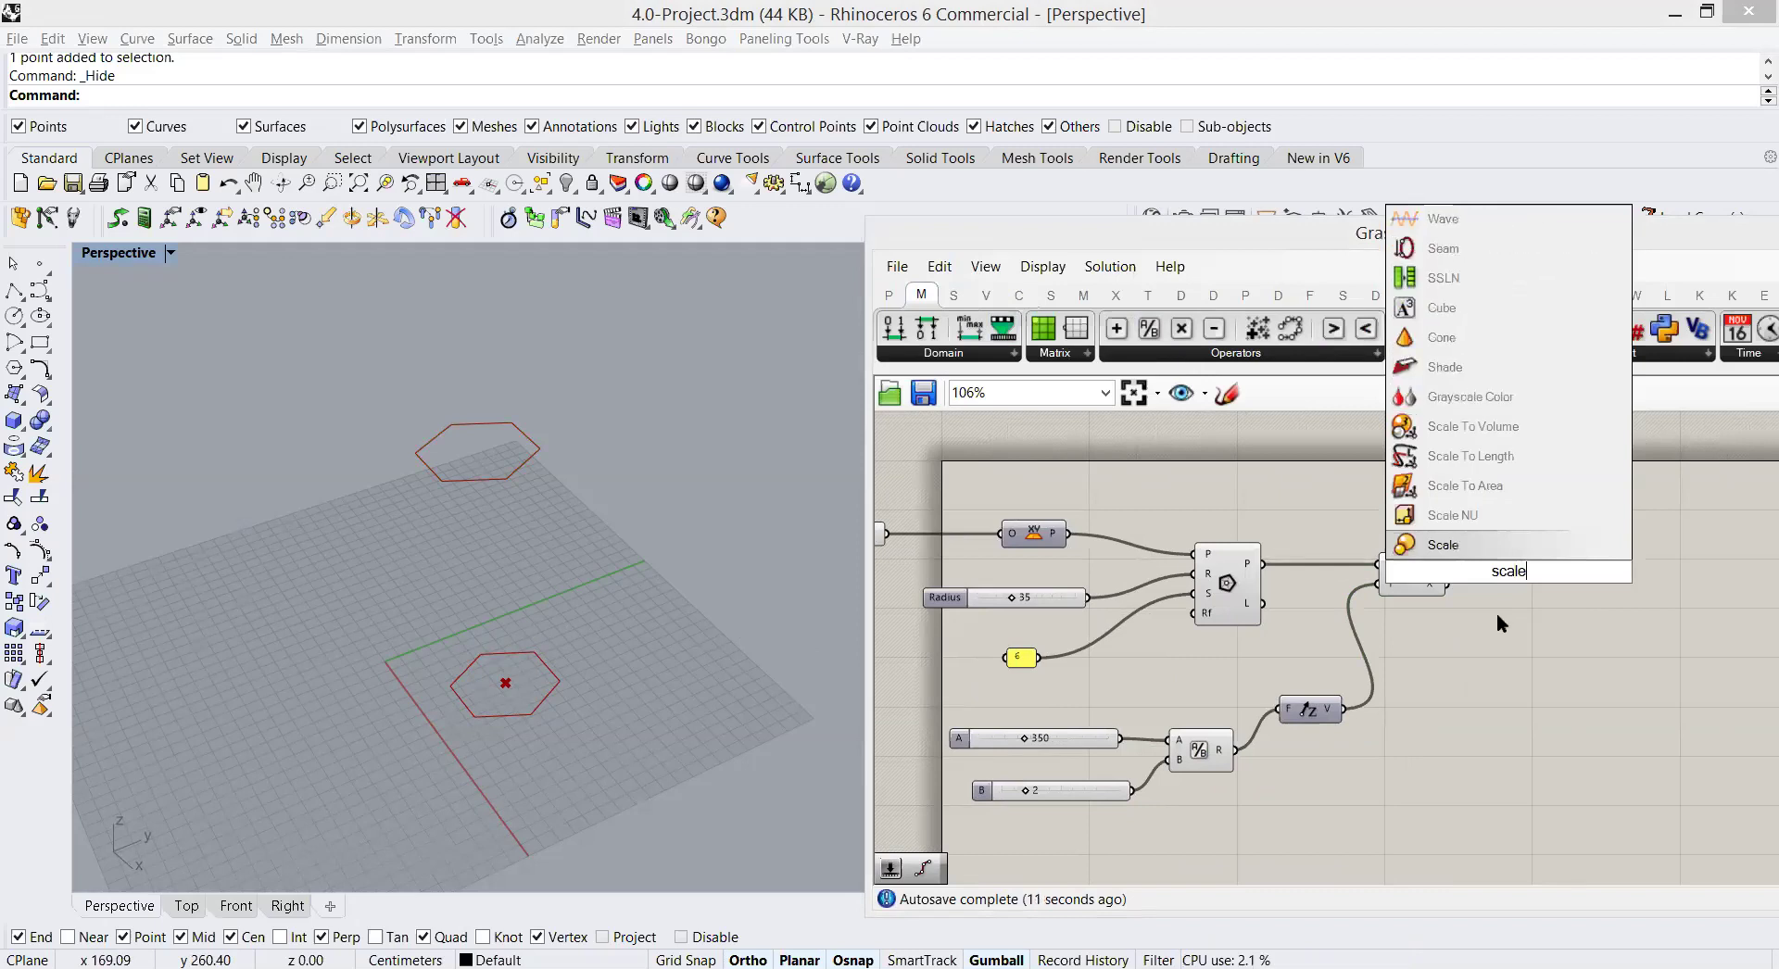
pyautogui.click(1448, 548)
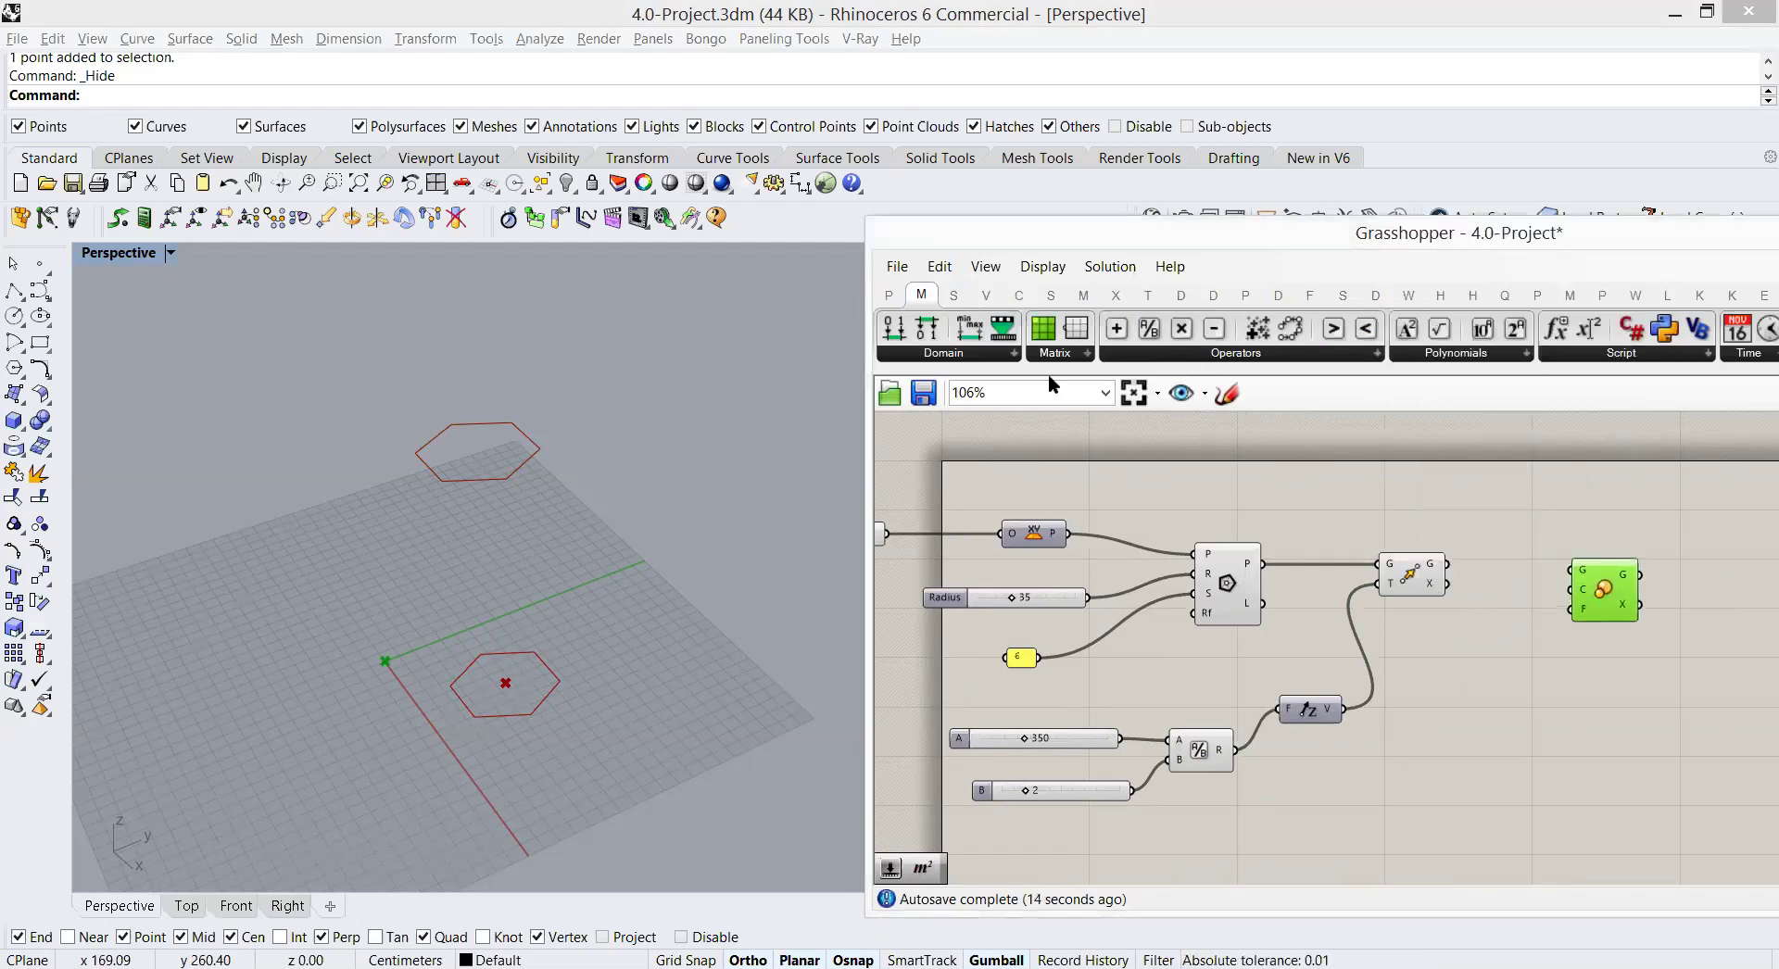
# Step: Add an Area component, connect the Move component's geometry output to it, and turn off its preview
pyautogui.click(956, 296)
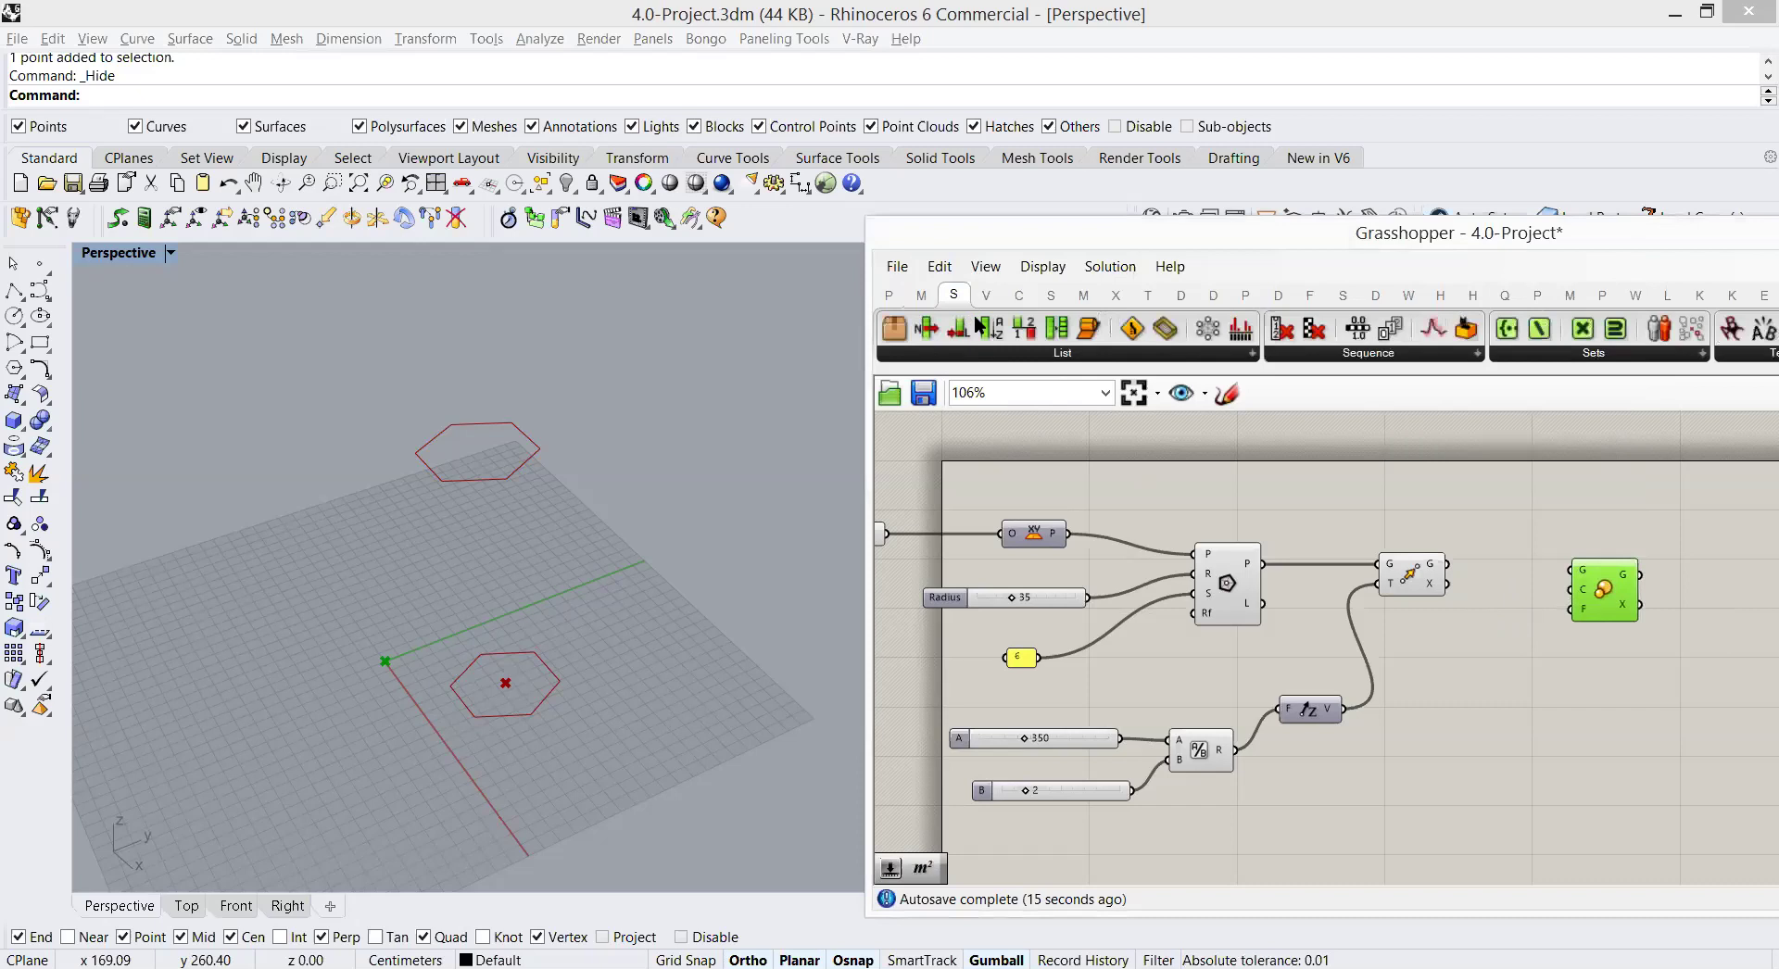
pyautogui.click(1047, 294)
pyautogui.moveTo(1060, 334); pyautogui.dragTo(1487, 506)
pyautogui.moveTo(1447, 563); pyautogui.dragTo(1462, 529)
pyautogui.rightClick(1482, 510)
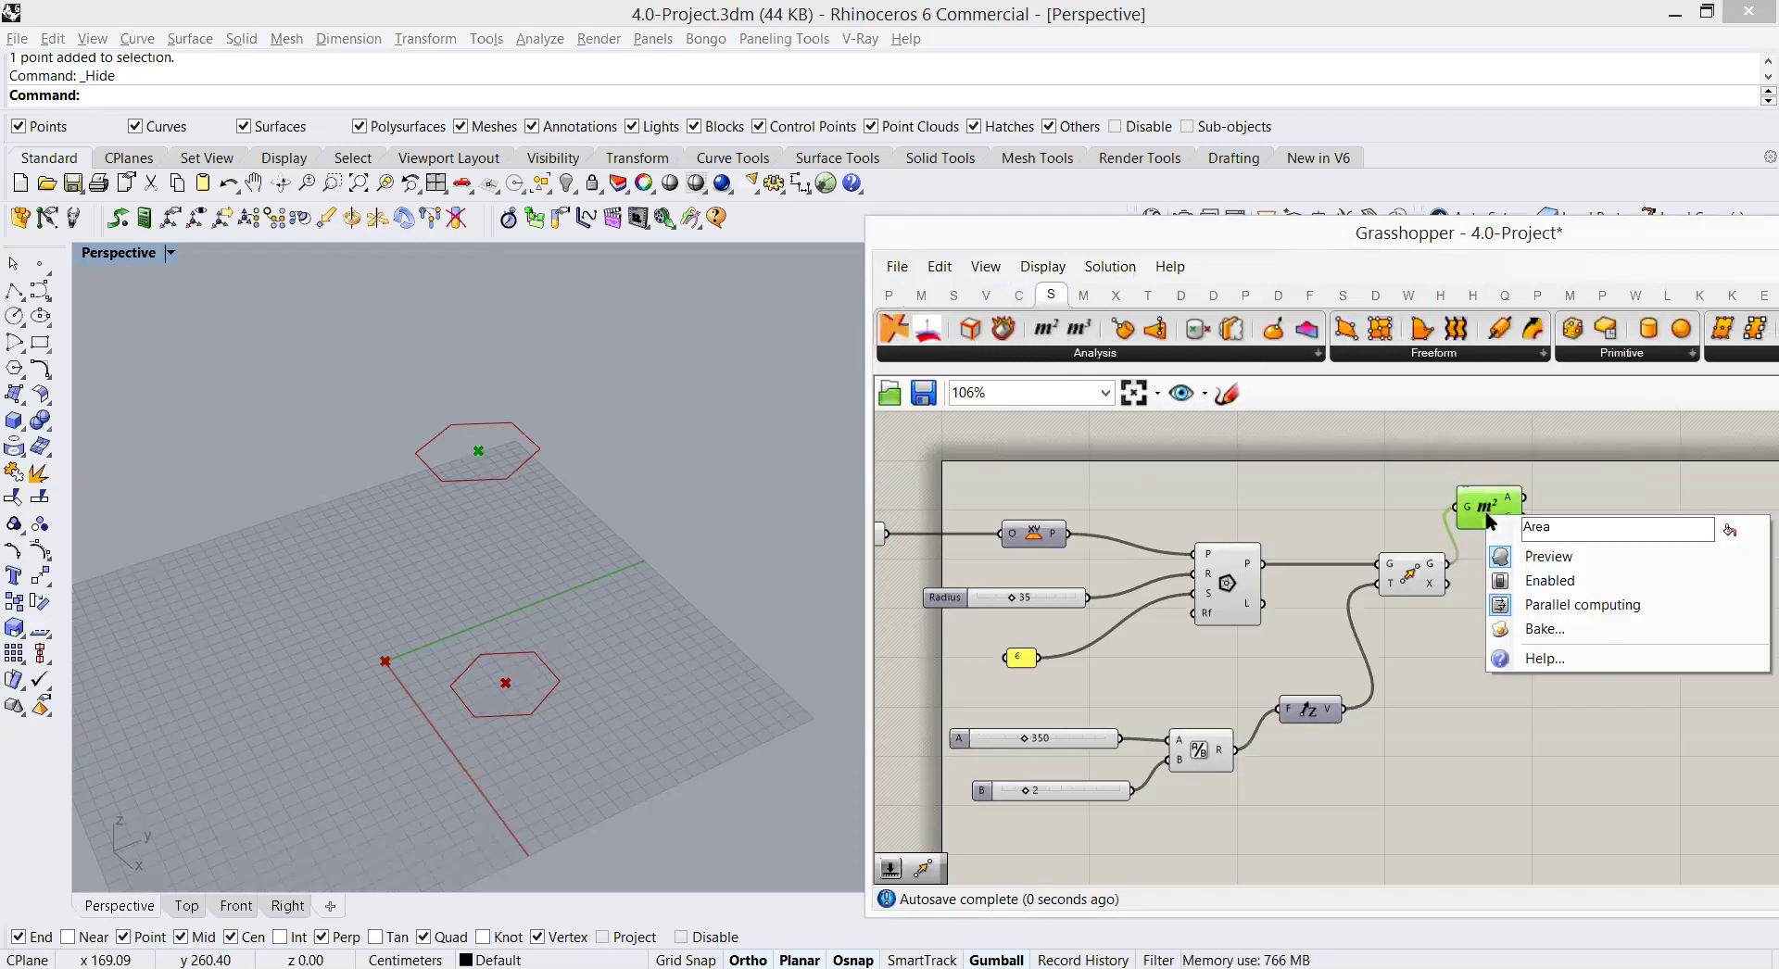
pyautogui.click(1528, 552)
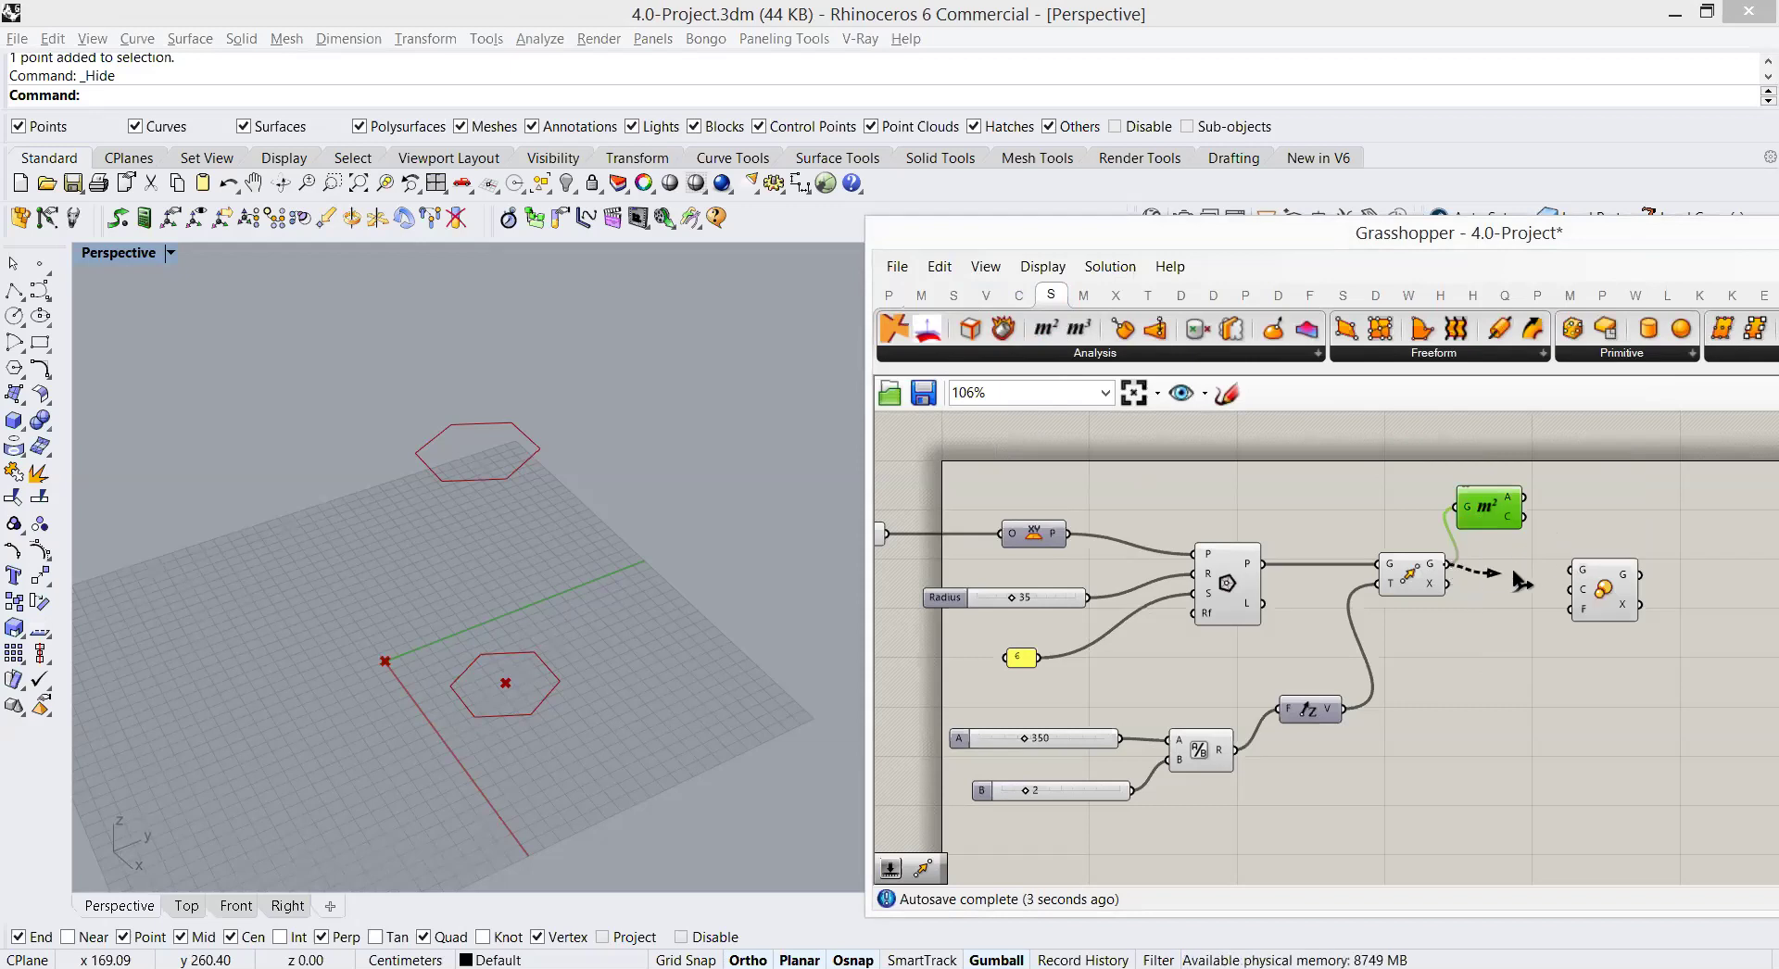
# Step: Connect the moved polygon to the Scale component's geometry input and the Area centroid to its center input
pyautogui.scroll(2, 1534, 565)
pyautogui.moveTo(1343, 519); pyautogui.dragTo(1529, 530)
pyautogui.moveTo(1451, 453); pyautogui.dragTo(1497, 543)
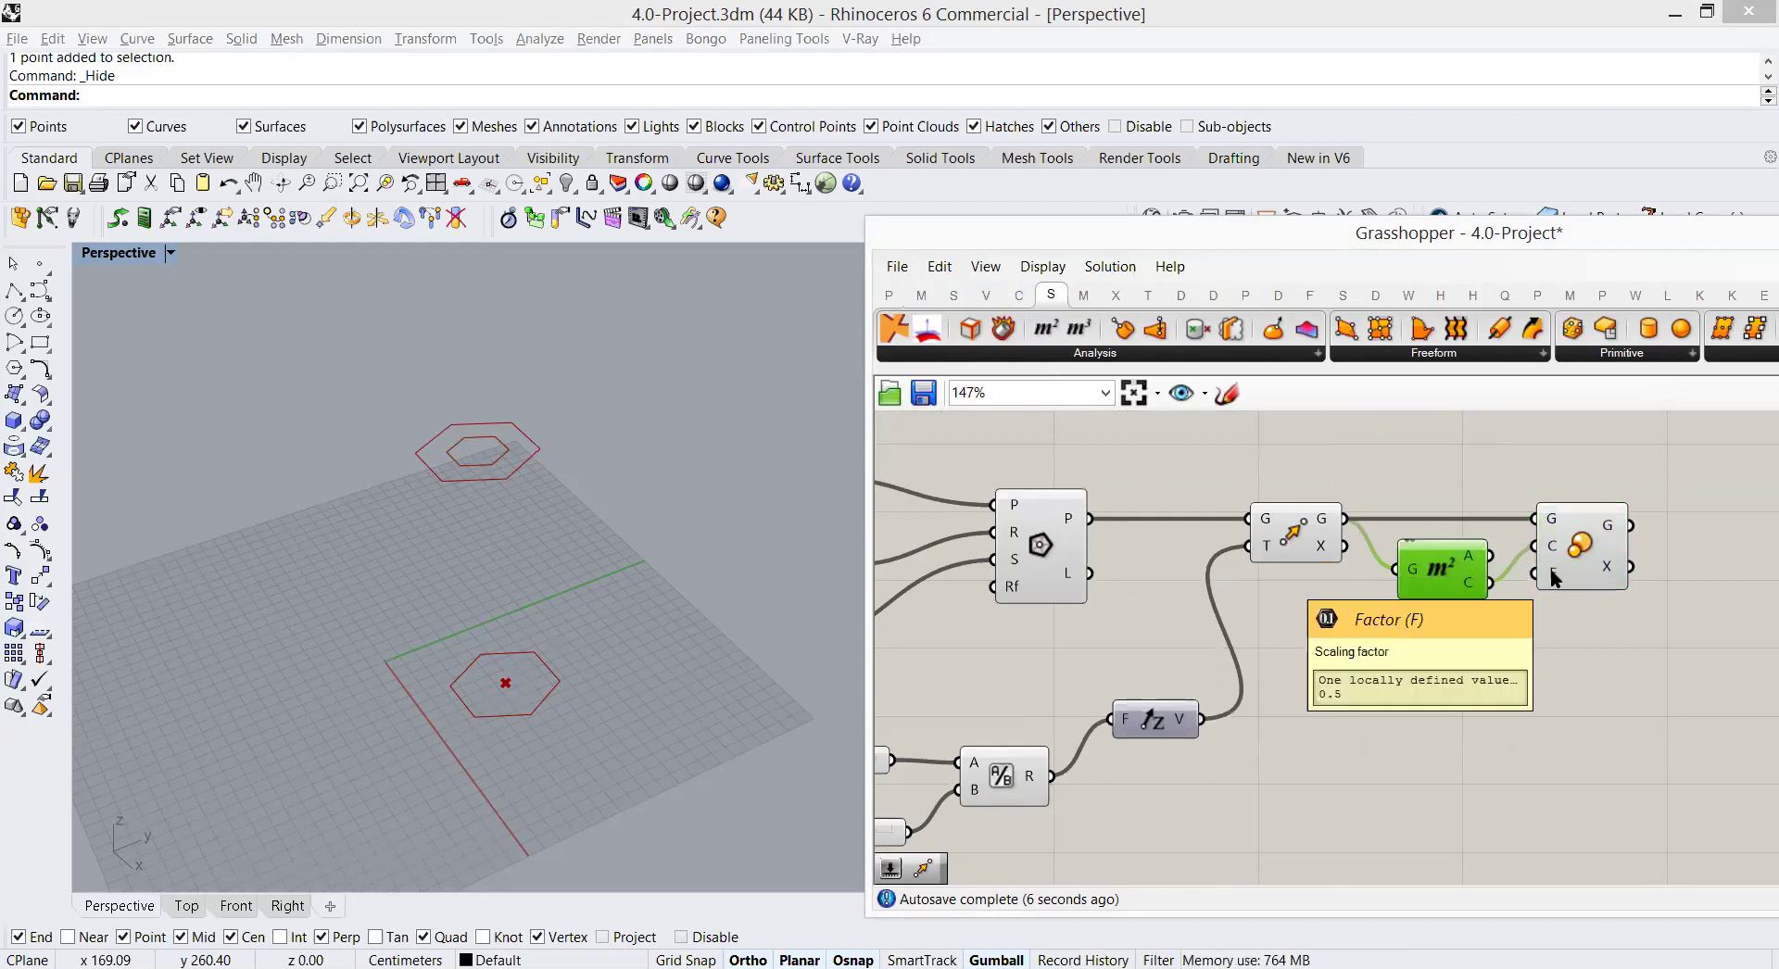
# Step: Add a number slider set to 0.5 and connect it to the Scale component's factor input
pyautogui.doubleClick(1394, 669)
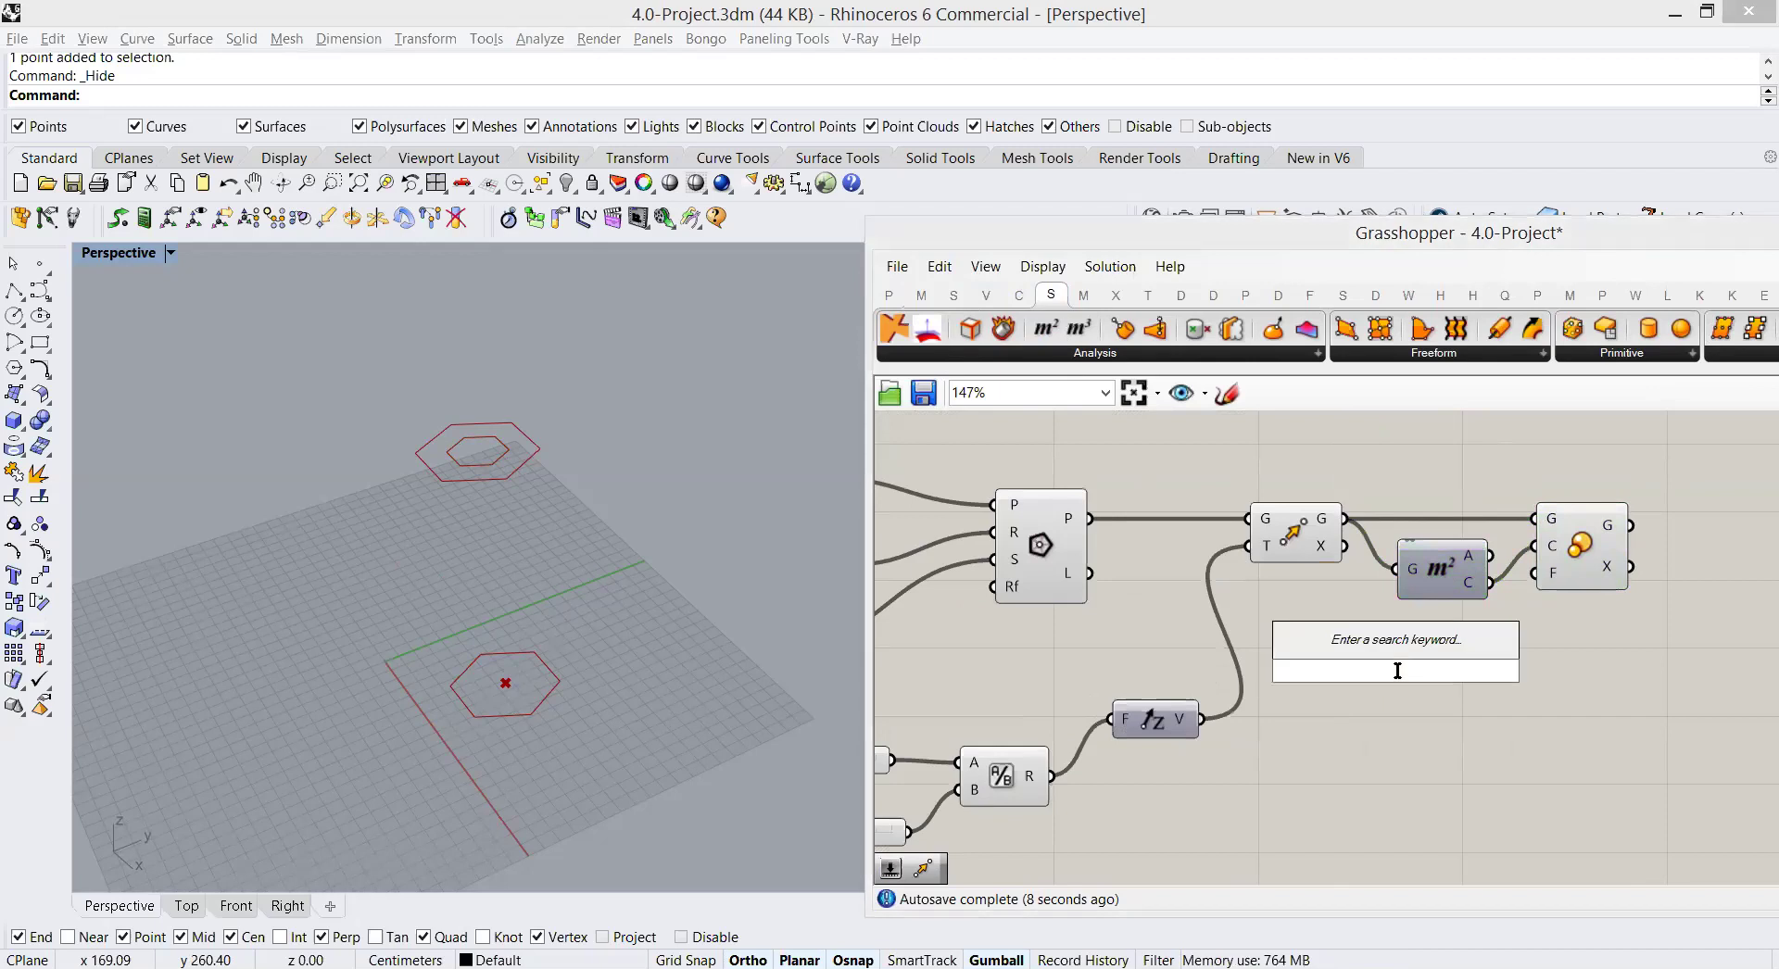
pyautogui.write('.5')
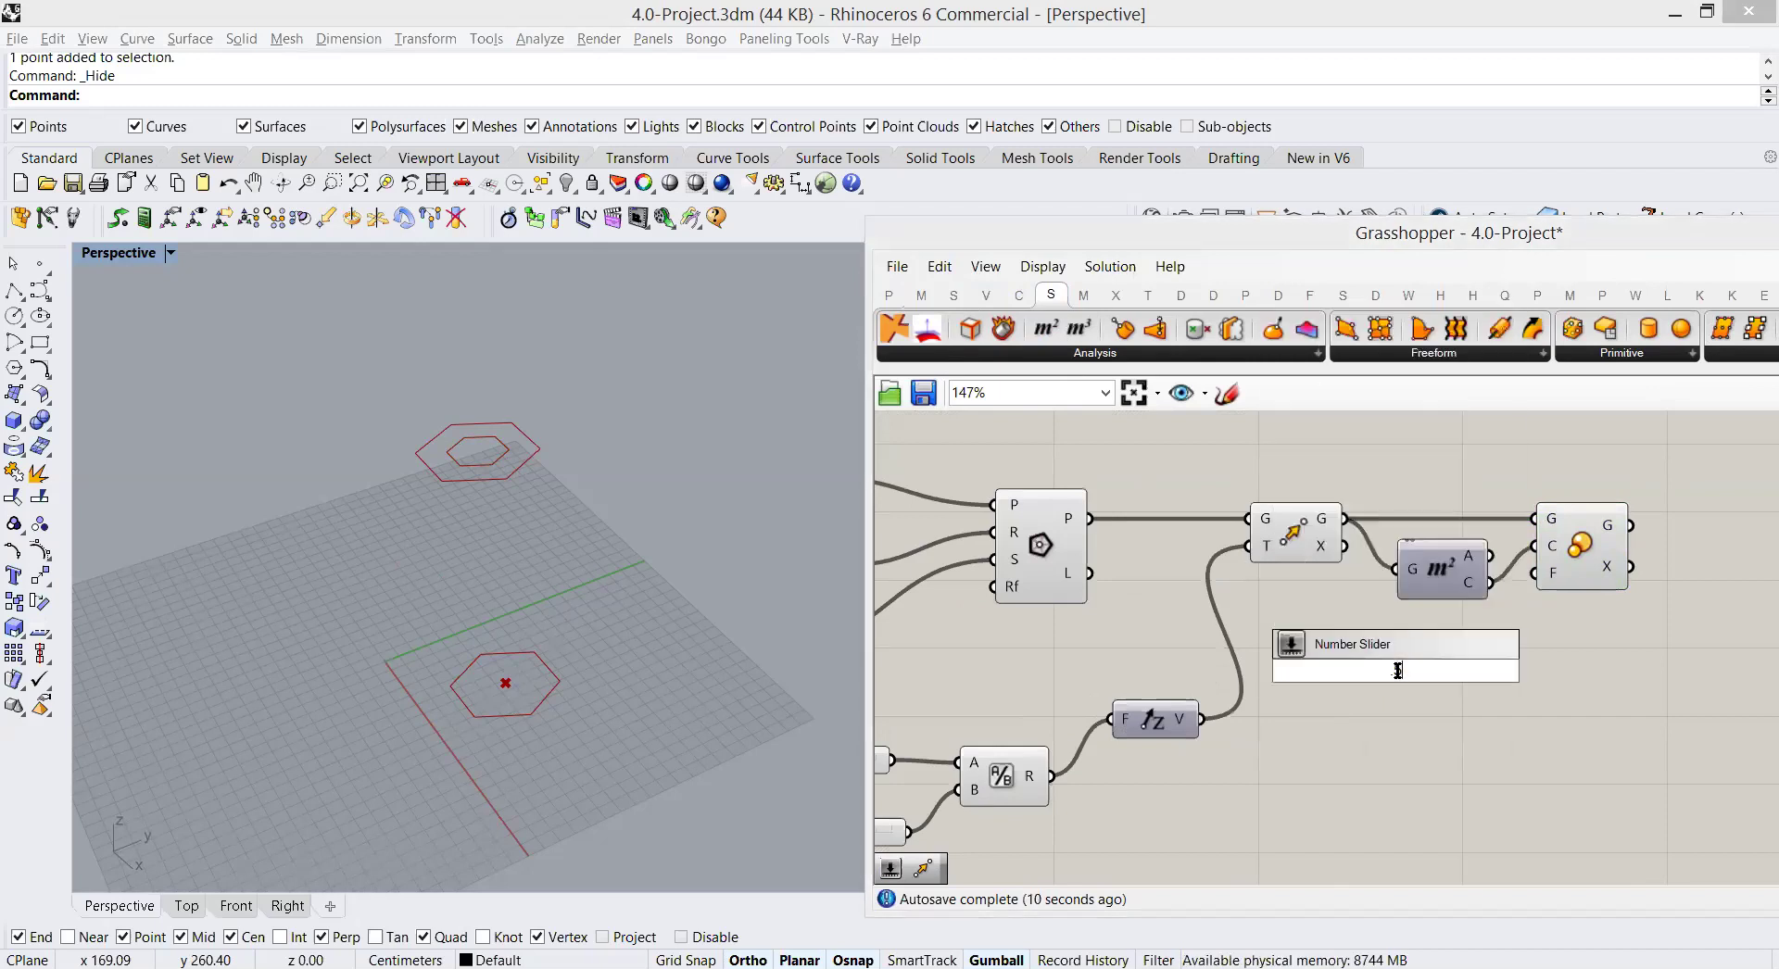
pyautogui.press('Return')
pyautogui.moveTo(1508, 669); pyautogui.dragTo(1526, 592)
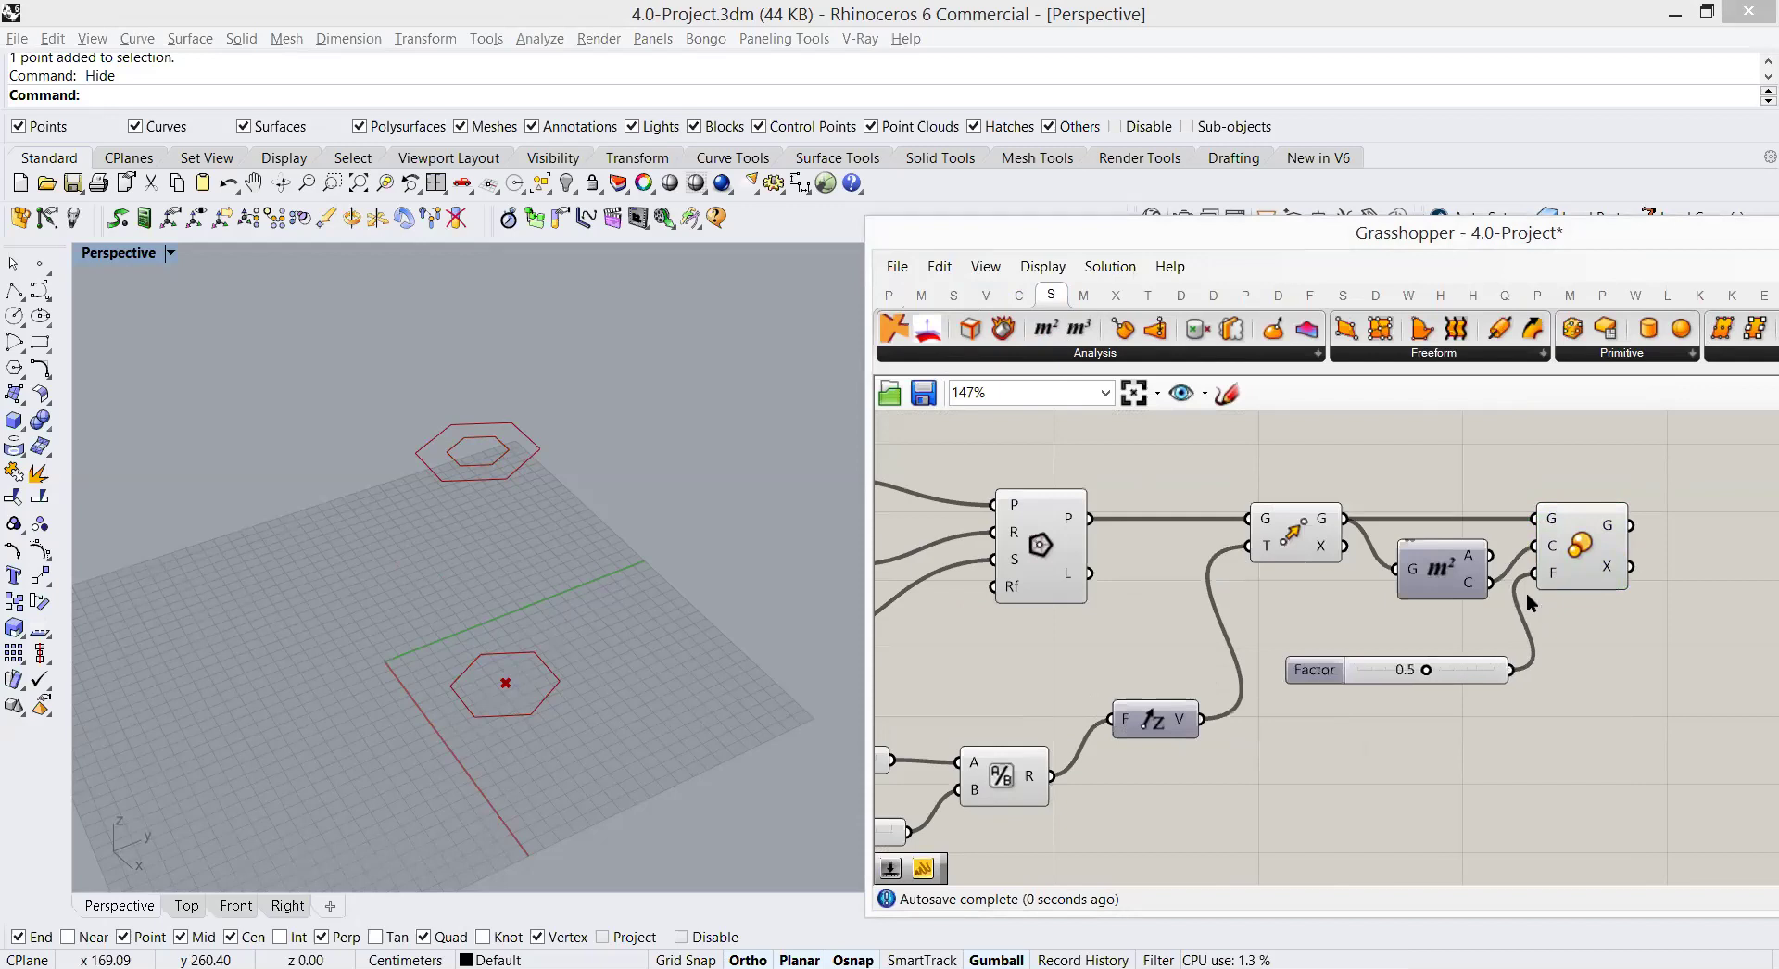
# Step: Turn off the preview of the Move component
pyautogui.click(1307, 539)
pyautogui.rightClick(1323, 584)
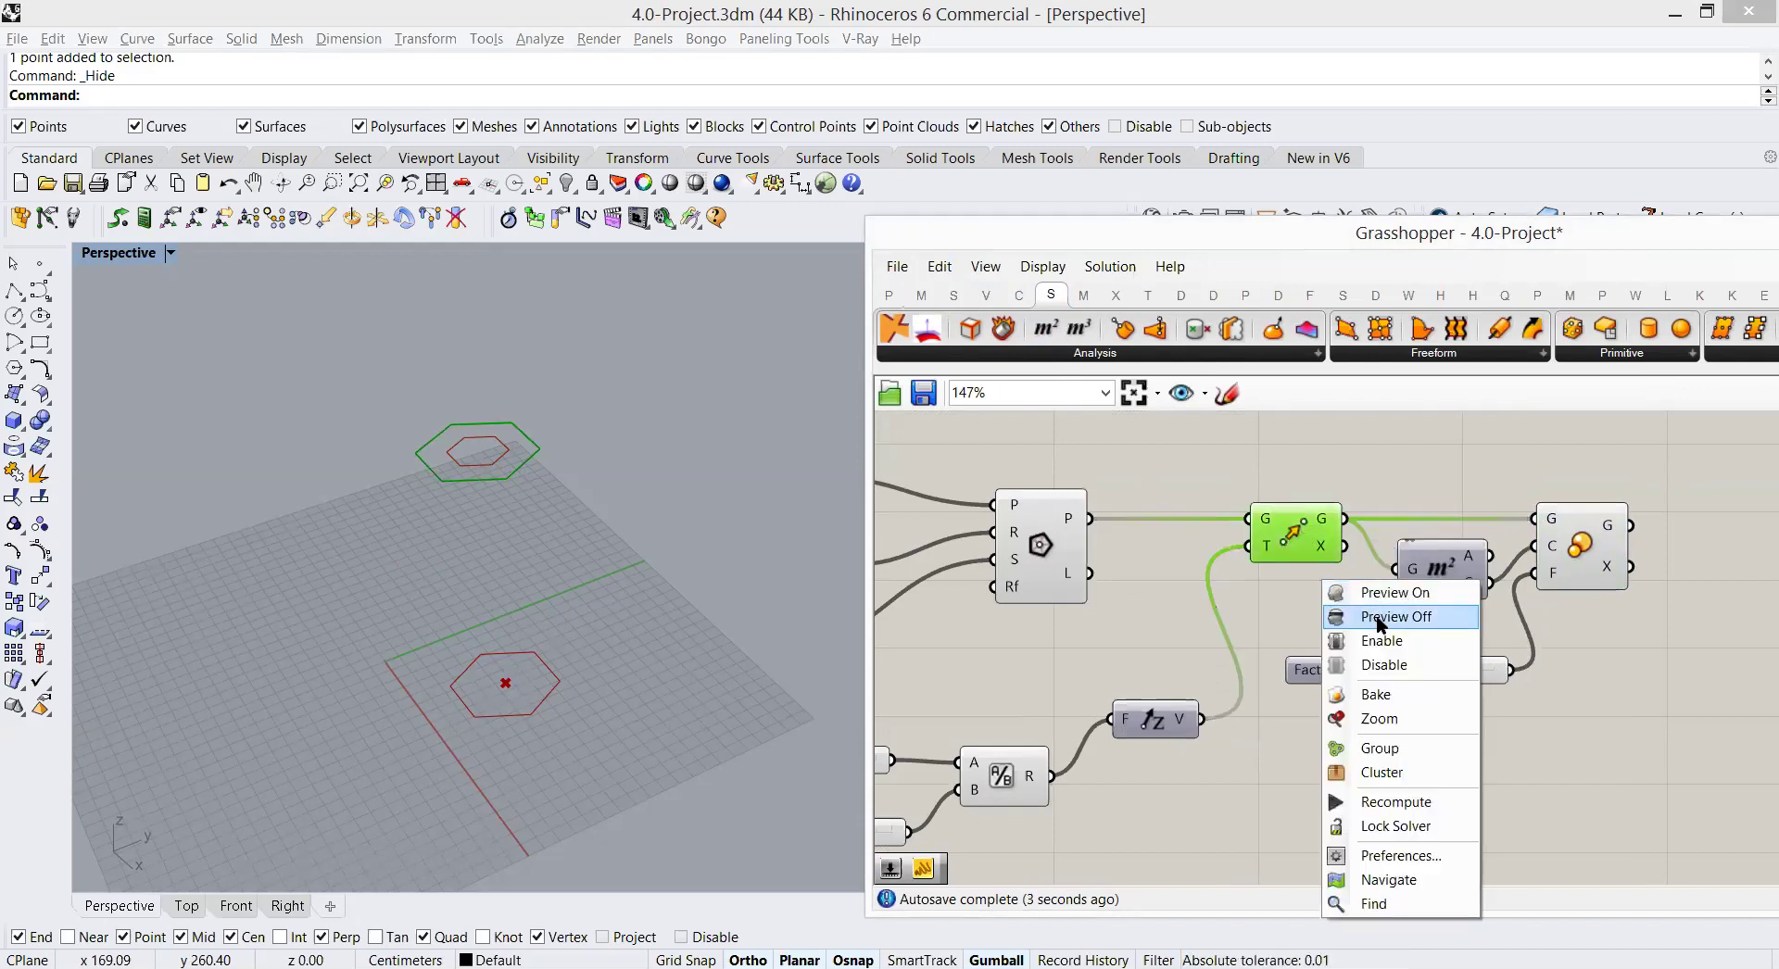
pyautogui.click(1381, 617)
# Step: Arrange the Move, Area and Scale components in a row with the Factor slider beneath them
pyautogui.scroll(-2, 1270, 616)
pyautogui.moveTo(1383, 644); pyautogui.dragTo(1501, 636, button='right')
pyautogui.moveTo(1530, 695); pyautogui.dragTo(1466, 695, button='right')
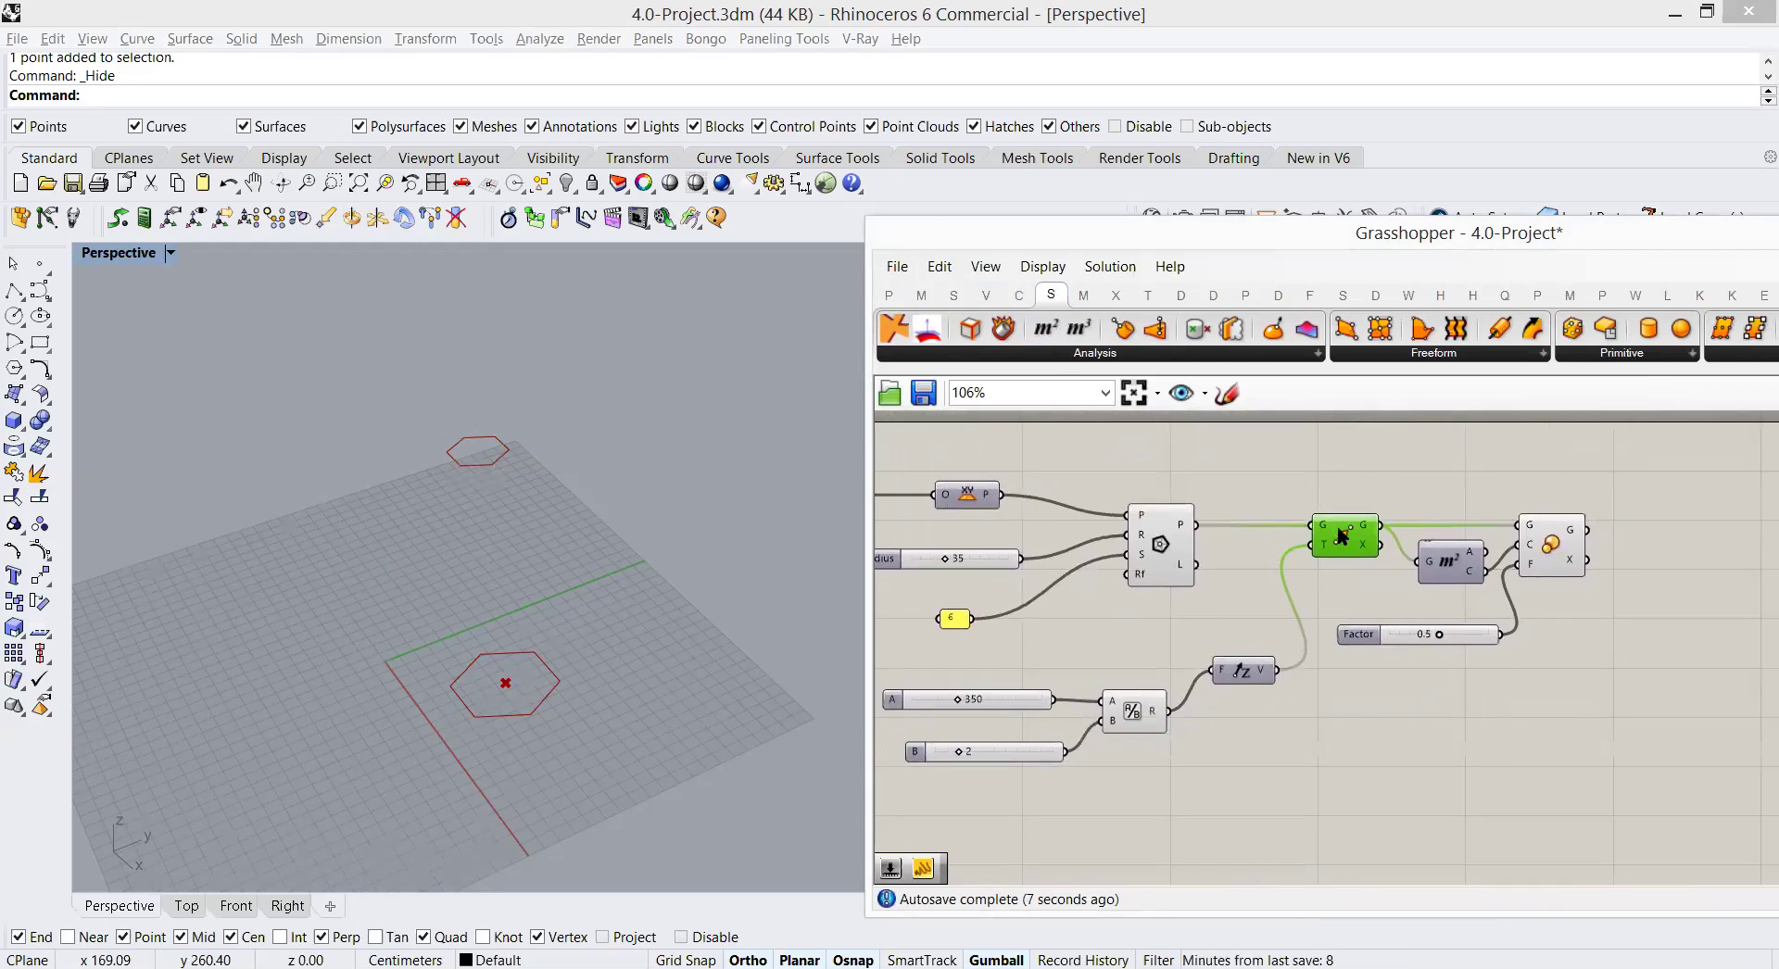
pyautogui.moveTo(1446, 566)
pyautogui.mouseDown()
pyautogui.moveTo(1301, 532)
pyautogui.moveTo(1424, 554)
pyautogui.mouseUp()
pyautogui.moveTo(1318, 544); pyautogui.dragTo(1421, 555)
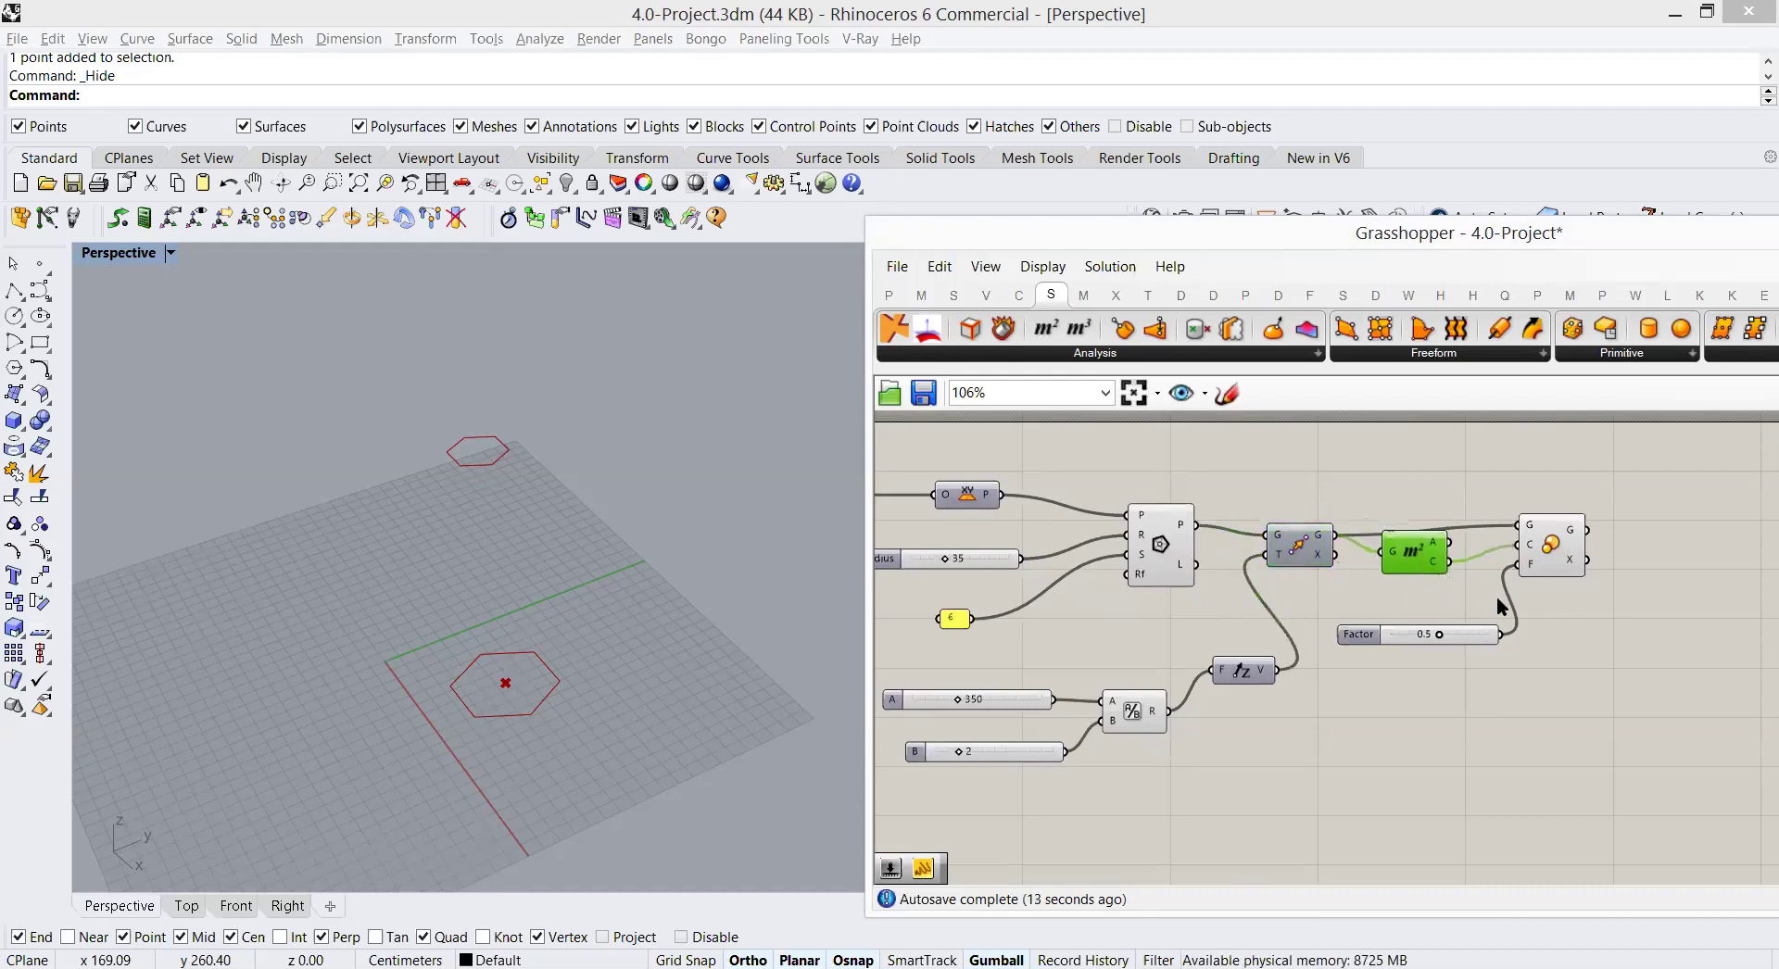
pyautogui.moveTo(1647, 561); pyautogui.dragTo(1485, 562, button='right')
pyautogui.moveTo(1305, 627); pyautogui.dragTo(1314, 649)
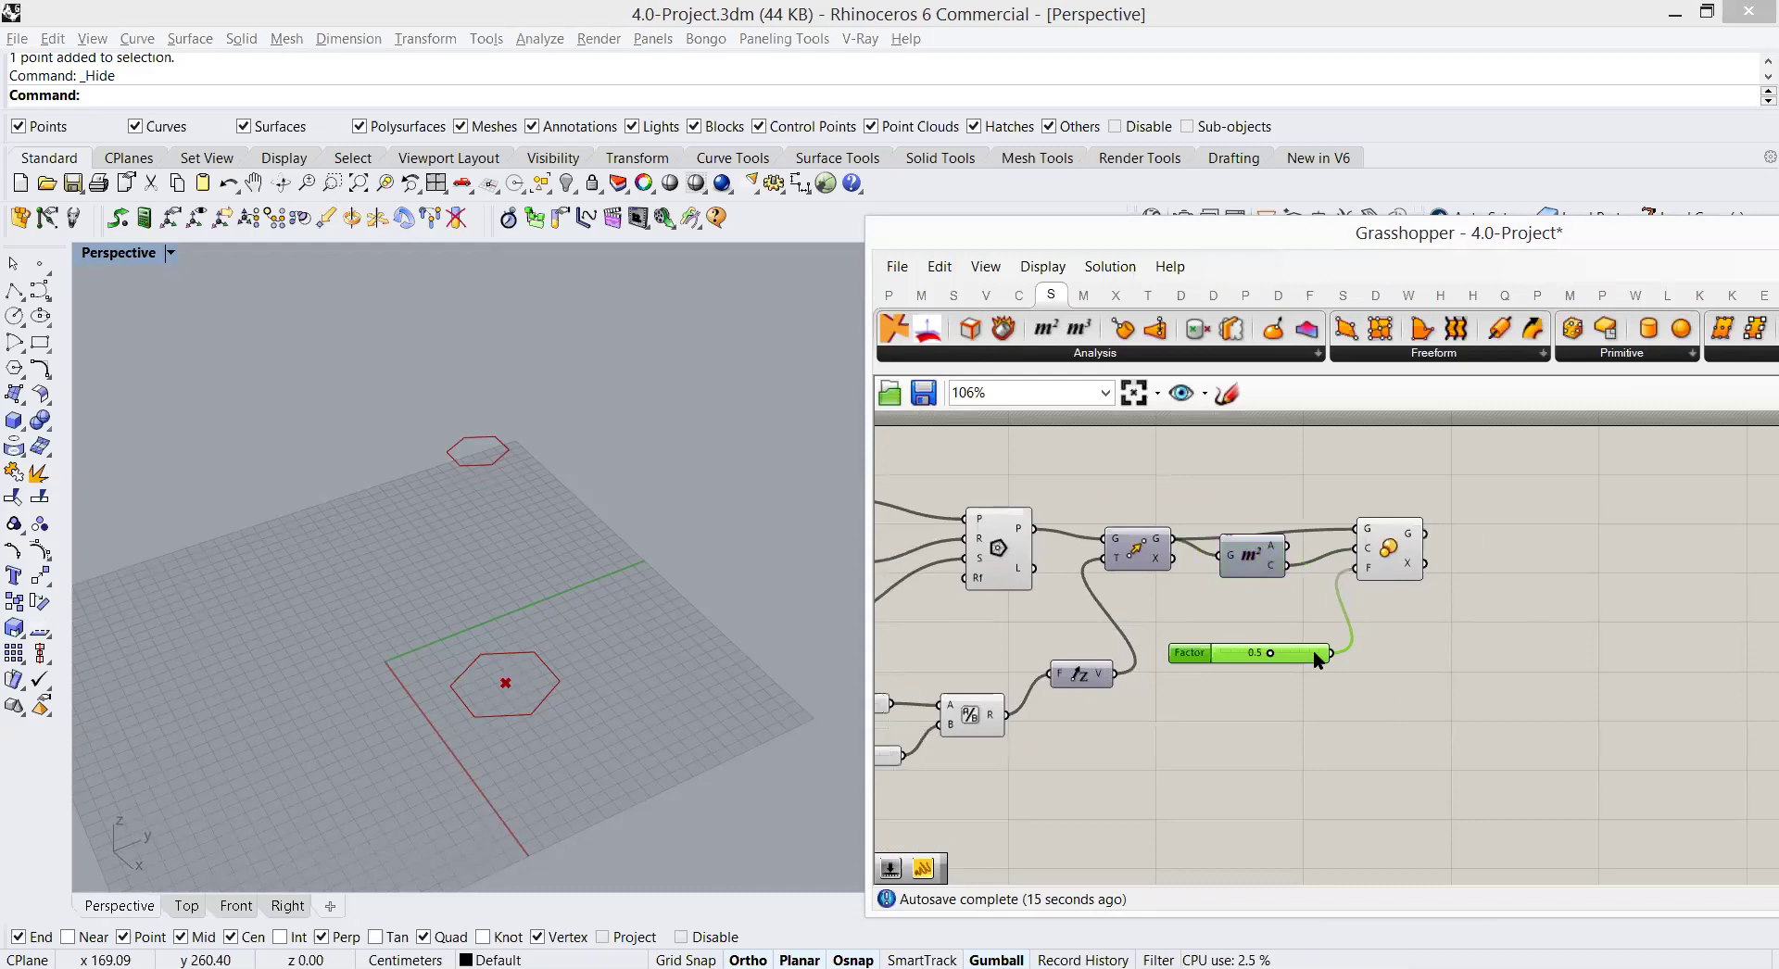
pyautogui.moveTo(1390, 558); pyautogui.dragTo(1394, 583)
pyautogui.moveTo(1251, 556); pyautogui.dragTo(1251, 575)
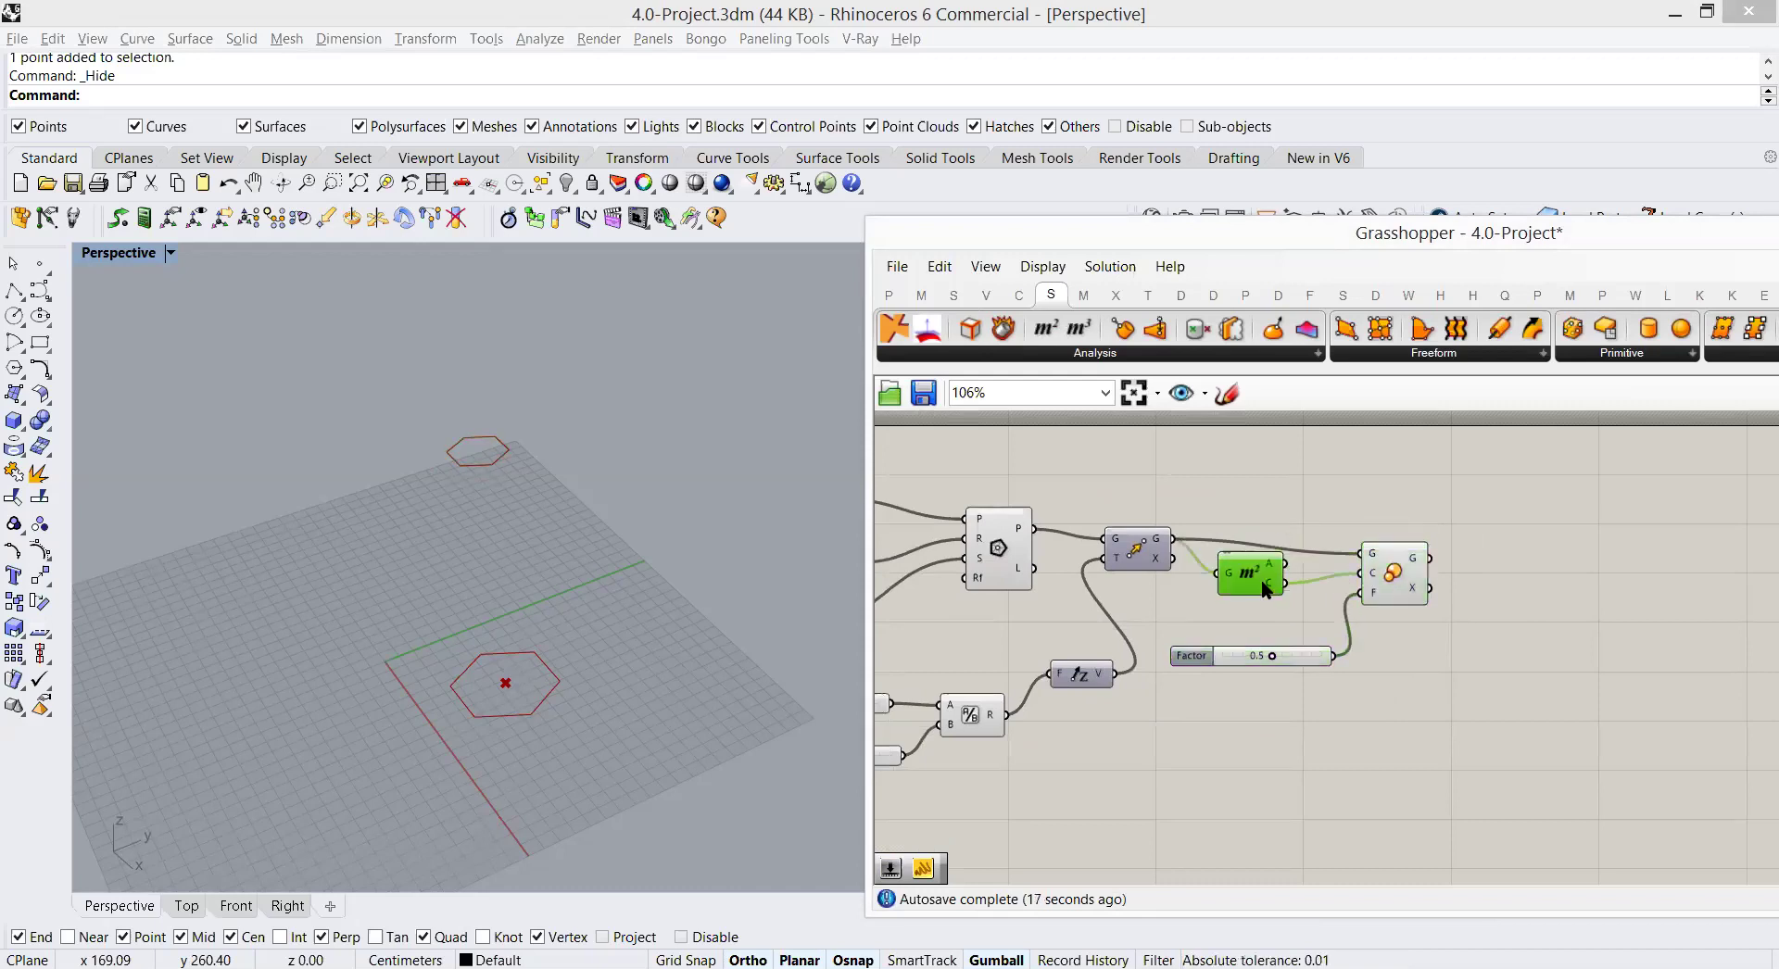
pyautogui.moveTo(1410, 582); pyautogui.dragTo(1404, 568)
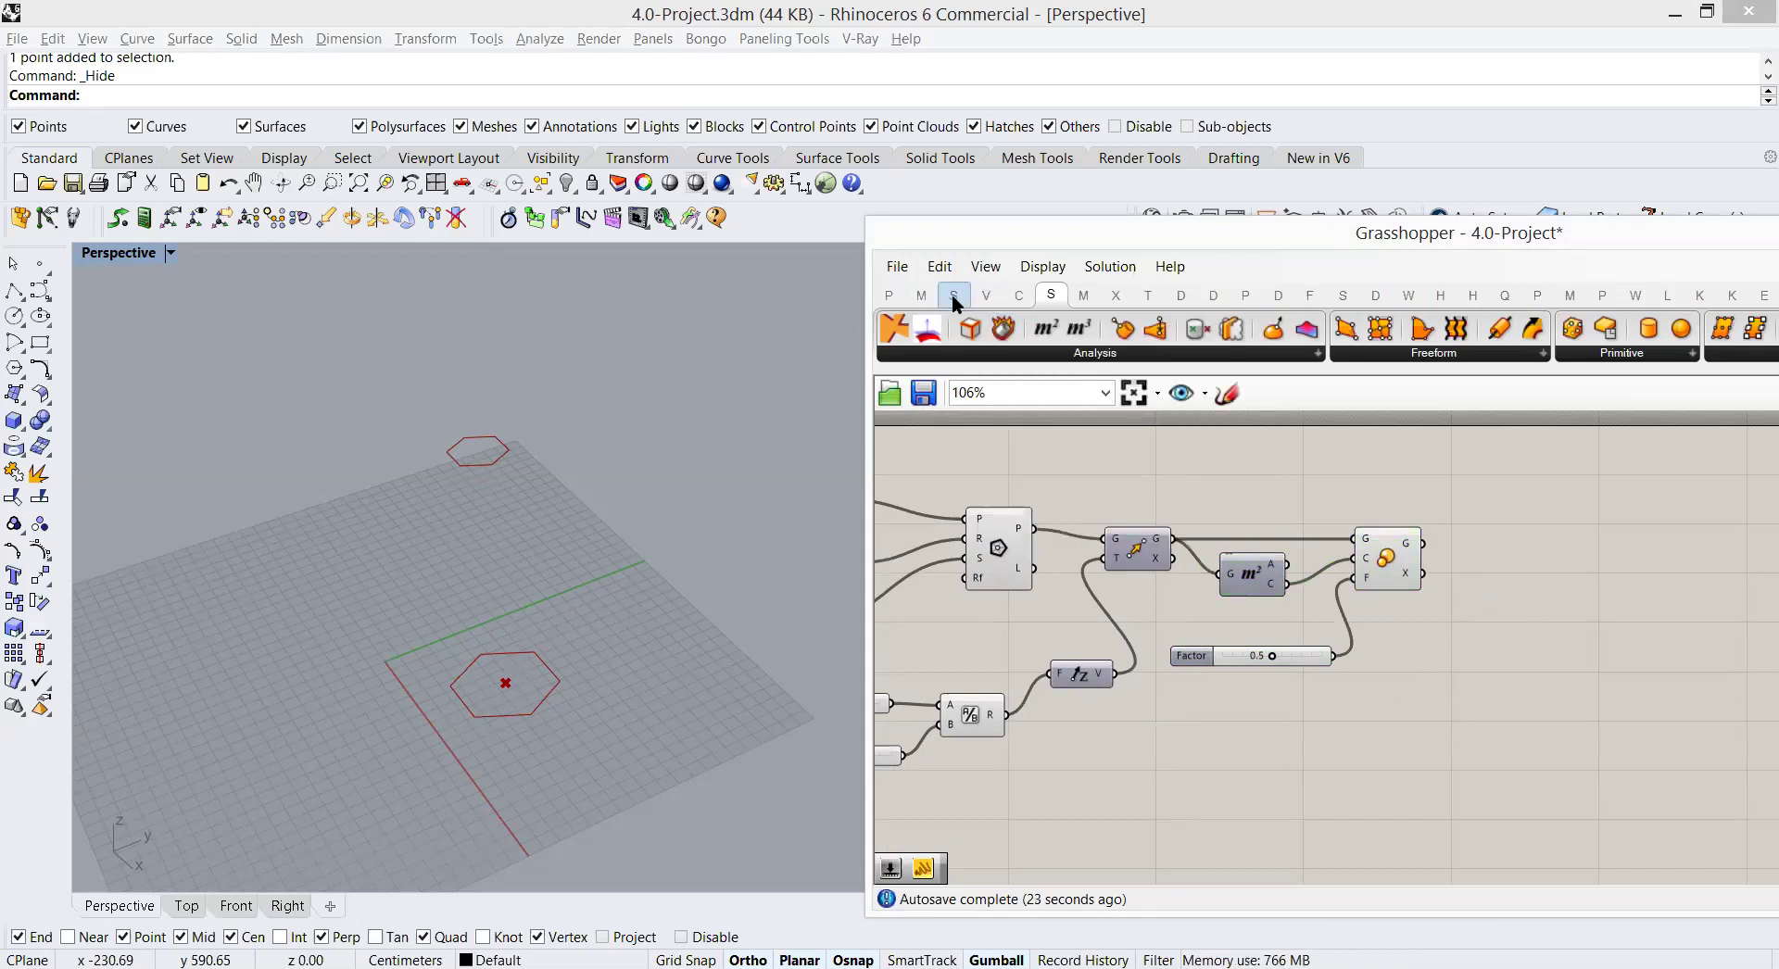
# Step: Add a Rotate component after Scale and connect the scaled polygon to its geometry input
pyautogui.click(1149, 294)
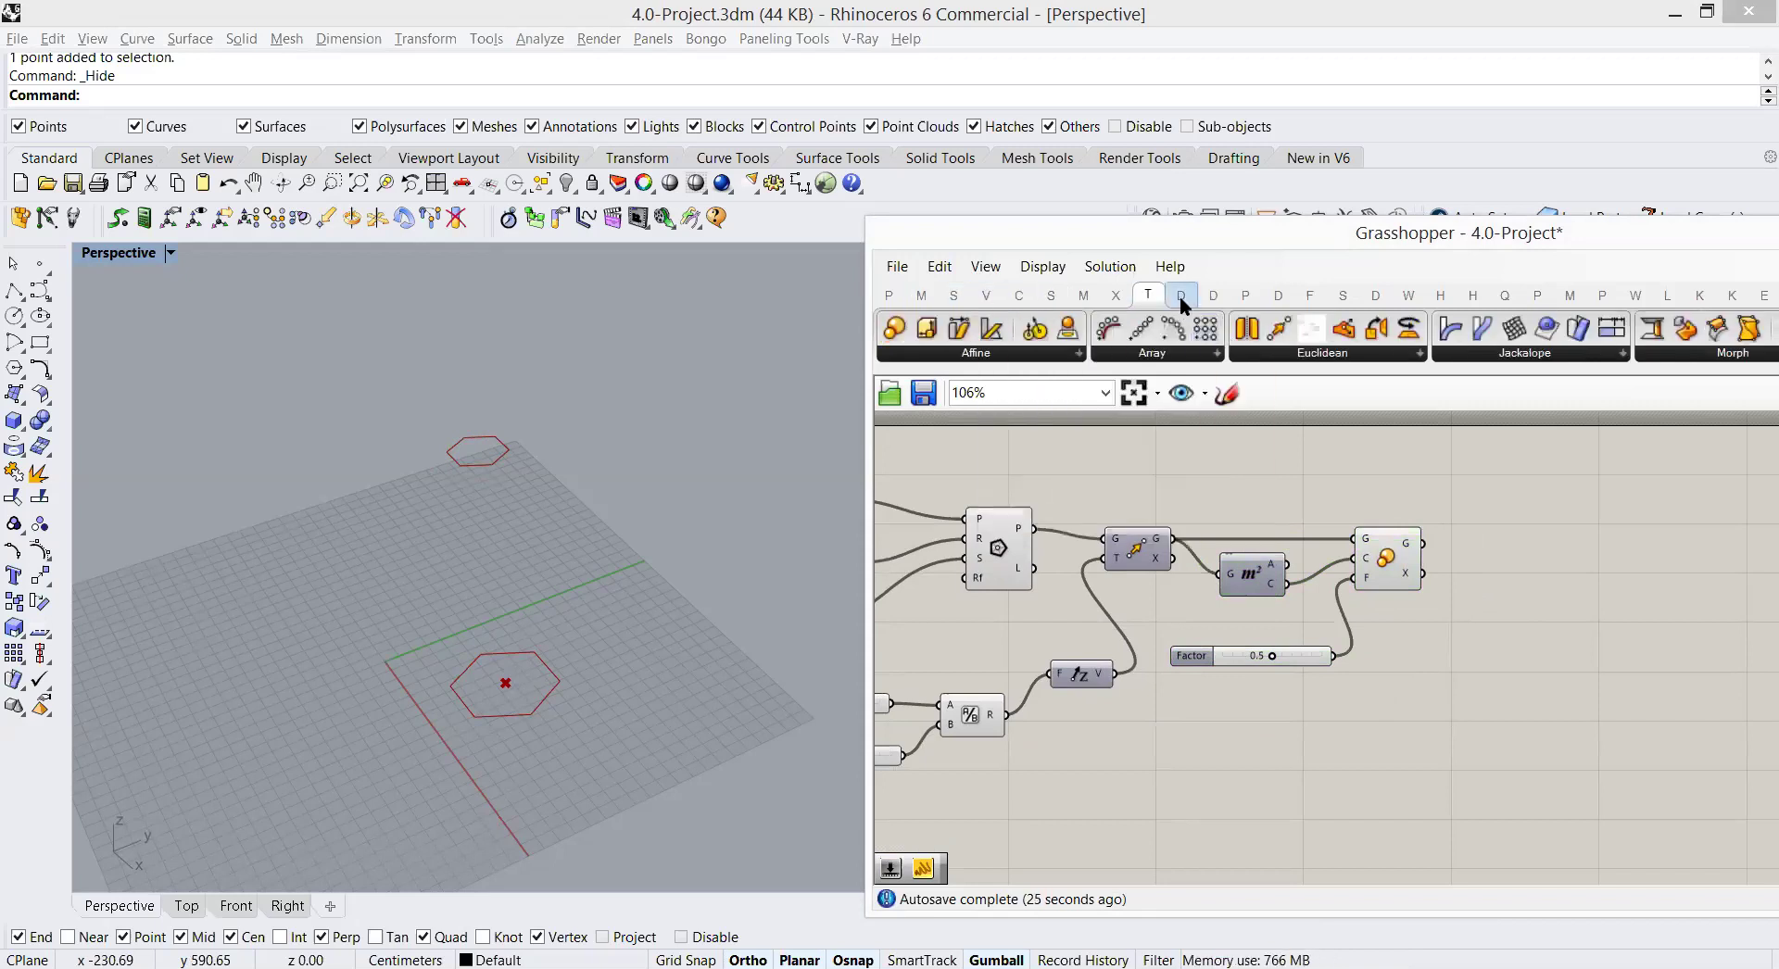
pyautogui.click(1322, 353)
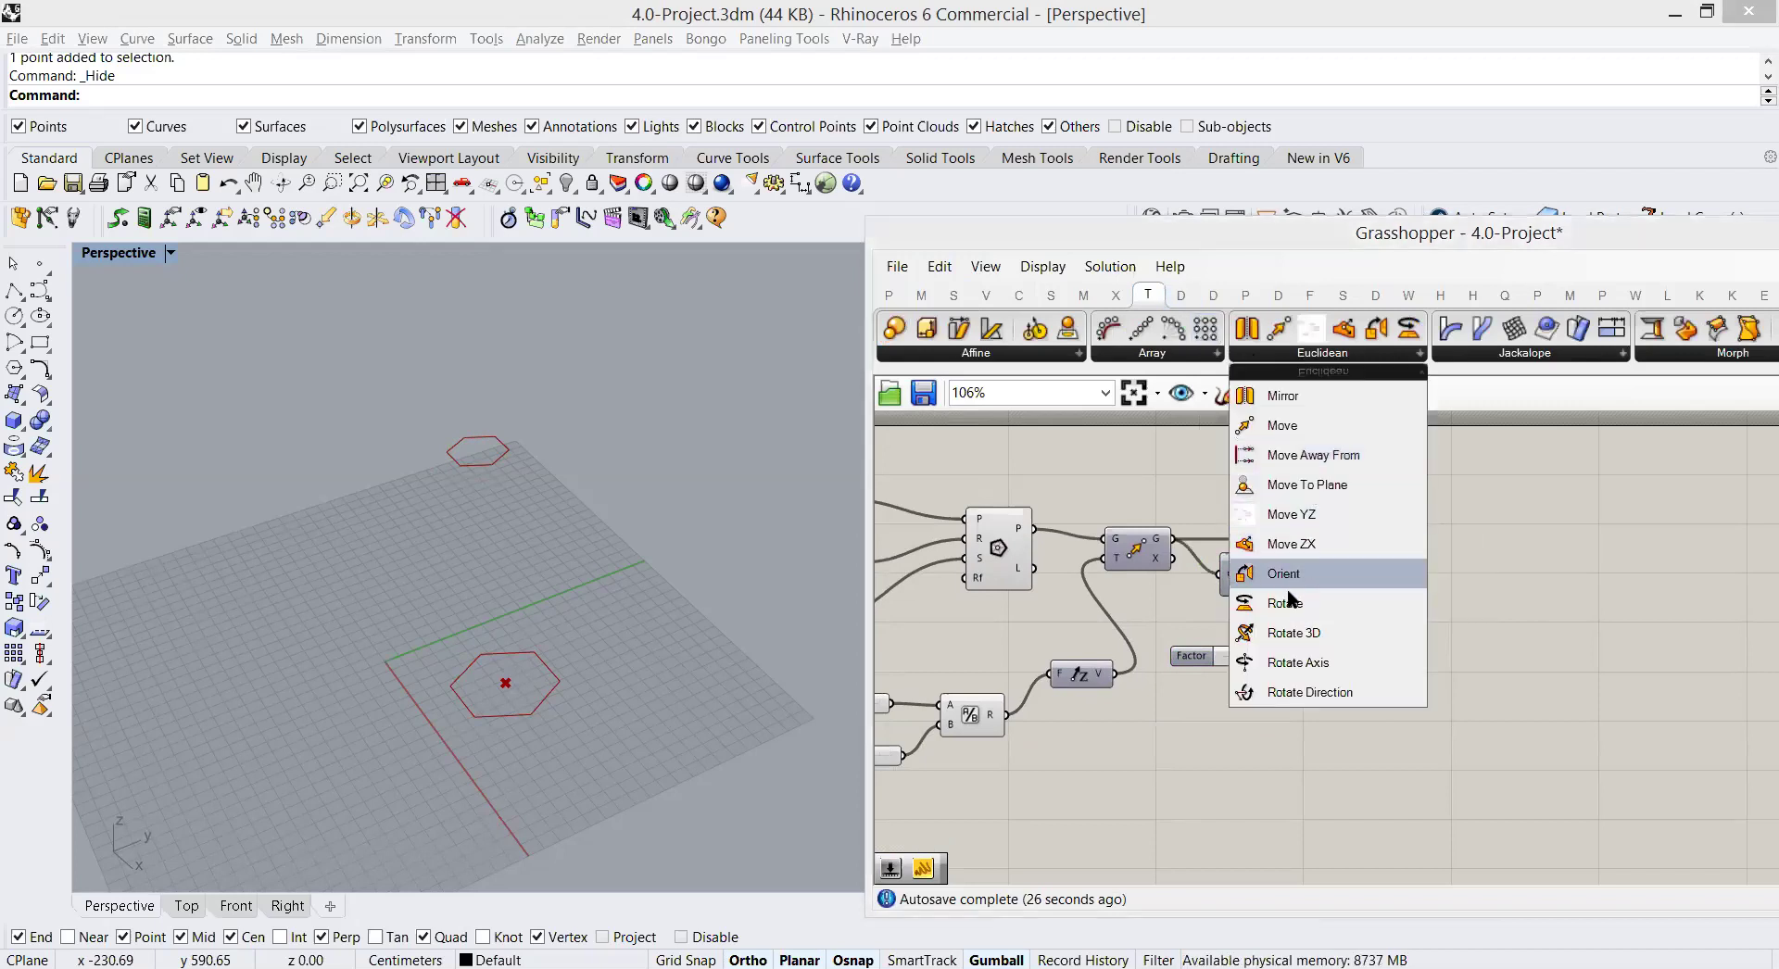
pyautogui.moveTo(1292, 604); pyautogui.dragTo(1520, 562)
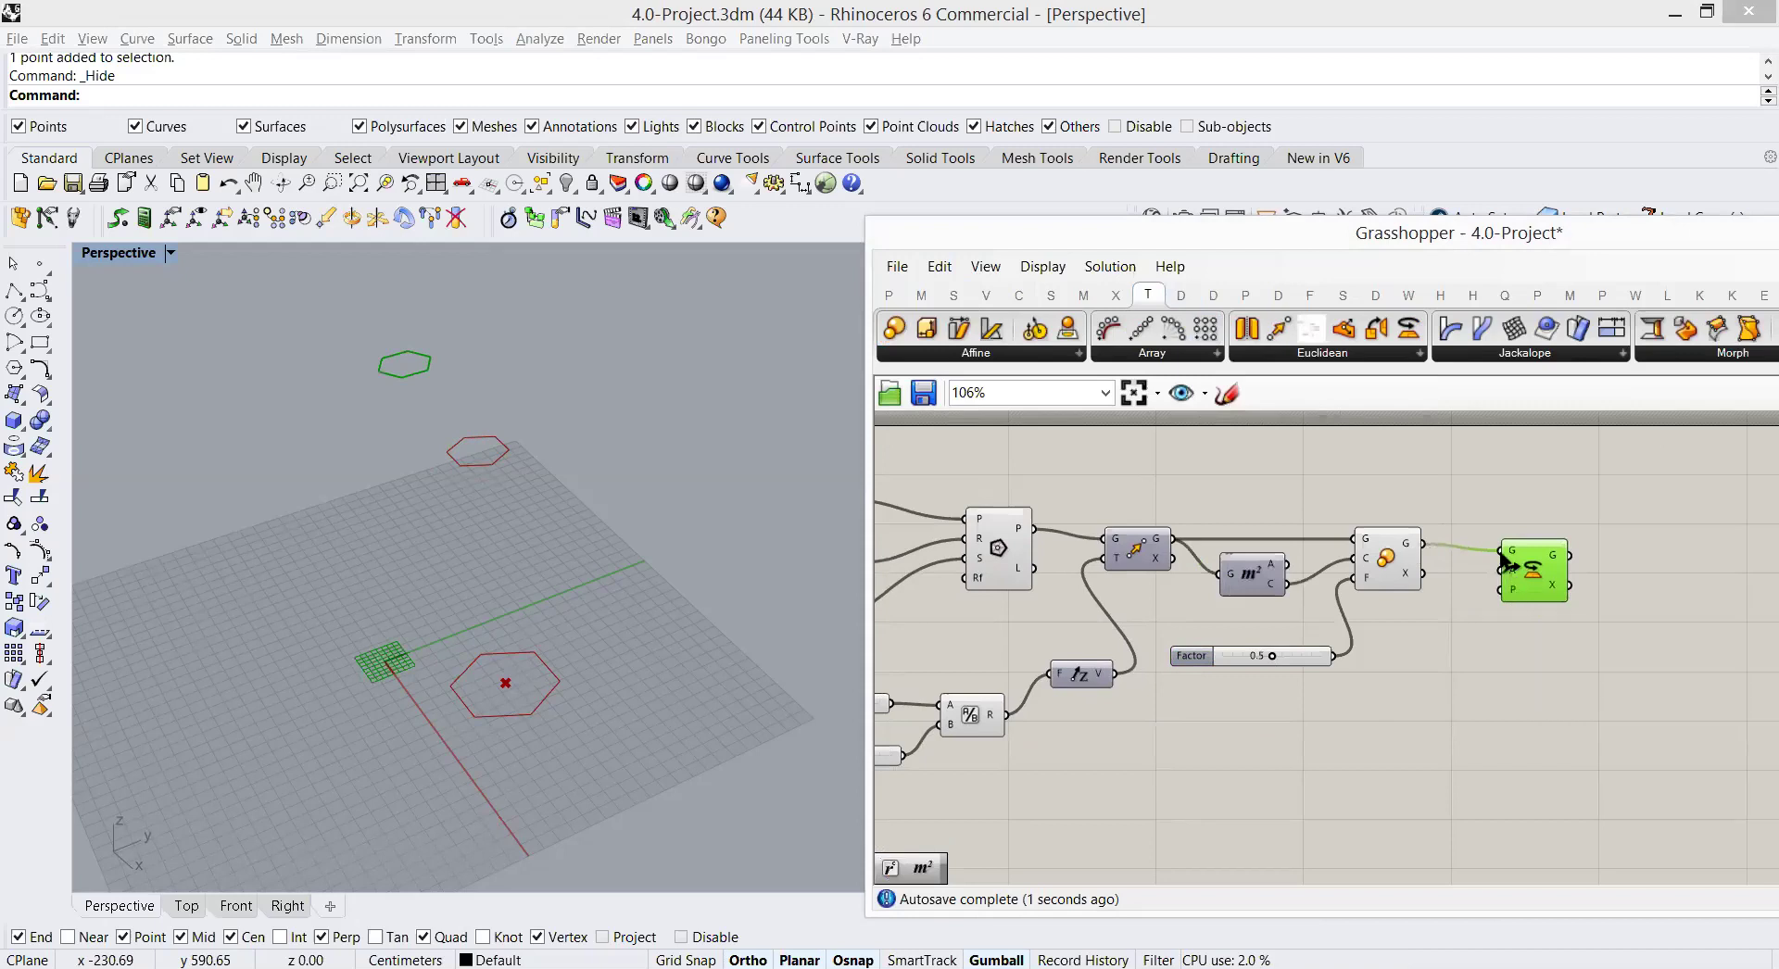
# Step: Connect the Area component's centroid output to the Rotate component's plane input and align Rotate beside Scale
pyautogui.moveTo(1514, 576)
pyautogui.click(1481, 611)
pyautogui.moveTo(1270, 582); pyautogui.dragTo(1501, 575)
pyautogui.click(1523, 558)
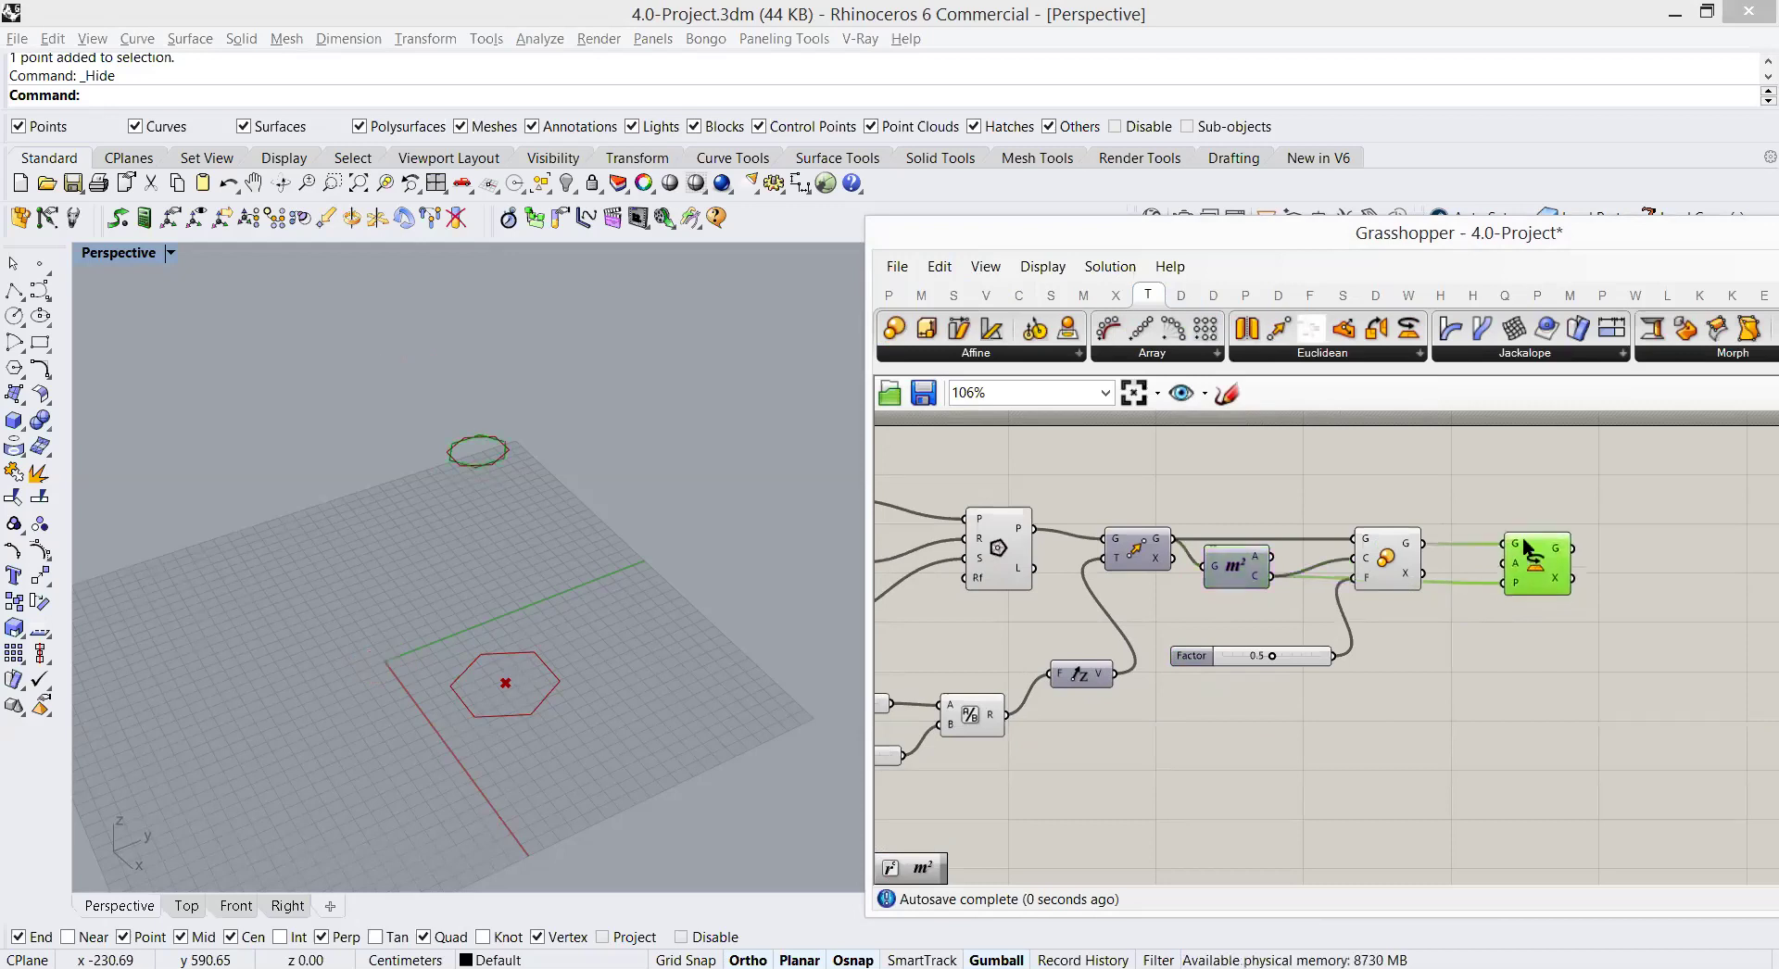
pyautogui.click(1483, 594)
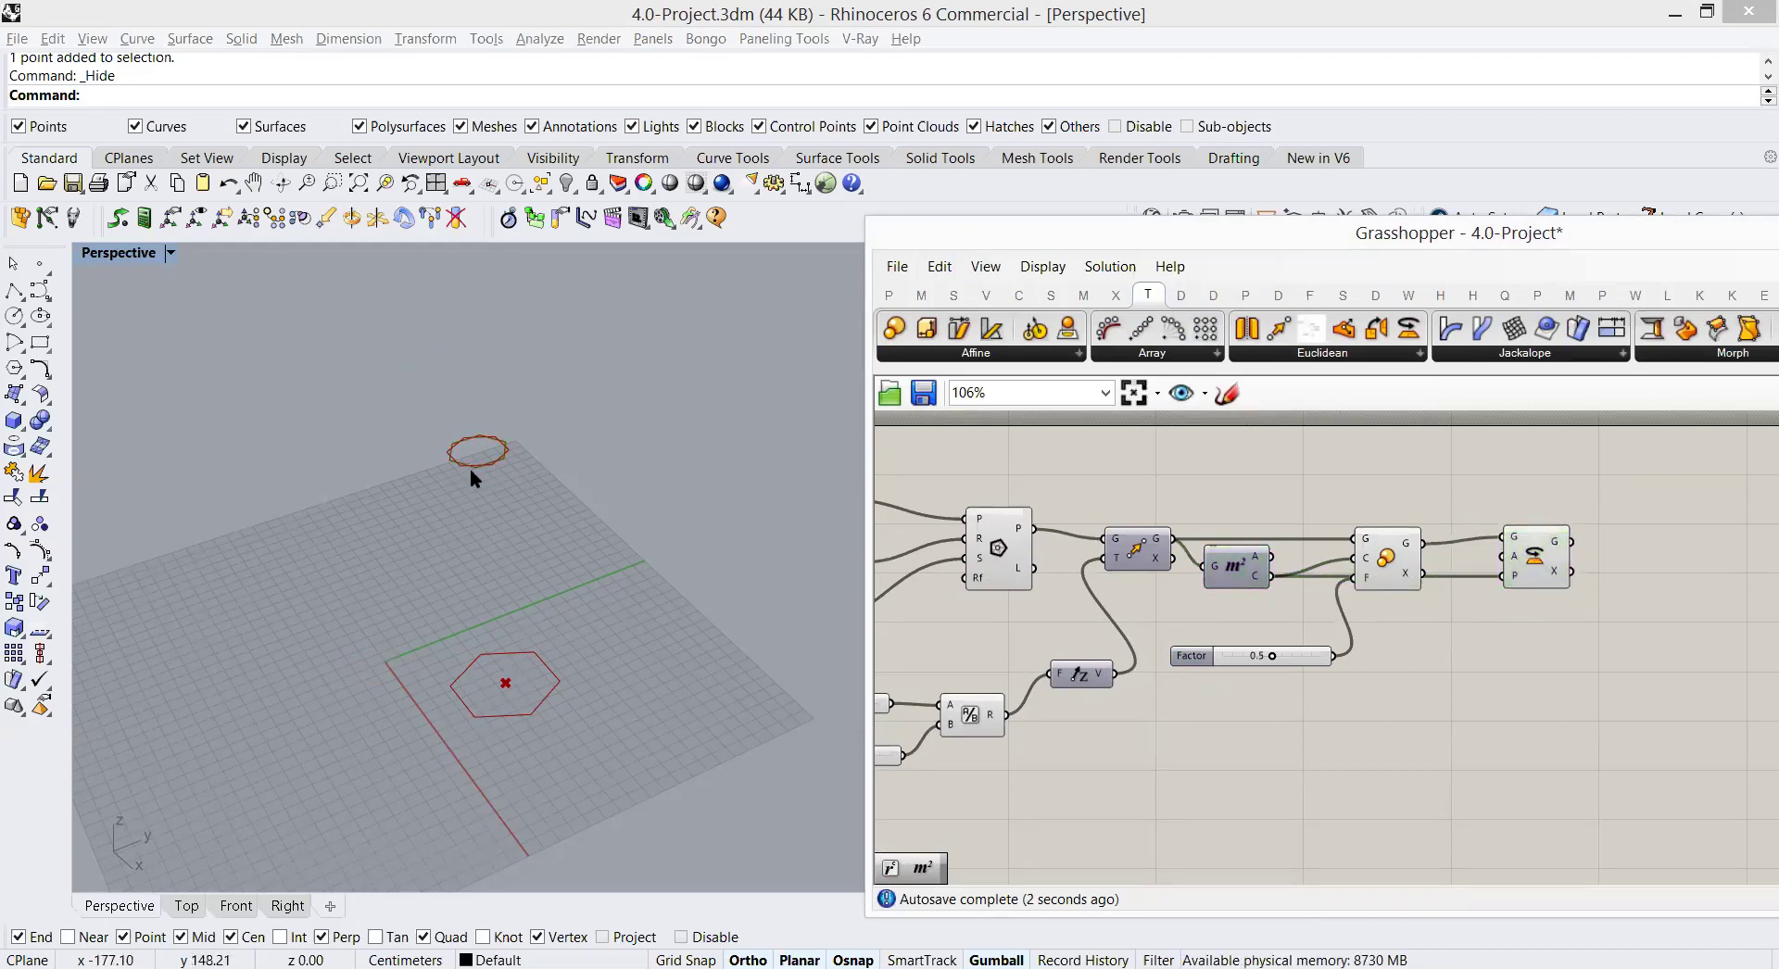
# Step: Add a Radians component below Rotate and feed its degrees input from a new number slider set to 20
pyautogui.doubleClick(1440, 698)
pyautogui.write('rad')
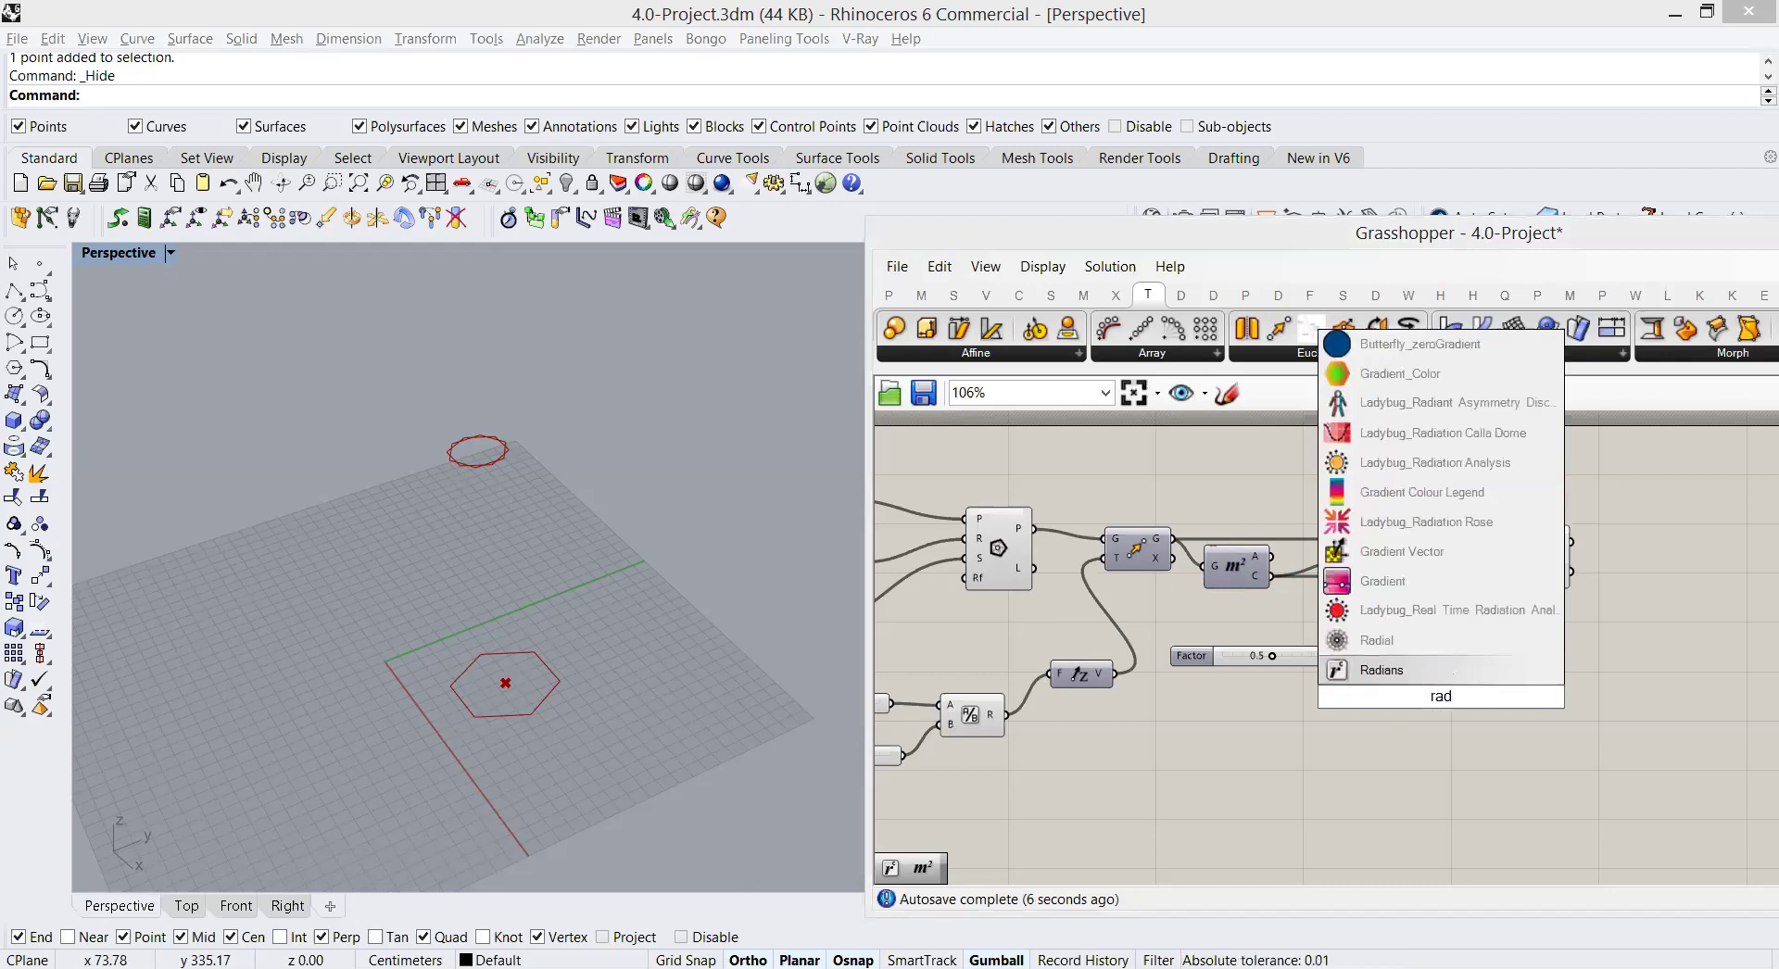
pyautogui.press('Return')
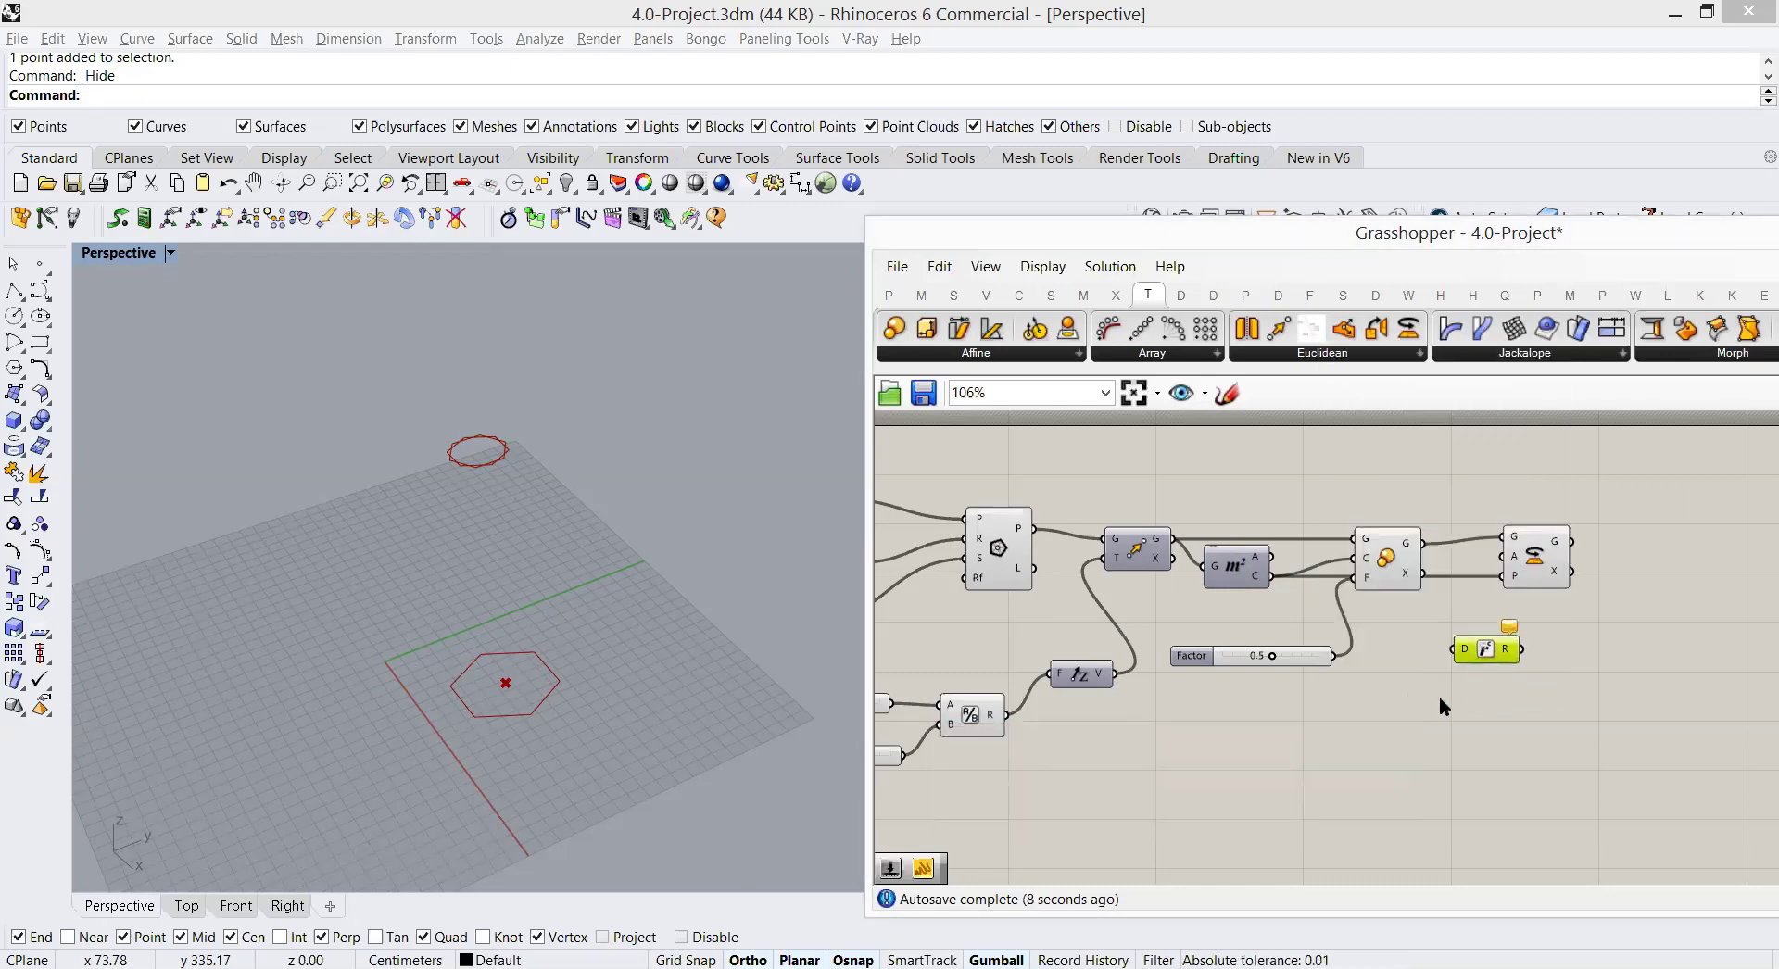
pyautogui.doubleClick(1438, 696)
pyautogui.write('20')
pyautogui.press('Return')
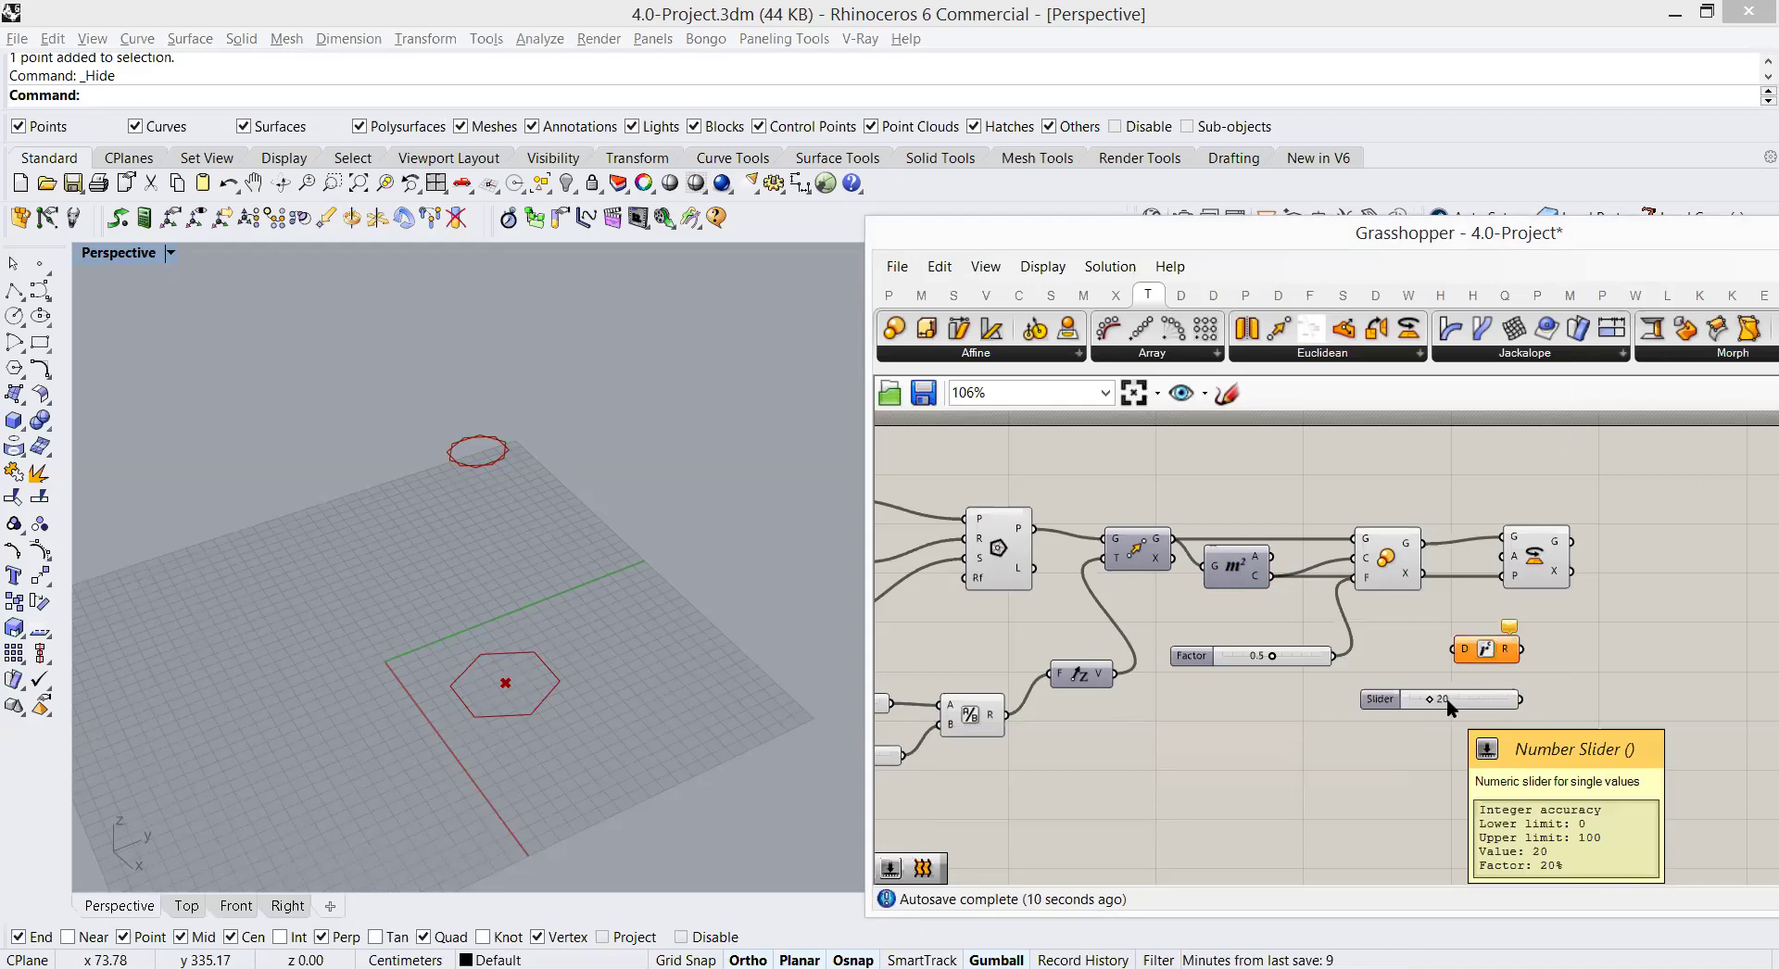
pyautogui.moveTo(1520, 700); pyautogui.dragTo(1453, 649)
# Step: Turn off the preview of the Scale component
pyautogui.click(1390, 558)
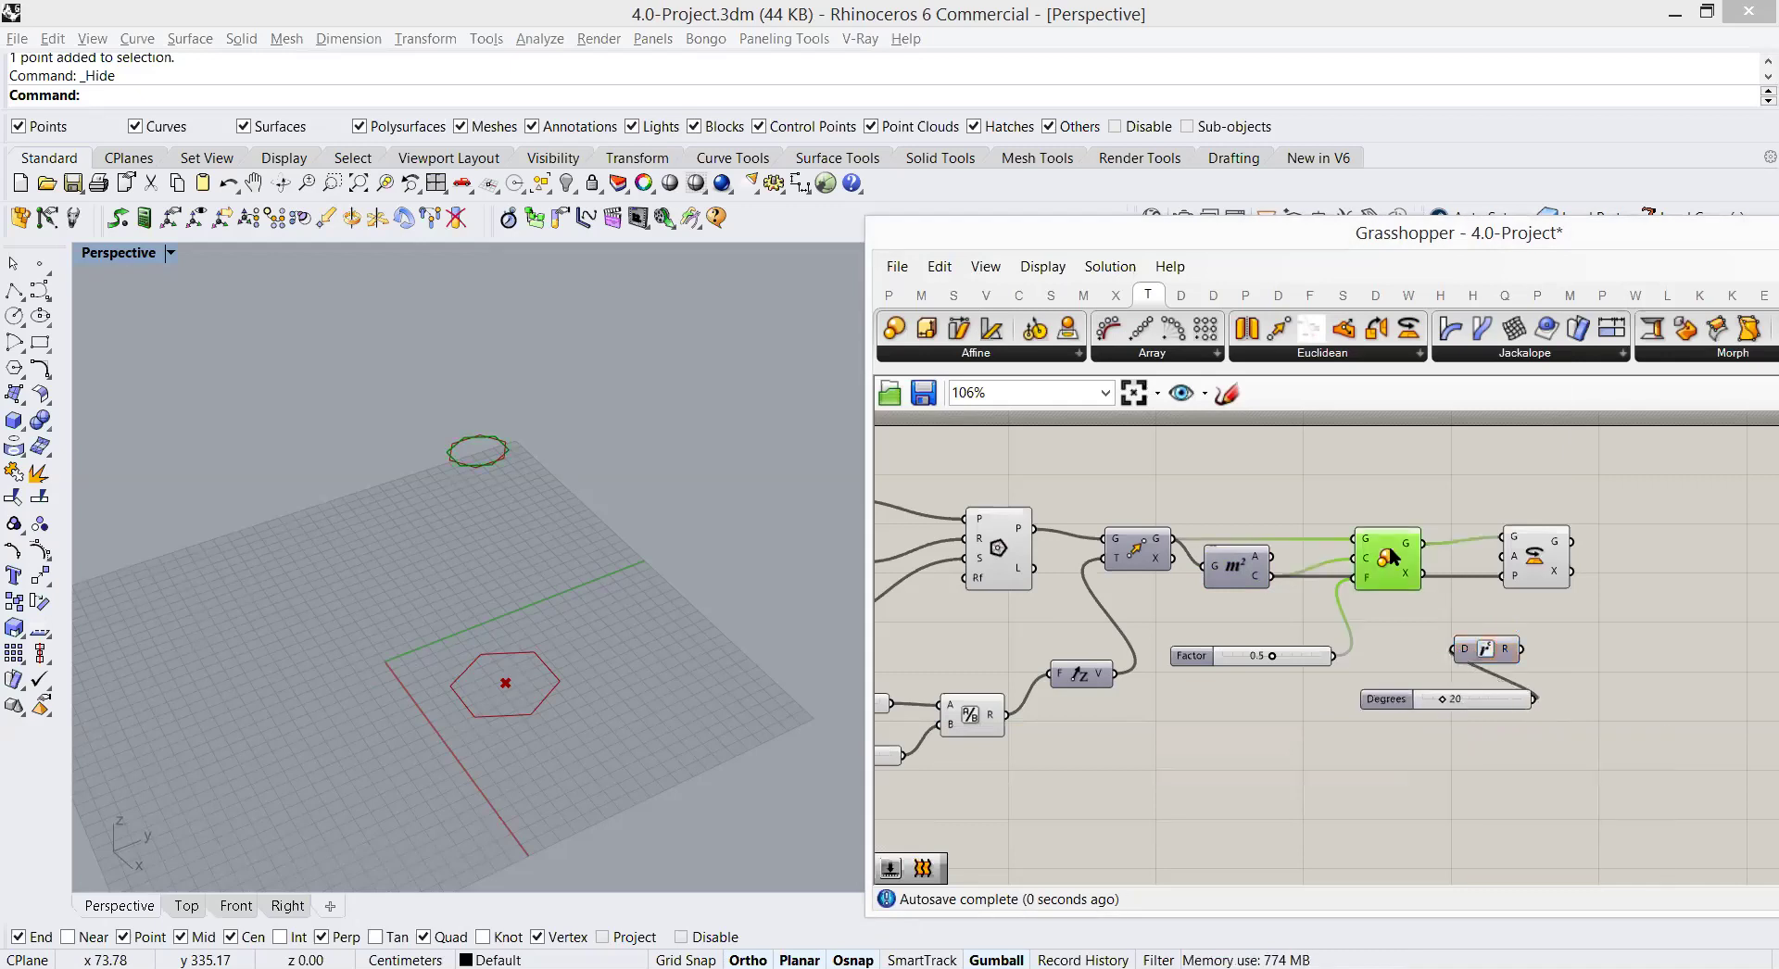
pyautogui.rightClick(1358, 487)
pyautogui.click(1427, 512)
# Step: Connect the Radians output to the Rotate component's angle input and set the Degrees slider to 20
pyautogui.moveTo(1521, 650); pyautogui.dragTo(1503, 575)
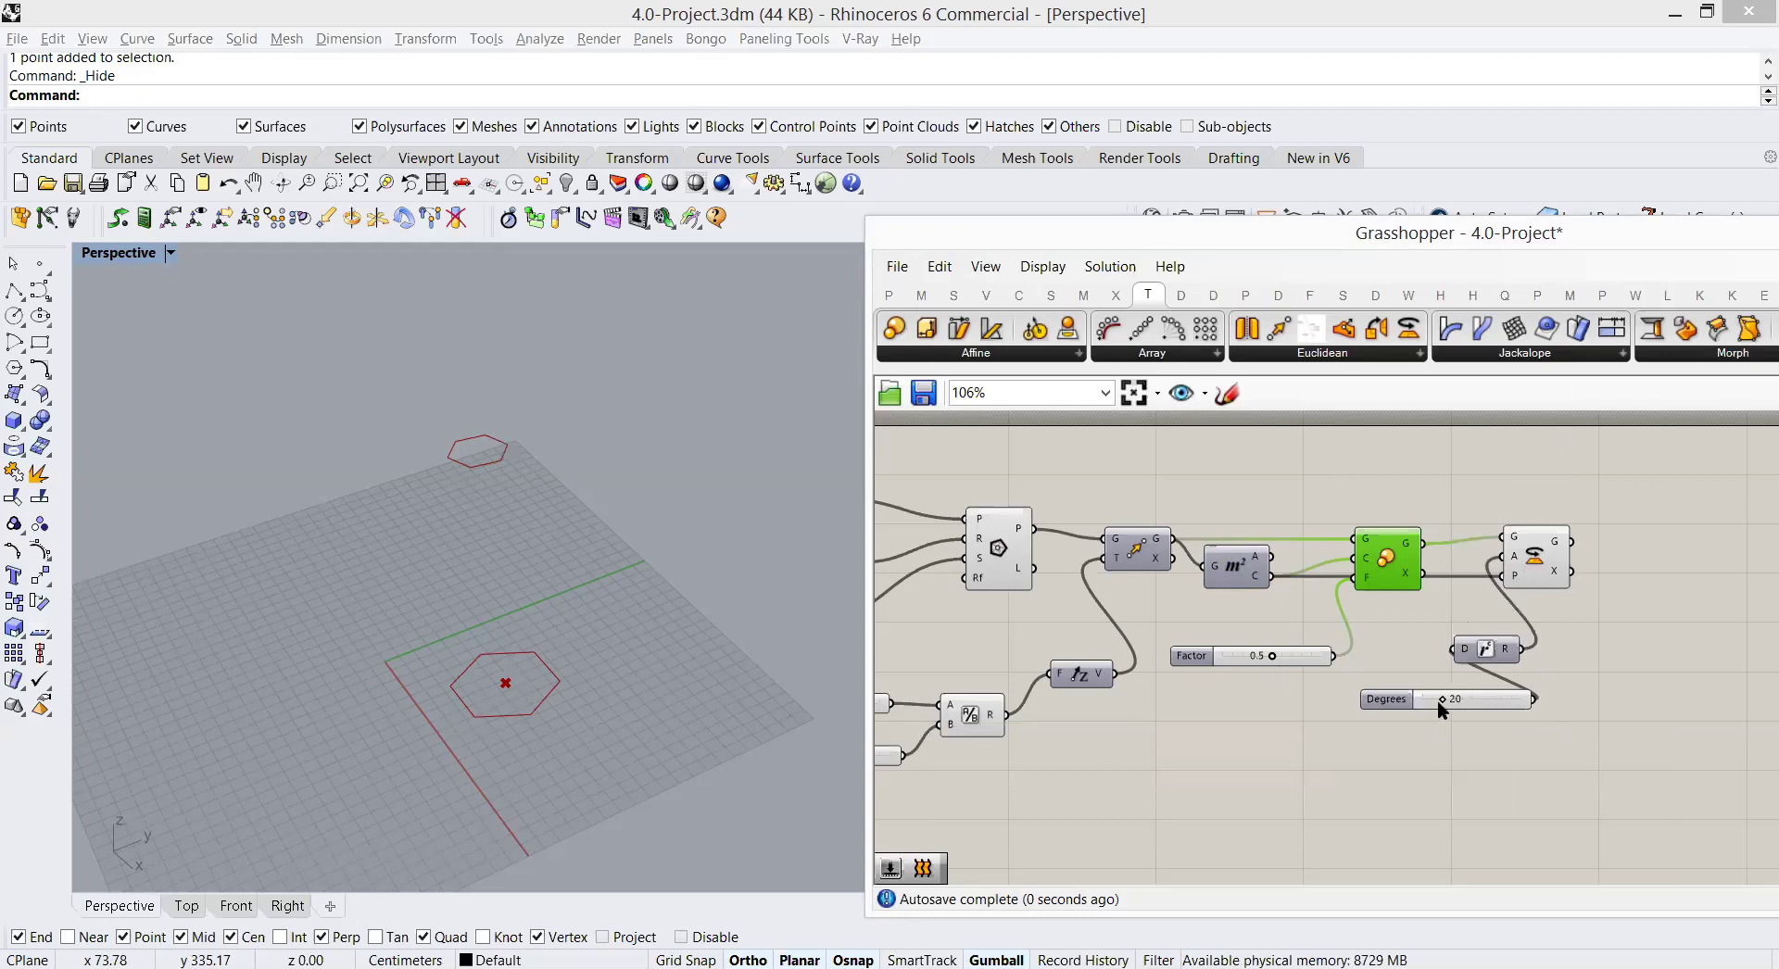
pyautogui.moveTo(1450, 698)
pyautogui.mouseDown()
pyautogui.moveTo(1483, 701)
pyautogui.moveTo(1435, 706)
pyautogui.mouseUp()
pyautogui.doubleClick(1460, 698)
pyautogui.write('20')
pyautogui.press('Return')
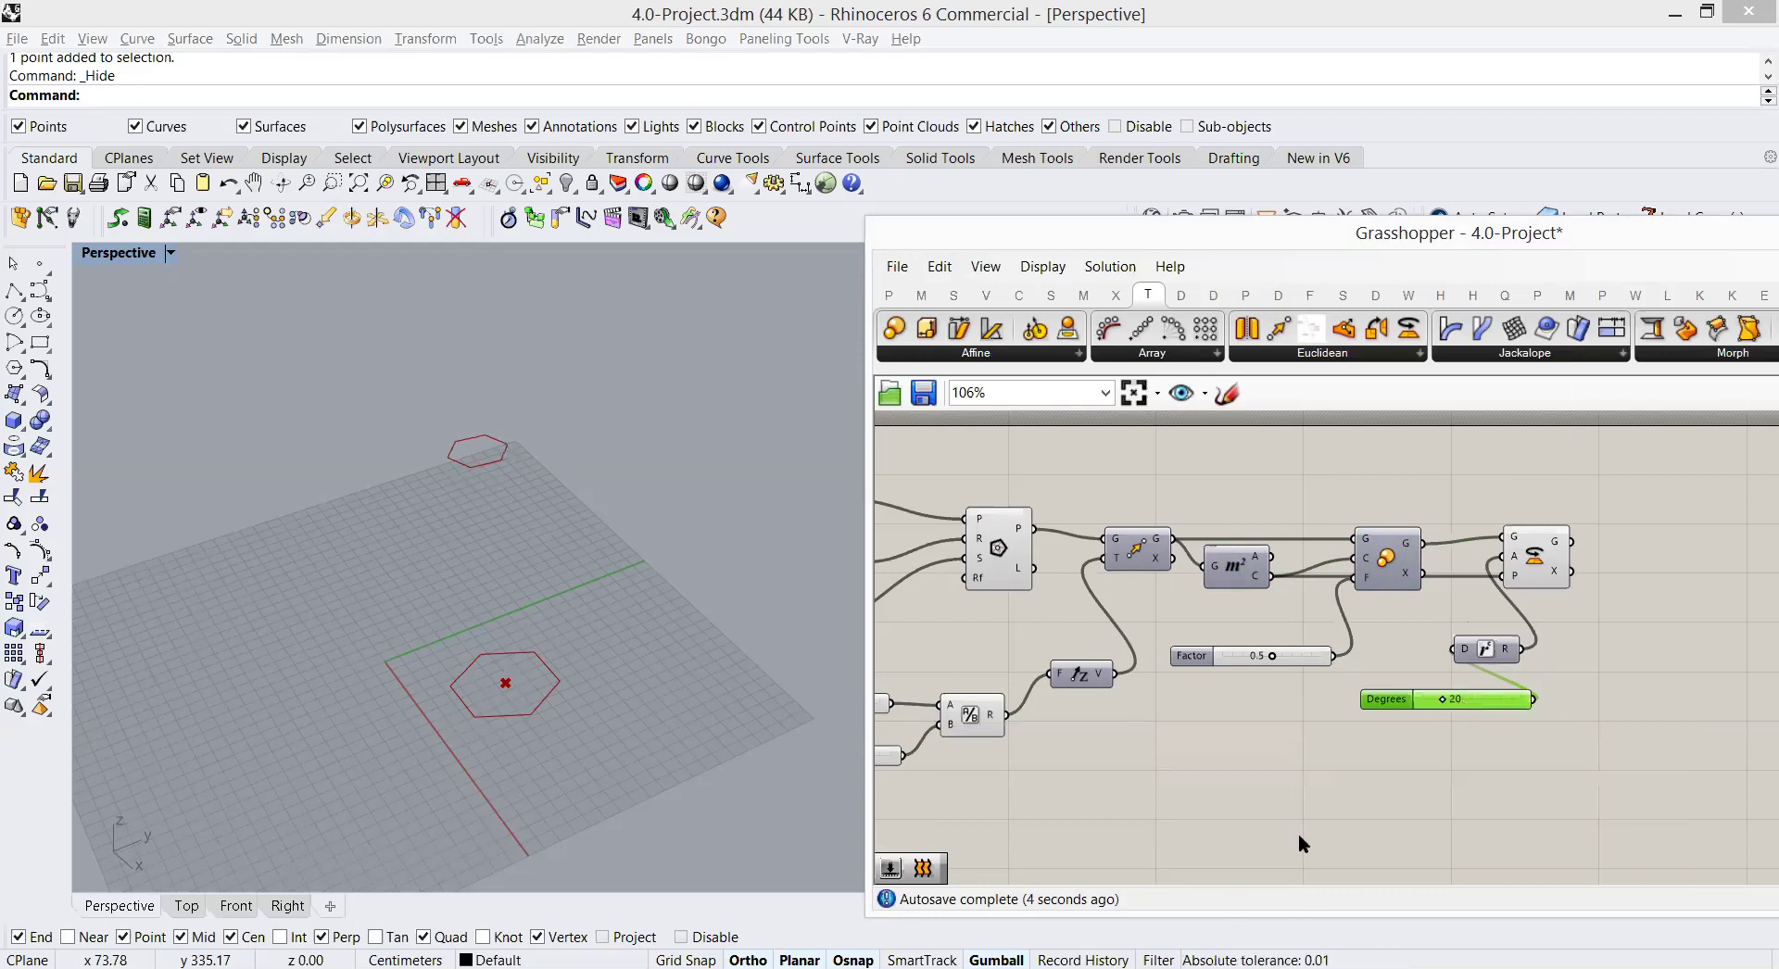
# Step: Arrange the Degrees slider and the Radians component in order beneath the Scale and Rotate components
pyautogui.moveTo(1404, 739); pyautogui.dragTo(1359, 733, button='right')
pyautogui.moveTo(1448, 697); pyautogui.dragTo(1378, 737)
pyautogui.moveTo(1441, 643); pyautogui.dragTo(1448, 656)
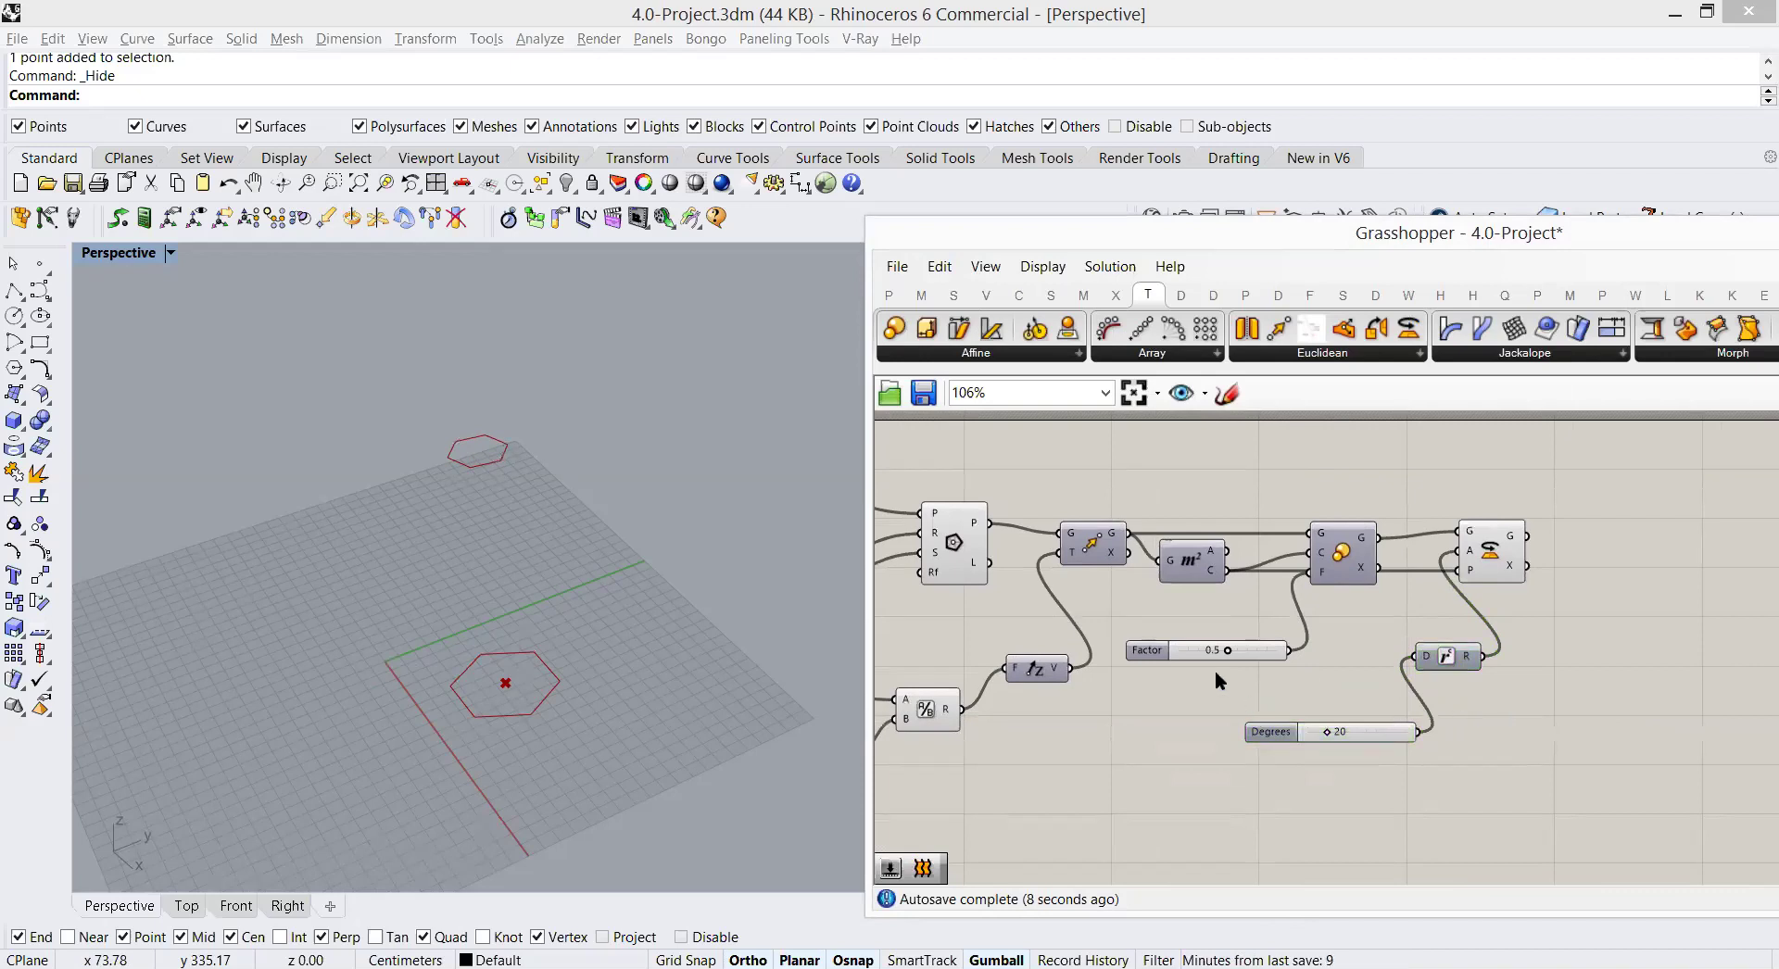
pyautogui.moveTo(1509, 595); pyautogui.dragTo(1520, 554, button='right')
# Step: Review the component chain and select the Rotate and Polygon components to see which viewport outlines they produce
pyautogui.scroll(-1, 1520, 556)
pyautogui.moveTo(1077, 539); pyautogui.dragTo(1168, 558, button='right')
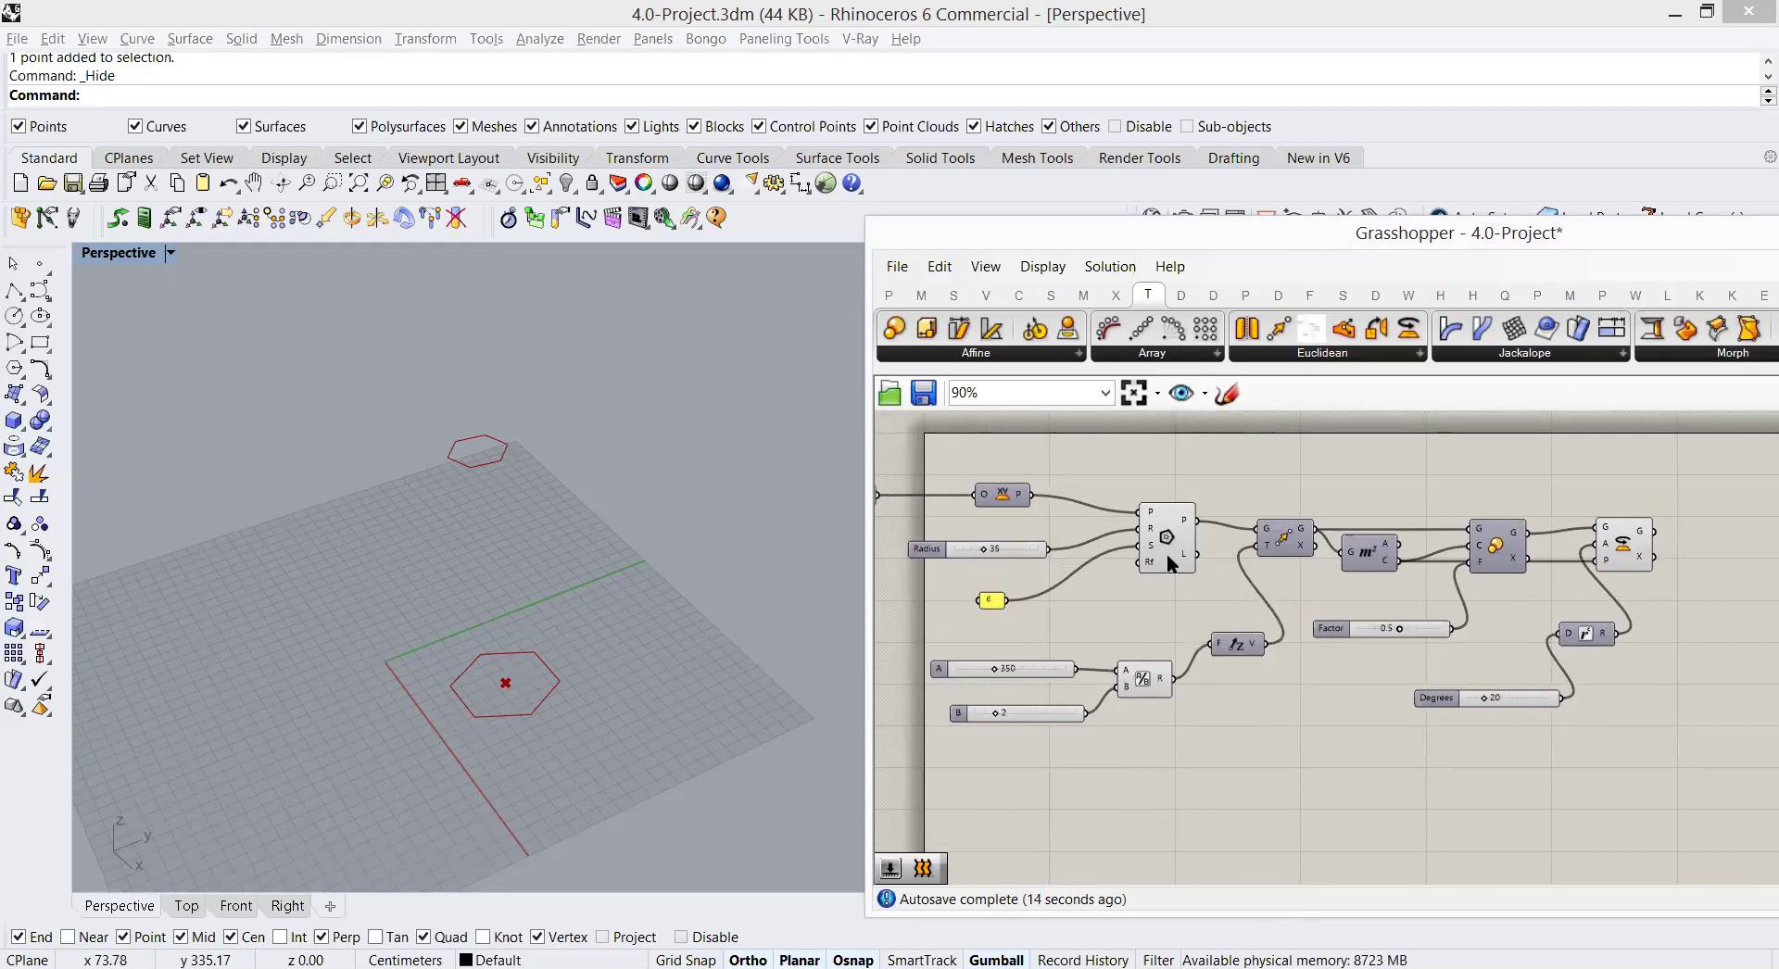
pyautogui.moveTo(1180, 591); pyautogui.dragTo(1116, 572, button='right')
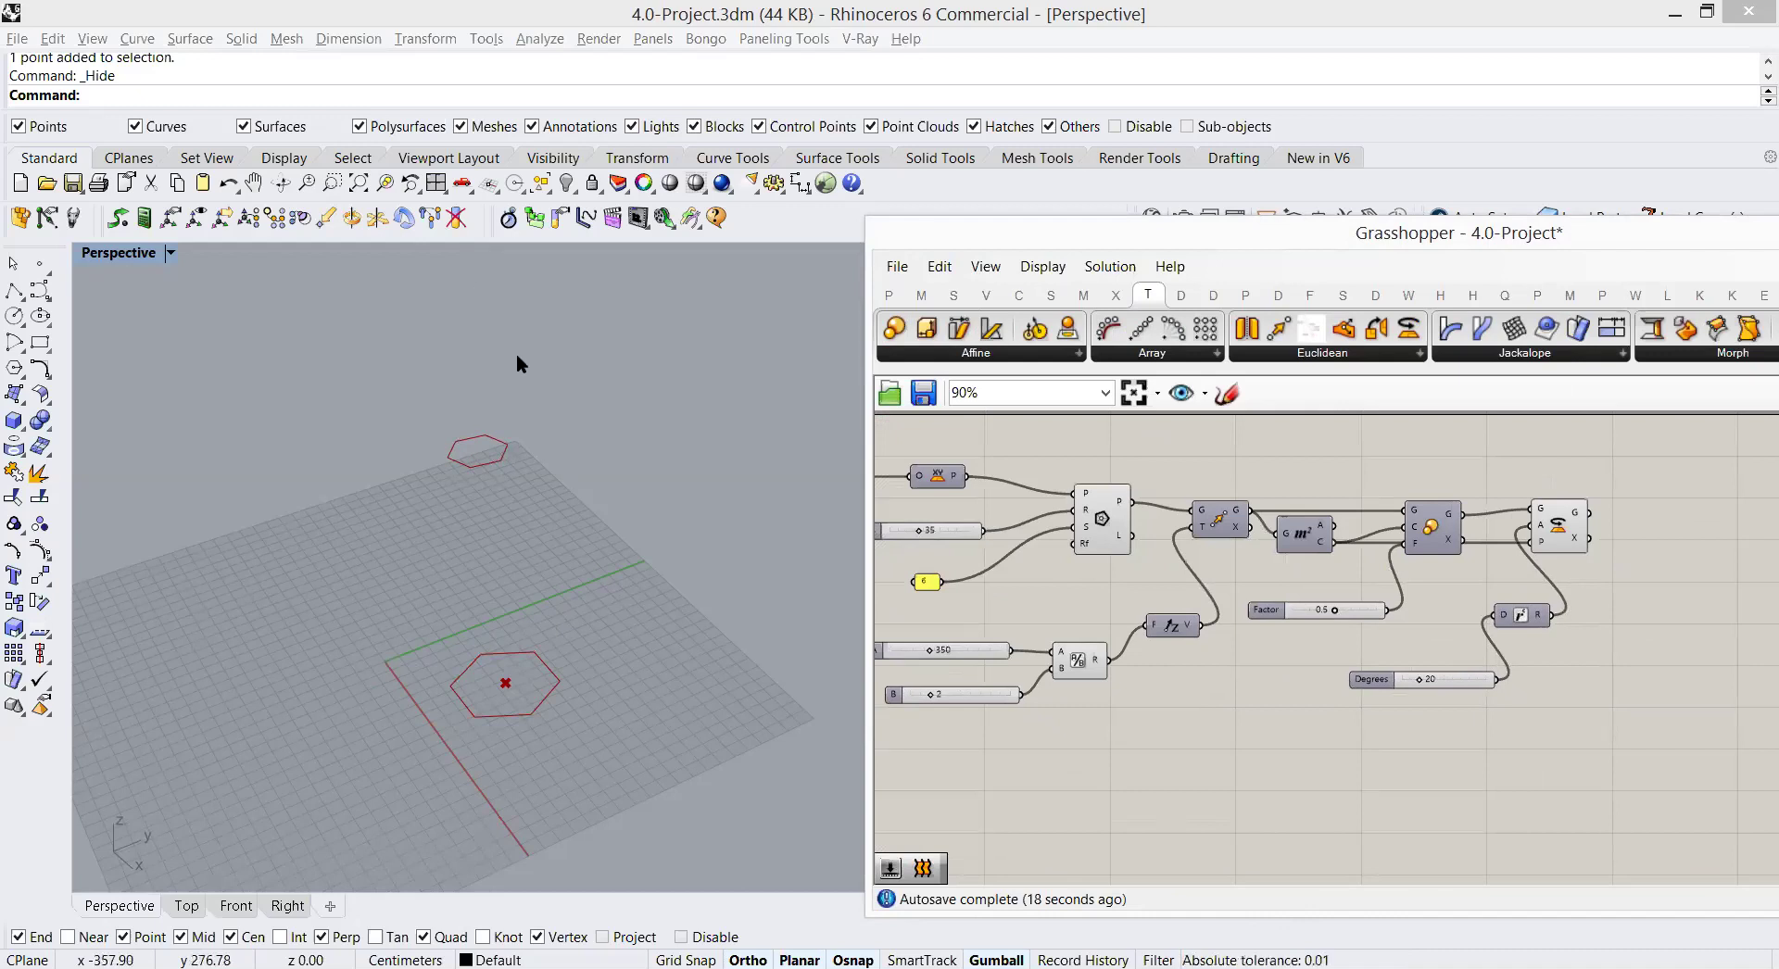
pyautogui.keyDown('shift'); pyautogui.moveTo(516, 356); pyautogui.dragTo(587, 391, button='right'); pyautogui.keyUp('shift')
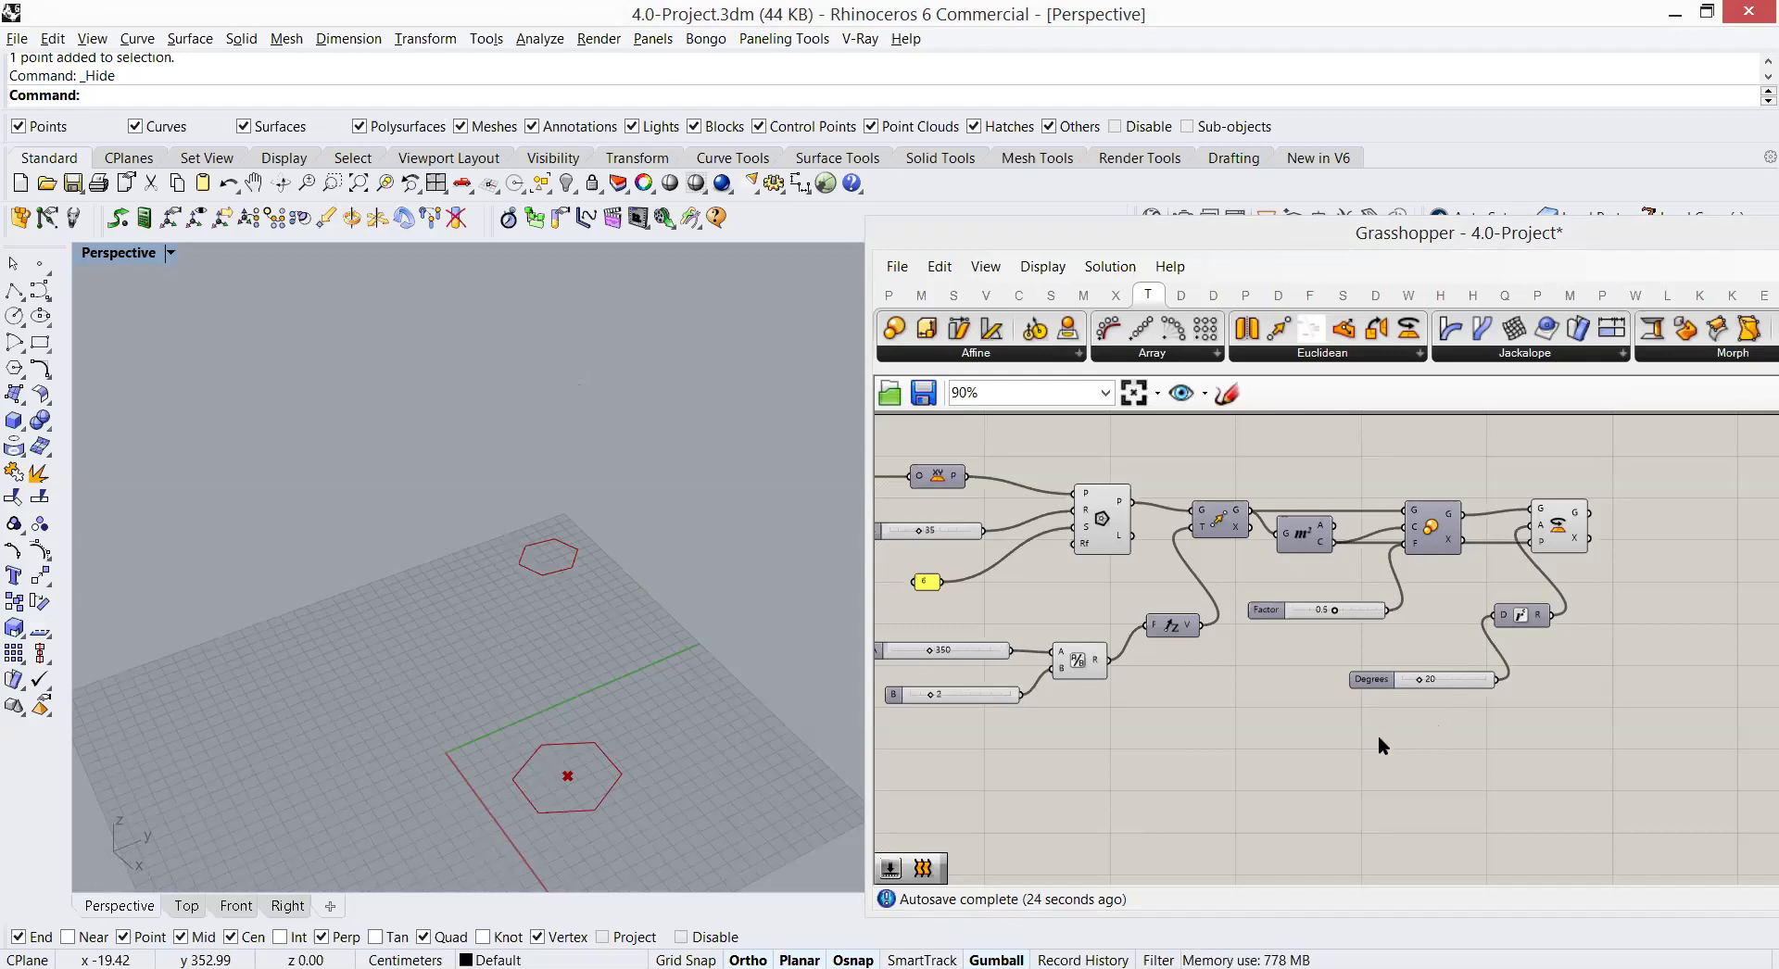
pyautogui.moveTo(1247, 697); pyautogui.dragTo(1292, 698, button='right')
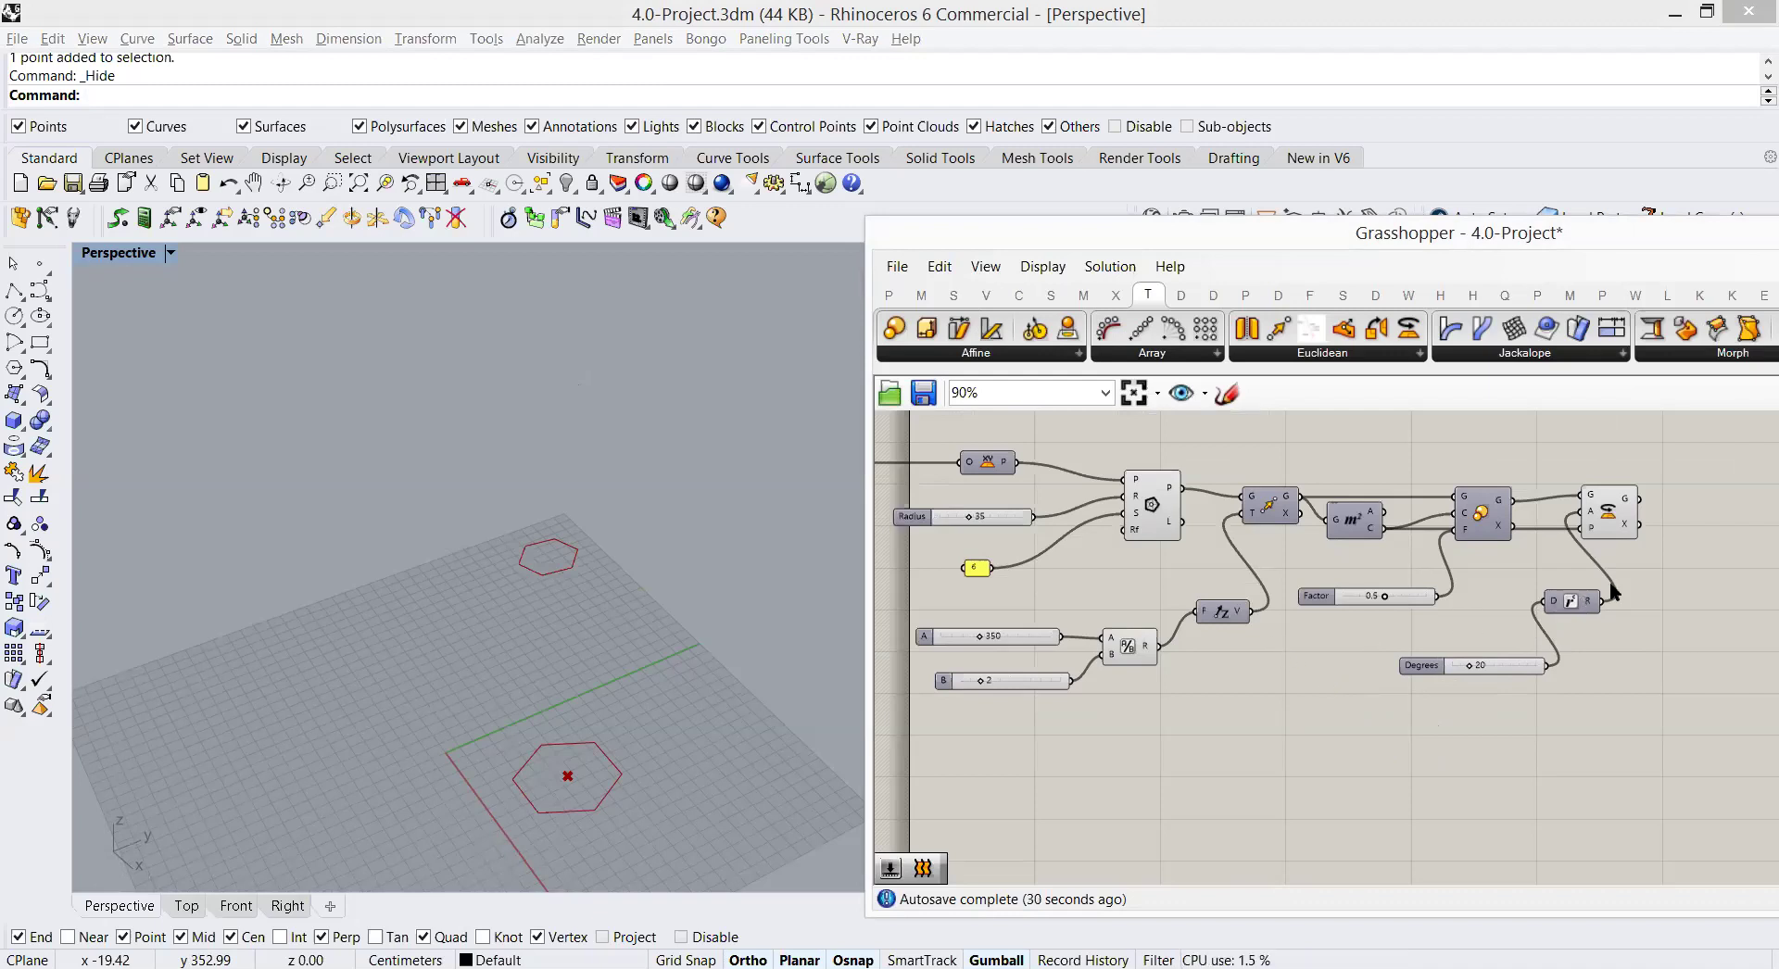
pyautogui.moveTo(1610, 581); pyautogui.dragTo(1501, 582, button='right')
pyautogui.click(1506, 492)
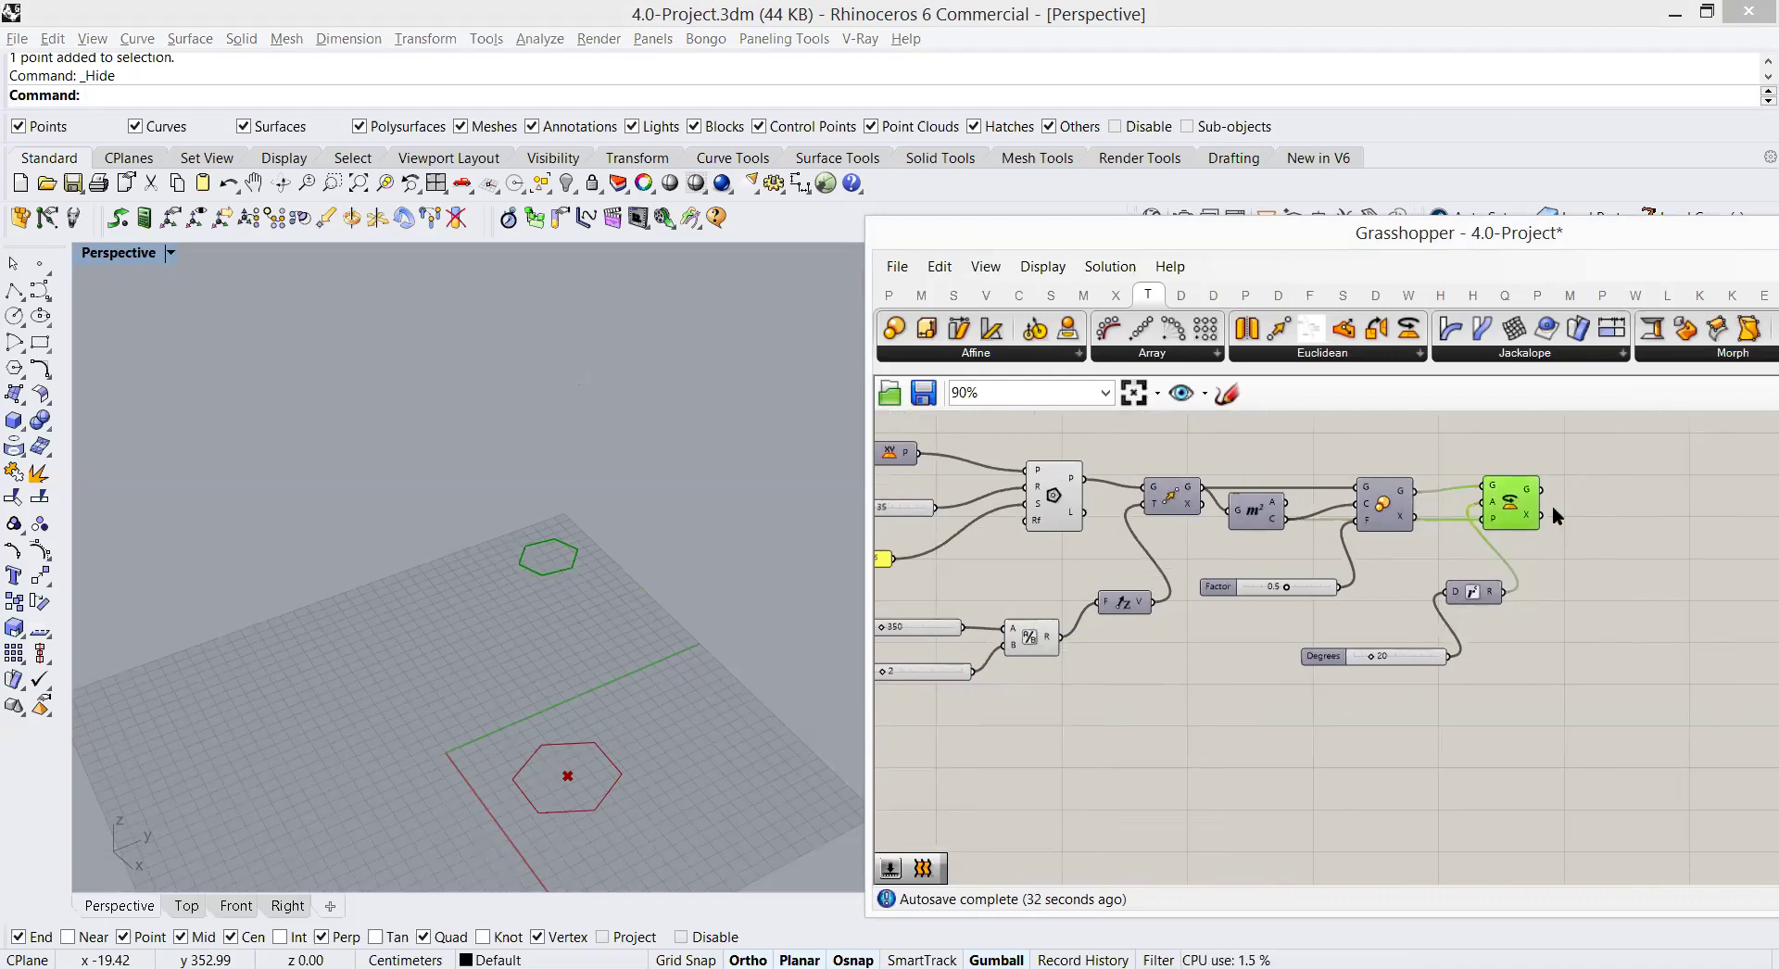
pyautogui.click(1066, 517)
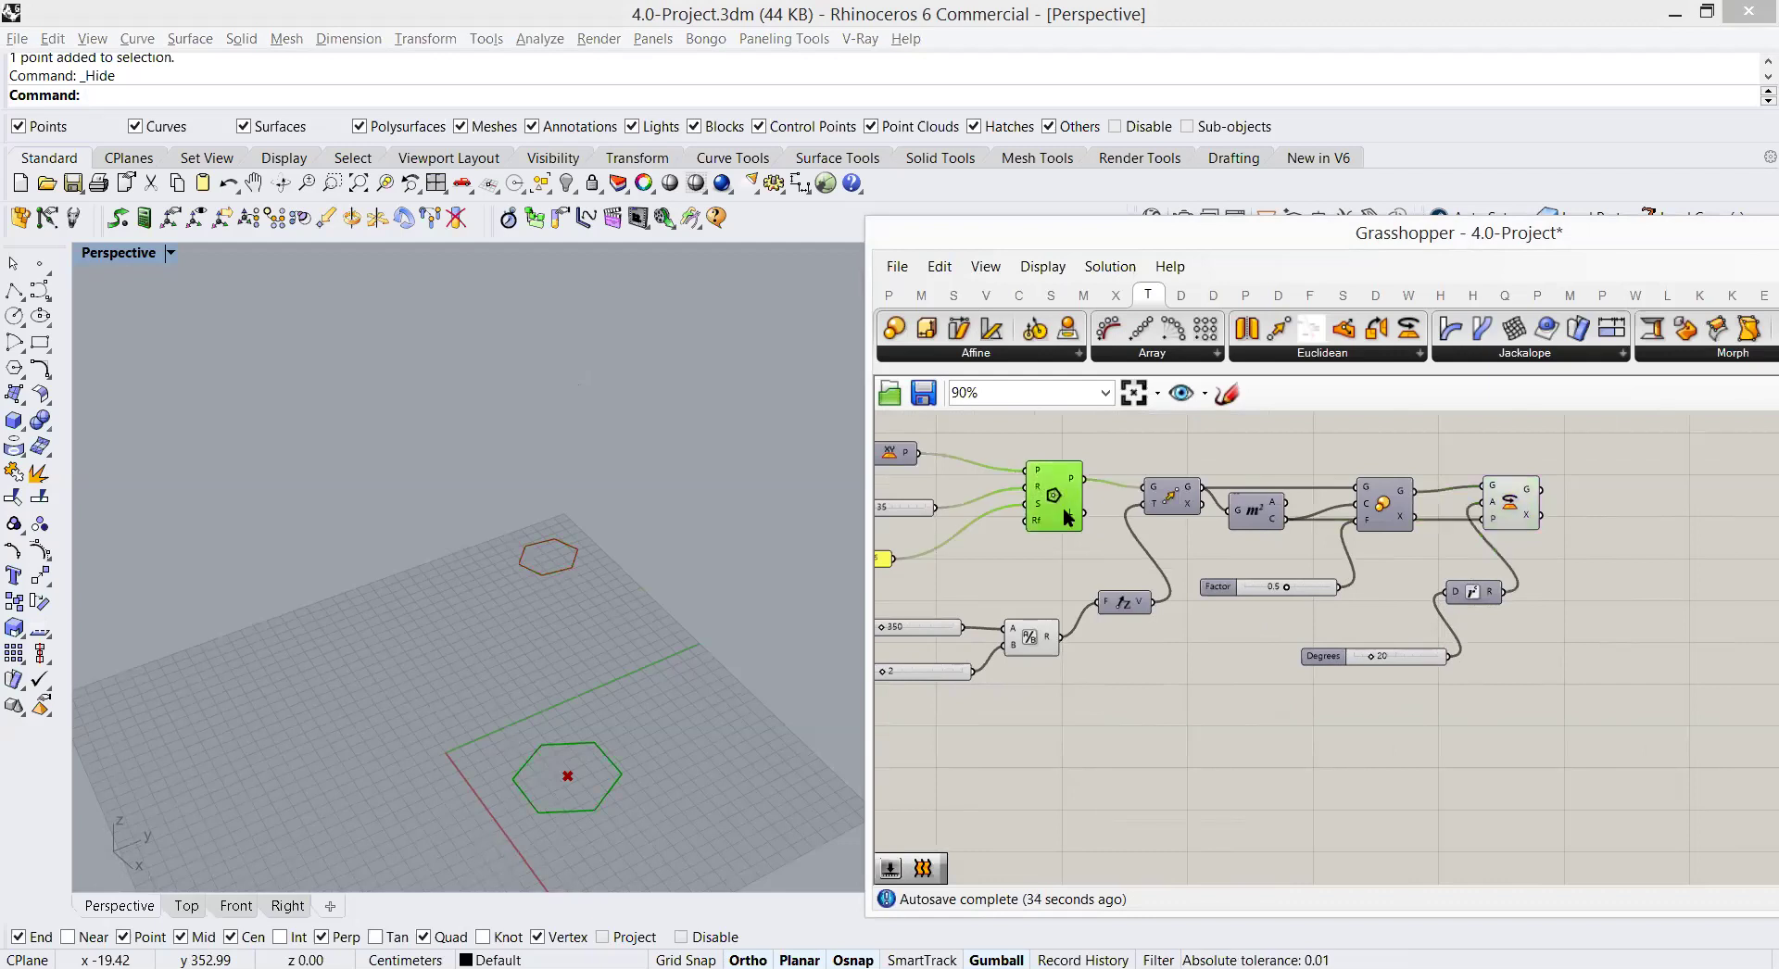
pyautogui.moveTo(1072, 519); pyautogui.dragTo(1109, 558, button='right')
pyautogui.moveTo(1284, 539); pyautogui.dragTo(1298, 528, button='right')
pyautogui.moveTo(1450, 616); pyautogui.dragTo(1412, 620, button='right')
pyautogui.click(1524, 535)
# Step: Group the Move, Area, Scale, Rotate and Radians components together with the Factor and Degrees sliders
pyautogui.moveTo(1594, 485); pyautogui.dragTo(1189, 753)
pyautogui.rightClick(1262, 598)
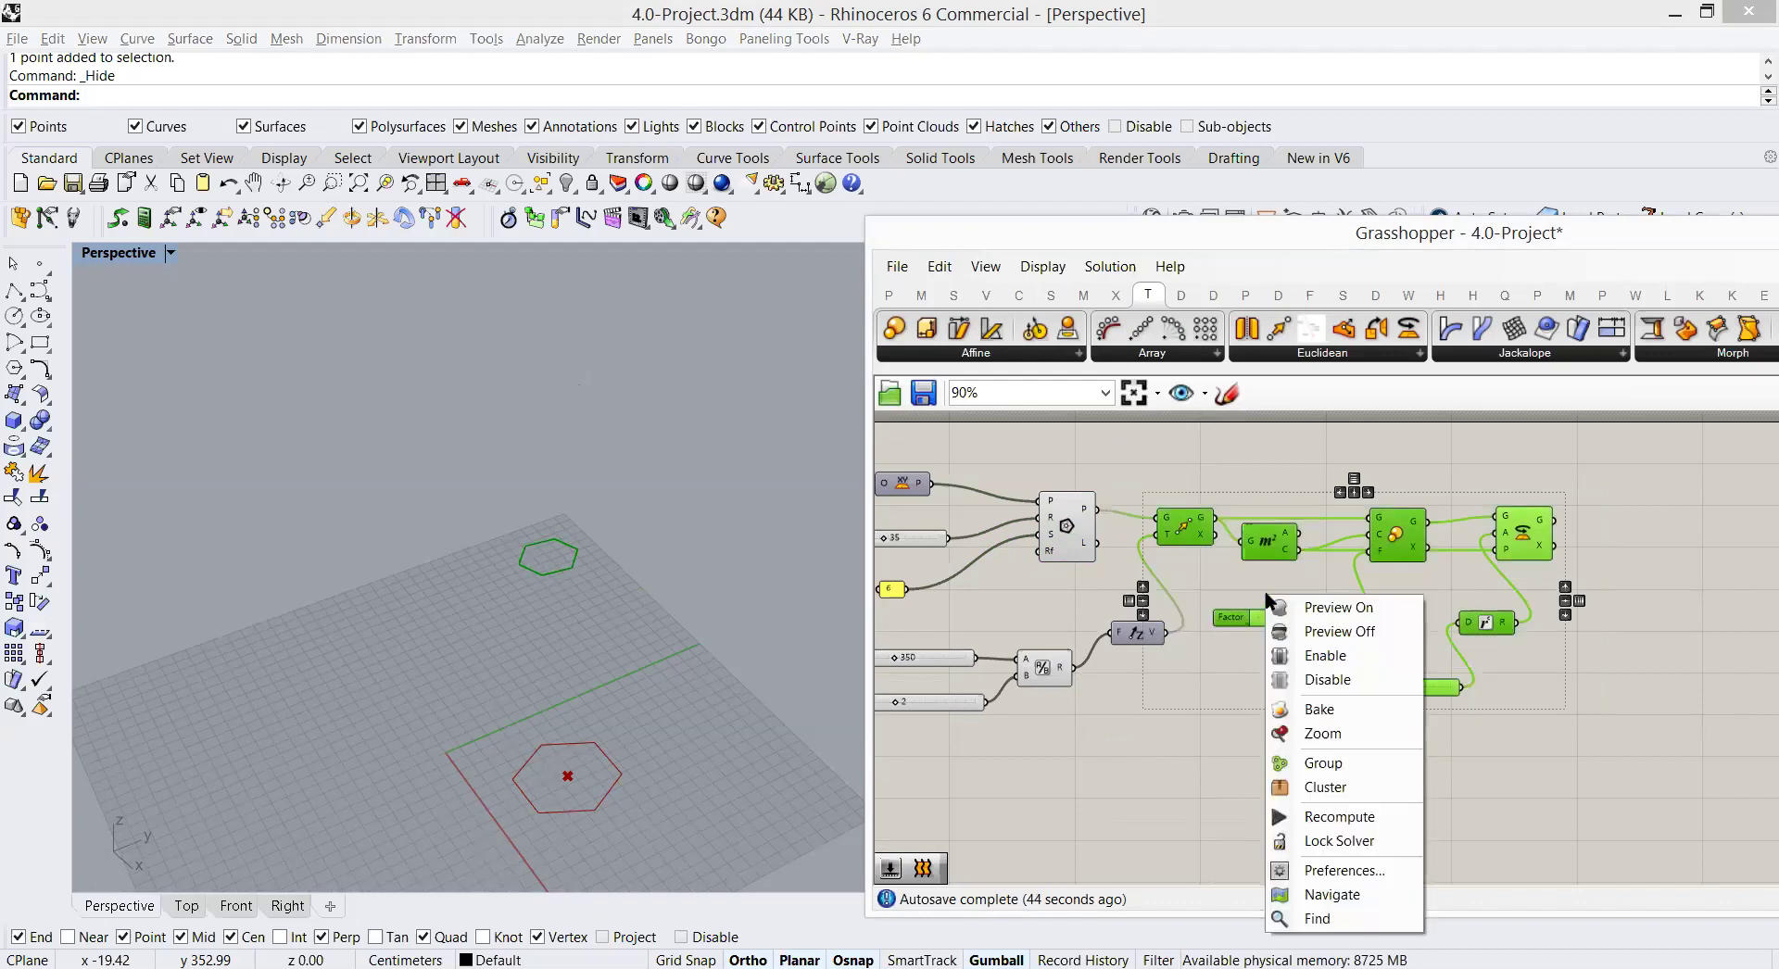
pyautogui.click(1325, 765)
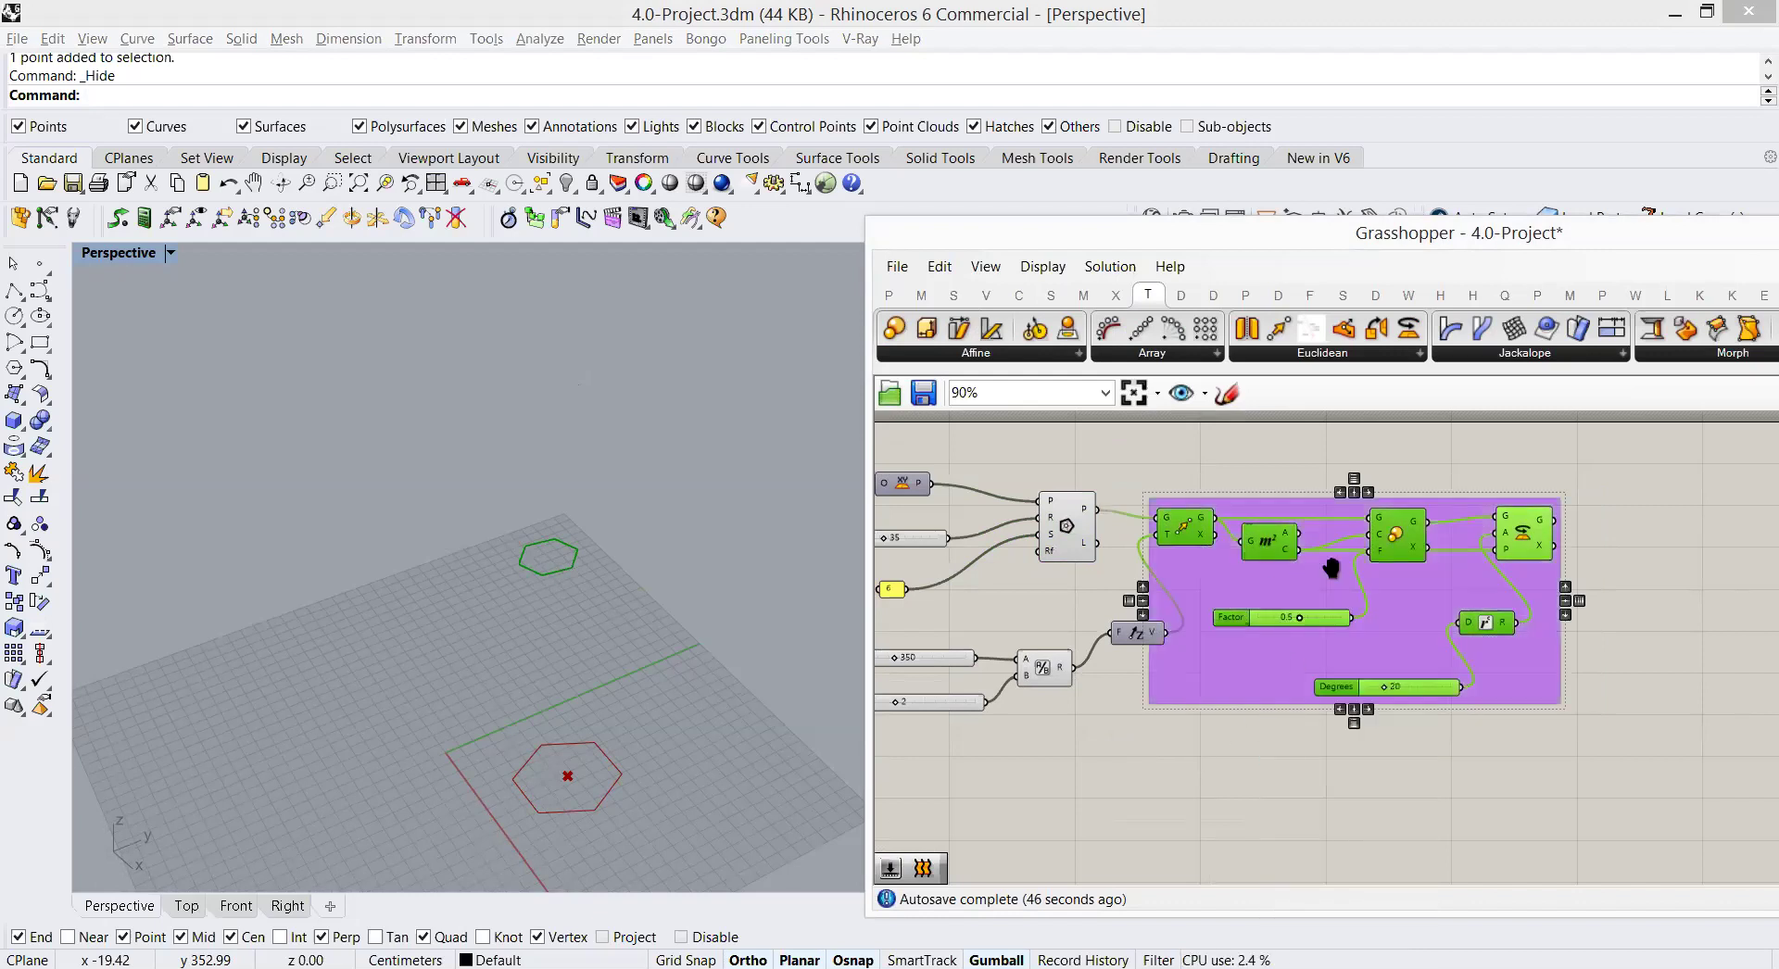
pyautogui.moveTo(1331, 568); pyautogui.dragTo(1343, 551, button='right')
pyautogui.moveTo(1332, 570)
pyautogui.mouseDown()
pyautogui.moveTo(1333, 586)
pyautogui.moveTo(1339, 561)
pyautogui.mouseUp()
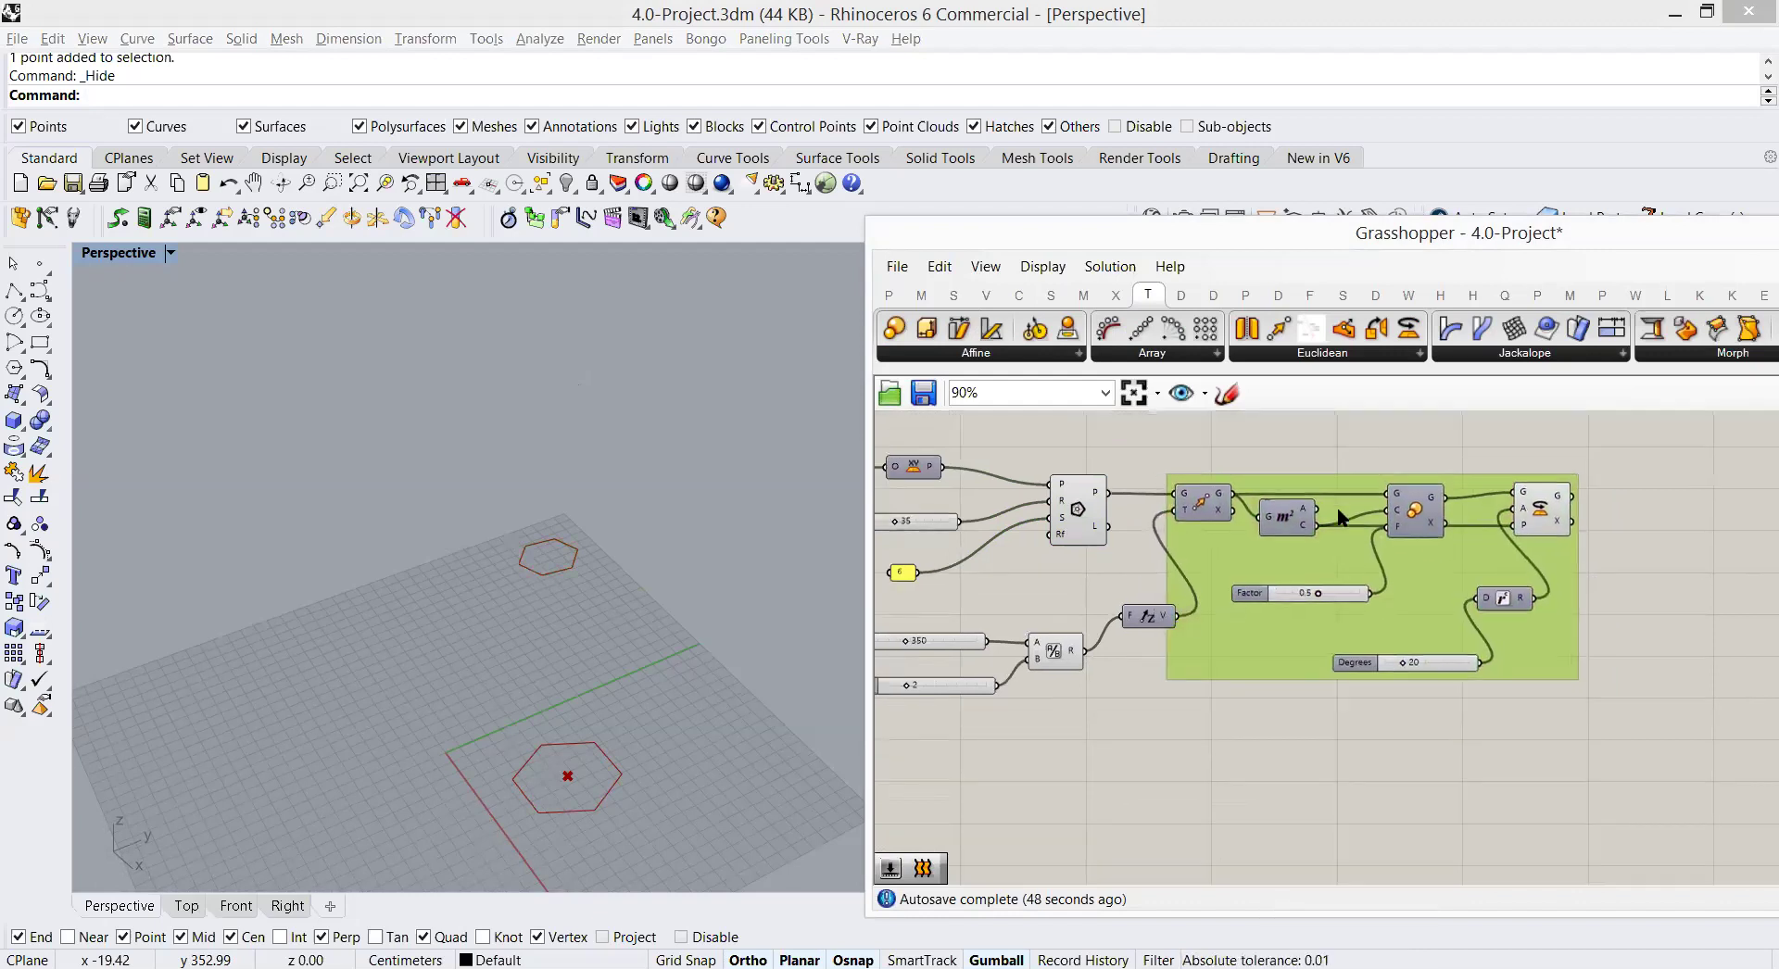
# Step: Name the new group "Mid section"
pyautogui.rightClick(1341, 483)
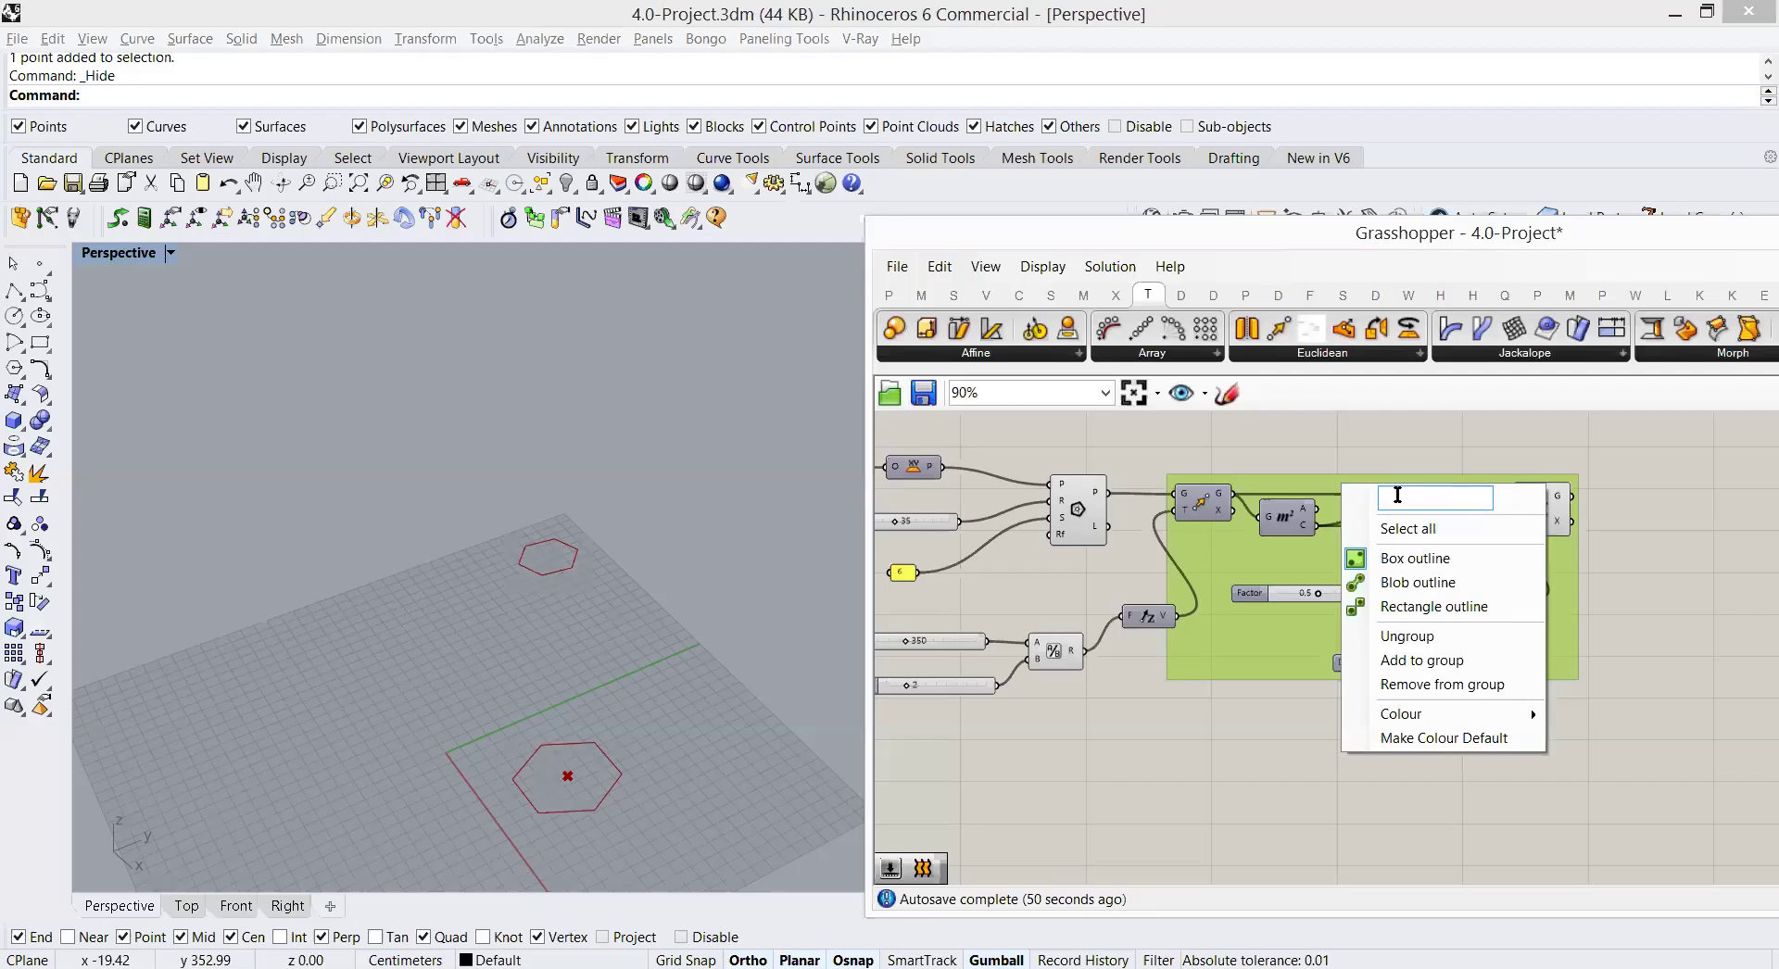
pyautogui.write('Mid')
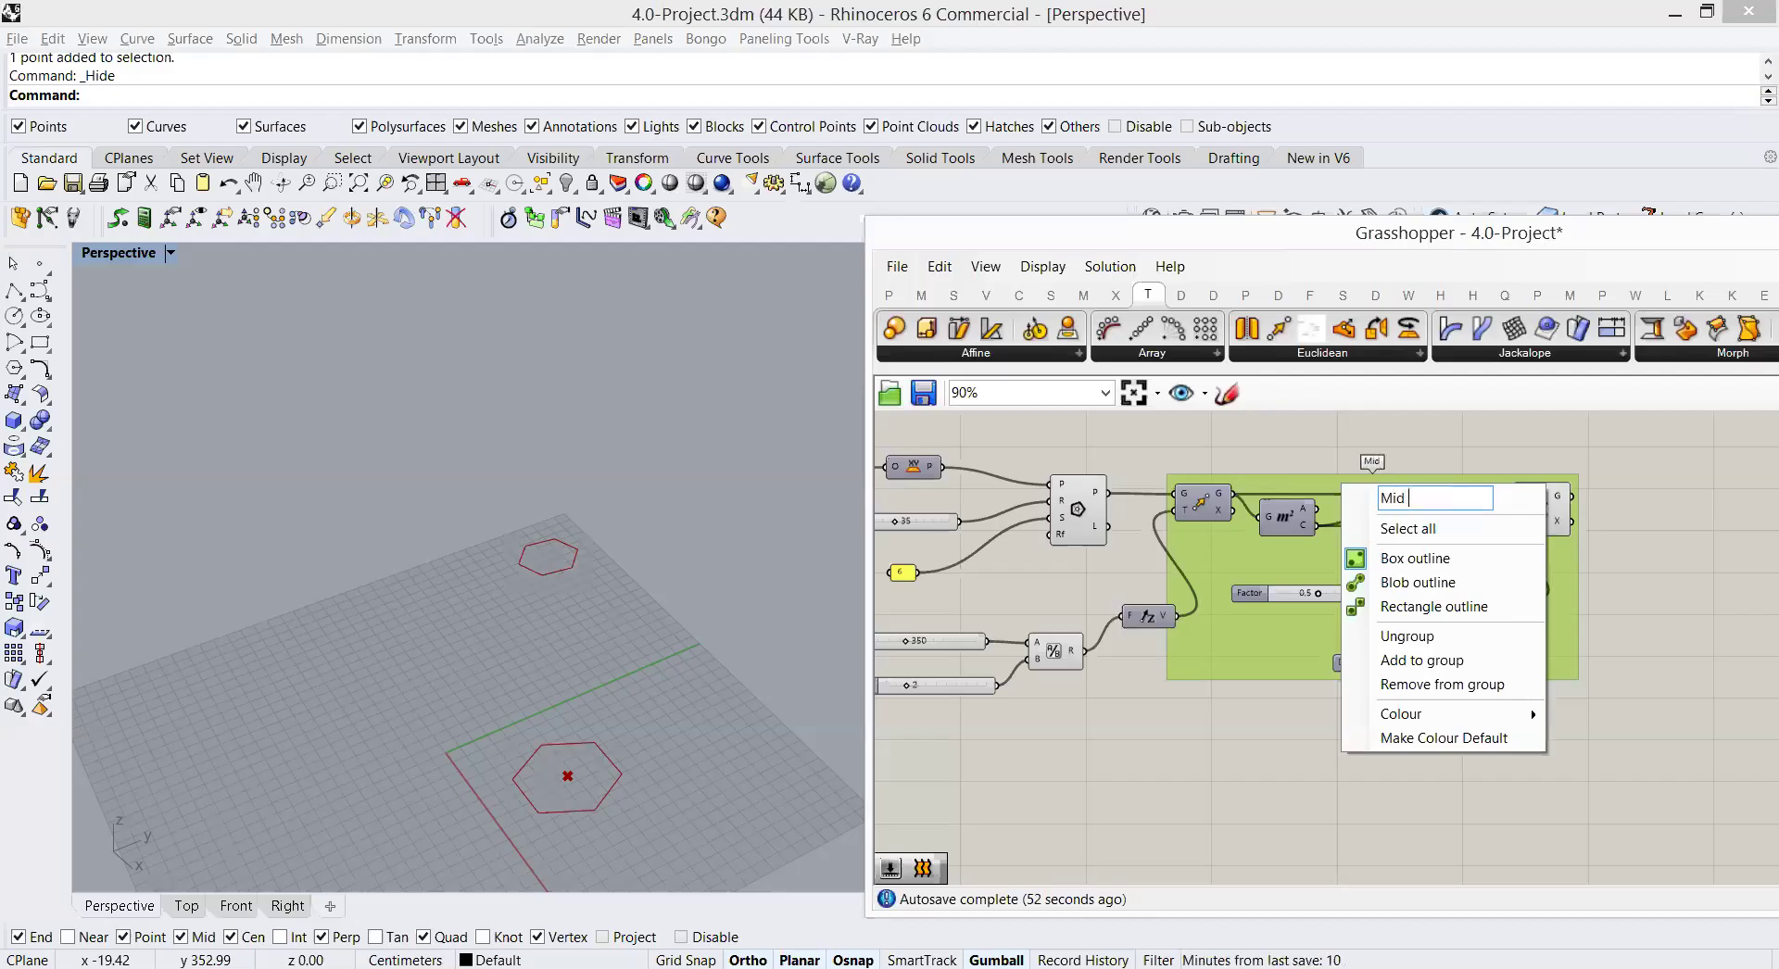
pyautogui.write(' section')
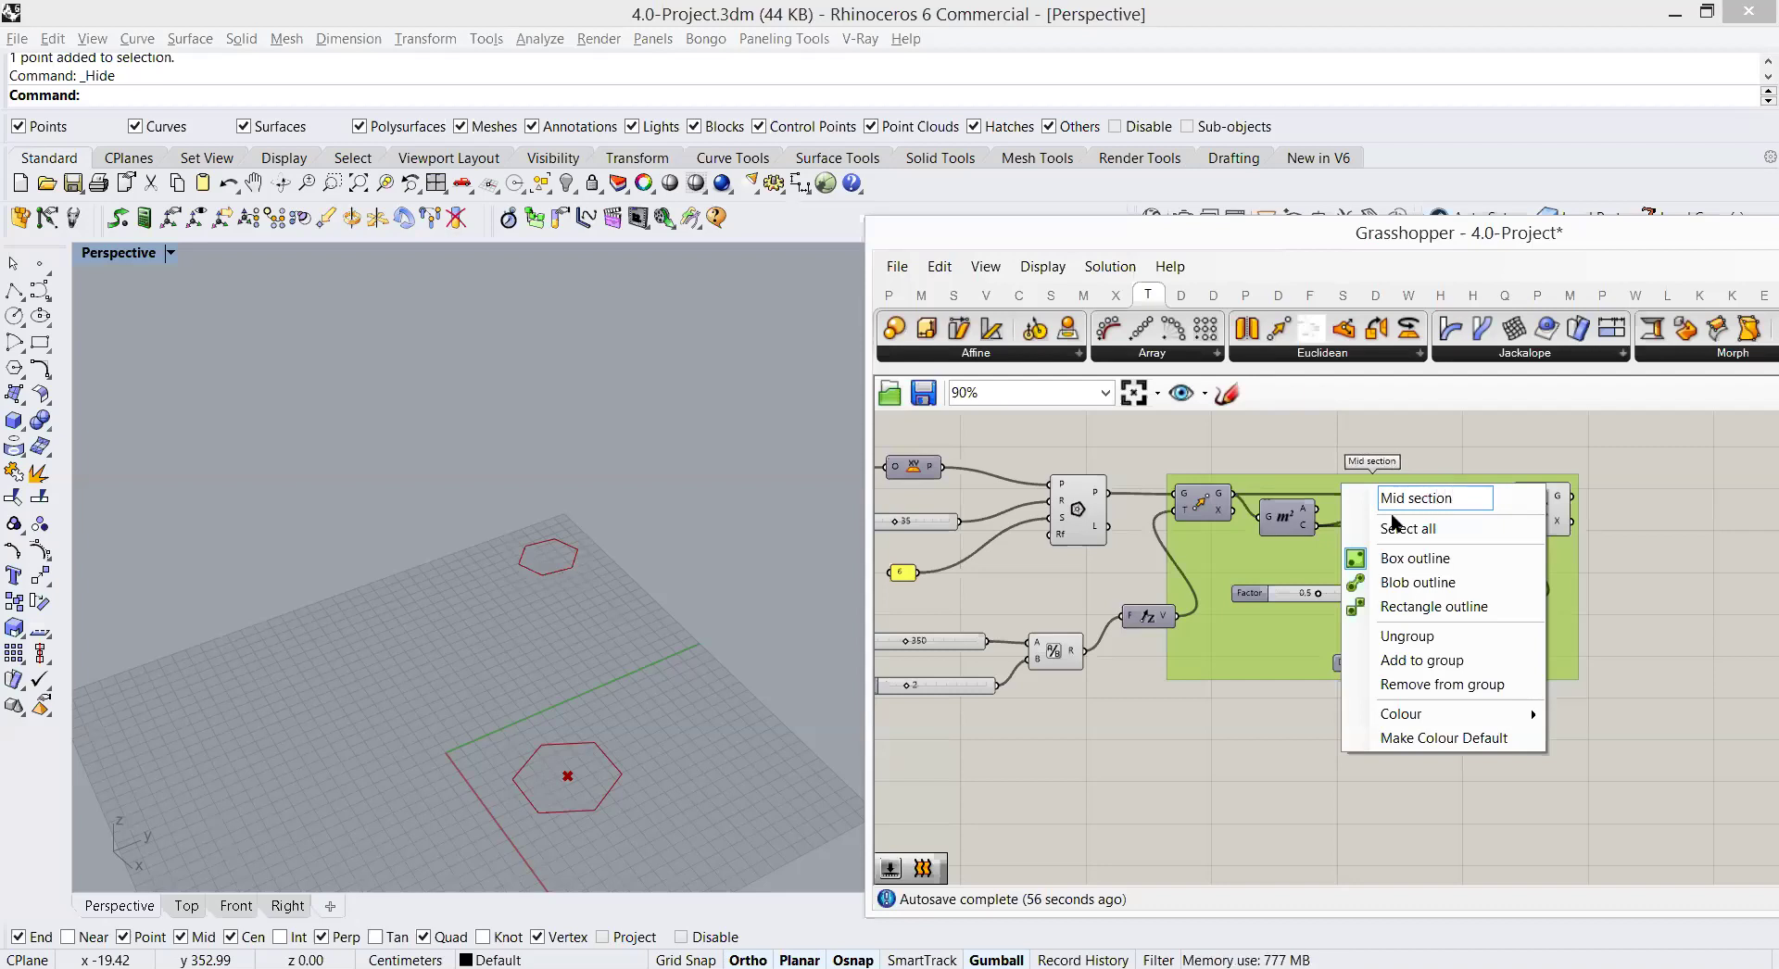
pyautogui.press('Return')
# Step: Move the Mid section group farther away from the Polygon component and reposition the Unit Z component beside the Division component
pyautogui.moveTo(1213, 495)
pyautogui.mouseDown()
pyautogui.moveTo(1227, 481)
pyautogui.moveTo(1214, 519)
pyautogui.mouseUp()
pyautogui.moveTo(1464, 557); pyautogui.dragTo(1497, 538)
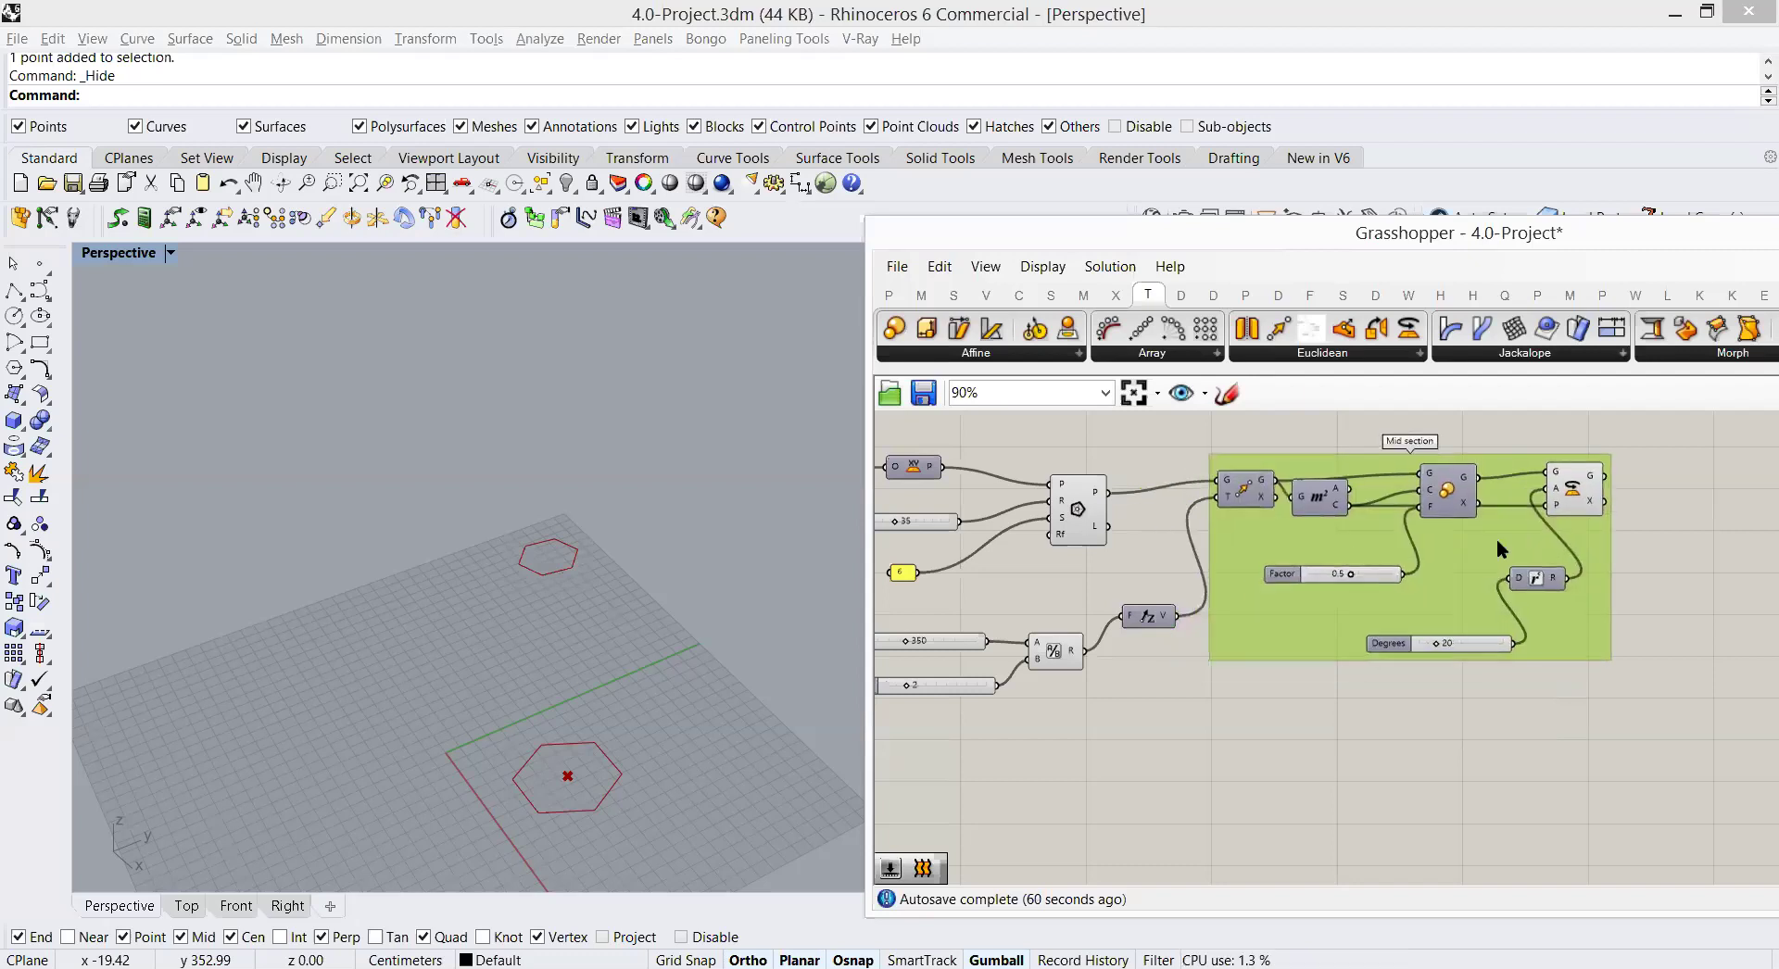
pyautogui.click(1271, 664)
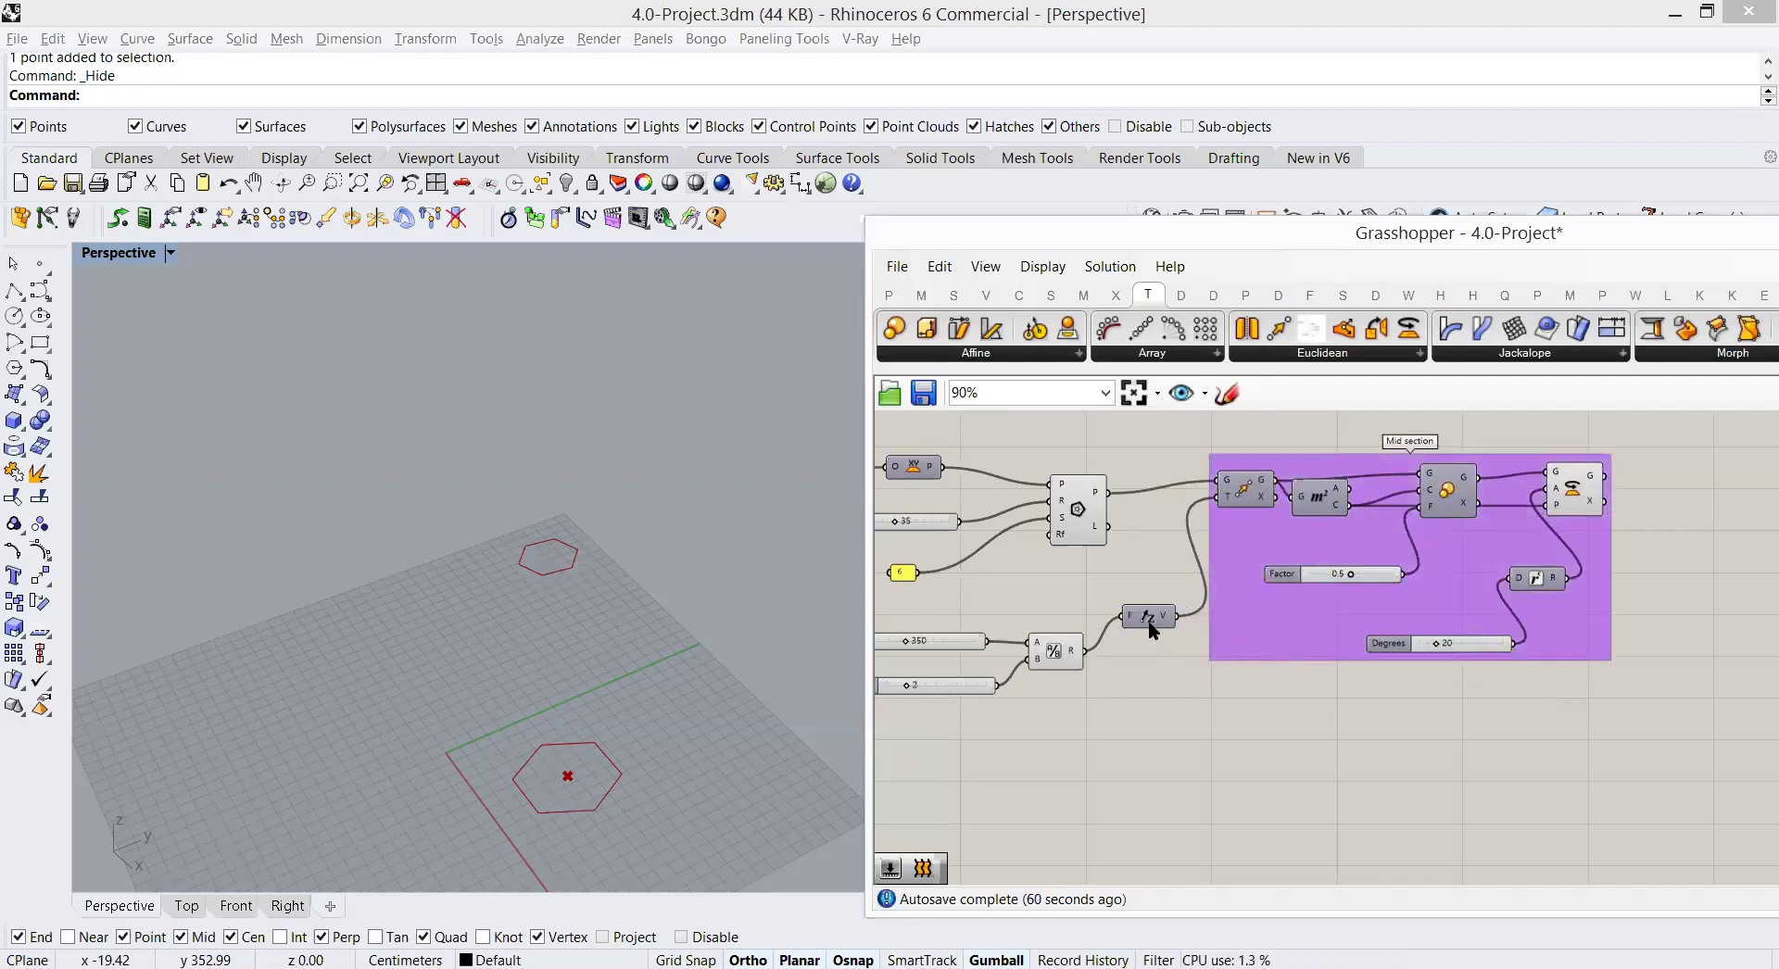
pyautogui.moveTo(1024, 654); pyautogui.dragTo(1064, 671)
pyautogui.moveTo(1151, 609); pyautogui.dragTo(1140, 624)
pyautogui.moveTo(1089, 536); pyautogui.dragTo(1084, 501, button='right')
pyautogui.moveTo(1165, 603); pyautogui.dragTo(1174, 651, button='right')
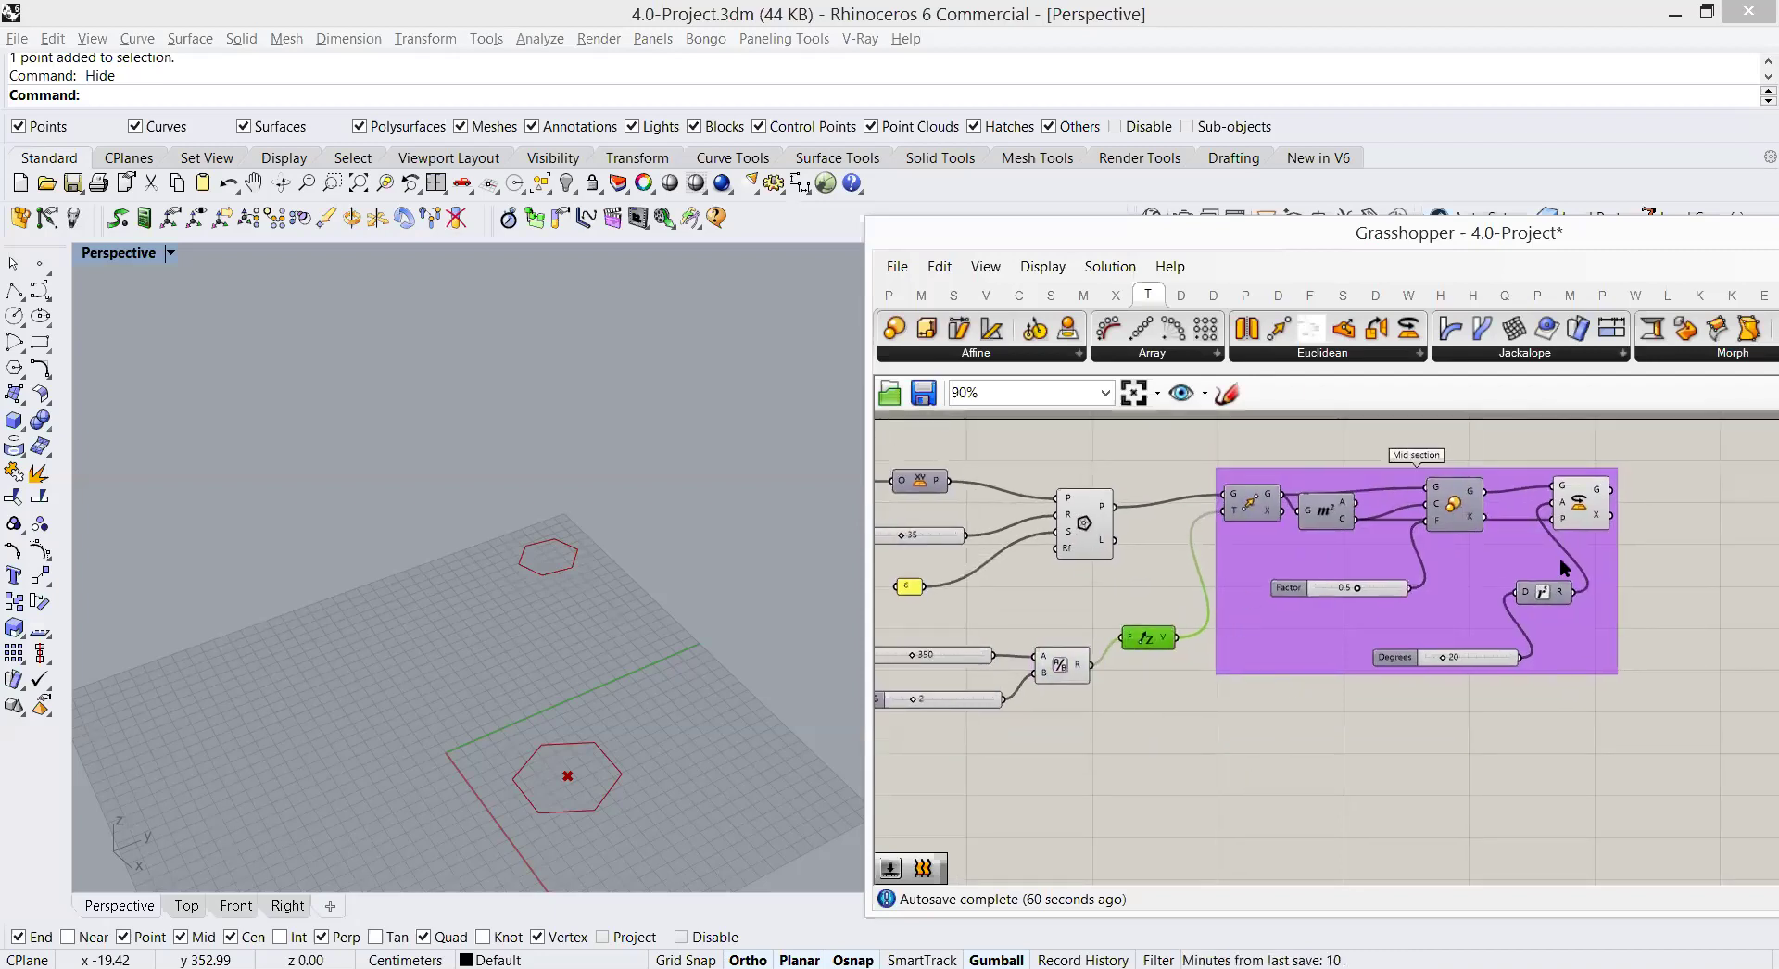
# Step: Add a second Move component below the Mid section group and connect the polygon output to its geometry input
pyautogui.click(1632, 483)
pyautogui.click(1221, 500)
pyautogui.click(1288, 503)
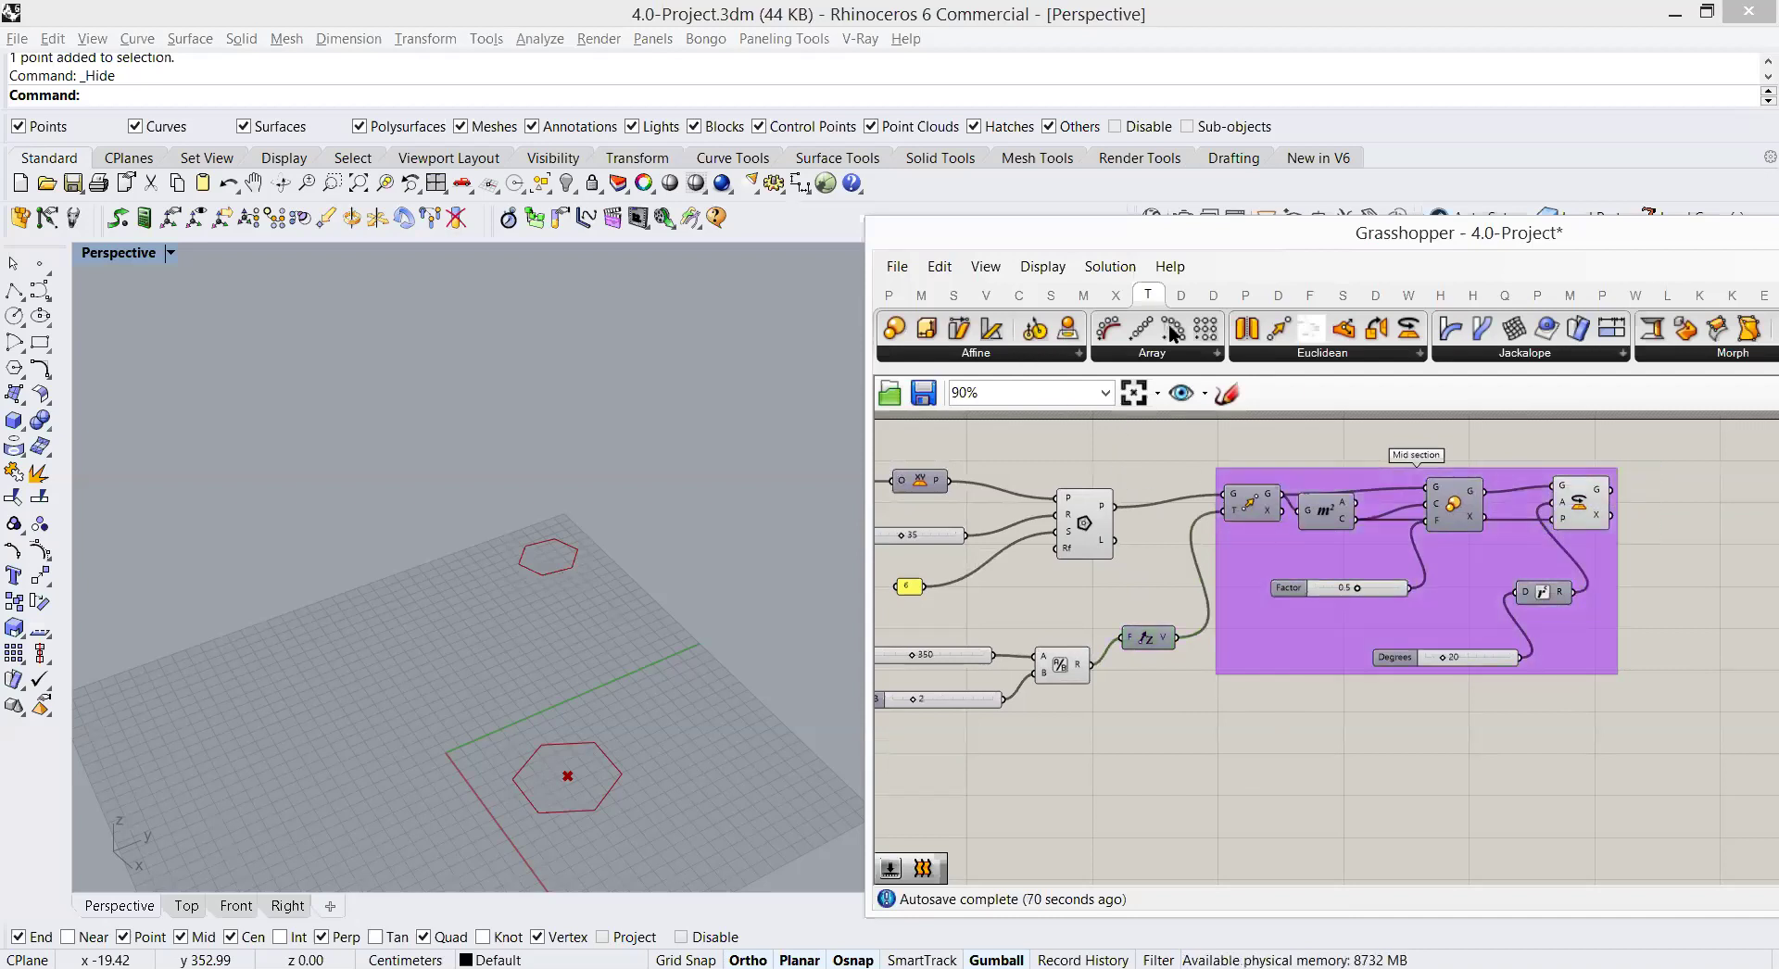
pyautogui.click(1275, 356)
pyautogui.moveTo(1285, 428); pyautogui.dragTo(1237, 763)
pyautogui.moveTo(1118, 507); pyautogui.dragTo(1214, 751)
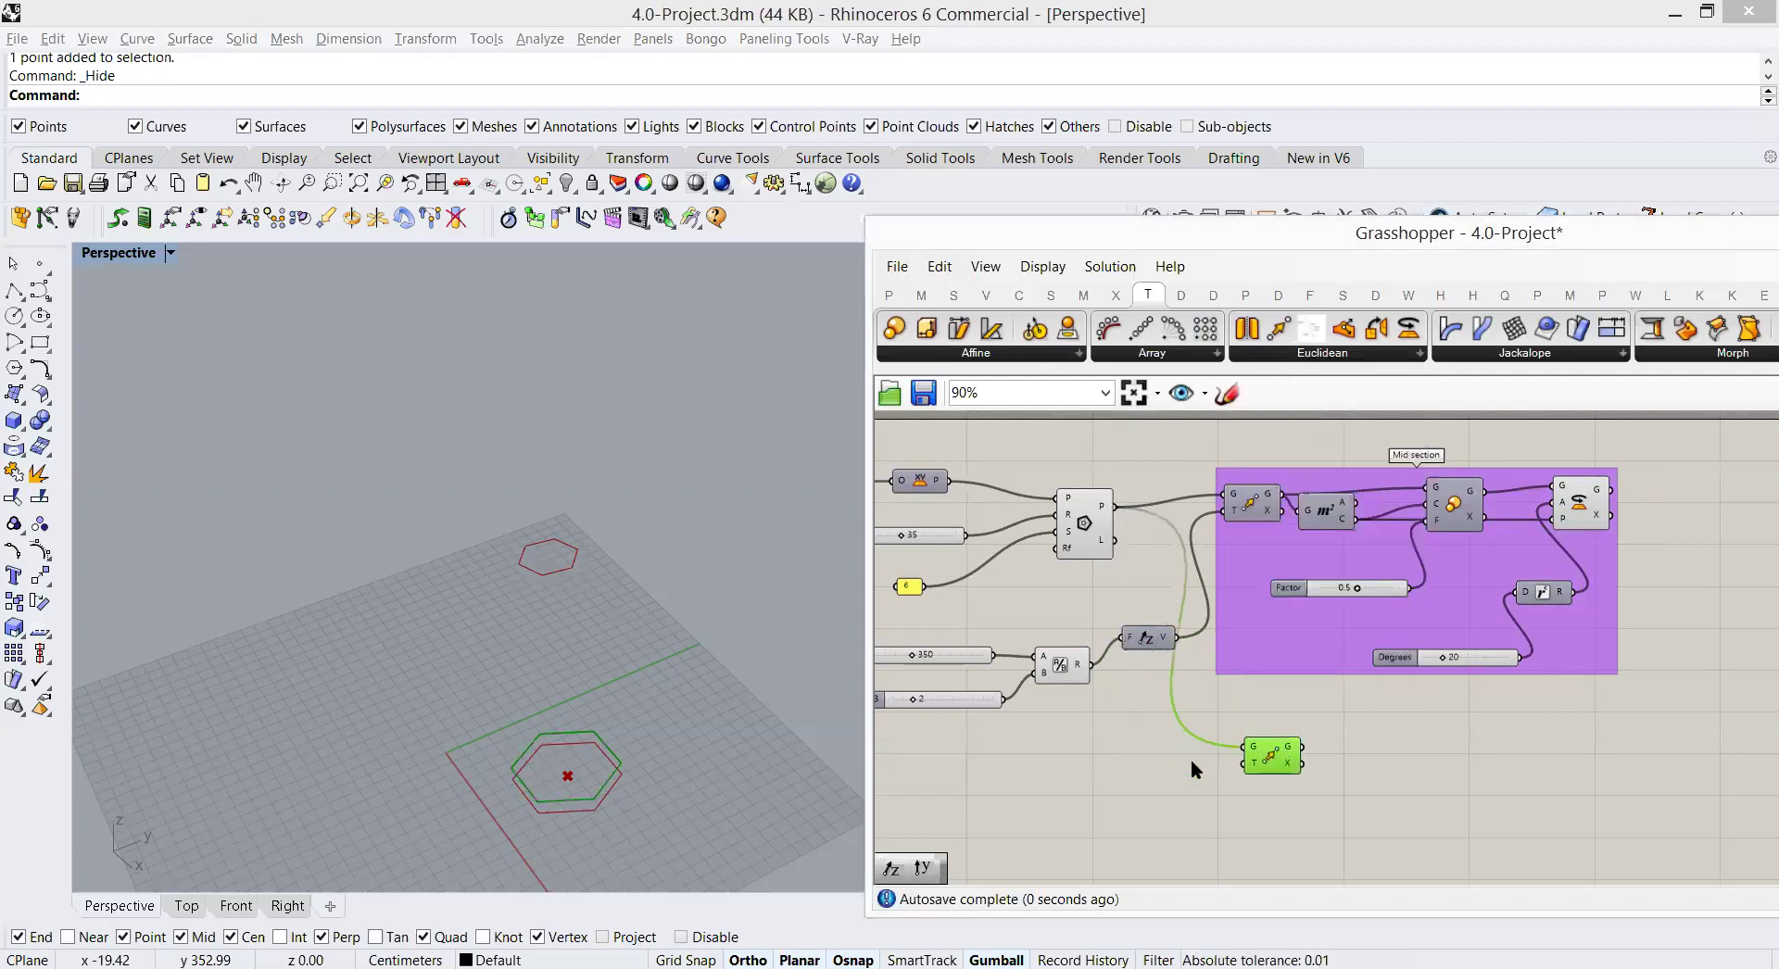
# Step: Add a Unit Z component for the new Move's translation input and drive it with the 350 slider
pyautogui.doubleClick(1176, 764)
pyautogui.write('z')
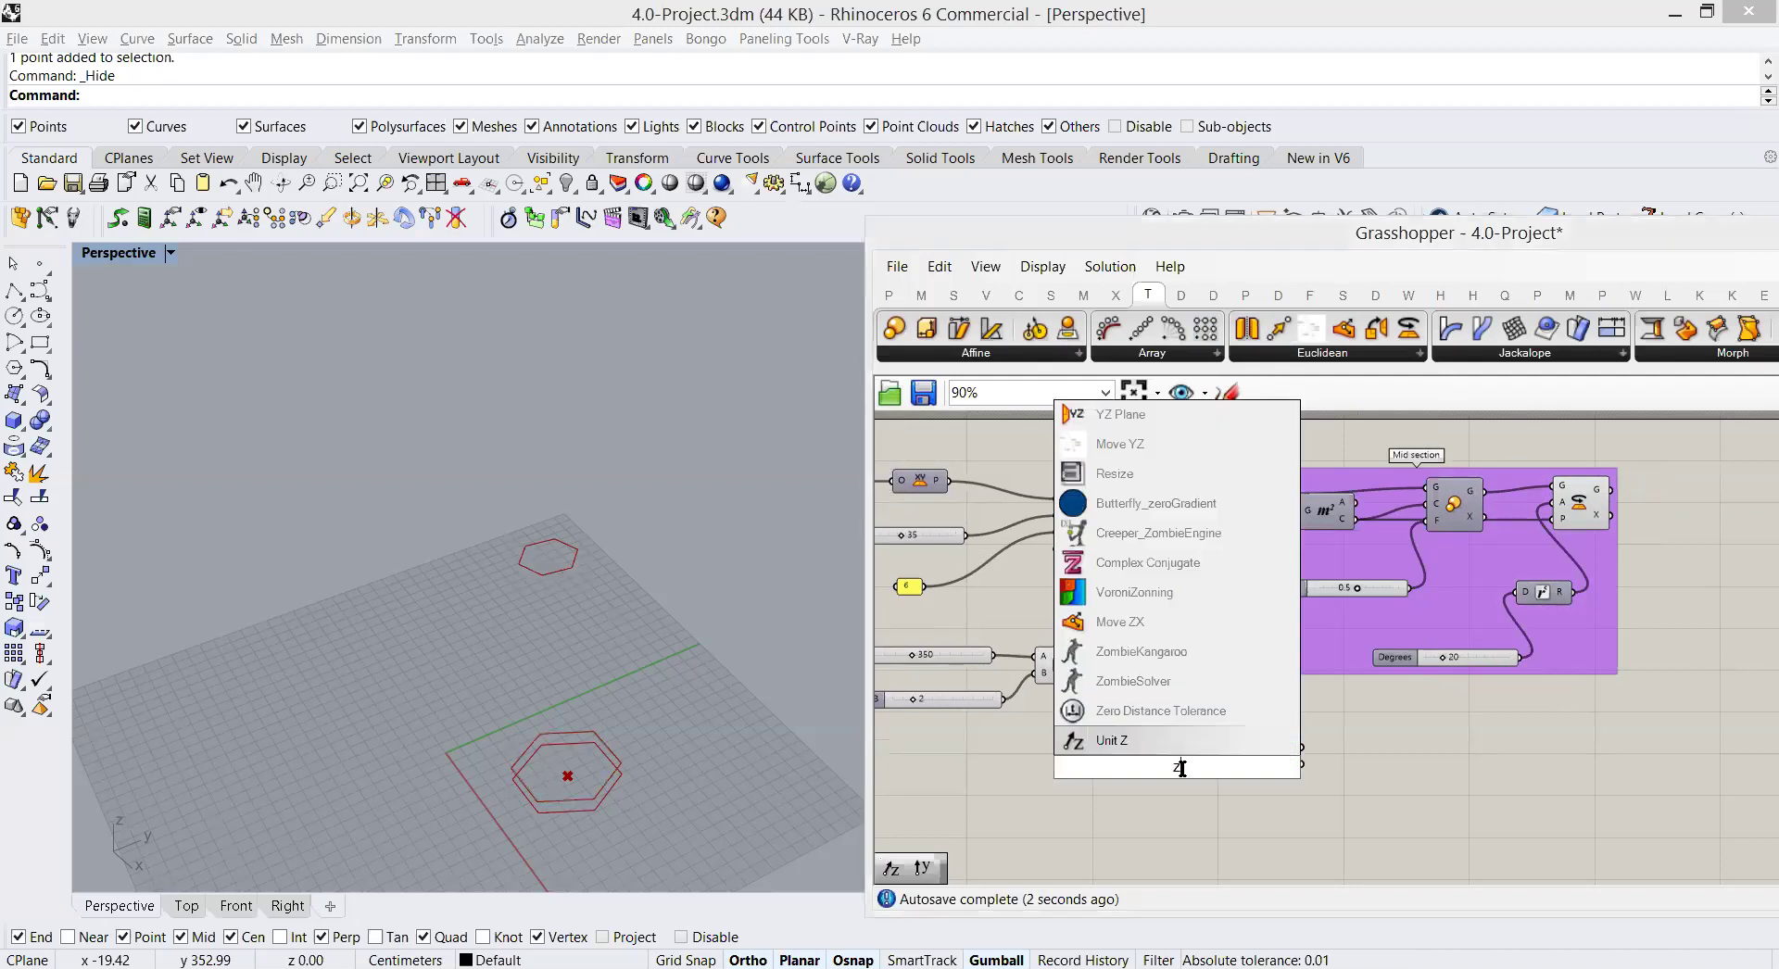
pyautogui.press('Return')
pyautogui.moveTo(1205, 768); pyautogui.dragTo(1244, 762)
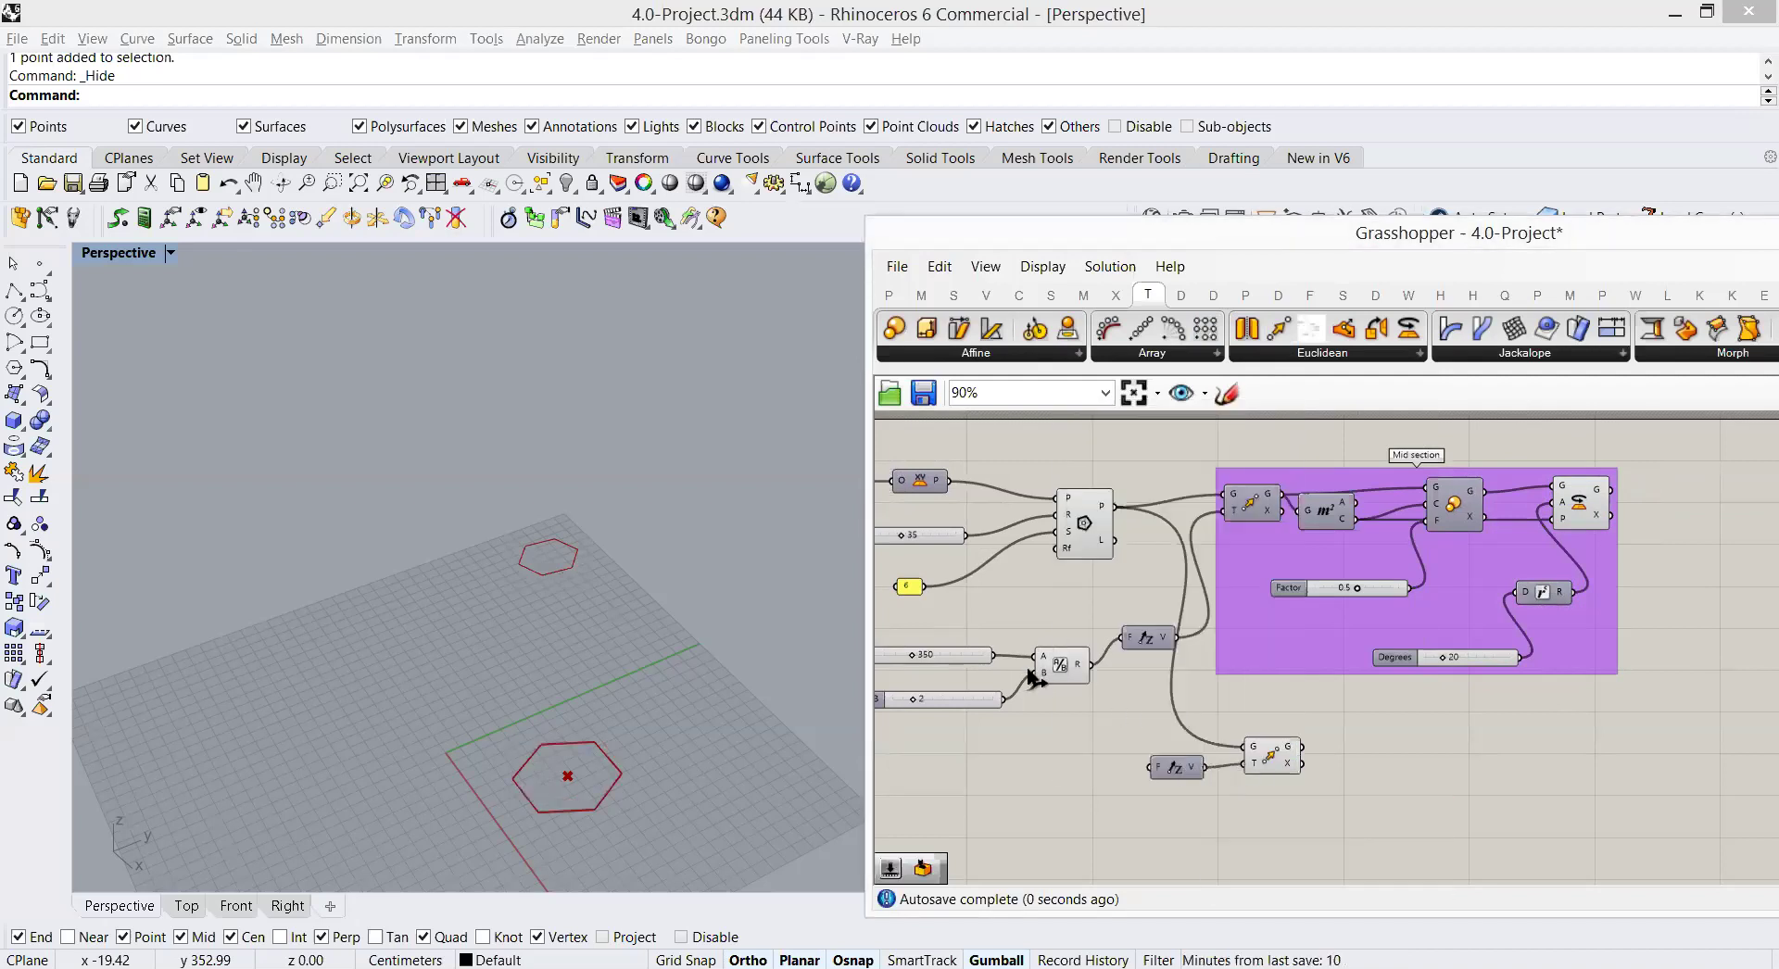
pyautogui.moveTo(995, 656); pyautogui.dragTo(1169, 772)
pyautogui.click(1170, 772)
pyautogui.moveTo(508, 526)
pyautogui.keyDown('shift'); pyautogui.mouseDown(button='right')
pyautogui.moveTo(559, 567)
pyautogui.moveTo(531, 523)
pyautogui.mouseUp(button='right'); pyautogui.keyUp('shift')
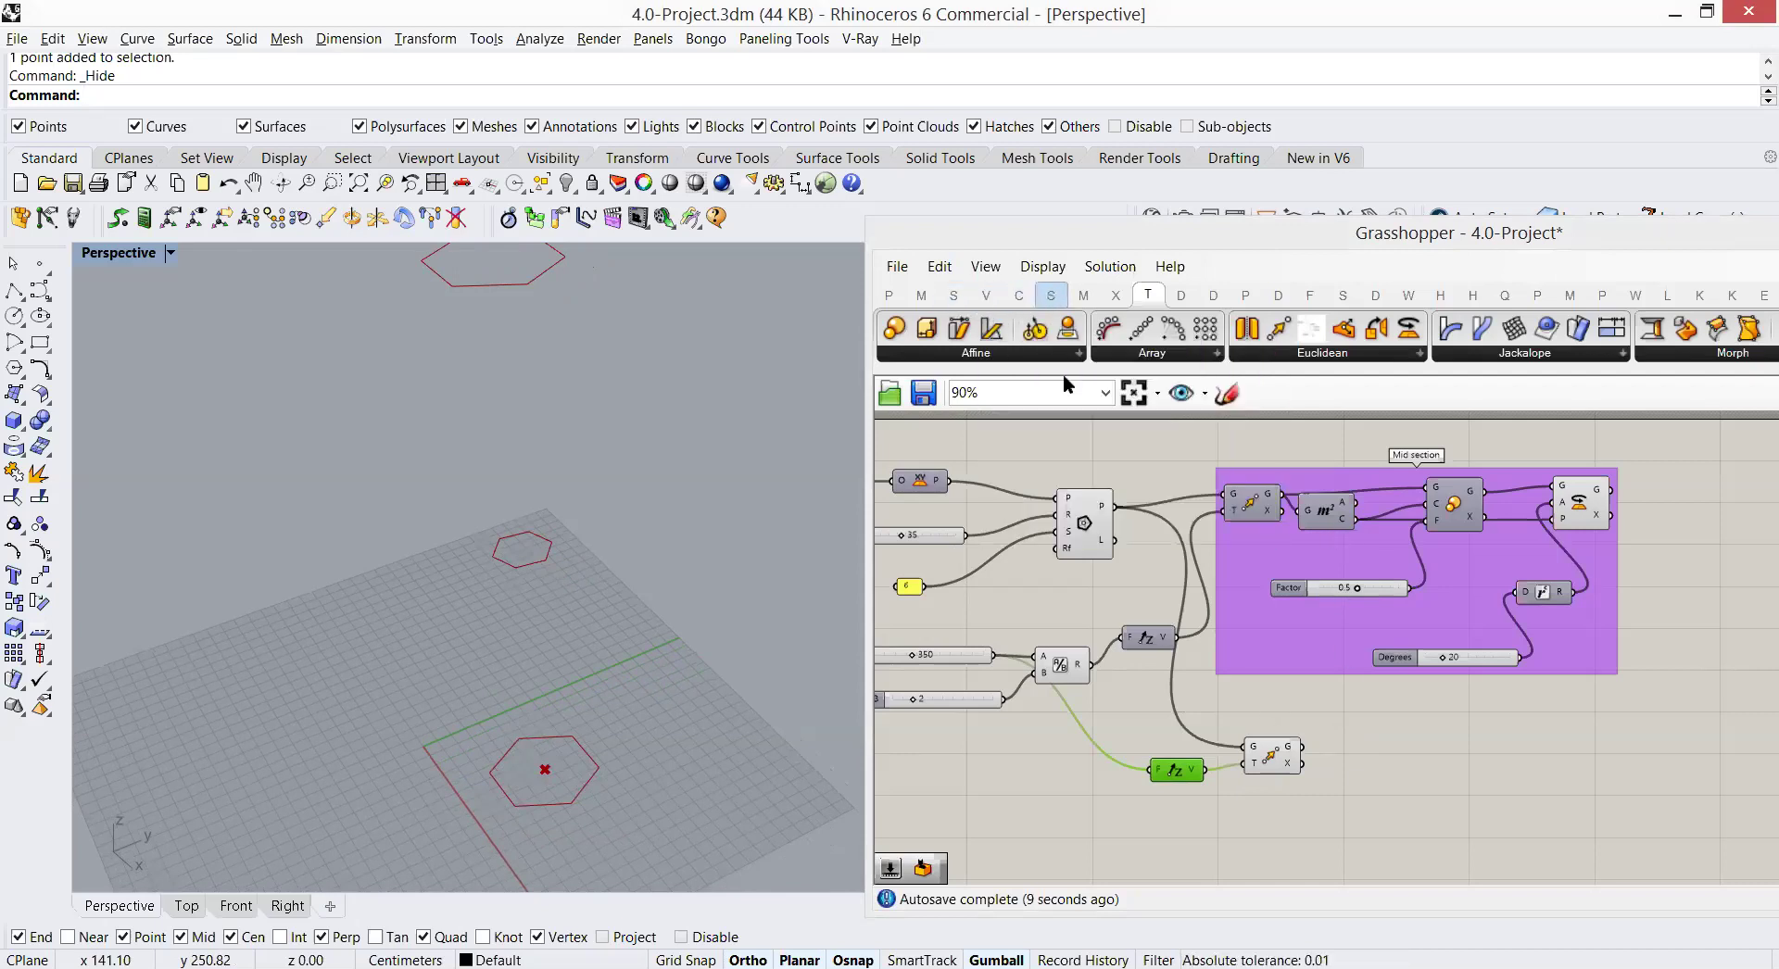
# Step: Add a Scale component for the newly moved polygon, with an Area component supplying the centroid as its scaling centre
pyautogui.doubleClick(1393, 820)
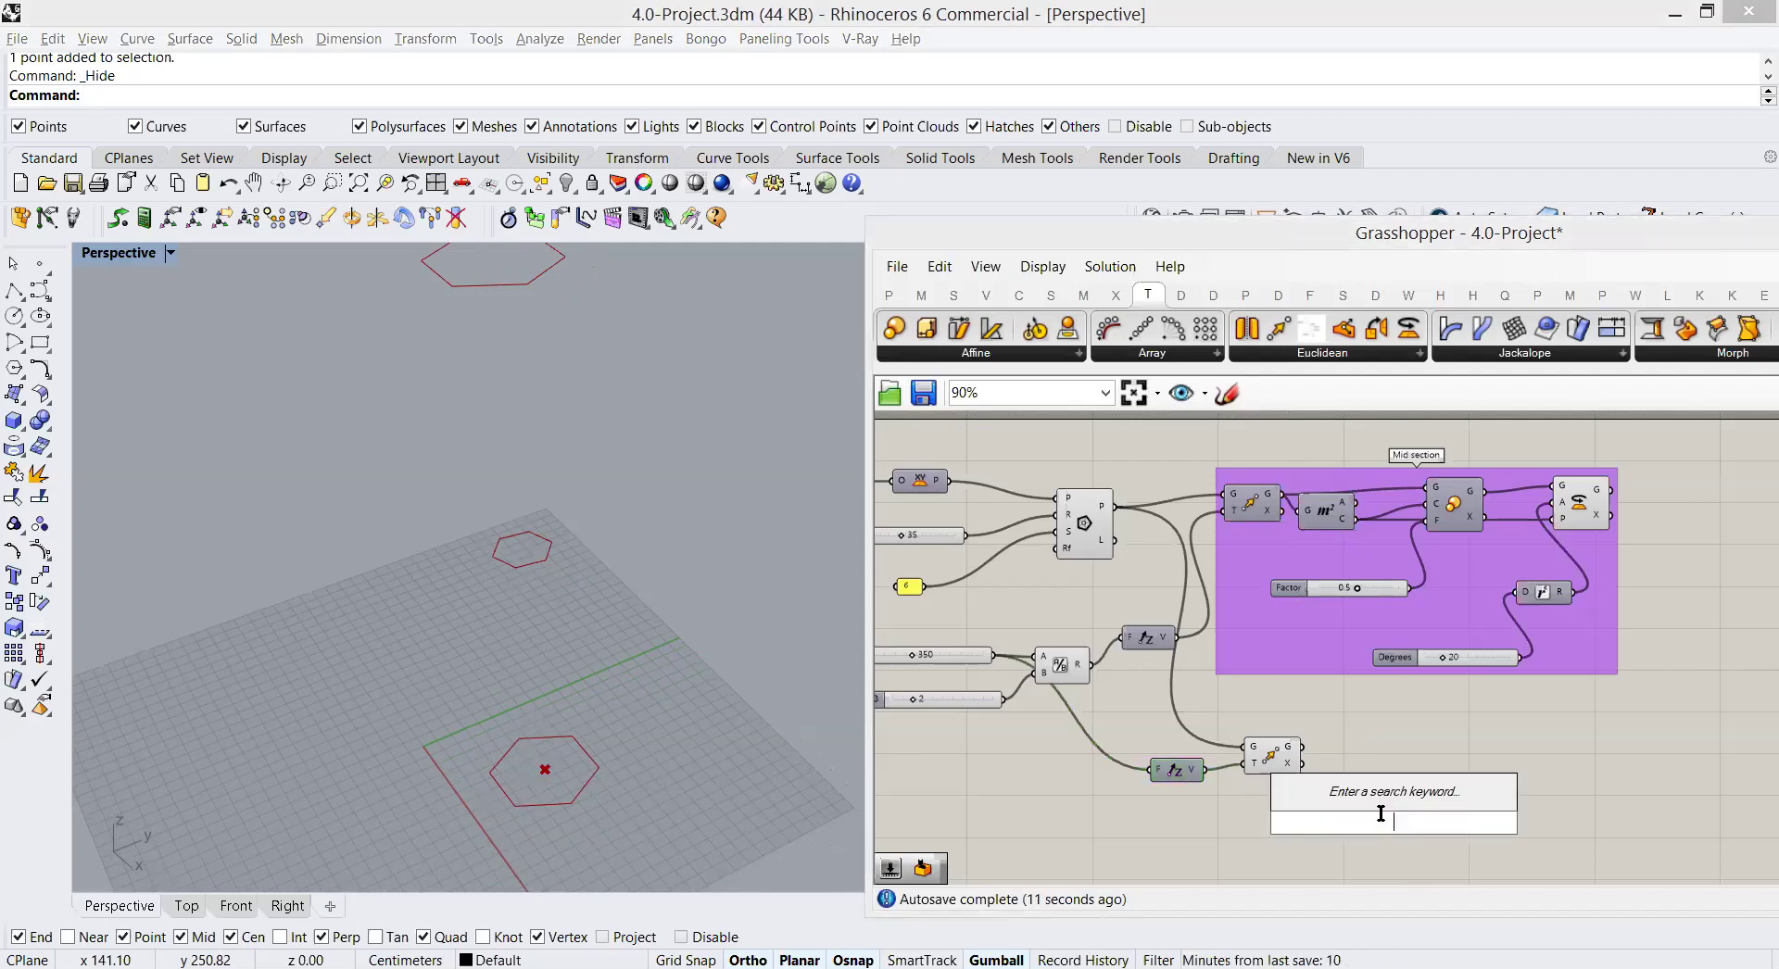
pyautogui.moveTo(895, 331); pyautogui.dragTo(1430, 763)
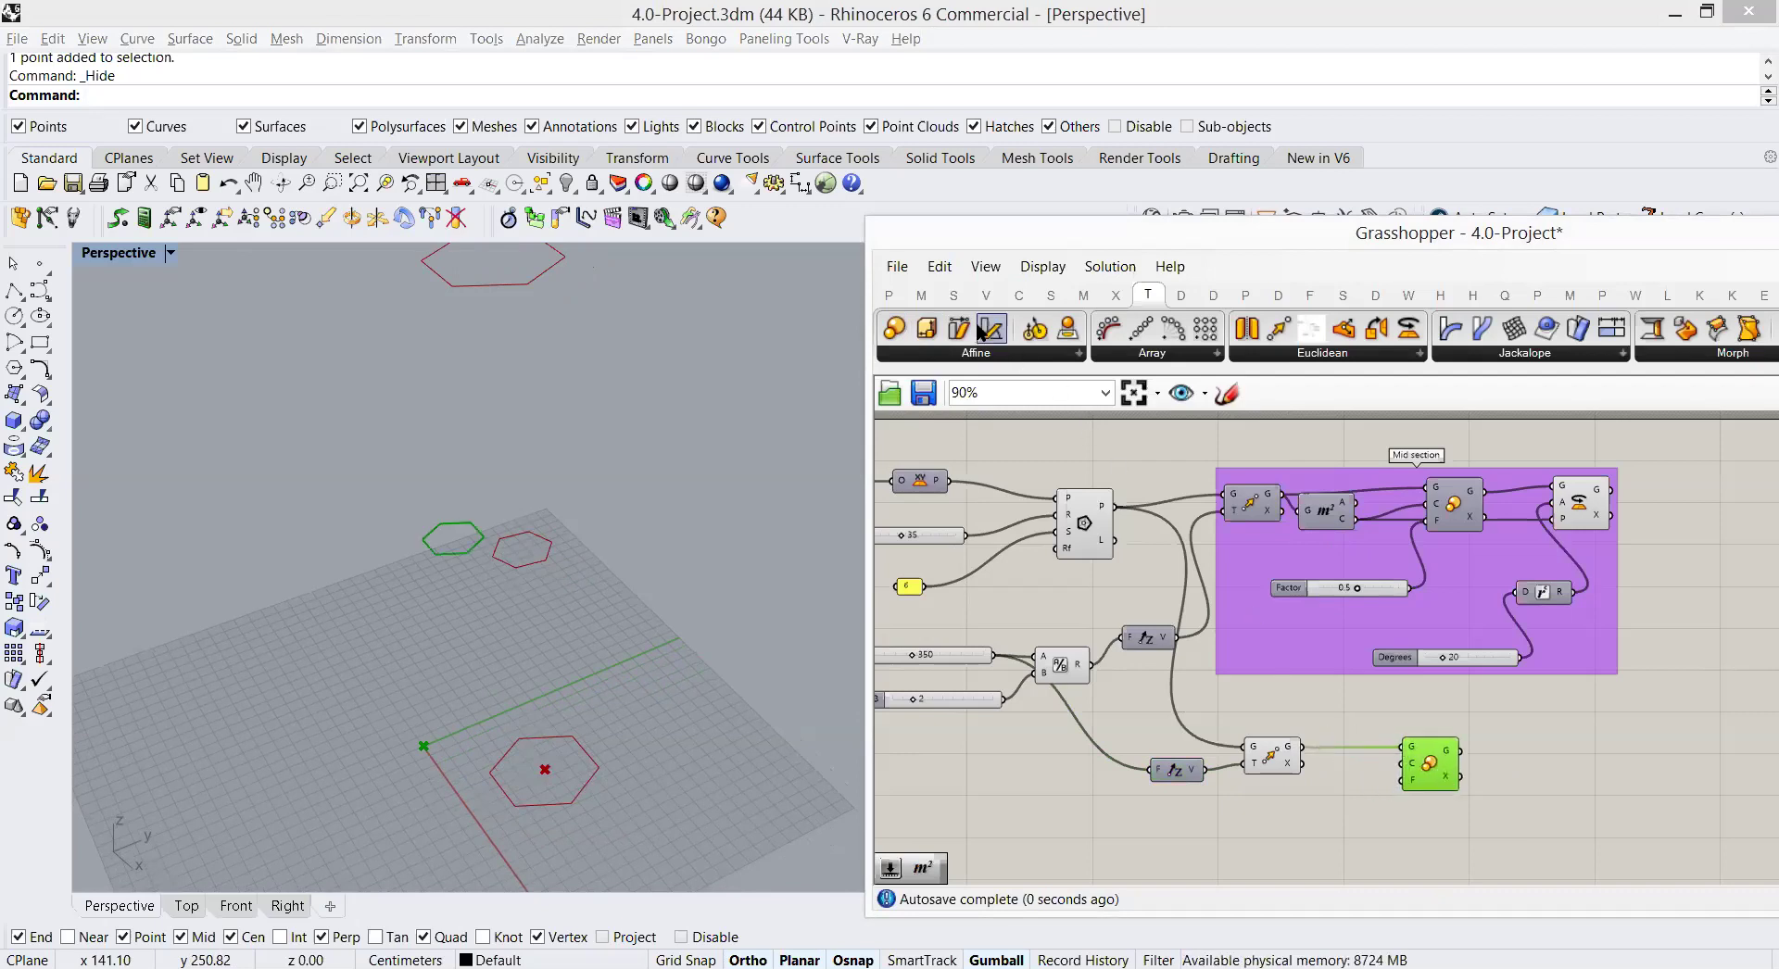
pyautogui.click(1050, 294)
pyautogui.moveTo(1047, 329); pyautogui.dragTo(1317, 782)
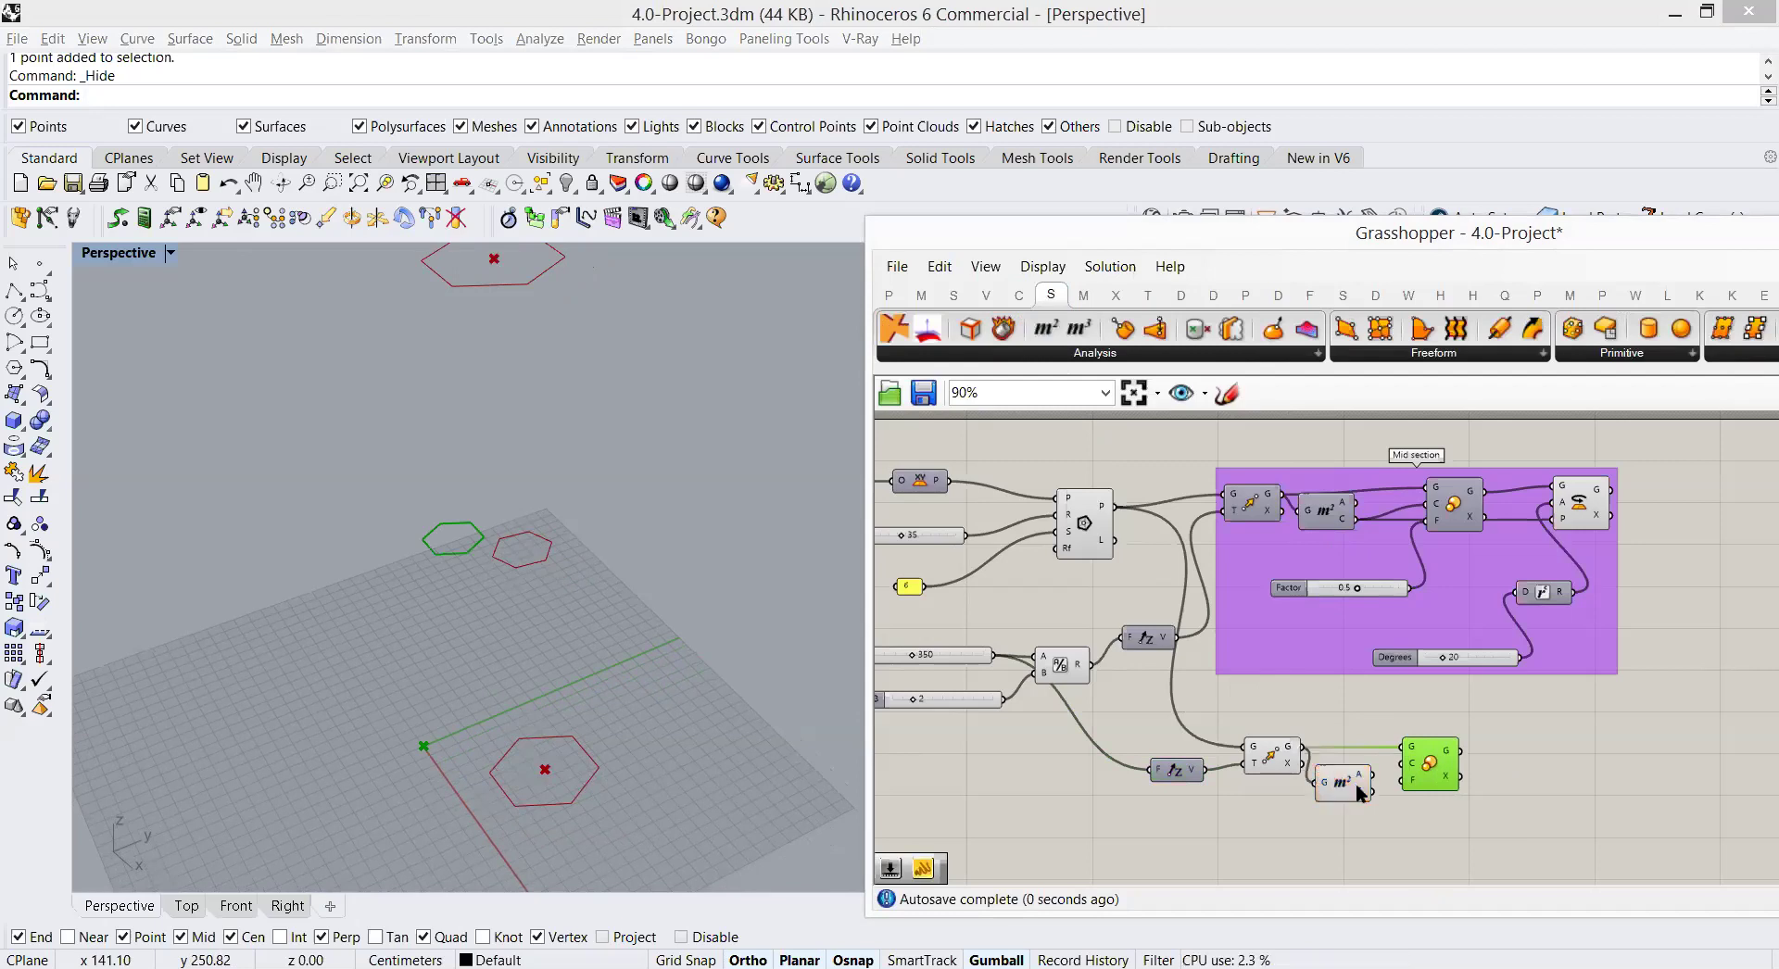
pyautogui.moveTo(1429, 774); pyautogui.dragTo(1357, 786)
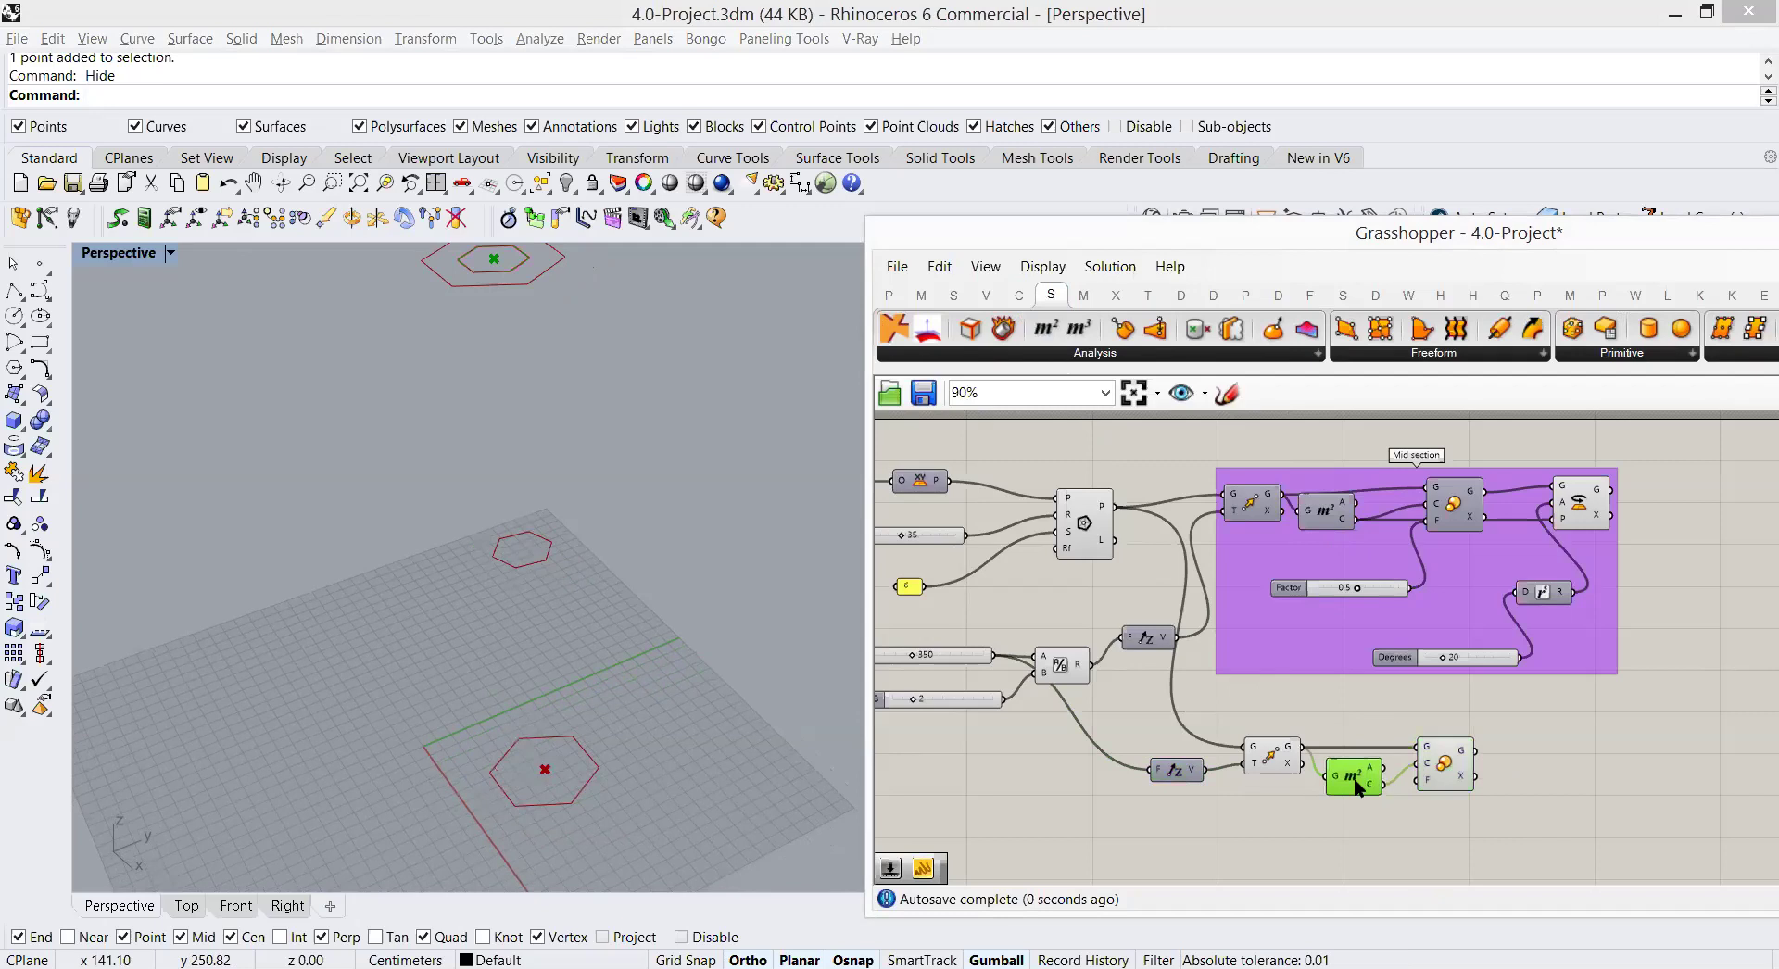
# Step: Add a number slider set to 1.1 beneath the new Move and Area components
pyautogui.click(1277, 821)
pyautogui.doubleClick(1277, 821)
pyautogui.write('1.1')
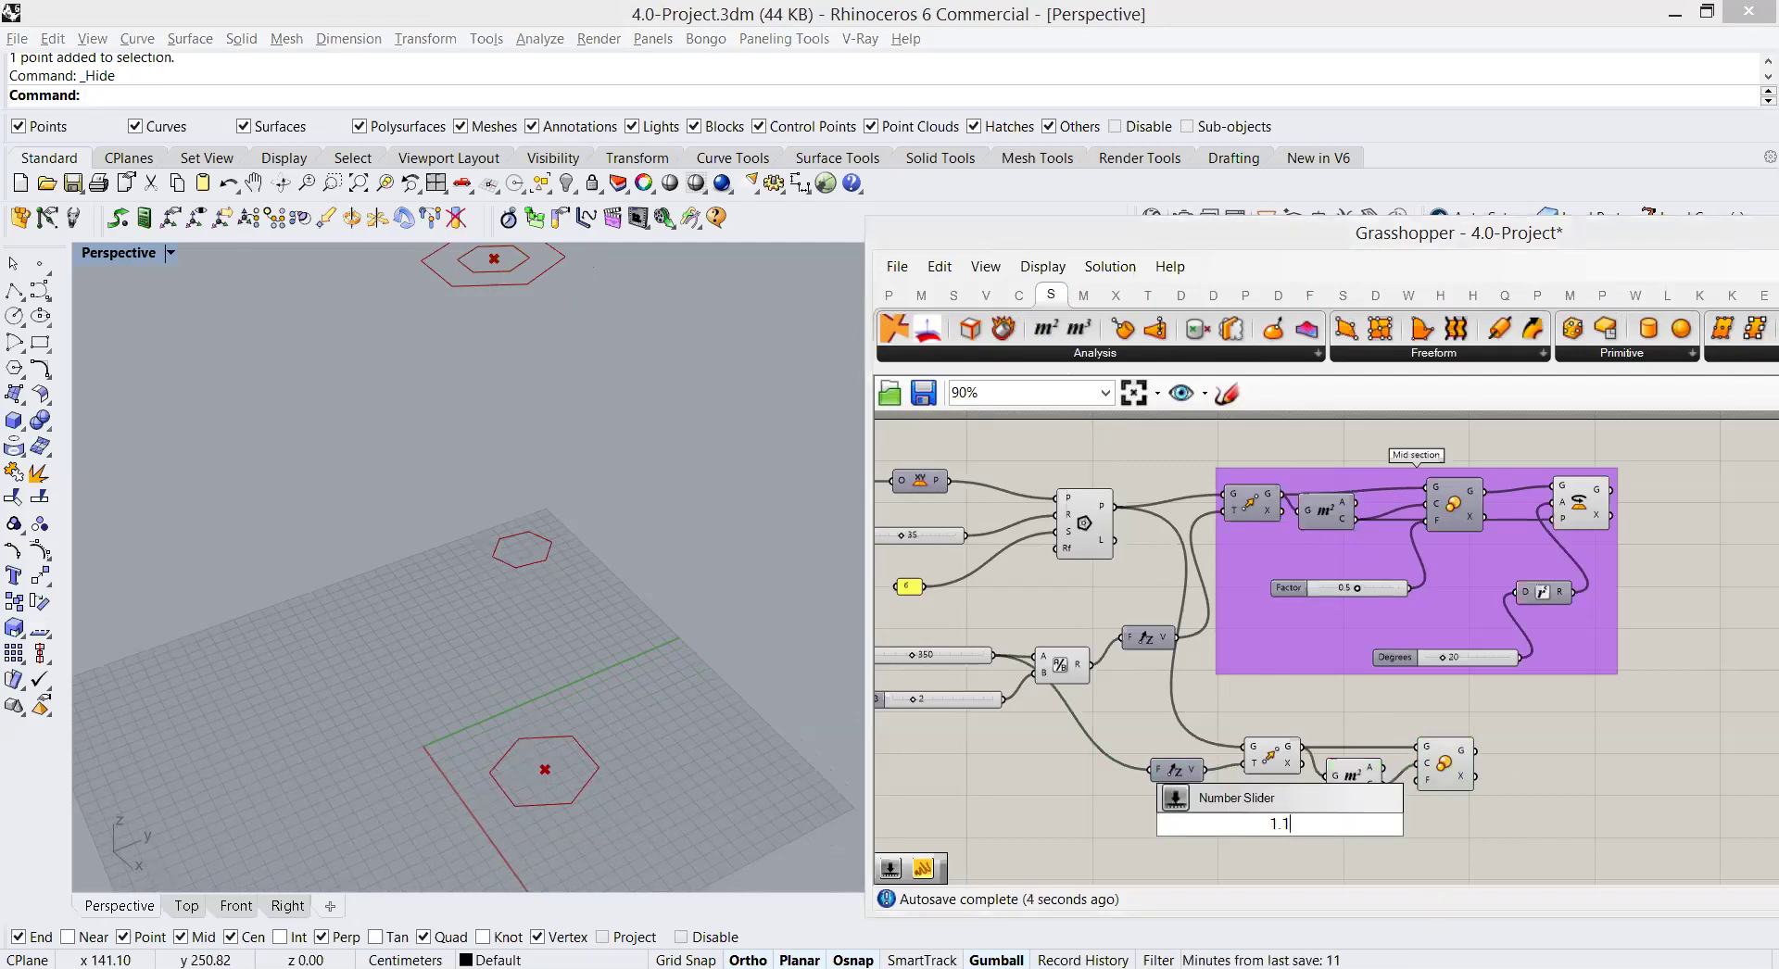
pyautogui.press('Return')
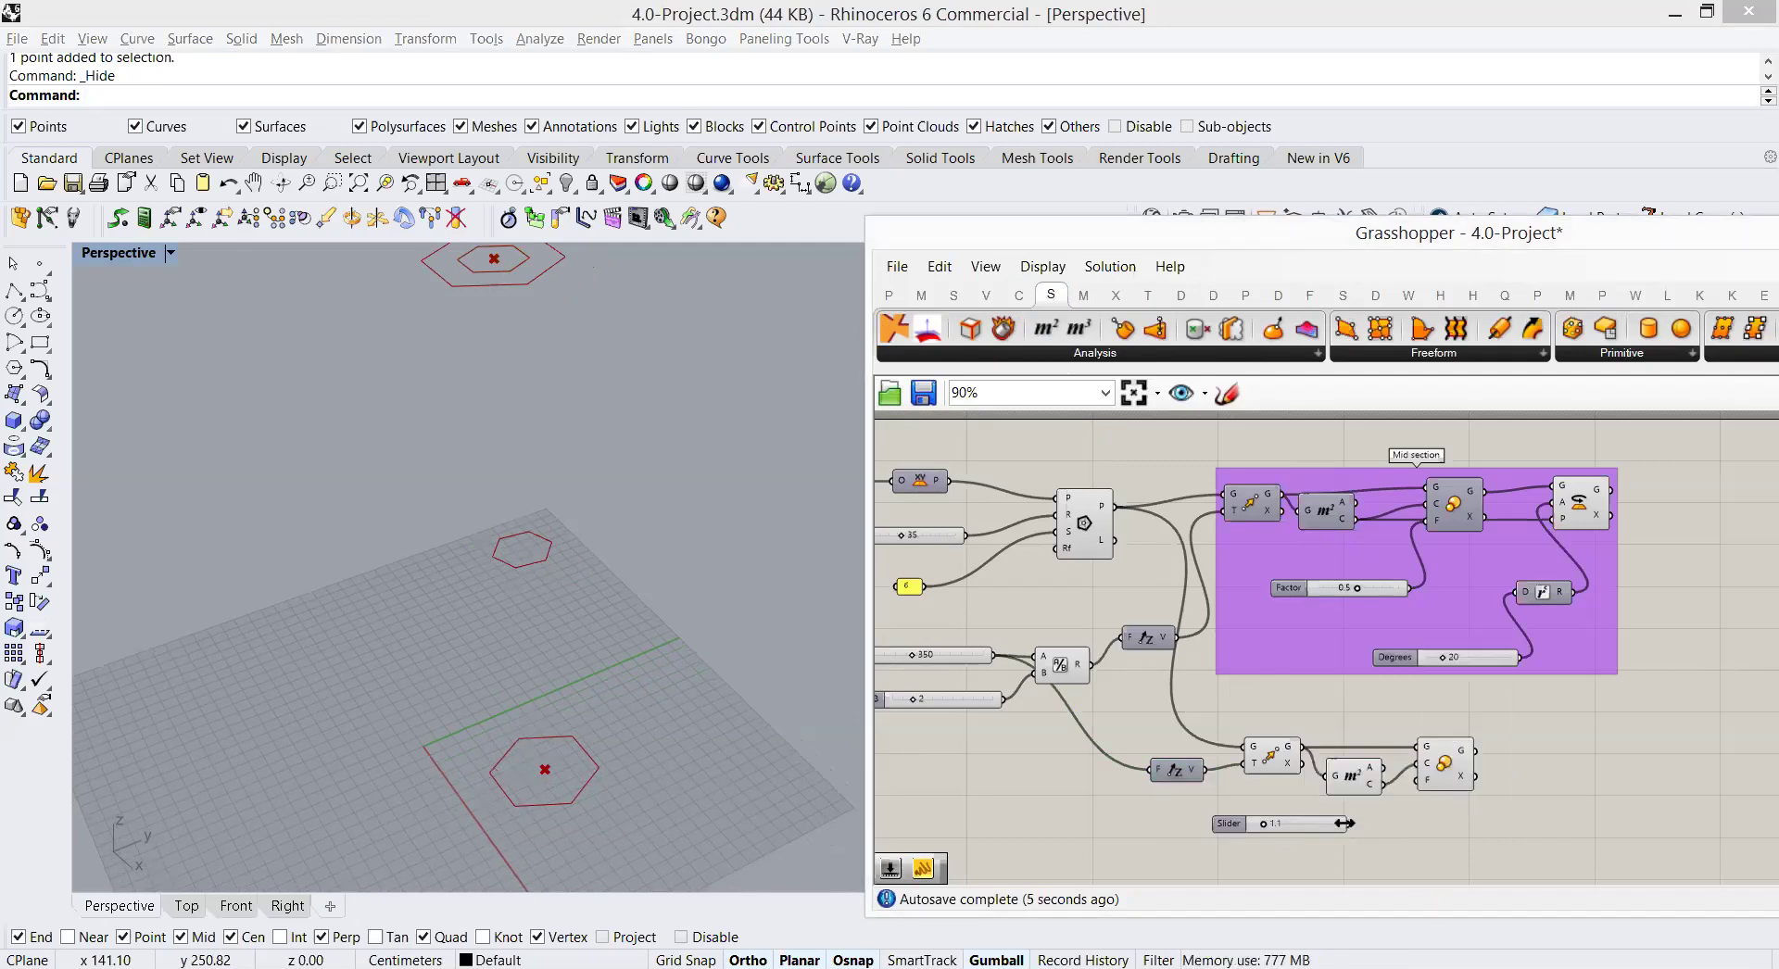
# Step: Connect the 1.1 slider to the new Scale's factor and turn off preview of the lower Move and Area components
pyautogui.moveTo(1349, 823); pyautogui.dragTo(1417, 781)
pyautogui.moveTo(1363, 717); pyautogui.dragTo(1244, 786)
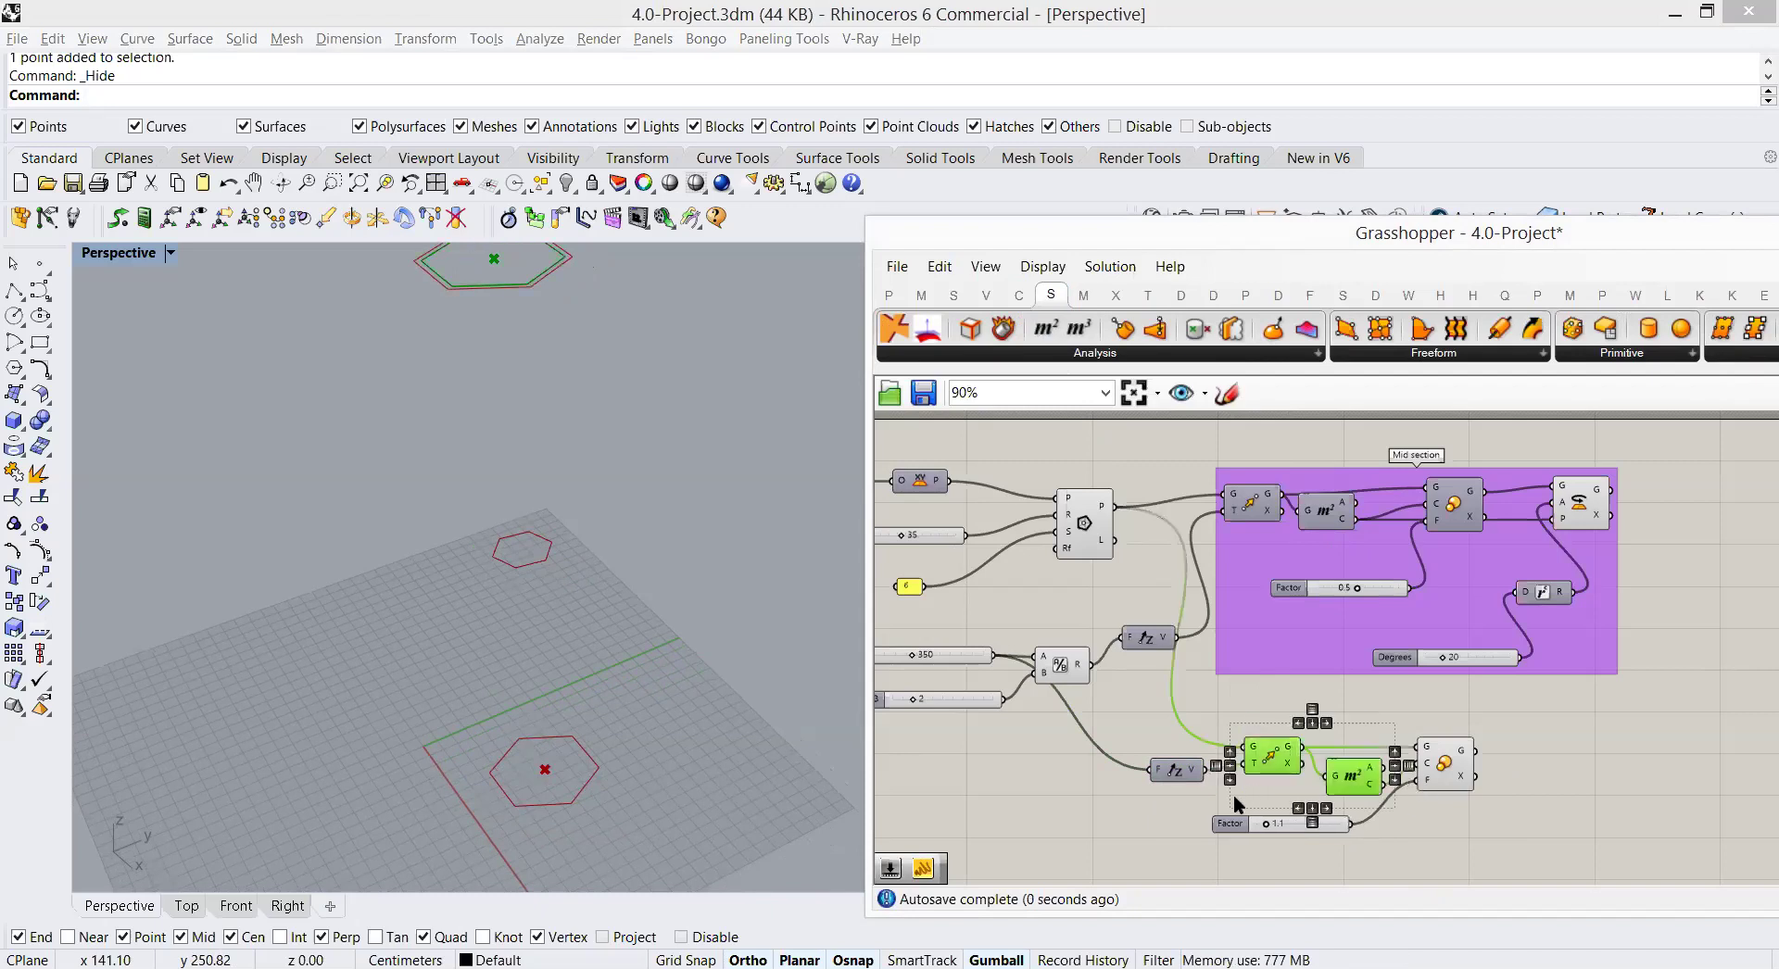
pyautogui.rightClick(1176, 831)
pyautogui.click(1235, 716)
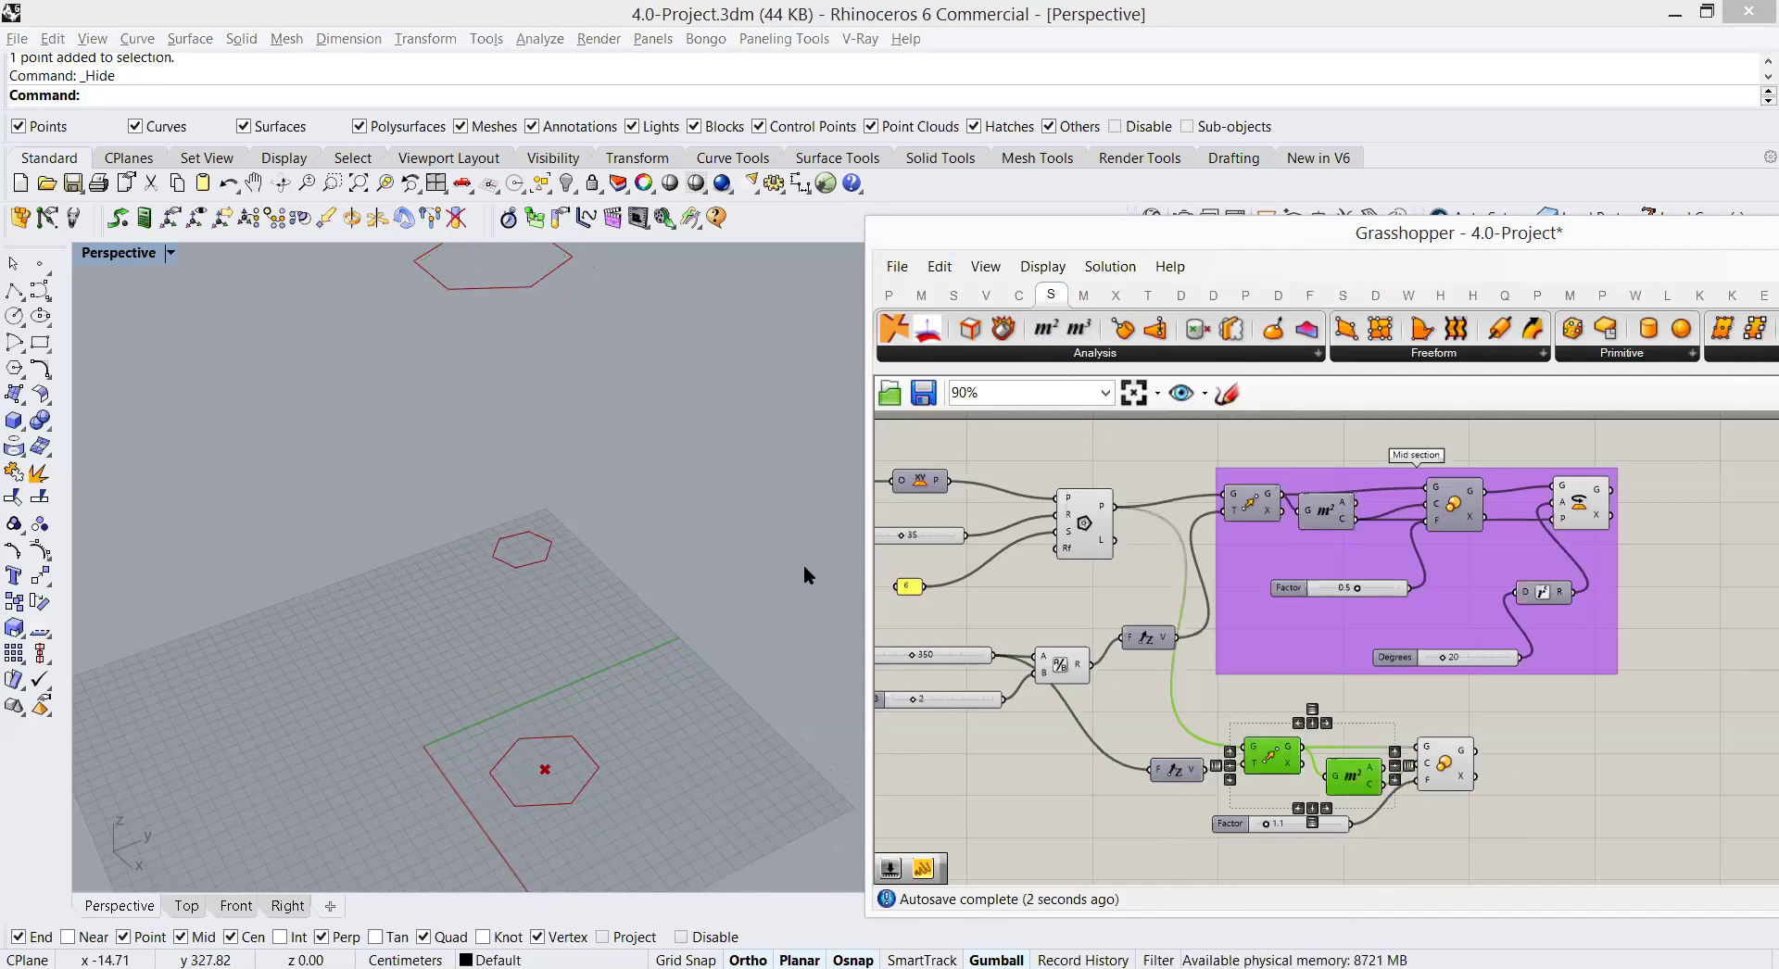
# Step: Examine the enlarged hexagon at full height relative to the mid section and base polygon
pyautogui.moveTo(1492, 721); pyautogui.dragTo(1448, 619, button='right')
pyautogui.moveTo(1448, 619); pyautogui.dragTo(1176, 765)
pyautogui.moveTo(1332, 673); pyautogui.dragTo(1359, 681)
pyautogui.click(1203, 686)
pyautogui.moveTo(1133, 674); pyautogui.dragTo(1103, 673)
pyautogui.moveTo(1439, 697); pyautogui.dragTo(1355, 725, button='right')
pyautogui.click(1362, 704)
pyautogui.moveTo(1430, 663); pyautogui.dragTo(1377, 706, button='right')
pyautogui.click(1381, 706)
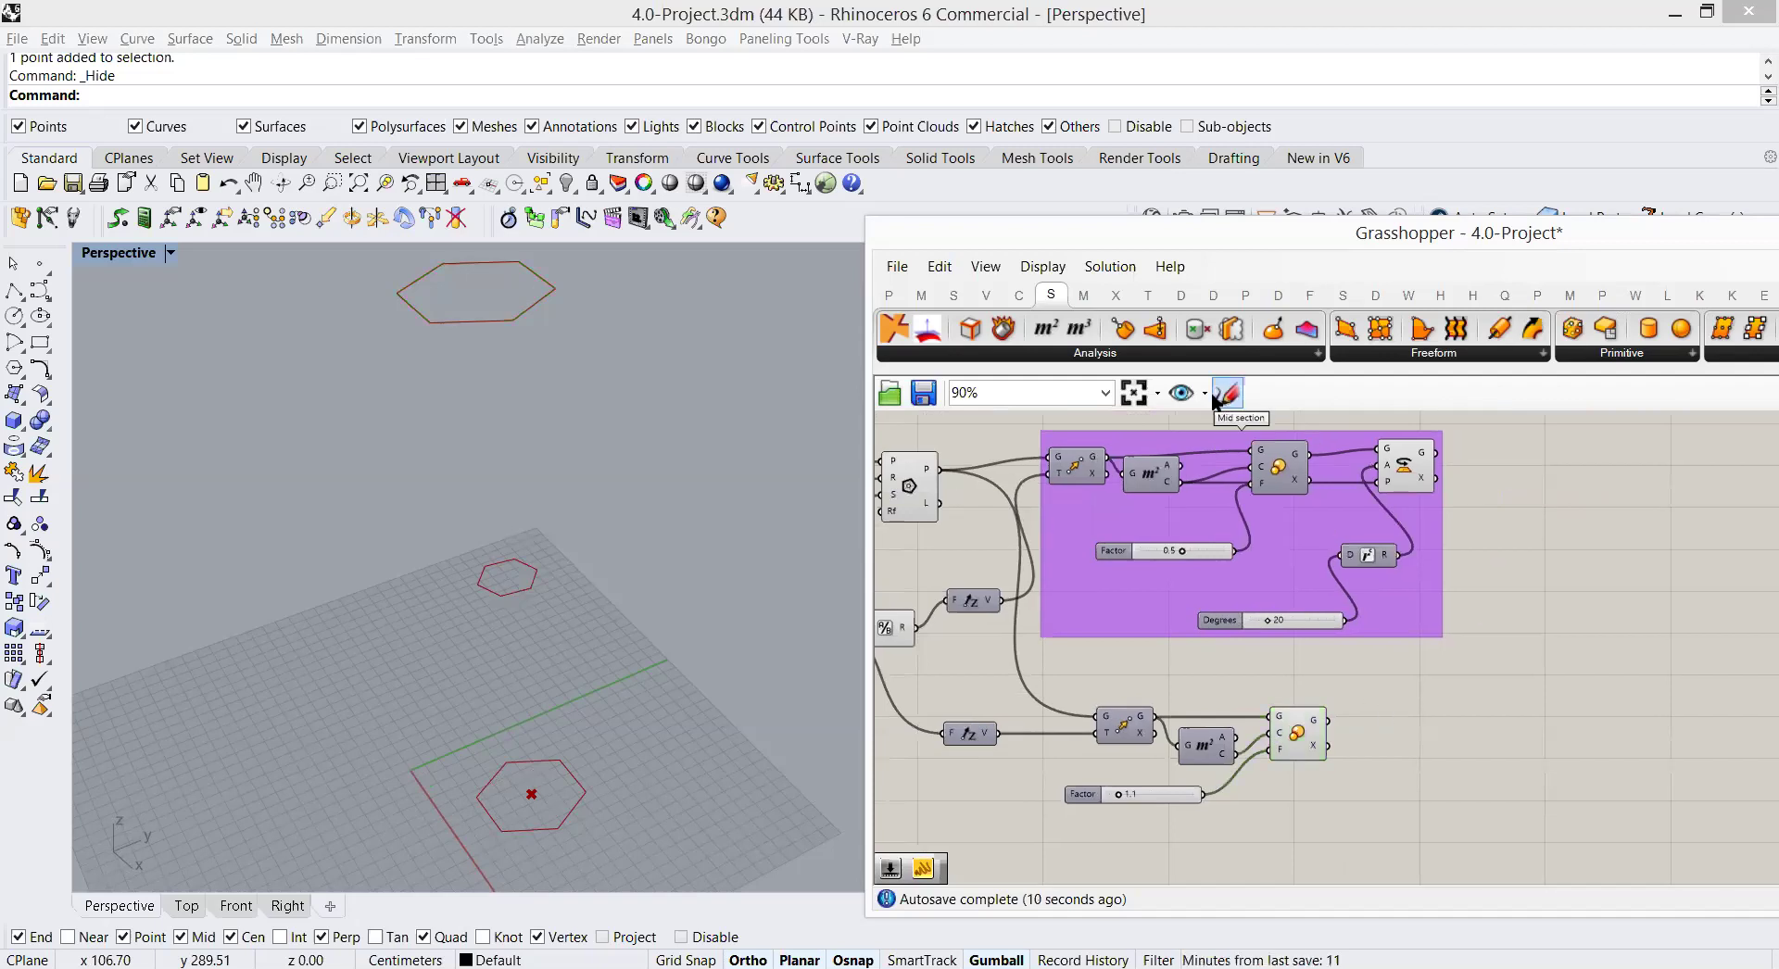
# Step: Add a Rotate component beside the lower Scale component and connect the scaled polygon to its geometry input
pyautogui.click(1115, 294)
pyautogui.click(1151, 295)
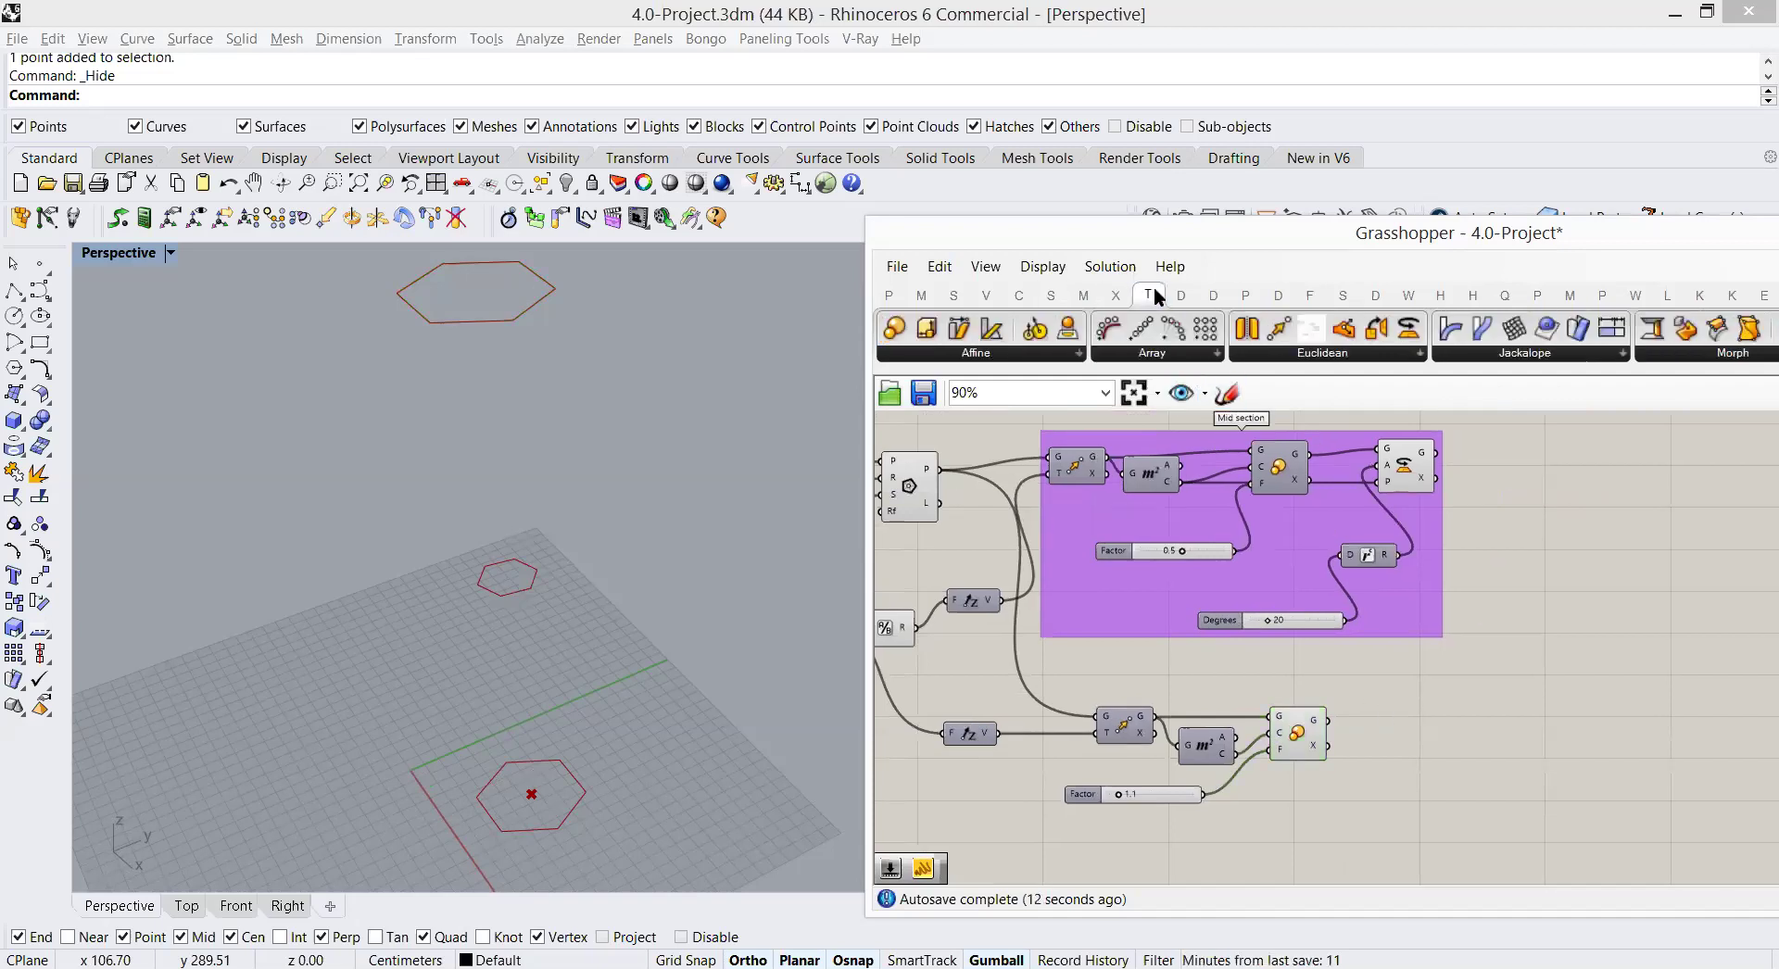
pyautogui.click(1288, 356)
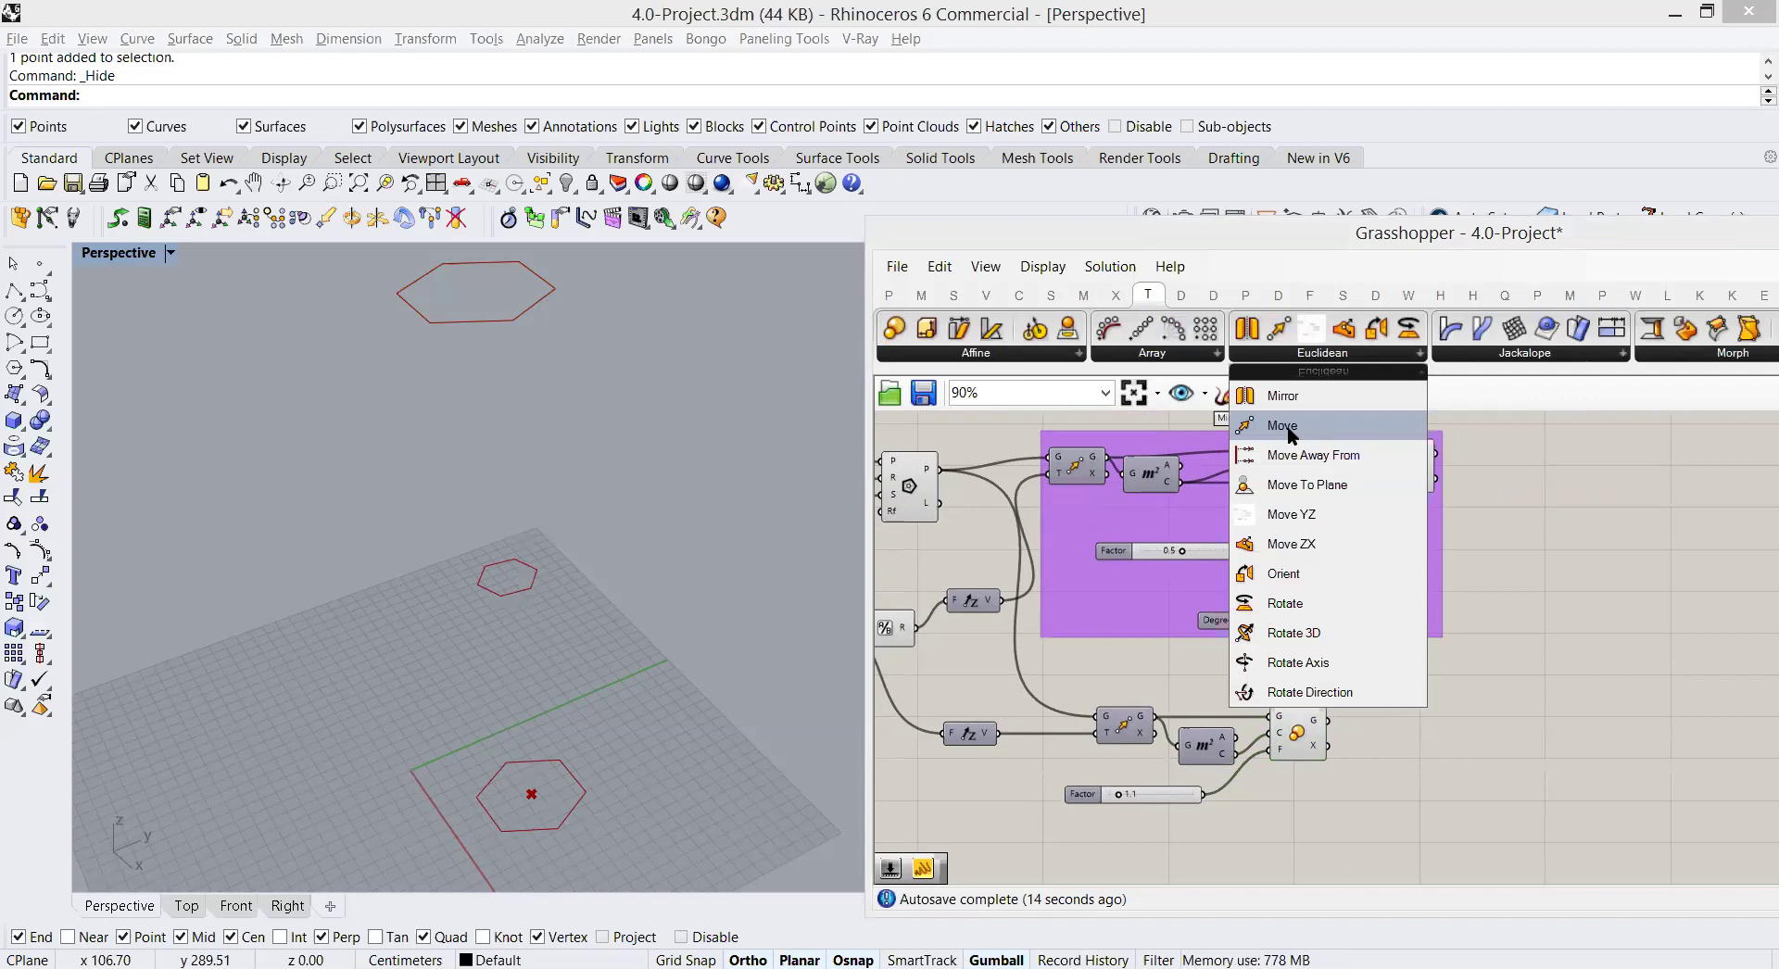
pyautogui.click(1325, 603)
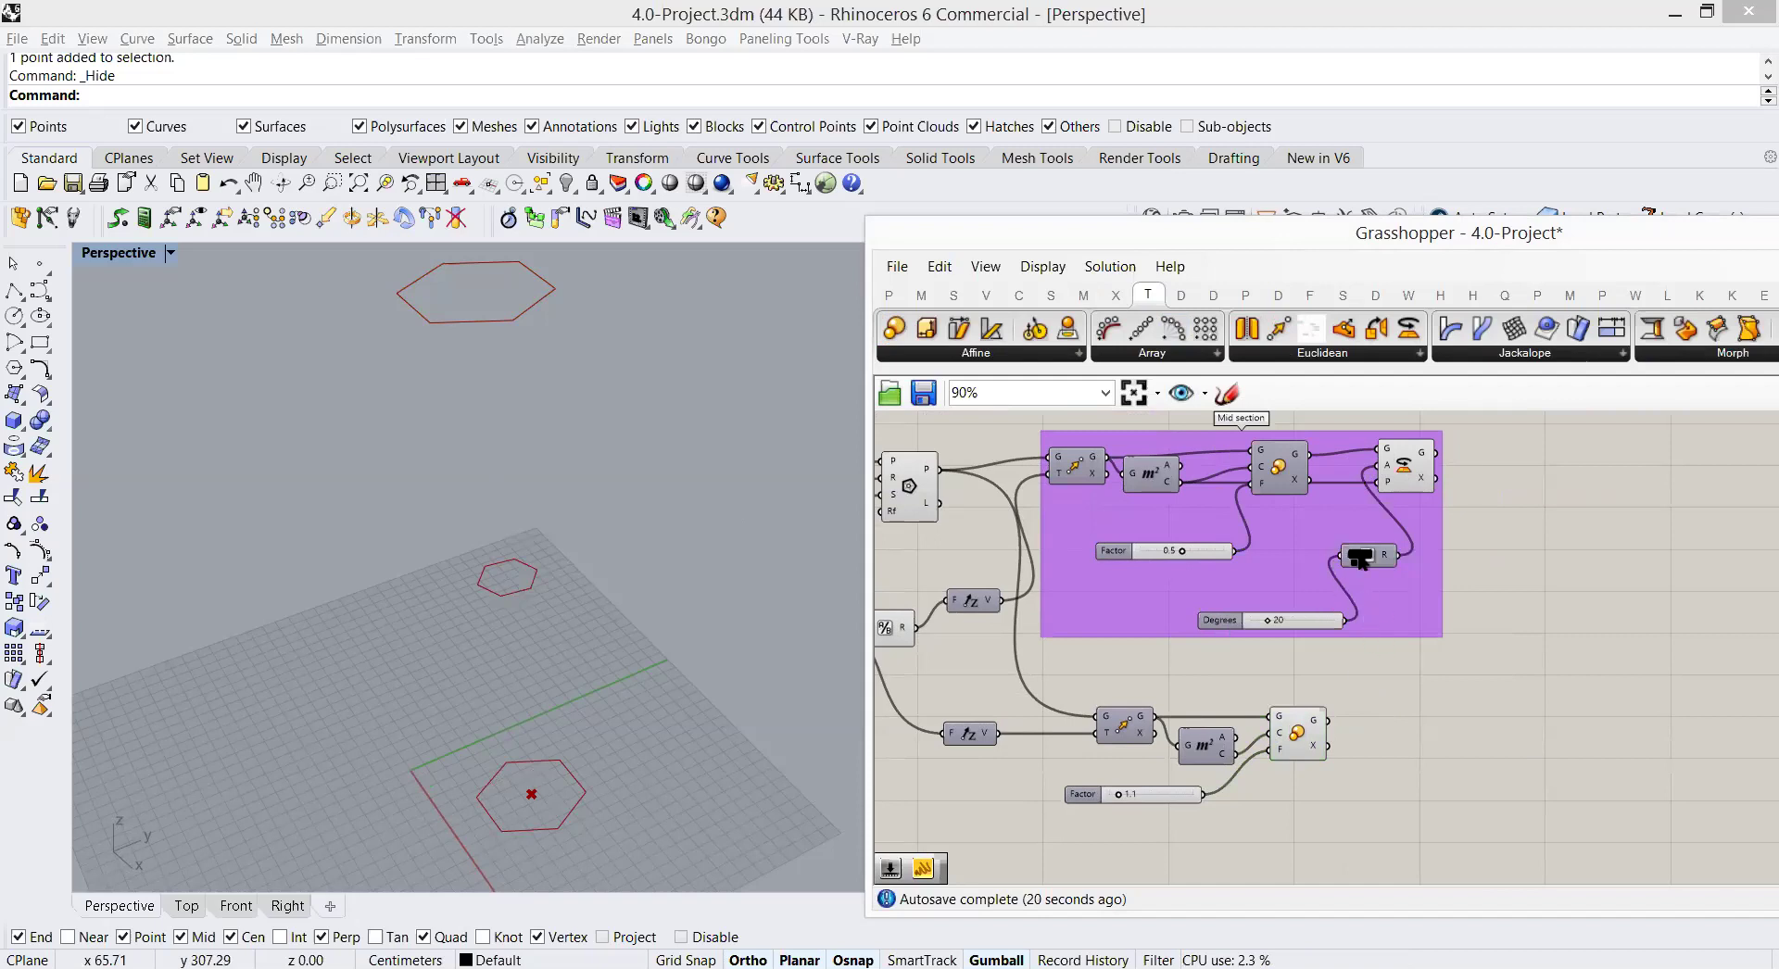
pyautogui.click(1334, 355)
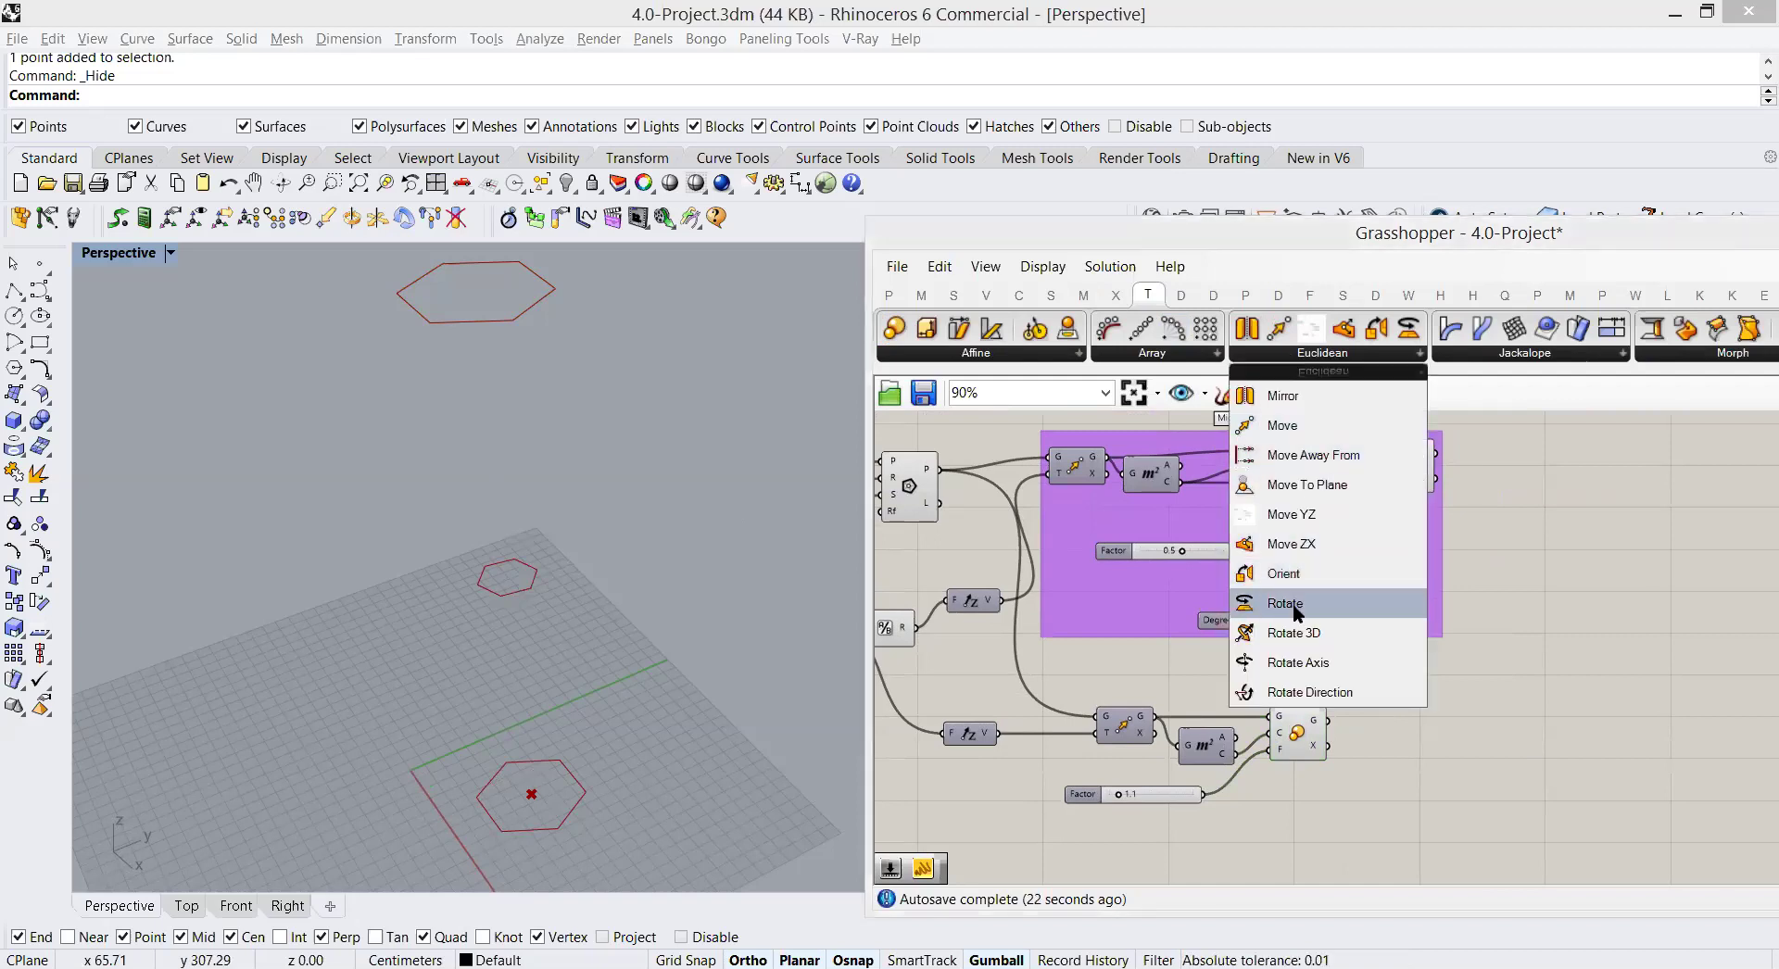
pyautogui.moveTo(1297, 602); pyautogui.dragTo(1432, 726)
pyautogui.click(1385, 773)
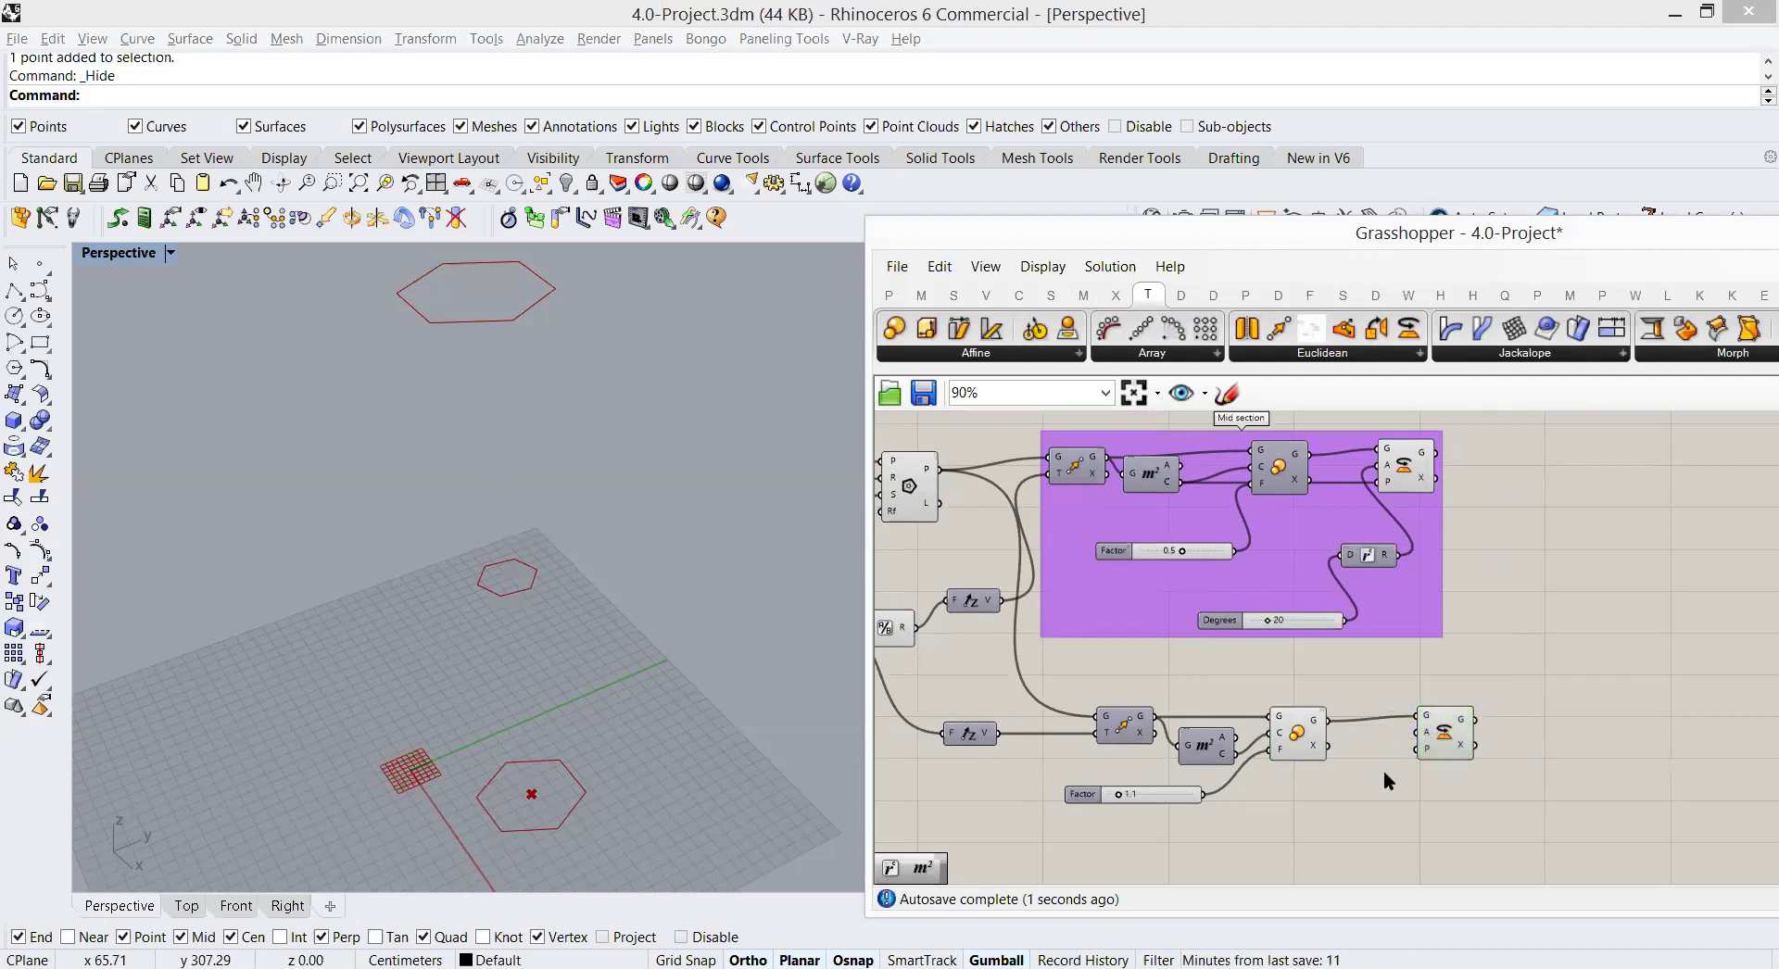
# Step: Add a Radians component below the new Rotate and connect its result to the rotation angle input
pyautogui.doubleClick(1387, 782)
pyautogui.write('rad')
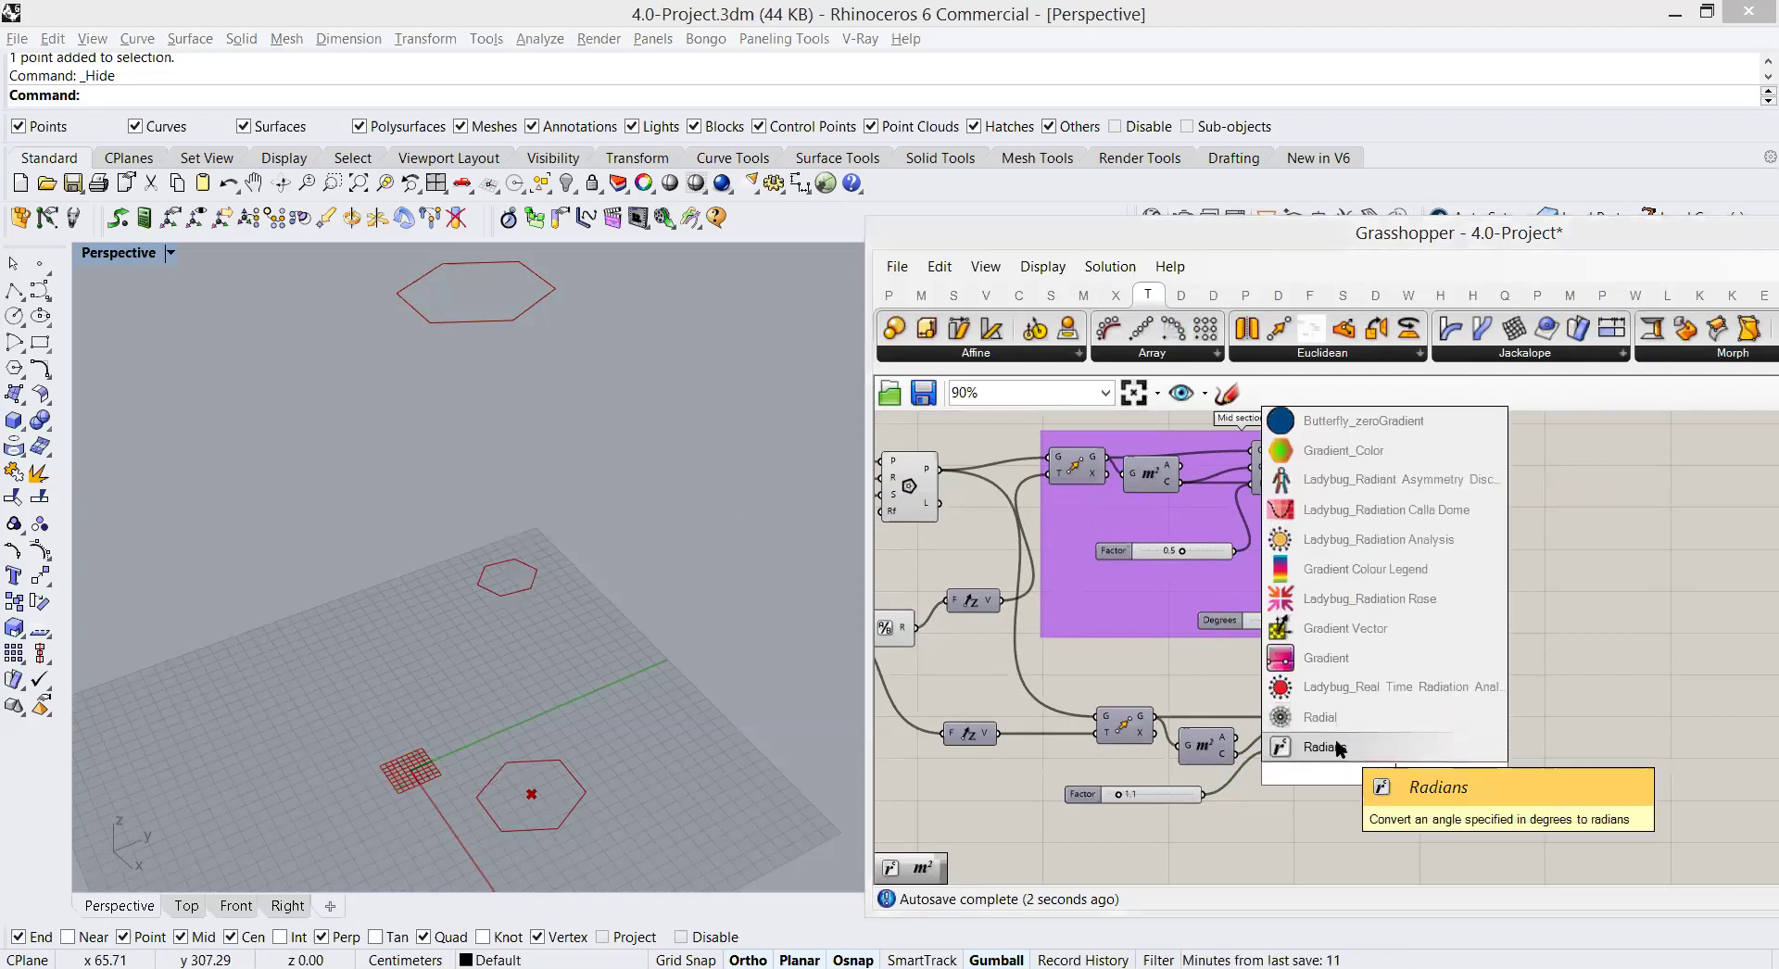
pyautogui.click(1338, 747)
pyautogui.moveTo(1387, 793); pyautogui.dragTo(1427, 733)
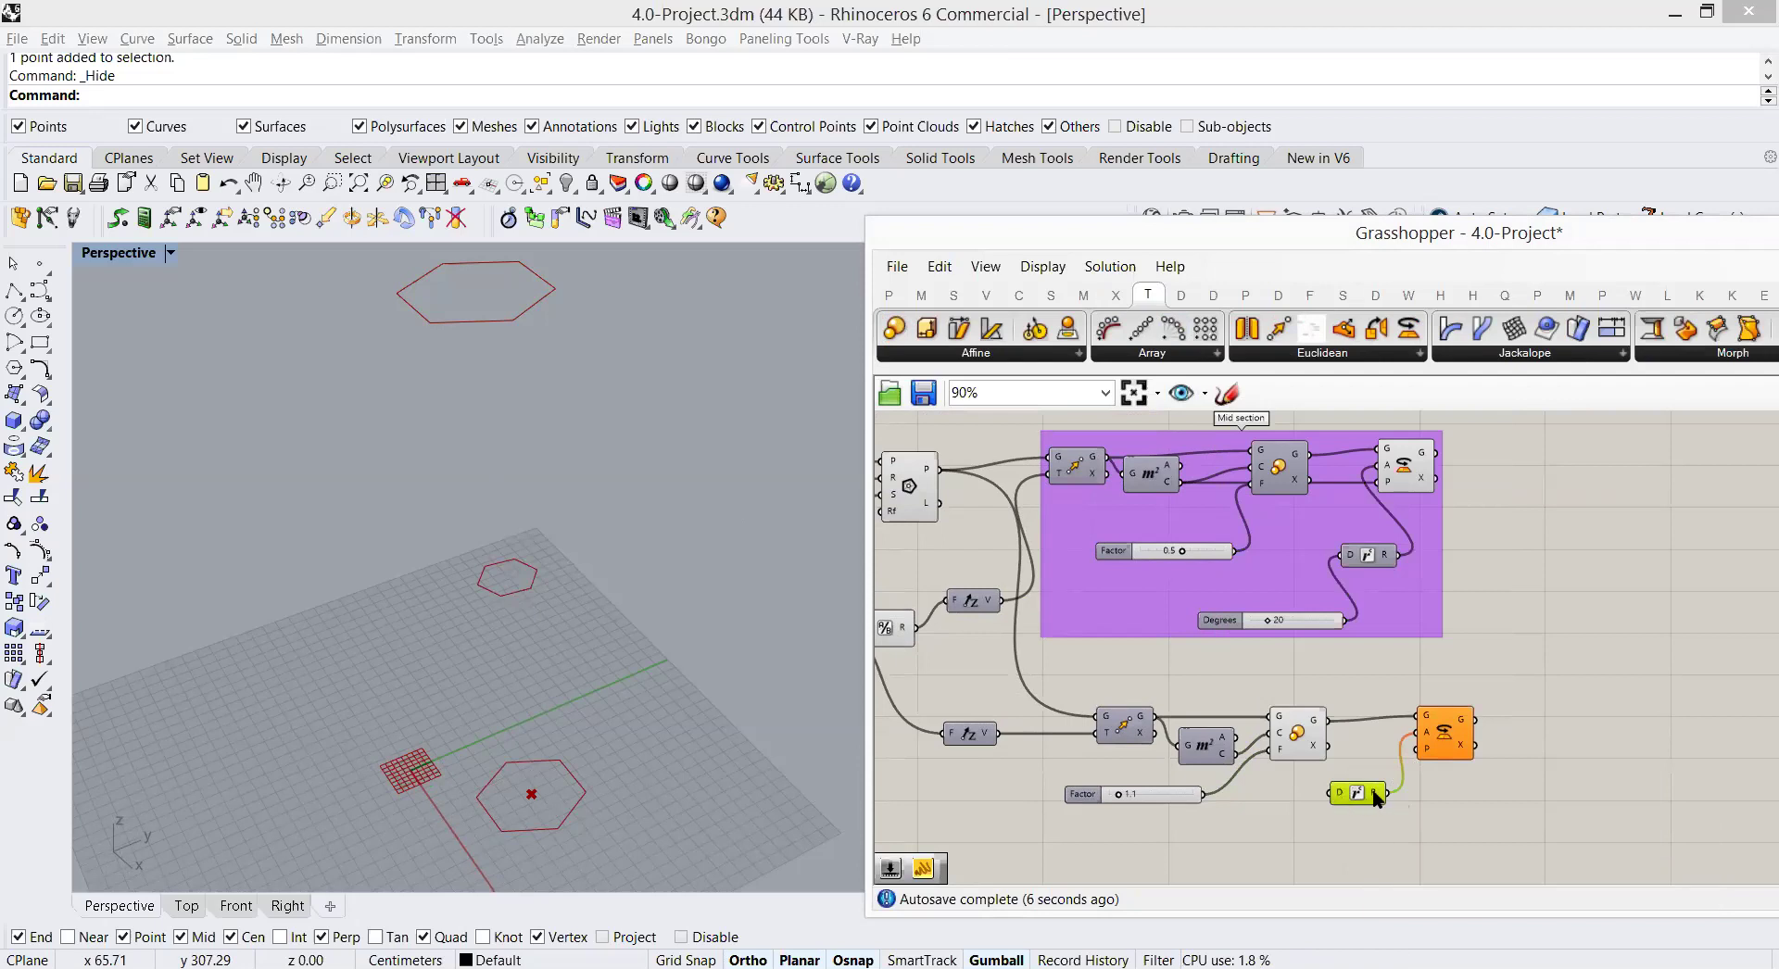
# Step: Connect the lower Area's centroid to the Rotate's plane input and tidy the positions of Scale, Radians and Rotate
pyautogui.moveTo(1232, 762); pyautogui.dragTo(1421, 748)
pyautogui.click(1305, 732)
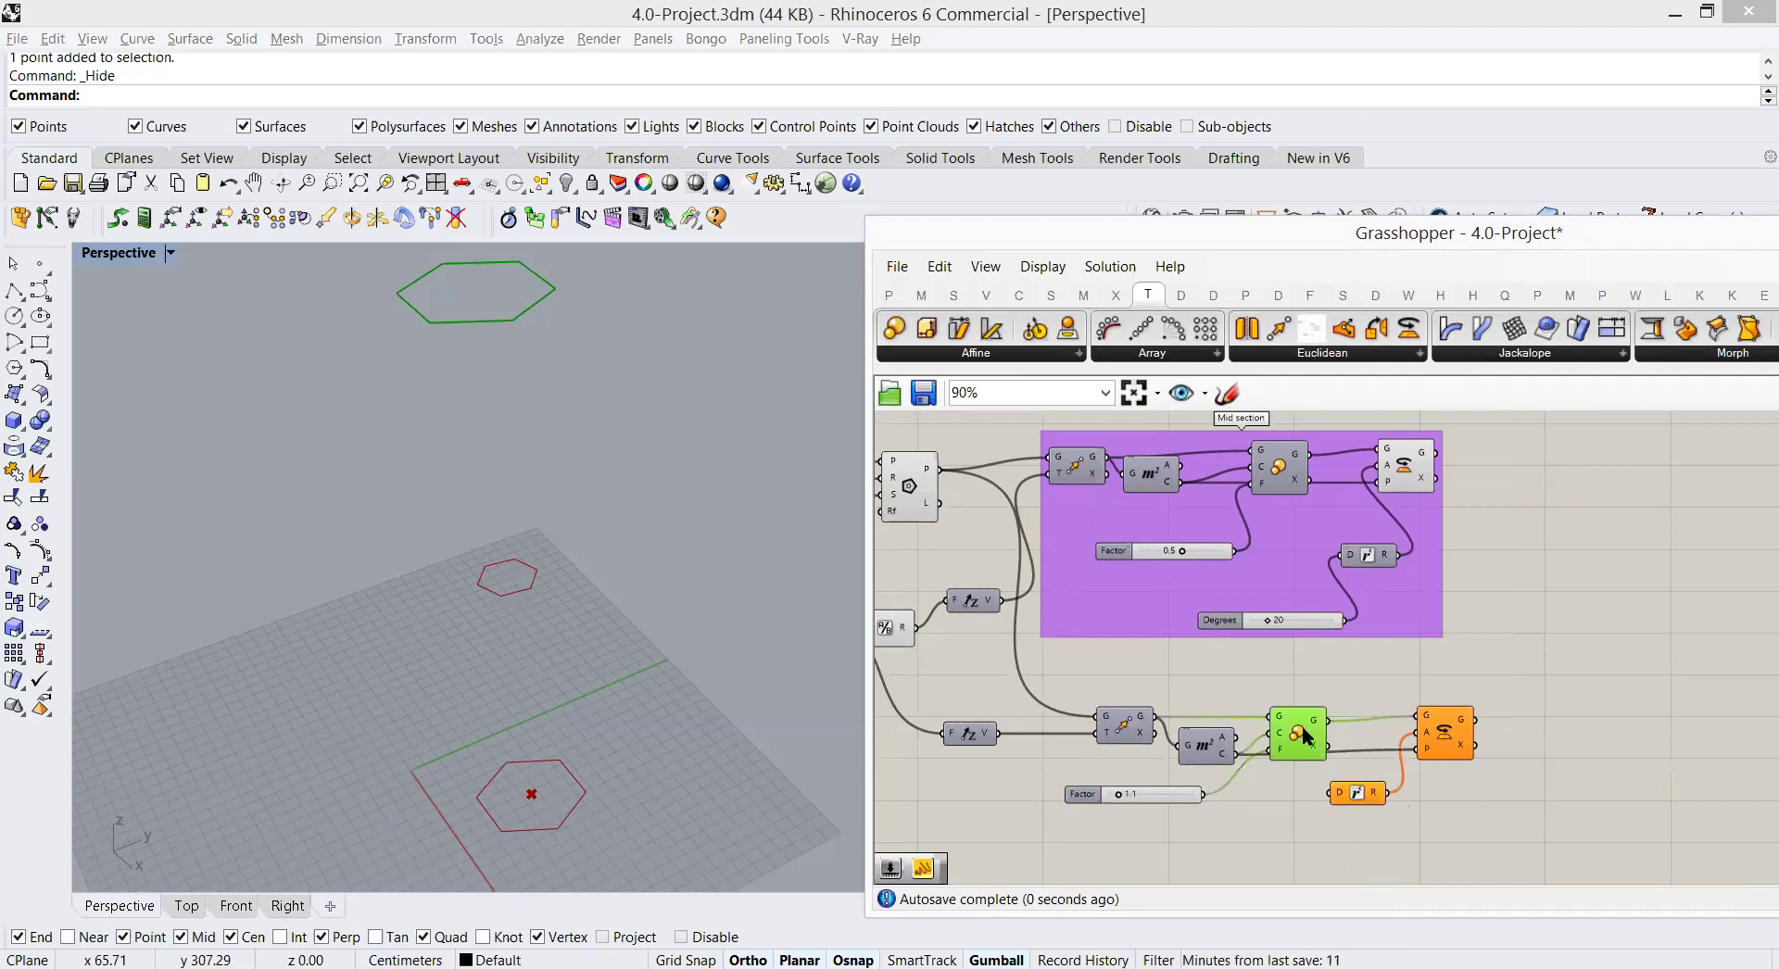
pyautogui.moveTo(1359, 799); pyautogui.dragTo(1366, 810)
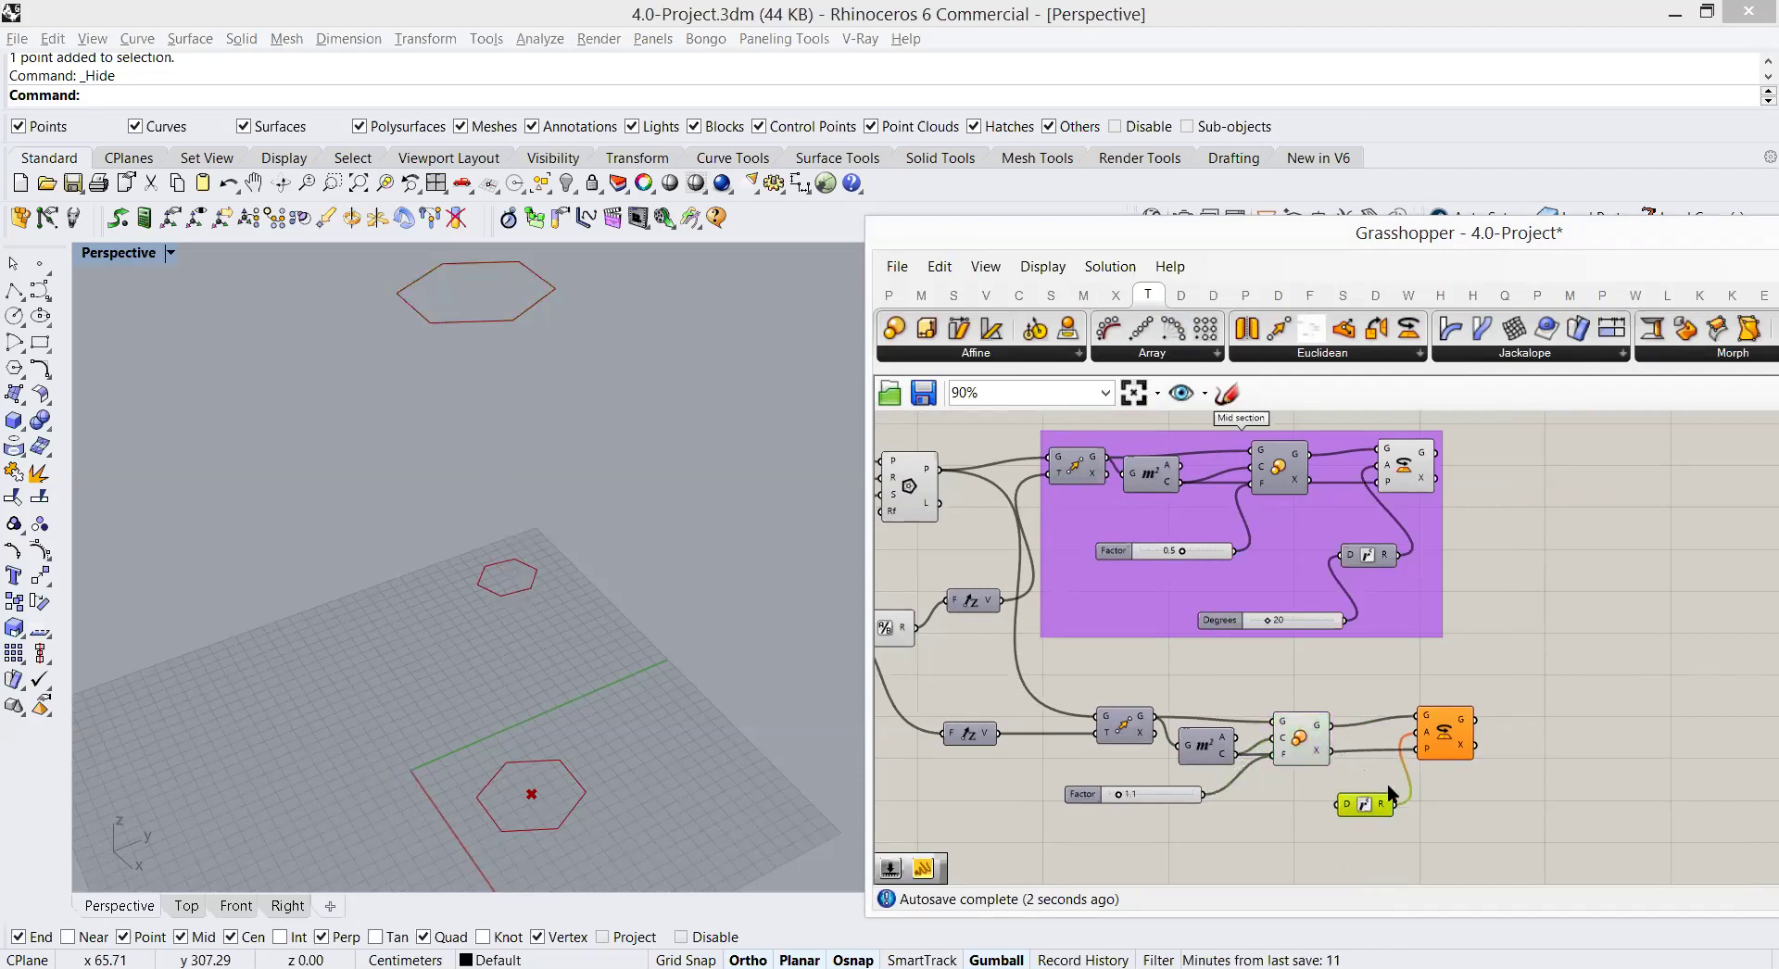
pyautogui.click(1438, 752)
pyautogui.click(1320, 741)
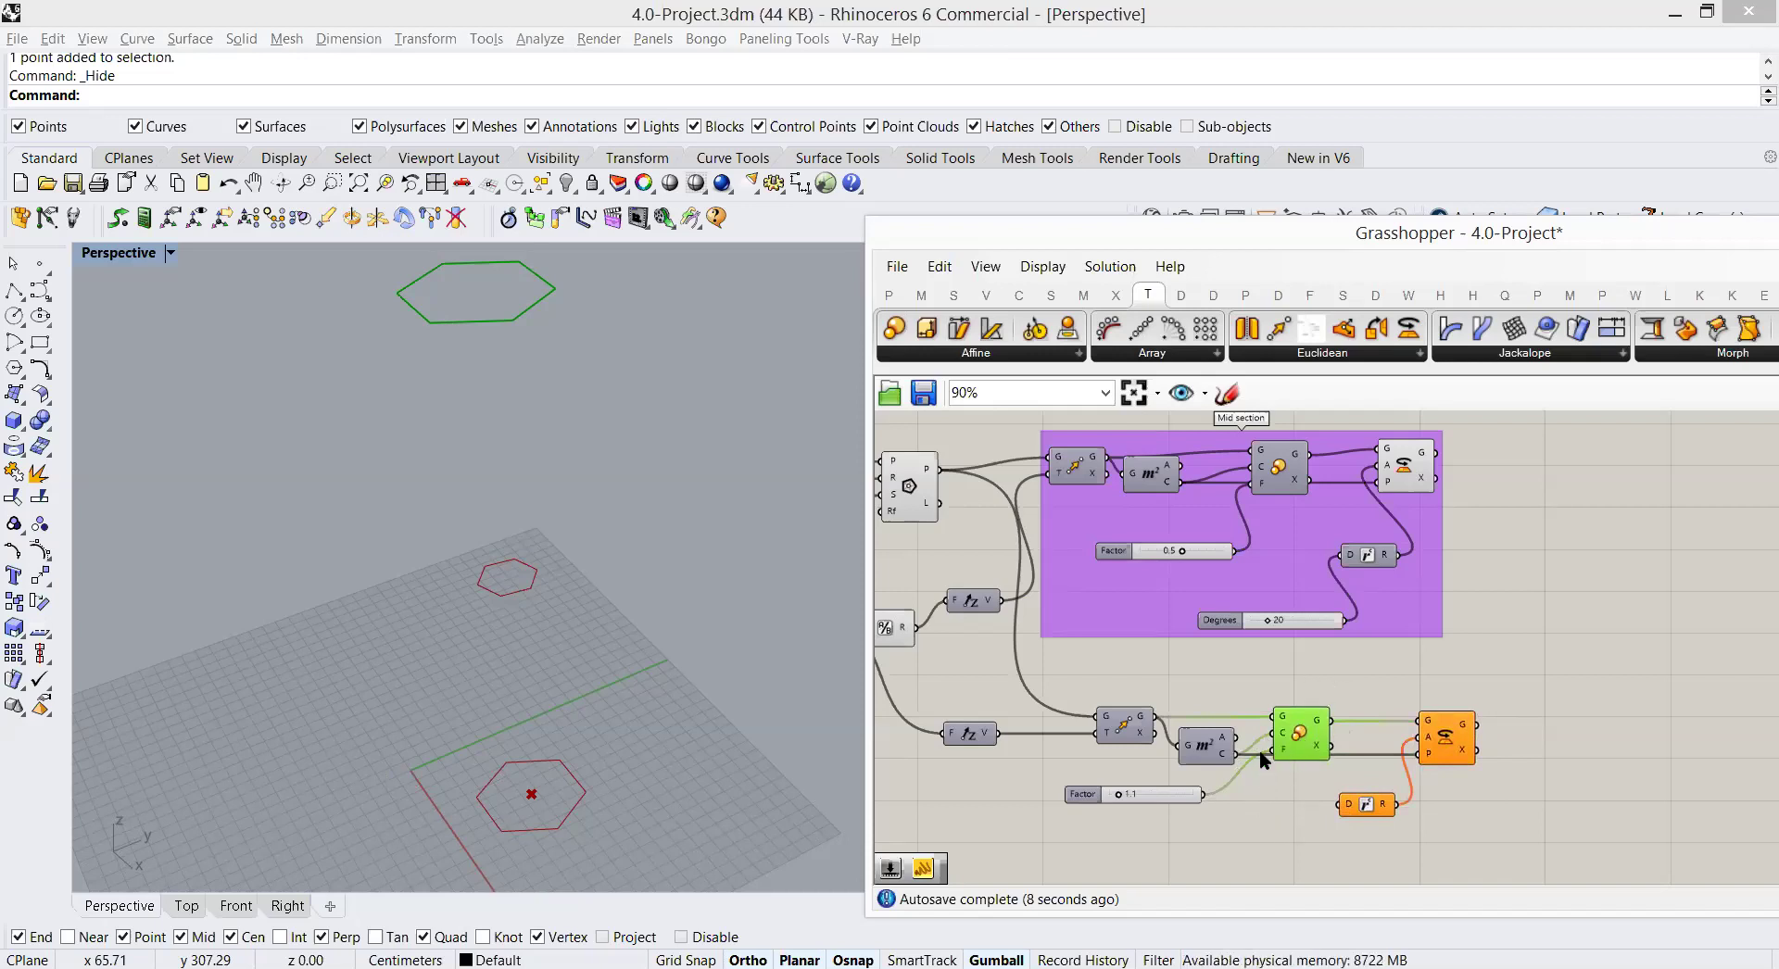
# Step: Add a Multiplication component that feeds the lower Radians and connect the mid section's Degrees slider to its first input
pyautogui.click(922, 295)
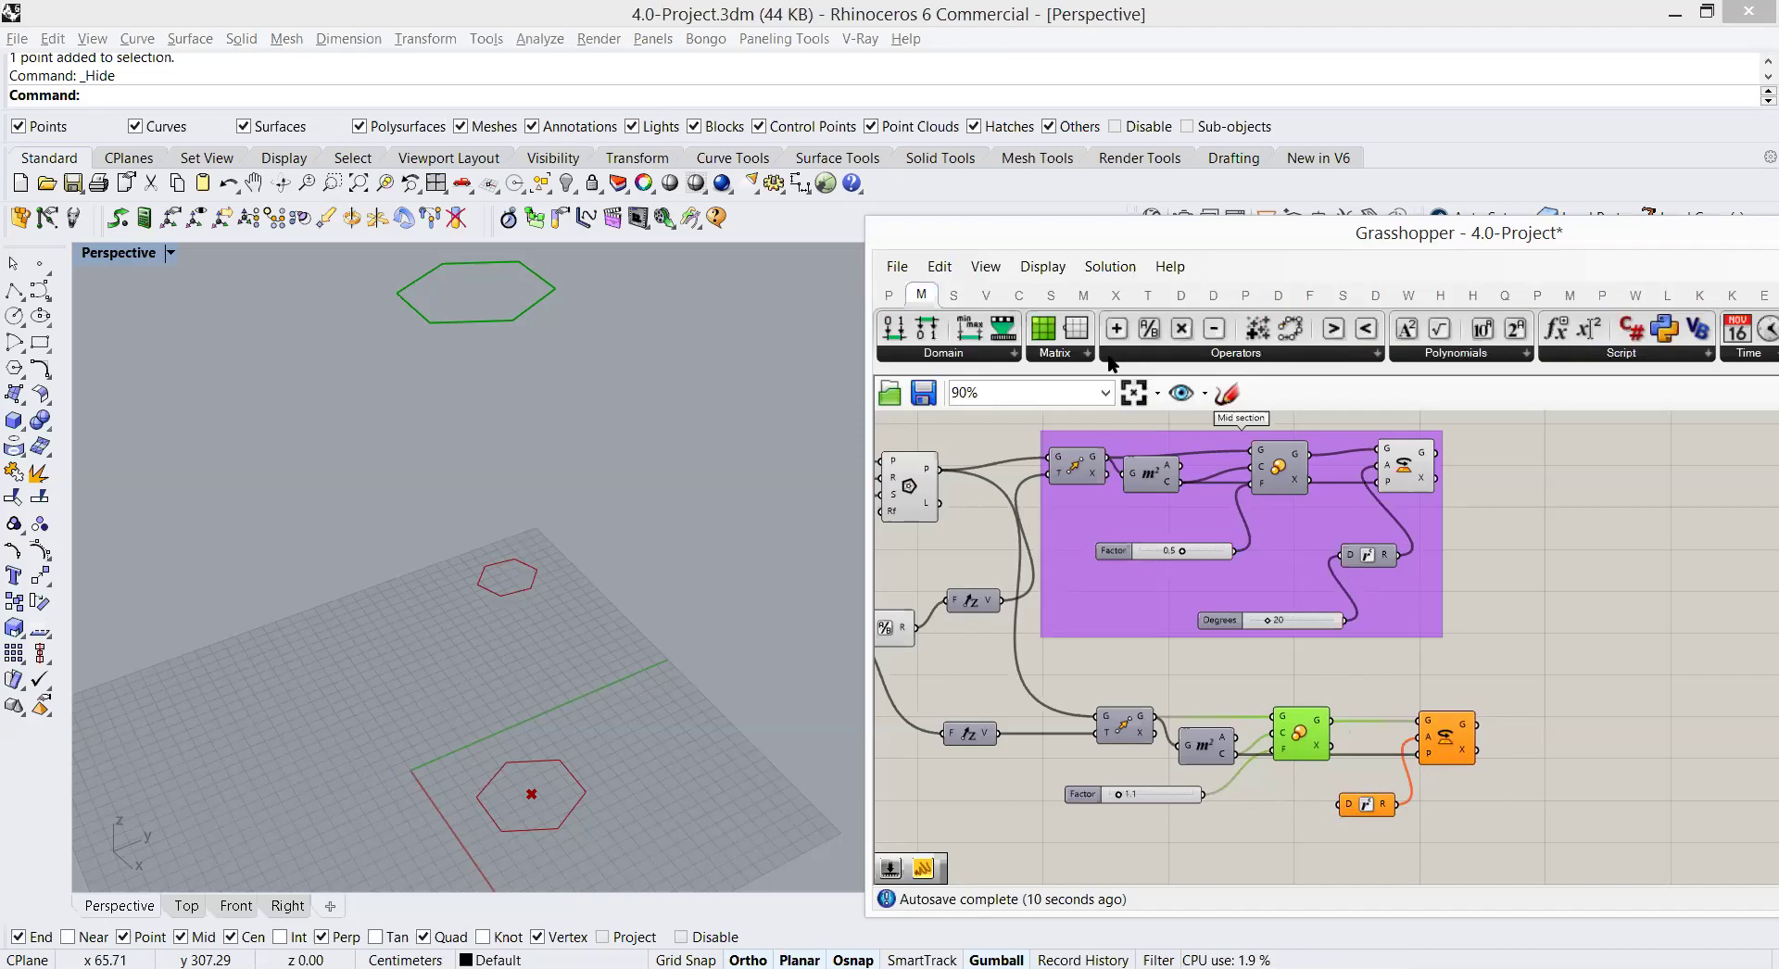
pyautogui.moveTo(1181, 328); pyautogui.dragTo(1343, 804)
pyautogui.moveTo(1345, 619); pyautogui.dragTo(1242, 834)
# Step: Add a number slider set to 20 and connect it to the Multiplication's second input
pyautogui.click(1152, 854)
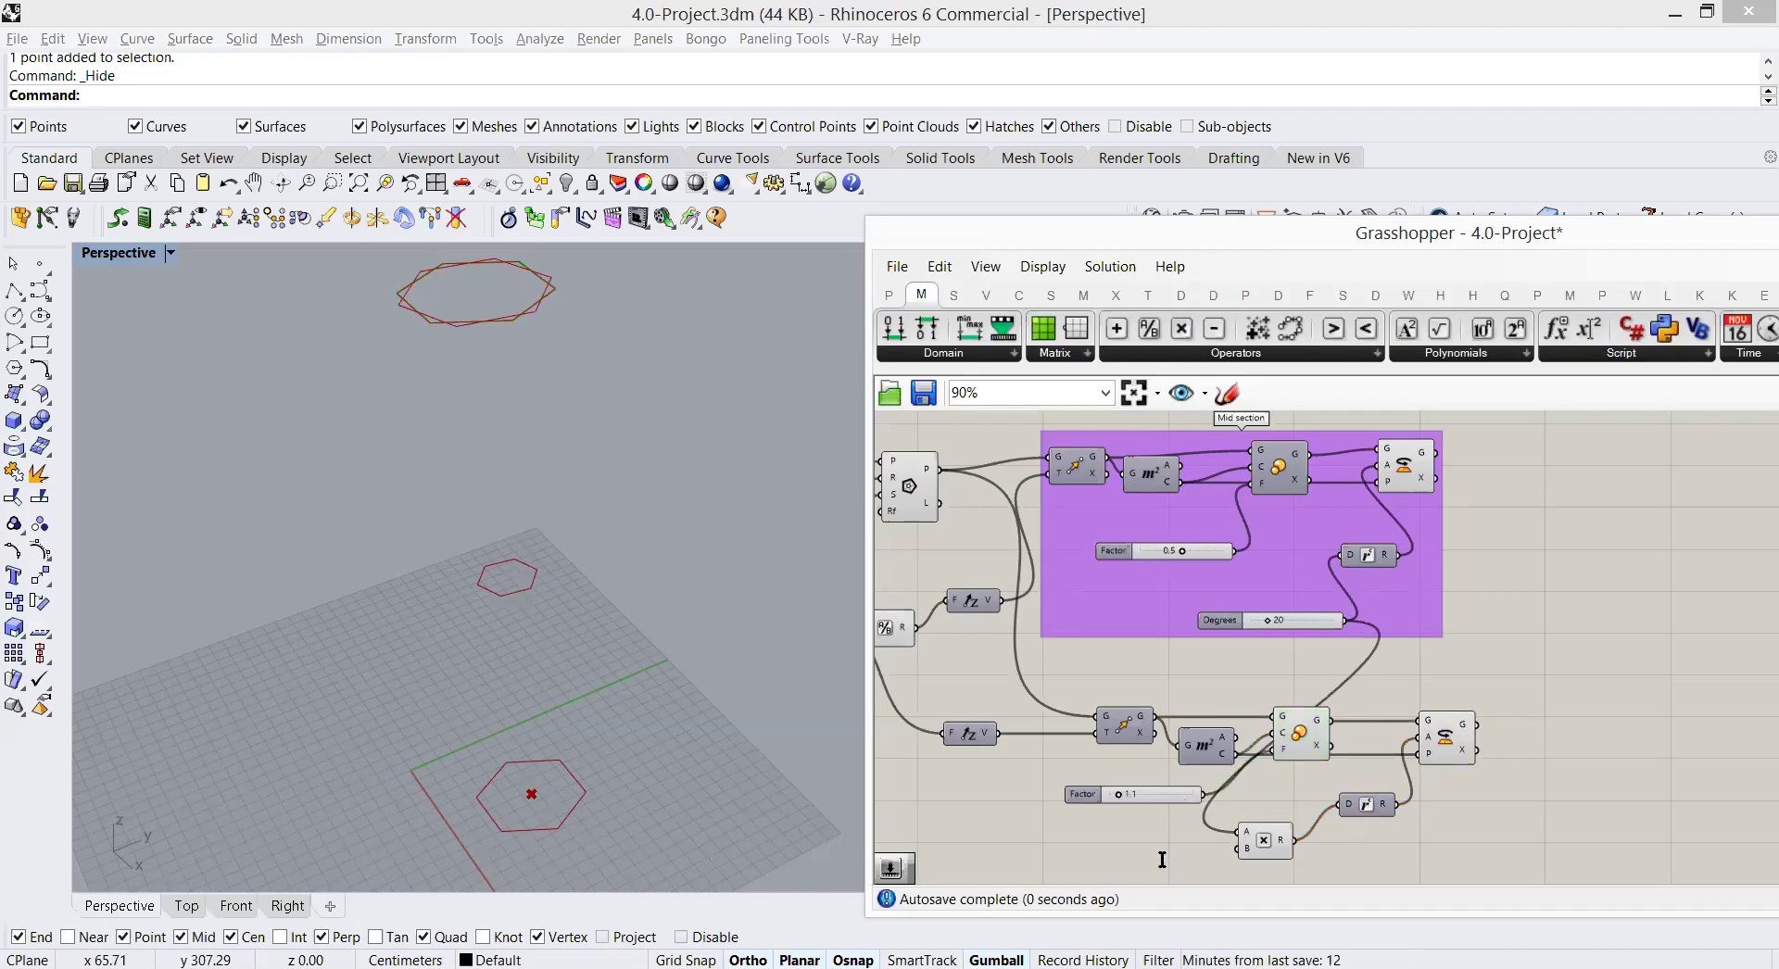
pyautogui.doubleClick(1153, 854)
pyautogui.write('20')
pyautogui.press('Return')
pyautogui.moveTo(1223, 858); pyautogui.dragTo(1257, 841)
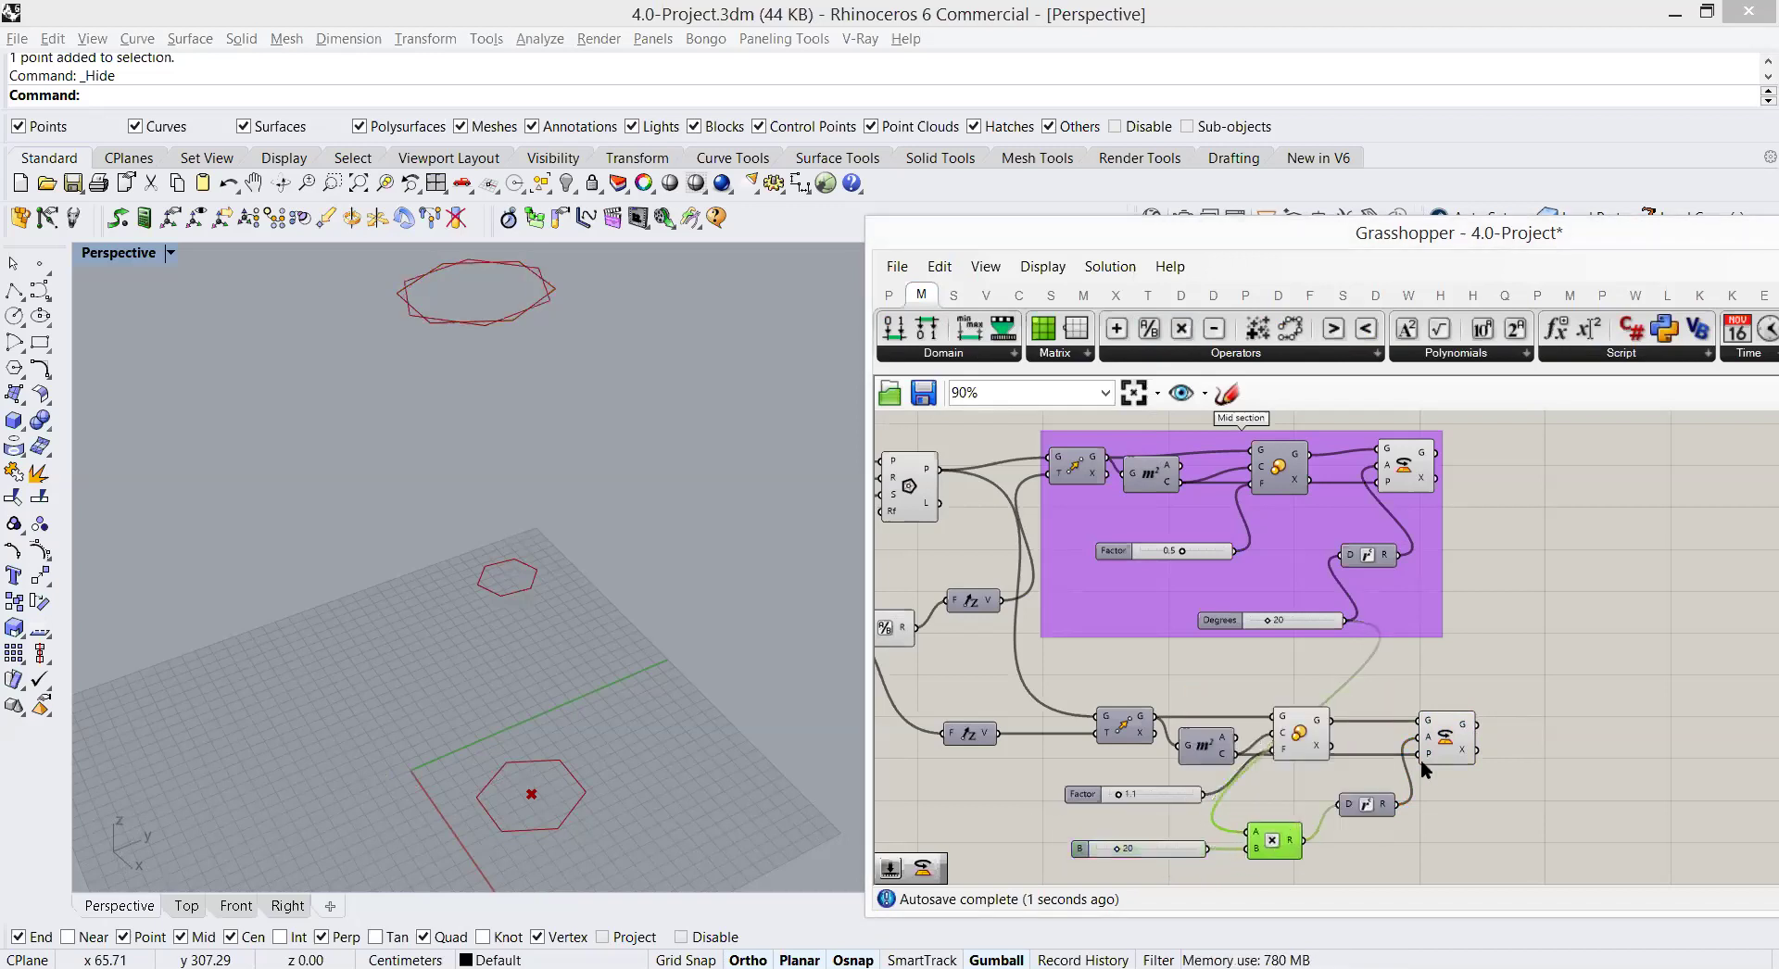
pyautogui.click(1446, 739)
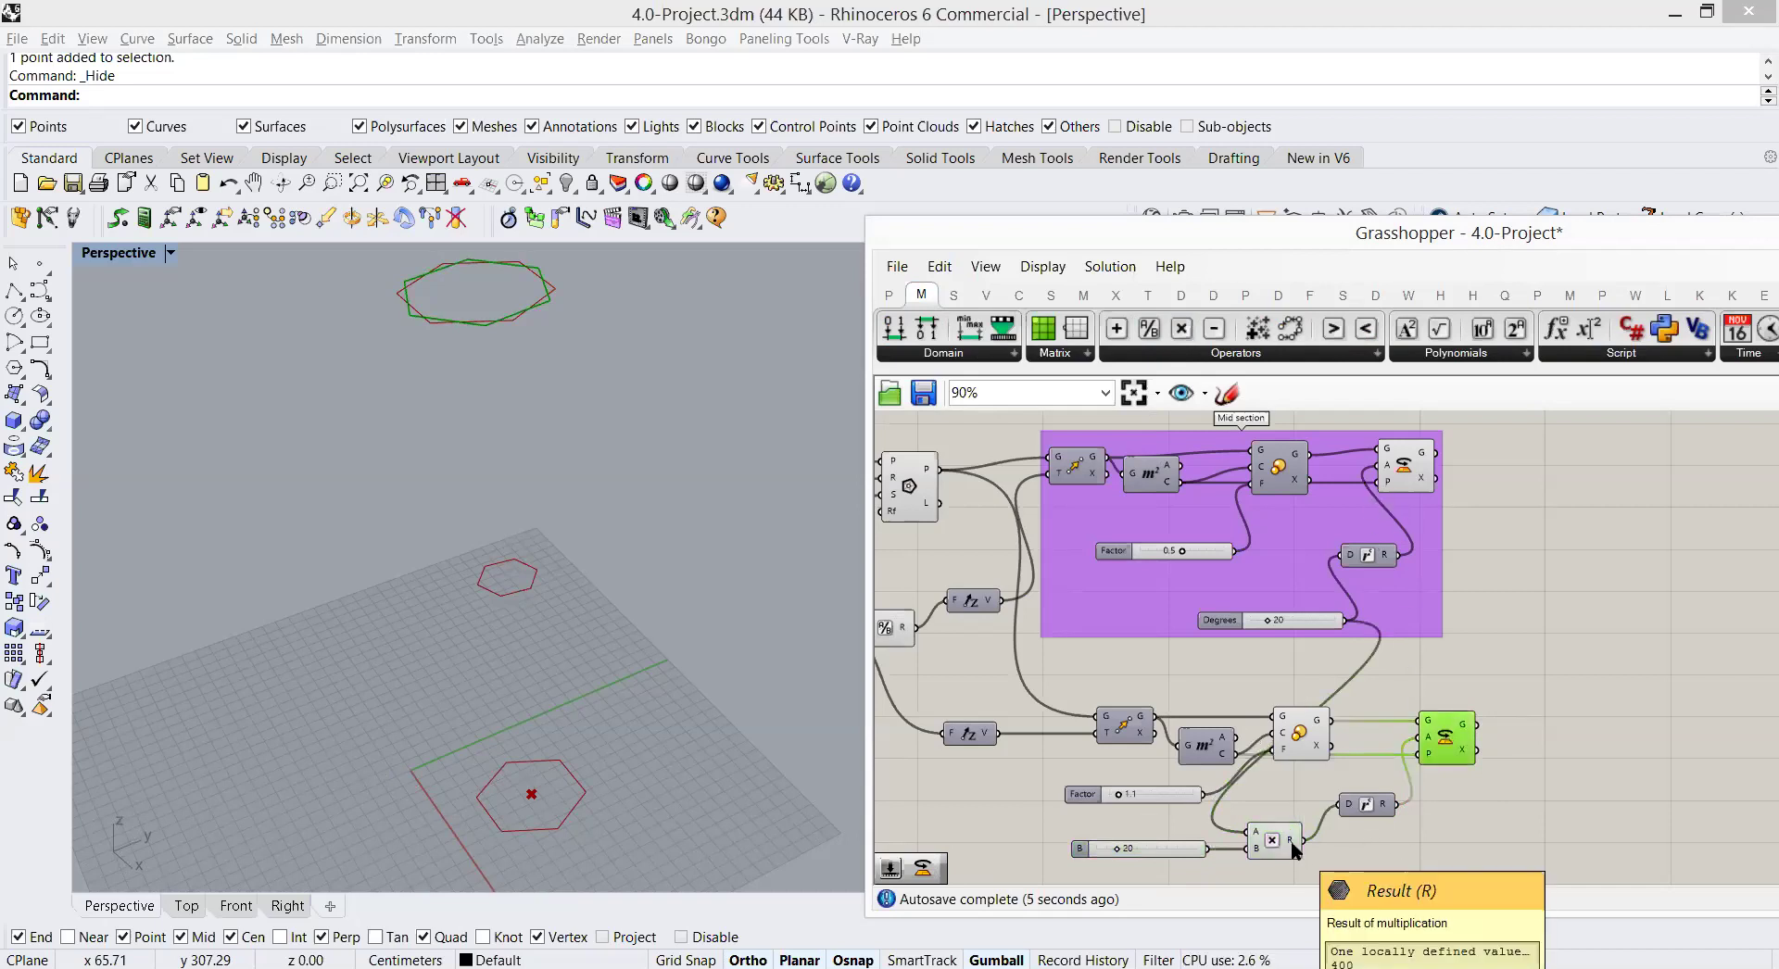
# Step: Set the slider feeding the Multiplication's second input to 2
pyautogui.moveTo(1178, 876); pyautogui.dragTo(1210, 784, button='right')
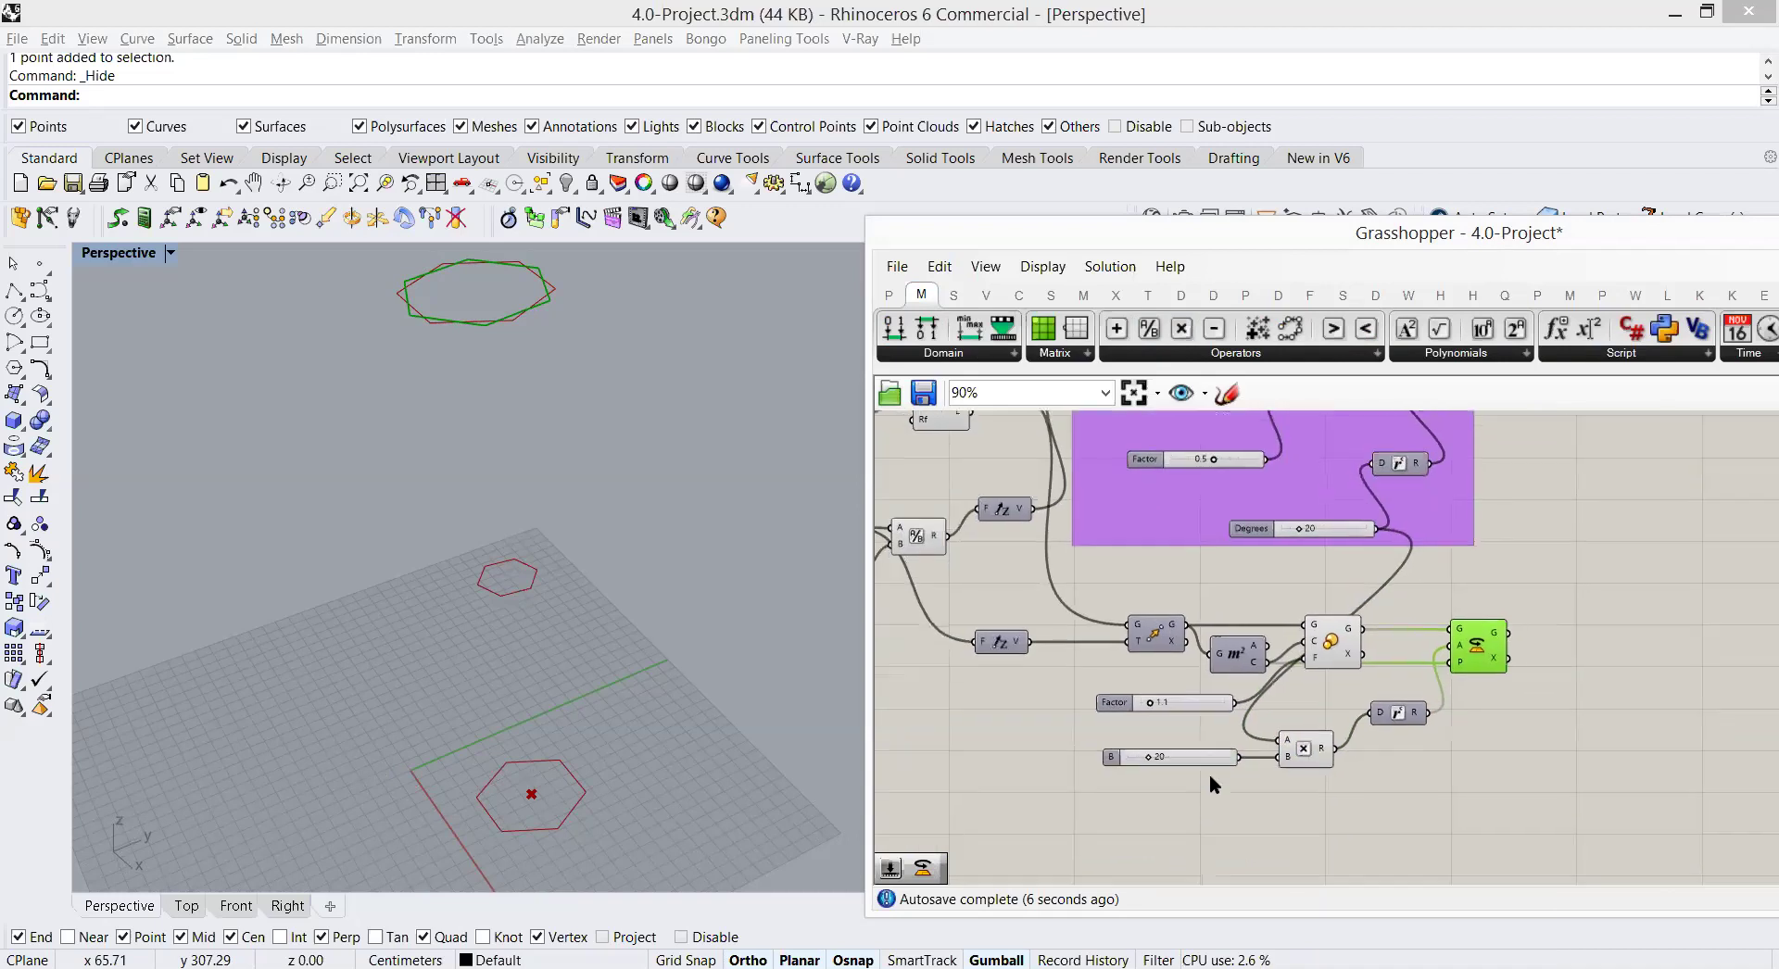
pyautogui.click(1165, 754)
pyautogui.doubleClick(1164, 757)
pyautogui.write('2')
pyautogui.press('Return')
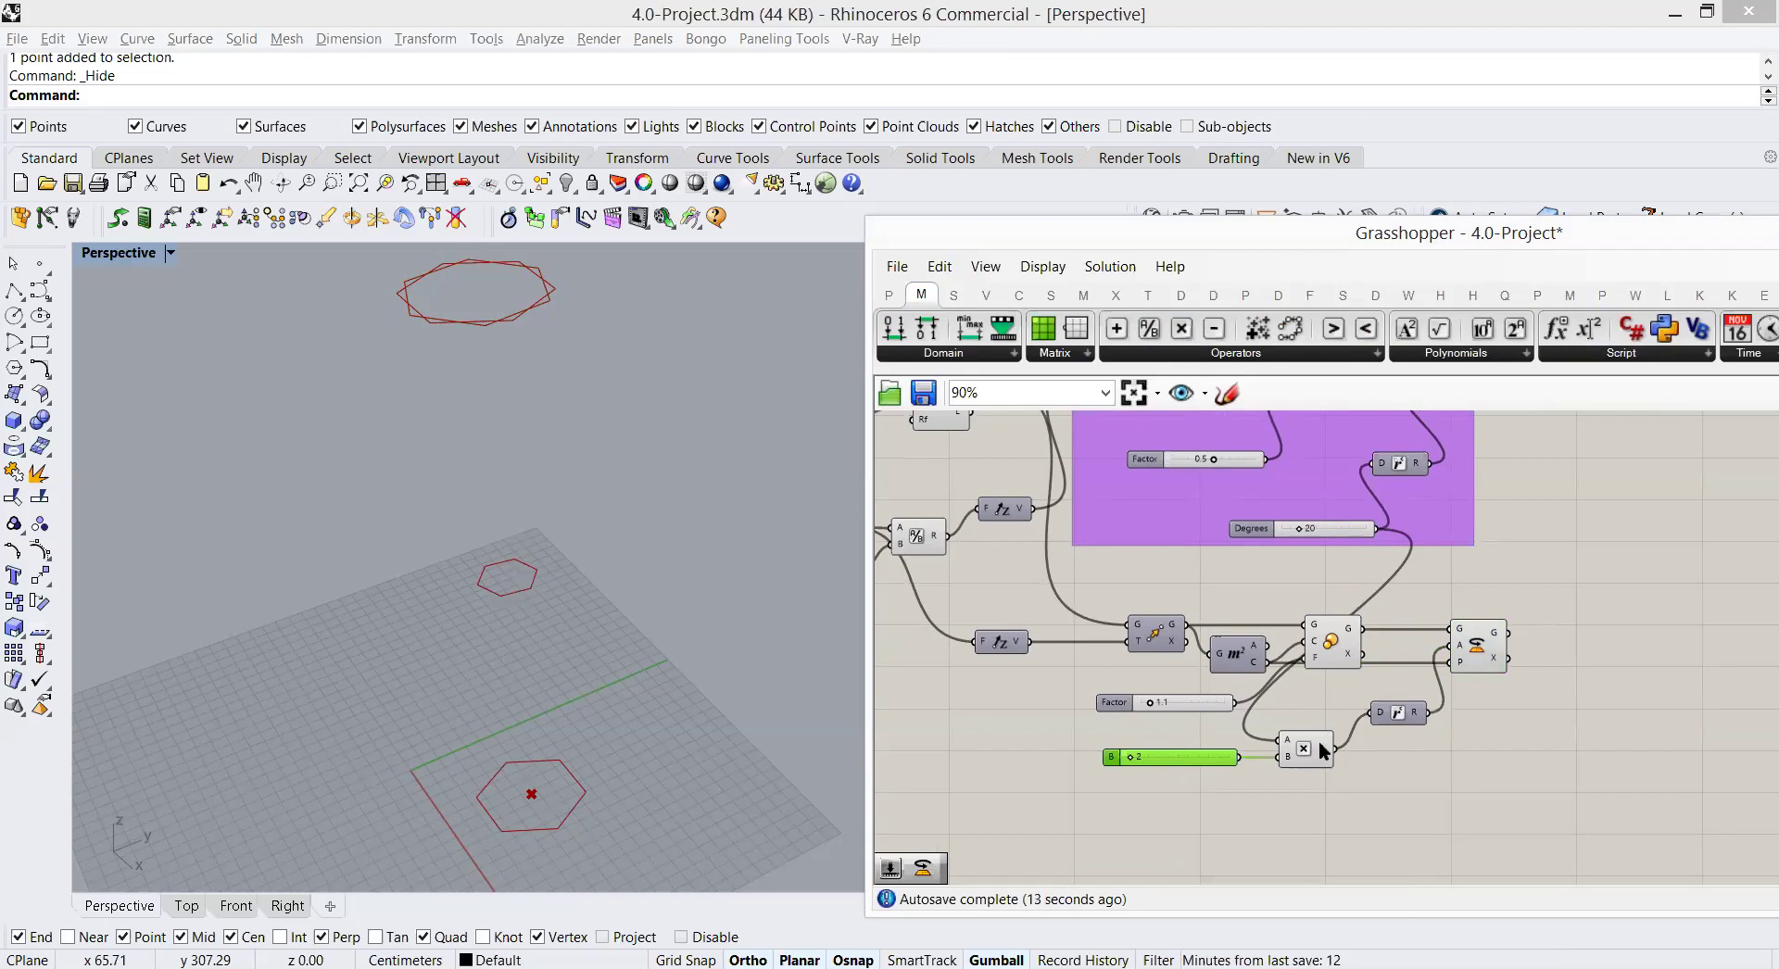
# Step: Turn off preview of the lower Scale component
pyautogui.moveTo(1507, 708); pyautogui.dragTo(1443, 759, button='right')
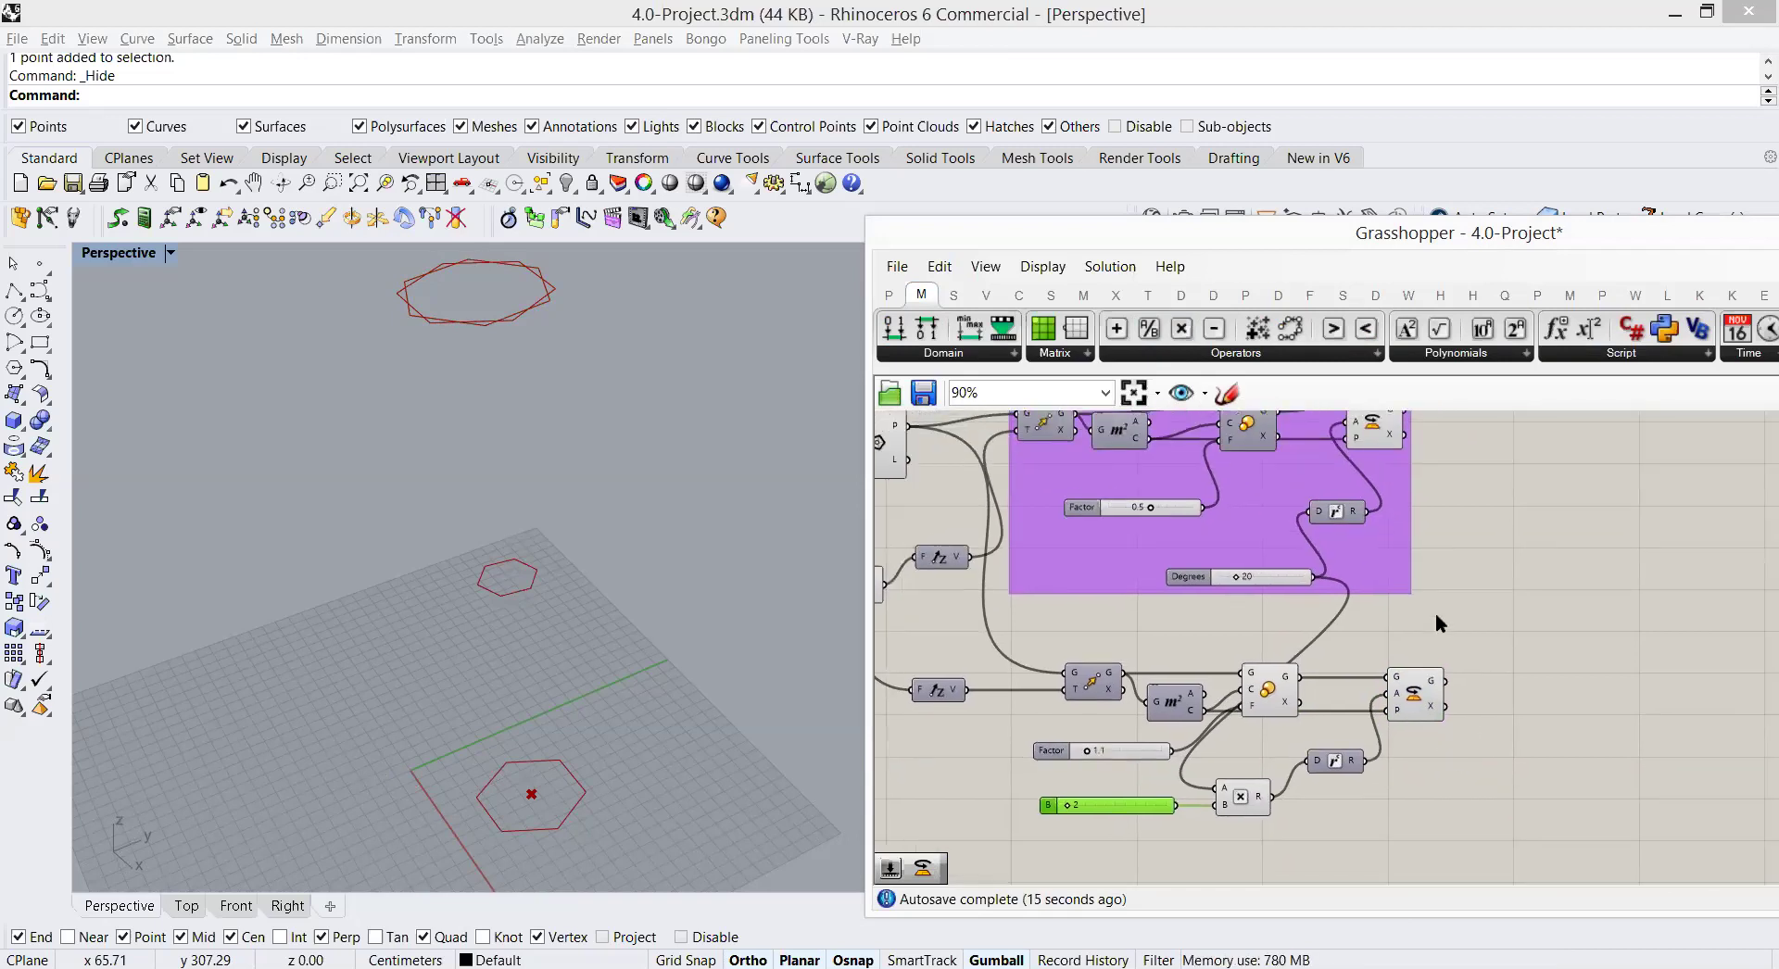
pyautogui.moveTo(1442, 603); pyautogui.dragTo(1441, 643, button='right')
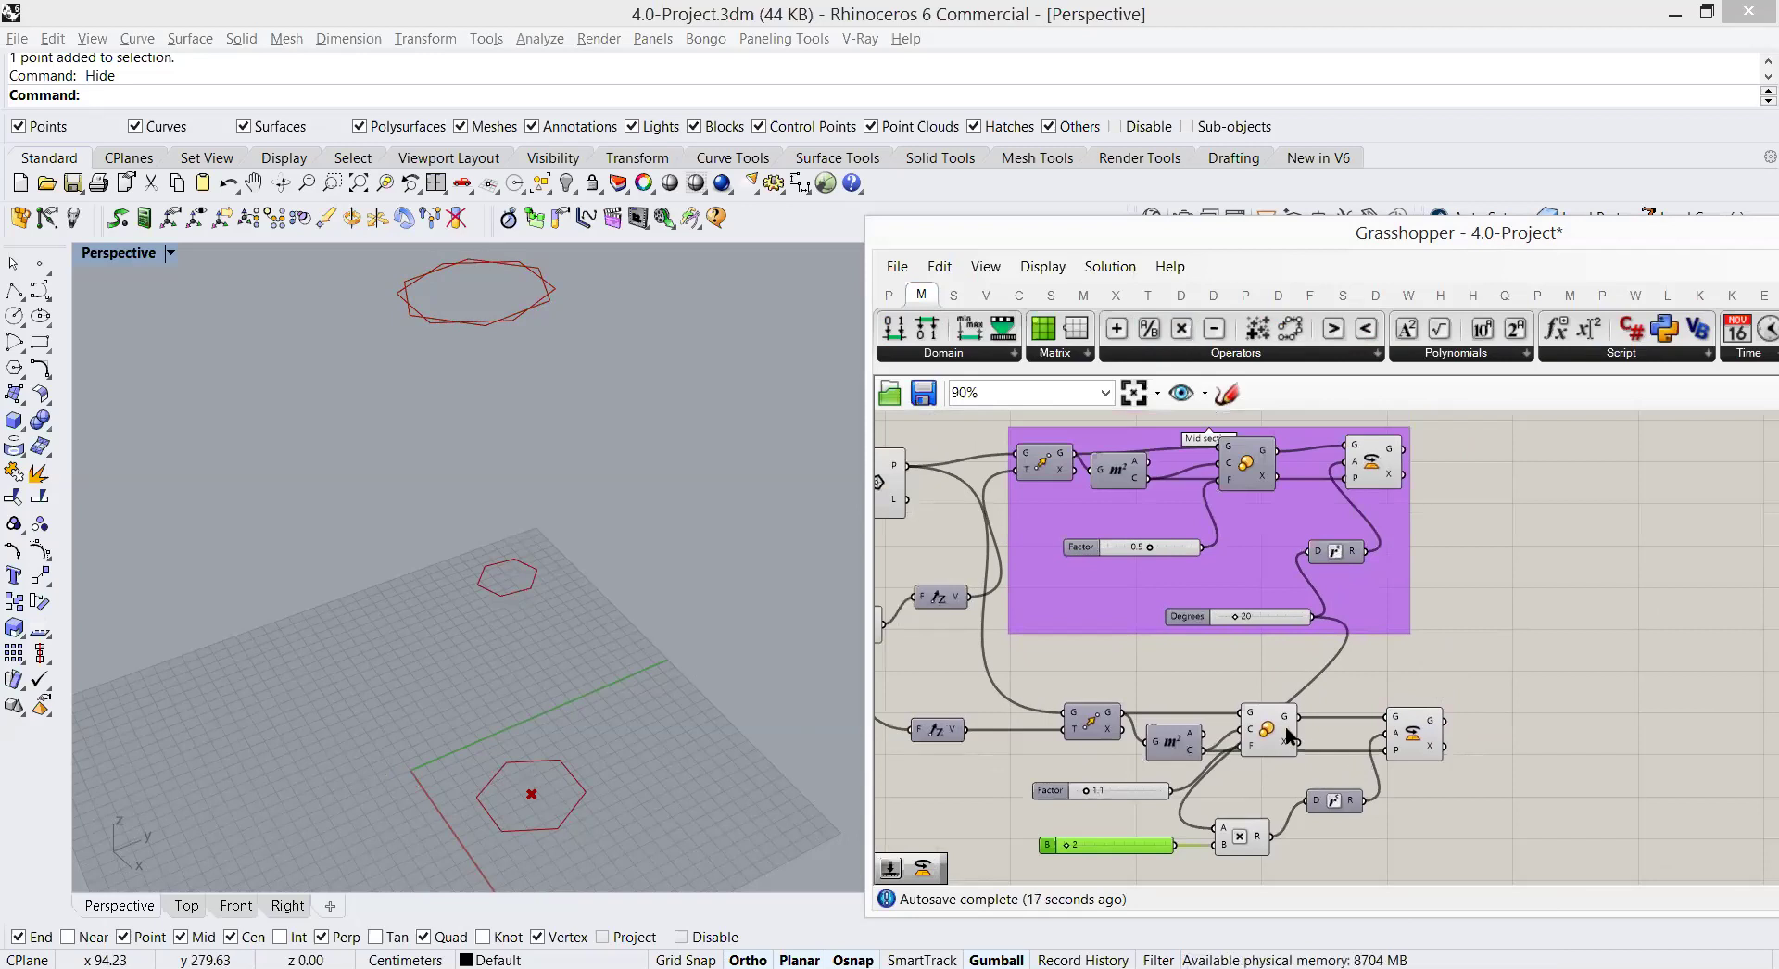
pyautogui.click(1262, 752)
pyautogui.rightClick(1264, 771)
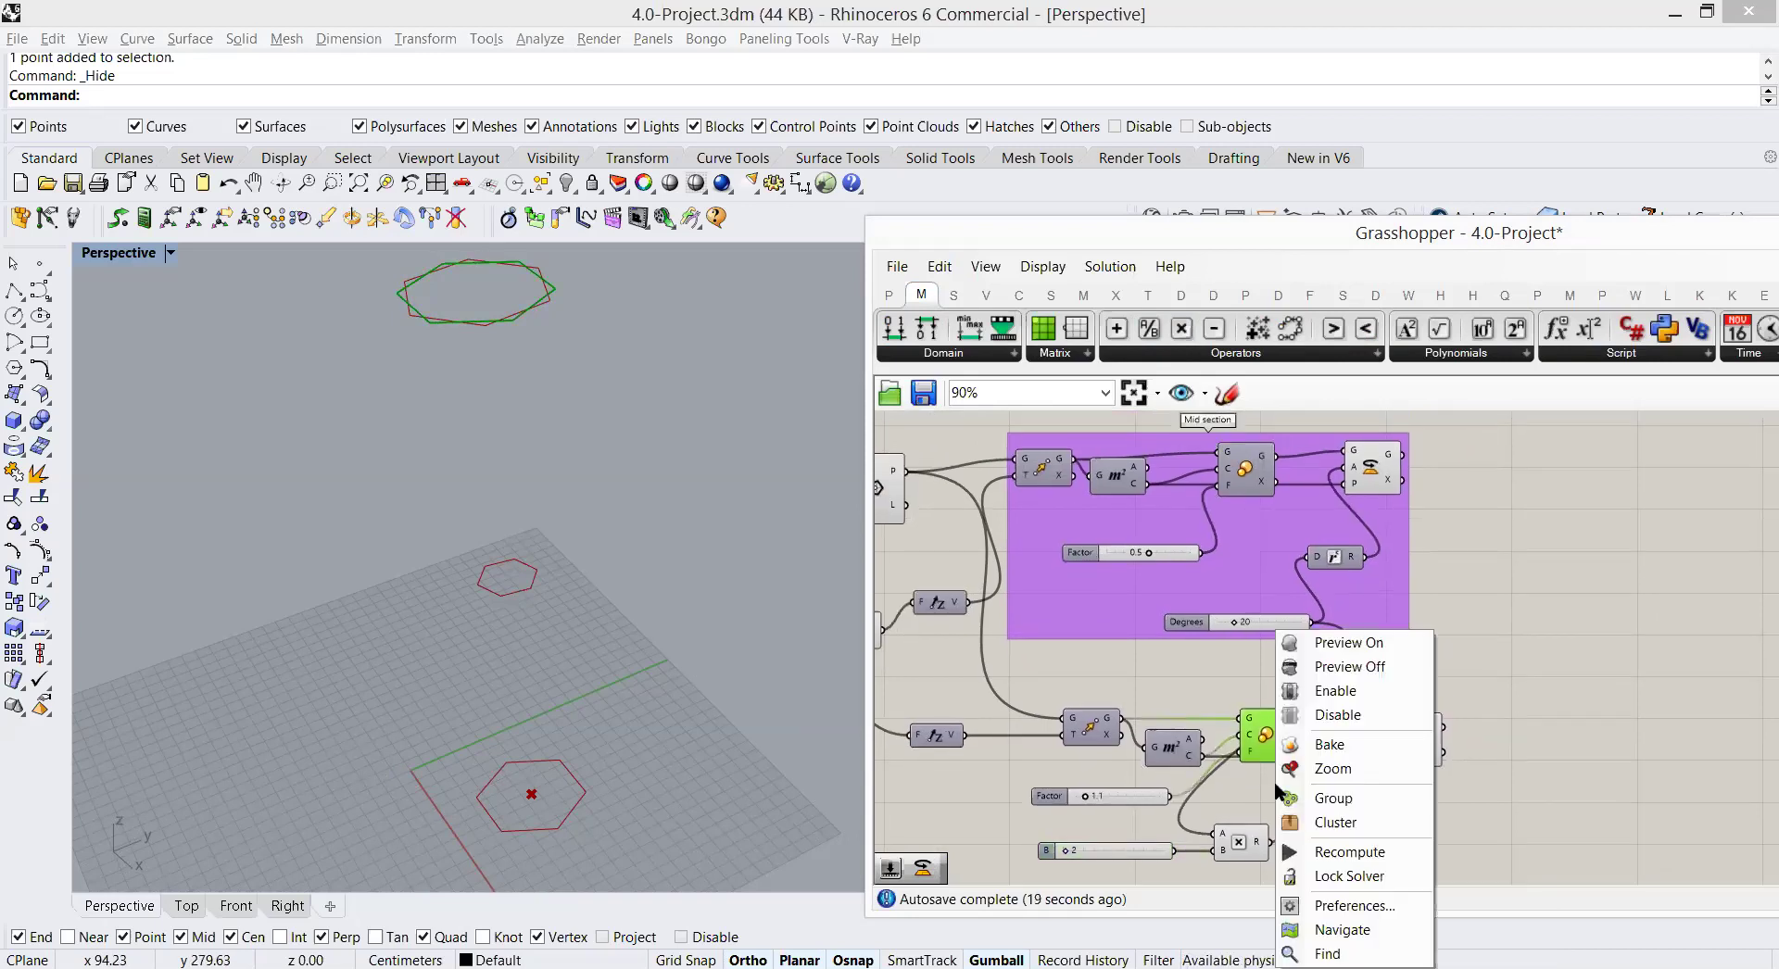
pyautogui.click(1354, 669)
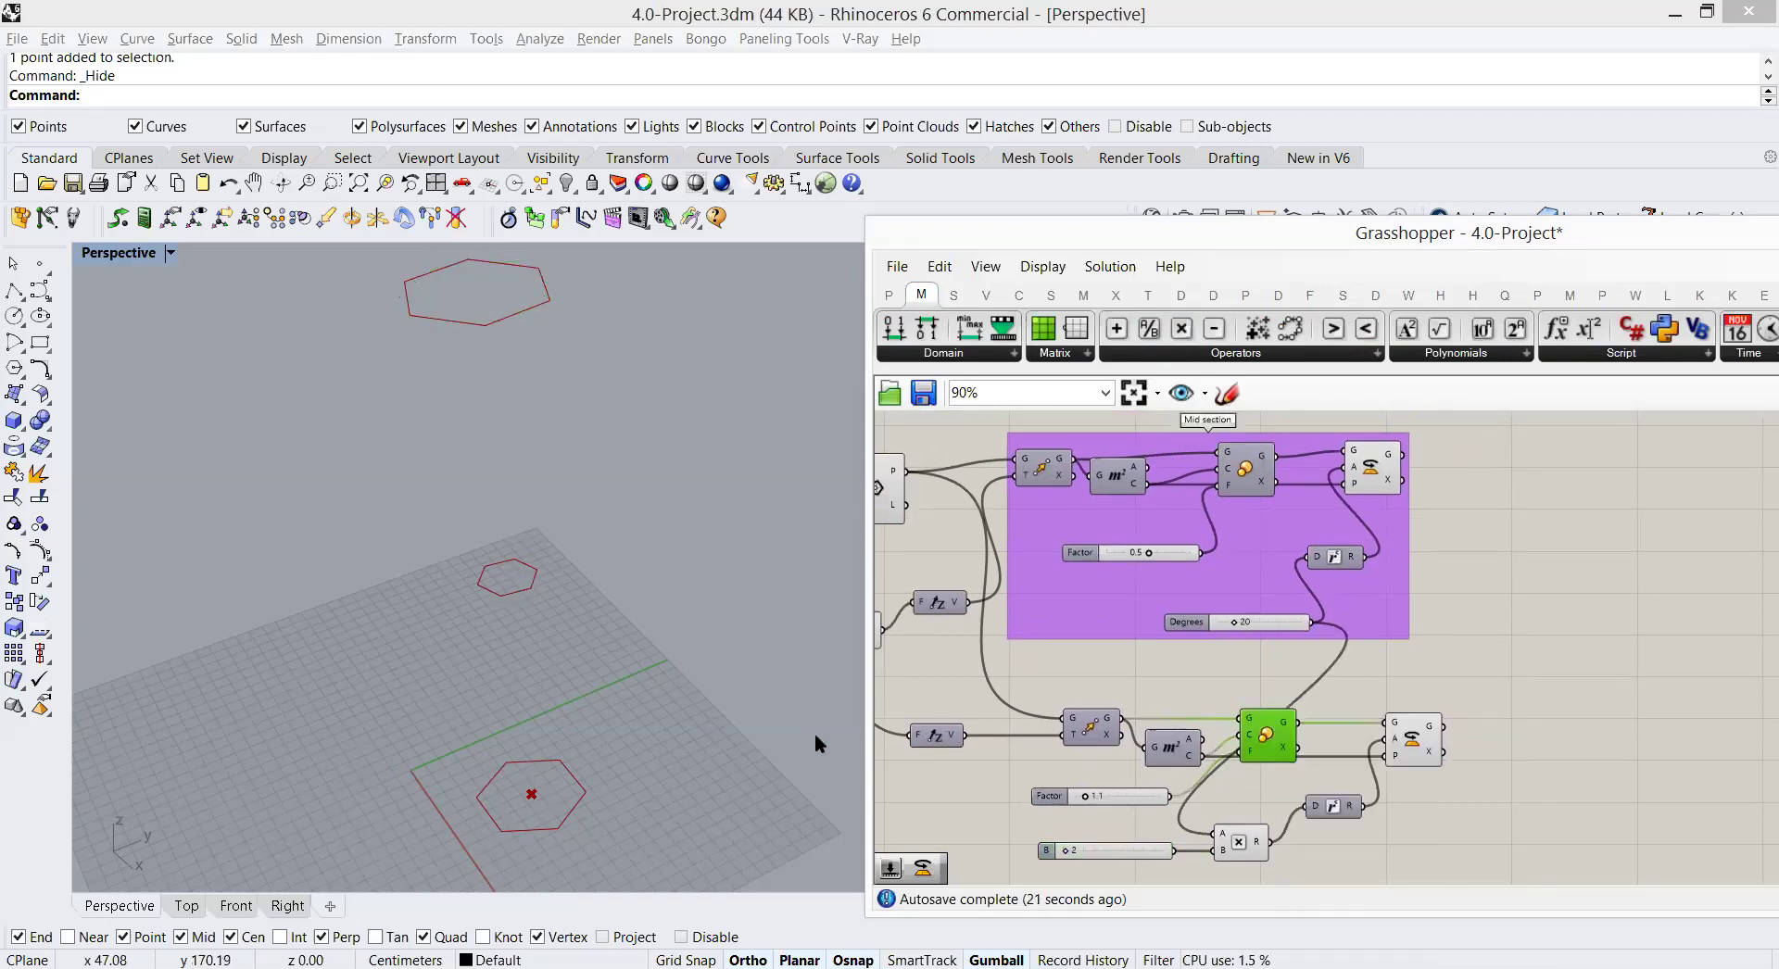
# Step: Turn off preview of the Point parameter at the start of the definition
pyautogui.moveTo(1037, 633); pyautogui.dragTo(1232, 663, button='right')
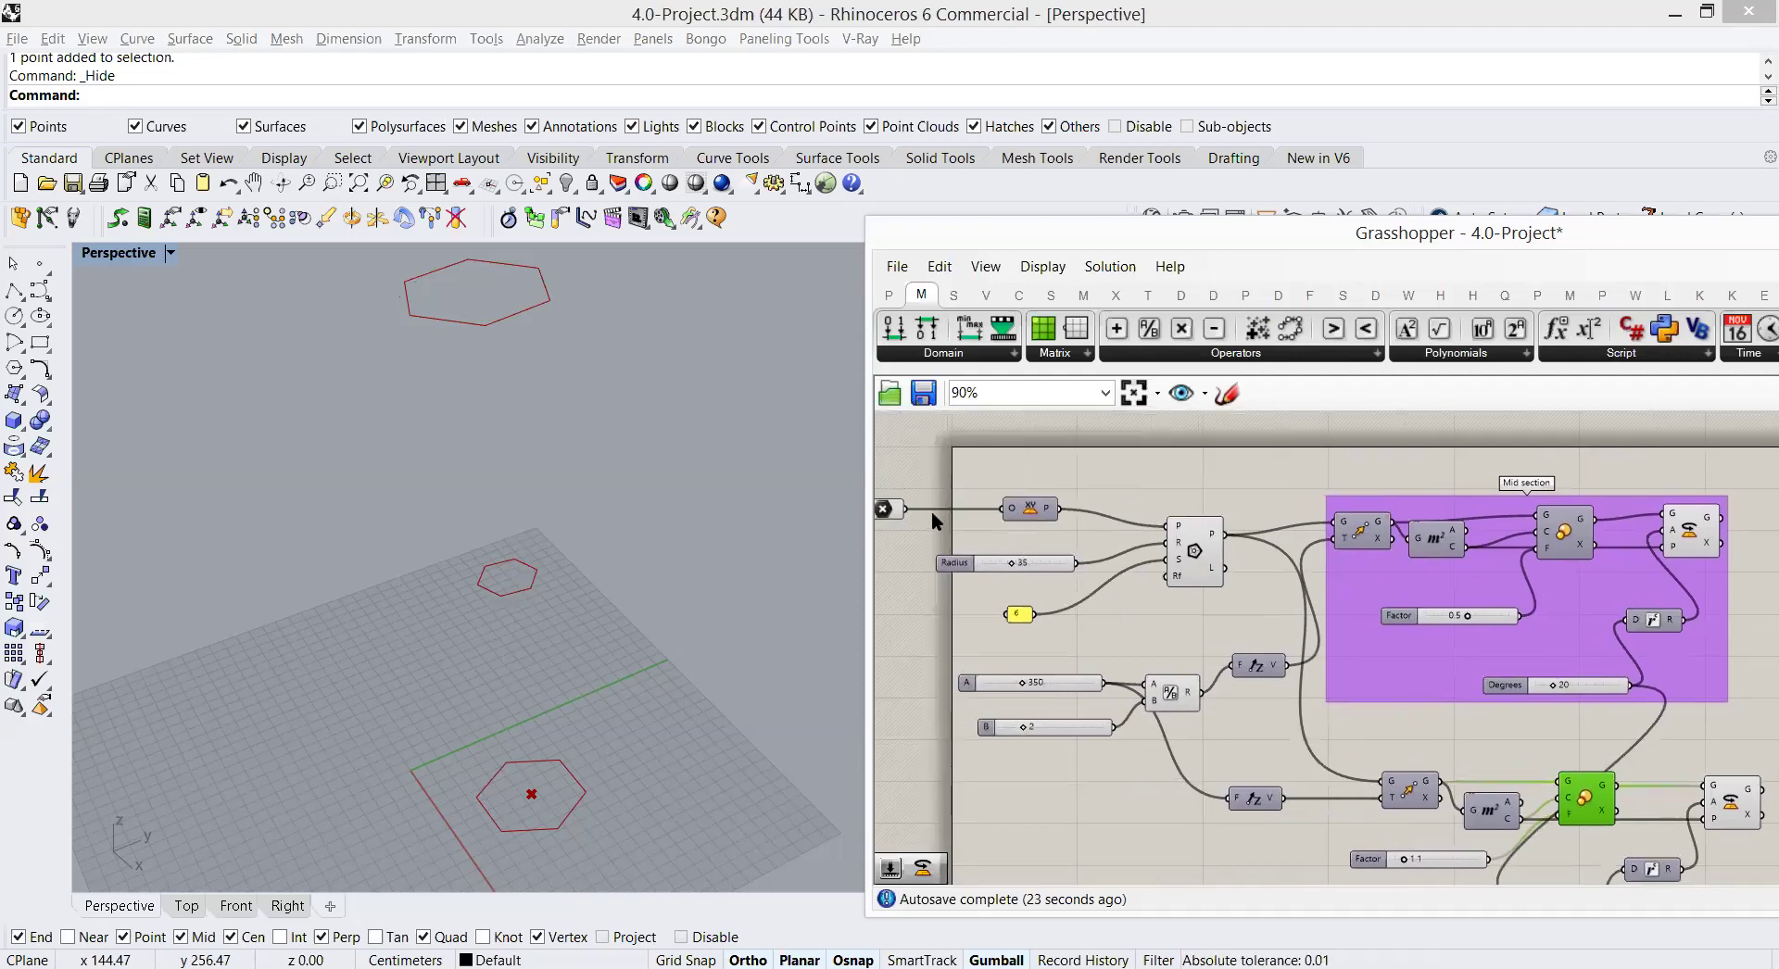
pyautogui.moveTo(908, 452); pyautogui.dragTo(997, 459, button='right')
pyautogui.moveTo(997, 459); pyautogui.dragTo(947, 575)
pyautogui.rightClick(953, 570)
pyautogui.click(1001, 610)
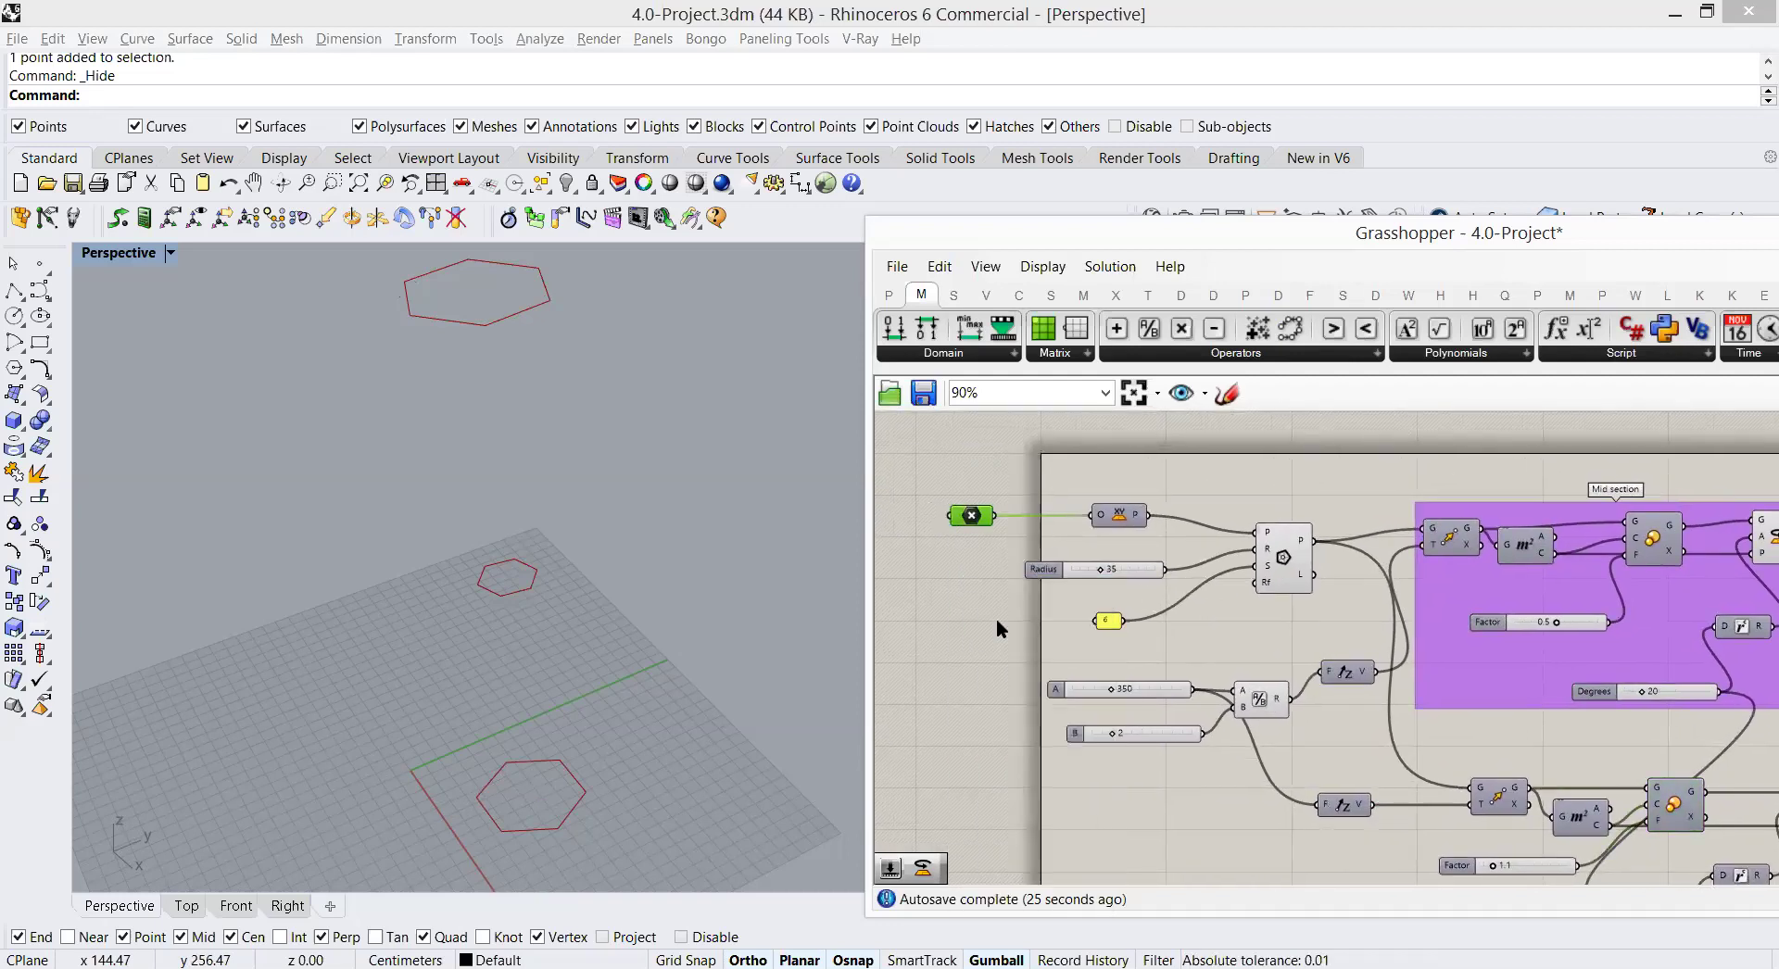
# Step: Show the hidden base point in the Rhino viewport and move it a short distance across the ground plane
pyautogui.rightClick(567, 183)
pyautogui.click(532, 793)
pyautogui.scroll(-8, 663, 736)
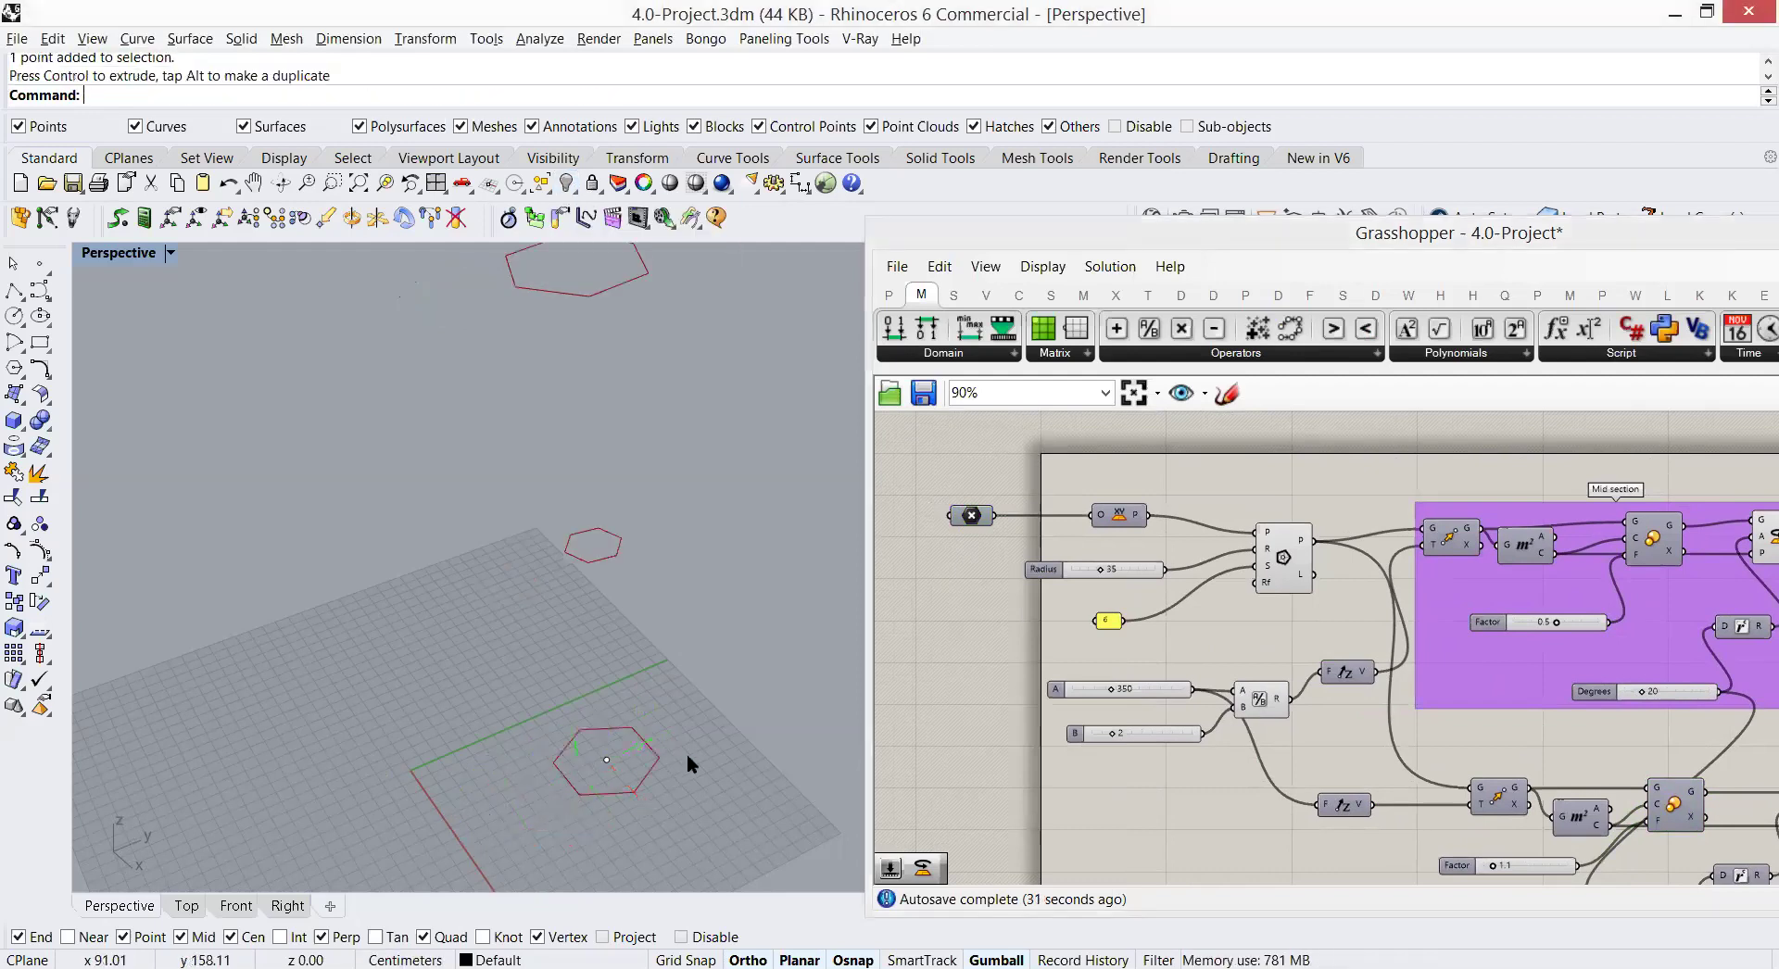
pyautogui.keyDown('shift'); pyautogui.moveTo(631, 694); pyautogui.dragTo(576, 664, button='right'); pyautogui.keyUp('shift')
pyautogui.scroll(3, 576, 665)
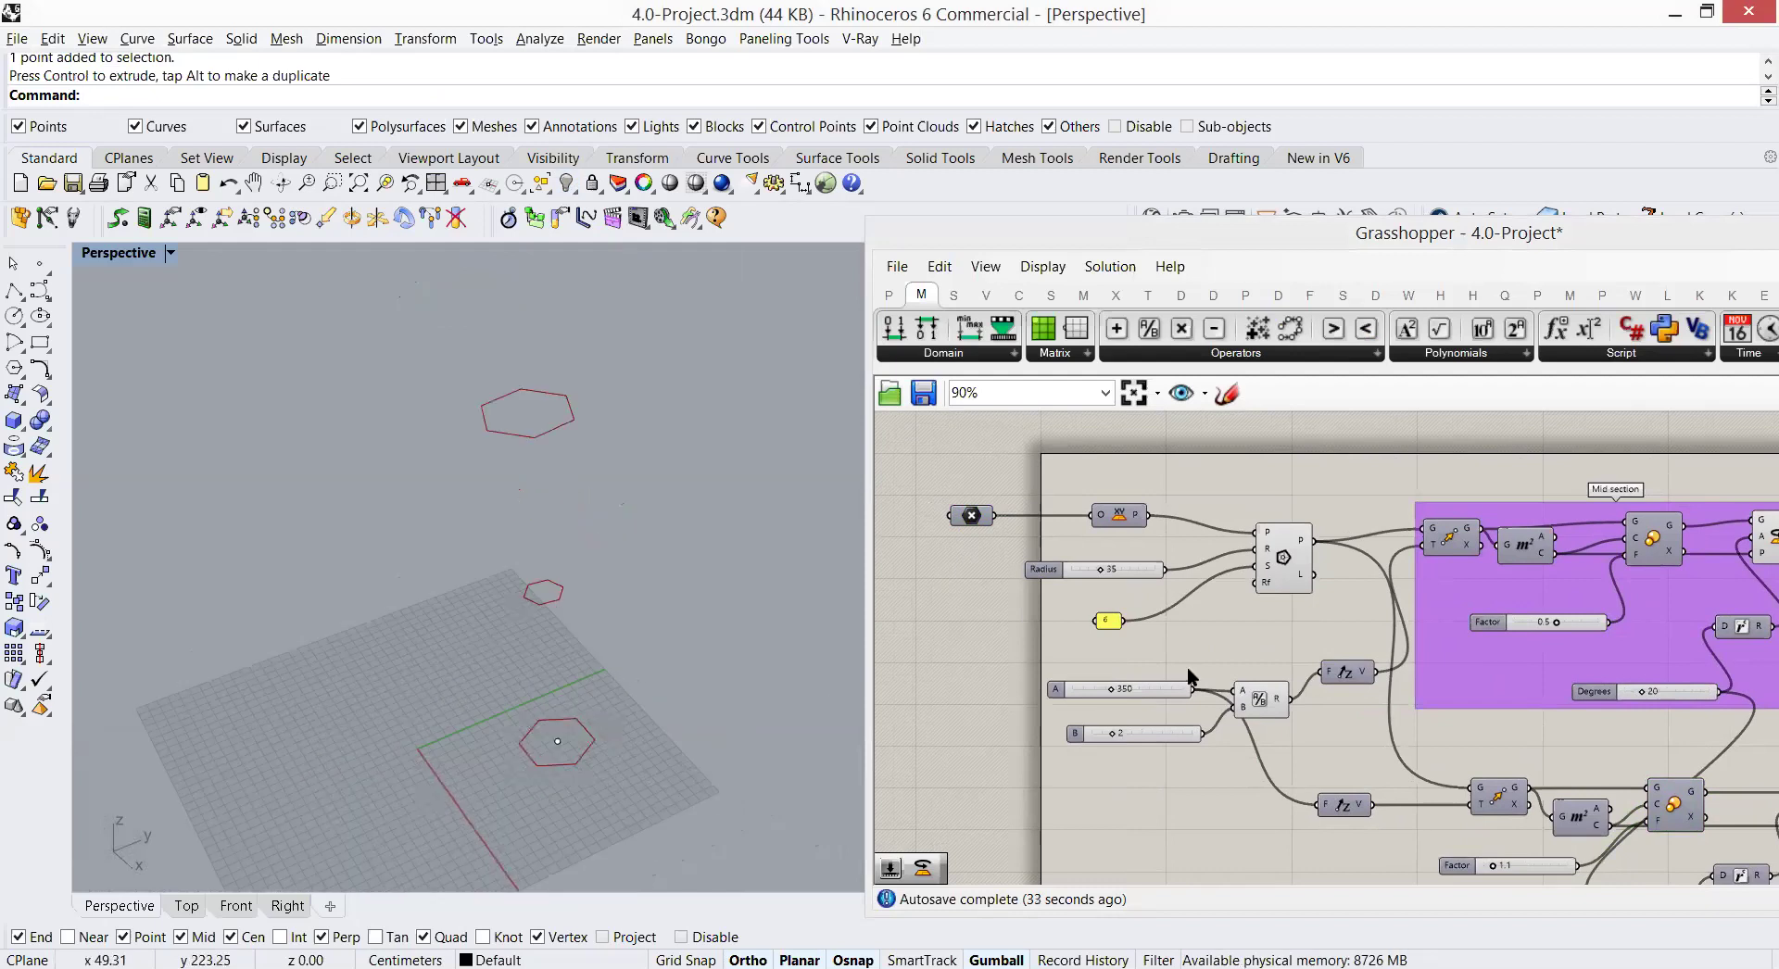
# Step: Add a Loft component on the empty canvas beyond the Mid section group
pyautogui.scroll(-1, 1414, 598)
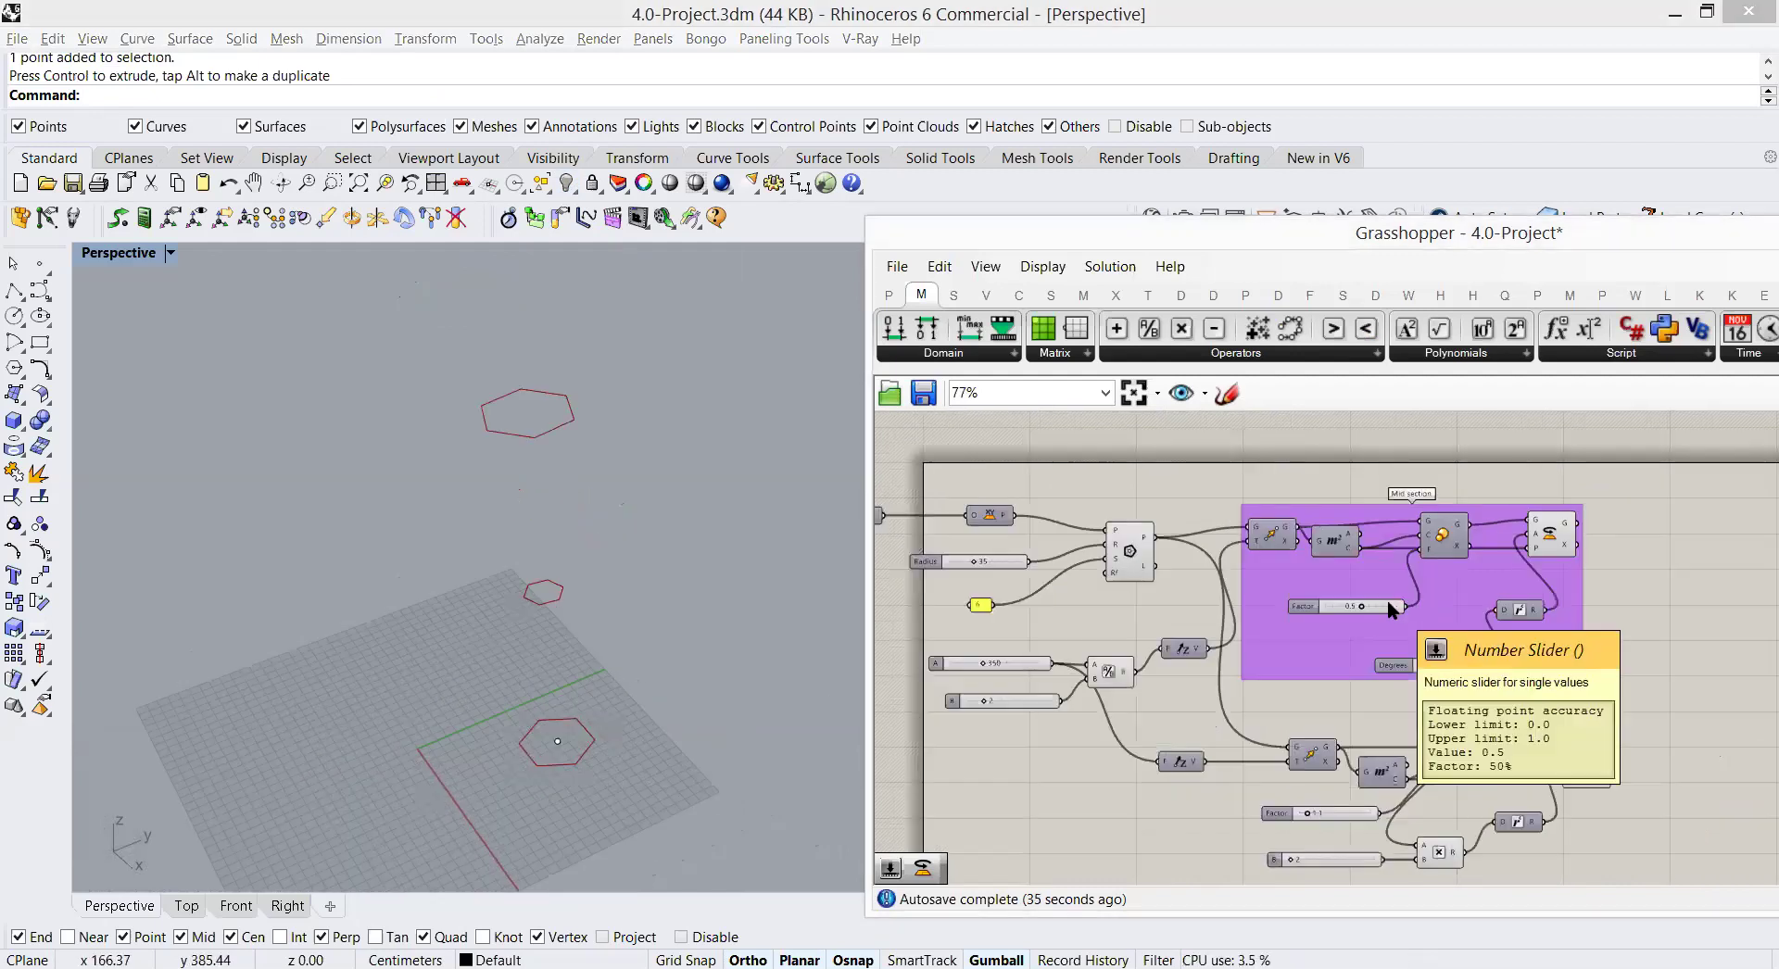
pyautogui.click(1053, 297)
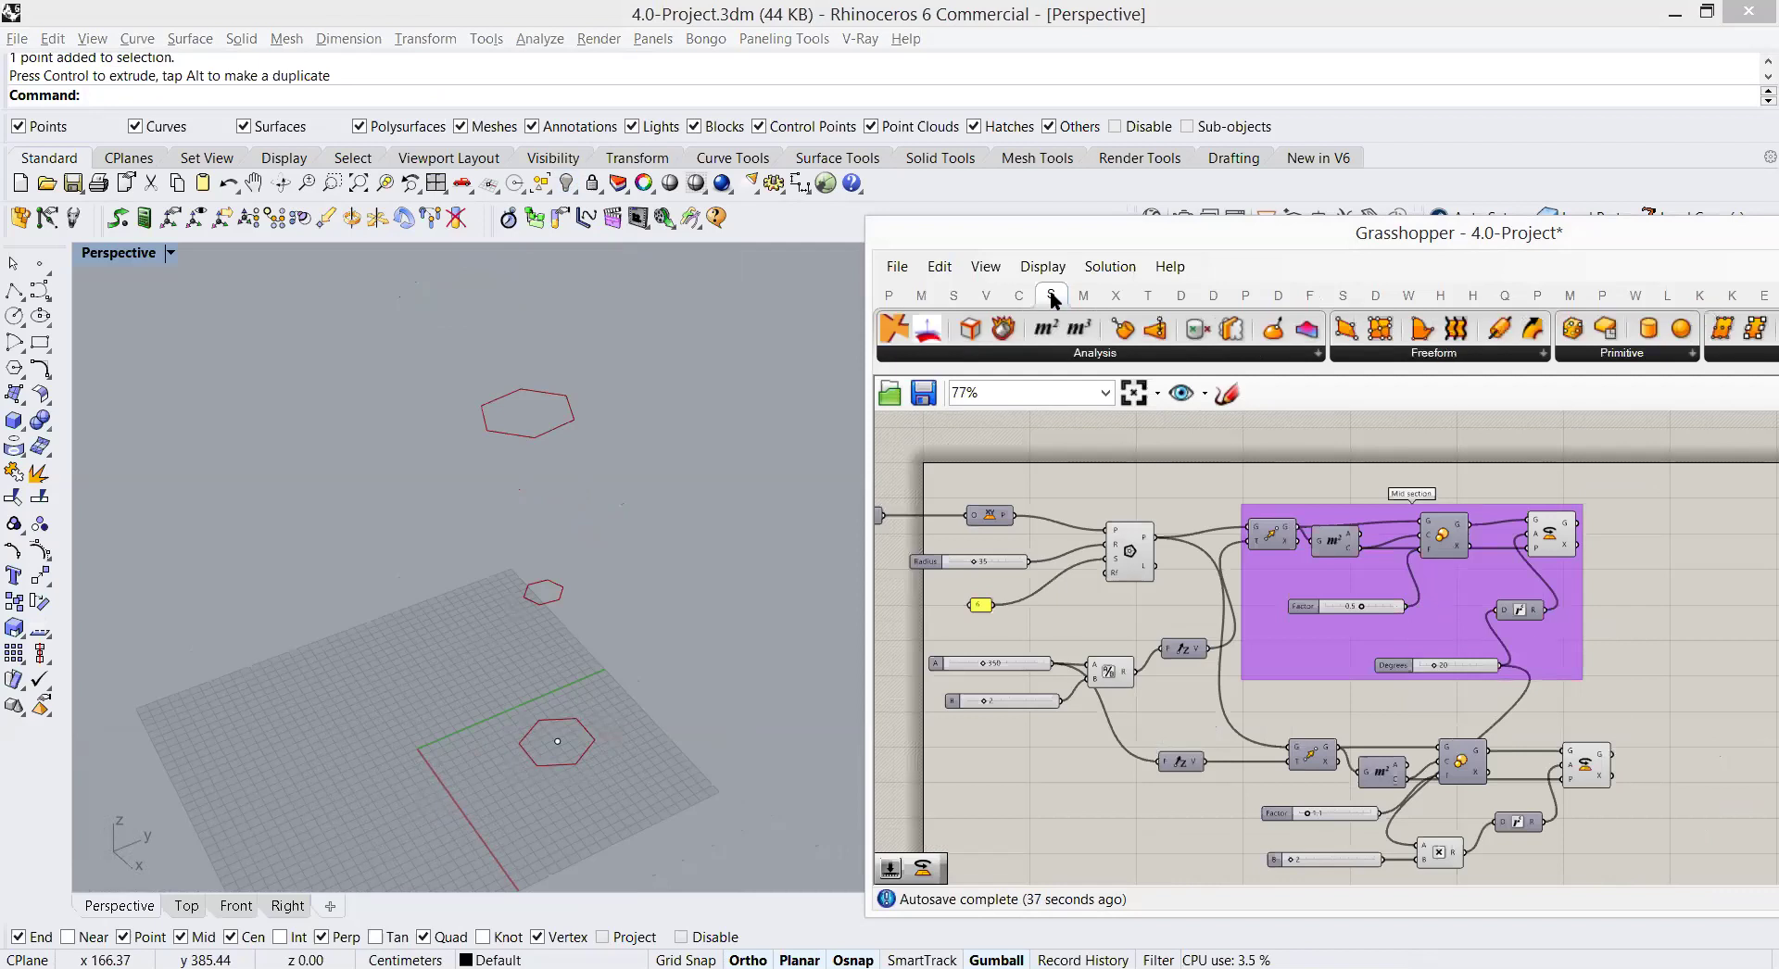
pyautogui.click(1464, 357)
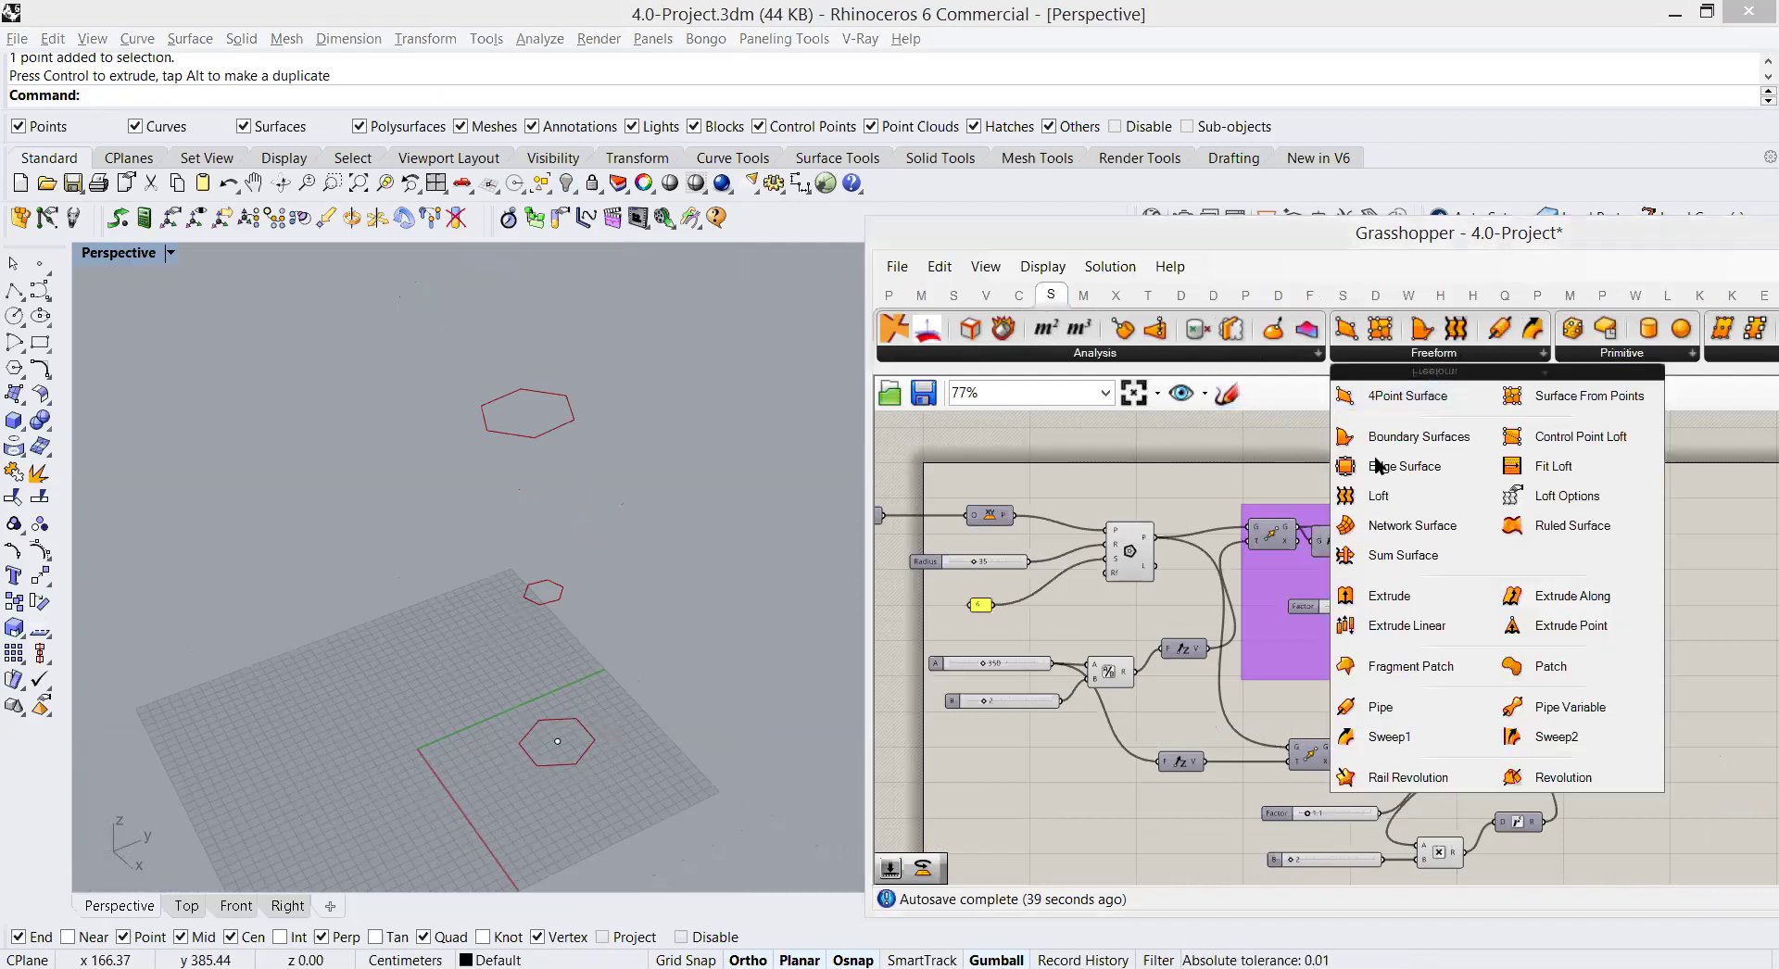
pyautogui.moveTo(1388, 495); pyautogui.dragTo(1721, 556)
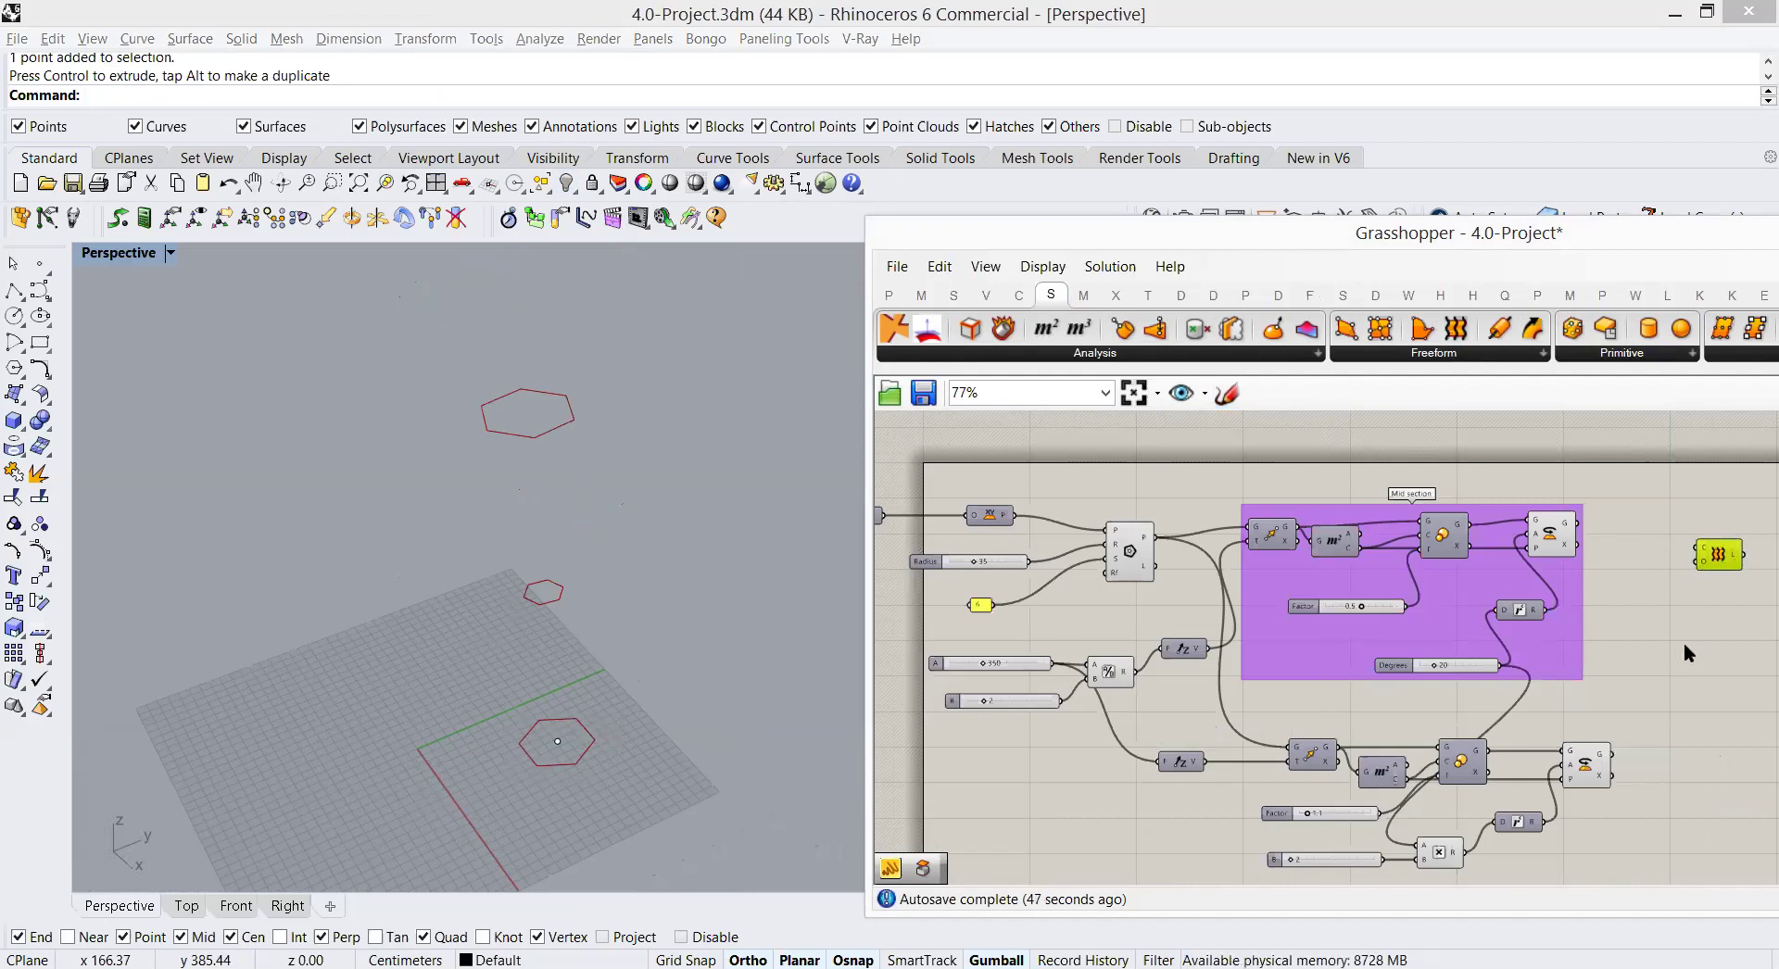
# Step: Add a Merge component ahead of the Loft and connect the base polygon to its first data input
pyautogui.moveTo(1687, 640); pyautogui.dragTo(1708, 638, button='right')
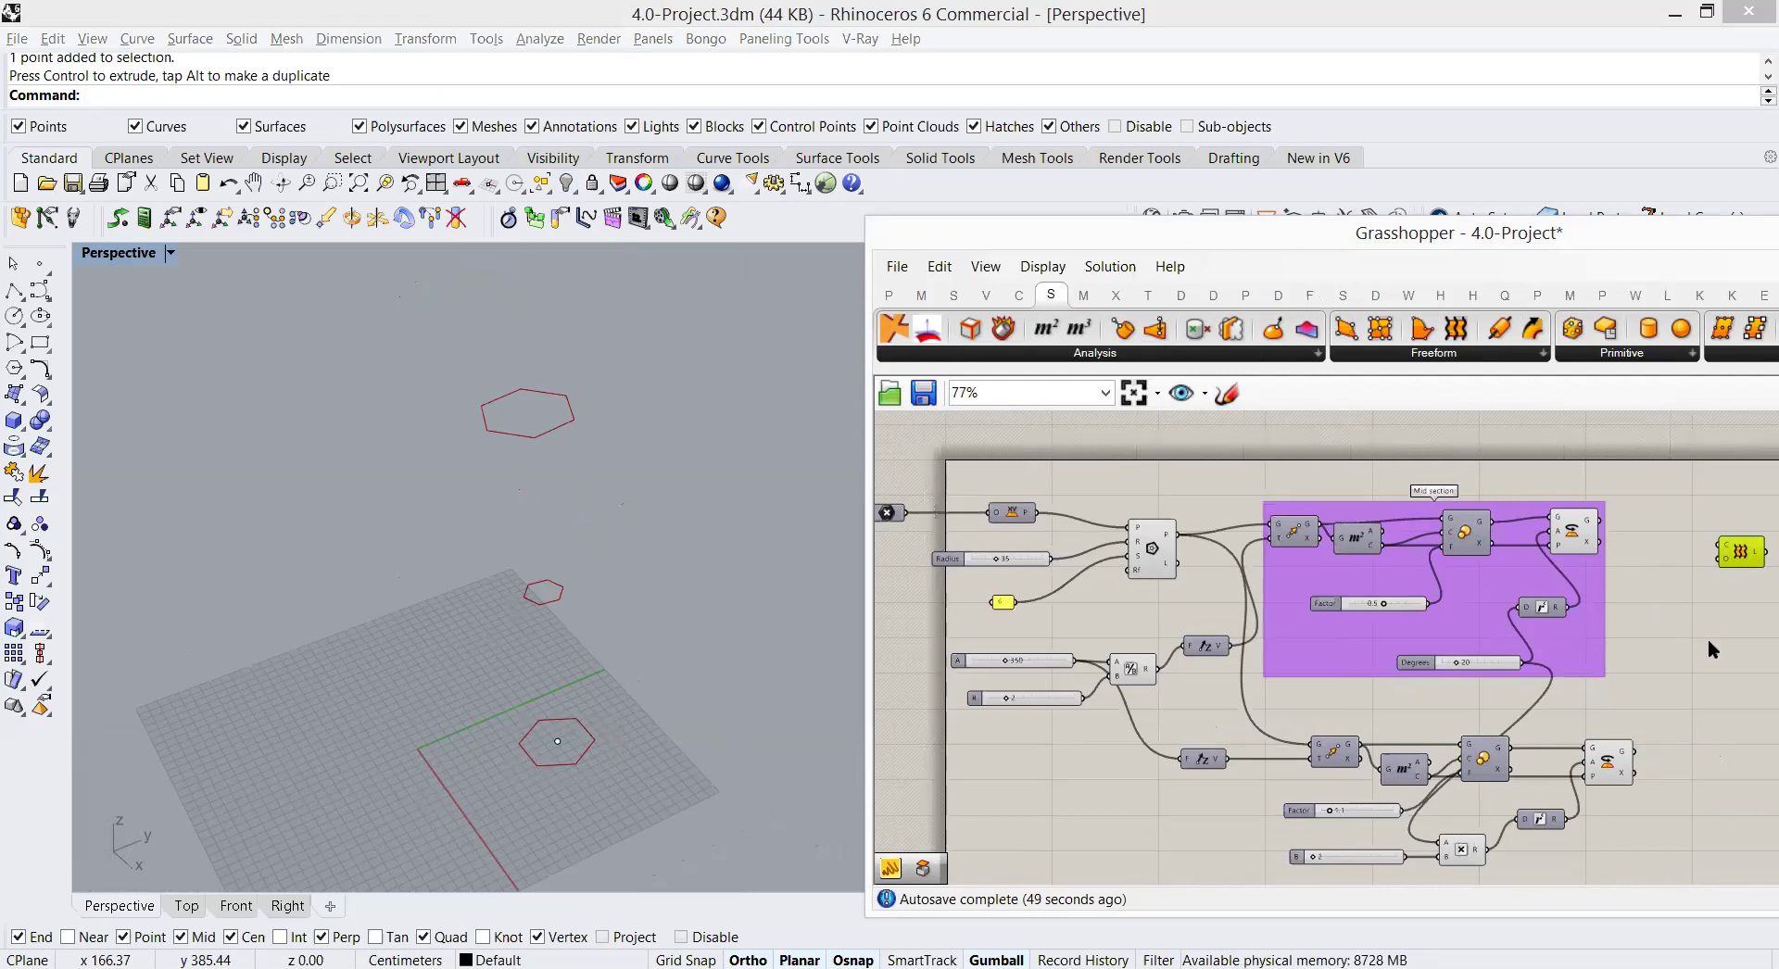
pyautogui.click(1644, 598)
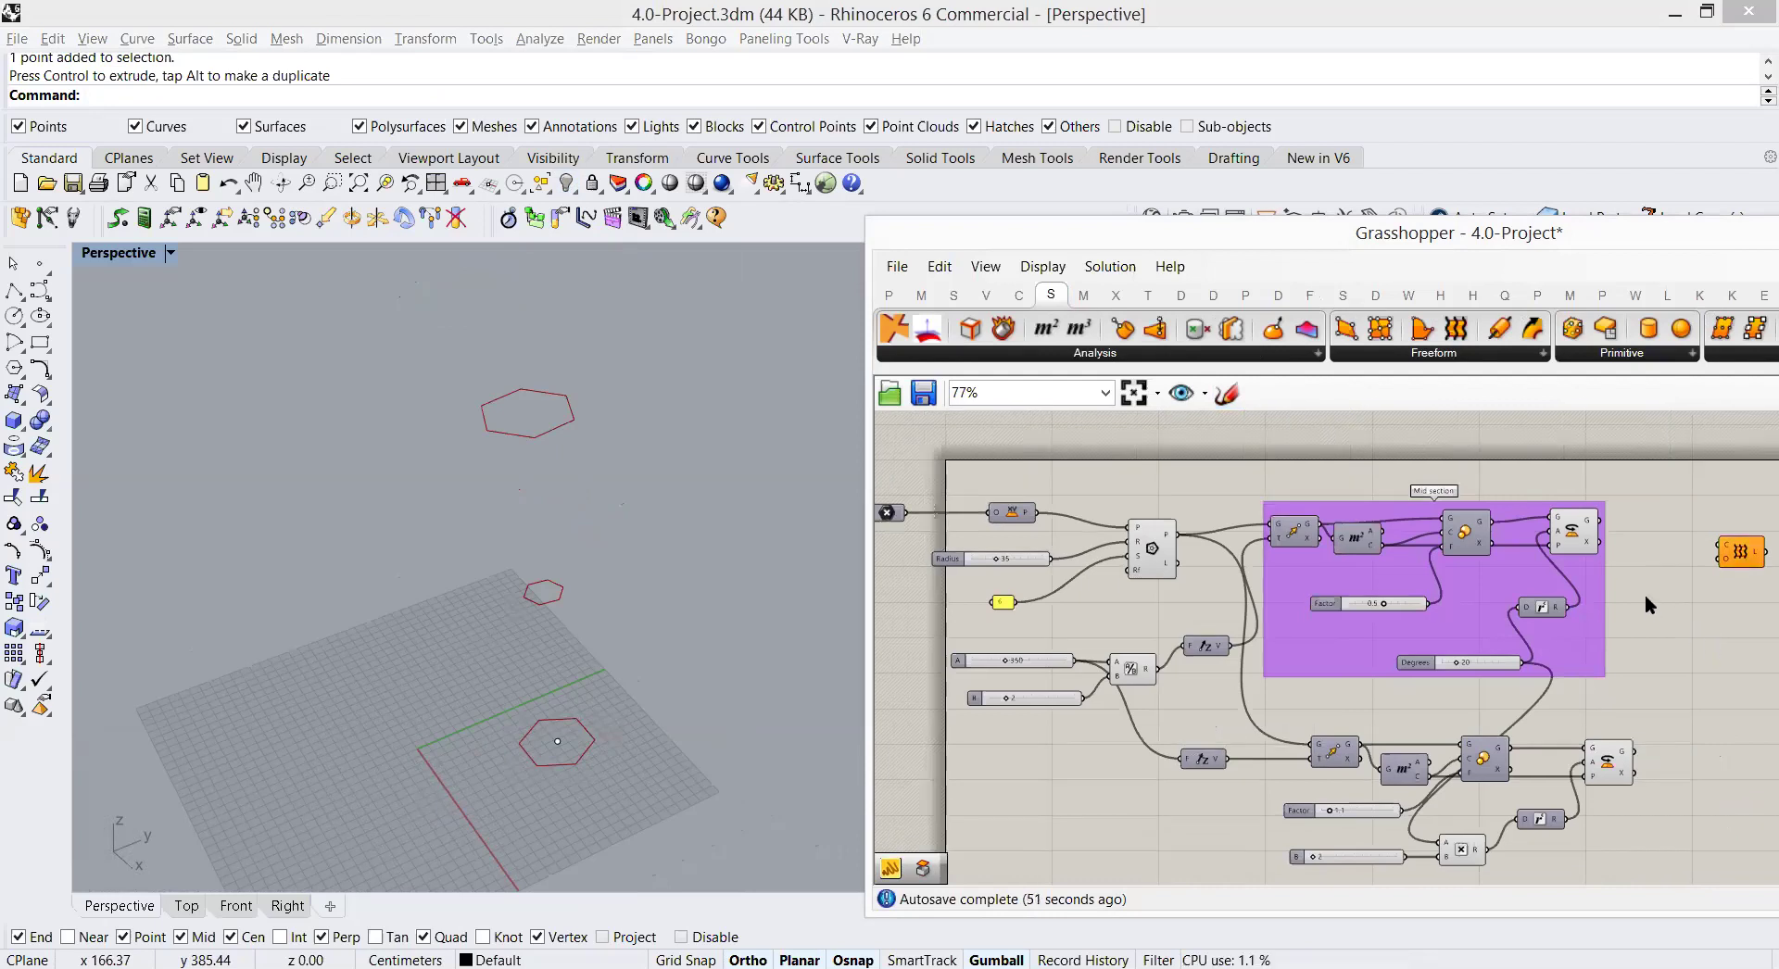
pyautogui.doubleClick(1646, 597)
pyautogui.write('merg')
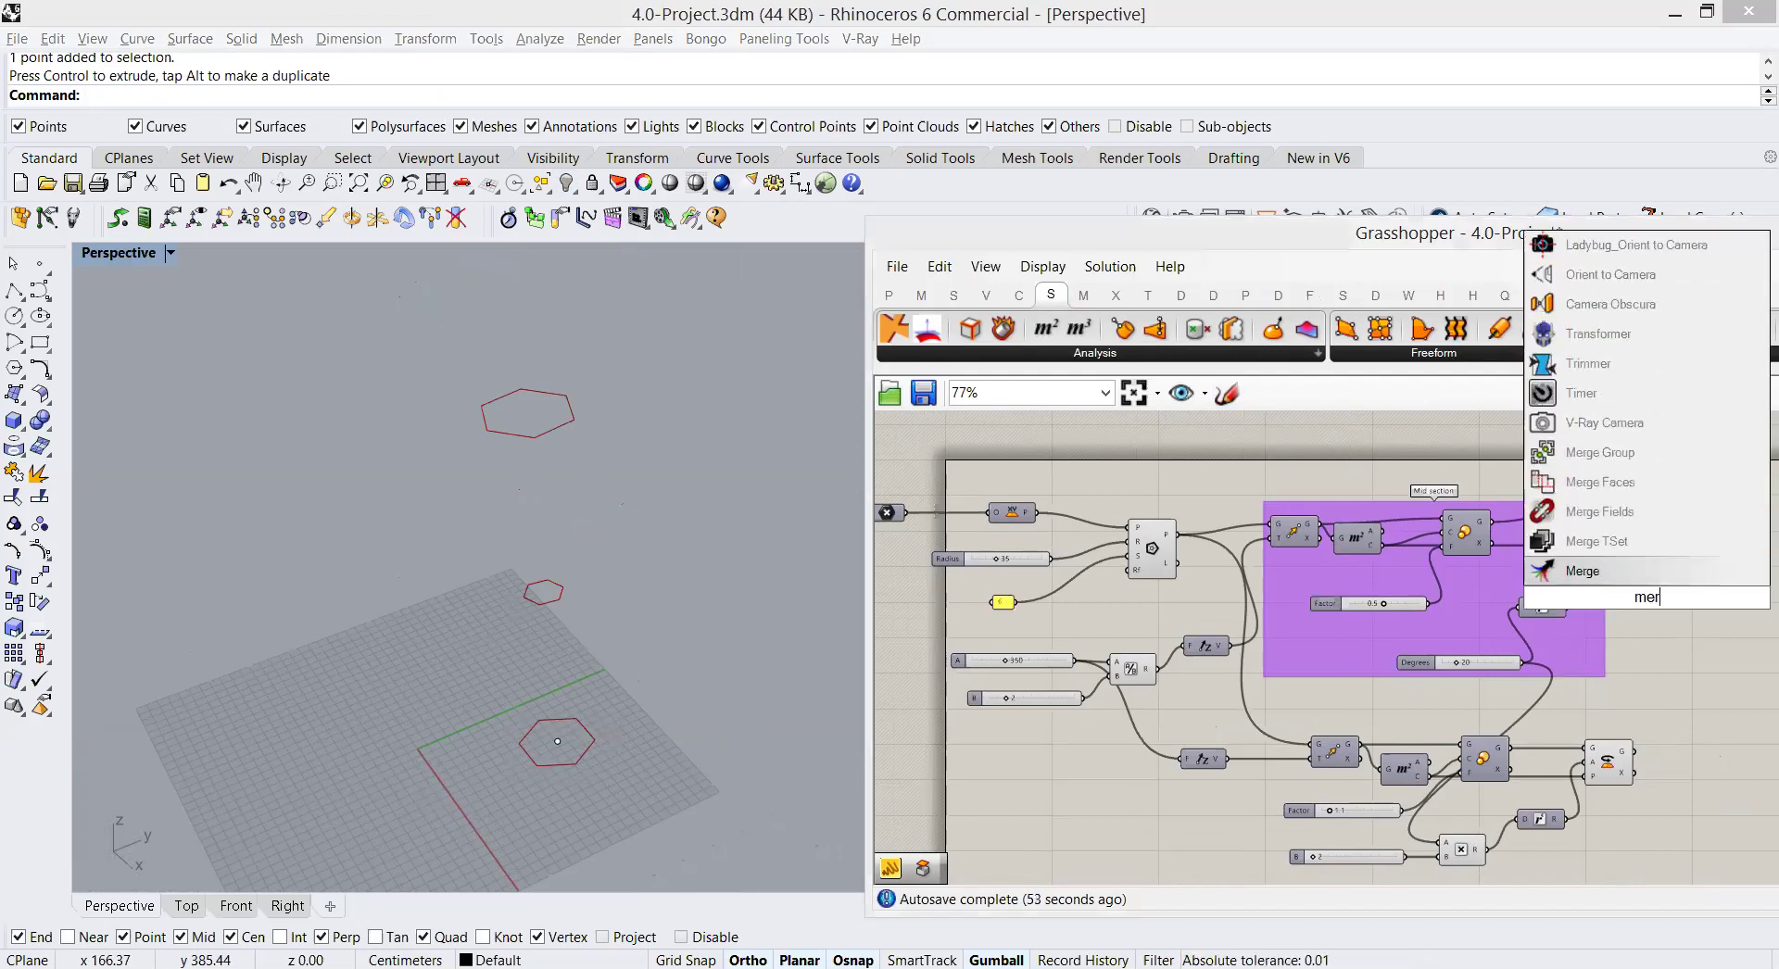
pyautogui.click(1636, 575)
pyautogui.moveTo(1175, 535); pyautogui.dragTo(1623, 591)
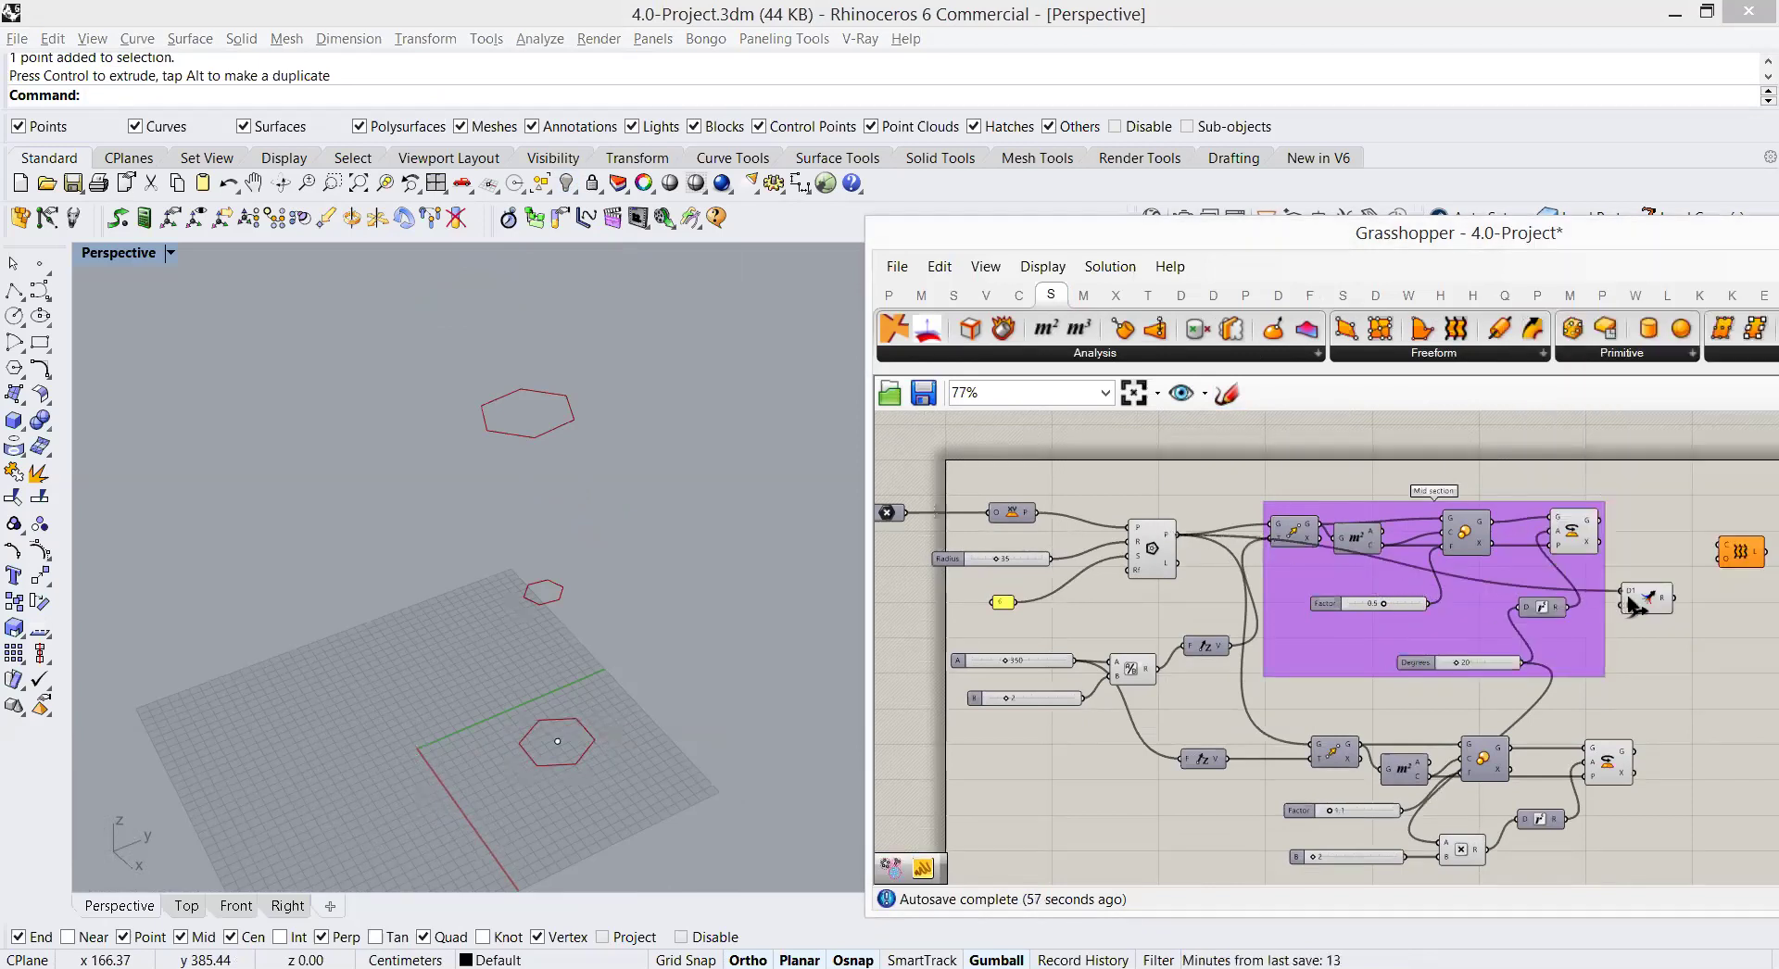
# Step: Connect the rotated mid and top sections to the Merge's second and third inputs, and feed the merged result into the Loft's curves
pyautogui.moveTo(1600, 522); pyautogui.dragTo(1632, 602)
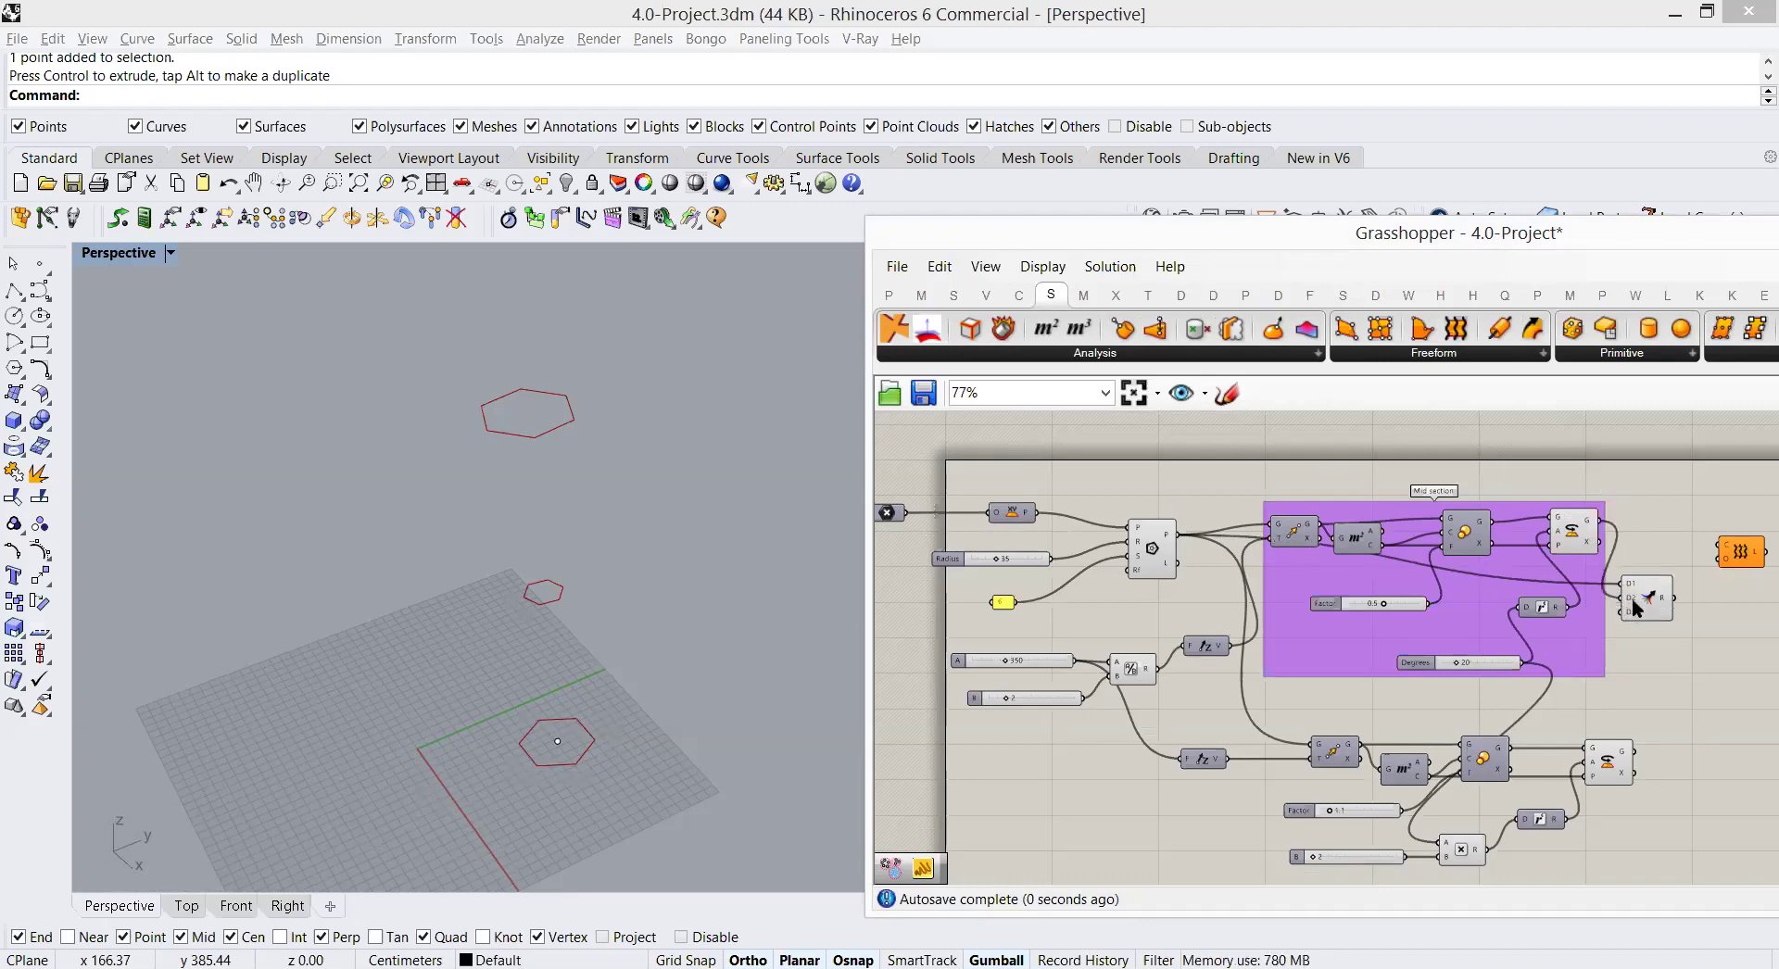
pyautogui.scroll(-2, 1633, 602)
pyautogui.moveTo(1629, 749); pyautogui.dragTo(1682, 547)
pyautogui.scroll(5, 1659, 614)
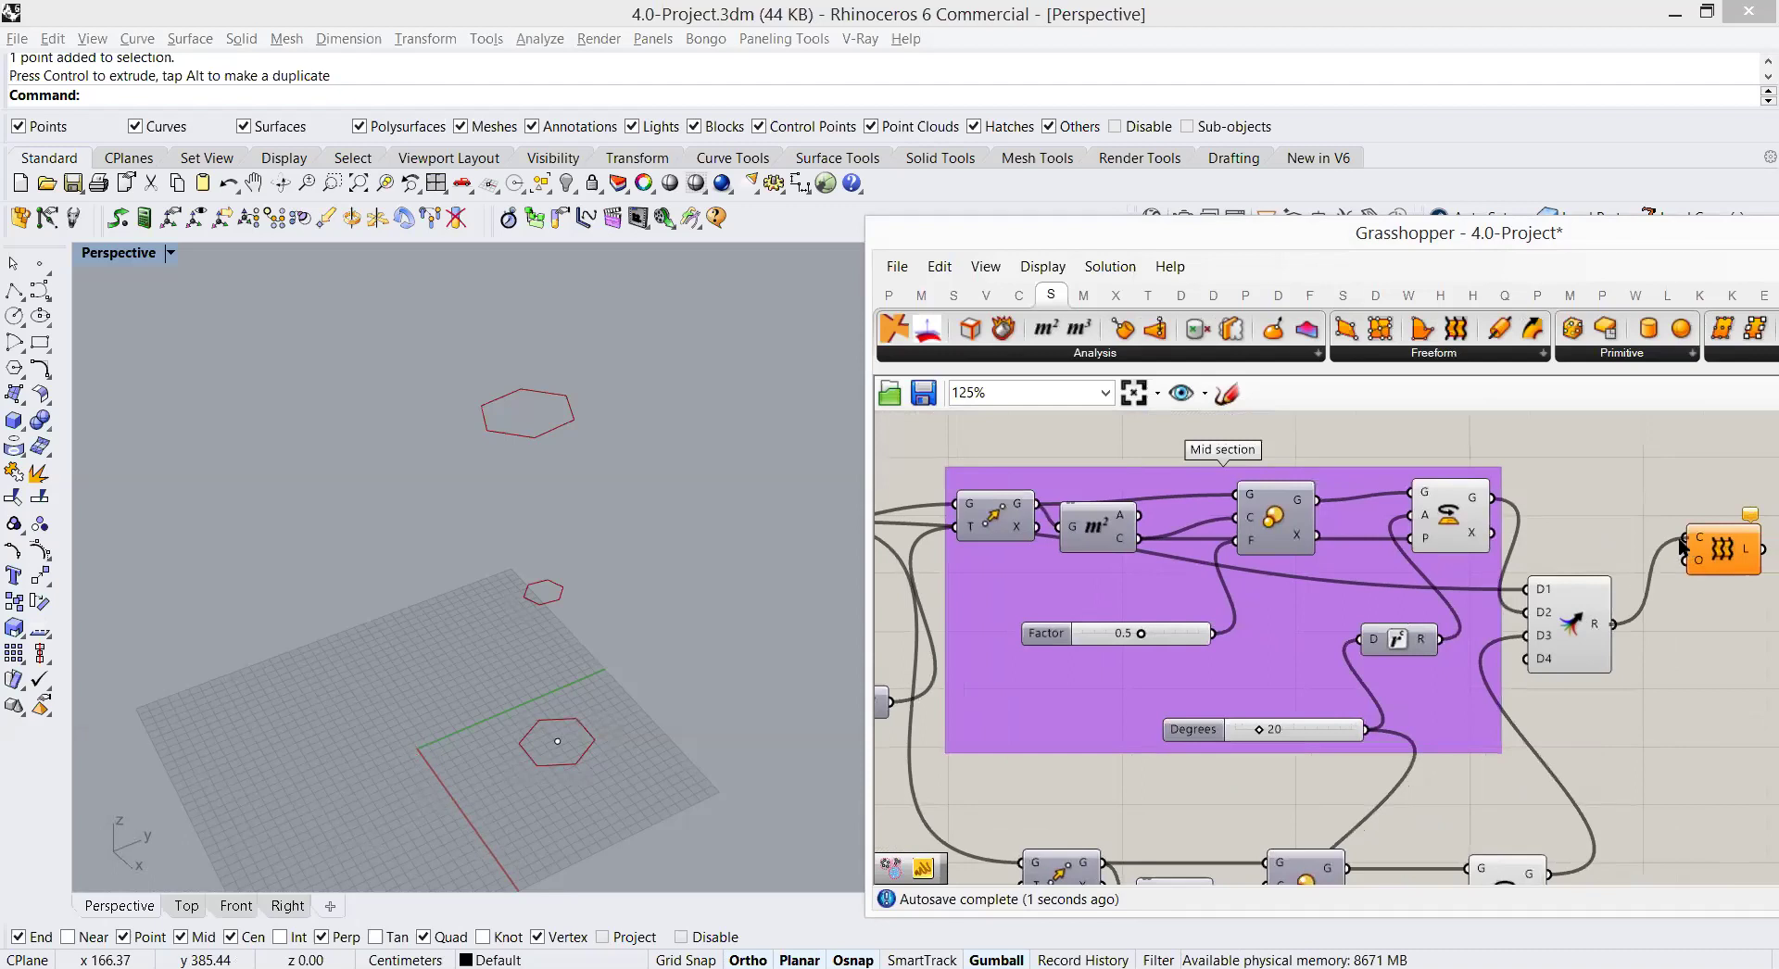
# Step: Remove the unused D4 input from the Merge component
pyautogui.scroll(10, 1564, 630)
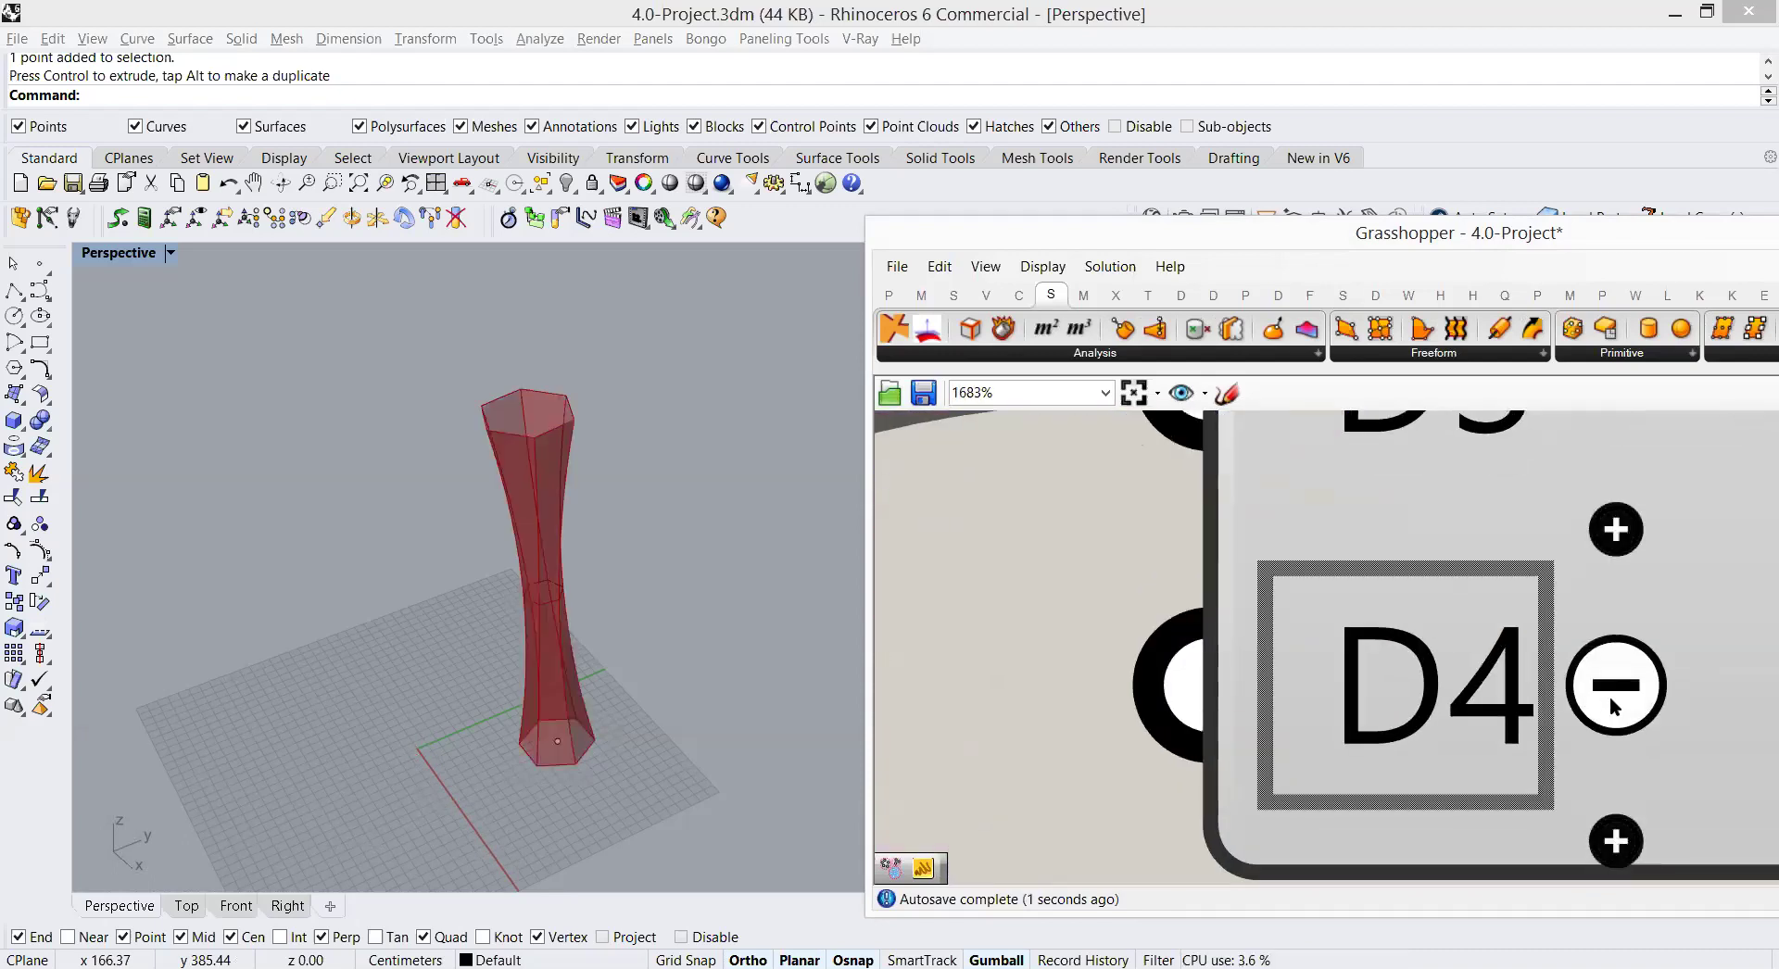
pyautogui.click(1609, 697)
pyautogui.scroll(-9, 1492, 671)
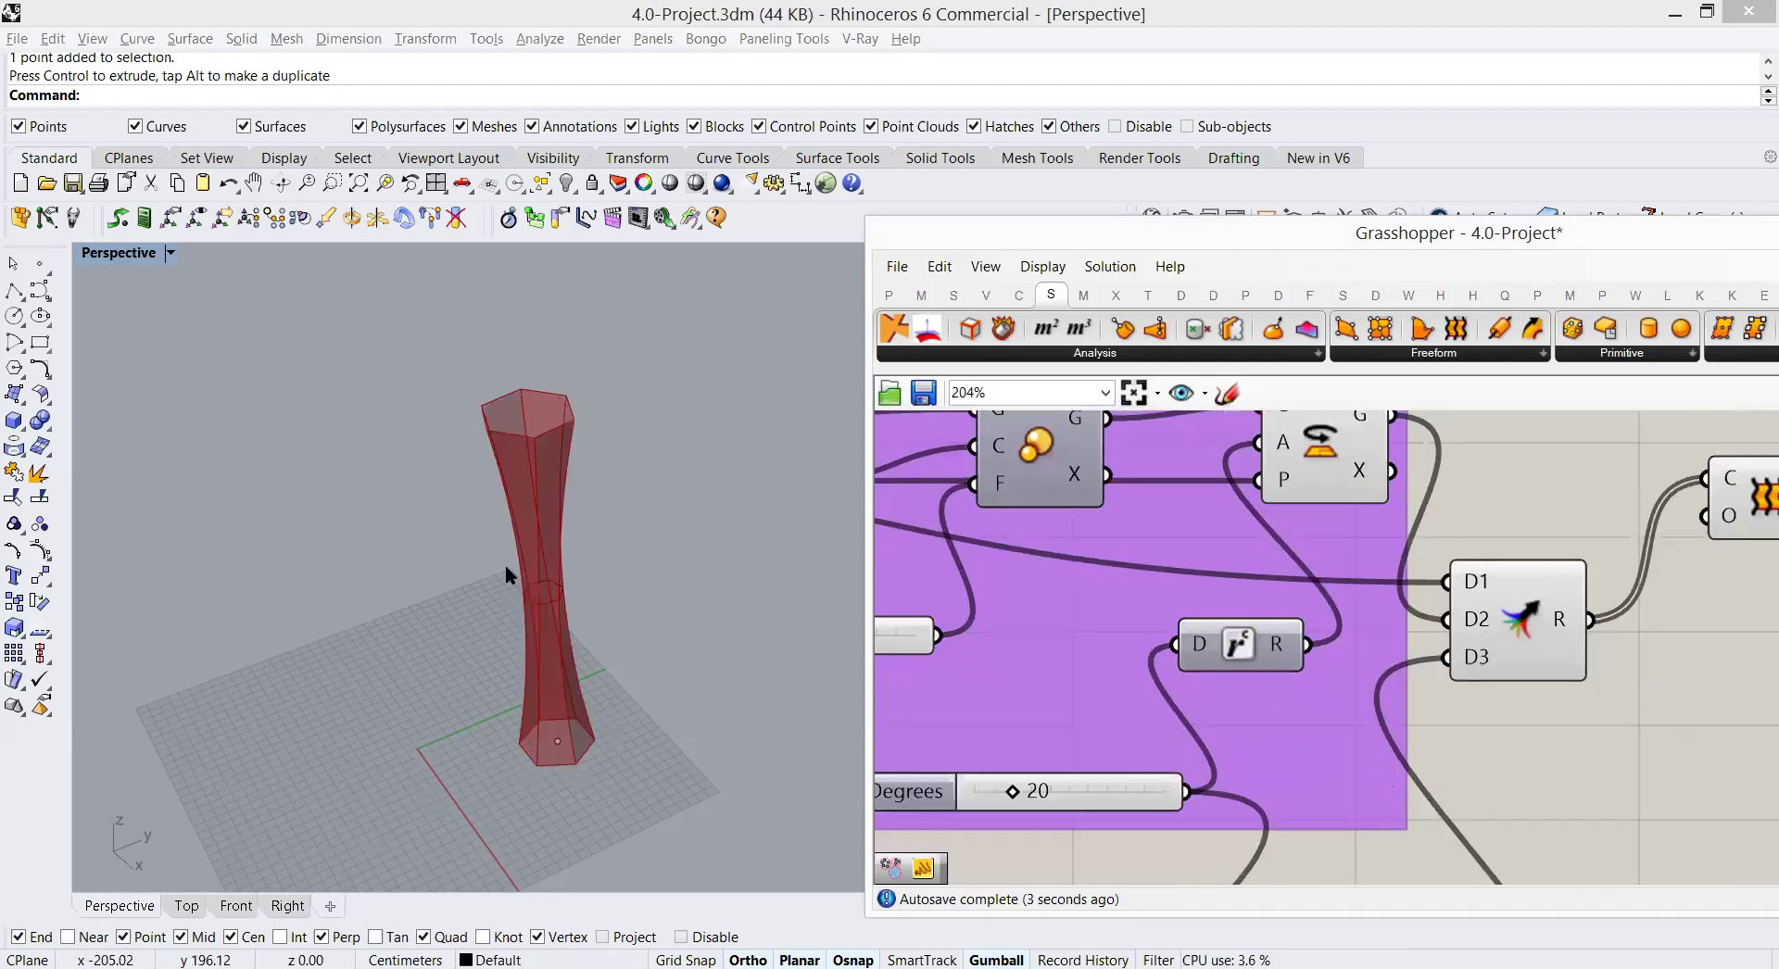
# Step: Set the mid section's Degrees slider to 60 and view the twisted loft from another angle
pyautogui.scroll(-3, 1367, 480)
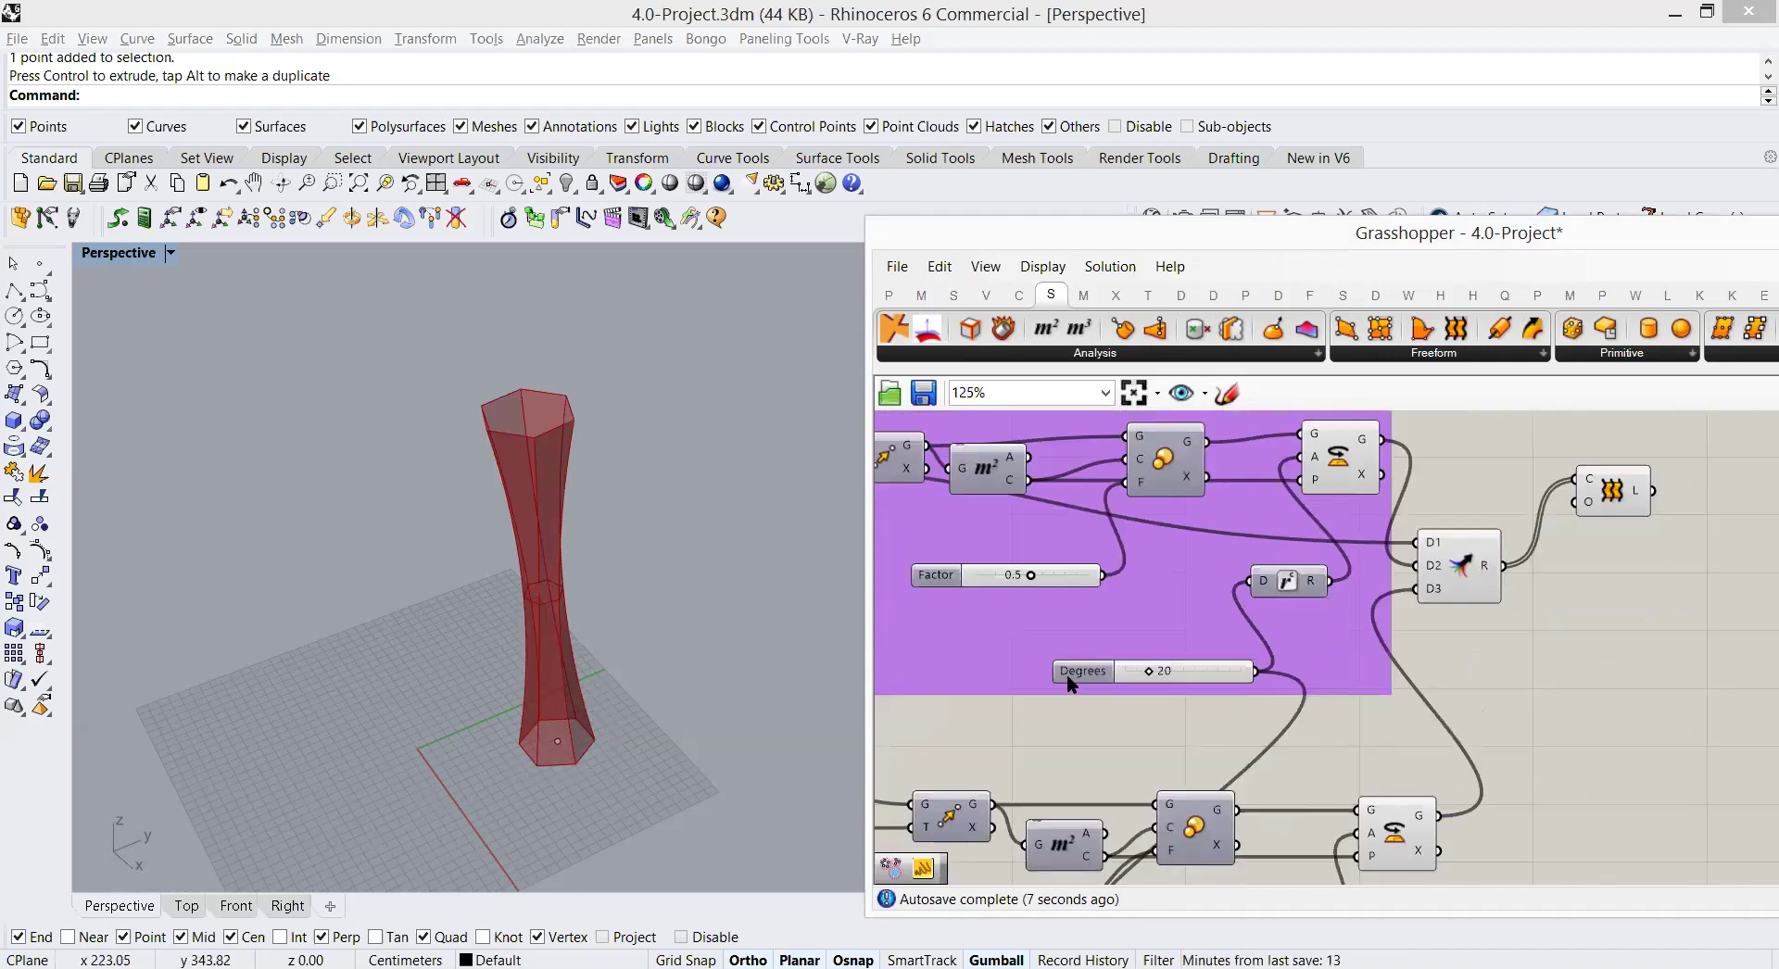
pyautogui.moveTo(1155, 680); pyautogui.dragTo(1155, 558, button='right')
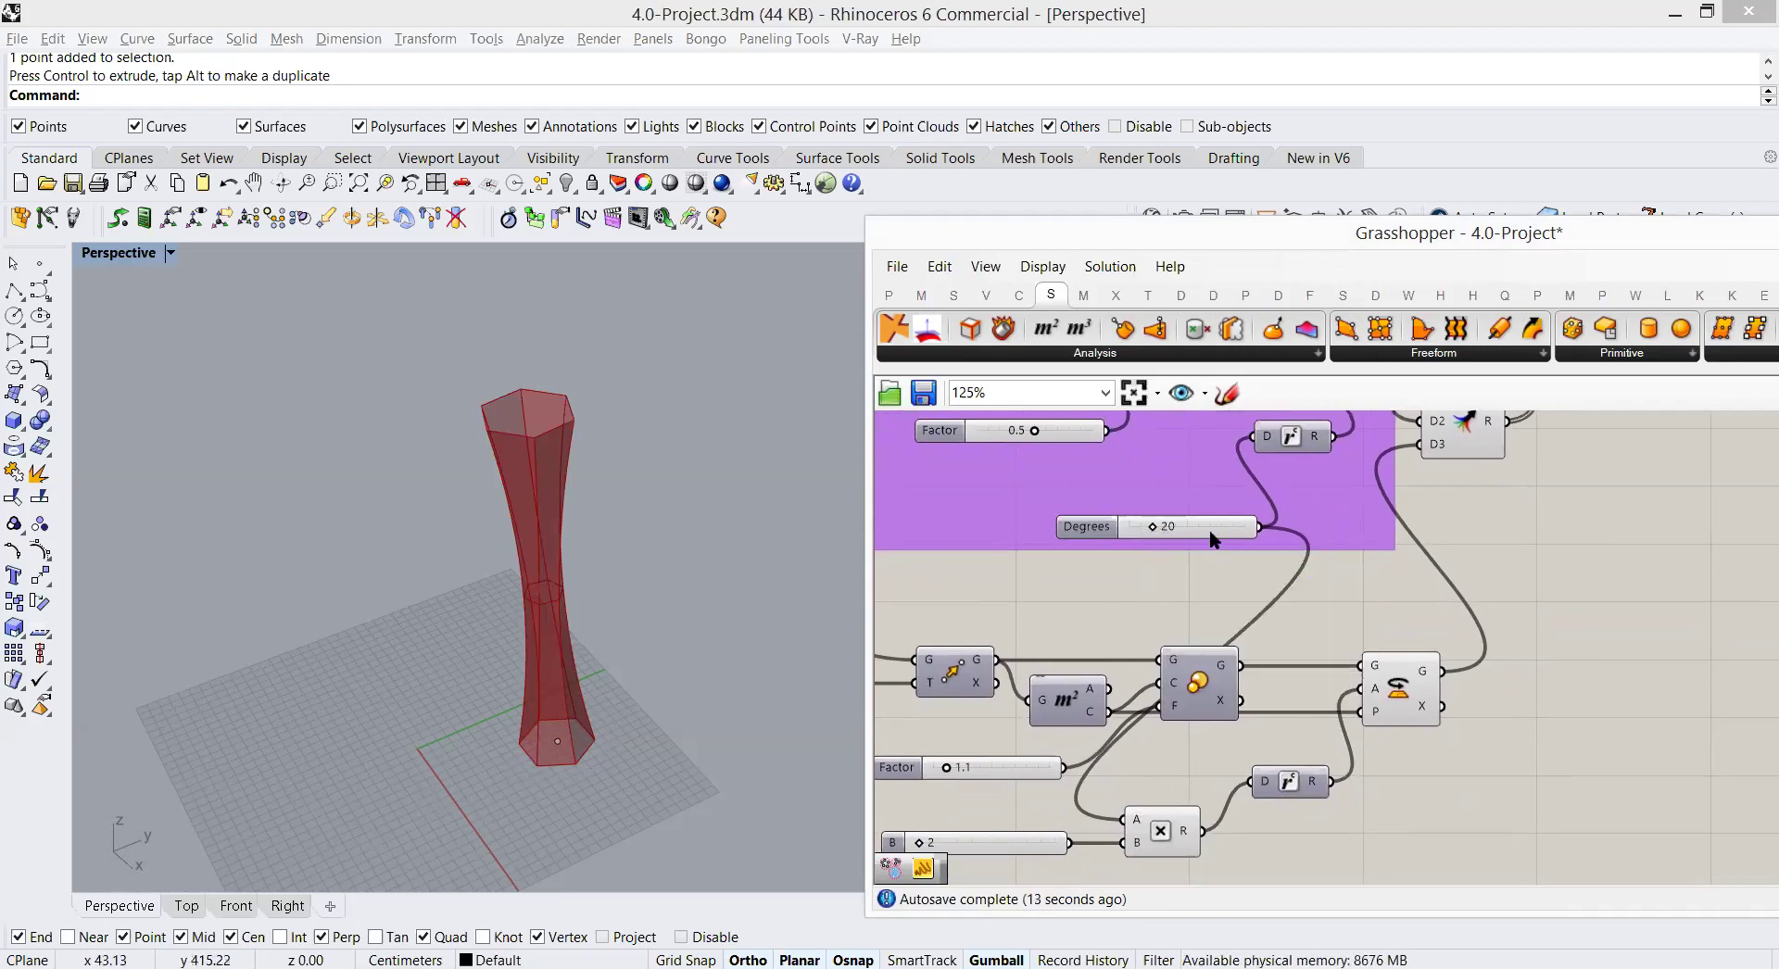
pyautogui.moveTo(1154, 533); pyautogui.dragTo(1201, 531)
pyautogui.moveTo(507, 592); pyautogui.dragTo(569, 552, button='right')
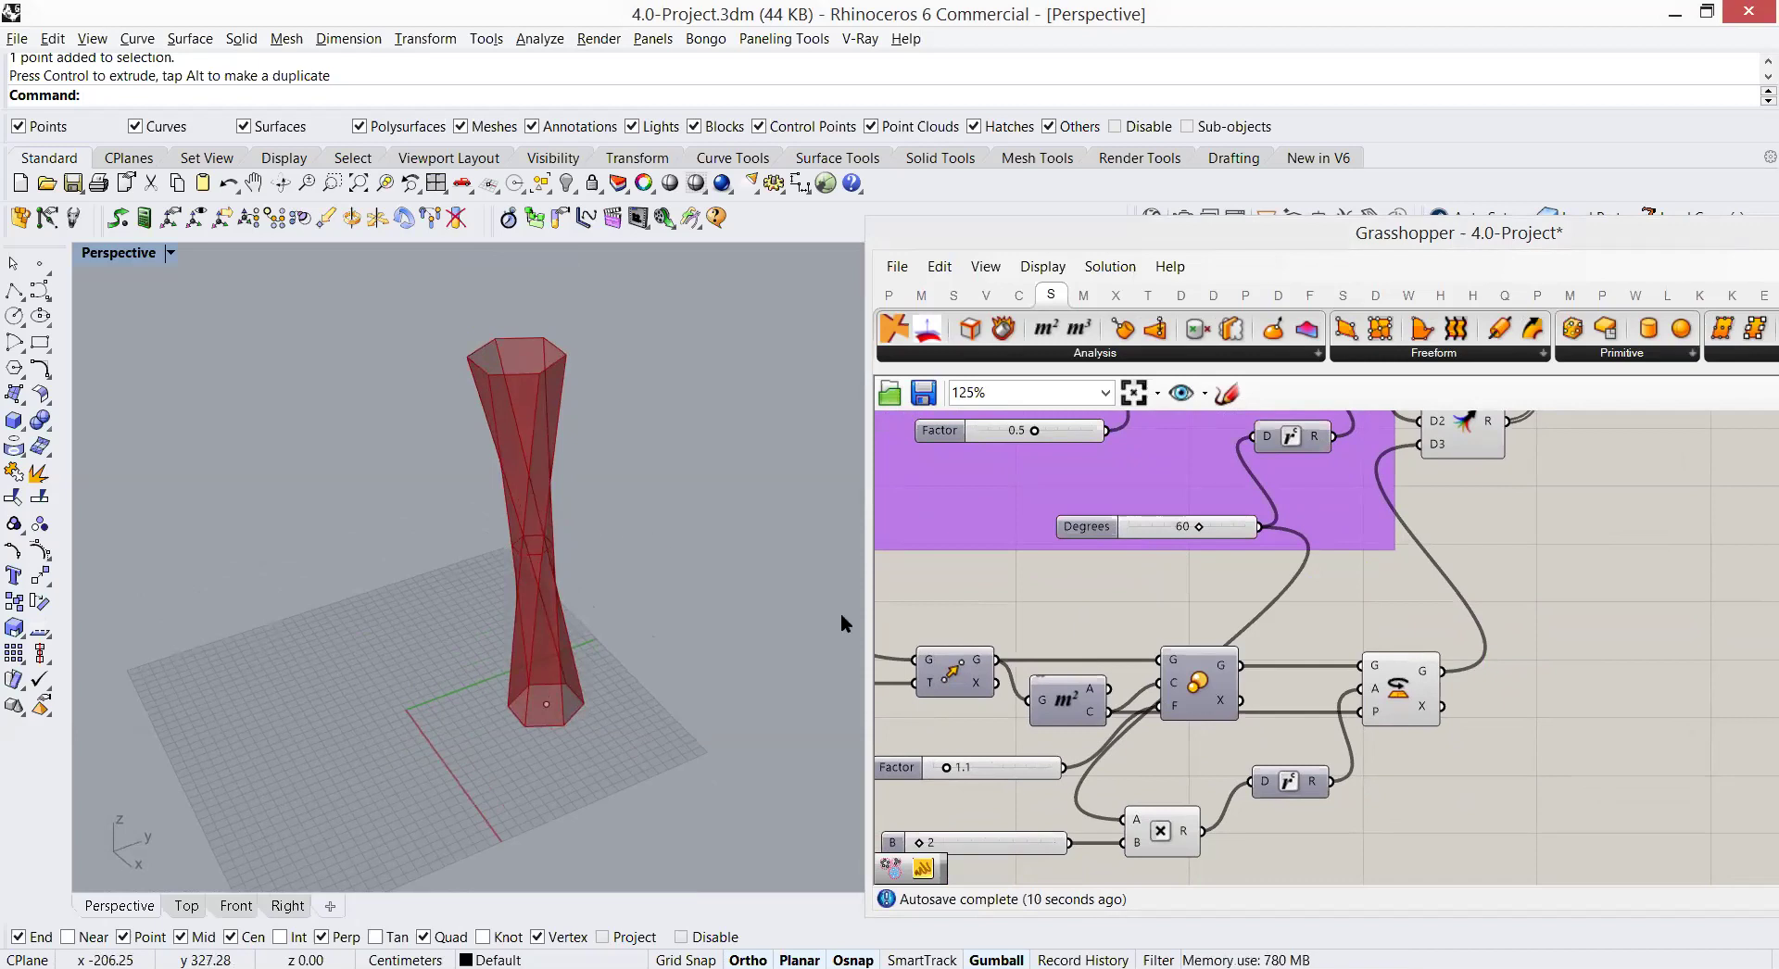
# Step: Set the top section's scale Factor slider to 1.3 and inspect the widened top of the loft
pyautogui.scroll(-3, 1425, 614)
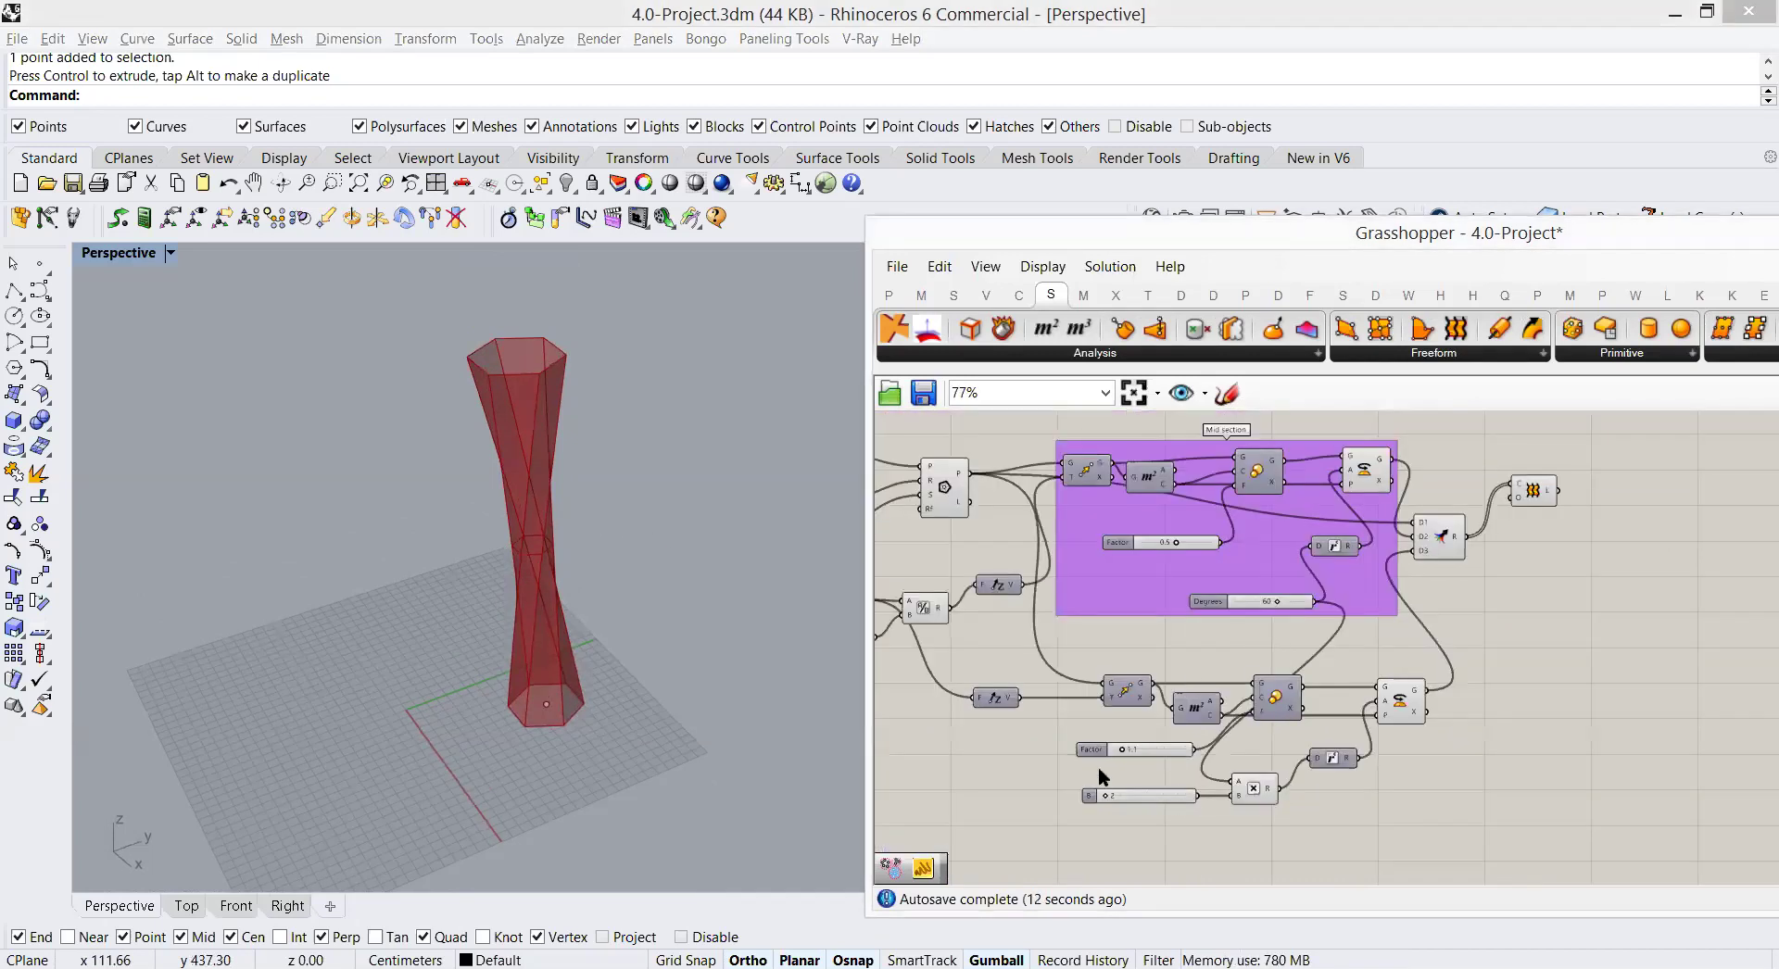
pyautogui.scroll(2, 1131, 770)
pyautogui.moveTo(1208, 688); pyautogui.dragTo(1230, 744, button='right')
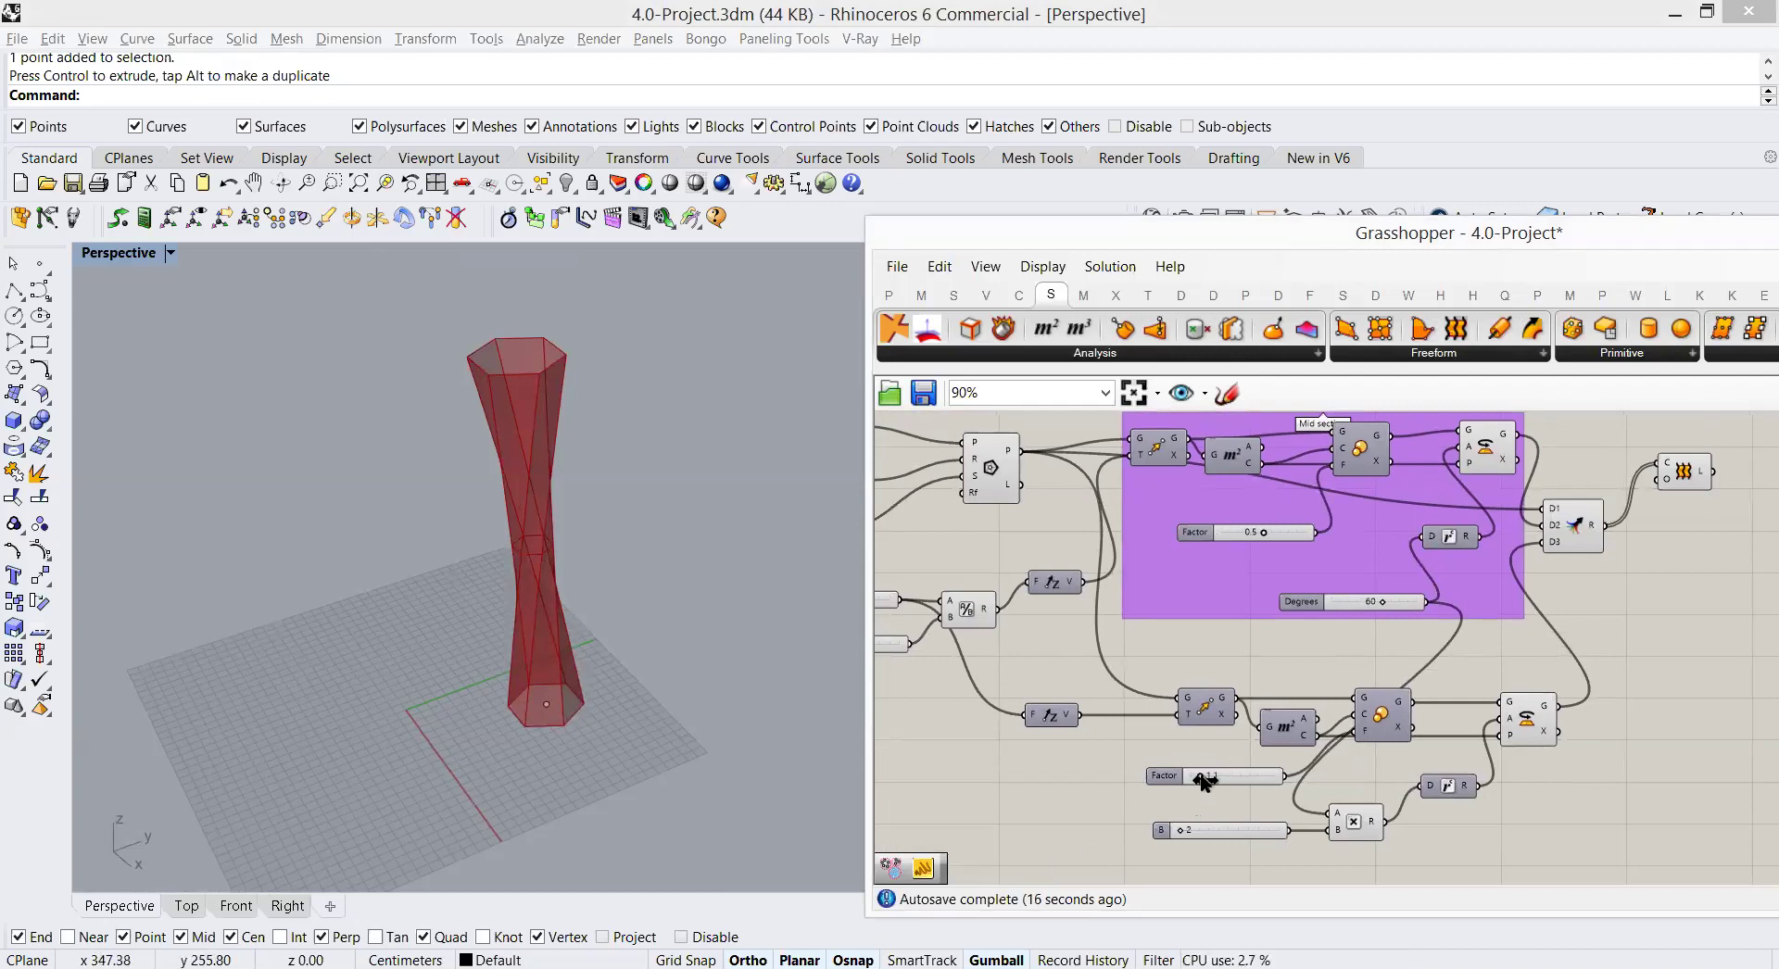
pyautogui.moveTo(1205, 780); pyautogui.dragTo(1202, 781)
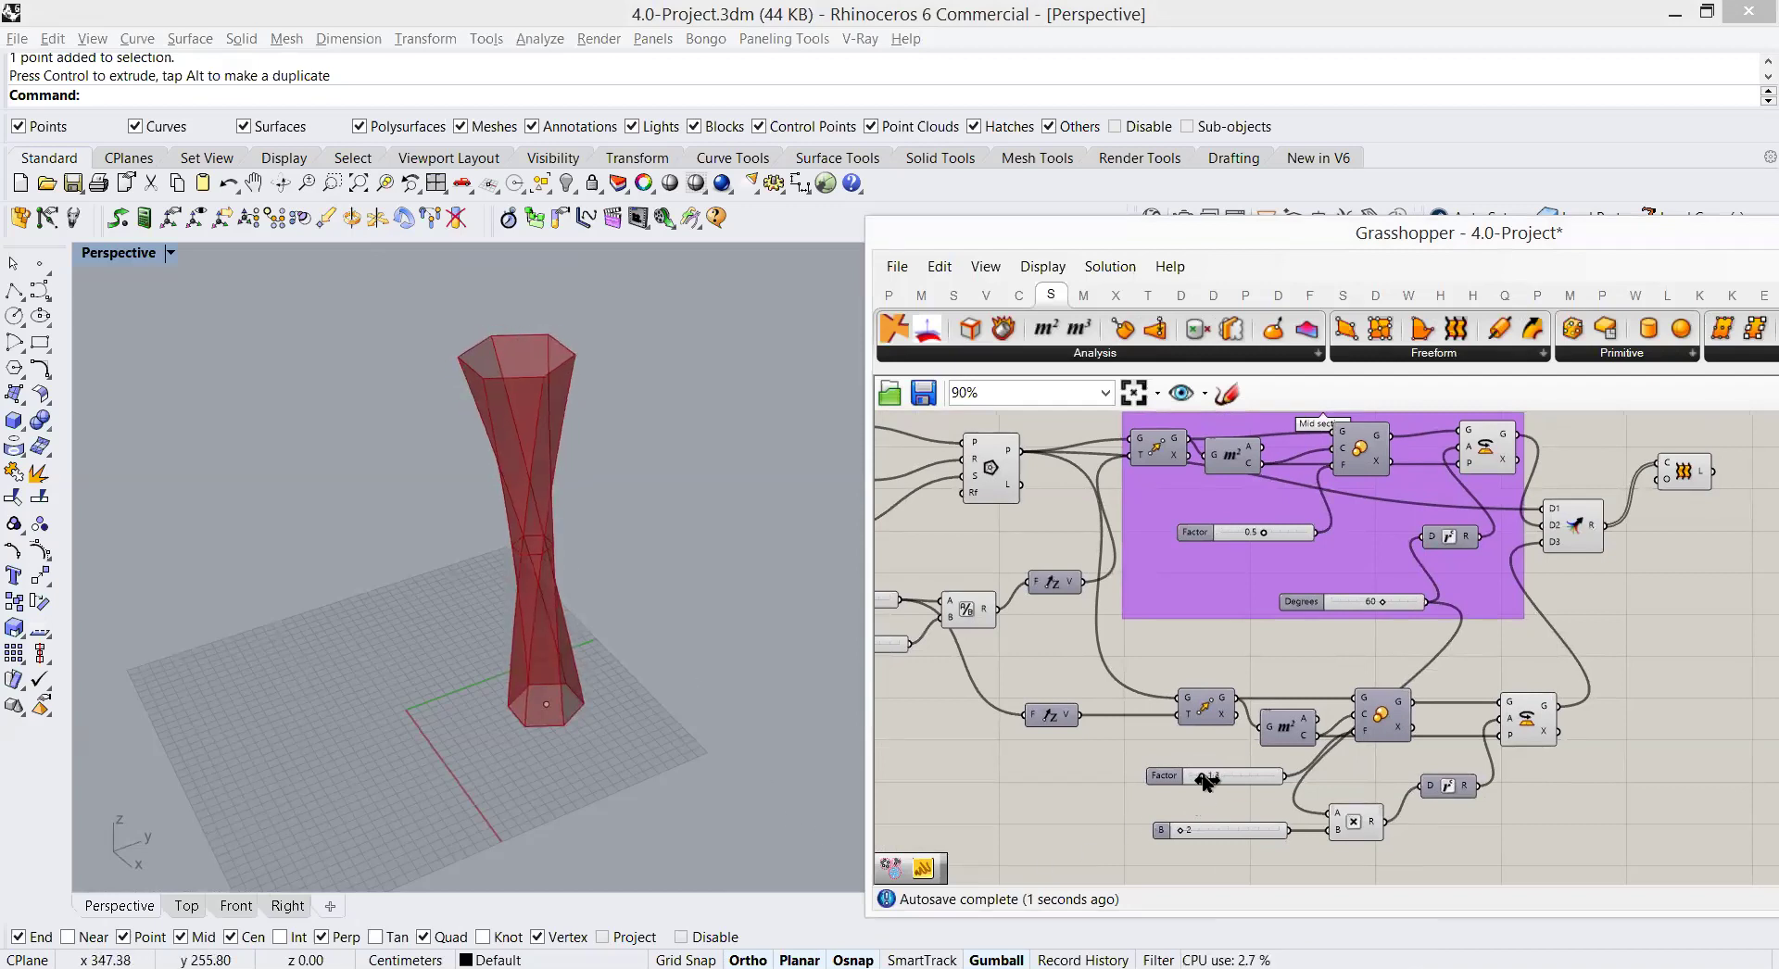
pyautogui.moveTo(1260, 536); pyautogui.dragTo(1264, 551)
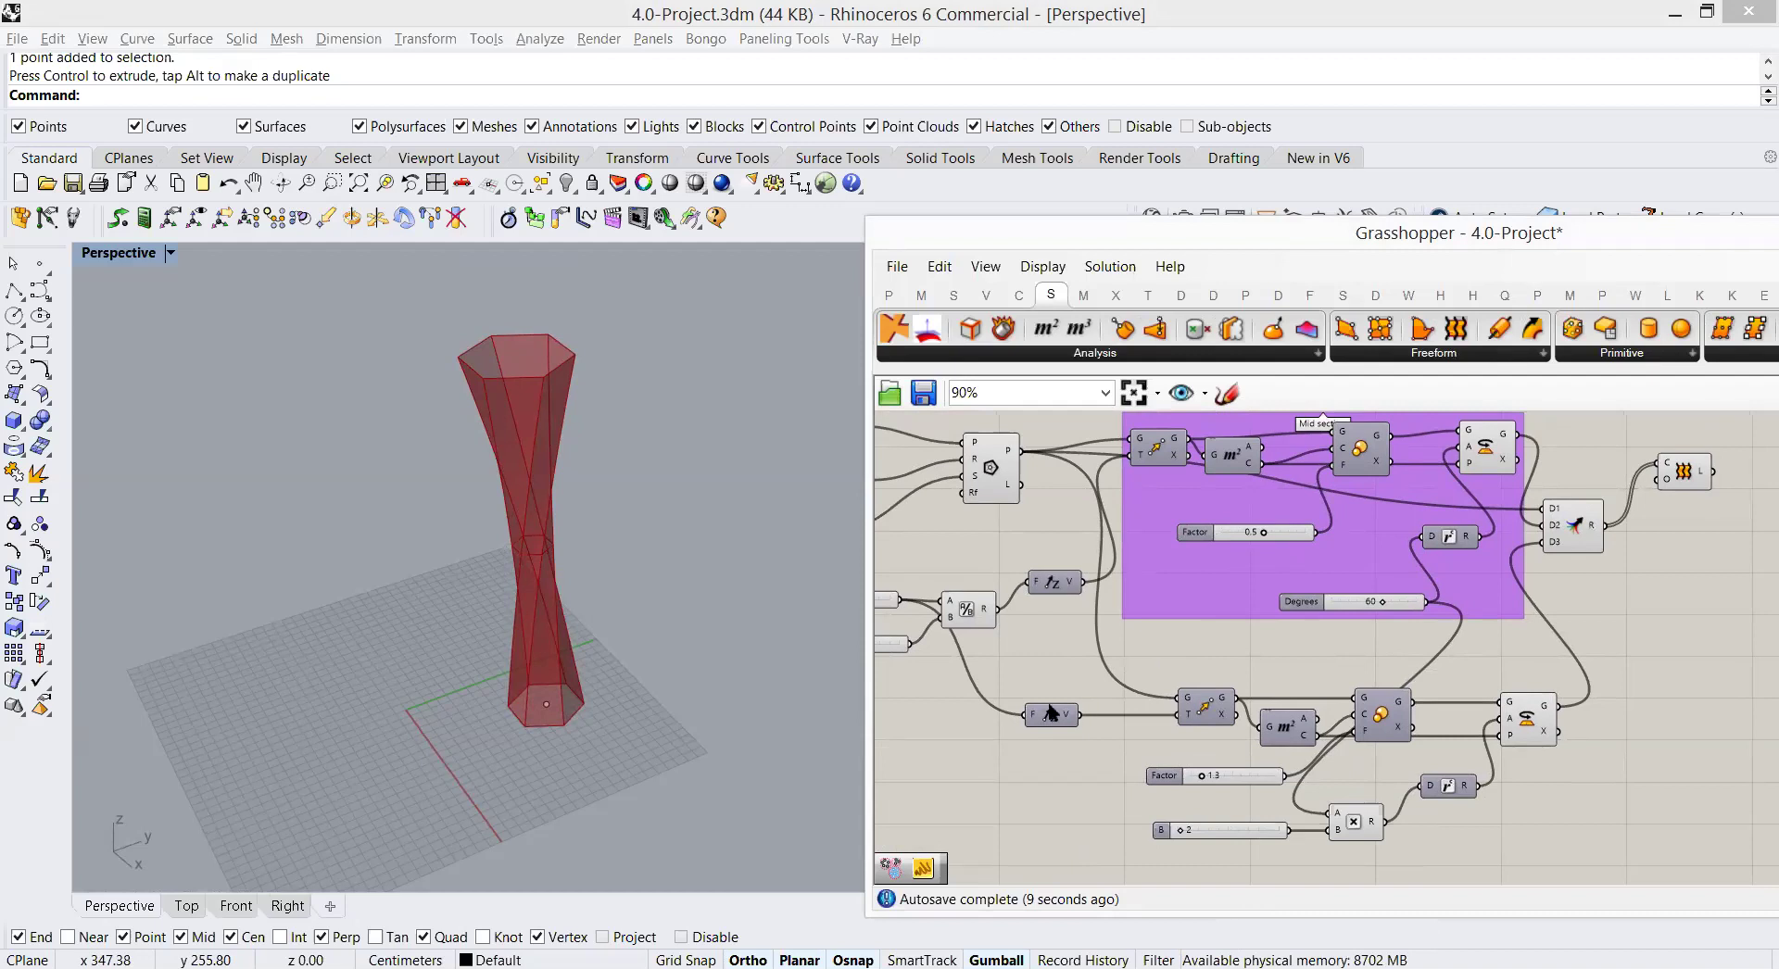
pyautogui.moveTo(698, 520)
pyautogui.mouseDown(button='right')
pyautogui.moveTo(668, 541)
pyautogui.moveTo(686, 534)
pyautogui.mouseUp(button='right')
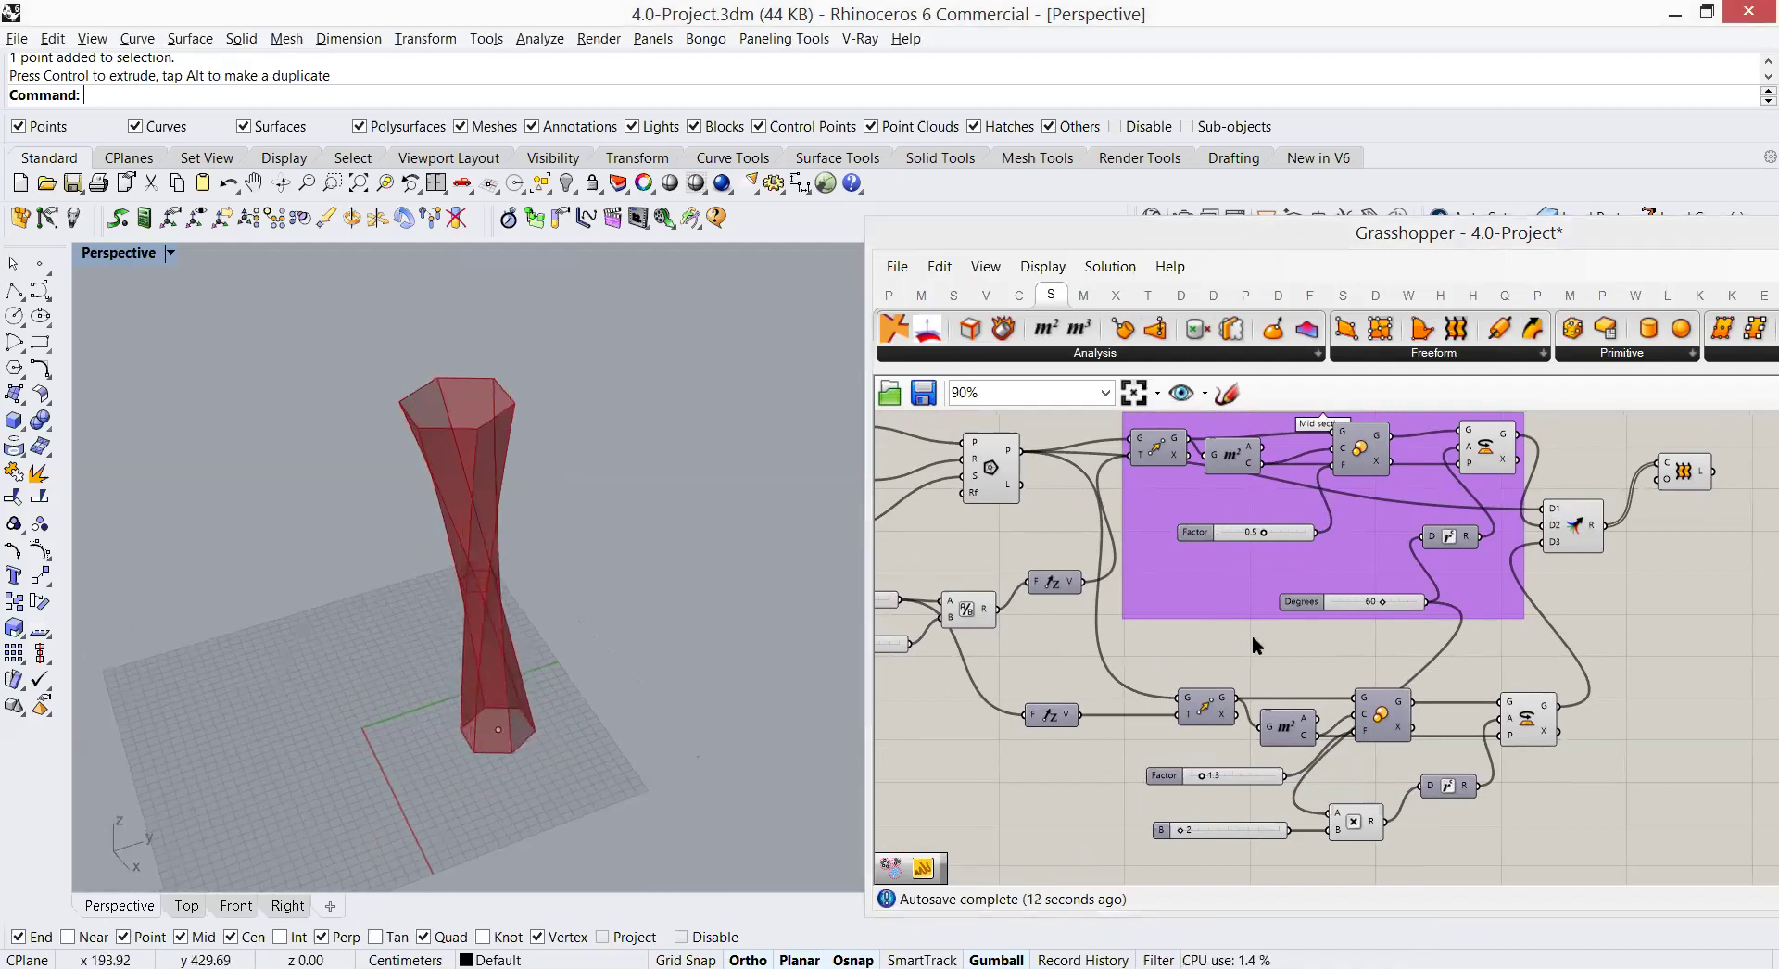
# Step: Group the move, area, scale, rotate, multiplication and slider components that build the top section
pyautogui.scroll(-3, 1253, 636)
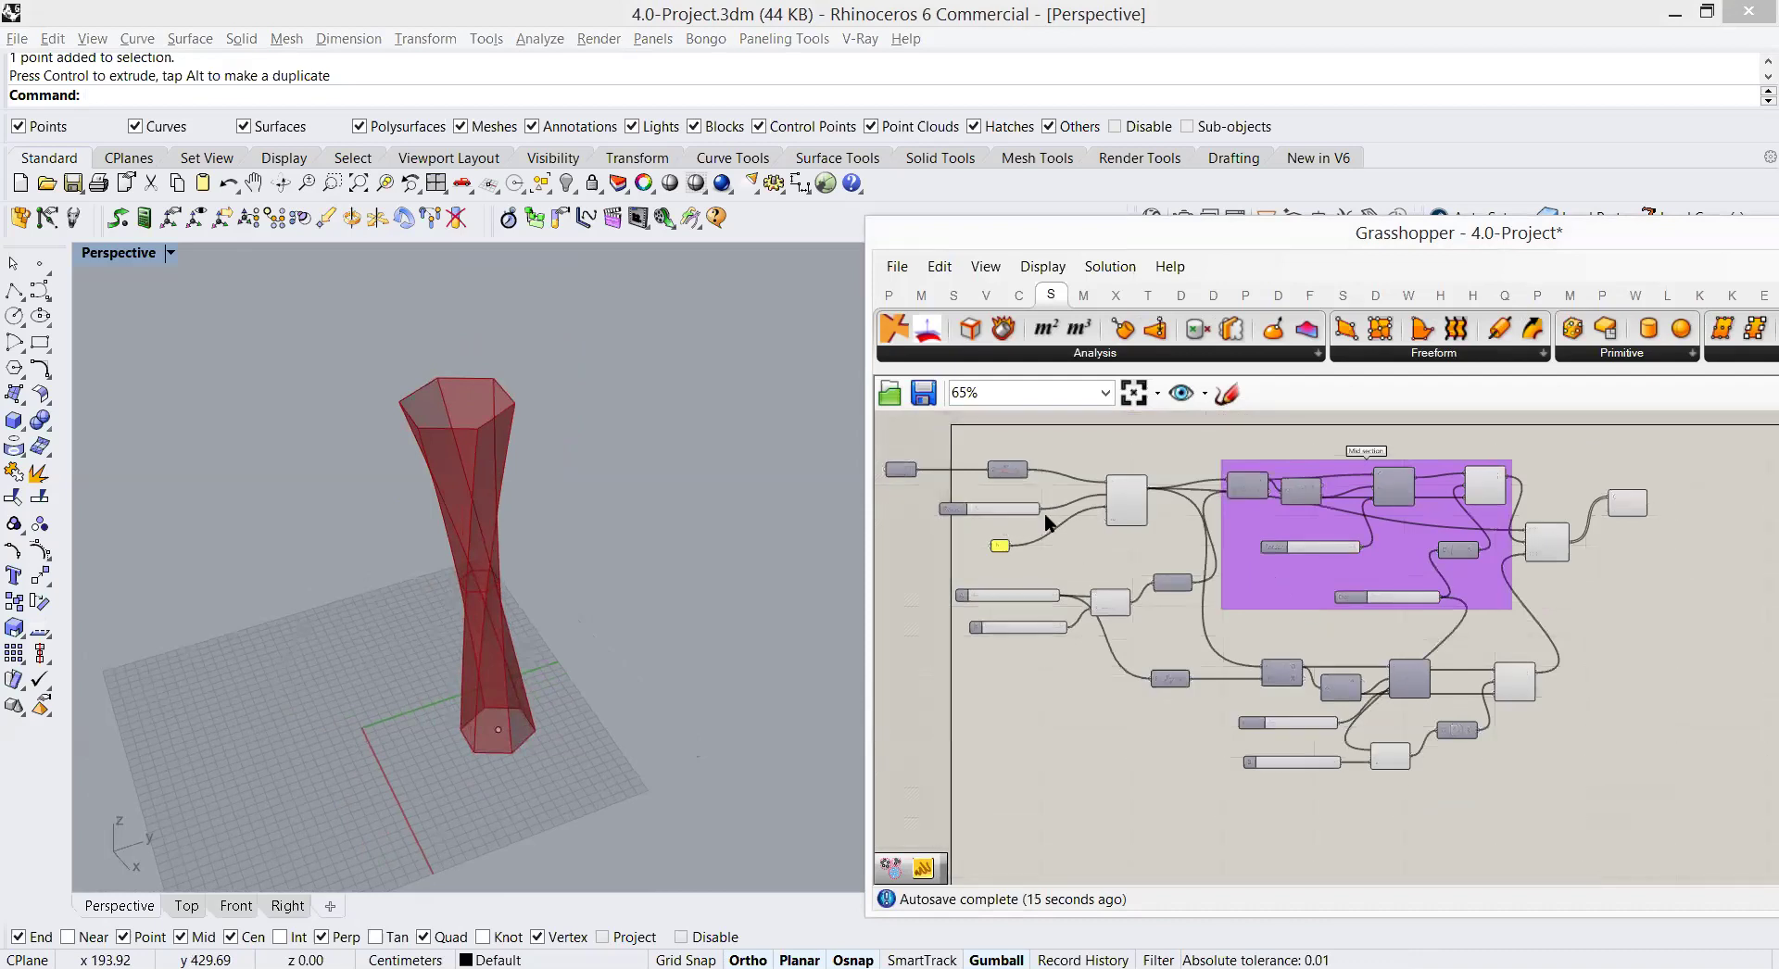
pyautogui.scroll(3, 1394, 704)
pyautogui.moveTo(1644, 598); pyautogui.dragTo(1190, 834)
pyautogui.moveTo(1262, 603); pyautogui.dragTo(1247, 642)
pyautogui.rightClick(1281, 592)
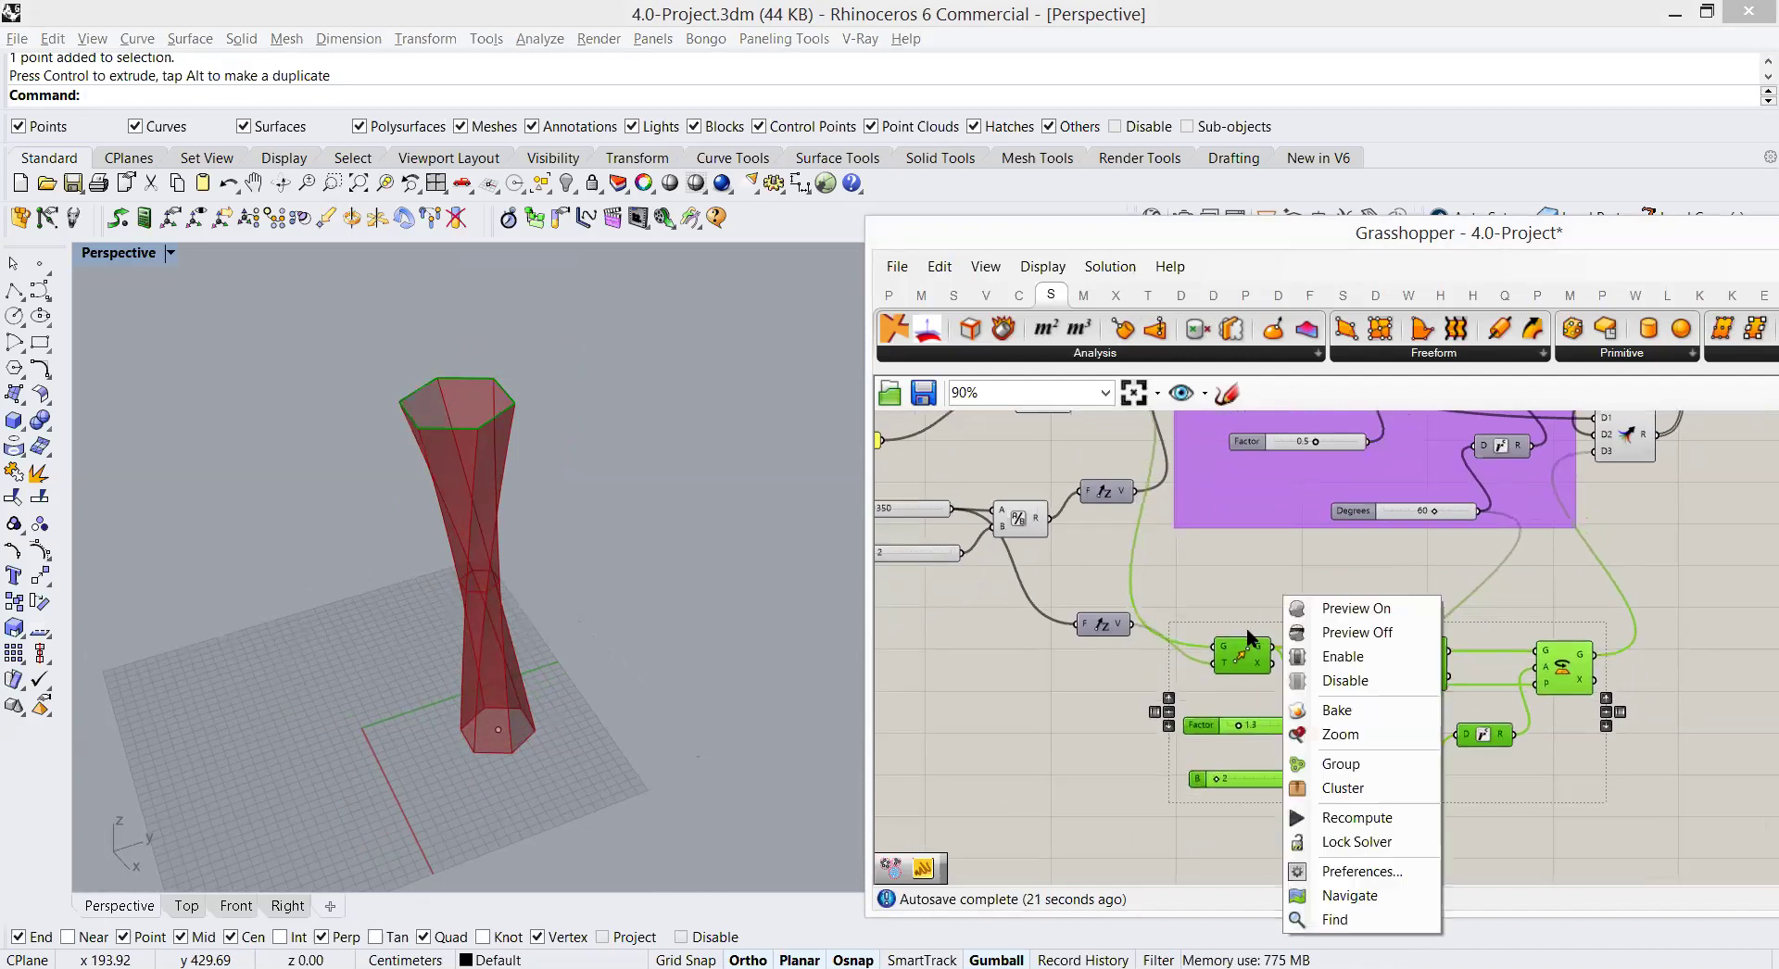
pyautogui.click(1340, 764)
# Step: Name the new group around the top components "Top section"
pyautogui.moveTo(1420, 680); pyautogui.dragTo(1418, 782, button='right')
pyautogui.rightClick(1428, 764)
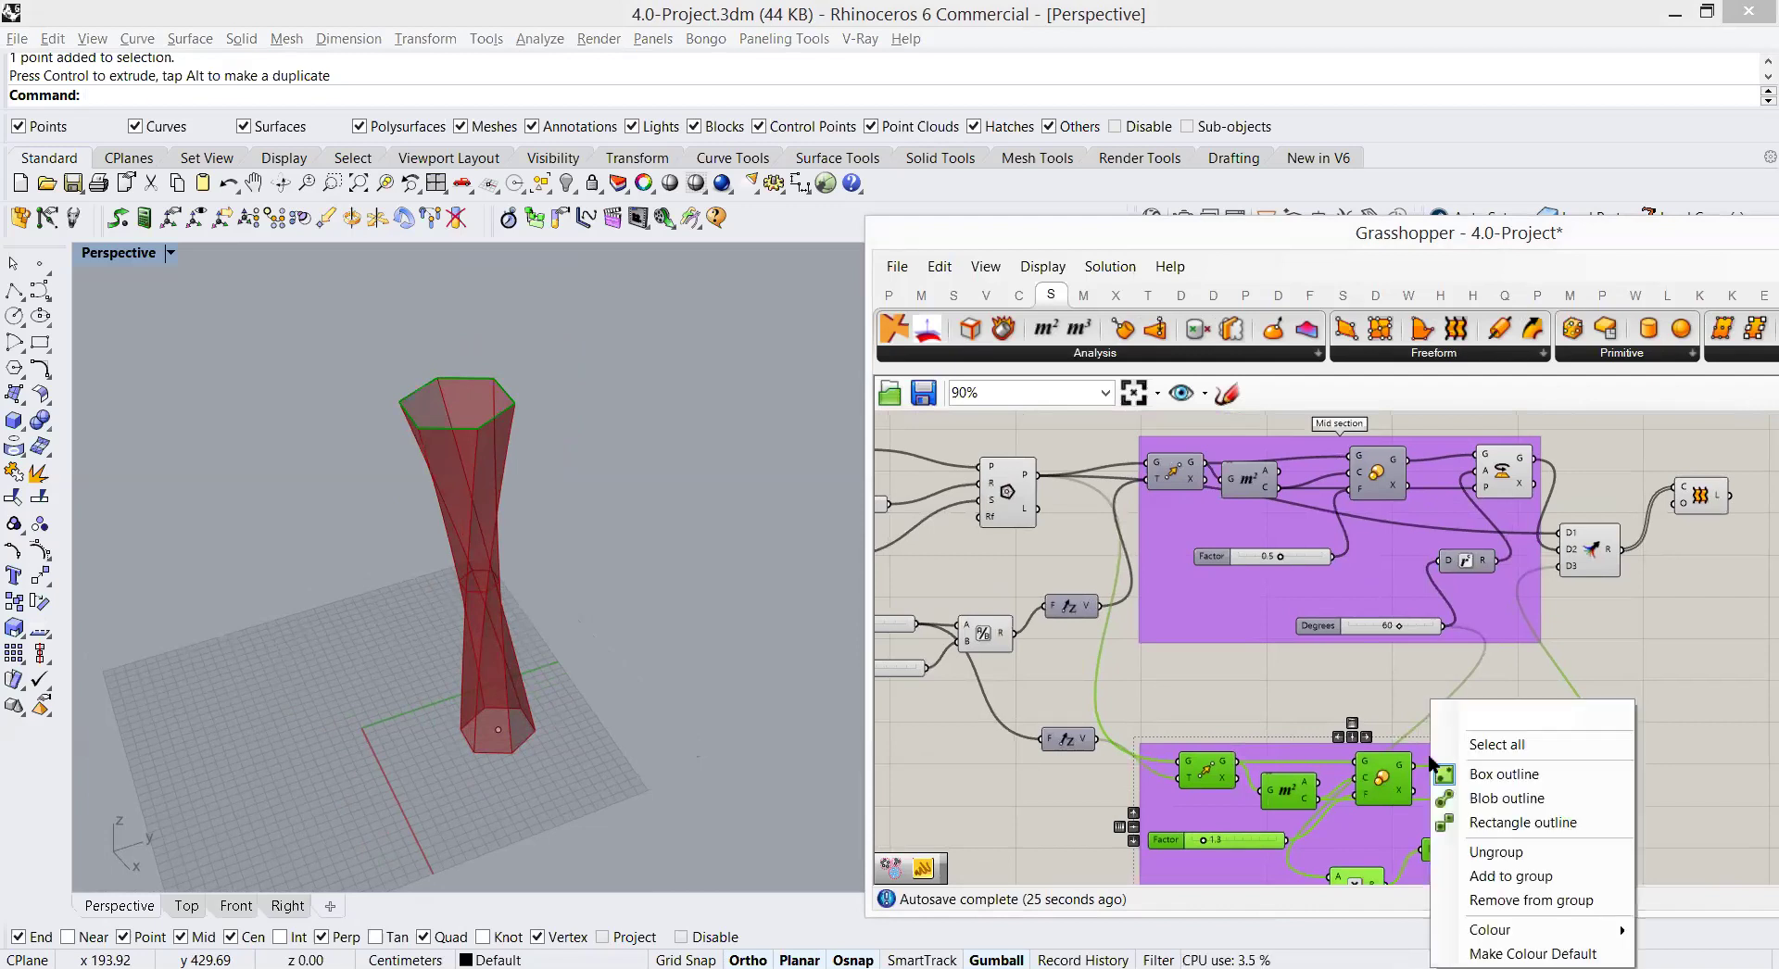
pyautogui.write('Top section')
pyautogui.press('Return')
# Step: Group the XY plane, Radius slider, sides panel and Polygon component that create the base hexagon
pyautogui.moveTo(1236, 699); pyautogui.dragTo(1375, 740, button='right')
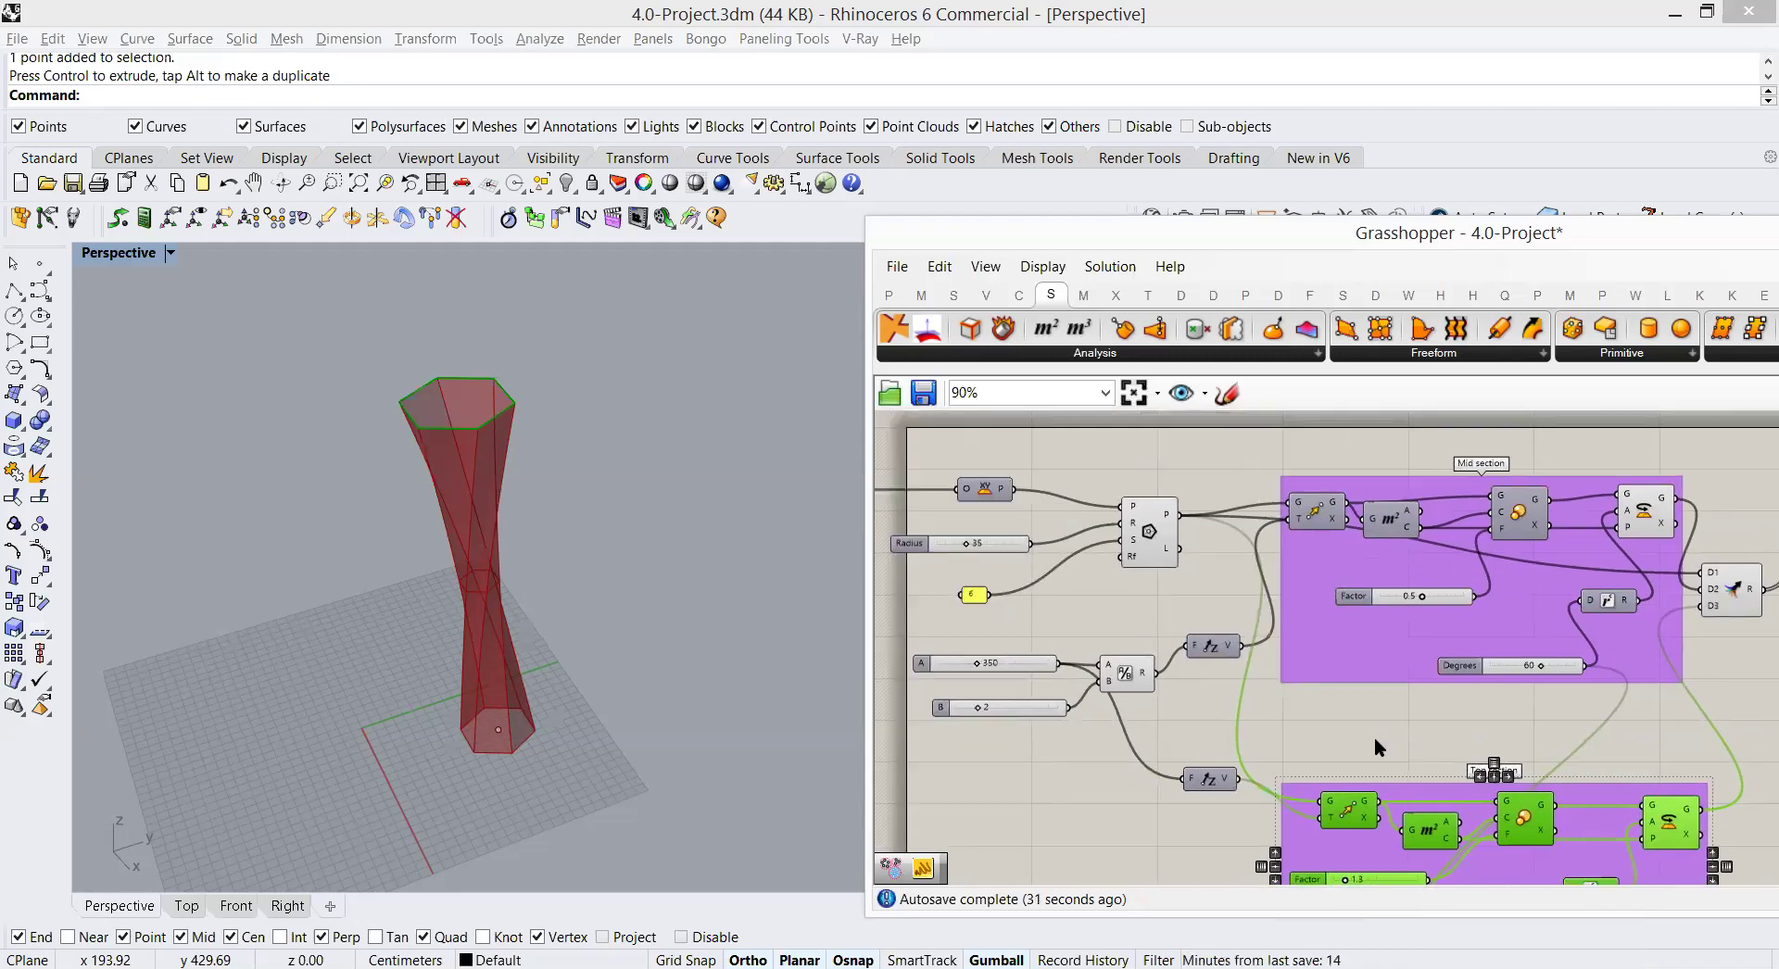
pyautogui.scroll(-2, 1375, 739)
pyautogui.scroll(1, 1210, 575)
pyautogui.moveTo(1158, 570); pyautogui.dragTo(985, 671)
pyautogui.rightClick(1160, 542)
pyautogui.click(1225, 721)
pyautogui.click(1184, 549)
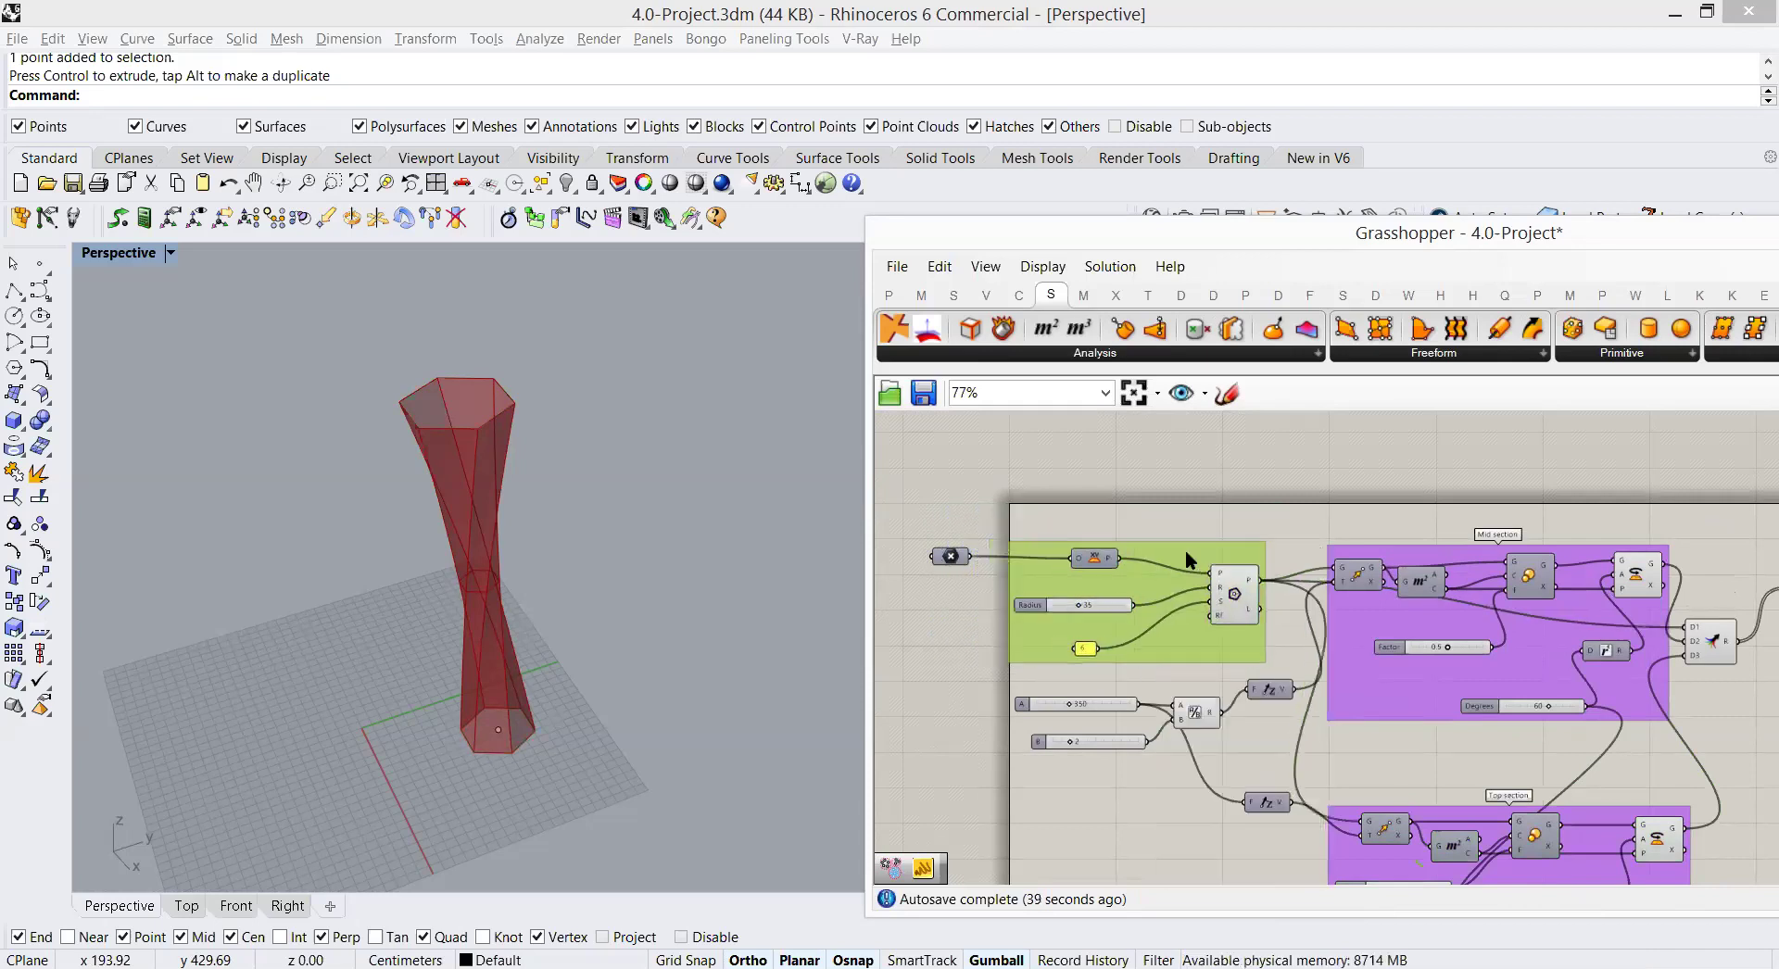
# Step: Name the base hexagon's group "Bottom Section"
pyautogui.rightClick(1186, 549)
pyautogui.click(1244, 573)
pyautogui.write('Bottom Sectiob')
pyautogui.press('Return')
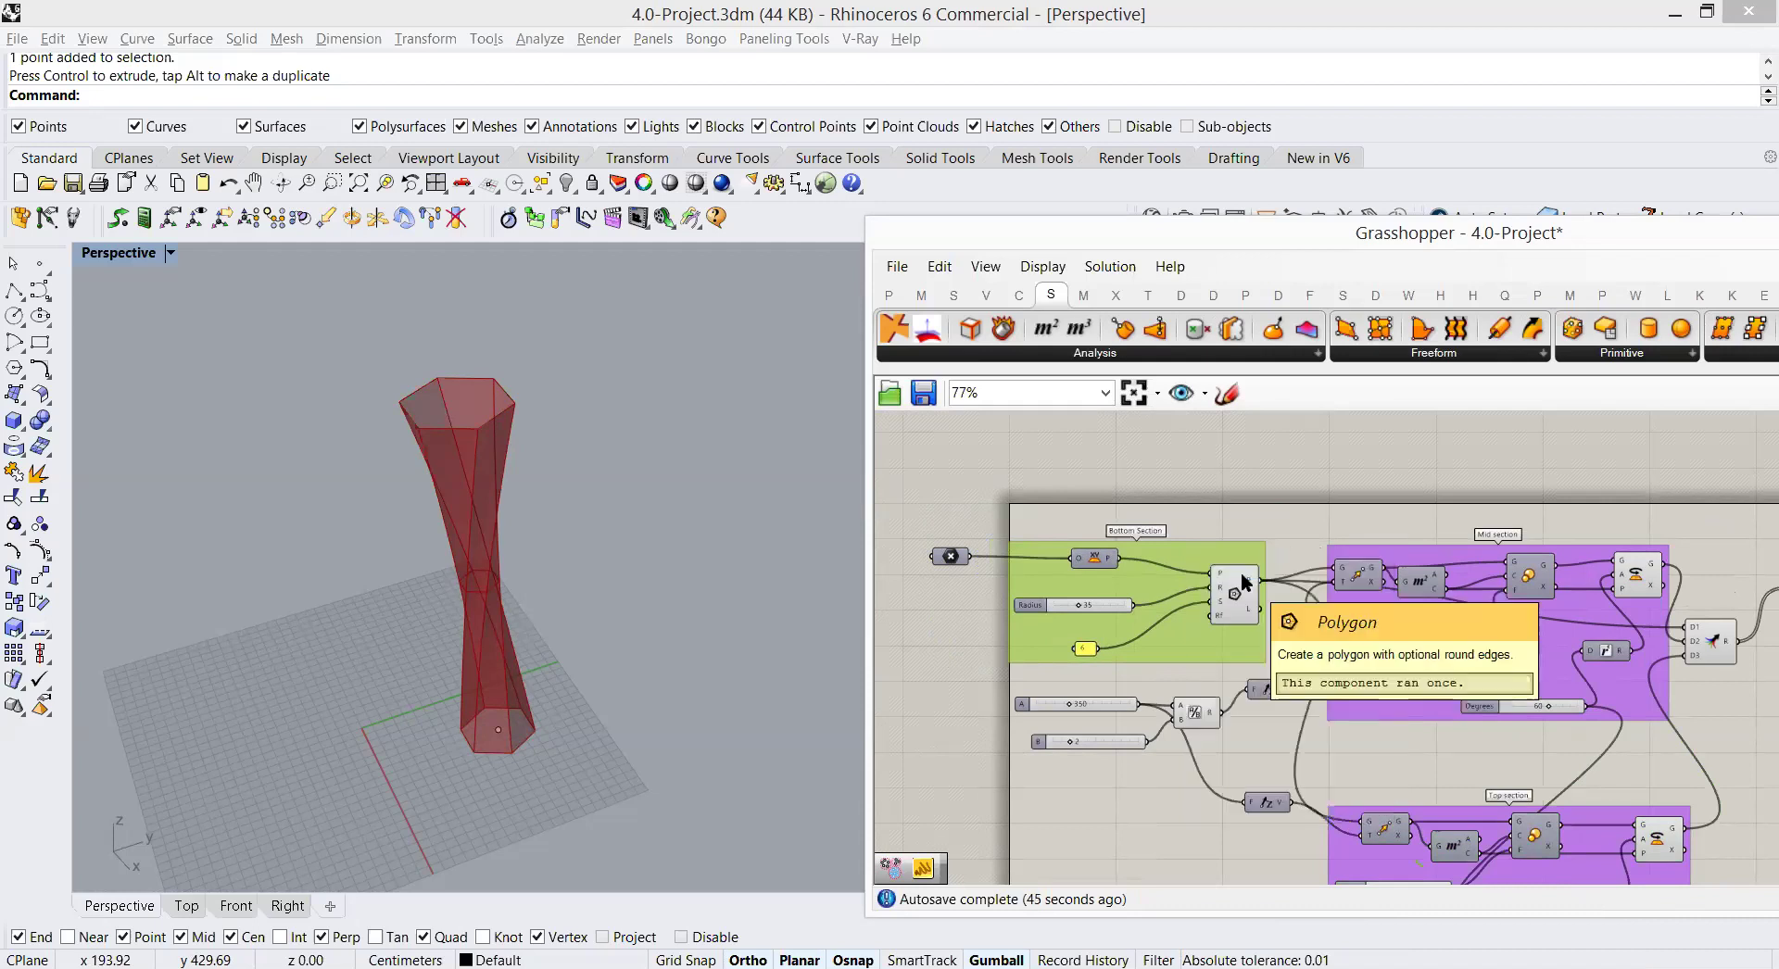
pyautogui.click(1287, 519)
# Step: Review the bottom, mid and top section groups and the Merge and Loft components they feed
pyautogui.scroll(-1, 1282, 526)
pyautogui.moveTo(1407, 546); pyautogui.dragTo(1287, 493, button='right')
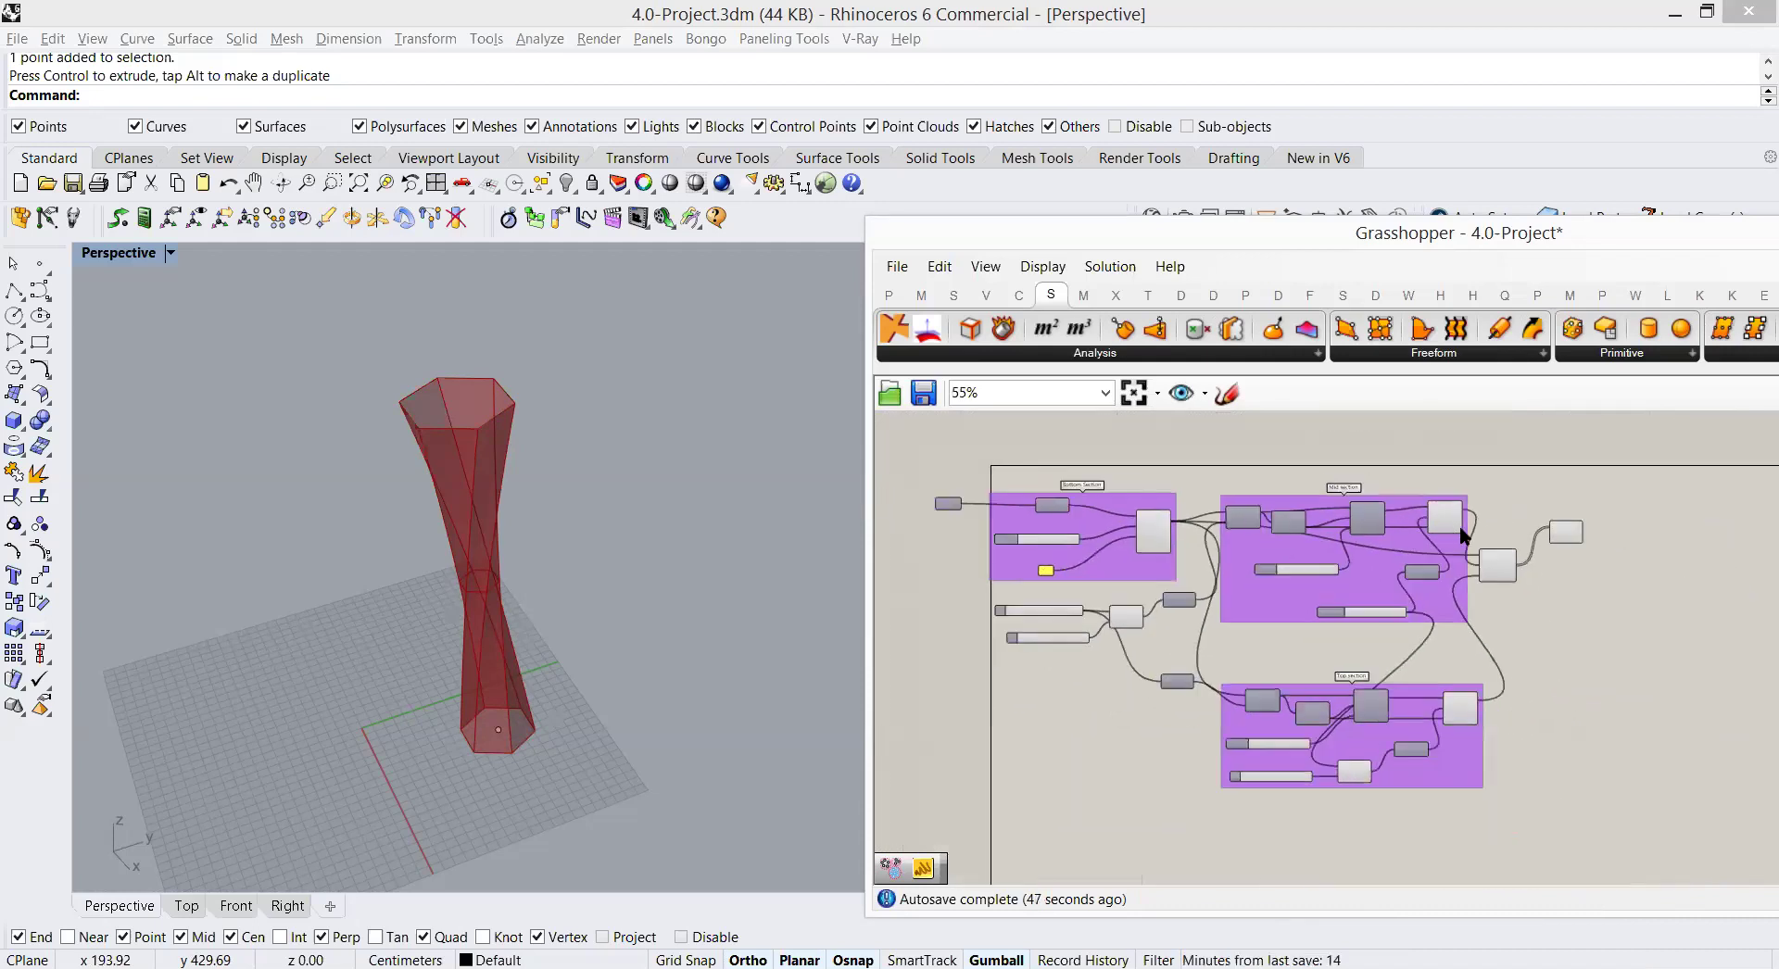
pyautogui.scroll(2, 1552, 524)
pyautogui.moveTo(1372, 787); pyautogui.dragTo(1370, 725)
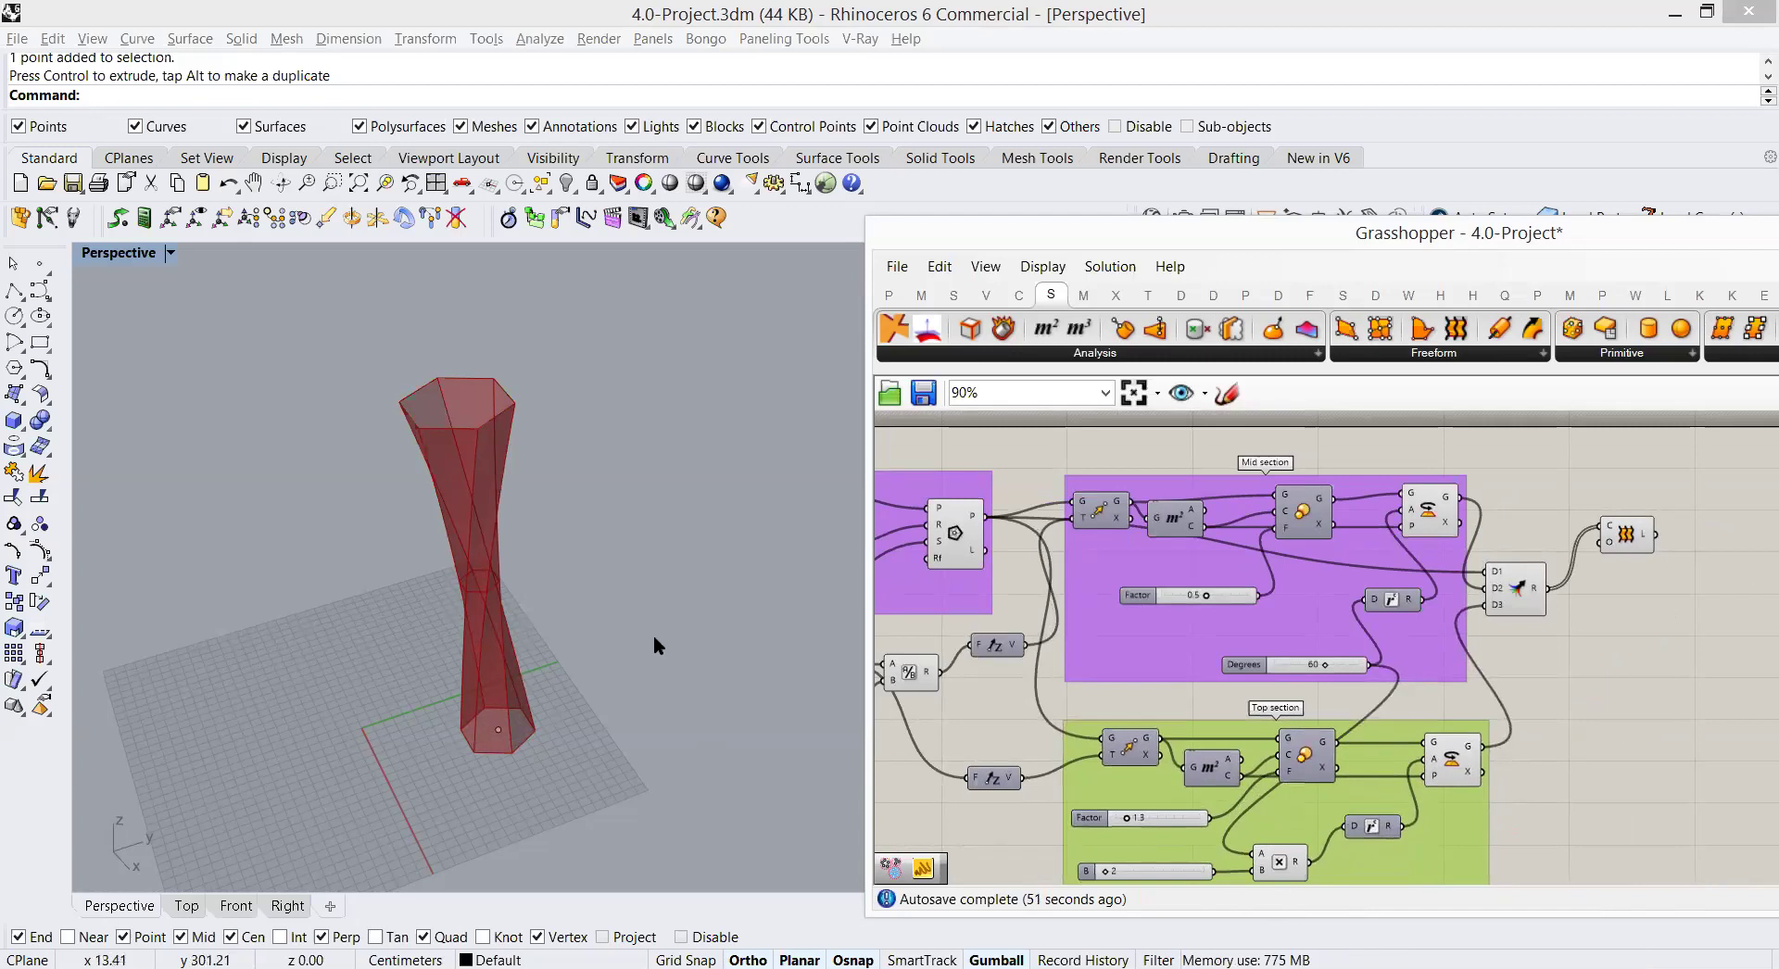
pyautogui.moveTo(1310, 643); pyautogui.dragTo(1362, 608, button='right')
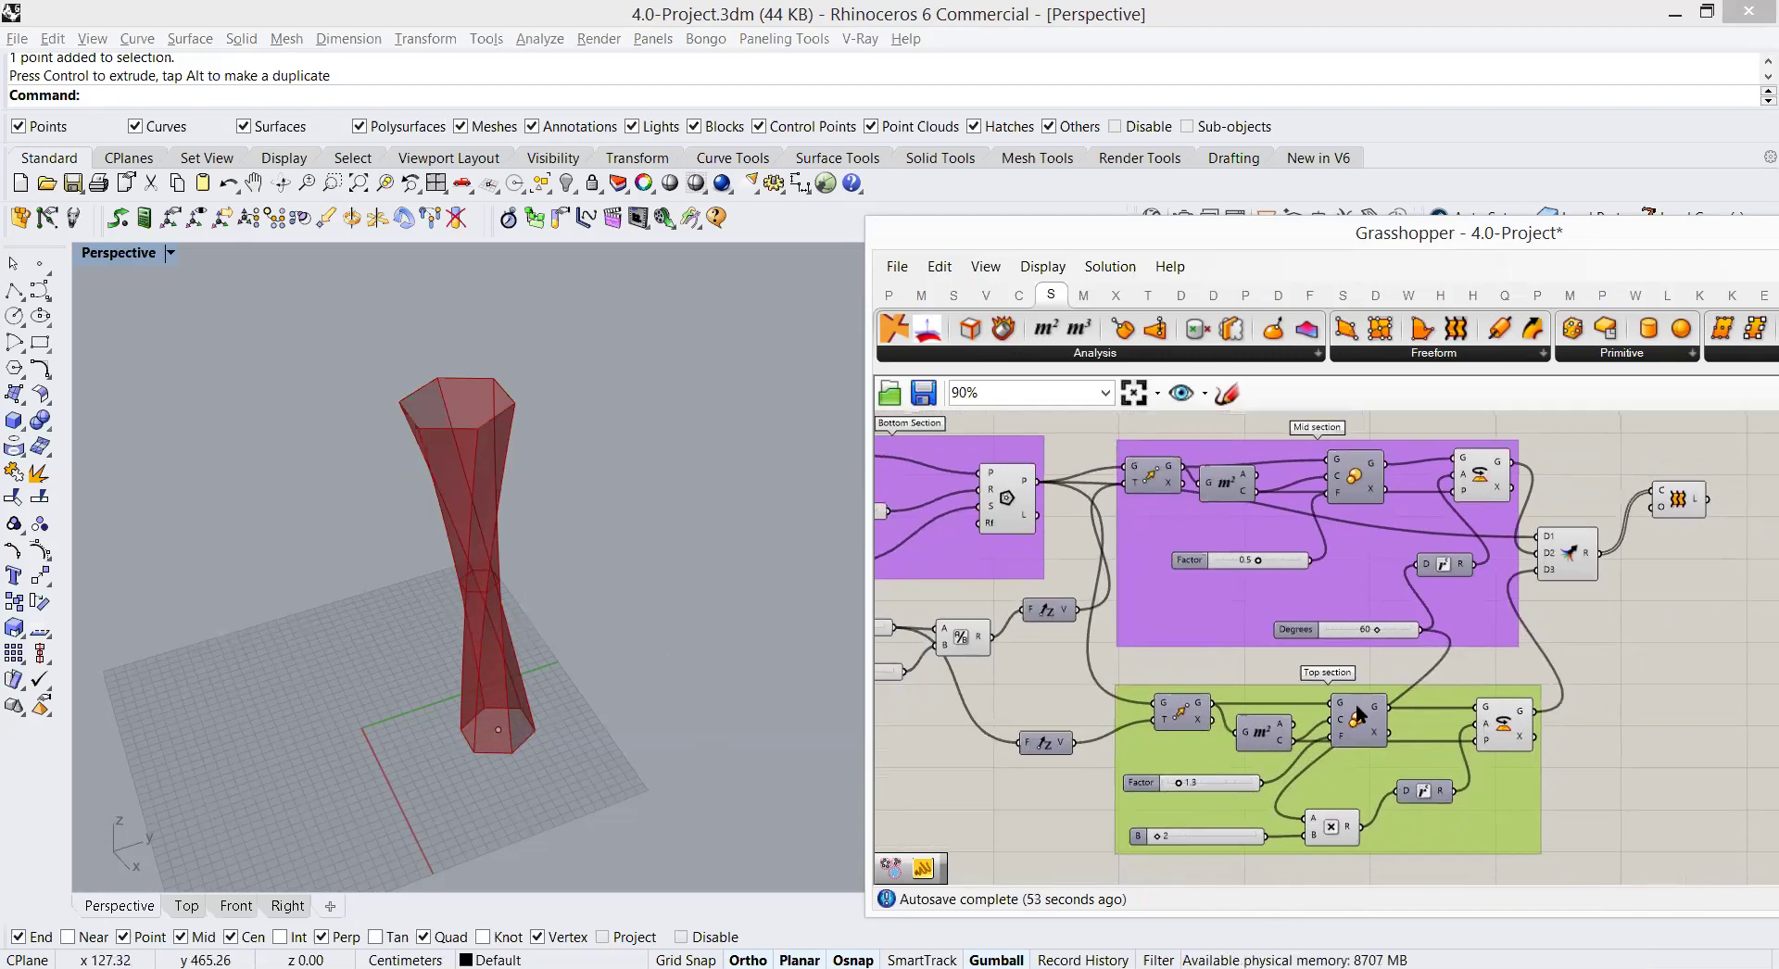
pyautogui.scroll(-5, 1359, 714)
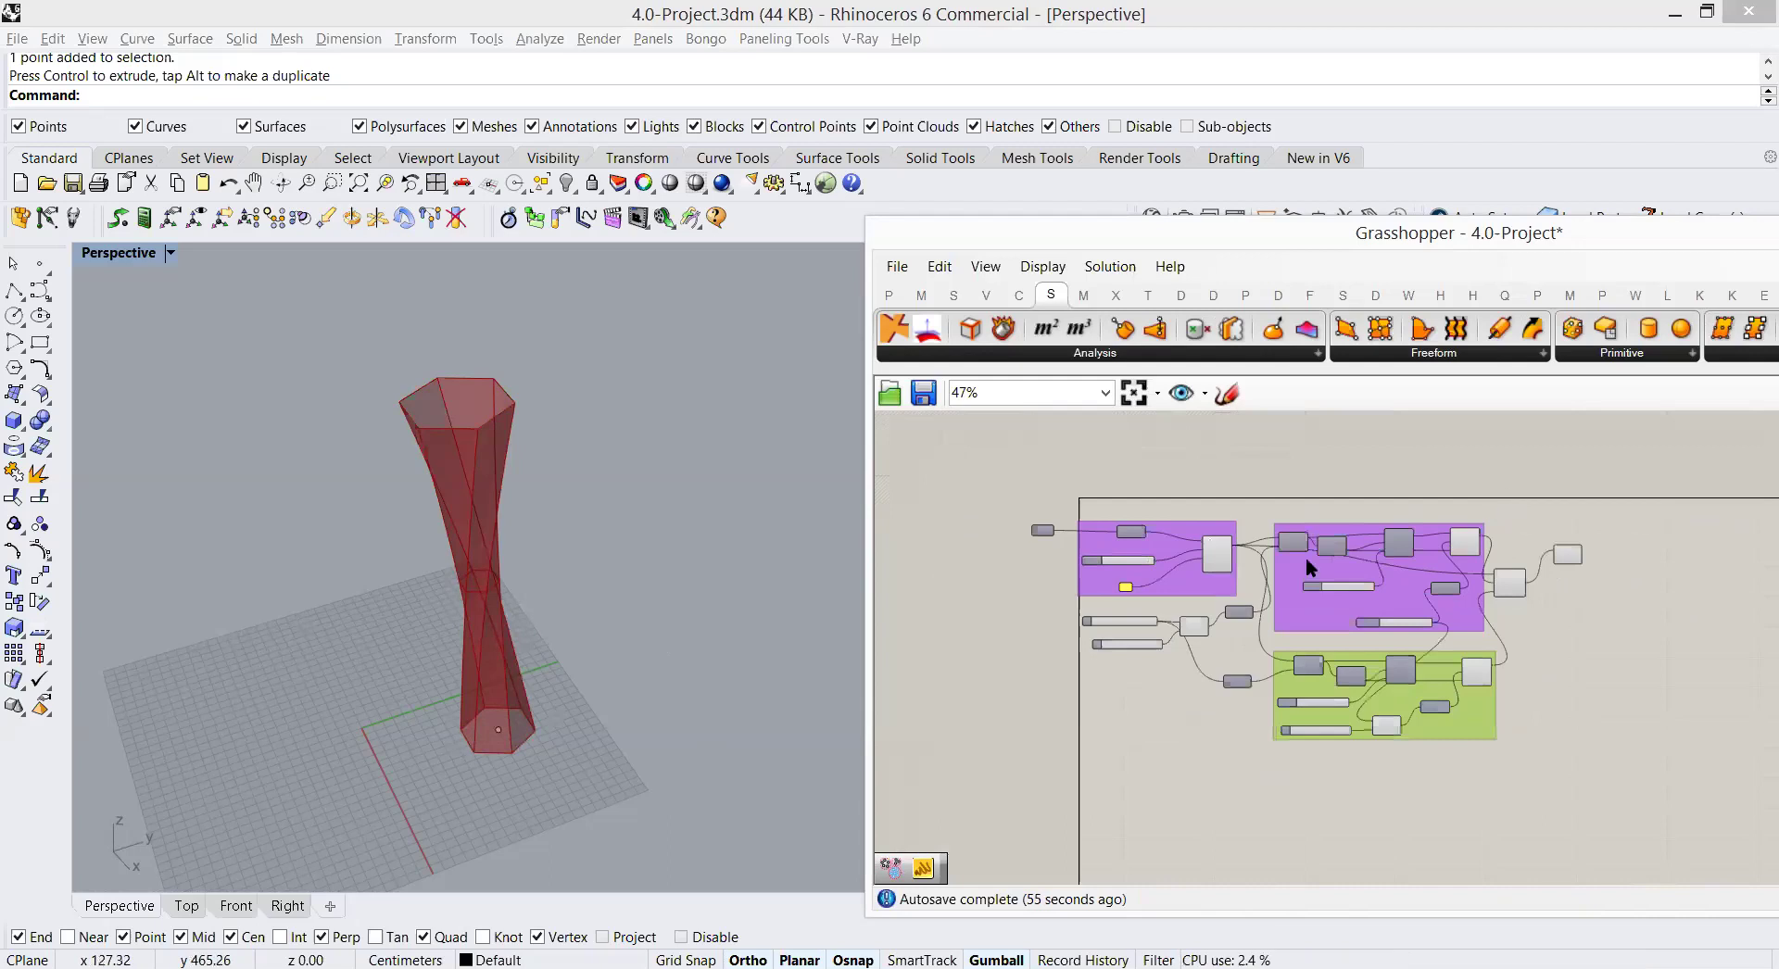
pyautogui.scroll(2, 1193, 548)
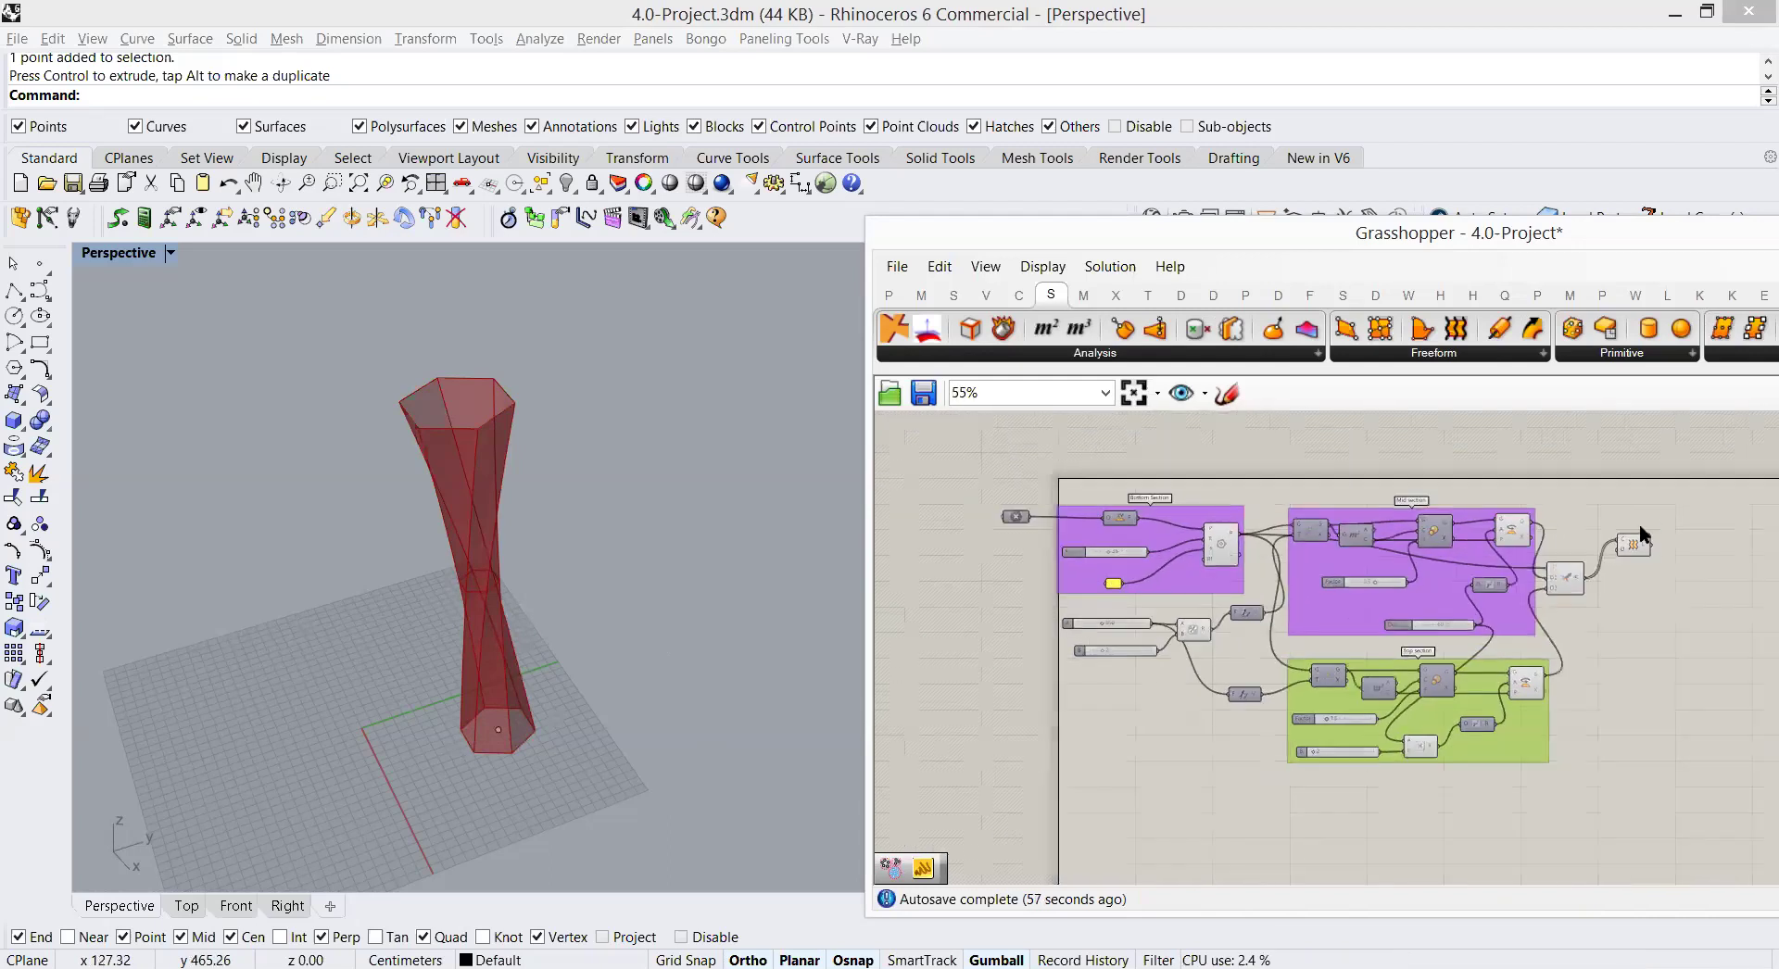
pyautogui.scroll(3, 1660, 487)
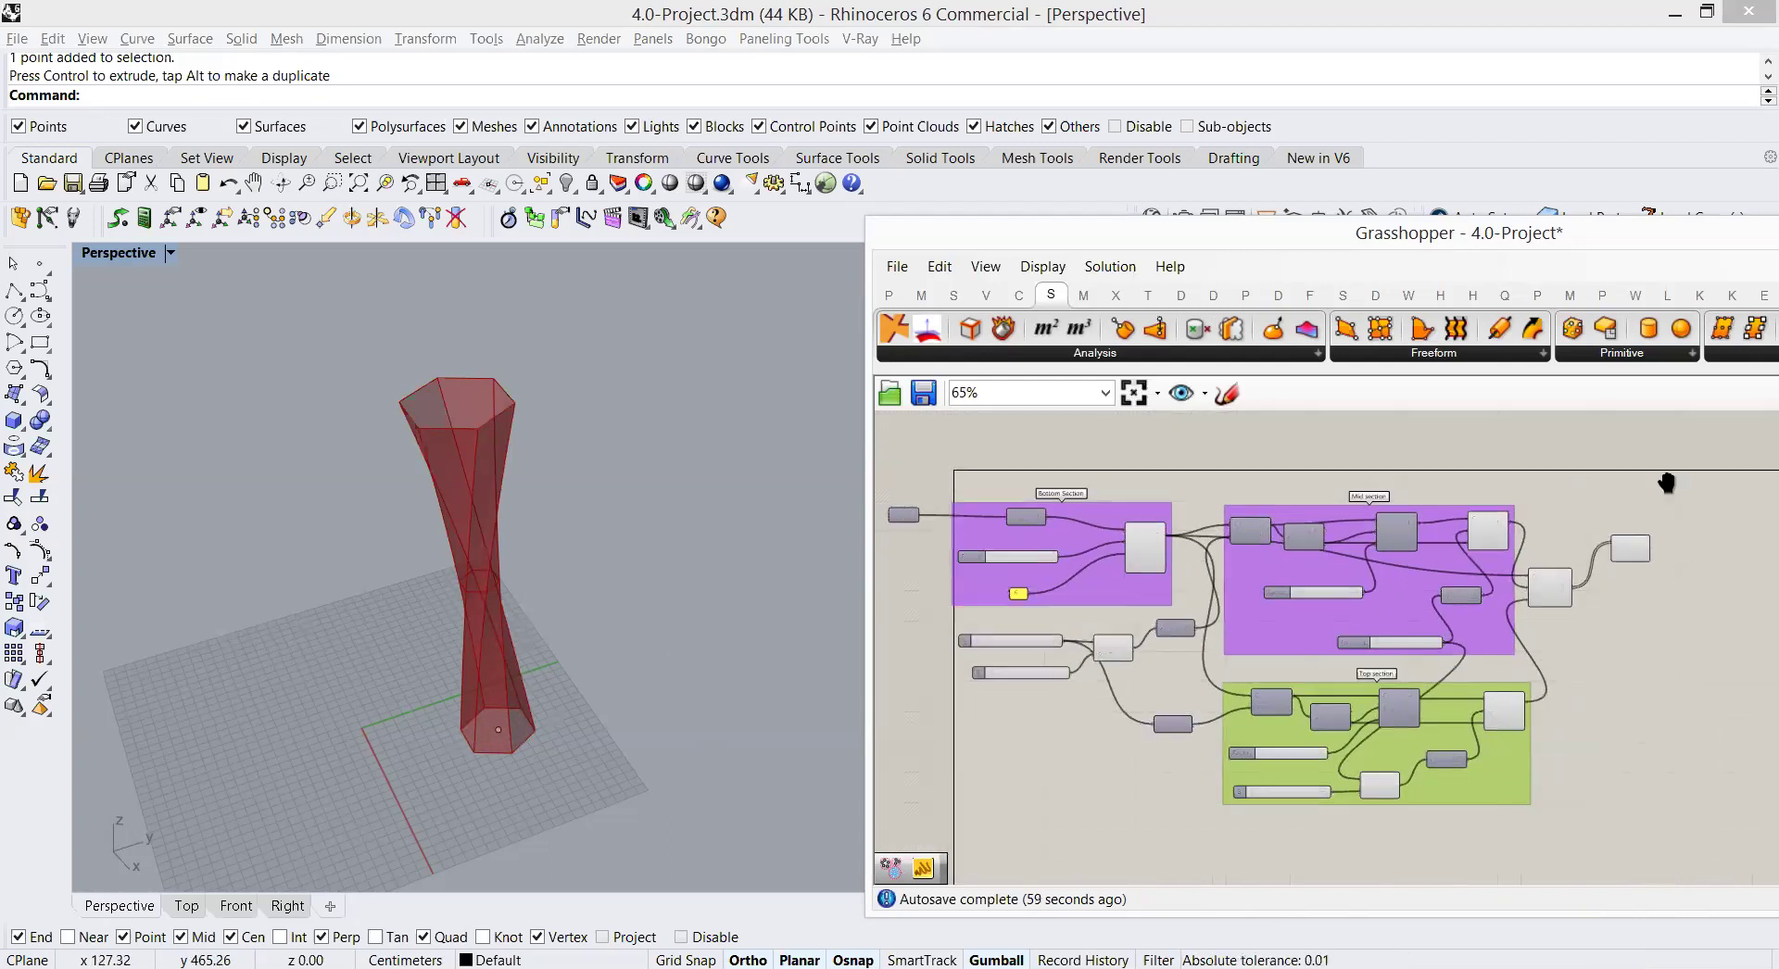
# Step: Enclose the whole definition, from the base point to the Loft, in one overall group
pyautogui.moveTo(1667, 483); pyautogui.dragTo(1686, 483, button='right')
pyautogui.moveTo(1534, 531); pyautogui.dragTo(1550, 523, button='right')
pyautogui.moveTo(1726, 442); pyautogui.dragTo(899, 848)
pyautogui.rightClick(1014, 764)
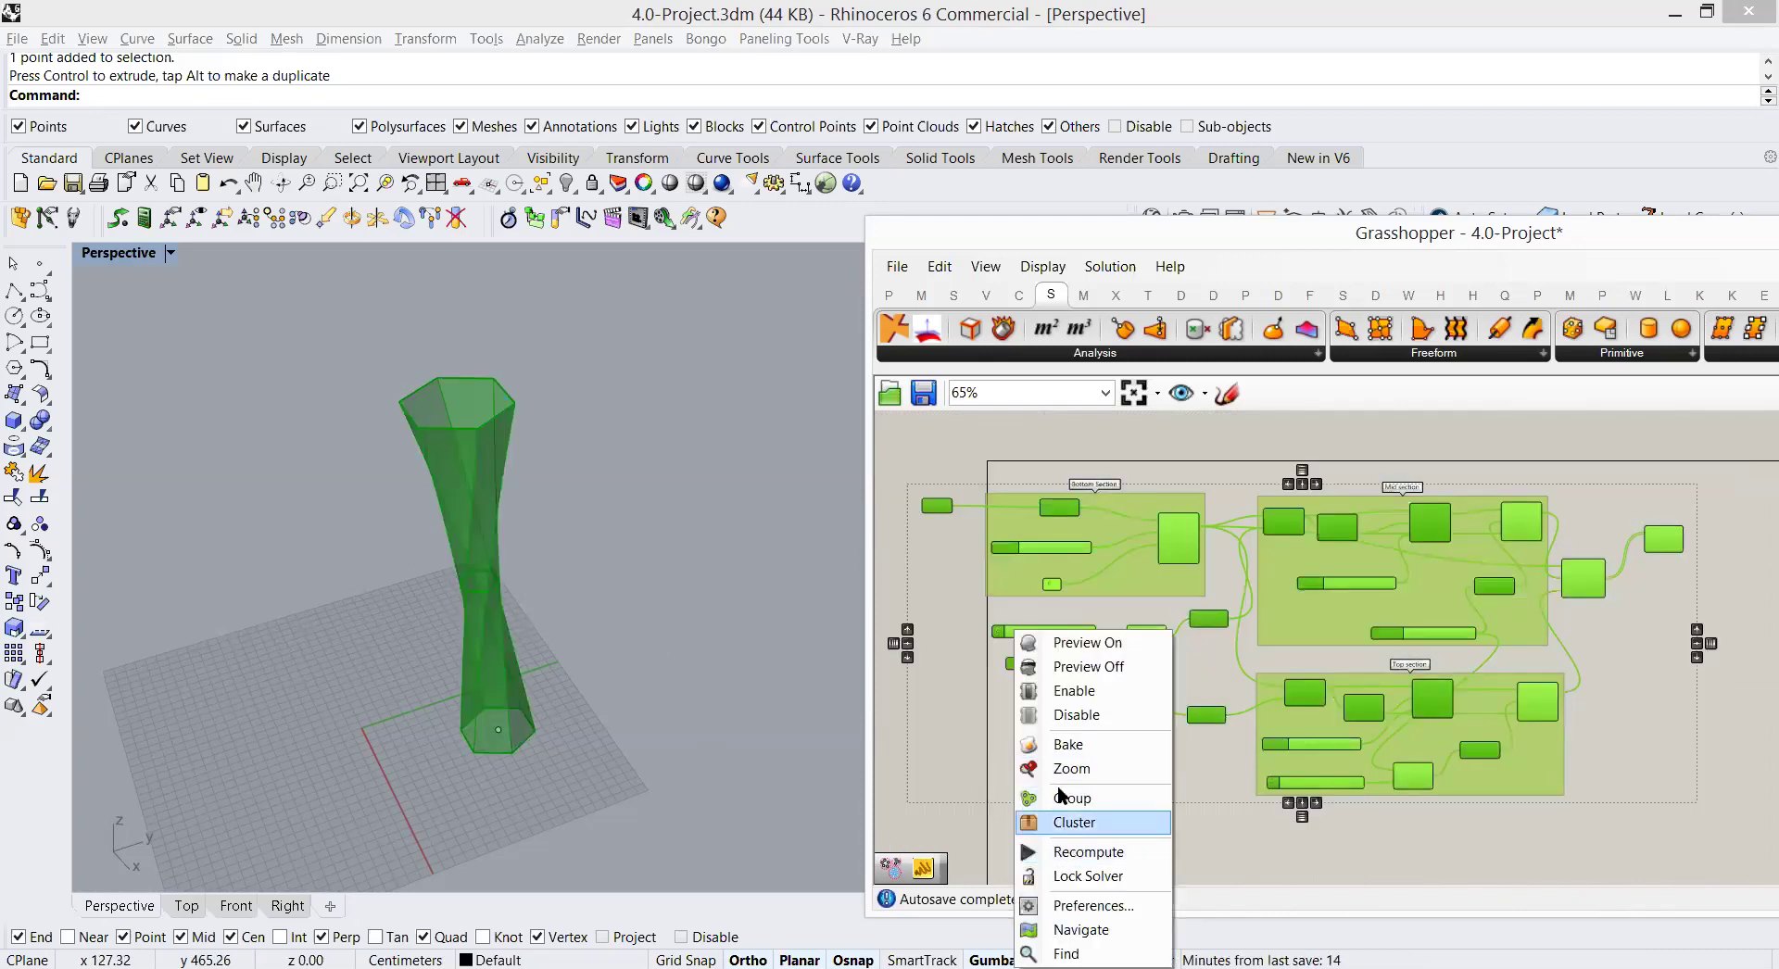
pyautogui.click(1066, 822)
# Step: Name the overall group "Characteristics"
pyautogui.rightClick(1072, 701)
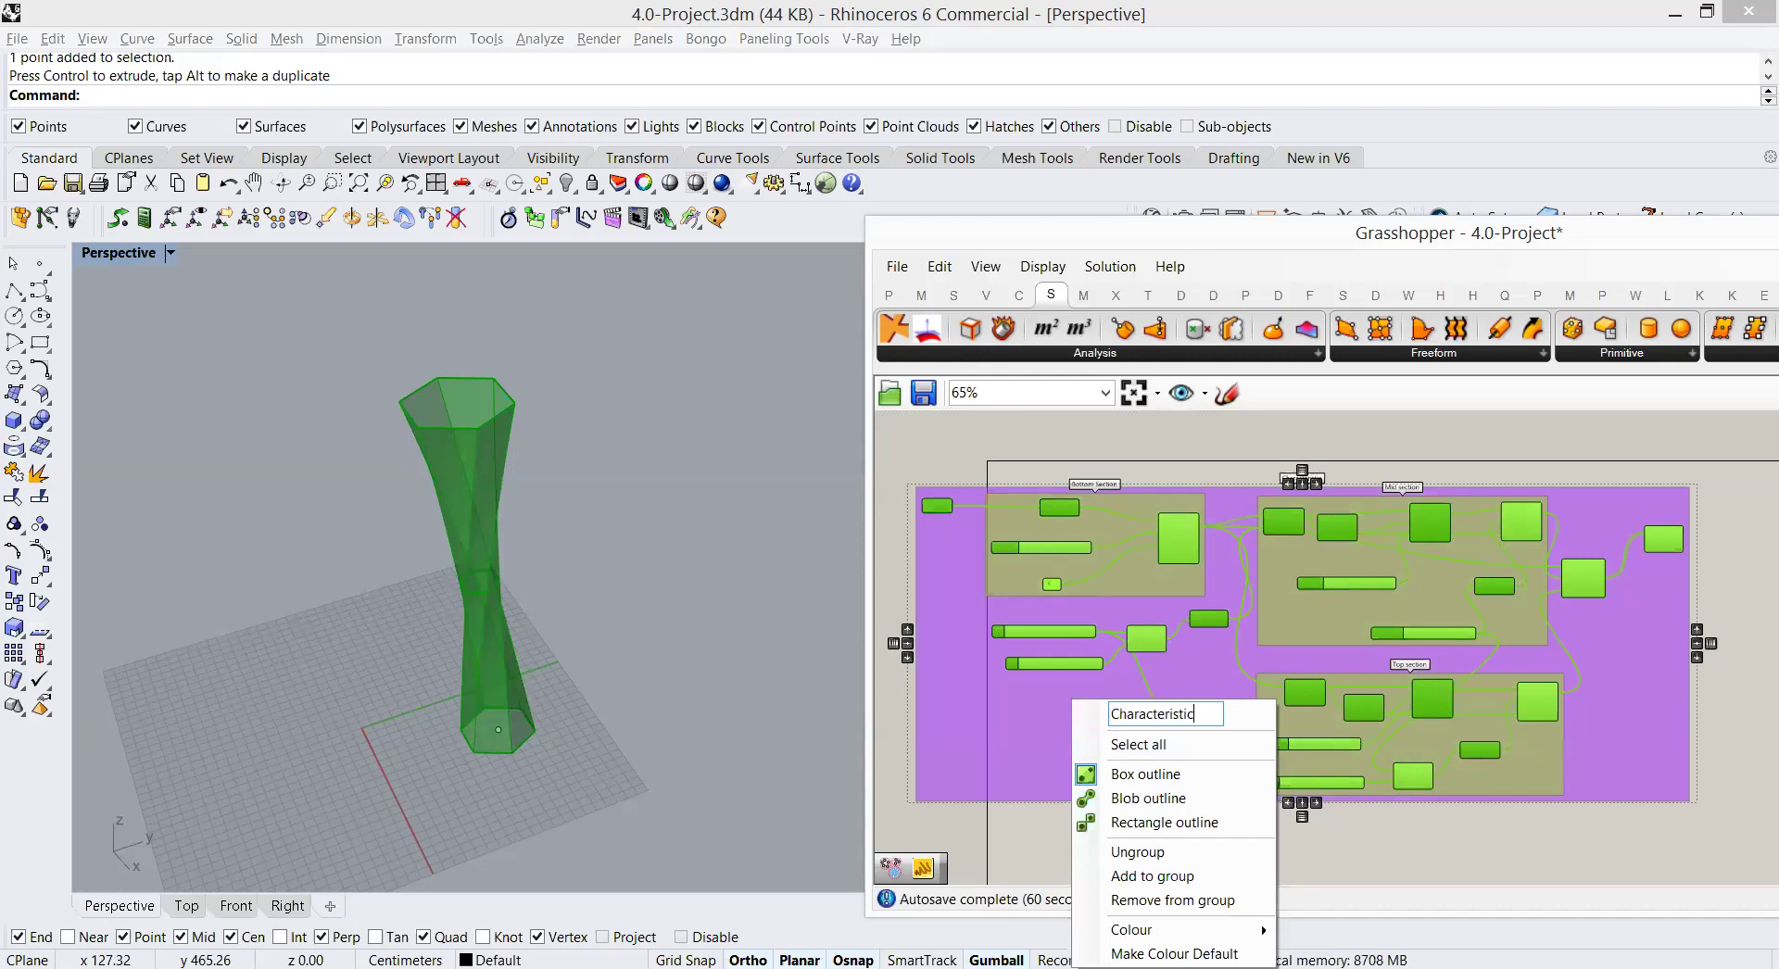
pyautogui.write('Characteristics')
pyautogui.press('Return')
pyautogui.rightClick(1113, 710)
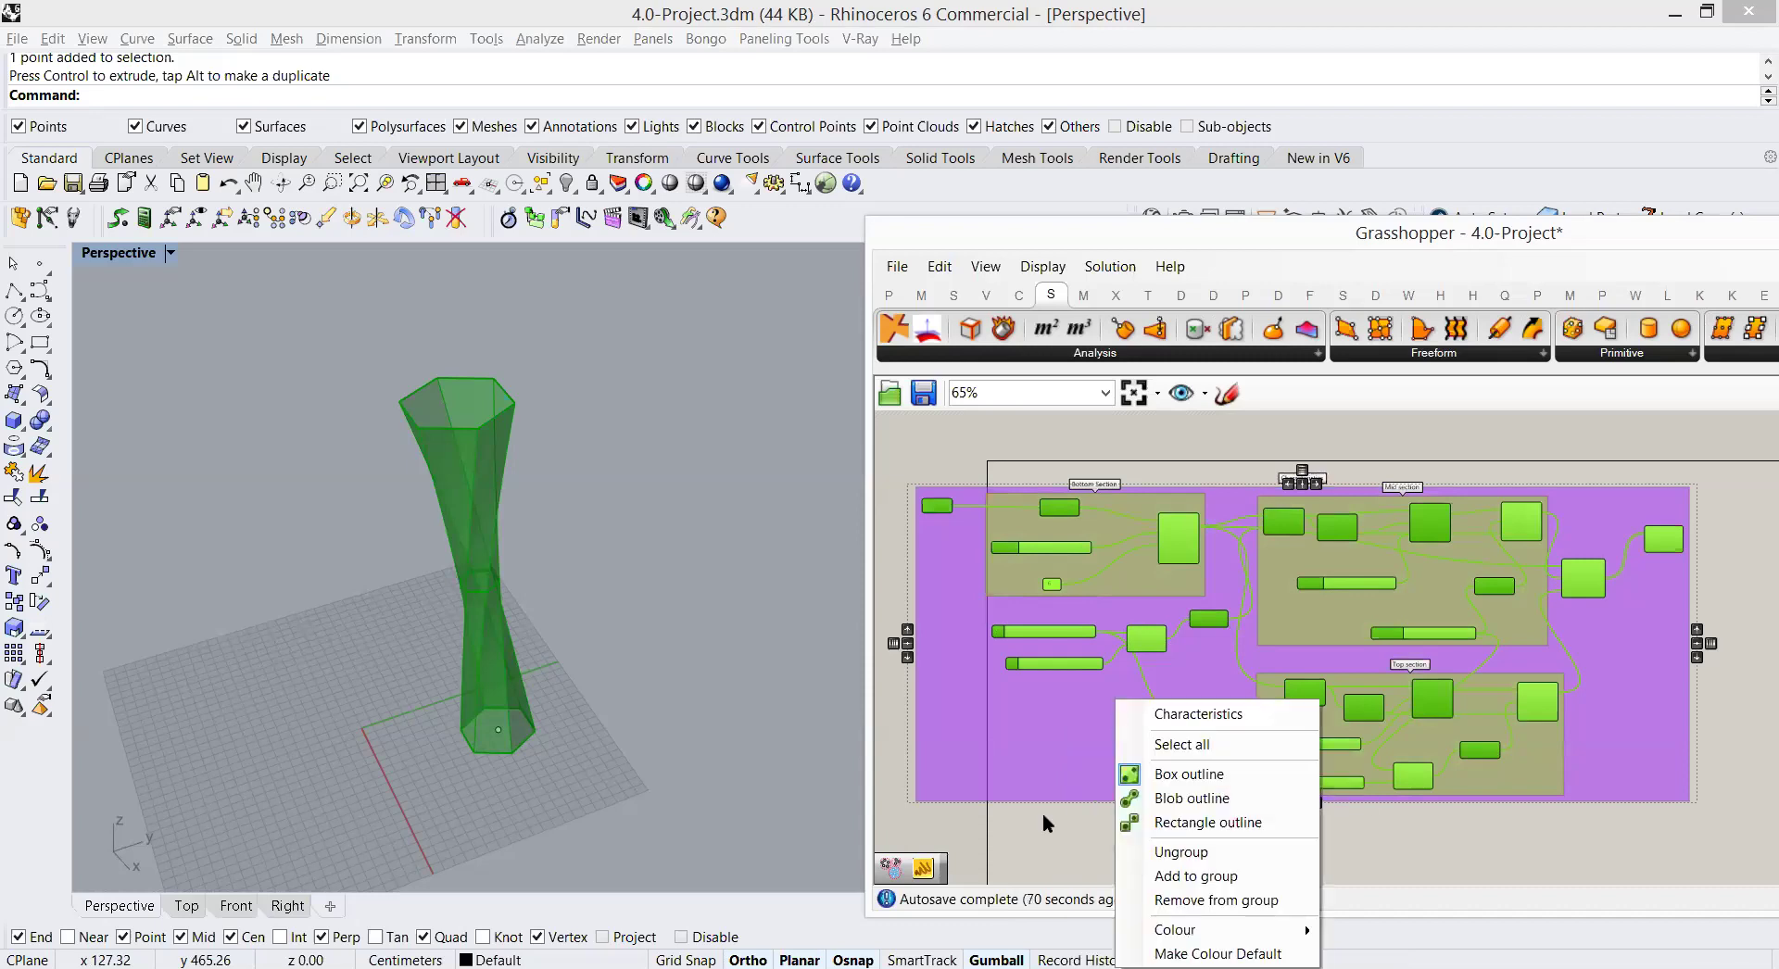
pyautogui.click(1005, 854)
# Step: Recolour the Characteristics group light green with hue 118° and saturation 32
pyautogui.rightClick(1020, 710)
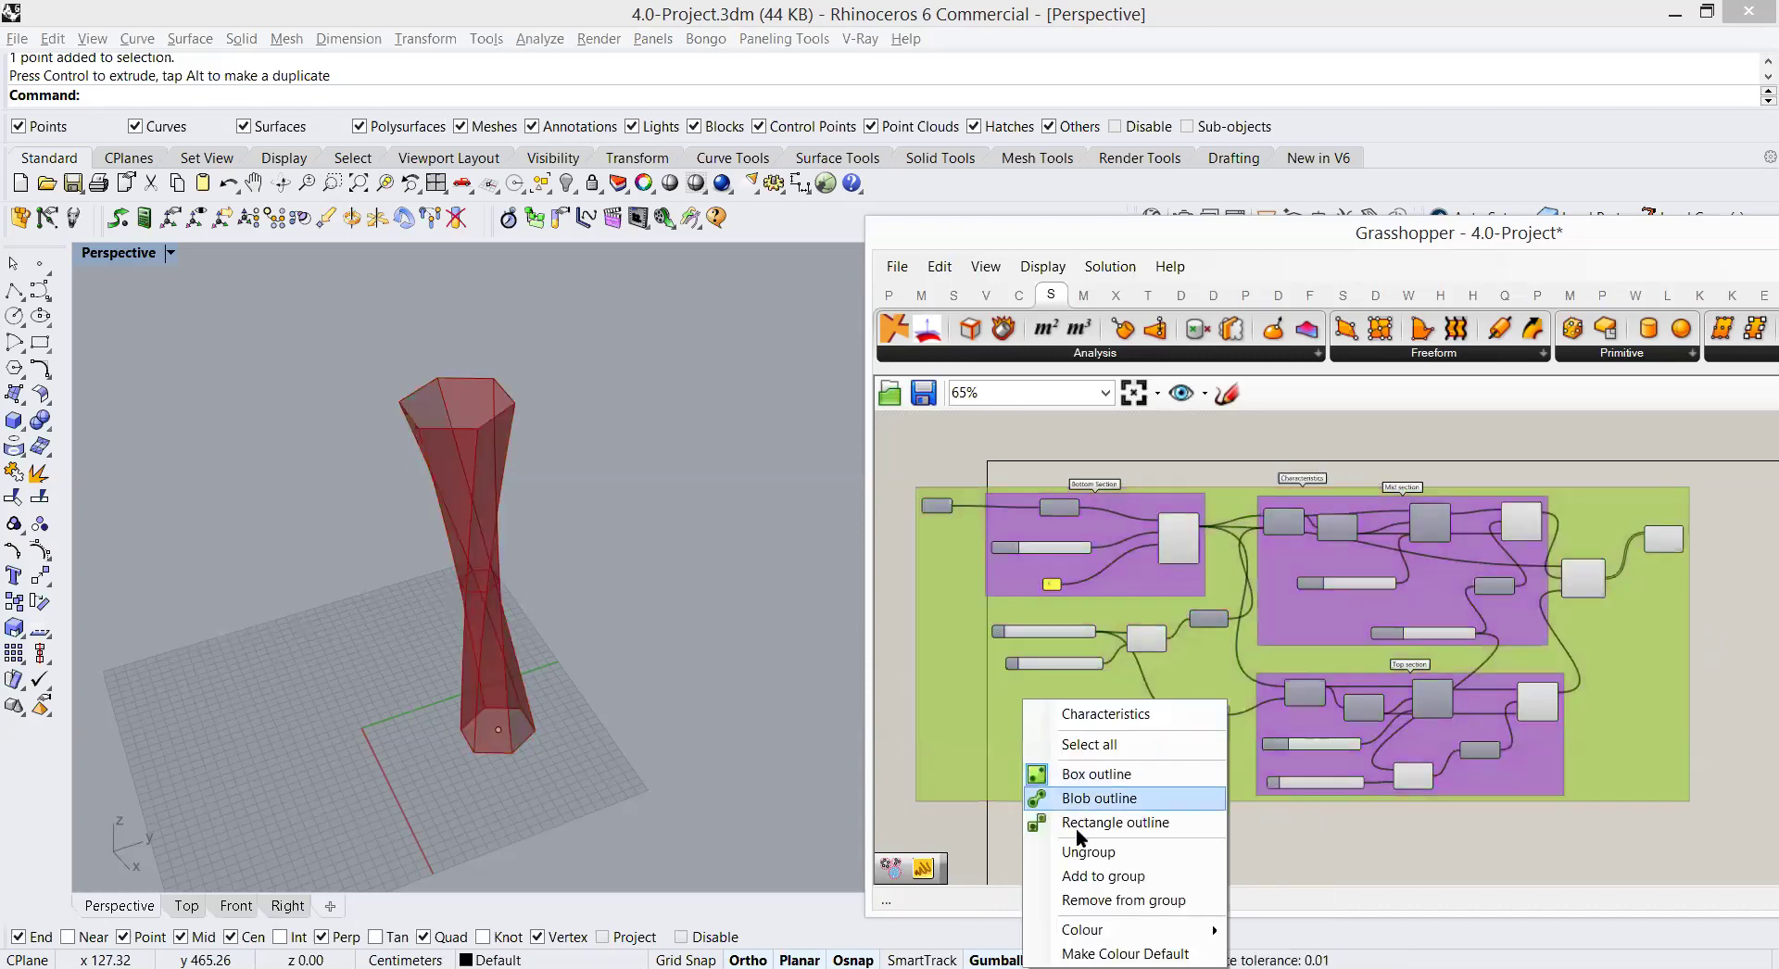
pyautogui.moveTo(1125, 923)
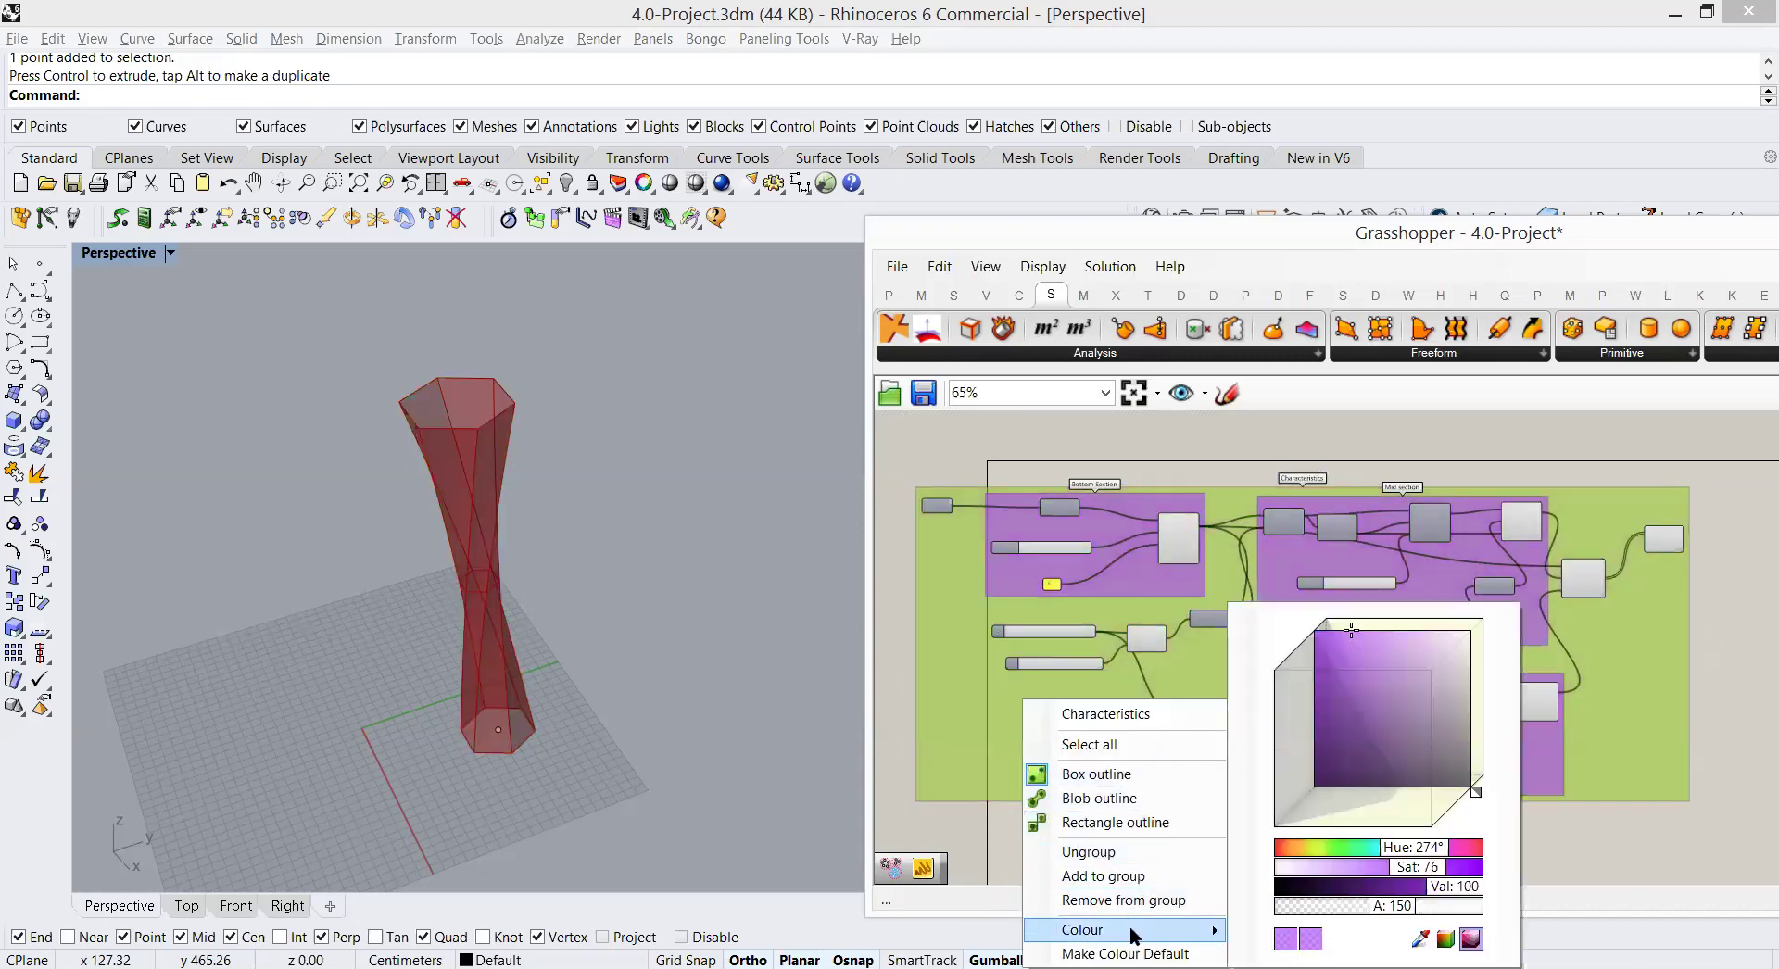
pyautogui.moveTo(1363, 850)
pyautogui.mouseDown()
pyautogui.moveTo(1337, 848)
pyautogui.moveTo(1355, 849)
pyautogui.moveTo(1345, 874)
pyautogui.mouseUp()
pyautogui.click(1398, 873)
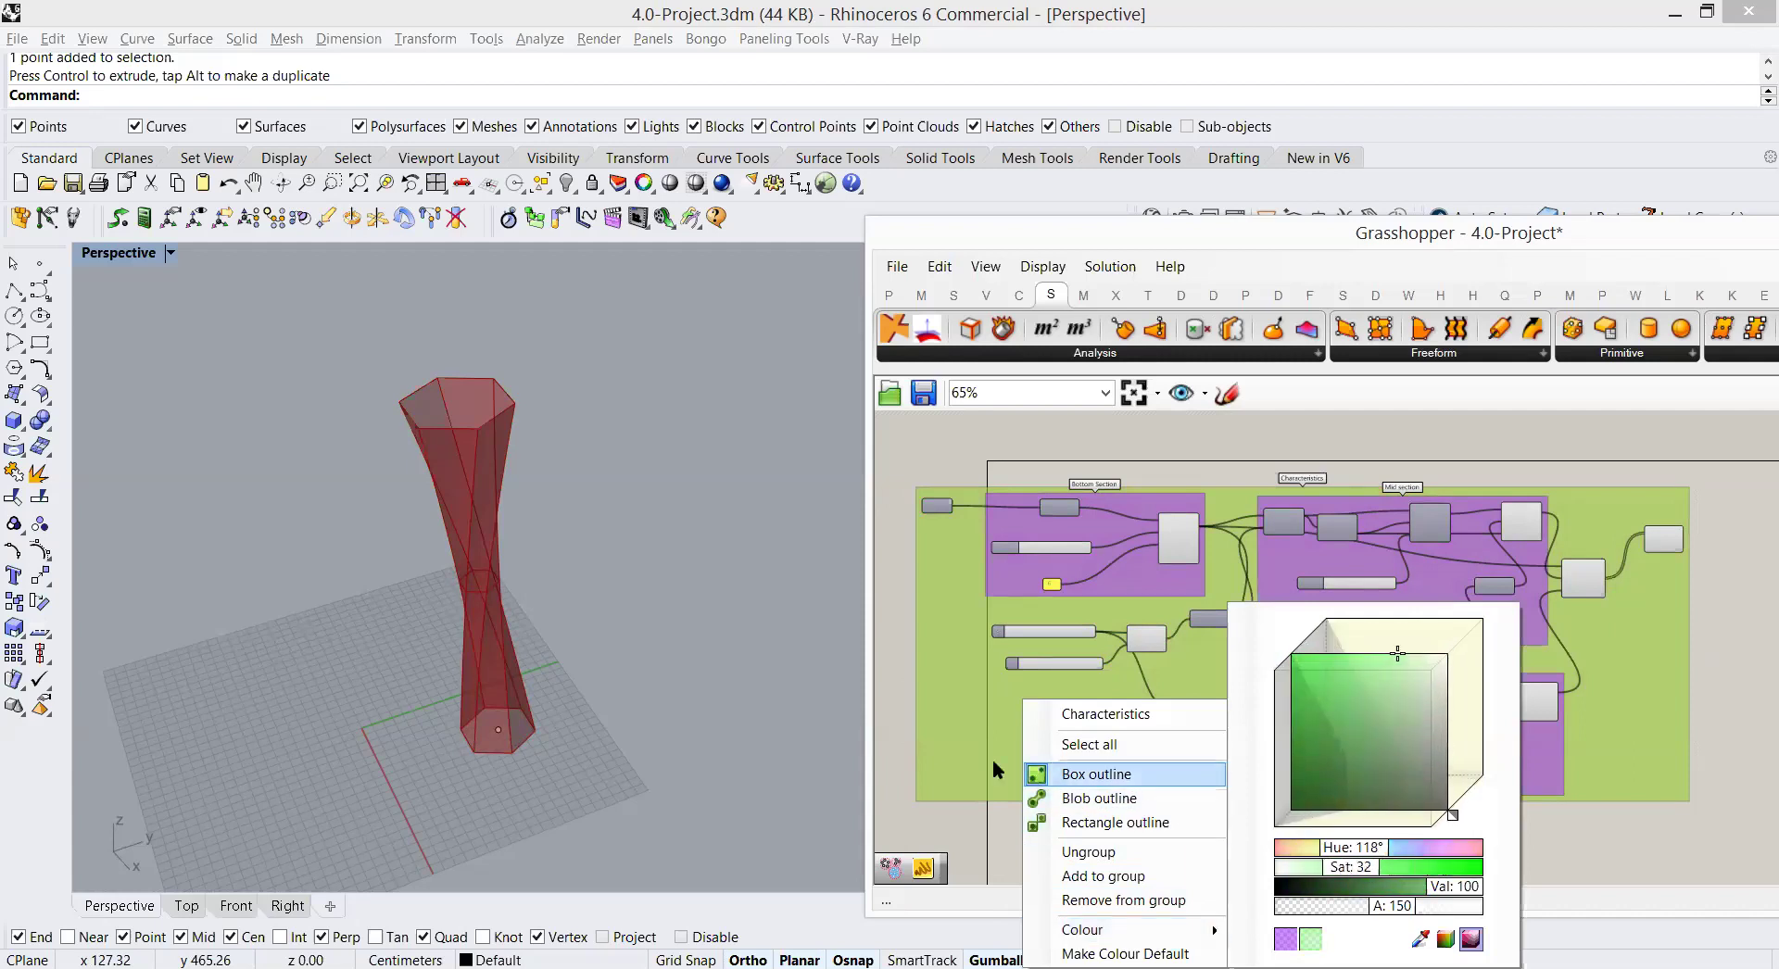
pyautogui.click(949, 753)
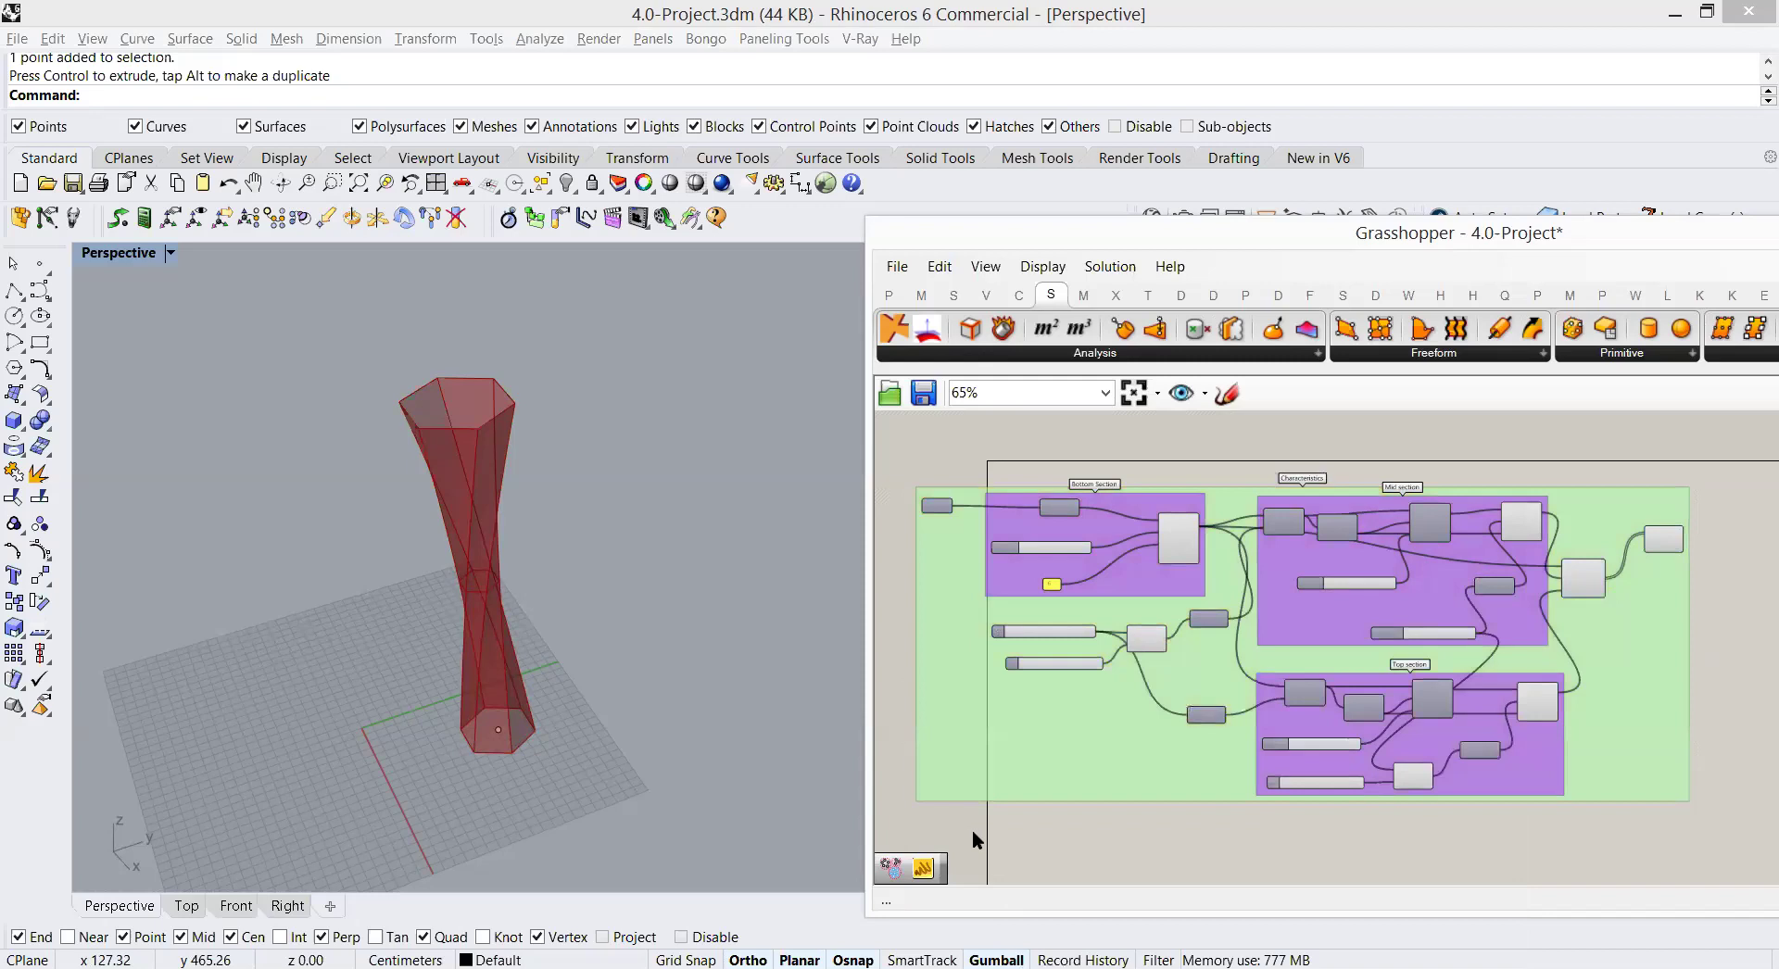
pyautogui.click(999, 798)
pyautogui.moveTo(1023, 820); pyautogui.dragTo(1026, 764, button='right')
pyautogui.click(1032, 770)
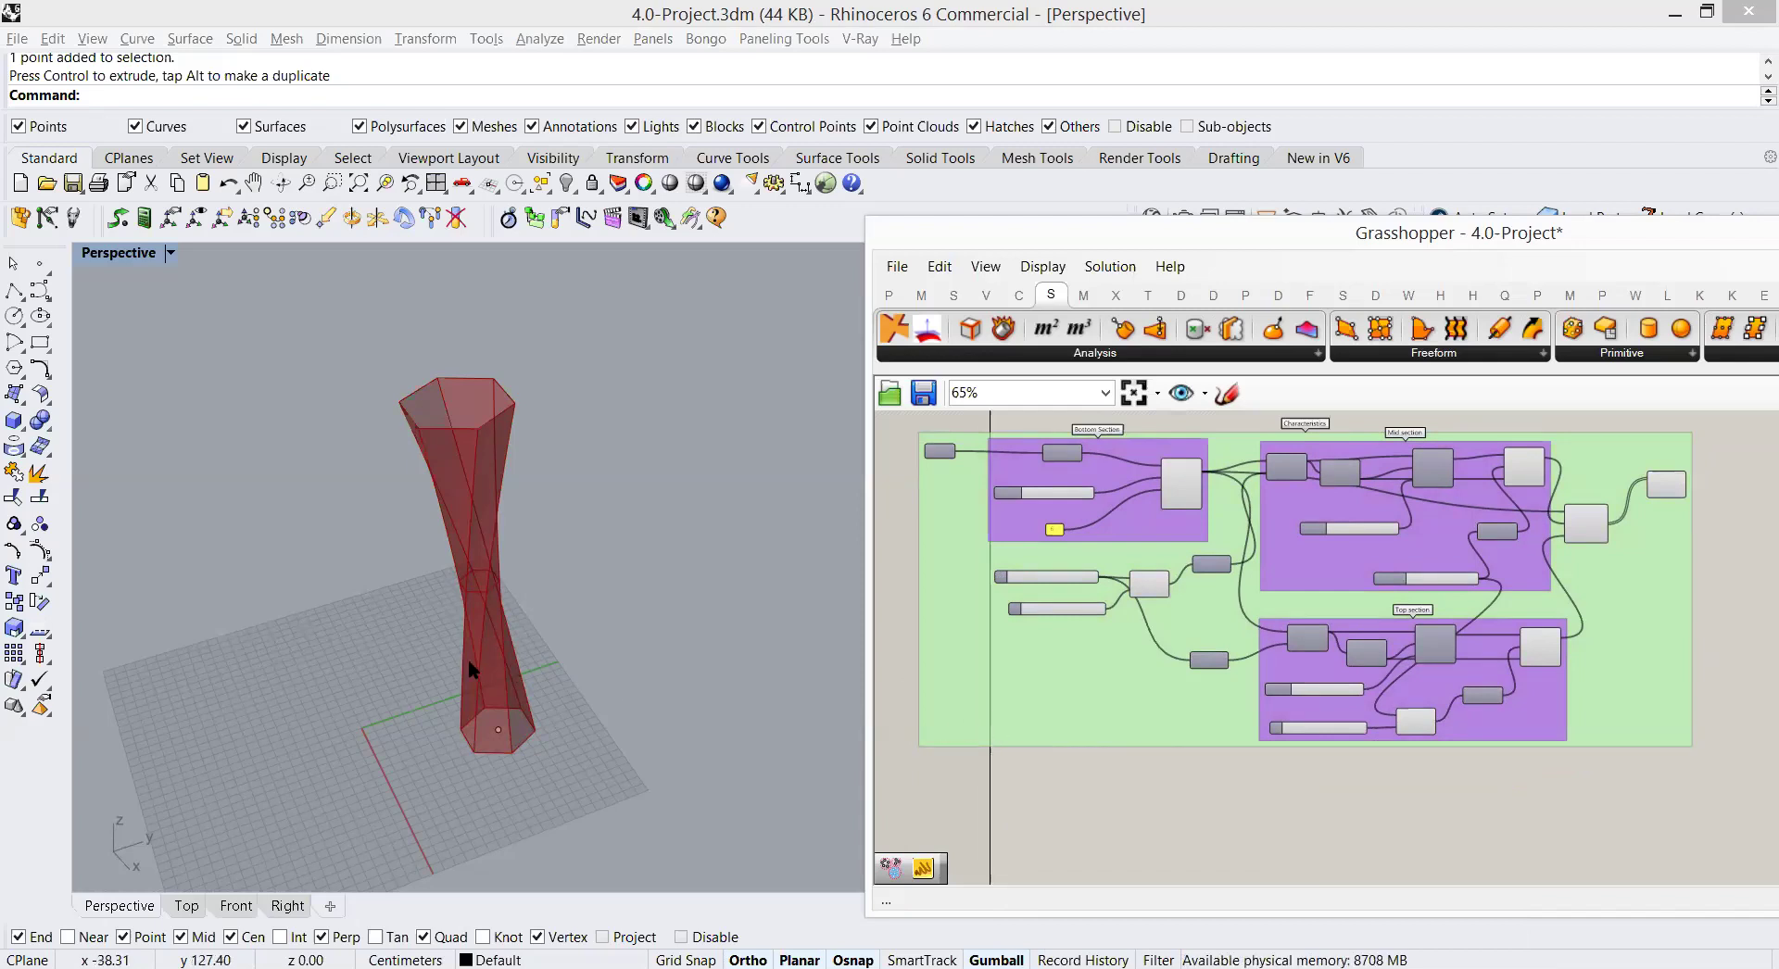
# Step: Move the base point along the Y axis in the Rhino viewport to shift the lofted tower, and check the definition's inputs
pyautogui.click(498, 729)
pyautogui.moveTo(564, 705); pyautogui.dragTo(630, 709)
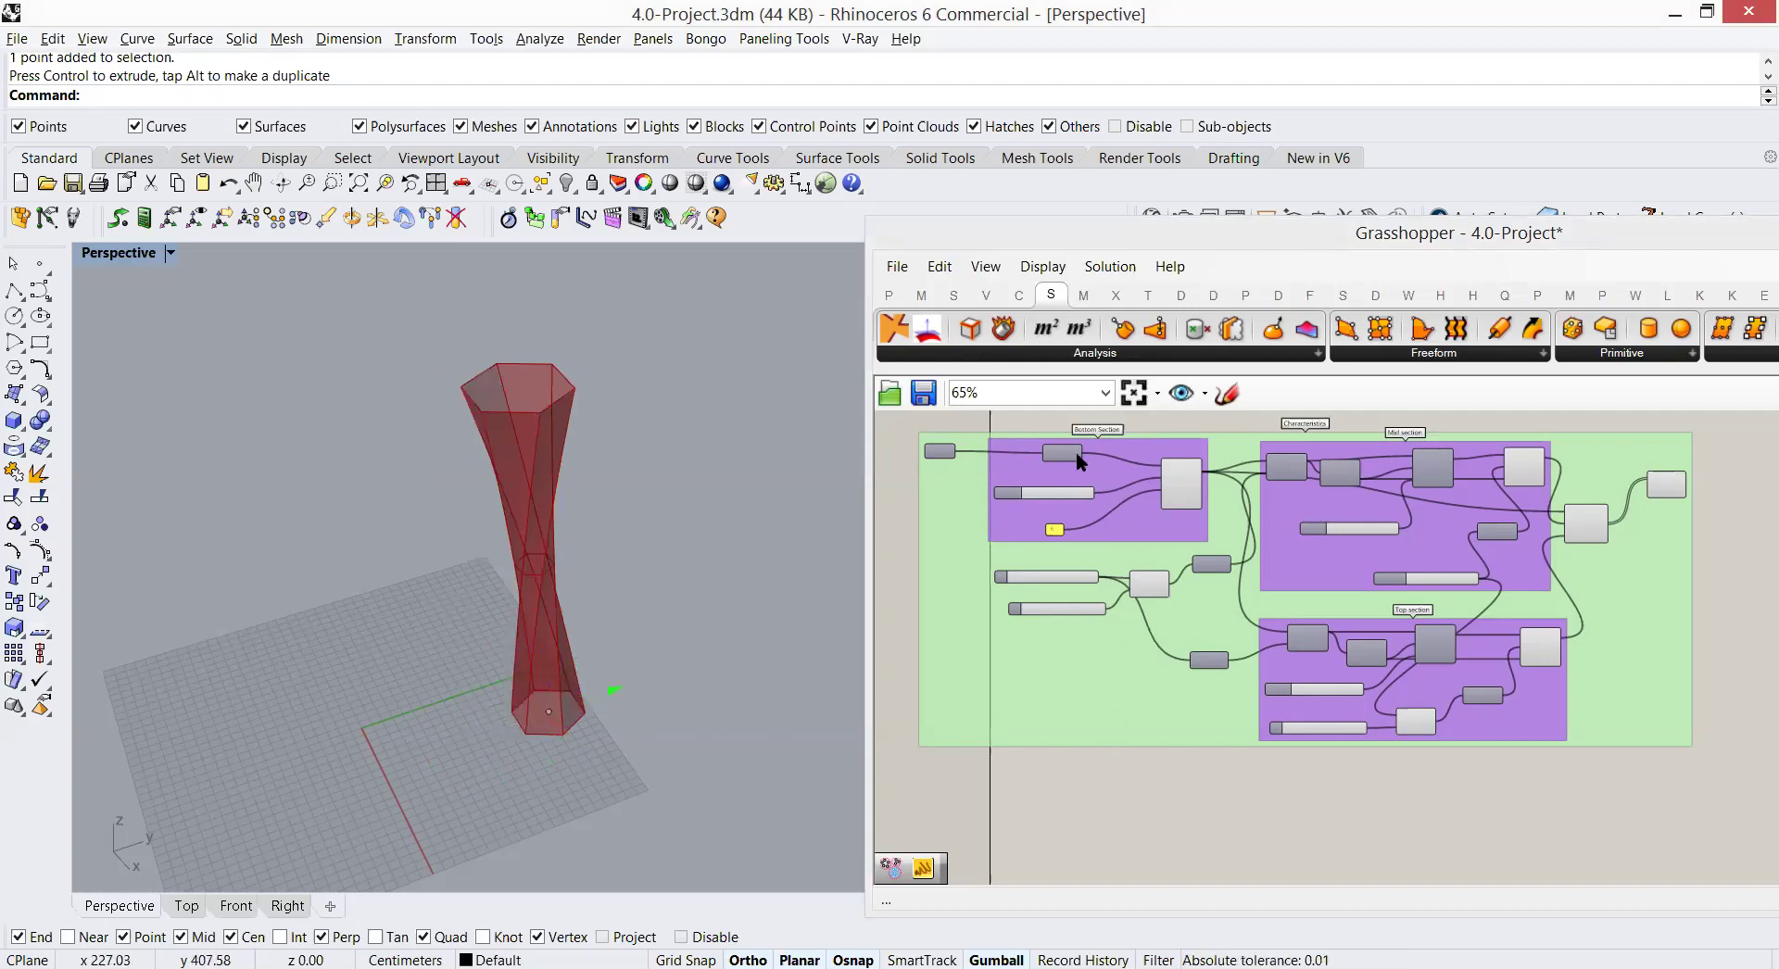
pyautogui.moveTo(1075, 487)
pyautogui.scroll(2, 1080, 500)
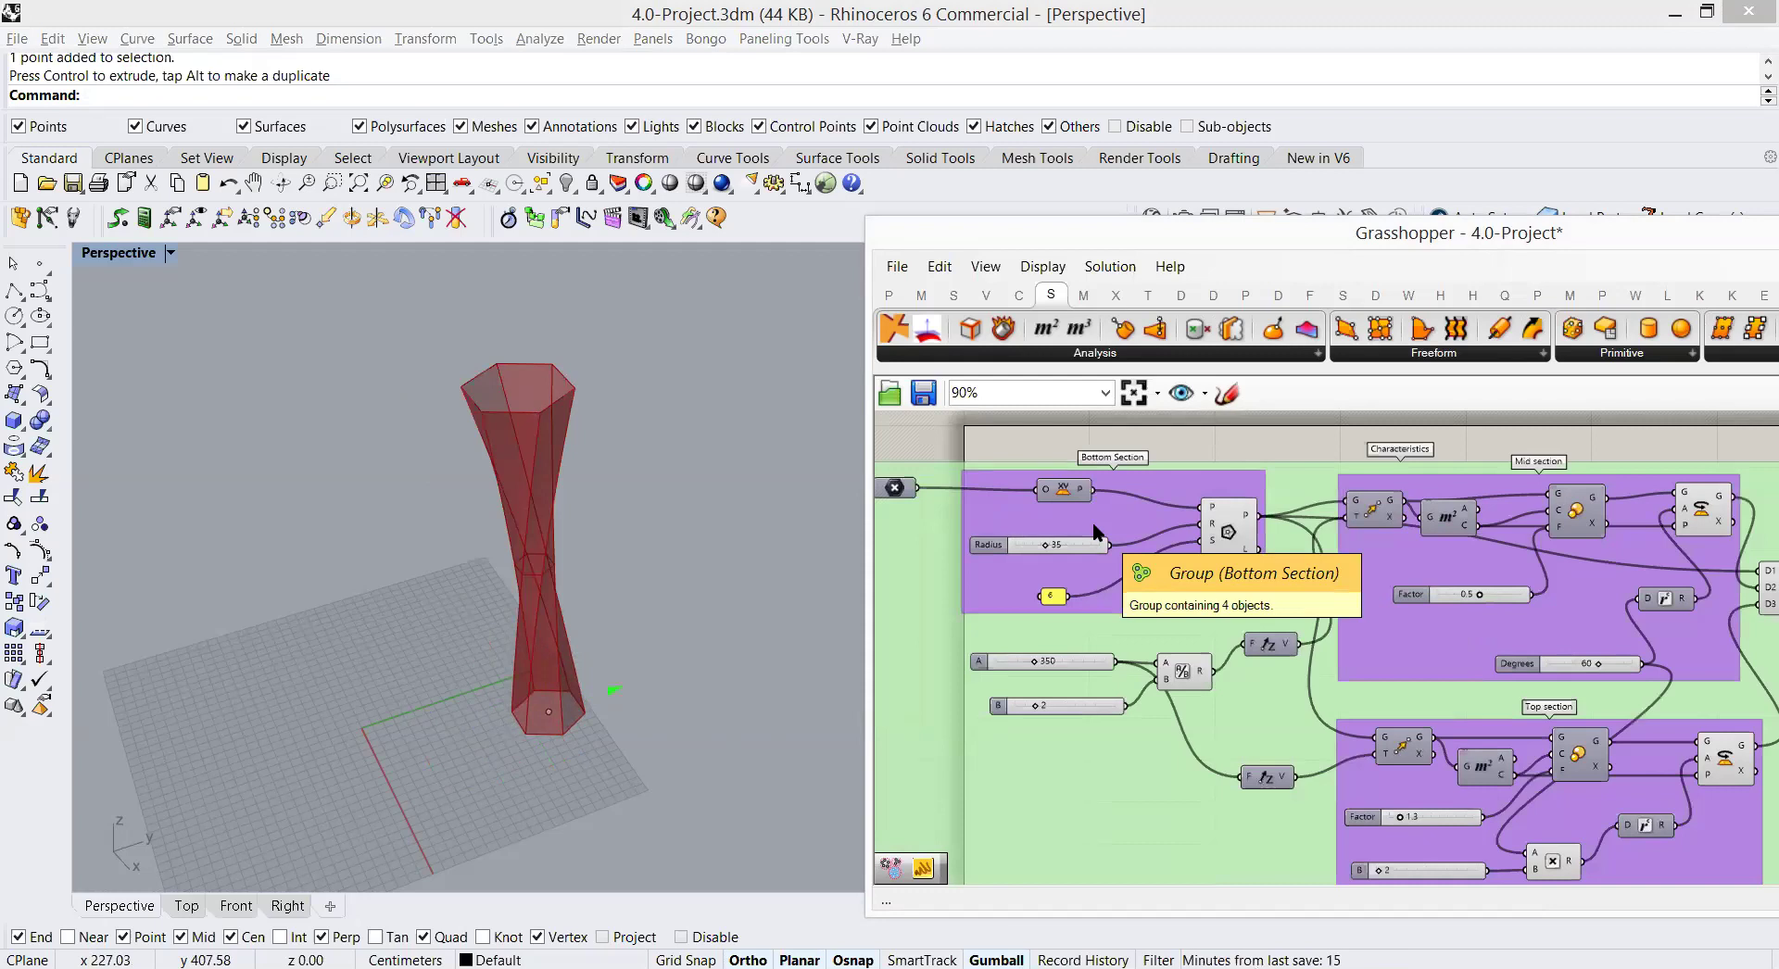
pyautogui.scroll(-1, 1125, 571)
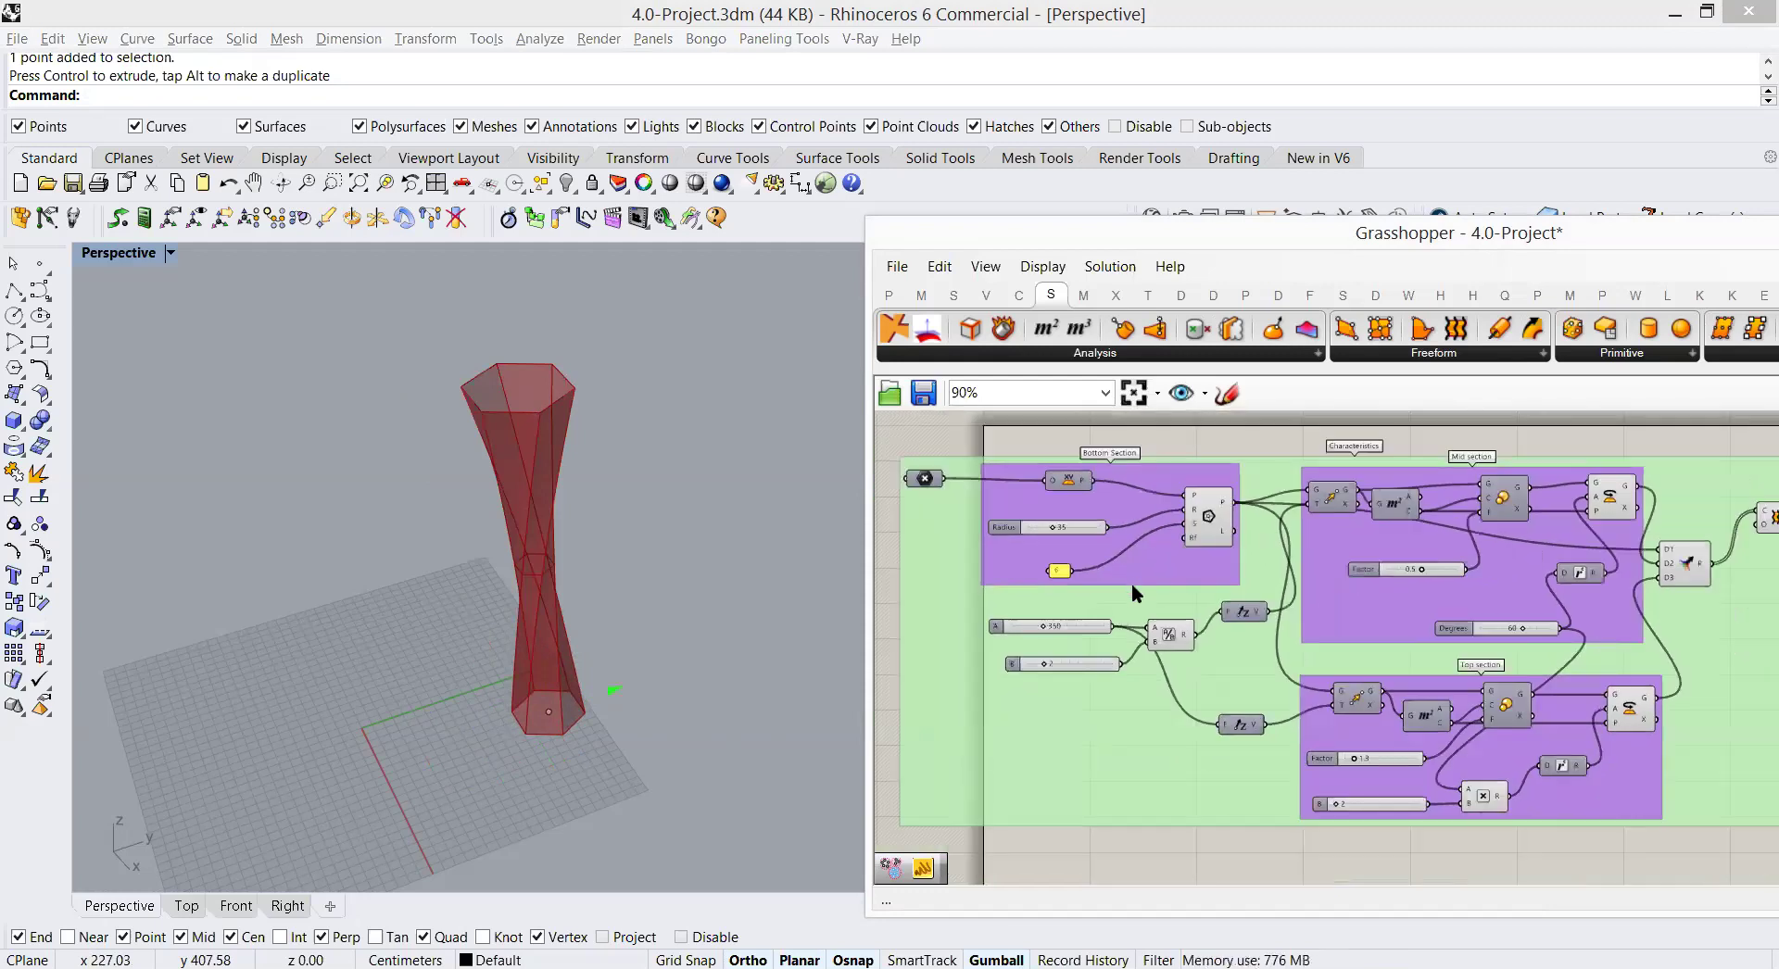
# Step: Examine the grouped definition from the base point and section inputs to the Loft, including the bottom section's Polygon component
pyautogui.scroll(1, 1131, 582)
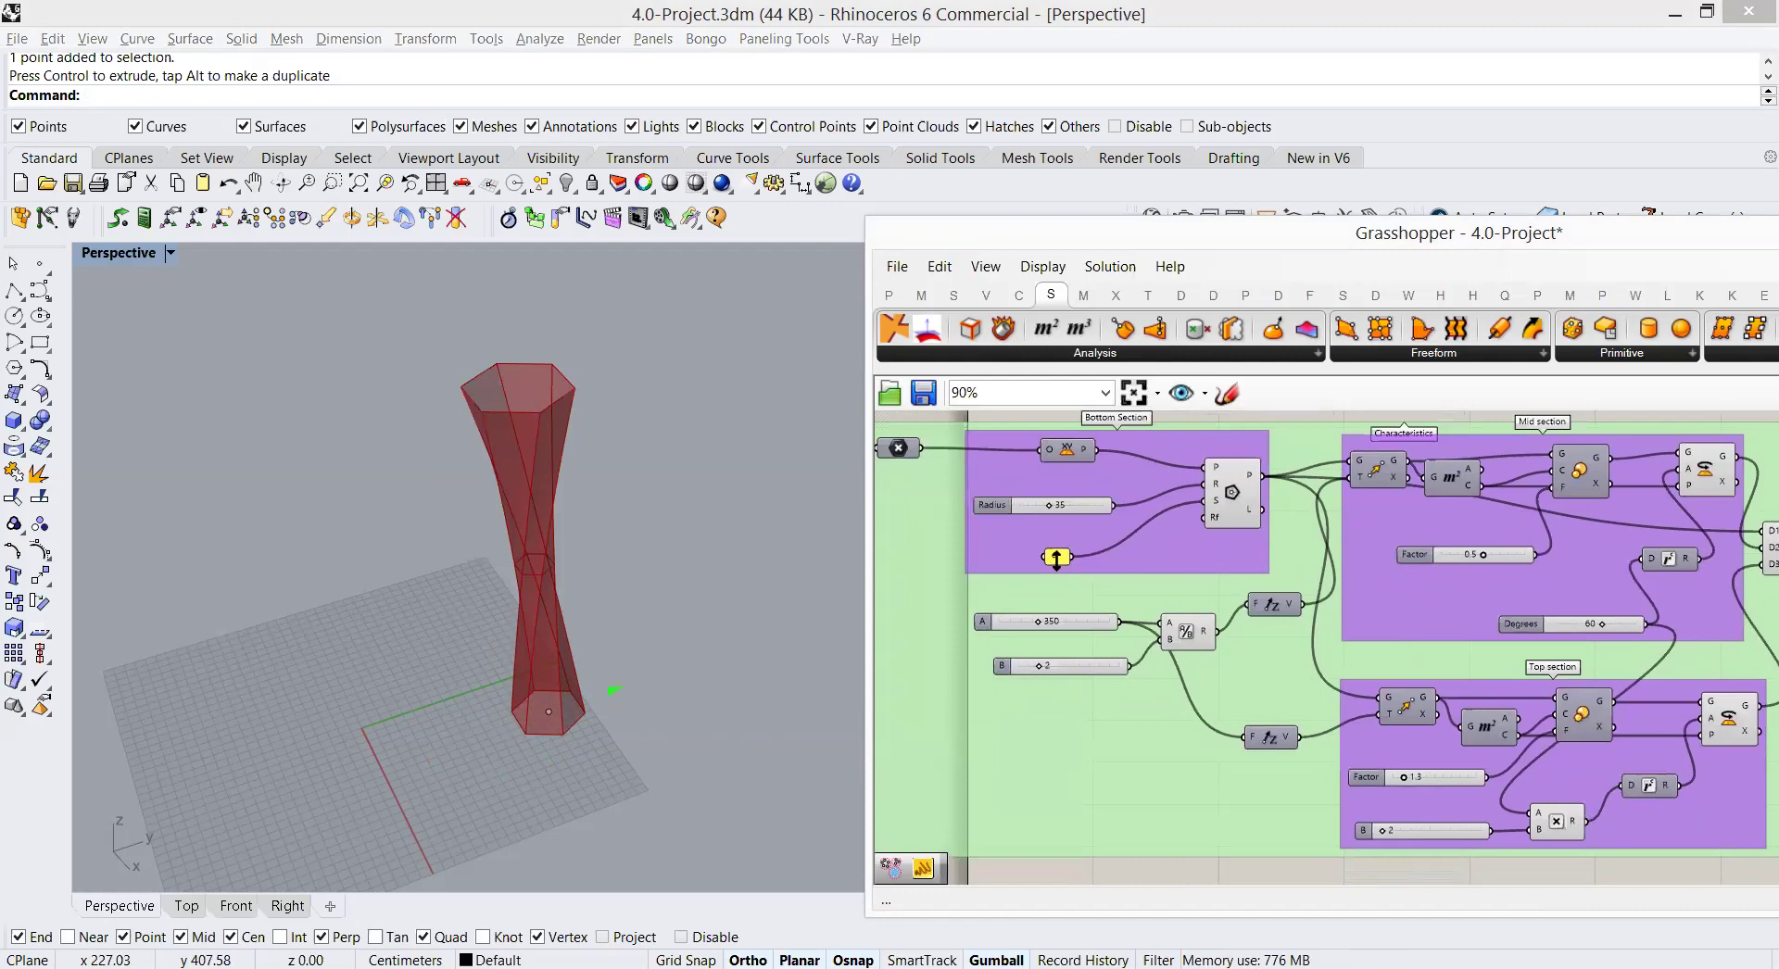
pyautogui.scroll(-1, 1125, 552)
pyautogui.scroll(-1, 1143, 559)
pyautogui.moveTo(1110, 580); pyautogui.dragTo(1075, 576, button='right')
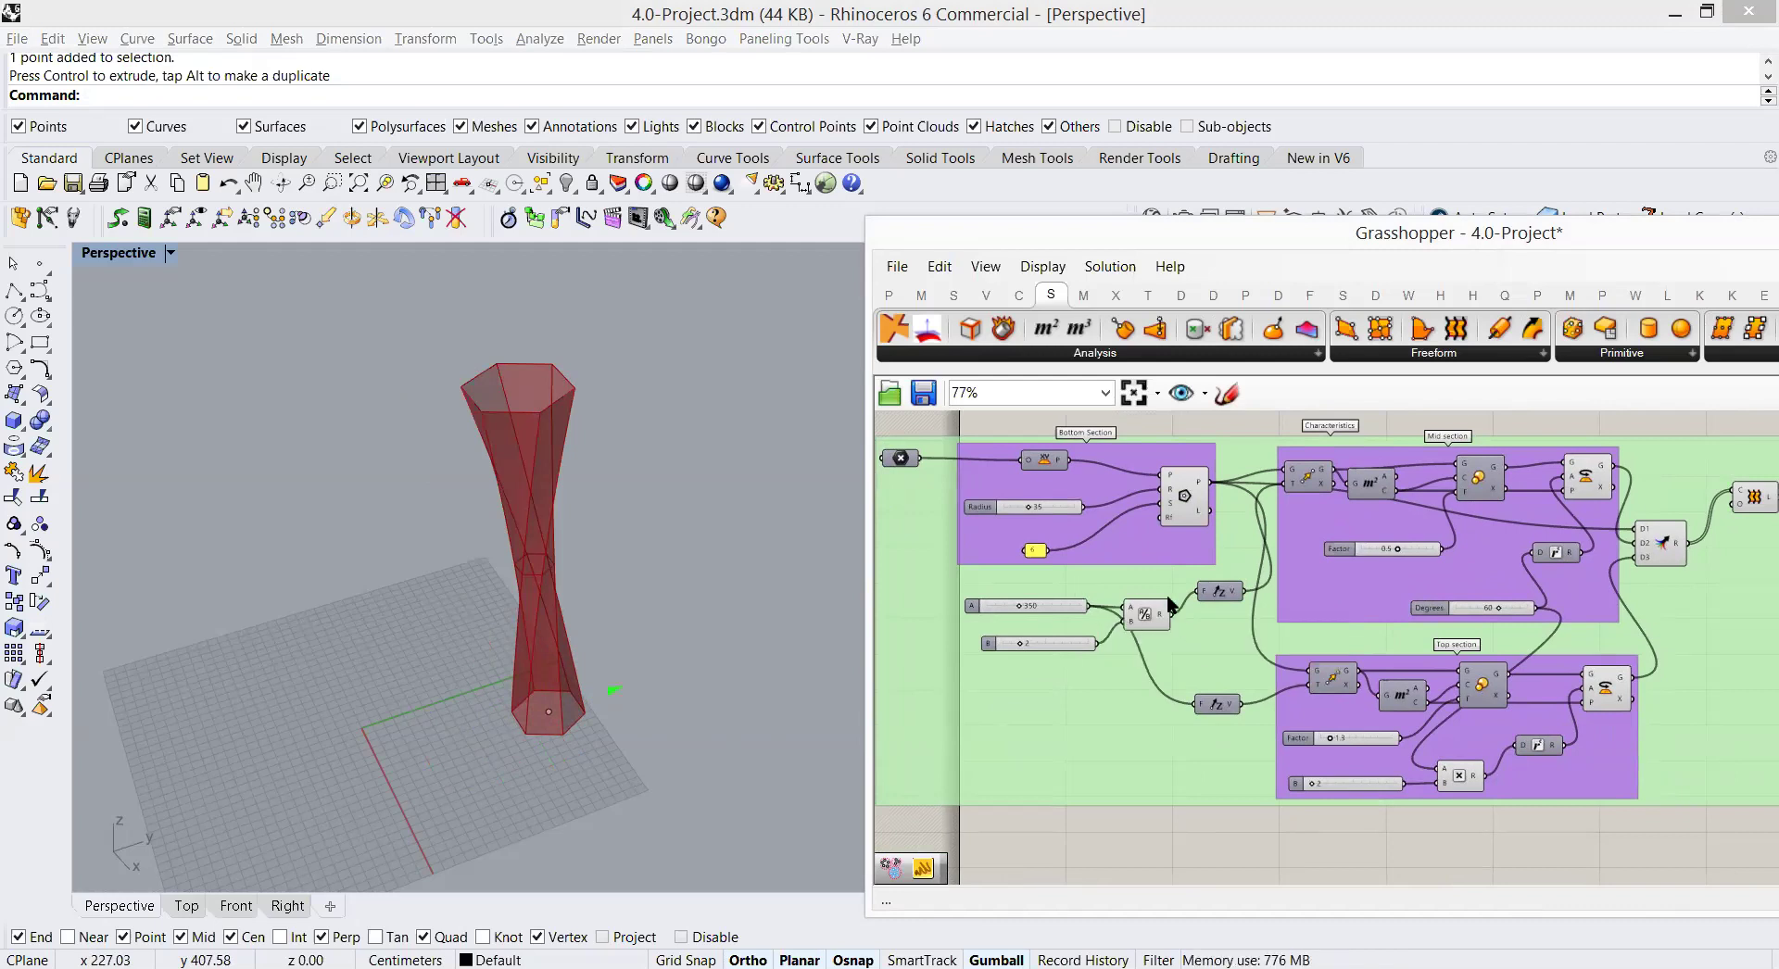
pyautogui.moveTo(1165, 600); pyautogui.dragTo(1200, 584, button='right')
pyautogui.scroll(-2, 1196, 593)
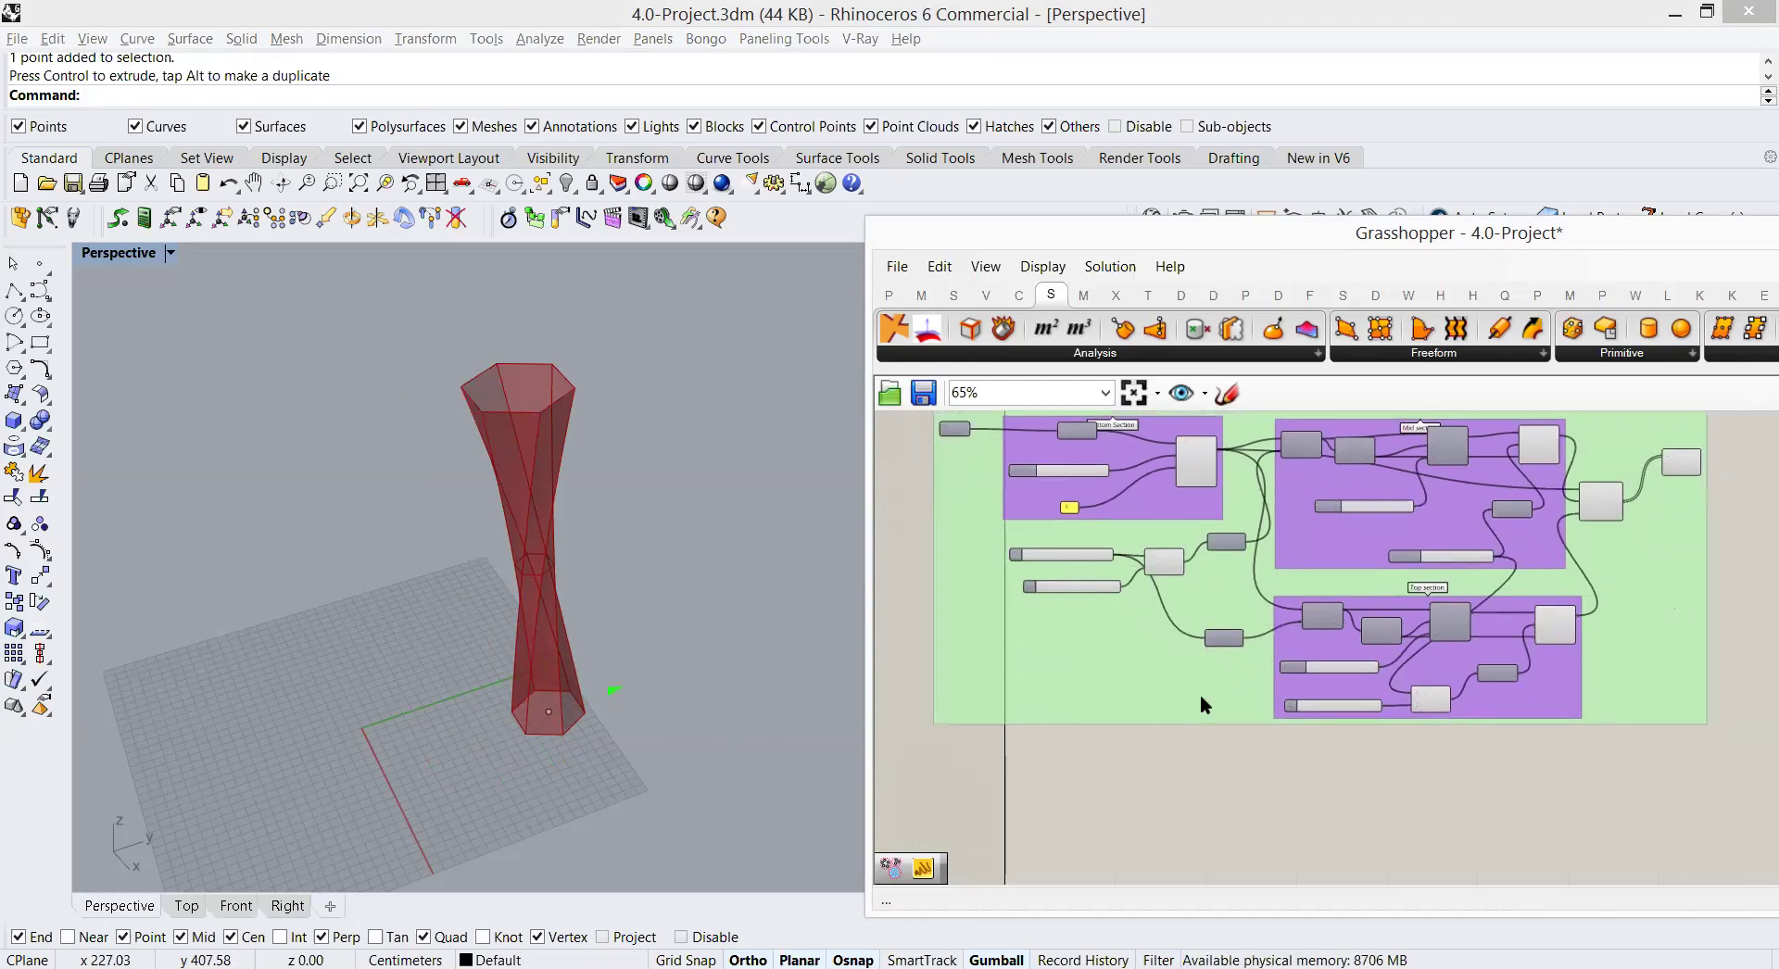
pyautogui.moveTo(1119, 771); pyautogui.dragTo(1160, 792, button='right')
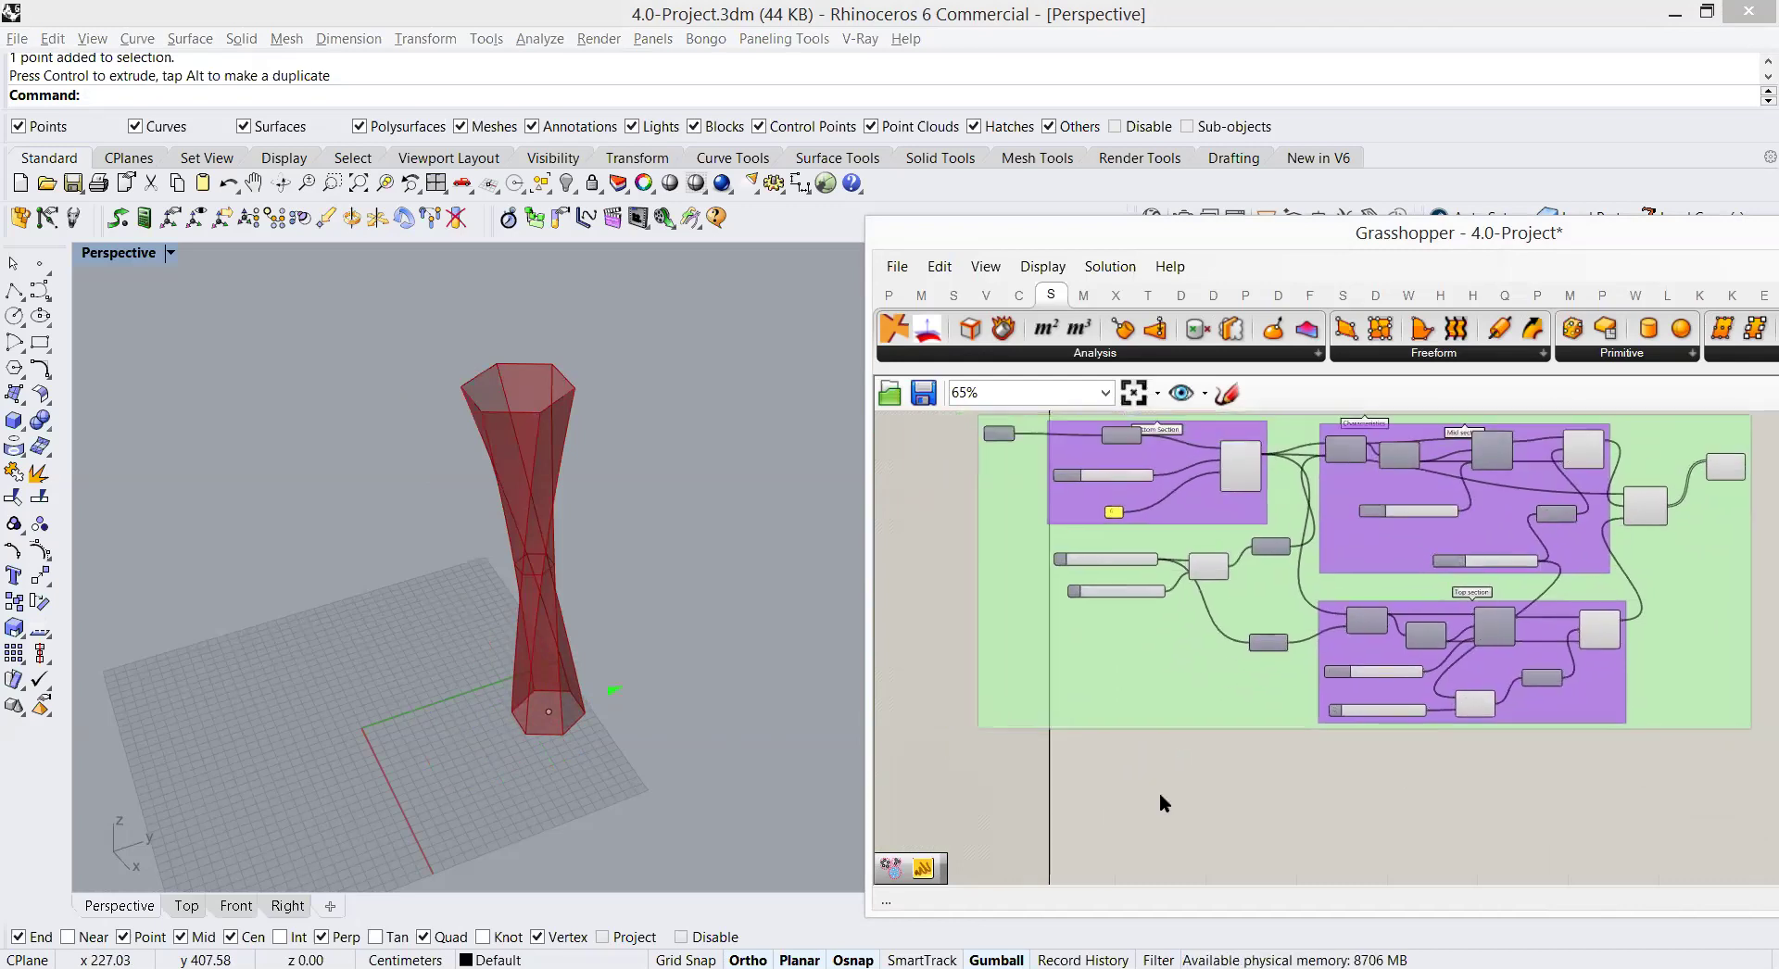
pyautogui.scroll(2, 1036, 432)
pyautogui.scroll(1, 1037, 430)
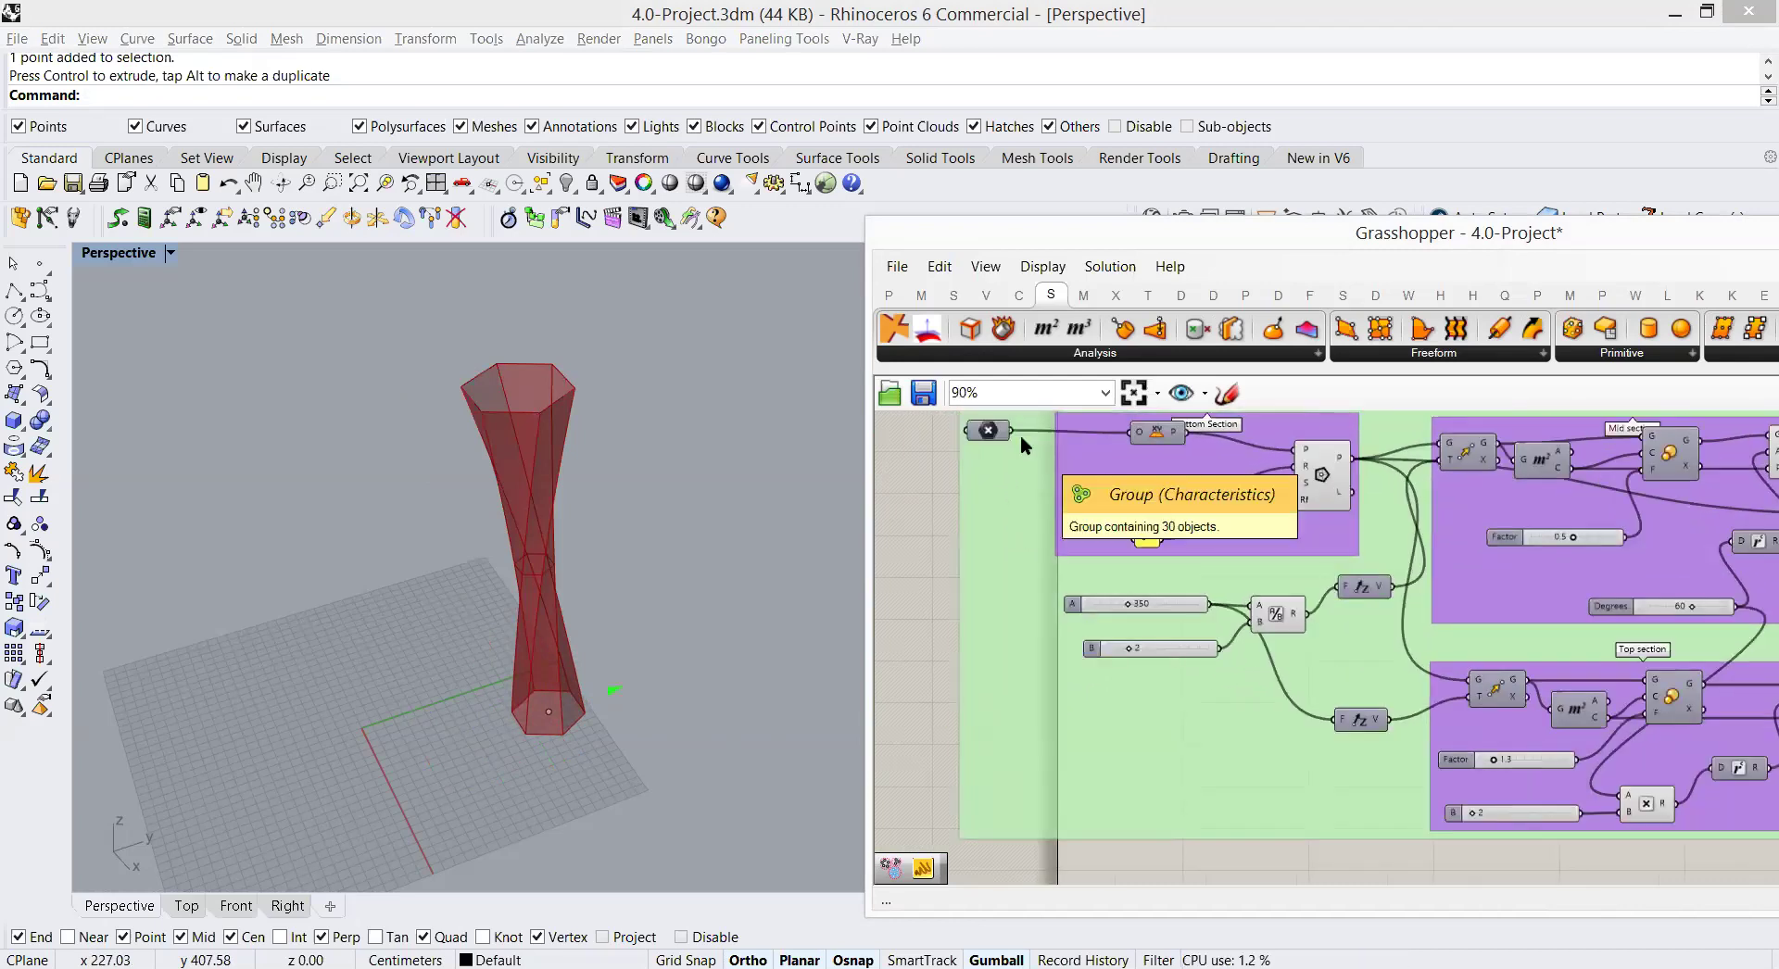
pyautogui.moveTo(1127, 568); pyautogui.dragTo(1123, 585, button='right')
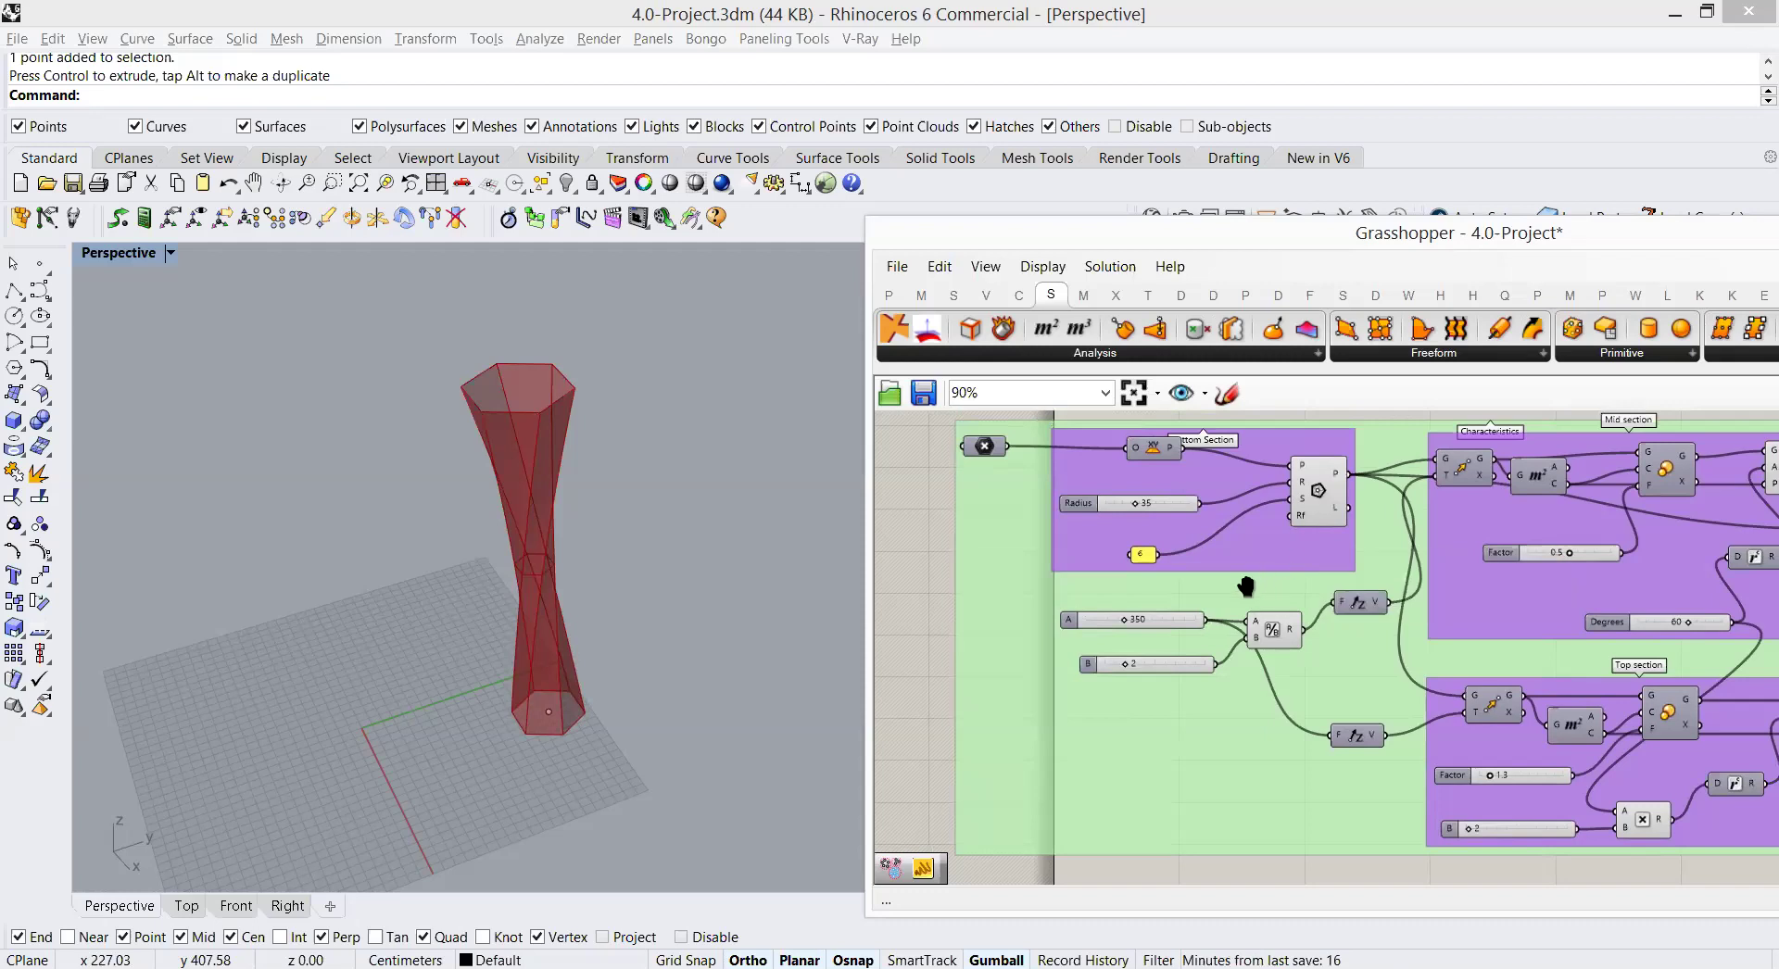
pyautogui.moveTo(1265, 569); pyautogui.dragTo(1218, 581, button='right')
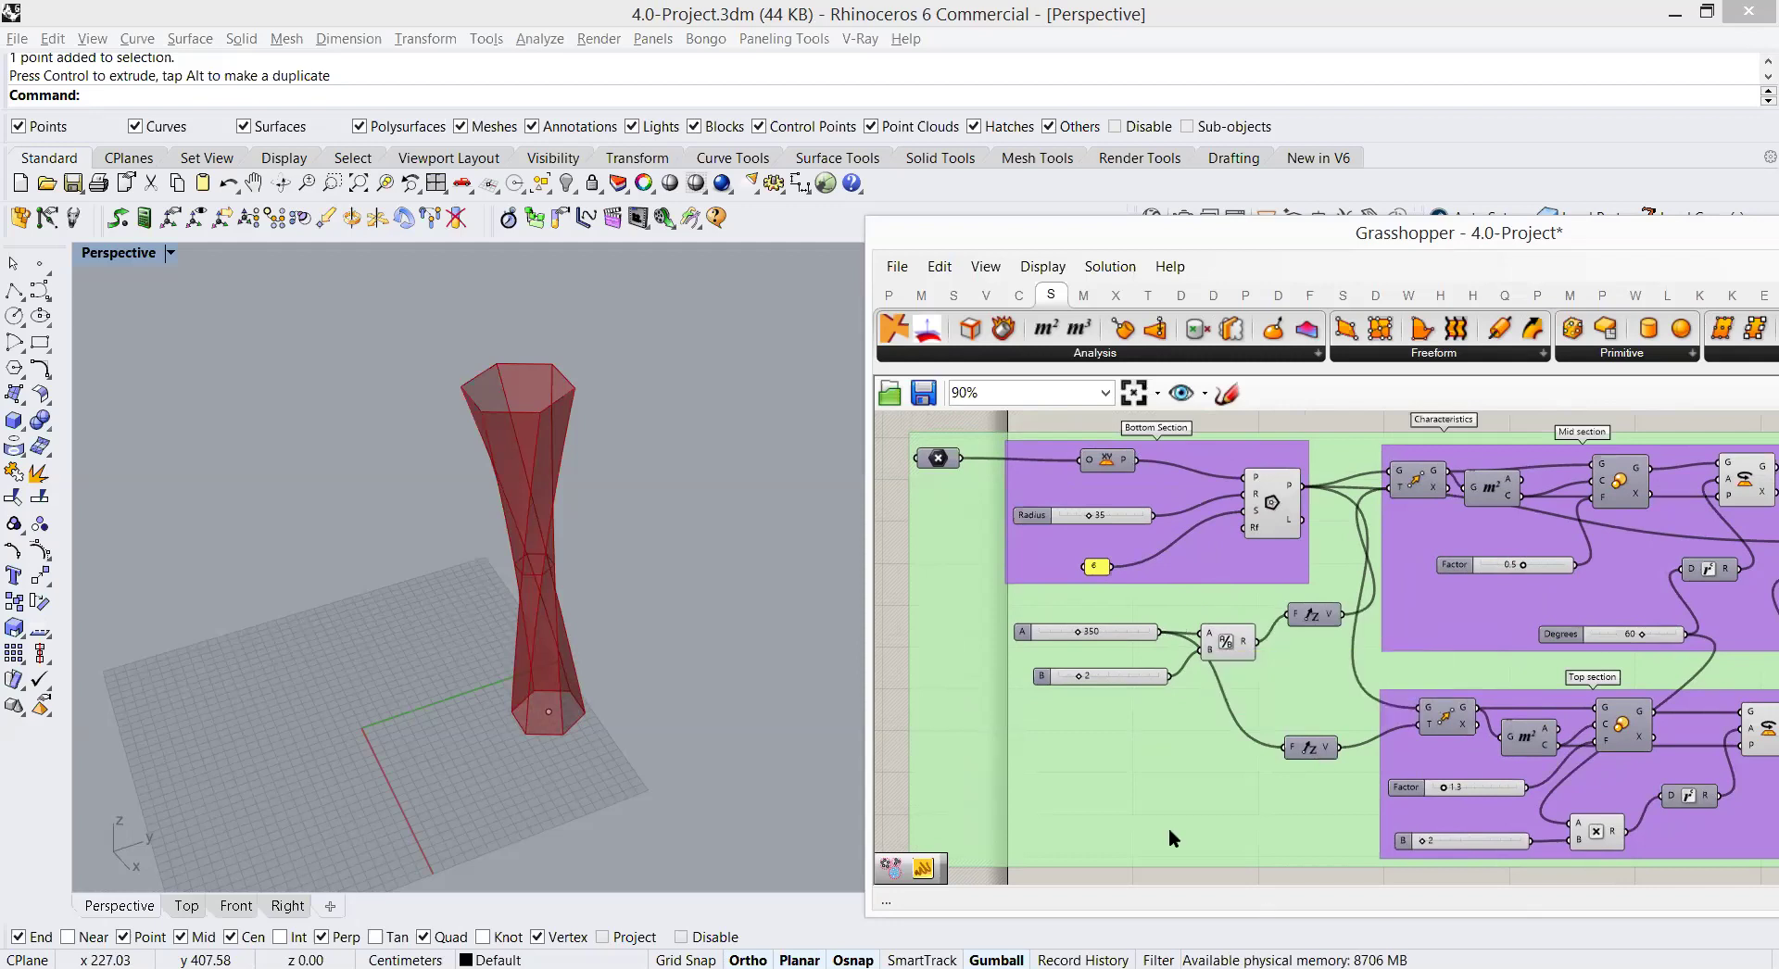
pyautogui.click(1257, 501)
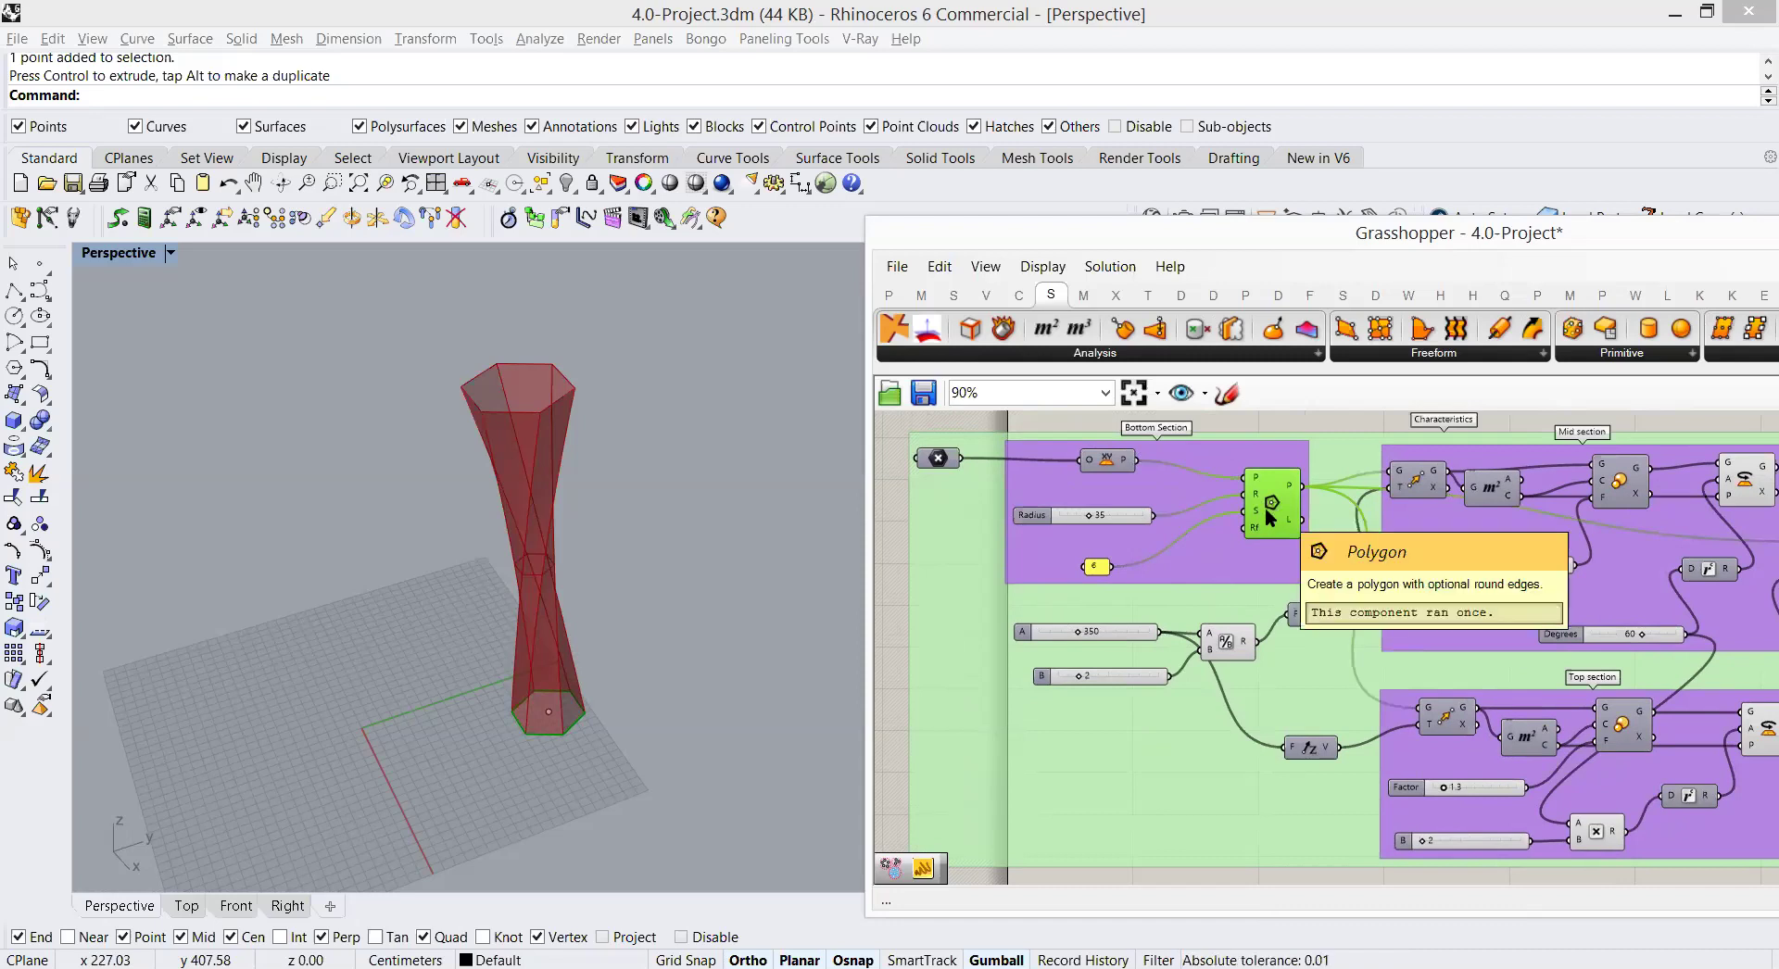
# Step: Add an XY Plane component on the empty canvas below the Characteristics group
pyautogui.moveTo(1110, 864); pyautogui.dragTo(1140, 597, button='right')
pyautogui.click(1093, 735)
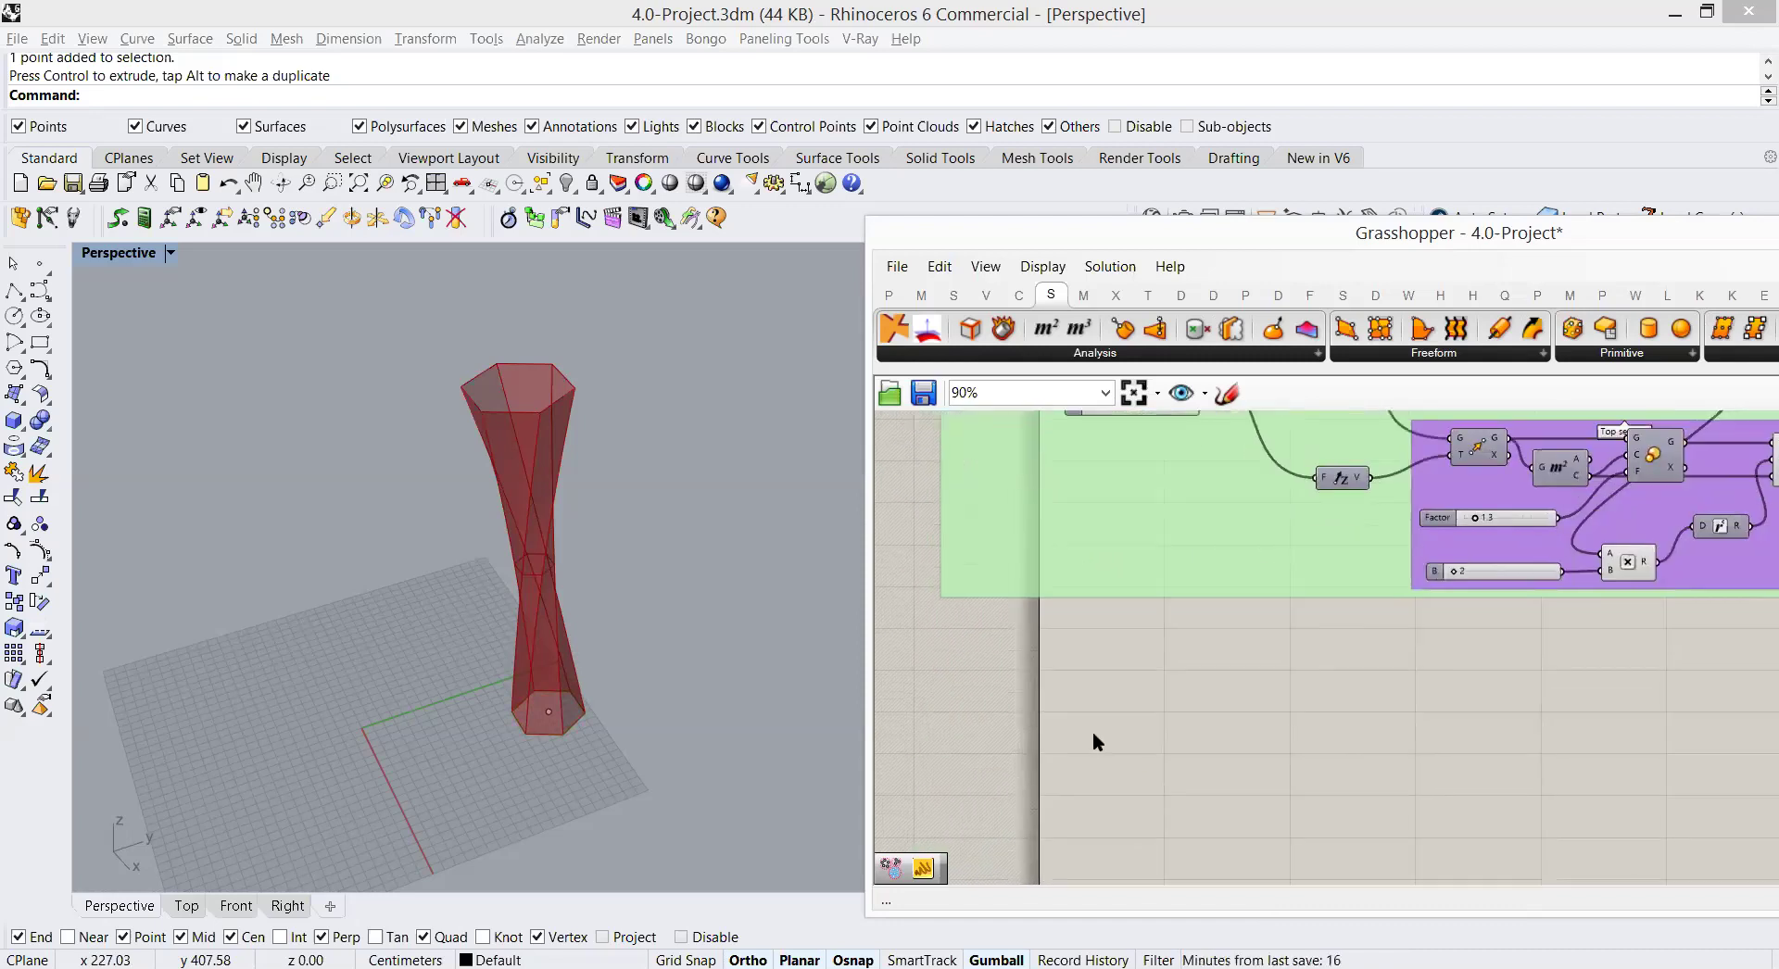
pyautogui.doubleClick(1094, 733)
pyautogui.write('xy')
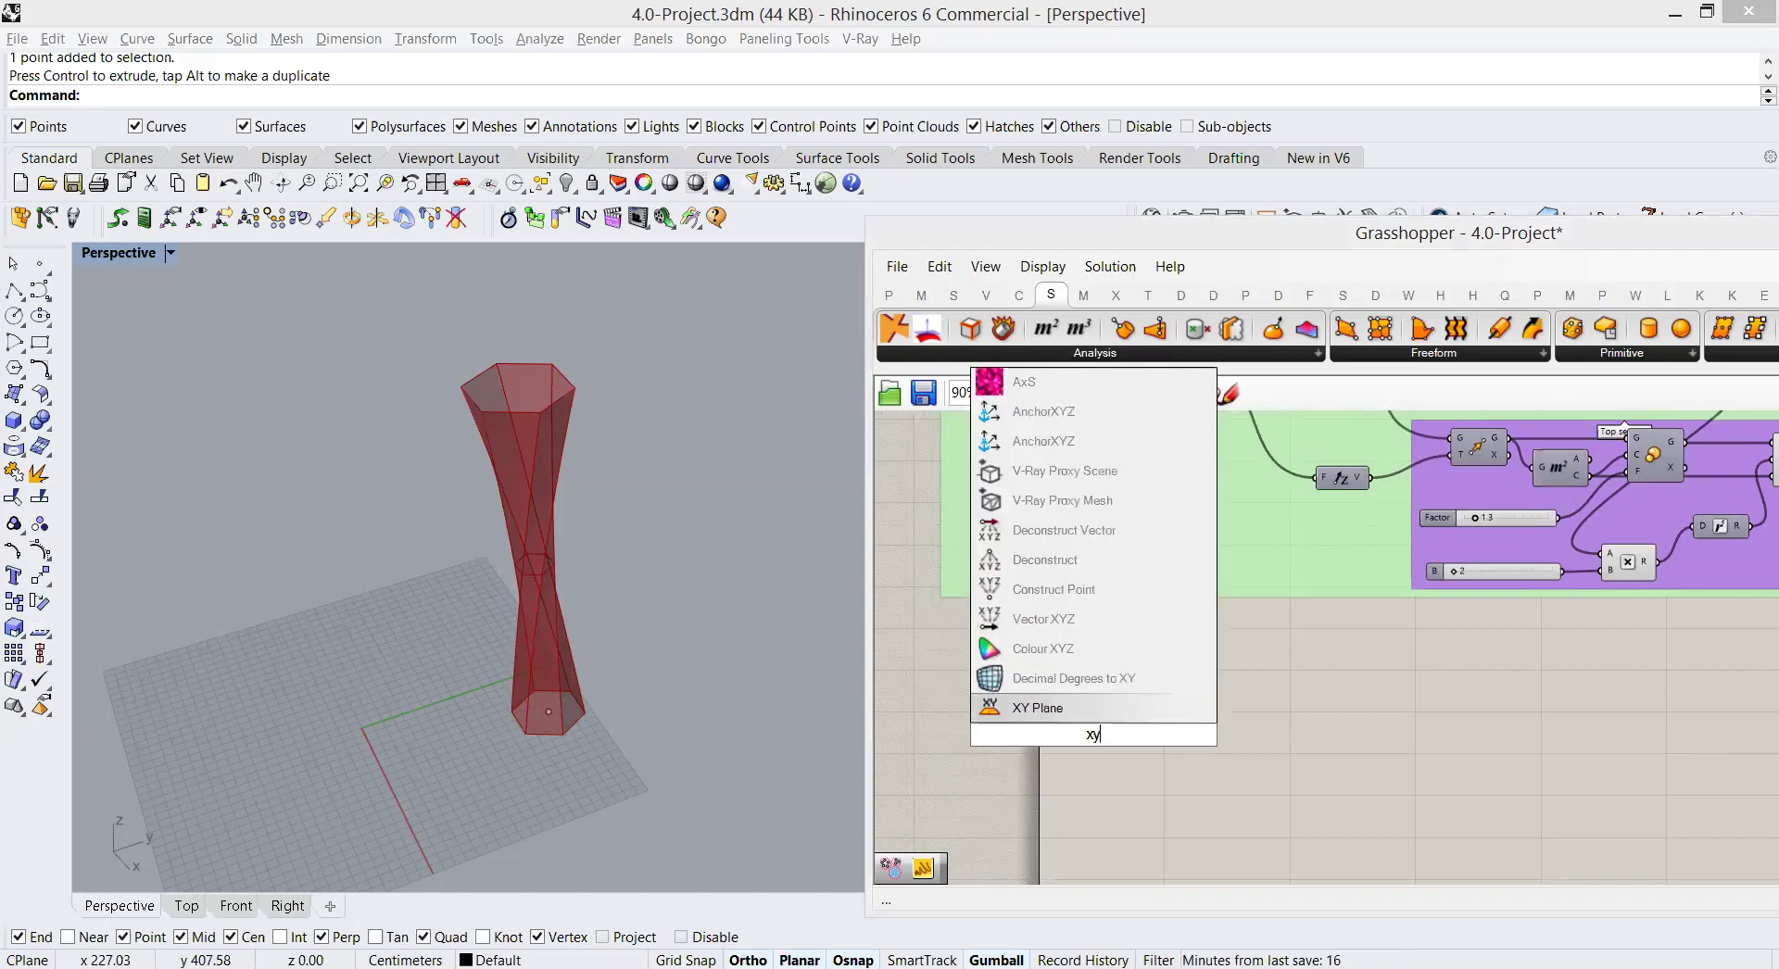
pyautogui.press('Return')
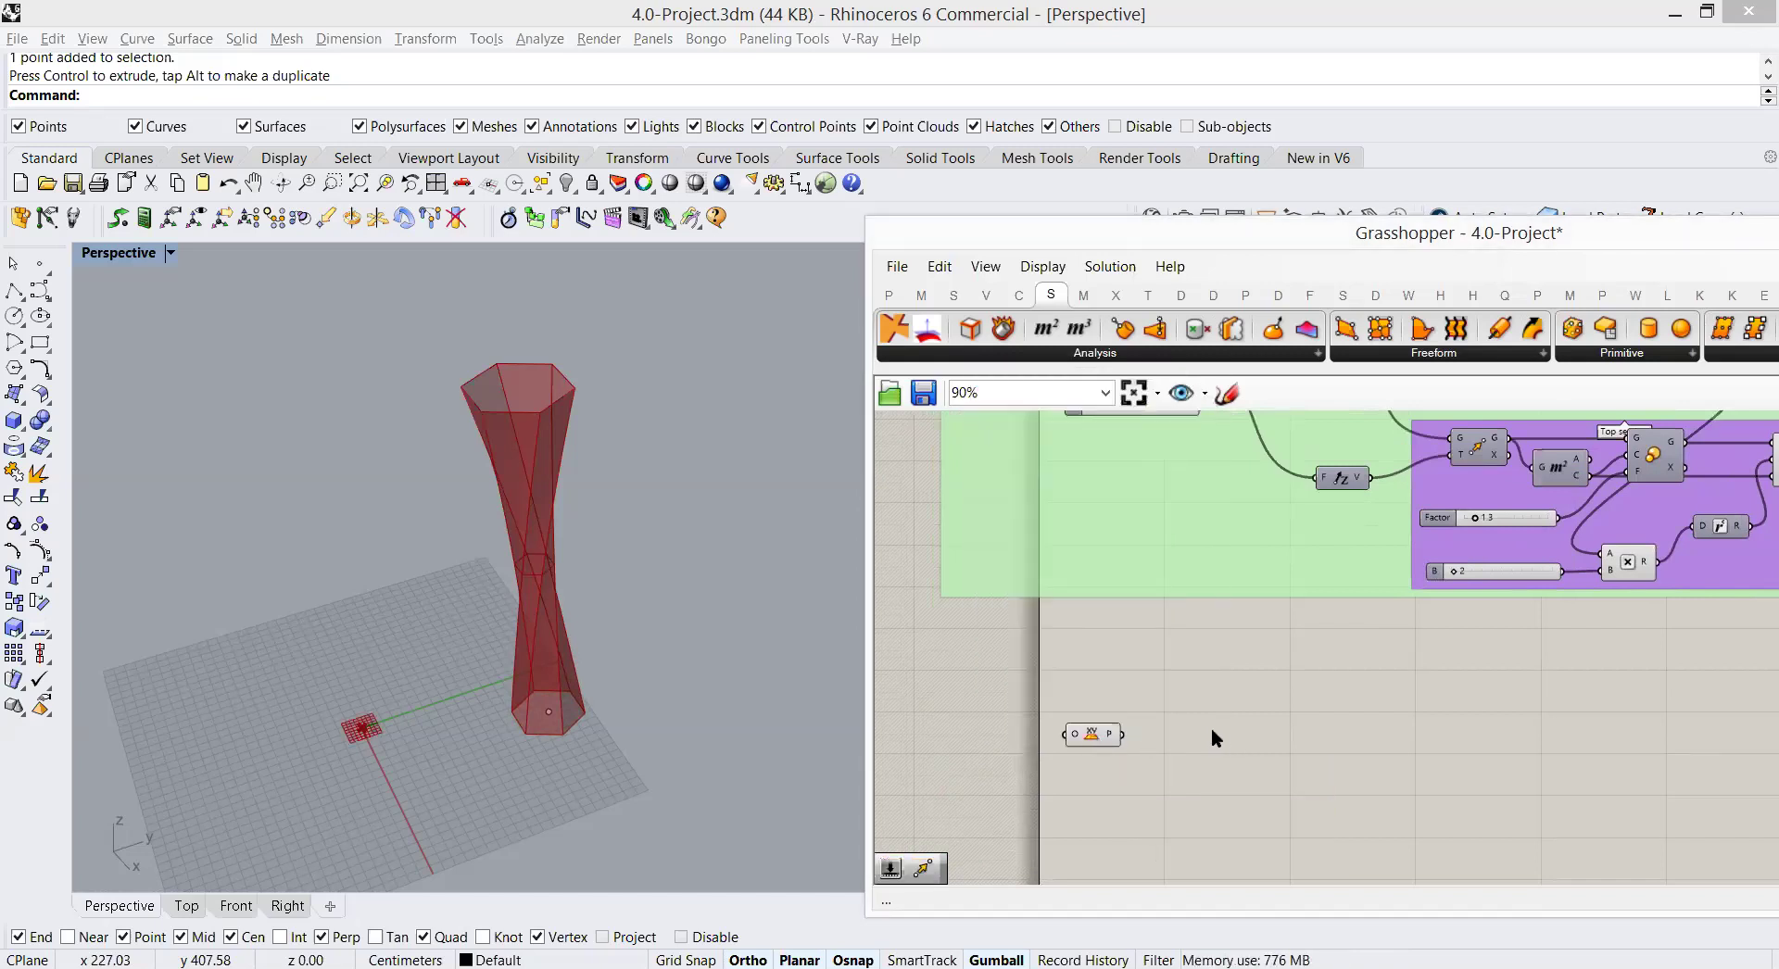
# Step: Add a Polygon component beside the new XY Plane and feed the plane into its P input
pyautogui.doubleClick(1212, 731)
pyautogui.write('poly')
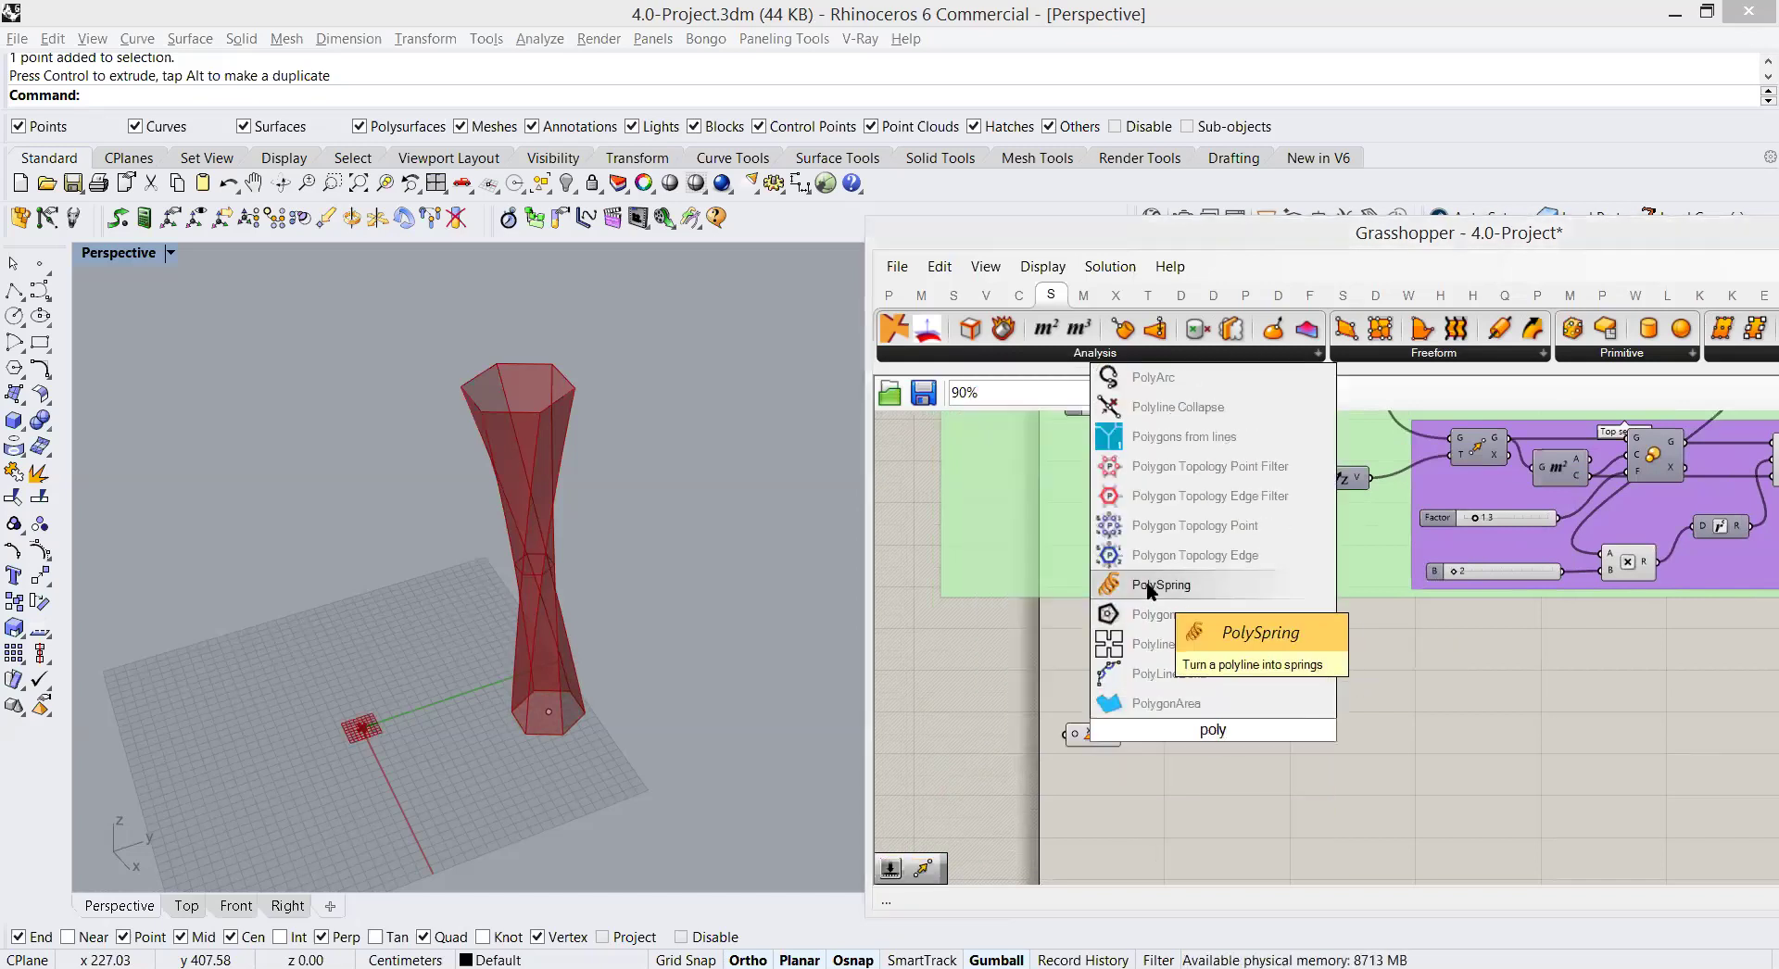
pyautogui.click(1149, 611)
pyautogui.moveTo(1122, 734); pyautogui.dragTo(1091, 705)
# Step: Add a panel containing 6, connect it to the new Polygon's segments input, and place it beneath the XY Plane
pyautogui.click(1069, 781)
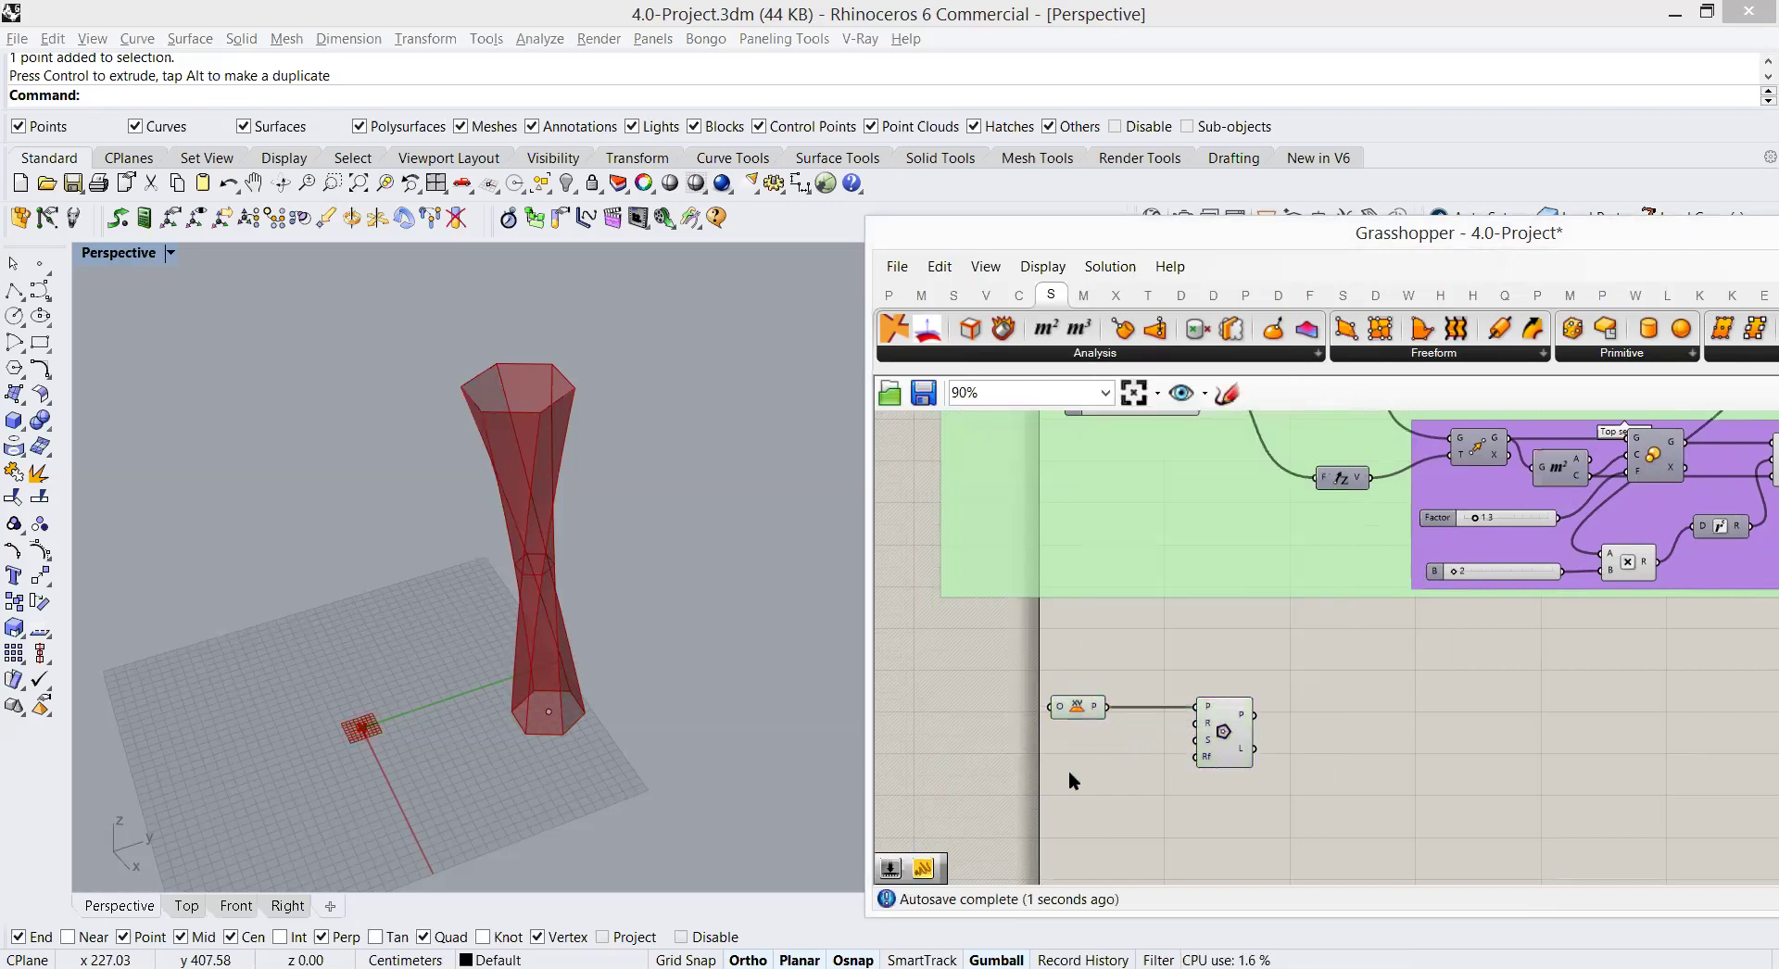
pyautogui.doubleClick(1069, 773)
pyautogui.write('//6')
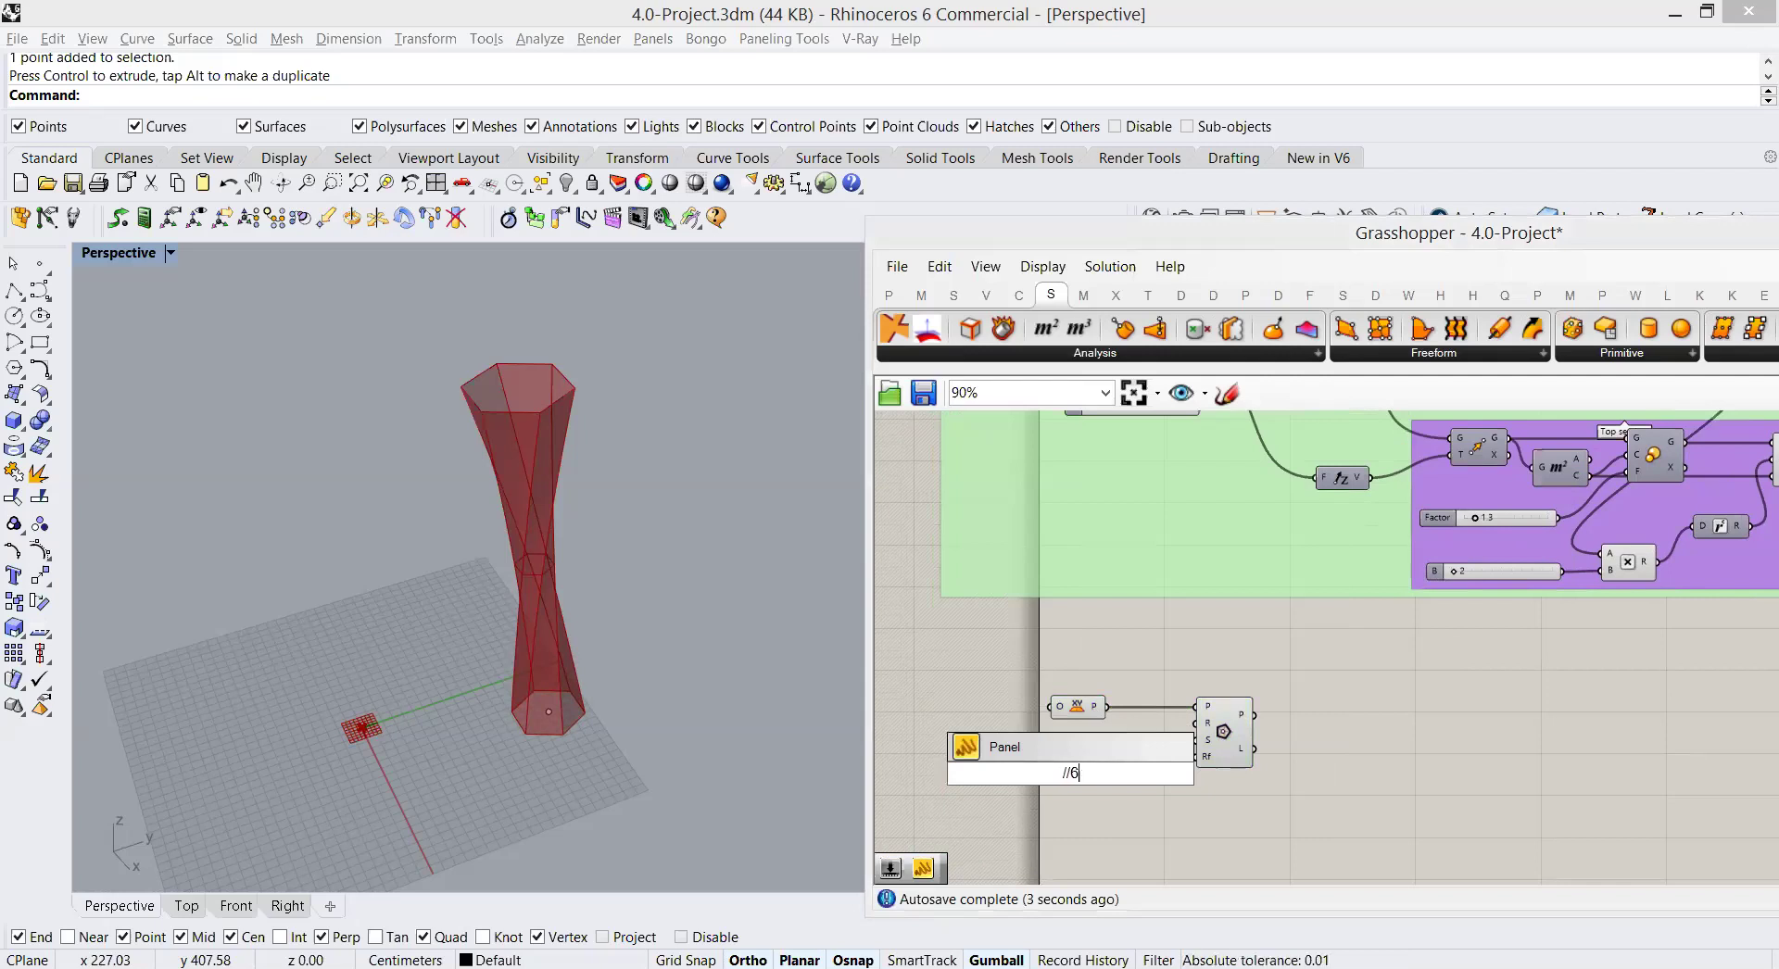
pyautogui.press('Return')
pyautogui.scroll(2, 1109, 748)
pyautogui.moveTo(1075, 781); pyautogui.dragTo(1231, 738)
pyautogui.moveTo(1058, 786); pyautogui.dragTo(1070, 755)
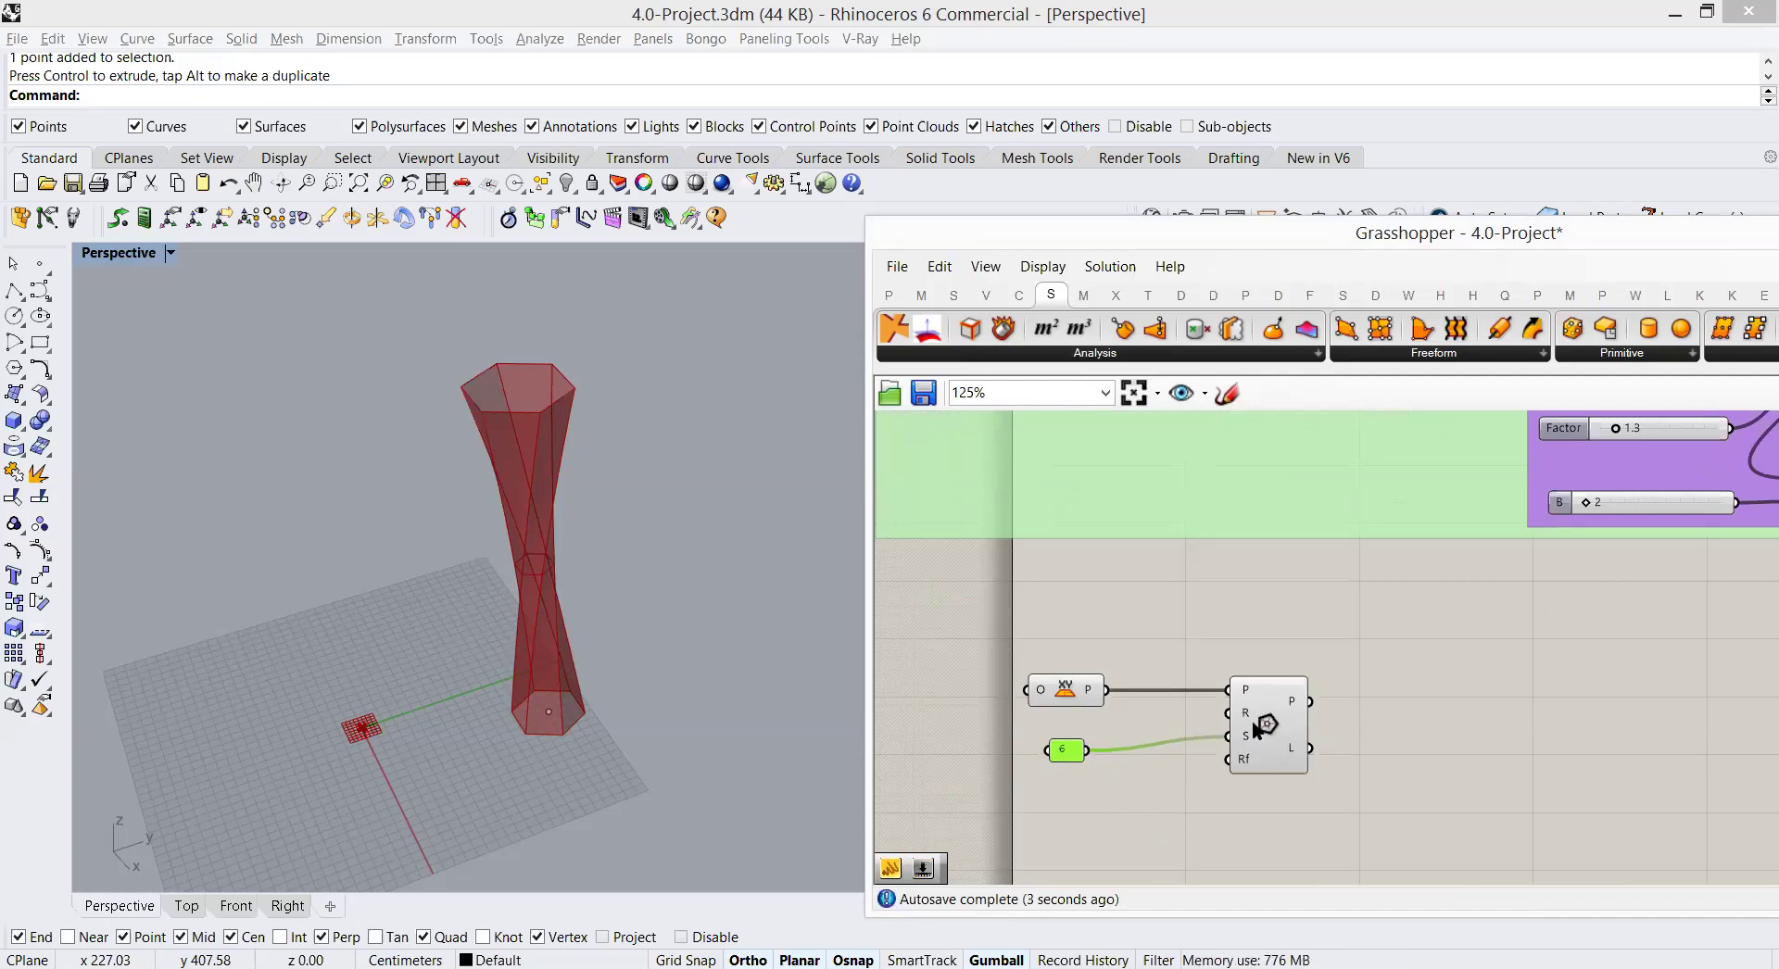
# Step: Check the original bottom section's Radius slider, and place a Random component below the new Polygon
pyautogui.moveTo(1246, 724)
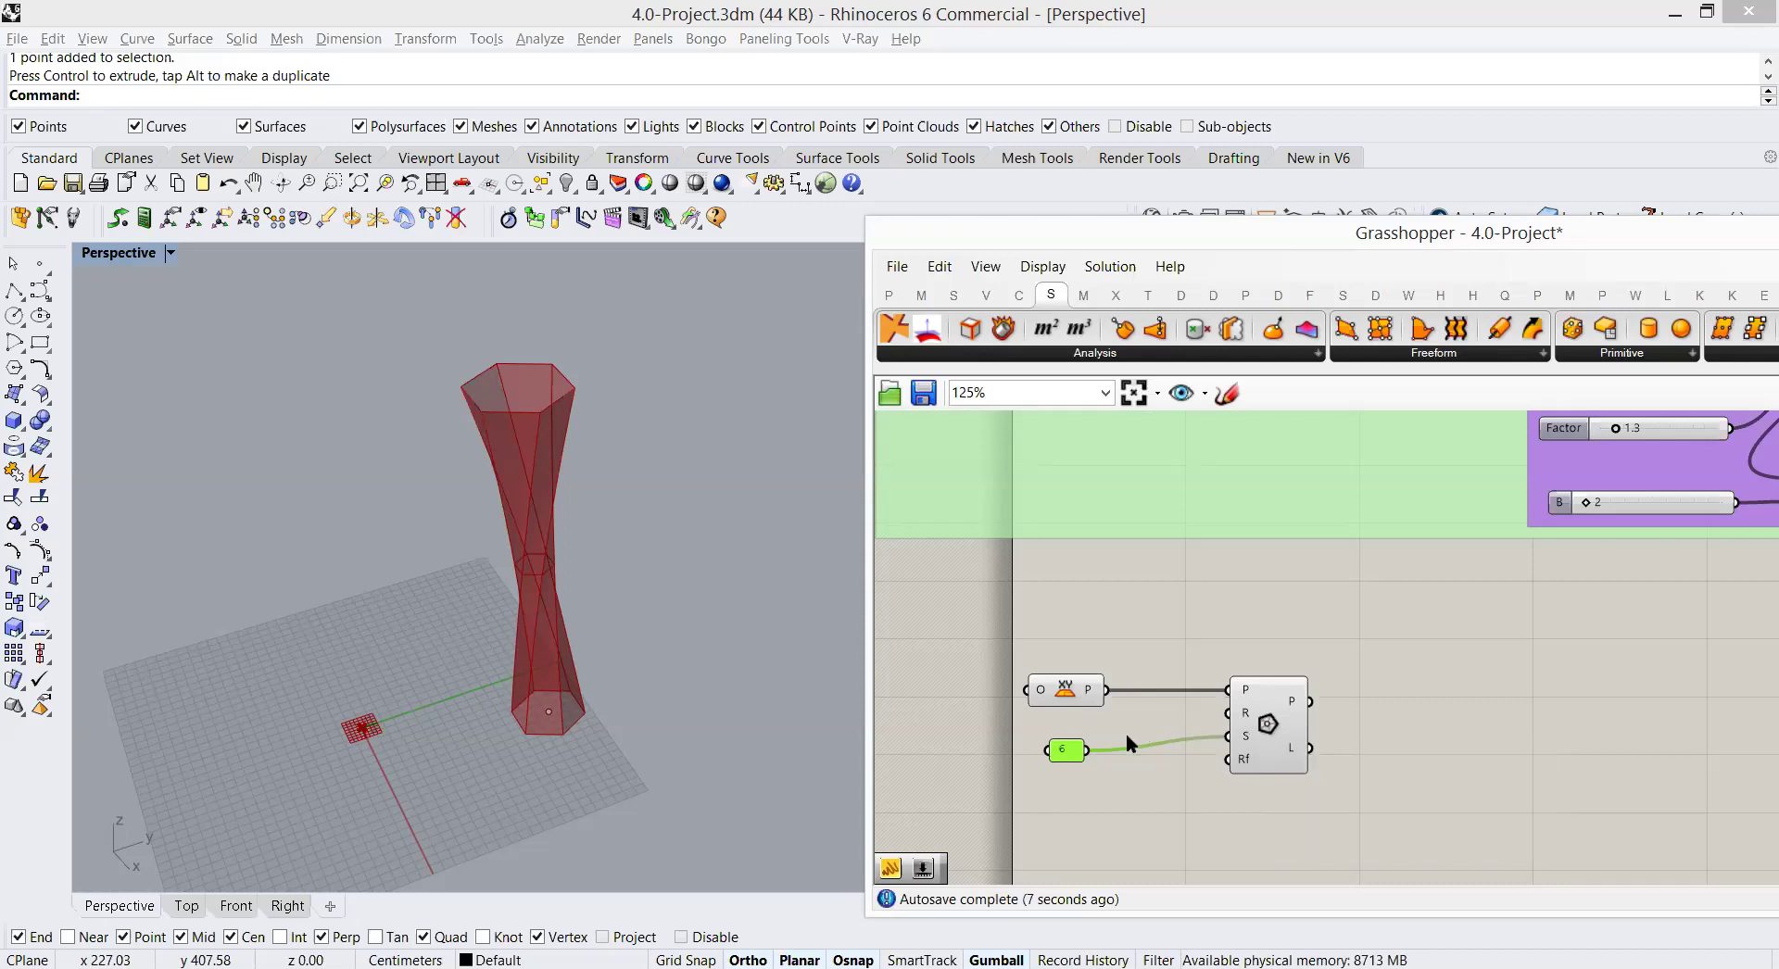
pyautogui.scroll(-4, 1139, 660)
pyautogui.scroll(3, 1175, 520)
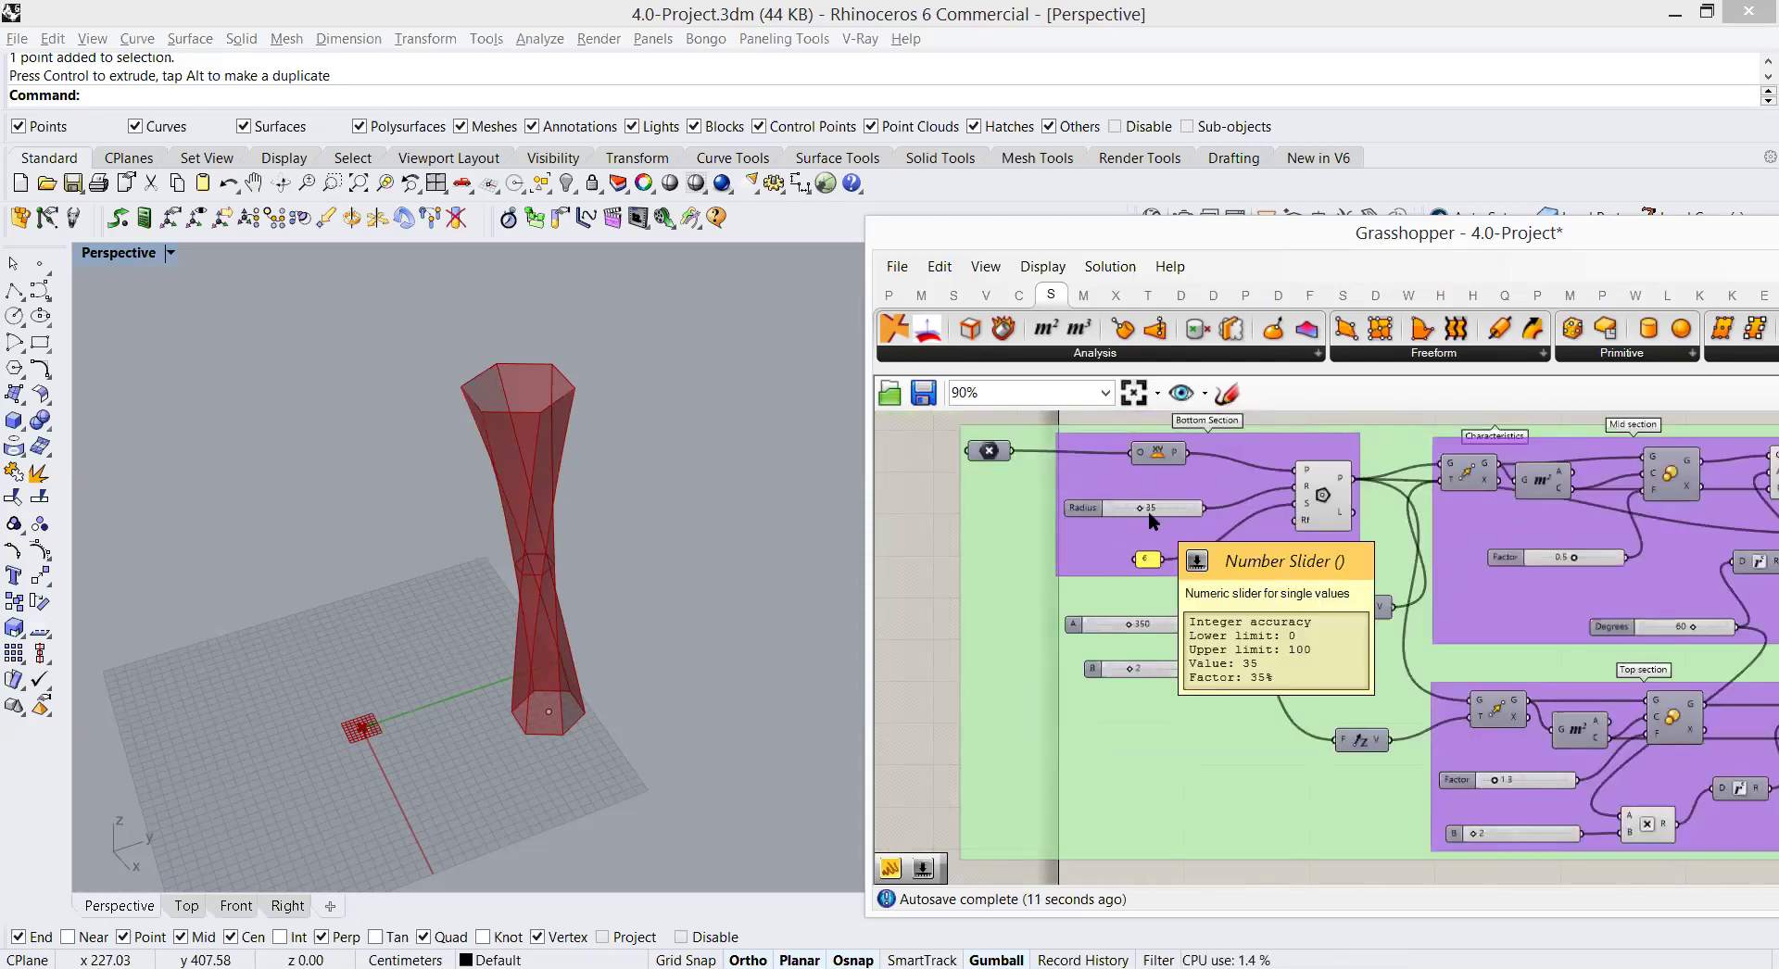
pyautogui.moveTo(1207, 770); pyautogui.dragTo(1199, 686, button='right')
pyautogui.scroll(-1, 1199, 680)
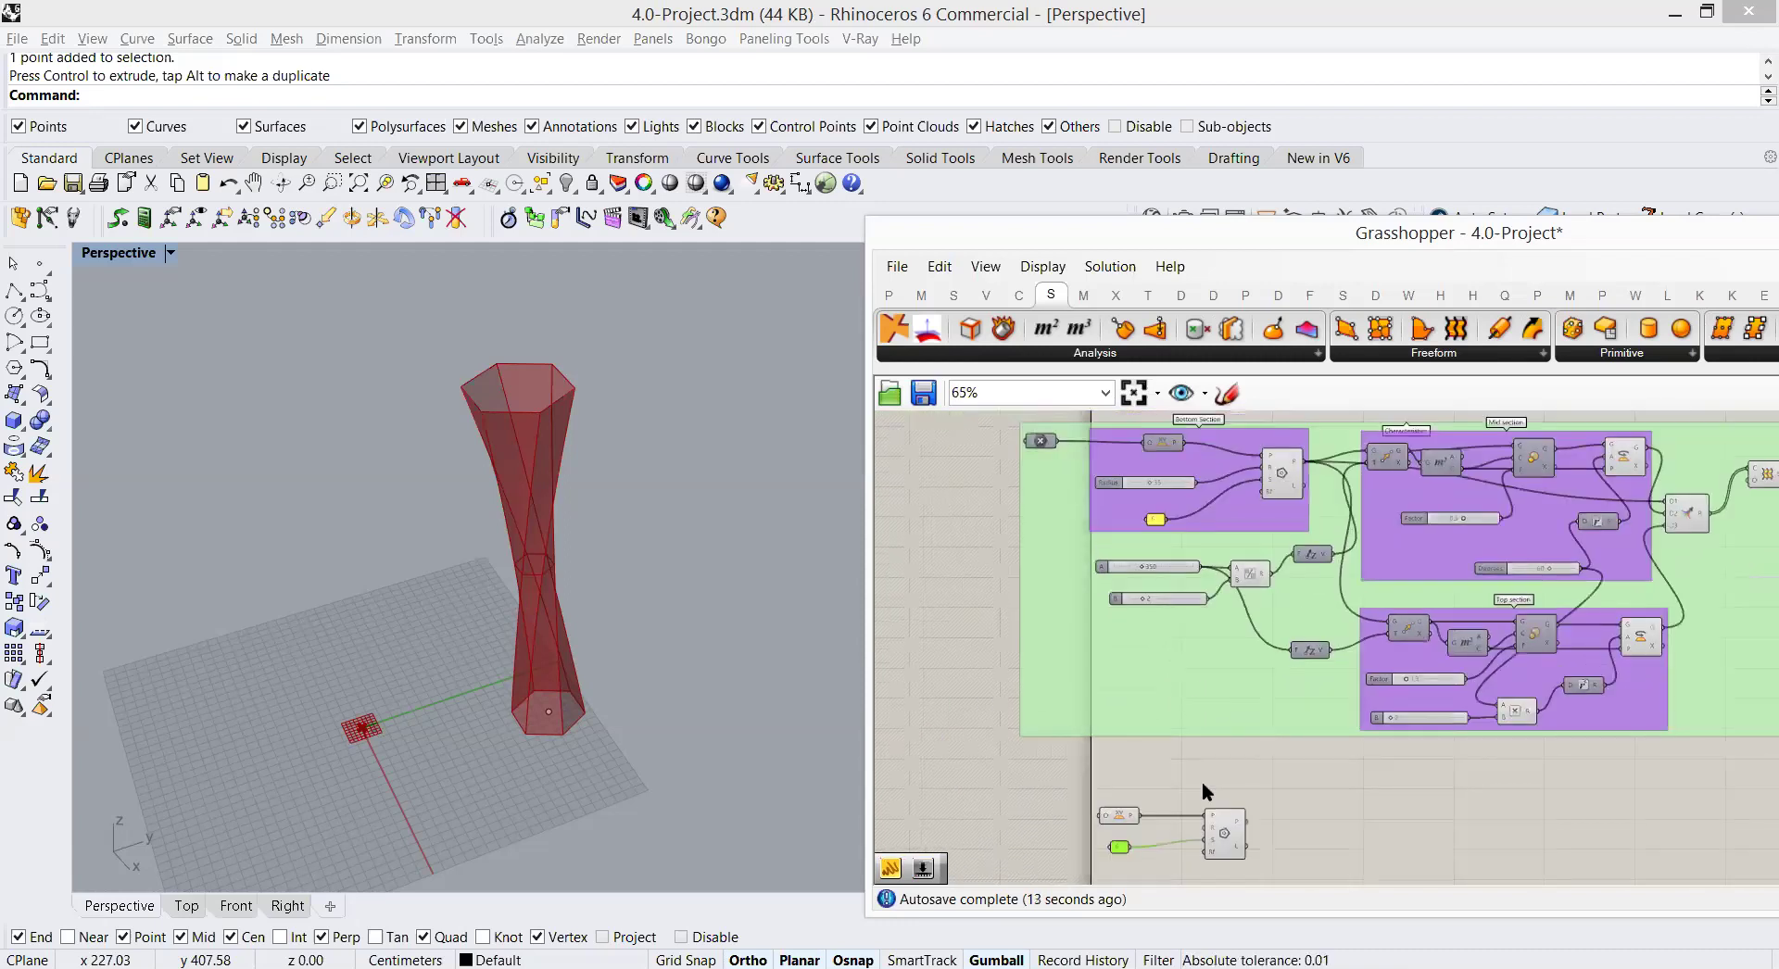
pyautogui.moveTo(1179, 798); pyautogui.dragTo(1199, 680, button='right')
pyautogui.scroll(2, 1170, 721)
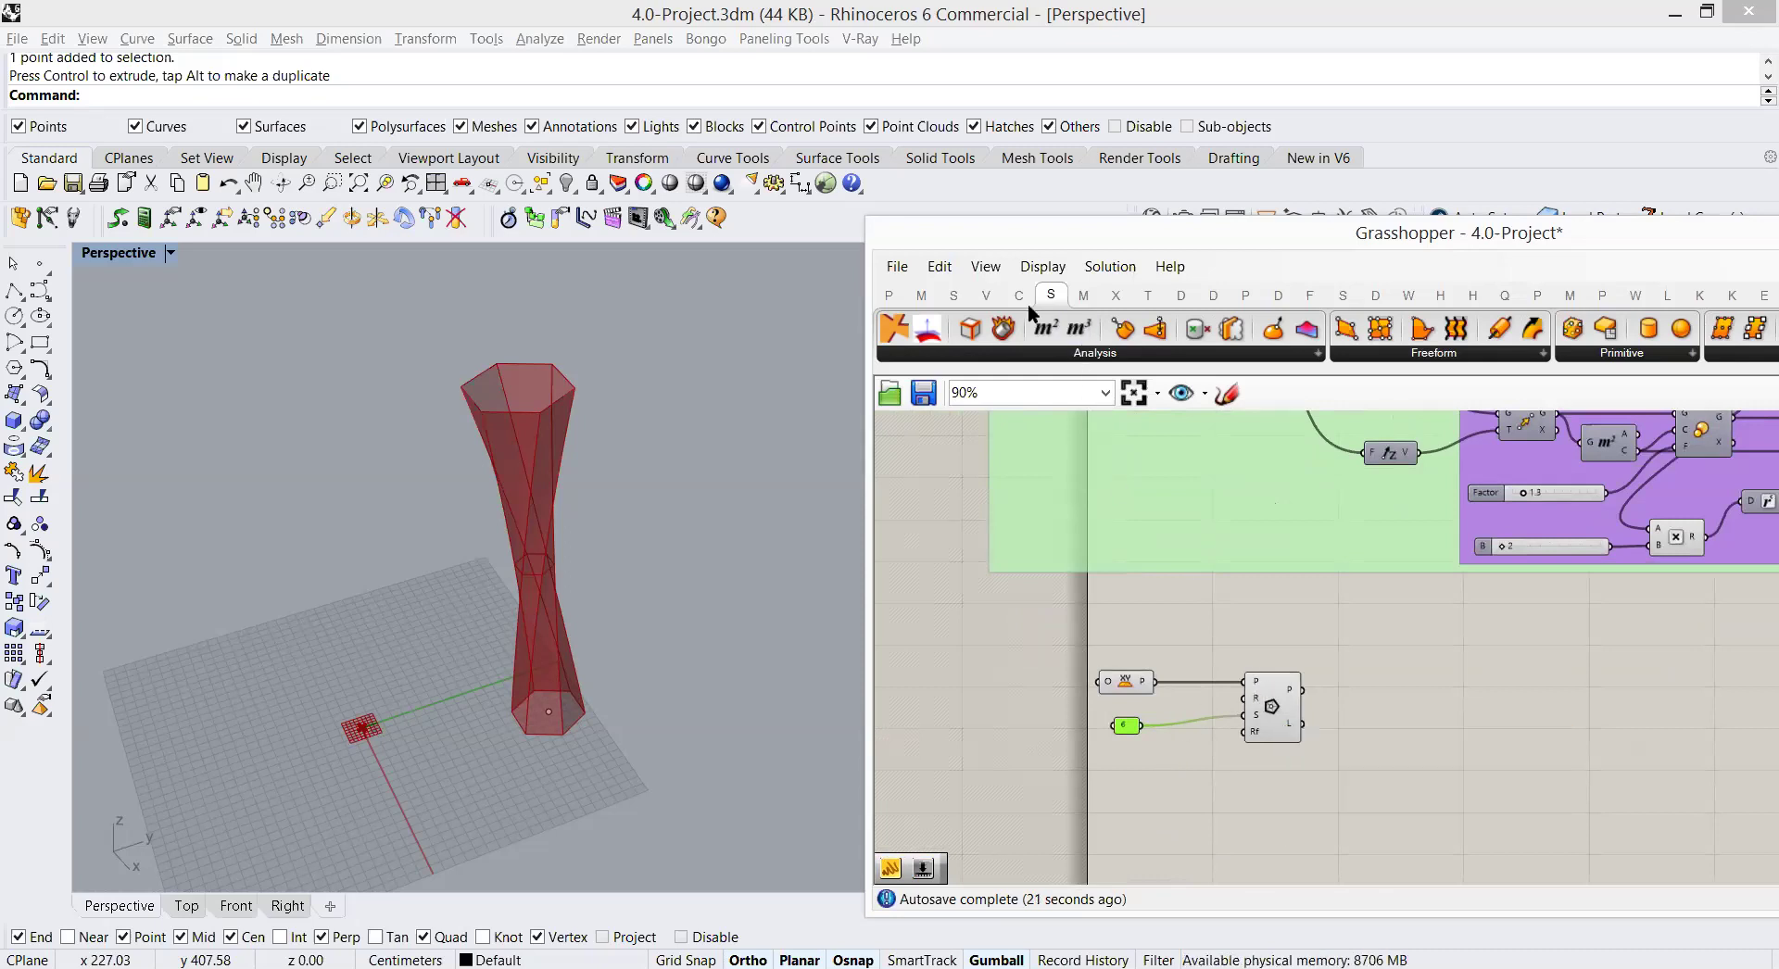
pyautogui.click(941, 295)
pyautogui.moveTo(1466, 329); pyautogui.dragTo(1223, 751)
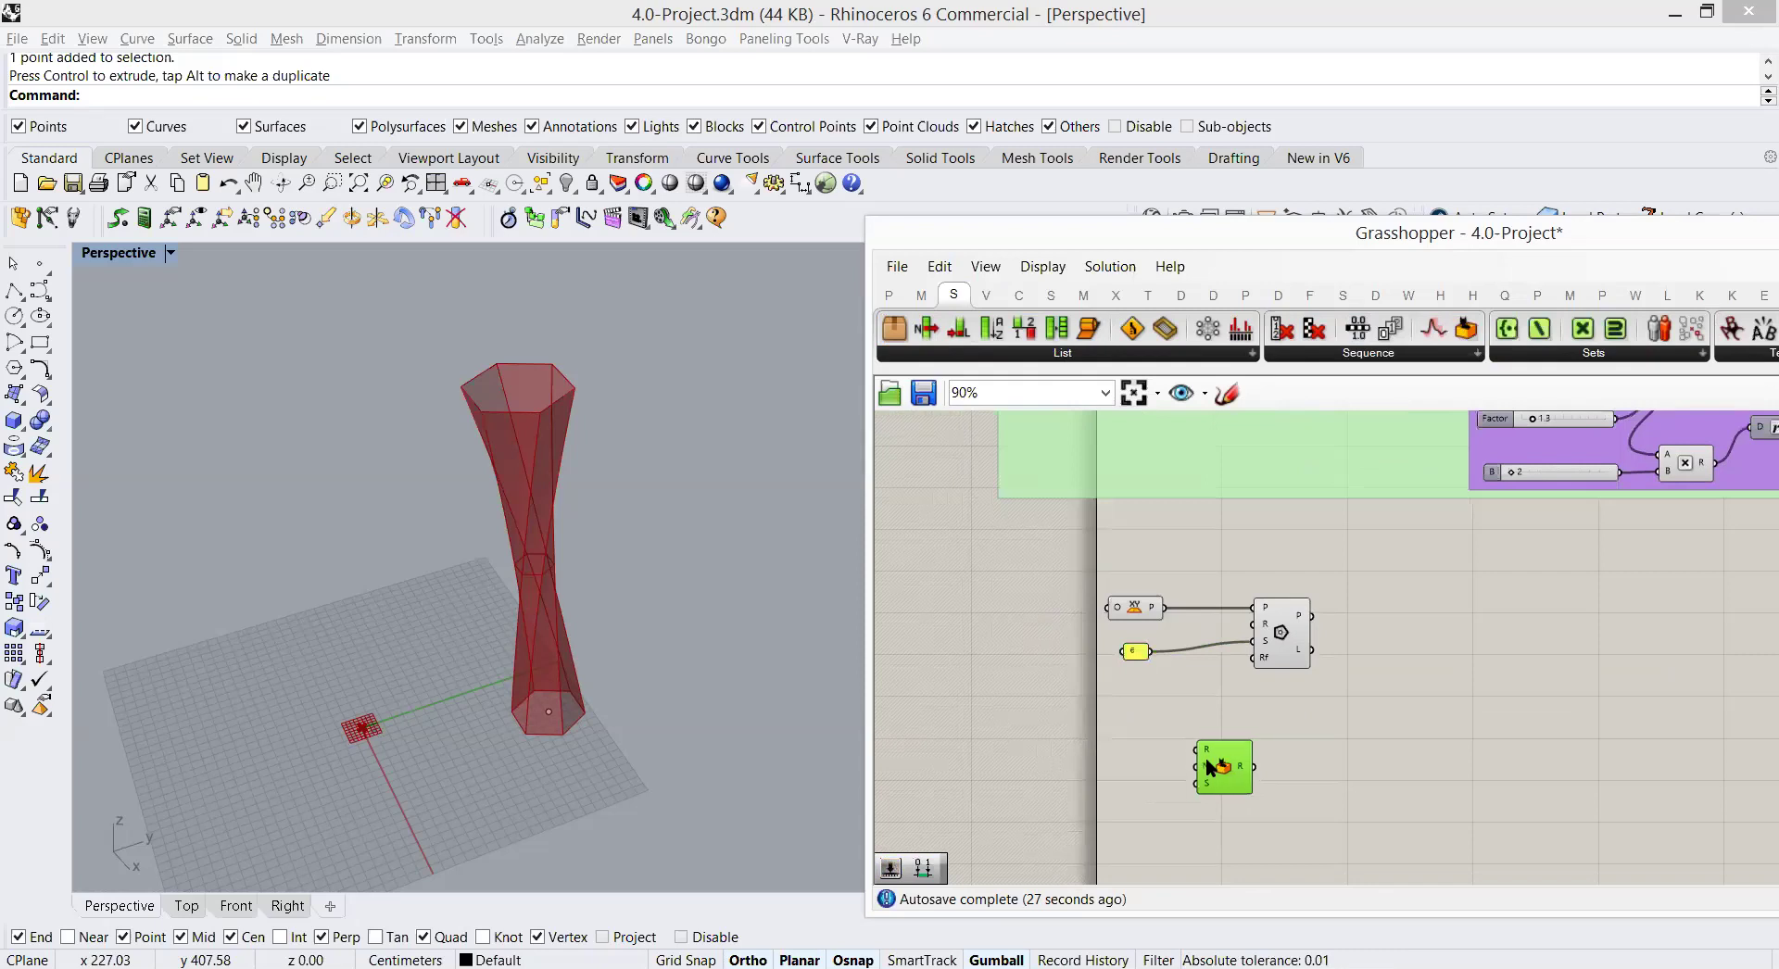
# Step: Add a panel containing the domain "20 to 45" and connect it to the Random component's range input
pyautogui.scroll(2, 1163, 710)
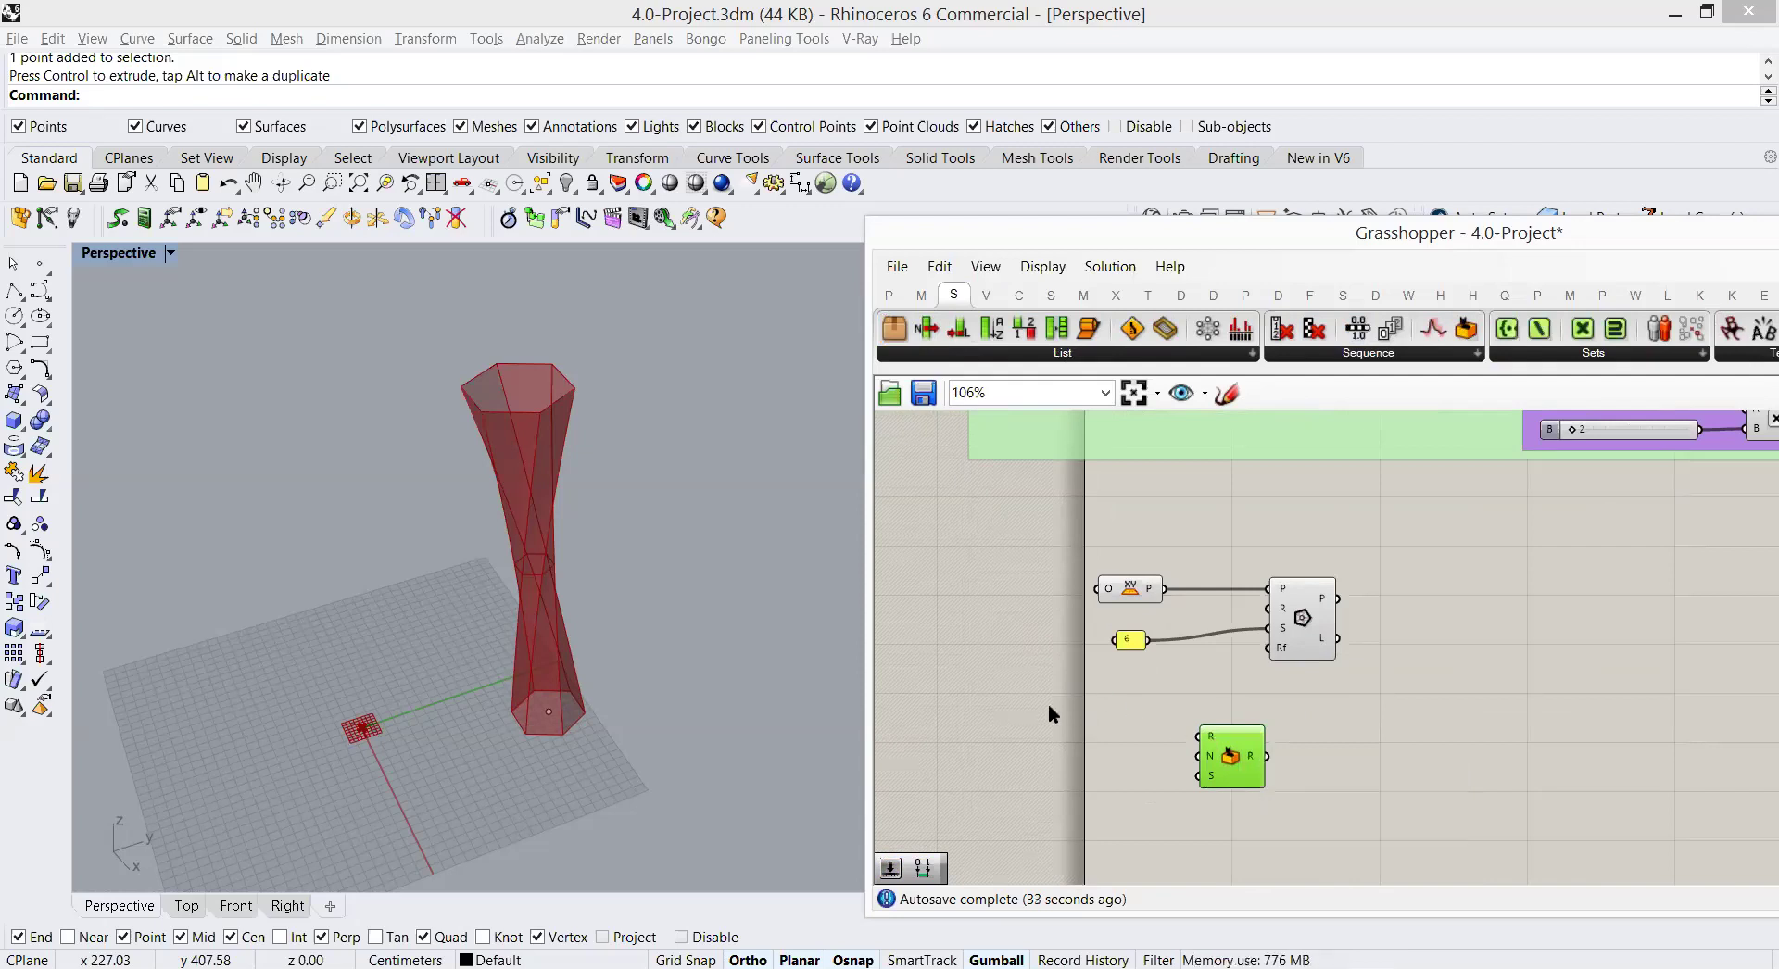
pyautogui.doubleClick(1031, 737)
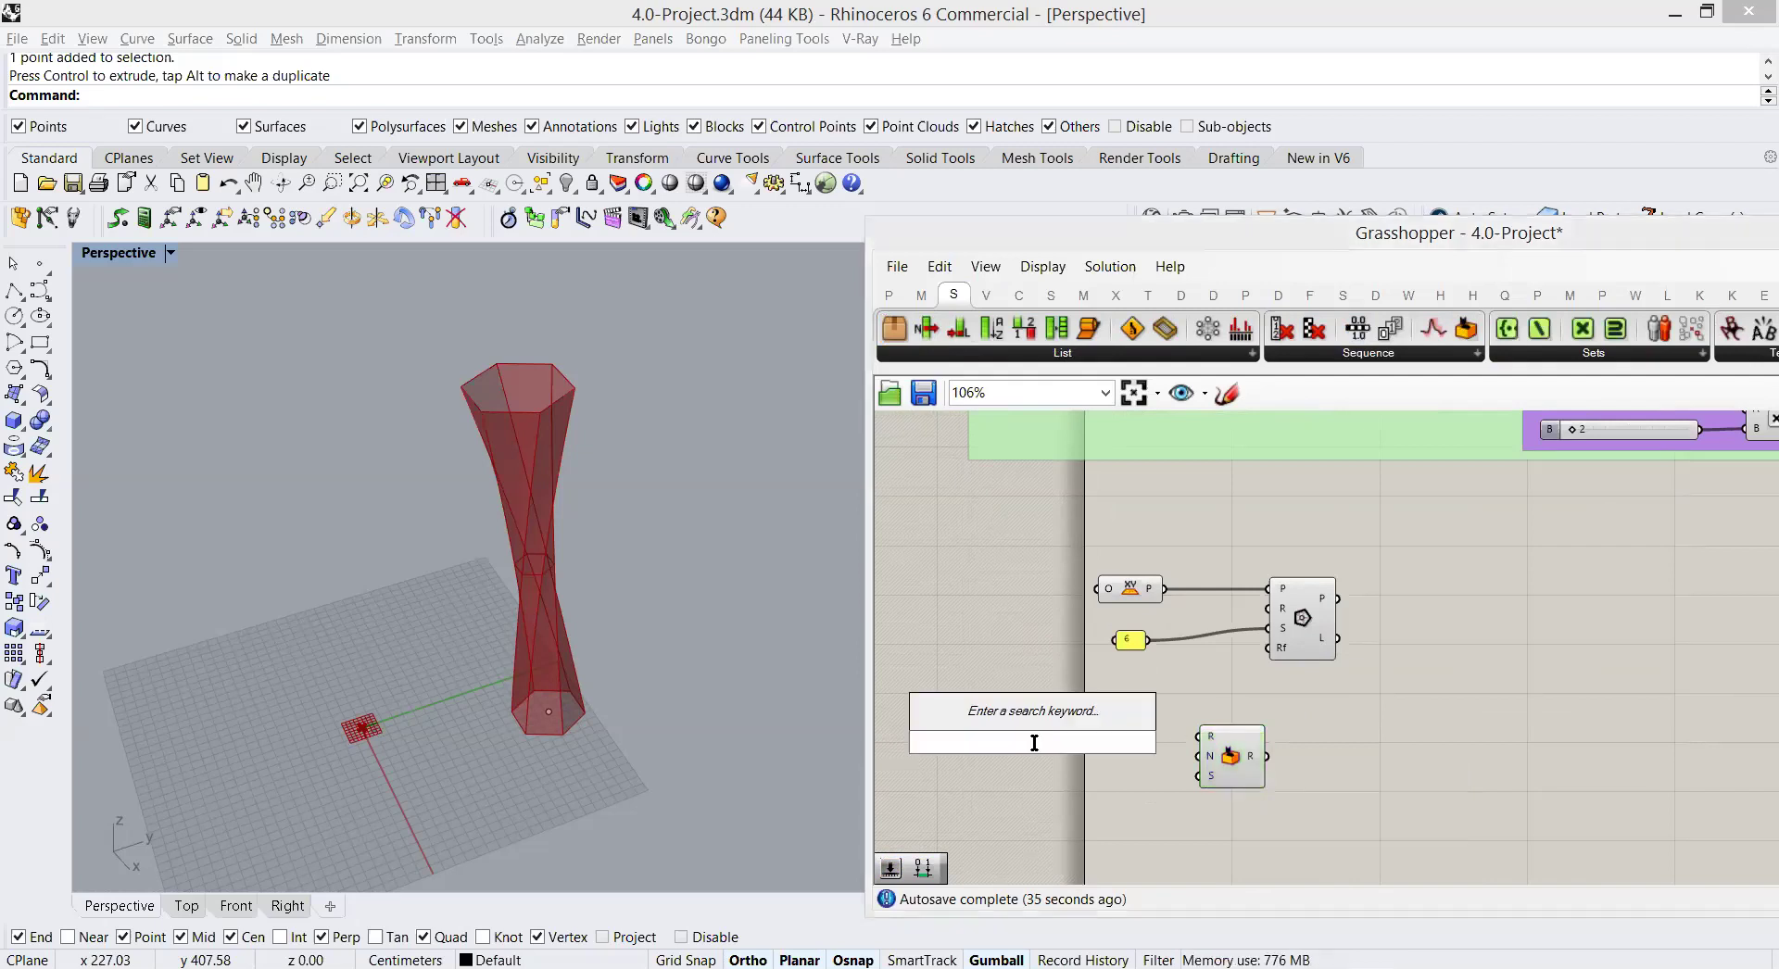
pyautogui.write('//')
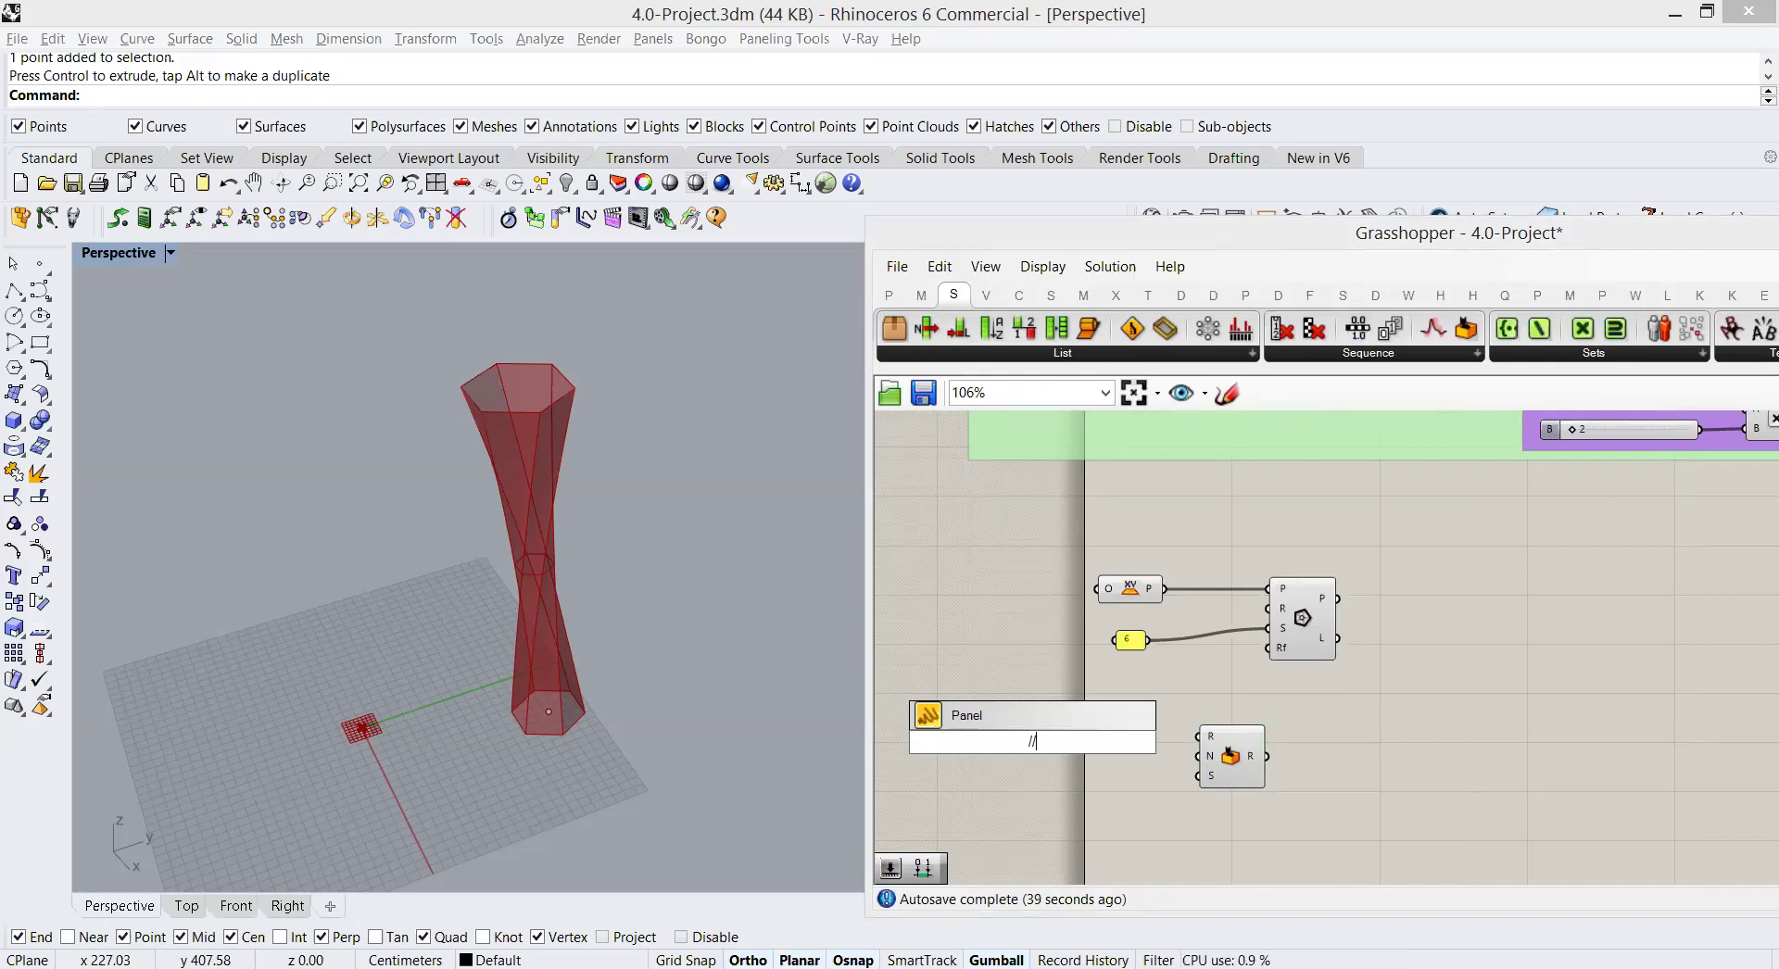
pyautogui.write('20 to 45')
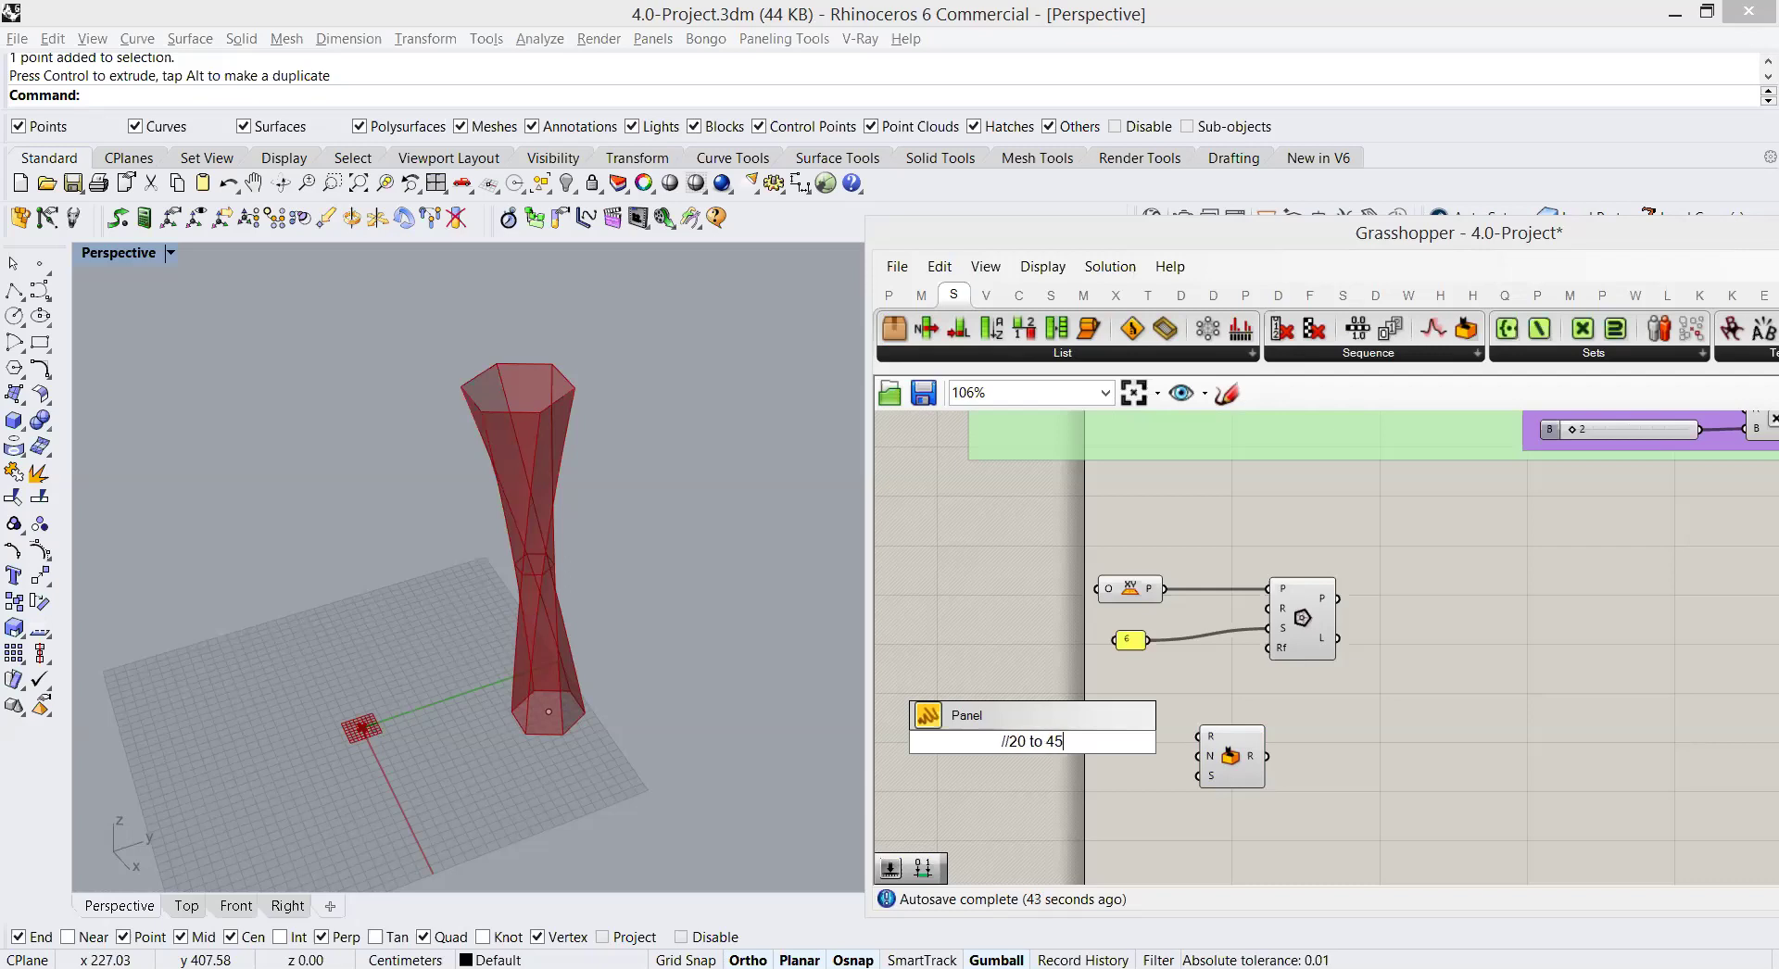
pyautogui.press('Return')
pyautogui.scroll(2, 1032, 738)
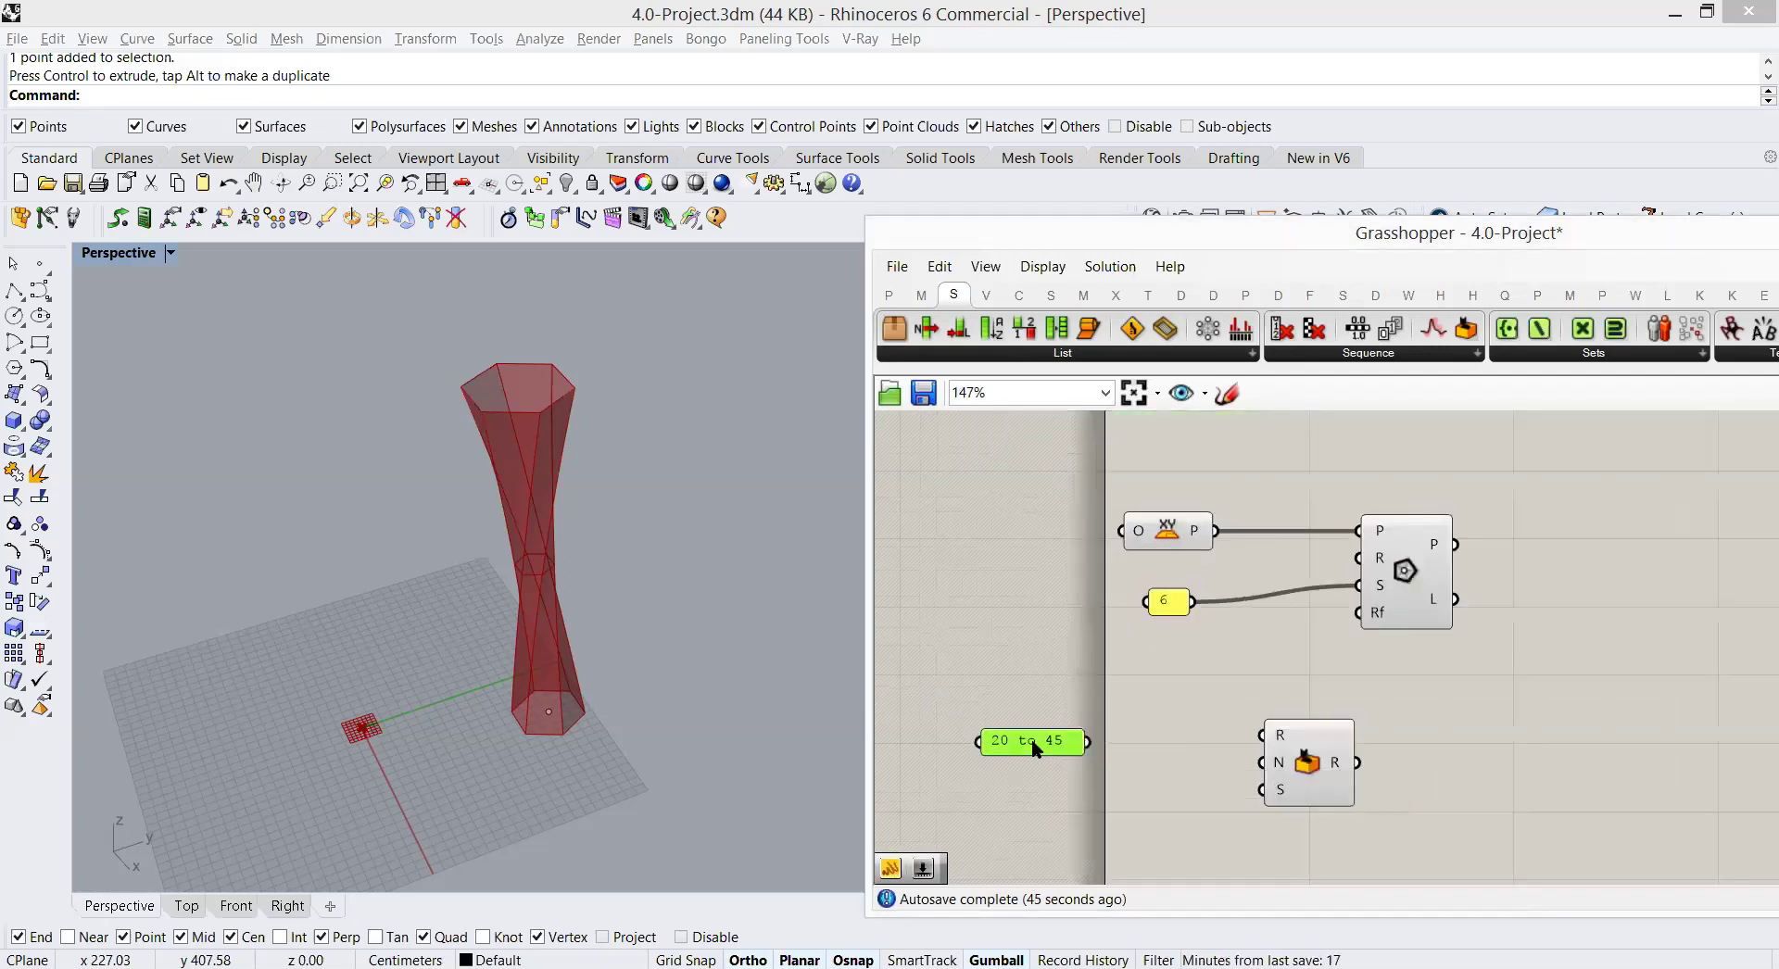
pyautogui.doubleClick(1032, 737)
pyautogui.click(1138, 923)
pyautogui.moveTo(1088, 742); pyautogui.dragTo(1262, 735)
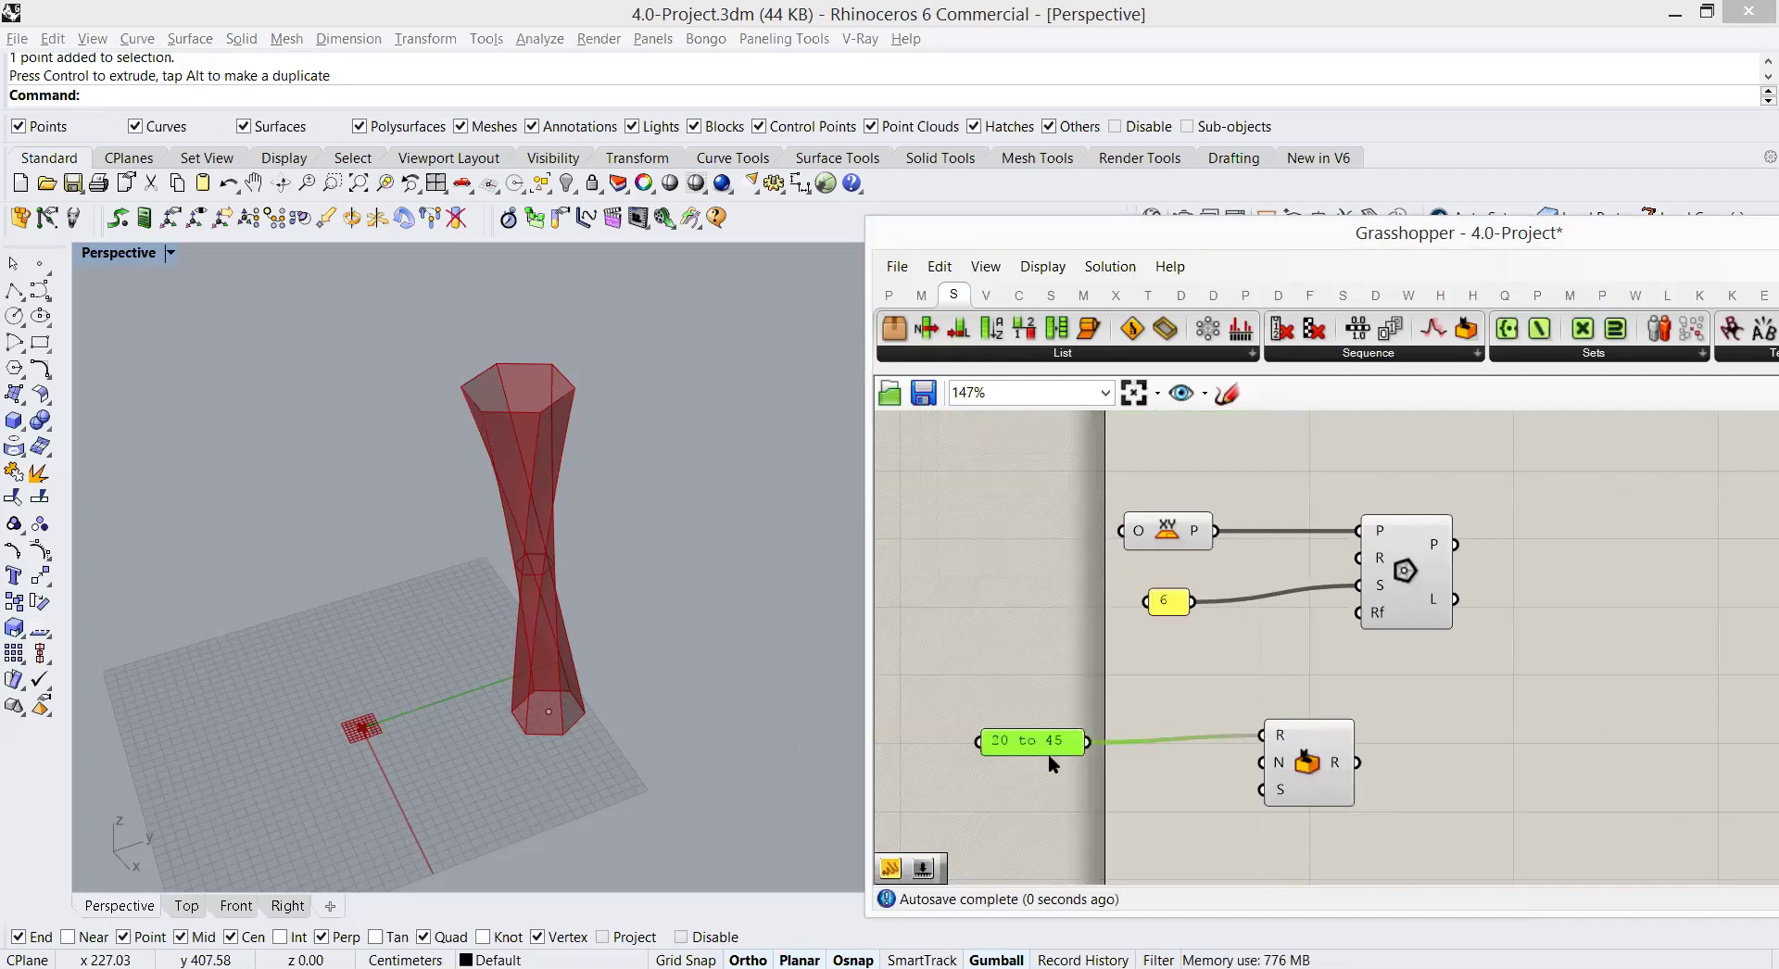
# Step: Change the range panel's domain to "15 to 45" and line the panel up with the Random component's R input
pyautogui.doubleClick(1017, 746)
pyautogui.moveTo(863, 628); pyautogui.dragTo(831, 631)
pyautogui.write('15')
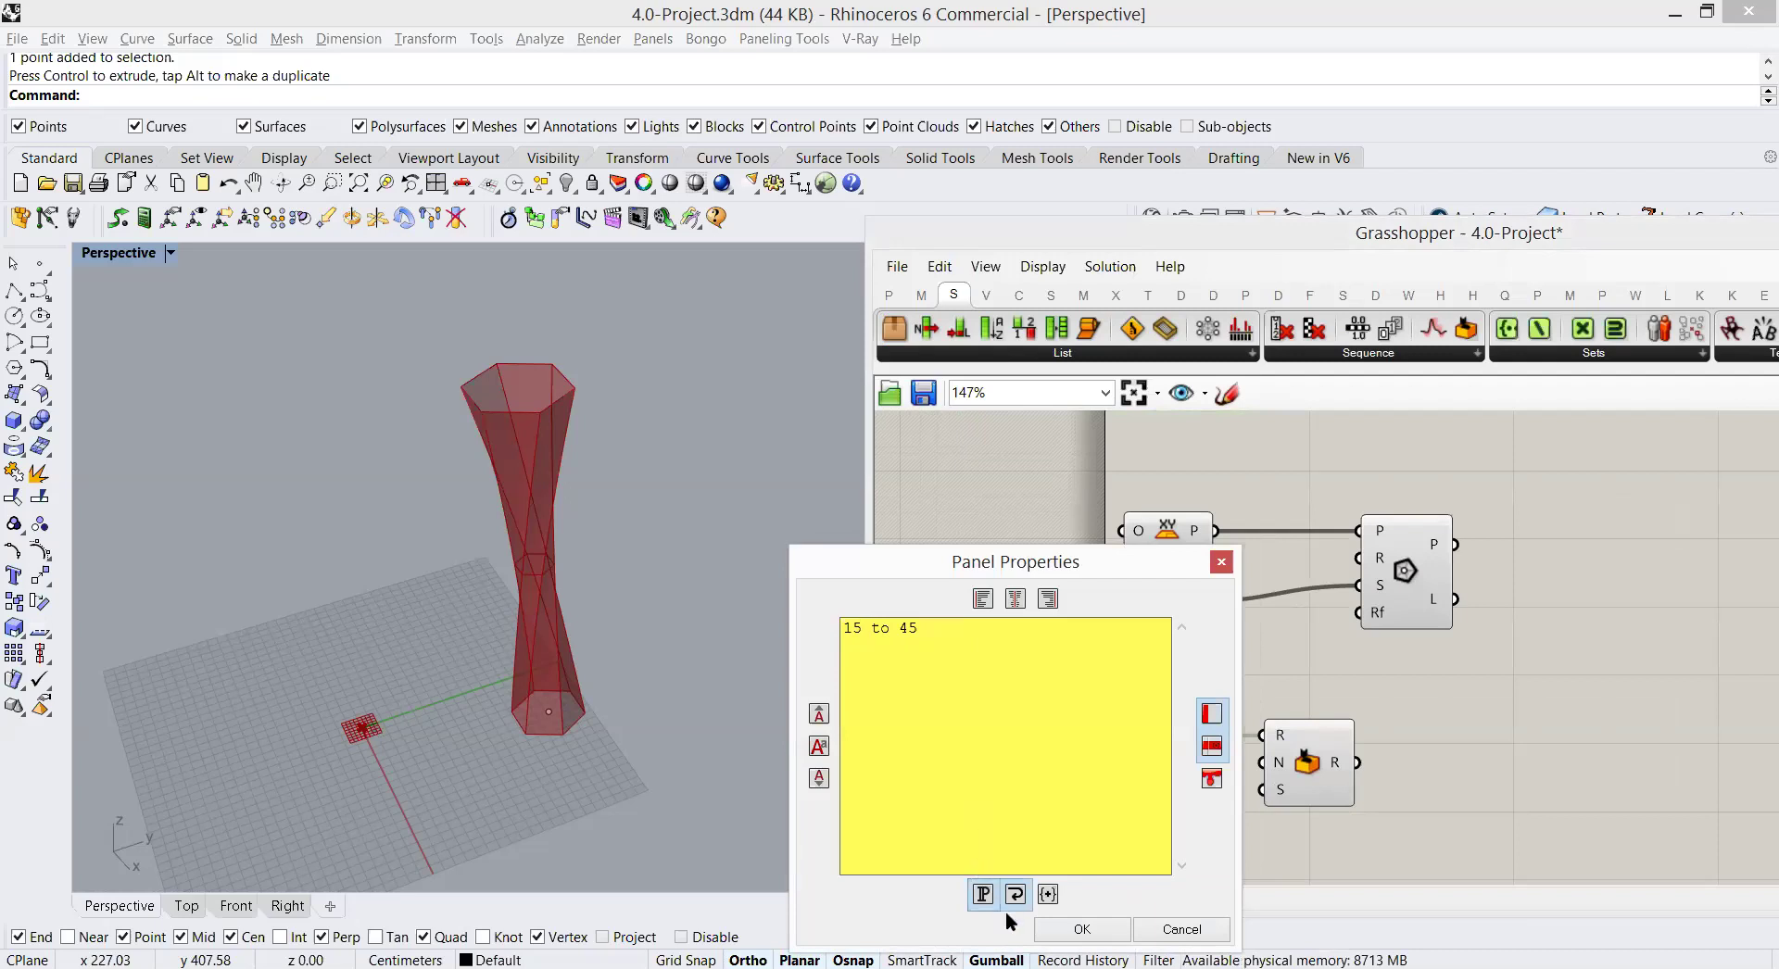
pyautogui.click(1061, 930)
pyautogui.moveTo(1041, 712); pyautogui.dragTo(1051, 696)
pyautogui.click(1042, 739)
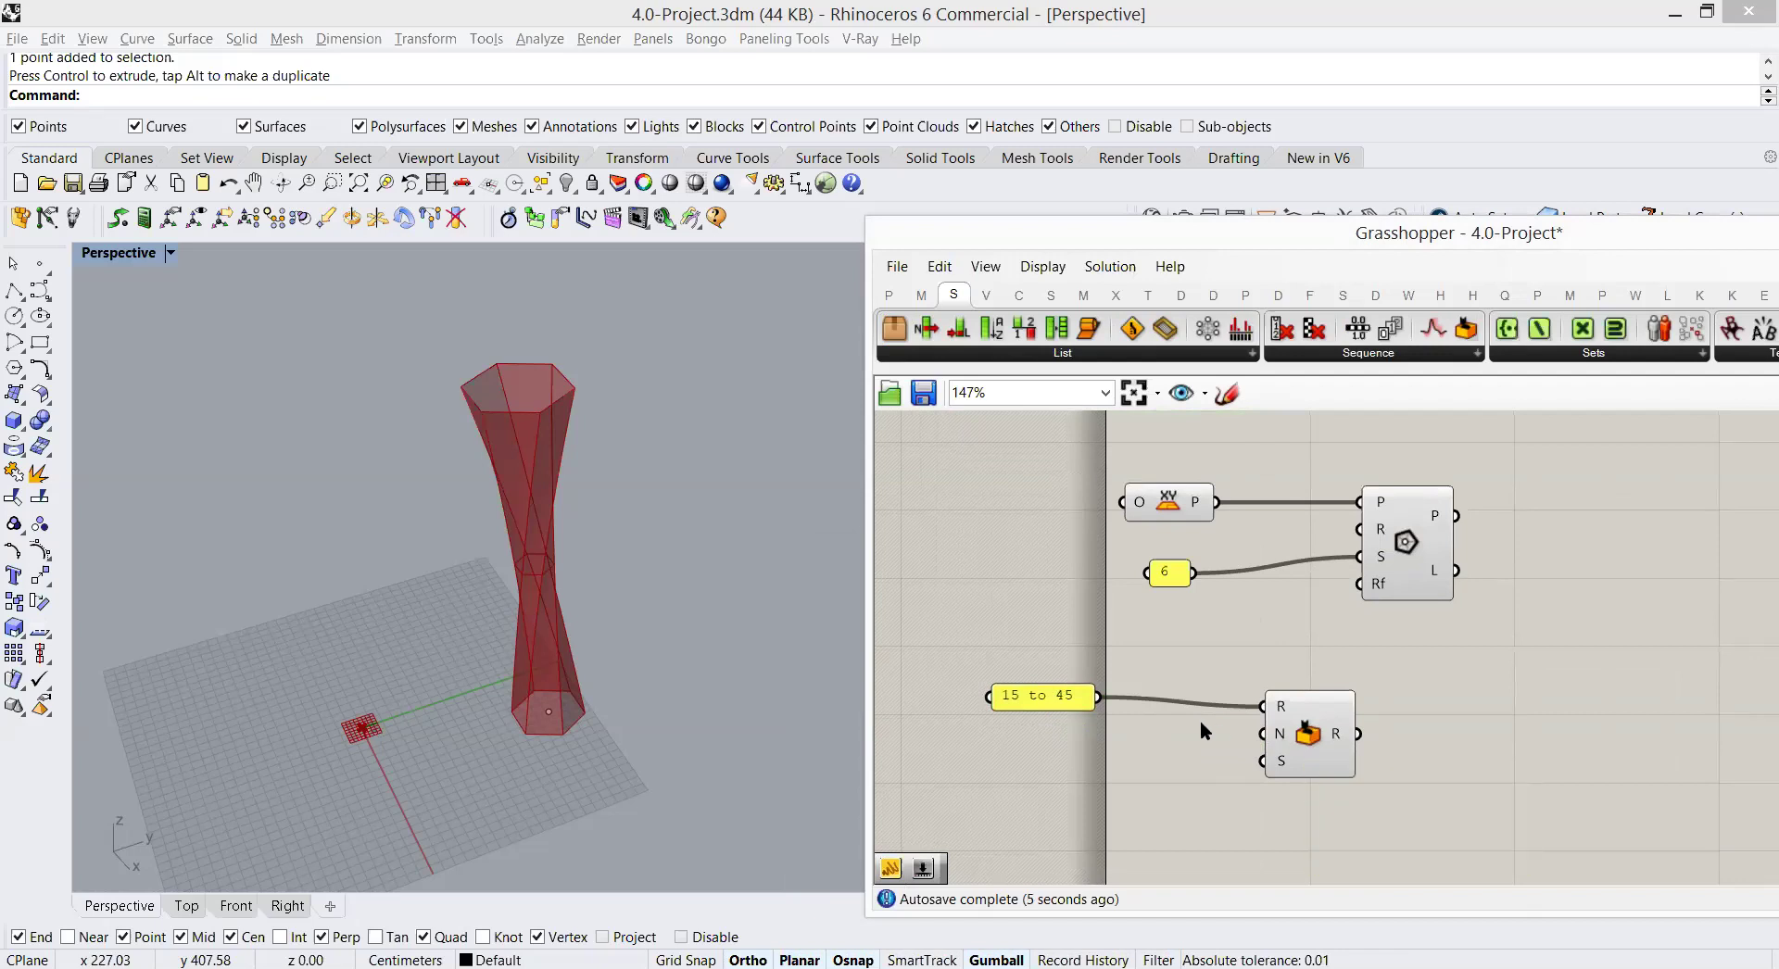
pyautogui.moveTo(1077, 702); pyautogui.dragTo(1117, 699)
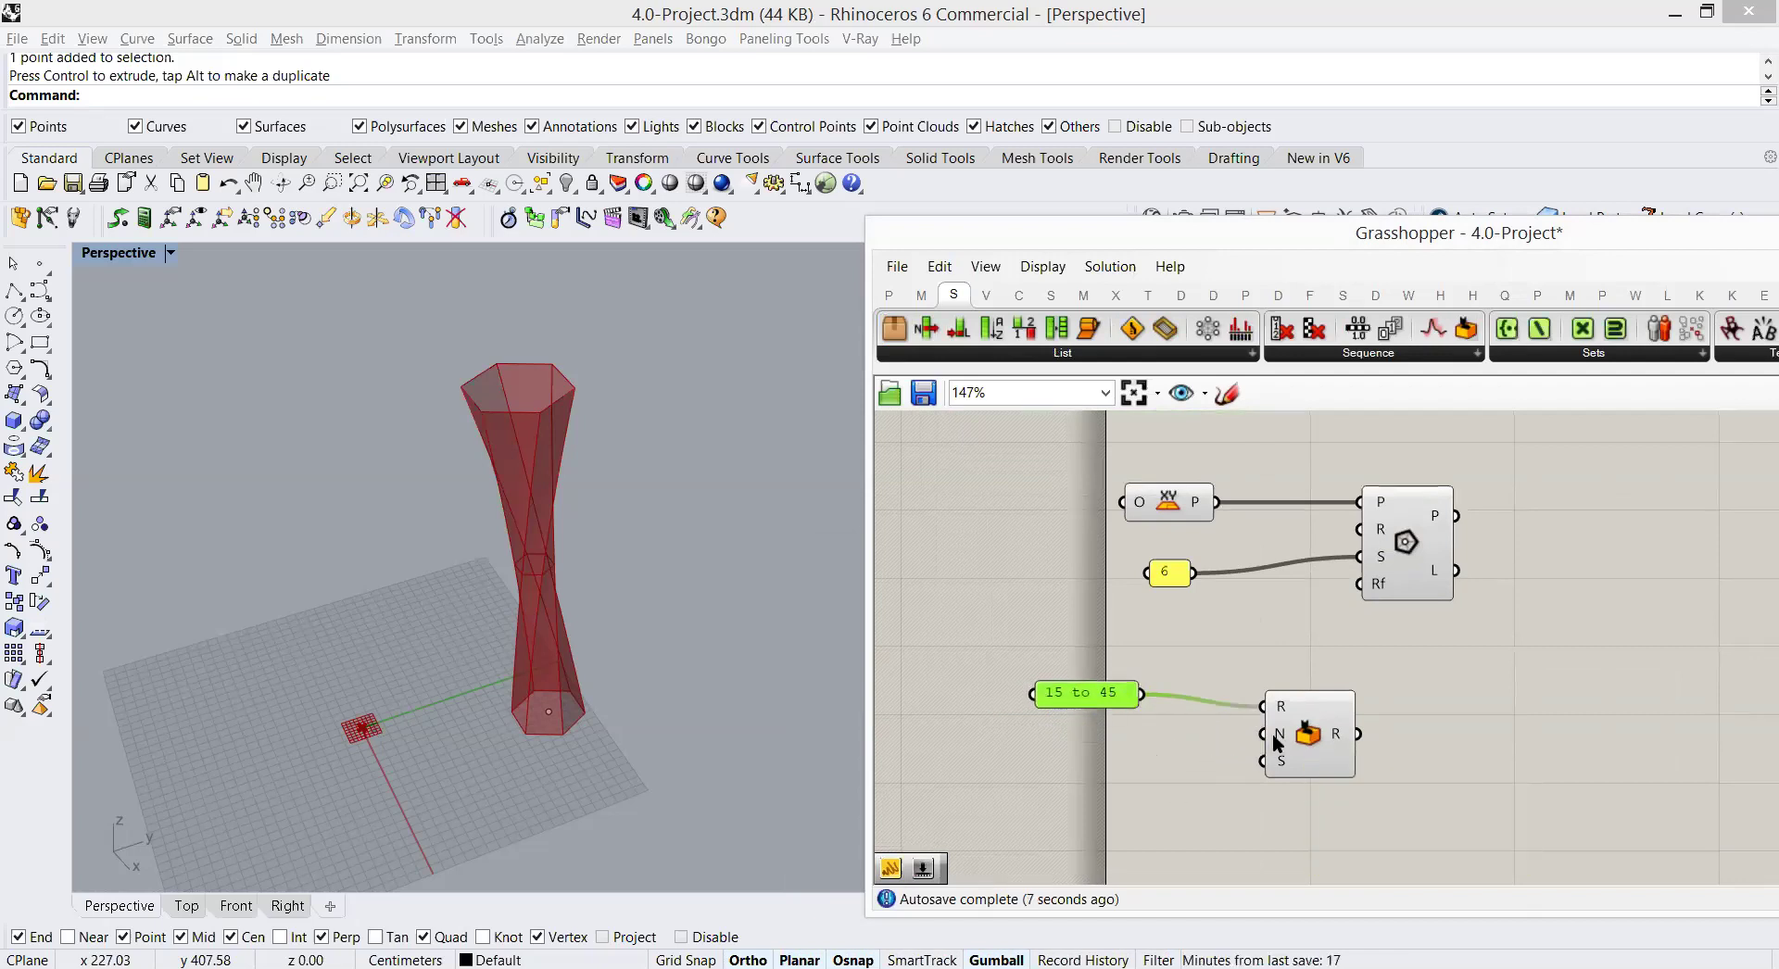
pyautogui.moveTo(1280, 738)
pyautogui.moveTo(1119, 692); pyautogui.dragTo(1132, 704)
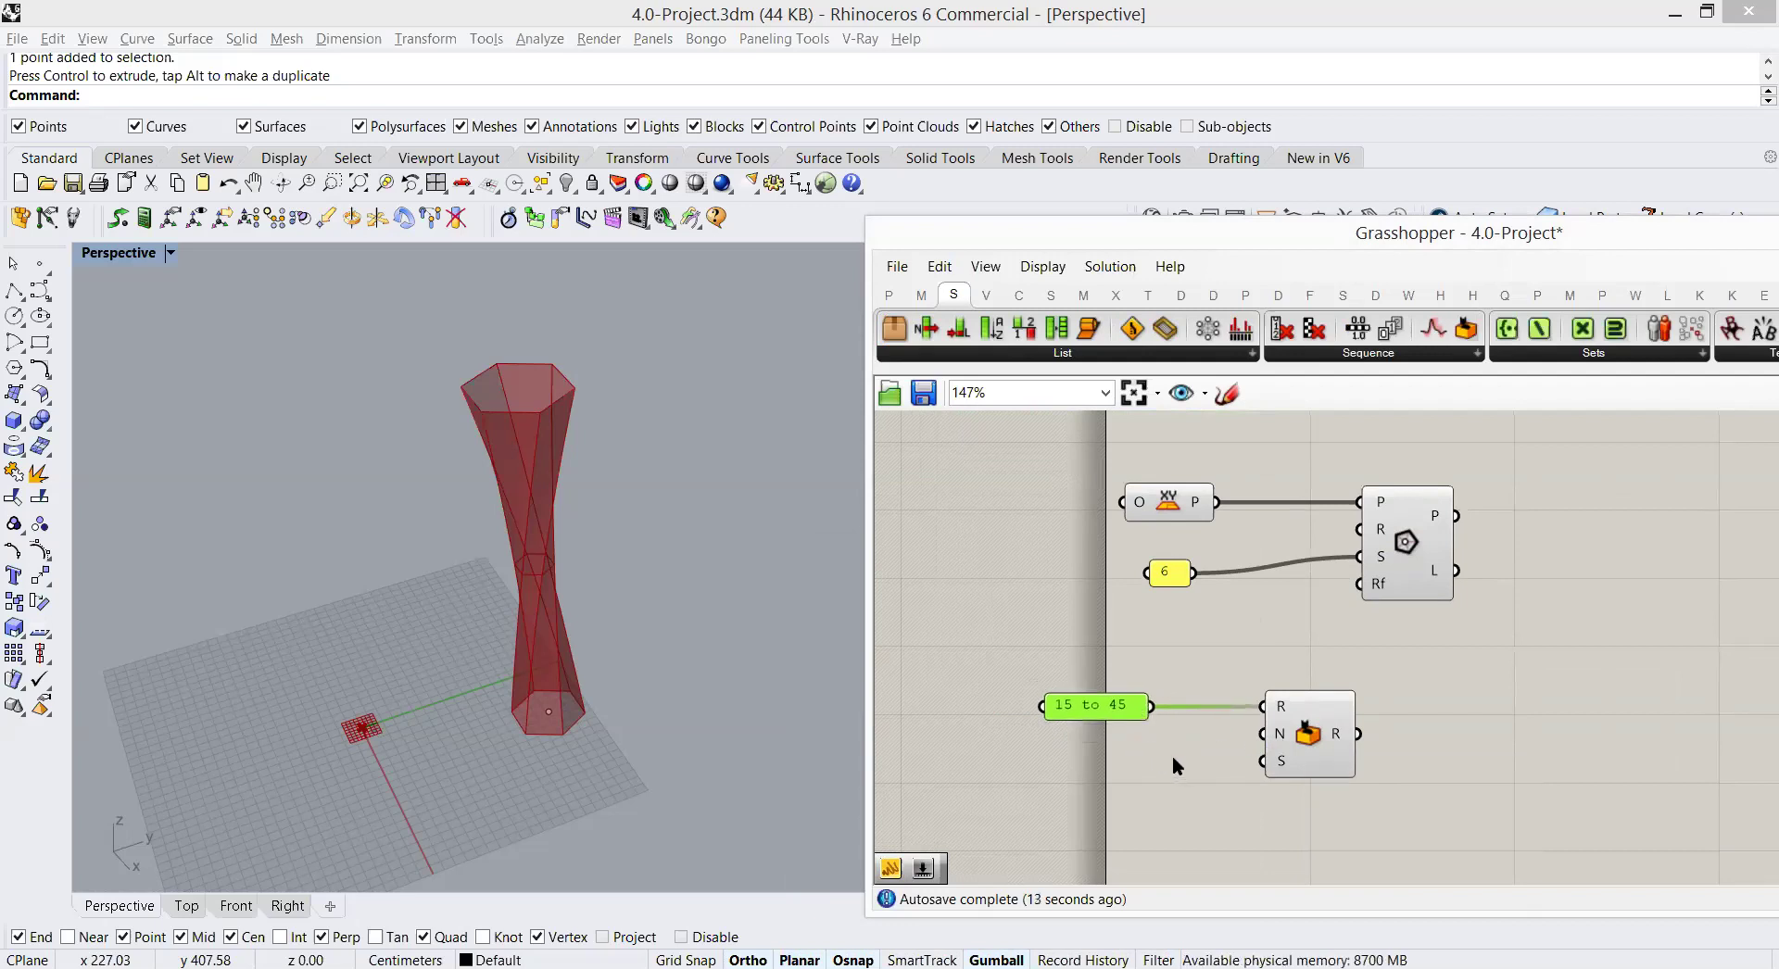
# Step: Add a number slider with the value 60 and place it in free space away from the Random component
pyautogui.click(1020, 780)
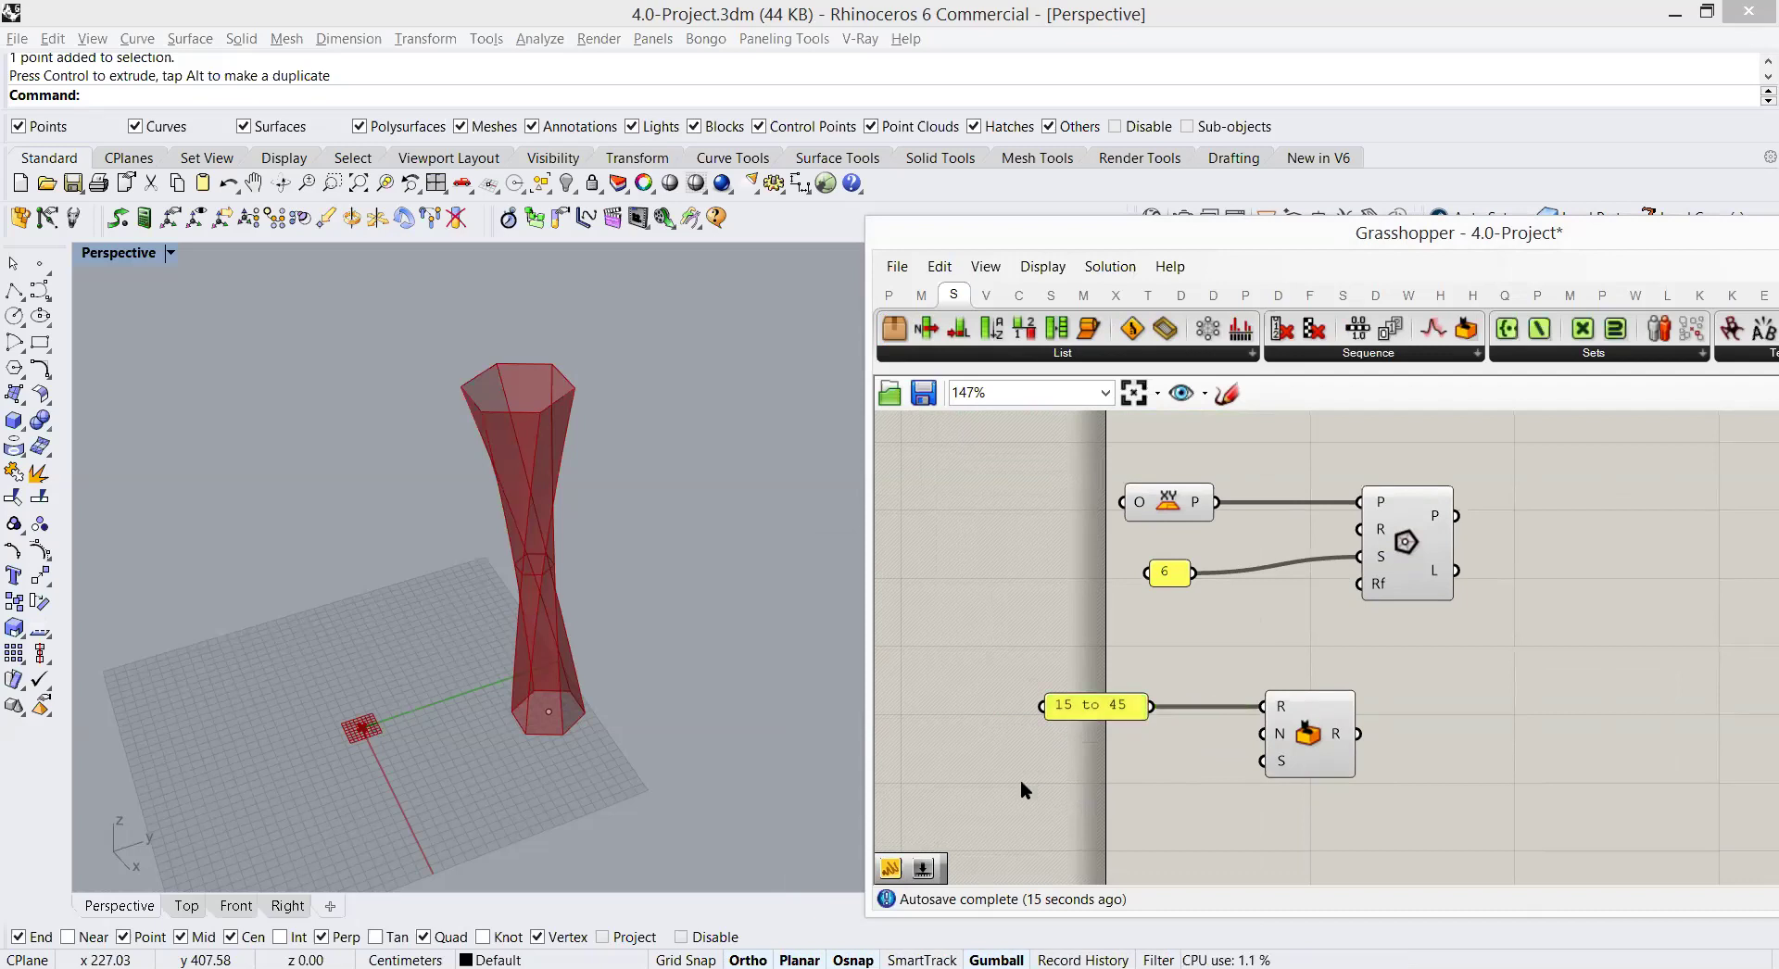
pyautogui.doubleClick(1020, 780)
pyautogui.write('60')
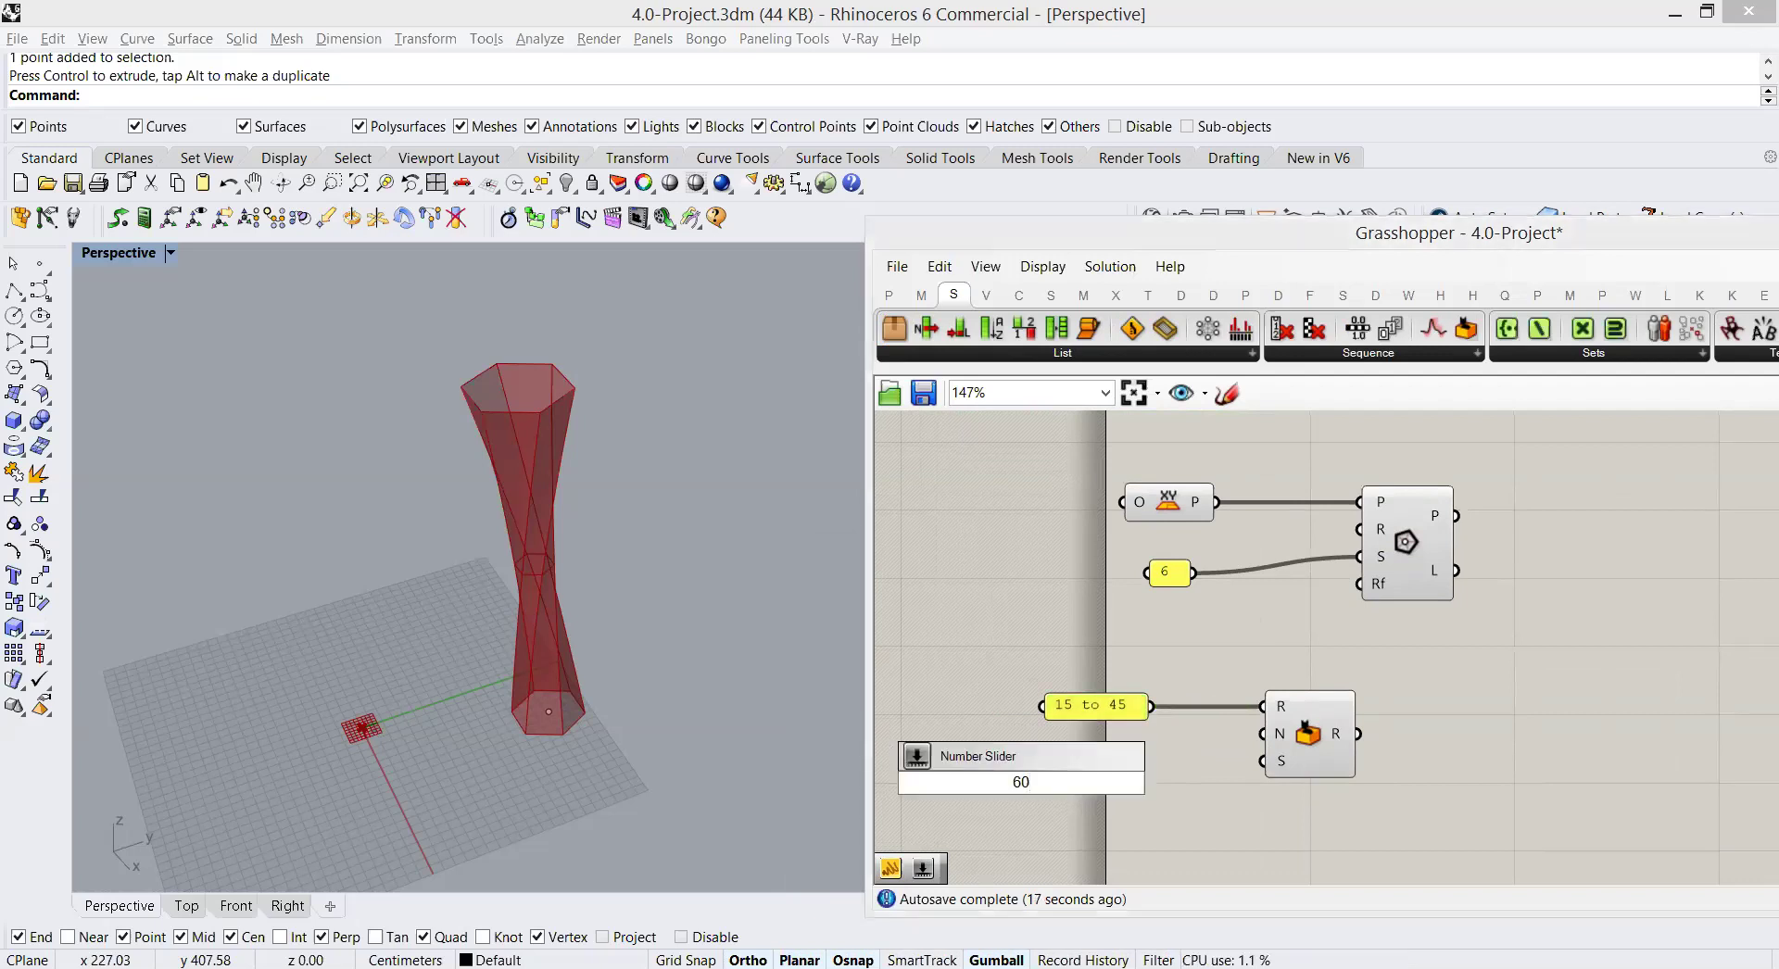
pyautogui.press('Return')
pyautogui.moveTo(1020, 783); pyautogui.dragTo(1307, 714, button='right')
pyautogui.moveTo(1297, 710); pyautogui.dragTo(1140, 684)
# Step: Group the new slider with the value 60 on its own and label the group "Column Number"
pyautogui.rightClick(1127, 637)
pyautogui.click(1206, 799)
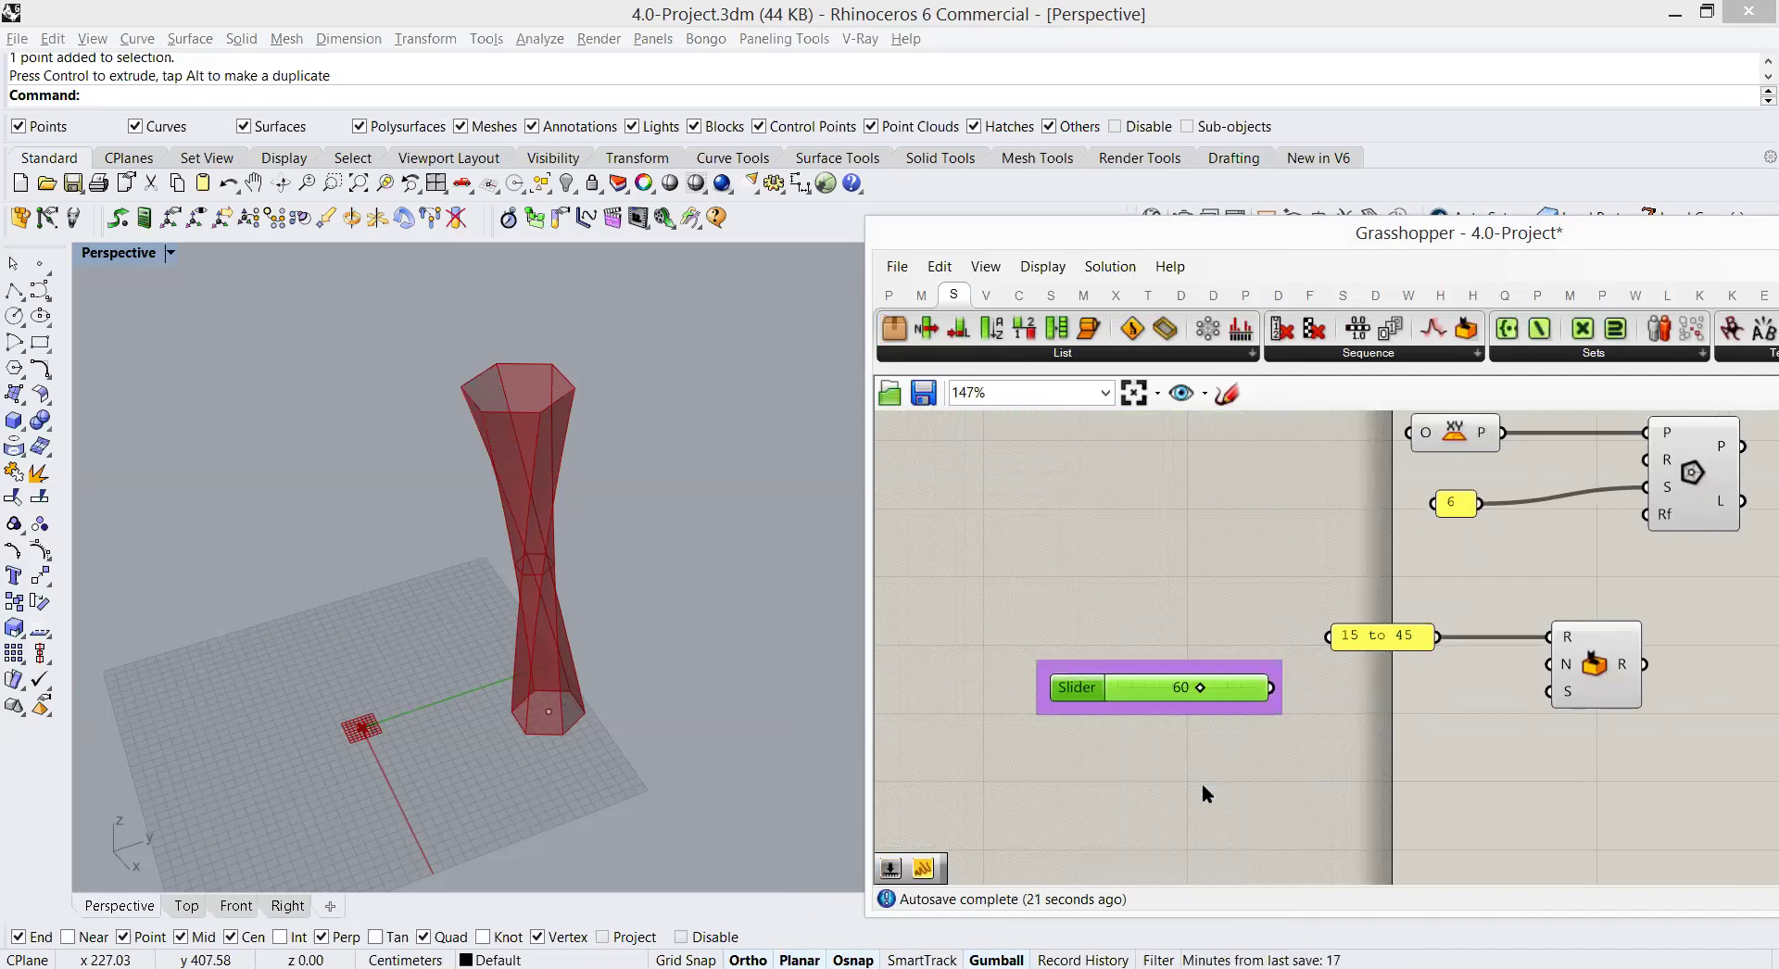
pyautogui.click(1134, 672)
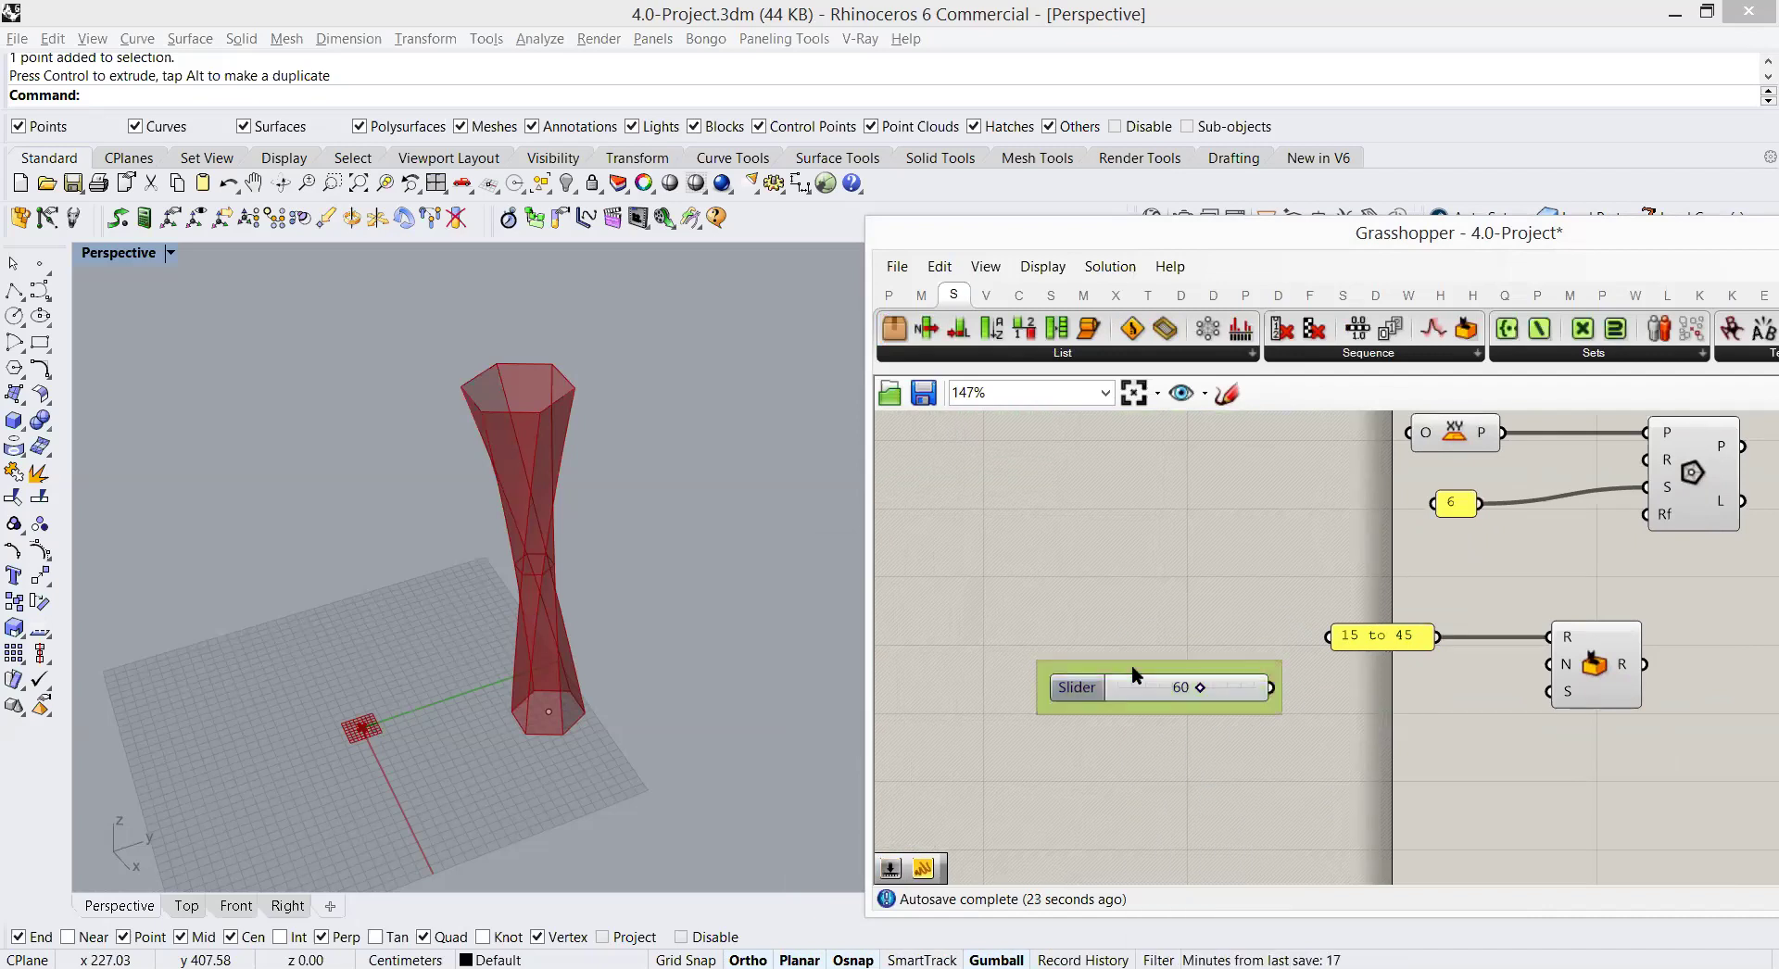
pyautogui.rightClick(1134, 669)
pyautogui.press('Return')
pyautogui.rightClick(1150, 661)
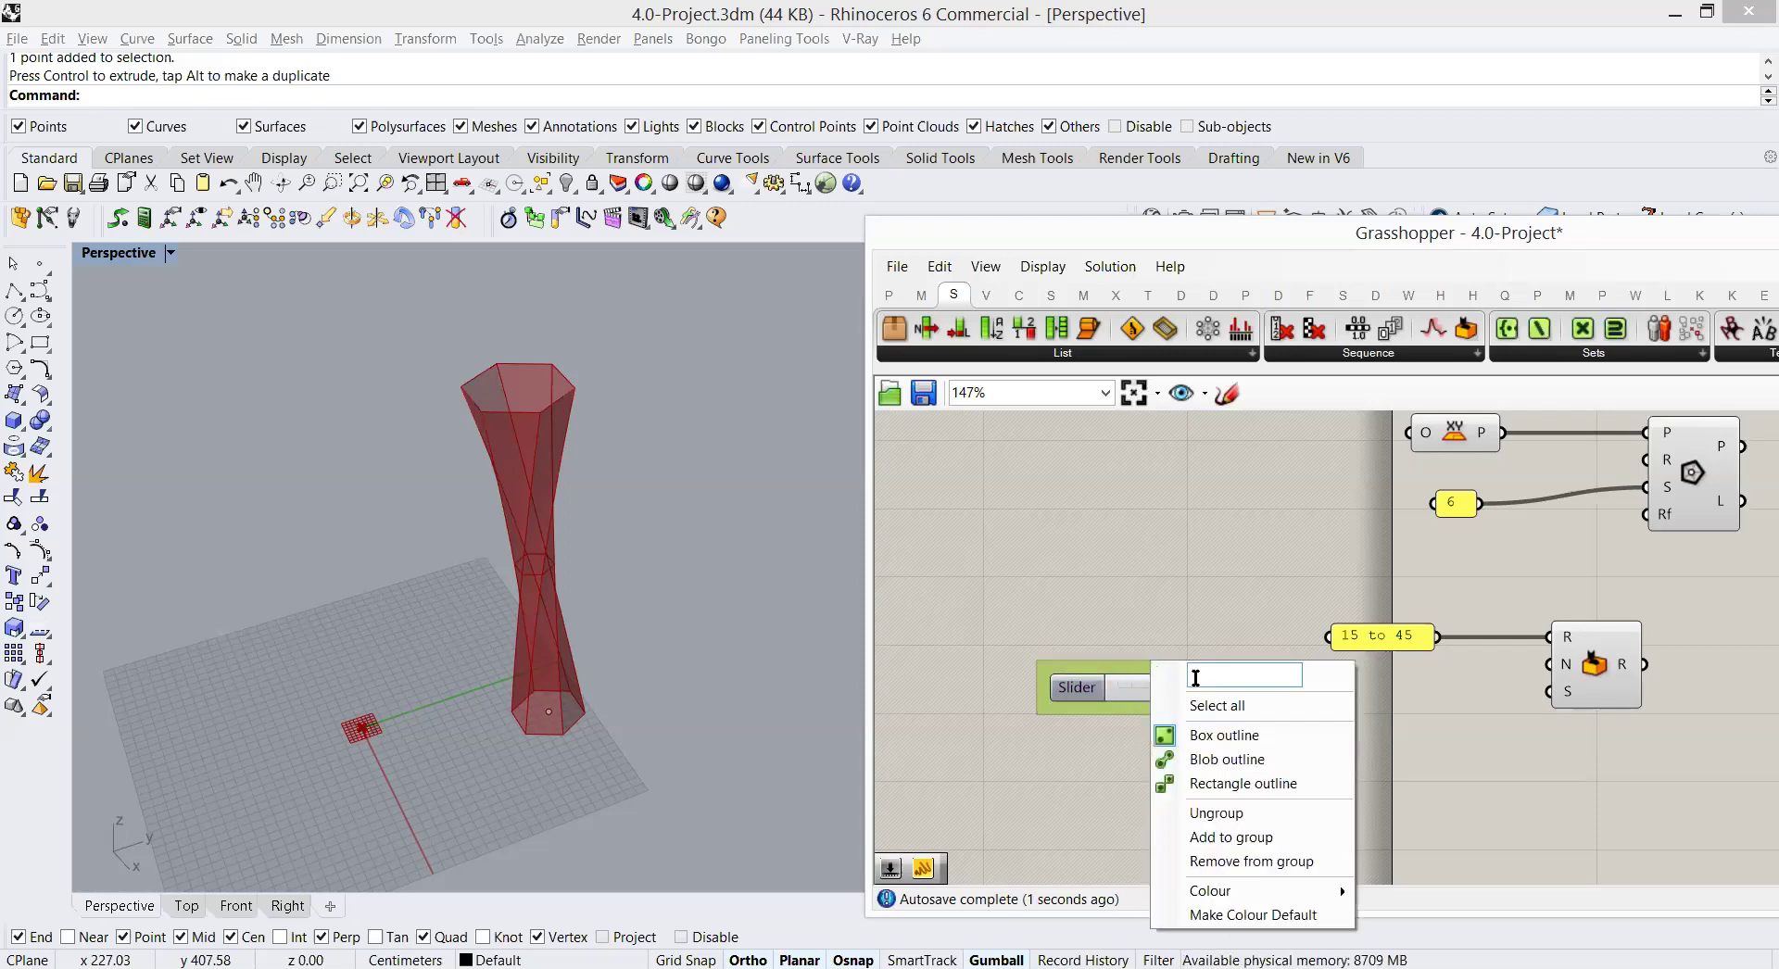
pyautogui.write('Column')
pyautogui.write(' #')
pyautogui.press('BackSpace')
pyautogui.press('BackSpace')
pyautogui.write('Number')
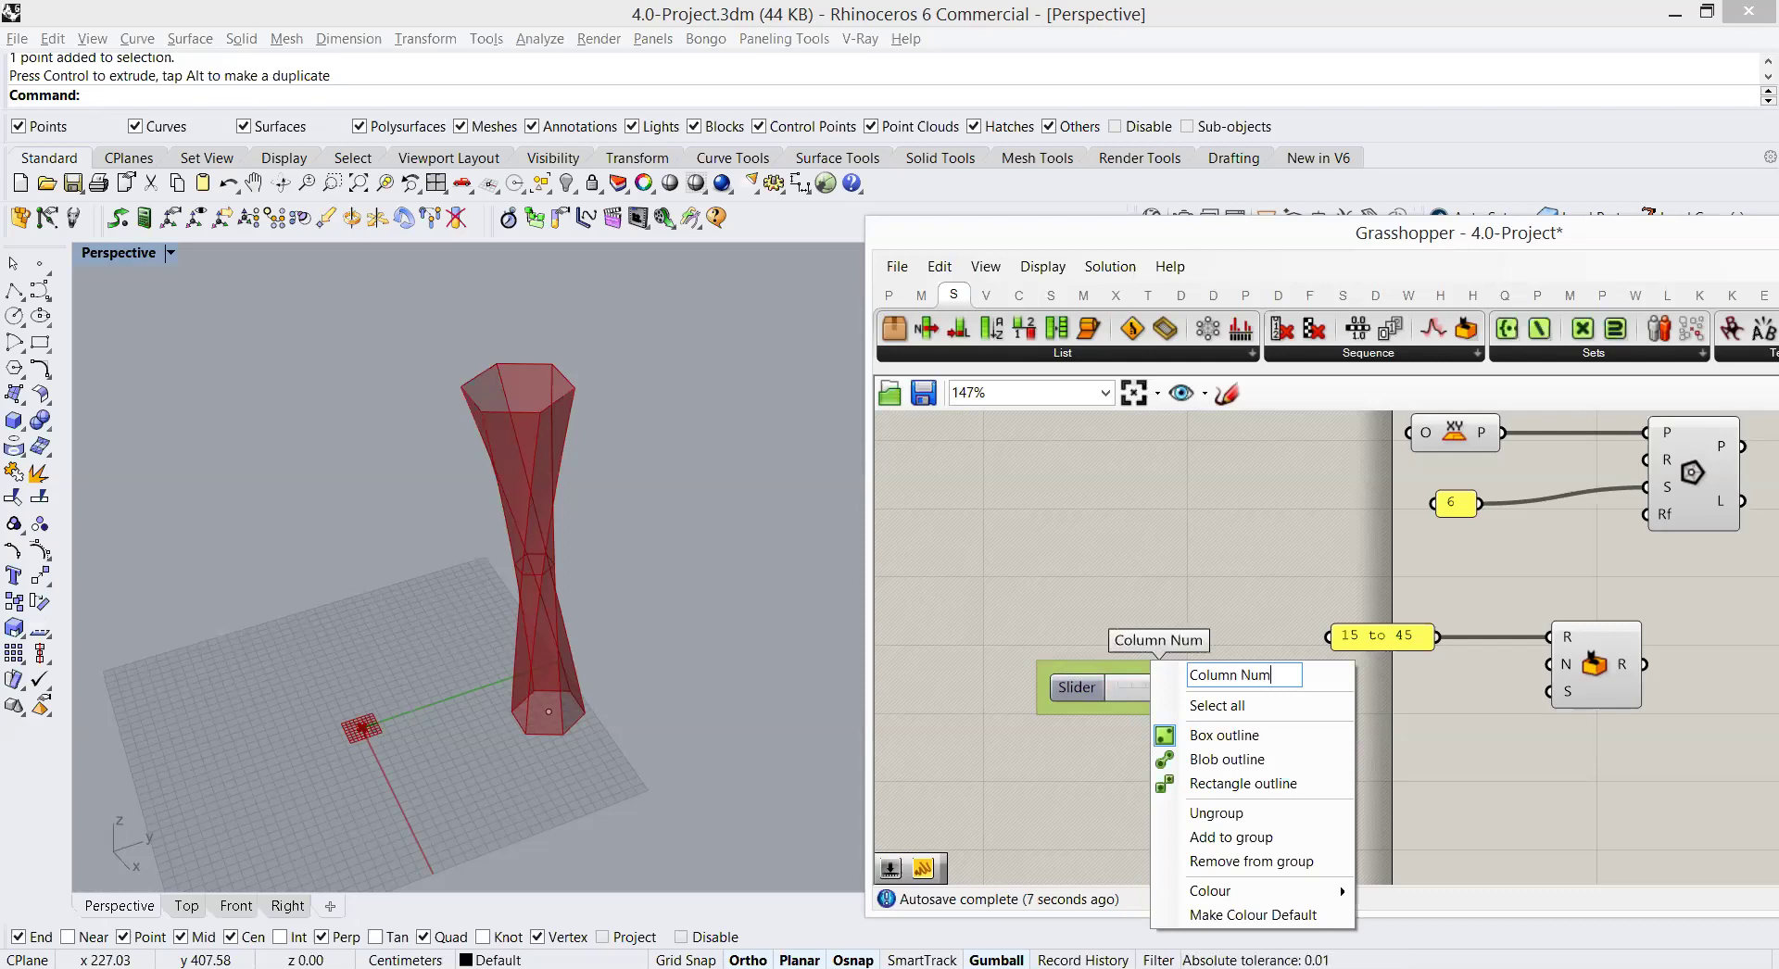
pyautogui.press('Return')
# Step: Connect the Column Number slider to the Random component's N input
pyautogui.moveTo(1317, 678); pyautogui.dragTo(1204, 680, button='right')
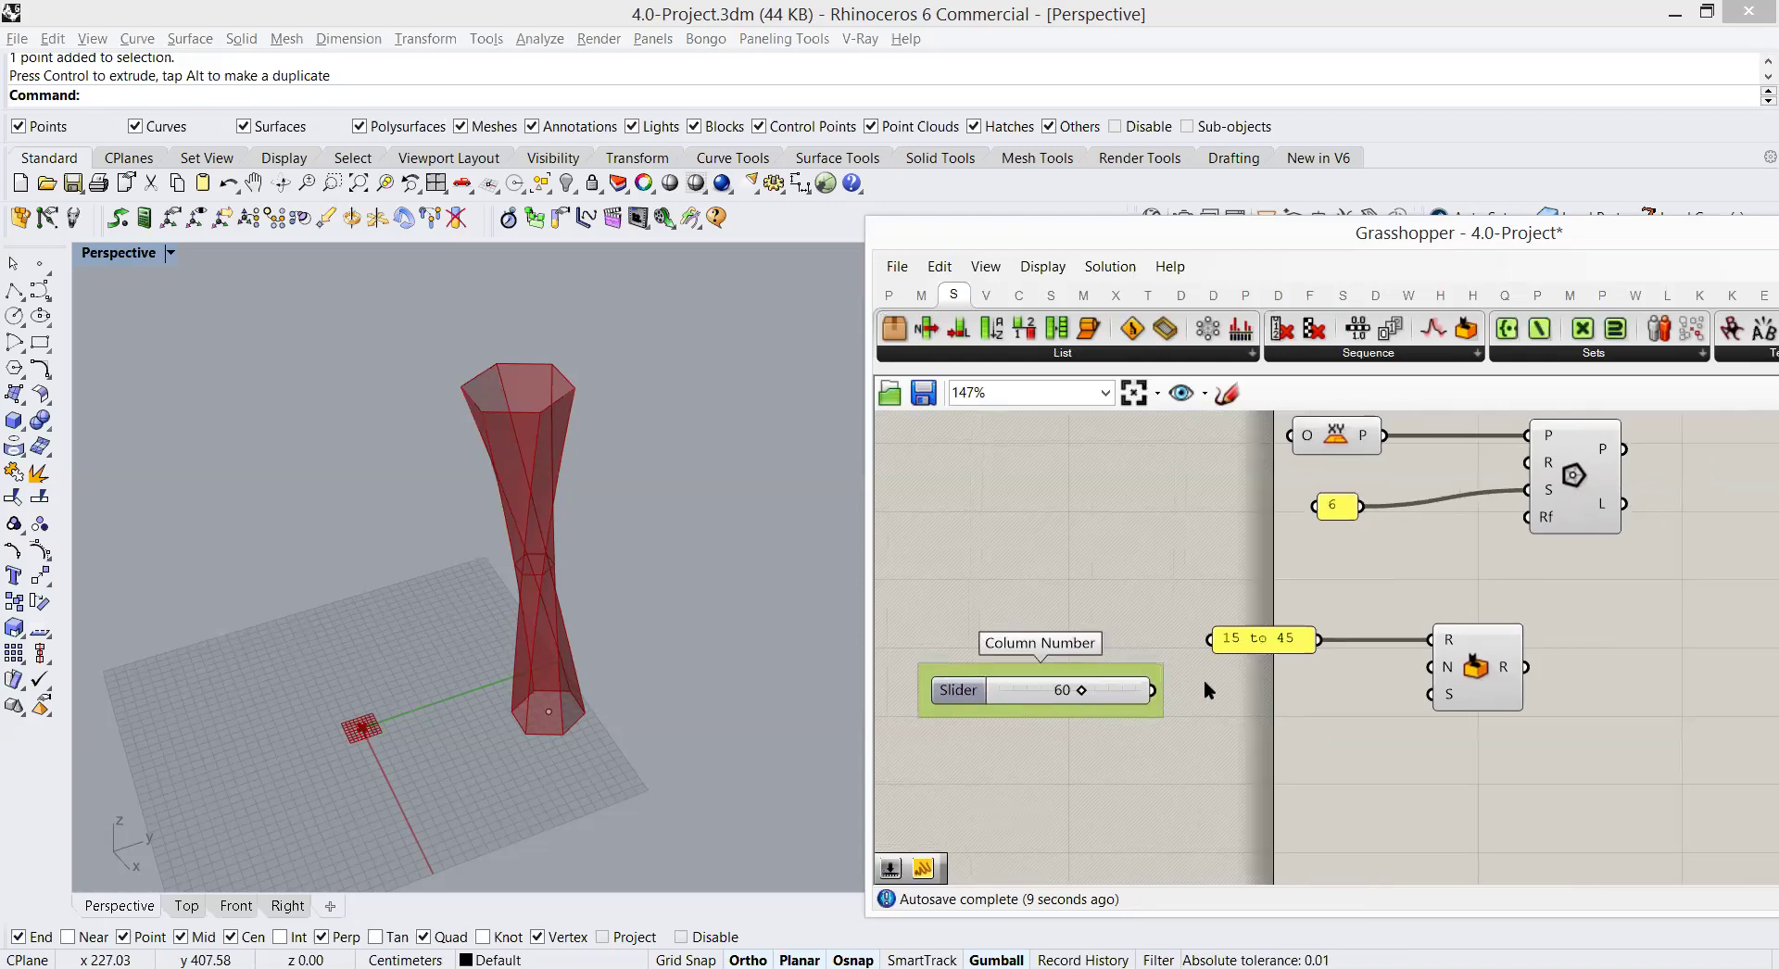
pyautogui.click(1209, 730)
pyautogui.moveTo(1159, 689); pyautogui.dragTo(1433, 686)
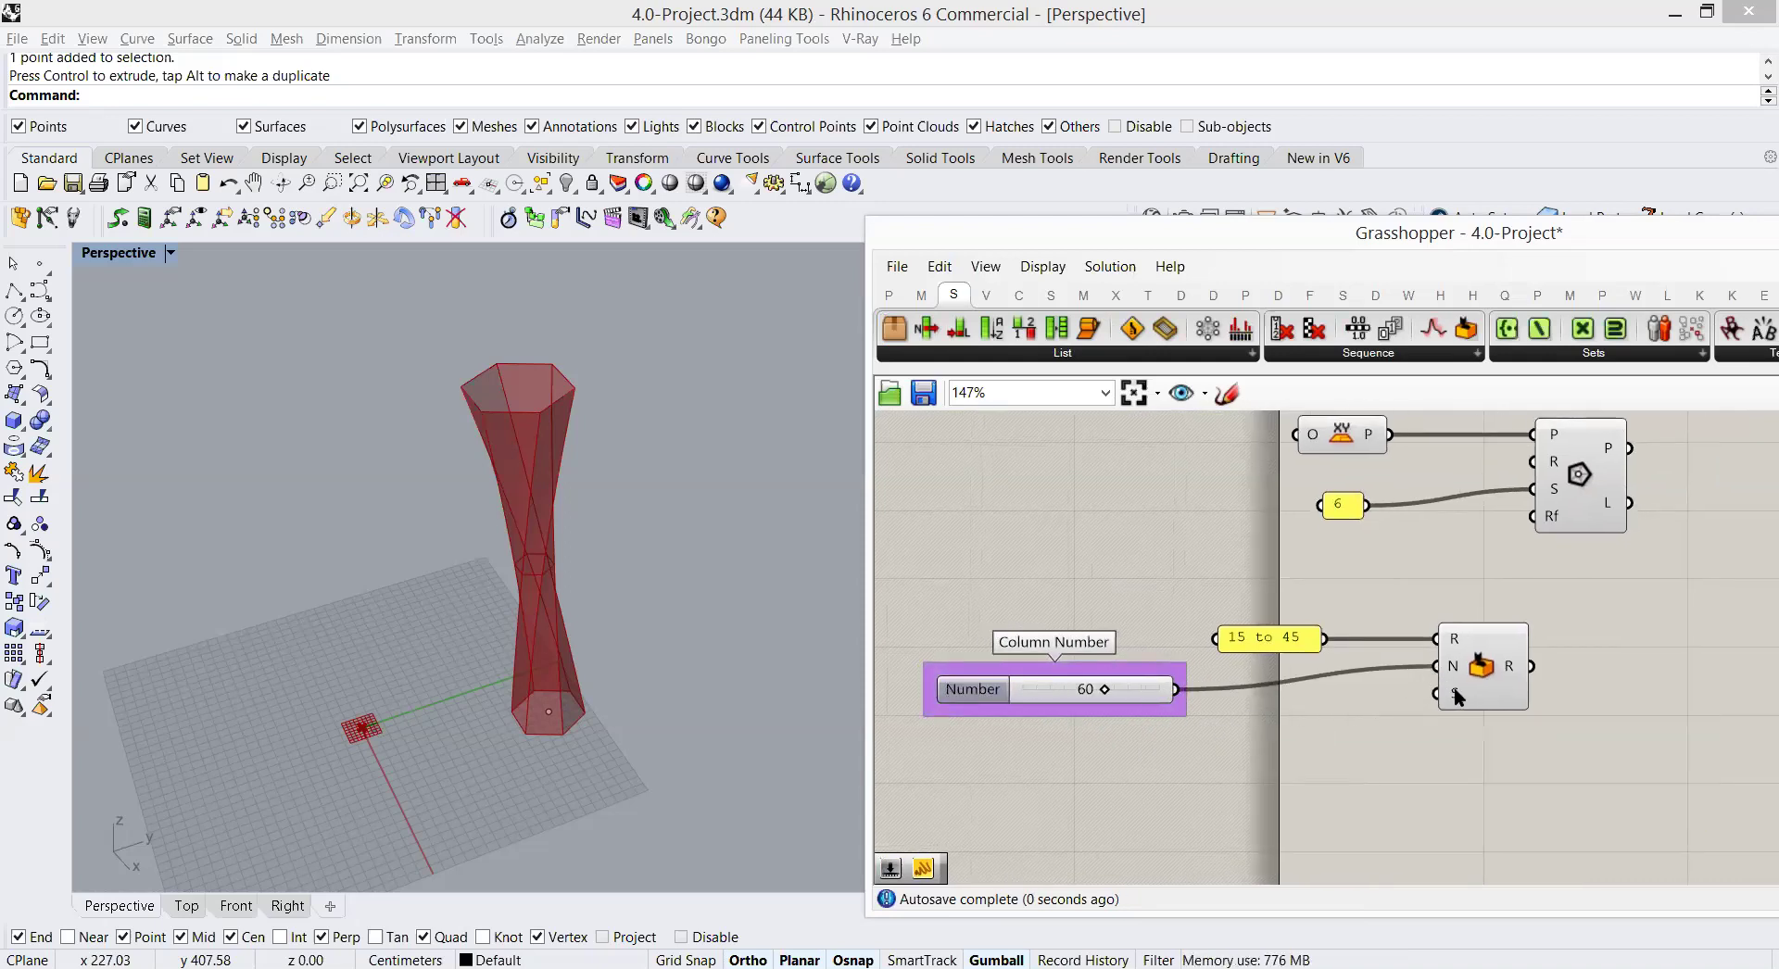
# Step: Add a number slider with the value 3 below the Random component
pyautogui.moveTo(1388, 726); pyautogui.dragTo(1232, 732, button='right')
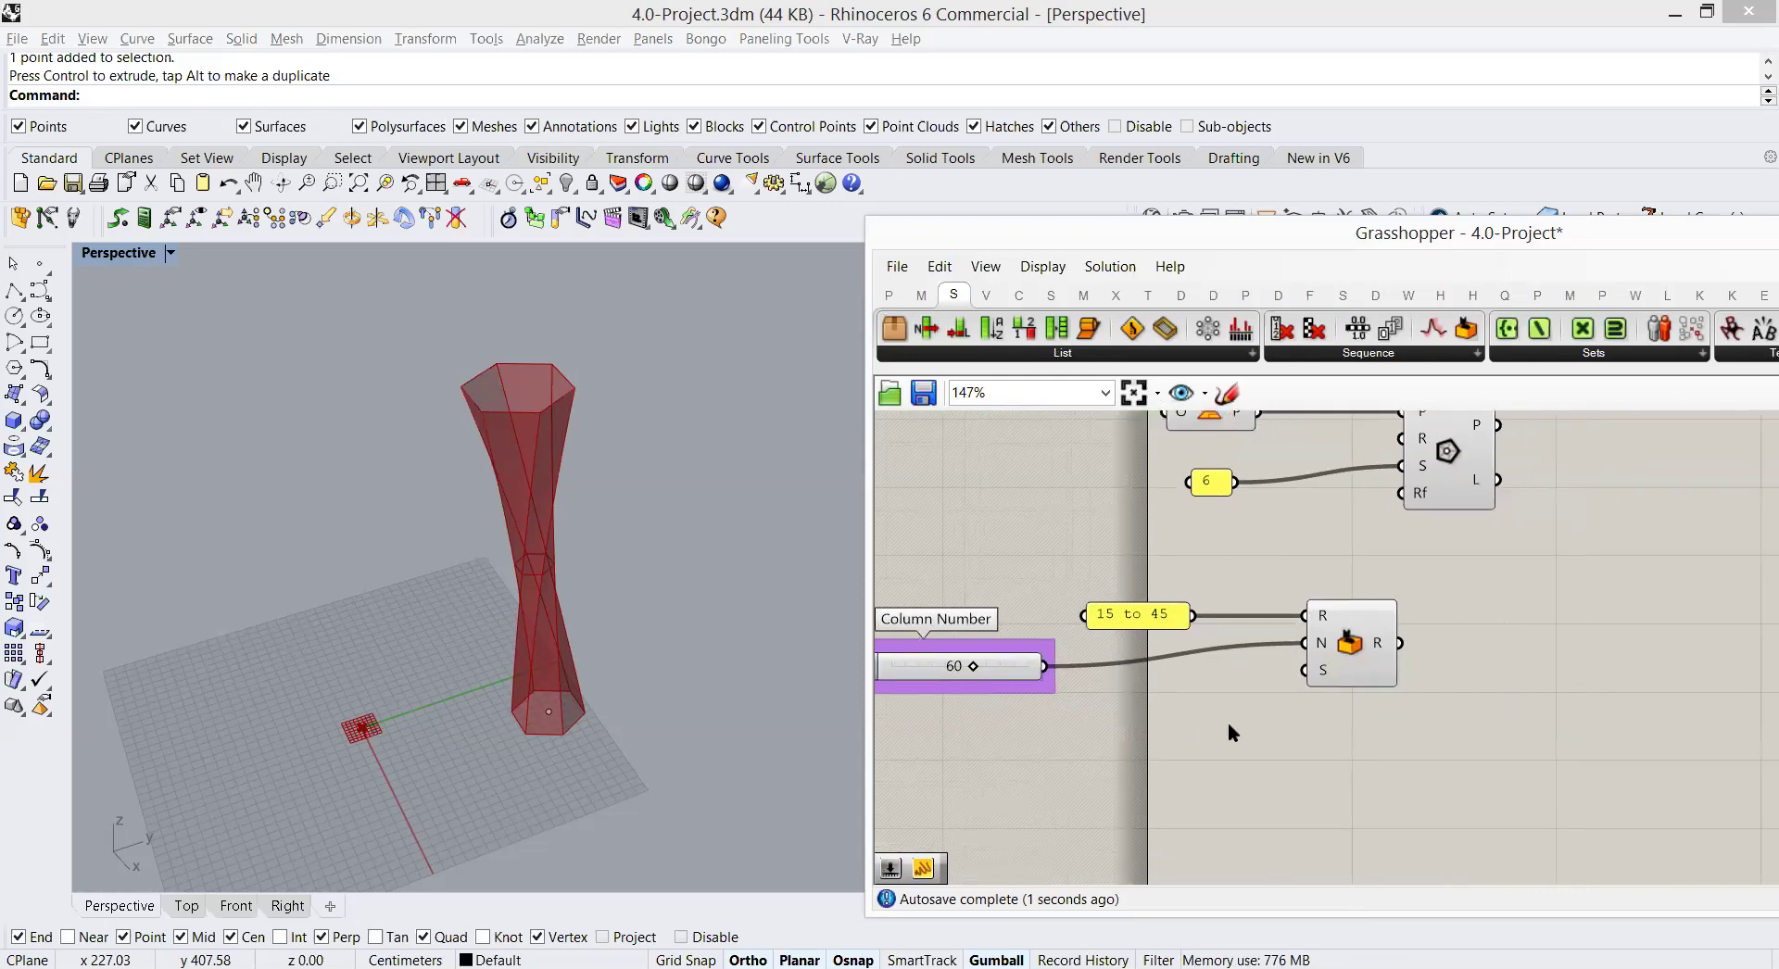
pyautogui.doubleClick(1187, 770)
pyautogui.write('2')
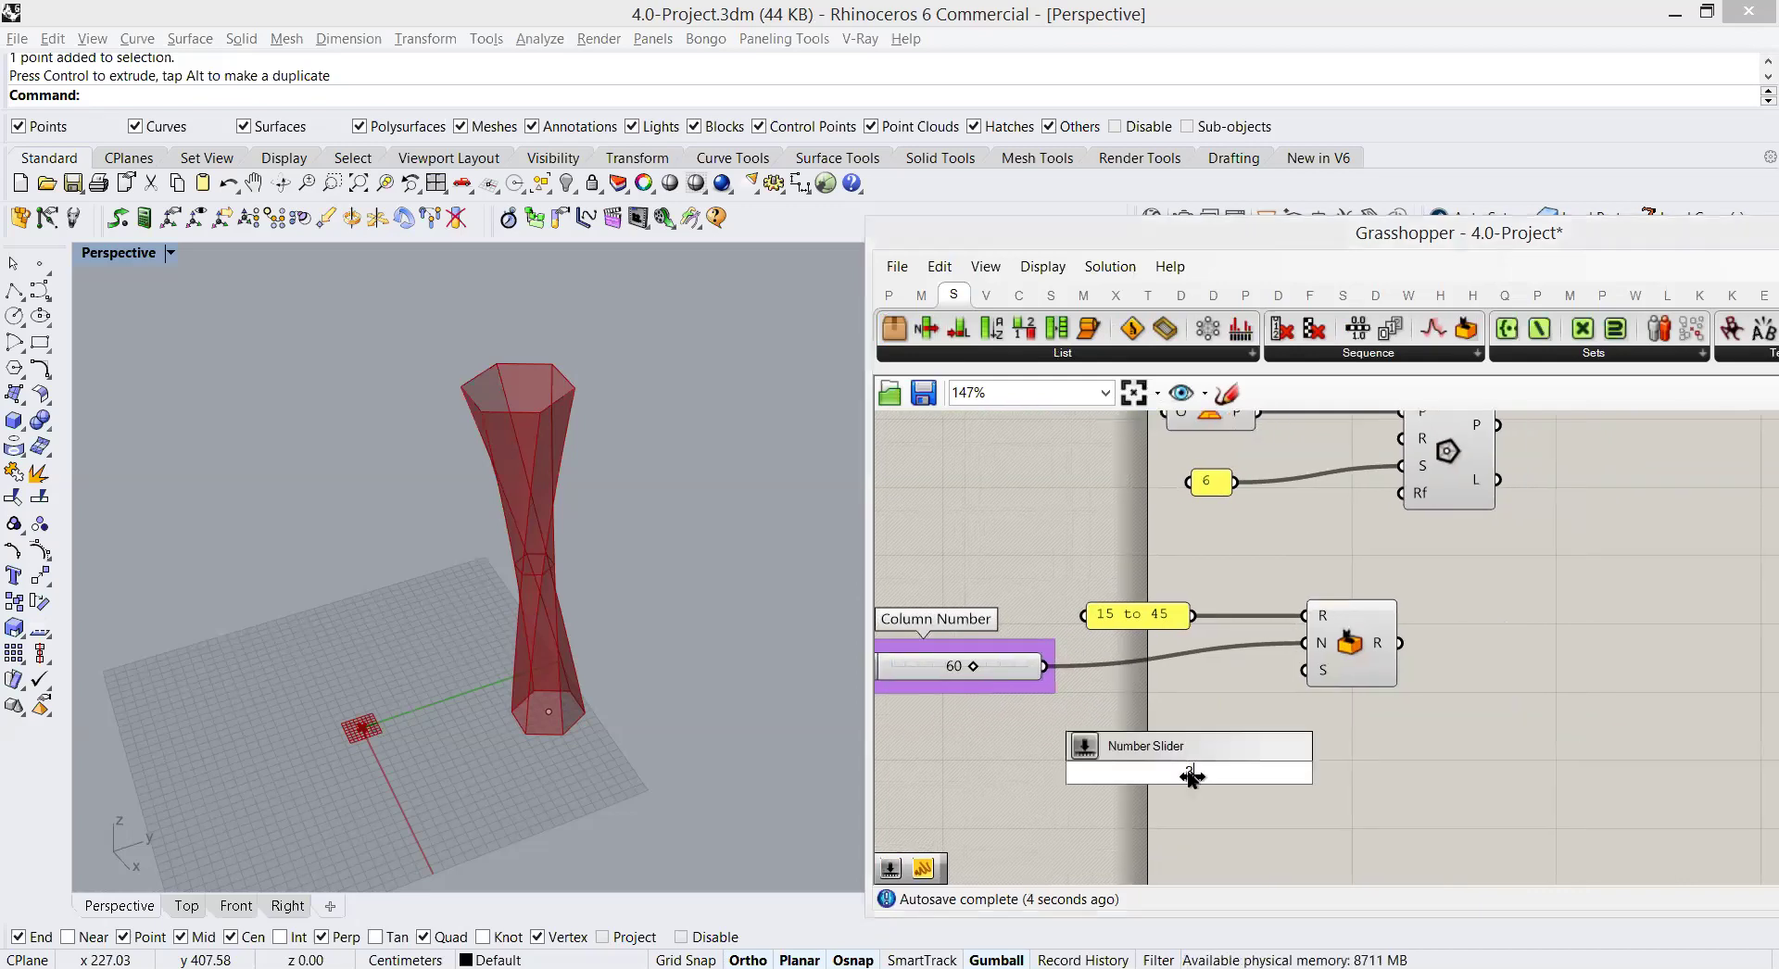
pyautogui.press('Return')
# Step: Place a panel beside the Random component and connect it to the R output to read the random values
pyautogui.click(888, 295)
pyautogui.moveTo(1312, 331); pyautogui.dragTo(1531, 695)
pyautogui.moveTo(1401, 643); pyautogui.dragTo(1424, 689)
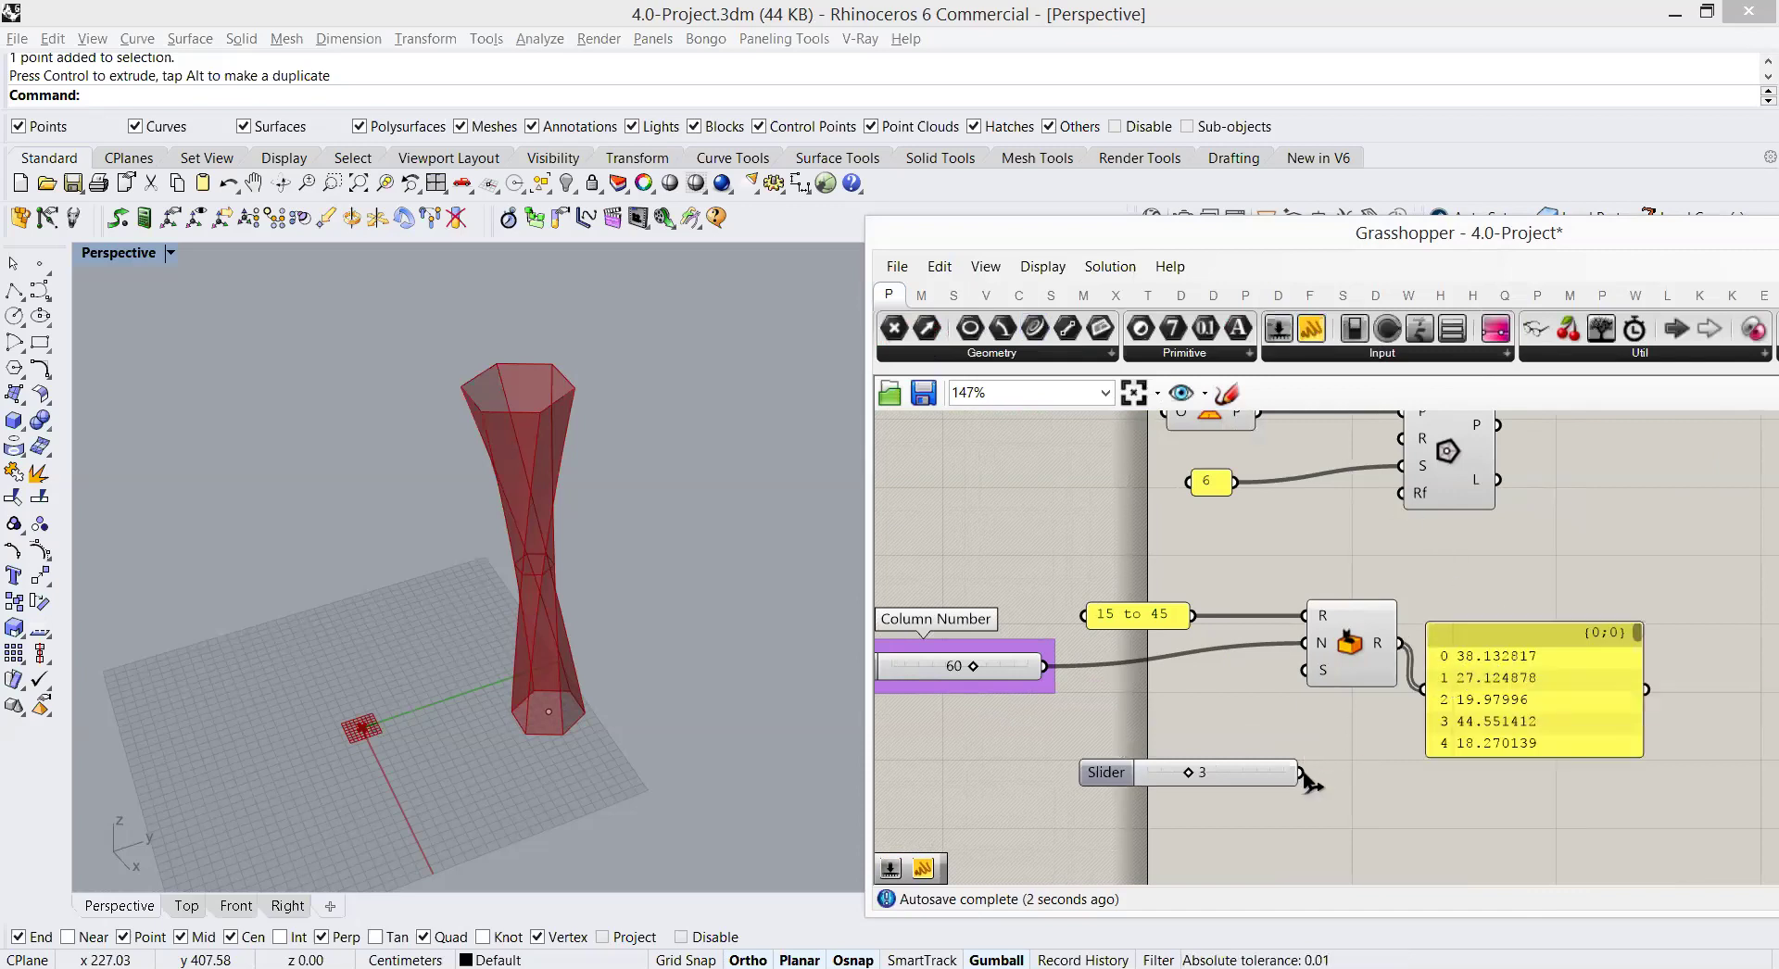
# Step: Connect the slider with the value 3 to the Random component's seed input and delete the panel on its output
pyautogui.moveTo(1301, 772); pyautogui.dragTo(1302, 688)
pyautogui.moveTo(1187, 775)
pyautogui.mouseDown()
pyautogui.moveTo(1214, 773)
pyautogui.moveTo(1171, 773)
pyautogui.moveTo(1186, 773)
pyautogui.mouseUp()
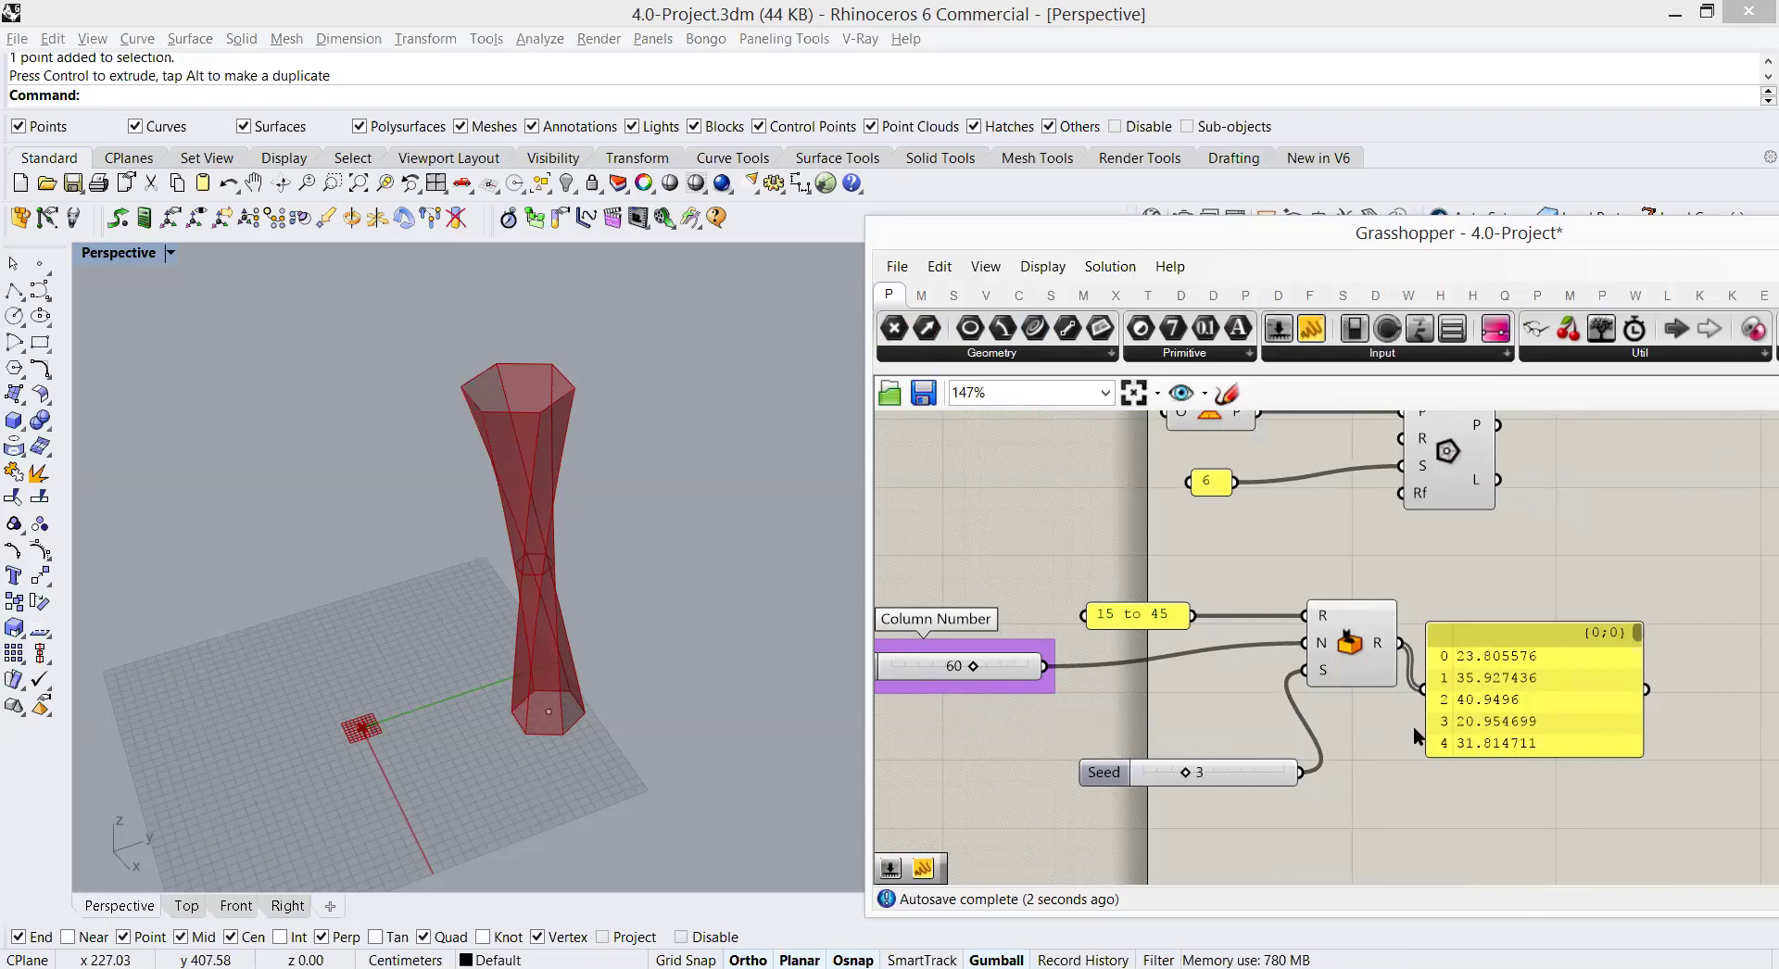
pyautogui.moveTo(1478, 717); pyautogui.dragTo(1464, 737, button='right')
pyautogui.click(1459, 736)
pyautogui.press('Delete')
# Step: Connect the Random component's R output to the new Polygon's radius input
pyautogui.moveTo(1414, 592); pyautogui.dragTo(1448, 619, button='right')
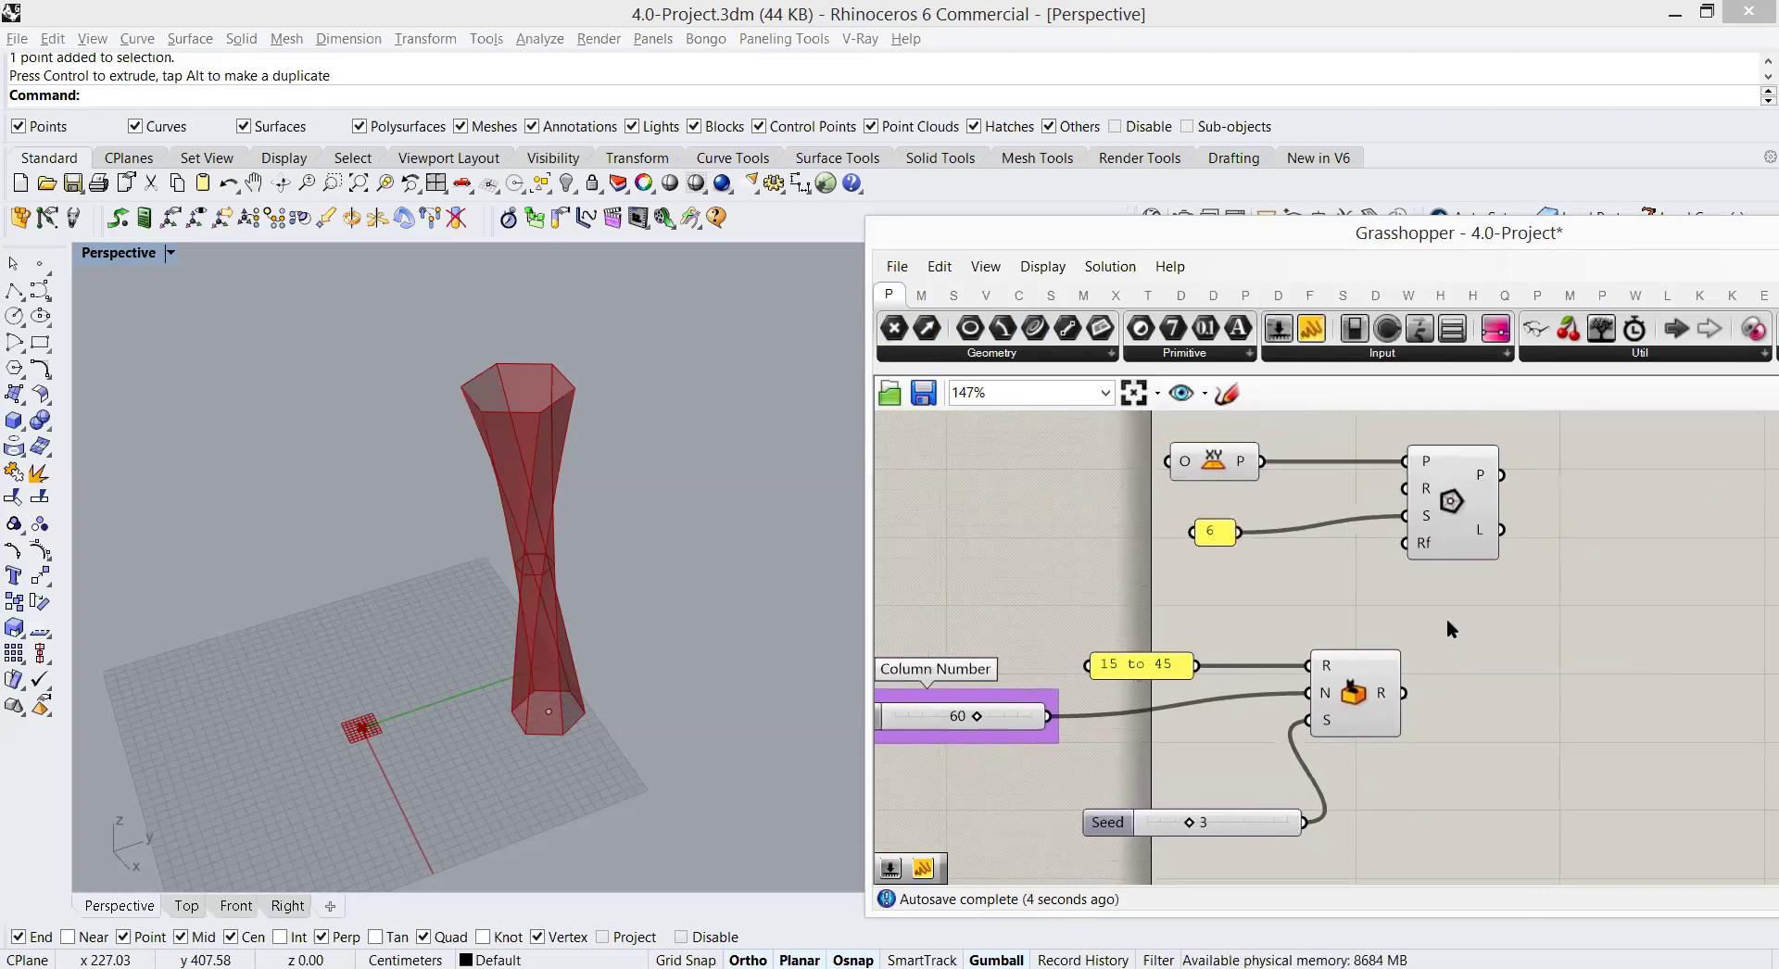
pyautogui.moveTo(1399, 684); pyautogui.dragTo(1421, 648, button='right')
pyautogui.moveTo(1435, 604); pyautogui.dragTo(1075, 792)
pyautogui.click(1462, 635)
pyautogui.moveTo(1461, 636); pyautogui.dragTo(1428, 686, button='right')
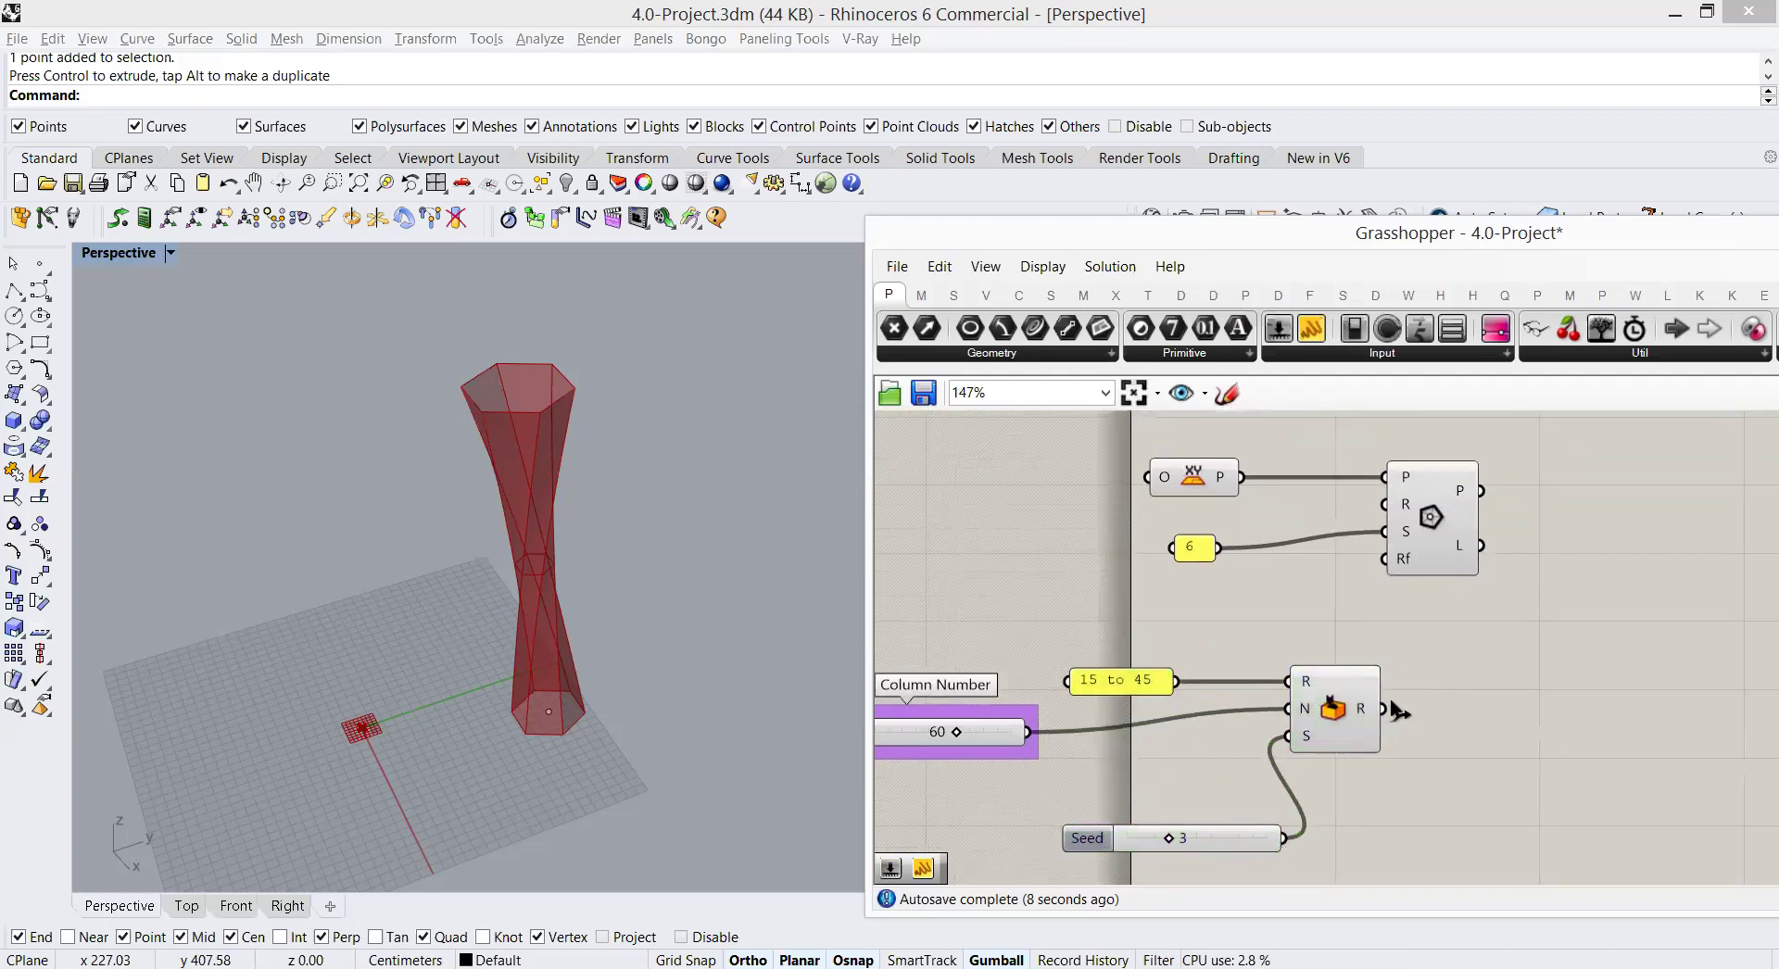
pyautogui.moveTo(1372, 710); pyautogui.dragTo(1384, 504)
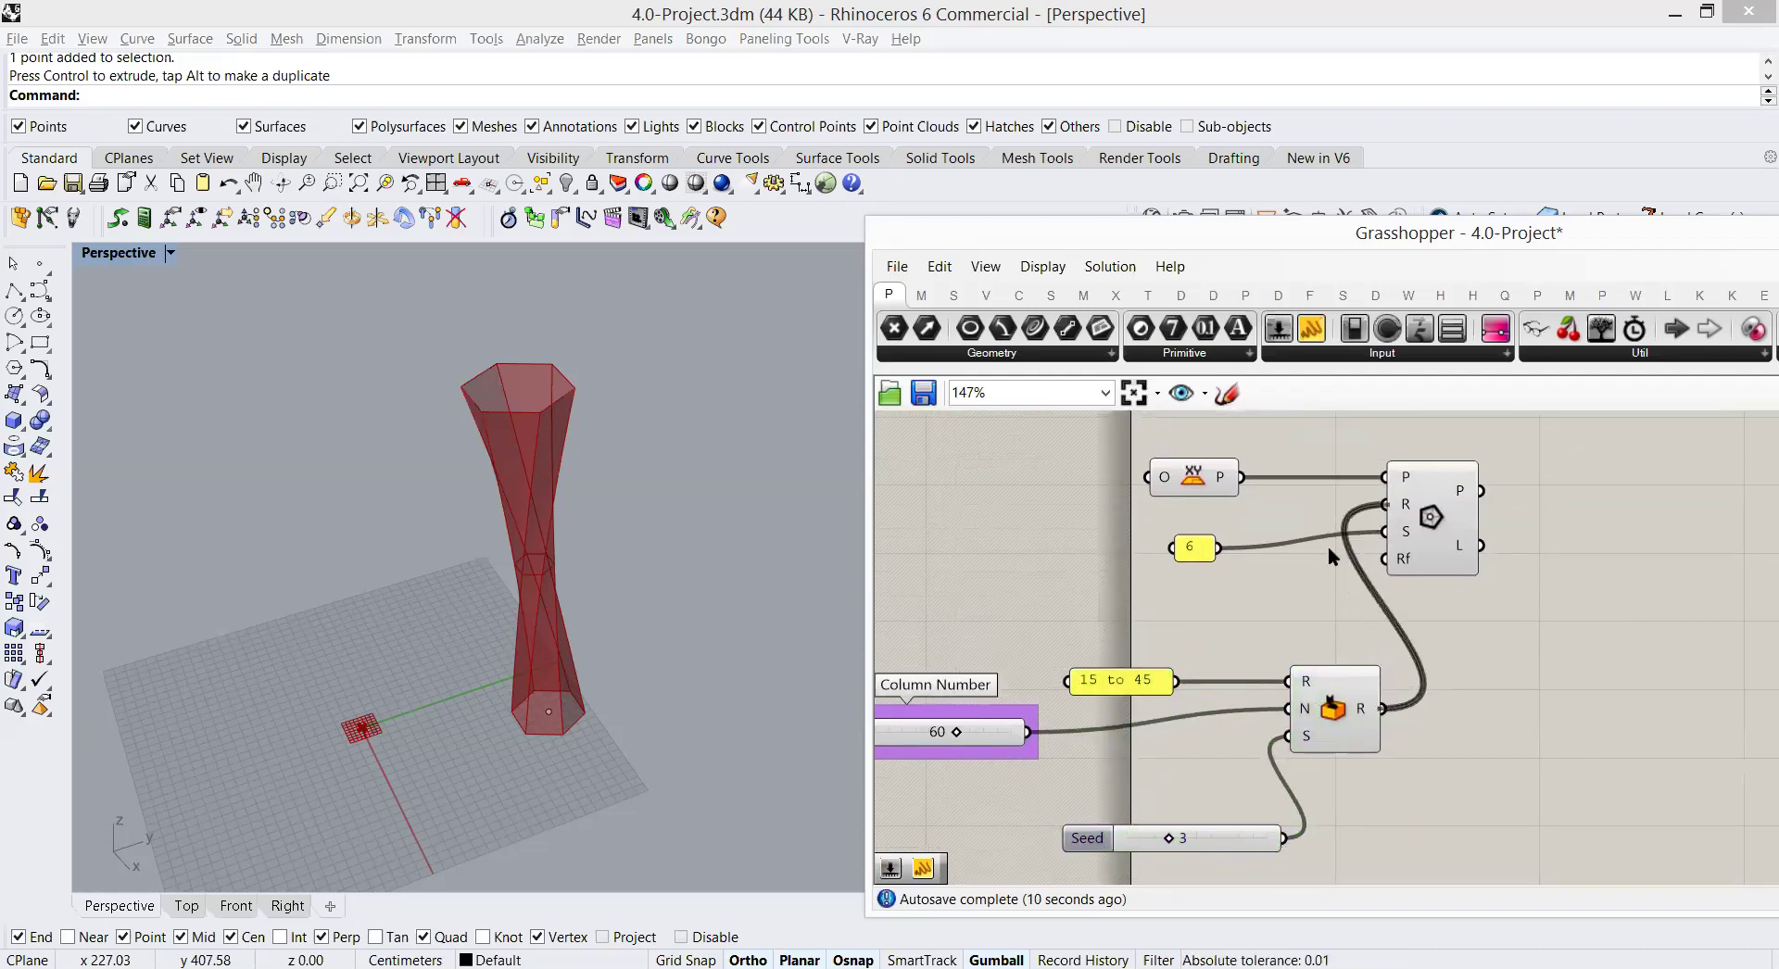
pyautogui.scroll(5, 313, 747)
pyautogui.scroll(-2, 325, 754)
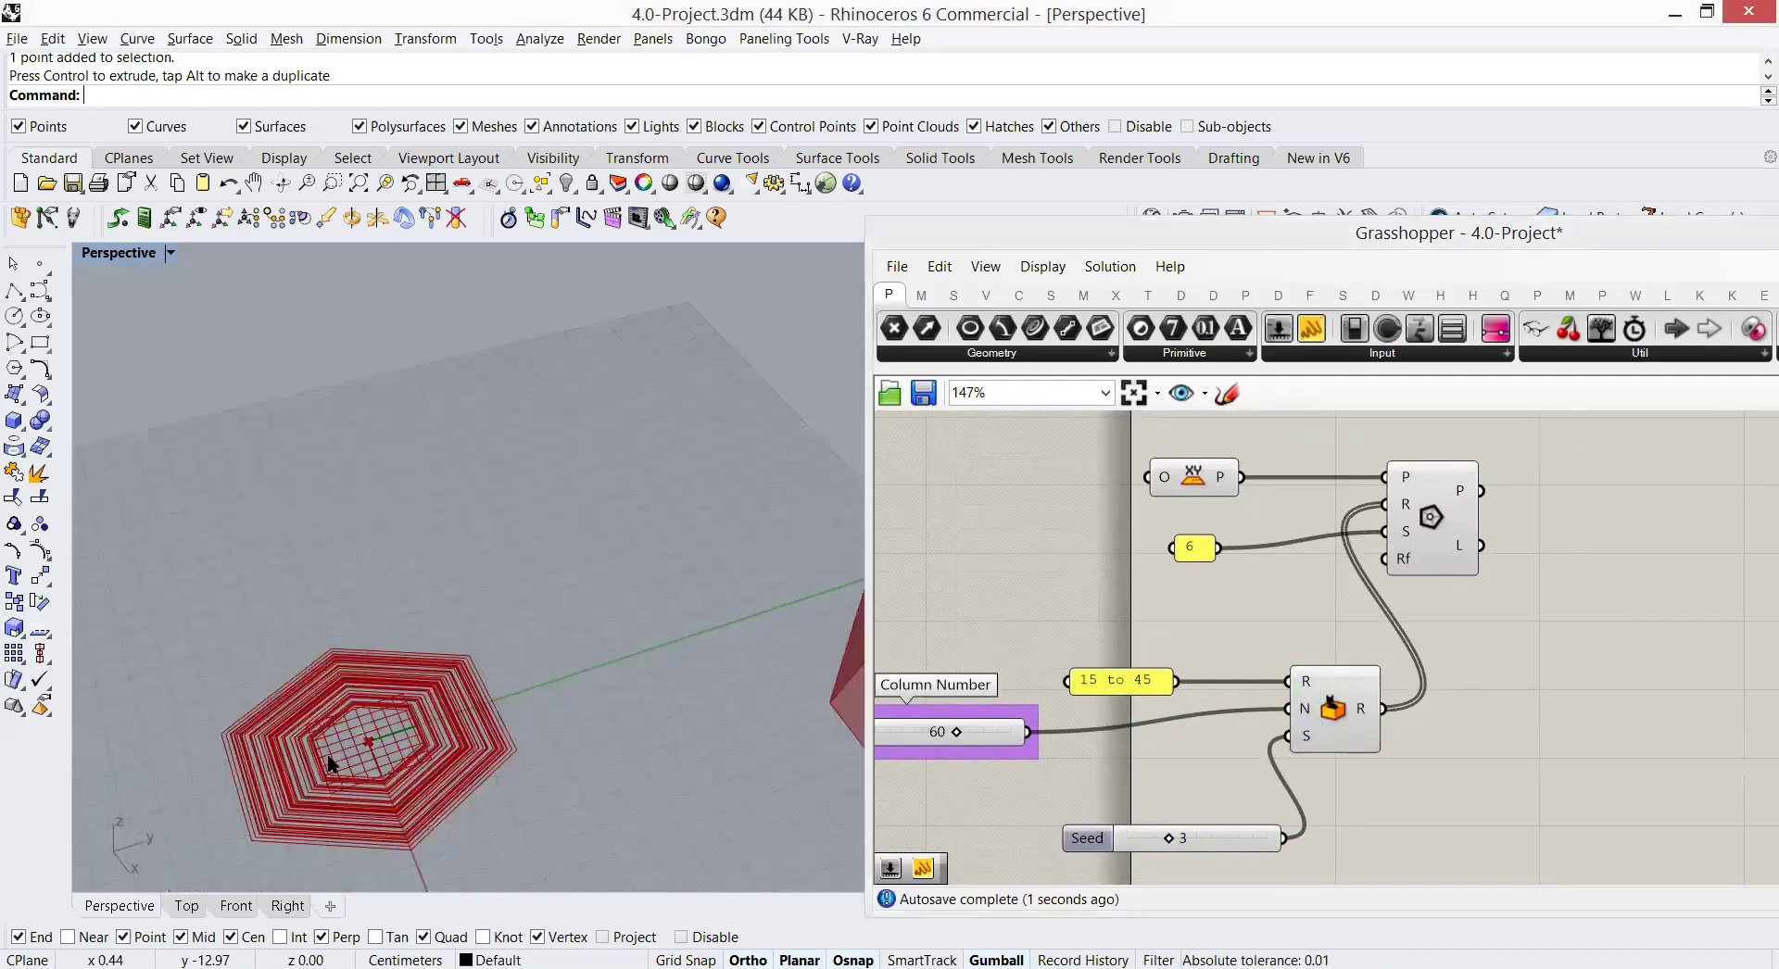
# Step: Turn off the preview of the XY Plane component feeding the new Polygon
pyautogui.rightClick(1194, 480)
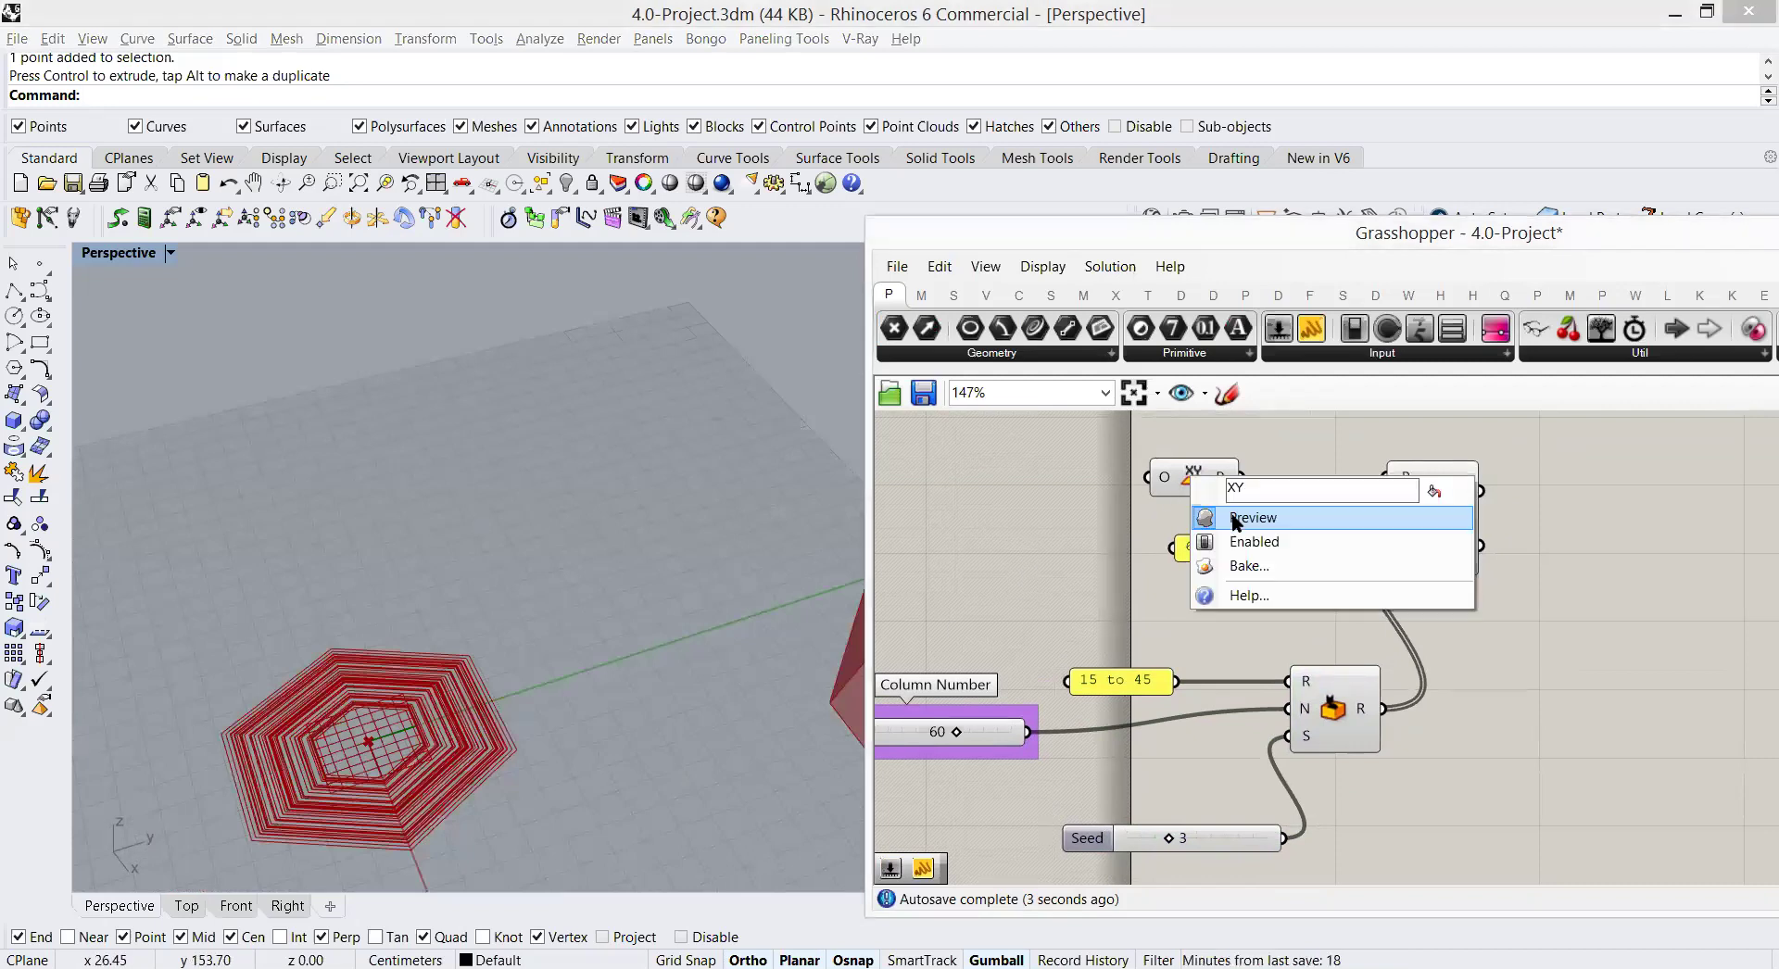
pyautogui.click(1310, 512)
pyautogui.scroll(-5, 1148, 581)
pyautogui.moveTo(1229, 594); pyautogui.dragTo(1226, 606, button='right')
pyautogui.scroll(5, 1205, 531)
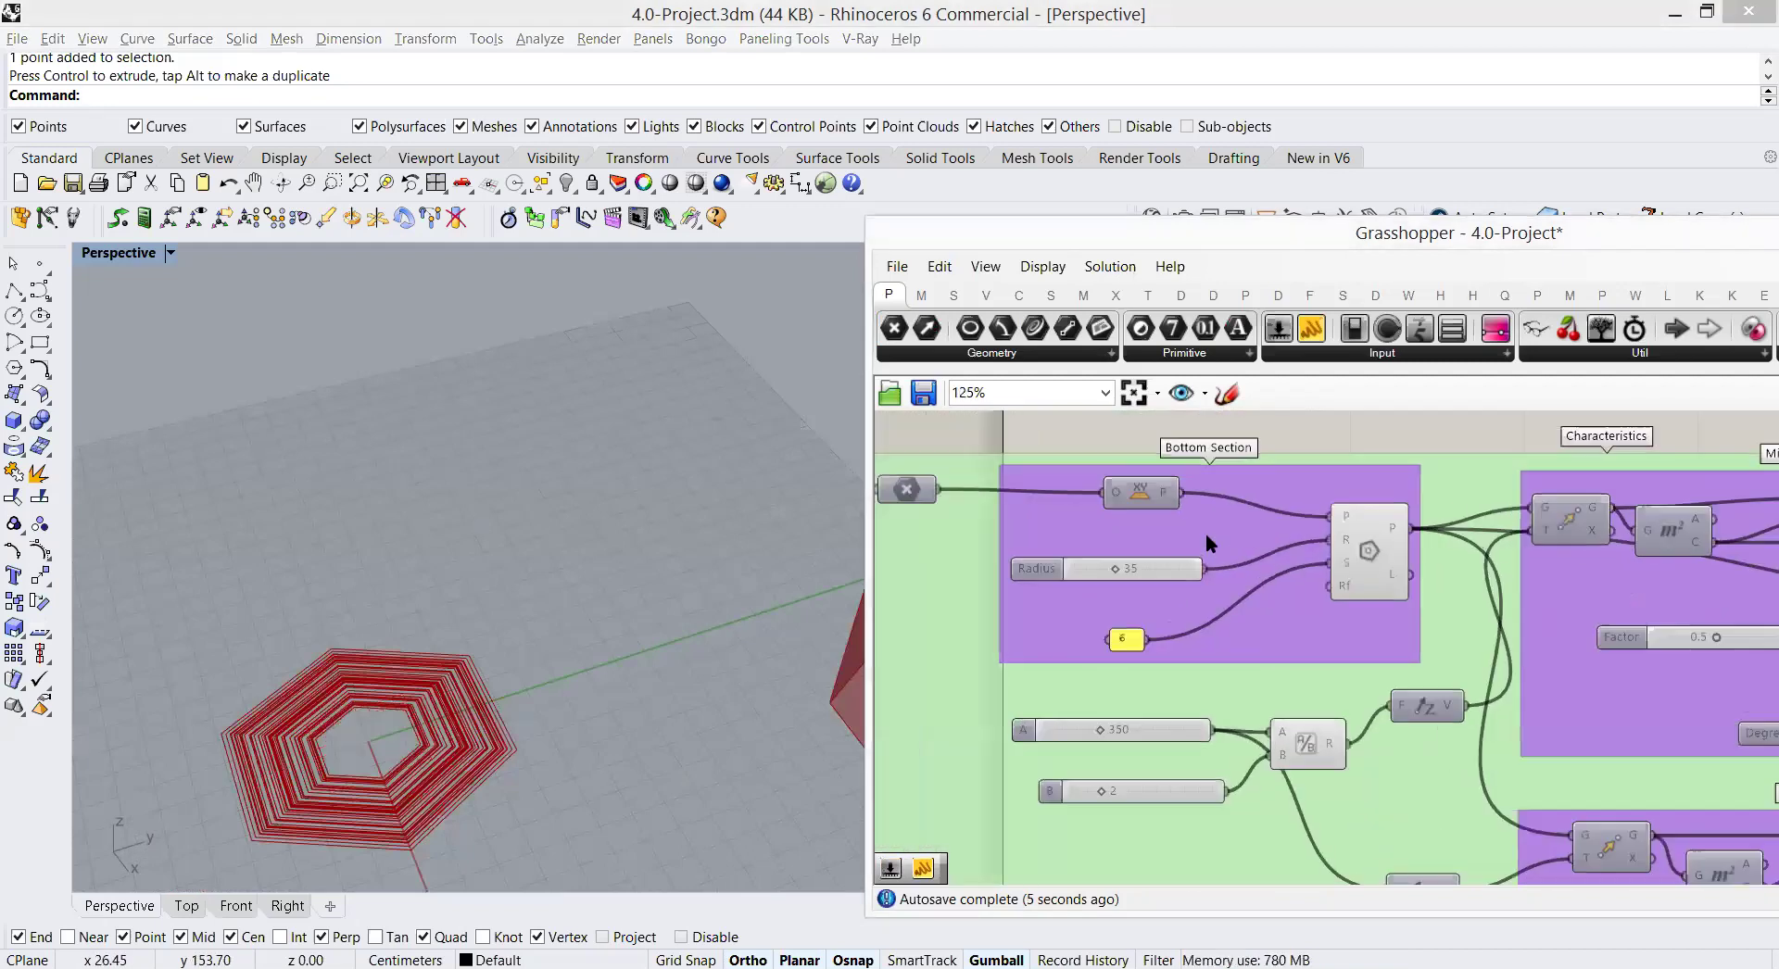
pyautogui.scroll(-5, 1205, 532)
pyautogui.moveTo(1162, 724); pyautogui.dragTo(1168, 518, button='right')
pyautogui.scroll(4, 1170, 518)
# Step: Shift the new Polygon away from the Random component and adjust the position of the "15 to 45" panel
pyautogui.moveTo(1314, 608); pyautogui.dragTo(1350, 637)
pyautogui.moveTo(1119, 706); pyautogui.dragTo(1136, 652, button='right')
pyautogui.click(1126, 659)
pyautogui.click(1110, 674)
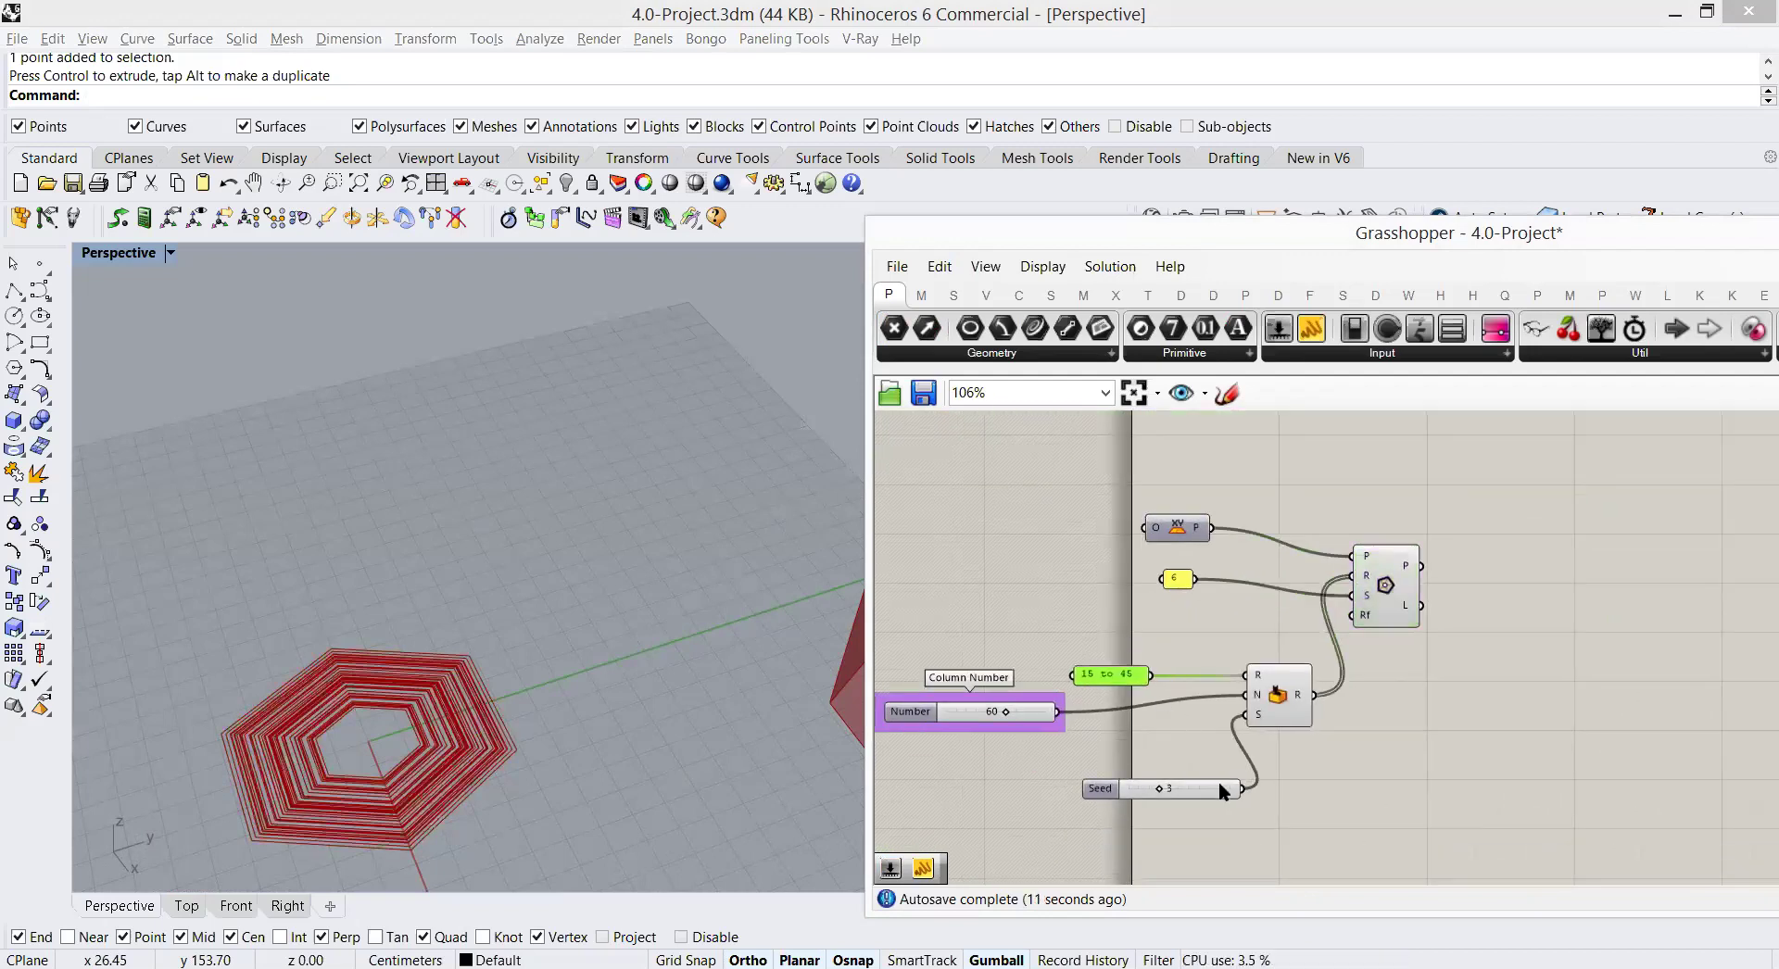
pyautogui.moveTo(1164, 788); pyautogui.dragTo(1193, 792)
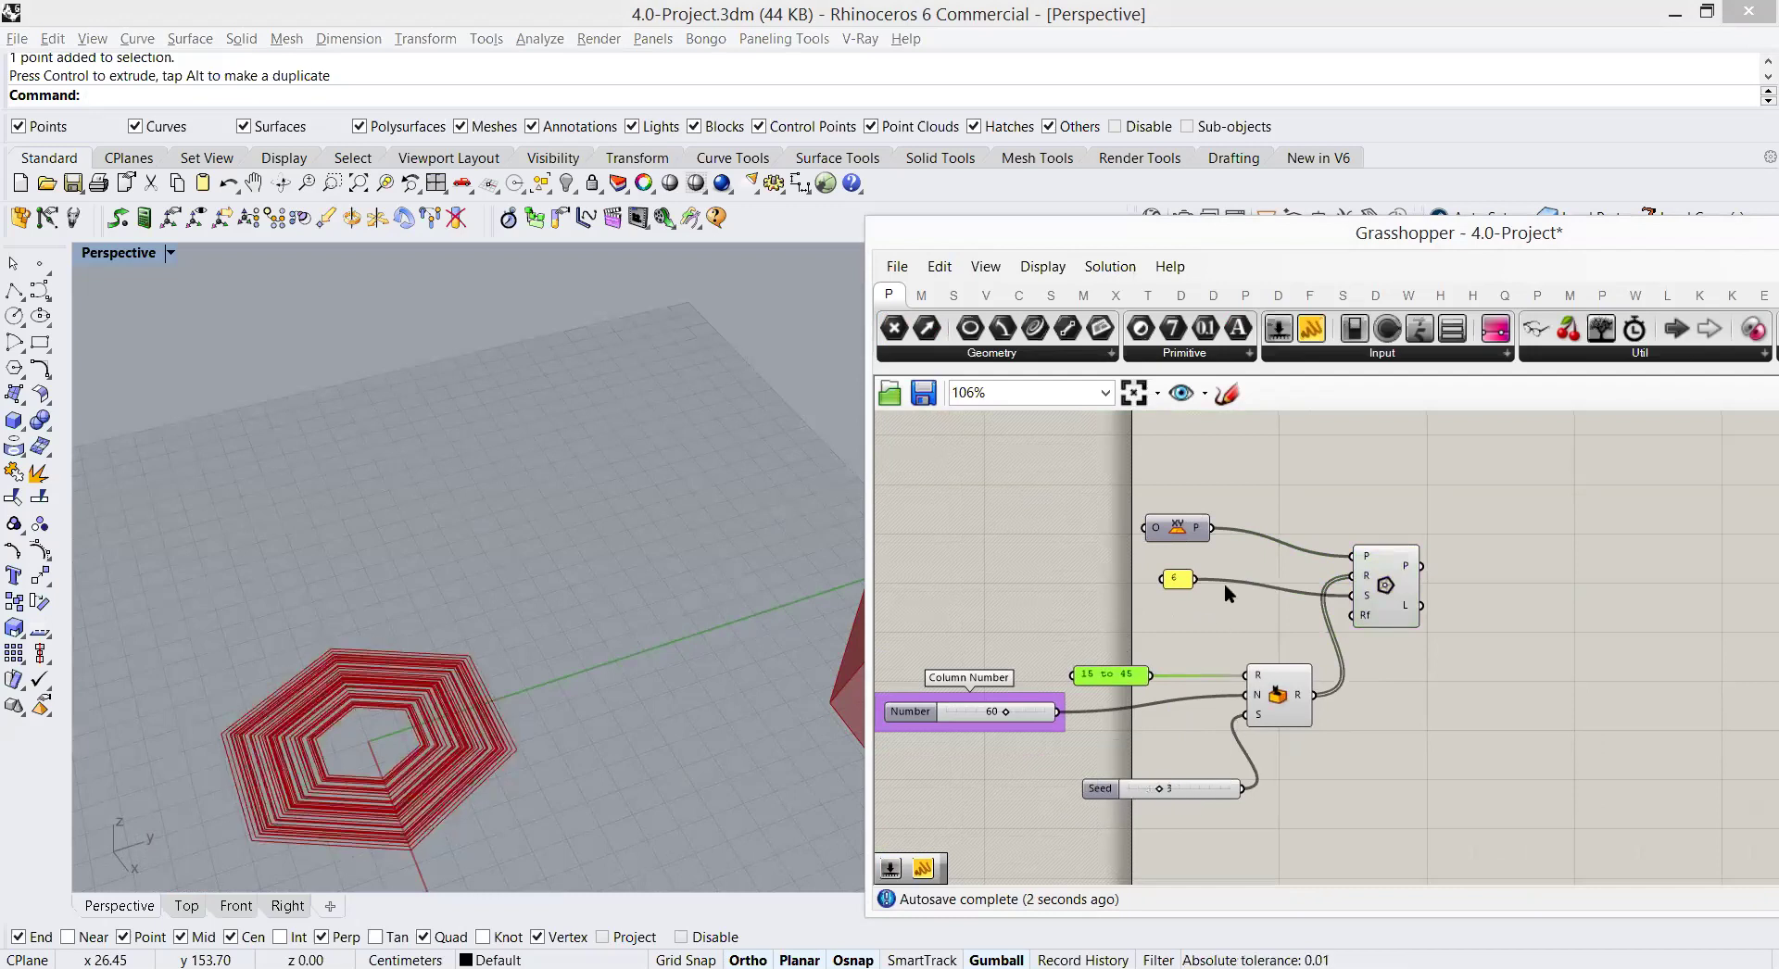
# Step: Move the XY Plane and the Column Number group farther from the Random component, and straighten the Polygon's wires by realigning it
pyautogui.moveTo(1158, 528); pyautogui.dragTo(1104, 553)
pyautogui.click(1100, 545)
pyautogui.moveTo(1130, 685); pyautogui.dragTo(1209, 658, button='right')
pyautogui.moveTo(1095, 695); pyautogui.dragTo(1011, 697)
pyautogui.moveTo(1202, 698); pyautogui.dragTo(1140, 688, button='right')
pyautogui.scroll(2, 1325, 593)
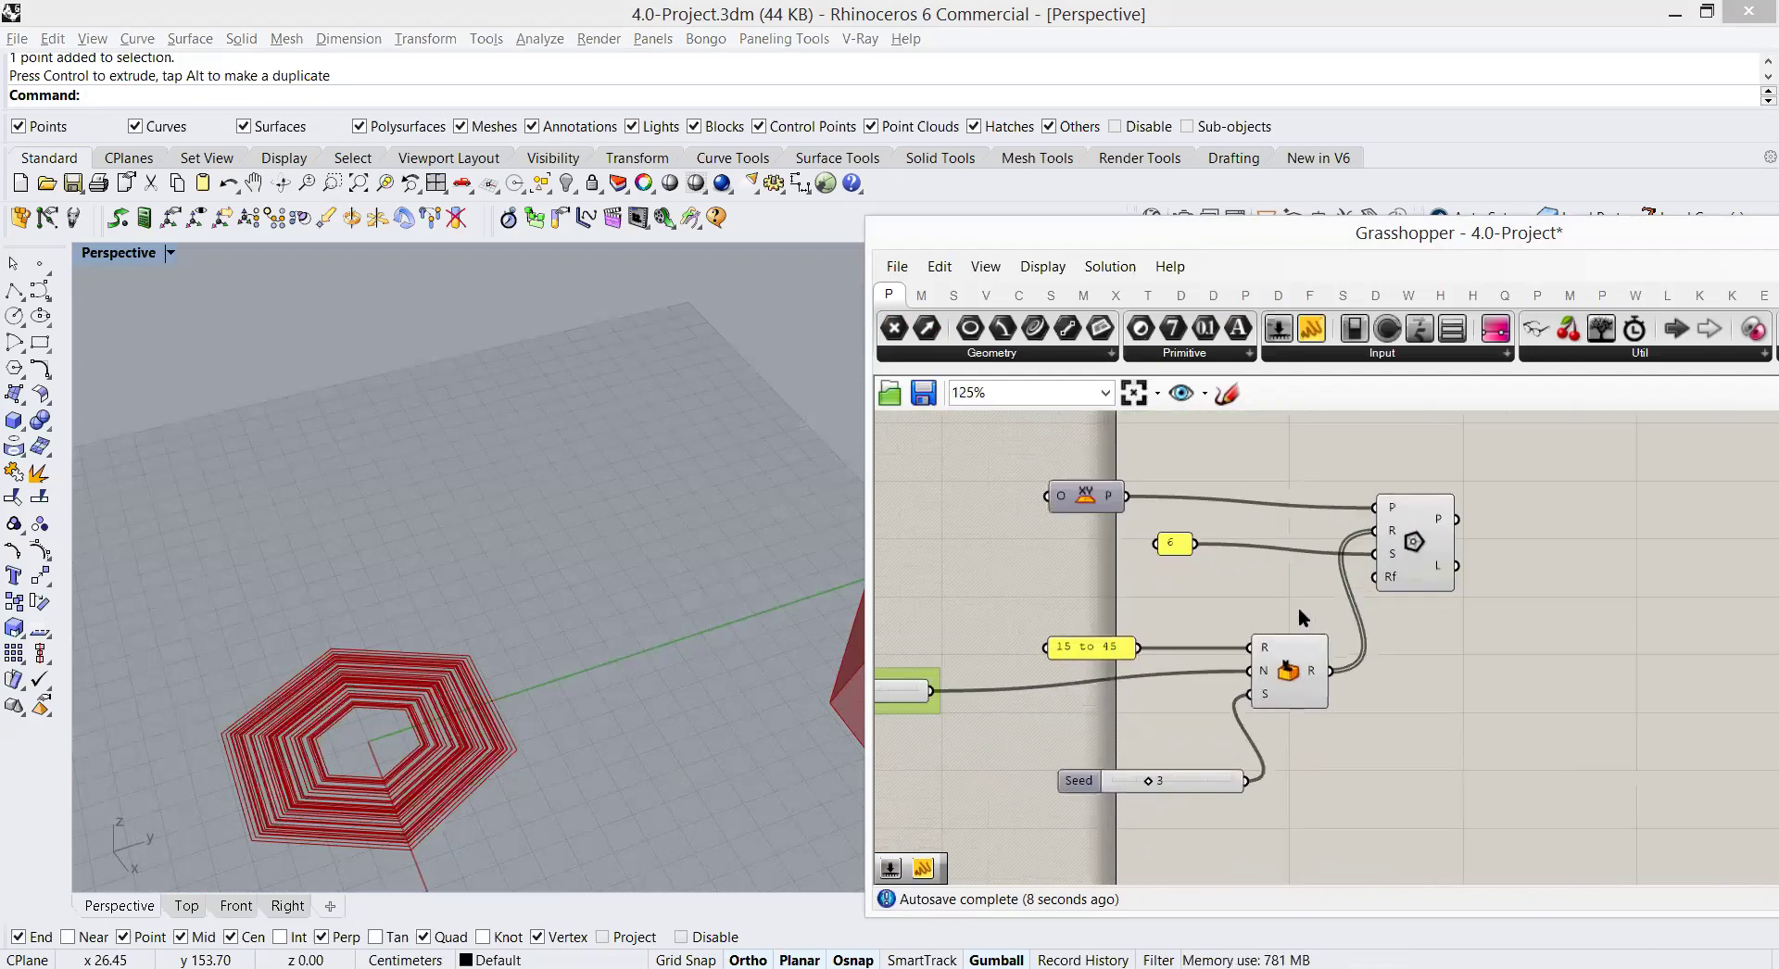
pyautogui.moveTo(1514, 645); pyautogui.dragTo(1461, 631, button='right')
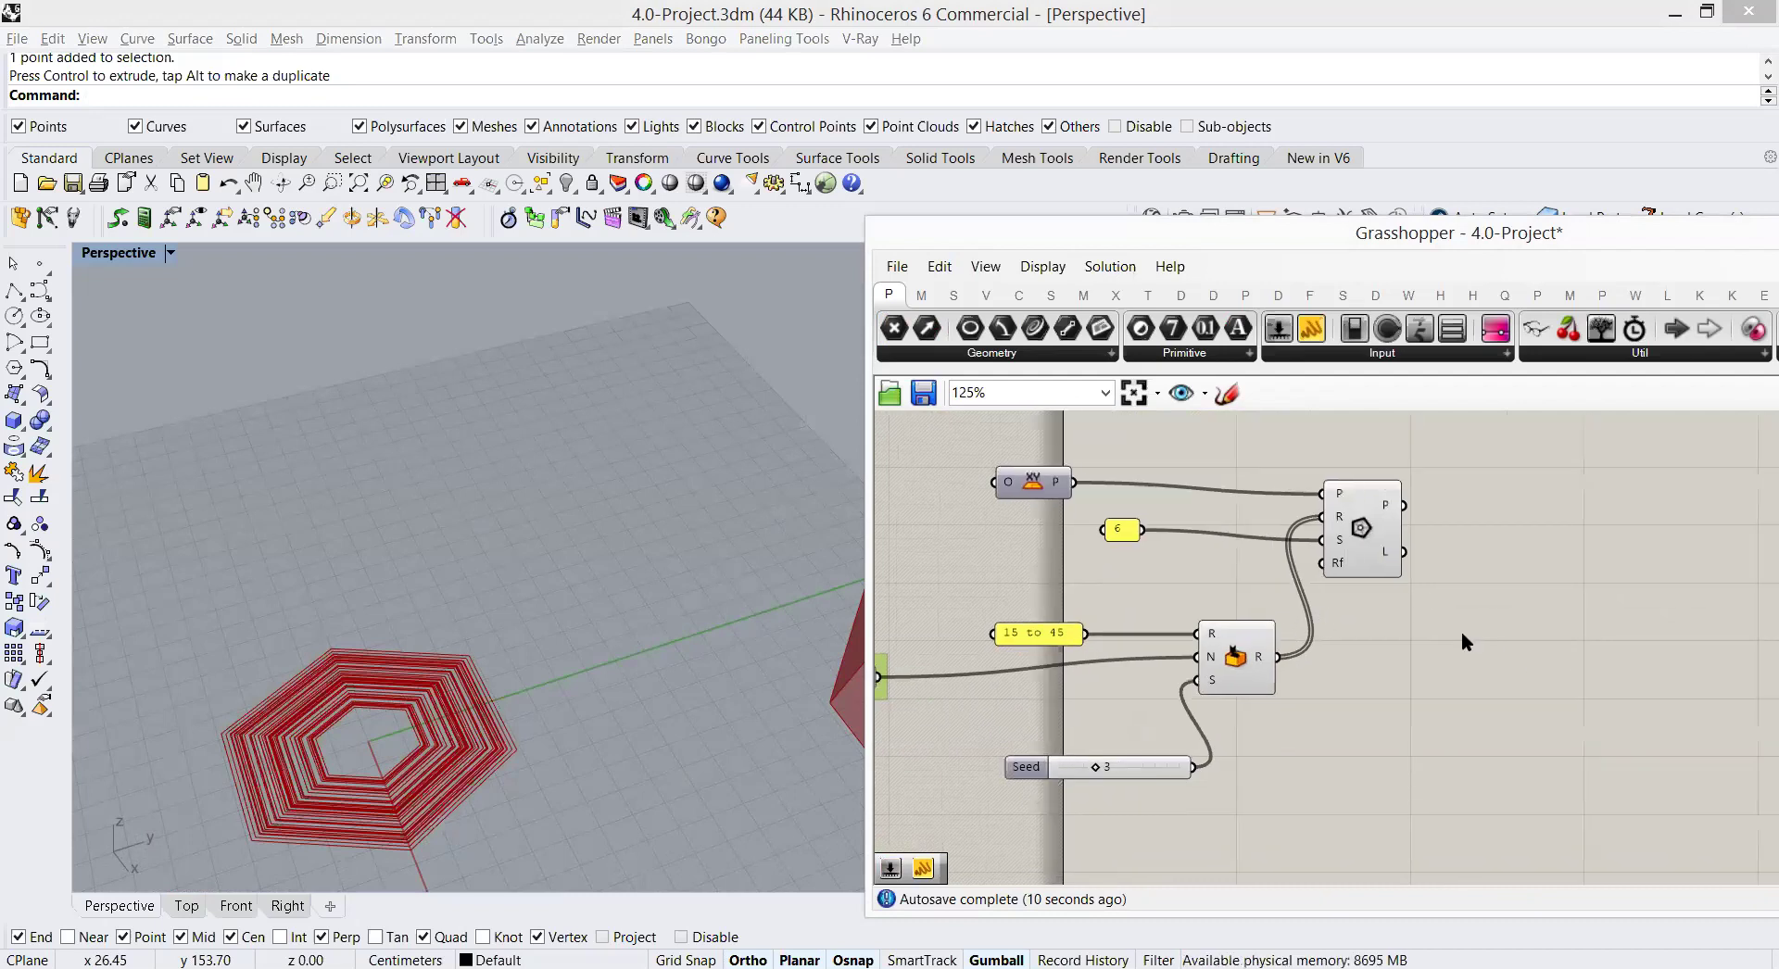
pyautogui.moveTo(1380, 554); pyautogui.dragTo(1370, 523)
pyautogui.click(1453, 448)
pyautogui.click(1366, 515)
# Step: Group the XY Plane, side-count panel, range panel, Random, Seed slider and Polygon, and label the group "Bottom Sections"
pyautogui.moveTo(1470, 454); pyautogui.dragTo(953, 798)
pyautogui.moveTo(952, 798); pyautogui.dragTo(1009, 721, button='right')
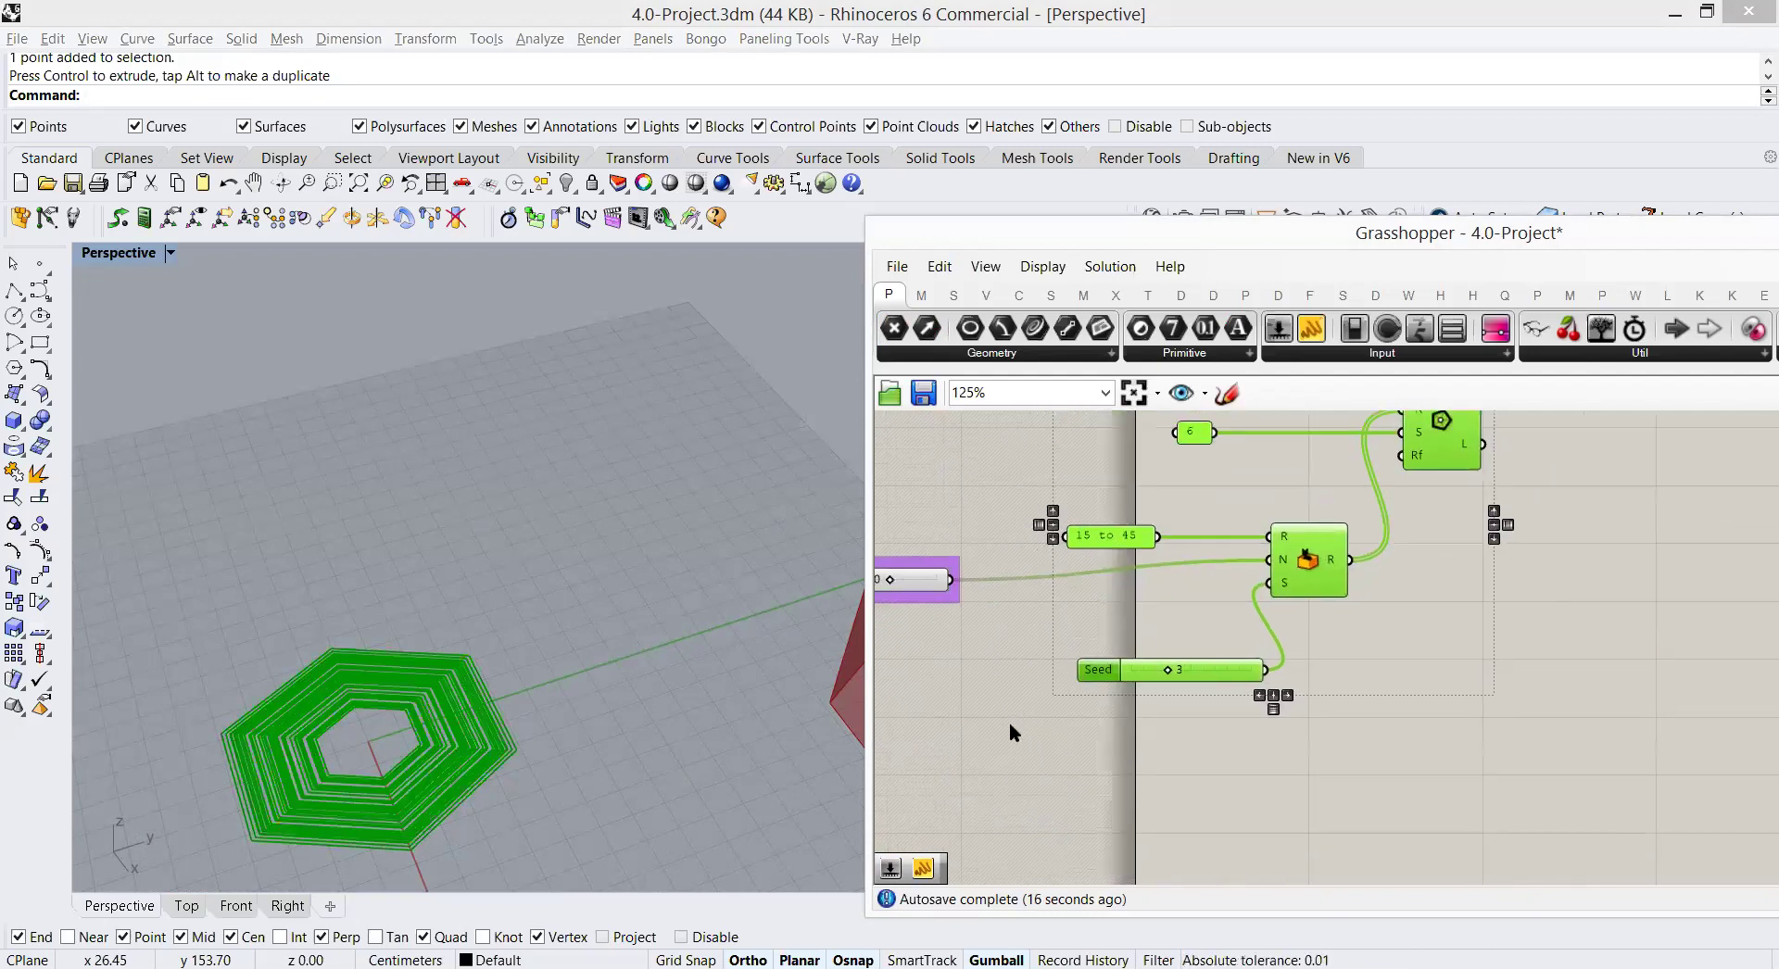
pyautogui.rightClick(1009, 721)
pyautogui.click(1075, 821)
pyautogui.moveTo(1191, 650); pyautogui.dragTo(1165, 761, button='right')
pyautogui.rightClick(1237, 509)
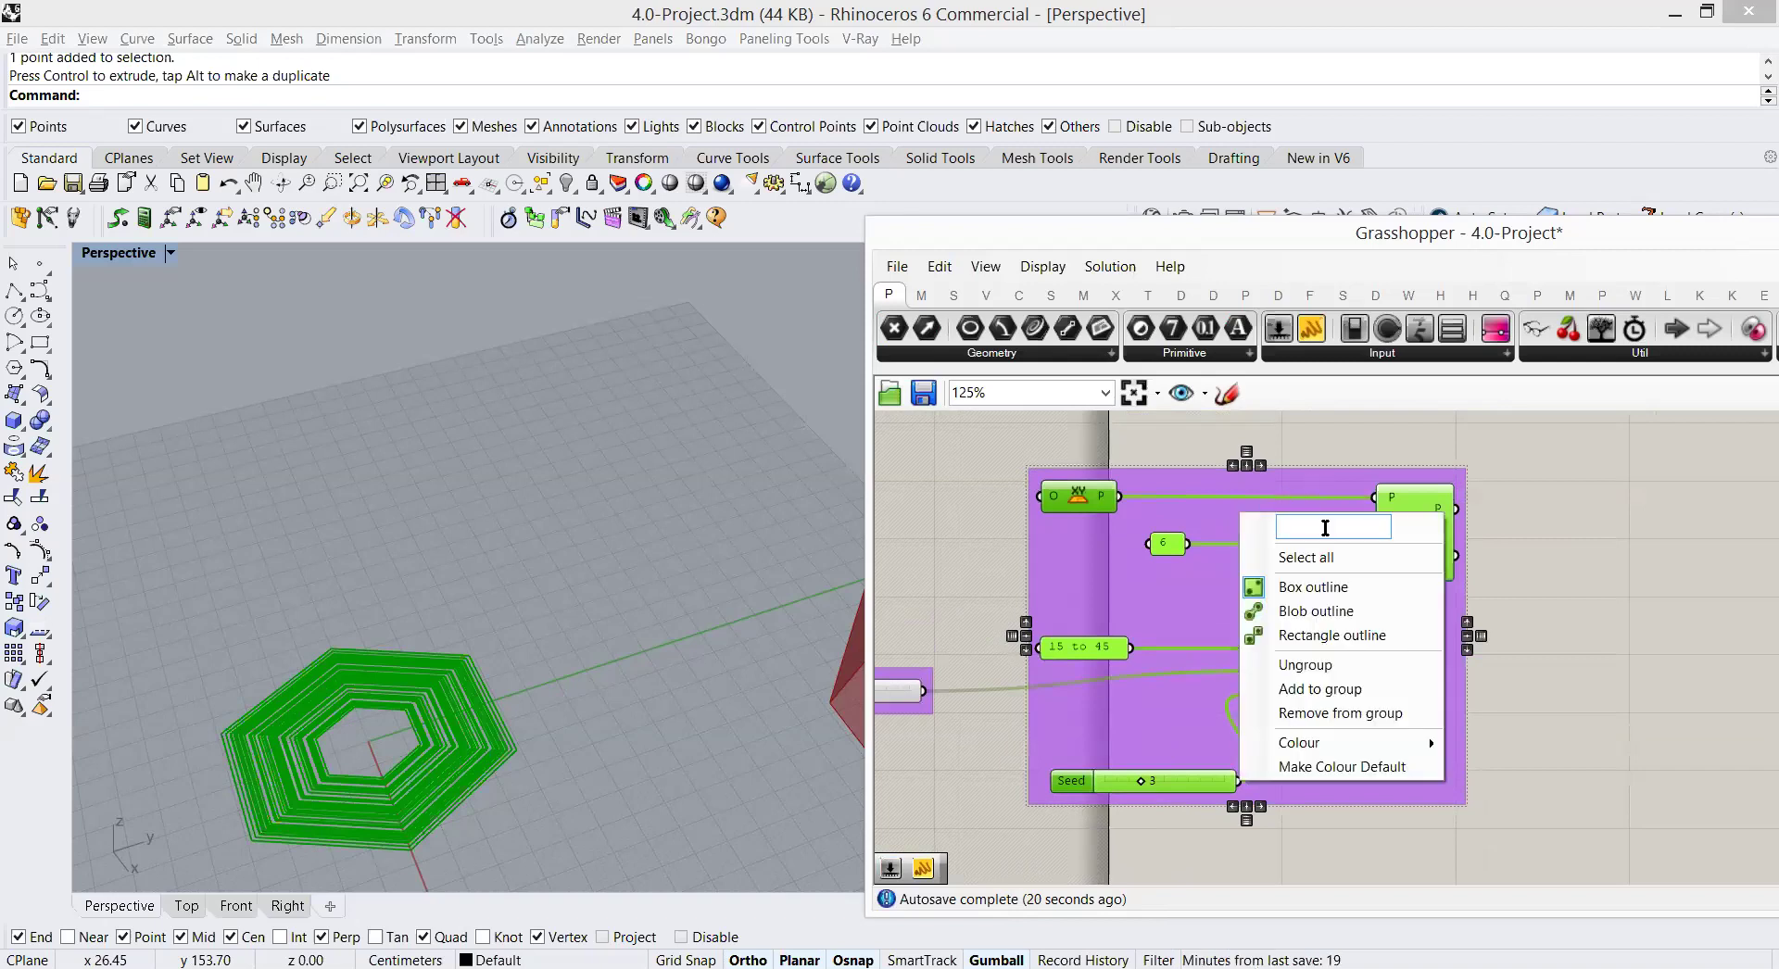
pyautogui.write('Bott')
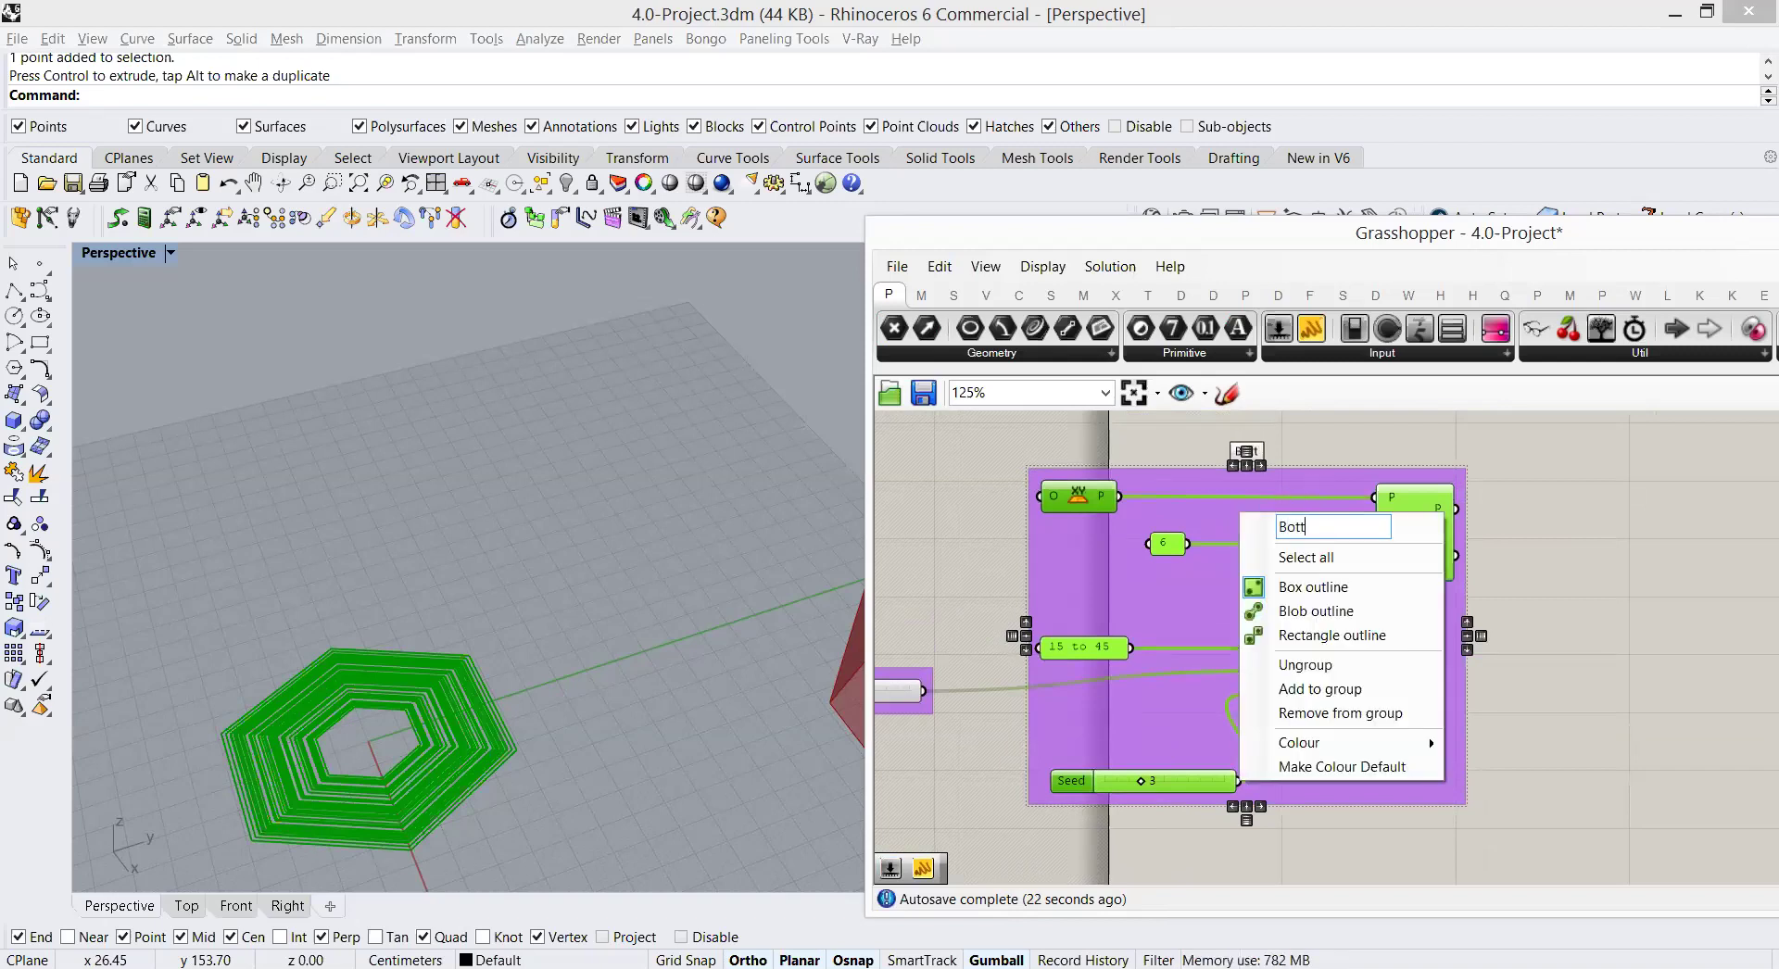
pyautogui.write('om Sections')
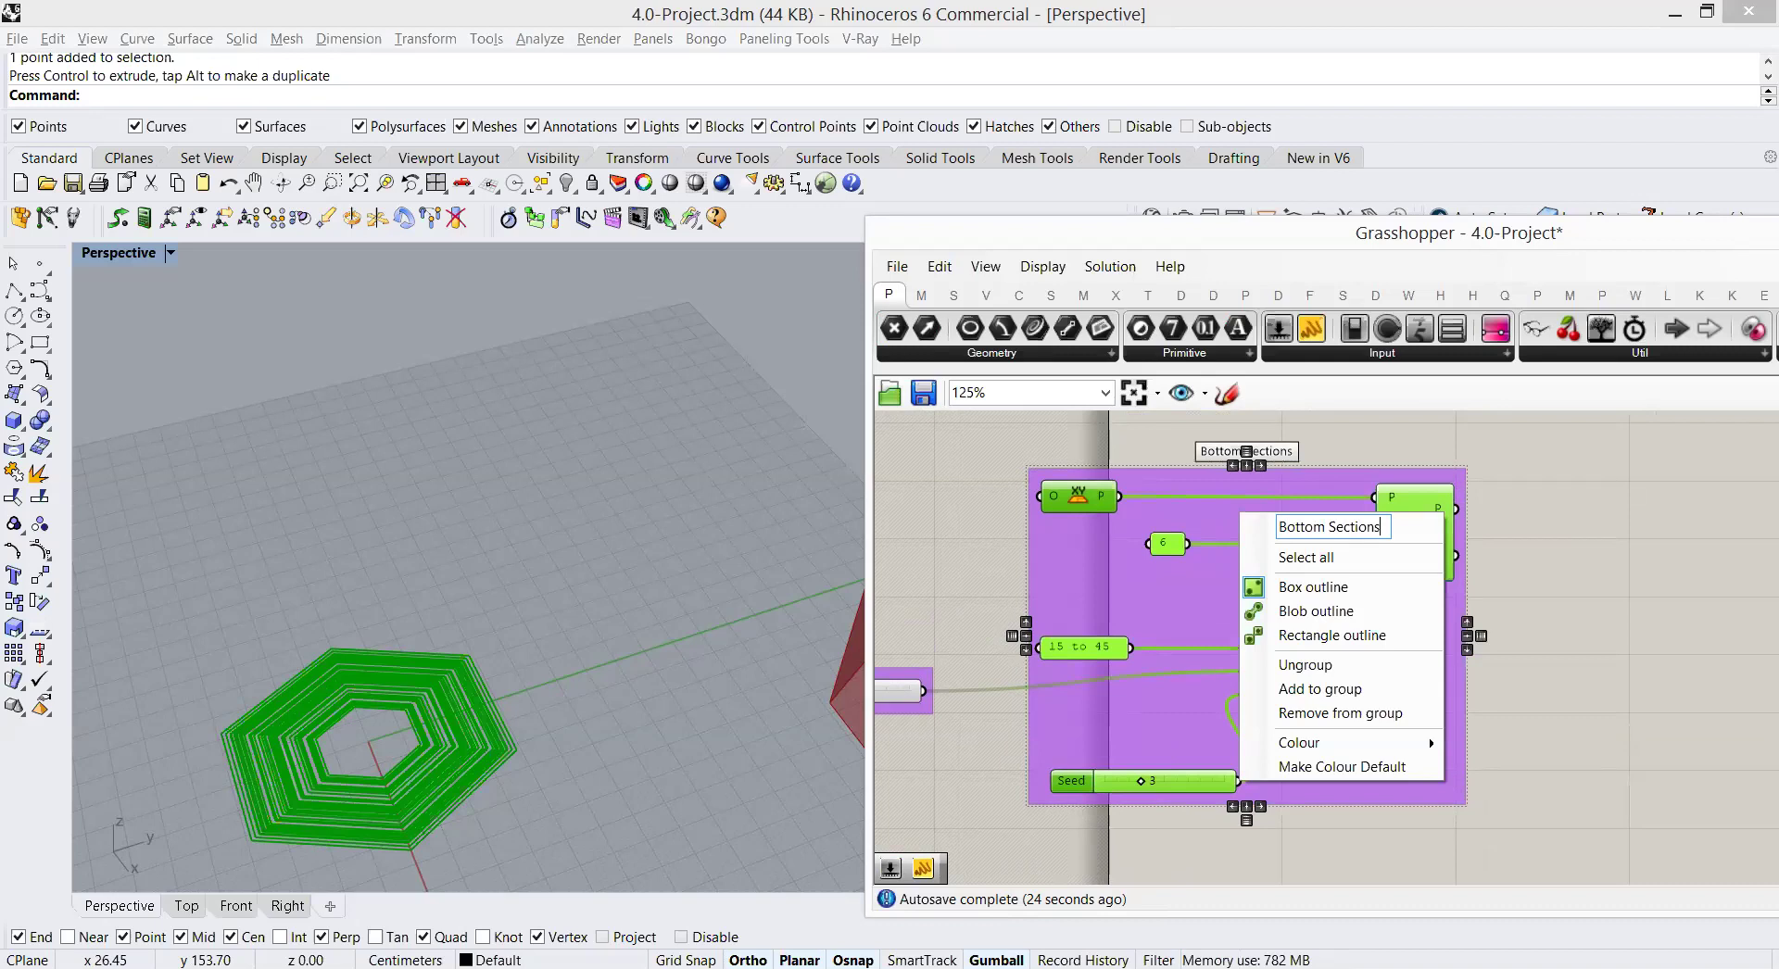
pyautogui.press('Return')
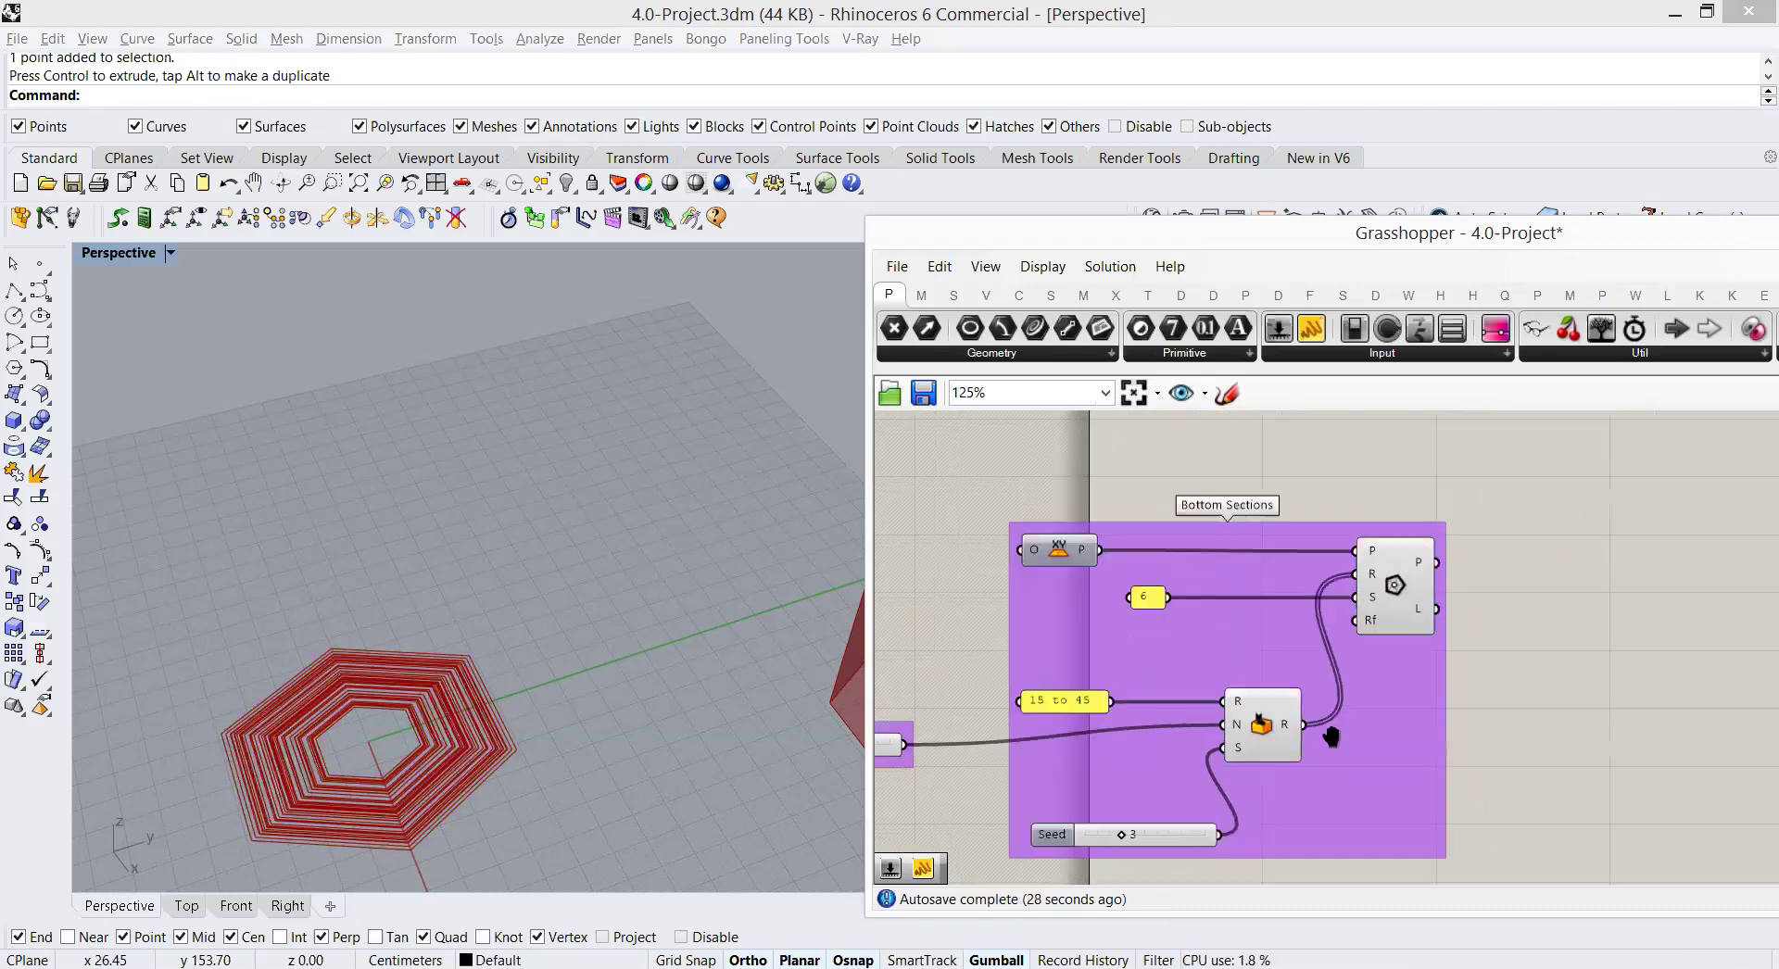
# Step: Examine how the Characteristics, Mid section and Top section groups of the original tower definition are wired
pyautogui.scroll(-5, 1371, 648)
pyautogui.scroll(5, 1410, 568)
pyautogui.scroll(-3, 1389, 567)
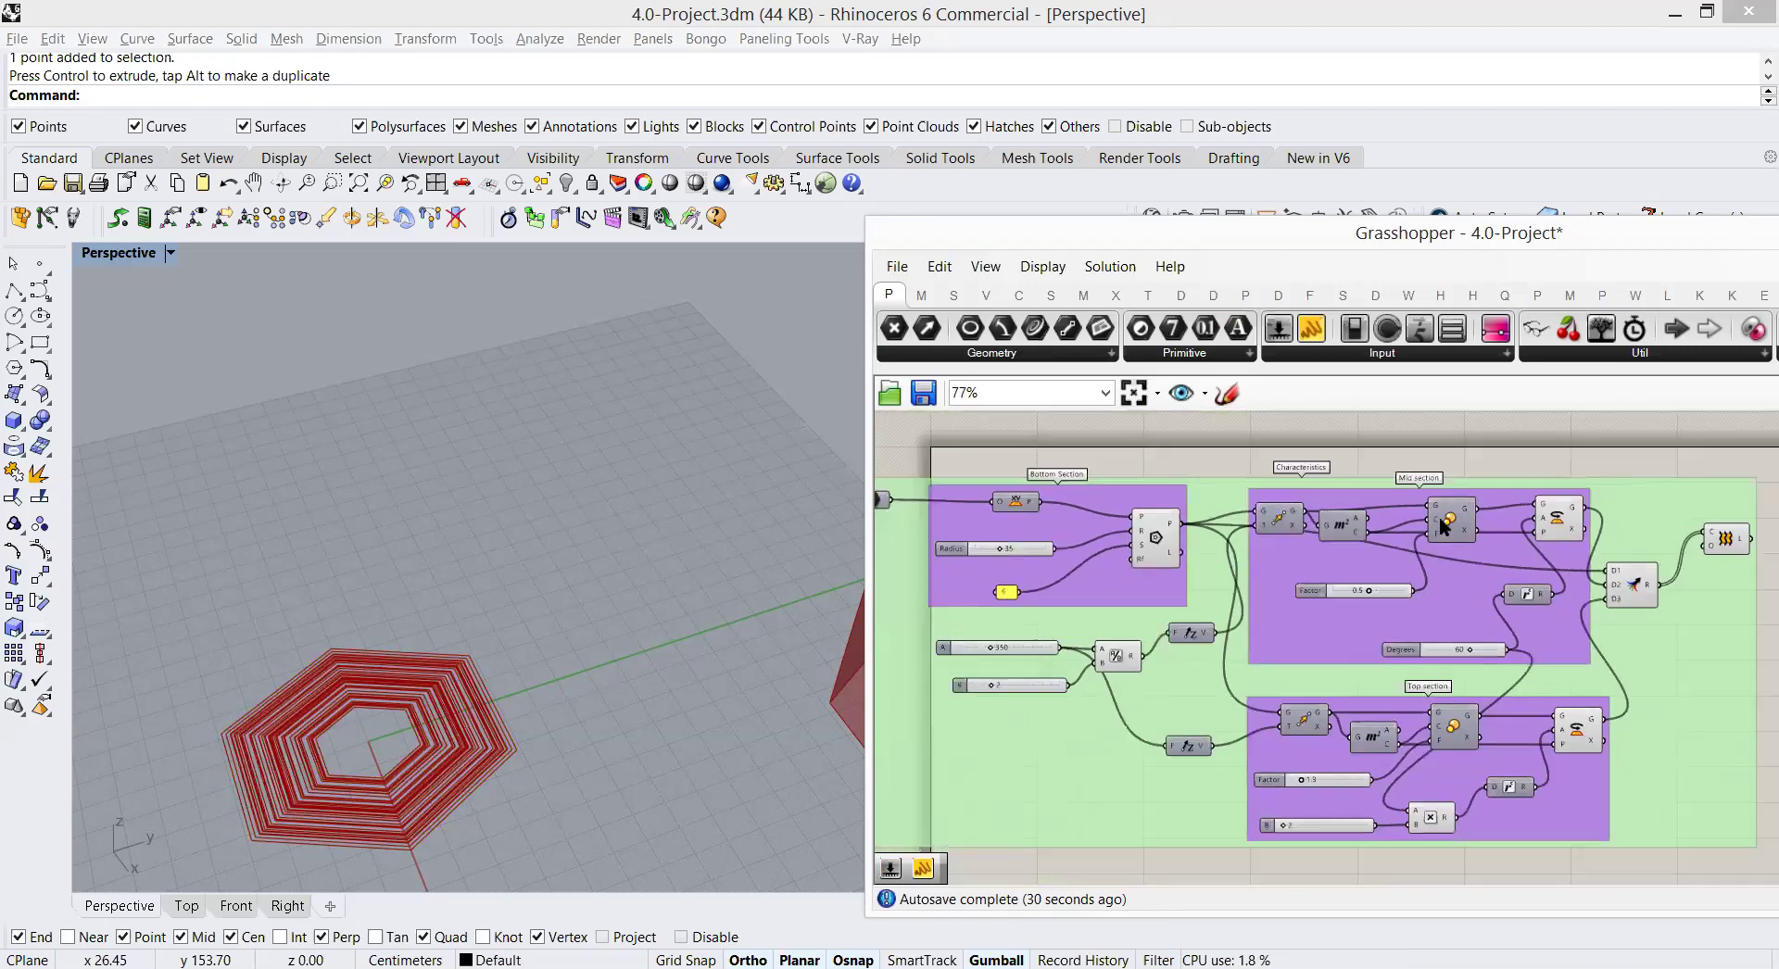
pyautogui.scroll(2, 1371, 570)
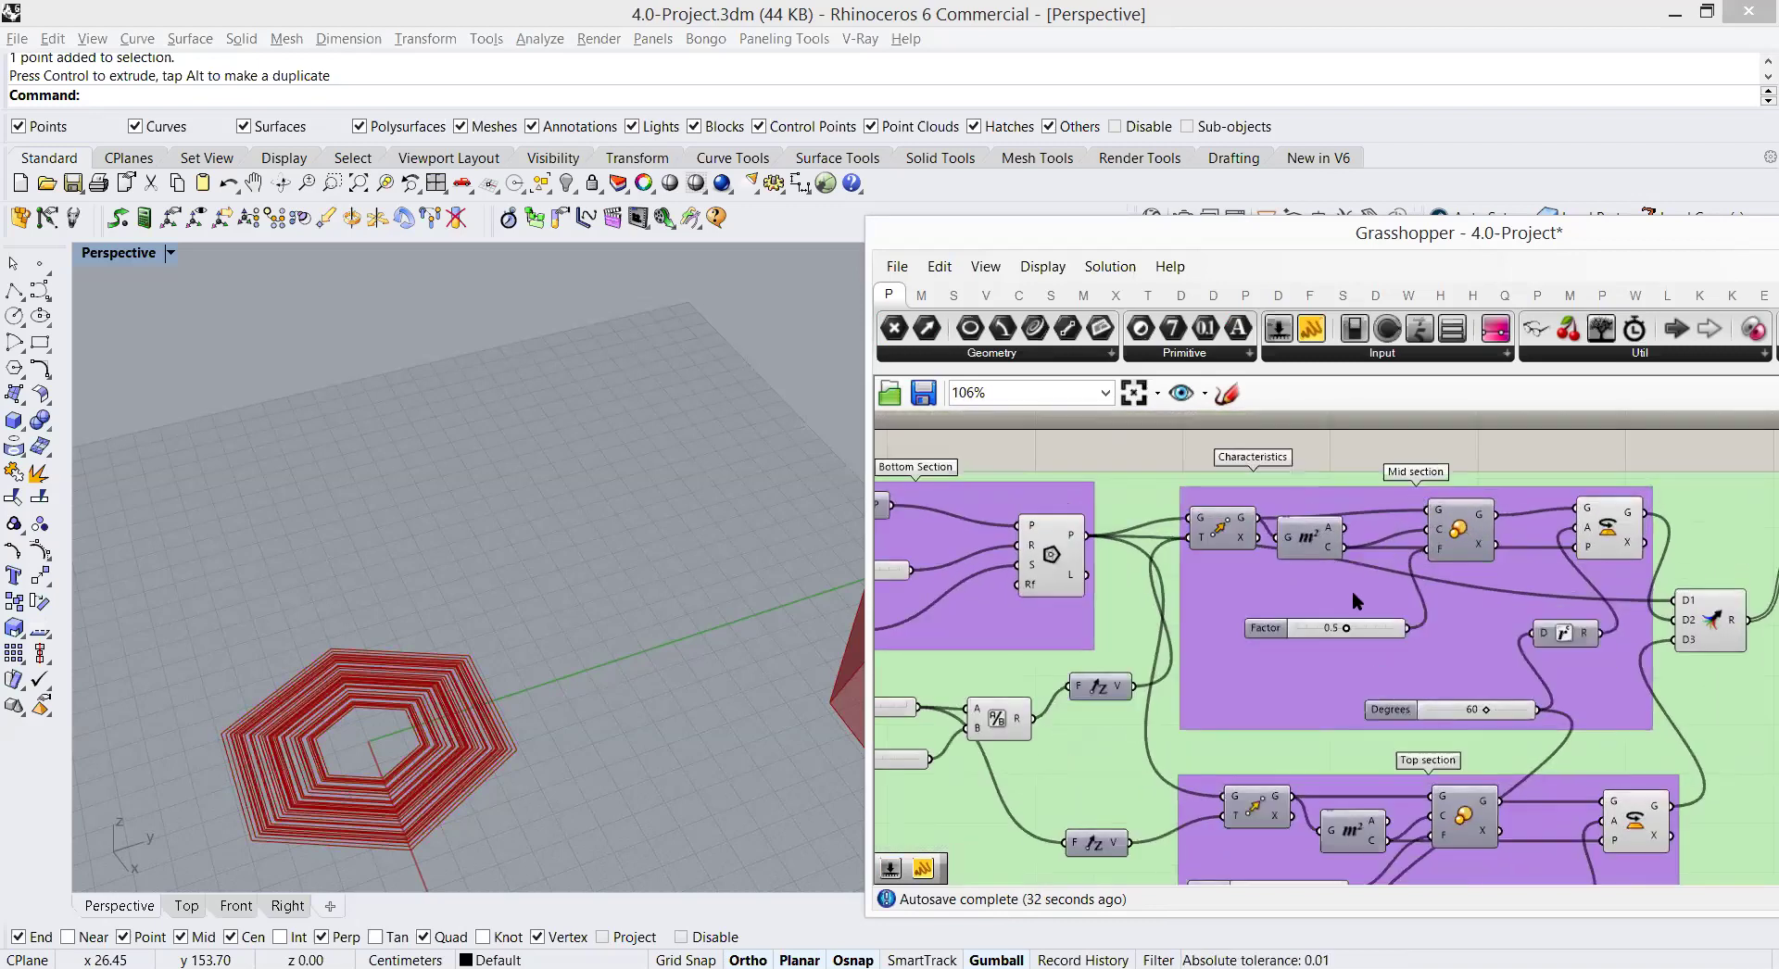
pyautogui.scroll(-4, 1326, 648)
pyautogui.scroll(2, 1416, 580)
pyautogui.scroll(1, 1416, 580)
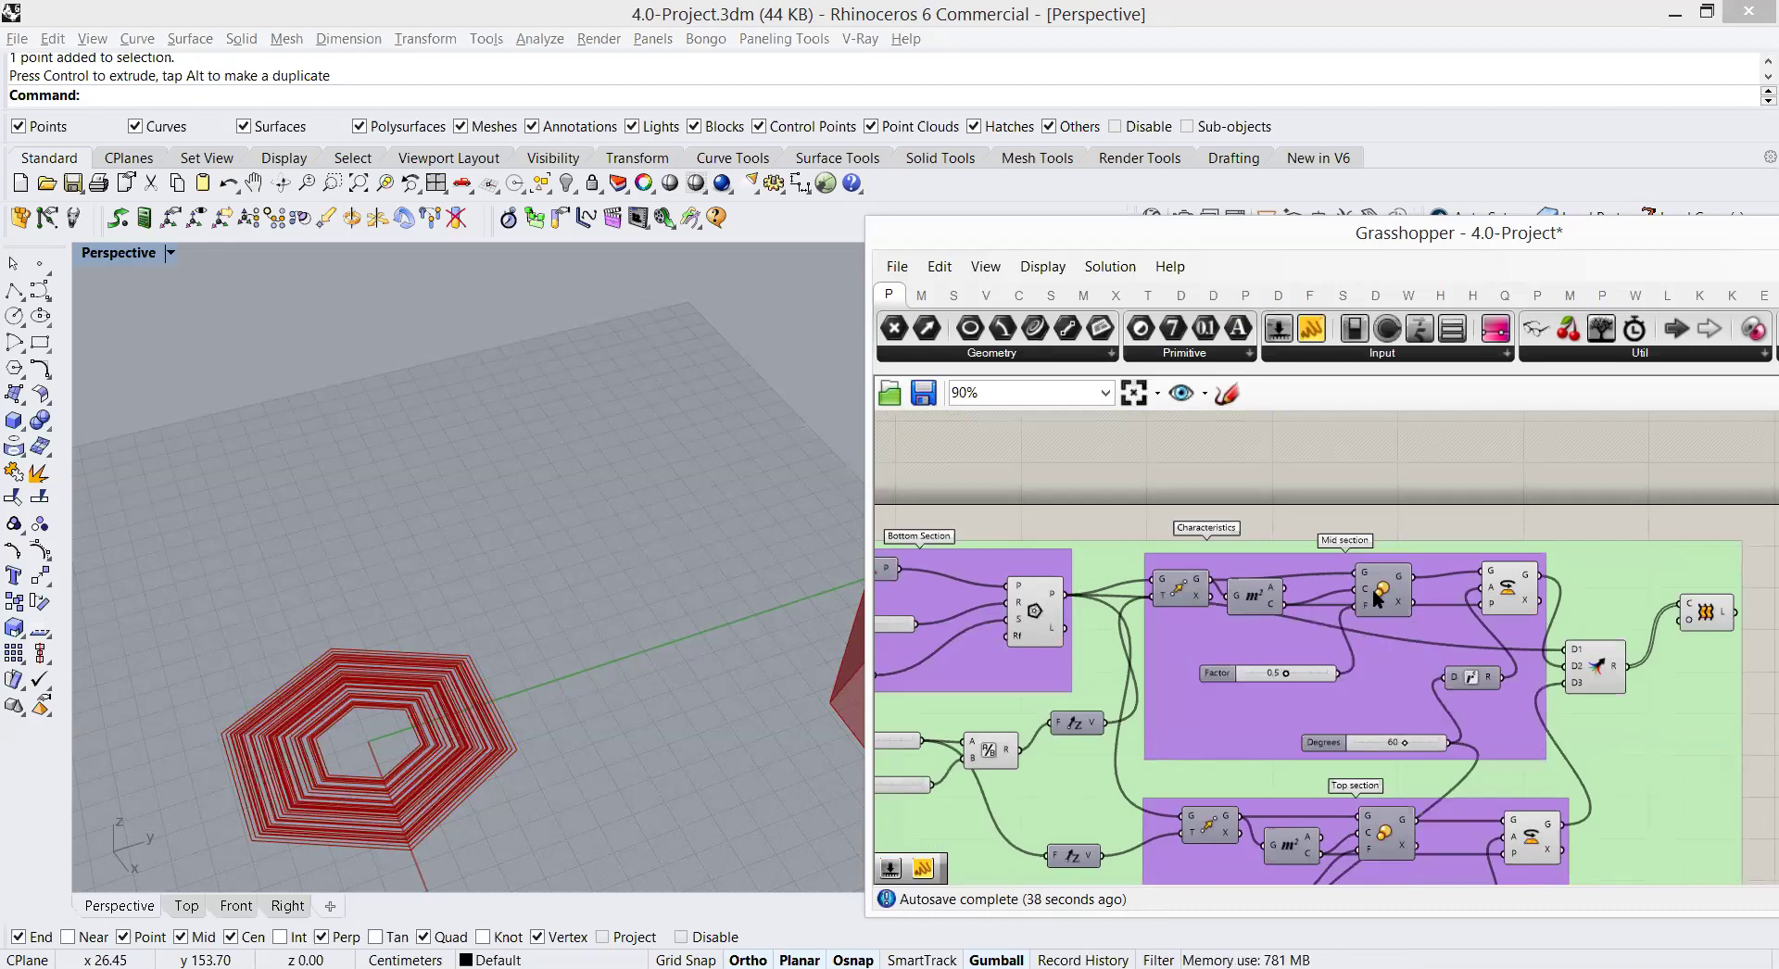
pyautogui.moveTo(1358, 664); pyautogui.dragTo(1387, 519, button='right')
pyautogui.scroll(-5, 1387, 519)
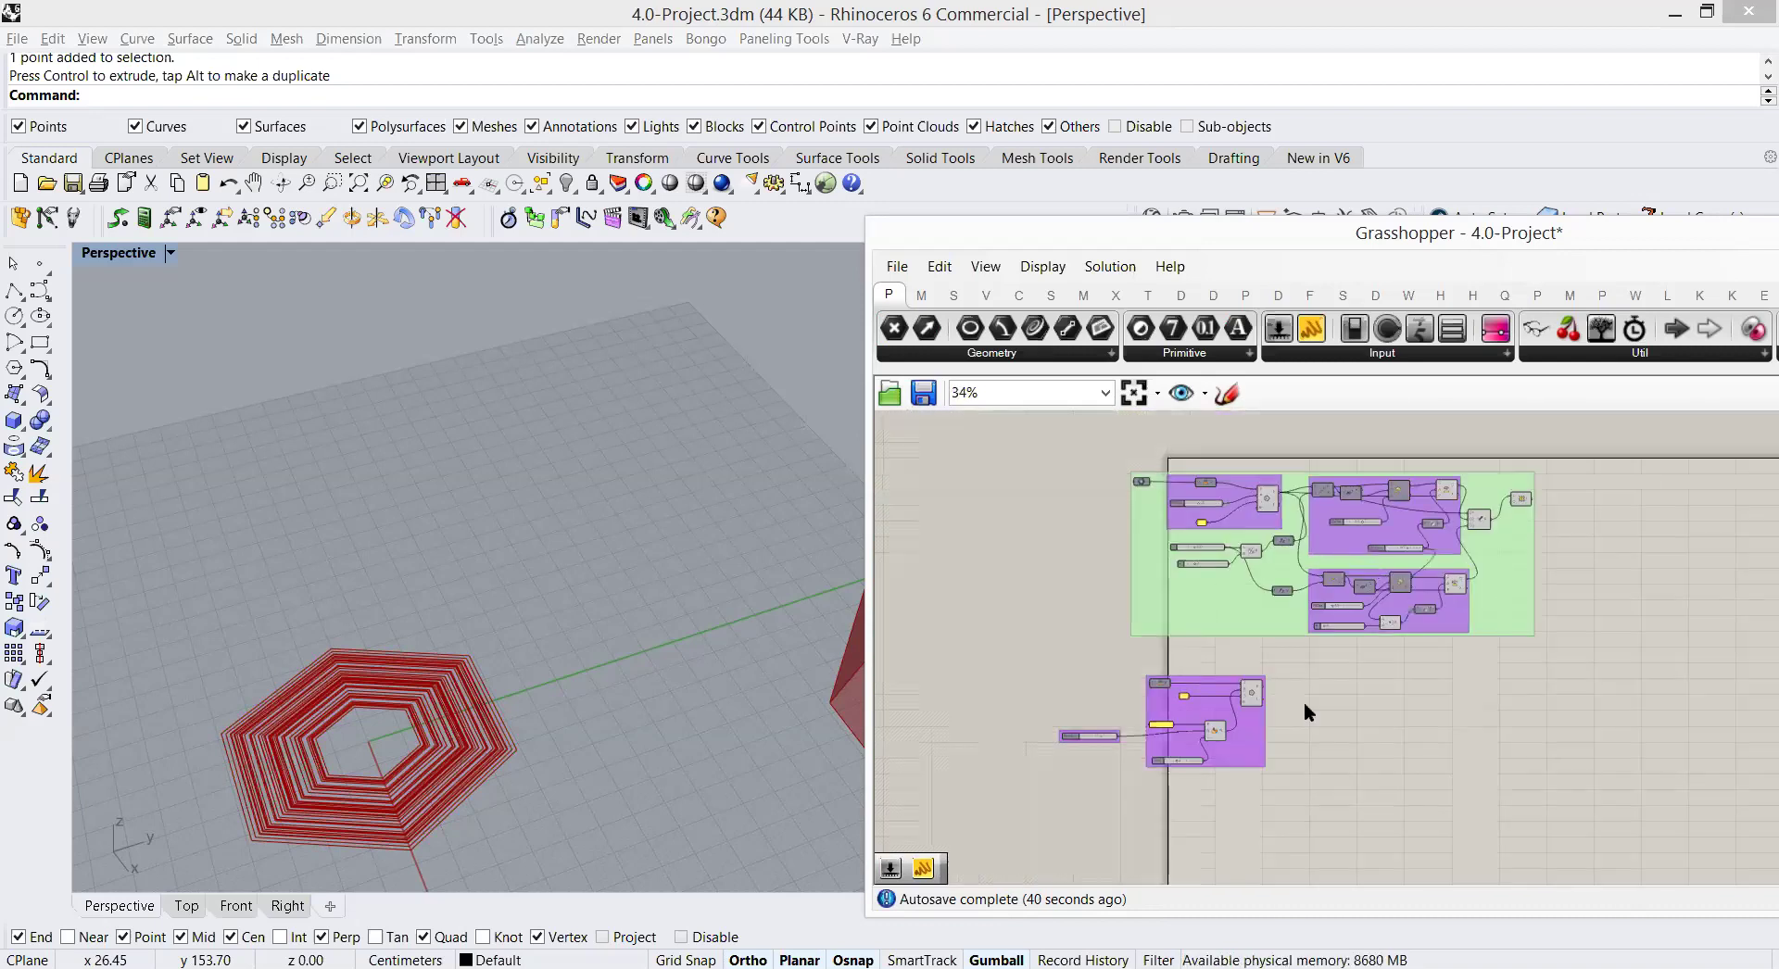
# Step: Add a Move component beside the Bottom Sections group and connect the Polygon's P output to its geometry input
pyautogui.scroll(5, 1293, 710)
pyautogui.scroll(2, 1294, 666)
pyautogui.scroll(-3, 1360, 646)
pyautogui.moveTo(1310, 649); pyautogui.dragTo(1355, 643, button='right')
pyautogui.scroll(1, 1369, 635)
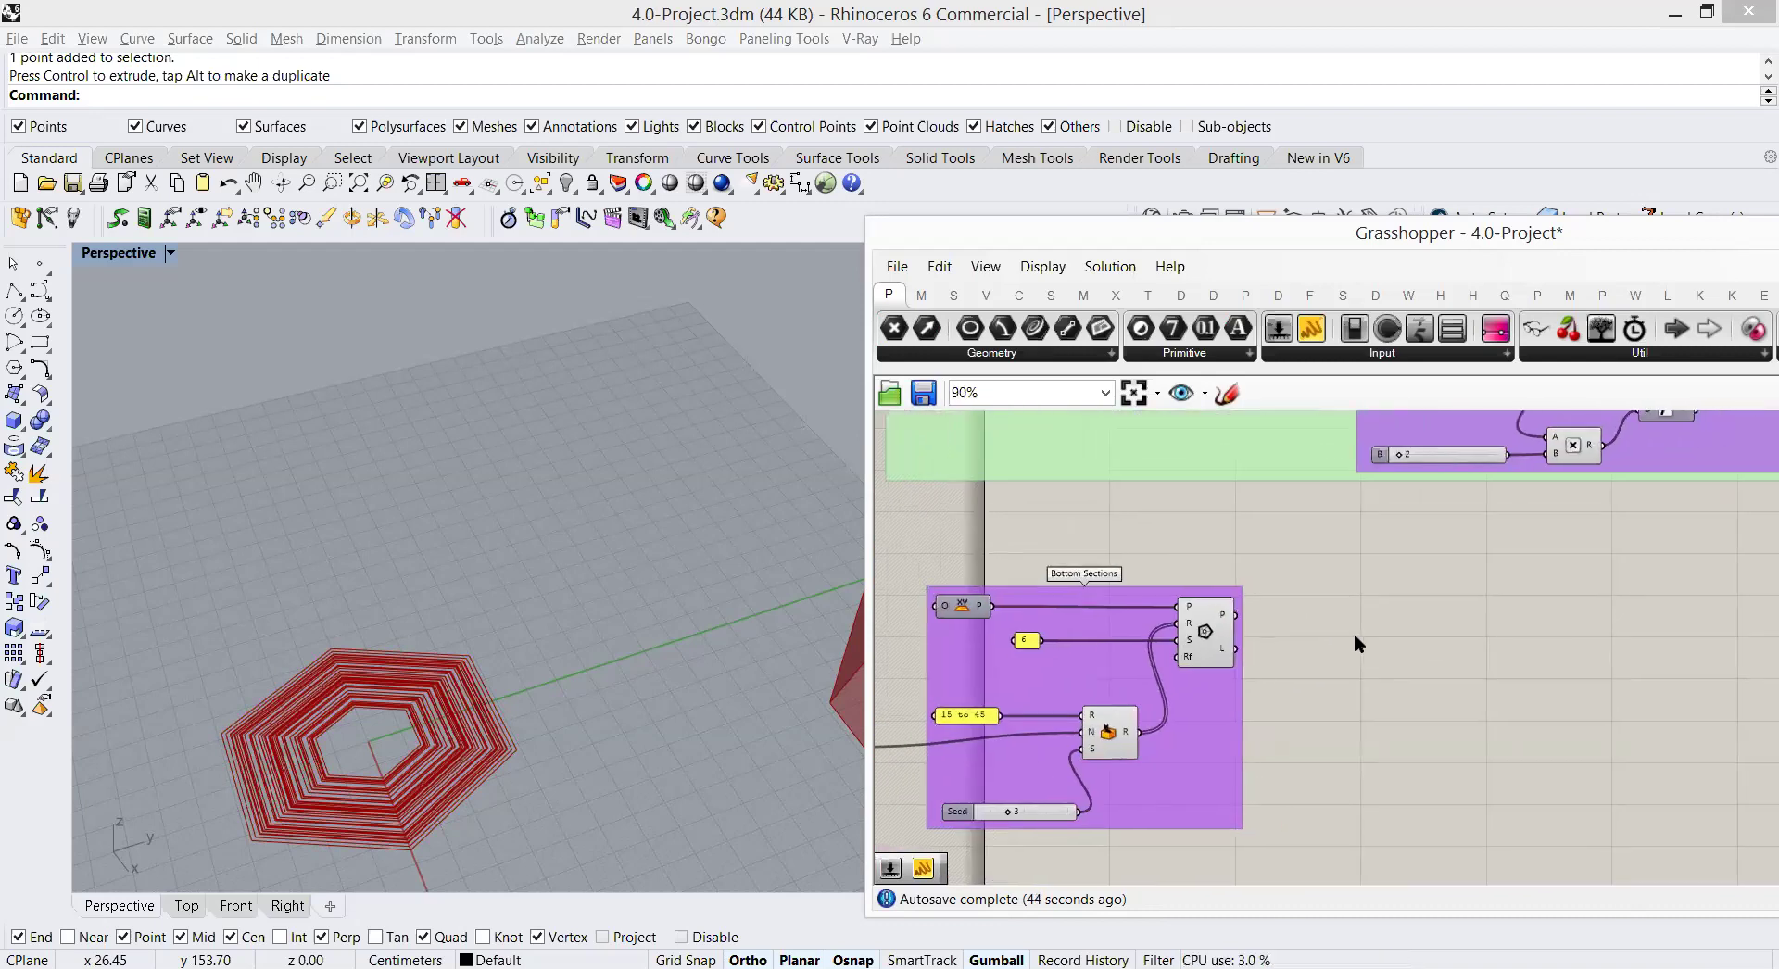
pyautogui.doubleClick(1354, 637)
pyautogui.write('moze')
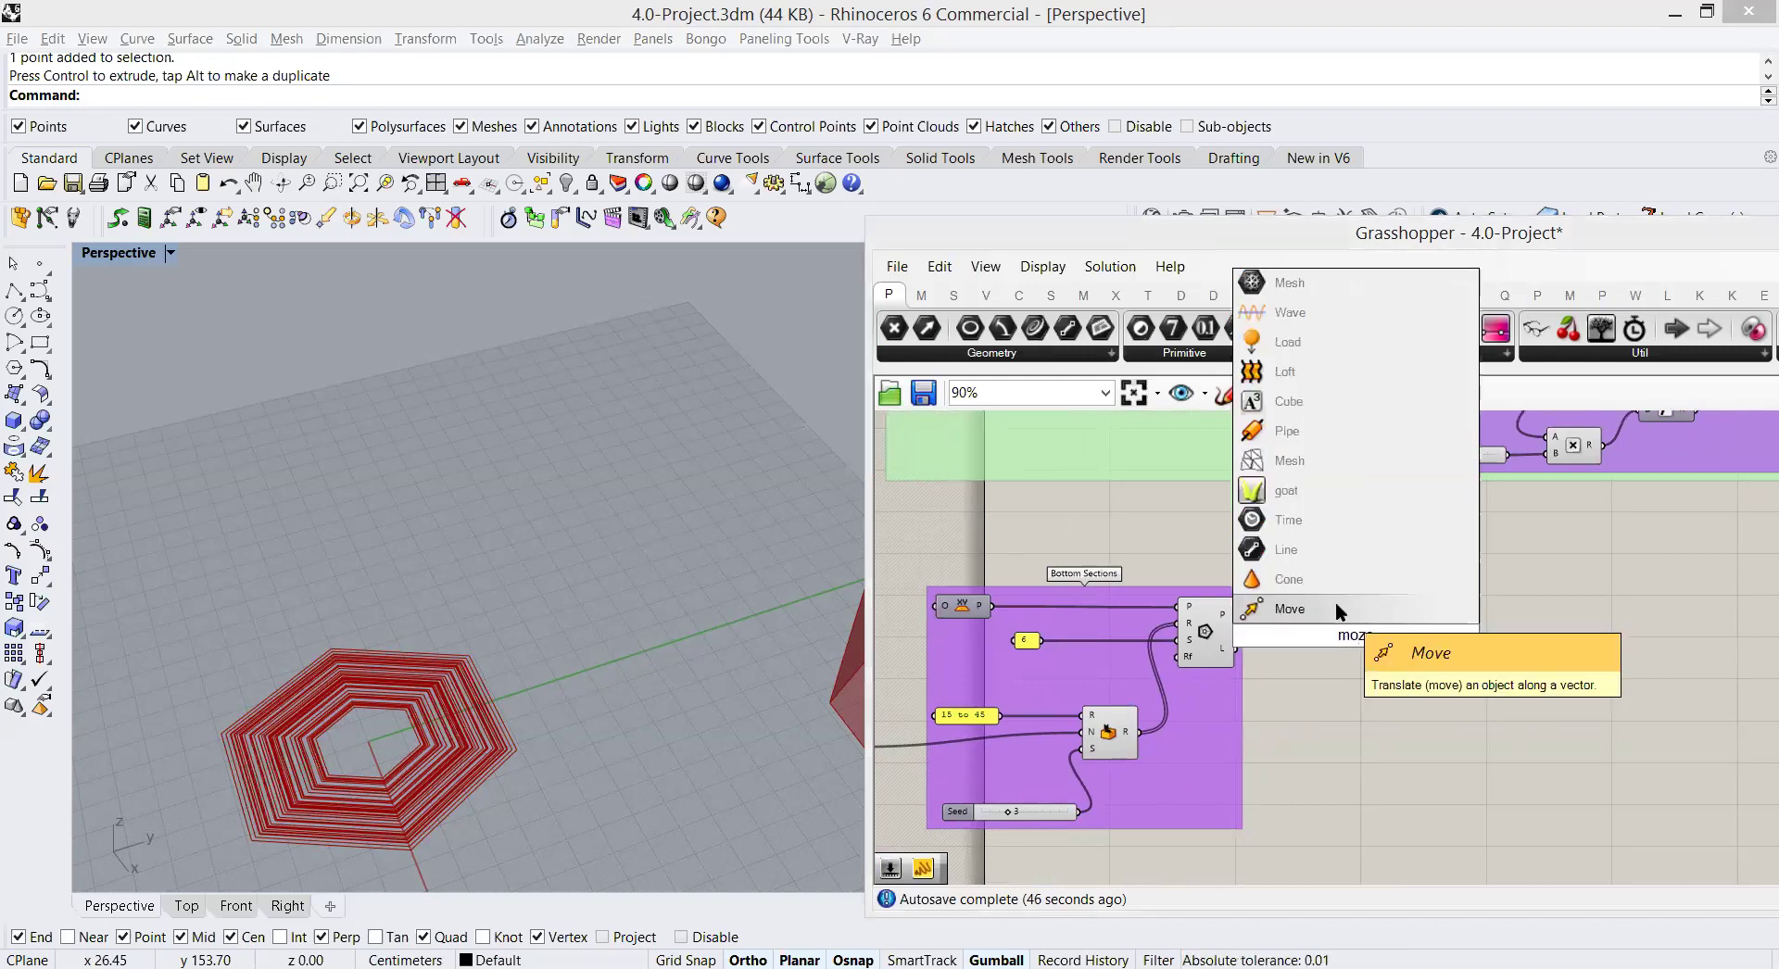
pyautogui.click(1336, 604)
pyautogui.moveTo(1236, 614); pyautogui.dragTo(1427, 614)
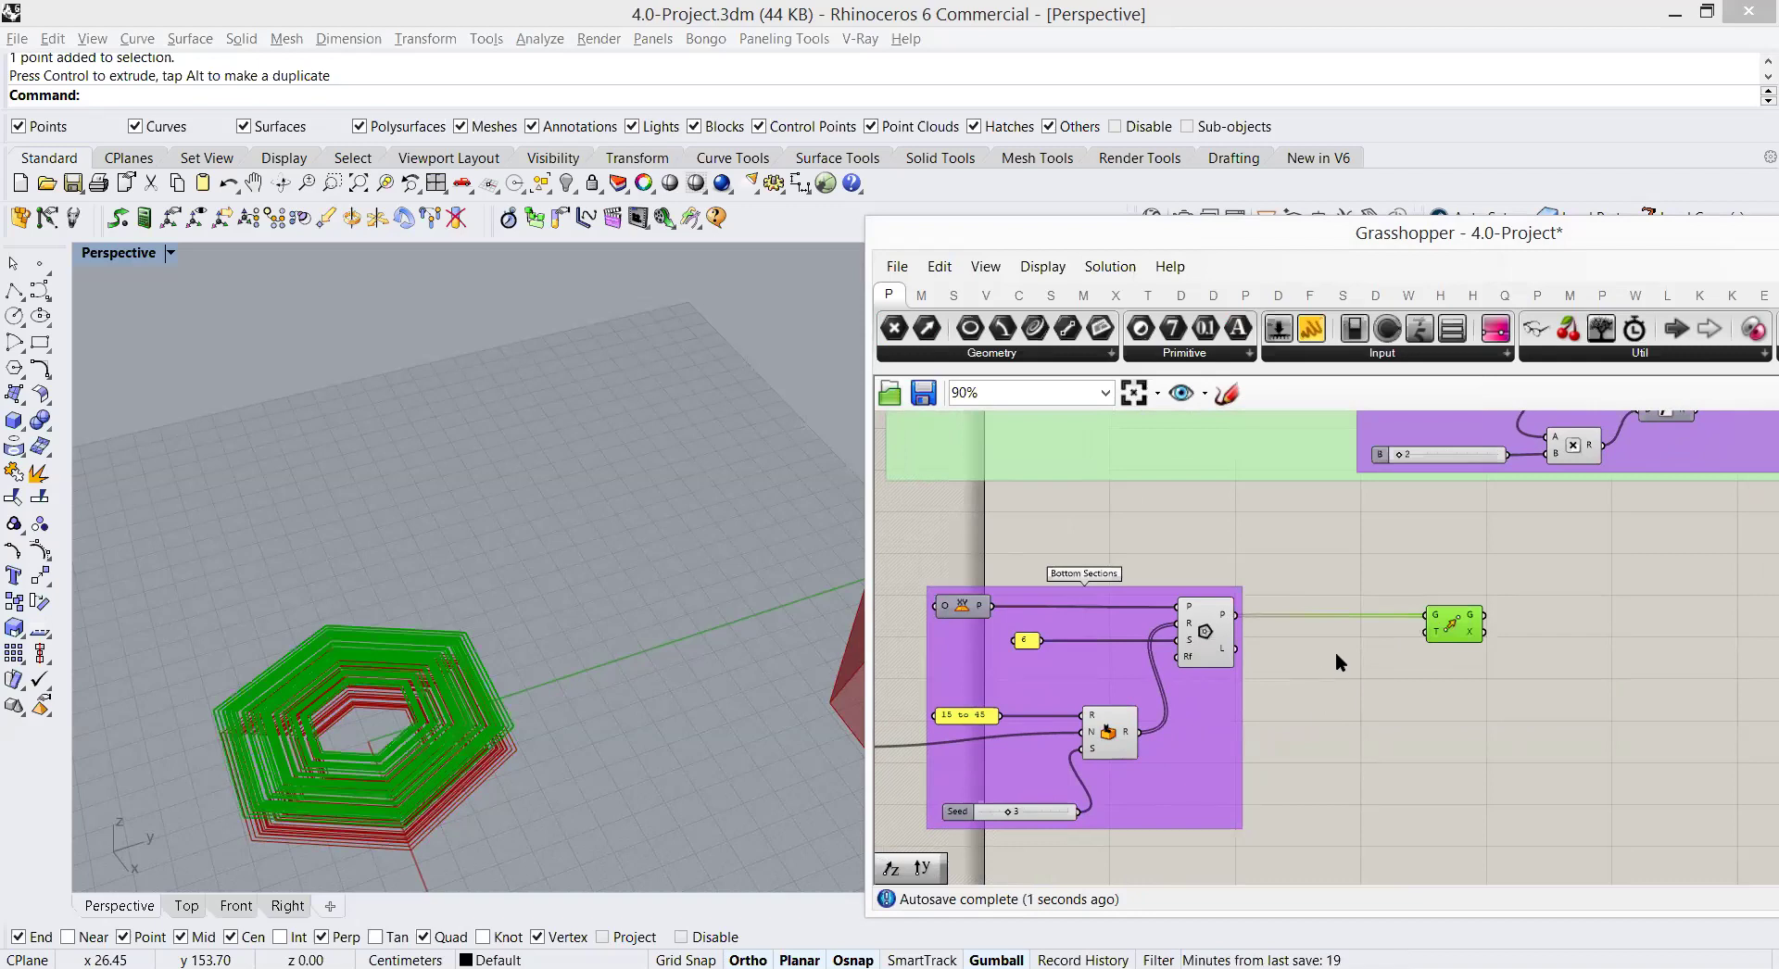
# Step: Add a Unit Z component and connect it to the new Move component's T input
pyautogui.click(1336, 653)
pyautogui.doubleClick(1336, 653)
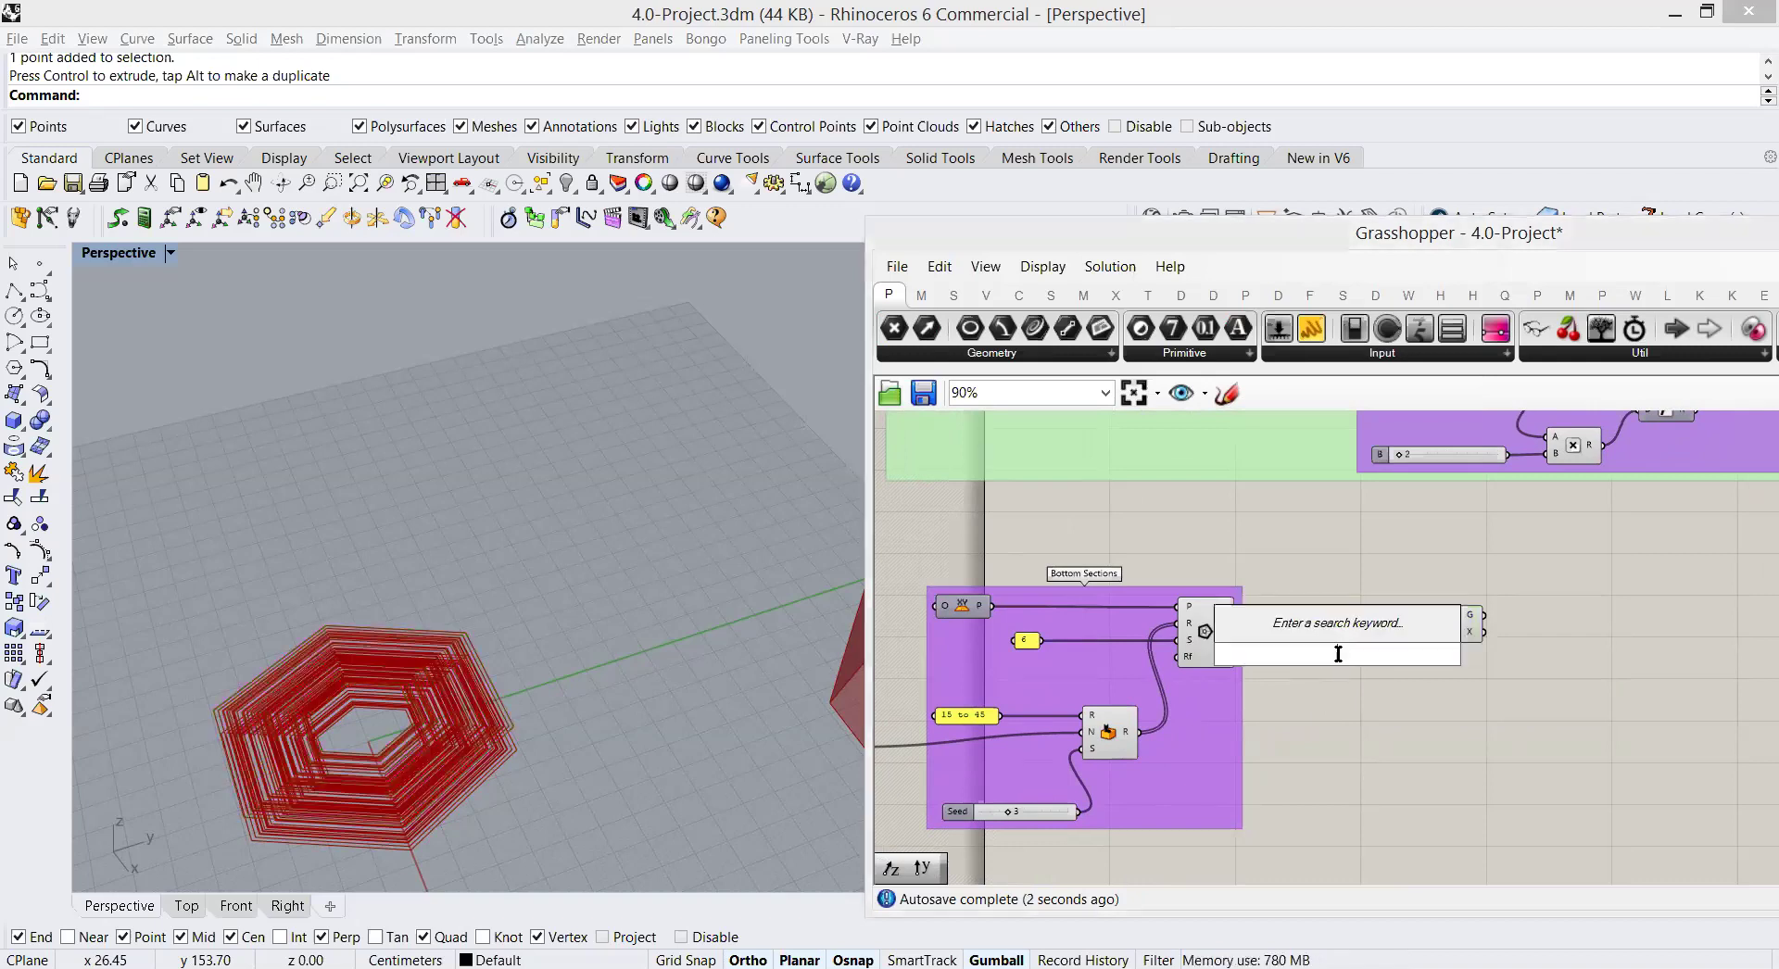
pyautogui.write('z')
pyautogui.press('Return')
pyautogui.moveTo(1366, 655); pyautogui.dragTo(1442, 633)
# Step: Reposition the B slider with the value 2 beneath the A slider in the original tower definition
pyautogui.moveTo(1406, 510); pyautogui.dragTo(1379, 618, button='right')
pyautogui.scroll(-3, 1392, 665)
pyautogui.scroll(3, 1410, 531)
pyautogui.moveTo(1271, 593); pyautogui.dragTo(1285, 623, button='right')
pyautogui.moveTo(1017, 685); pyautogui.dragTo(1081, 668, button='right')
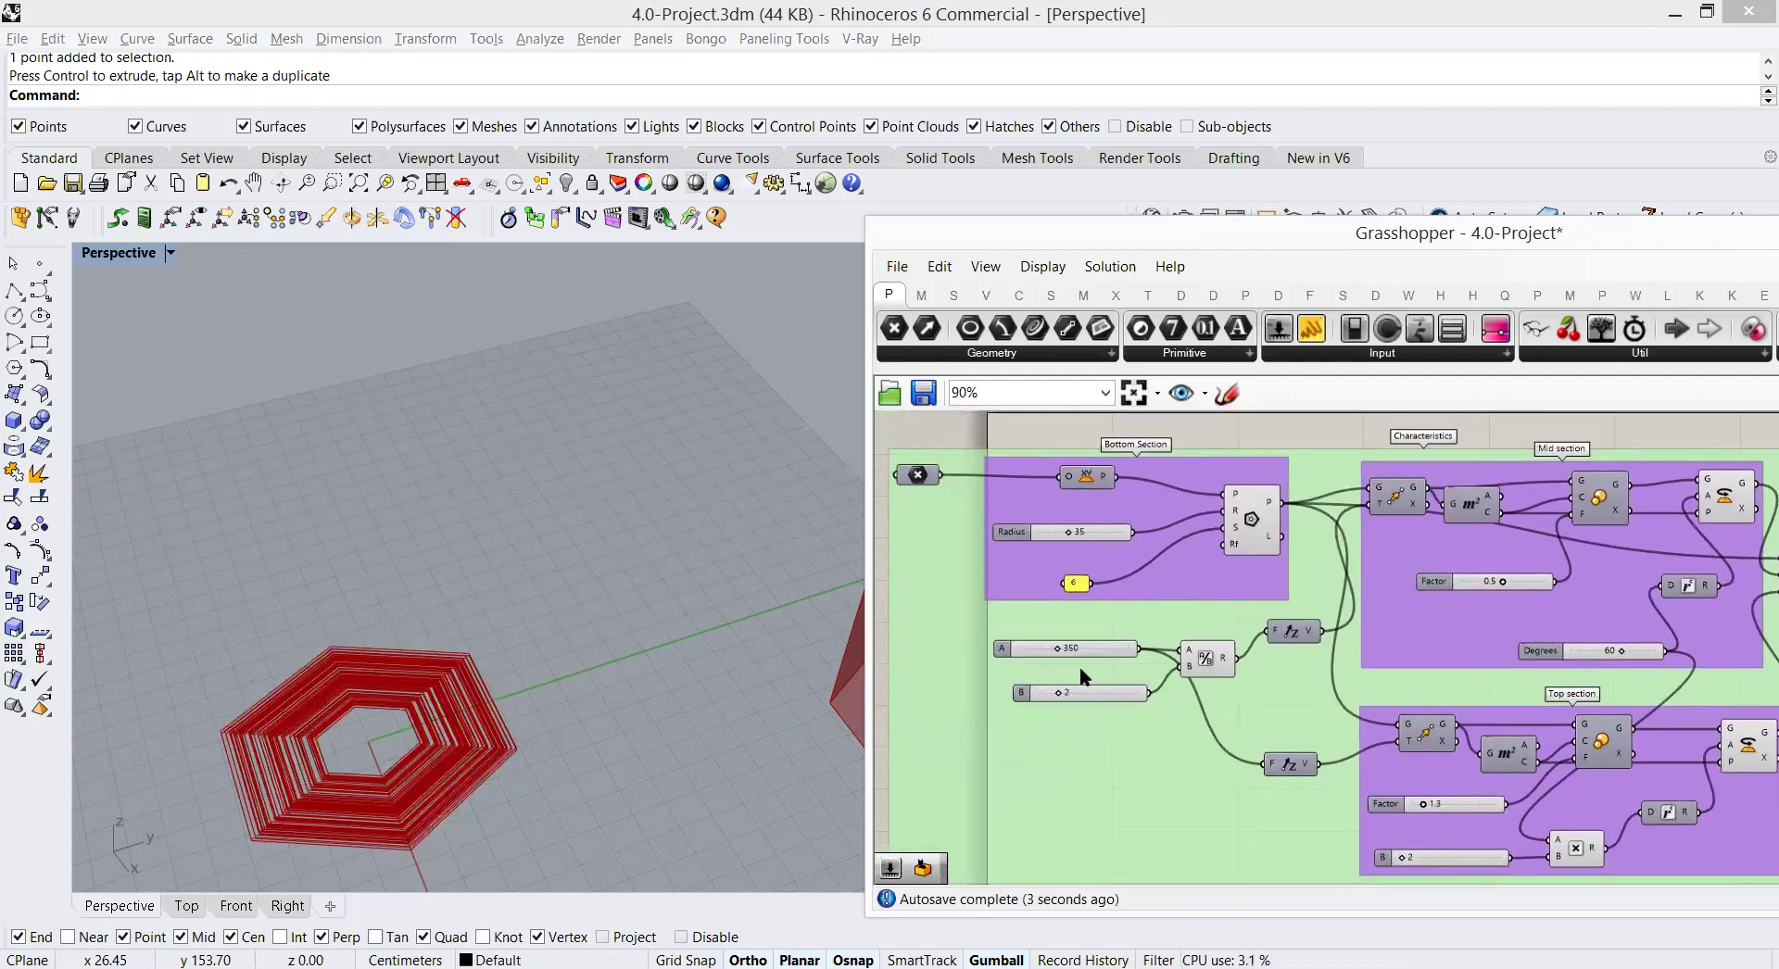
pyautogui.moveTo(1091, 690); pyautogui.dragTo(1063, 690)
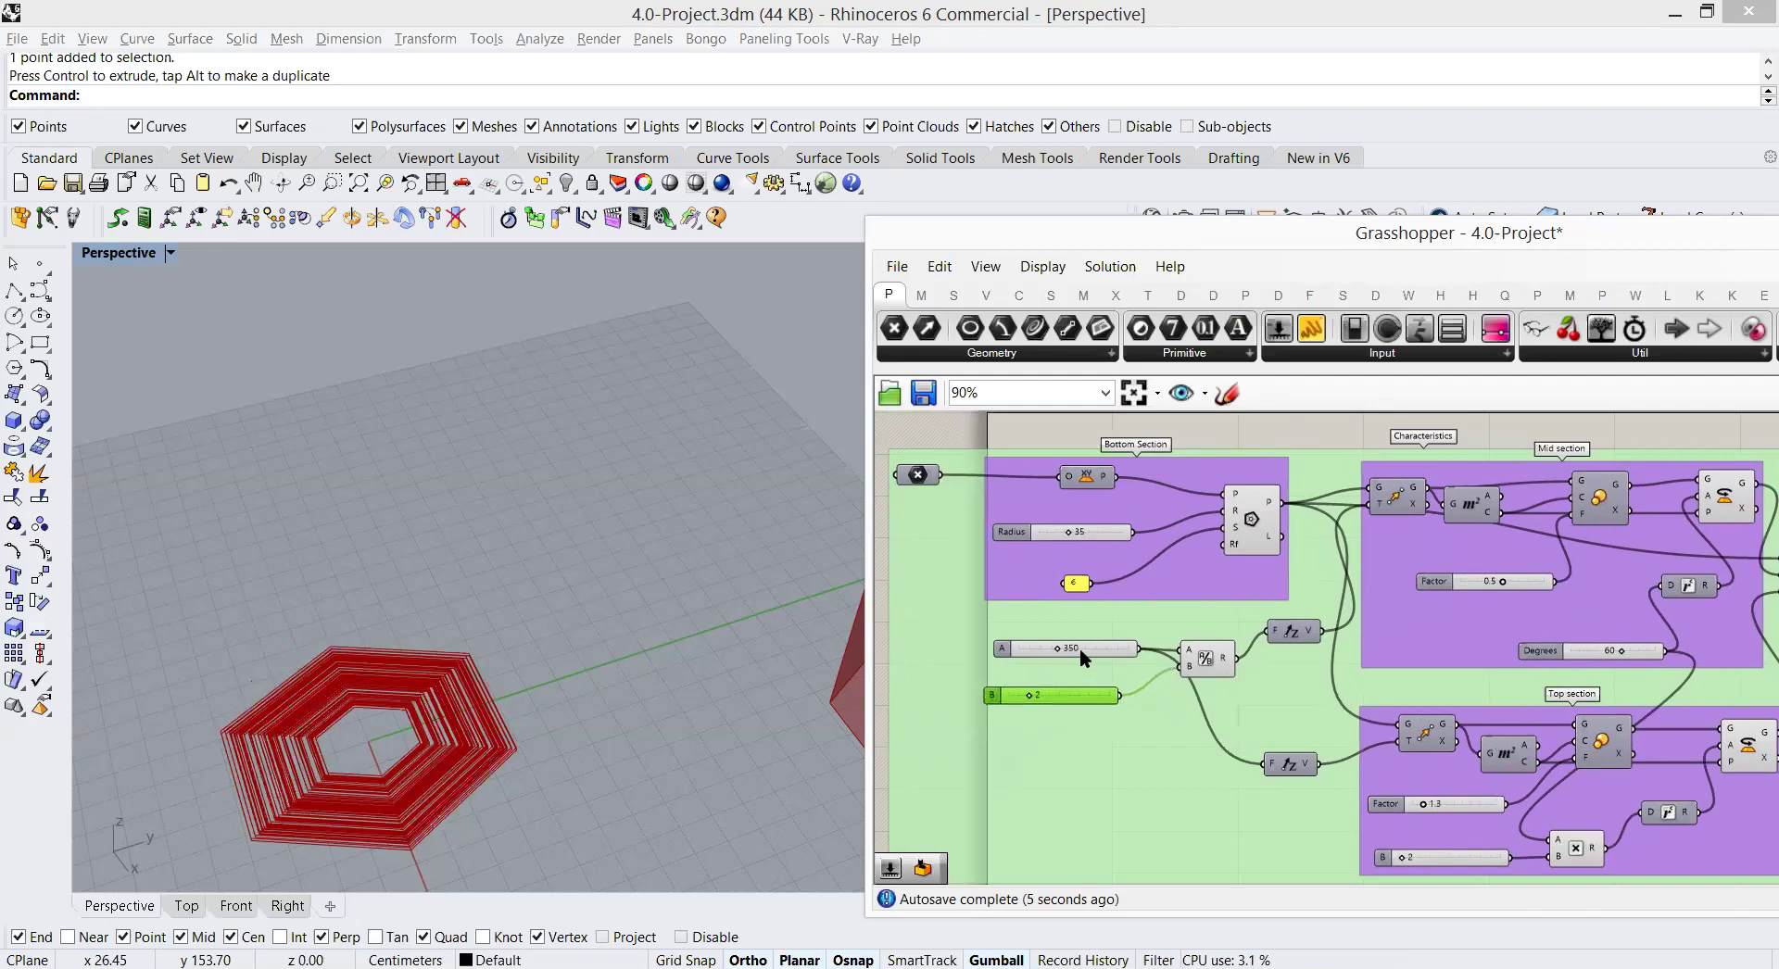
# Step: Add a Random component beneath the Unit Z component and space out the Move, Unit Z and Random components beside the Bottom Sections group
pyautogui.moveTo(1224, 656)
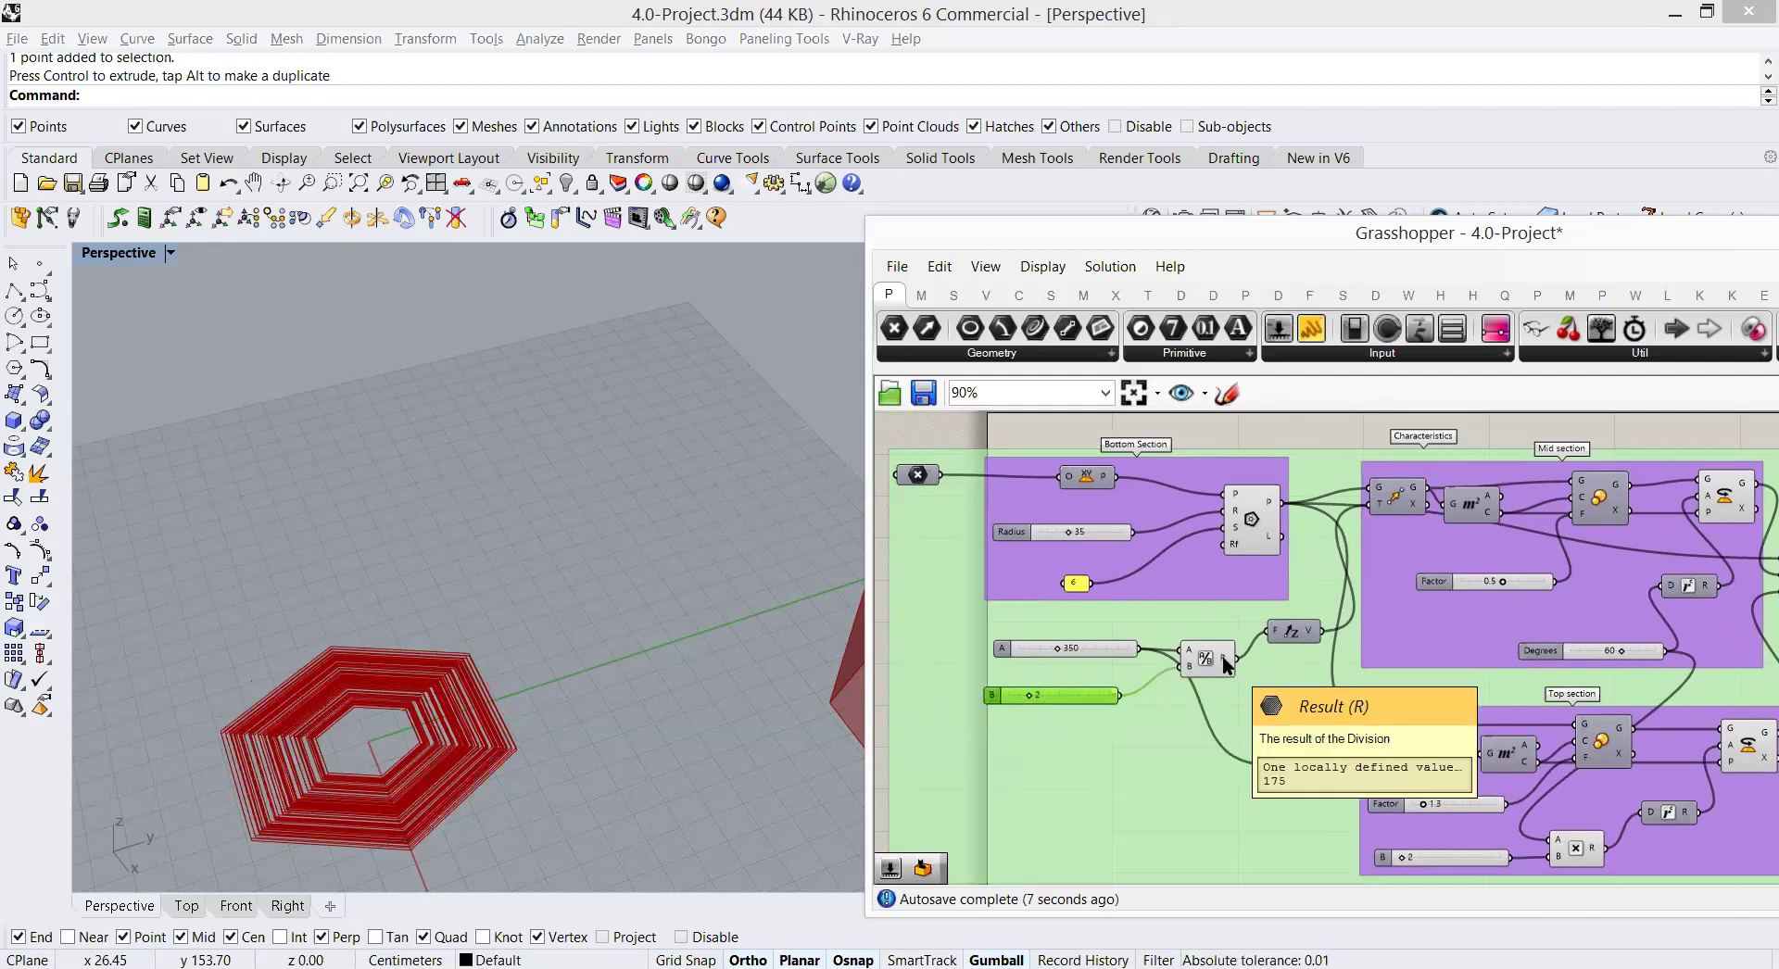
pyautogui.scroll(-2, 1210, 765)
pyautogui.moveTo(1210, 765); pyautogui.dragTo(1189, 537, button='right')
pyautogui.scroll(2, 1248, 764)
pyautogui.scroll(2, 1249, 774)
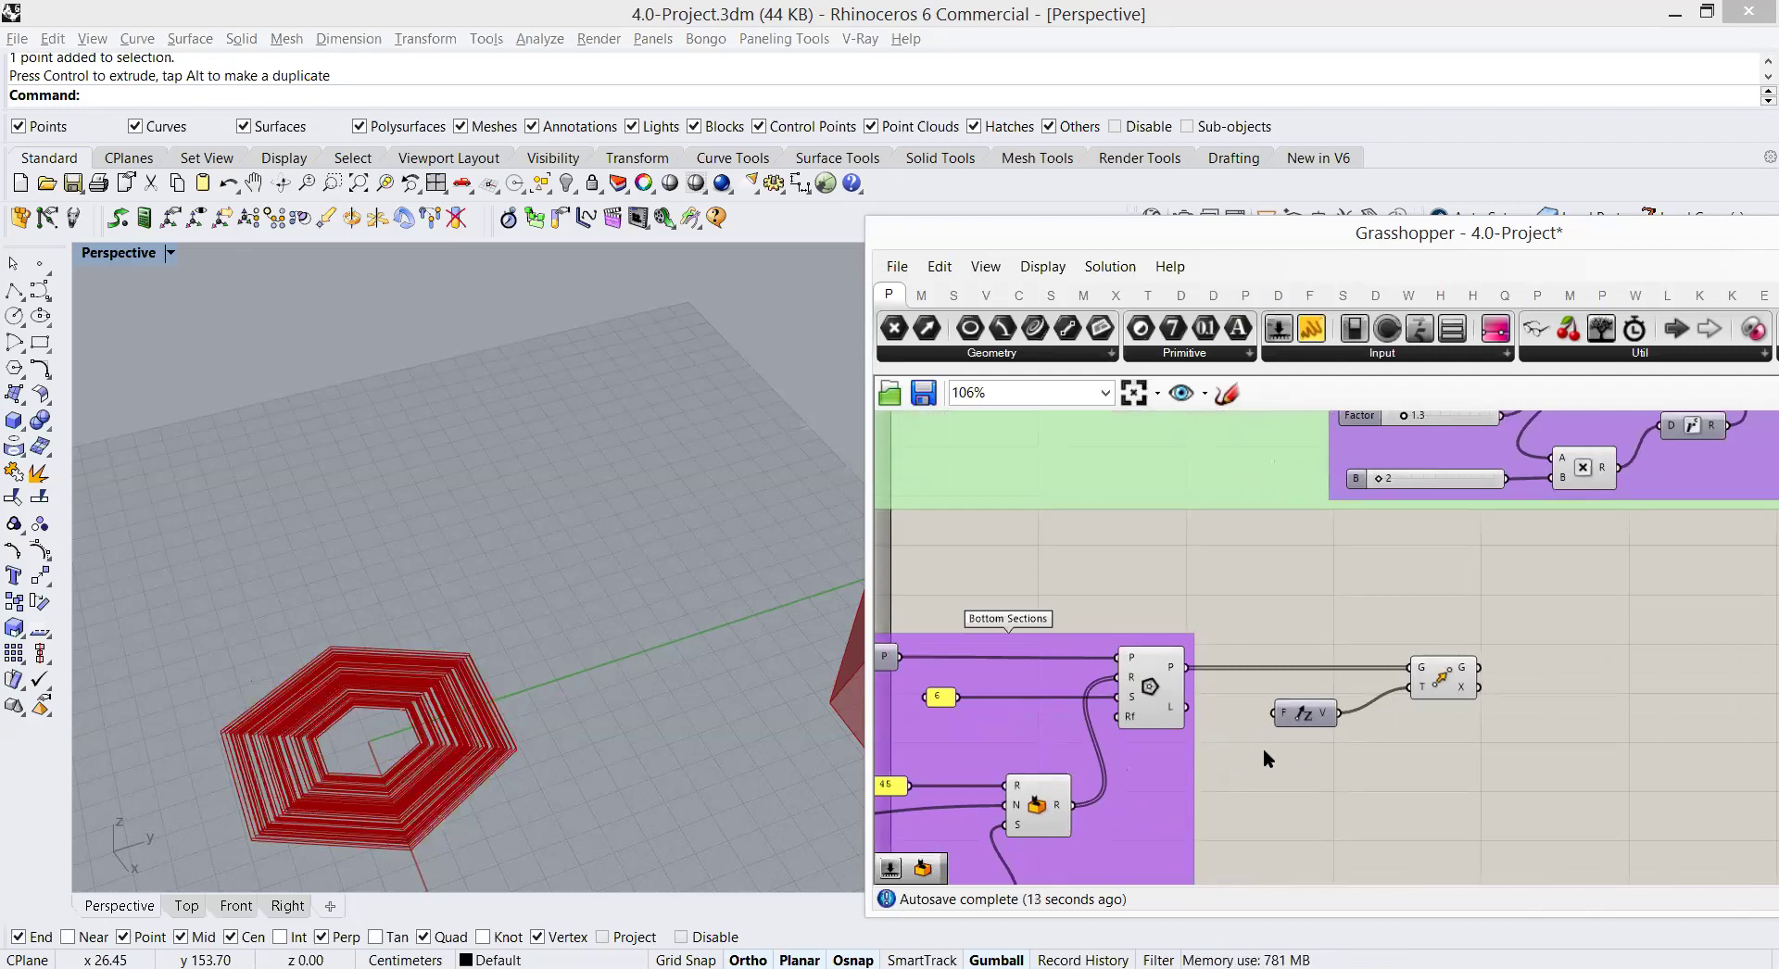
pyautogui.moveTo(1165, 769); pyautogui.dragTo(1253, 636, button='right')
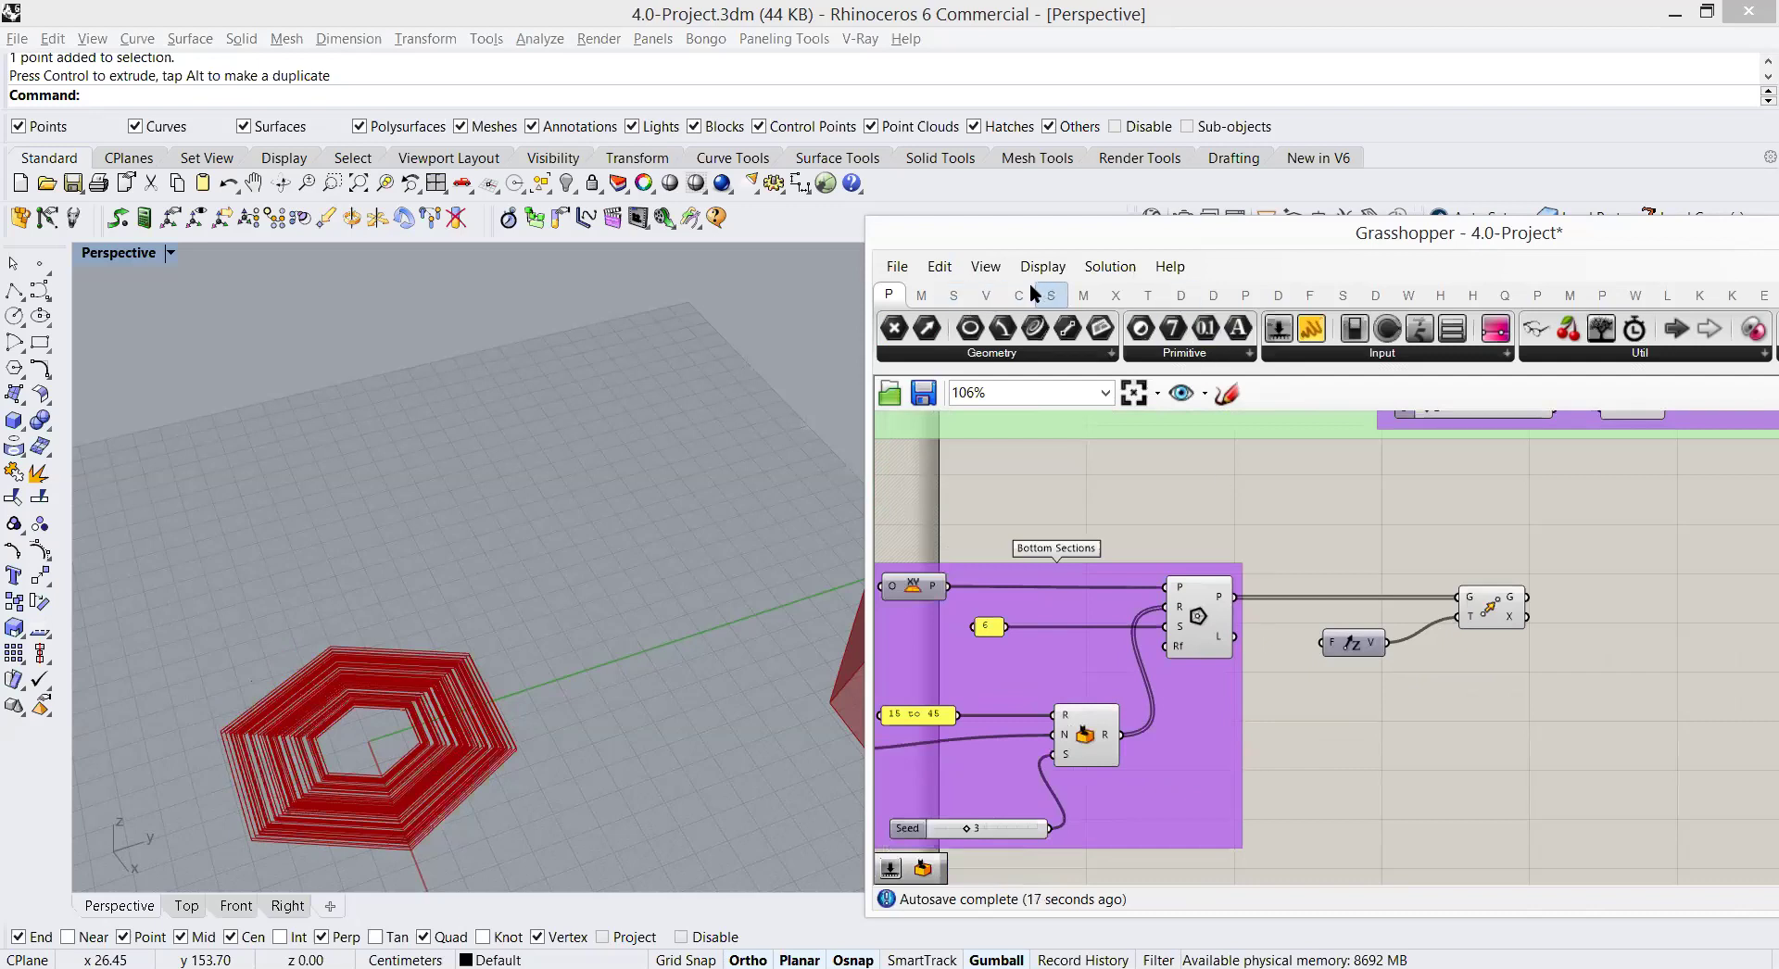
pyautogui.click(953, 294)
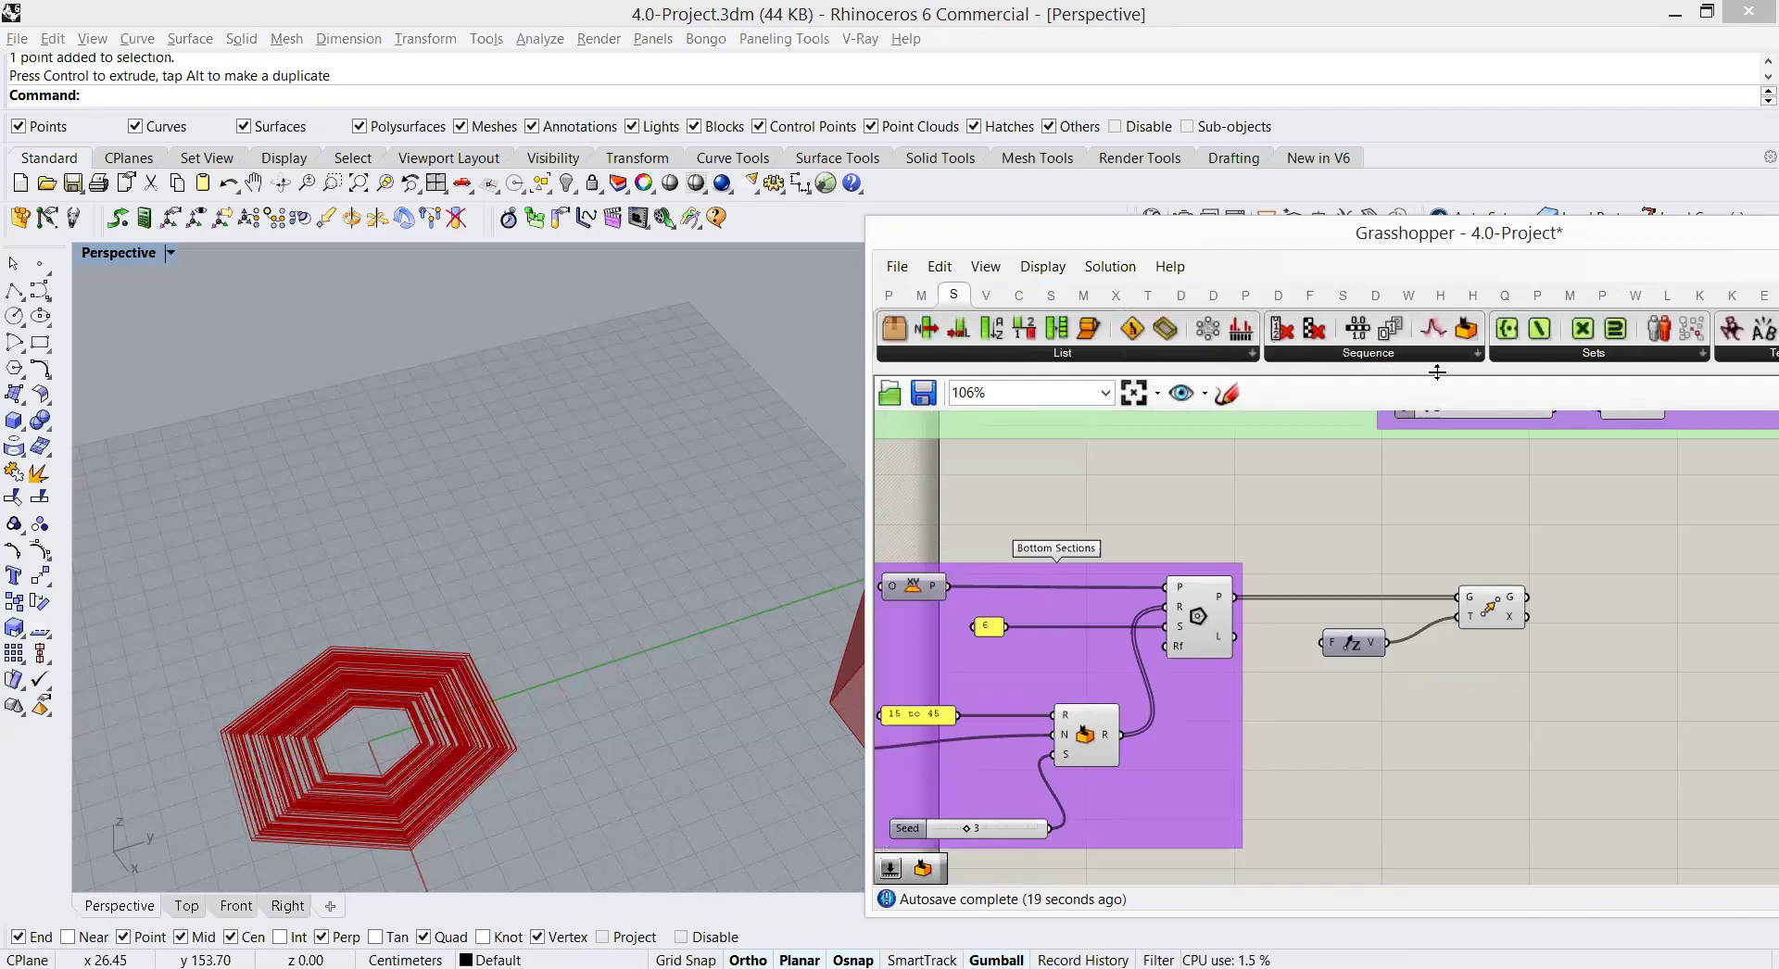
pyautogui.moveTo(1465, 332); pyautogui.dragTo(1374, 693)
pyautogui.moveTo(1483, 611); pyautogui.dragTo(1520, 601)
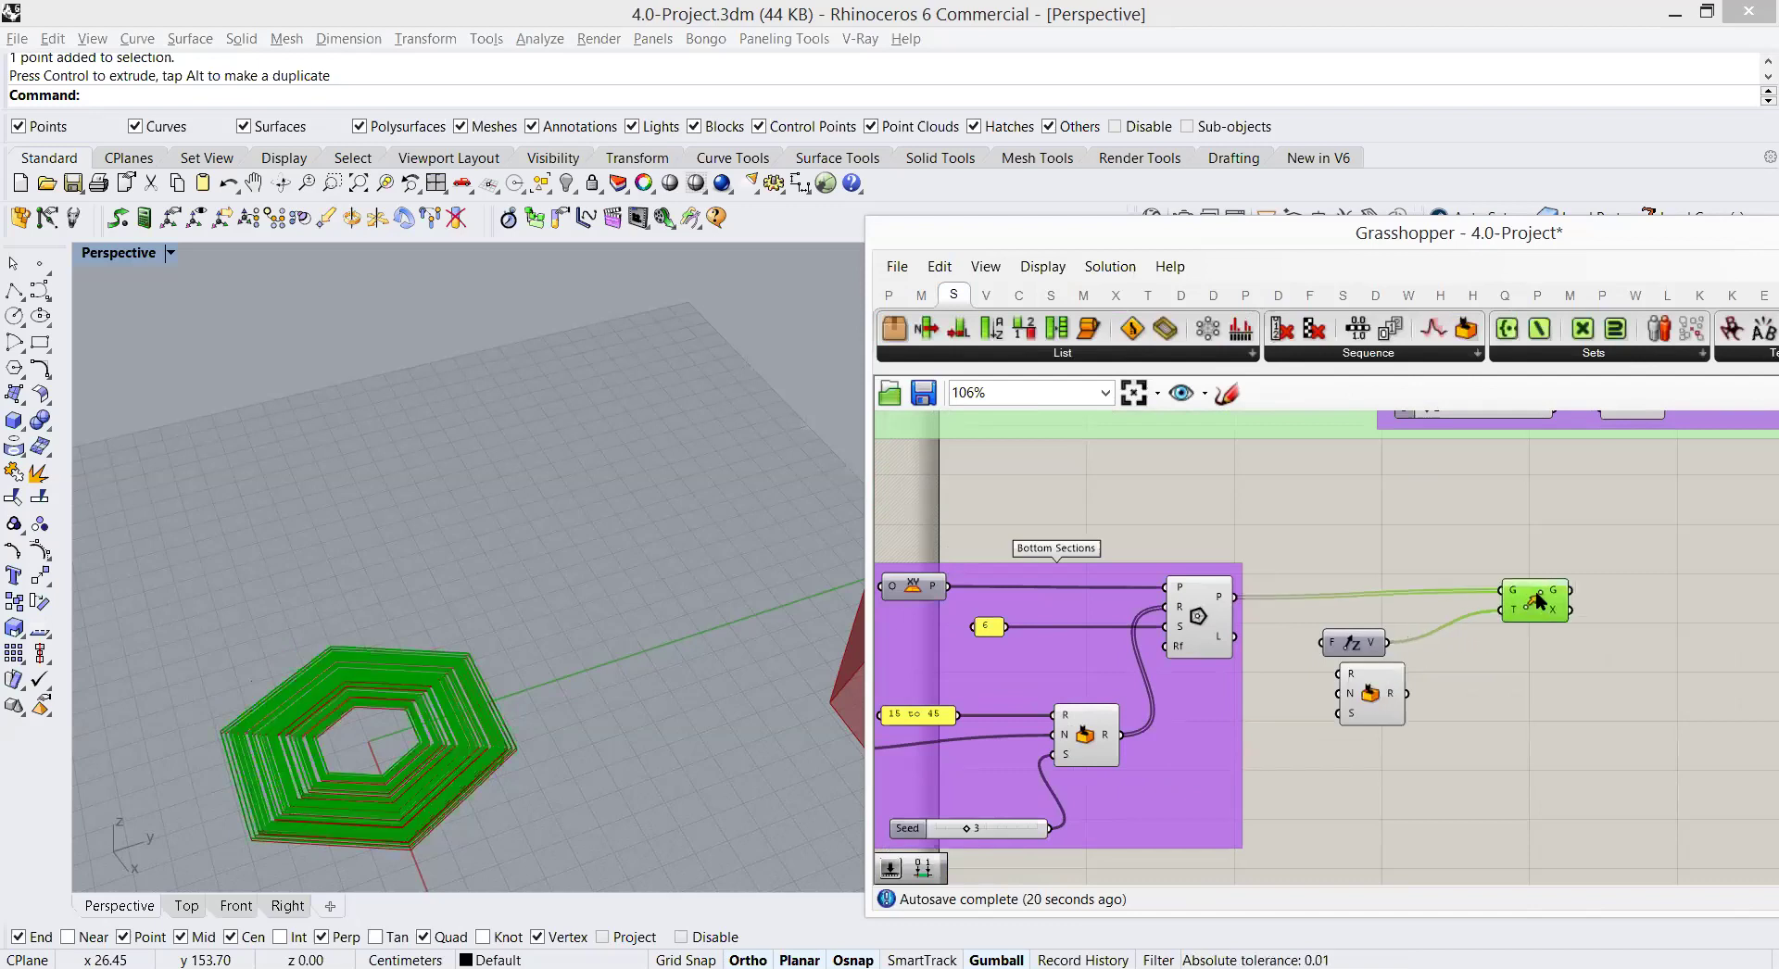
pyautogui.moveTo(1362, 653); pyautogui.dragTo(1386, 728)
pyautogui.moveTo(1339, 717); pyautogui.dragTo(1458, 655, button='right')
# Step: Connect the Column Number slider to the new Random component's N input and reposition that component
pyautogui.moveTo(1387, 684)
pyautogui.scroll(-1, 1462, 655)
pyautogui.moveTo(1013, 665); pyautogui.dragTo(1499, 645)
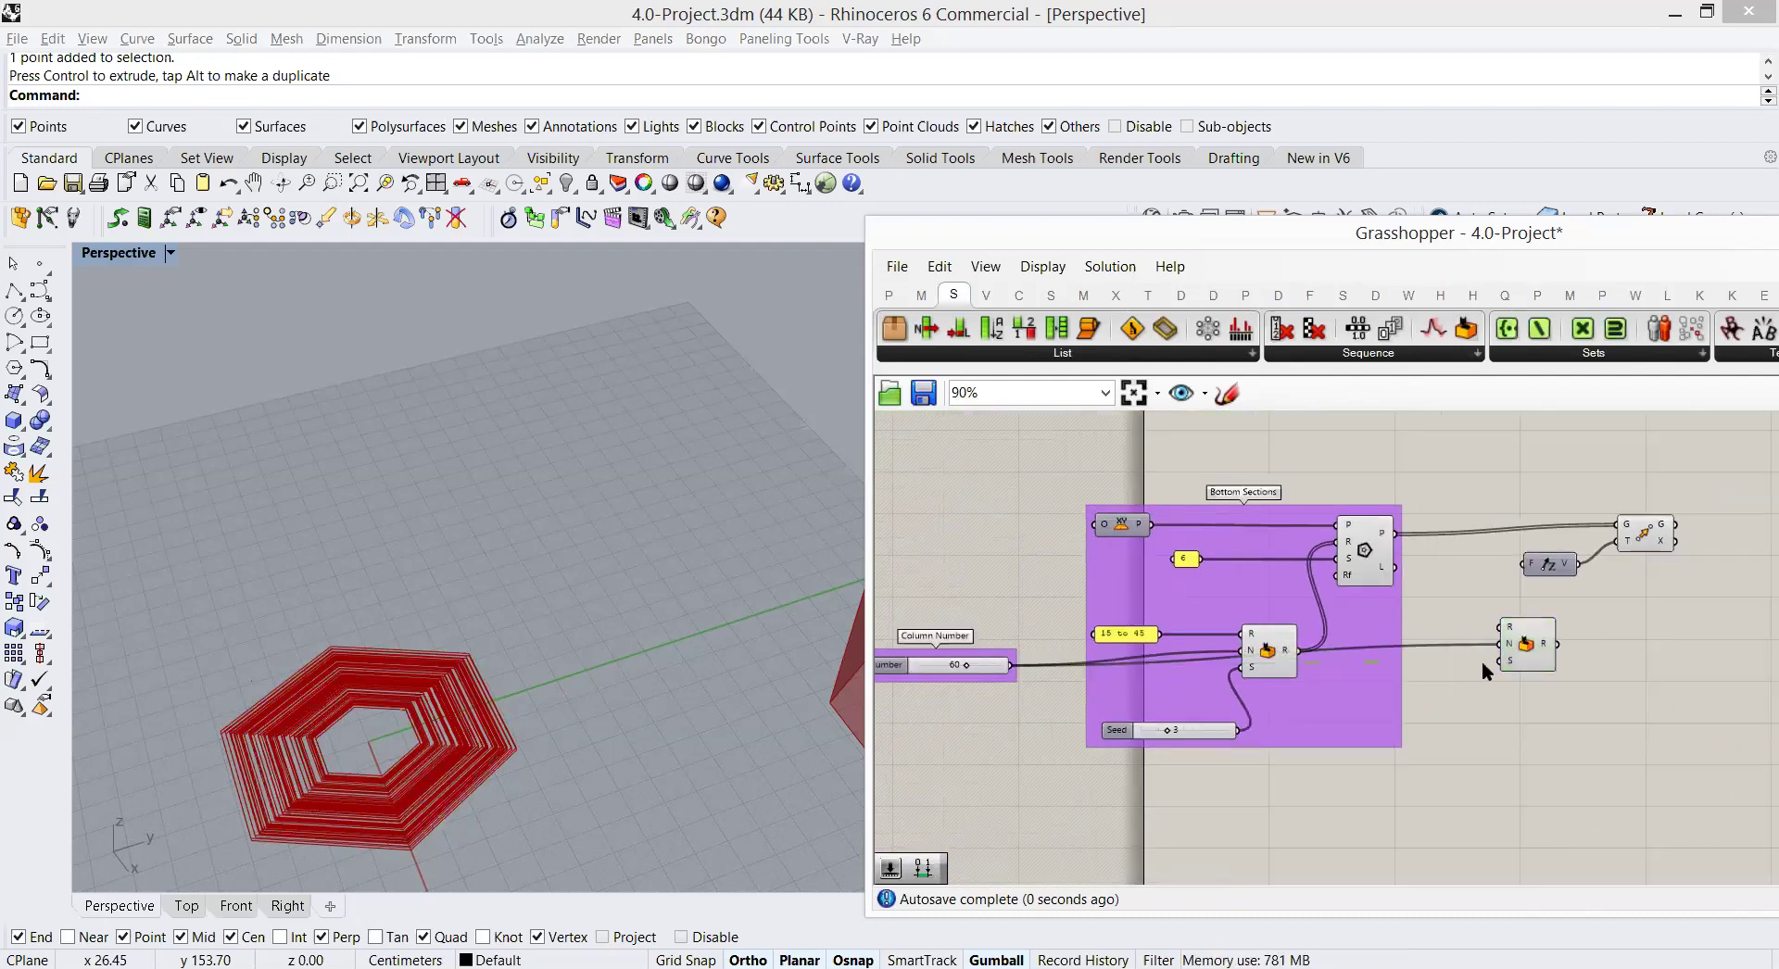
pyautogui.moveTo(1468, 672); pyautogui.dragTo(1378, 675, button='right')
pyautogui.moveTo(1437, 644); pyautogui.dragTo(1481, 644)
# Step: Create a panel containing "100 to 250" and connect it to the new Random component's R input
pyautogui.scroll(1, 1386, 630)
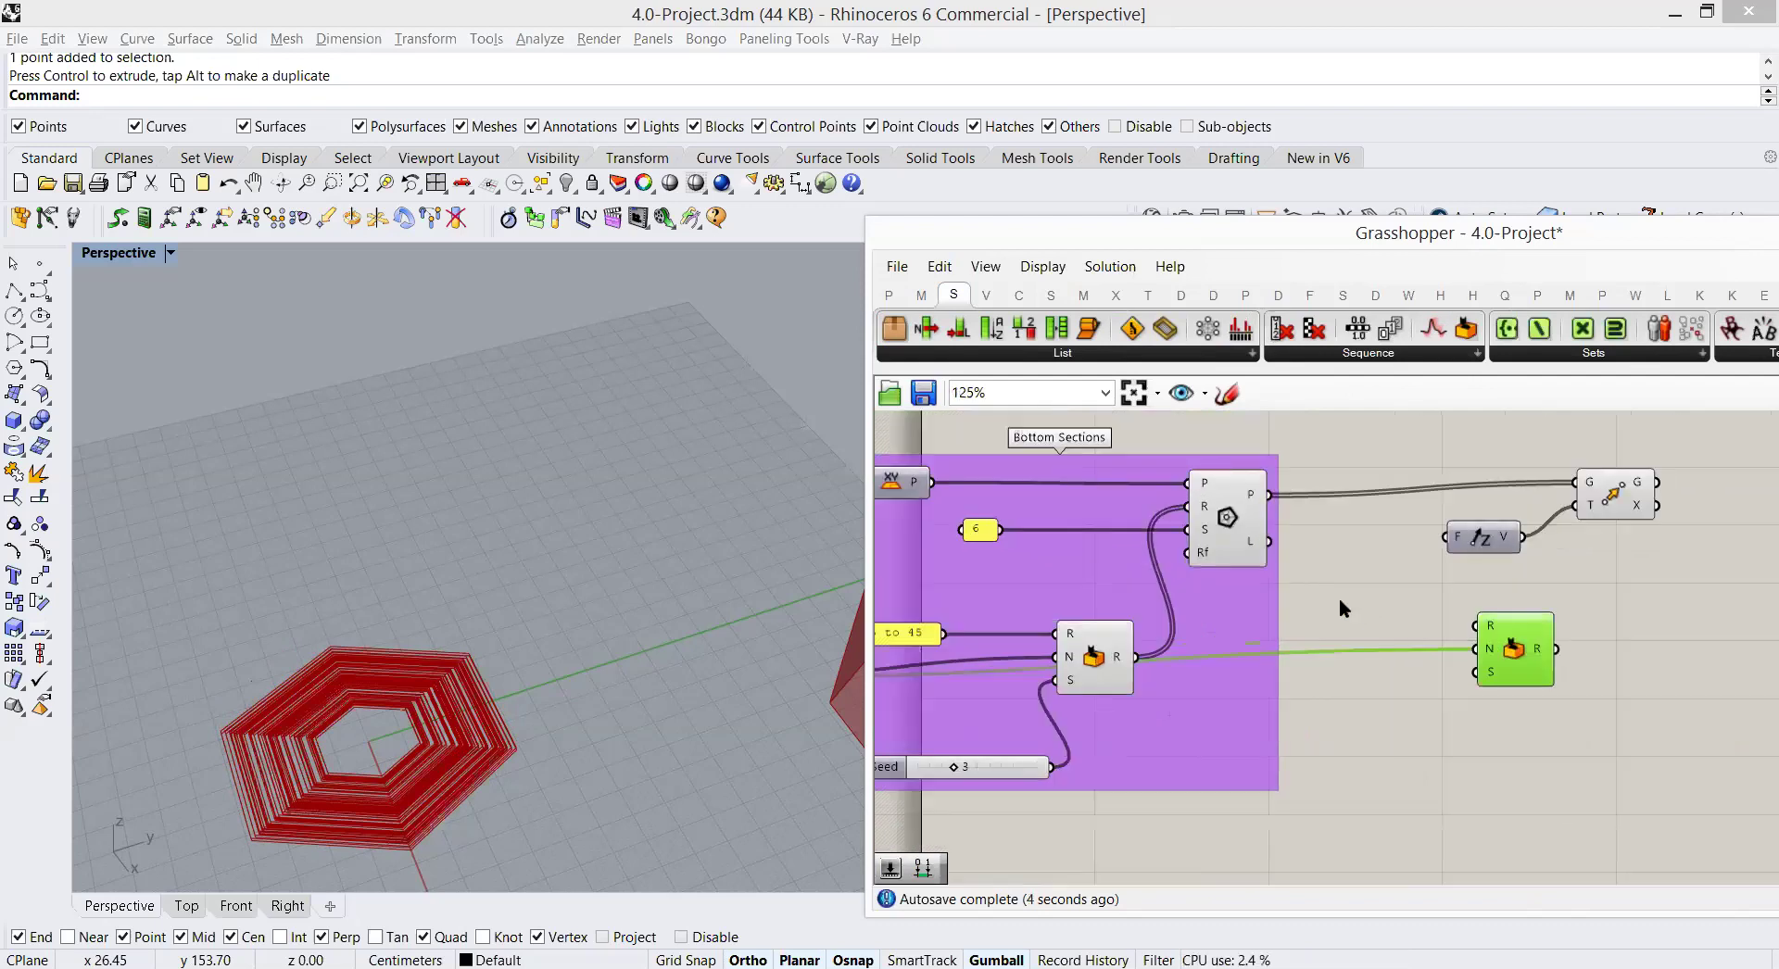
pyautogui.scroll(1, 1338, 598)
pyautogui.click(1410, 611)
pyautogui.doubleClick(1411, 607)
pyautogui.write('//')
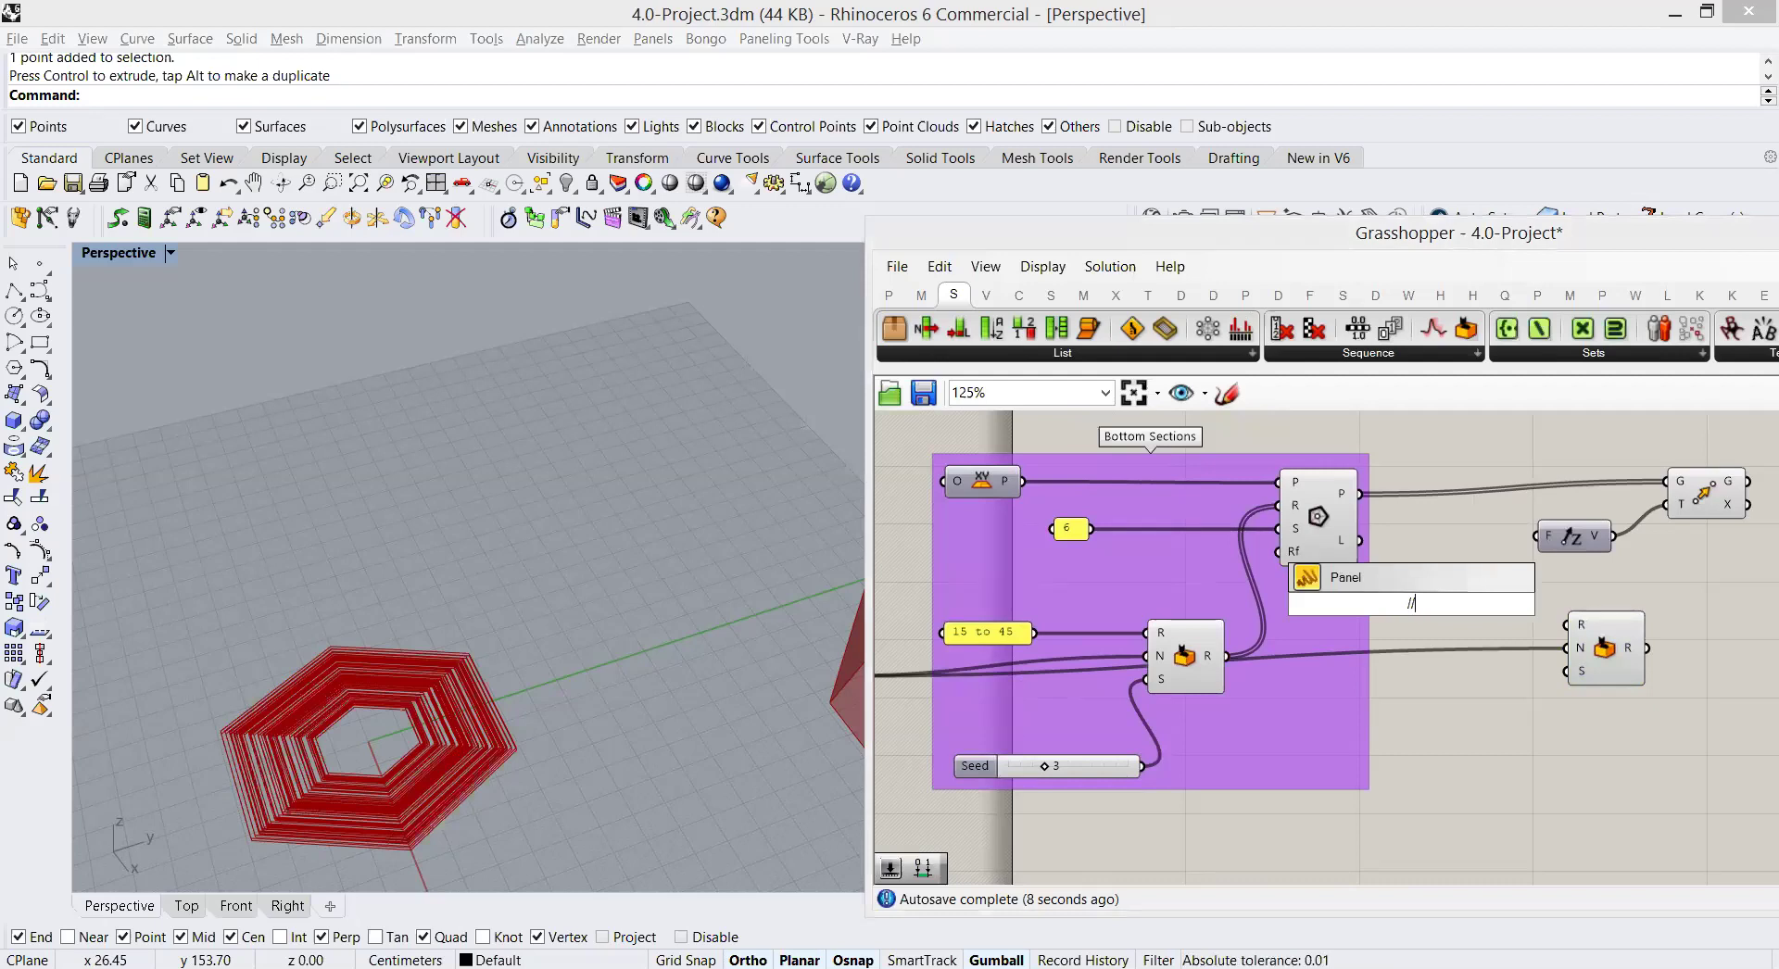
pyautogui.write('100 to')
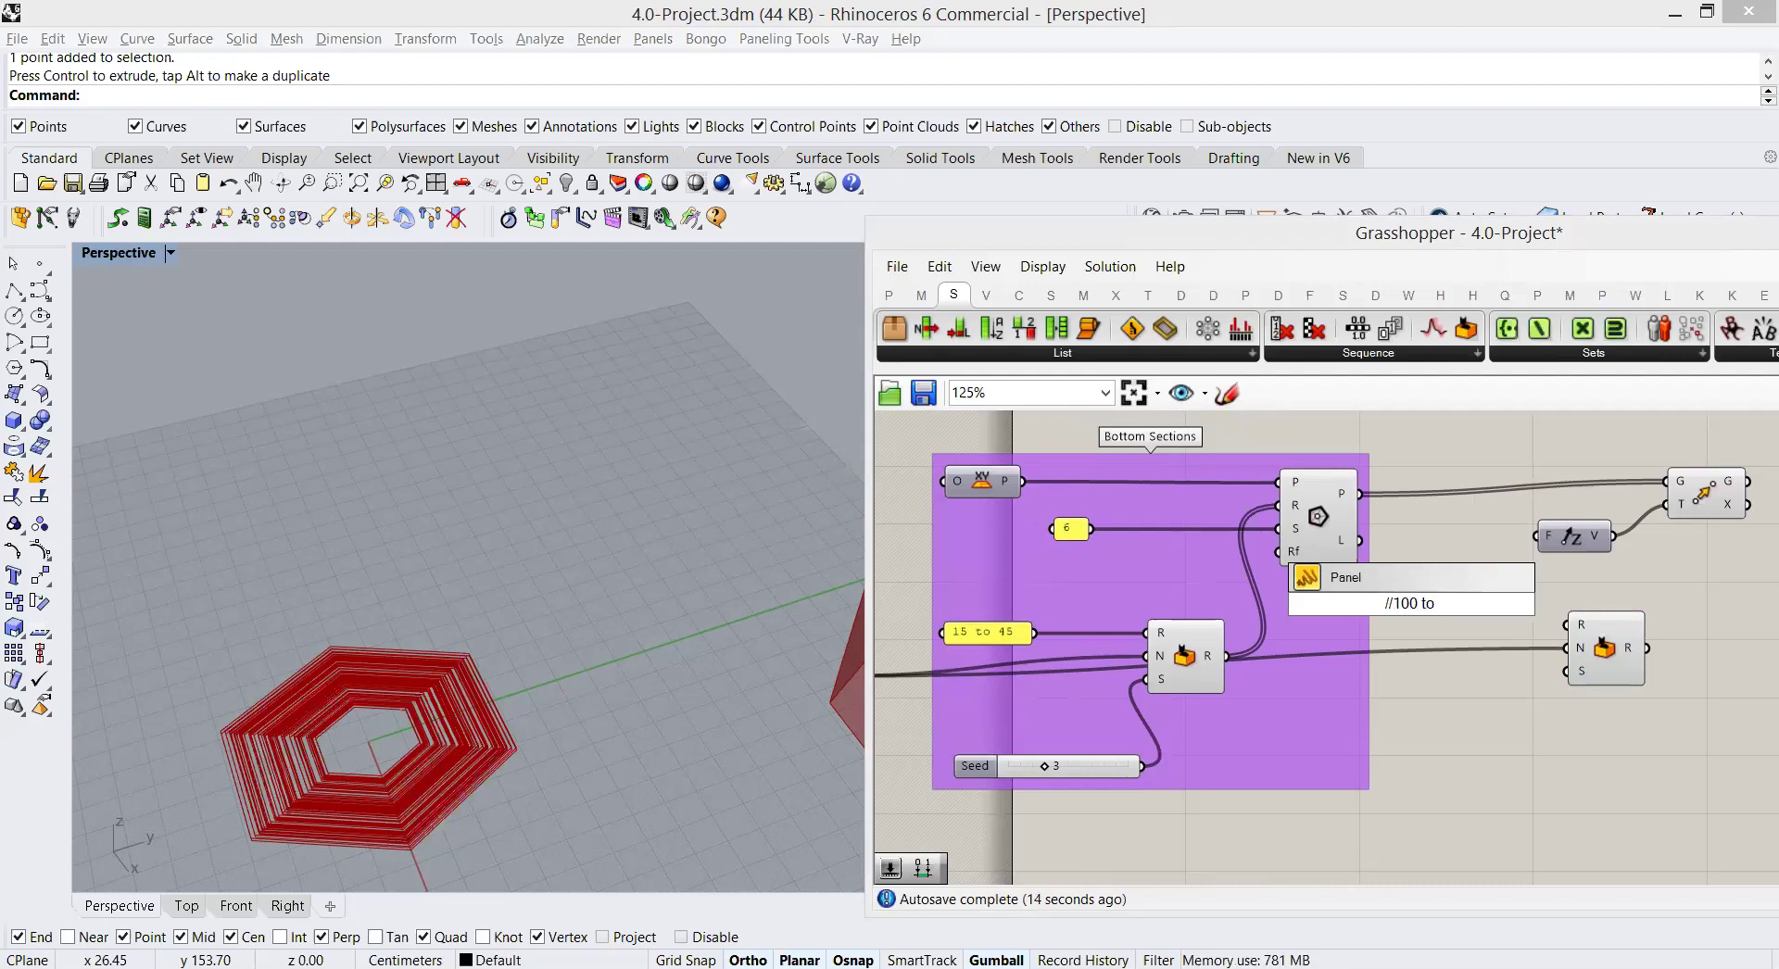
pyautogui.write(' 250')
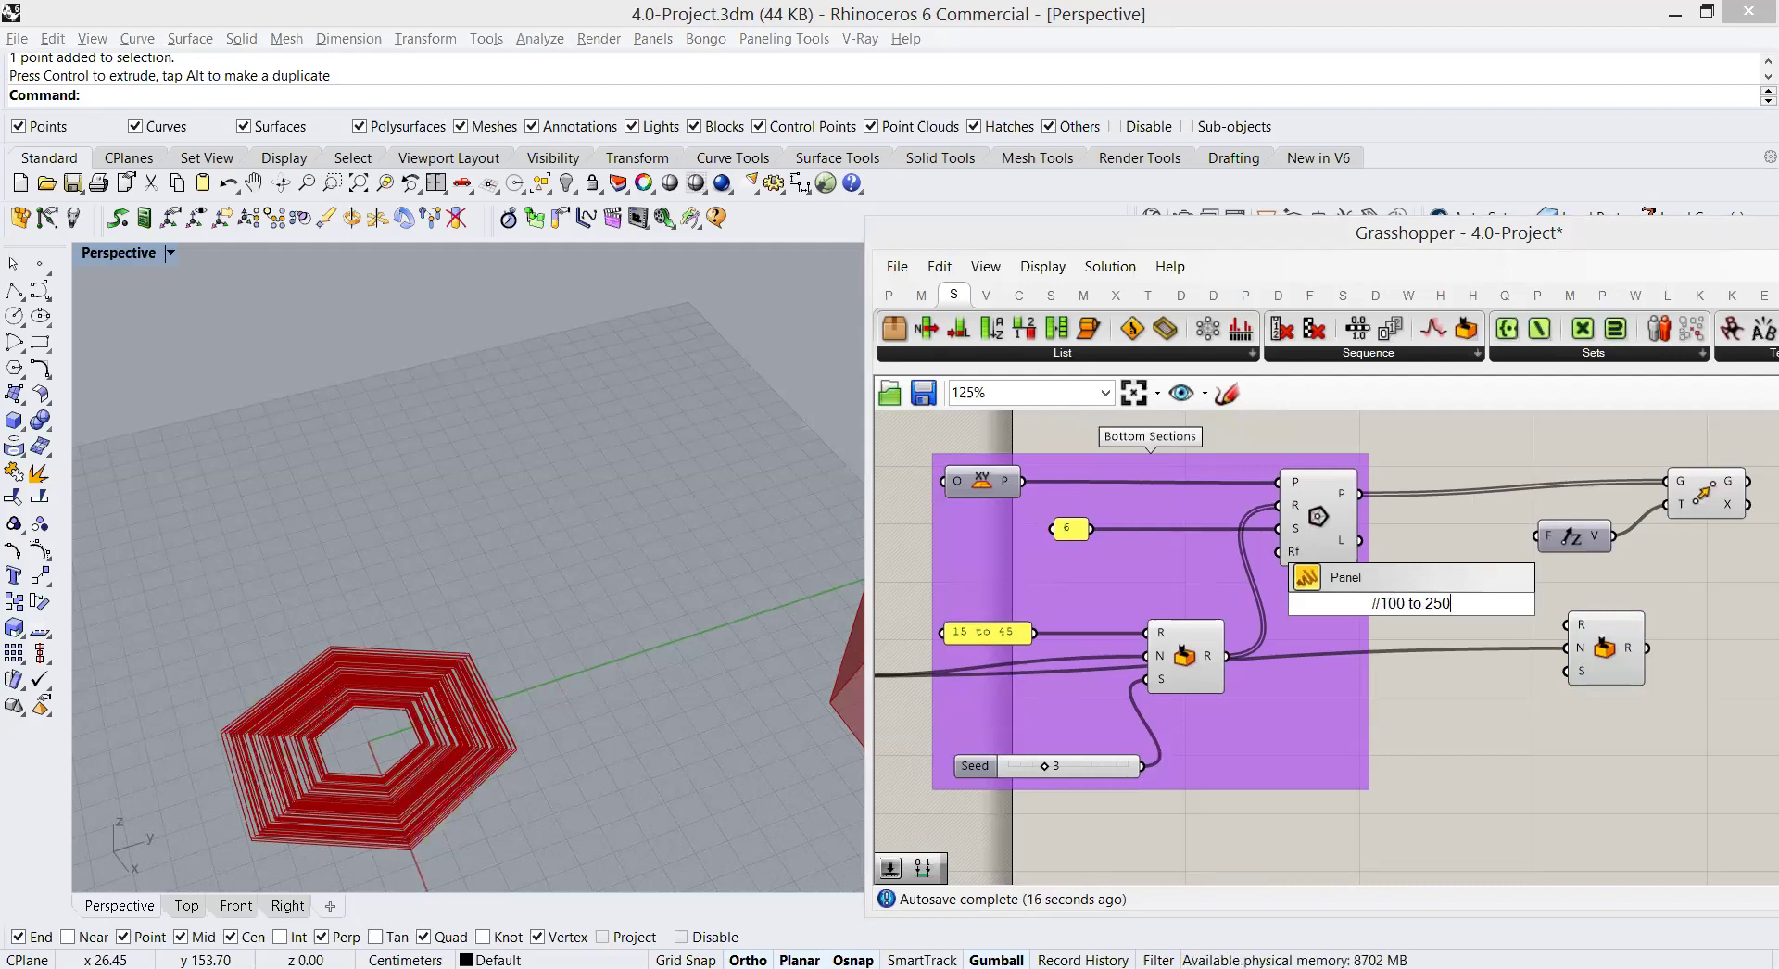
pyautogui.press('Return')
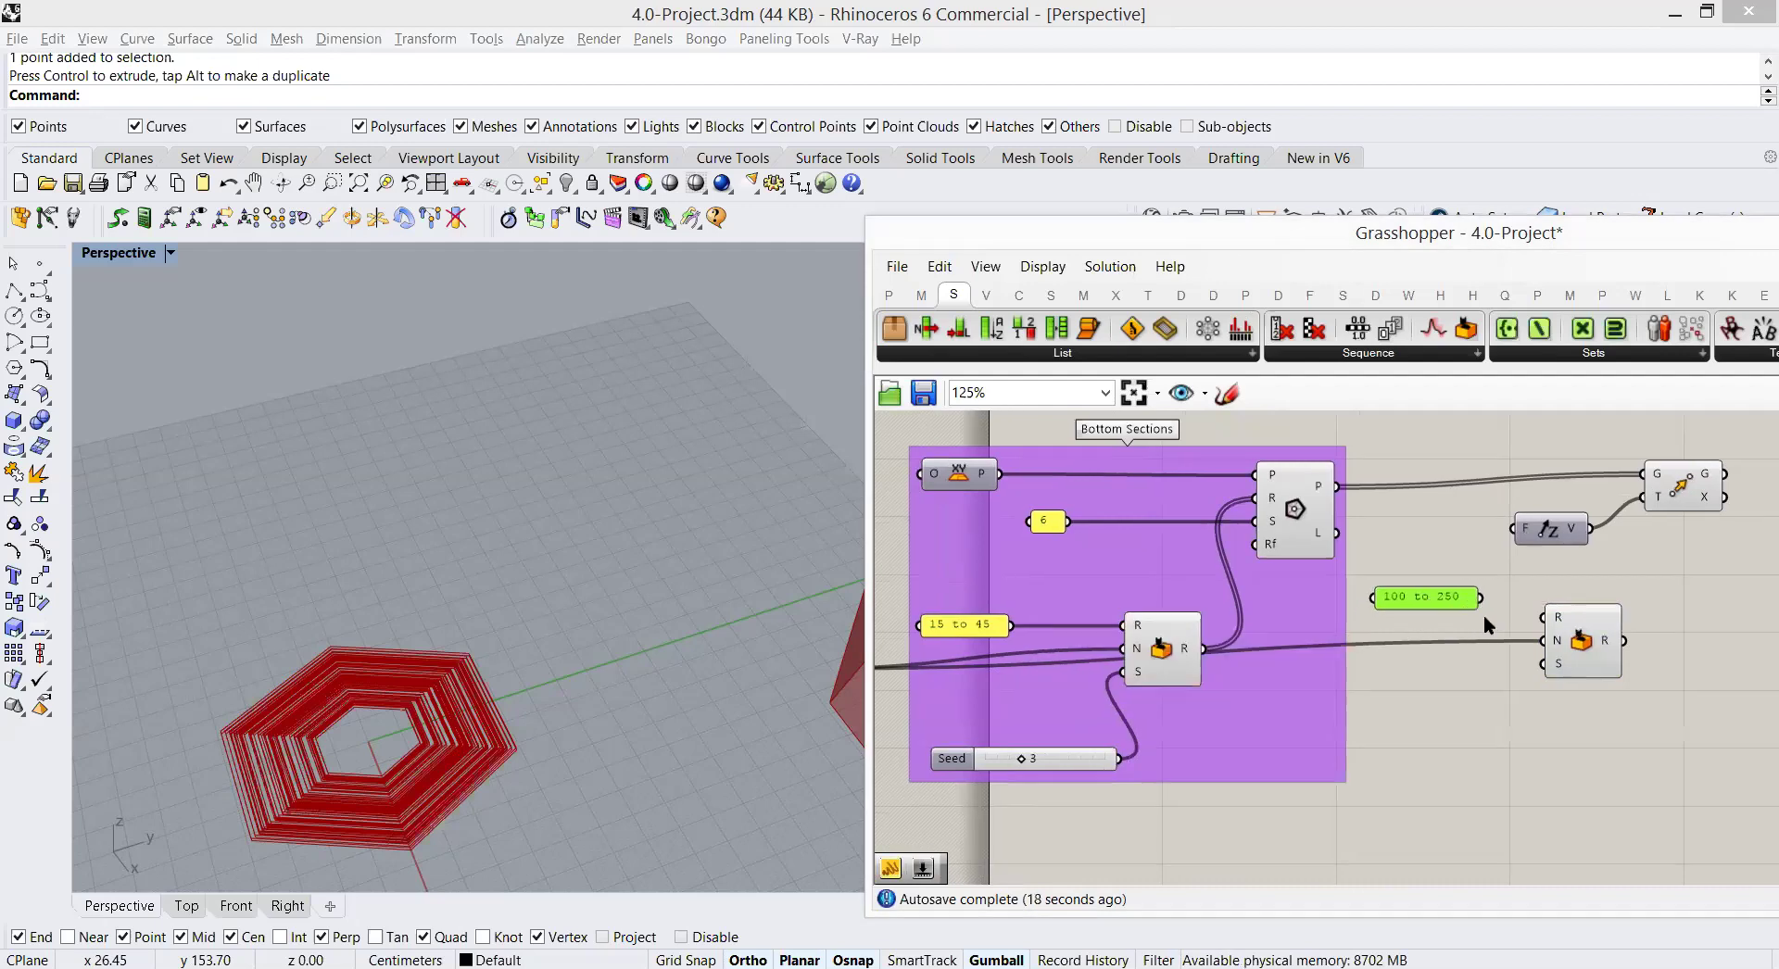
pyautogui.moveTo(1473, 598); pyautogui.dragTo(1538, 618)
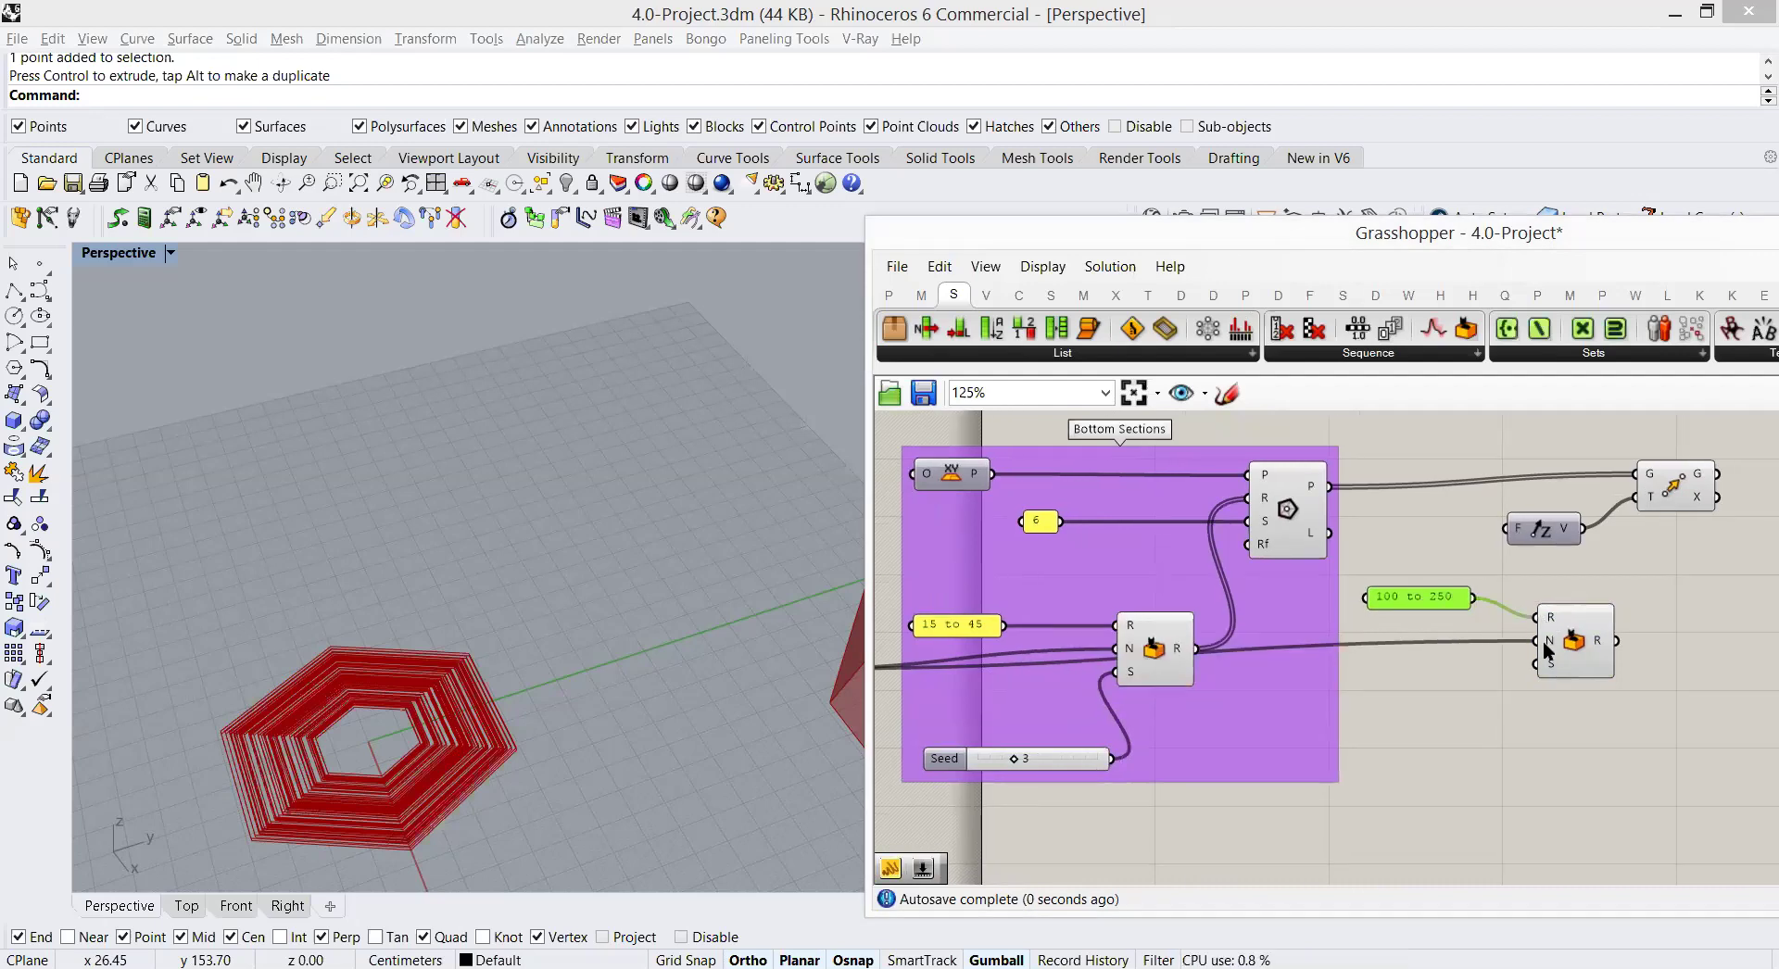
# Step: Change the text of the panel feeding the new Random component to "150 to 300"
pyautogui.doubleClick(1397, 597)
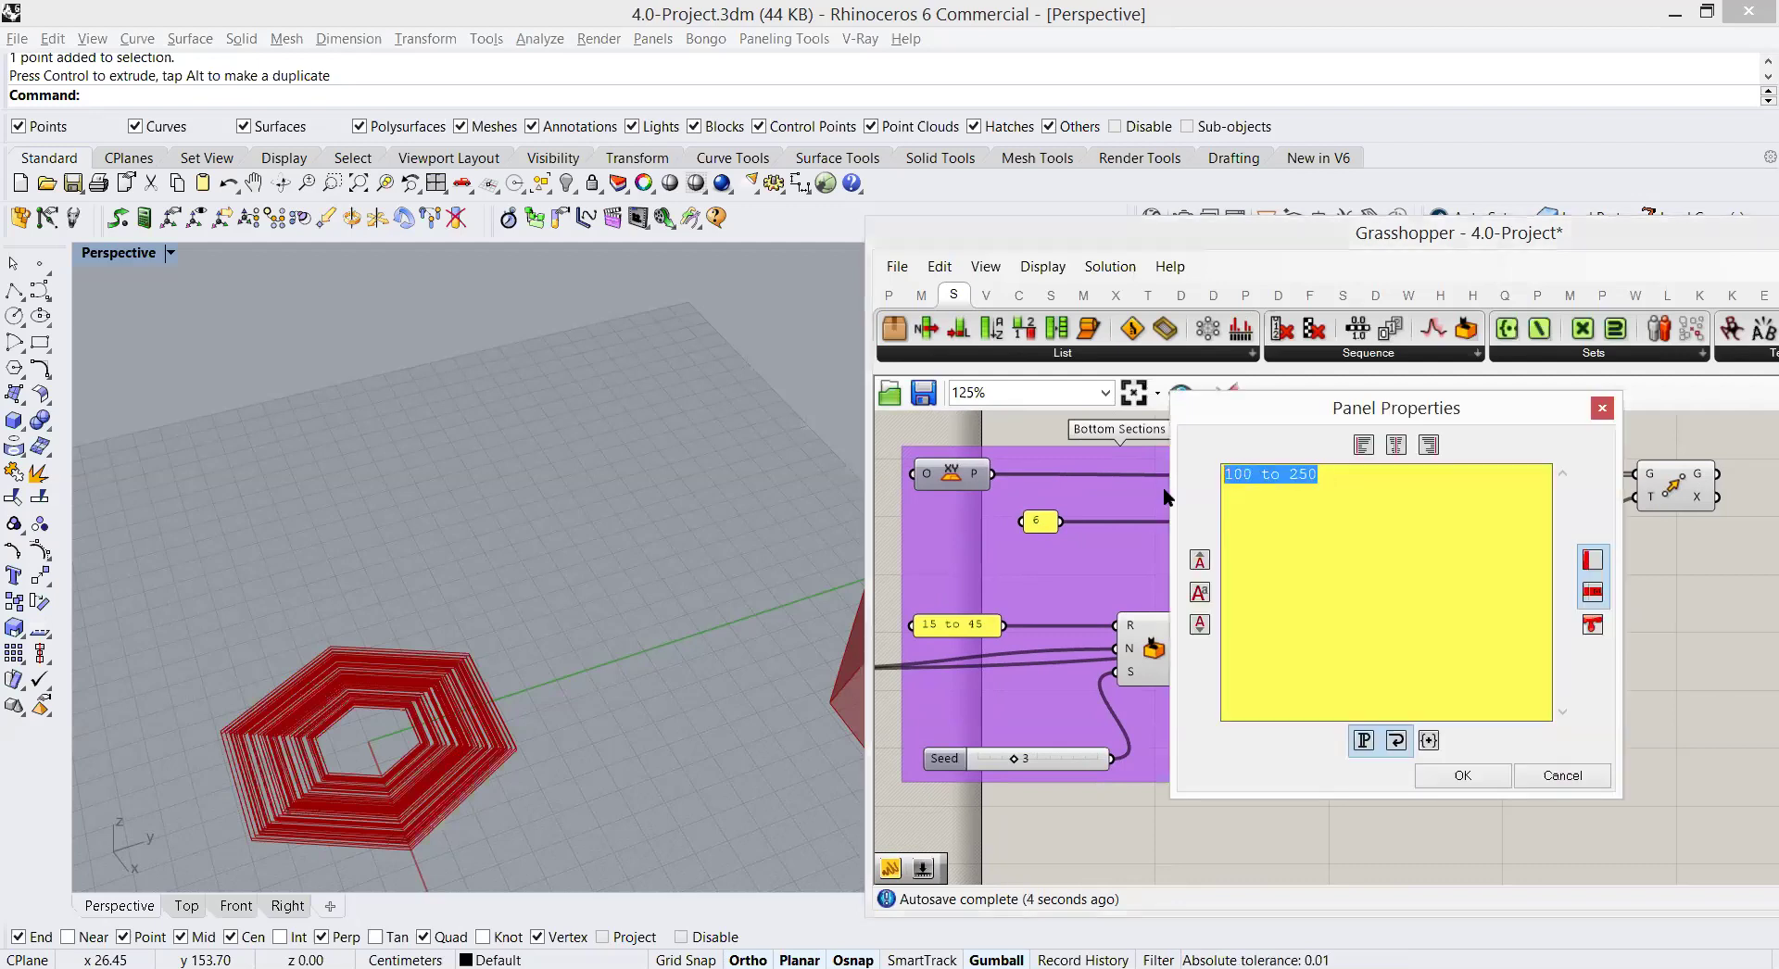
pyautogui.write('15')
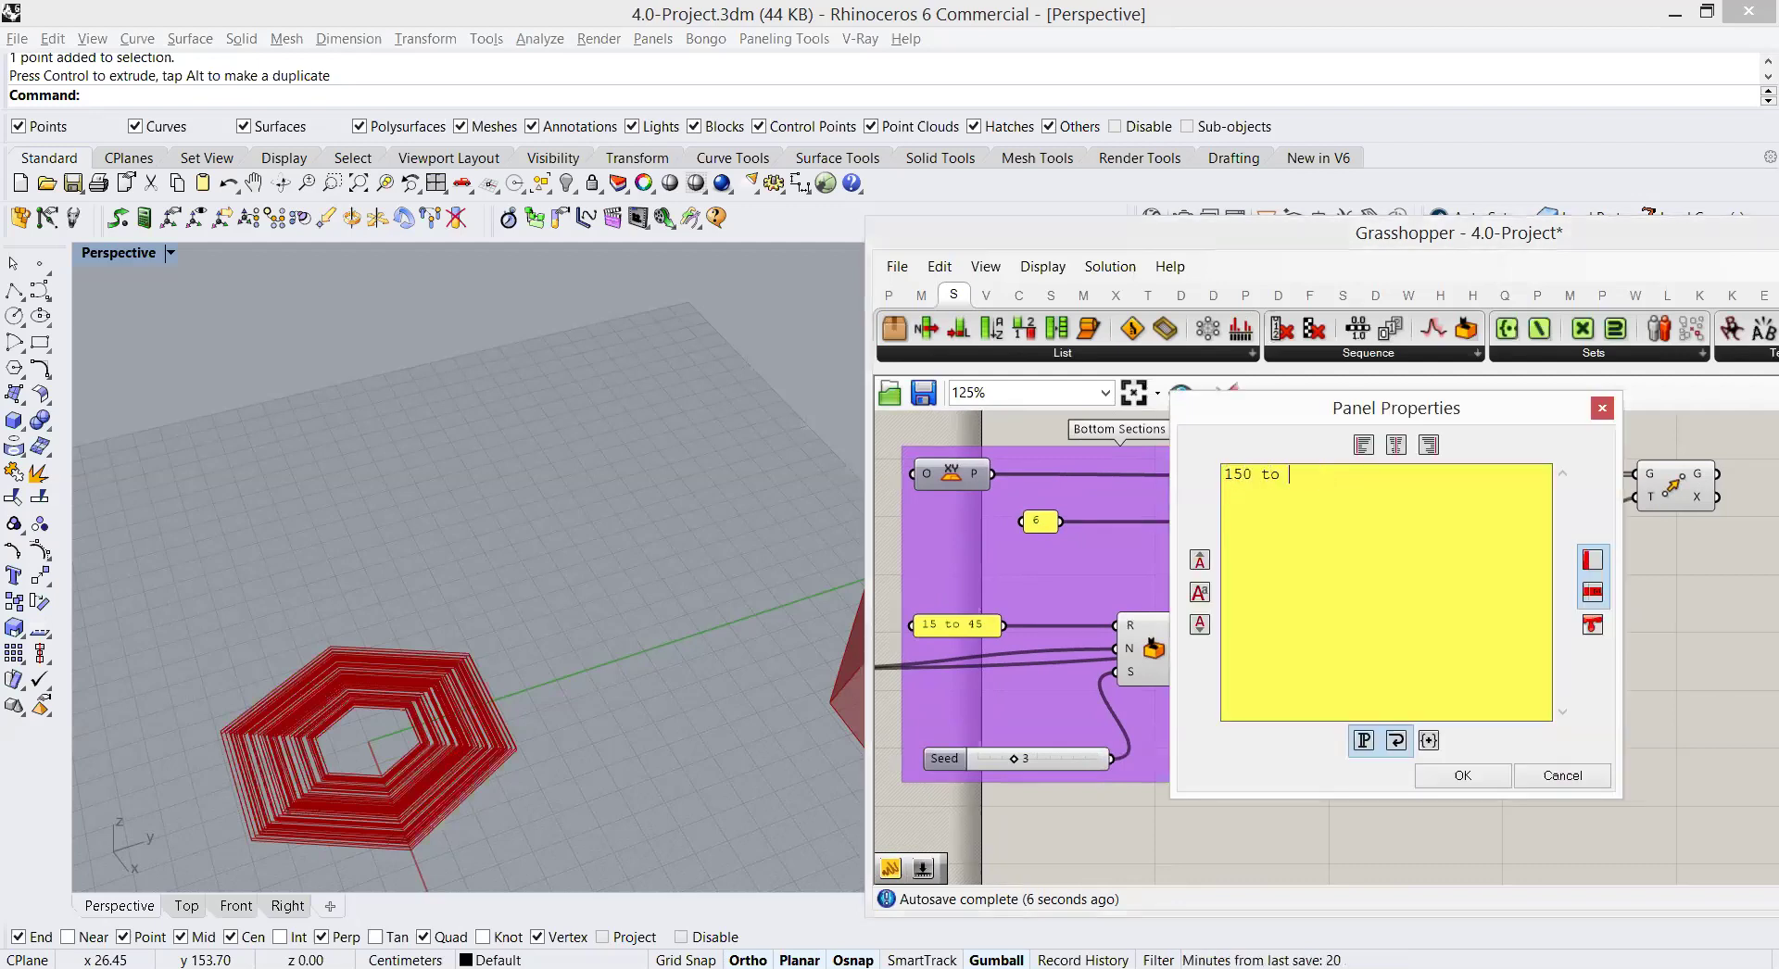
pyautogui.press('BackSpace')
pyautogui.press('BackSpace')
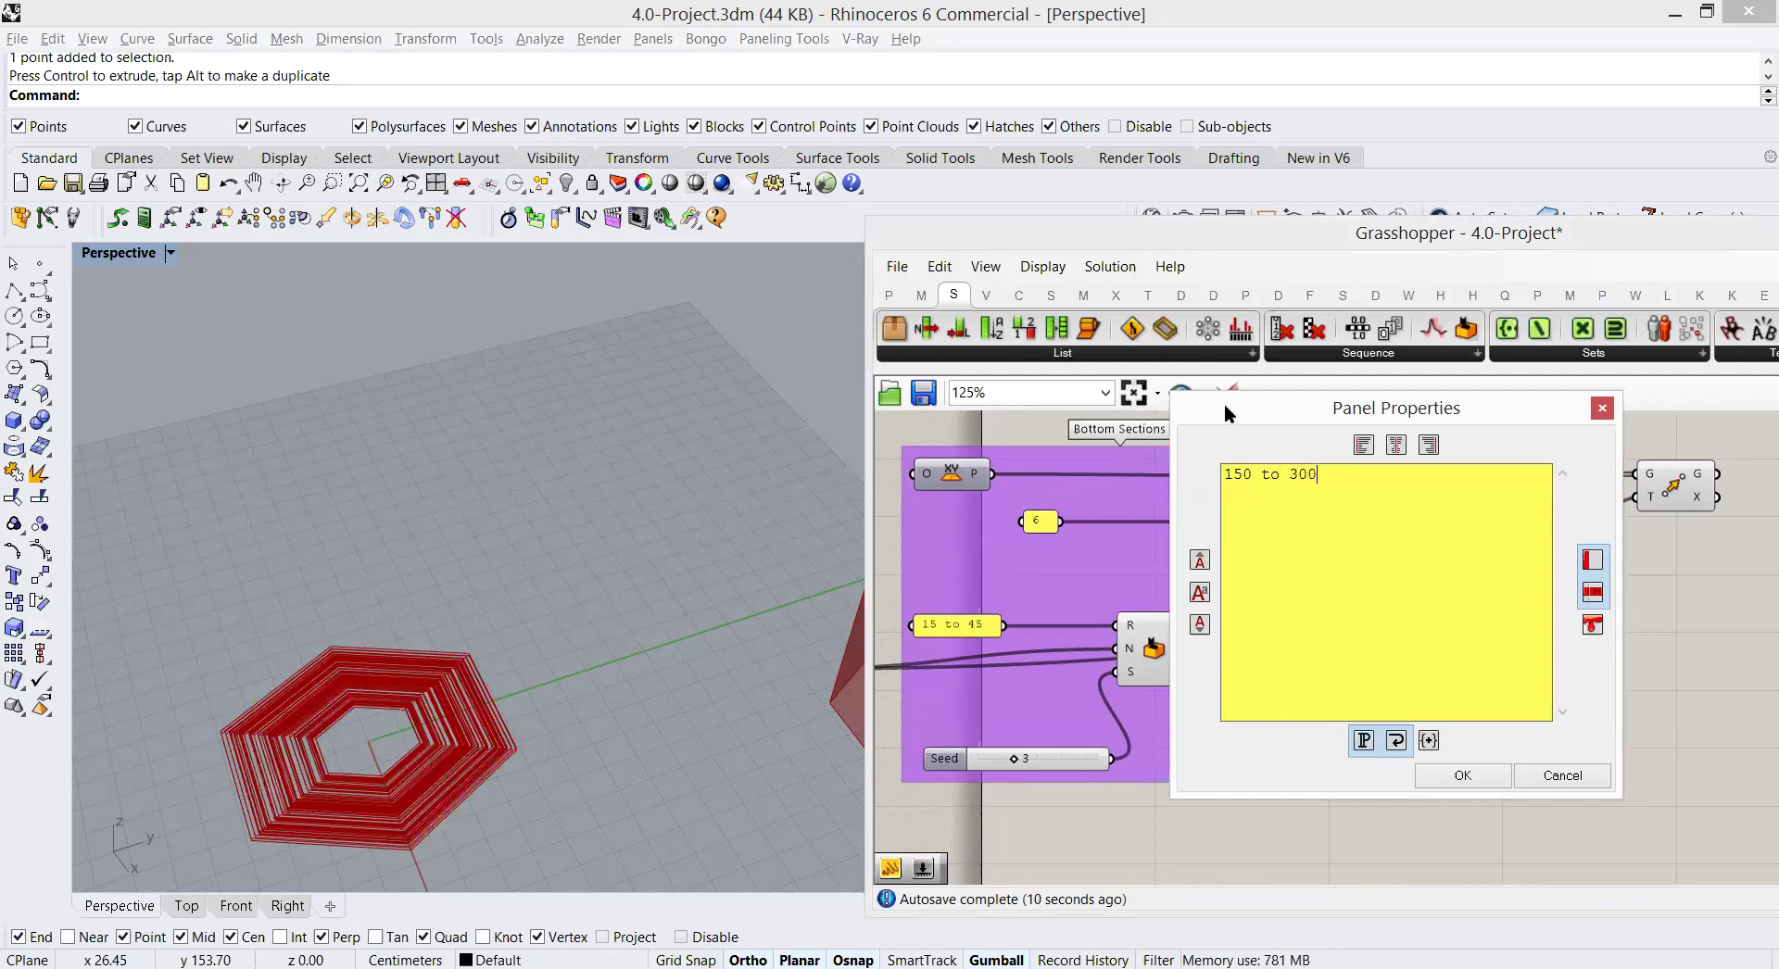
pyautogui.click(1448, 775)
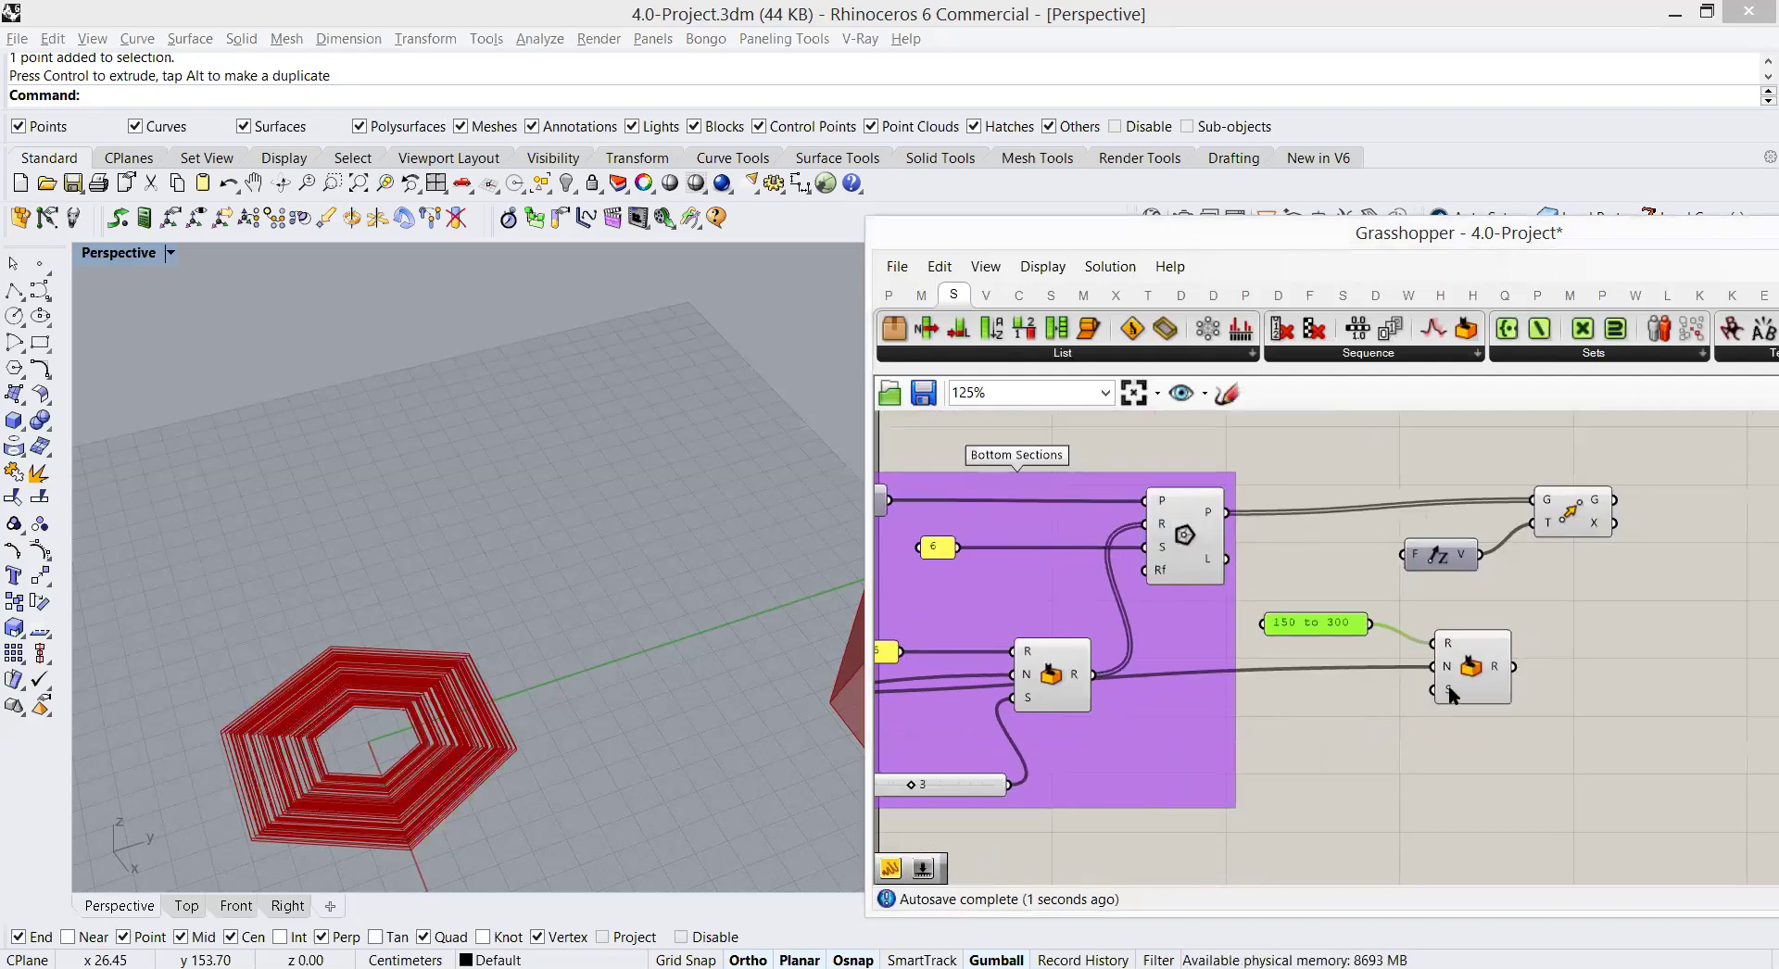
pyautogui.moveTo(1448, 685)
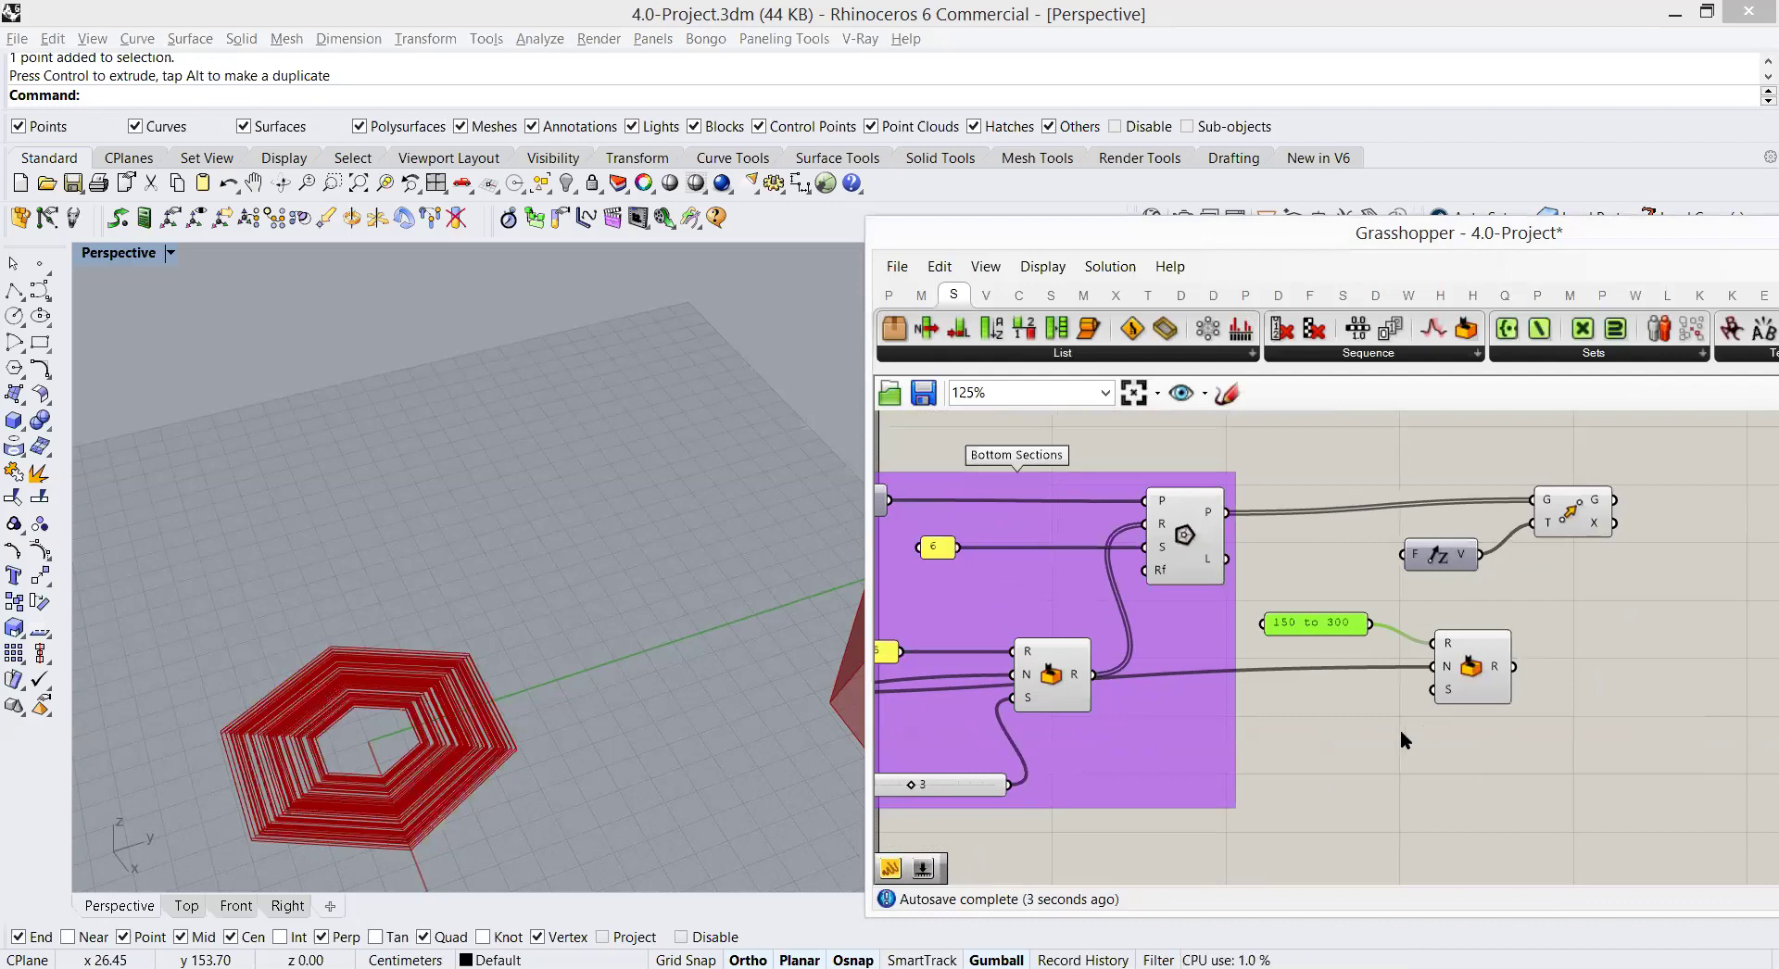
# Step: Connect the new Random component's R output to the Unit Z component's F input and view the moved hexagons
pyautogui.click(1575, 658)
pyautogui.scroll(-1, 1529, 659)
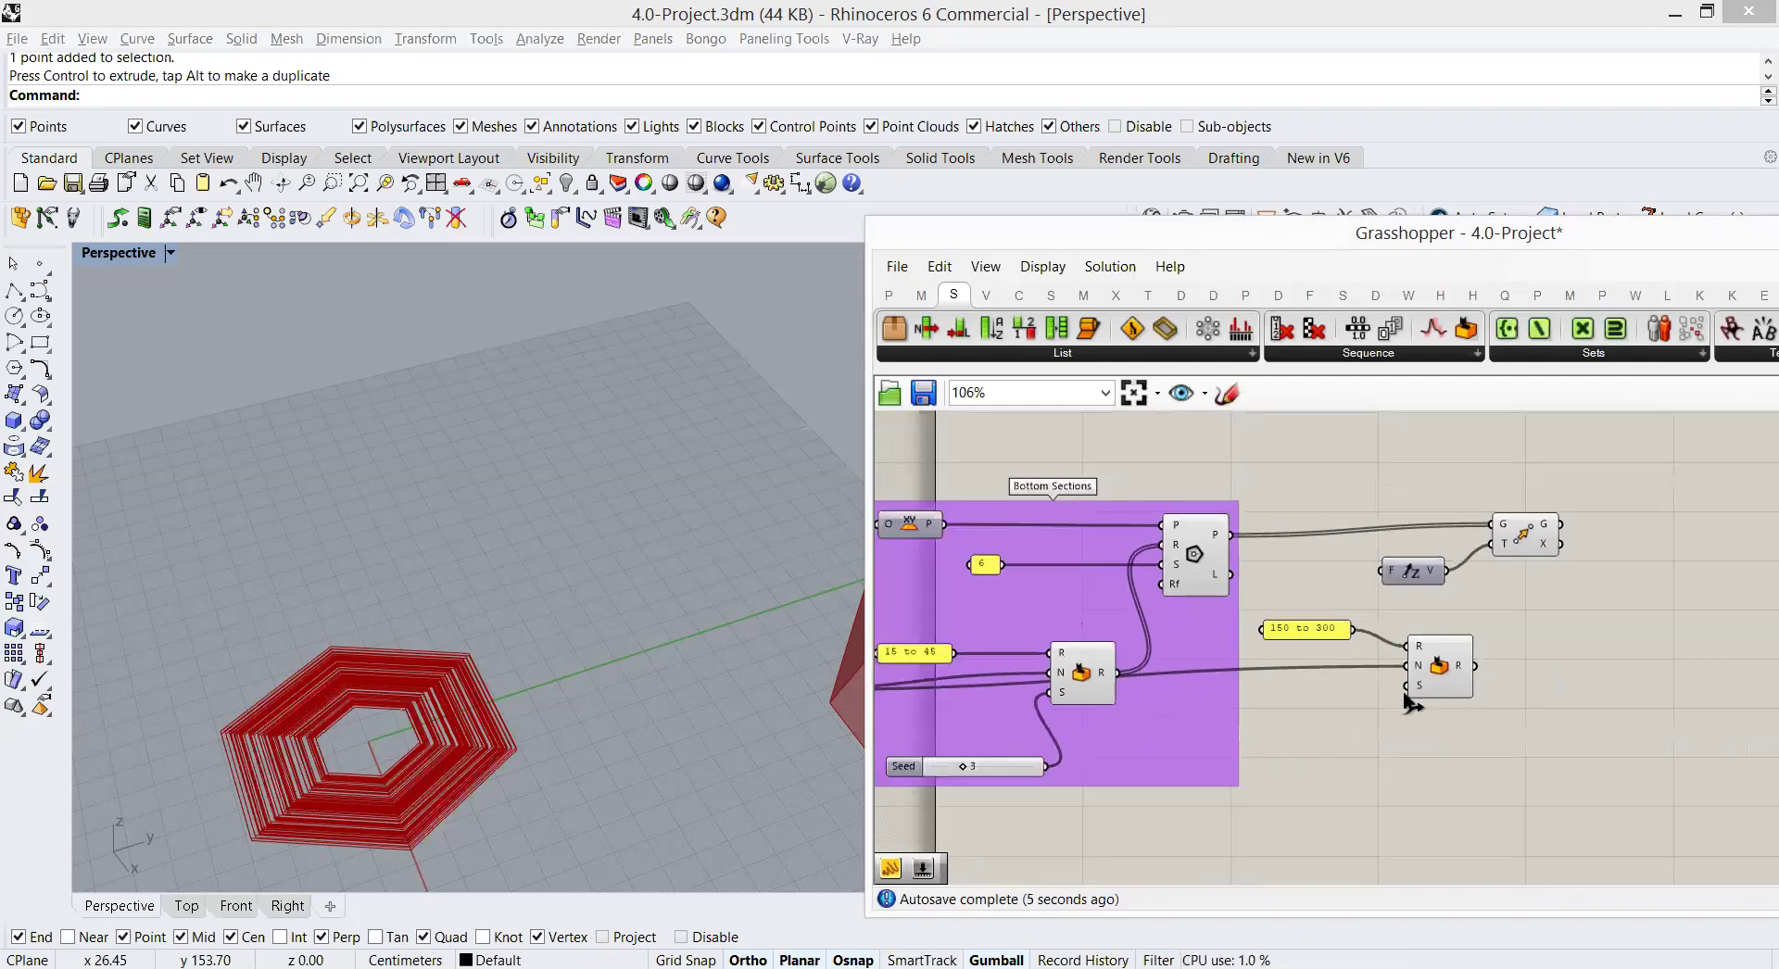
pyautogui.moveTo(1474, 666); pyautogui.dragTo(1382, 571)
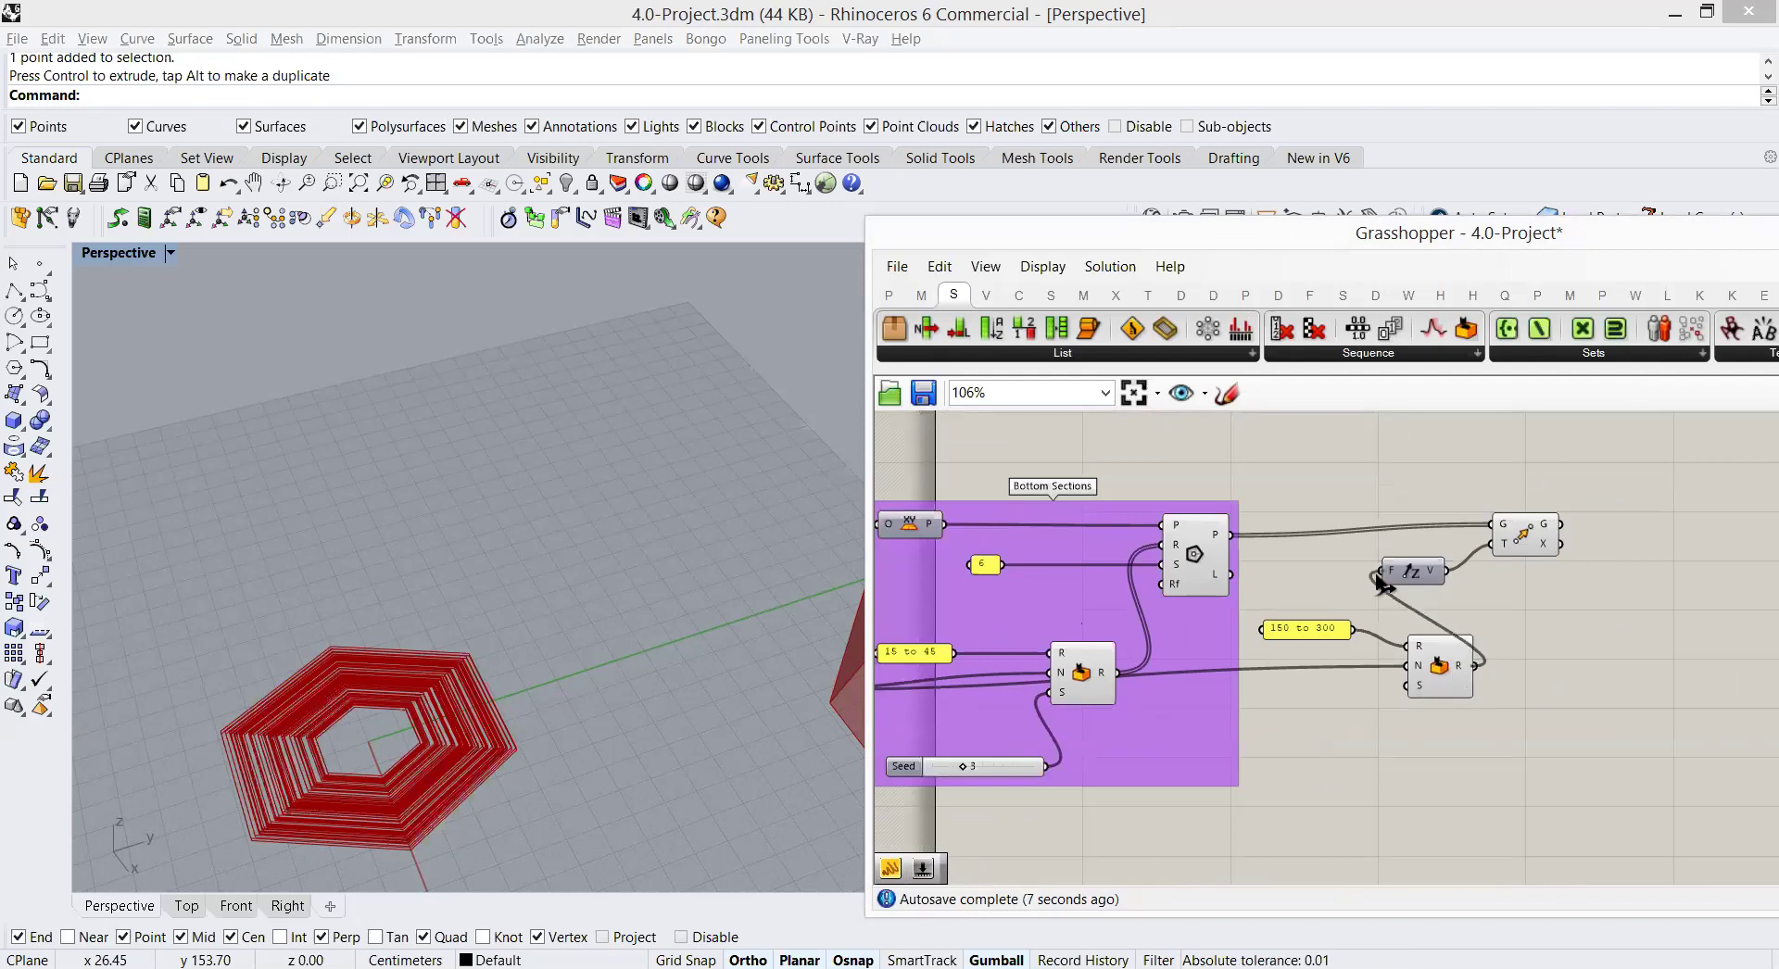
pyautogui.scroll(-4, 436, 643)
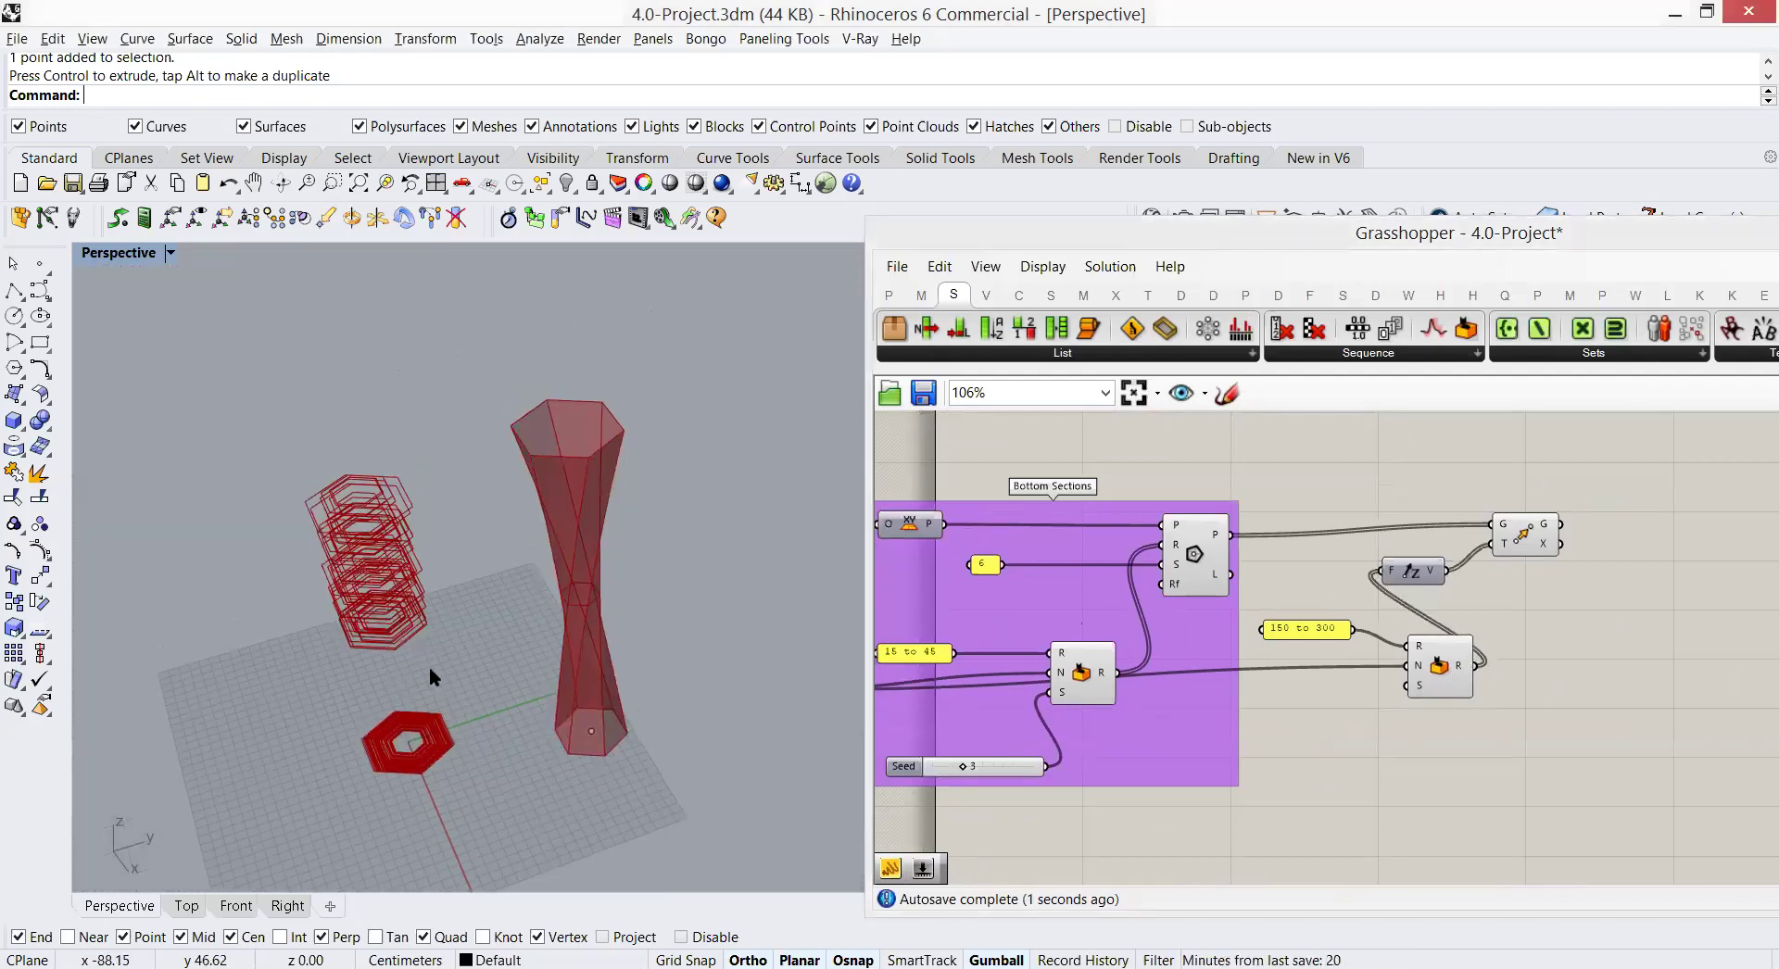
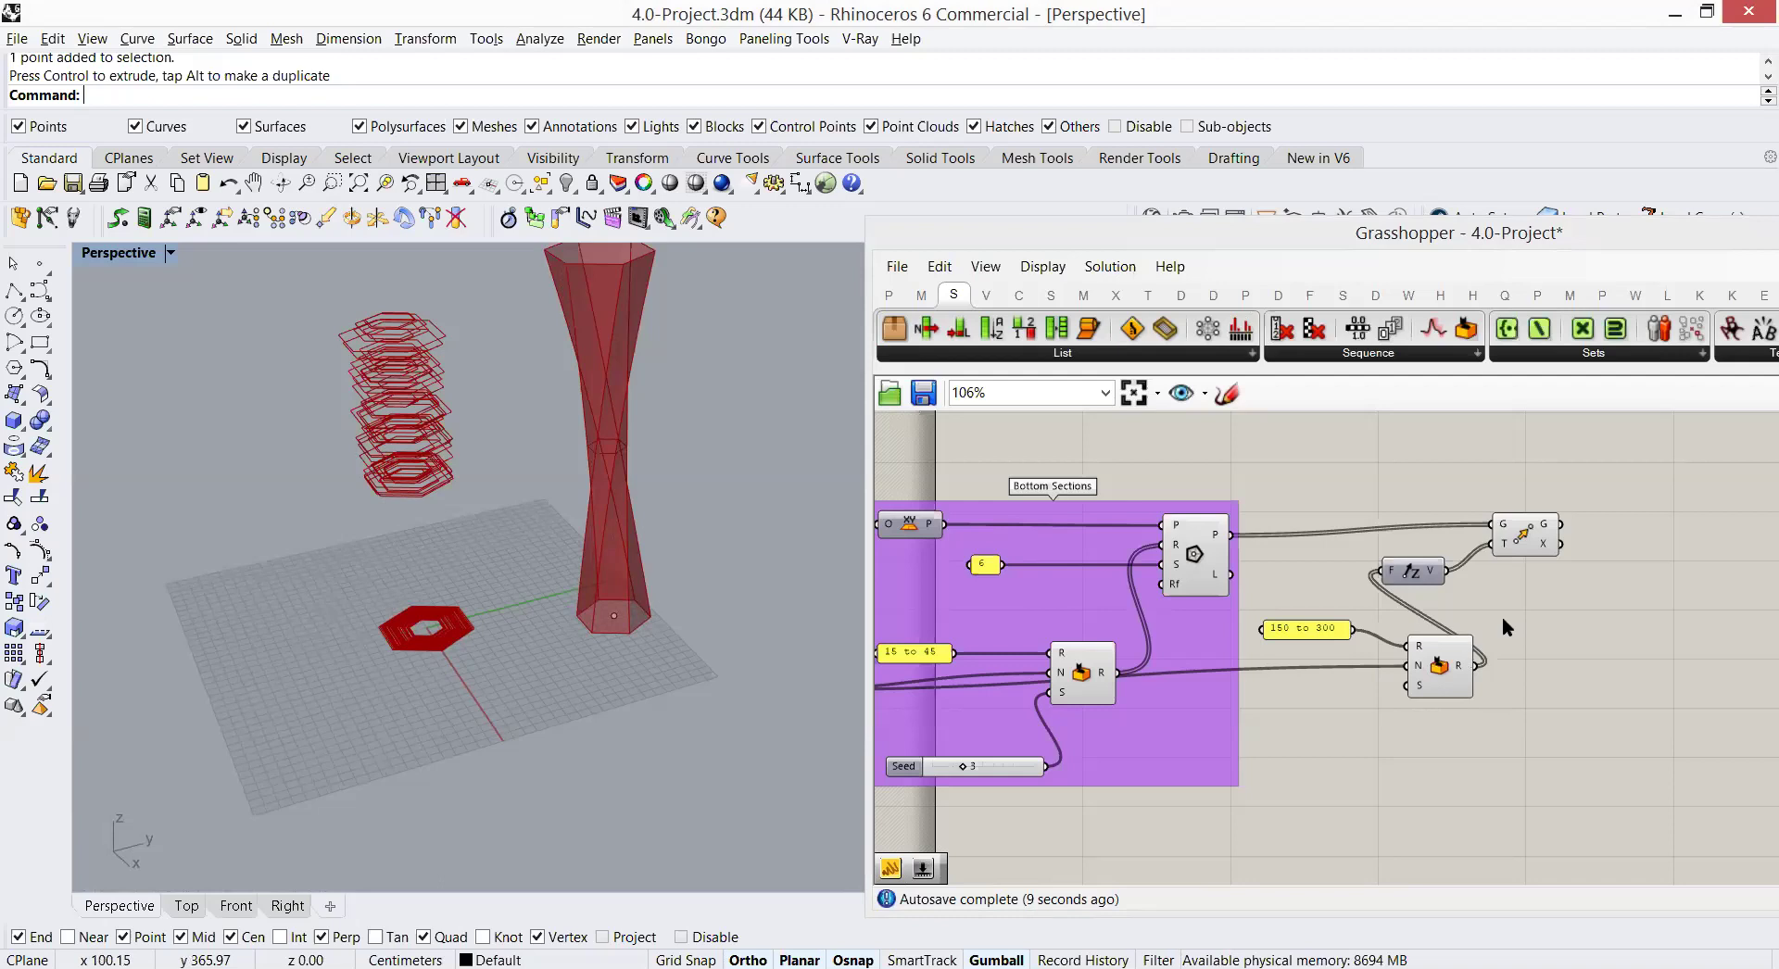
# Step: Reposition the Move, Unit Z and new Random components closer together beside the Bottom Sections group
pyautogui.moveTo(1503, 619); pyautogui.dragTo(1452, 619, button='right')
pyautogui.moveTo(1470, 542); pyautogui.dragTo(1490, 544)
pyautogui.moveTo(1361, 576); pyautogui.dragTo(1386, 580)
pyautogui.moveTo(1408, 667); pyautogui.dragTo(1391, 661)
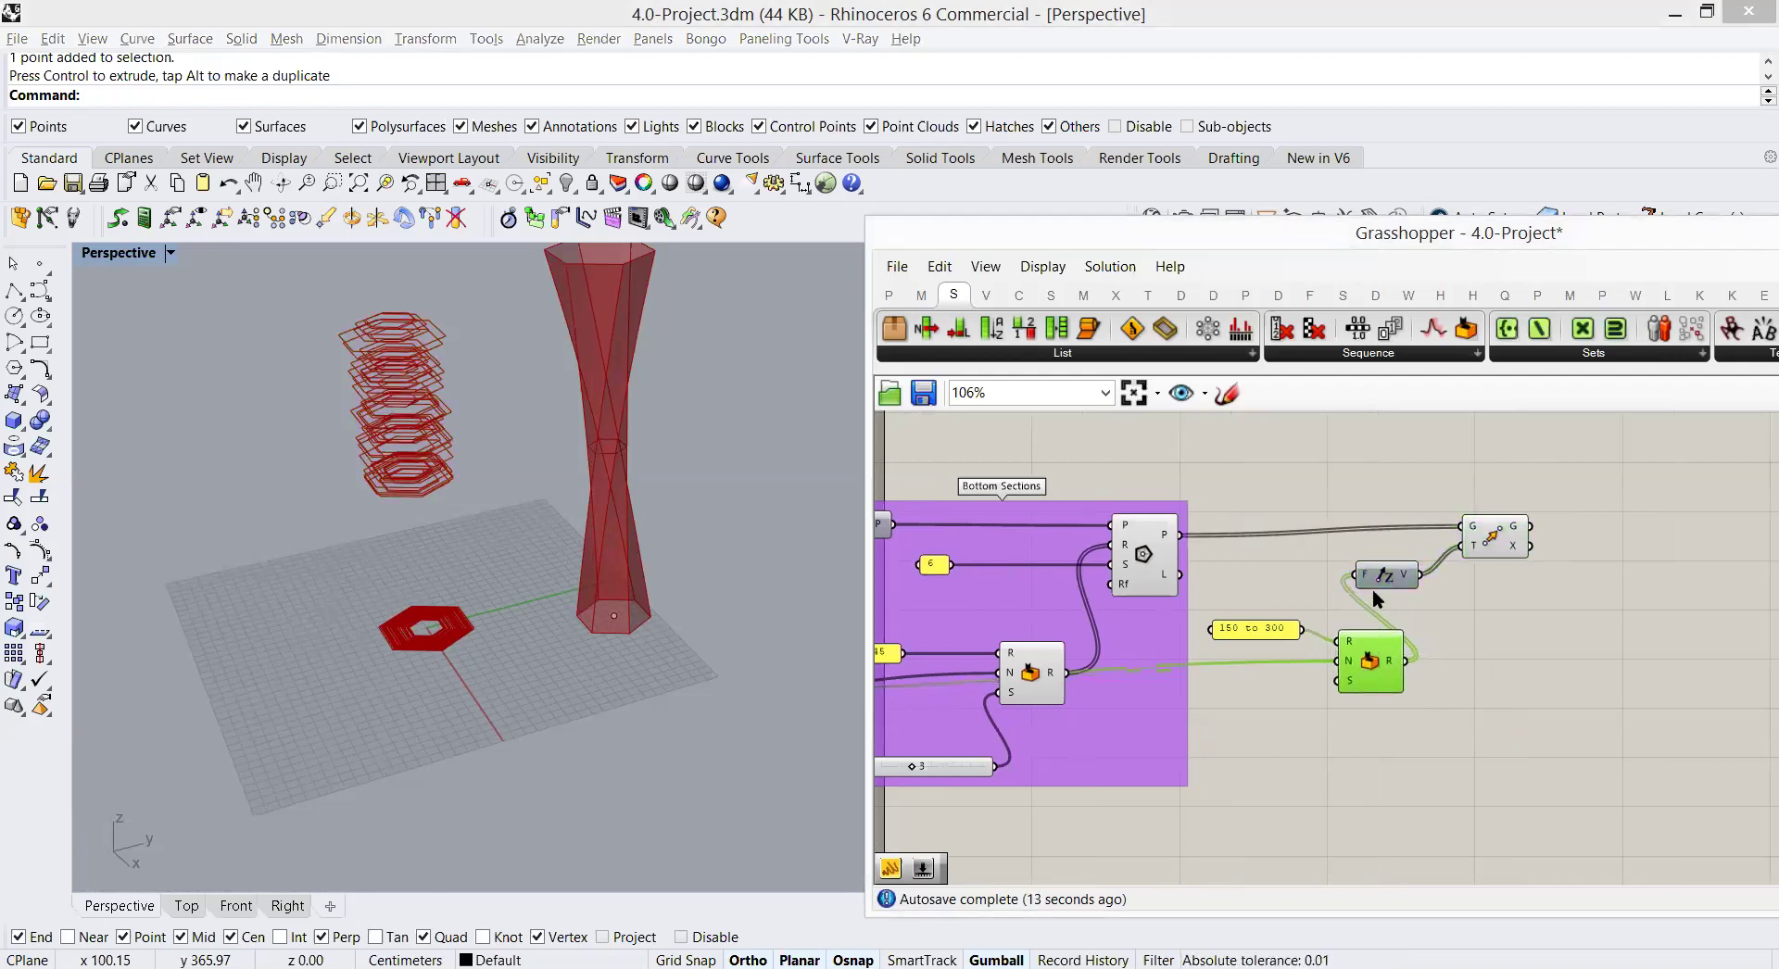
pyautogui.moveTo(1372, 588); pyautogui.dragTo(1404, 593)
pyautogui.click(1356, 645)
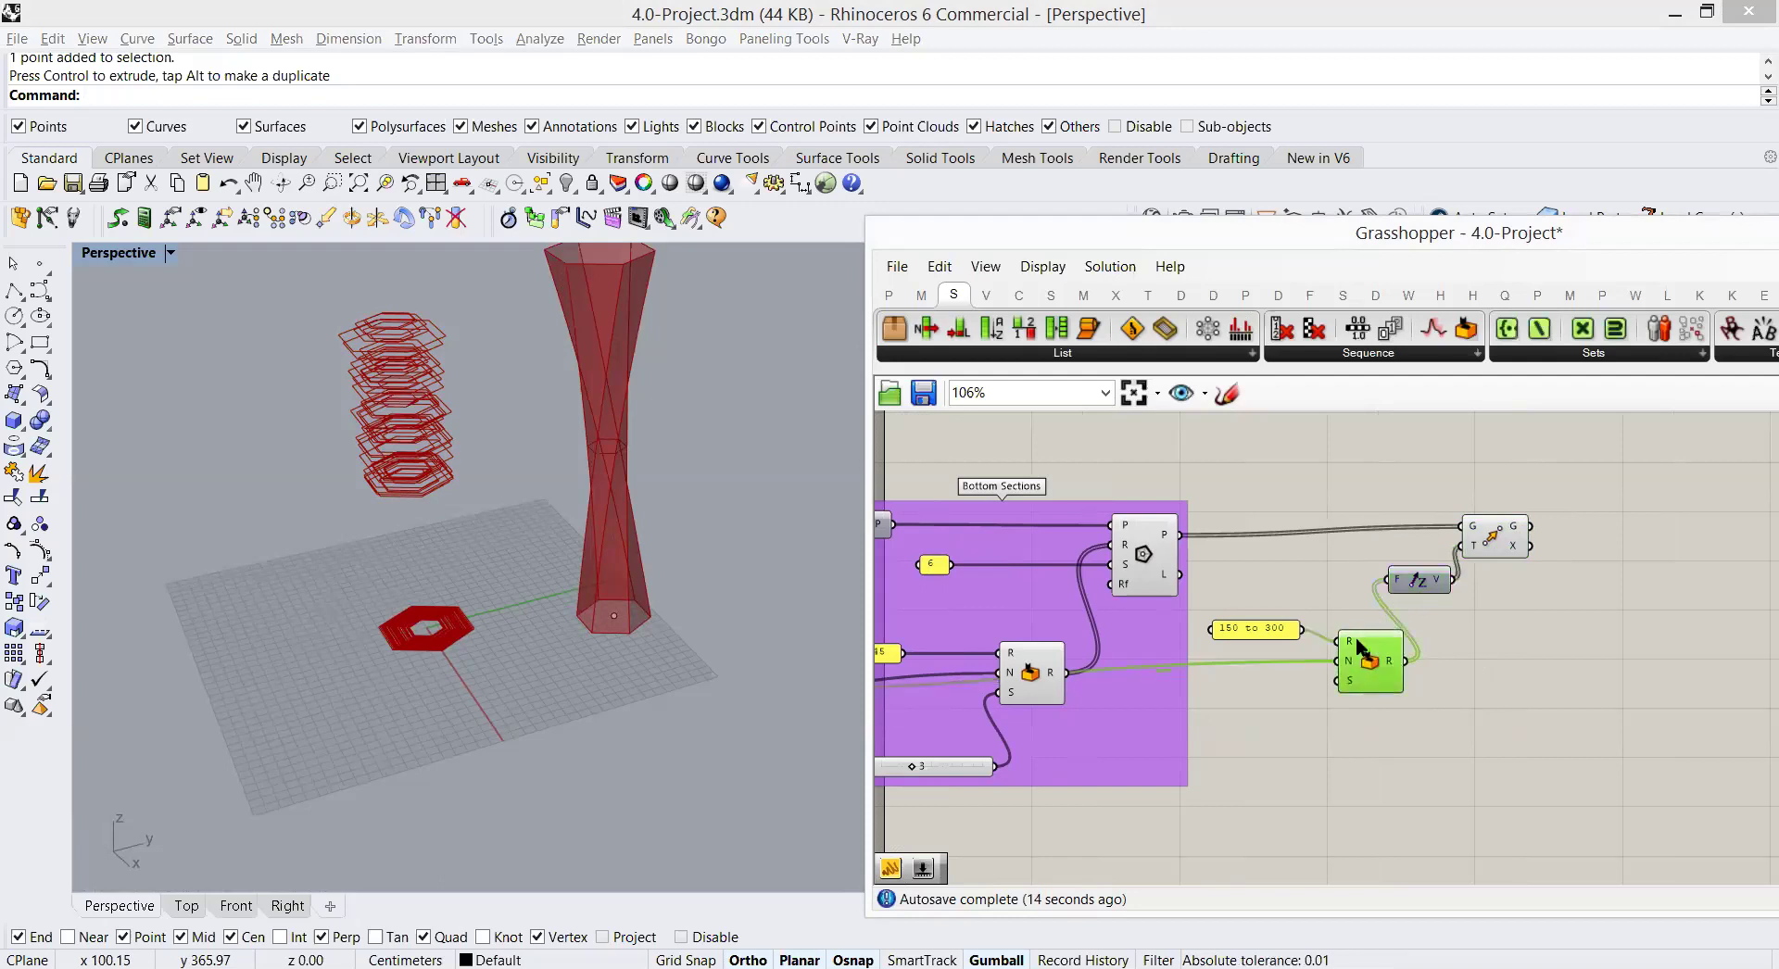
# Step: Add a number slider with value 3 and connect it to the new Random component's S input
pyautogui.click(1292, 745)
pyautogui.doubleClick(1291, 742)
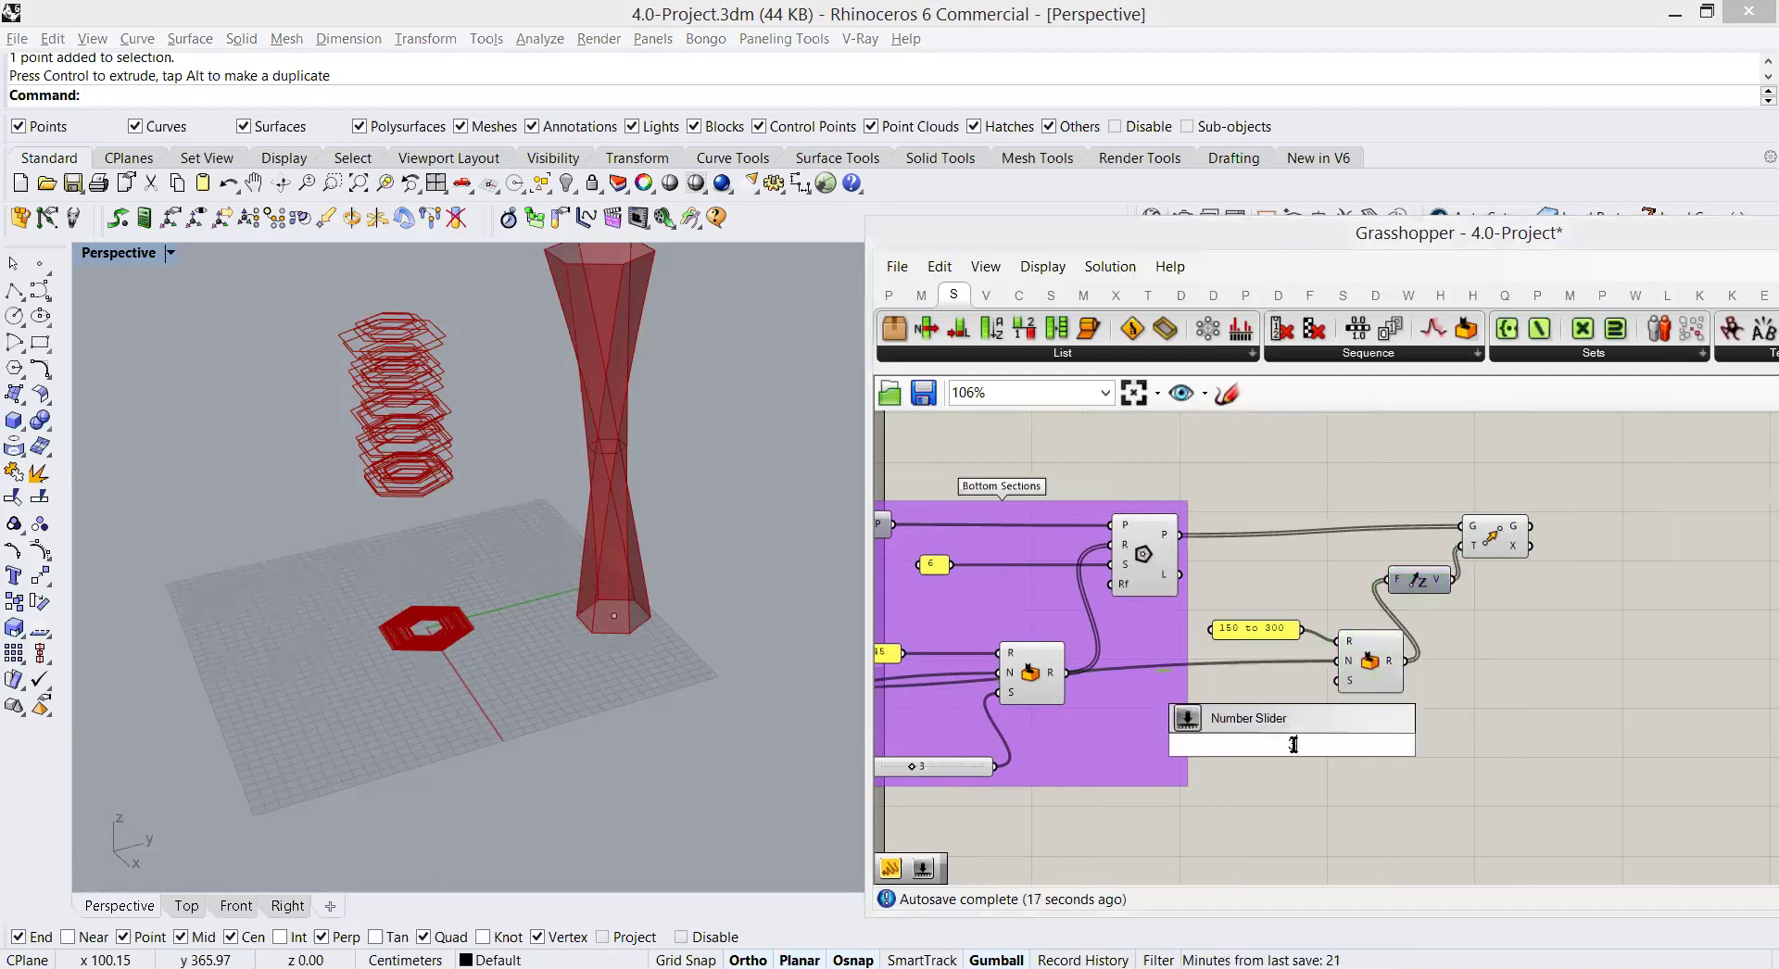
pyautogui.write('3')
pyautogui.press('Return')
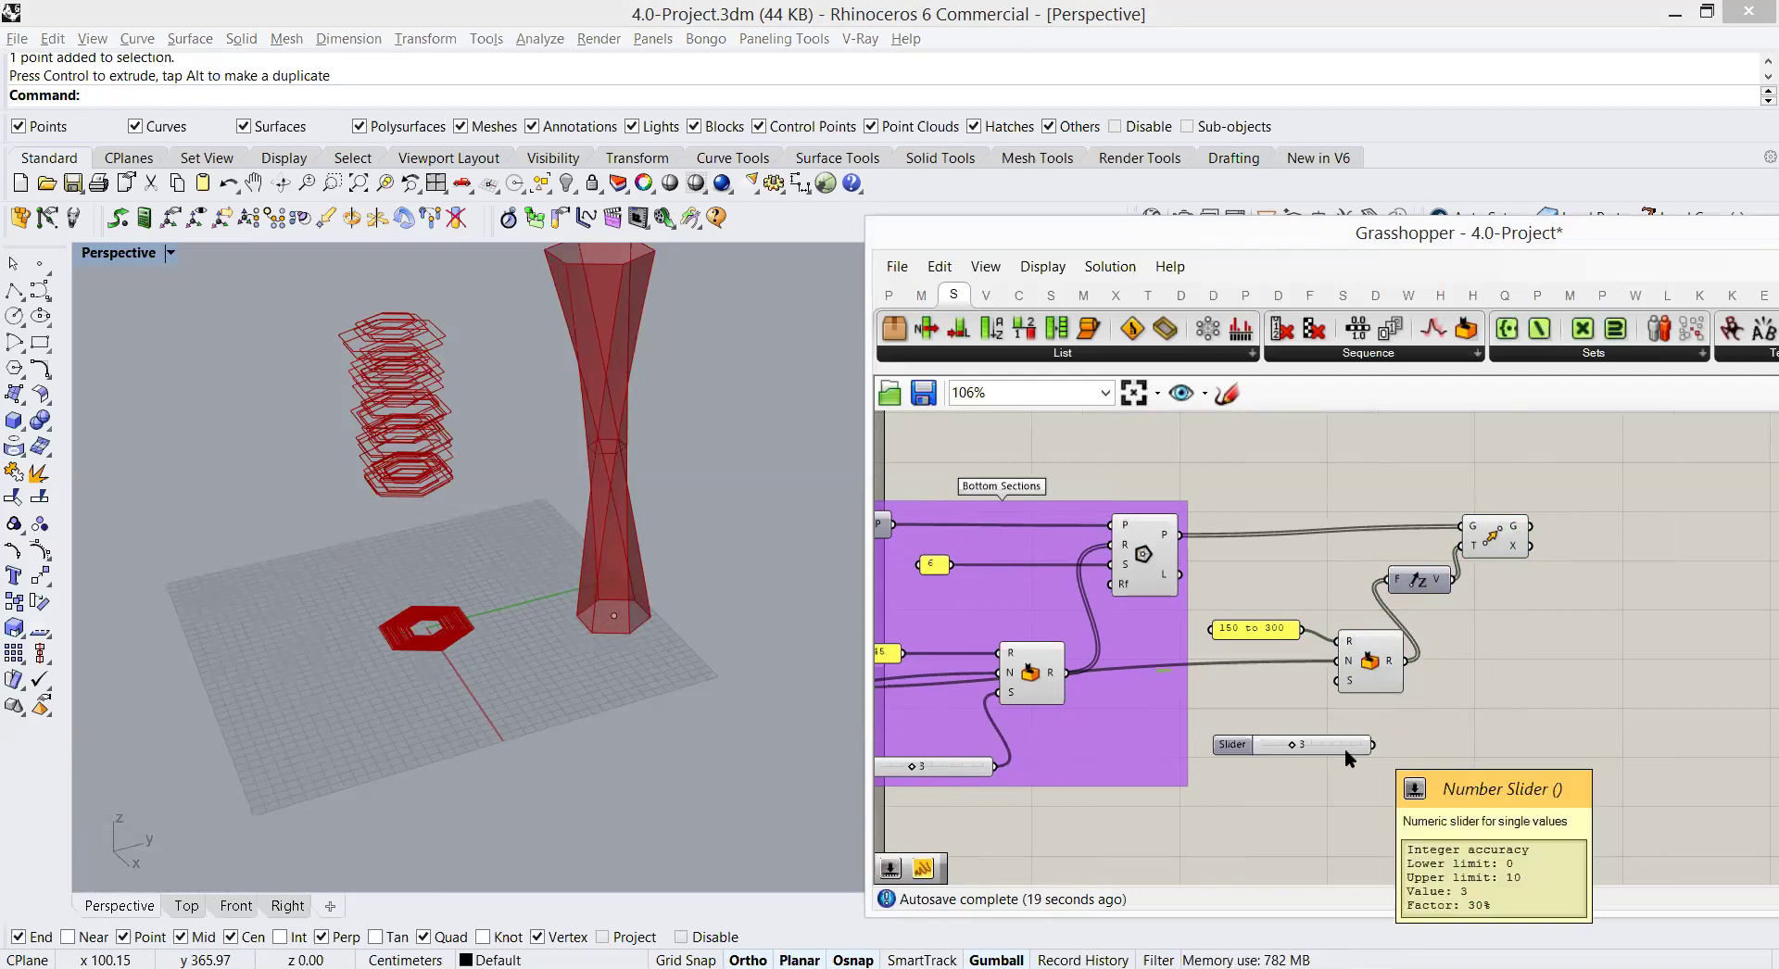
pyautogui.moveTo(1374, 744); pyautogui.dragTo(1337, 682)
pyautogui.moveTo(1318, 710); pyautogui.dragTo(1316, 730, button='right')
pyautogui.moveTo(1375, 696); pyautogui.dragTo(1392, 696)
# Step: Arrange the "150 to 300" panel, its Random component and the Seed slider, and group them
pyautogui.moveTo(1424, 593); pyautogui.dragTo(1215, 789)
pyautogui.moveTo(1278, 769); pyautogui.dragTo(1265, 708, button='right')
pyautogui.moveTo(1354, 697); pyautogui.dragTo(1380, 714)
pyautogui.rightClick(1308, 728)
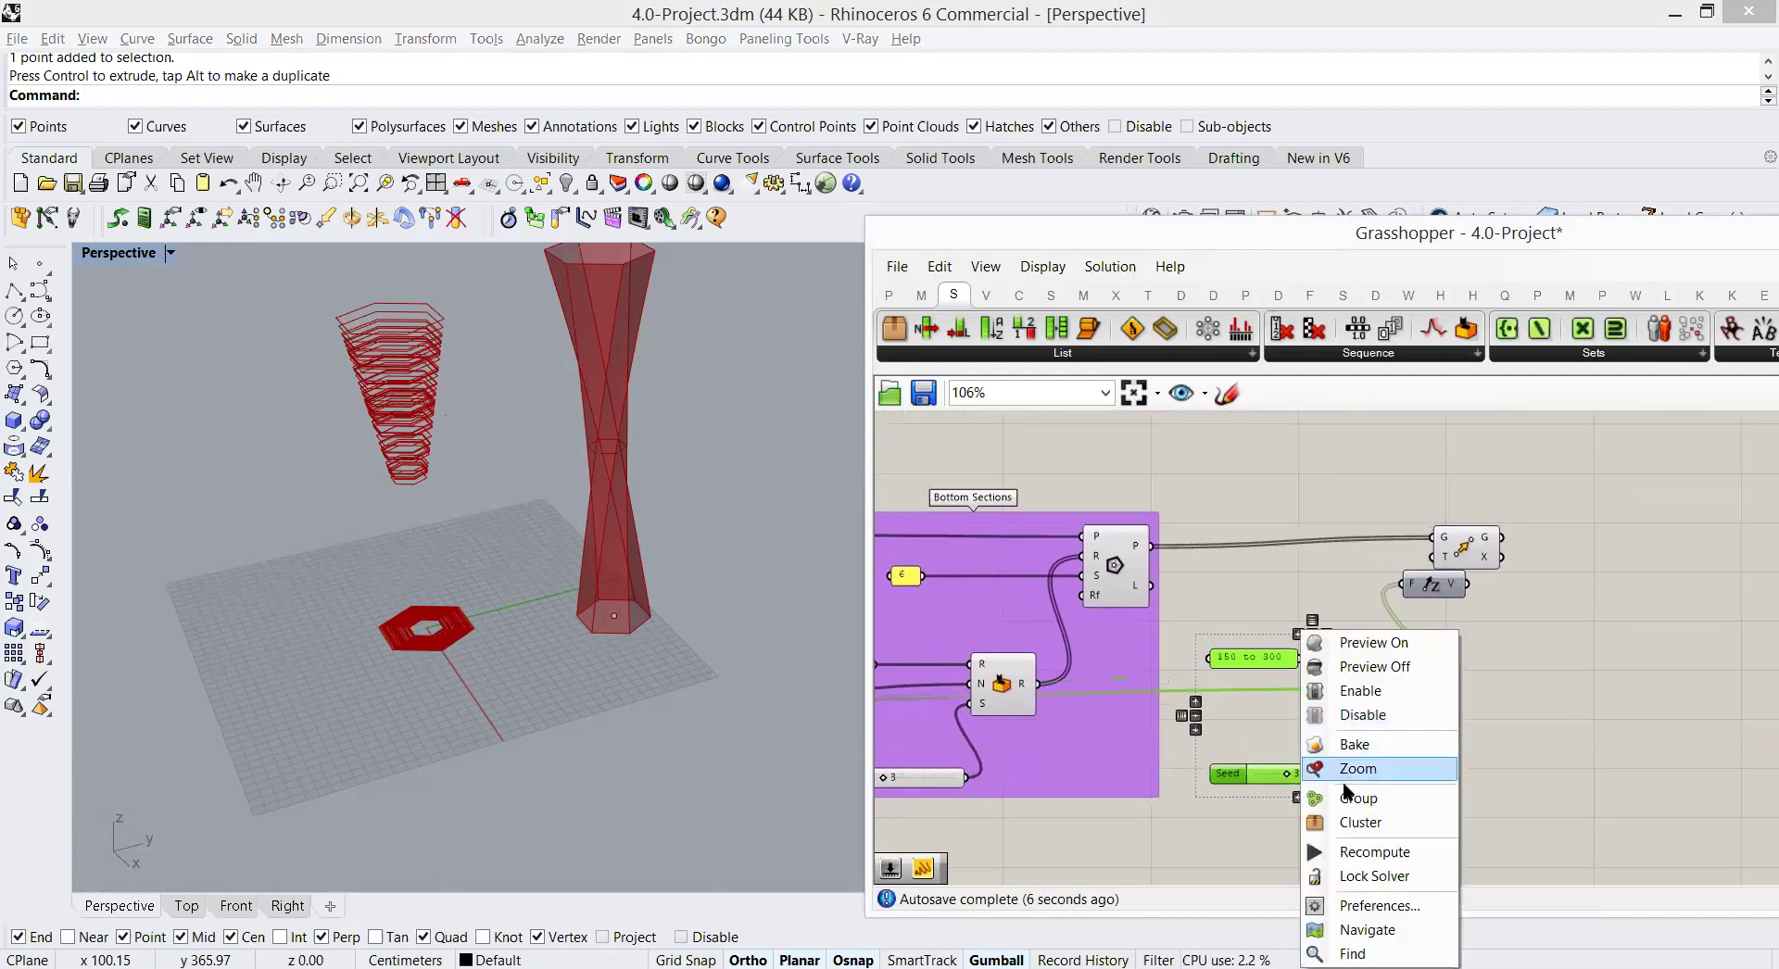
pyautogui.click(1334, 795)
pyautogui.rightClick(1301, 699)
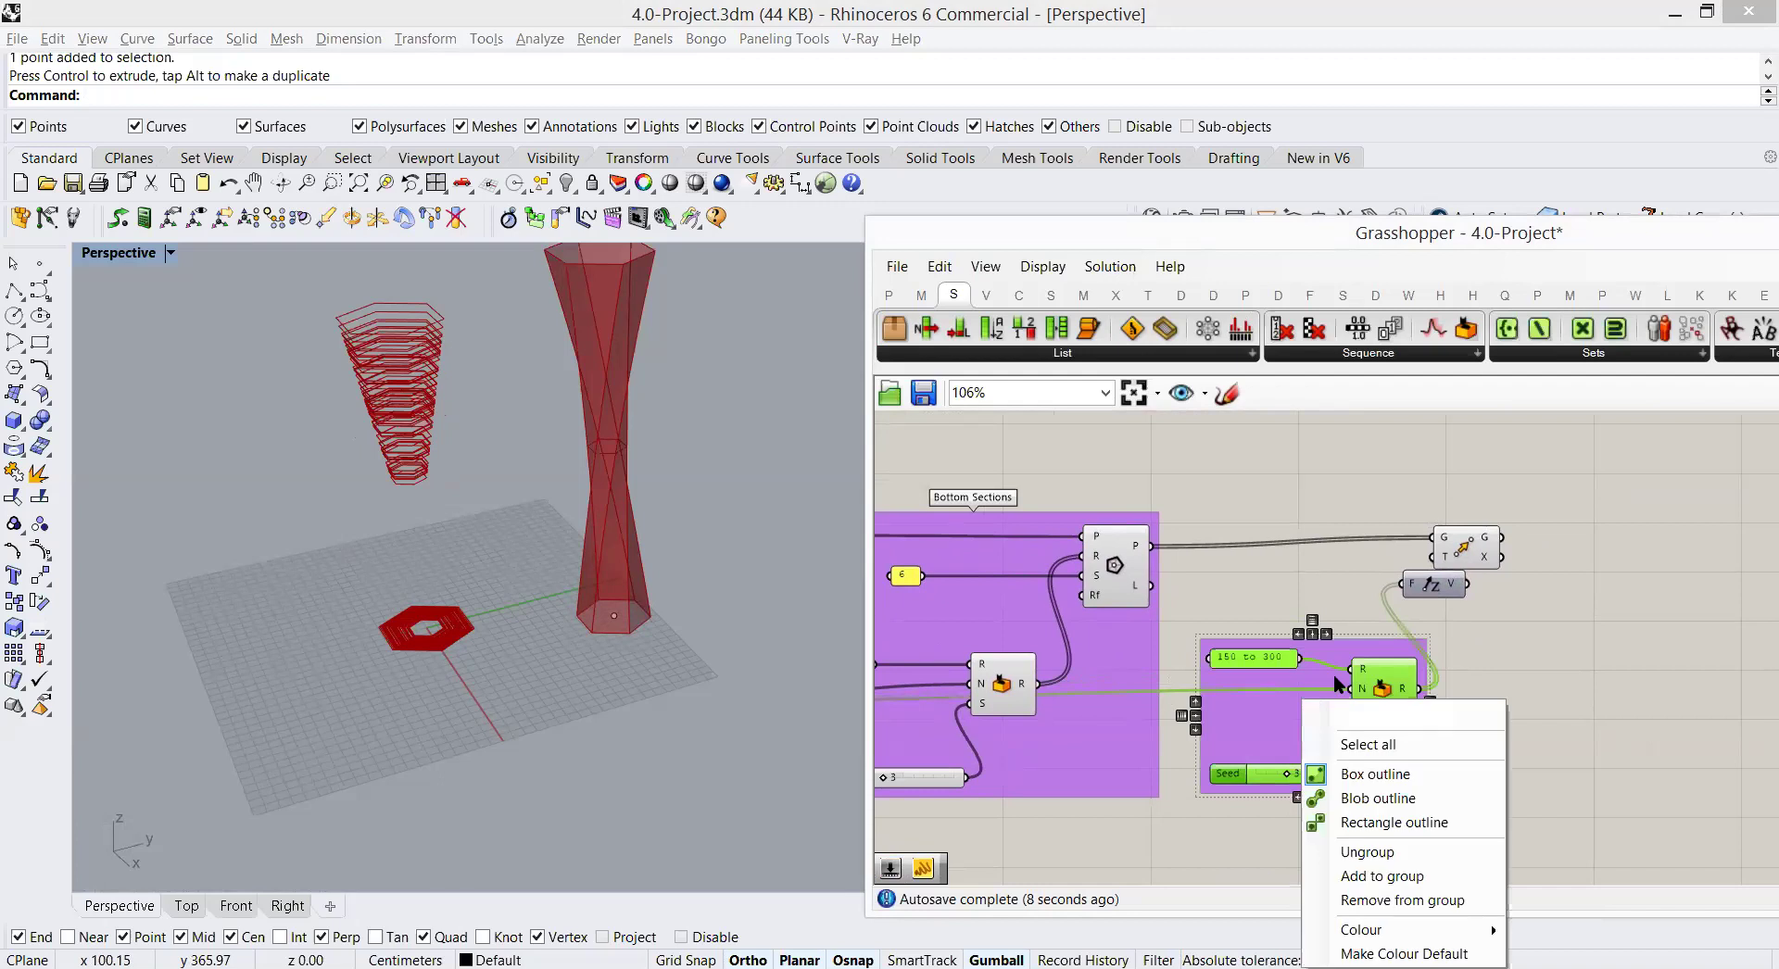
# Step: Name the new group "Mid Height Adjustments"
pyautogui.write('M')
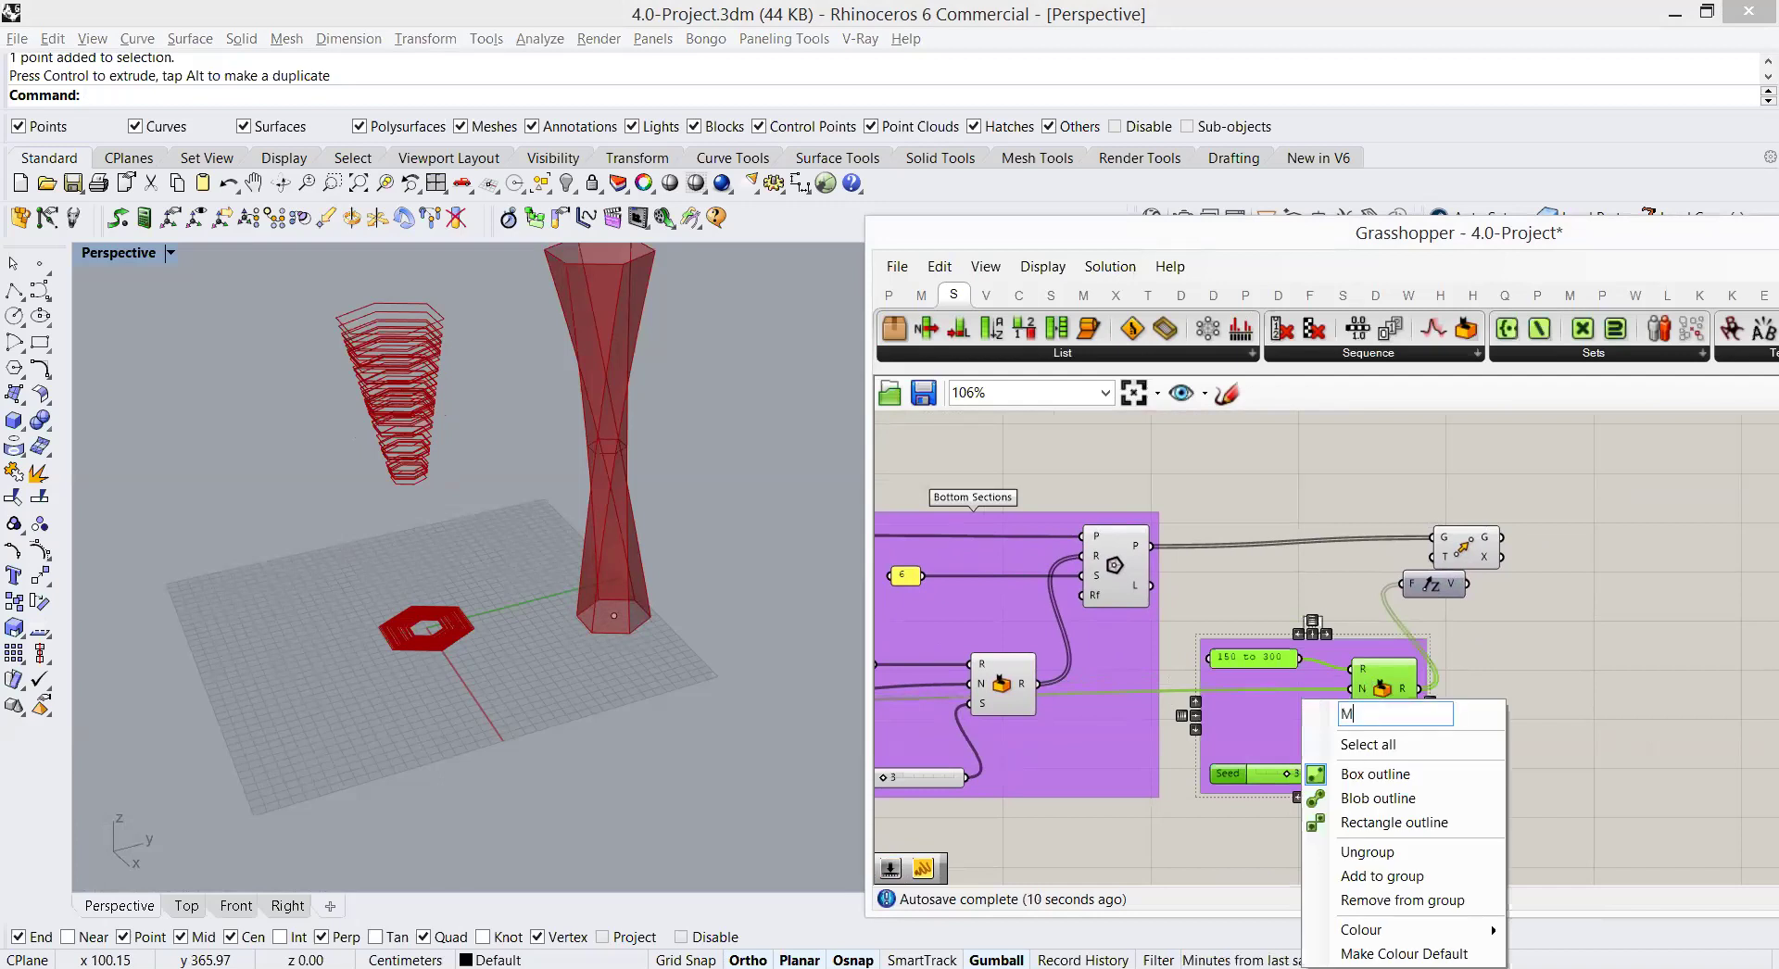
pyautogui.write('id Height D')
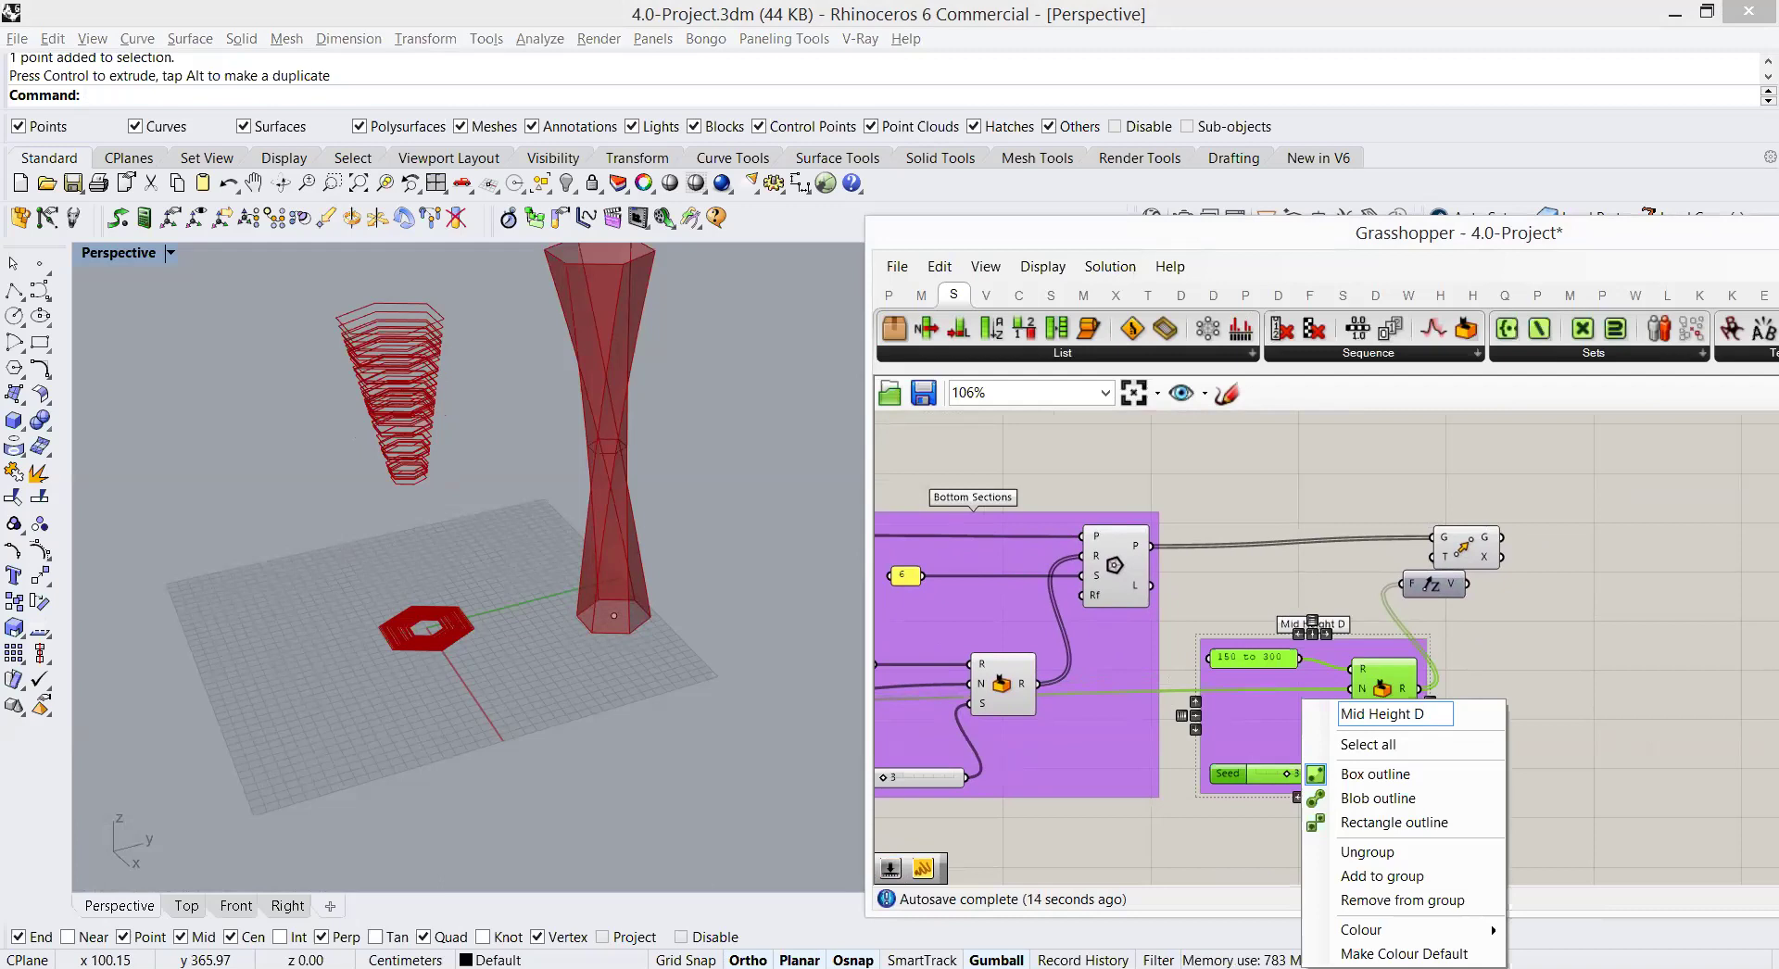
pyautogui.press('BackSpace')
pyautogui.write('Adjustments')
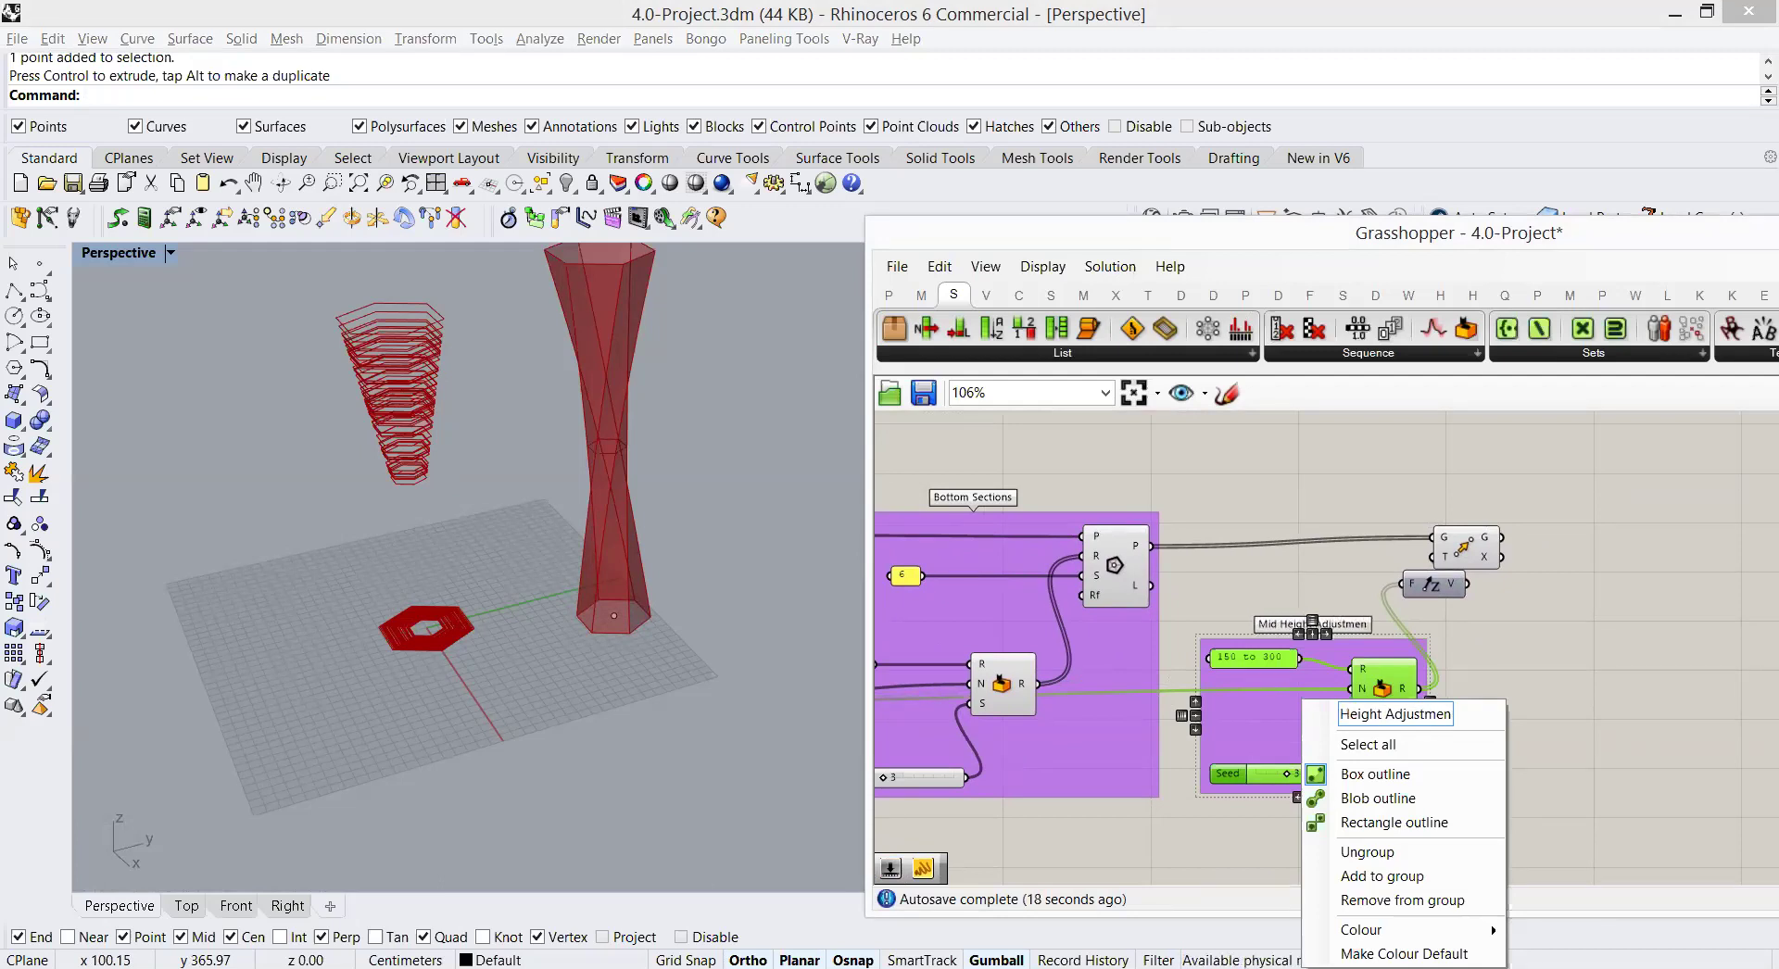
pyautogui.press('Return')
pyautogui.click(1591, 603)
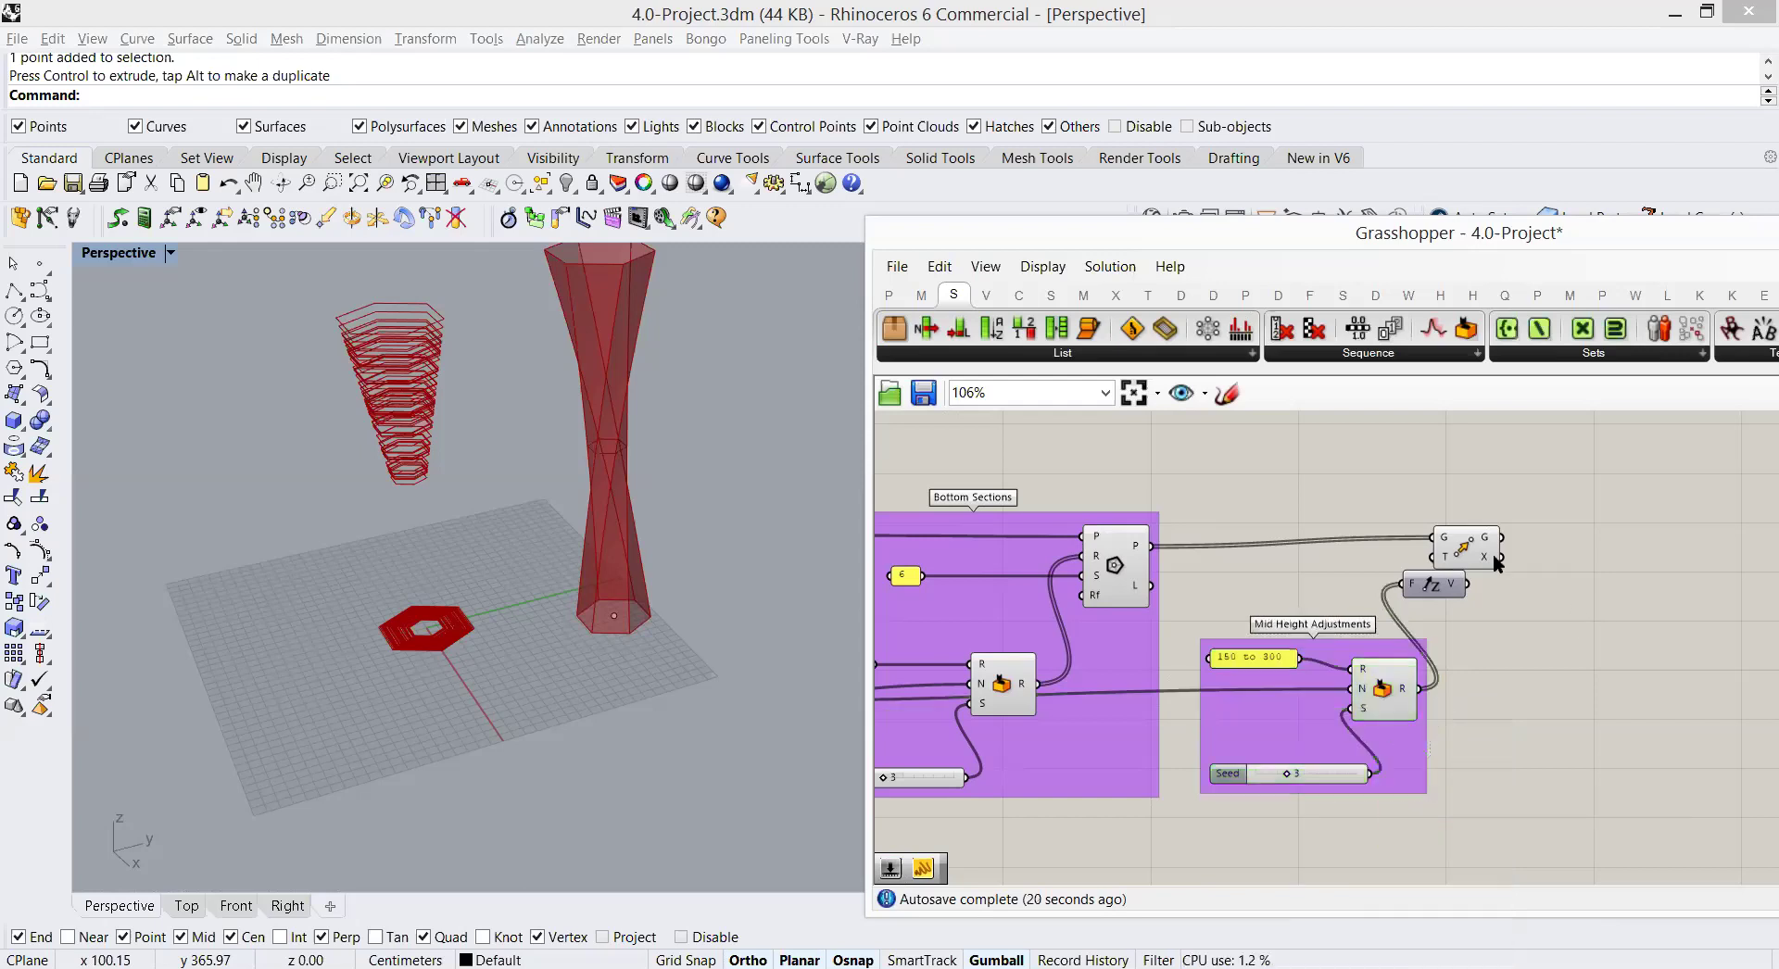
# Step: Tidy the placement of the Move and Unit Z components above the Mid Height Adjustments group
pyautogui.click(1481, 542)
pyautogui.moveTo(1432, 590); pyautogui.dragTo(1418, 601)
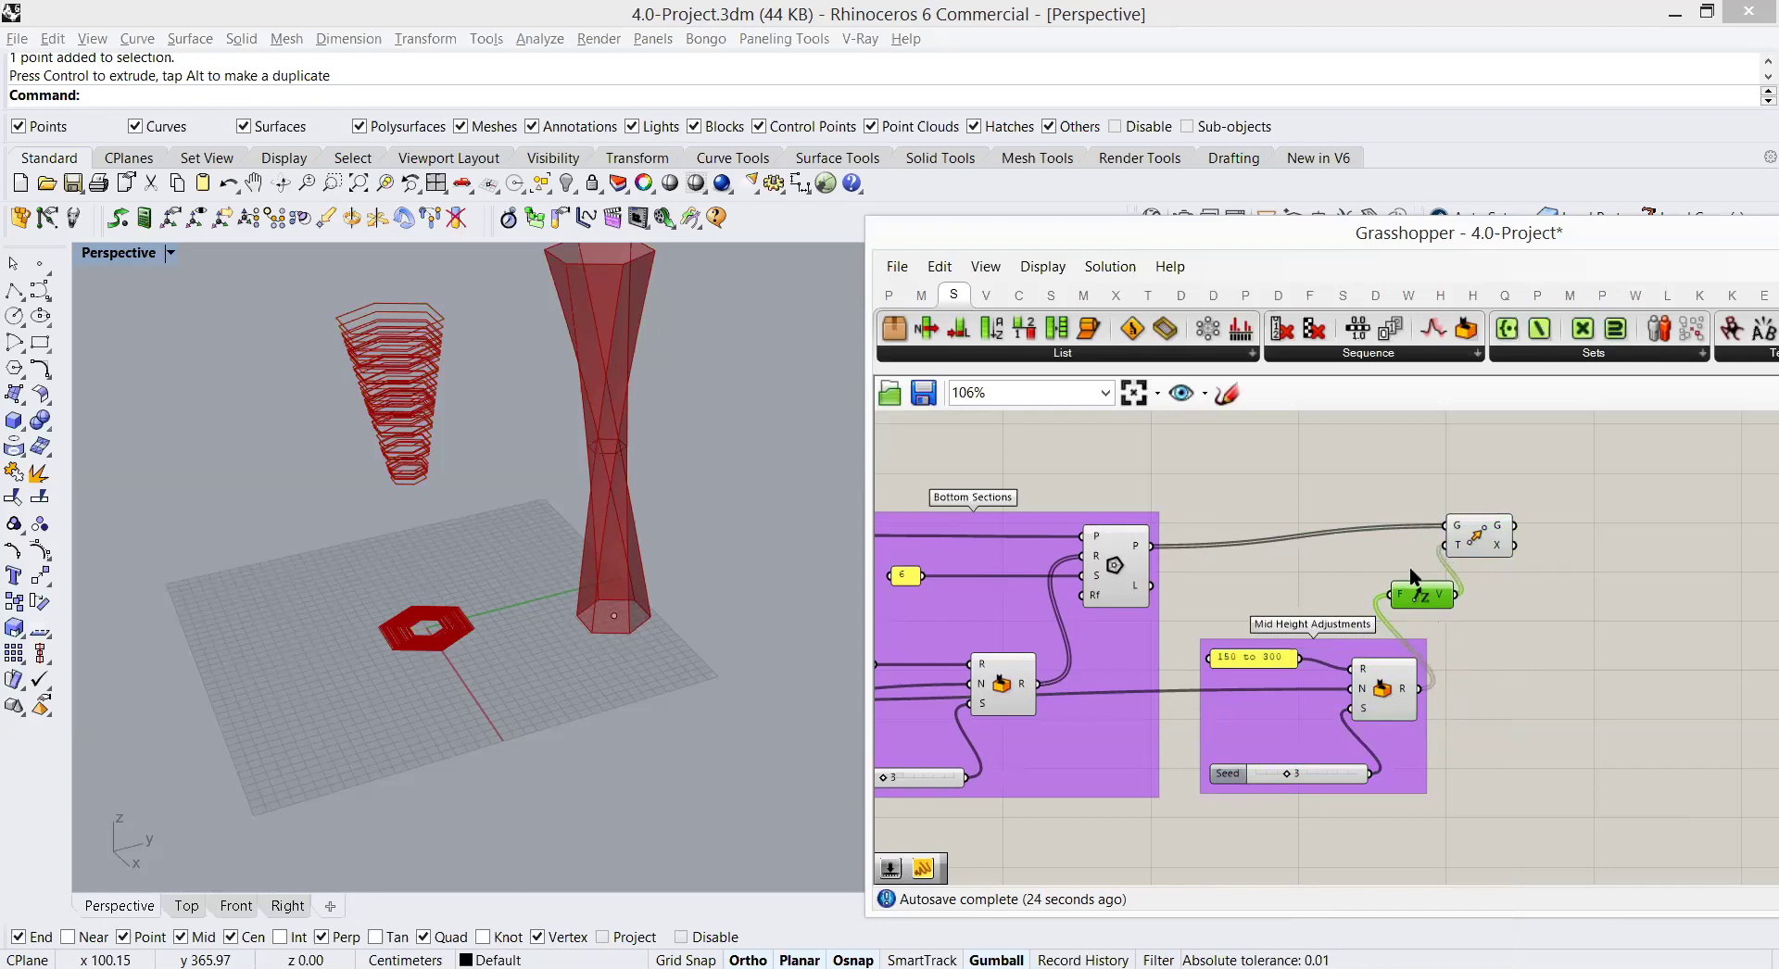
pyautogui.click(1487, 539)
# Step: Examine how the Top section group of the single-tower definition scales its moved section
pyautogui.moveTo(1494, 567); pyautogui.dragTo(1469, 654, button='right')
pyautogui.scroll(-3, 1466, 646)
pyautogui.moveTo(1474, 507); pyautogui.dragTo(1450, 633, button='right')
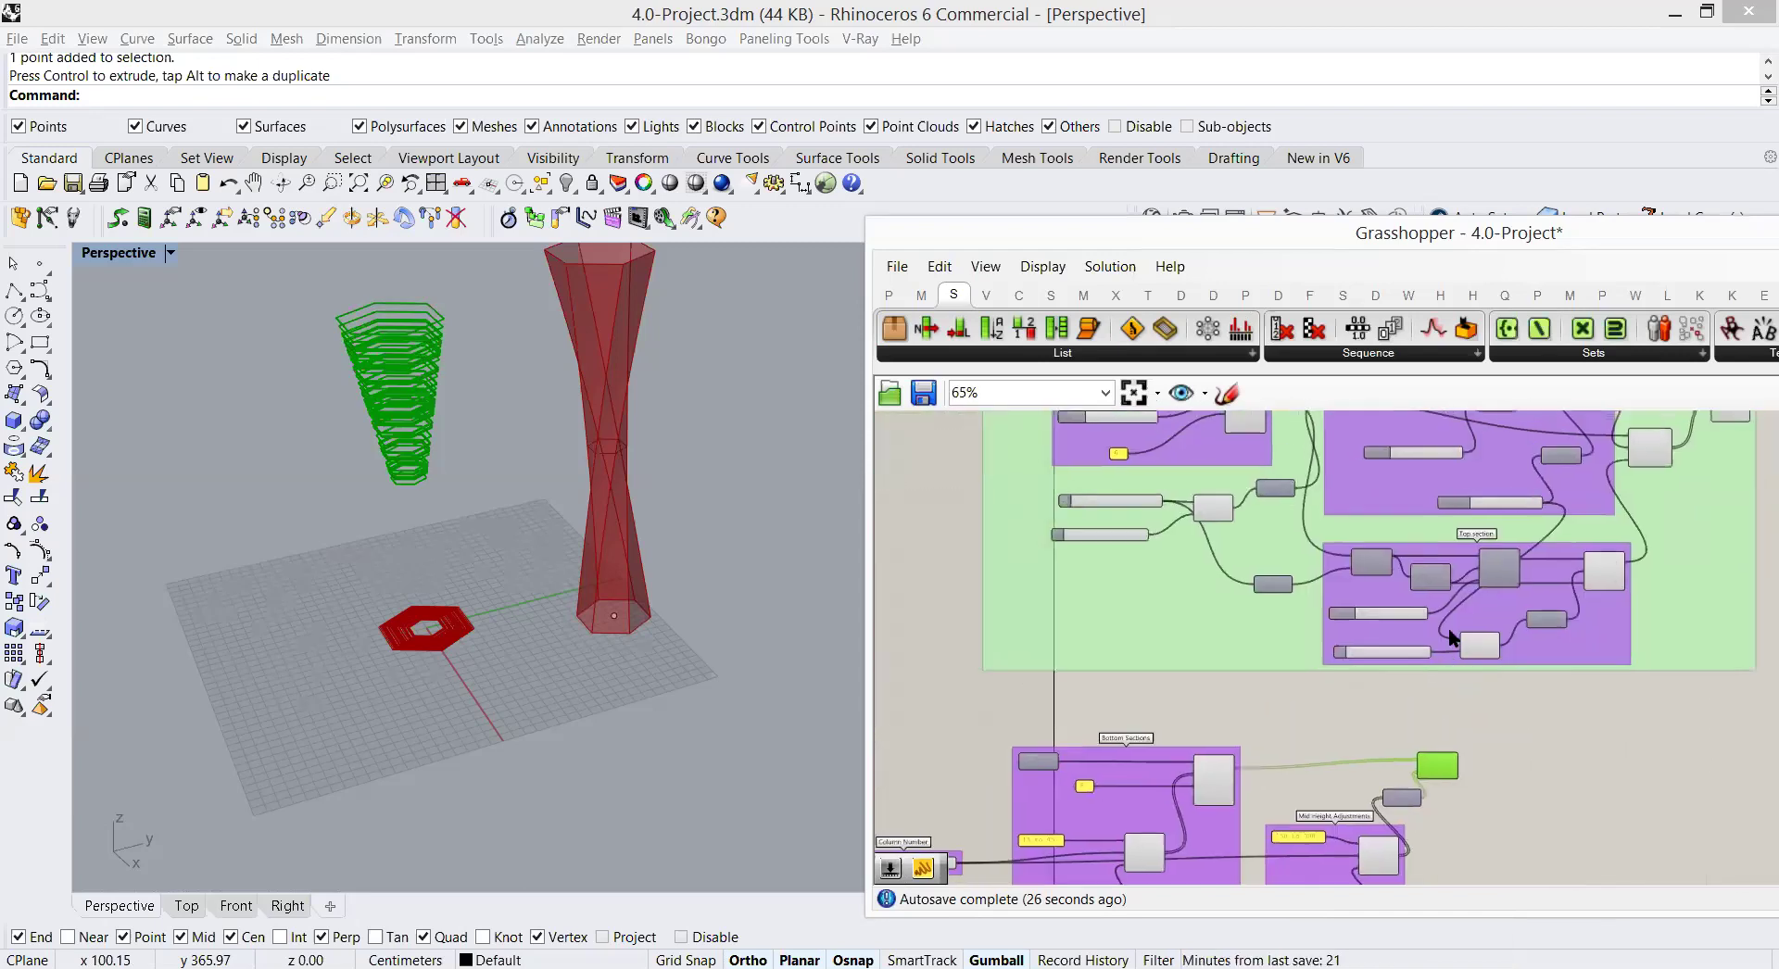
pyautogui.moveTo(1493, 417); pyautogui.dragTo(1477, 531, button='right')
pyautogui.scroll(3, 1479, 529)
pyautogui.scroll(-4, 1431, 746)
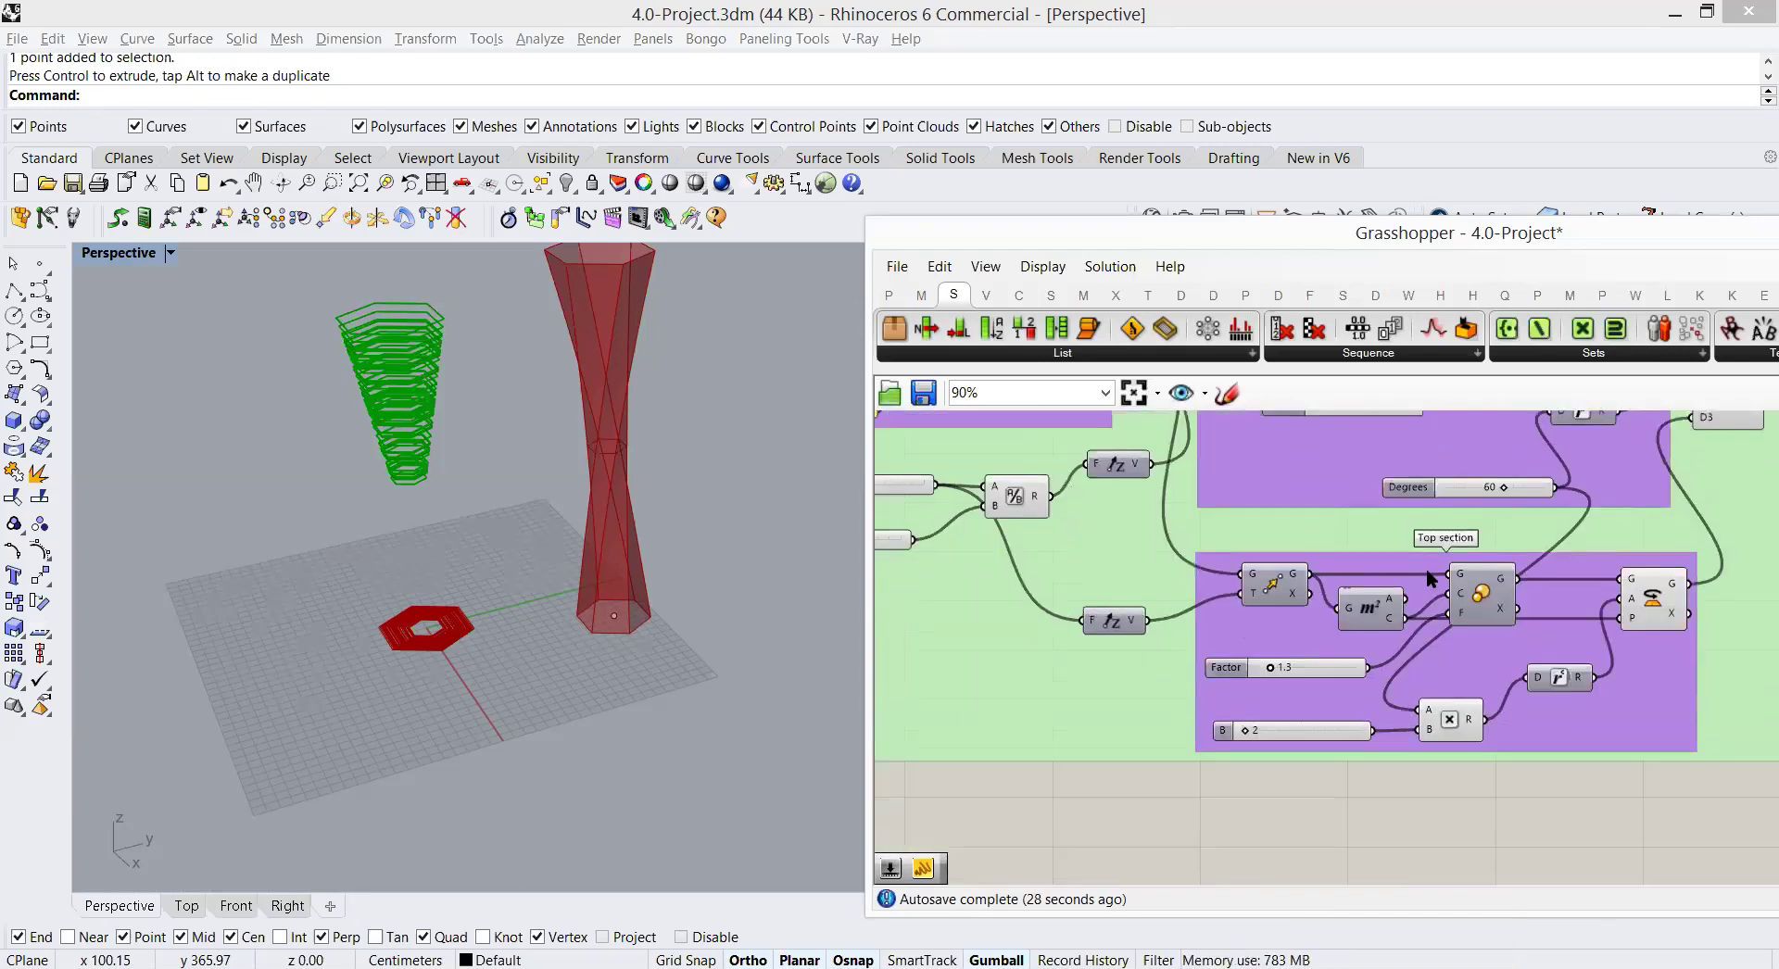
pyautogui.scroll(3, 1394, 787)
pyautogui.moveTo(1266, 783); pyautogui.dragTo(1234, 740, button='right')
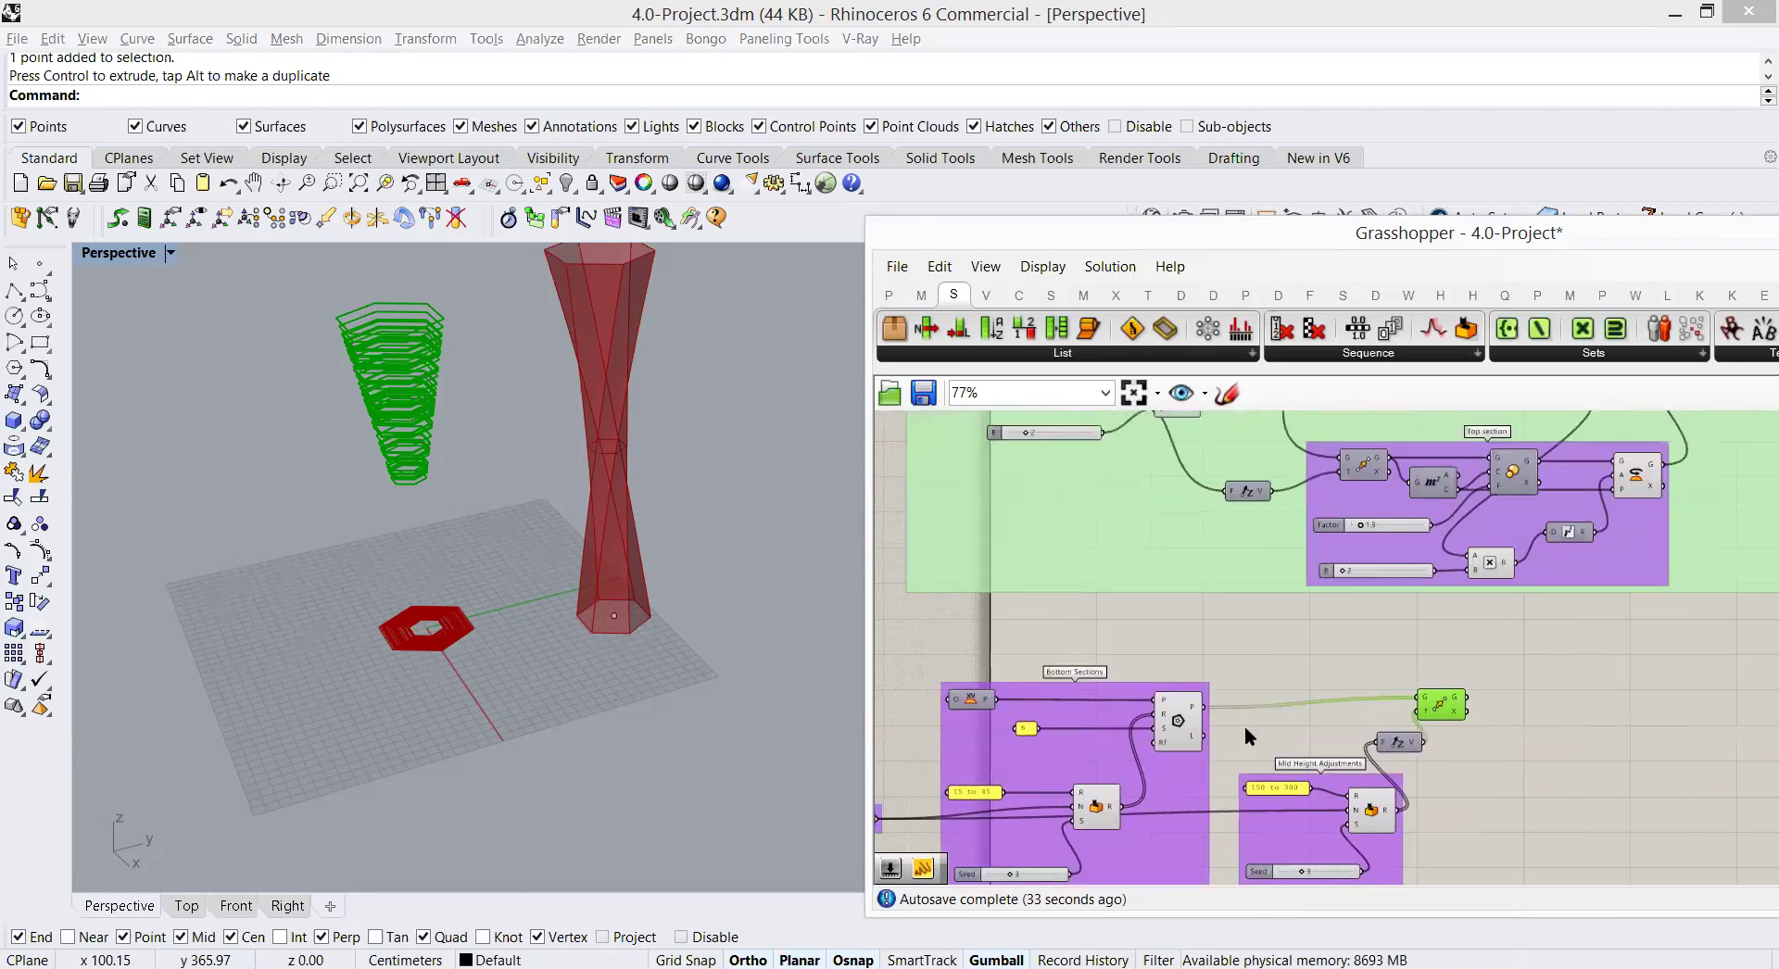
pyautogui.moveTo(1446, 421); pyautogui.dragTo(1362, 628, button='right')
pyautogui.moveTo(1342, 532); pyautogui.dragTo(1312, 453, button='right')
pyautogui.moveTo(1323, 724); pyautogui.dragTo(1411, 675, button='right')
pyautogui.scroll(1, 1409, 643)
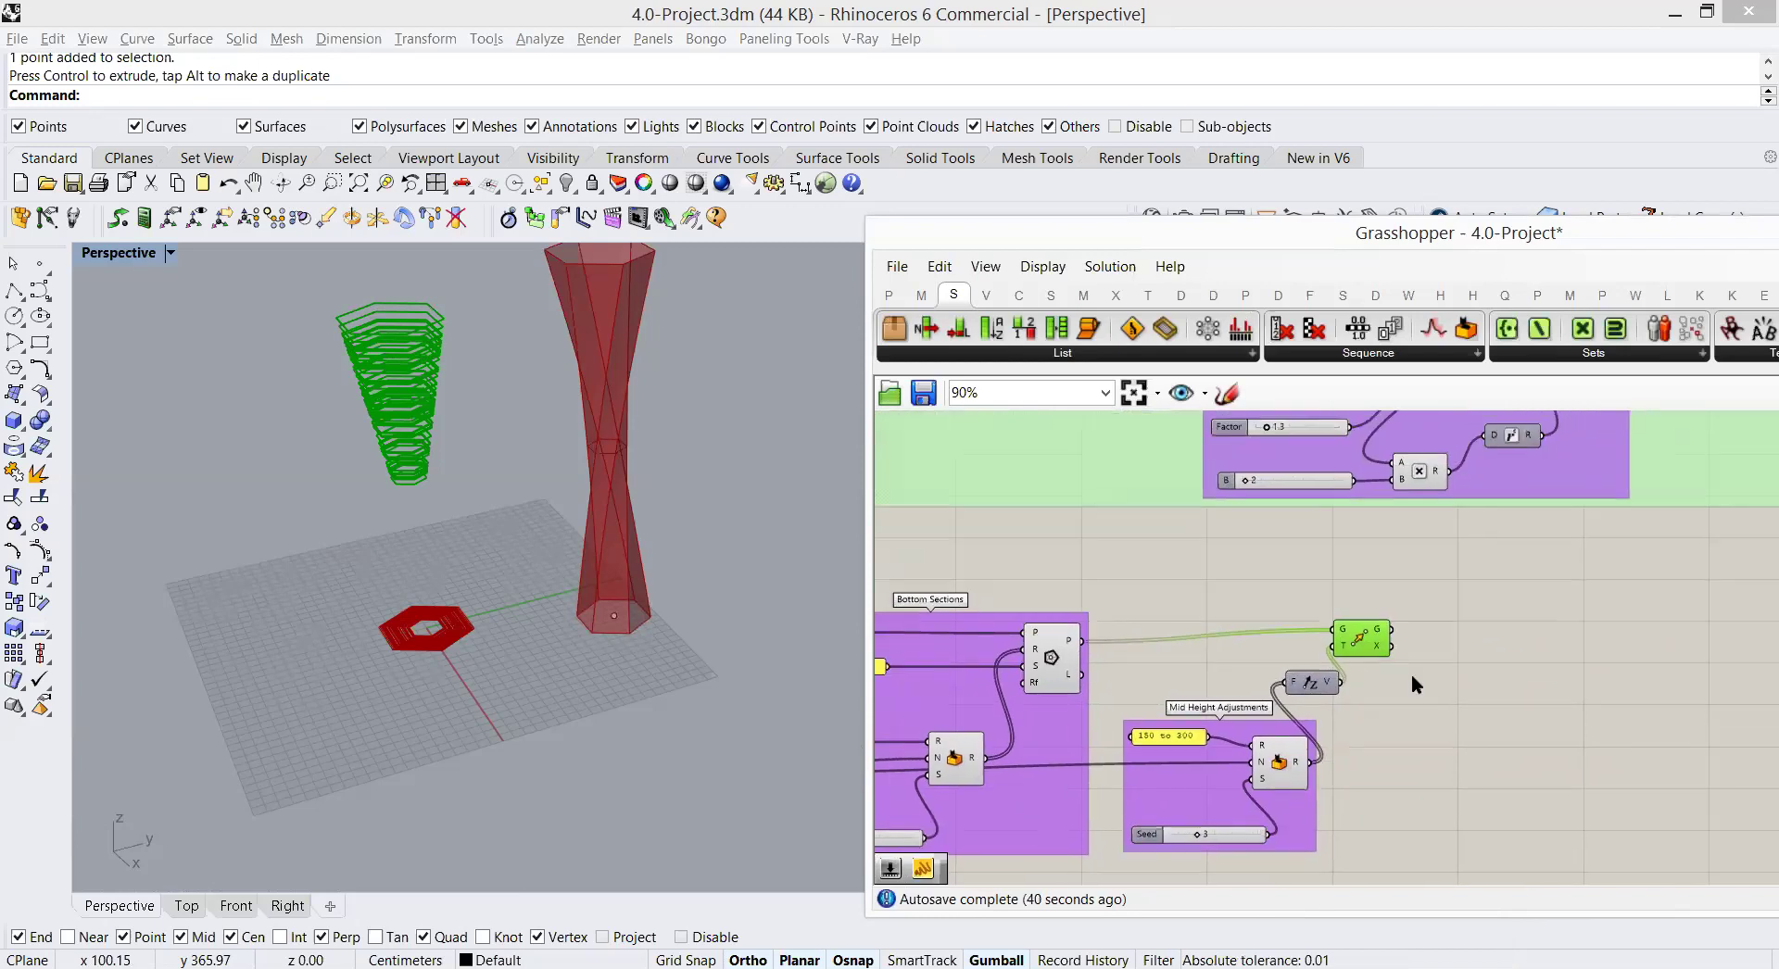
# Step: Add a Scale component and an Area component after the Move component
pyautogui.click(1432, 616)
pyautogui.doubleClick(1432, 615)
pyautogui.write('scale')
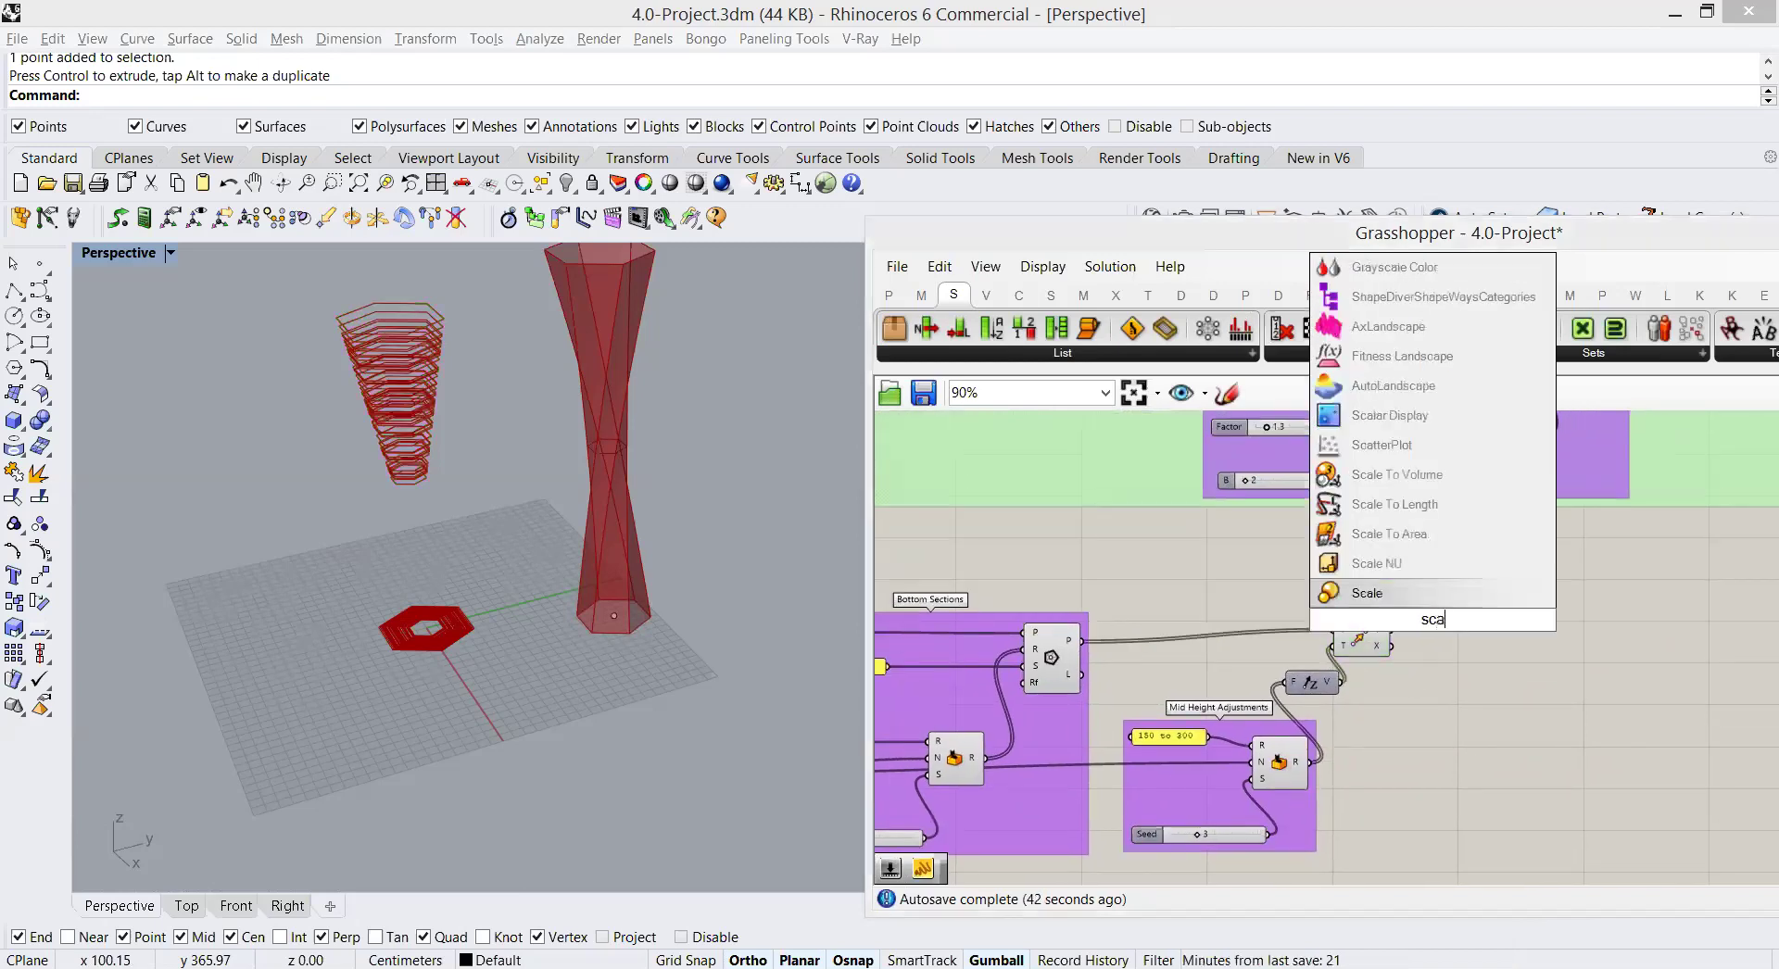
pyautogui.click(1414, 591)
pyautogui.click(1416, 636)
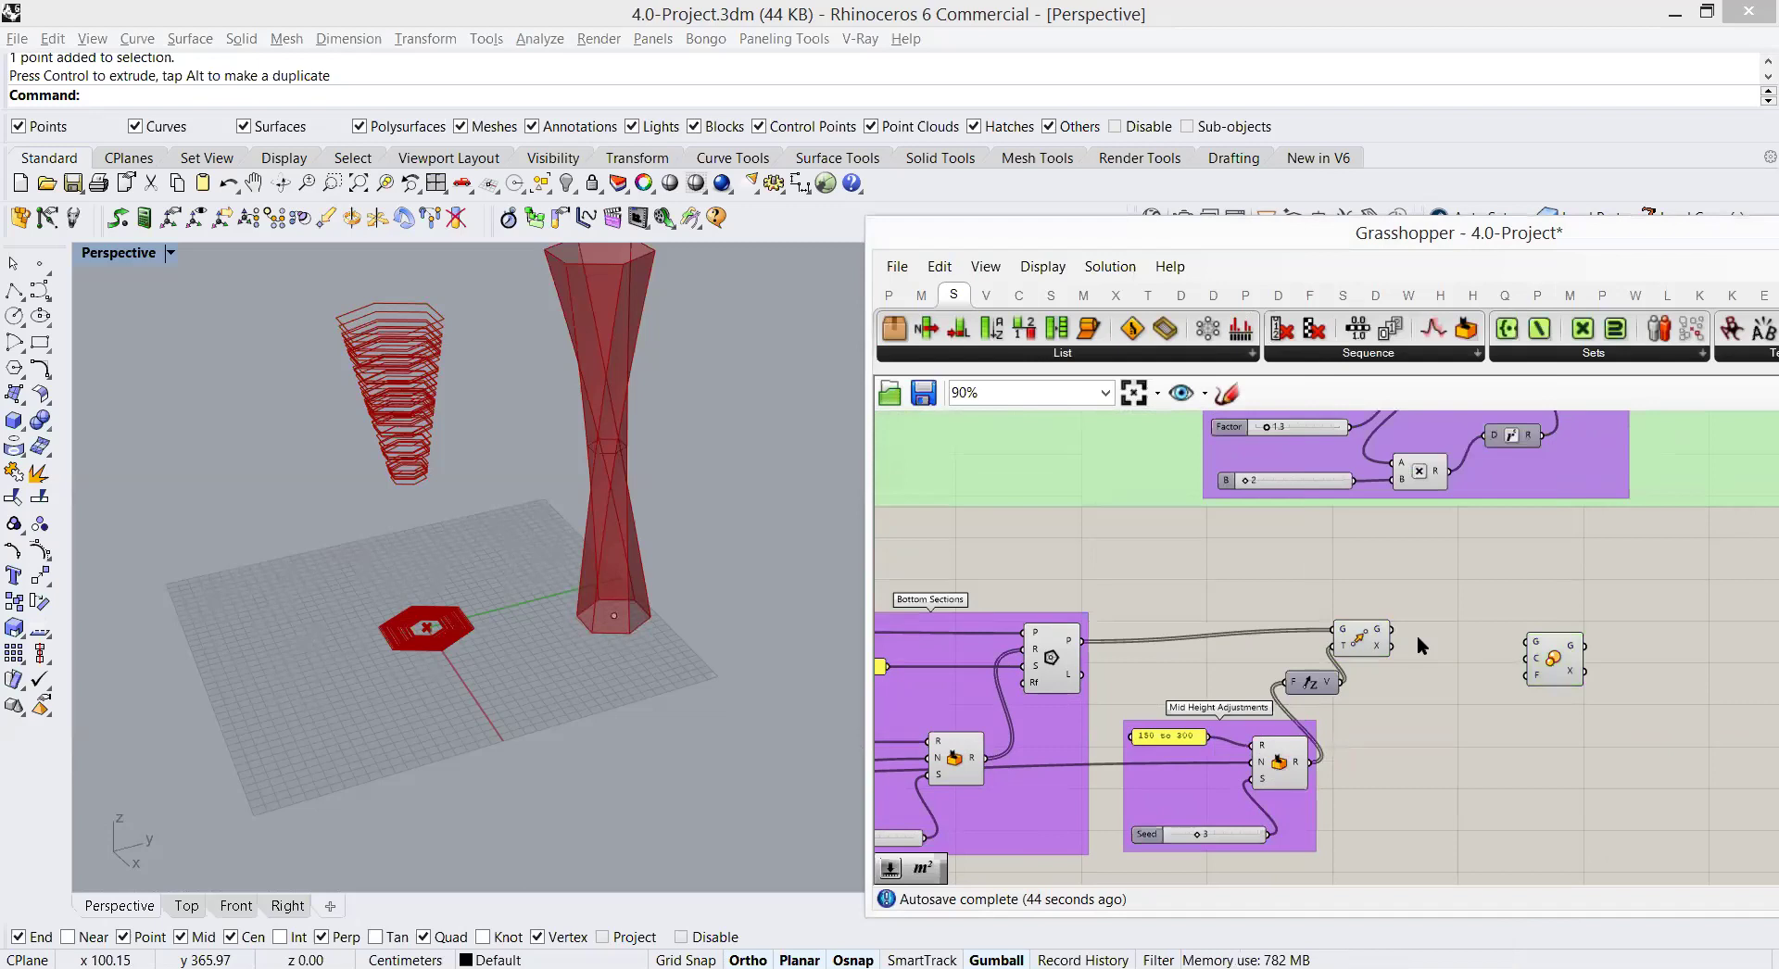
pyautogui.doubleClick(1415, 635)
pyautogui.write('are')
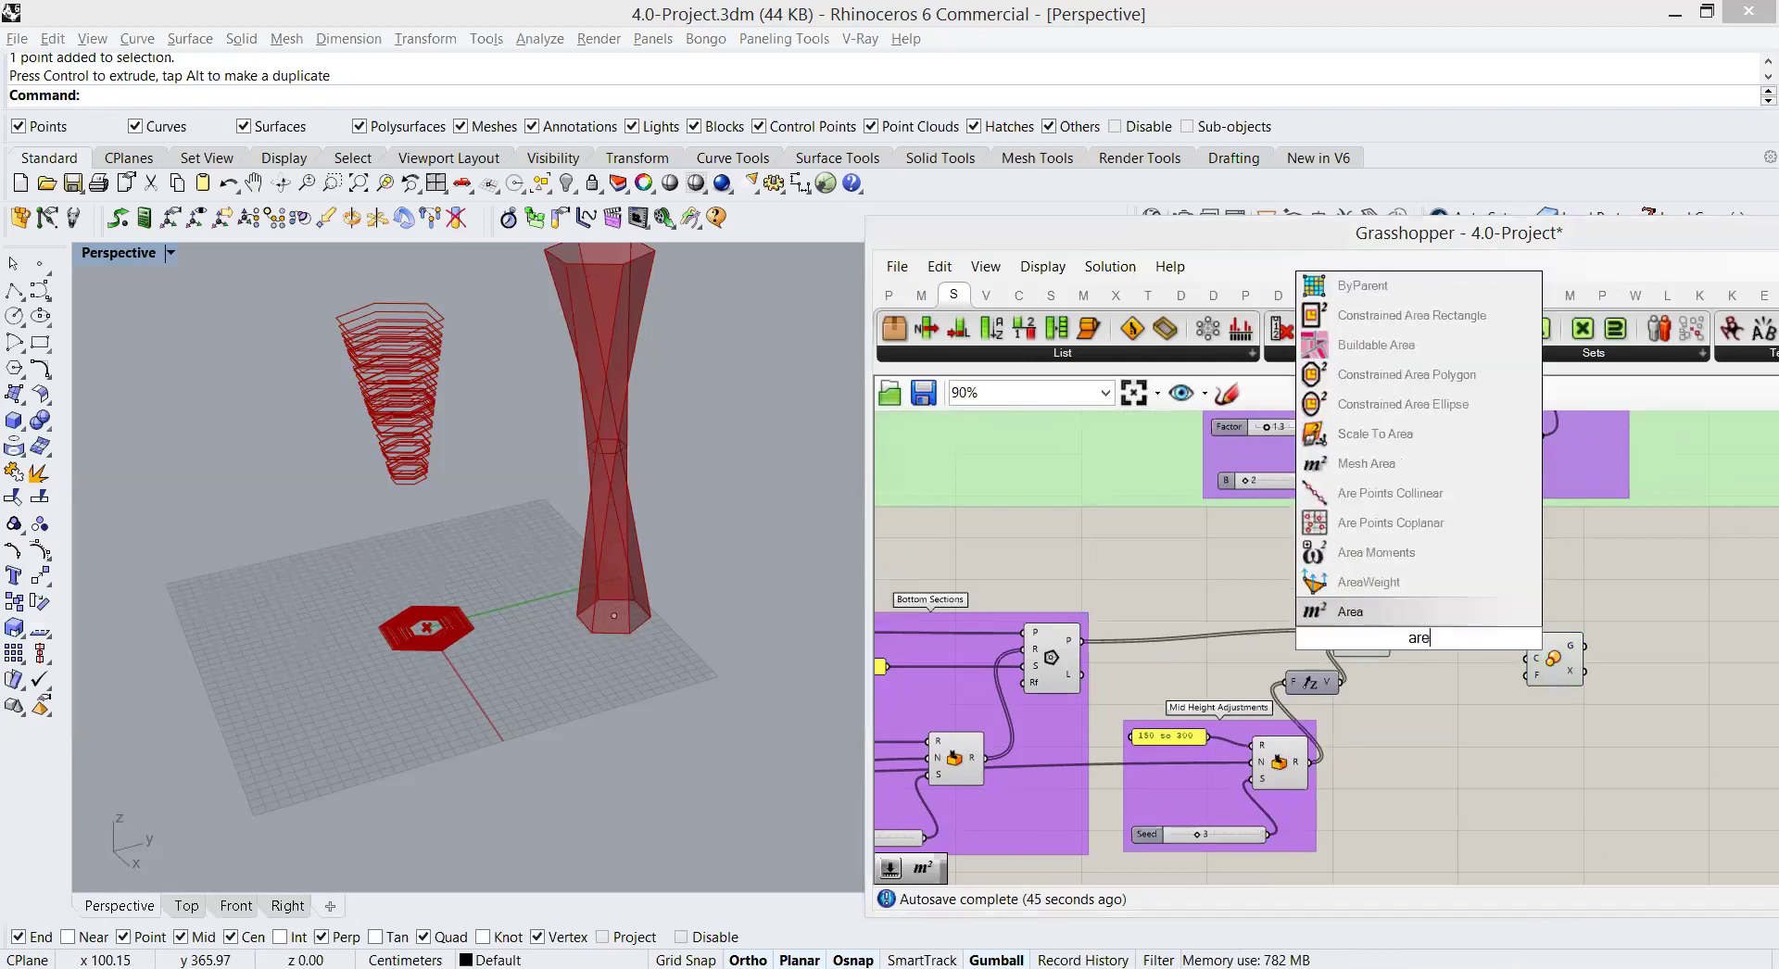
pyautogui.click(1381, 604)
# Step: Wire the moved hexagons and their Area centroids into the Scale component, and turn off the Area preview
pyautogui.moveTo(1413, 648); pyautogui.dragTo(1529, 660)
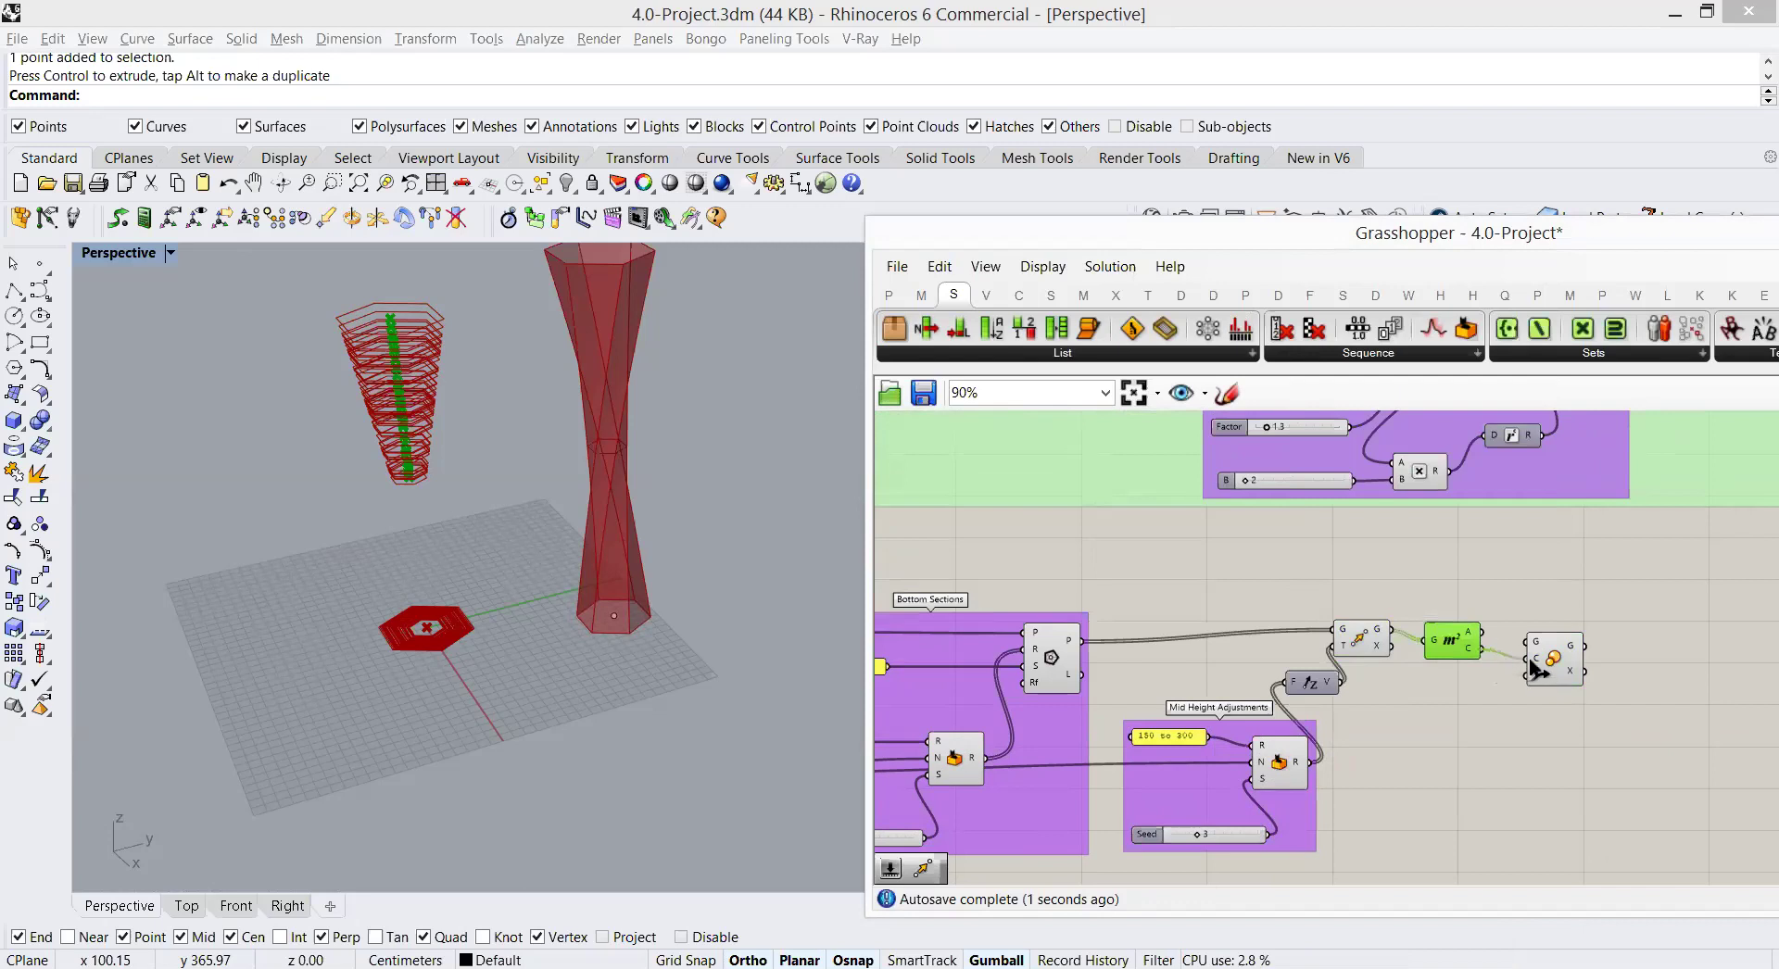
pyautogui.rightClick(1443, 633)
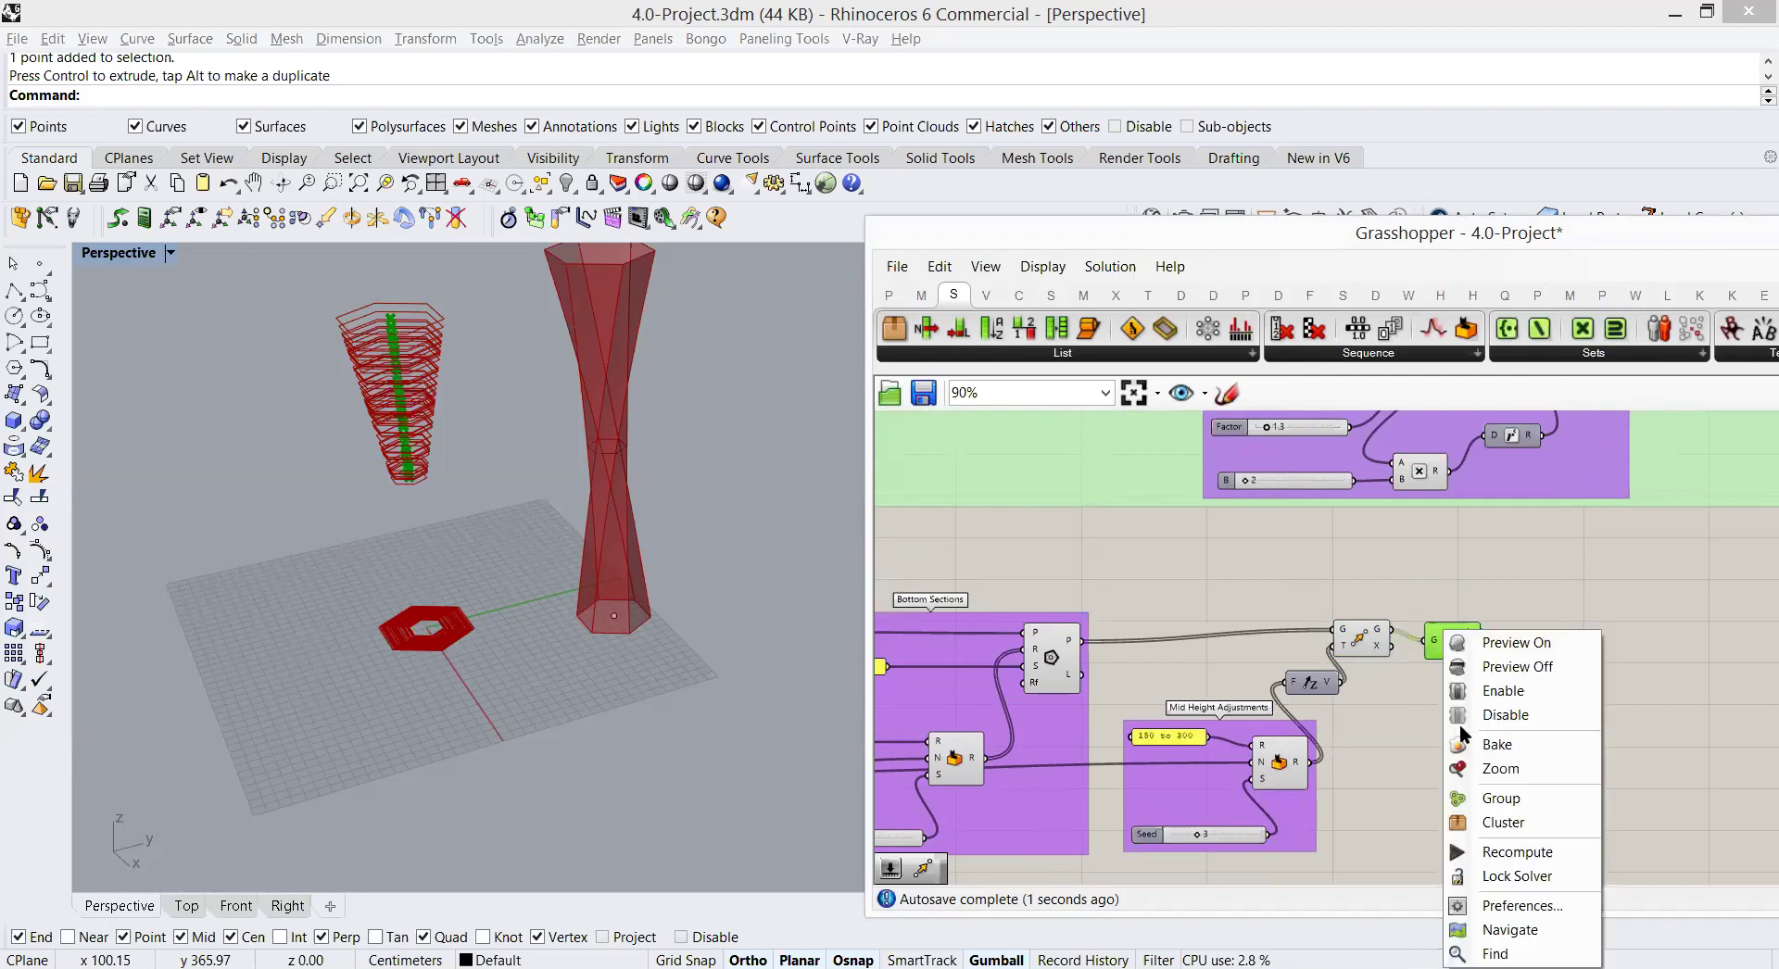
pyautogui.click(1511, 666)
pyautogui.moveTo(1389, 632); pyautogui.dragTo(1476, 672)
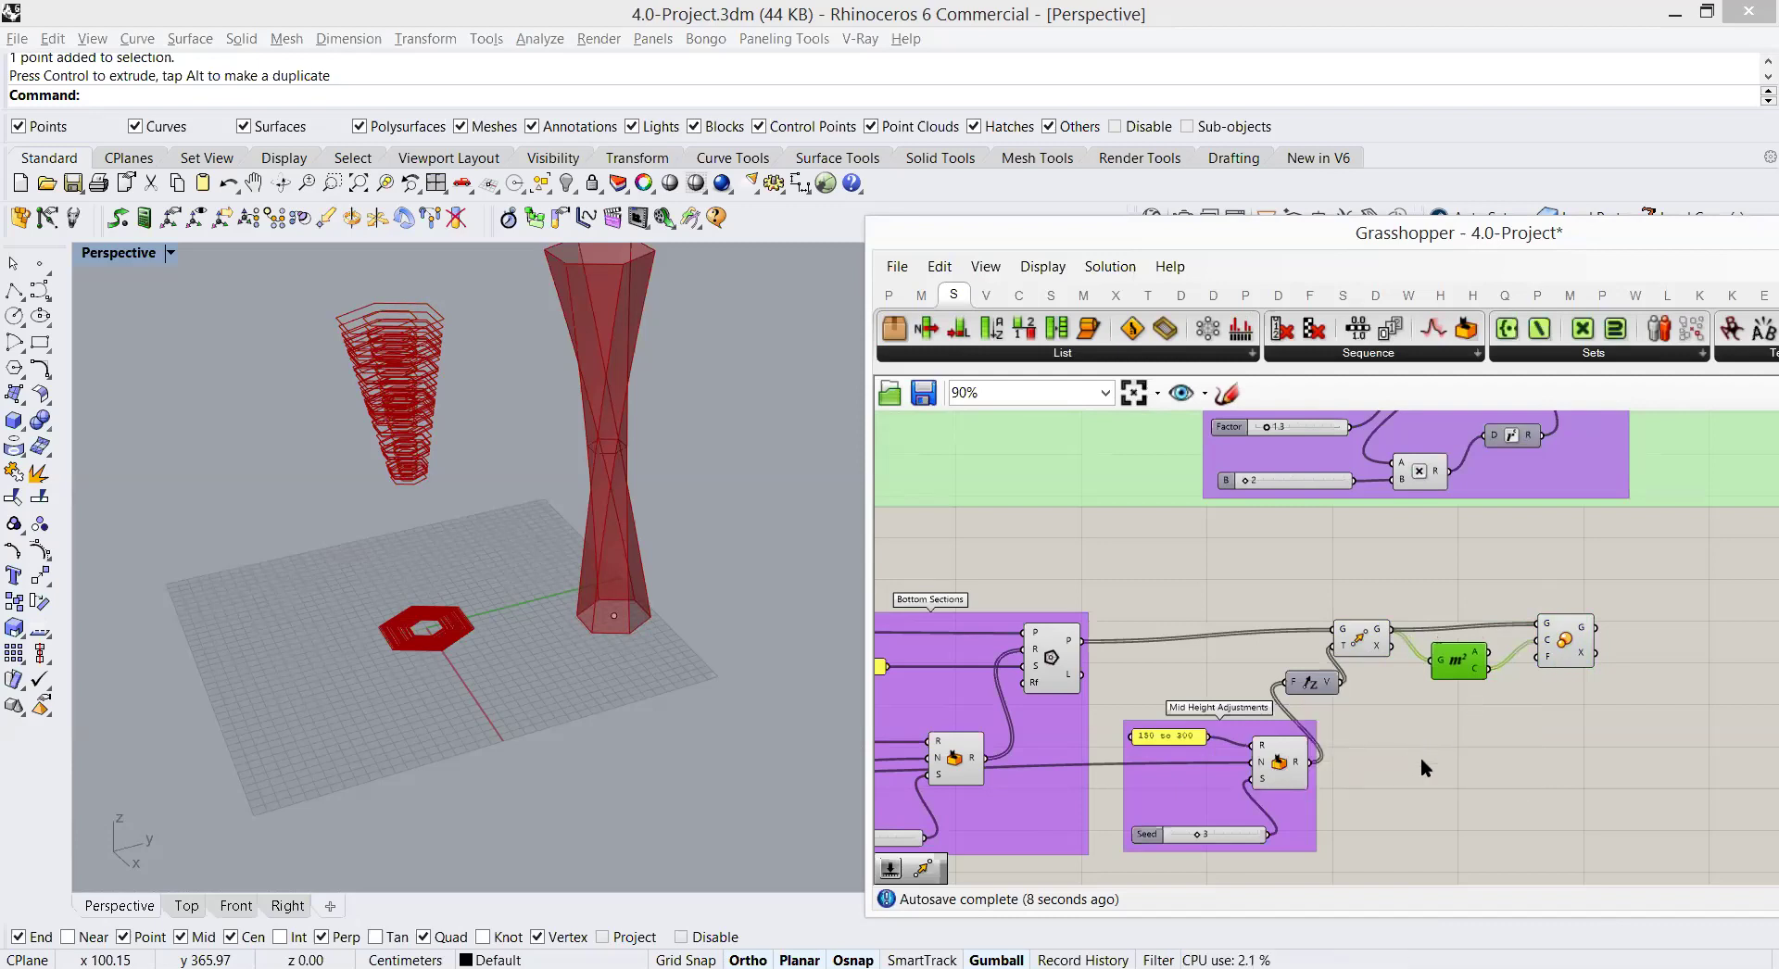
pyautogui.moveTo(1179, 770); pyautogui.dragTo(1316, 709, button='right')
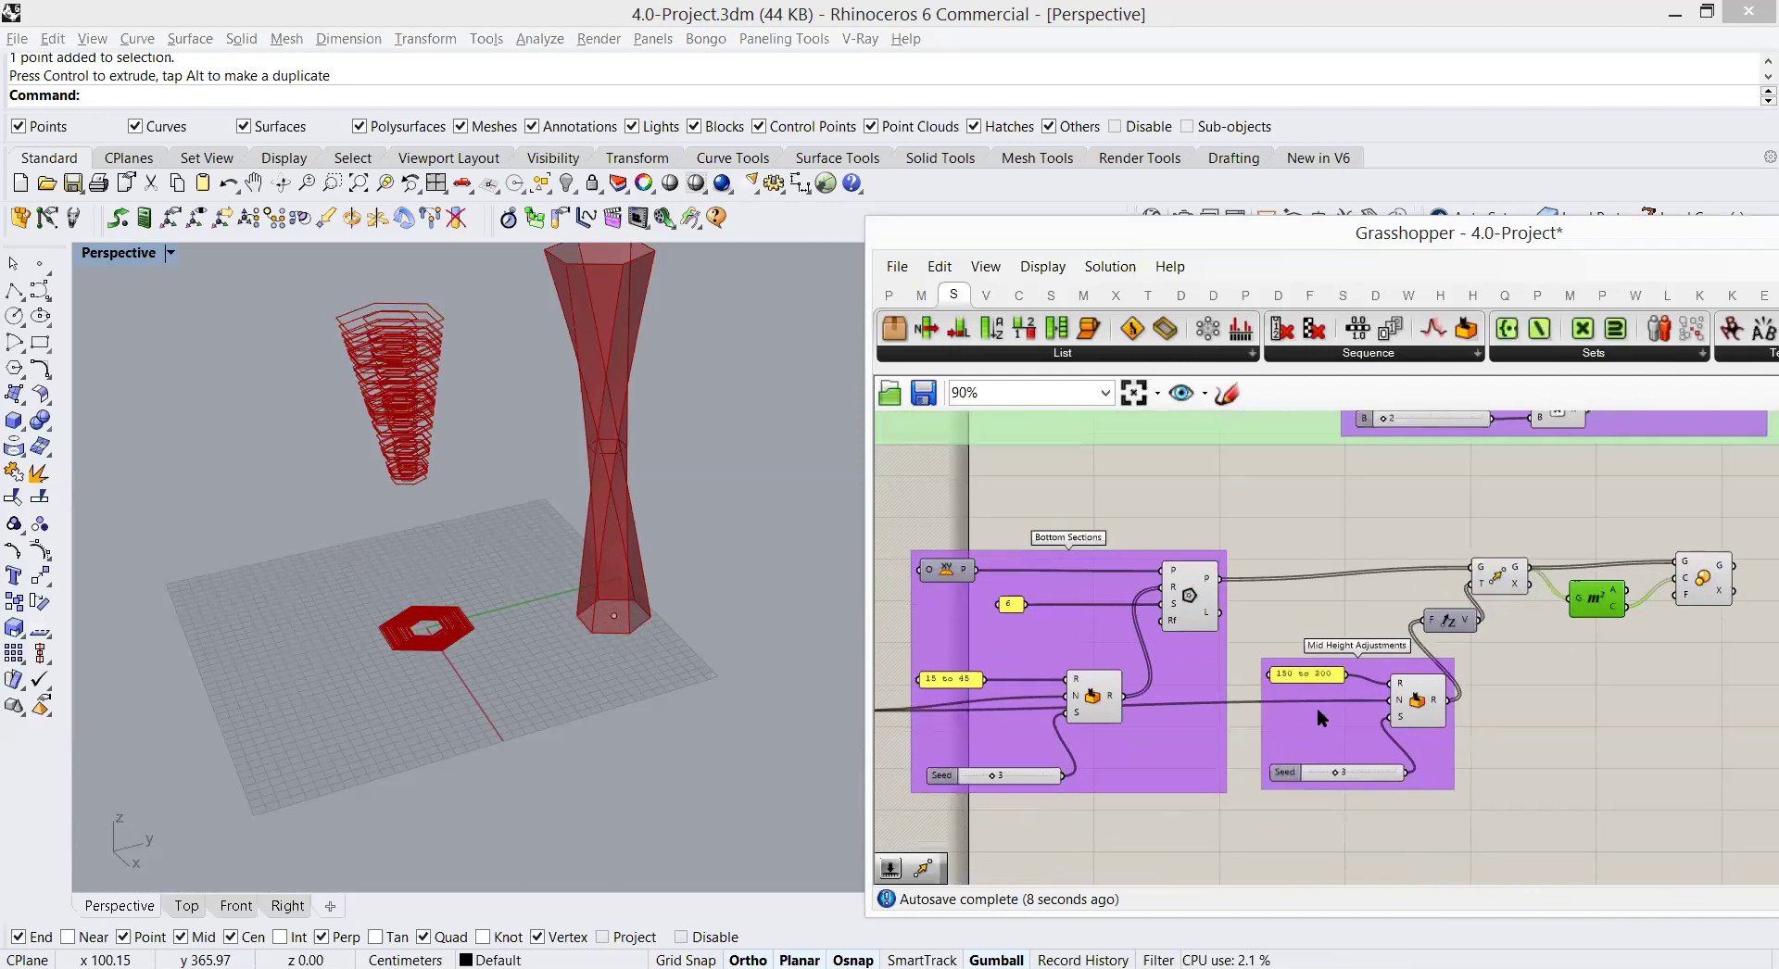
pyautogui.doubleClick(941, 686)
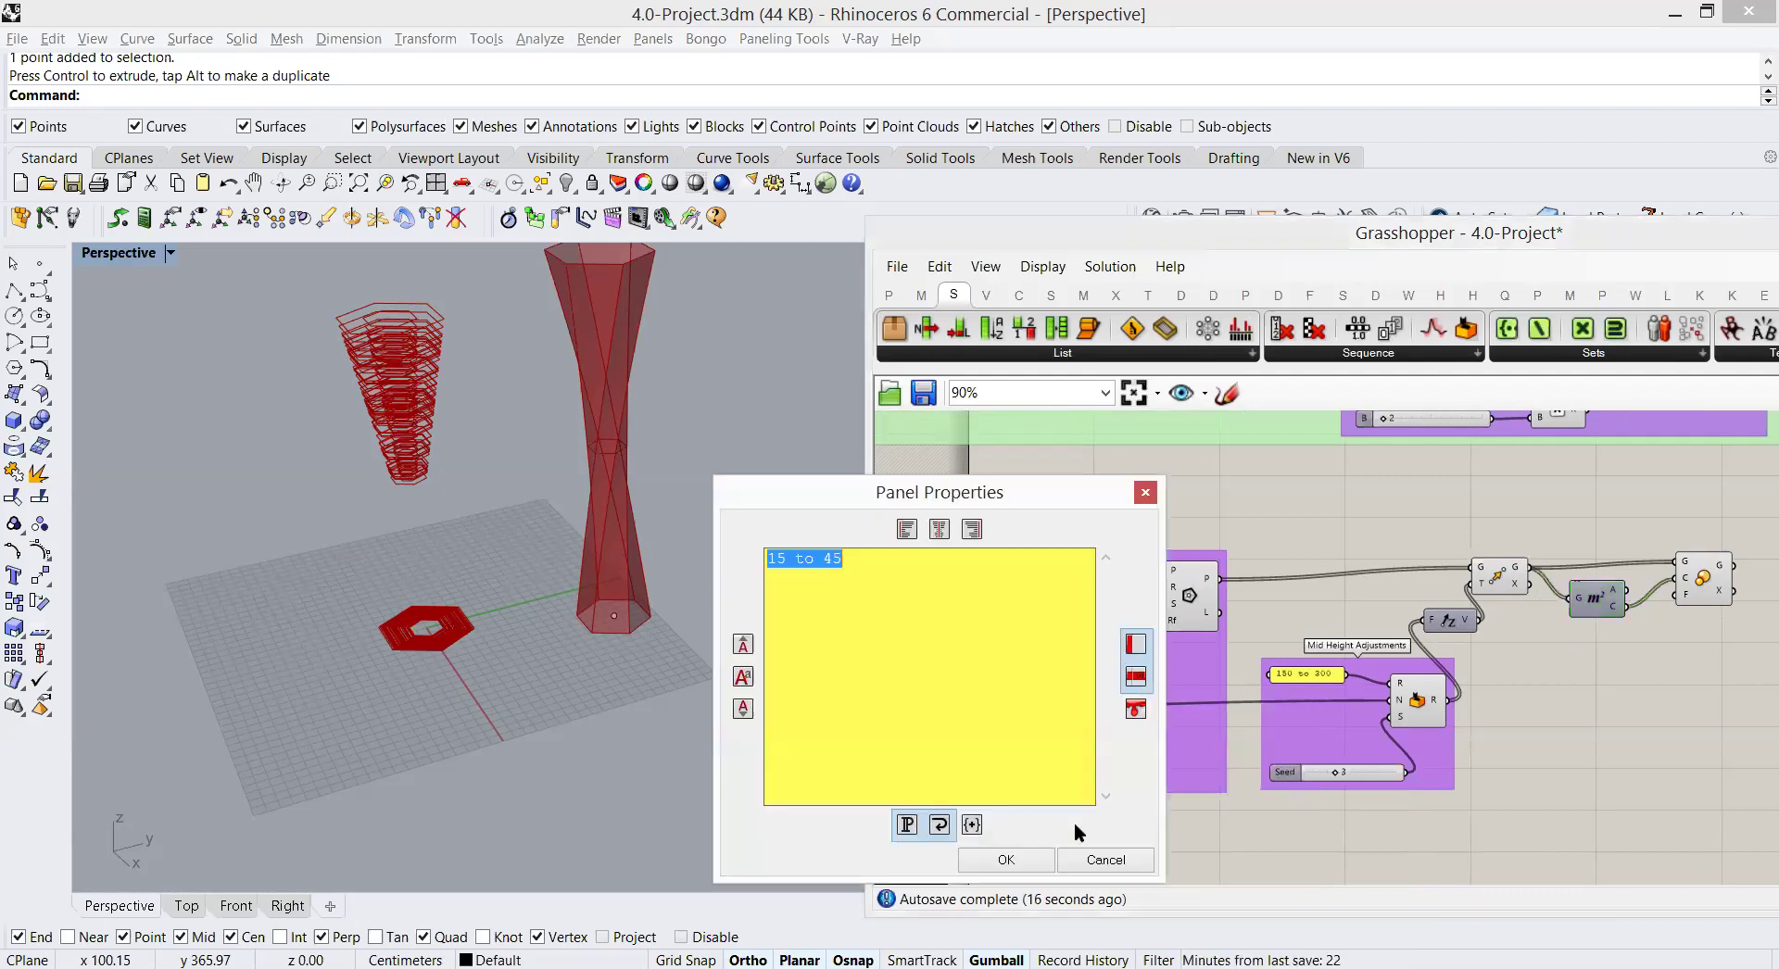
pyautogui.press('Escape')
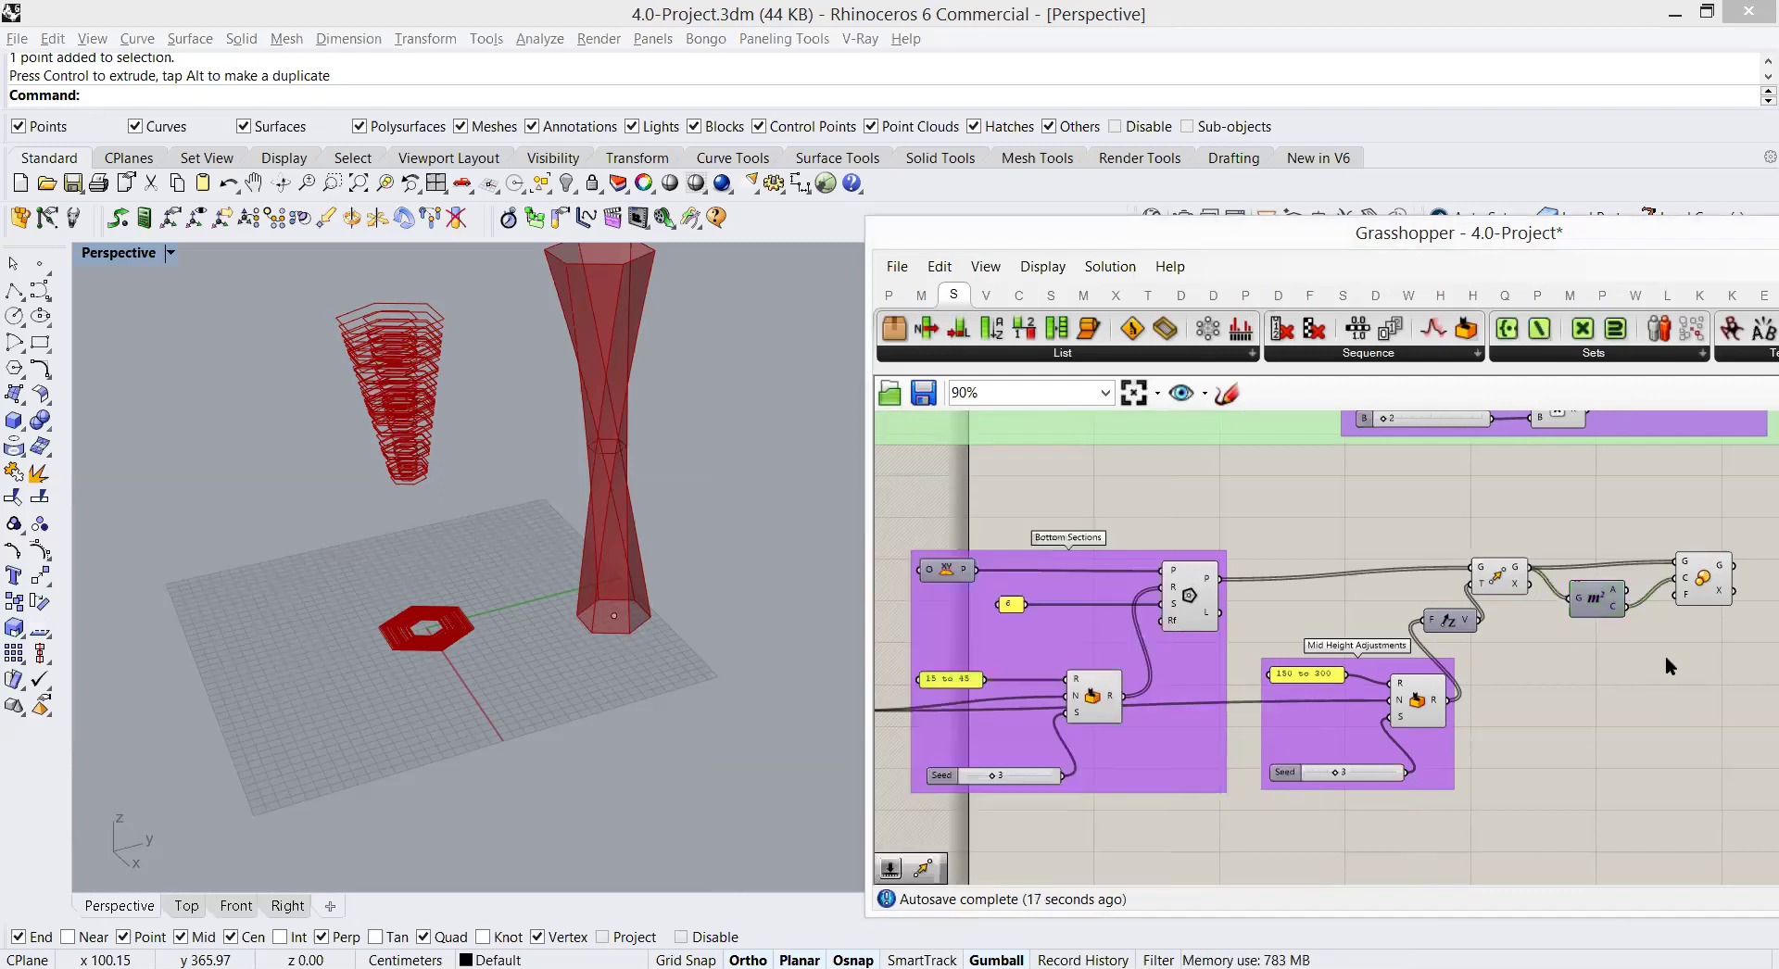
# Step: Add a 0.8 number slider, connect it to the Scale component's F input and place it beneath the Area component
pyautogui.doubleClick(1666, 654)
pyautogui.write('0.8')
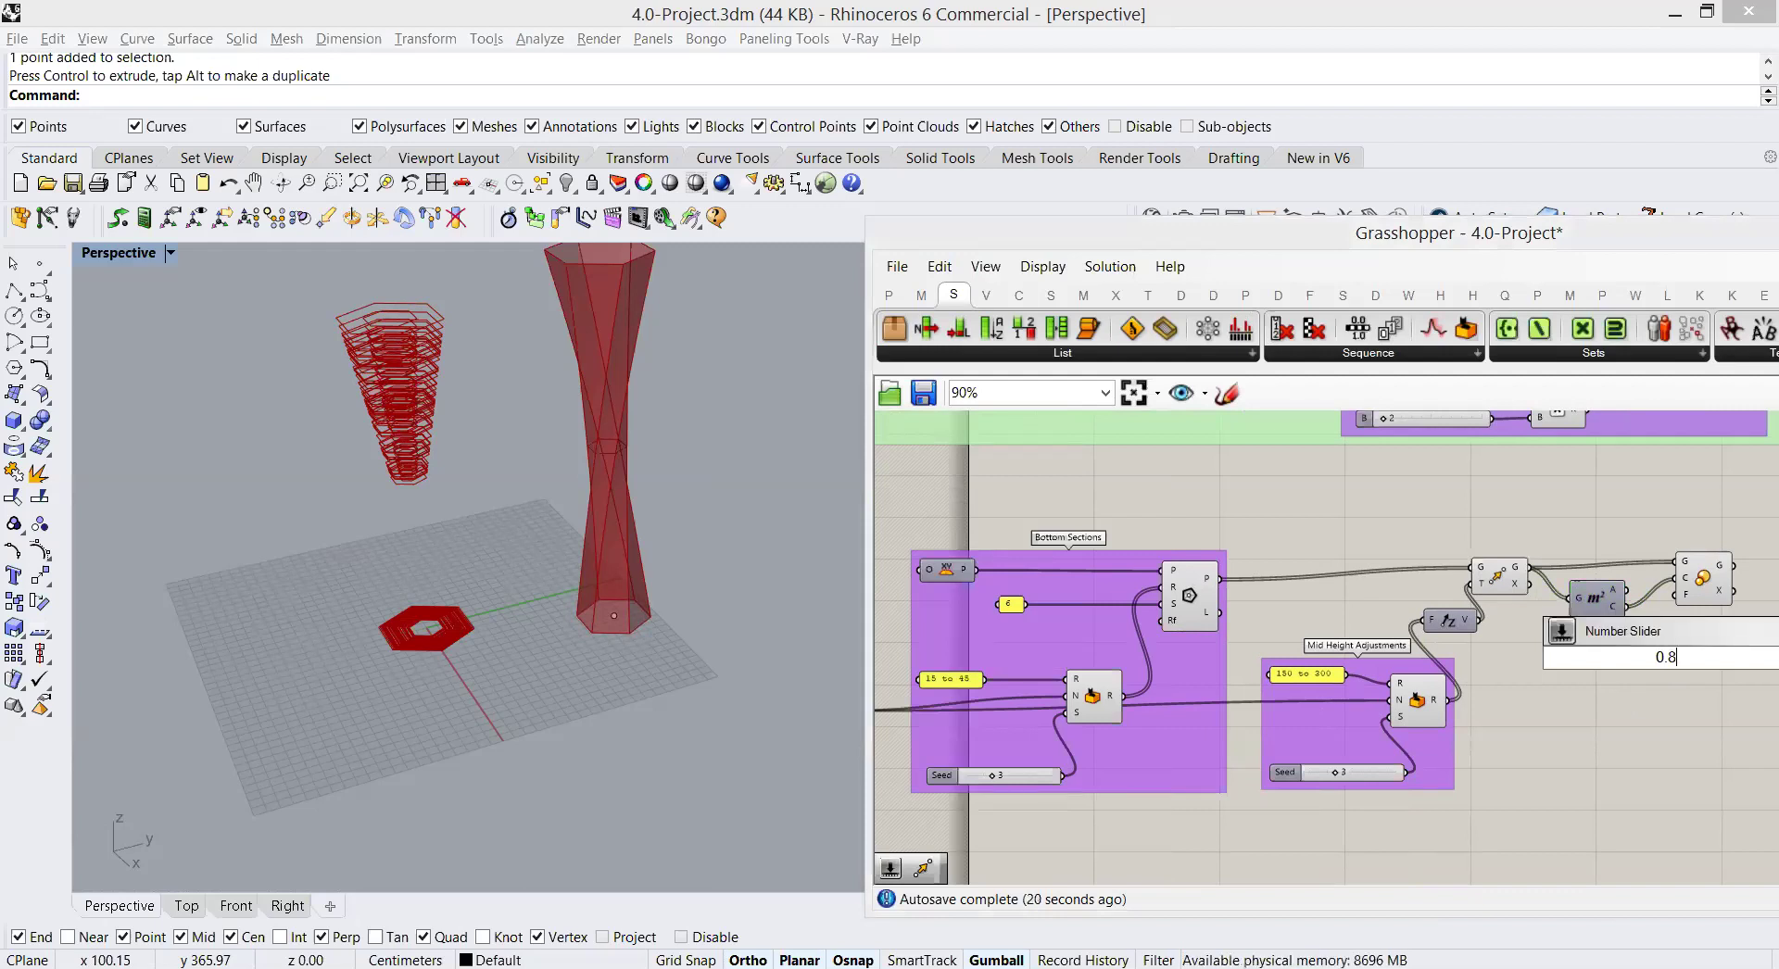
pyautogui.press('Return')
pyautogui.moveTo(1739, 657); pyautogui.dragTo(1664, 602)
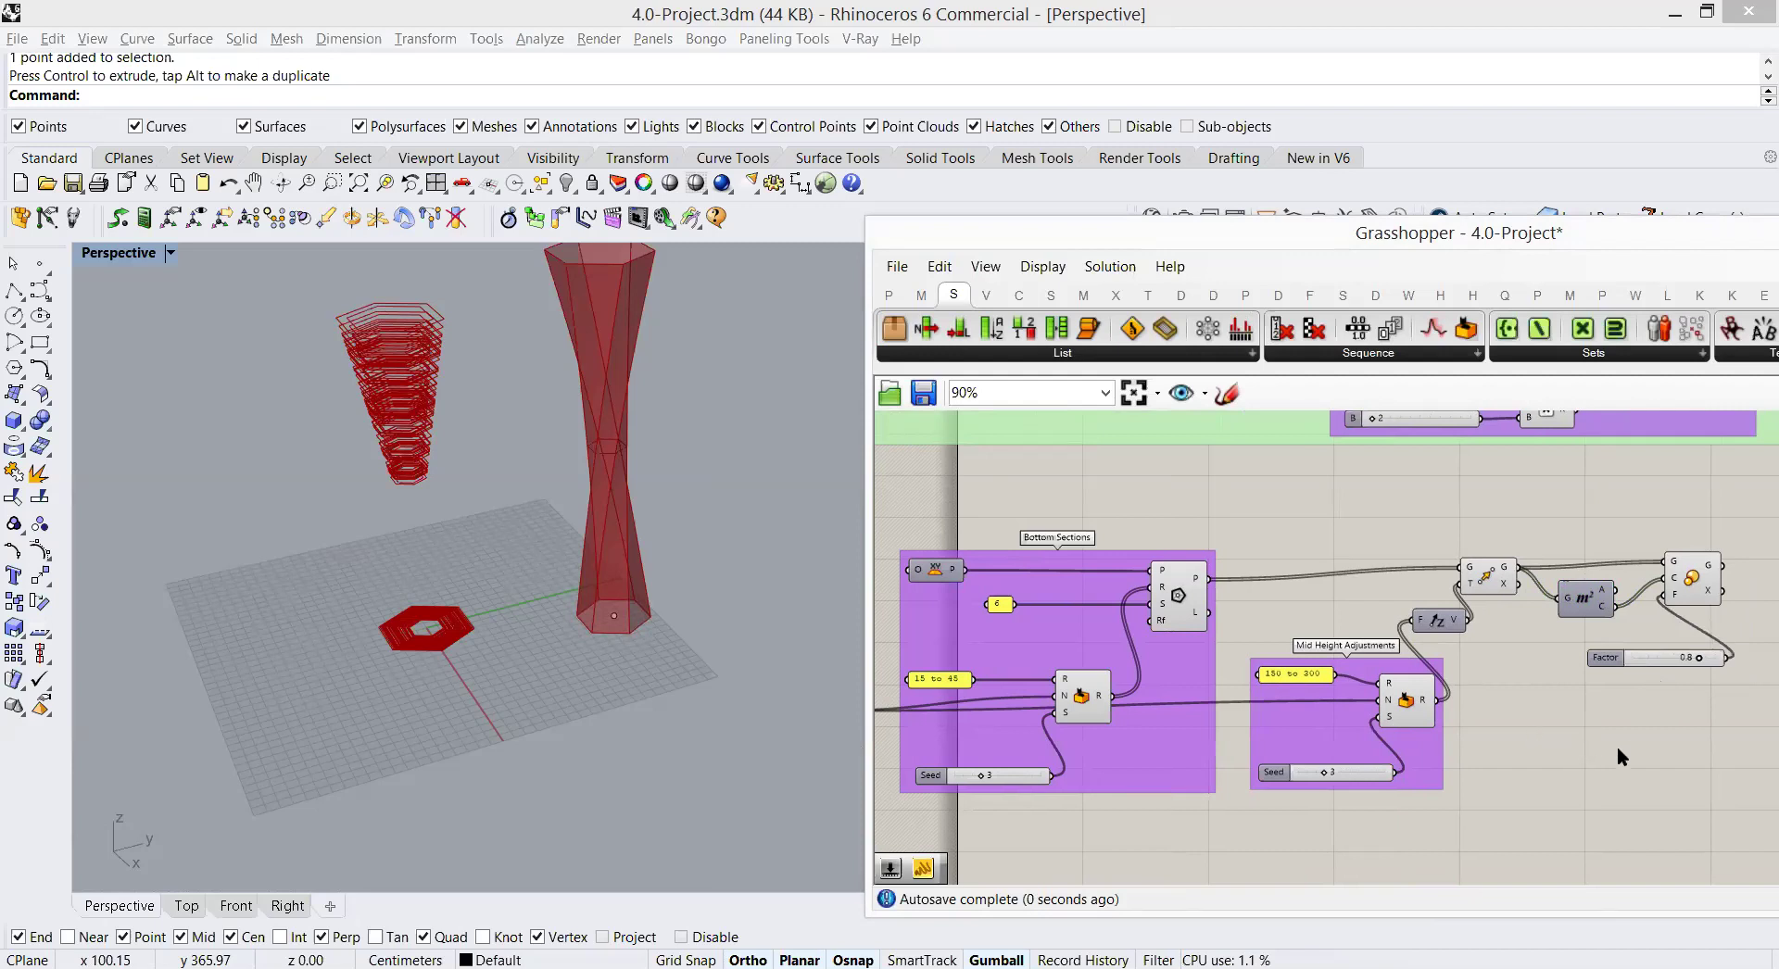
pyautogui.moveTo(1589, 656); pyautogui.dragTo(1542, 665)
# Step: Turn off the Move component's preview and view the scaled hexagons in the Perspective viewport
pyautogui.rightClick(1486, 568)
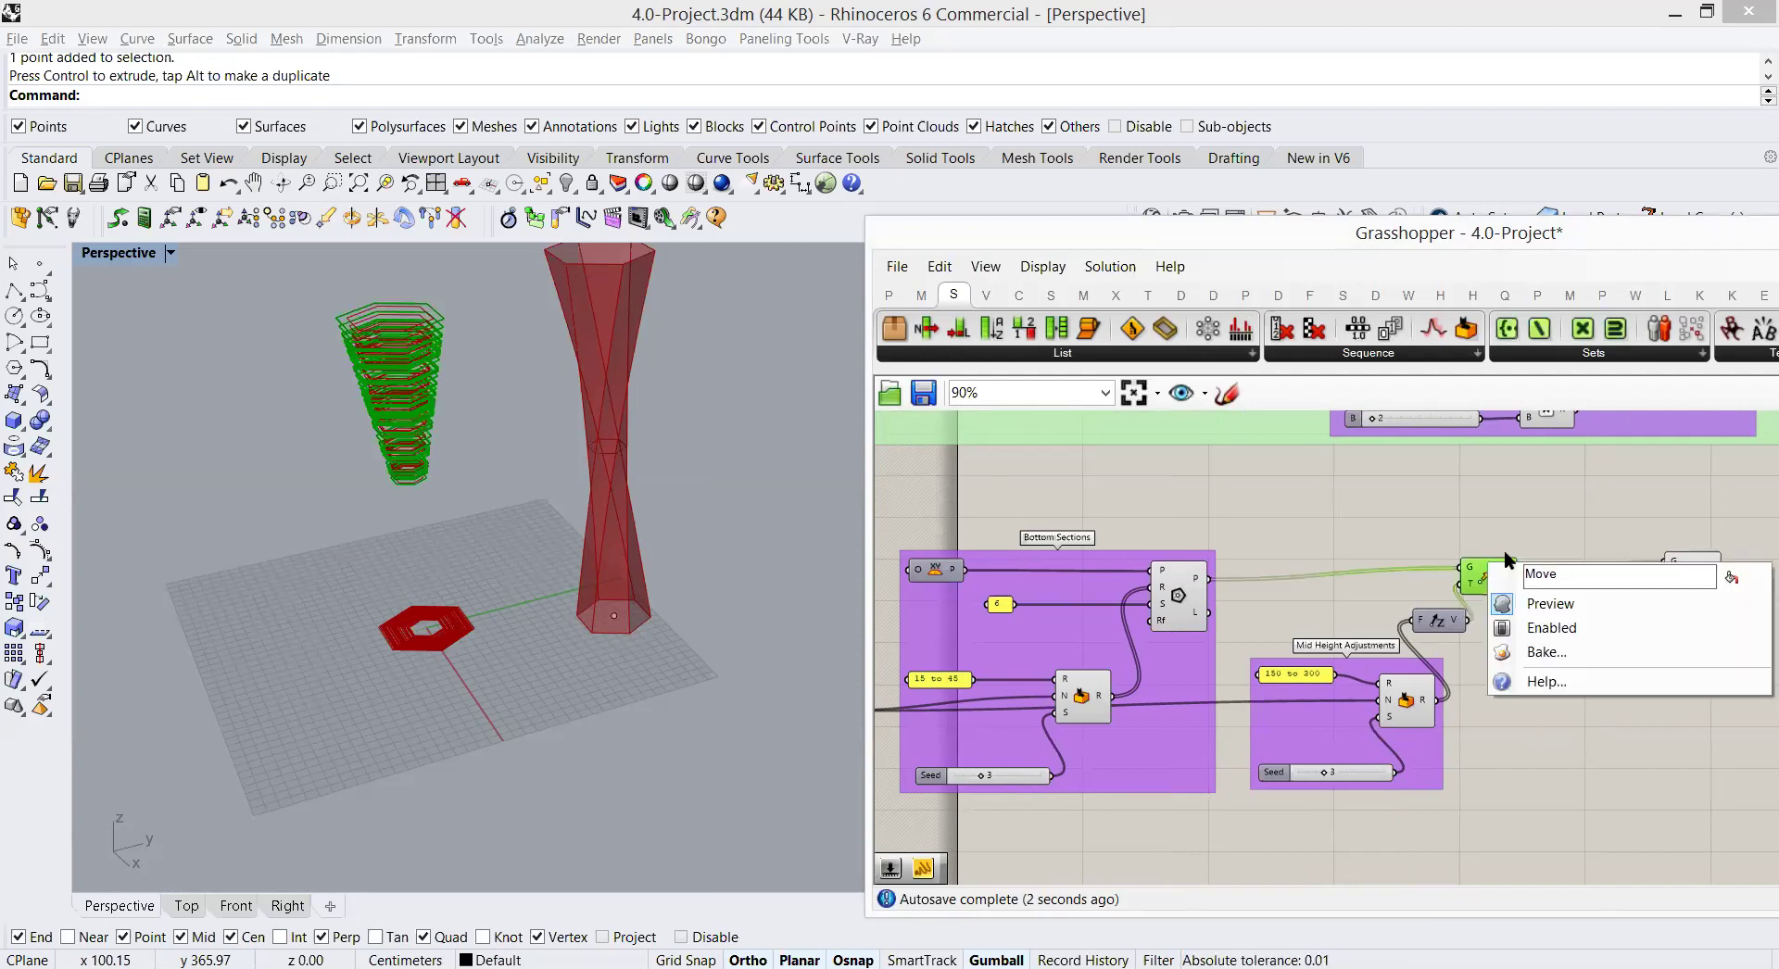
pyautogui.click(1564, 607)
pyautogui.click(1692, 576)
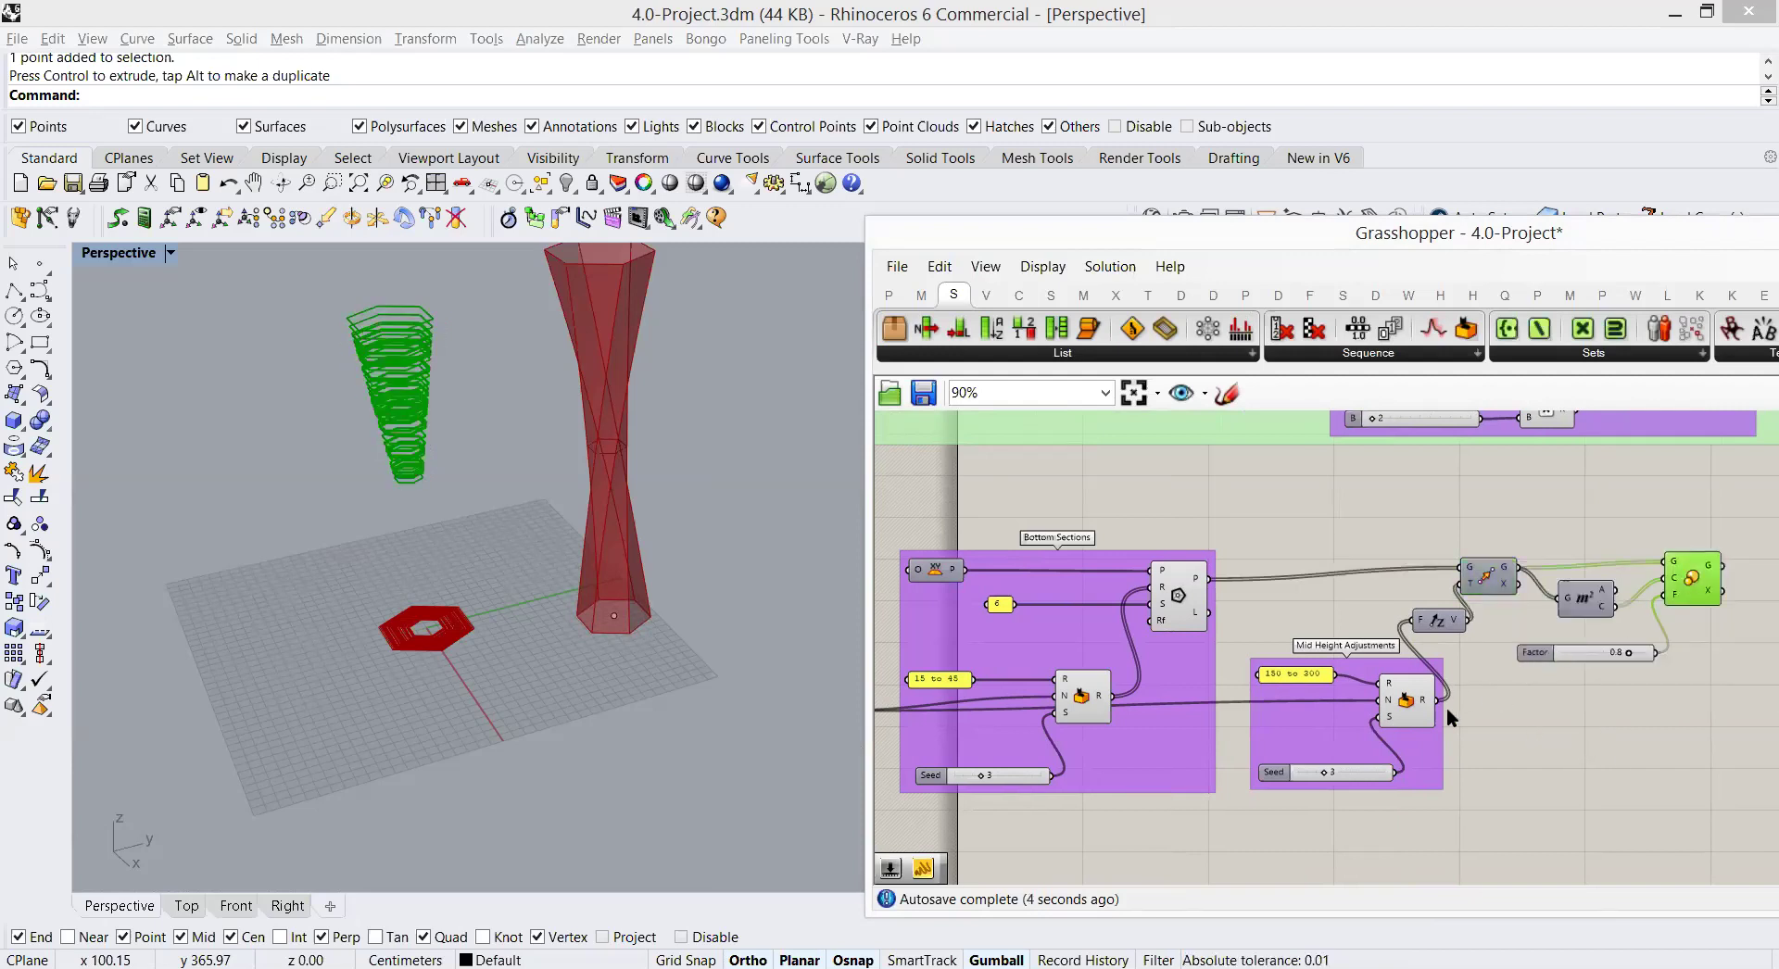
pyautogui.keyDown('shift'); pyautogui.moveTo(546, 569); pyautogui.dragTo(530, 664, button='right'); pyautogui.keyUp('shift')
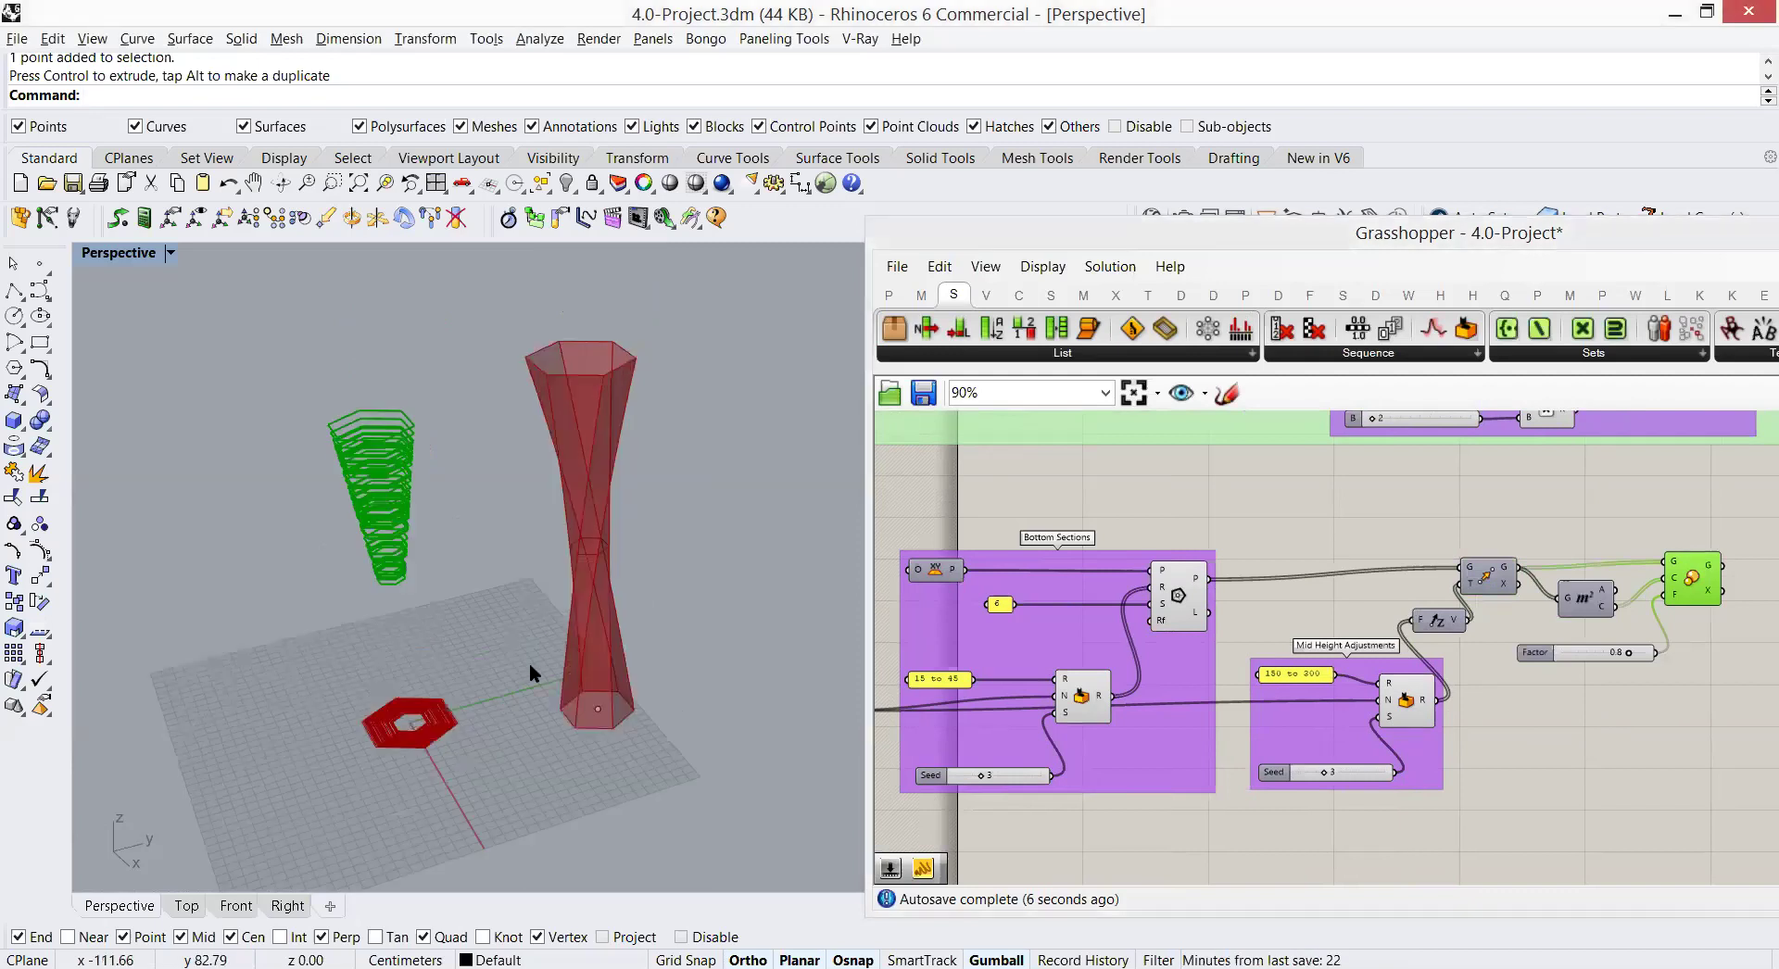
pyautogui.moveTo(1148, 639); pyautogui.dragTo(1186, 622, button='right')
pyautogui.moveTo(1620, 736); pyautogui.dragTo(1559, 750, button='right')
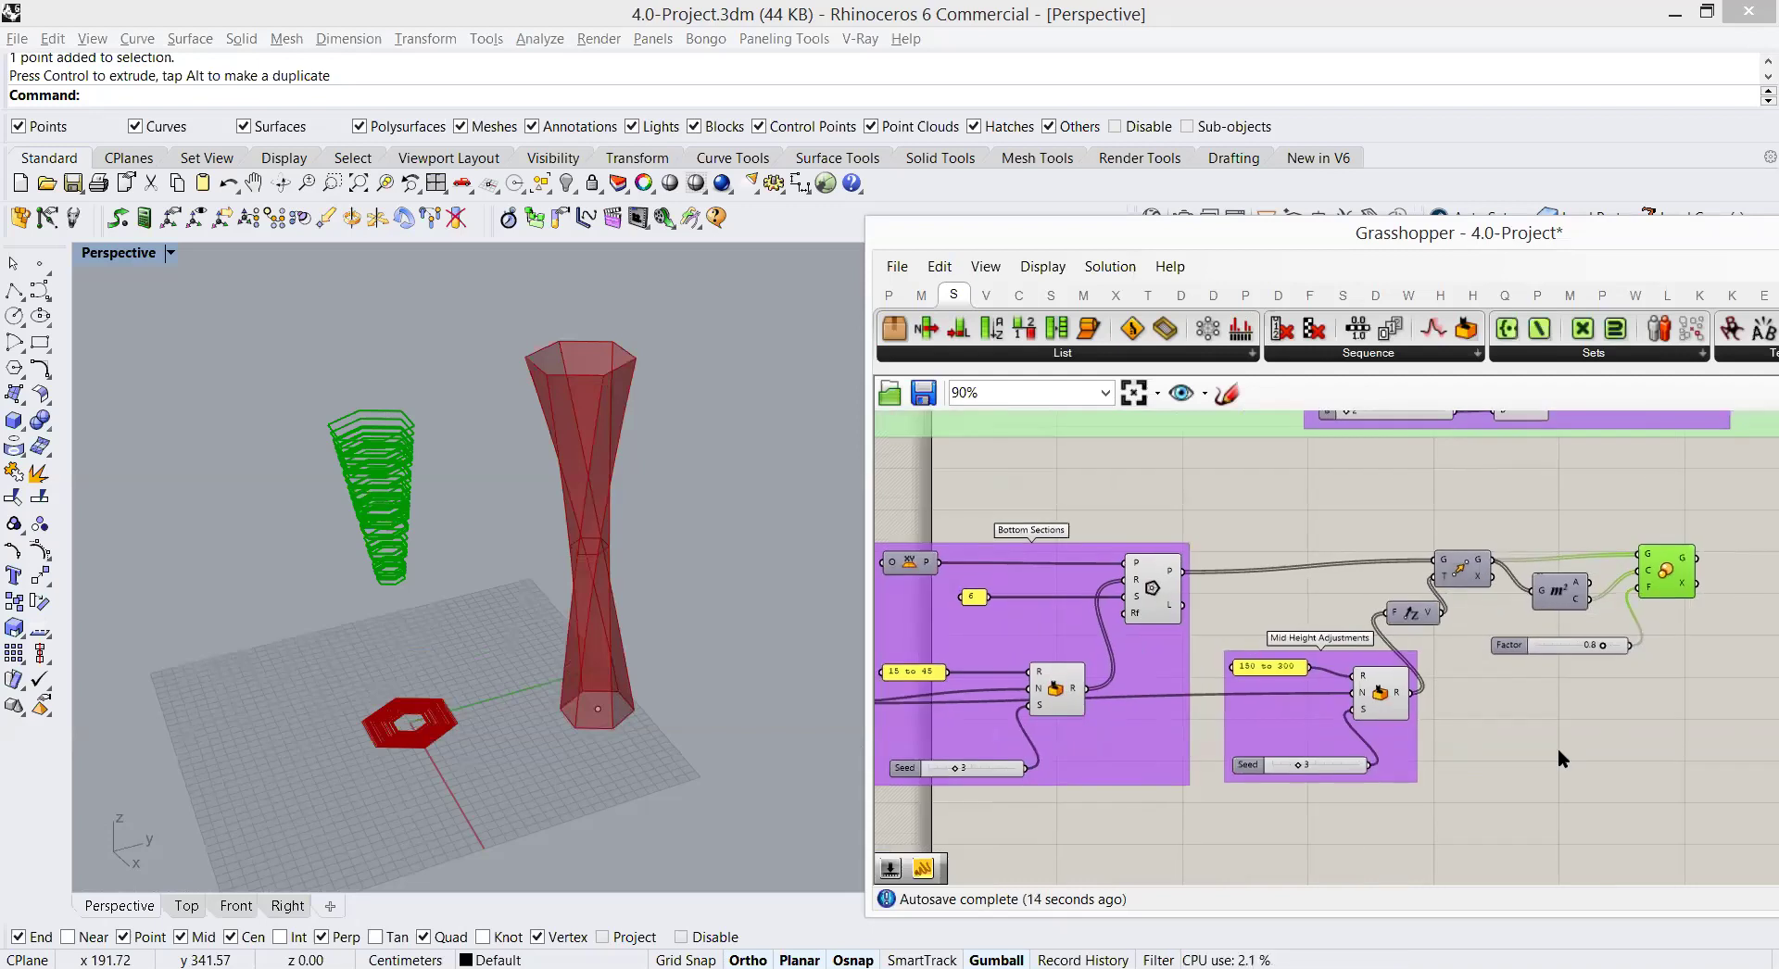
# Step: Turn off the Scale component's preview
pyautogui.moveTo(1581, 732); pyautogui.dragTo(1453, 787, button='right')
pyautogui.click(1497, 748)
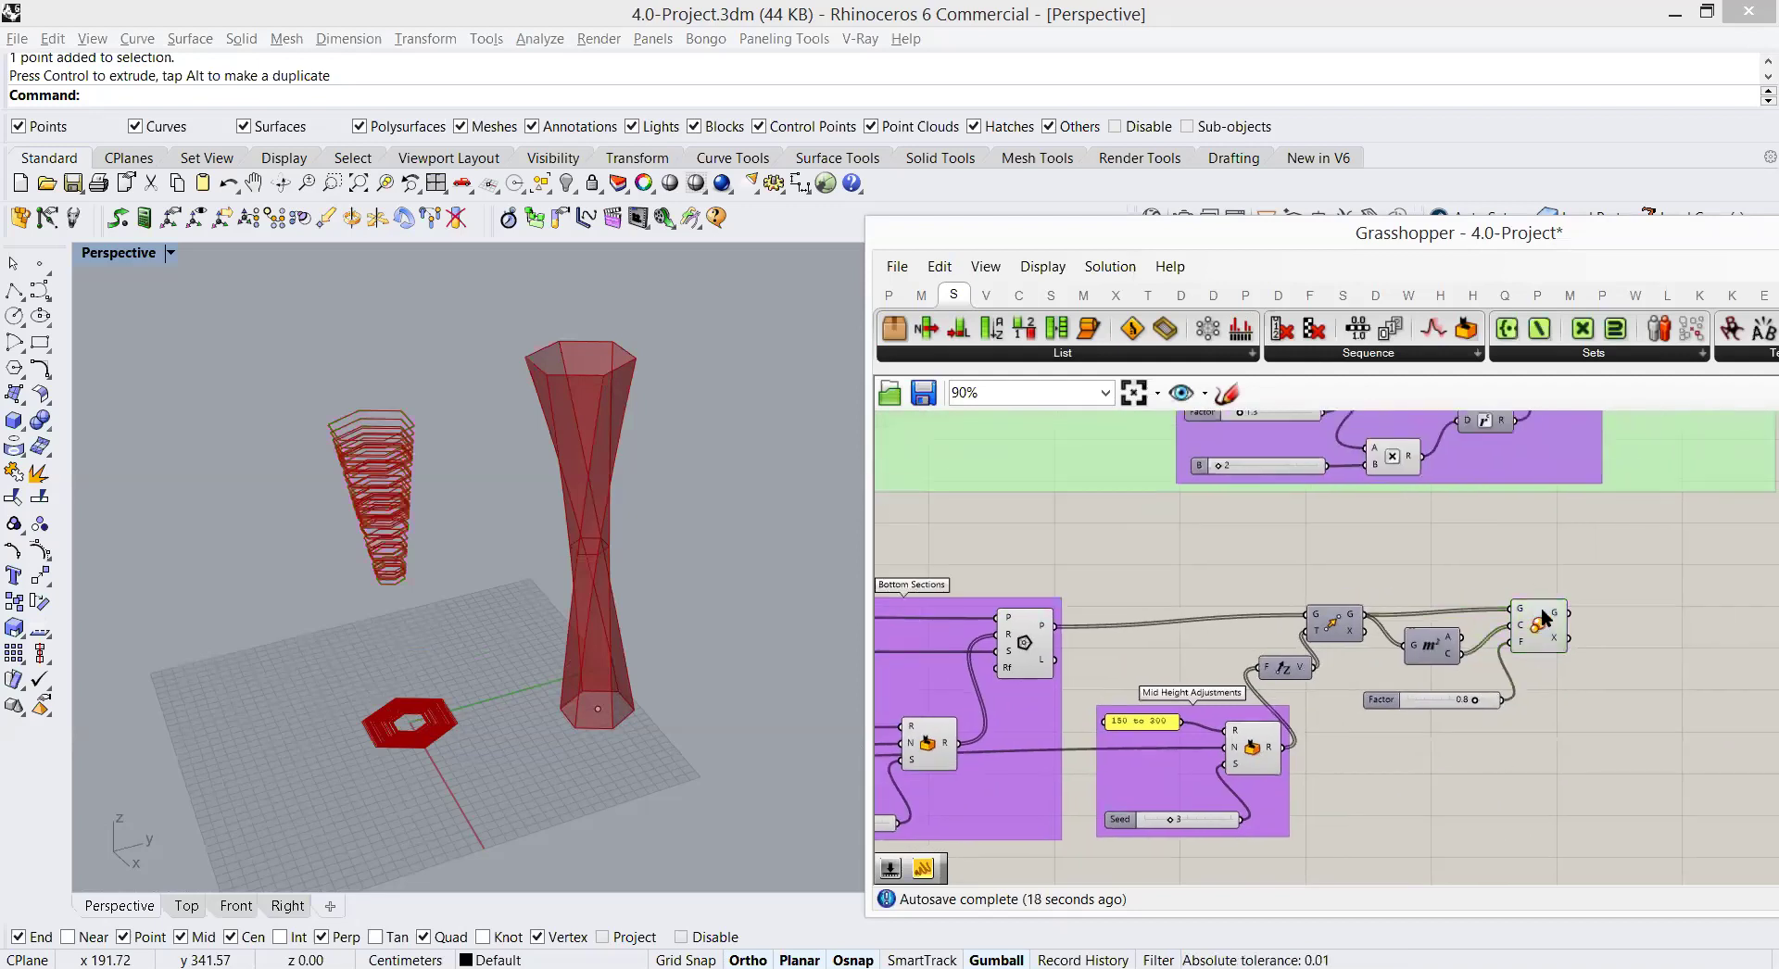
pyautogui.click(1527, 639)
pyautogui.click(1562, 691)
pyautogui.click(1532, 644)
pyautogui.rightClick(1559, 693)
pyautogui.click(1533, 714)
pyautogui.click(1535, 619)
pyautogui.rightClick(1569, 692)
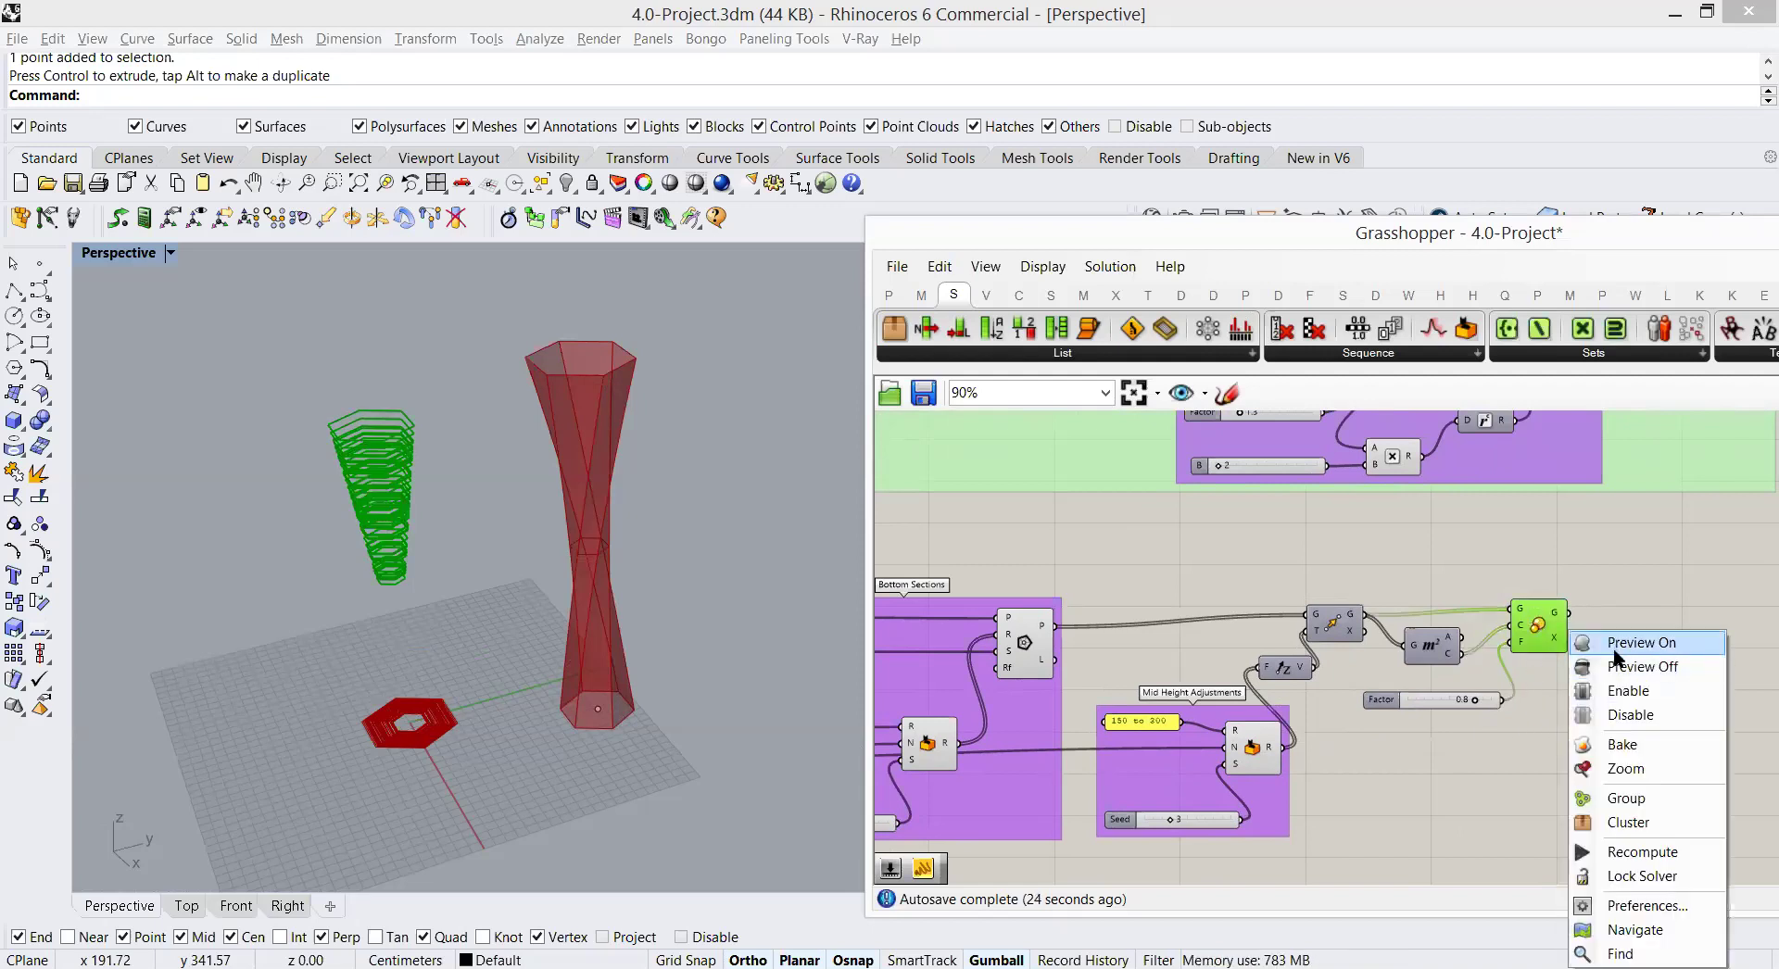
pyautogui.click(1617, 667)
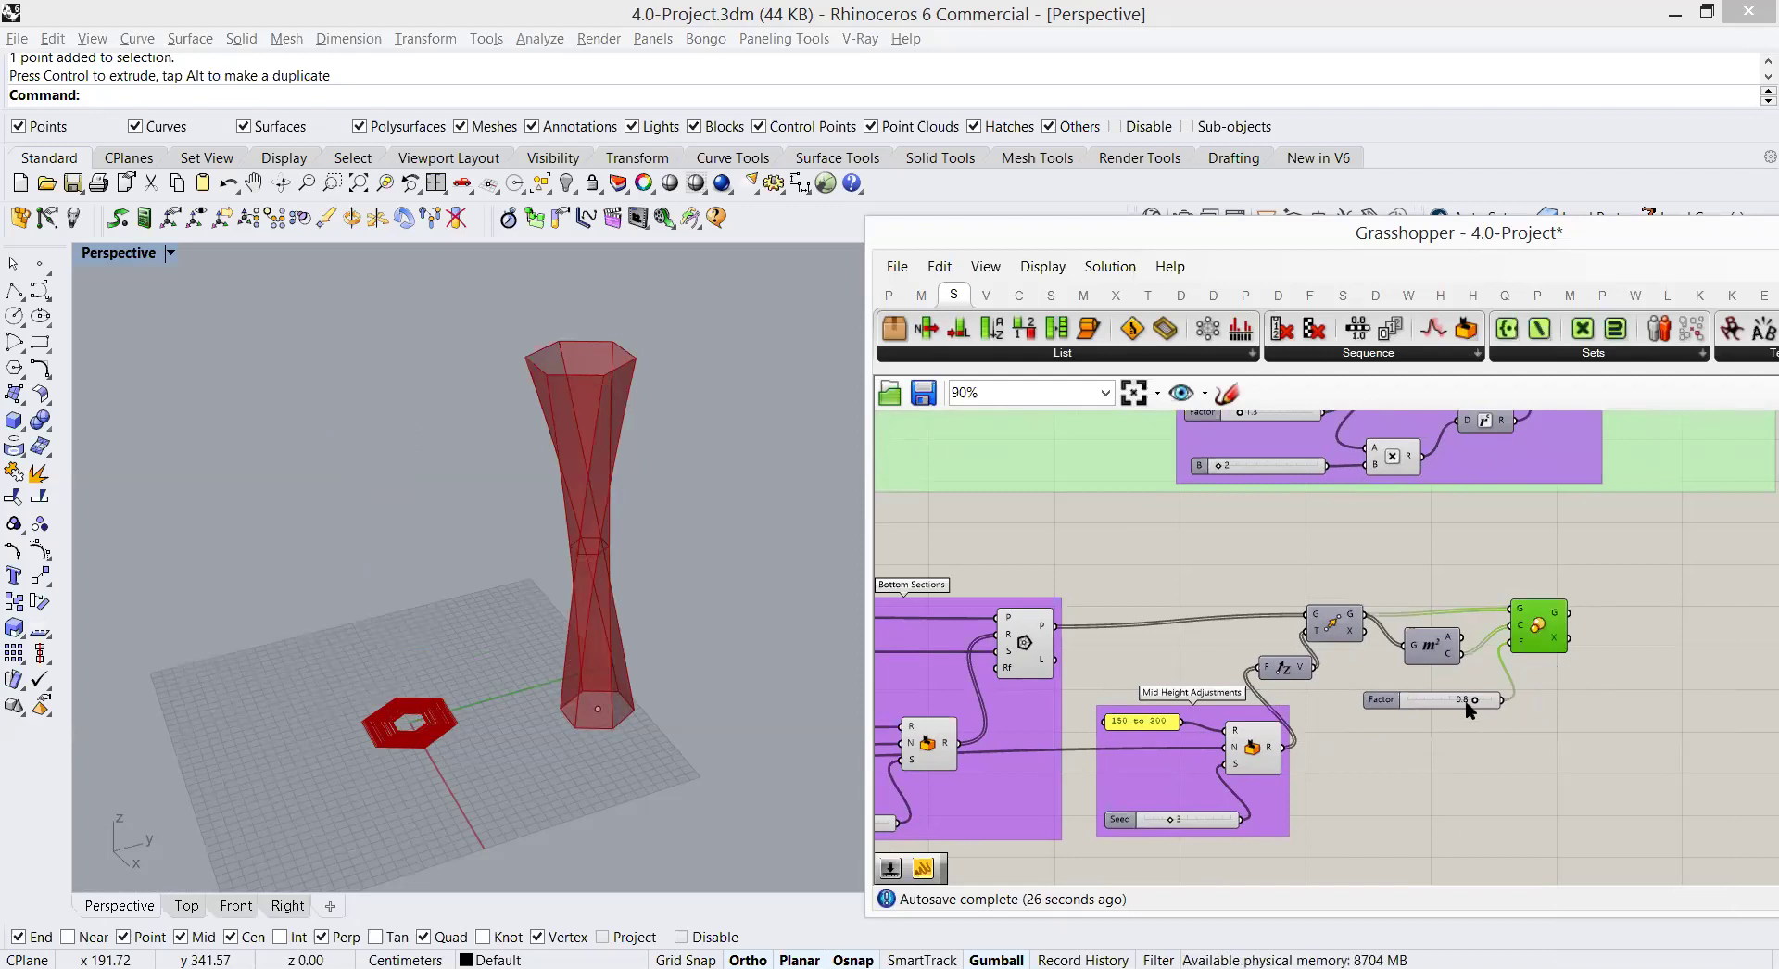
pyautogui.click(1435, 694)
pyautogui.moveTo(1496, 673); pyautogui.dragTo(1531, 660, button='right')
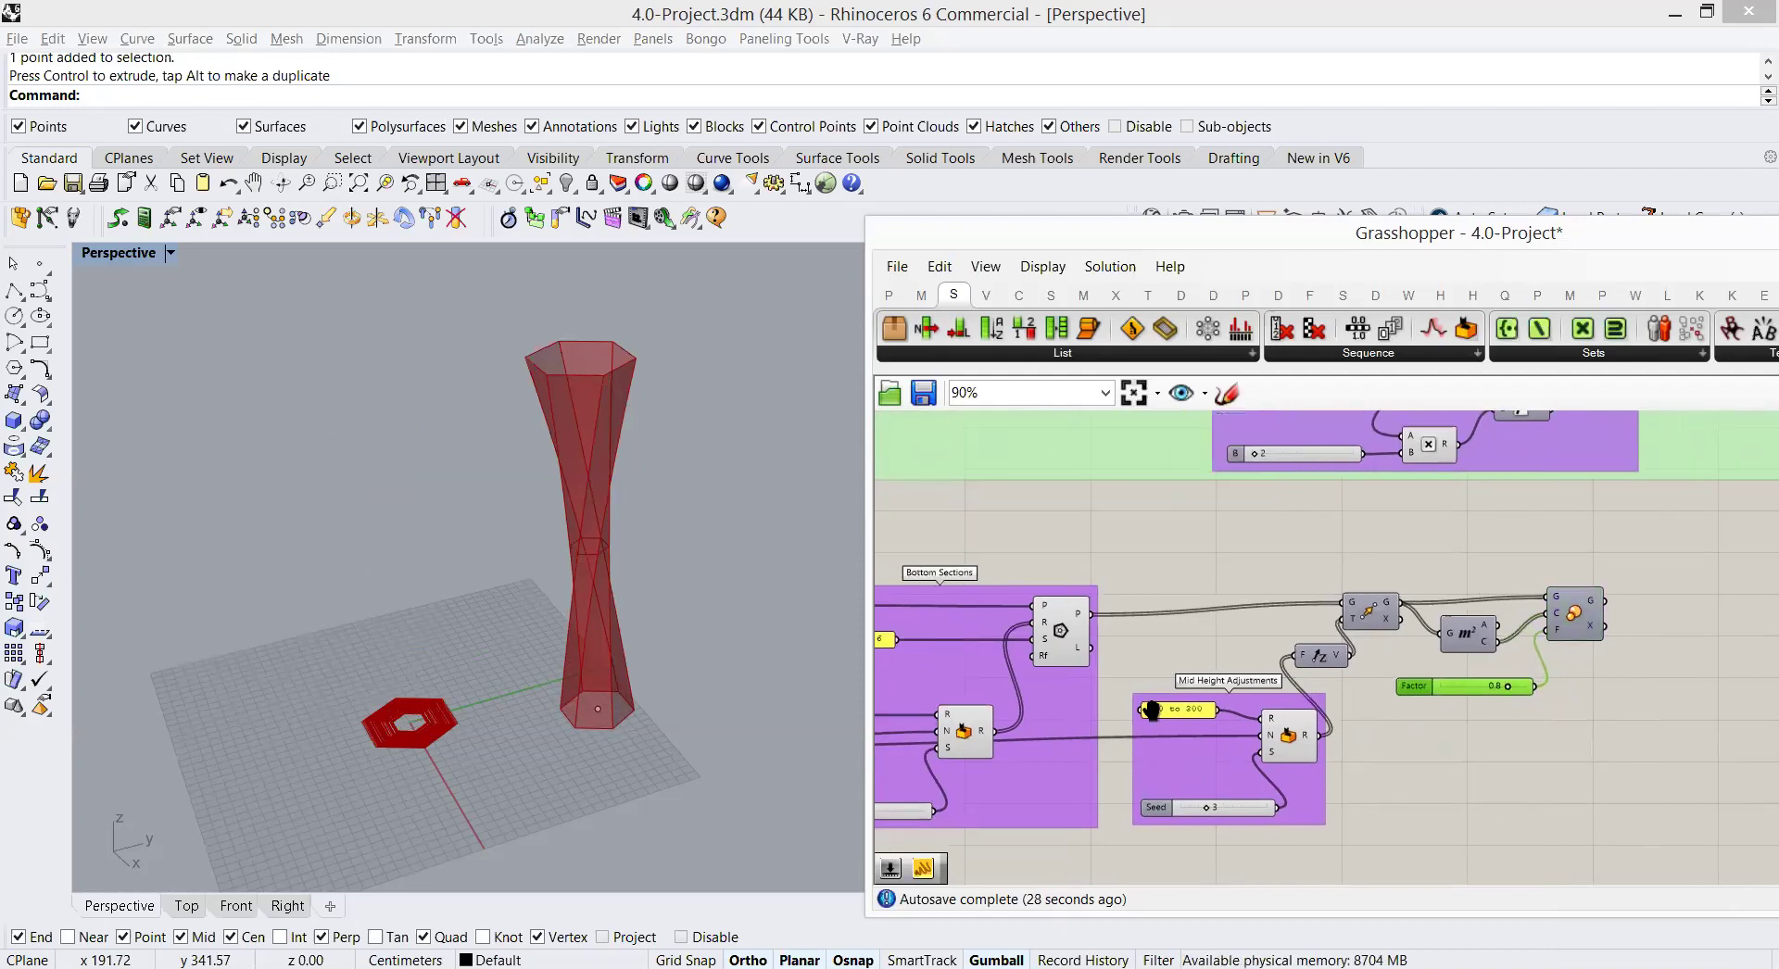
pyautogui.moveTo(1152, 709); pyautogui.dragTo(1256, 679, button='right')
pyautogui.moveTo(1624, 656); pyautogui.dragTo(1484, 670, button='right')
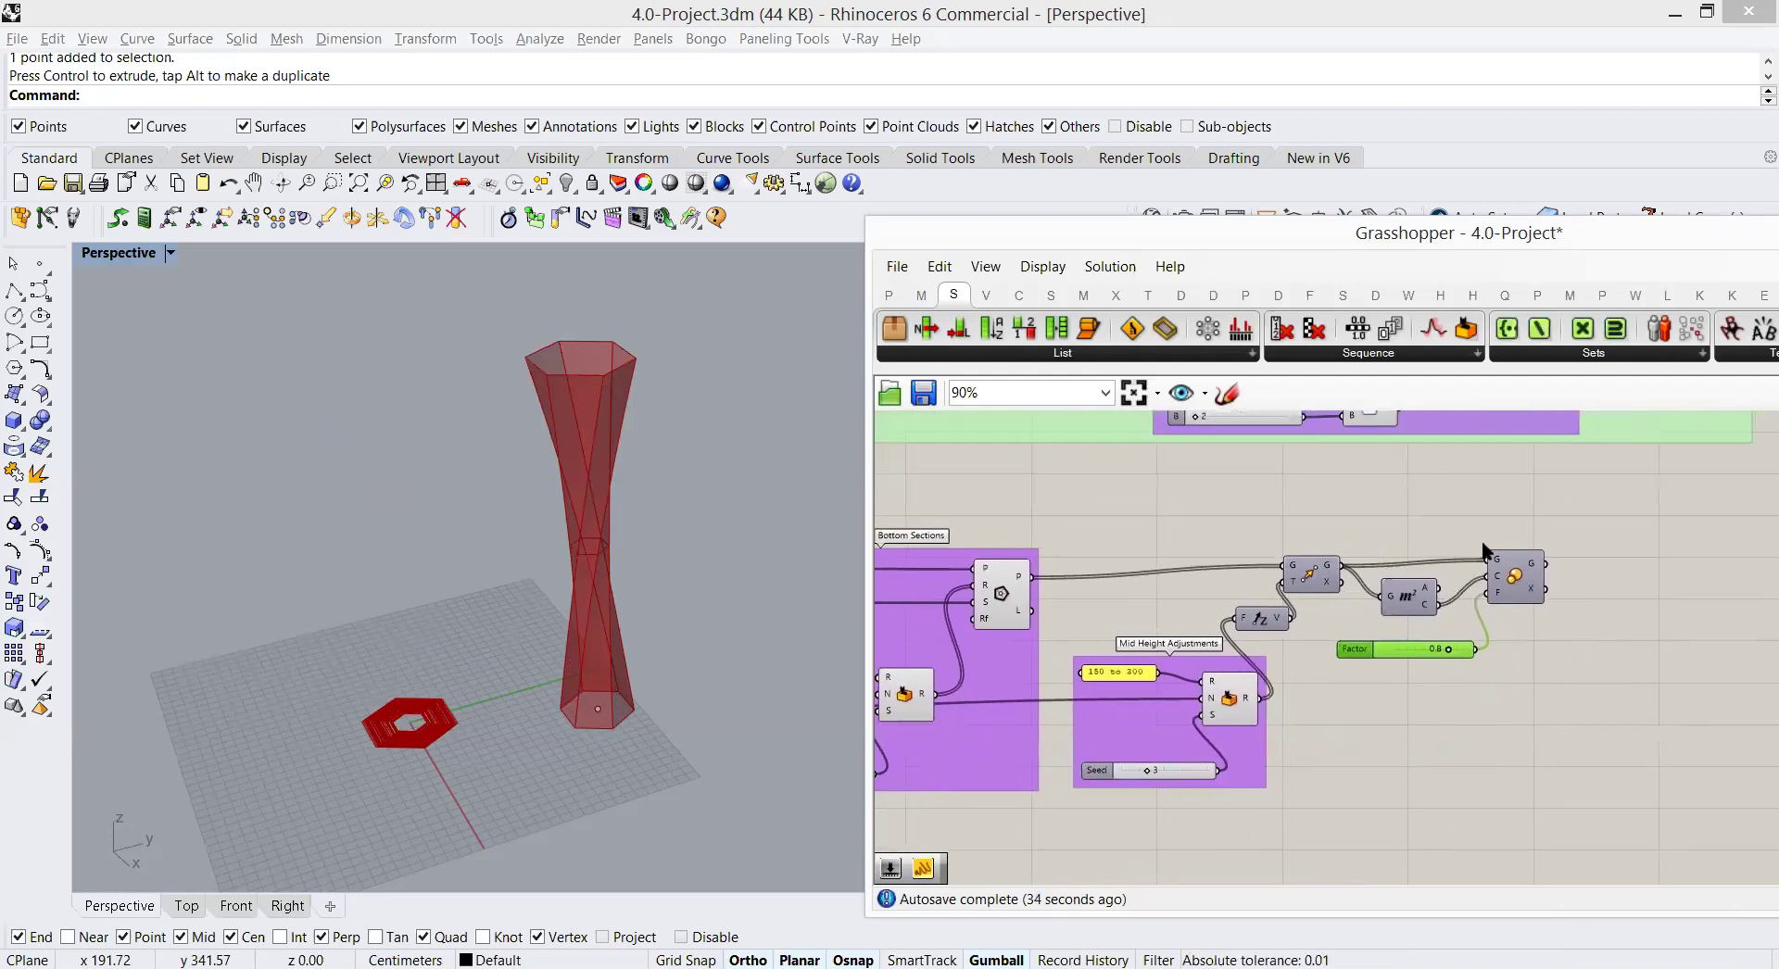
# Step: Add a Rotate component after the Scale component, feeding the scaled hexagons into G and the Area centroids into its plane input
pyautogui.click(1147, 294)
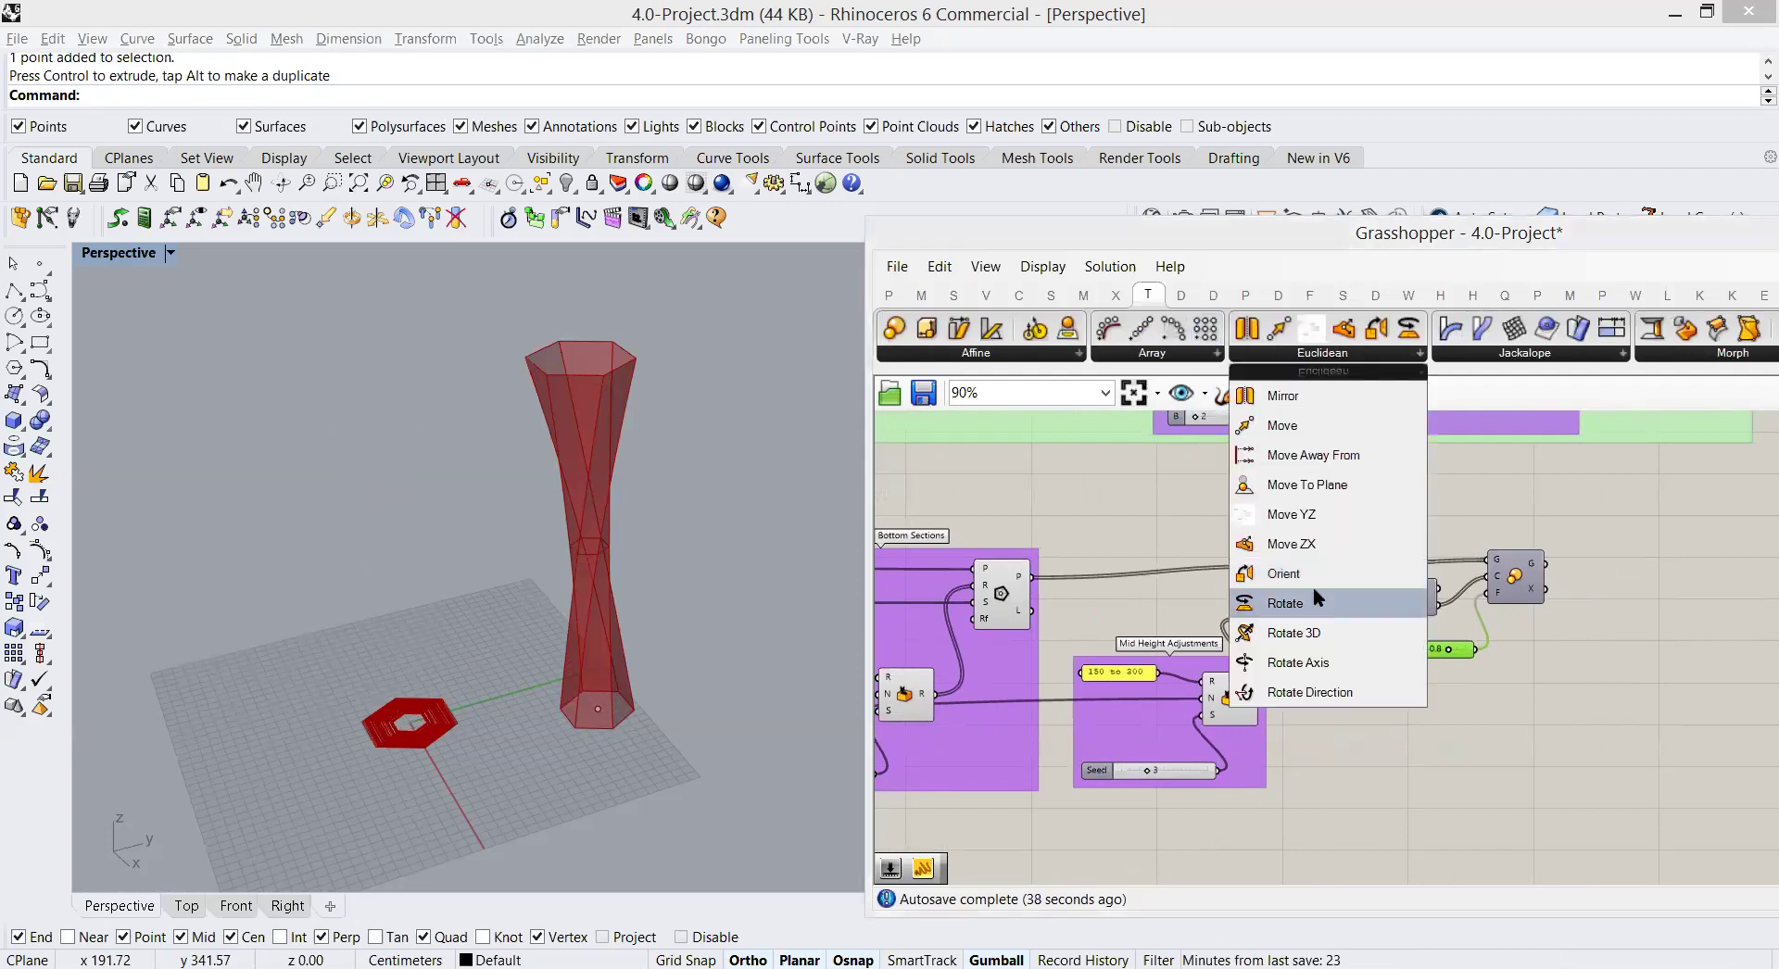
pyautogui.click(1314, 590)
pyautogui.click(1646, 580)
pyautogui.moveTo(1545, 564); pyautogui.dragTo(1617, 563)
pyautogui.moveTo(1436, 605); pyautogui.dragTo(1630, 570)
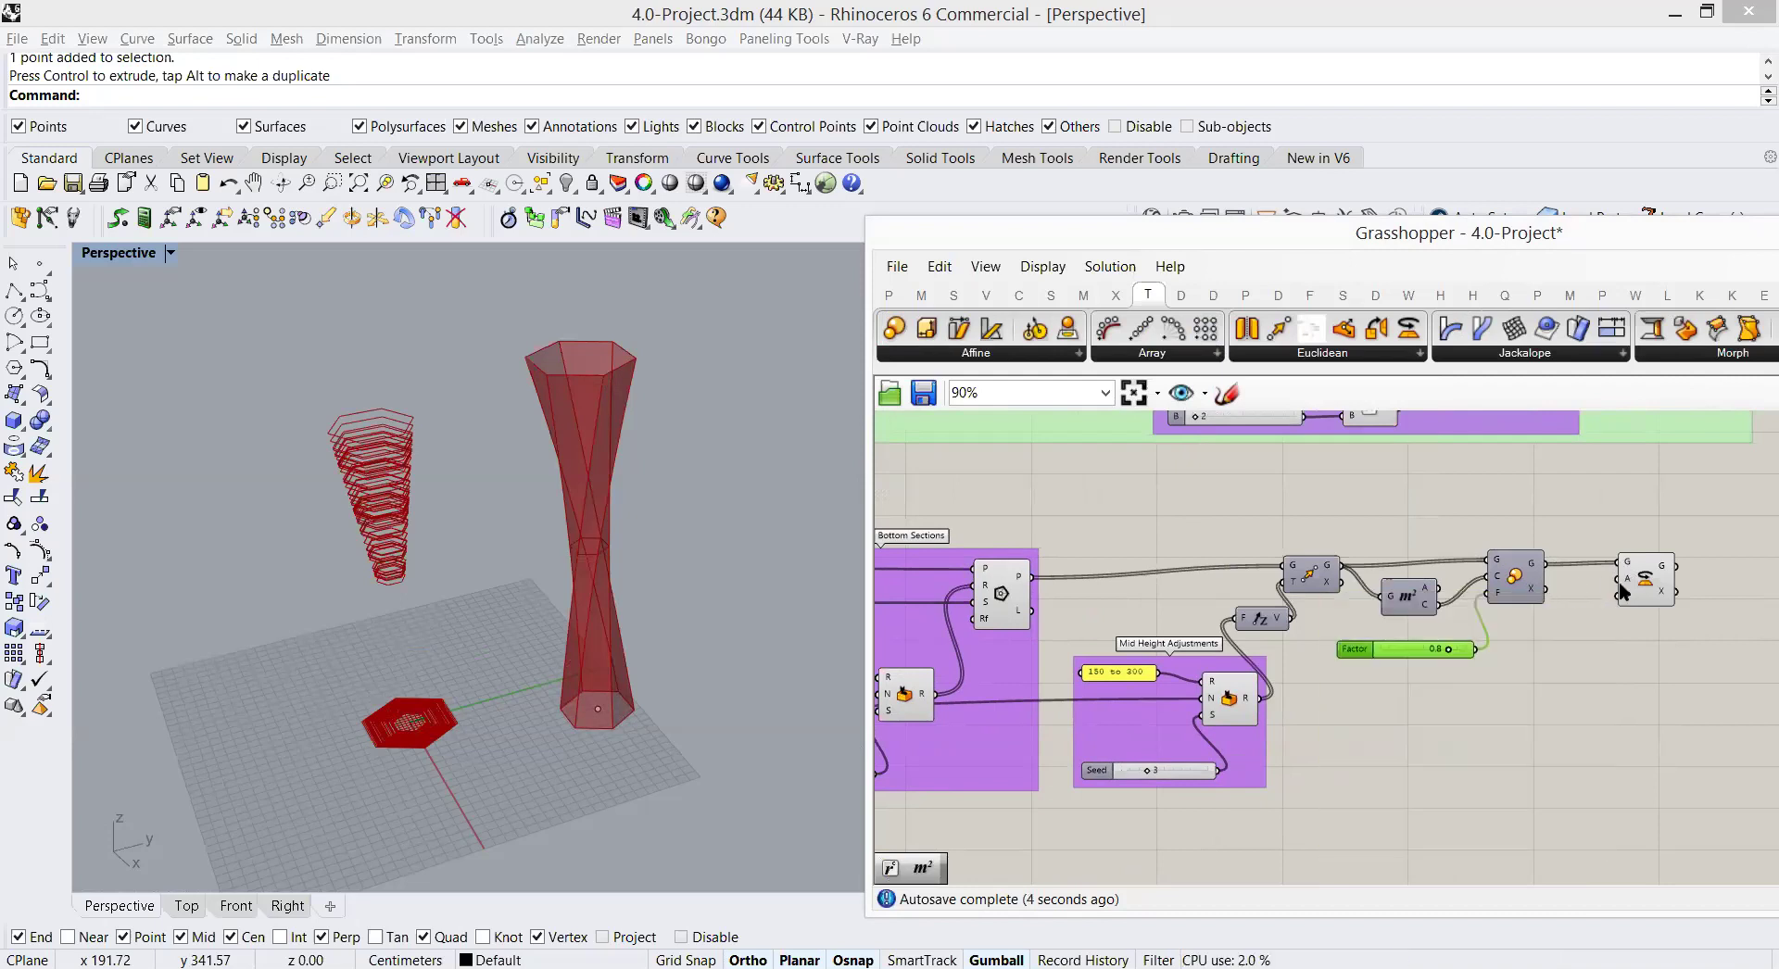
pyautogui.moveTo(1436, 605); pyautogui.dragTo(1629, 595)
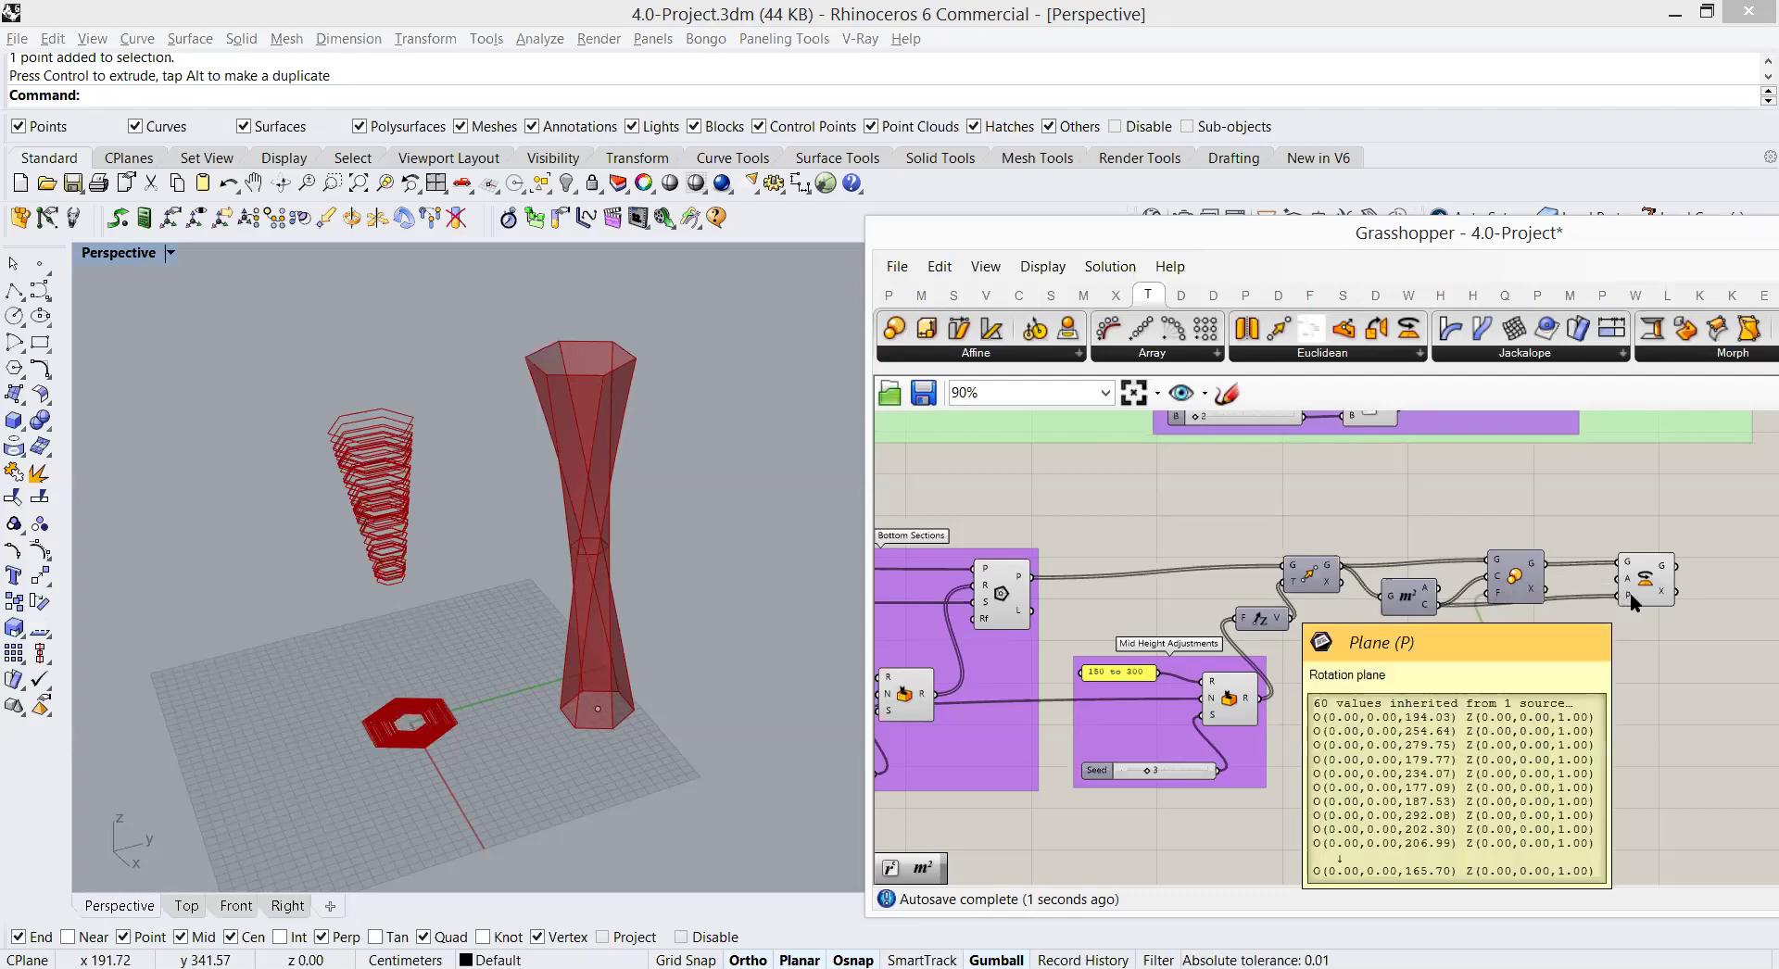
pyautogui.click(1651, 593)
pyautogui.click(1616, 659)
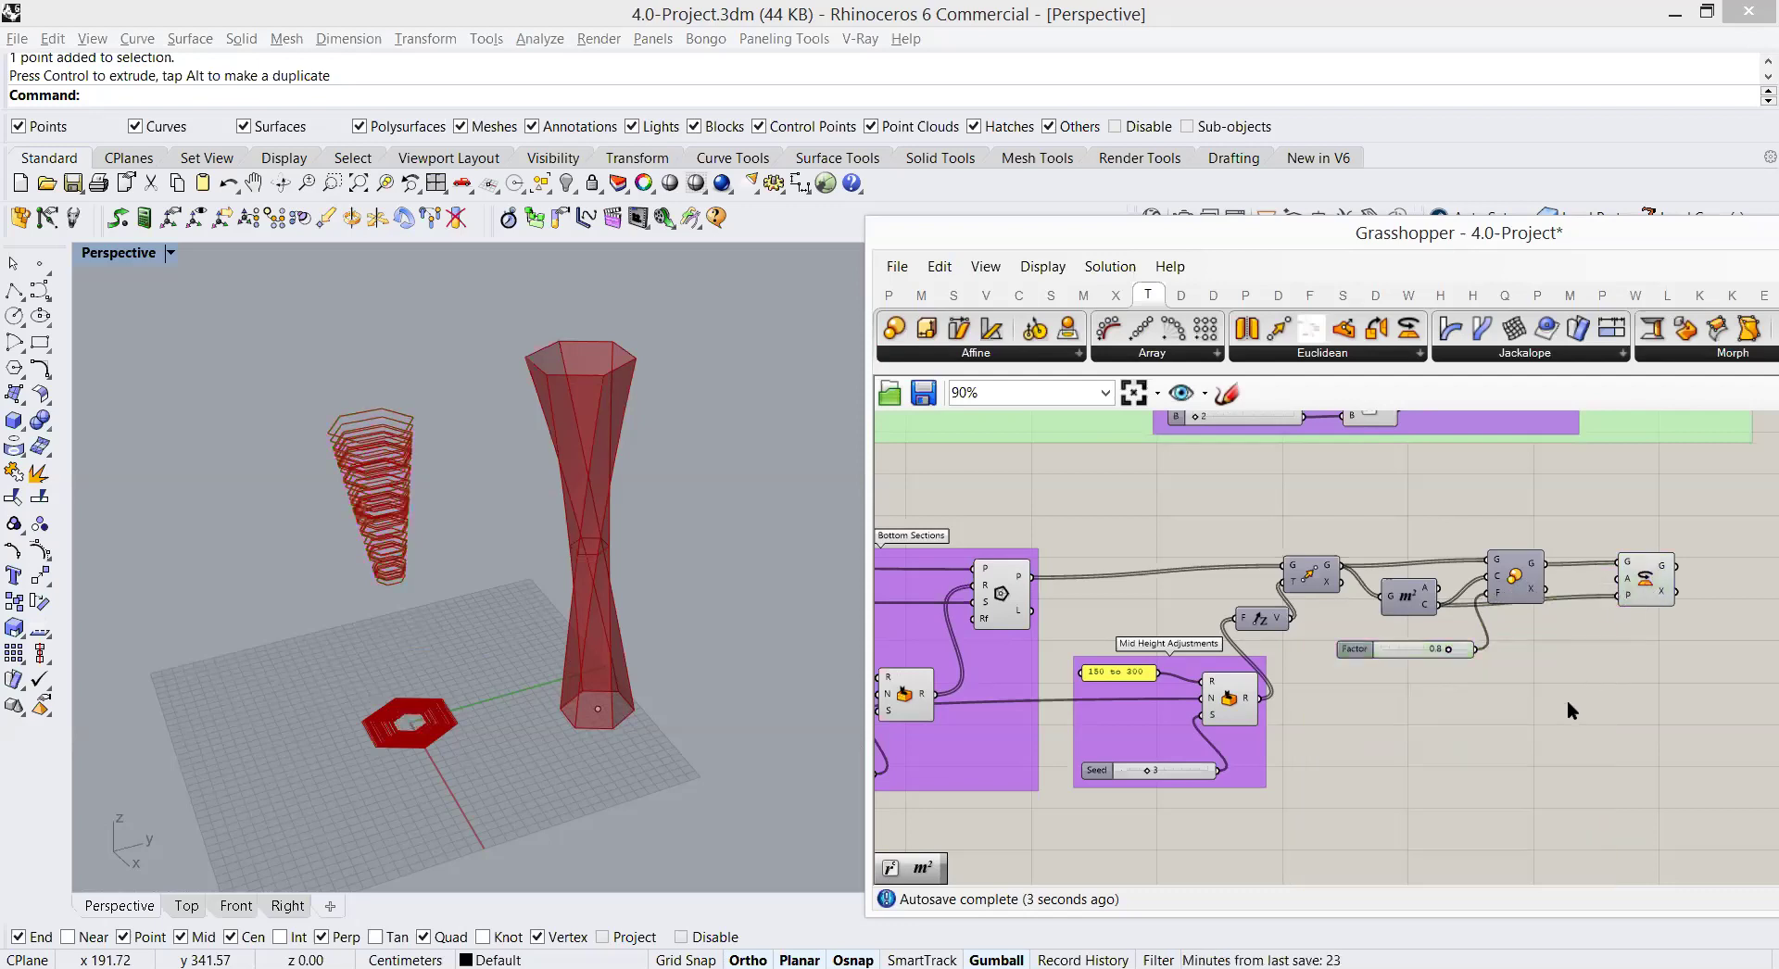
# Step: Add another Random component and place it beneath the Scale component, beside the Mid Height Adjustments group
pyautogui.moveTo(1566, 699); pyautogui.dragTo(1542, 676, button='right')
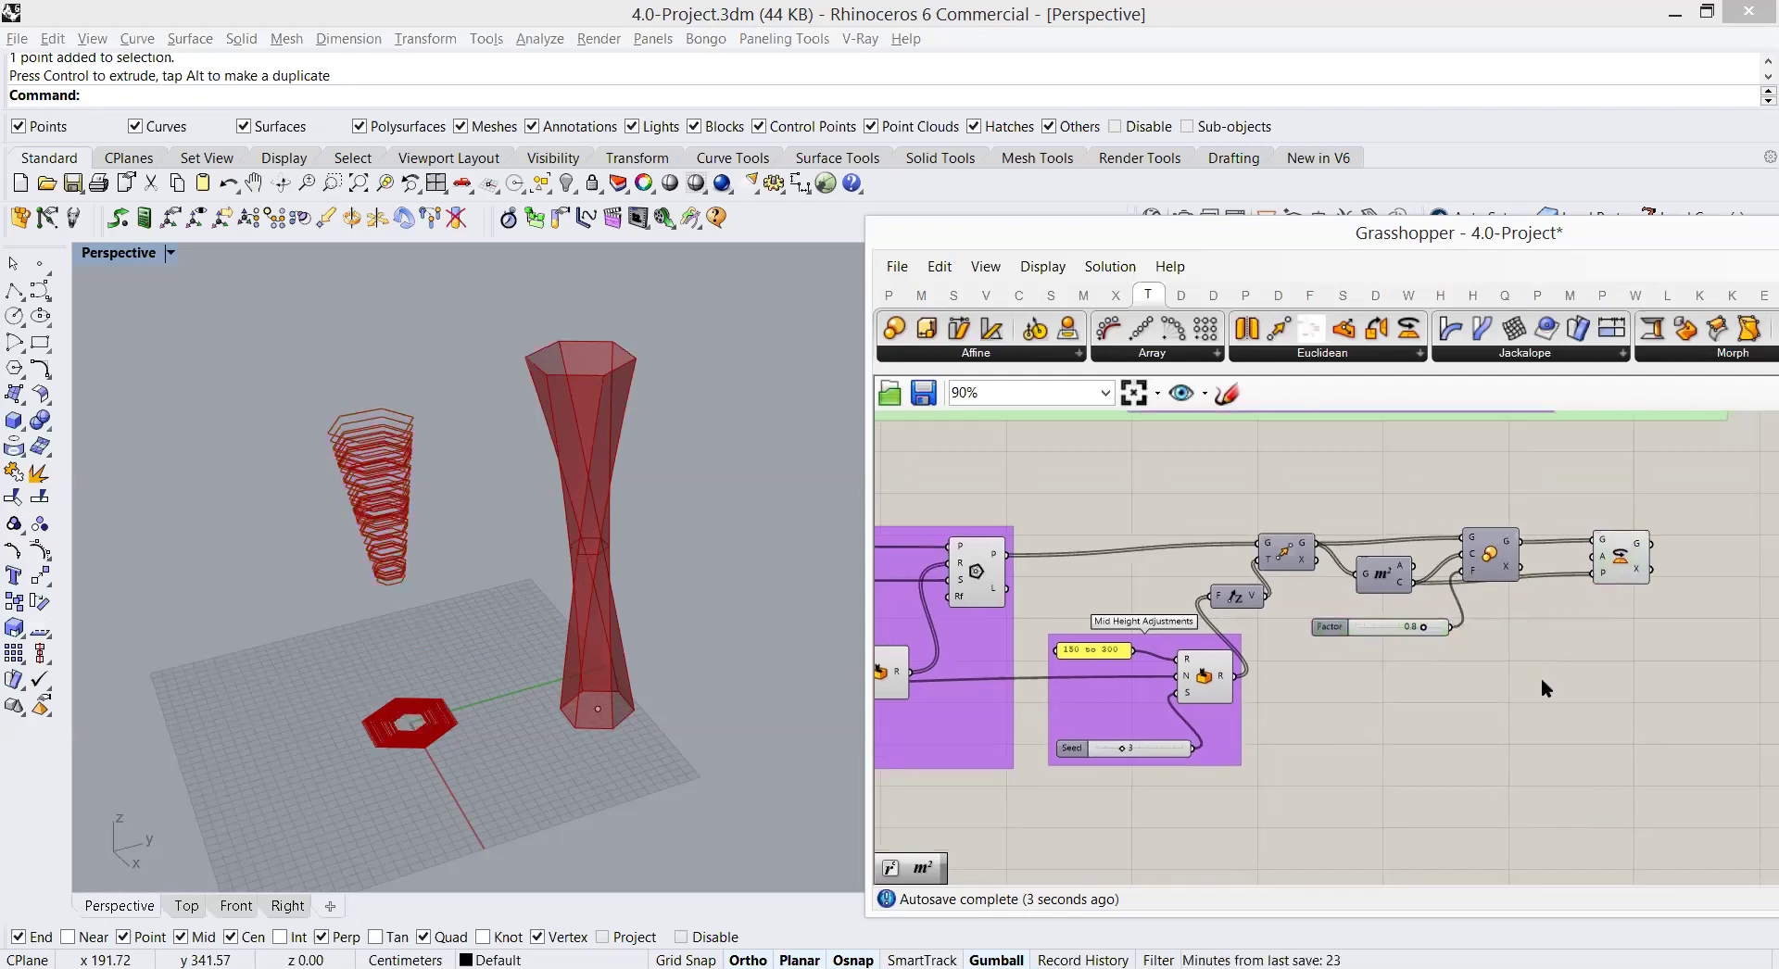
pyautogui.click(957, 290)
pyautogui.moveTo(1465, 329); pyautogui.dragTo(1413, 715)
pyautogui.moveTo(1216, 727); pyautogui.dragTo(1213, 730)
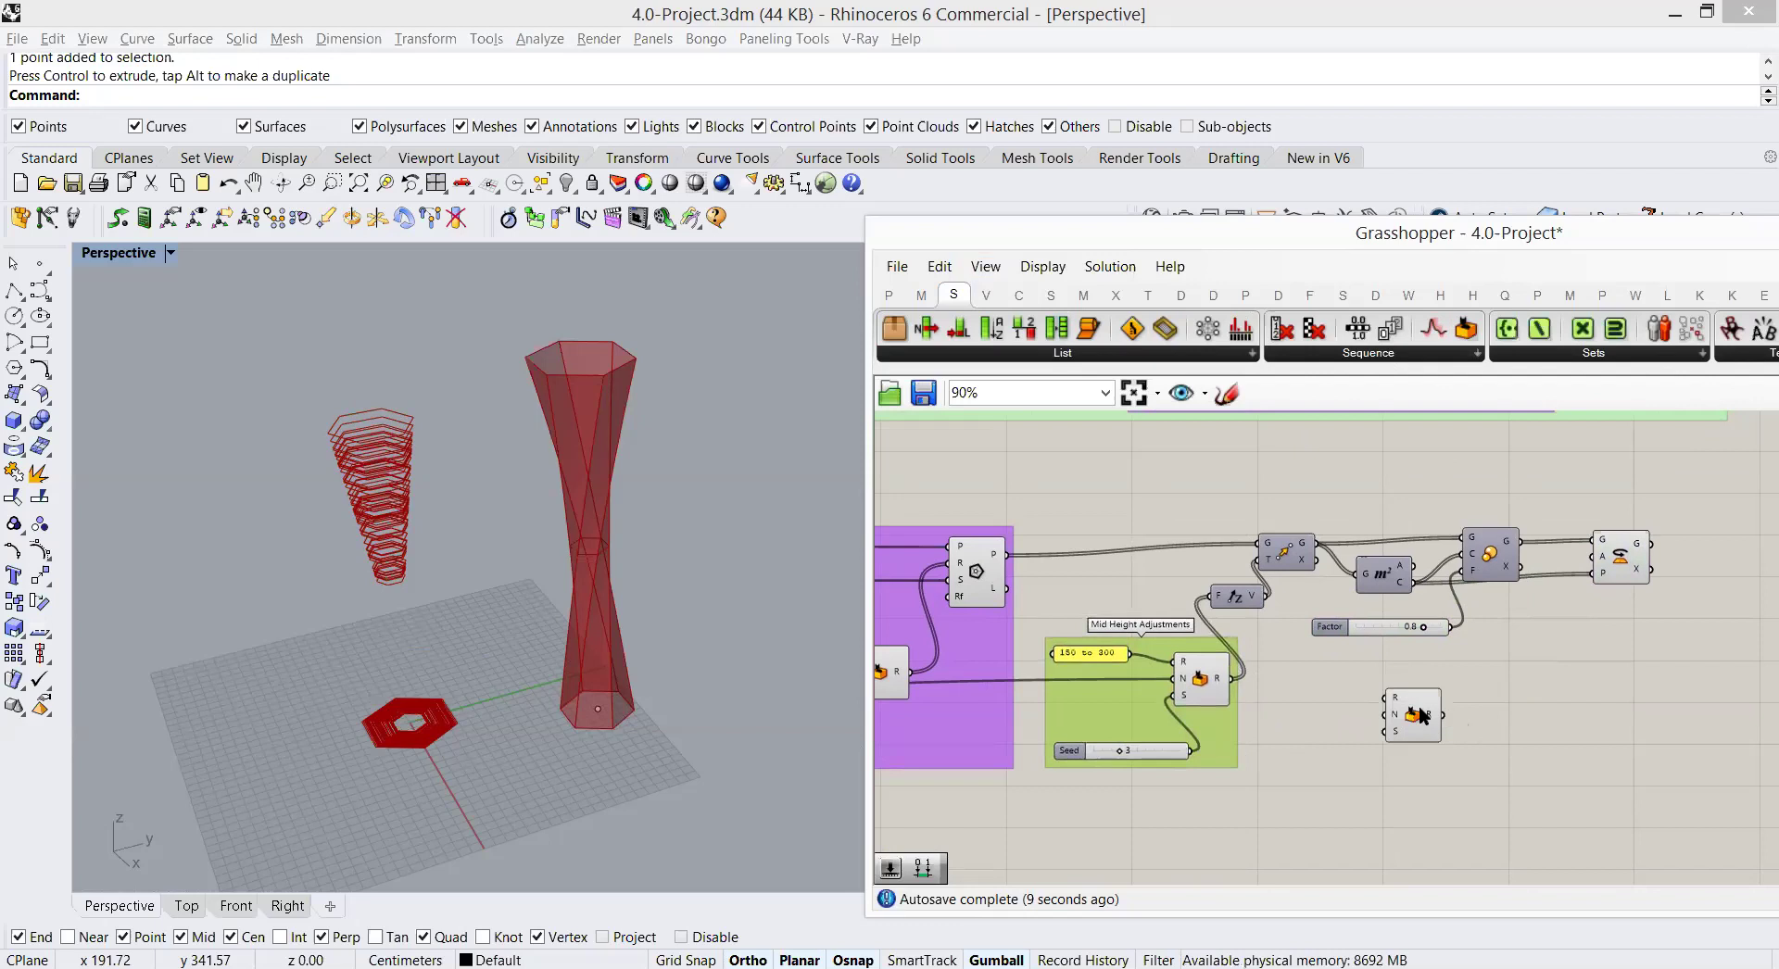
pyautogui.moveTo(1410, 716); pyautogui.dragTo(1480, 693)
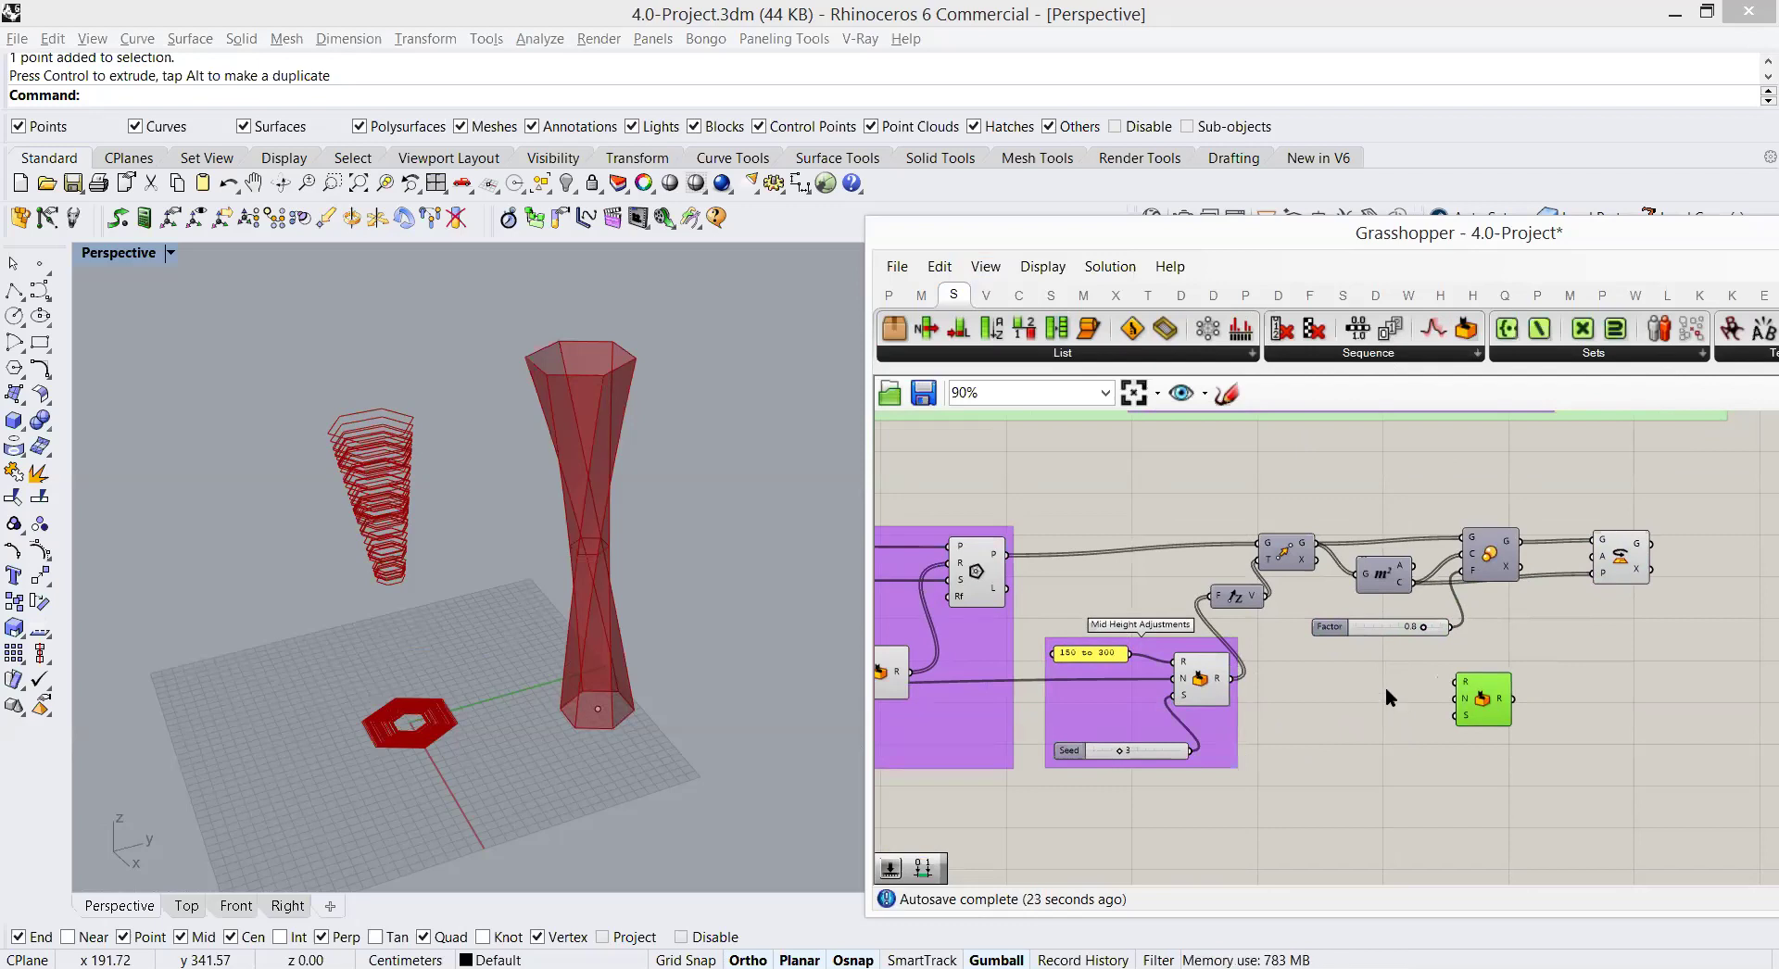
# Step: Create a panel reading 40 to 75 beside the new Random component
pyautogui.moveTo(1227, 480); pyautogui.dragTo(1245, 705, button='right')
pyautogui.moveTo(1300, 592); pyautogui.dragTo(1331, 702, button='right')
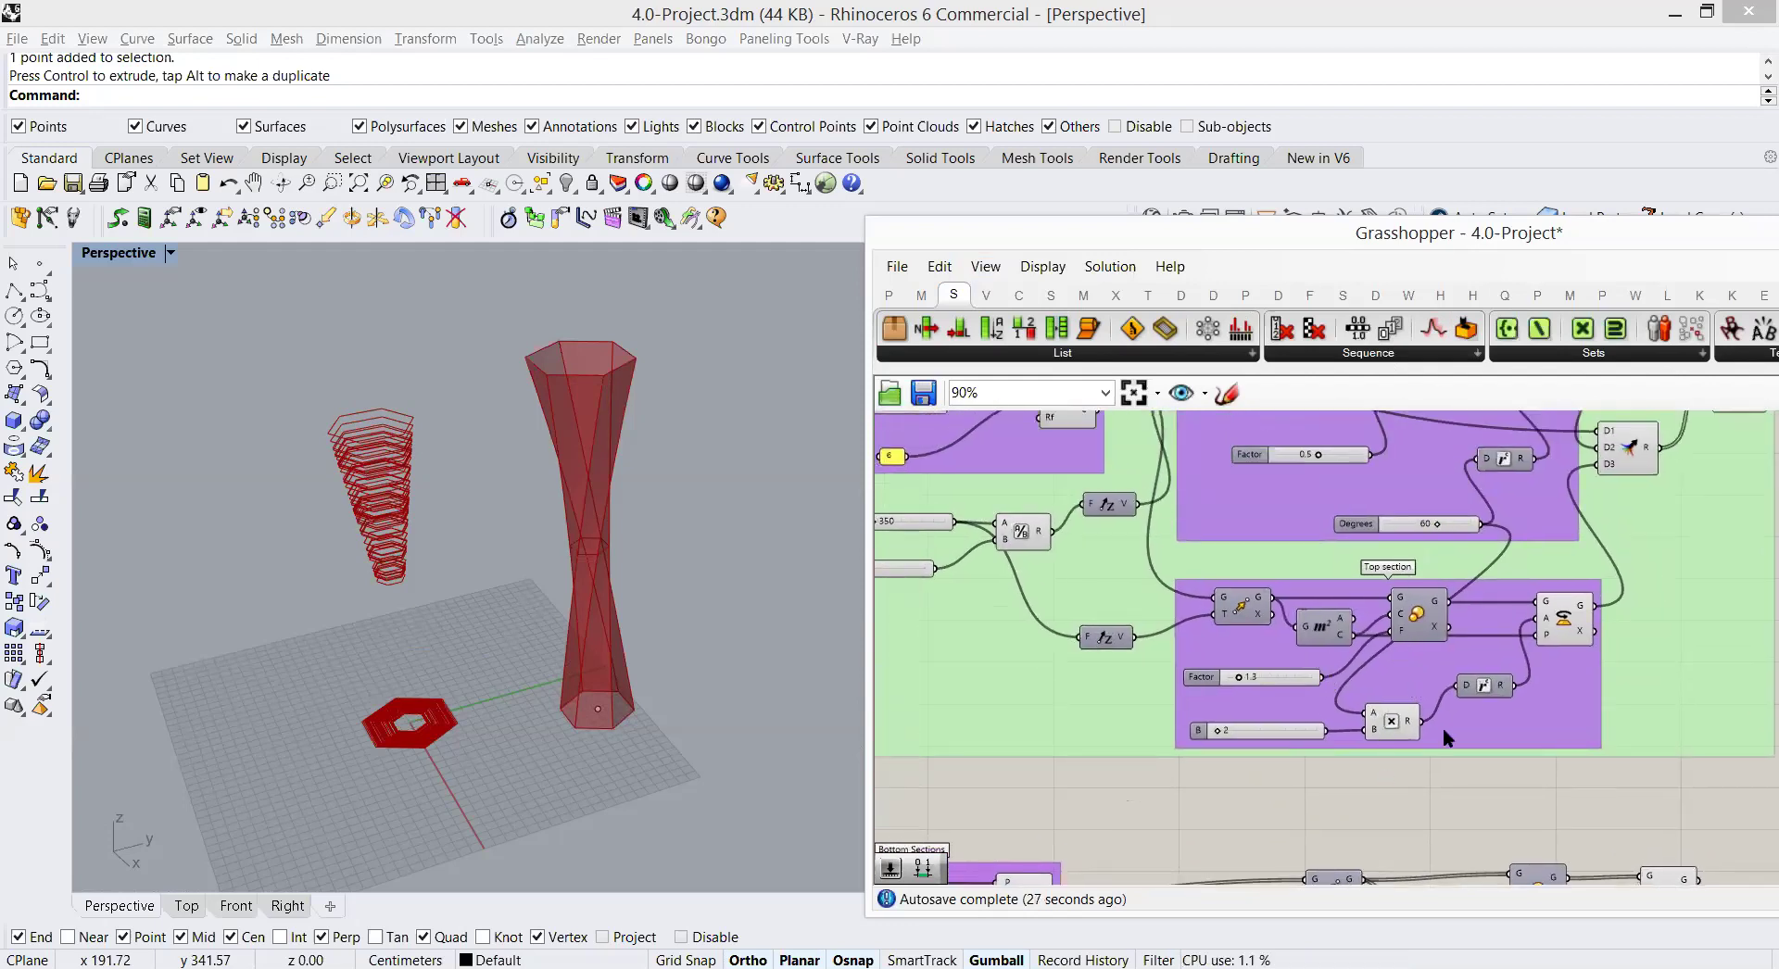
pyautogui.moveTo(1443, 727); pyautogui.dragTo(1399, 513, button='right')
pyautogui.moveTo(1383, 804); pyautogui.dragTo(1375, 689, button='right')
pyautogui.scroll(1, 1373, 690)
pyautogui.click(1326, 707)
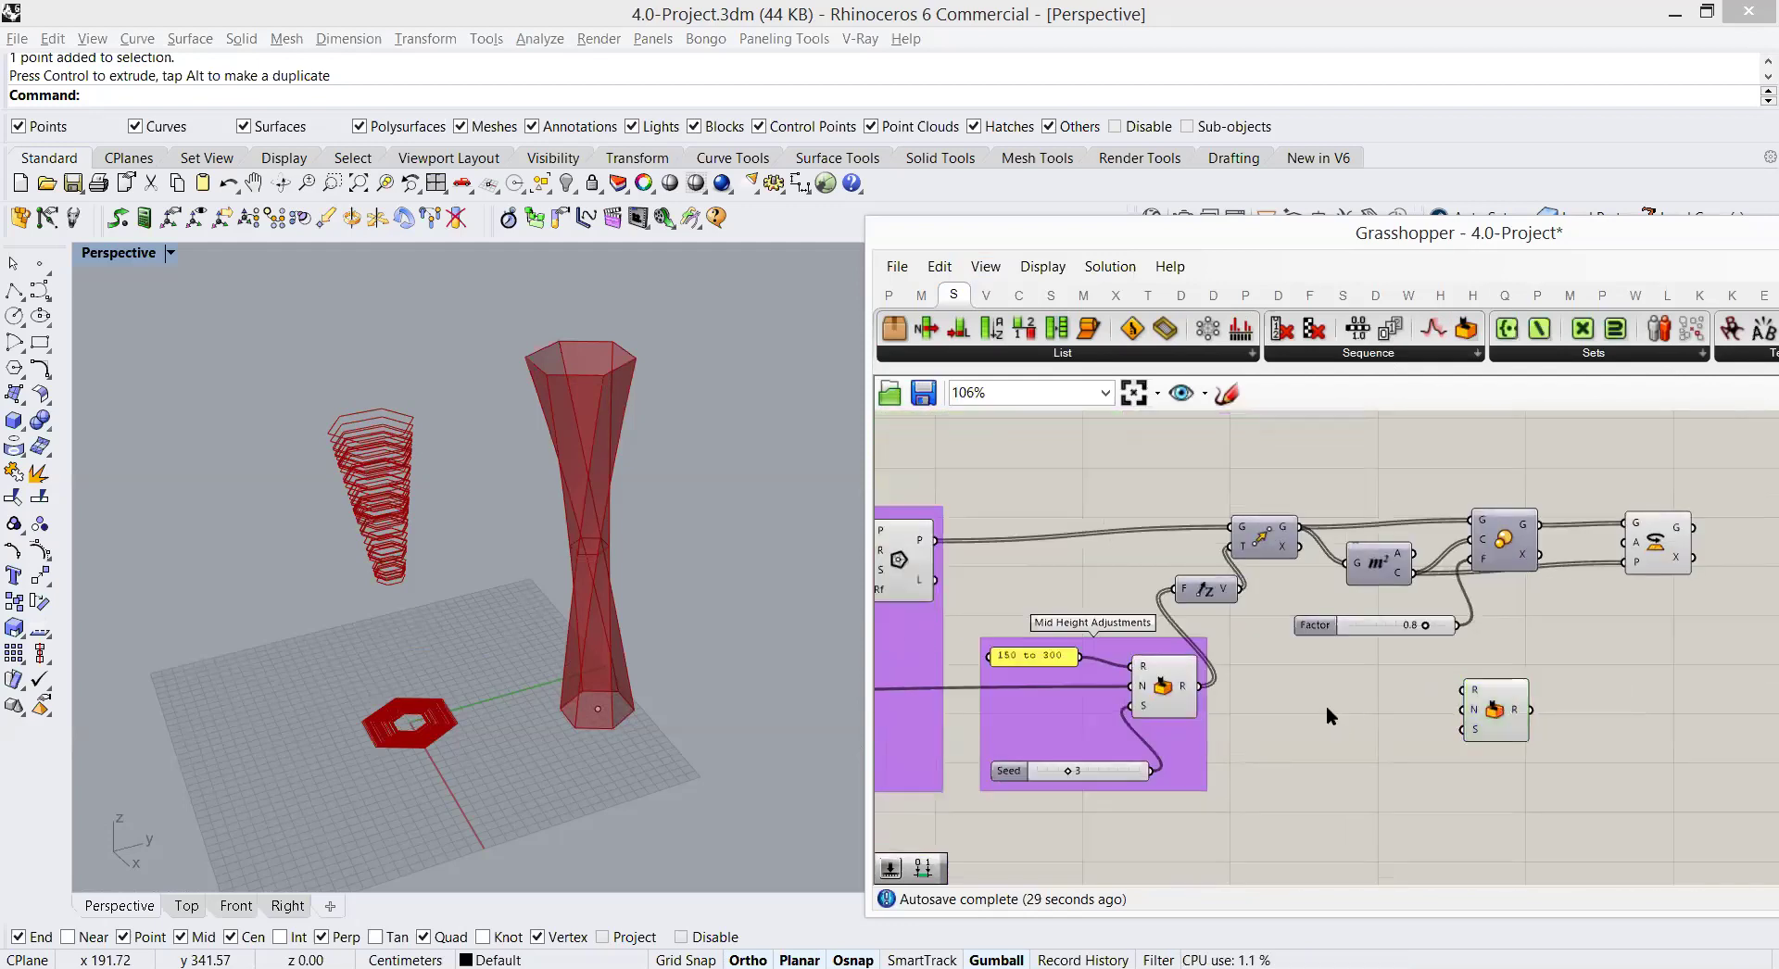
pyautogui.doubleClick(1326, 704)
pyautogui.write('//')
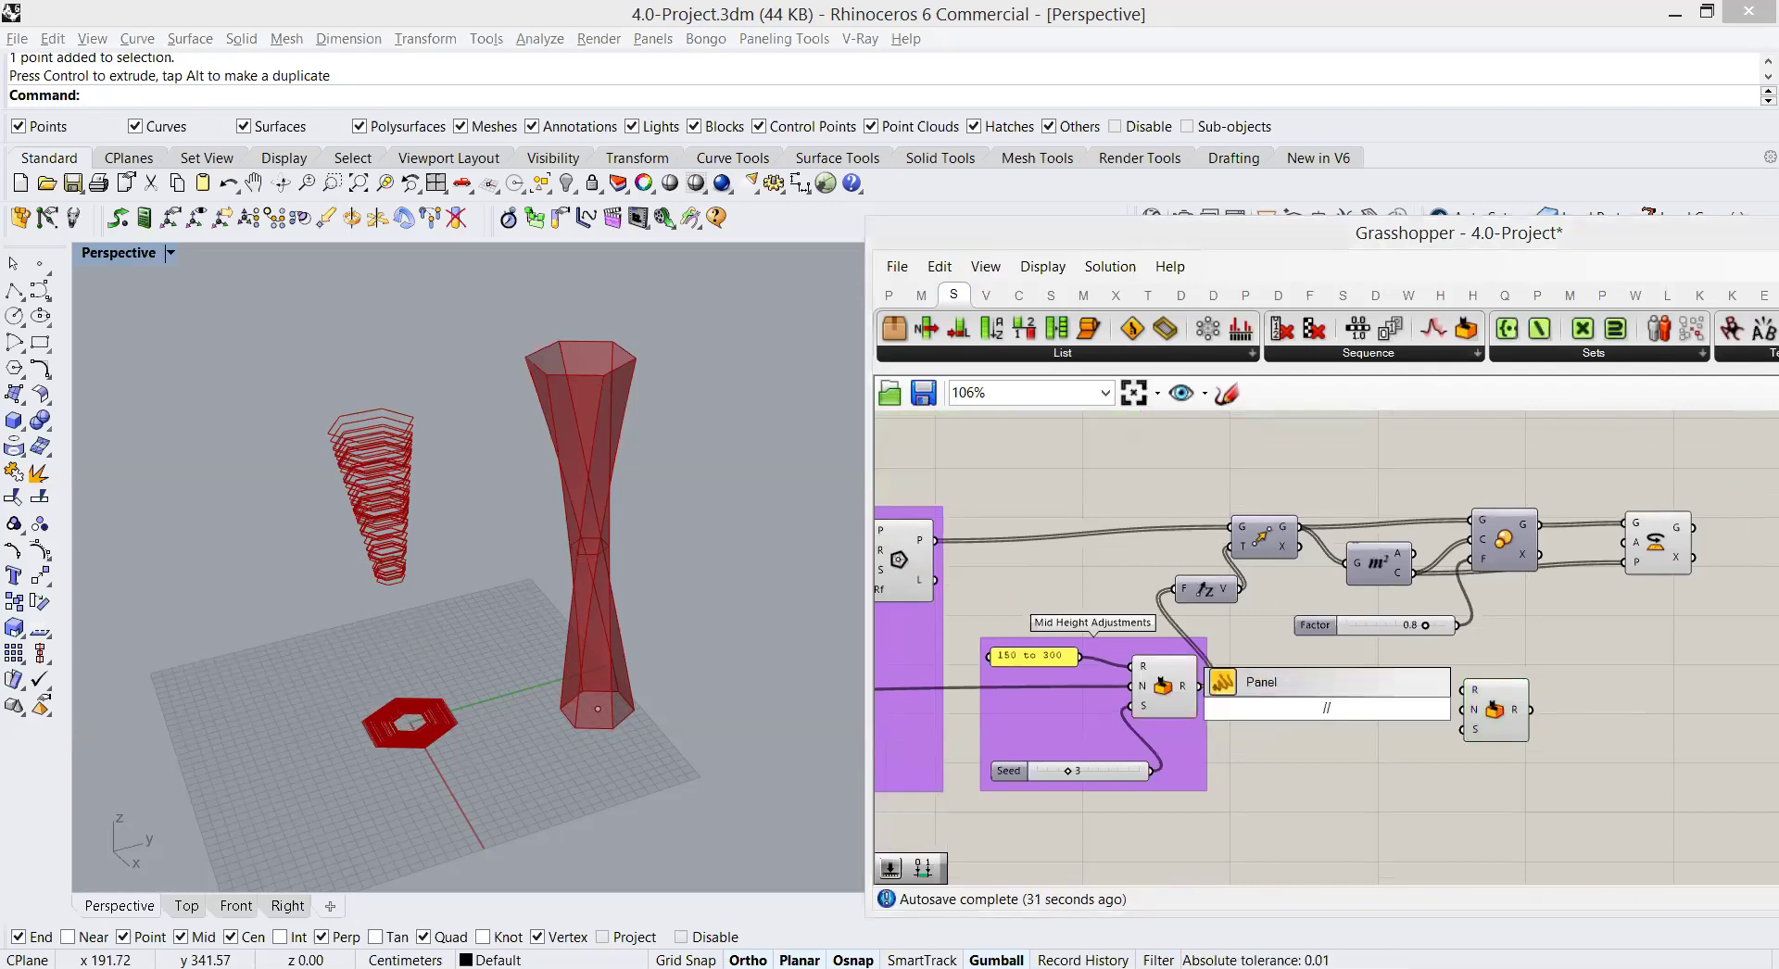
pyautogui.write('40 to')
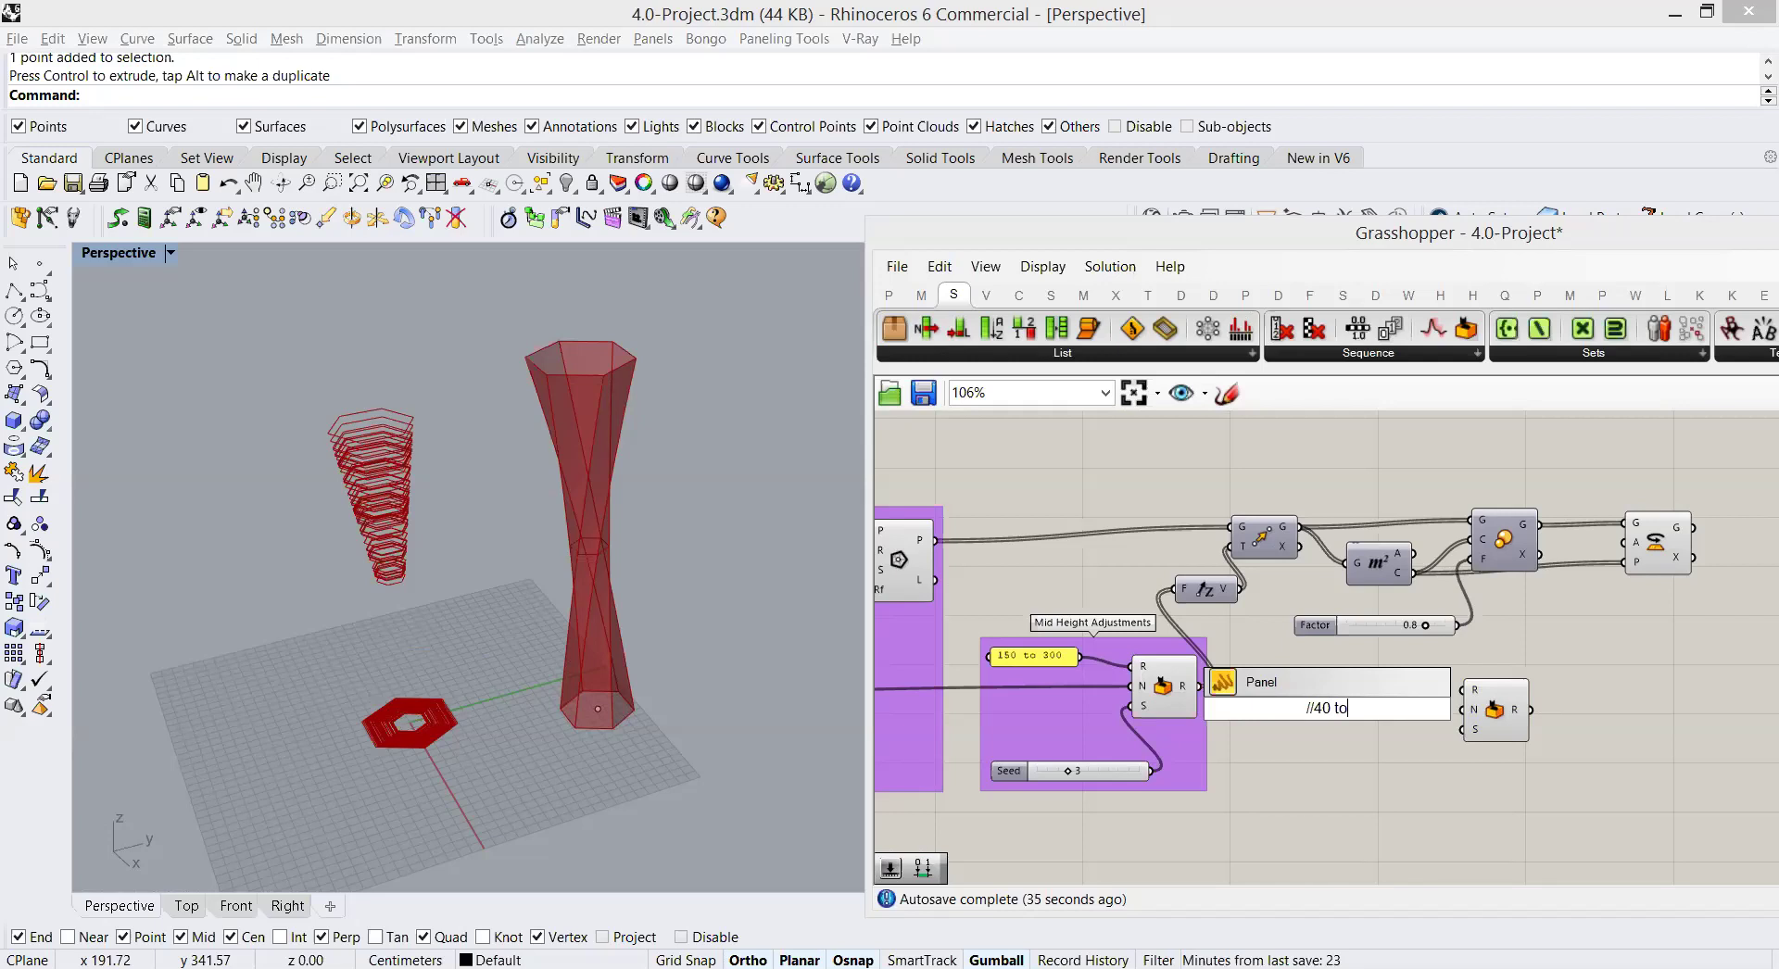
pyautogui.write(' 75')
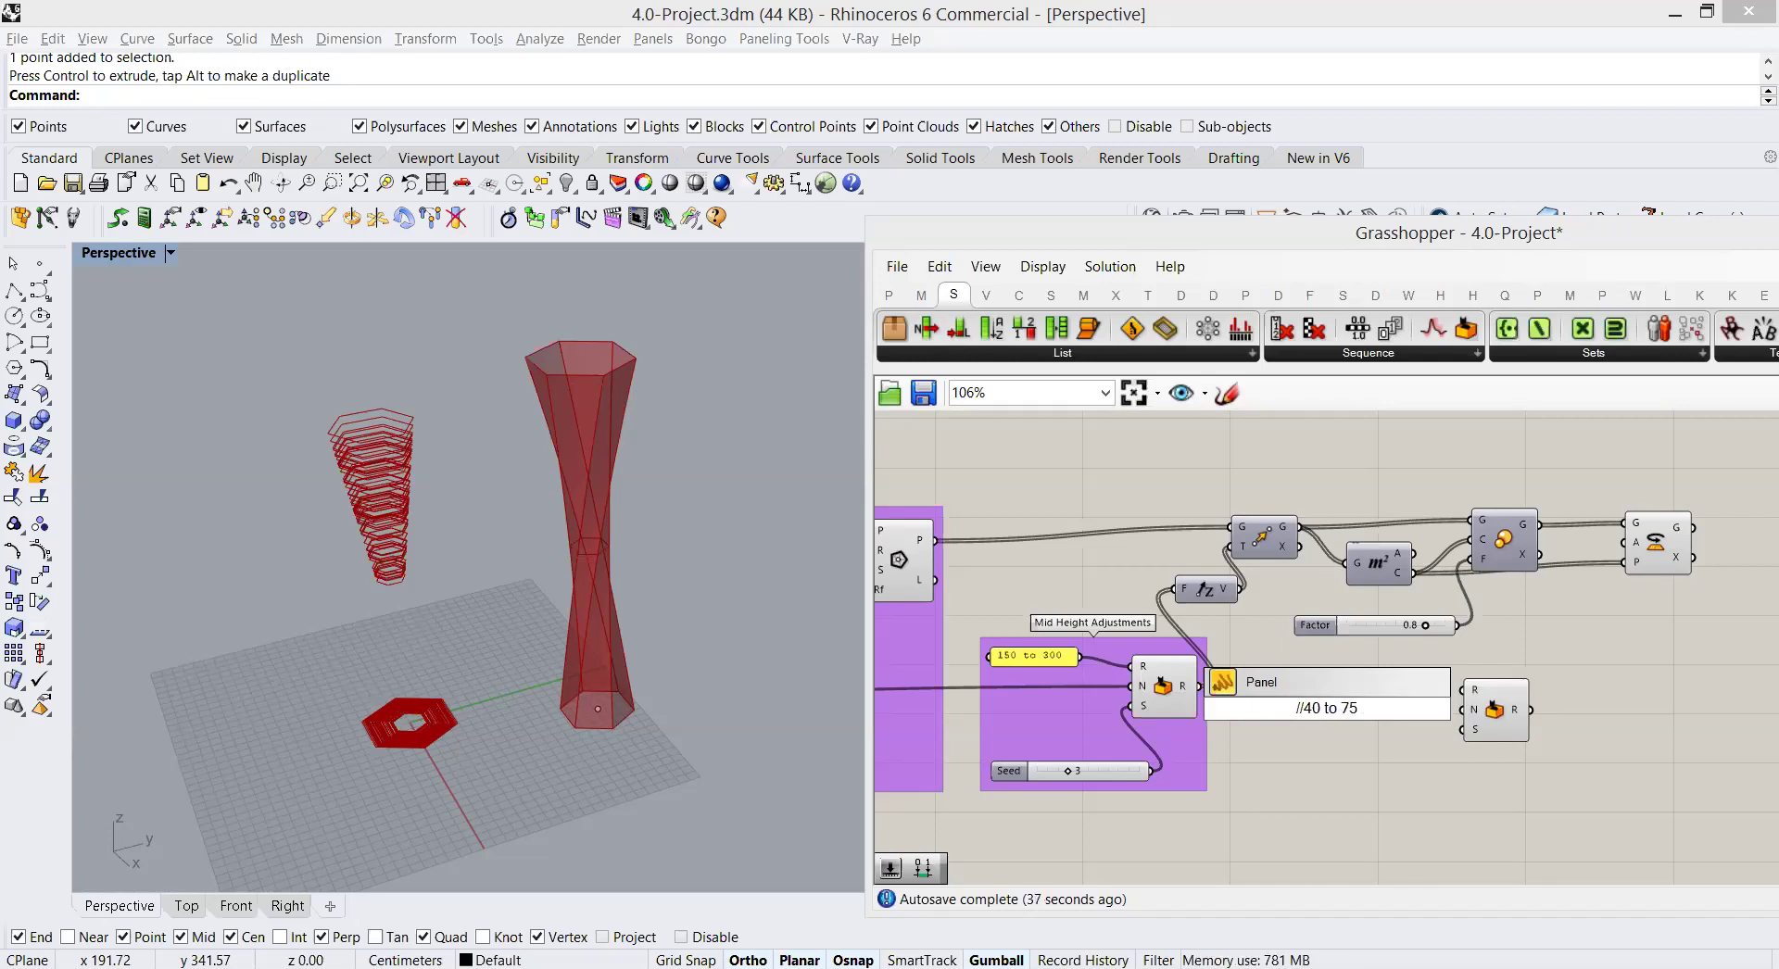
# Step: Change the new panel's range to 30 to 75 and connect it to the new Random component's R input
pyautogui.doubleClick(1326, 705)
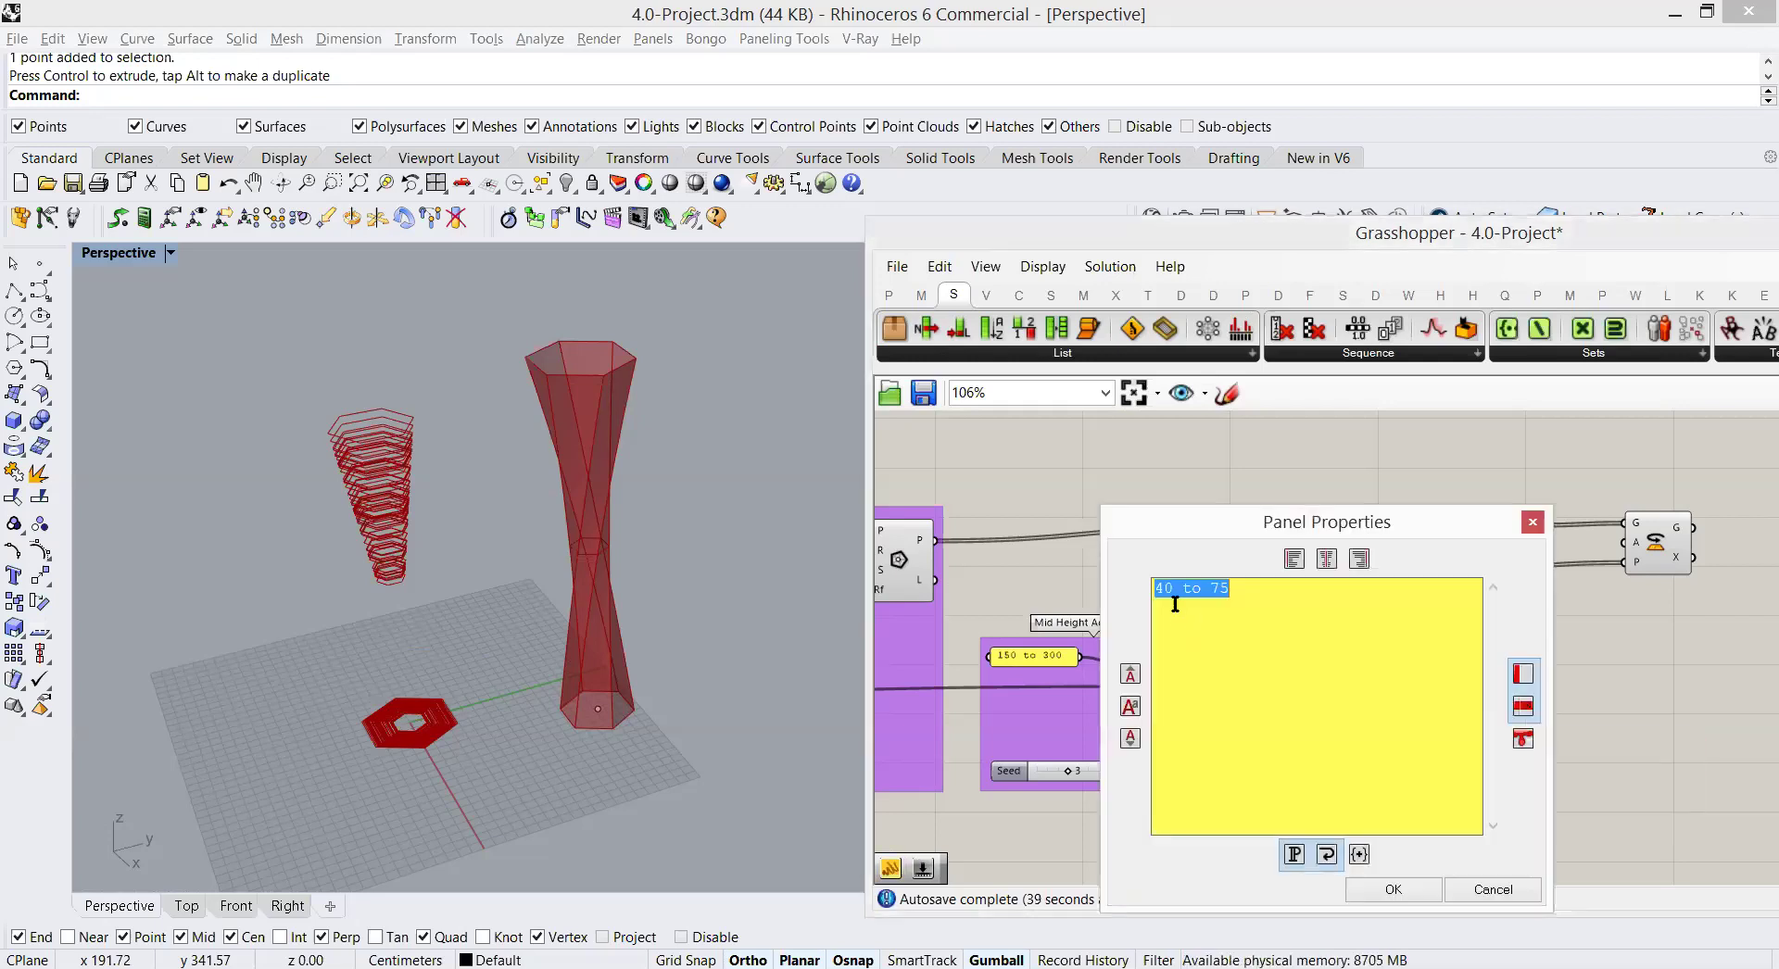
pyautogui.click(1170, 589)
pyautogui.press('BackSpace')
pyautogui.press('BackSpace')
pyautogui.write('30')
pyautogui.click(1420, 891)
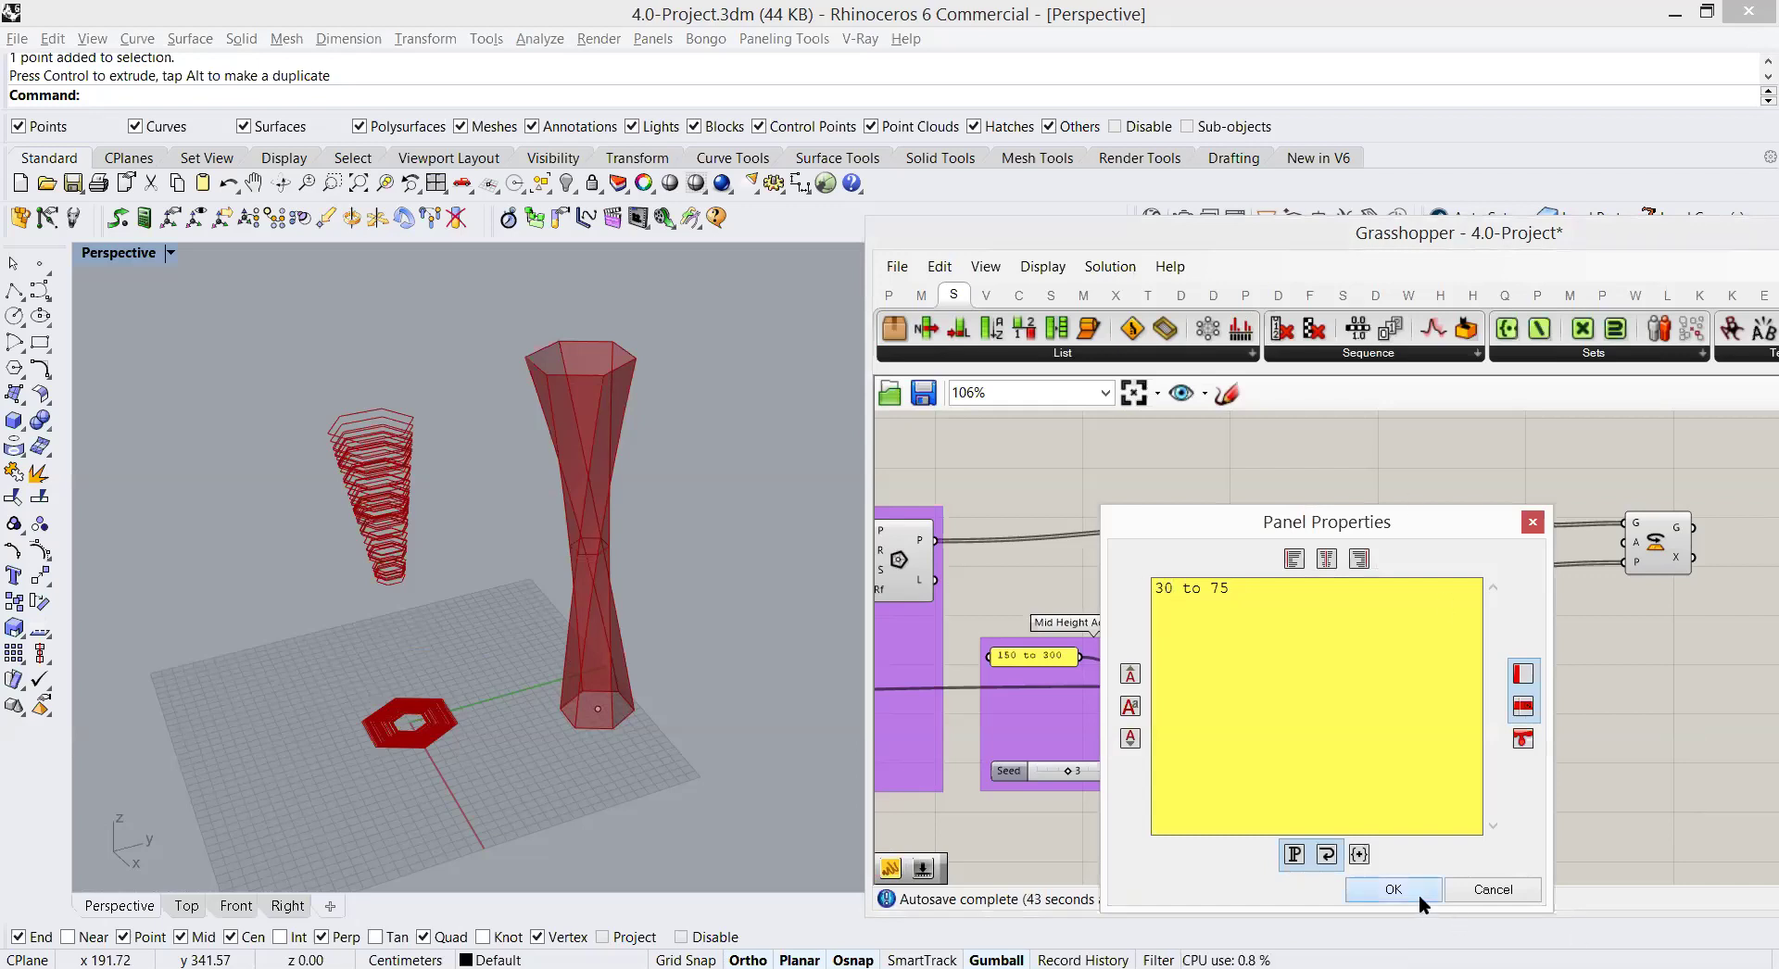
pyautogui.moveTo(1367, 709); pyautogui.dragTo(1493, 728)
# Step: Connect the slider that already feeds the other Random components' N inputs to the new Random component's N input
pyautogui.scroll(-3, 1365, 790)
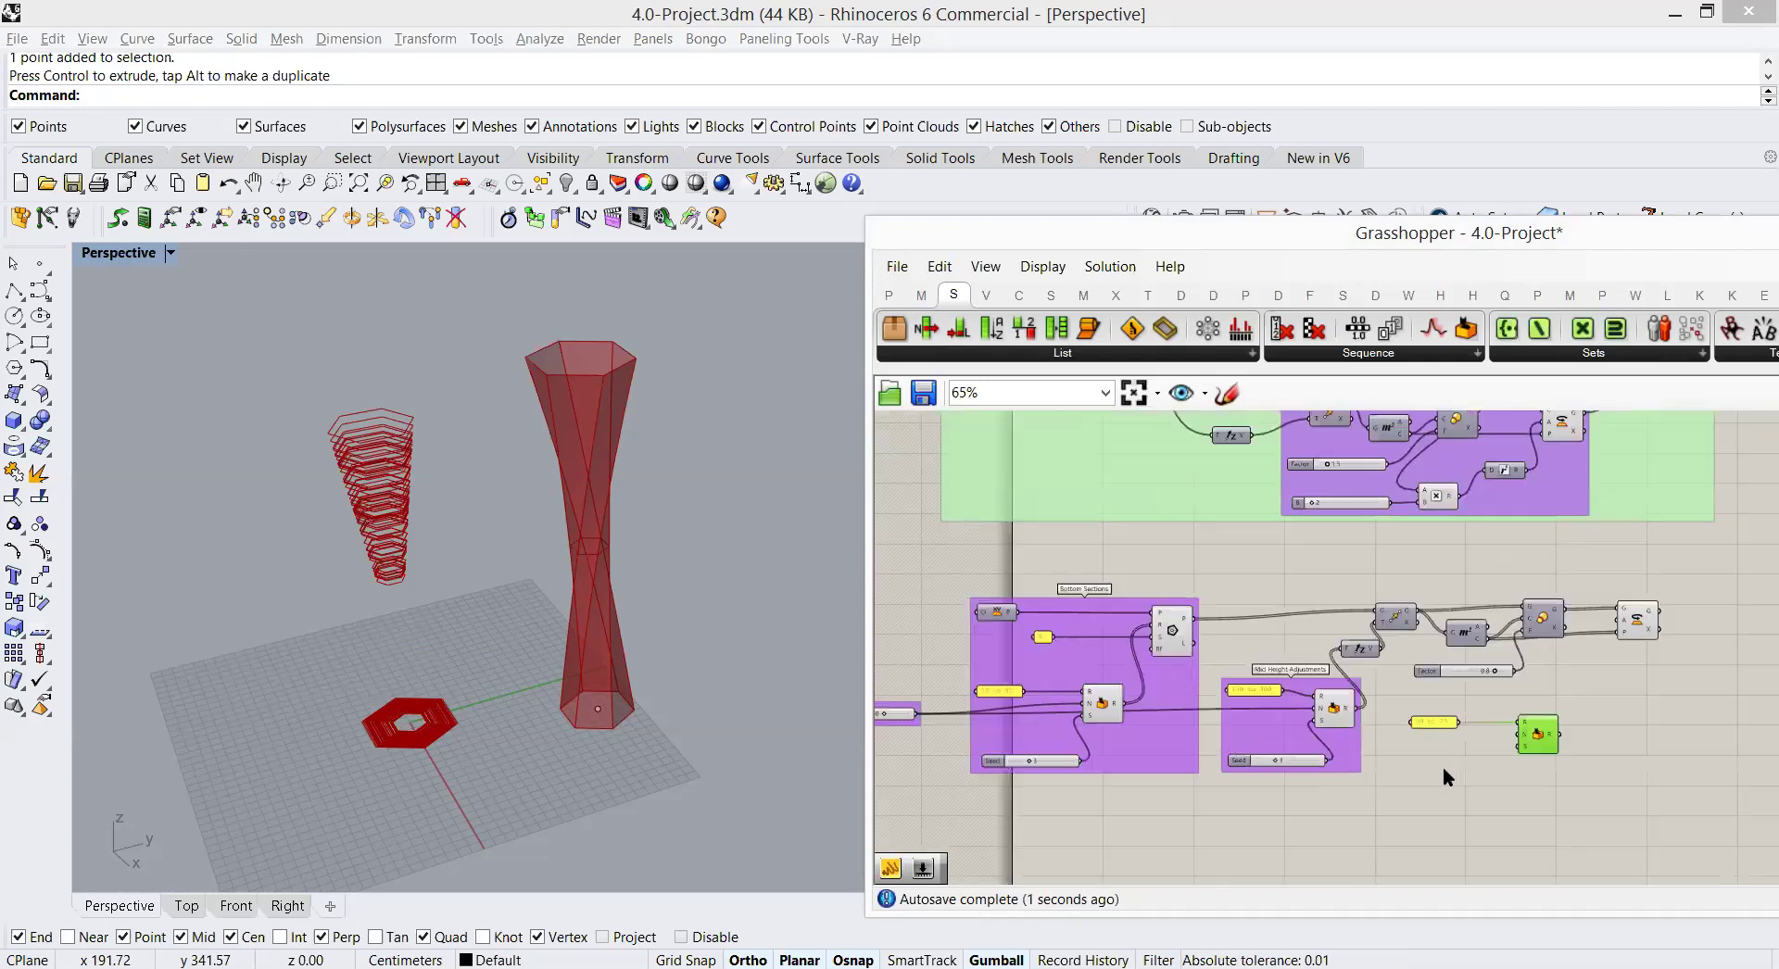
pyautogui.moveTo(913, 711); pyautogui.dragTo(1585, 701)
pyautogui.scroll(3, 1464, 771)
pyautogui.moveTo(1556, 753); pyautogui.dragTo(1503, 758, button='right')
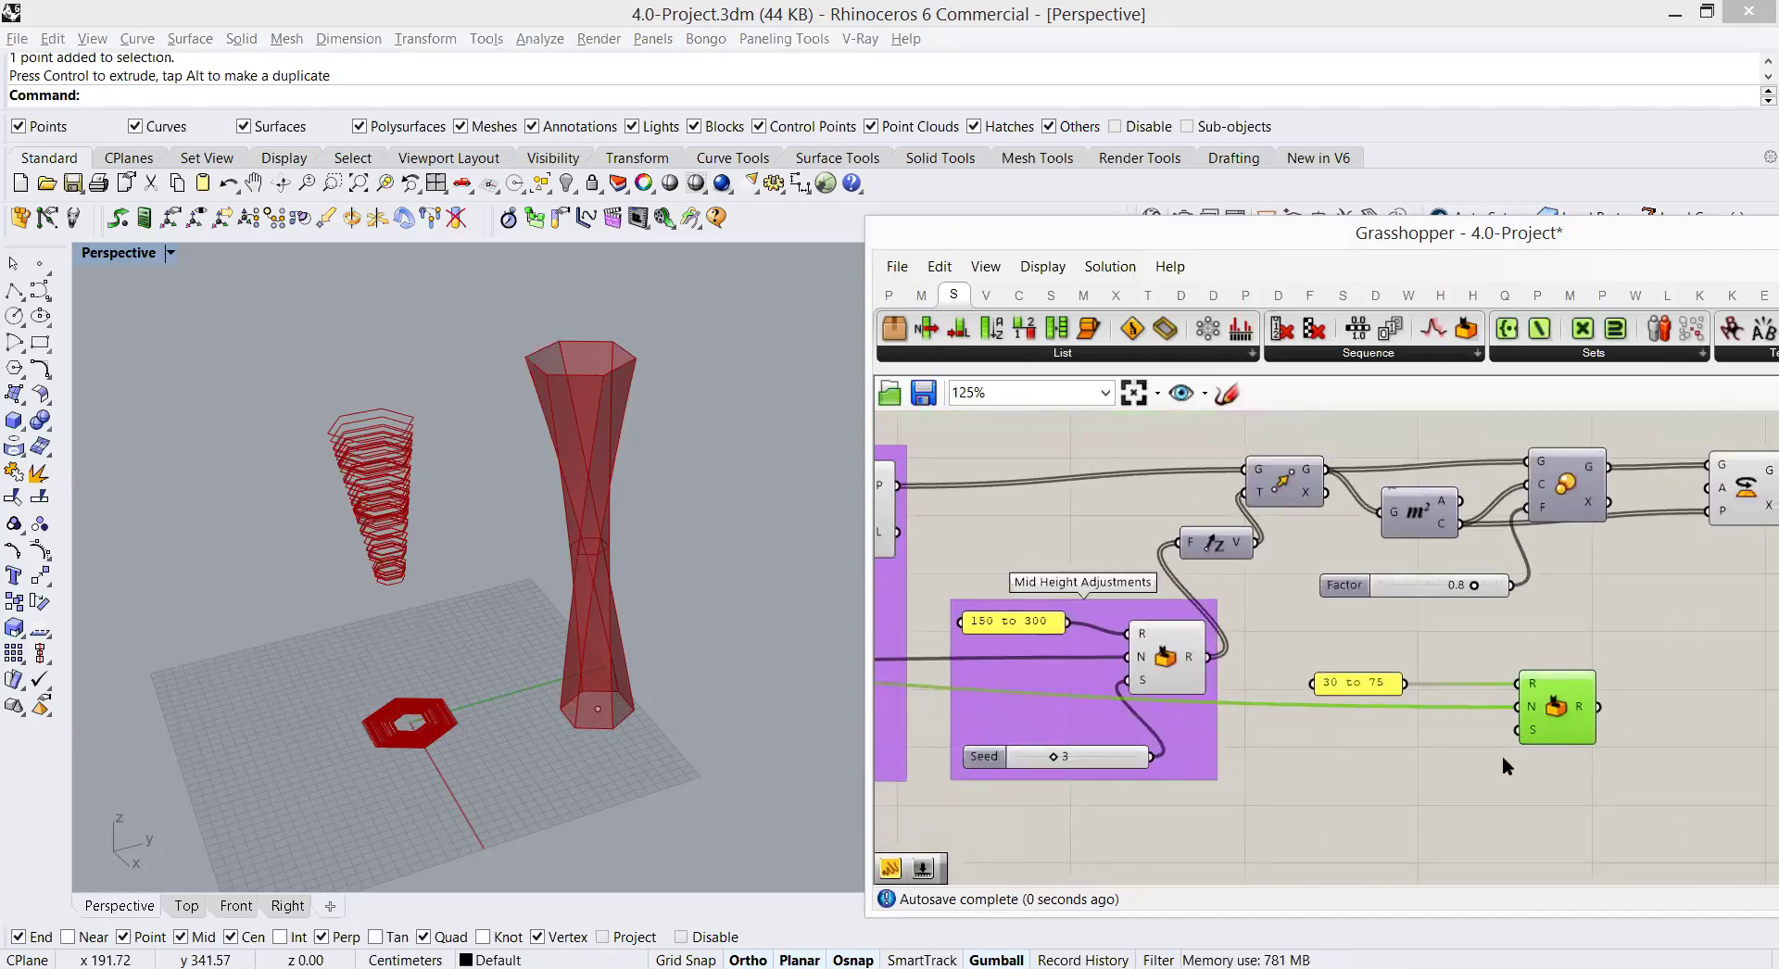
# Step: Add a number slider with value 6 and connect it to the new Random component's S input
pyautogui.click(1266, 807)
pyautogui.doubleClick(1266, 806)
pyautogui.write('6')
pyautogui.press('Return')
pyautogui.moveTo(1419, 762); pyautogui.dragTo(1517, 730)
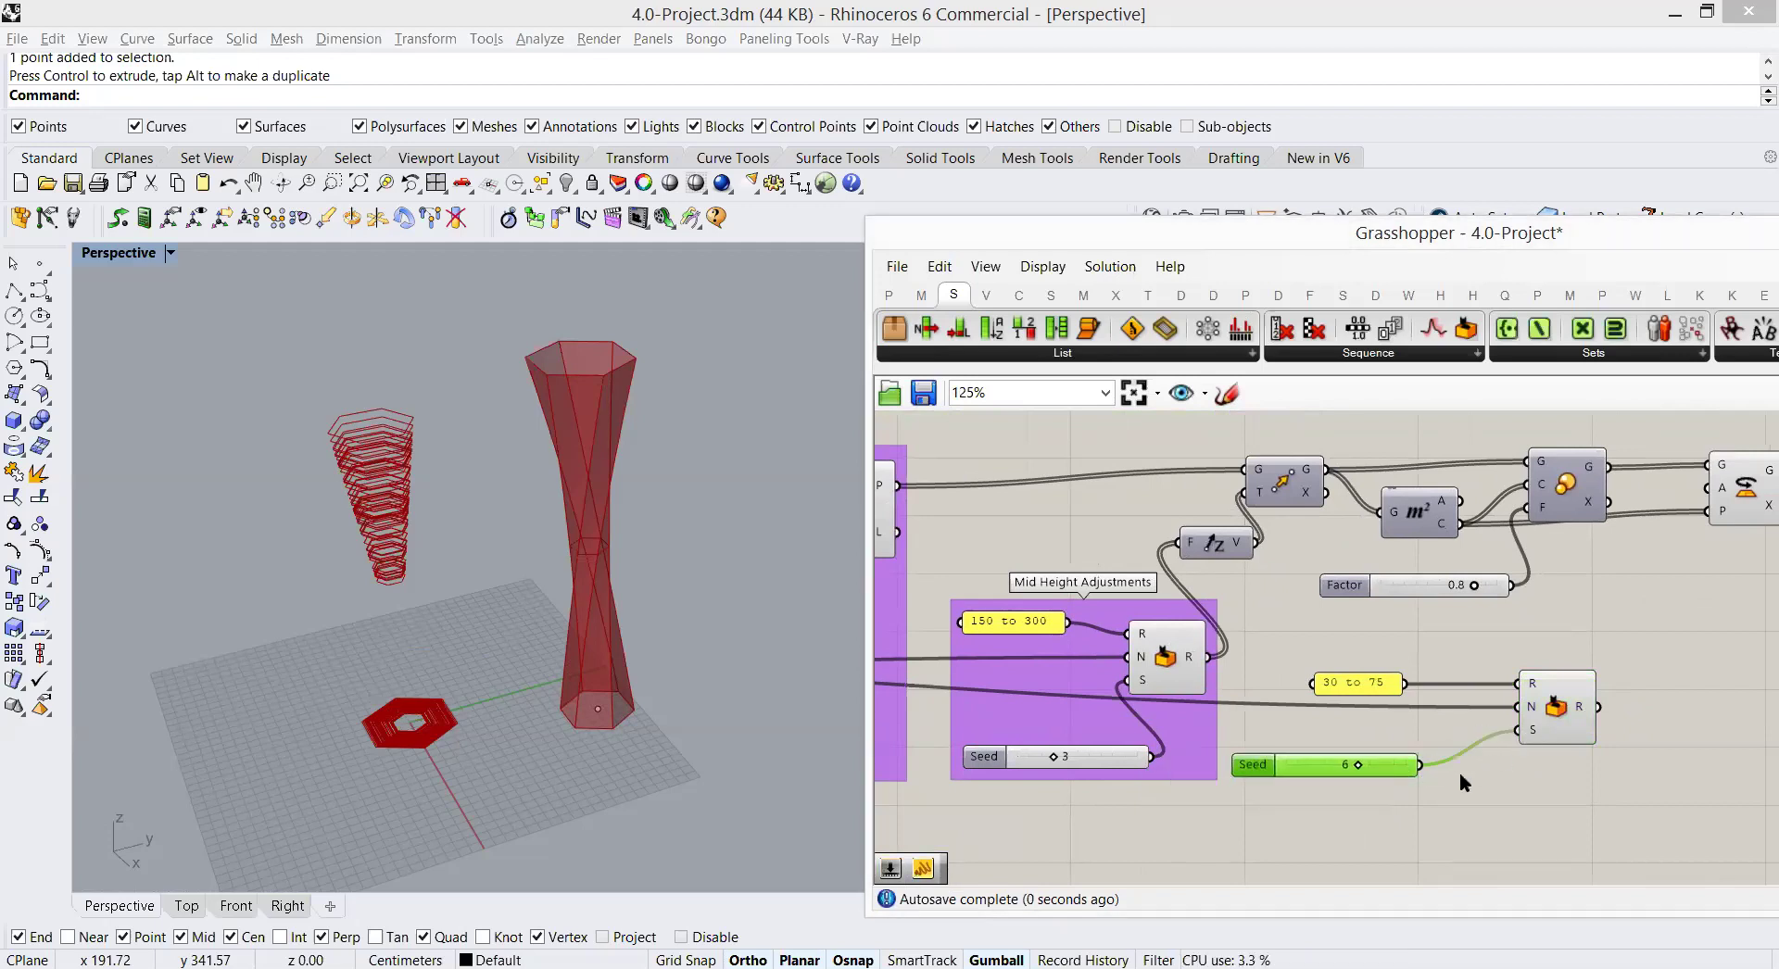
# Step: Group the new Random component with its range panel and seed slider, and name the group Mid Angle Adjustmen
pyautogui.moveTo(1613, 613); pyautogui.dragTo(1253, 808)
pyautogui.moveTo(1341, 771); pyautogui.dragTo(1364, 765)
pyautogui.rightClick(1349, 788)
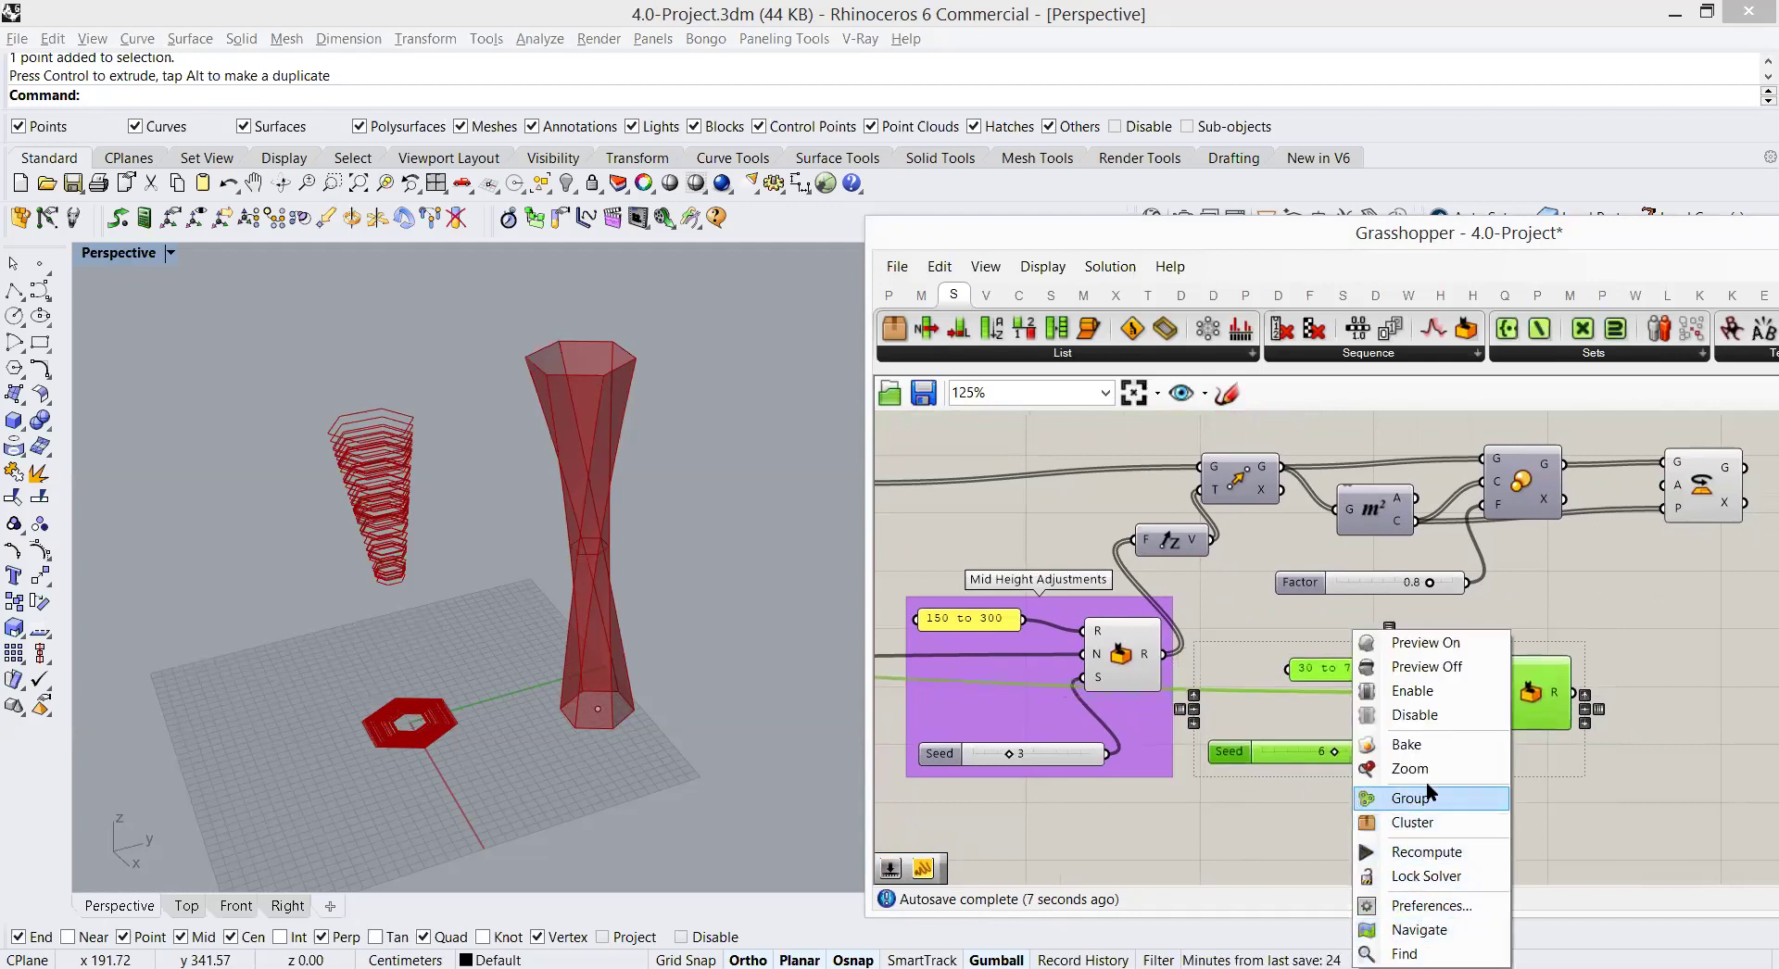
pyautogui.click(1426, 800)
pyautogui.click(1399, 709)
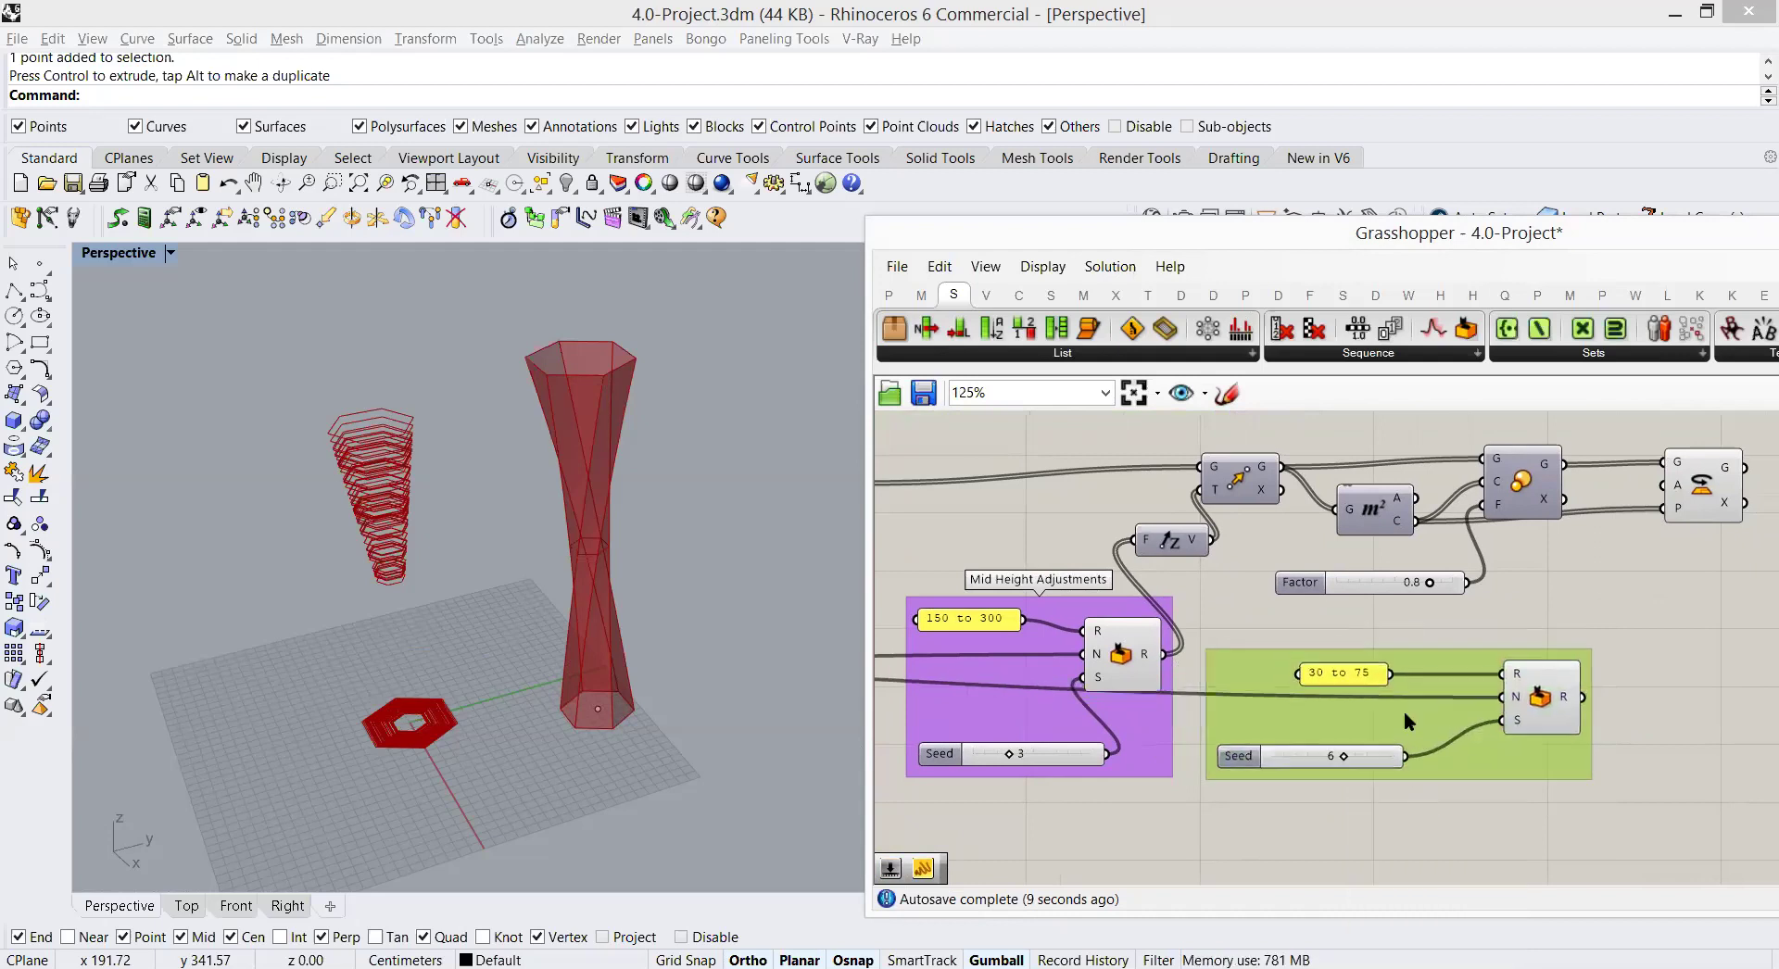
pyautogui.rightClick(1404, 710)
pyautogui.write('M')
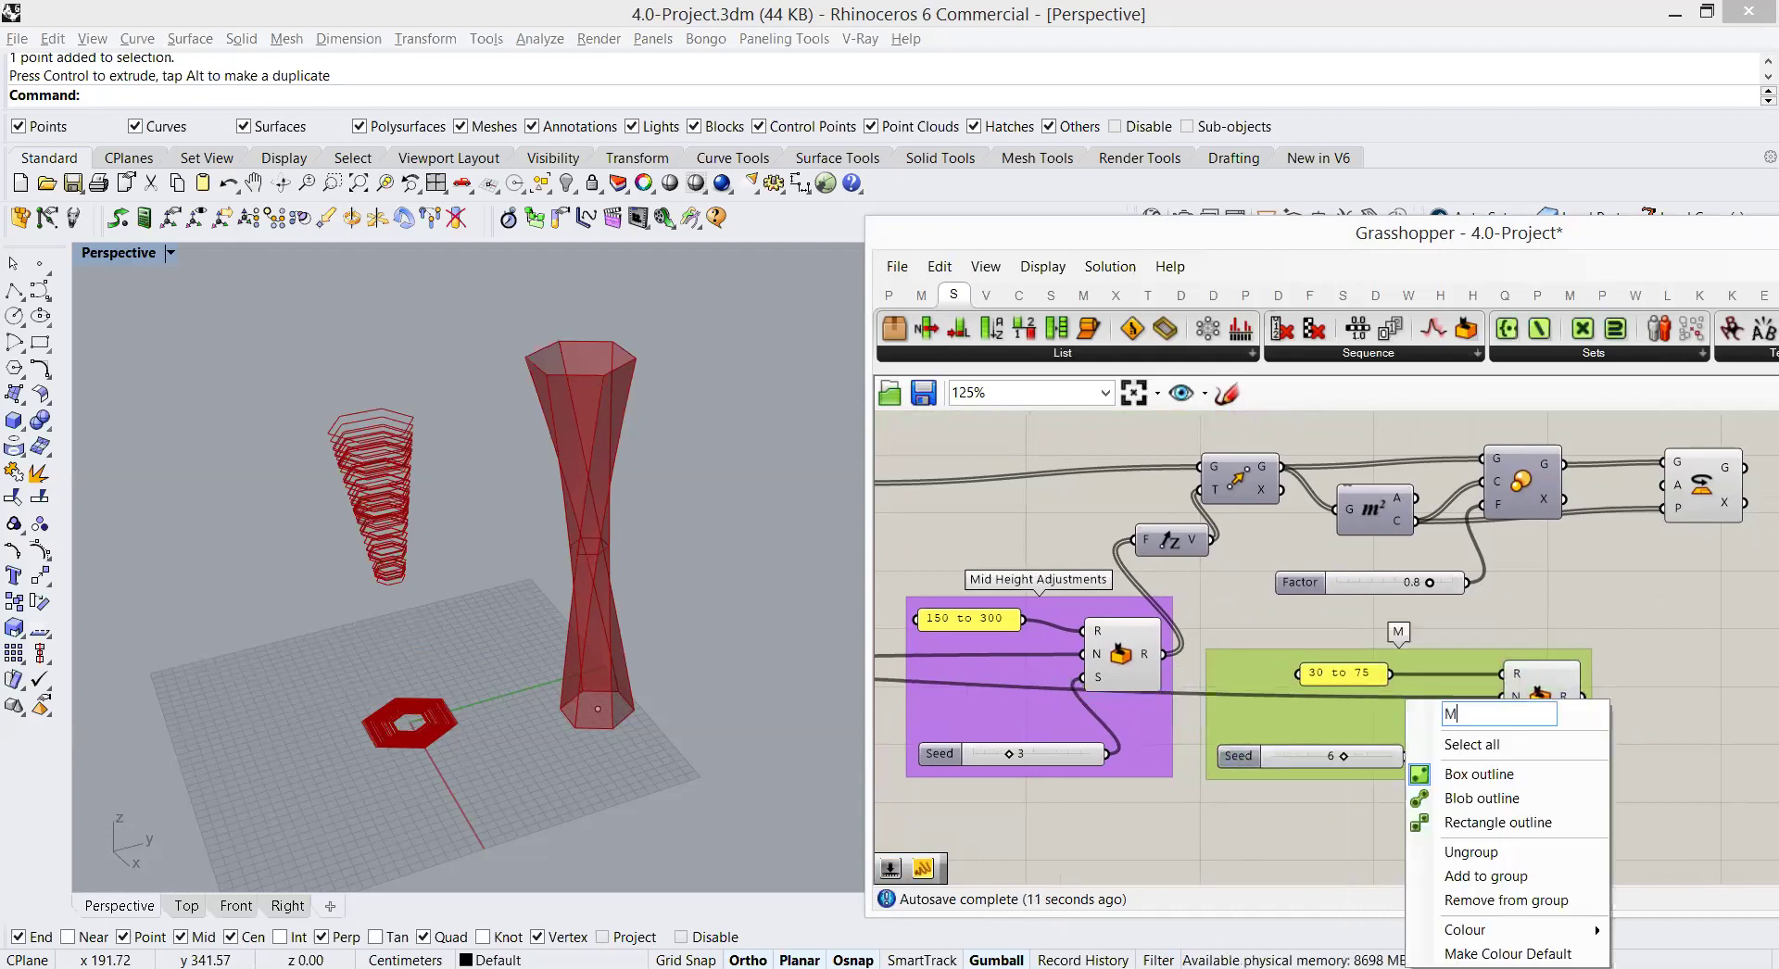
pyautogui.write('id Angle Adjustmen')
pyautogui.press('Return')
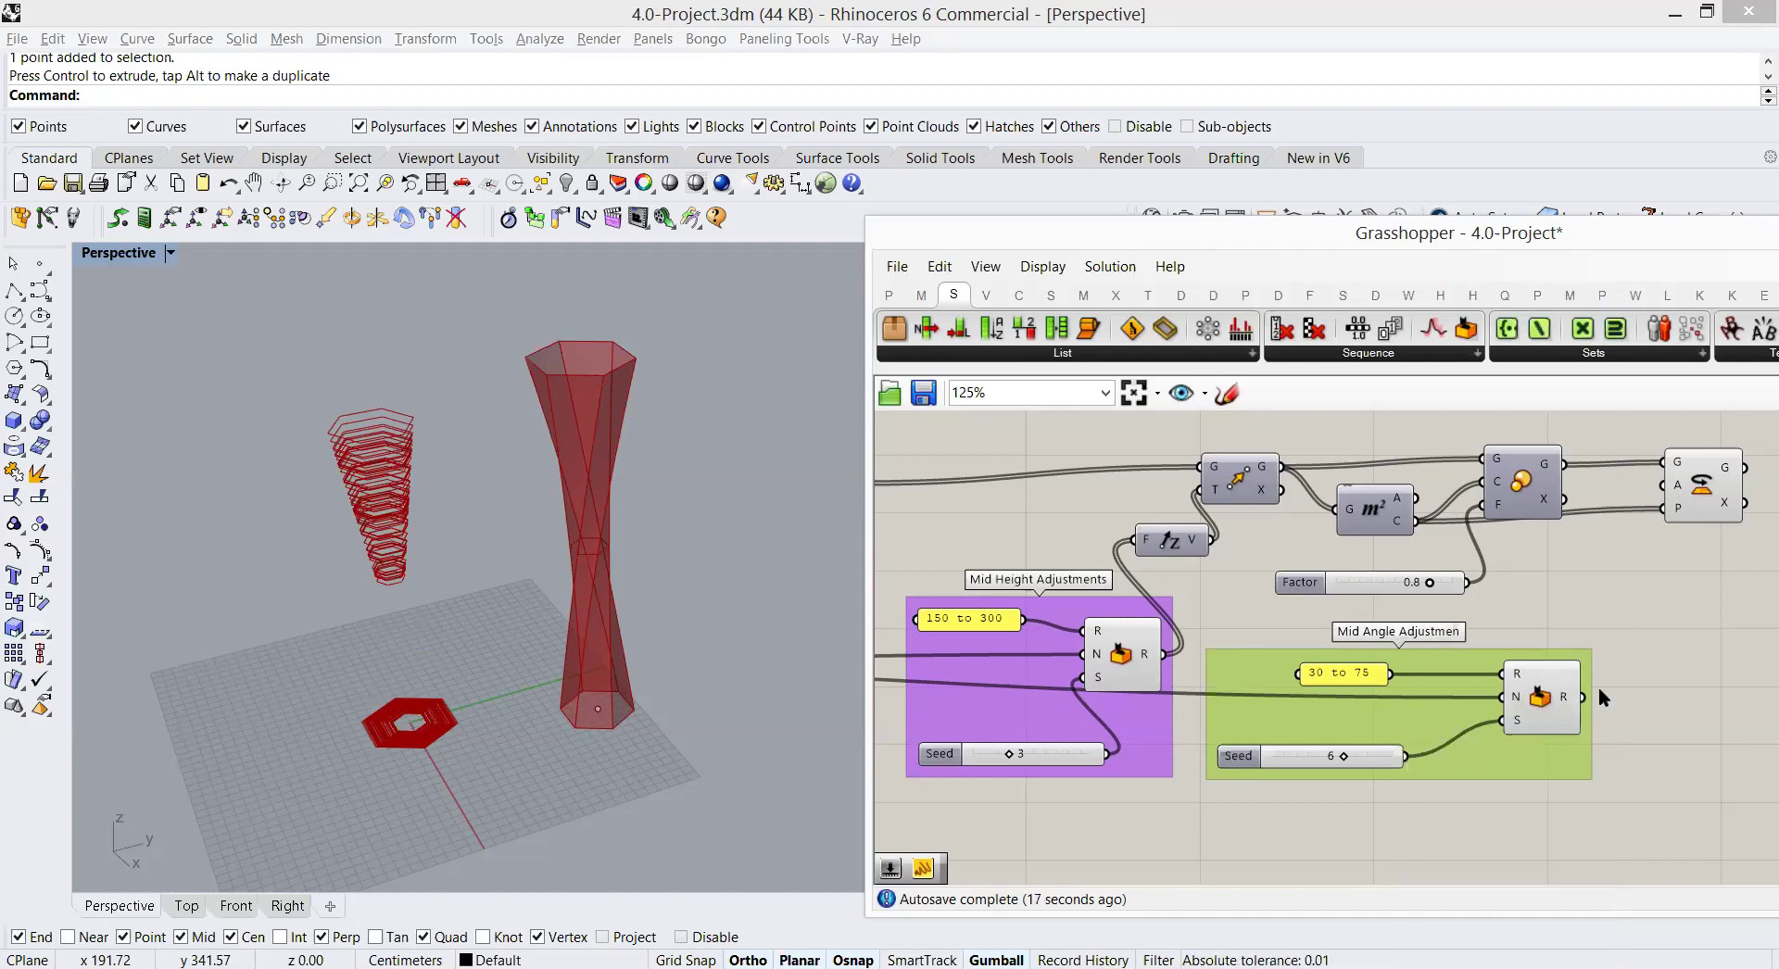
# Step: Add a Radians component beside the Mid Angle Adjustmen group and feed the random angles into its D input
pyautogui.moveTo(1582, 697); pyautogui.dragTo(1645, 623)
pyautogui.moveTo(1616, 637); pyautogui.dragTo(1560, 646, button='right')
pyautogui.click(1560, 647)
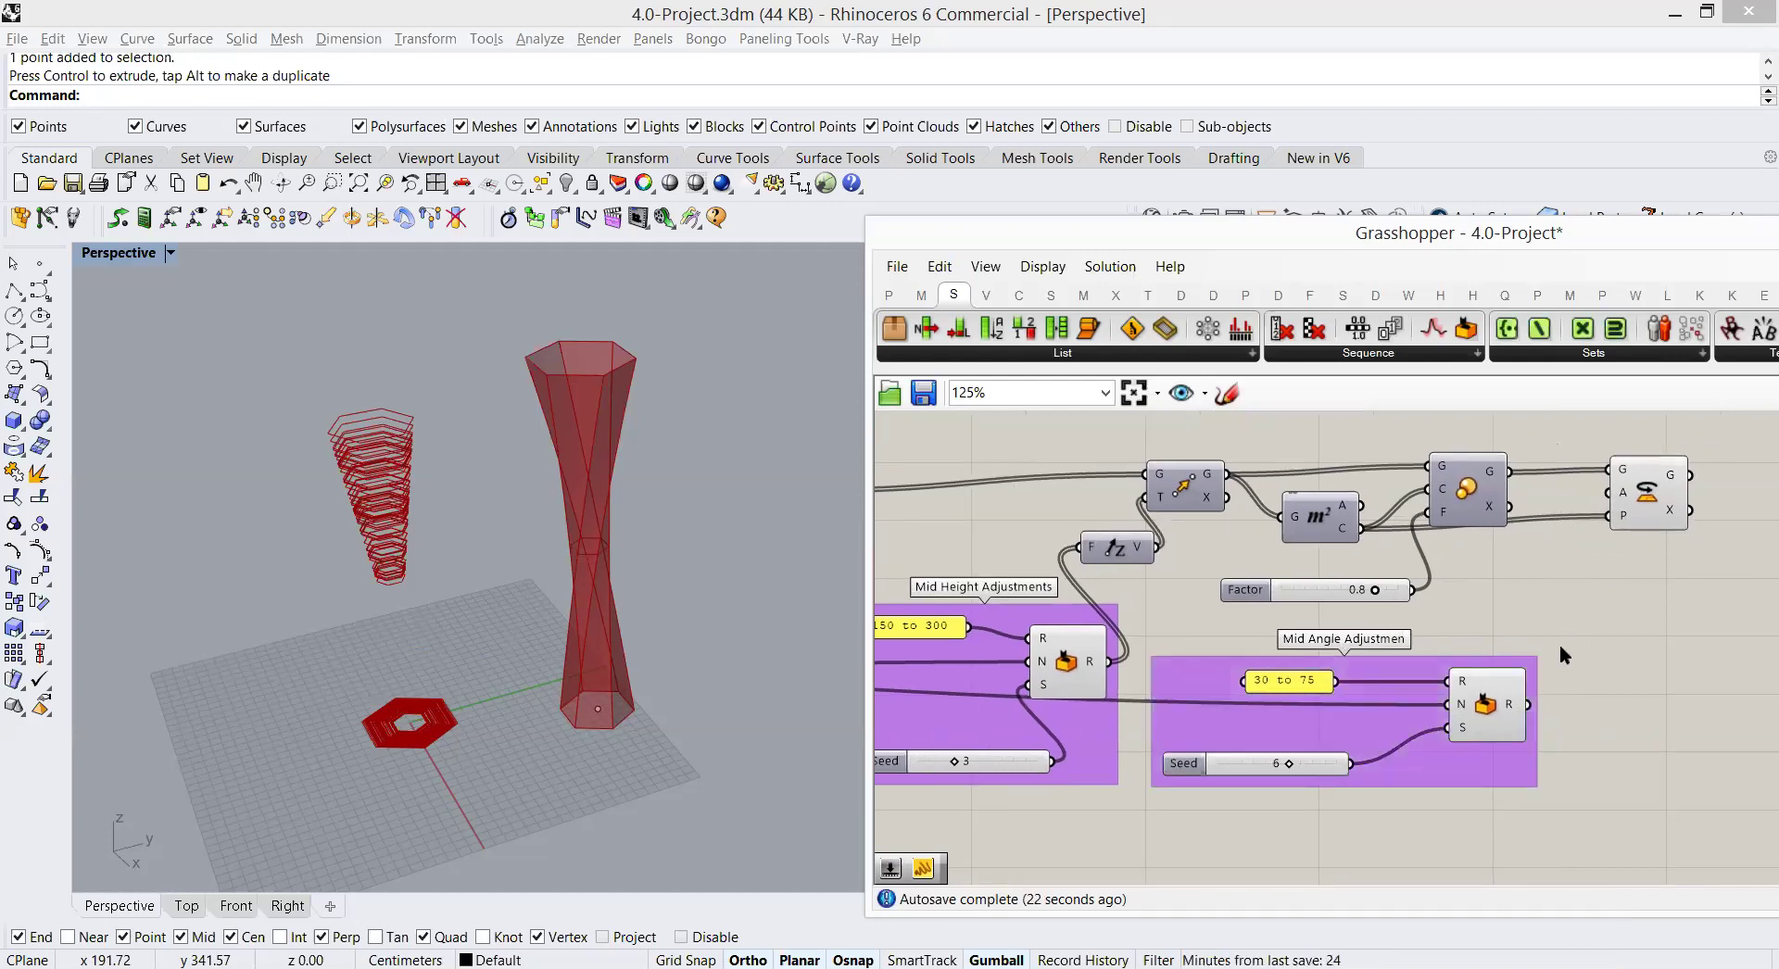
pyautogui.doubleClick(1559, 643)
pyautogui.write('radians')
pyautogui.click(1553, 604)
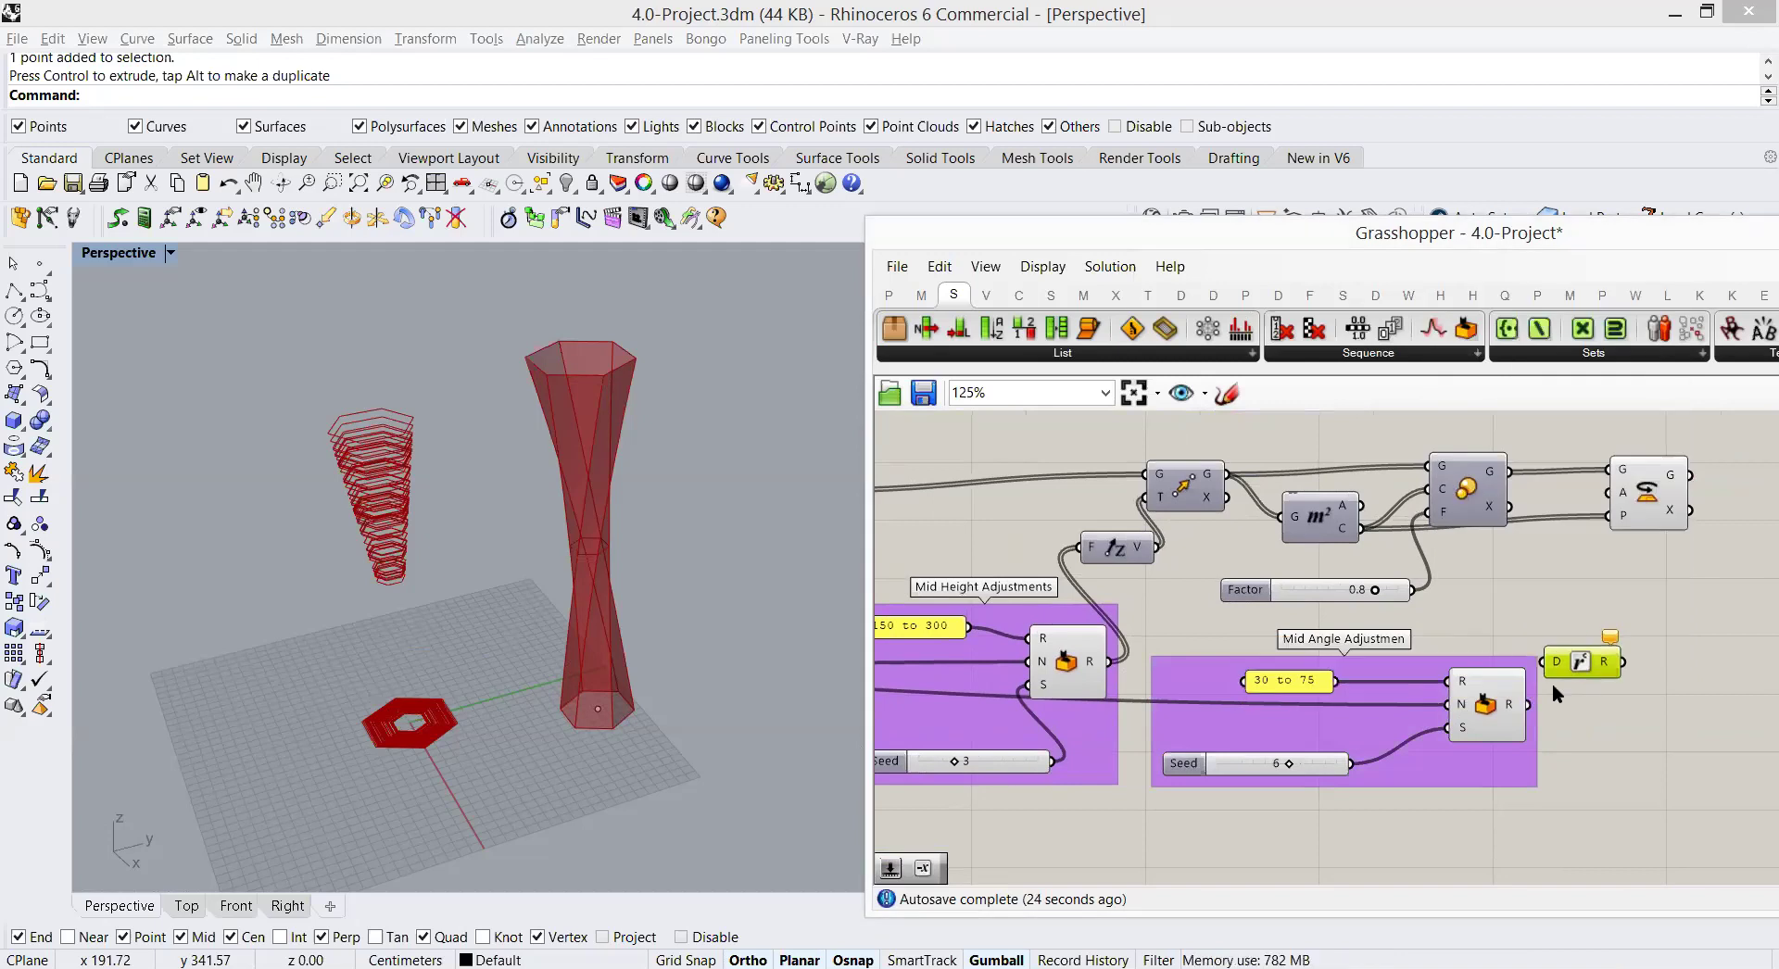
pyautogui.moveTo(1531, 706); pyautogui.dragTo(1542, 662)
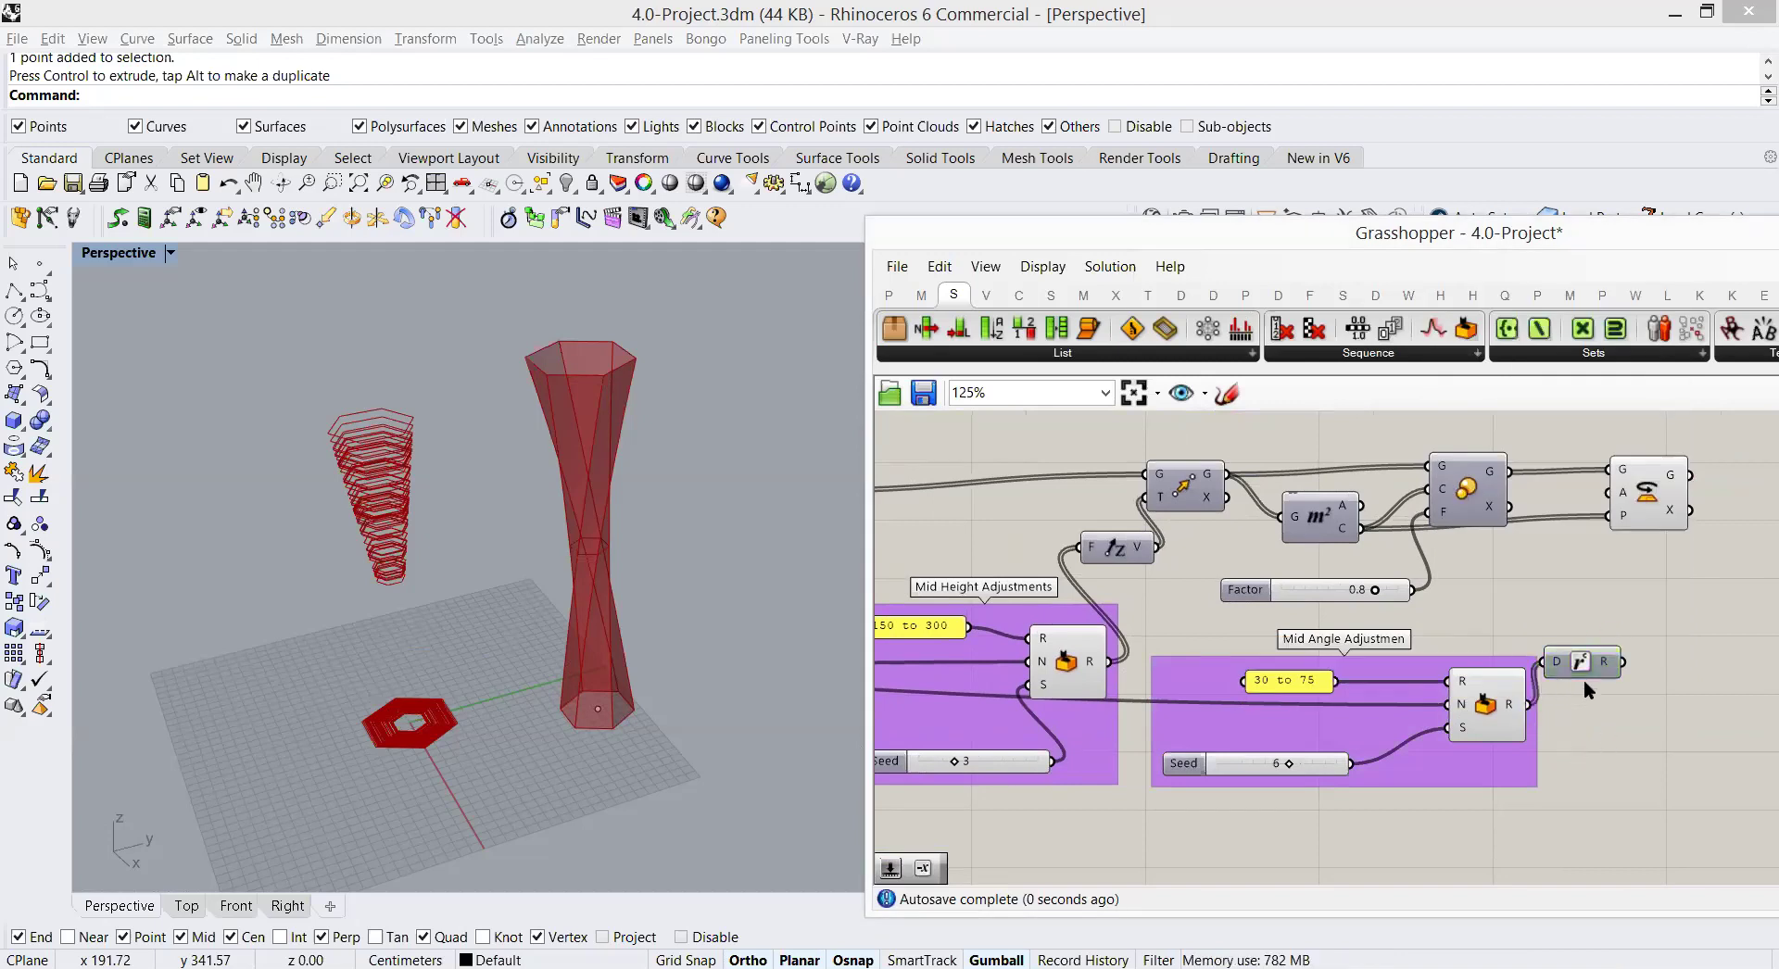
# Step: Add the Radians component to the Mid Angle Adjustmen group
pyautogui.rightClick(1521, 760)
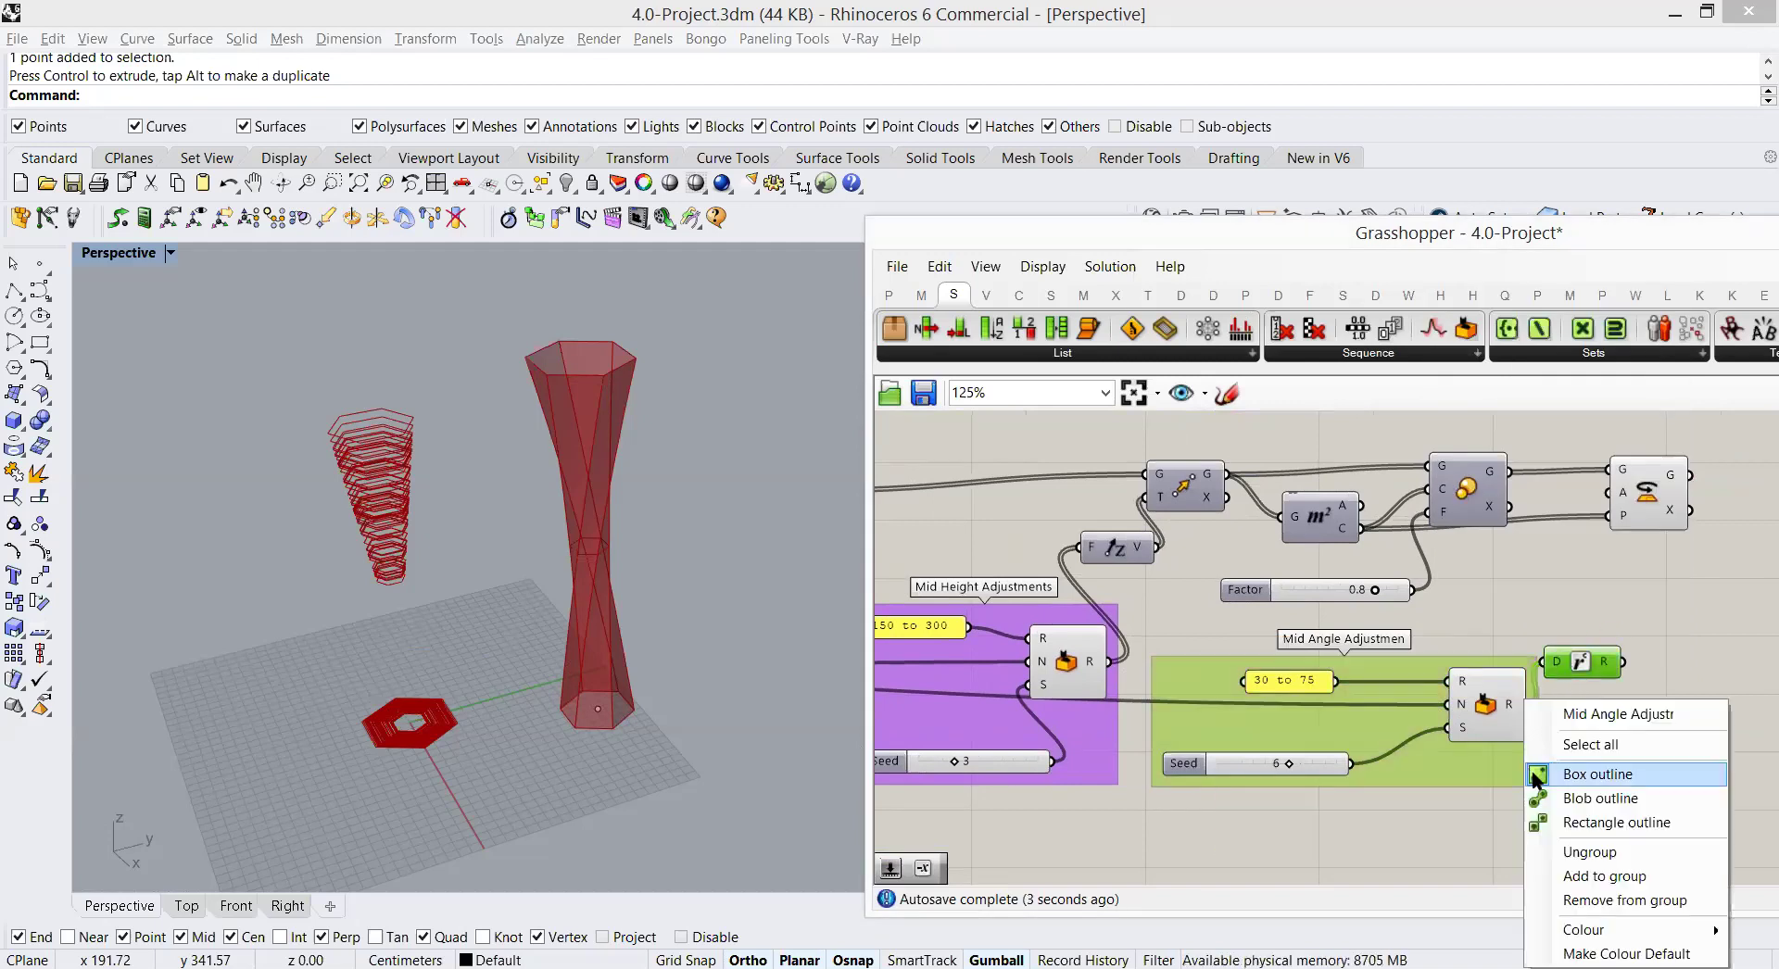
pyautogui.click(1603, 876)
pyautogui.click(1614, 802)
# Step: Connect the Radians output to the Rotate component's A input and view the rotated hexagons
pyautogui.moveTo(1623, 662); pyautogui.dragTo(1607, 493)
pyautogui.click(1648, 507)
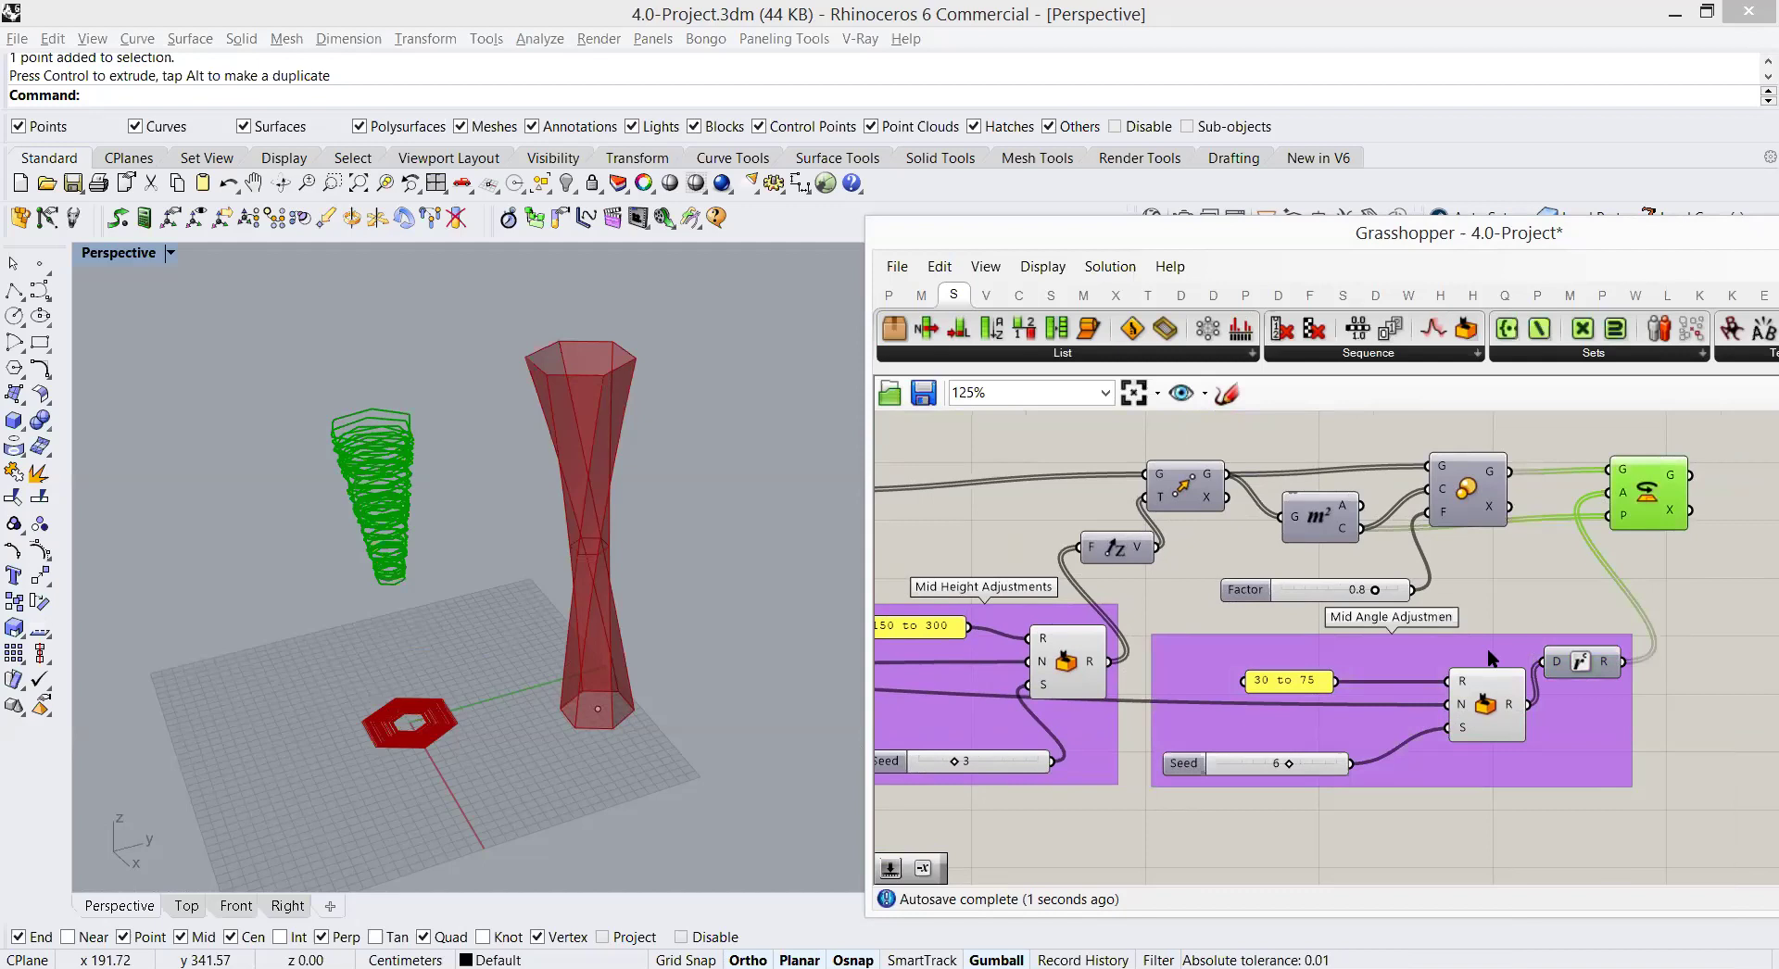
pyautogui.moveTo(1434, 667); pyautogui.dragTo(1397, 684, button='right')
pyautogui.scroll(-2, 1403, 686)
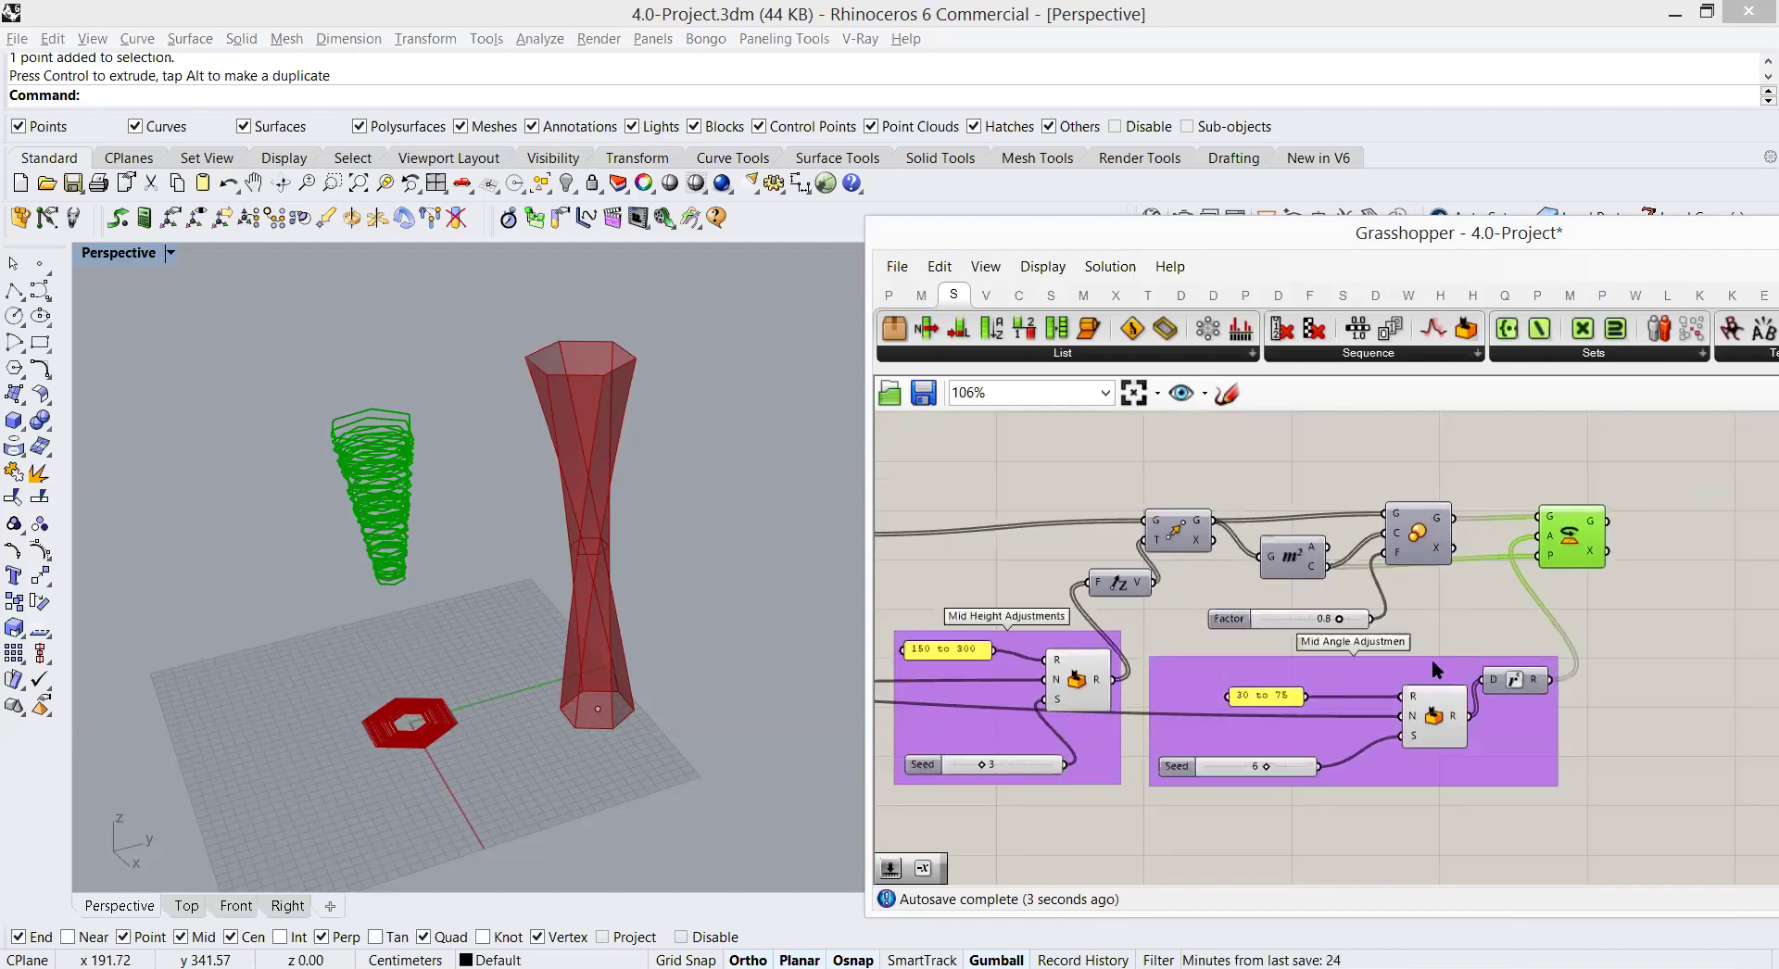
pyautogui.scroll(-2, 1472, 639)
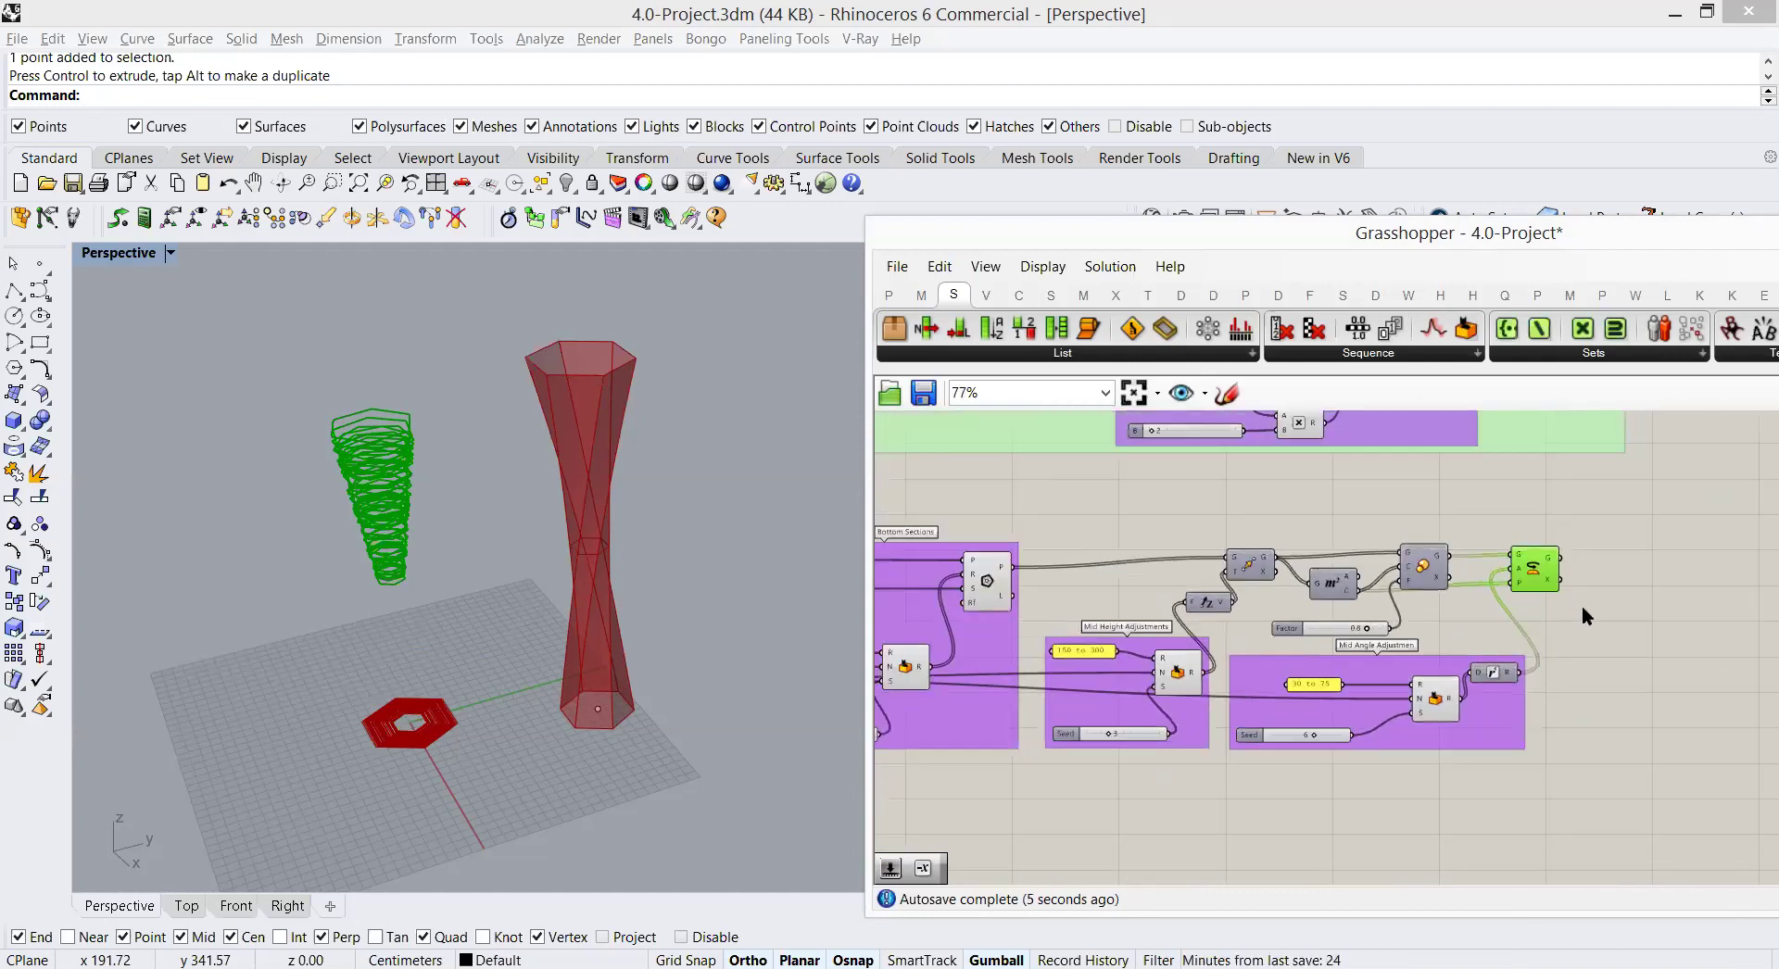
pyautogui.click(1601, 624)
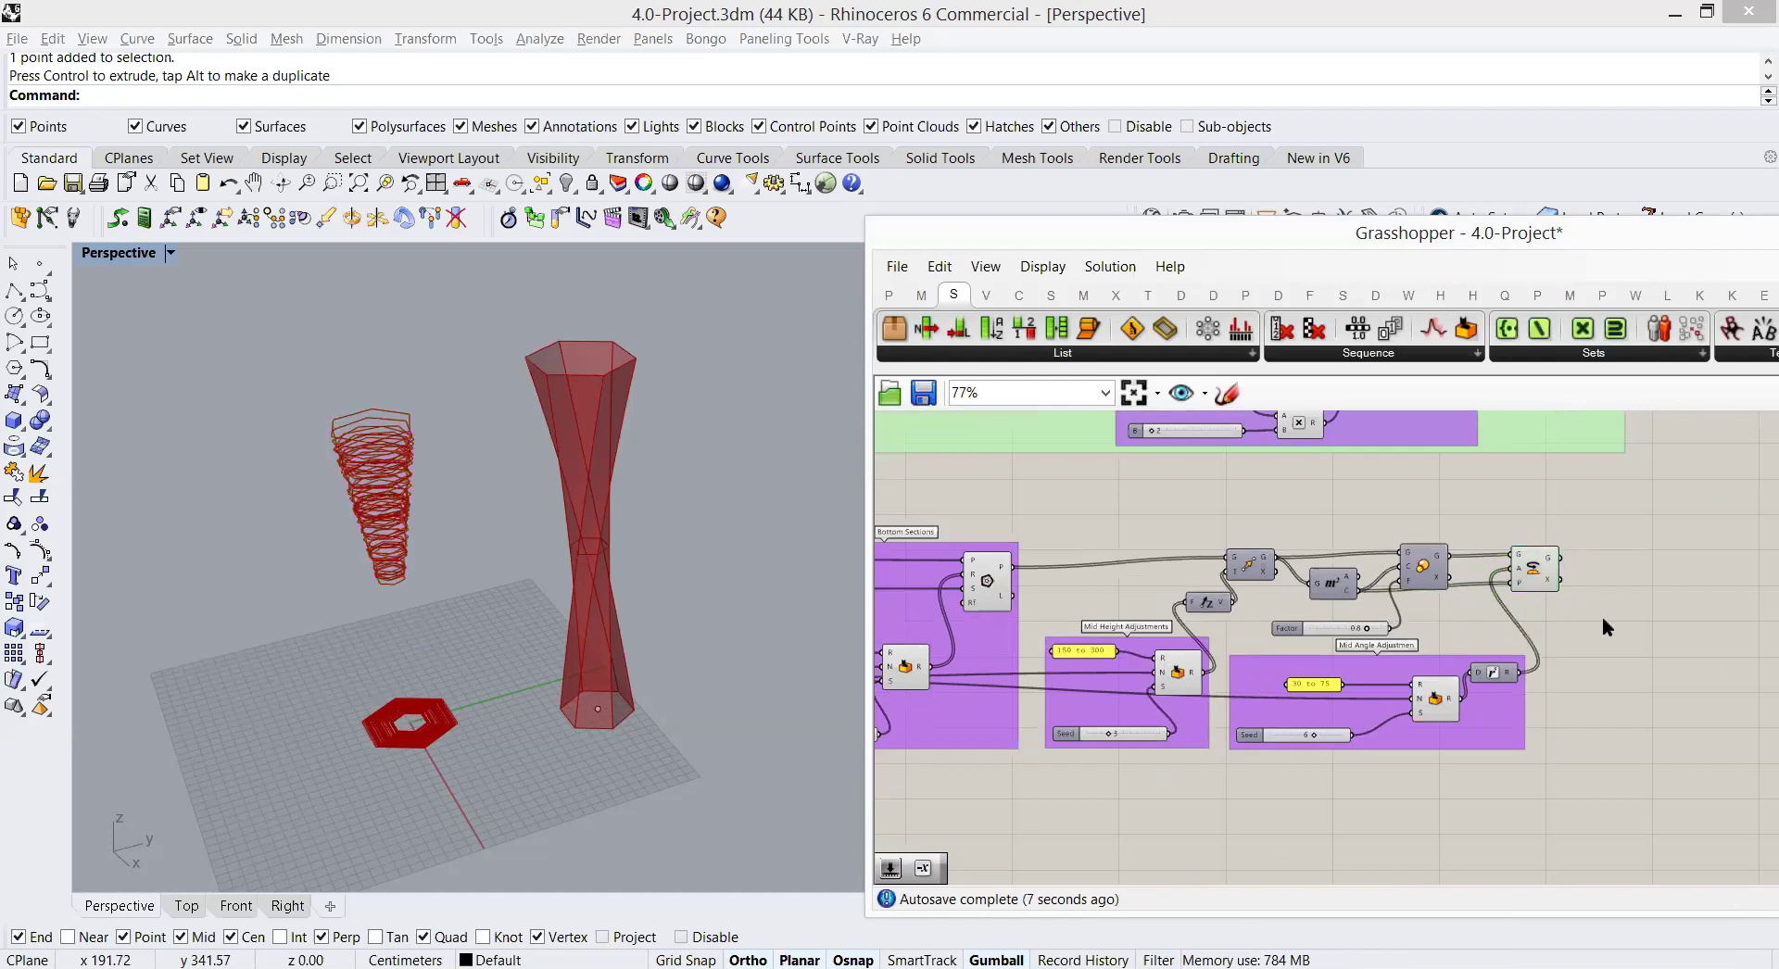
# Step: Reposition the Mid Height Adjustments and Mid Angle Adjustmen groups slightly beneath the mid section components
pyautogui.click(1534, 576)
pyautogui.moveTo(1538, 696); pyautogui.dragTo(1544, 660, button='right')
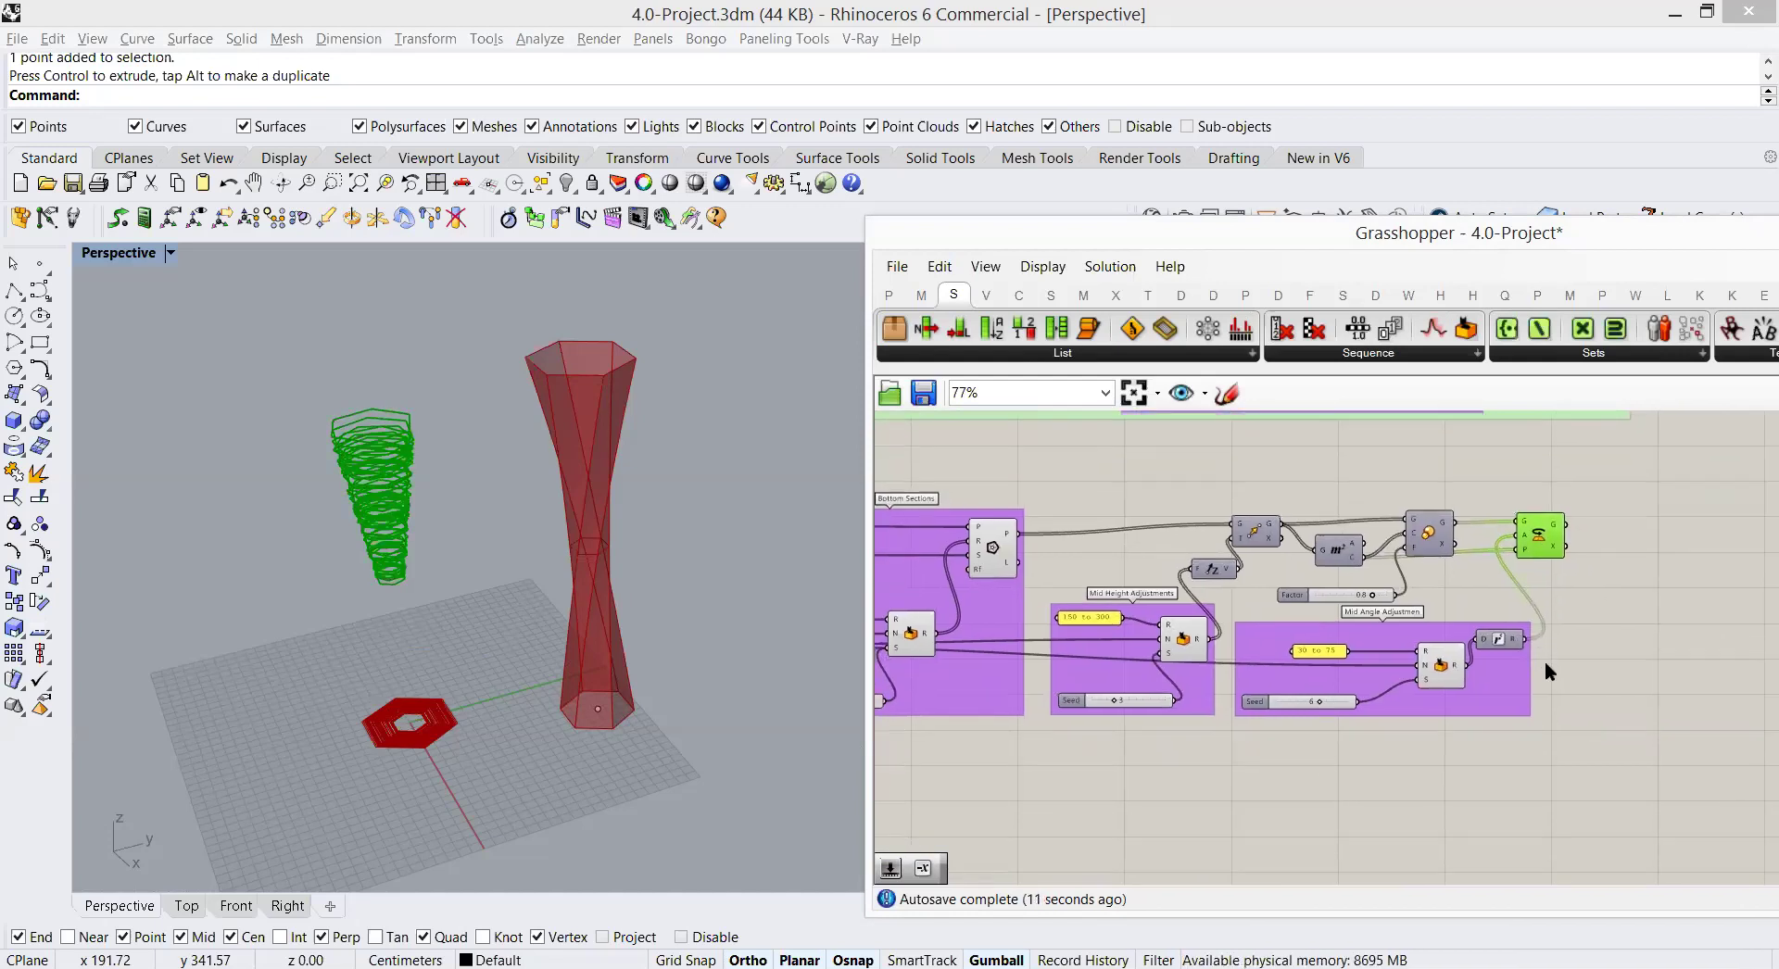
pyautogui.moveTo(1276, 691); pyautogui.dragTo(1216, 693)
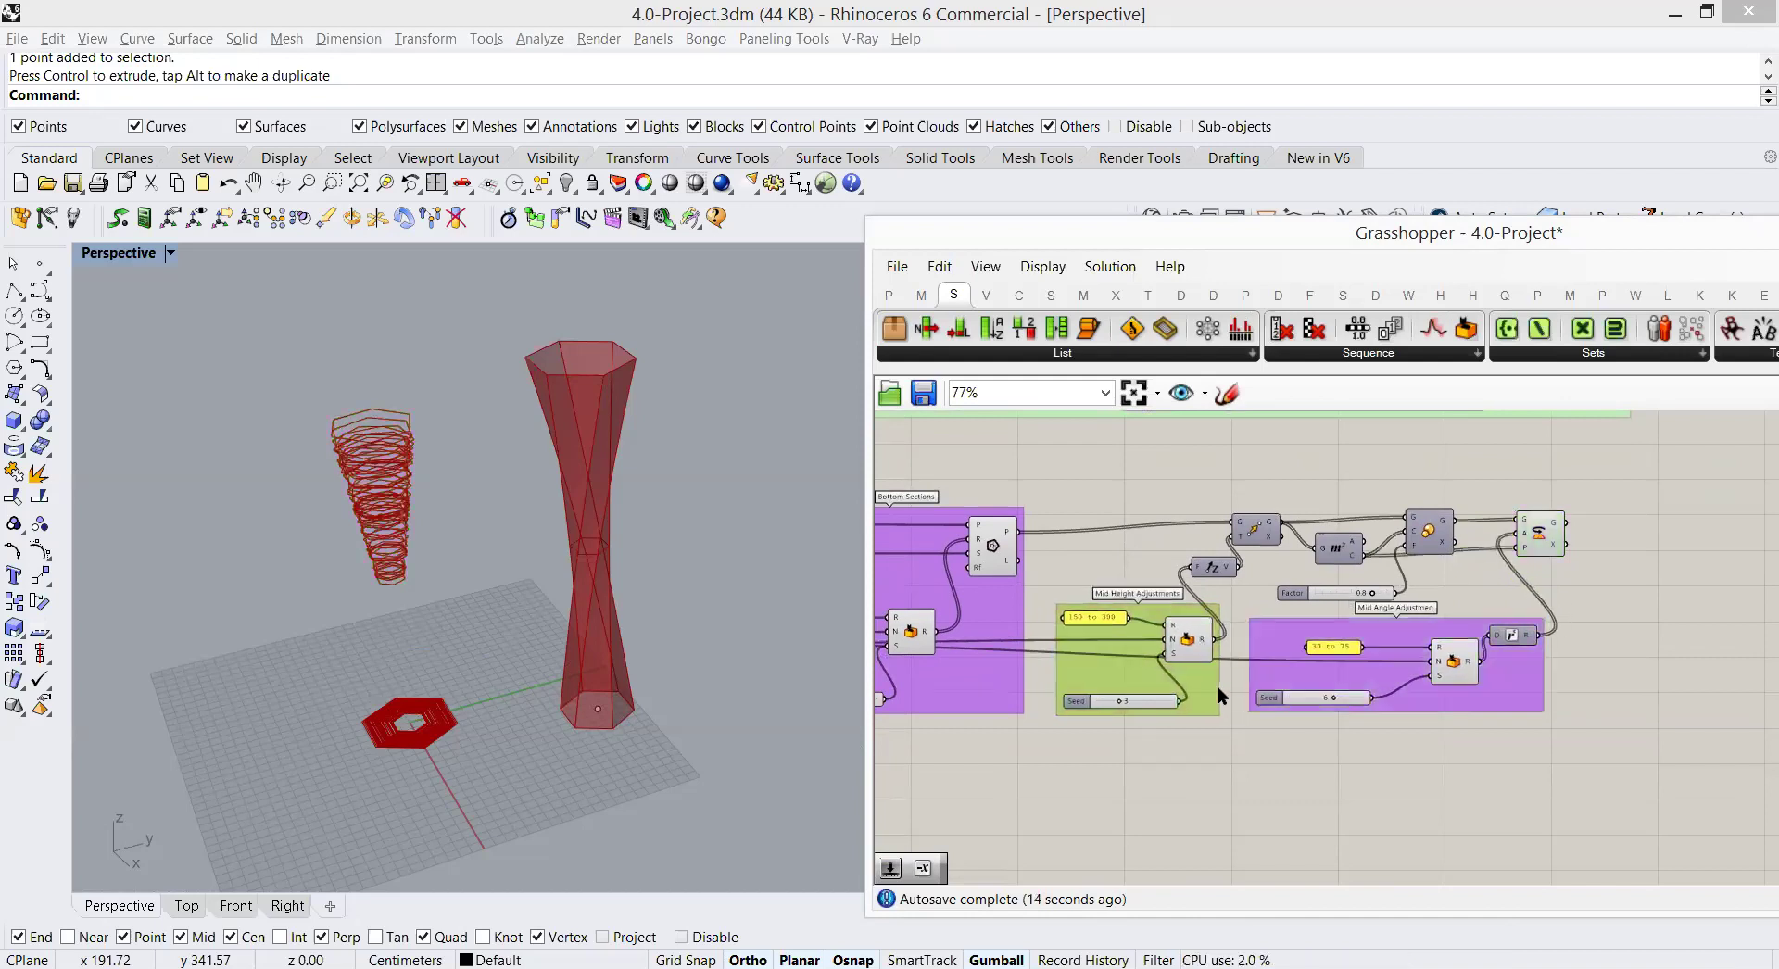
pyautogui.click(1489, 573)
# Step: Group the Move, Area, Scale and Rotate components with both adjustment groups, and name the group Mid Sections
pyautogui.moveTo(1605, 480); pyautogui.dragTo(1048, 797)
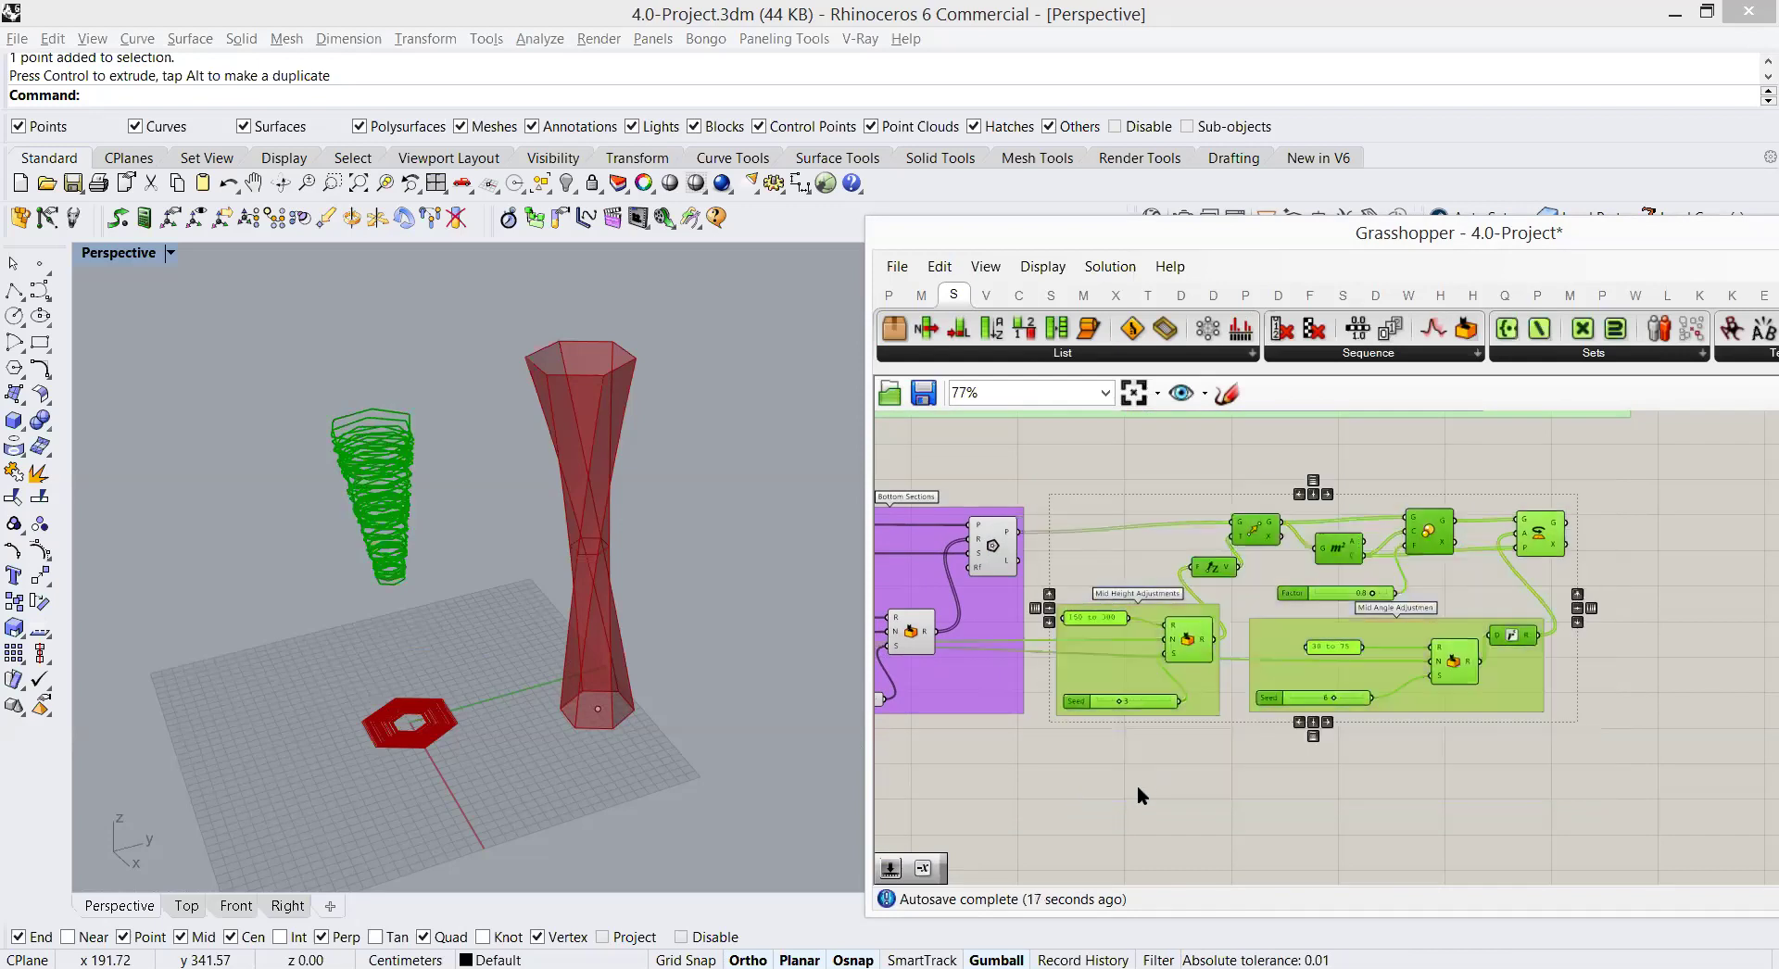
pyautogui.rightClick(1146, 788)
pyautogui.click(1204, 799)
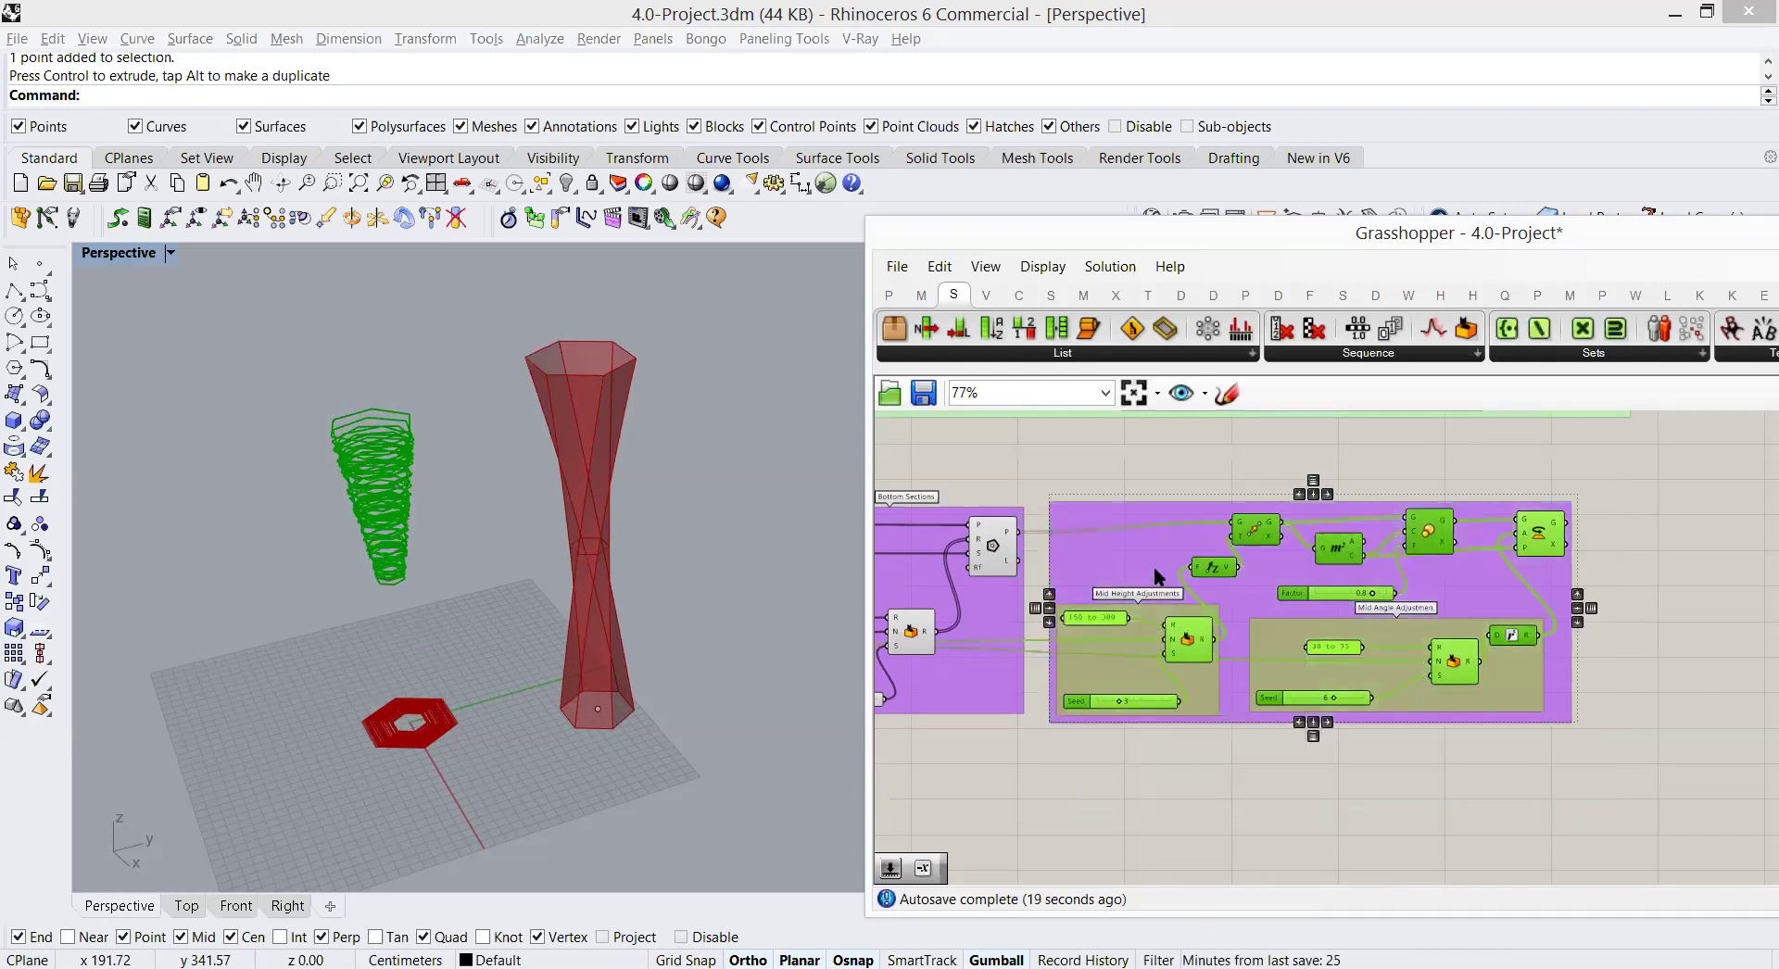
pyautogui.rightClick(1149, 527)
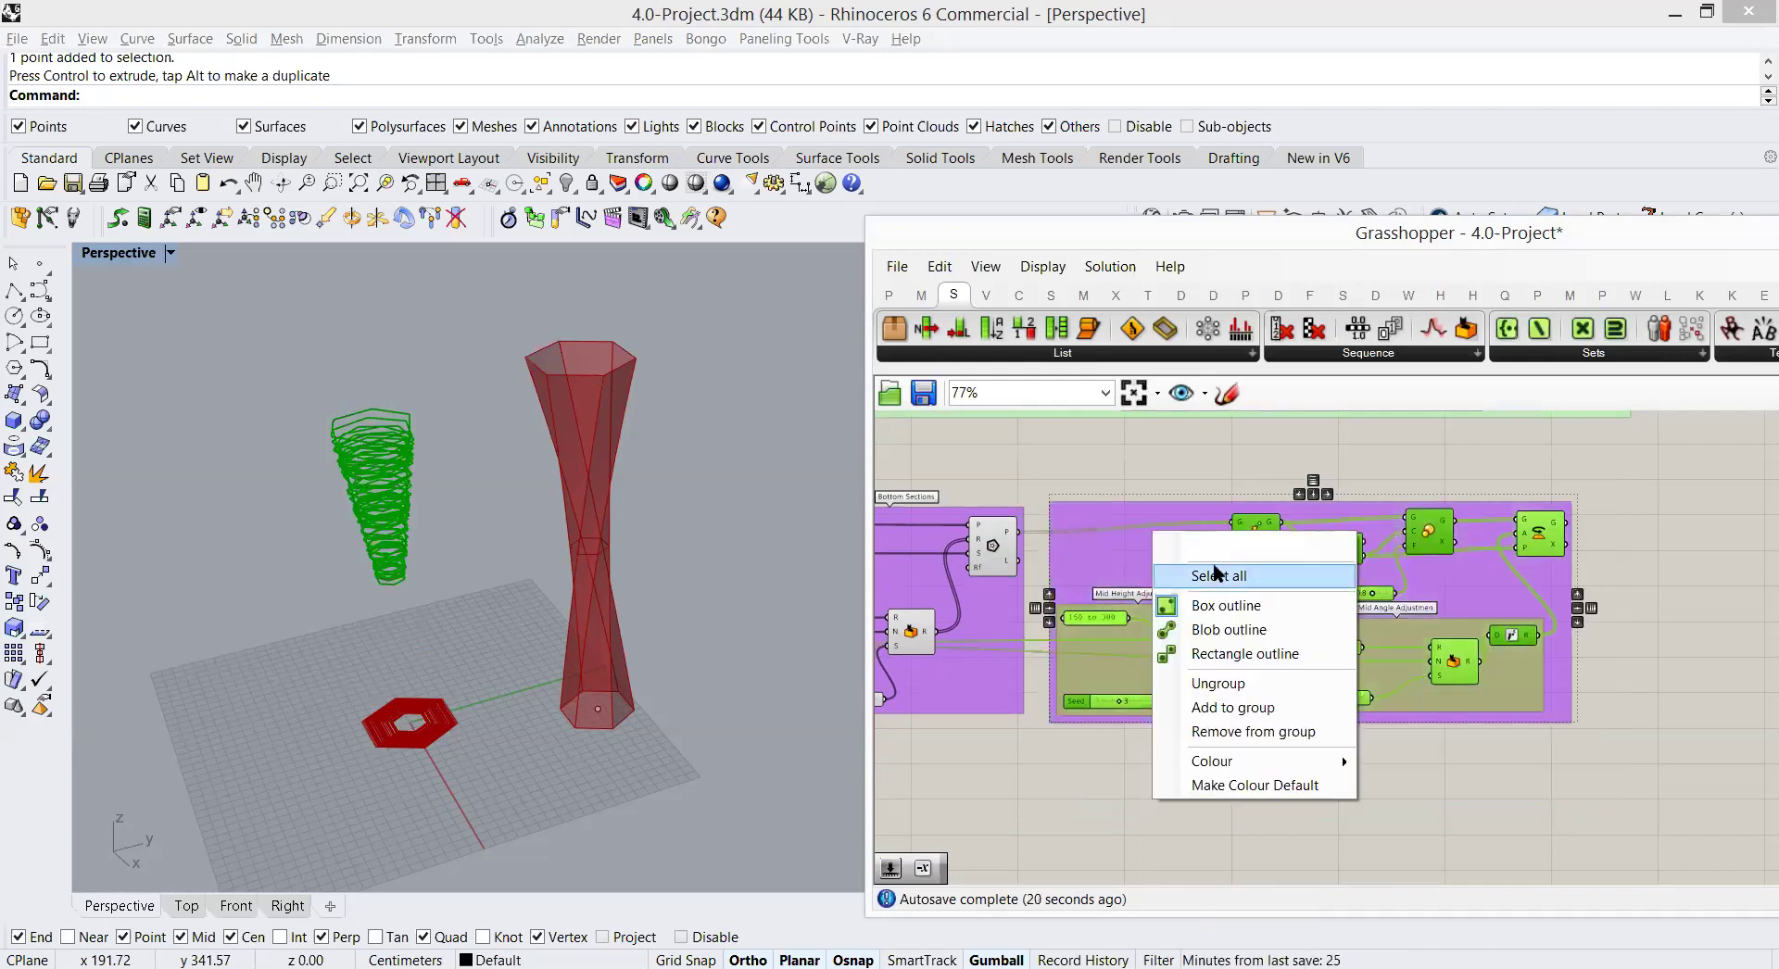
pyautogui.click(1031, 470)
pyautogui.rightClick(1098, 535)
pyautogui.write('Mid Sections')
pyautogui.press('Return')
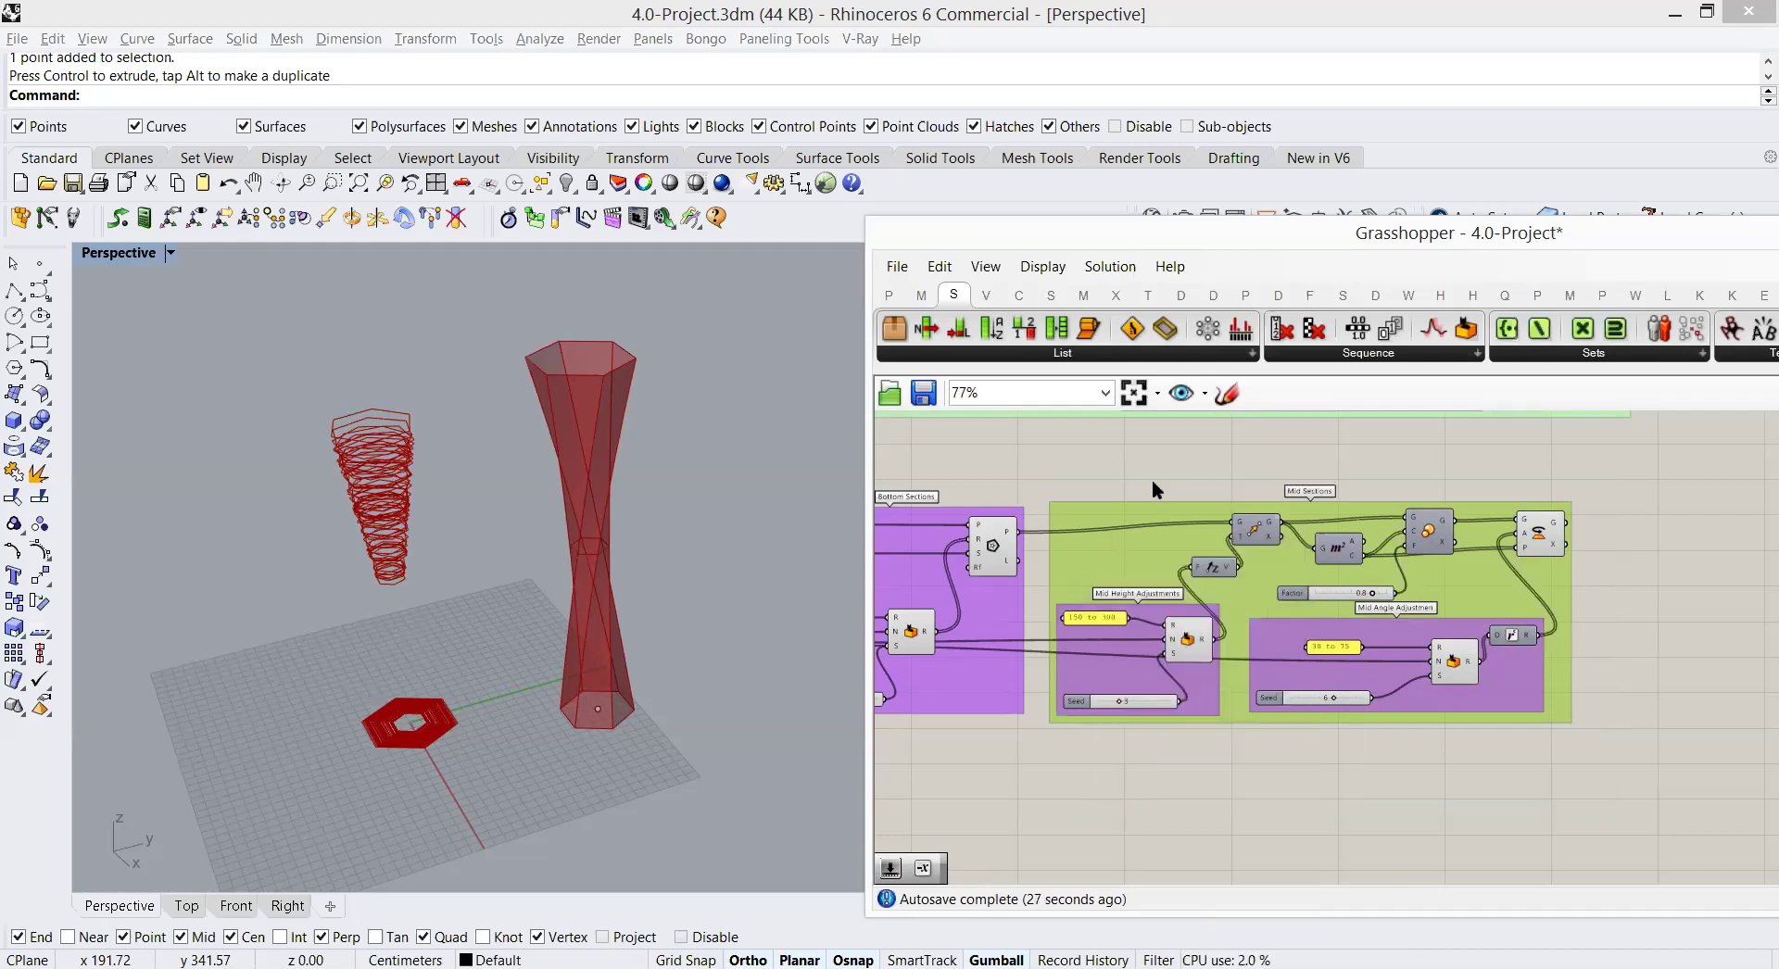
# Step: Recolour the Mid Sections group to cyan with a hue of 176°
pyautogui.rightClick(1158, 535)
pyautogui.moveTo(1311, 780)
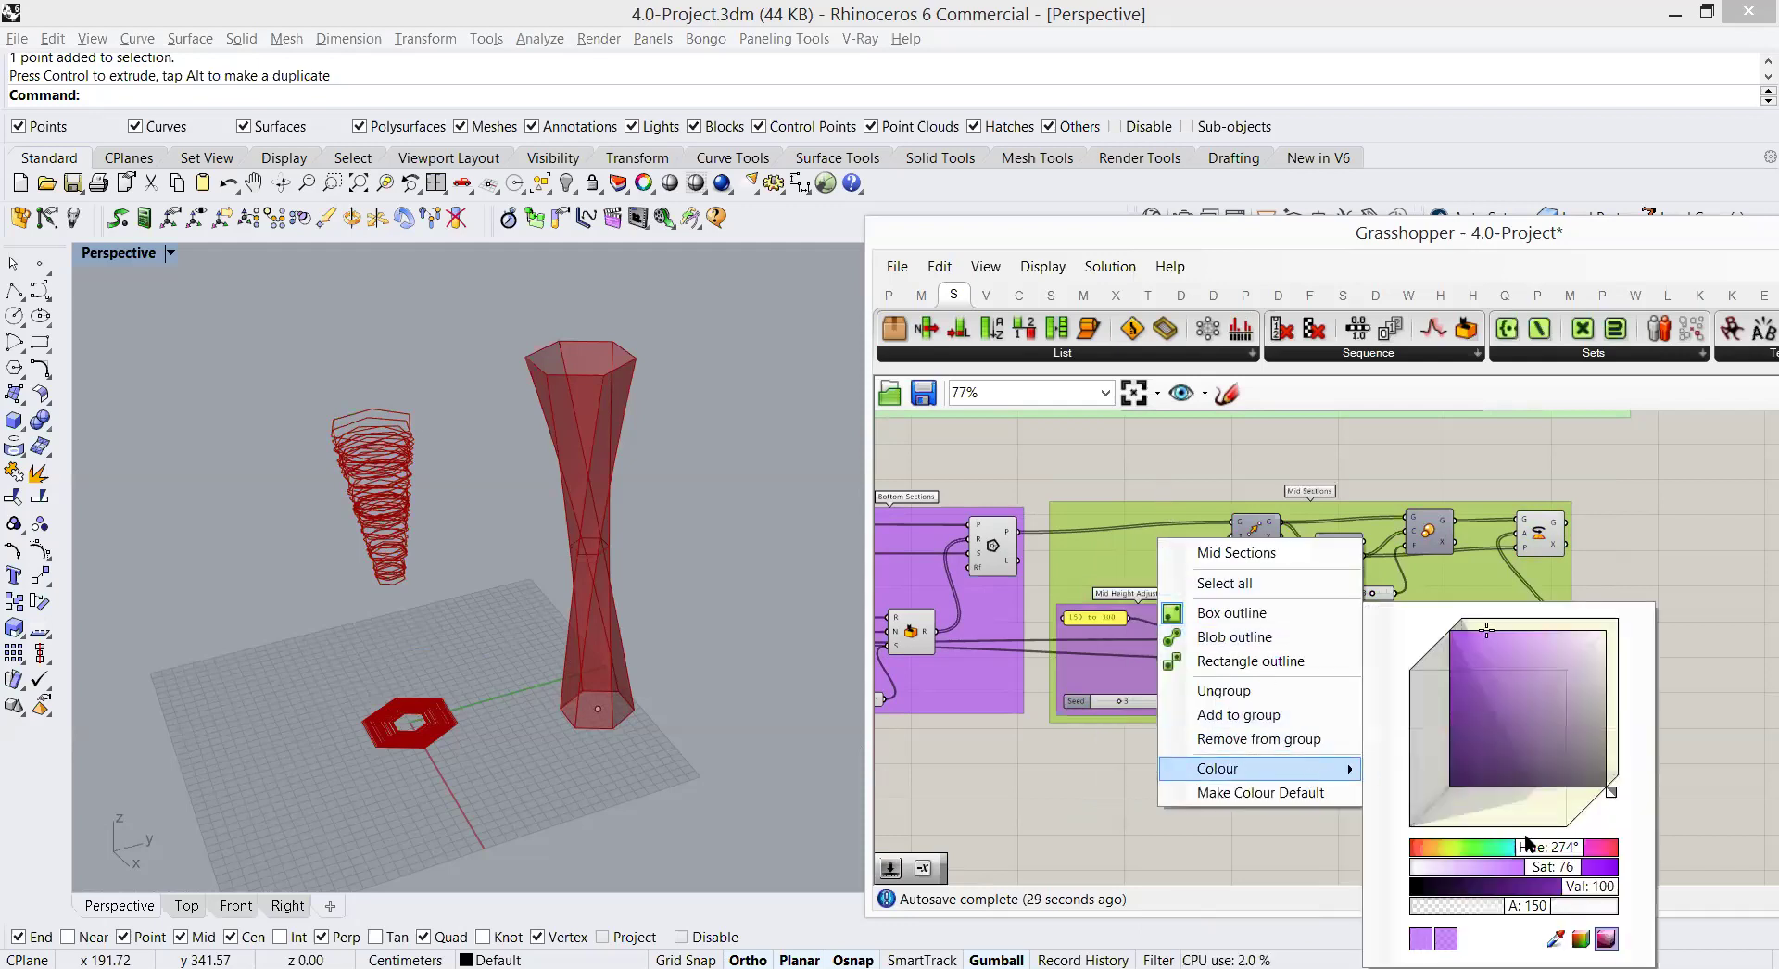
pyautogui.moveTo(1533, 847); pyautogui.dragTo(1494, 849)
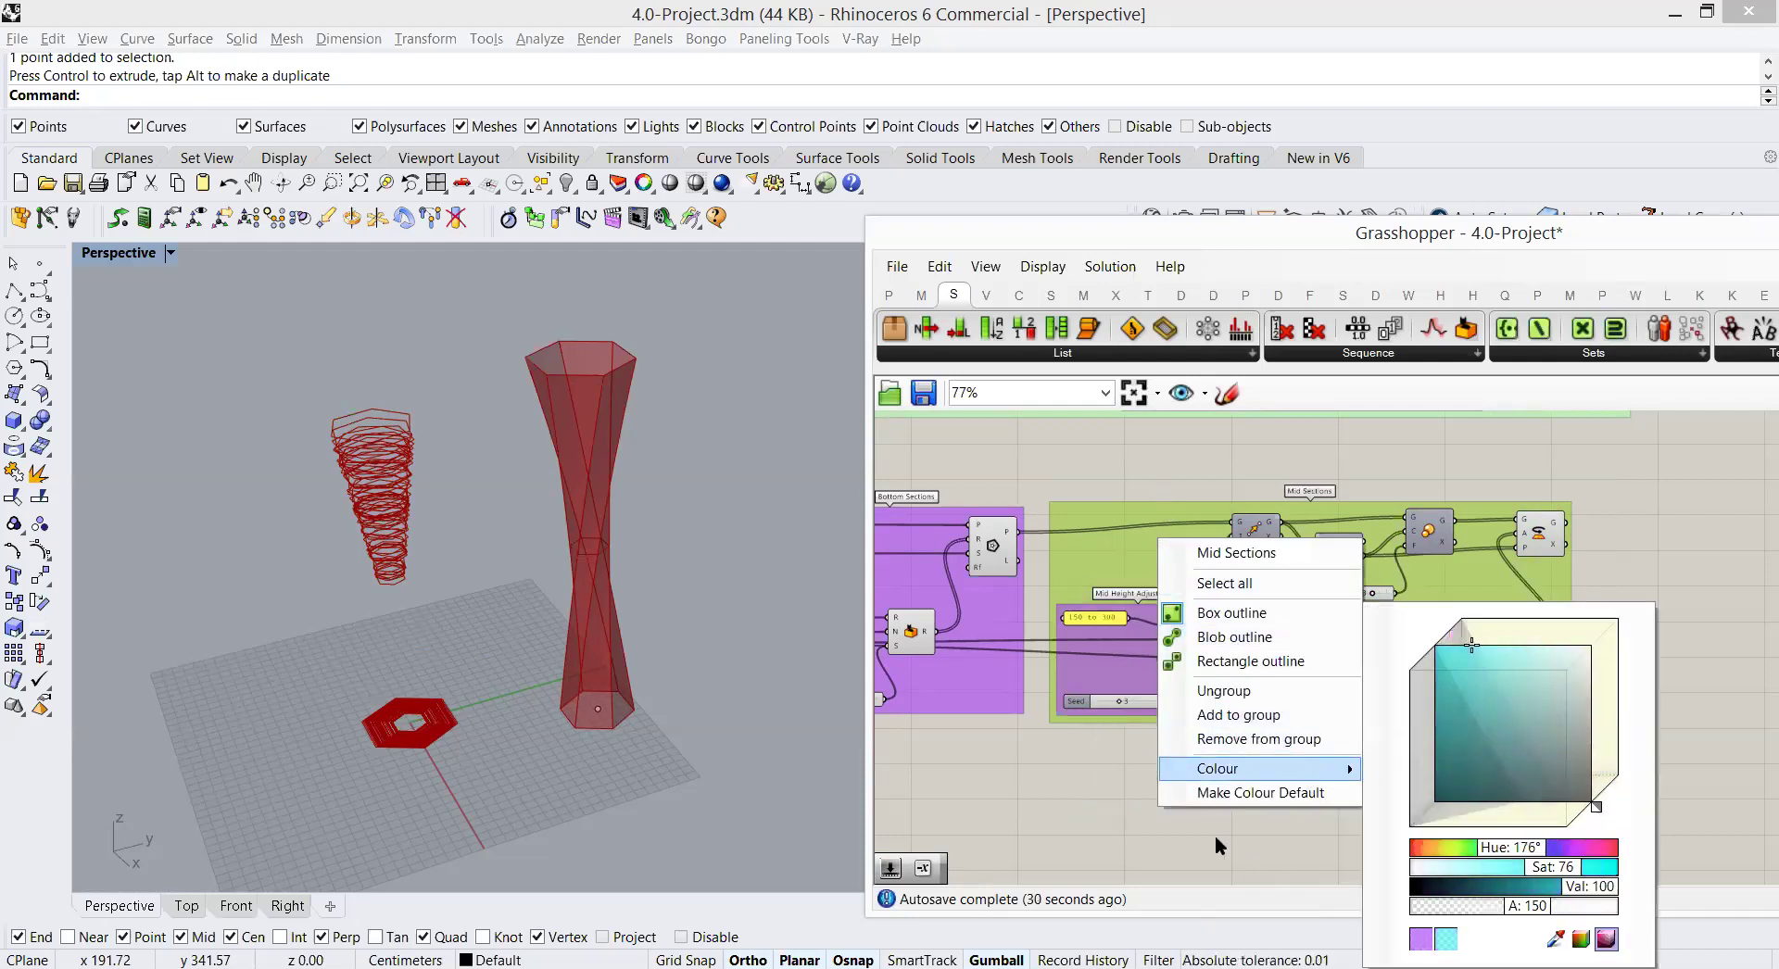
pyautogui.moveTo(1215, 836); pyautogui.dragTo(1271, 765, button='right')
pyautogui.moveTo(1372, 734); pyautogui.dragTo(1389, 719, button='right')
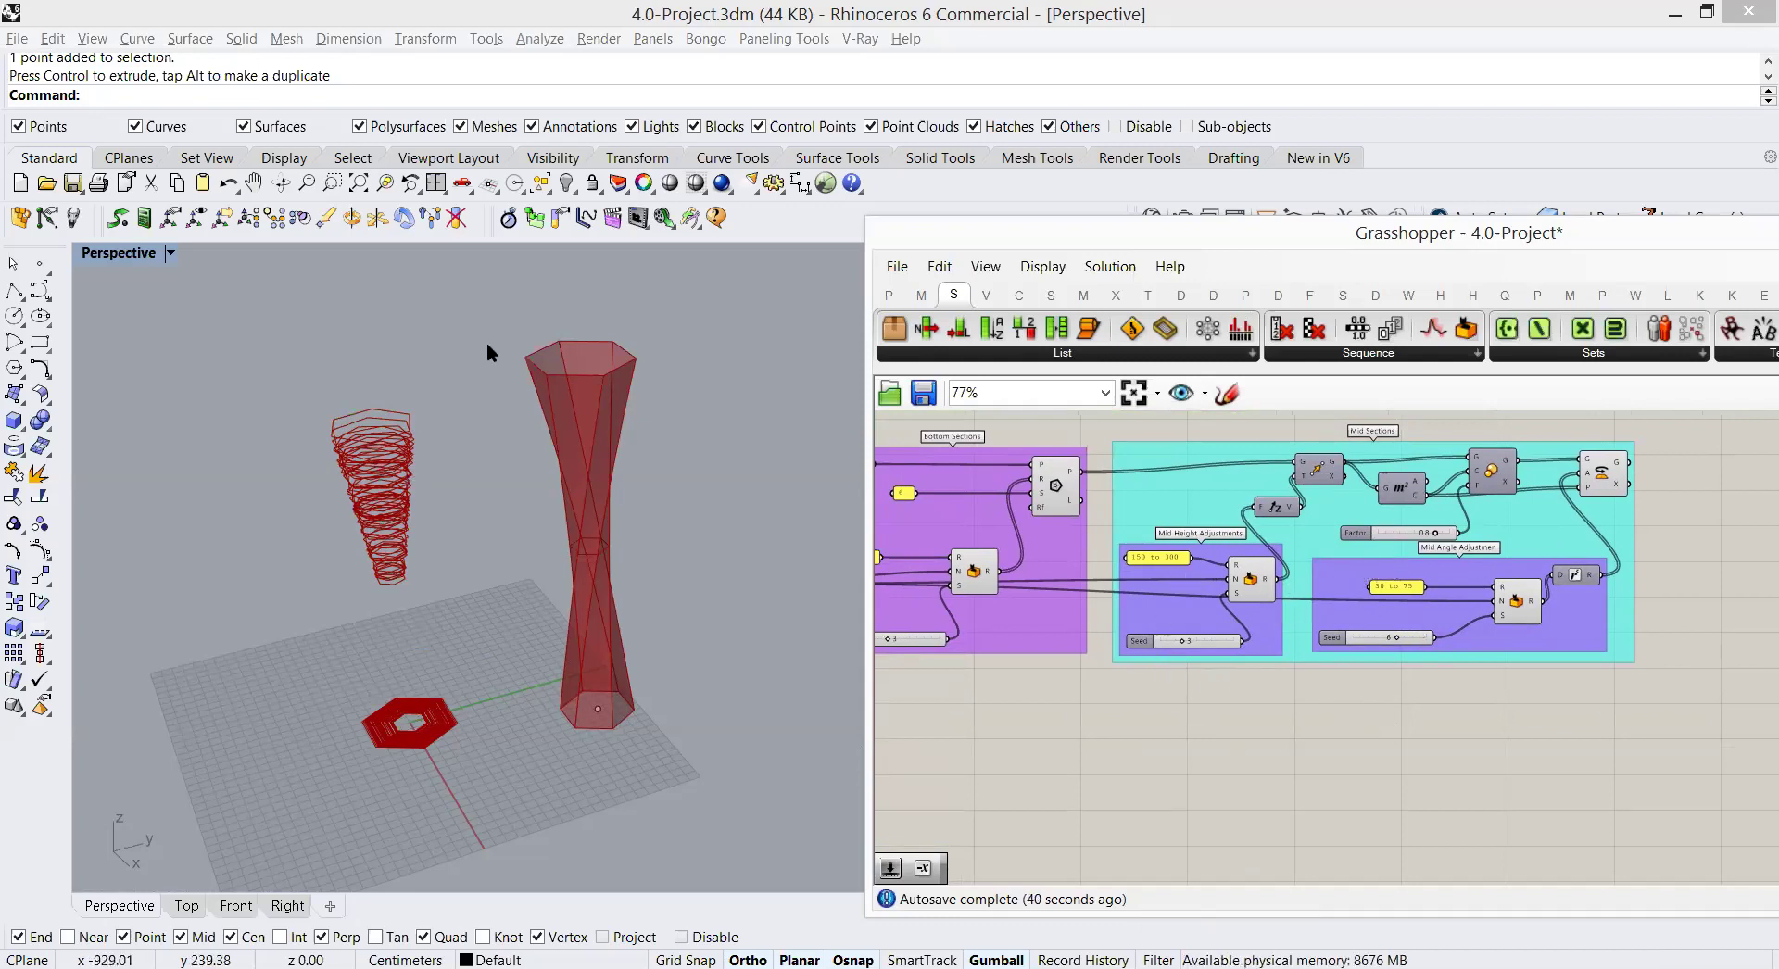
# Step: Add a Move component beneath the Mid Sections group and connect the bottom Polygon output to its geometry input
pyautogui.keyDown('shift'); pyautogui.moveTo(424, 413); pyautogui.dragTo(508, 566, button='right'); pyautogui.keyUp('shift')
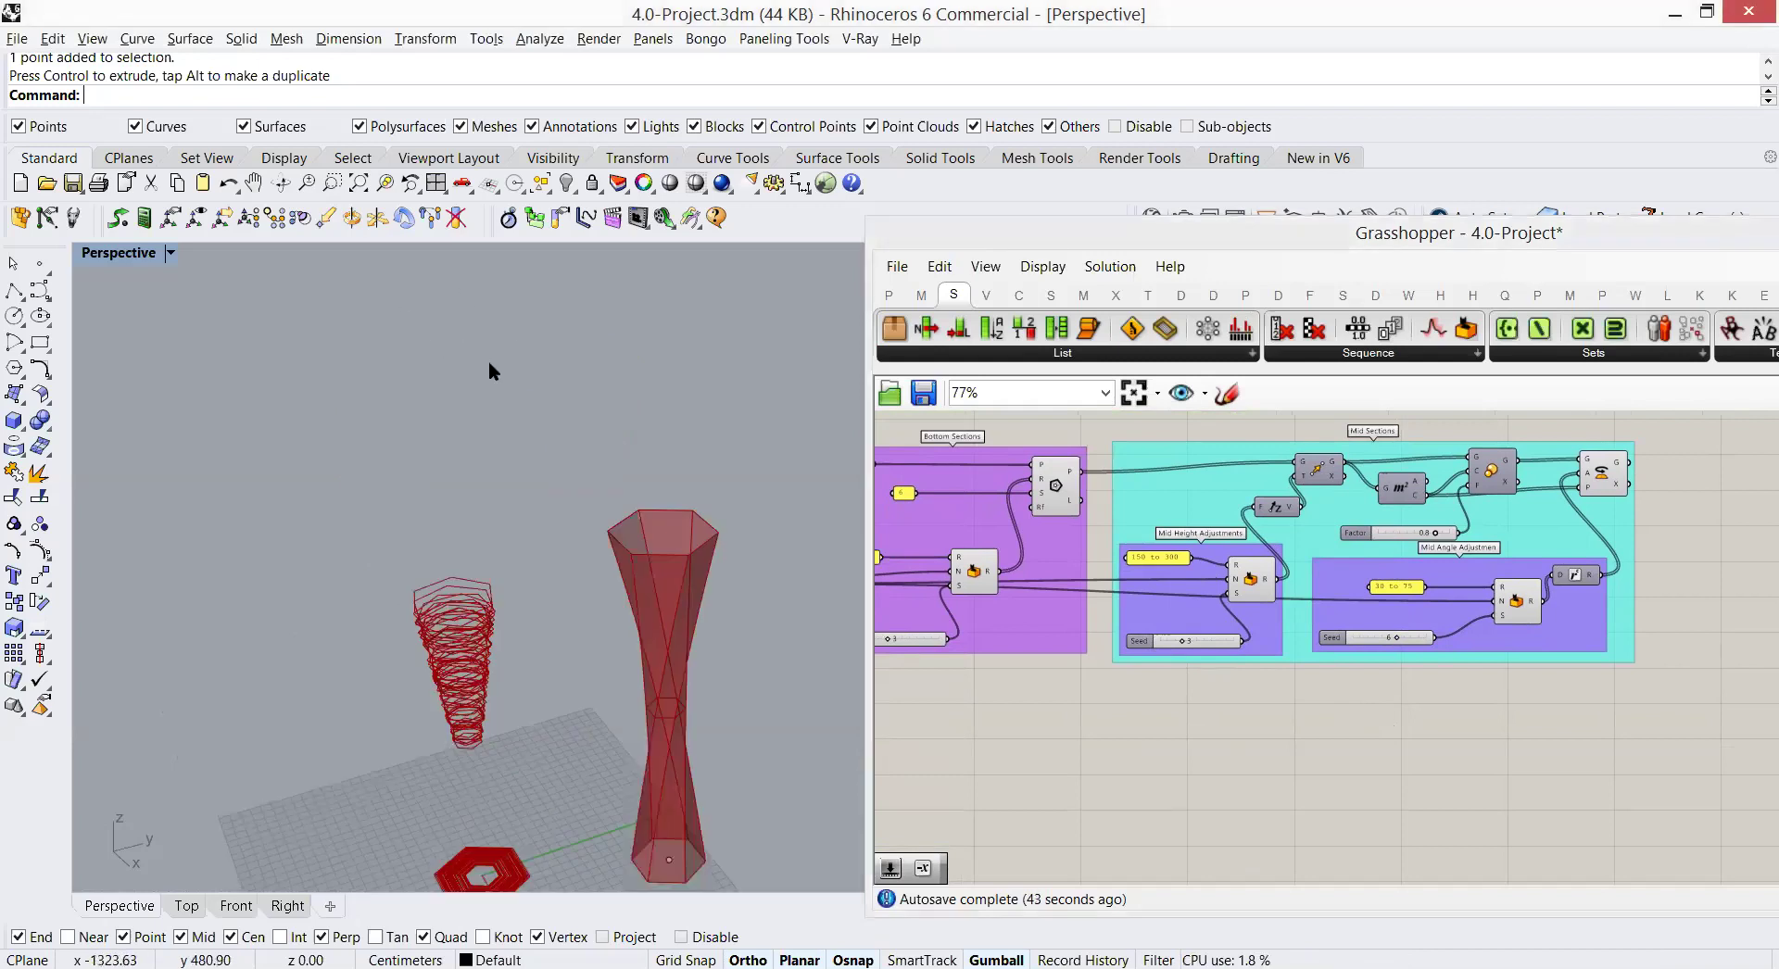
pyautogui.keyDown('shift'); pyautogui.moveTo(517, 451); pyautogui.dragTo(459, 380, button='right'); pyautogui.keyUp('shift')
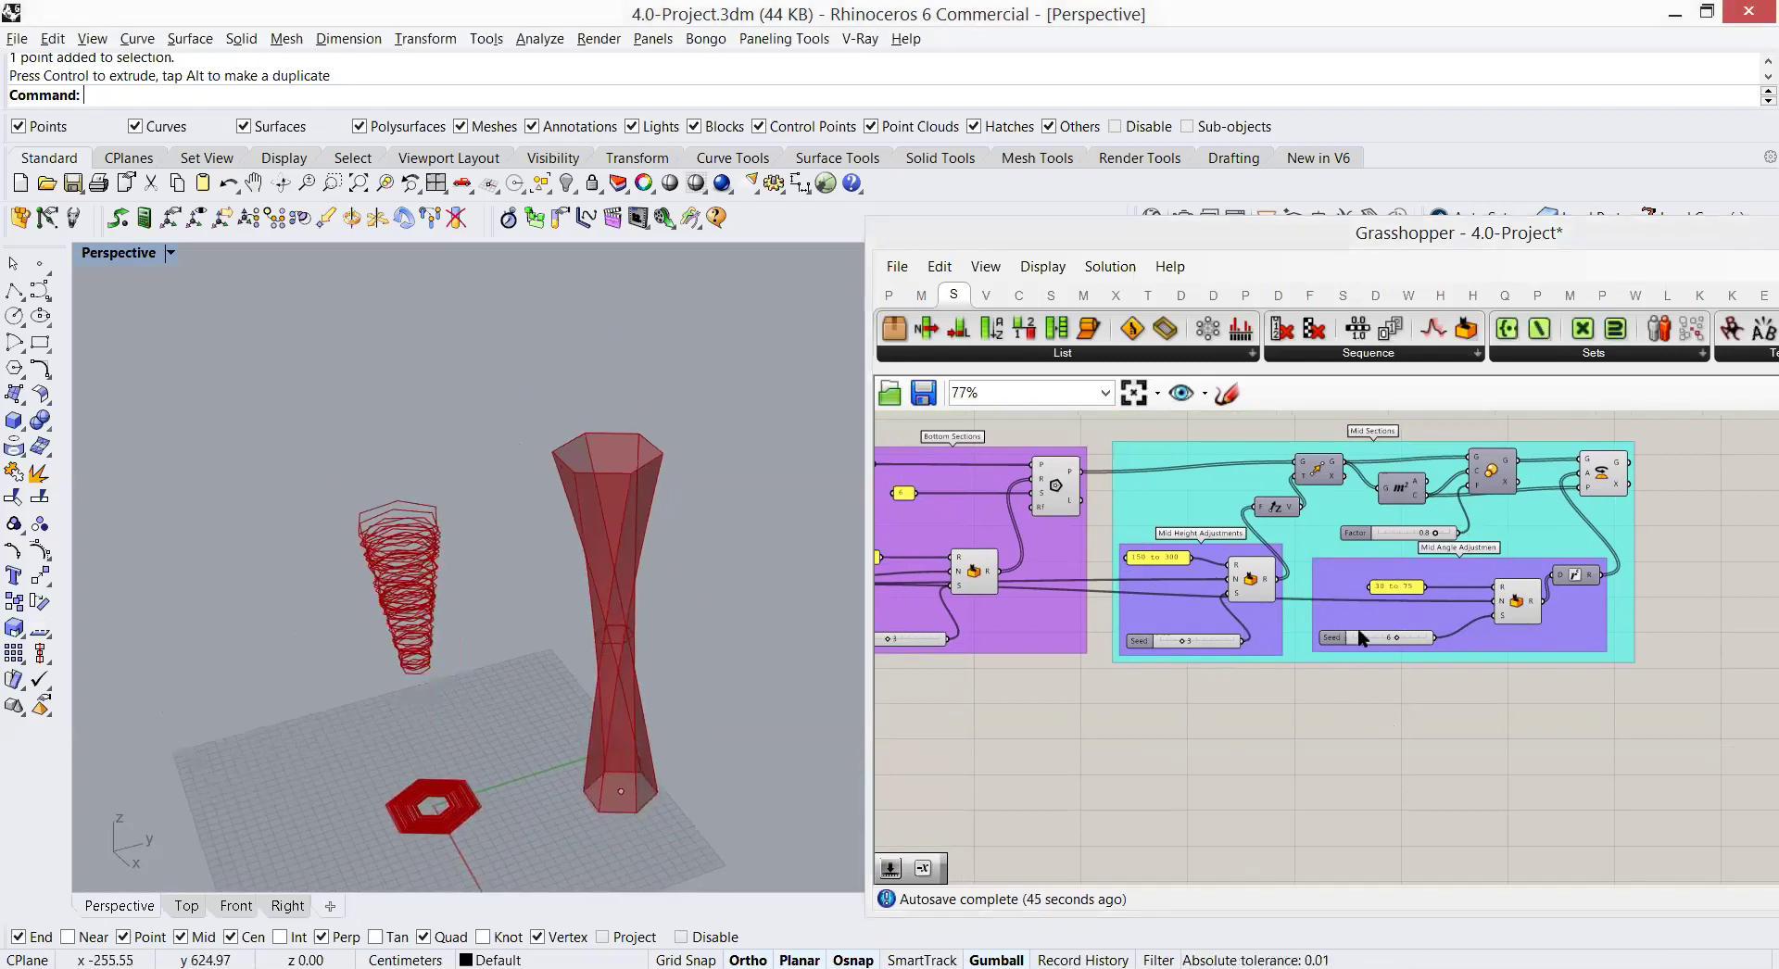
pyautogui.moveTo(1330, 476)
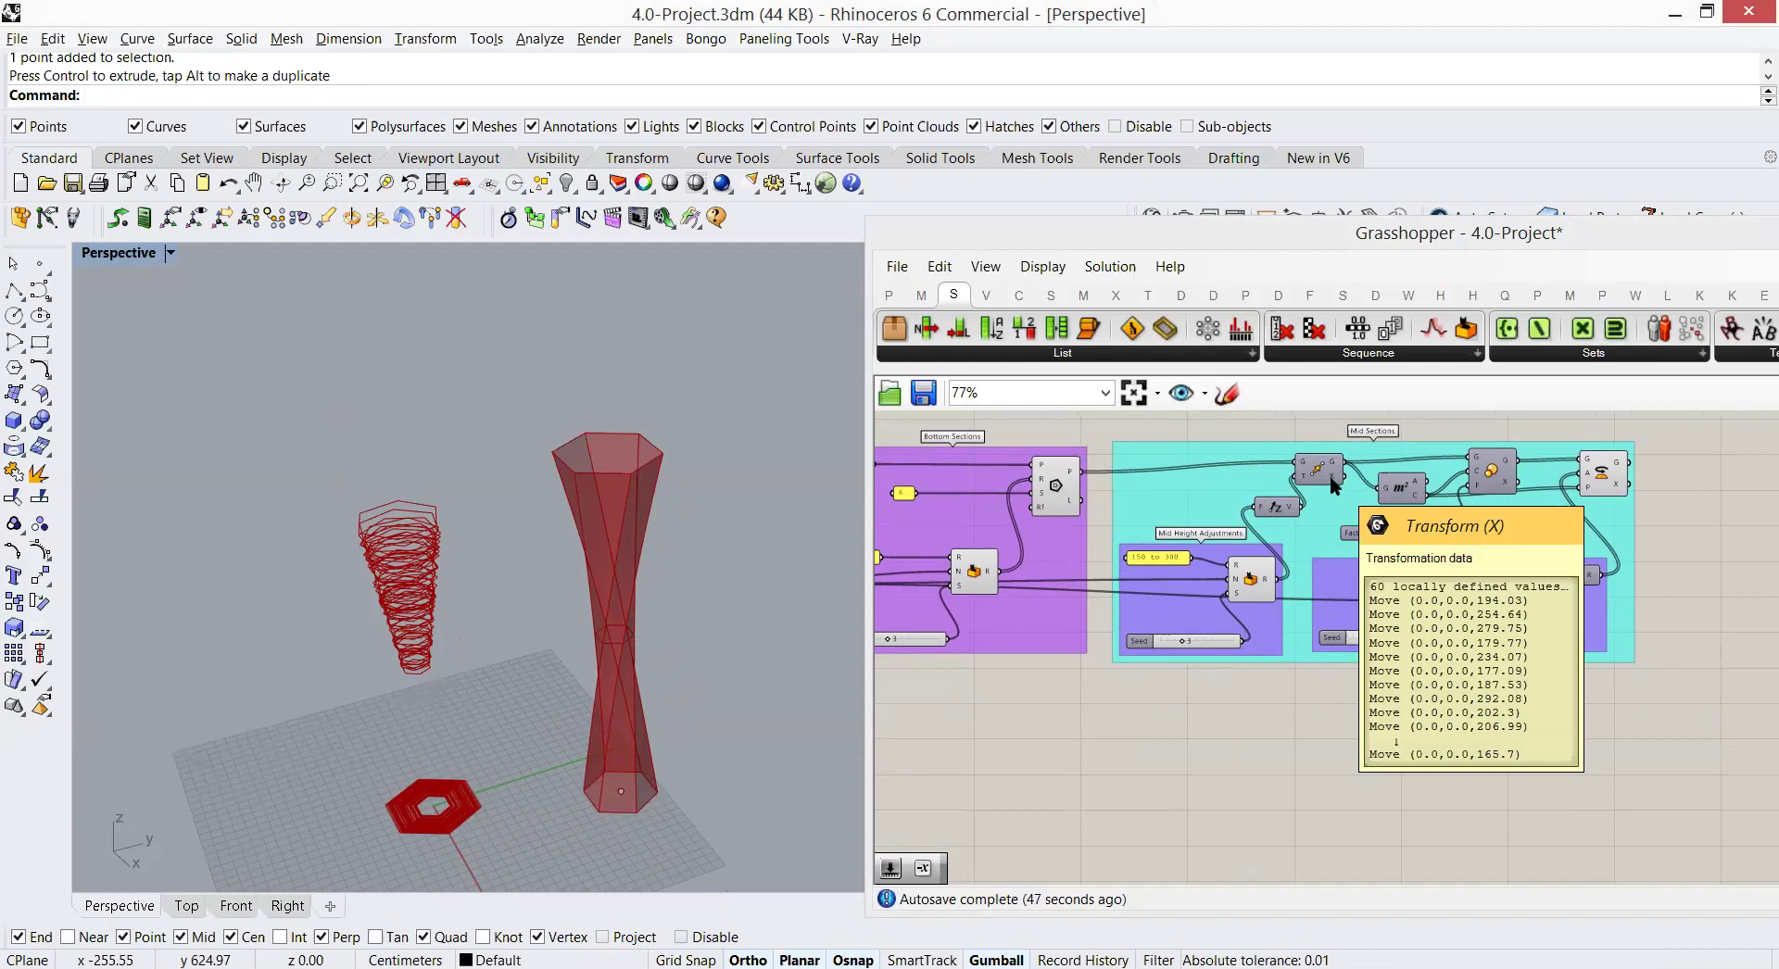
pyautogui.doubleClick(1332, 746)
pyautogui.write('move')
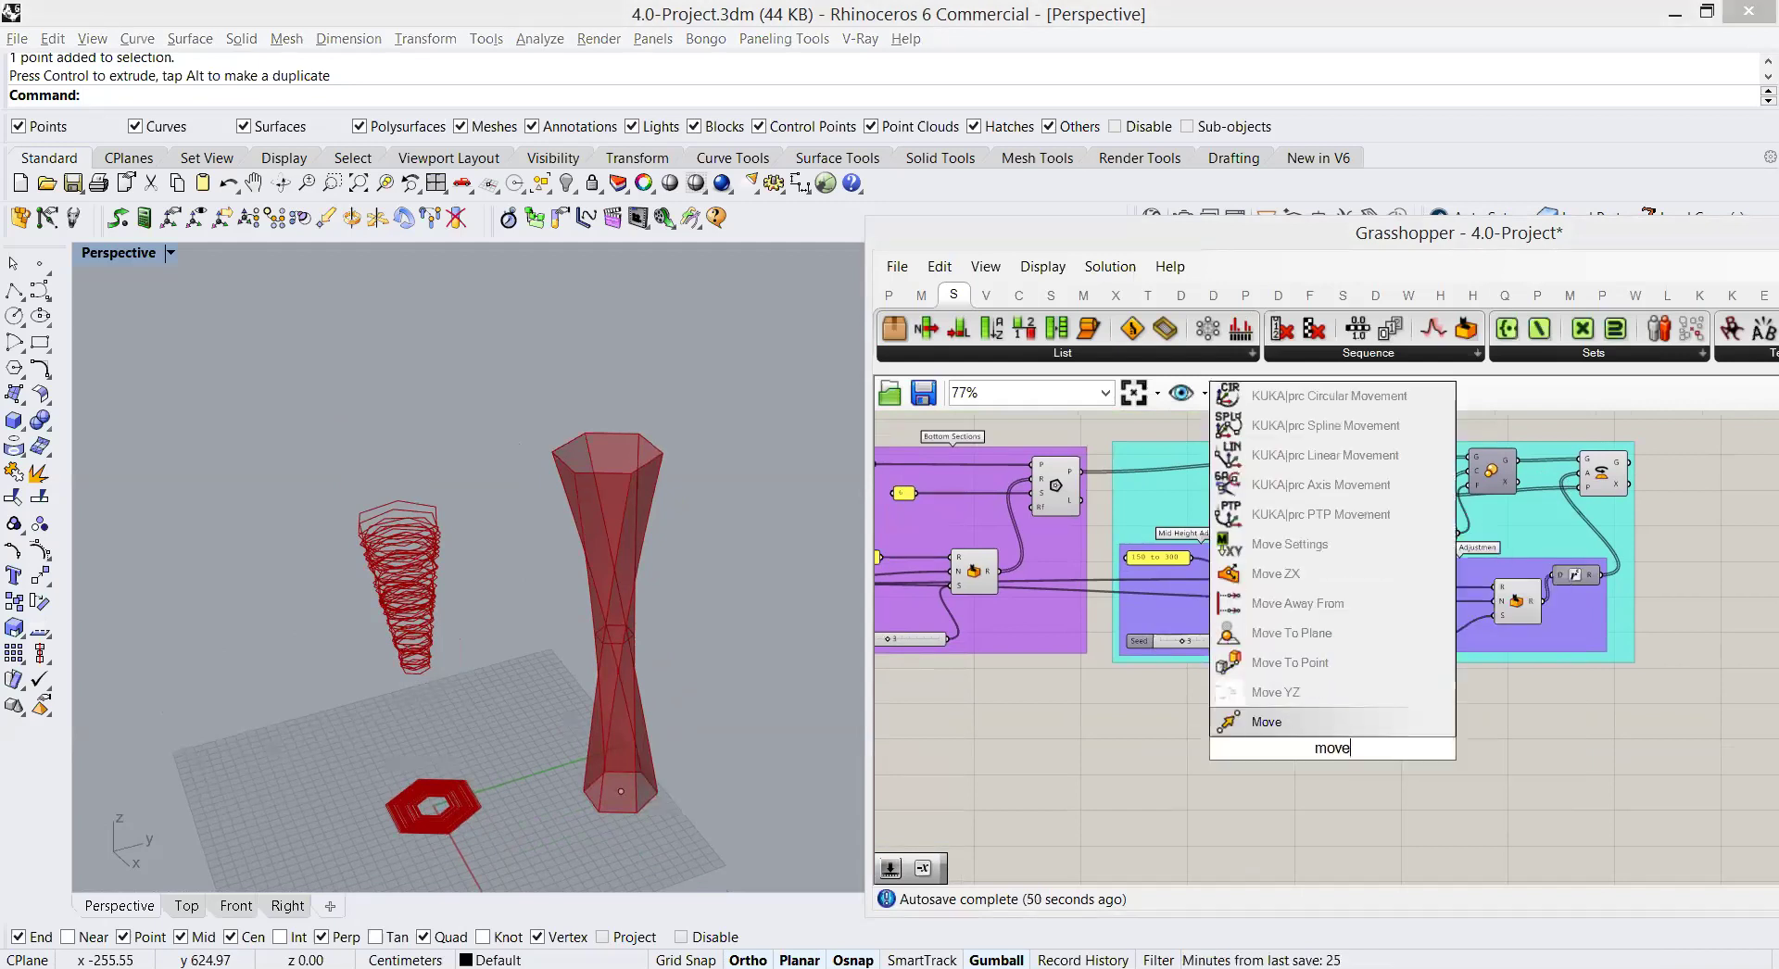
pyautogui.click(1320, 727)
pyautogui.moveTo(1081, 472); pyautogui.dragTo(1310, 741)
# Step: Add a Unit Z component beside the new Move component and connect it to the T input
pyautogui.doubleClick(1220, 772)
pyautogui.write('z')
pyautogui.press('Return')
pyautogui.moveTo(1244, 774)
pyautogui.mouseDown()
pyautogui.moveTo(1308, 756)
pyautogui.moveTo(1244, 774)
pyautogui.moveTo(1256, 766)
pyautogui.mouseUp()
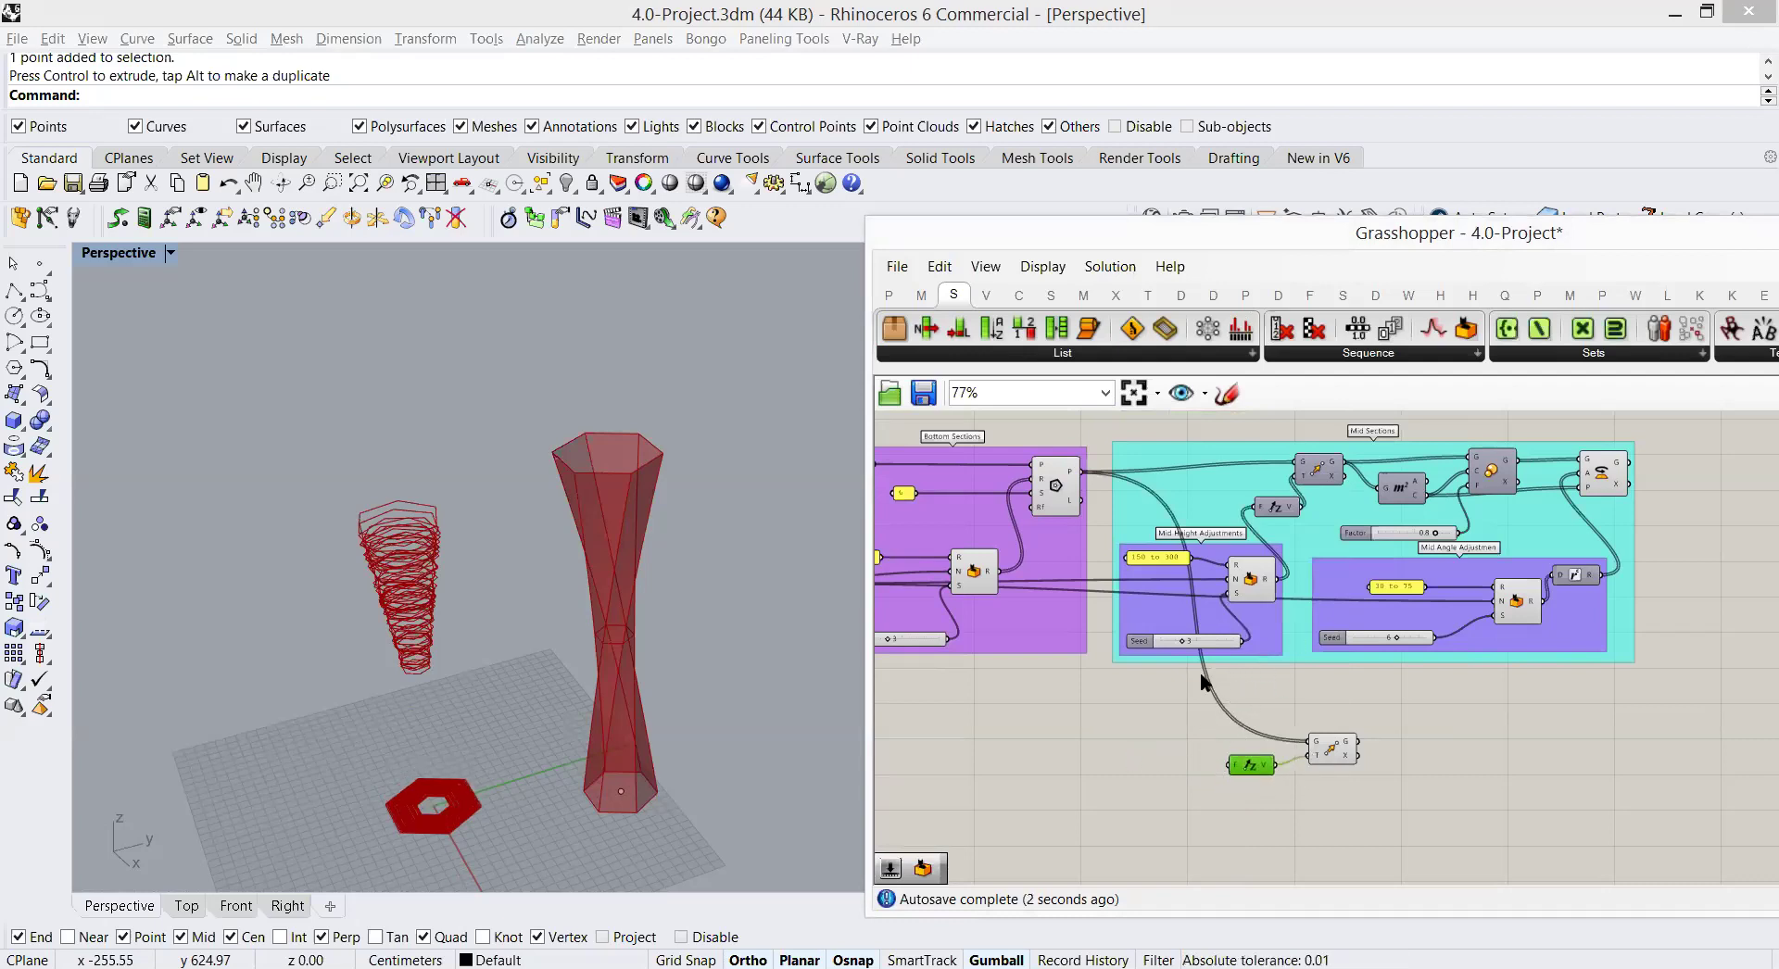
pyautogui.click(1101, 762)
# Step: Add a Multiplication component in front of the new Unit Z component
pyautogui.doubleClick(1154, 743)
pyautogui.write('multipl')
pyautogui.click(1098, 684)
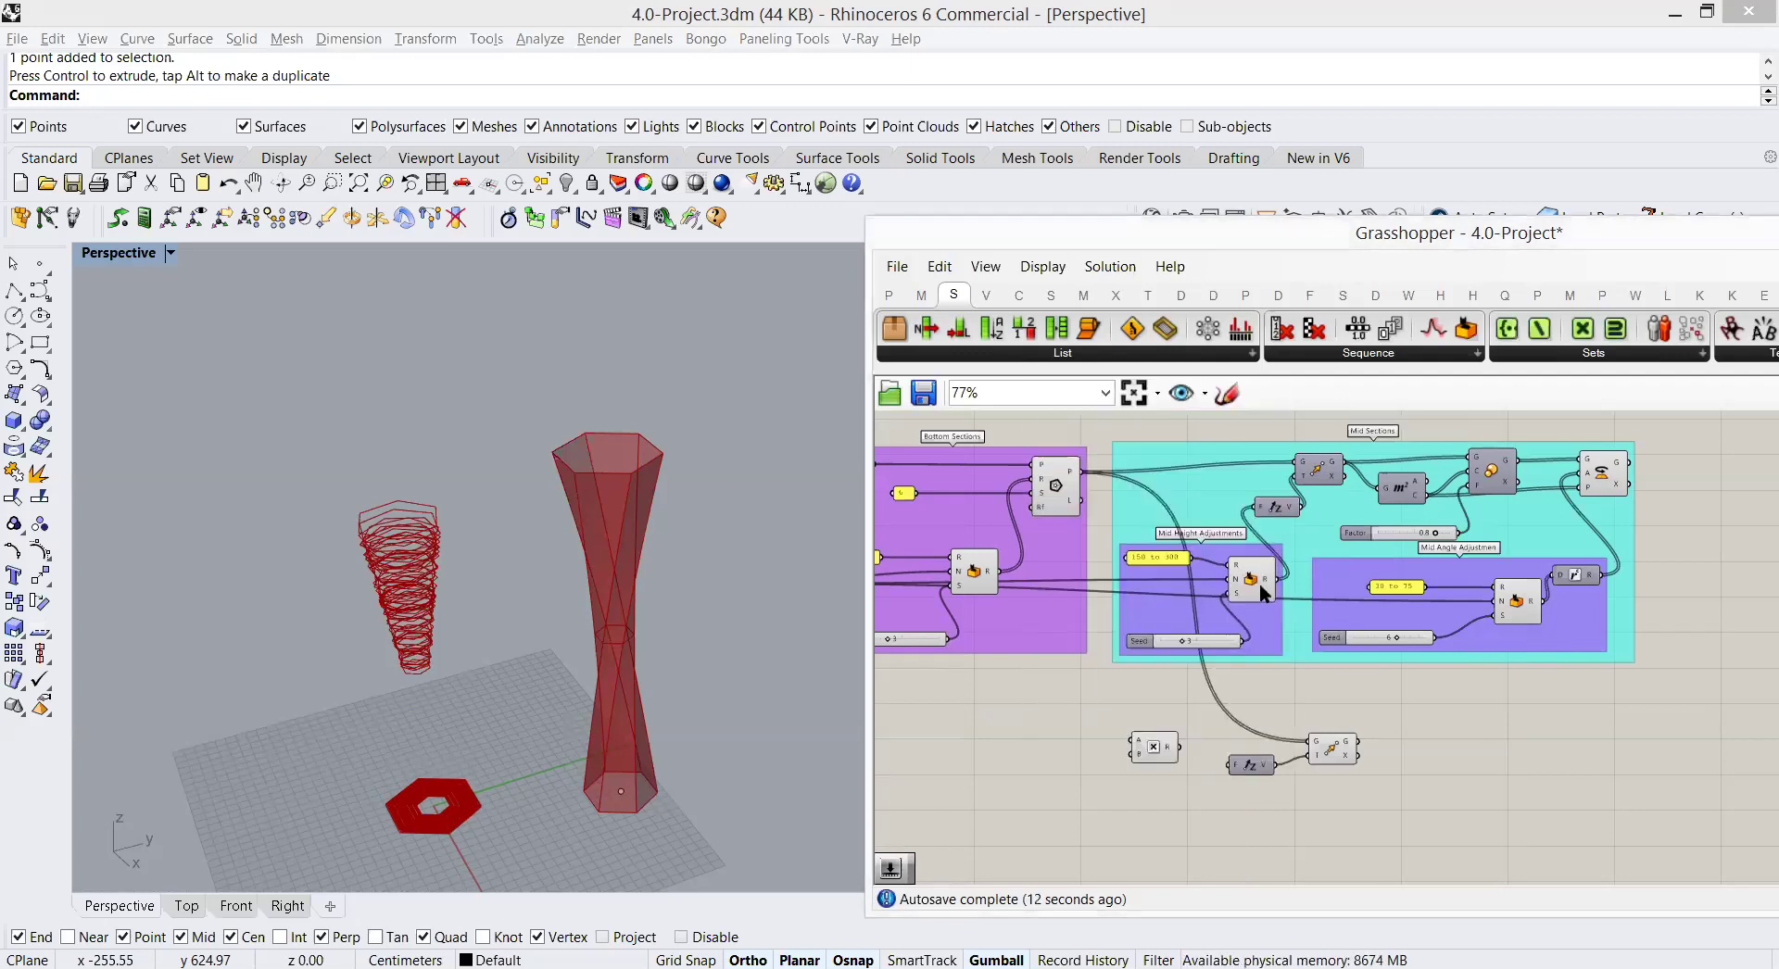
# Step: Rename the Mid Height Adjustments group as Height Adjustments
pyautogui.scroll(2, 1209, 552)
pyautogui.click(1213, 555)
pyautogui.rightClick(1214, 554)
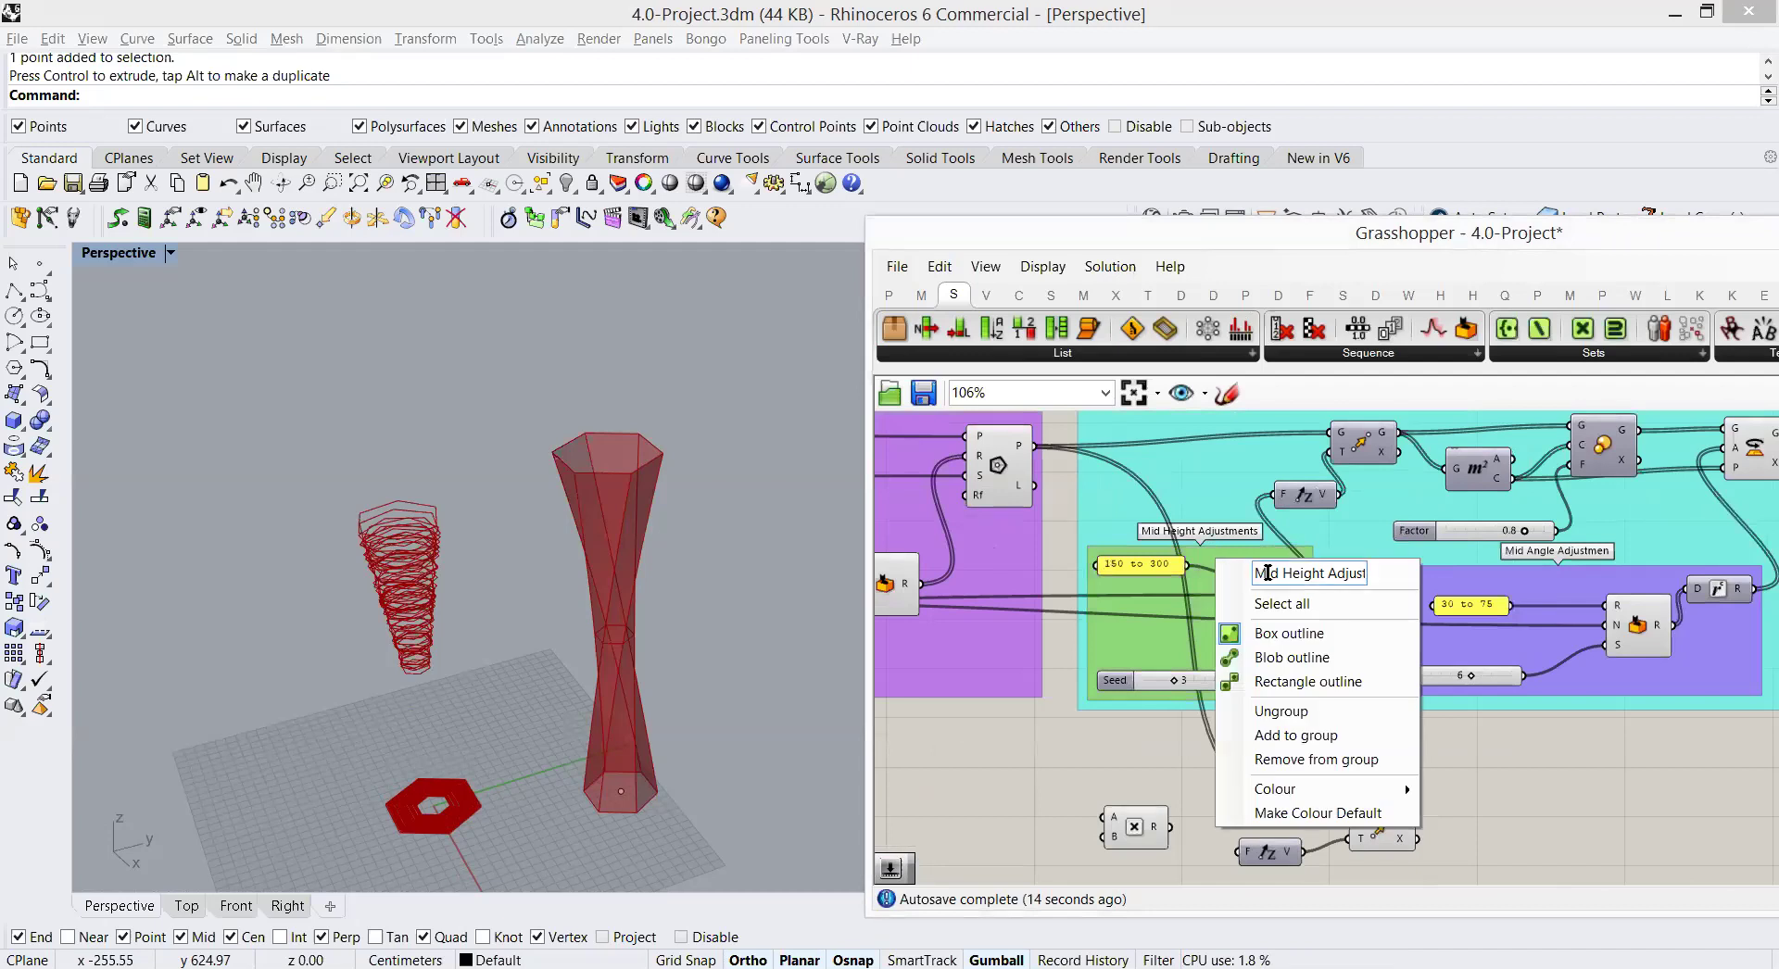
pyautogui.moveTo(1282, 574); pyautogui.dragTo(1250, 584)
pyautogui.press('BackSpace')
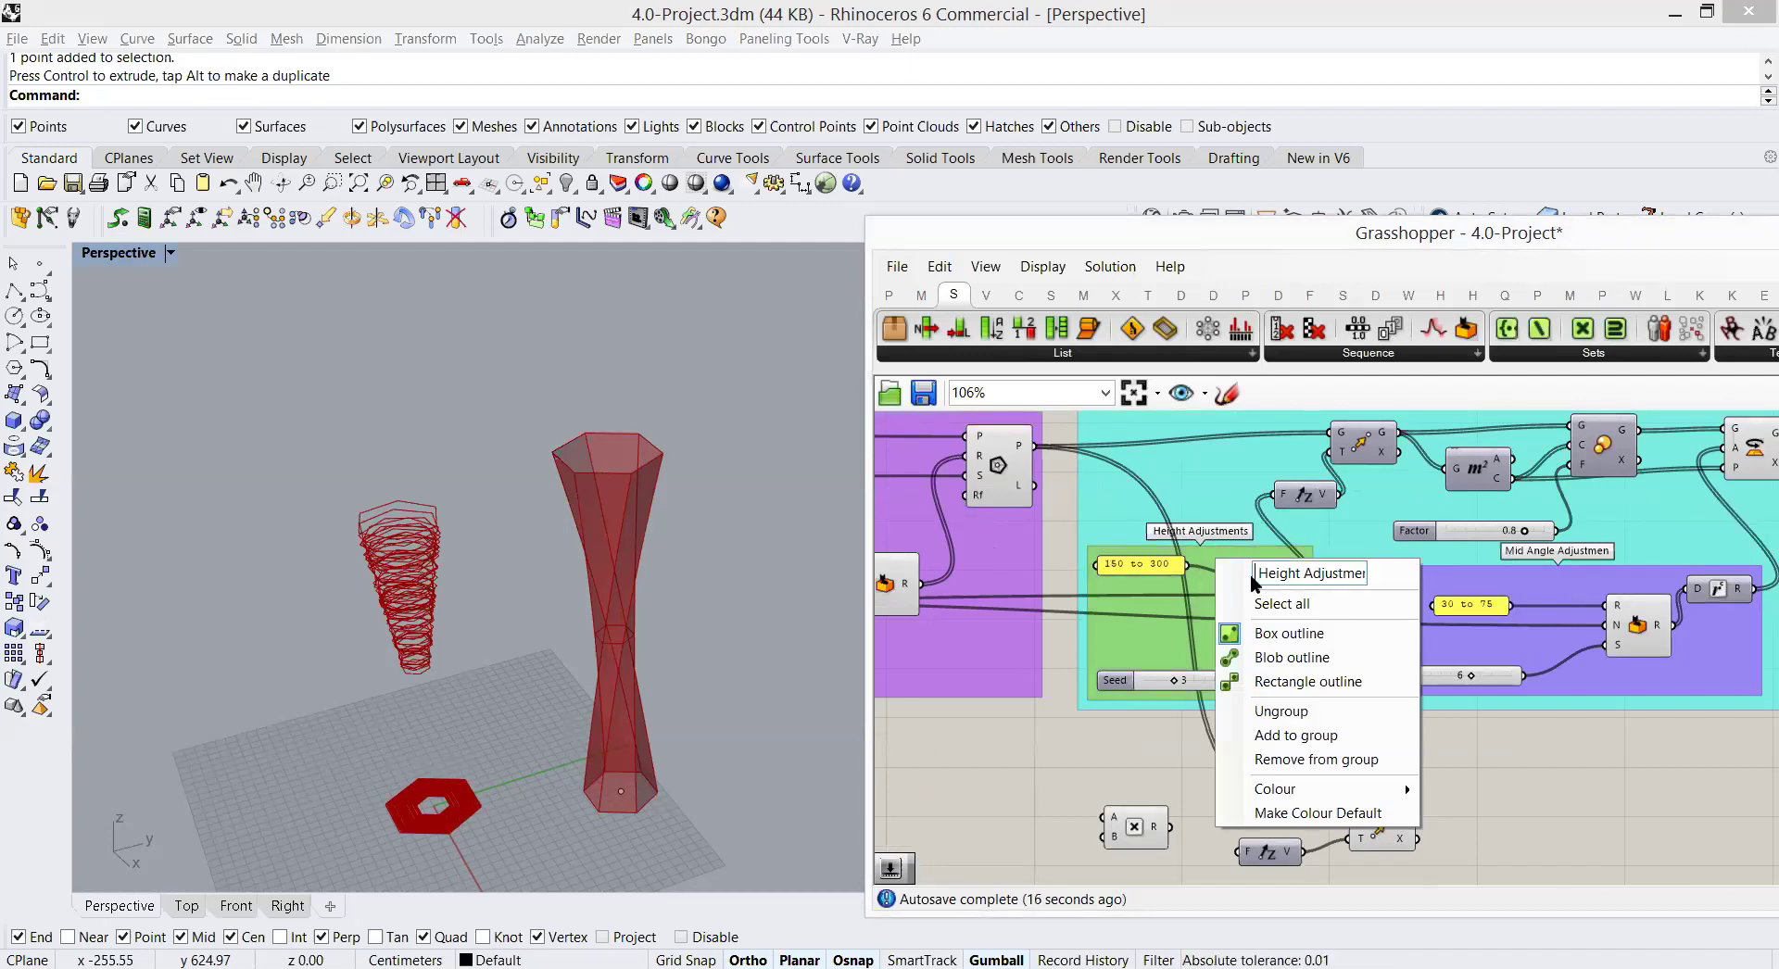
pyautogui.click(1551, 554)
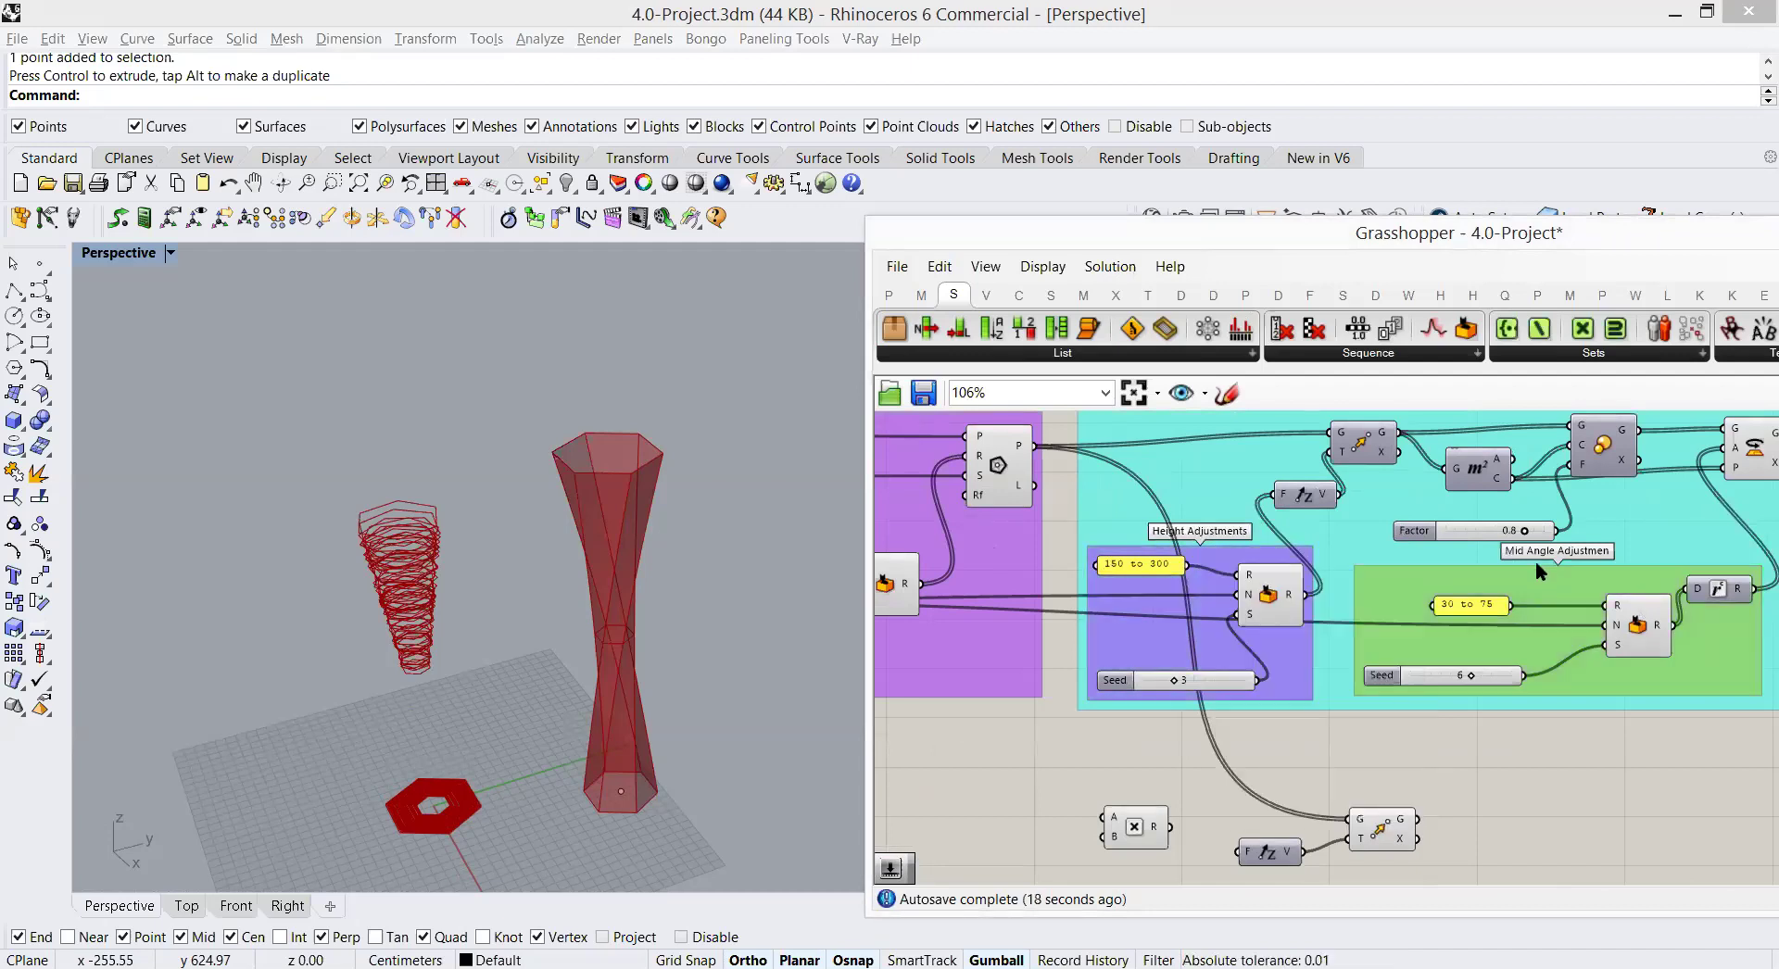
# Step: Remove the word Mid from the Mid Angle Adjustmen group's name
pyautogui.rightClick(1534, 582)
pyautogui.moveTo(1602, 600); pyautogui.dragTo(1521, 631)
pyautogui.press('BackSpace')
pyautogui.click(1338, 558)
pyautogui.moveTo(1377, 583); pyautogui.dragTo(1359, 608, button='right')
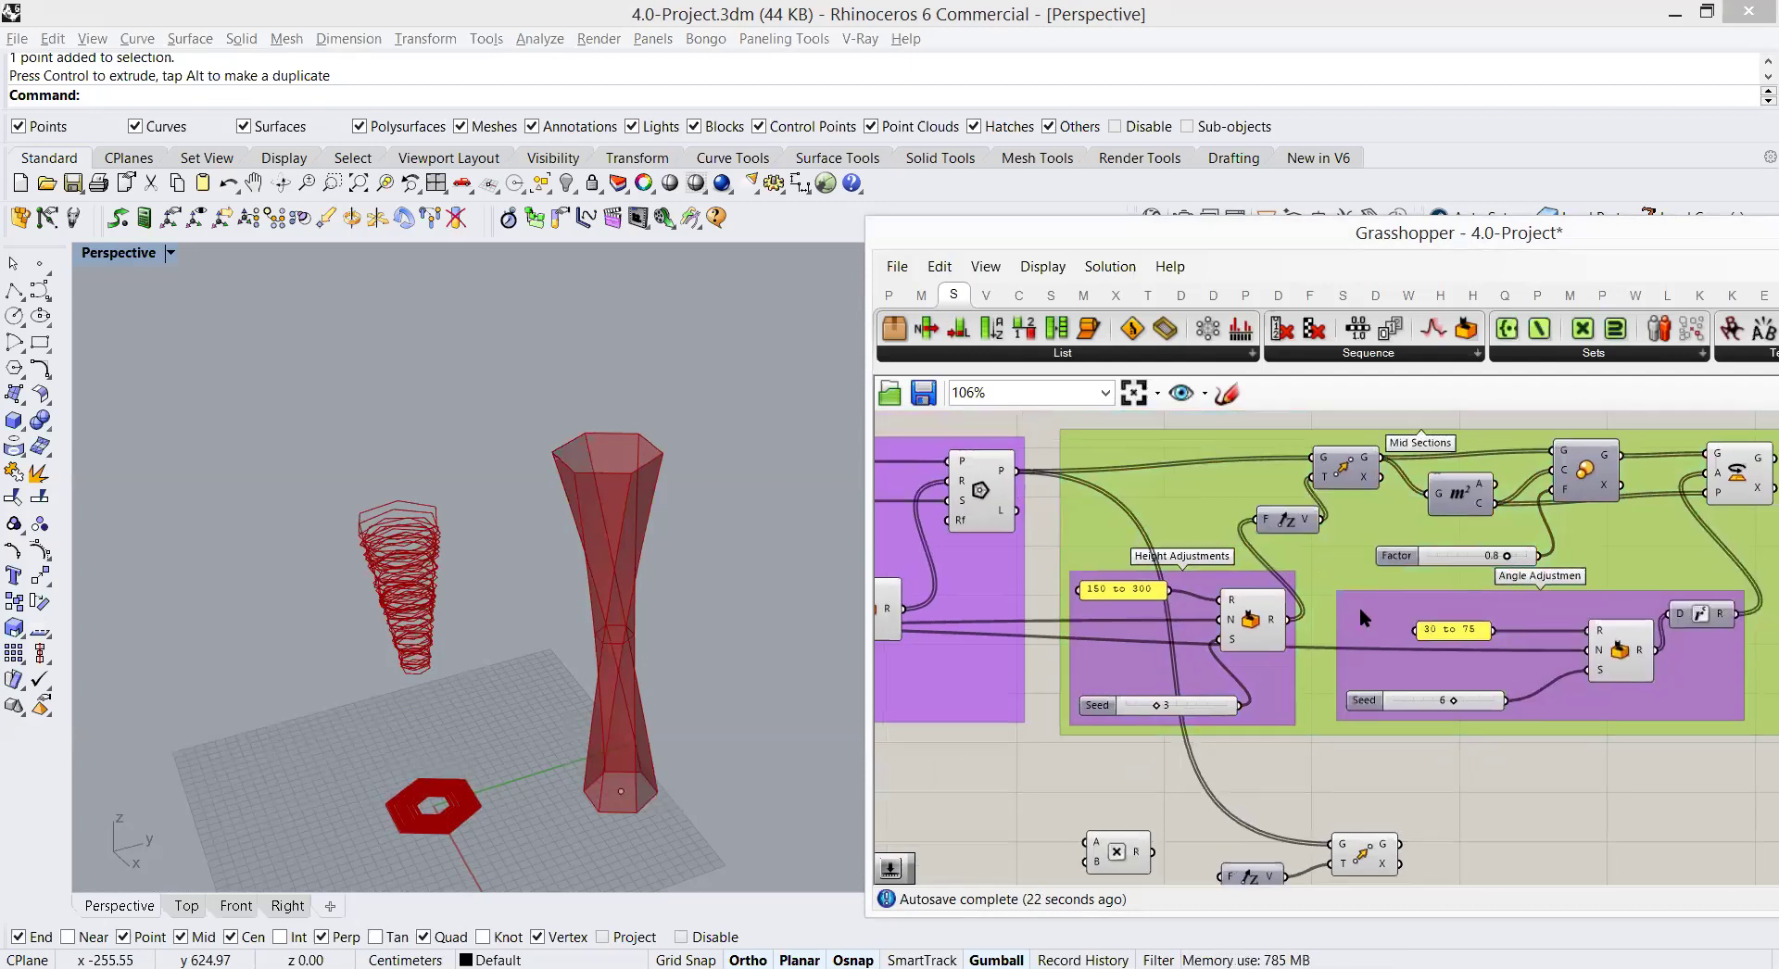
# Step: Ungroup the Height Adjustments group, and undo the ungrouping
pyautogui.click(1358, 608)
pyautogui.click(1320, 567)
pyautogui.click(1279, 673)
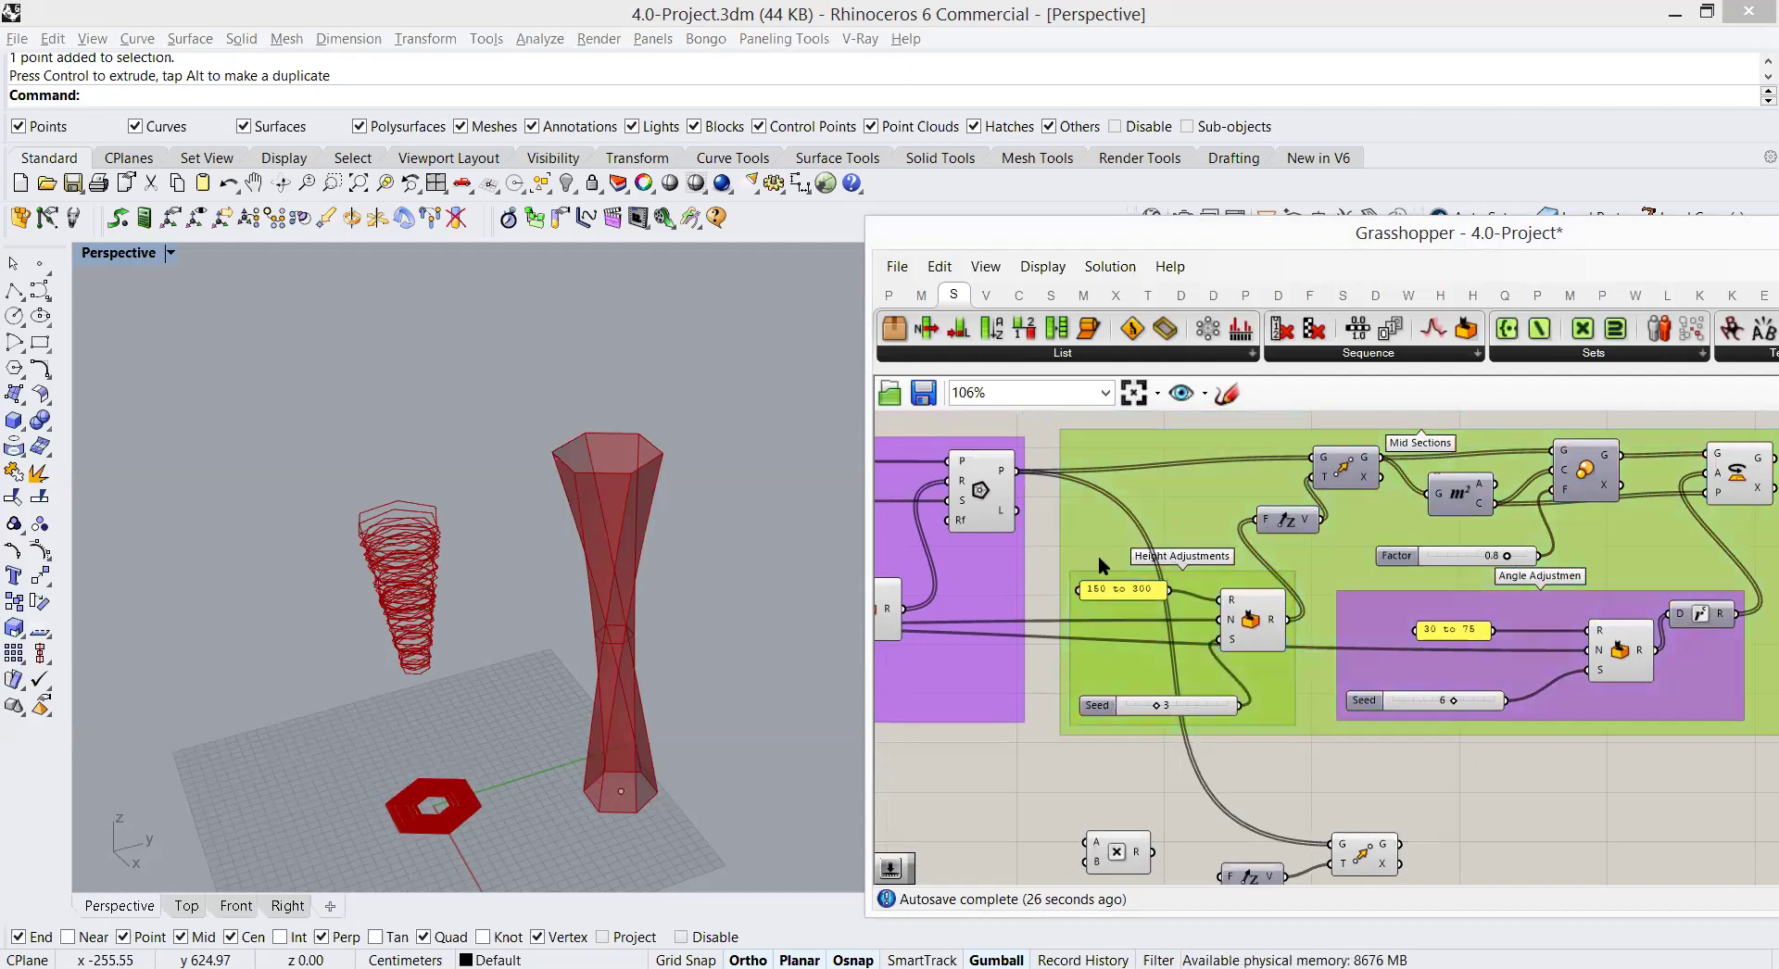
pyautogui.rightClick(1100, 638)
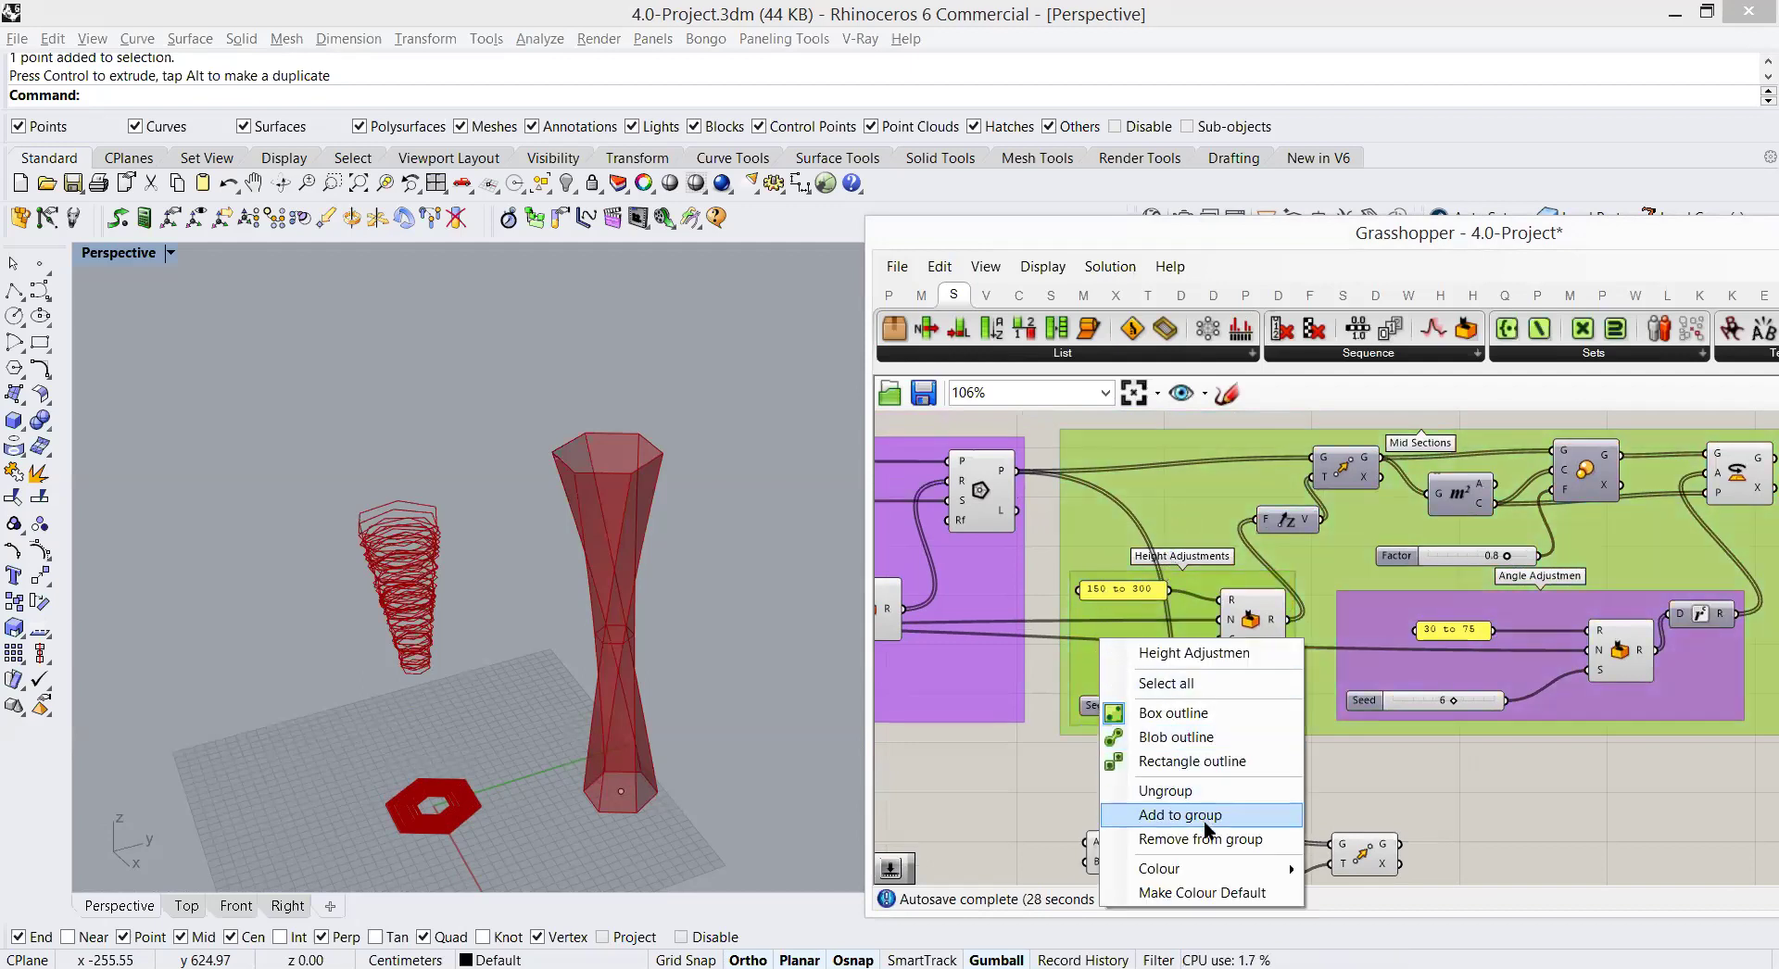
pyautogui.click(1158, 790)
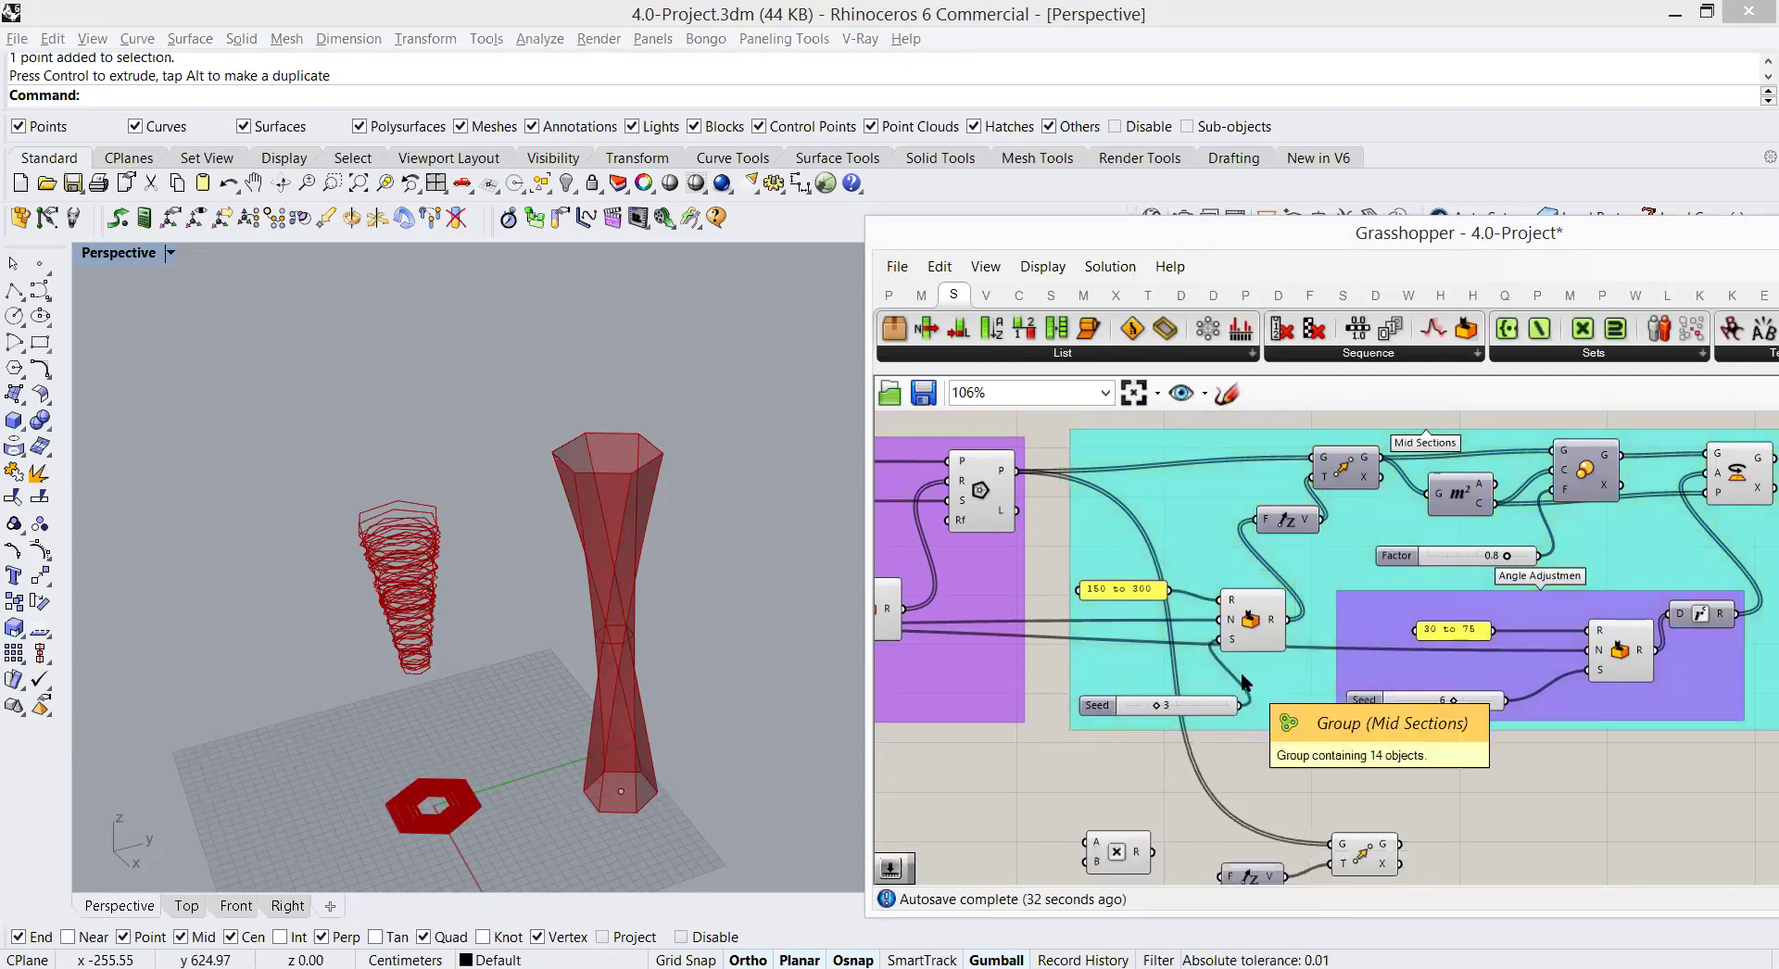
pyautogui.hotkey('ctrl', 'z')
# Step: Connect the Height Adjustments Random output to Multiplication input A, and a number slider set to 2 to input B
pyautogui.moveTo(1303, 760); pyautogui.dragTo(1237, 723, button='right')
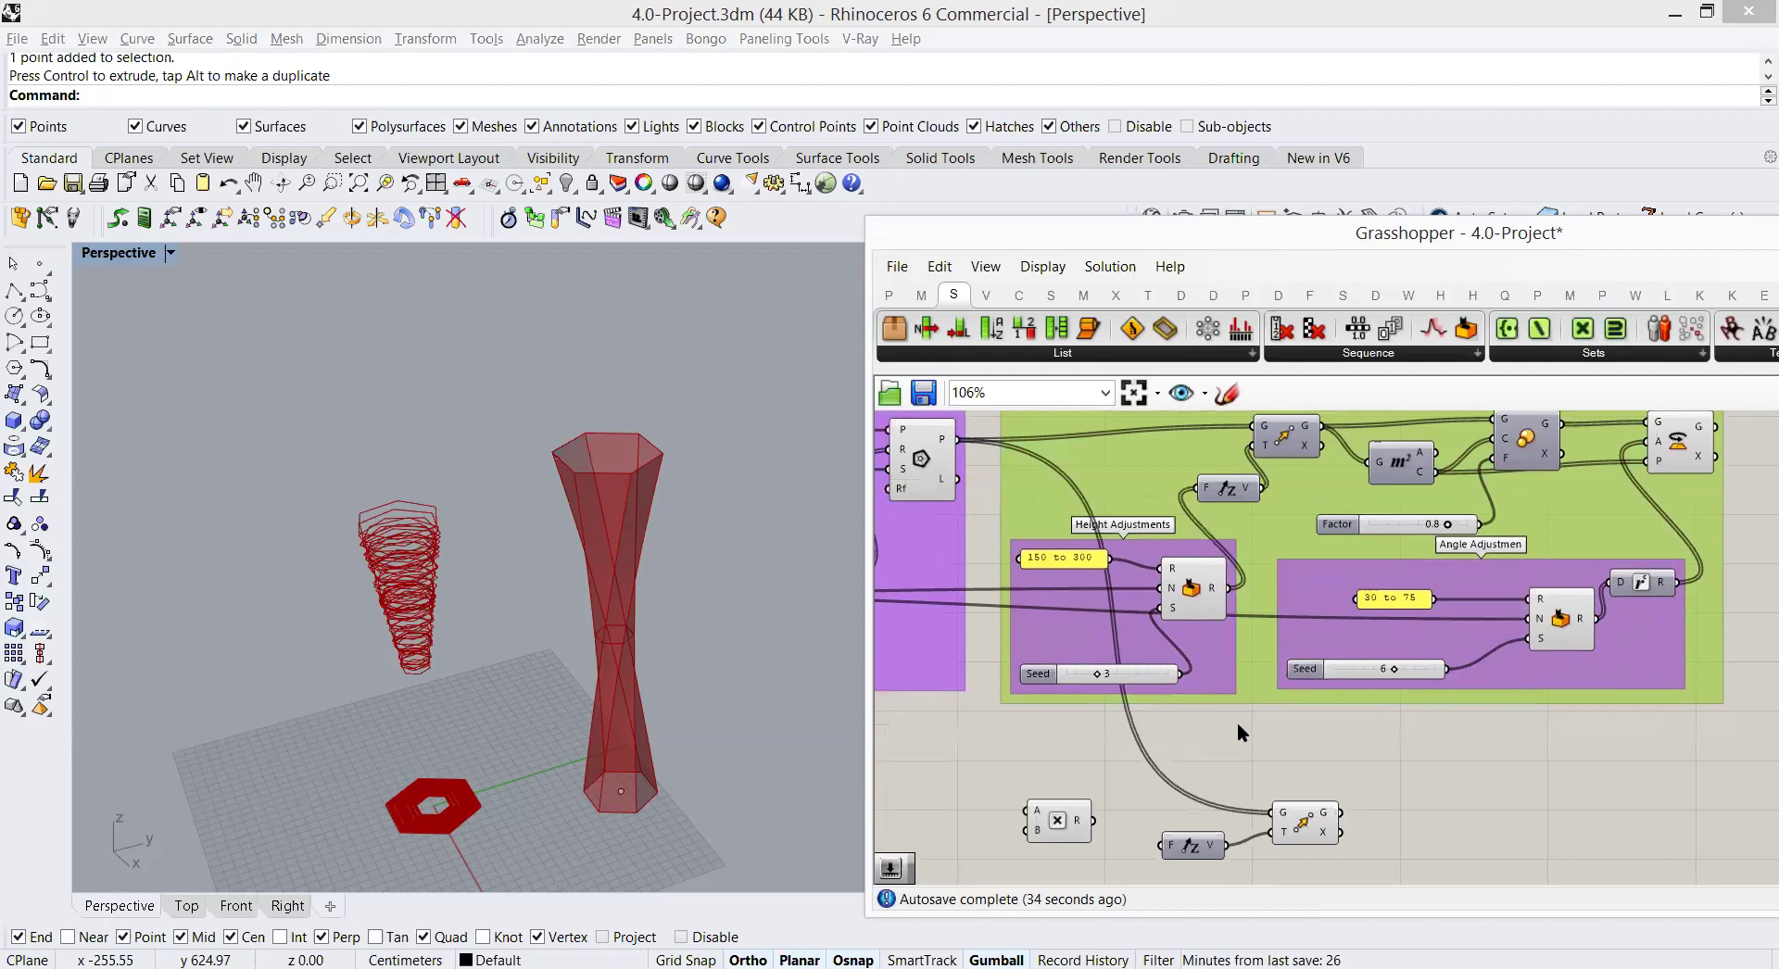
pyautogui.click(1237, 722)
pyautogui.moveTo(1227, 587); pyautogui.dragTo(1029, 812)
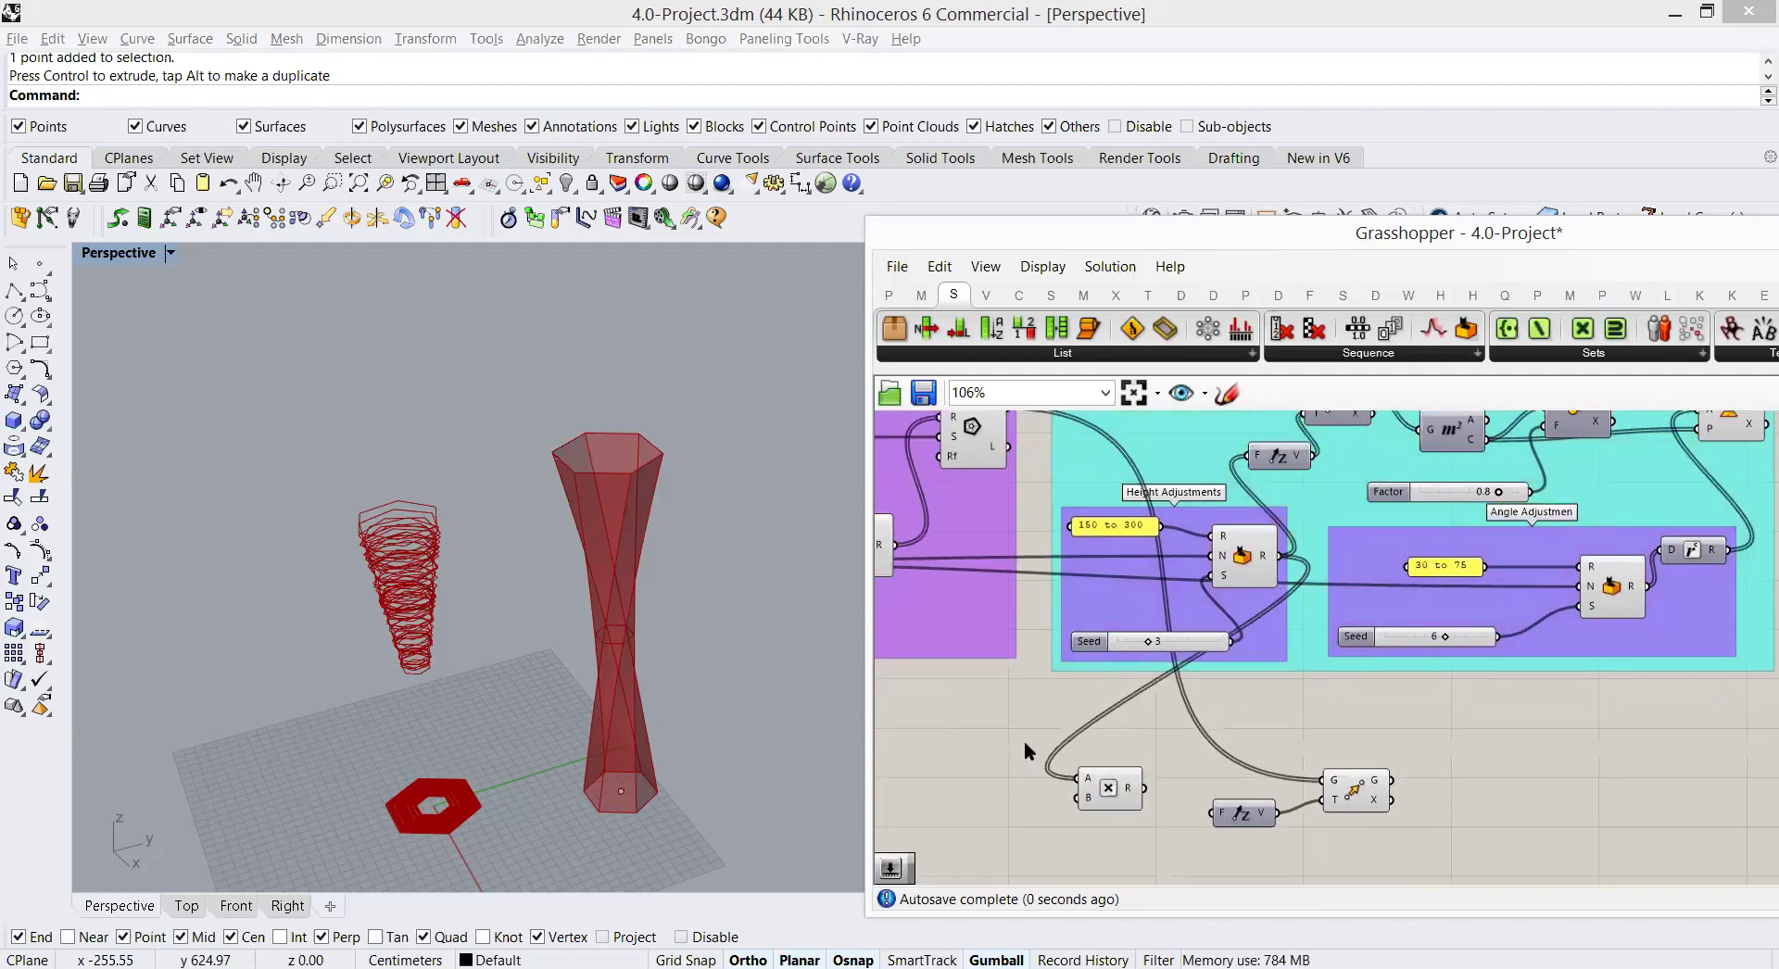
pyautogui.doubleClick(994, 753)
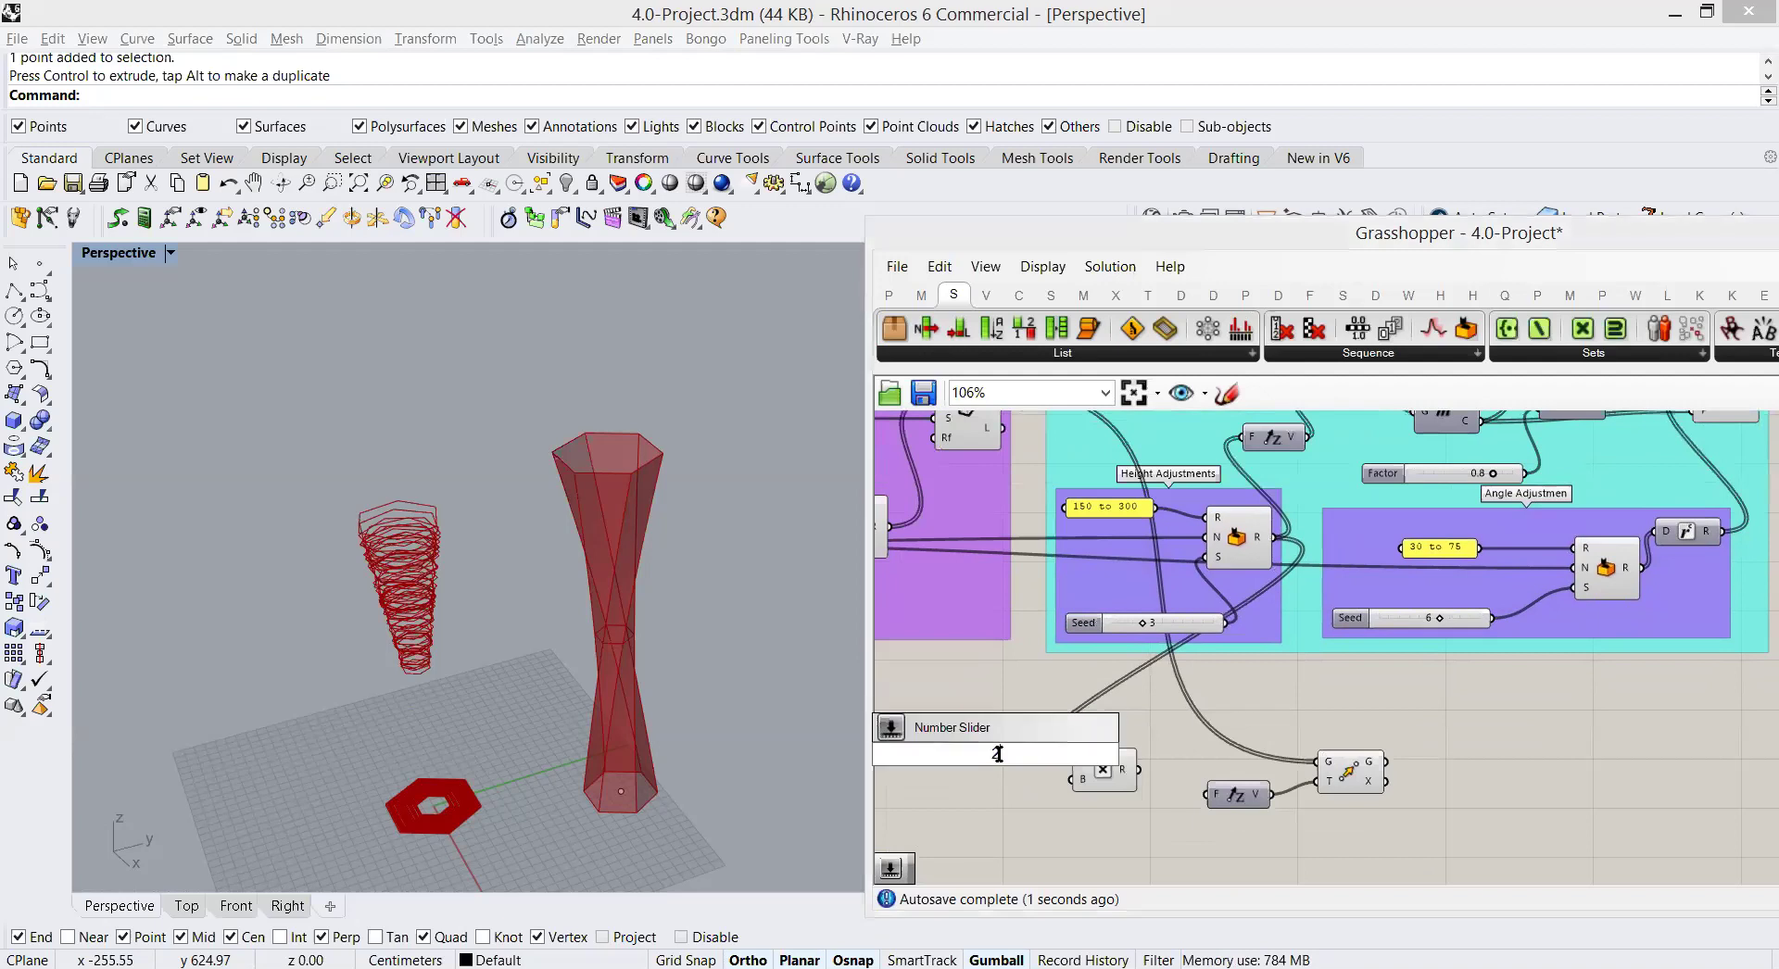
pyautogui.press('Return')
# Step: Connect the Multiplication result to the Unit Z factor and inspect the moved hexagons in the viewport
pyautogui.moveTo(1044, 791); pyautogui.dragTo(1210, 796)
pyautogui.click(1352, 783)
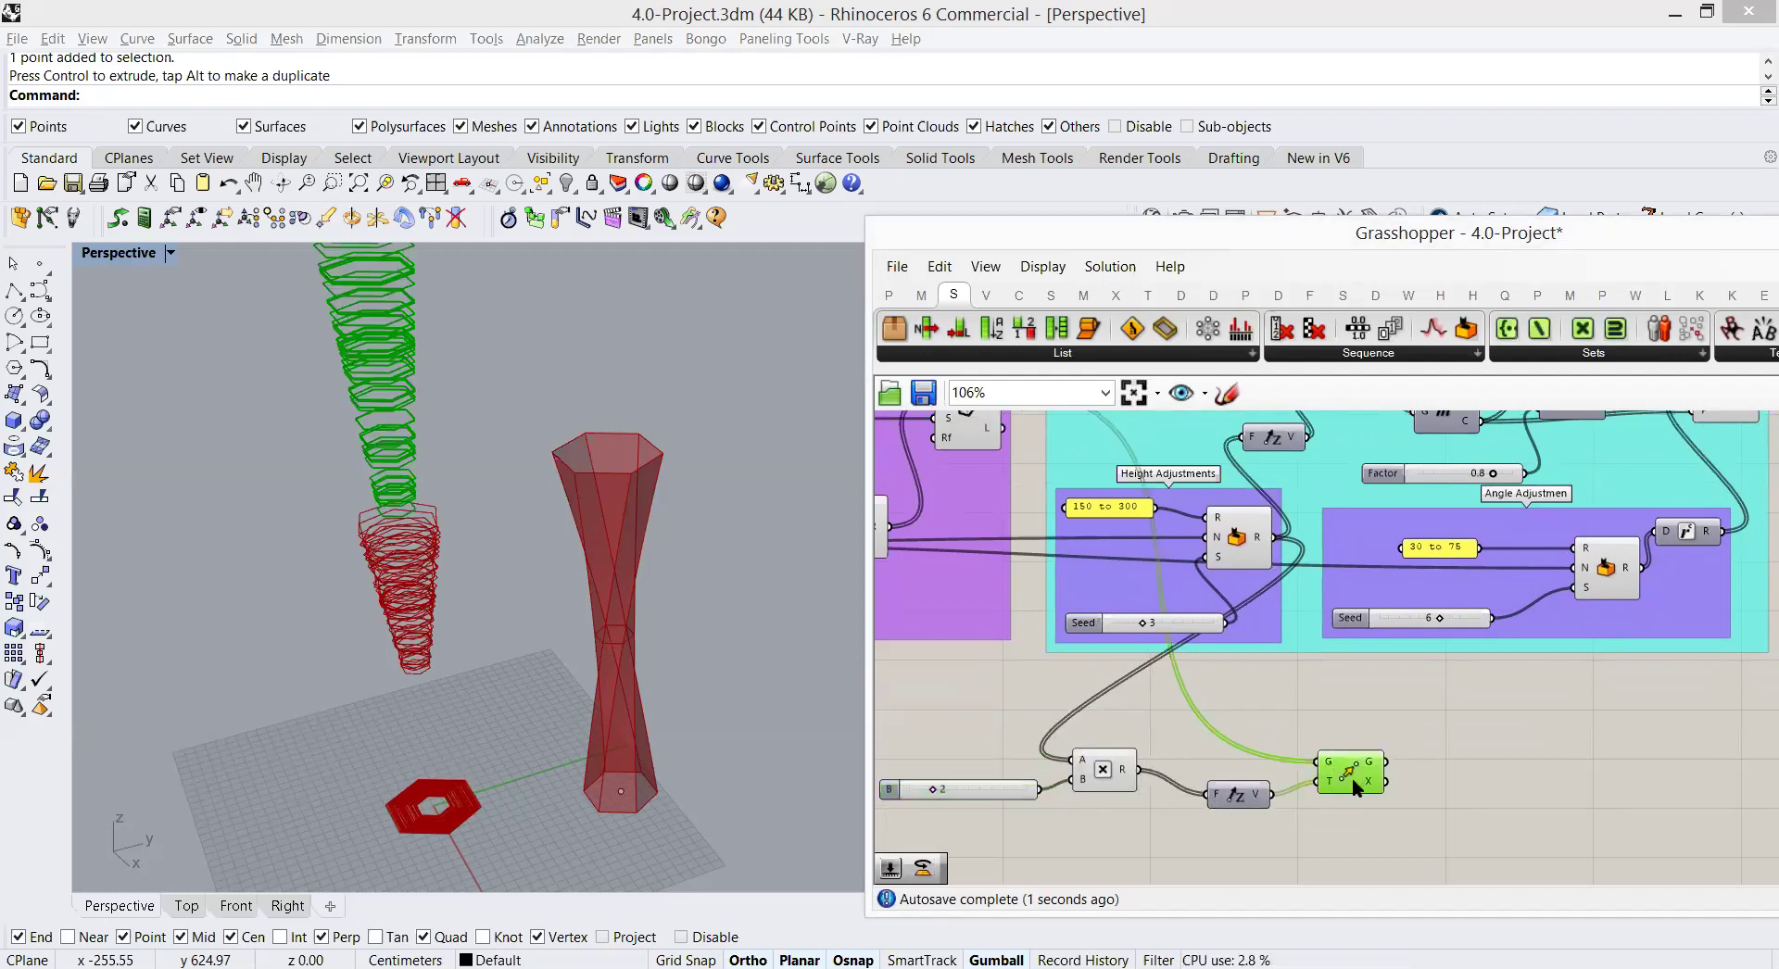
pyautogui.scroll(-3, 437, 605)
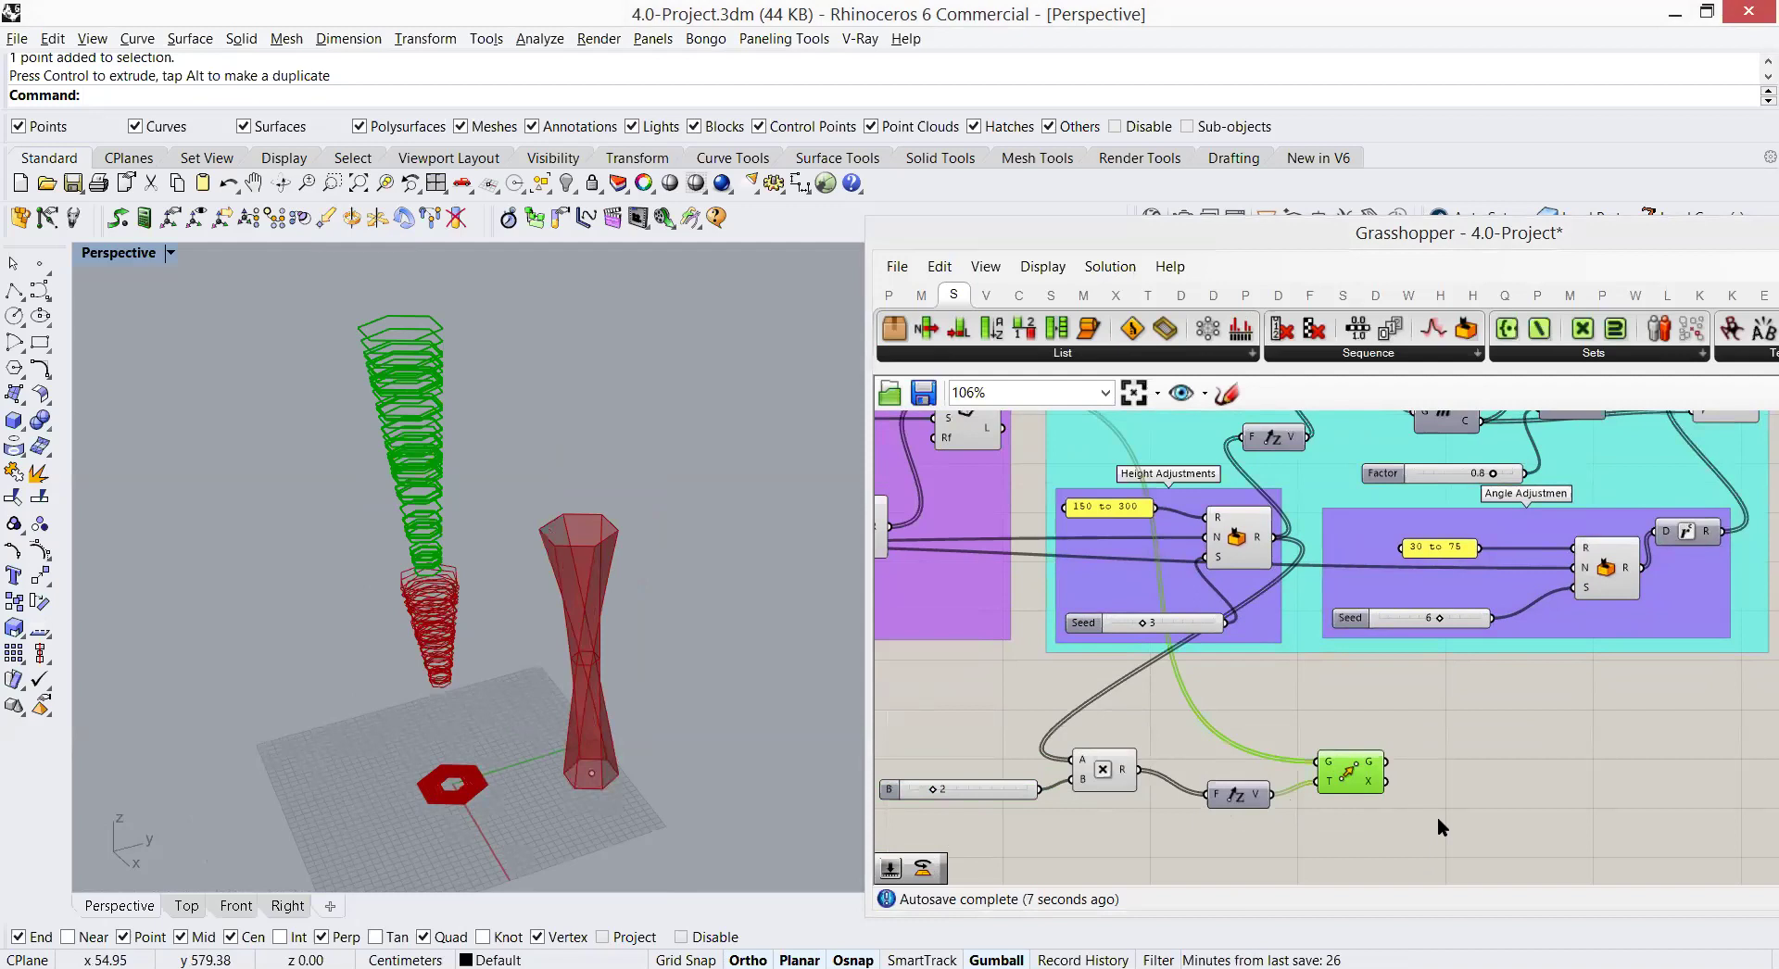
# Step: Shift the slider, Multiplication, Unit Z and Move components lower and line them up in a row
pyautogui.moveTo(1433, 763); pyautogui.dragTo(1469, 718, button='right')
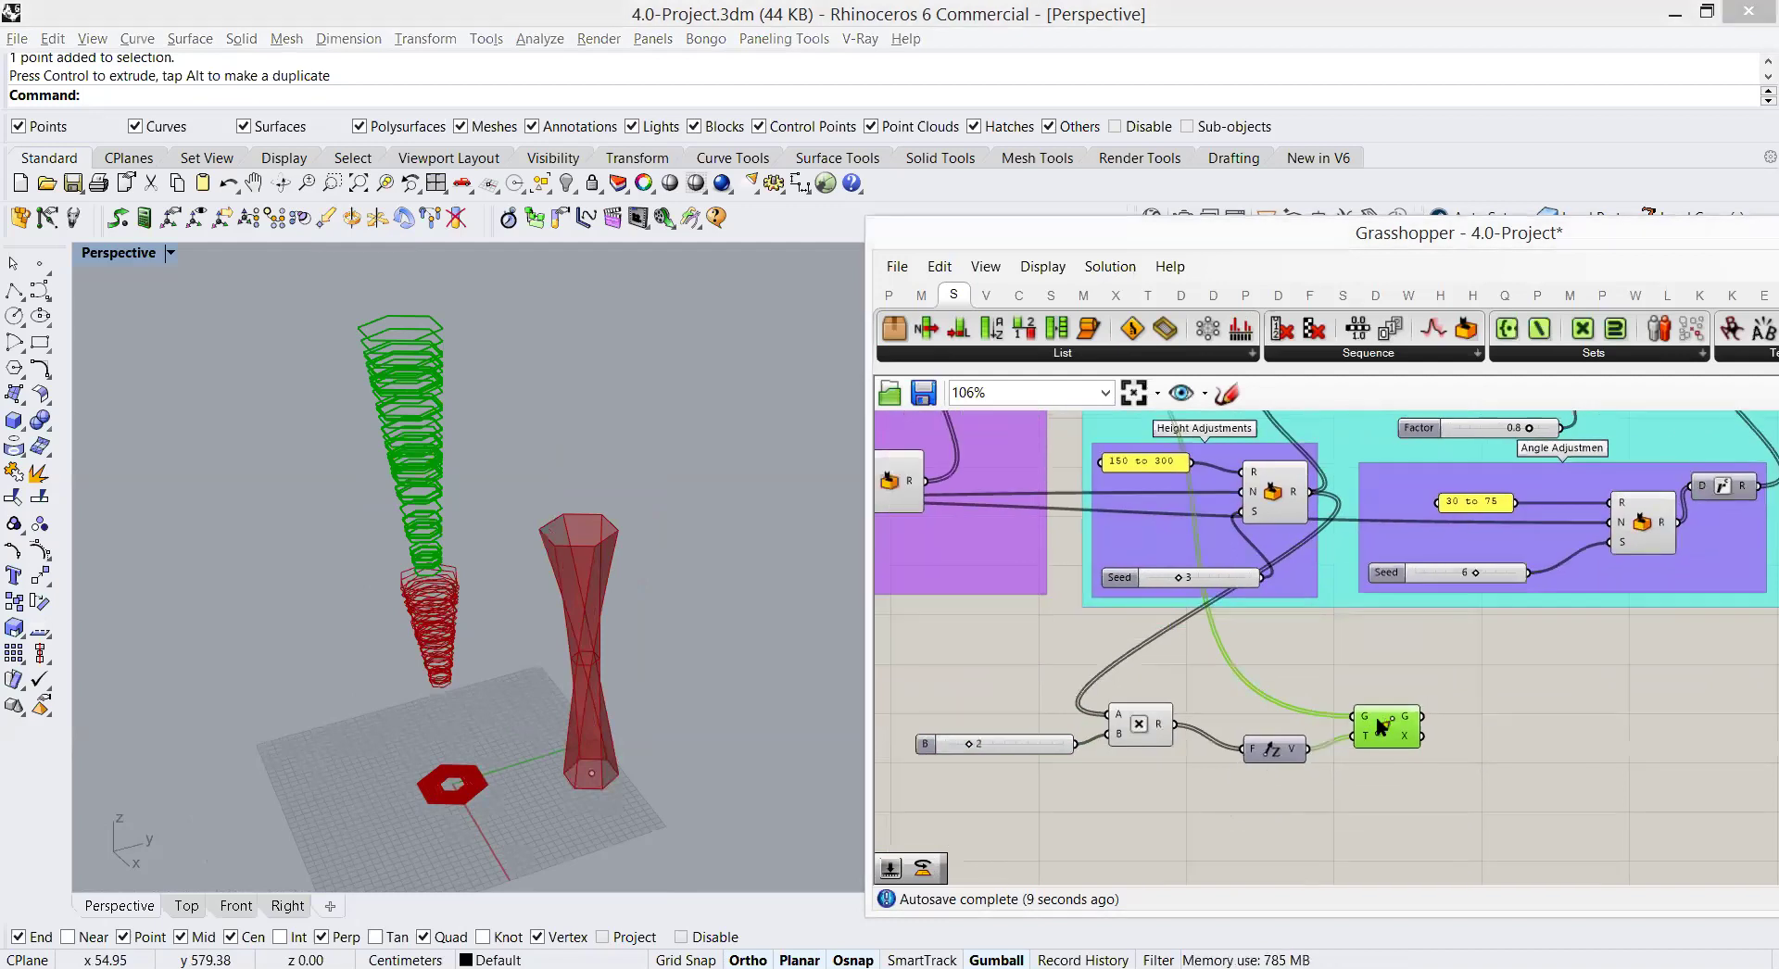
pyautogui.click(1276, 759)
pyautogui.moveTo(1012, 743); pyautogui.dragTo(1013, 762)
pyautogui.moveTo(1126, 726); pyautogui.dragTo(1145, 768)
pyautogui.moveTo(1421, 749); pyautogui.dragTo(1373, 802, button='right')
pyautogui.scroll(-3, 1373, 798)
pyautogui.scroll(2, 1422, 752)
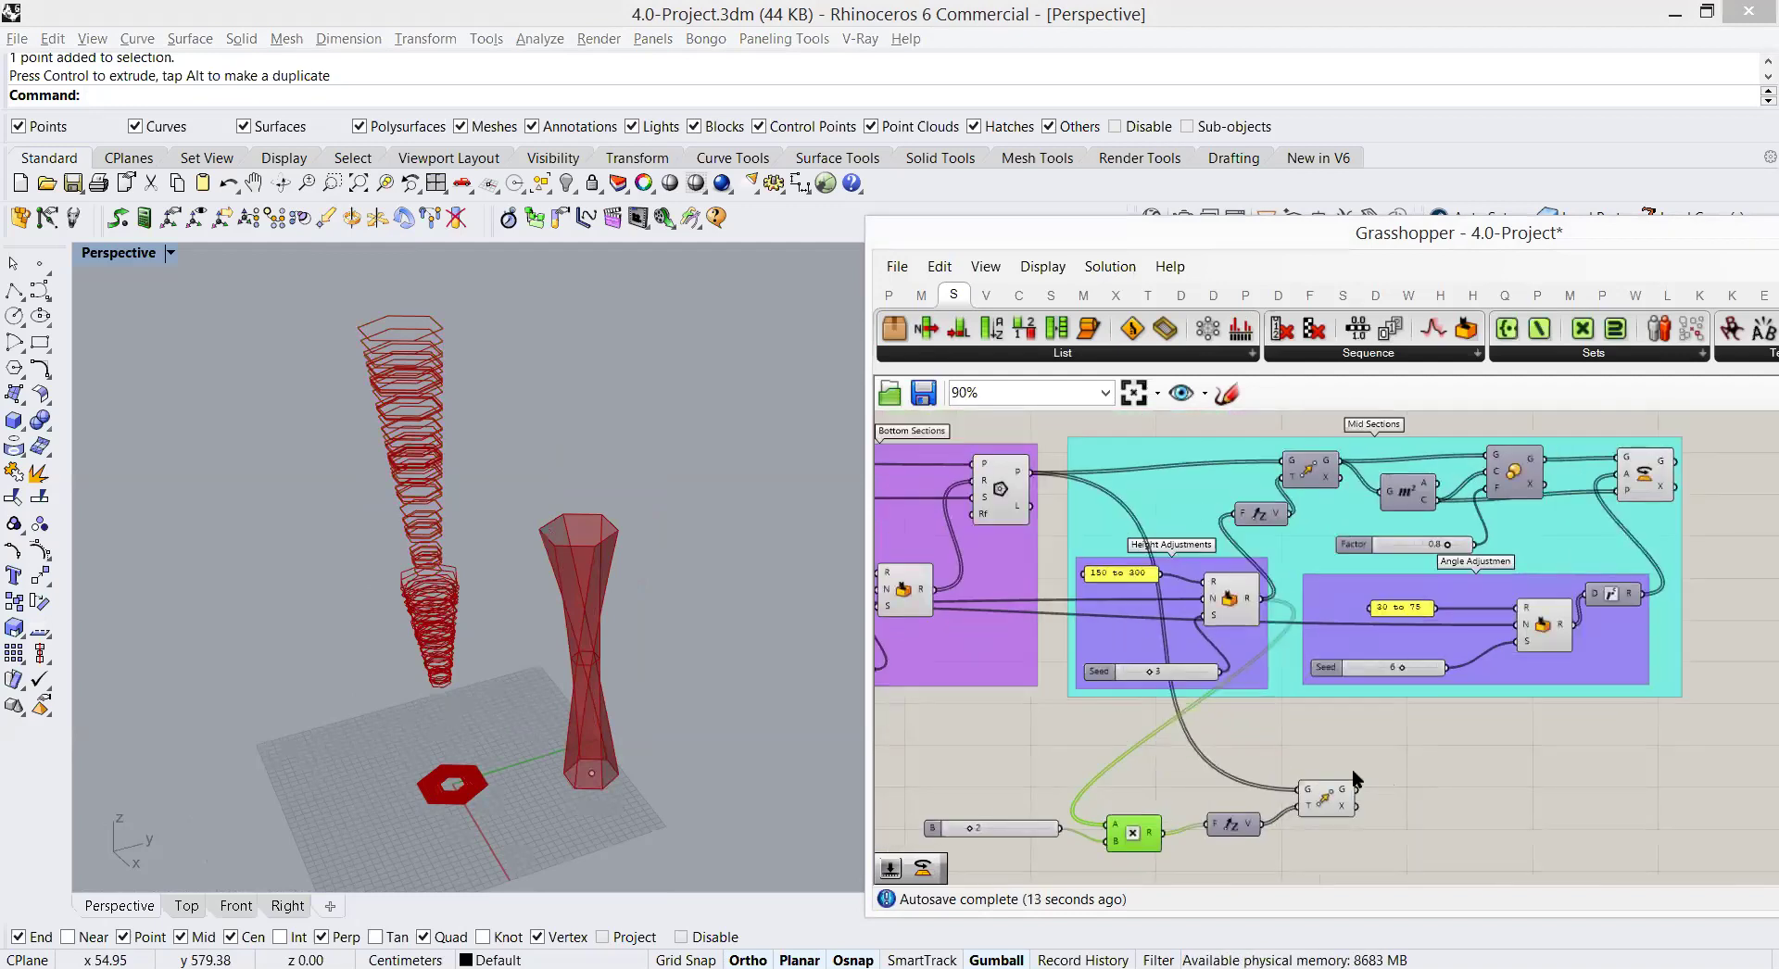
pyautogui.moveTo(1230, 834); pyautogui.dragTo(1228, 854)
pyautogui.moveTo(1329, 804); pyautogui.dragTo(1303, 834)
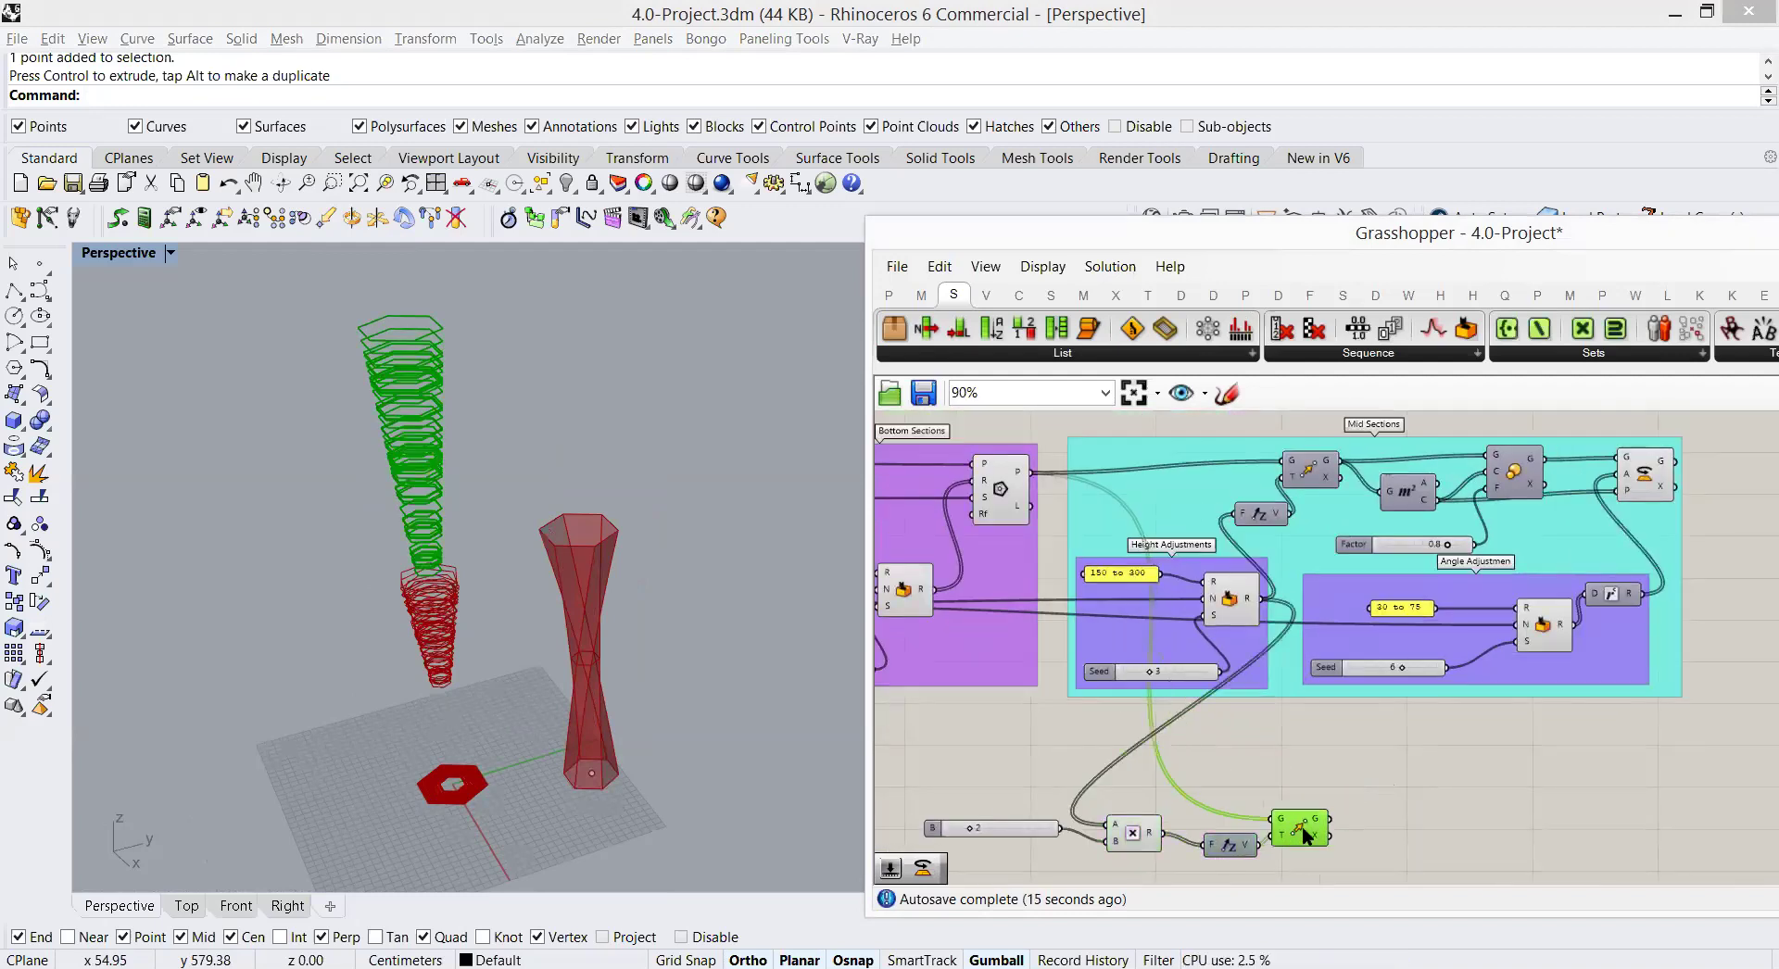
# Step: Add a Scale component after the new Move component, leaving space between them
pyautogui.doubleClick(1457, 807)
pyautogui.write('scale')
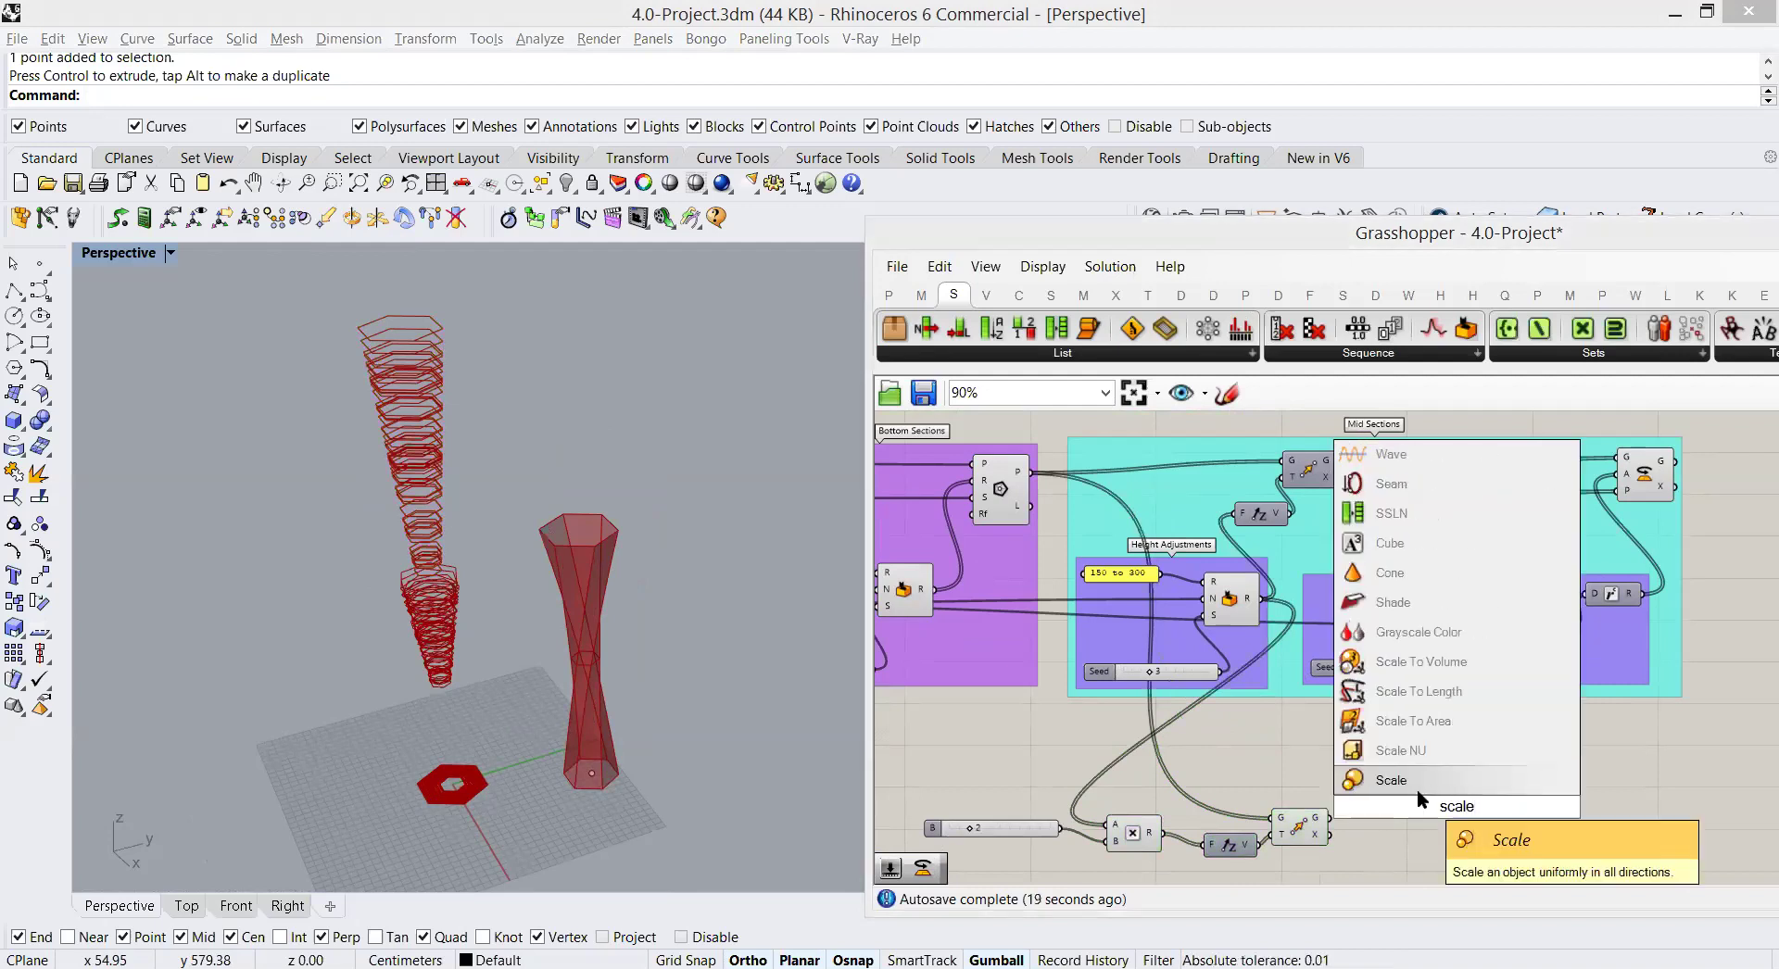
pyautogui.click(1461, 781)
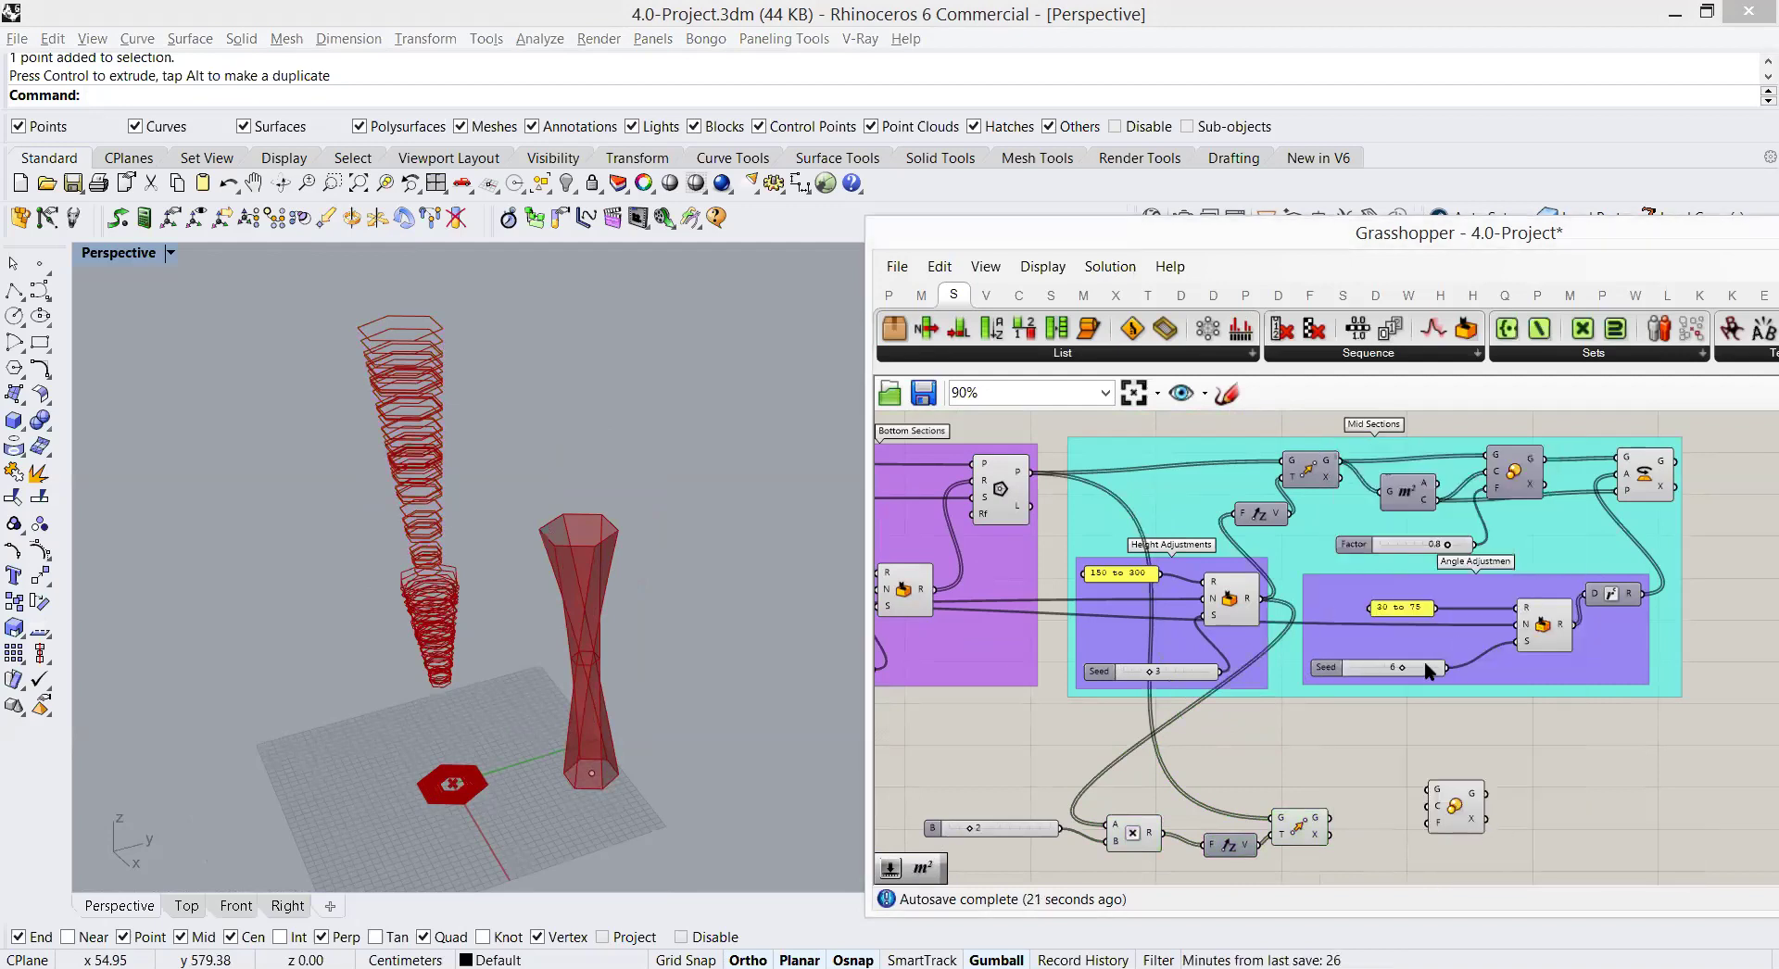
pyautogui.moveTo(1452, 814); pyautogui.dragTo(1512, 838)
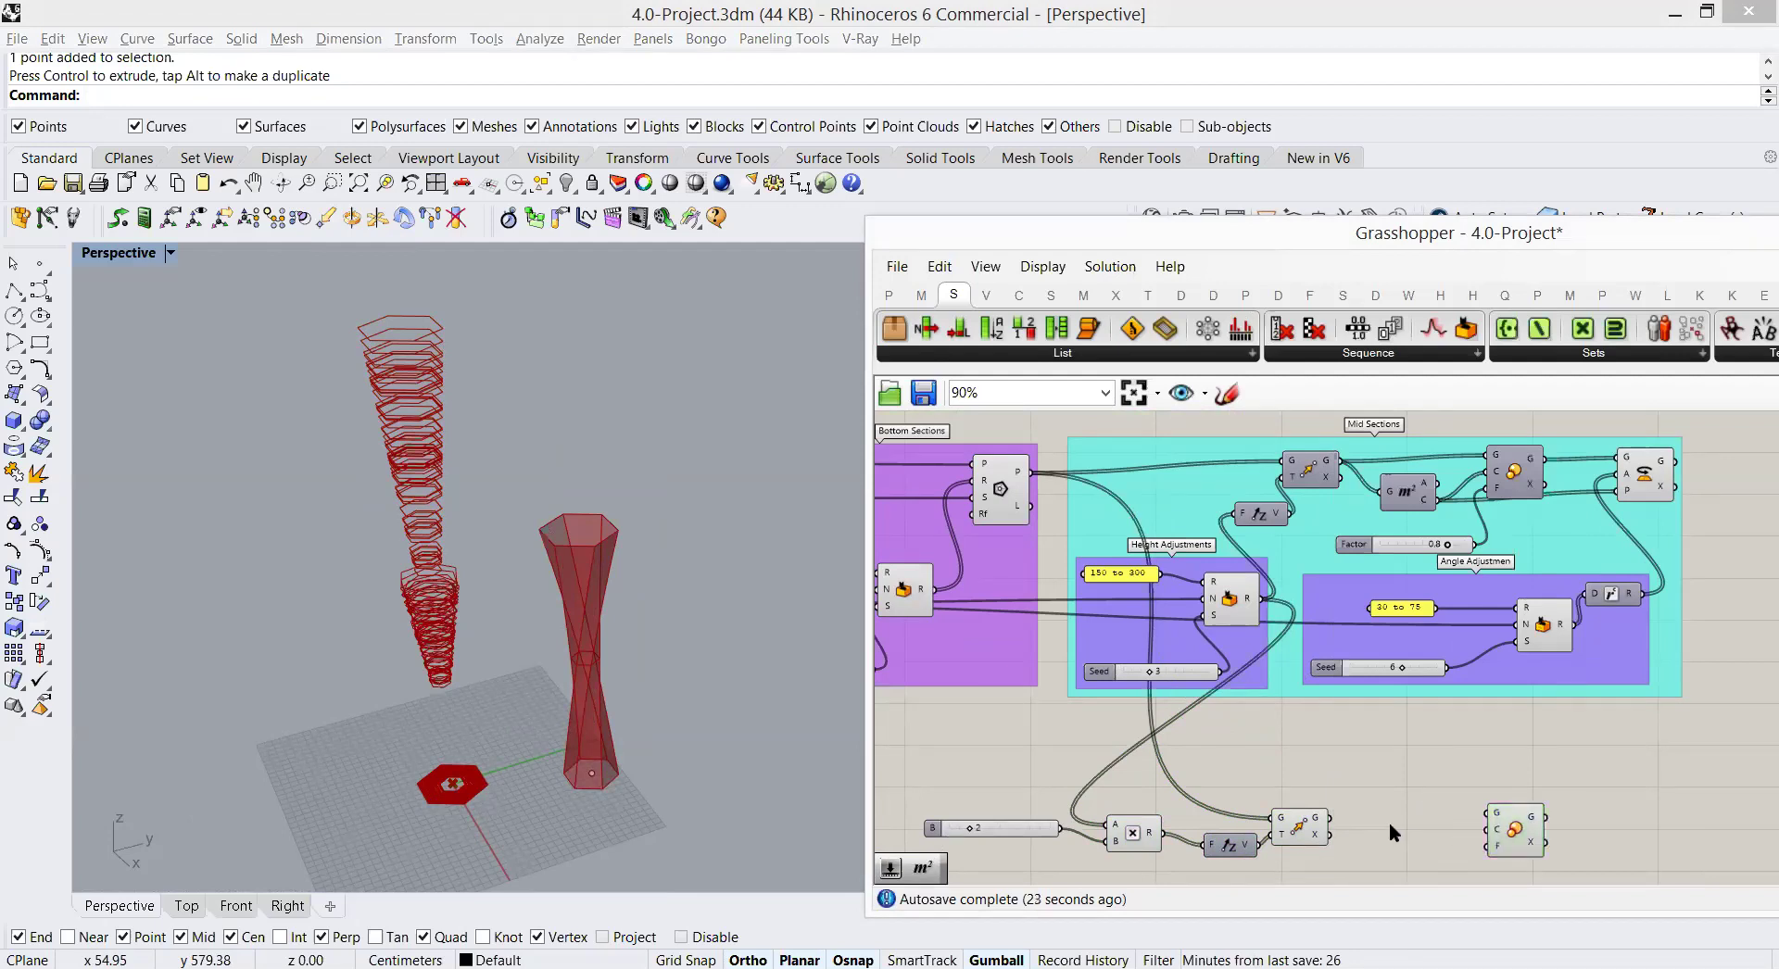
# Step: Add an Area component fed by the new Move, and connect its centroid and the moved geometry to the Scale component
pyautogui.doubleClick(1392, 826)
pyautogui.write('area')
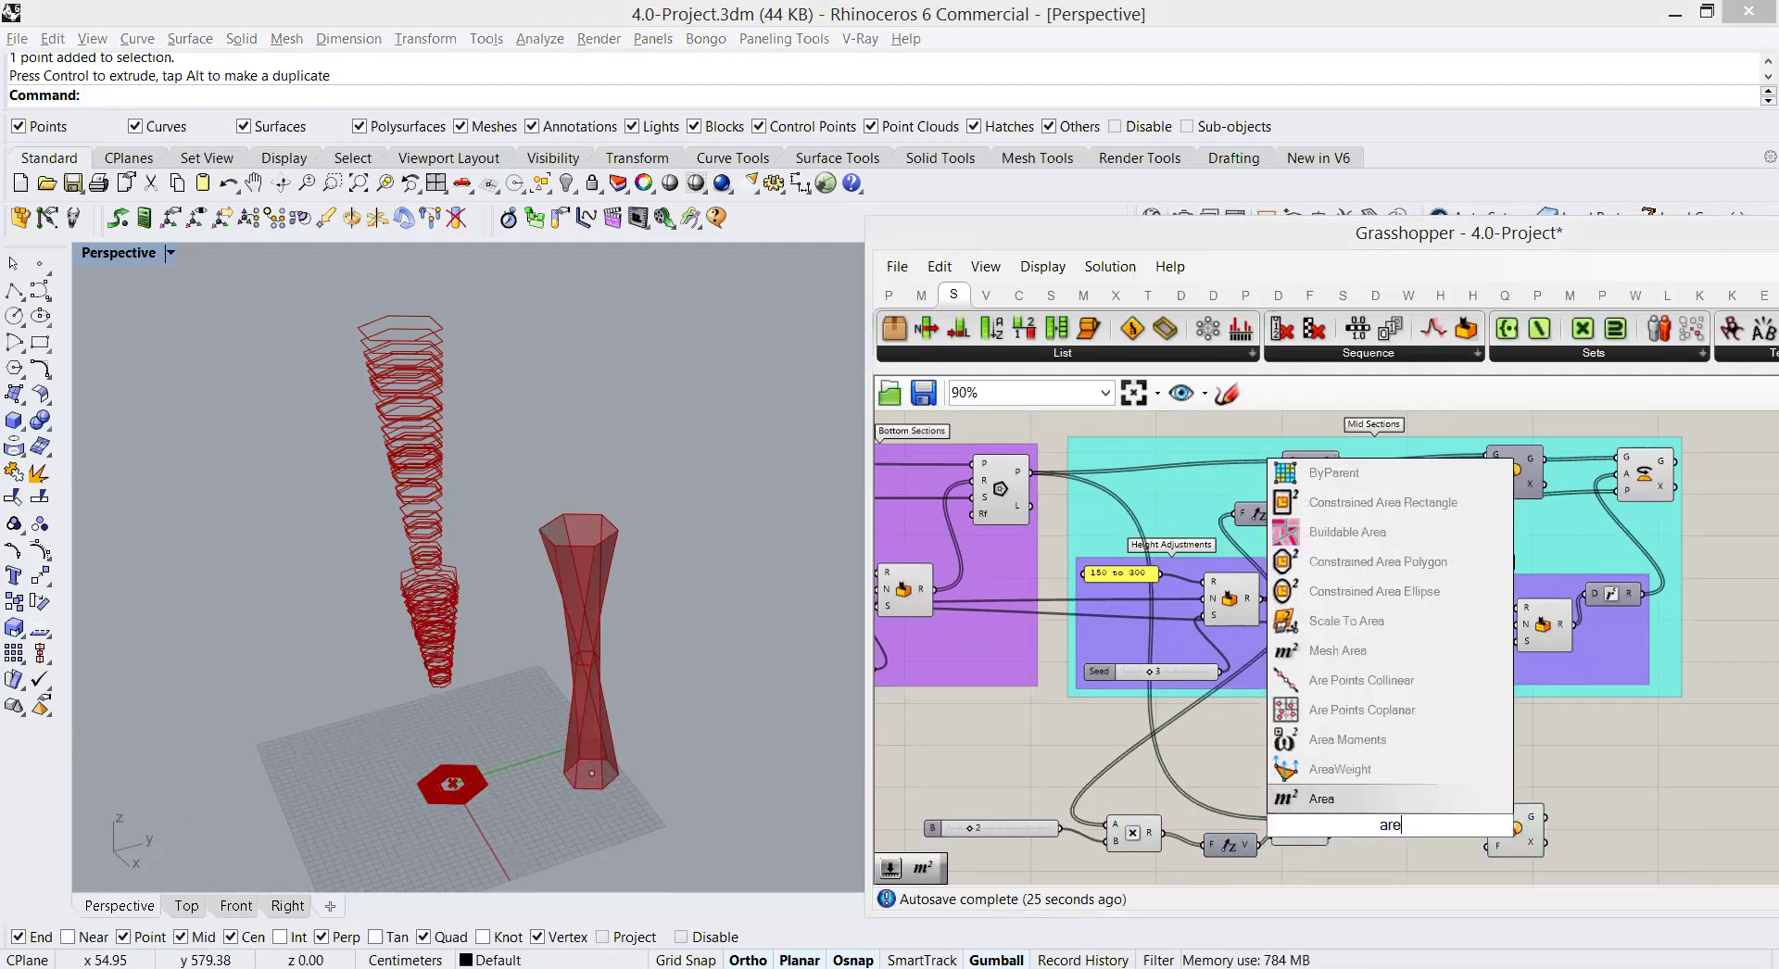
pyautogui.click(1374, 798)
pyautogui.moveTo(1329, 818); pyautogui.dragTo(1491, 831)
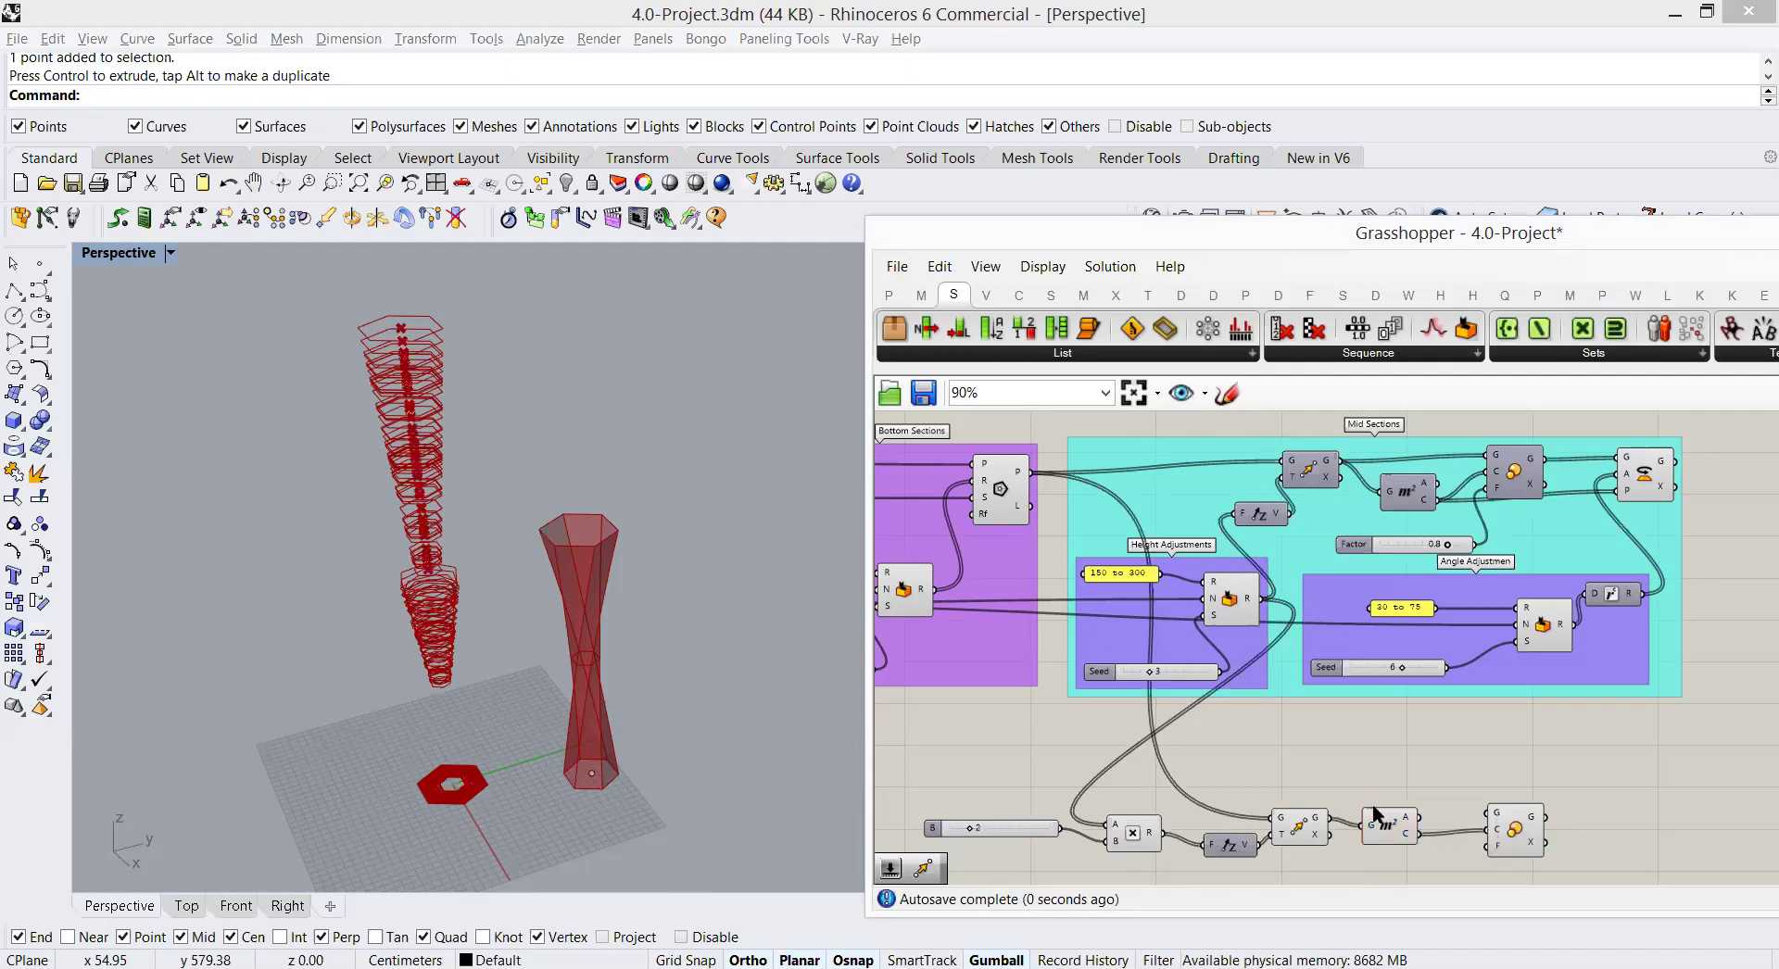
pyautogui.moveTo(1330, 819); pyautogui.dragTo(1488, 812)
pyautogui.moveTo(1395, 836); pyautogui.dragTo(1363, 767, button='right')
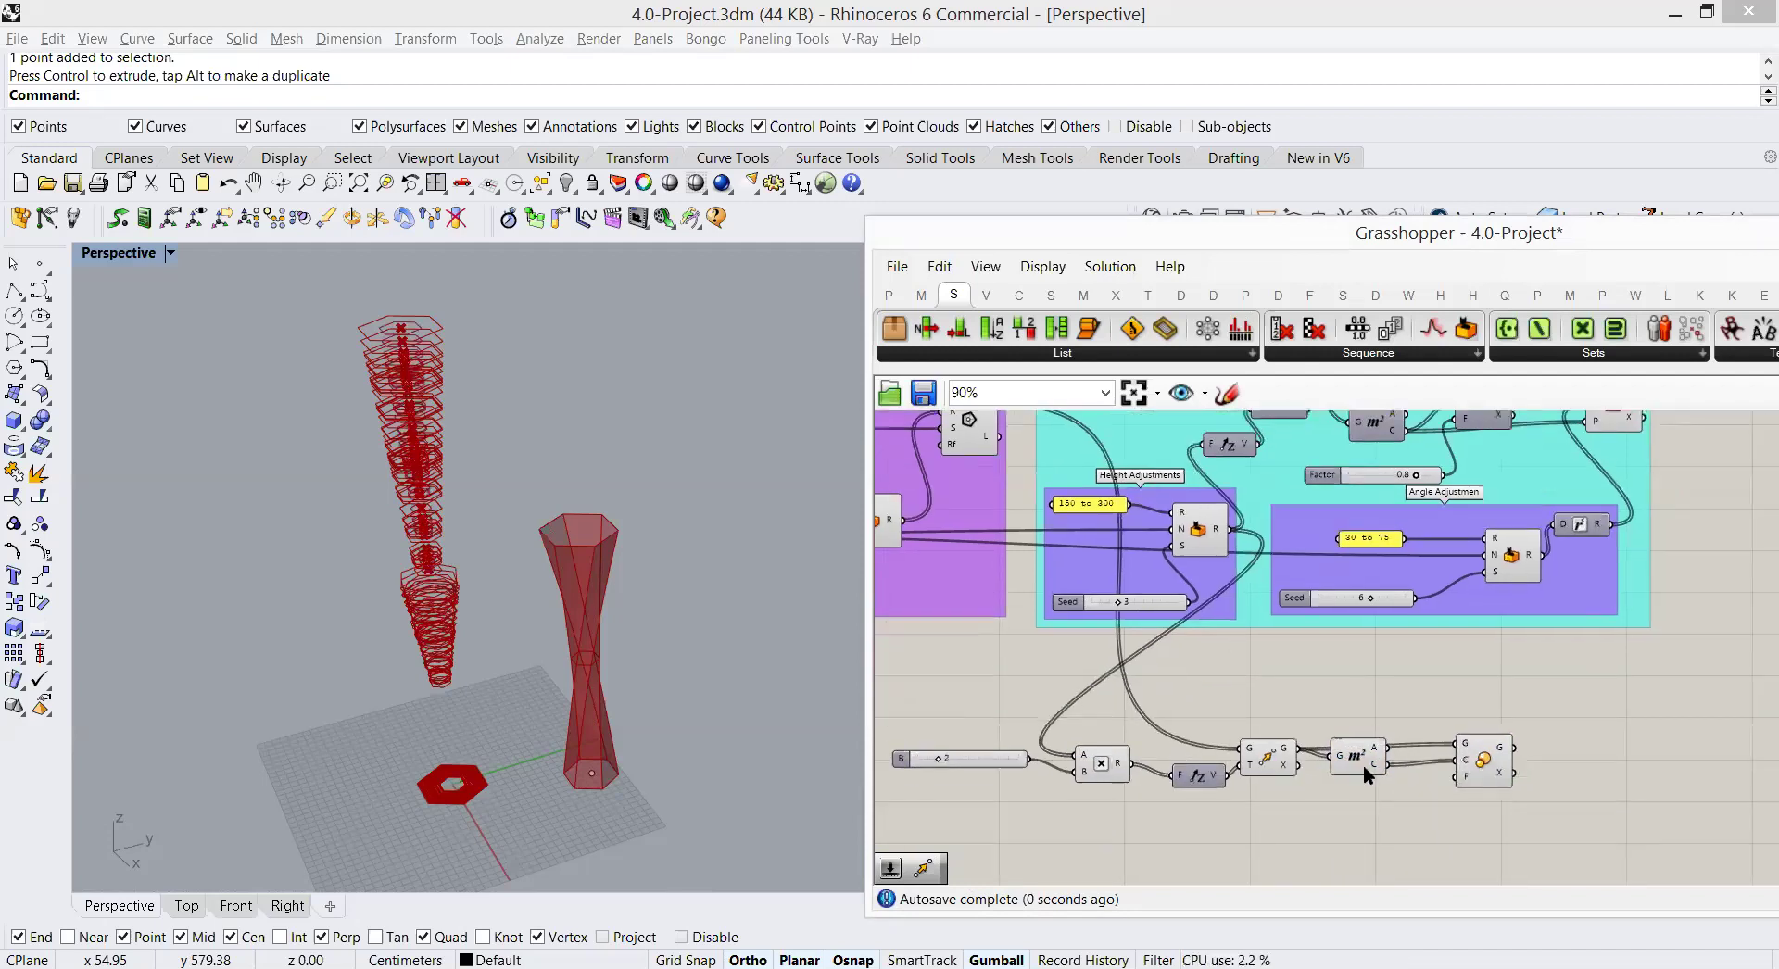
# Step: Add a number slider set to 1.2 and connect it to the new Scale component's factor input
pyautogui.doubleClick(1364, 809)
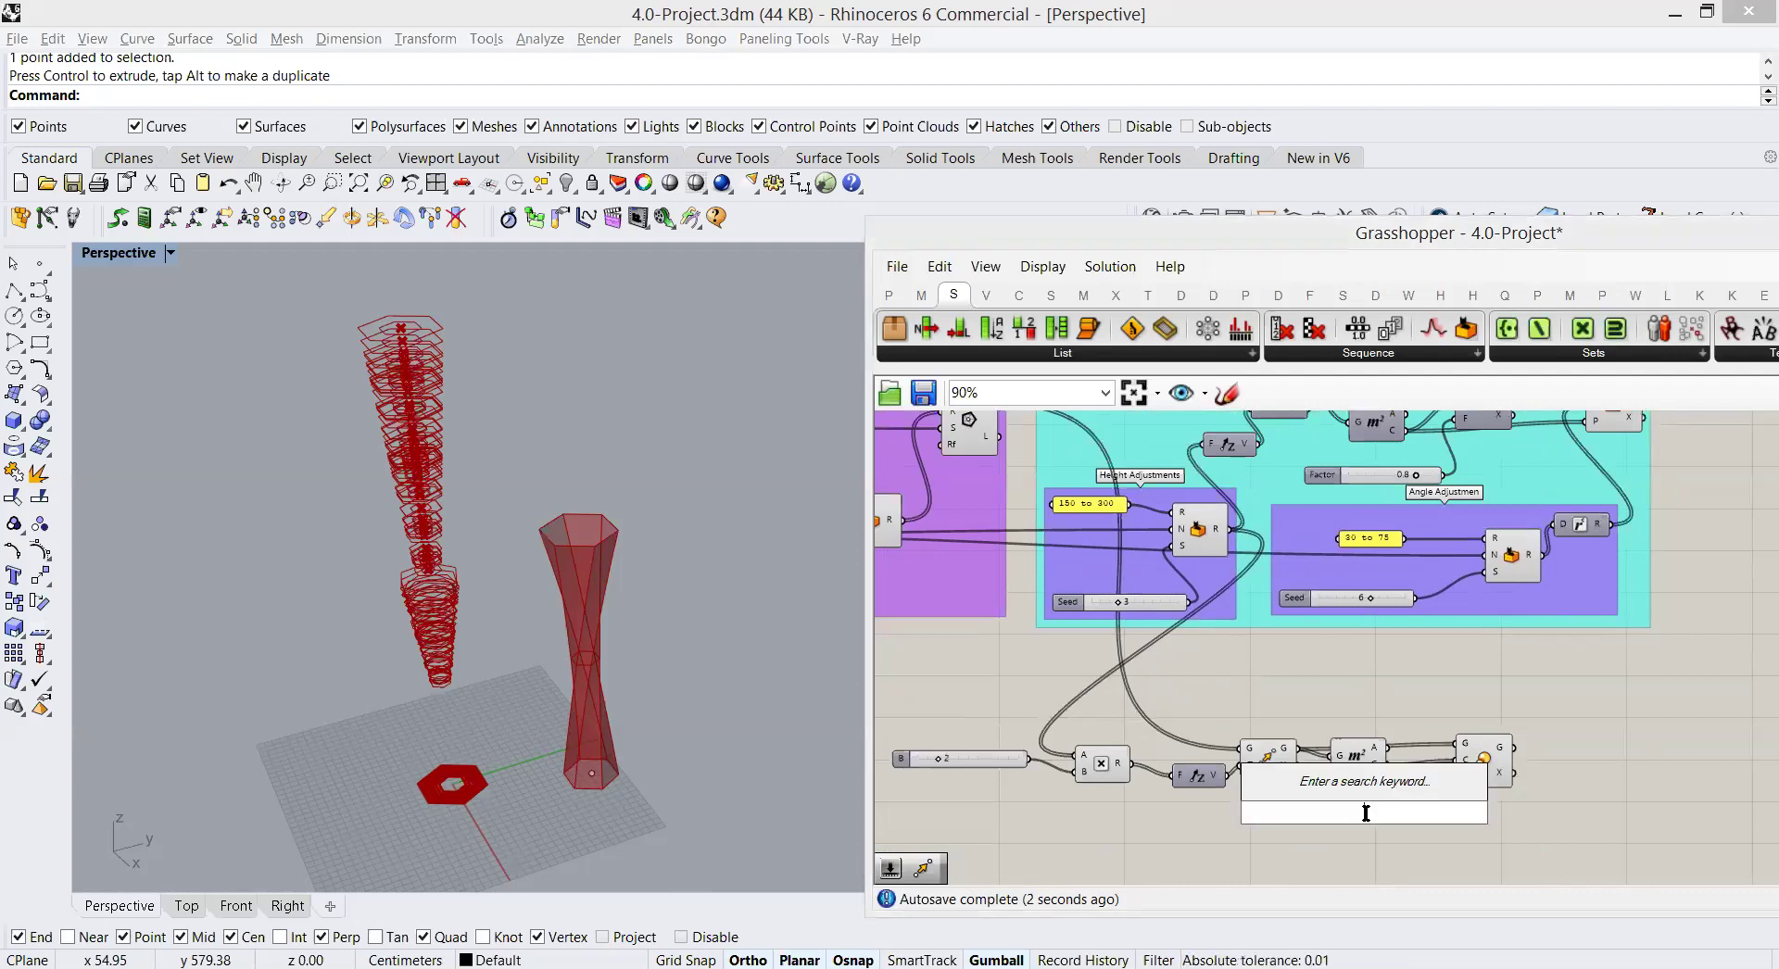
pyautogui.write('1.2')
pyautogui.press('Return')
pyautogui.moveTo(1438, 812); pyautogui.dragTo(1459, 777)
# Step: Turn off the preview of the new Move and Area components
pyautogui.moveTo(1398, 726); pyautogui.dragTo(1269, 760)
pyautogui.middleClick(1302, 705)
pyautogui.click(1372, 668)
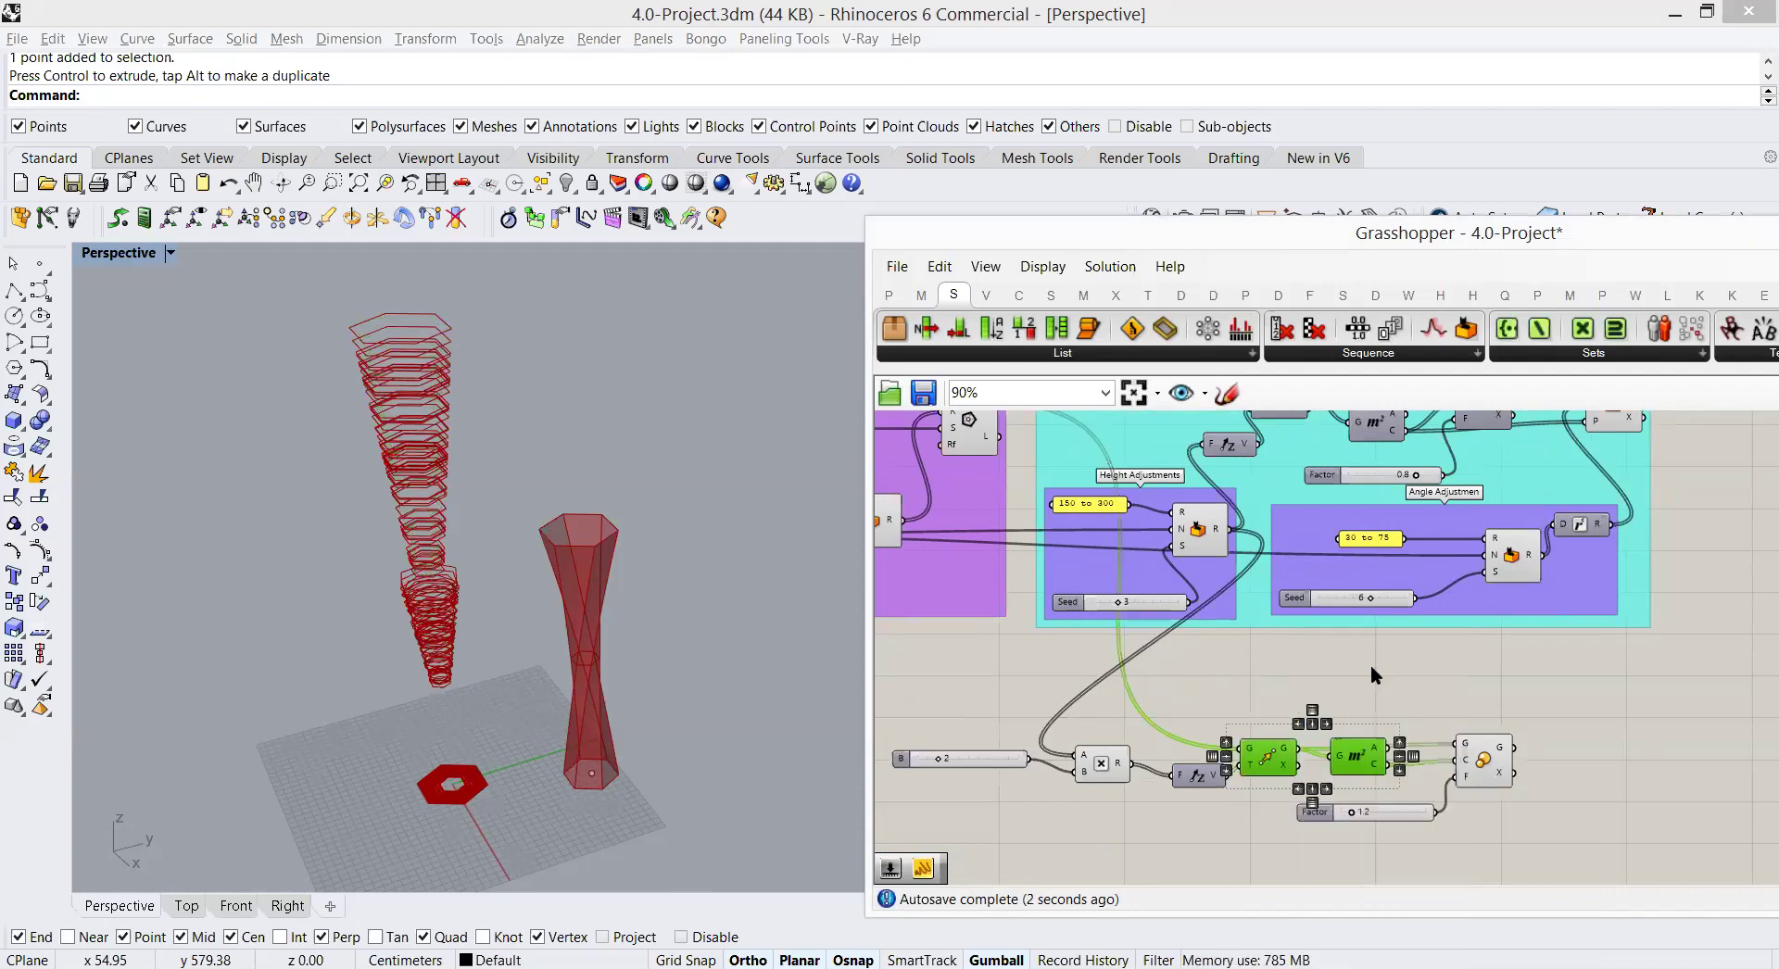
pyautogui.click(1476, 754)
# Step: Add a Rotate component after the new Scale, connecting the scaled geometry to G and the area centroid to P
pyautogui.moveTo(1551, 692); pyautogui.dragTo(1403, 747, button='right')
pyautogui.scroll(-1, 1504, 682)
pyautogui.scroll(1, 1476, 698)
pyautogui.click(1499, 702)
pyautogui.doubleClick(1450, 750)
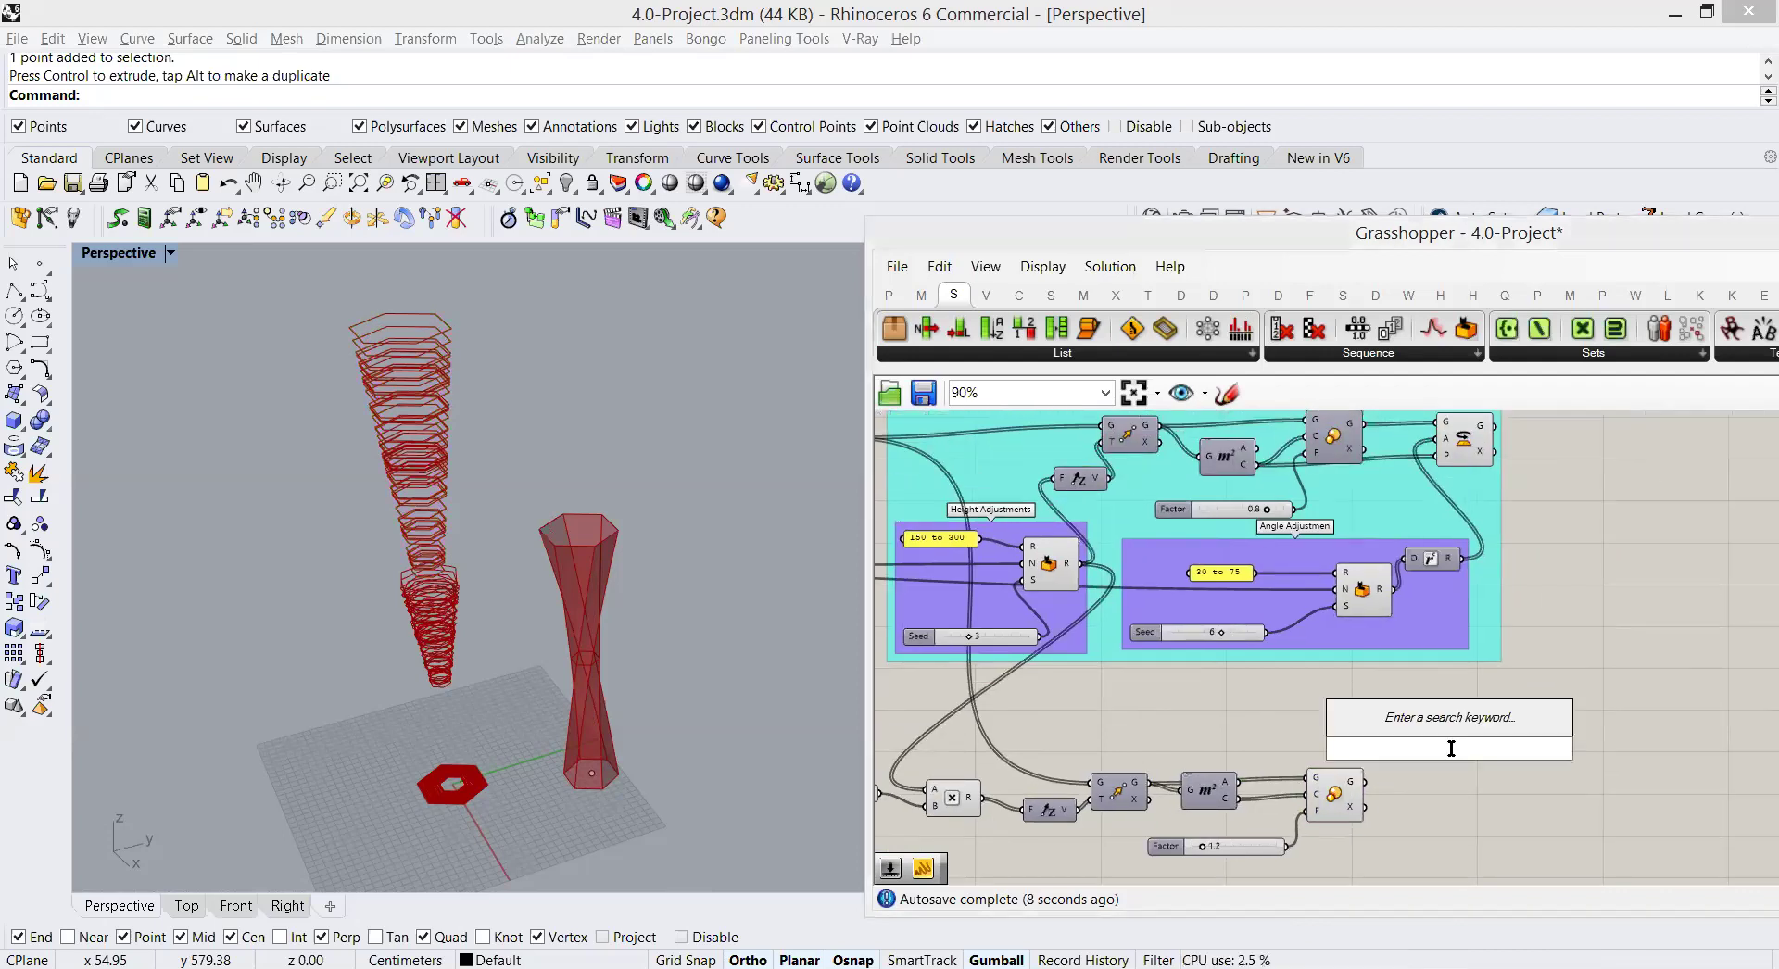
pyautogui.write('rota')
pyautogui.click(1458, 715)
pyautogui.moveTo(1362, 781); pyautogui.dragTo(1424, 779)
pyautogui.moveTo(1238, 799); pyautogui.dragTo(1421, 812)
# Step: Add a Radians component below the new Rotate component and connect its output to the A input
pyautogui.moveTo(1380, 881); pyautogui.dragTo(1364, 774, button='right')
pyautogui.click(1364, 770)
pyautogui.doubleClick(1372, 777)
pyautogui.write('rad')
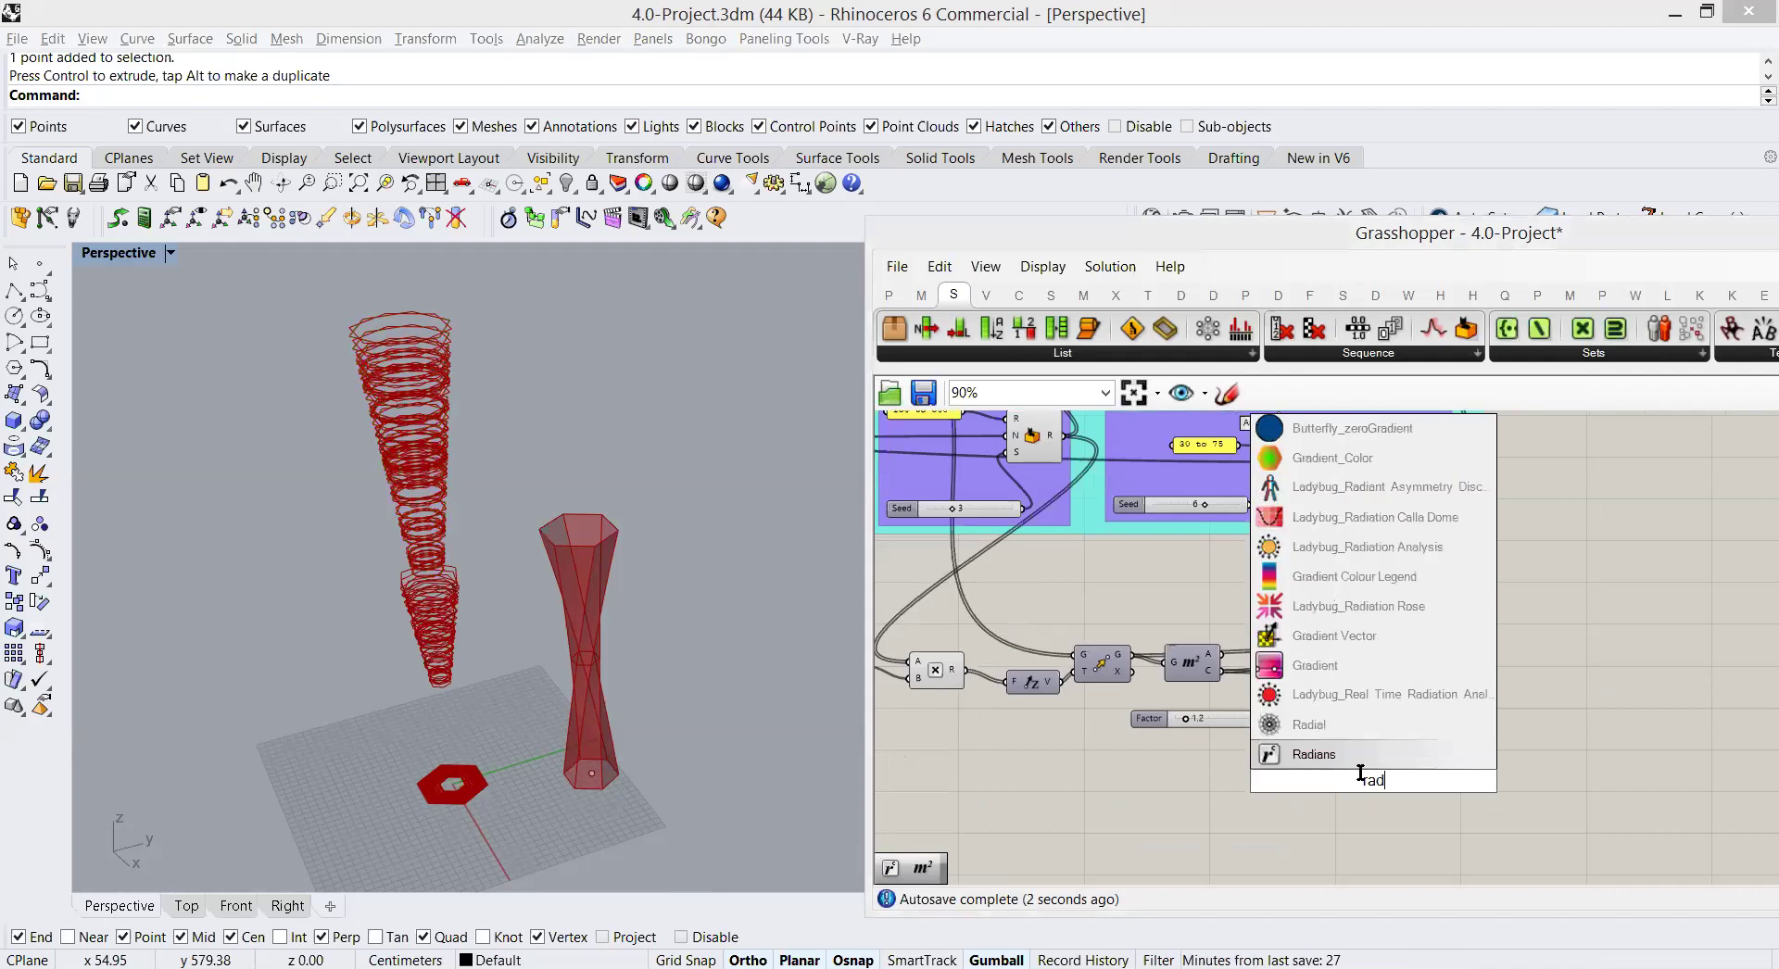
pyautogui.click(1353, 752)
pyautogui.moveTo(1402, 781); pyautogui.dragTo(1459, 699)
pyautogui.click(1388, 619)
pyautogui.moveTo(1345, 615); pyautogui.dragTo(1351, 675, button='right')
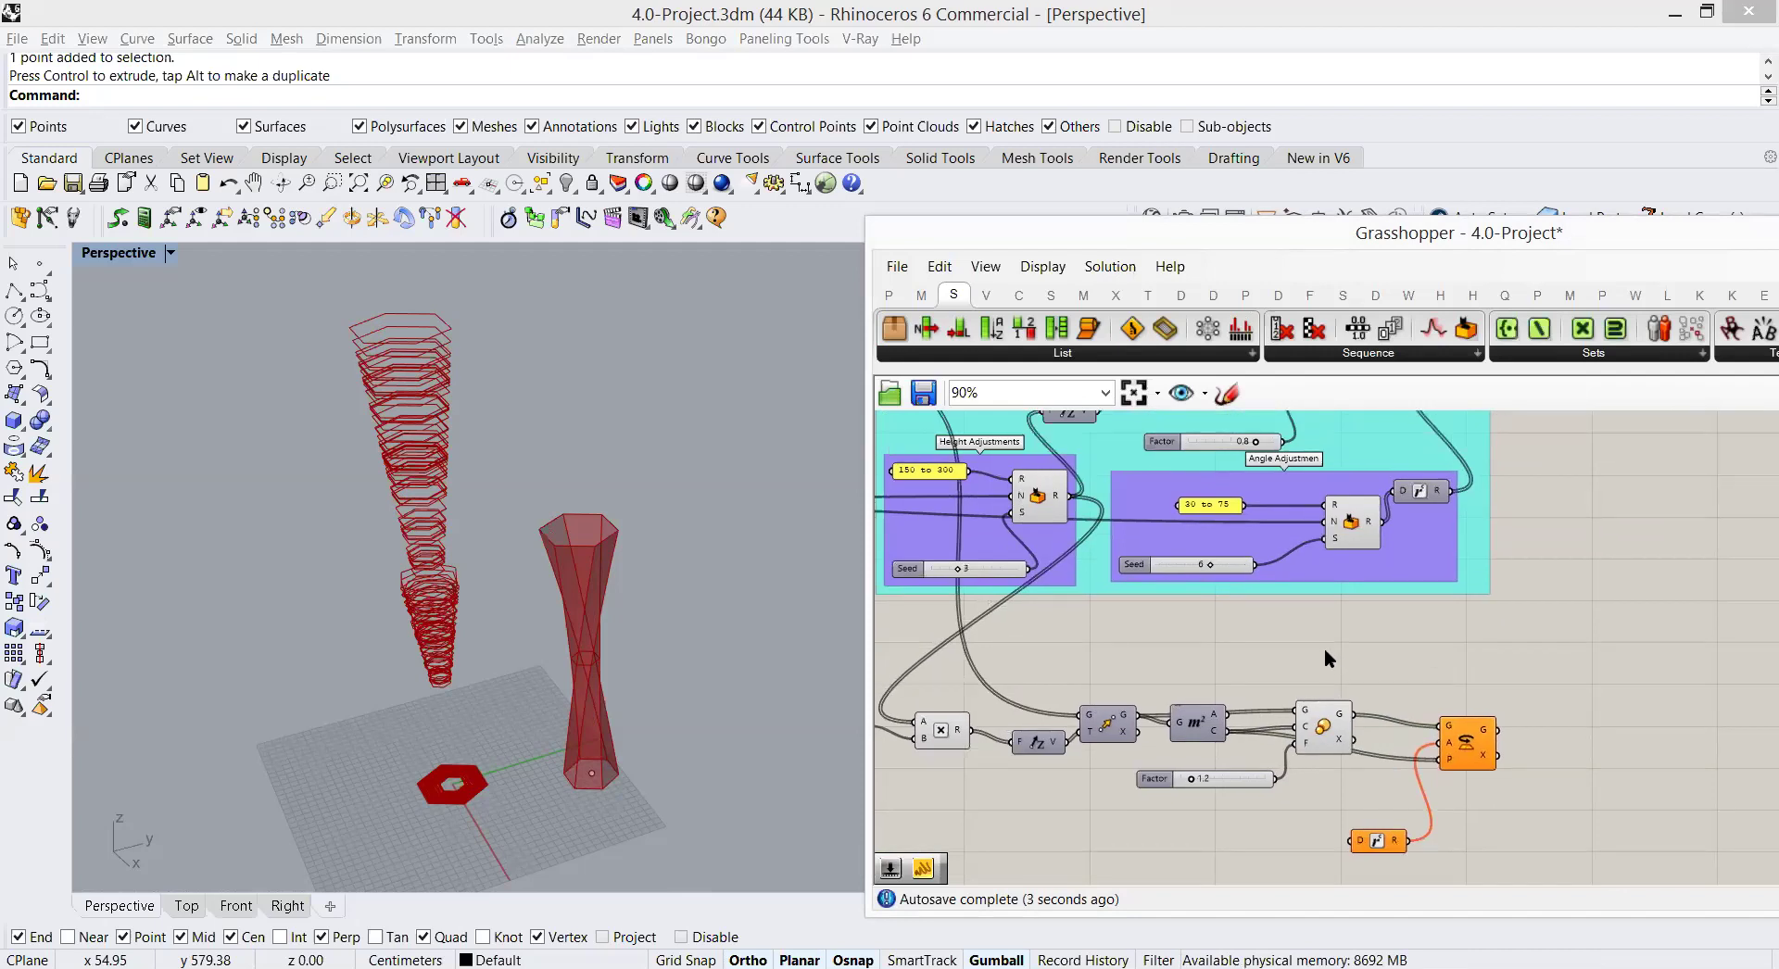
# Step: Add a Multiplication component before the lower Radians and connect the angle Random output to its A input
pyautogui.doubleClick(1325, 648)
pyautogui.write('multi')
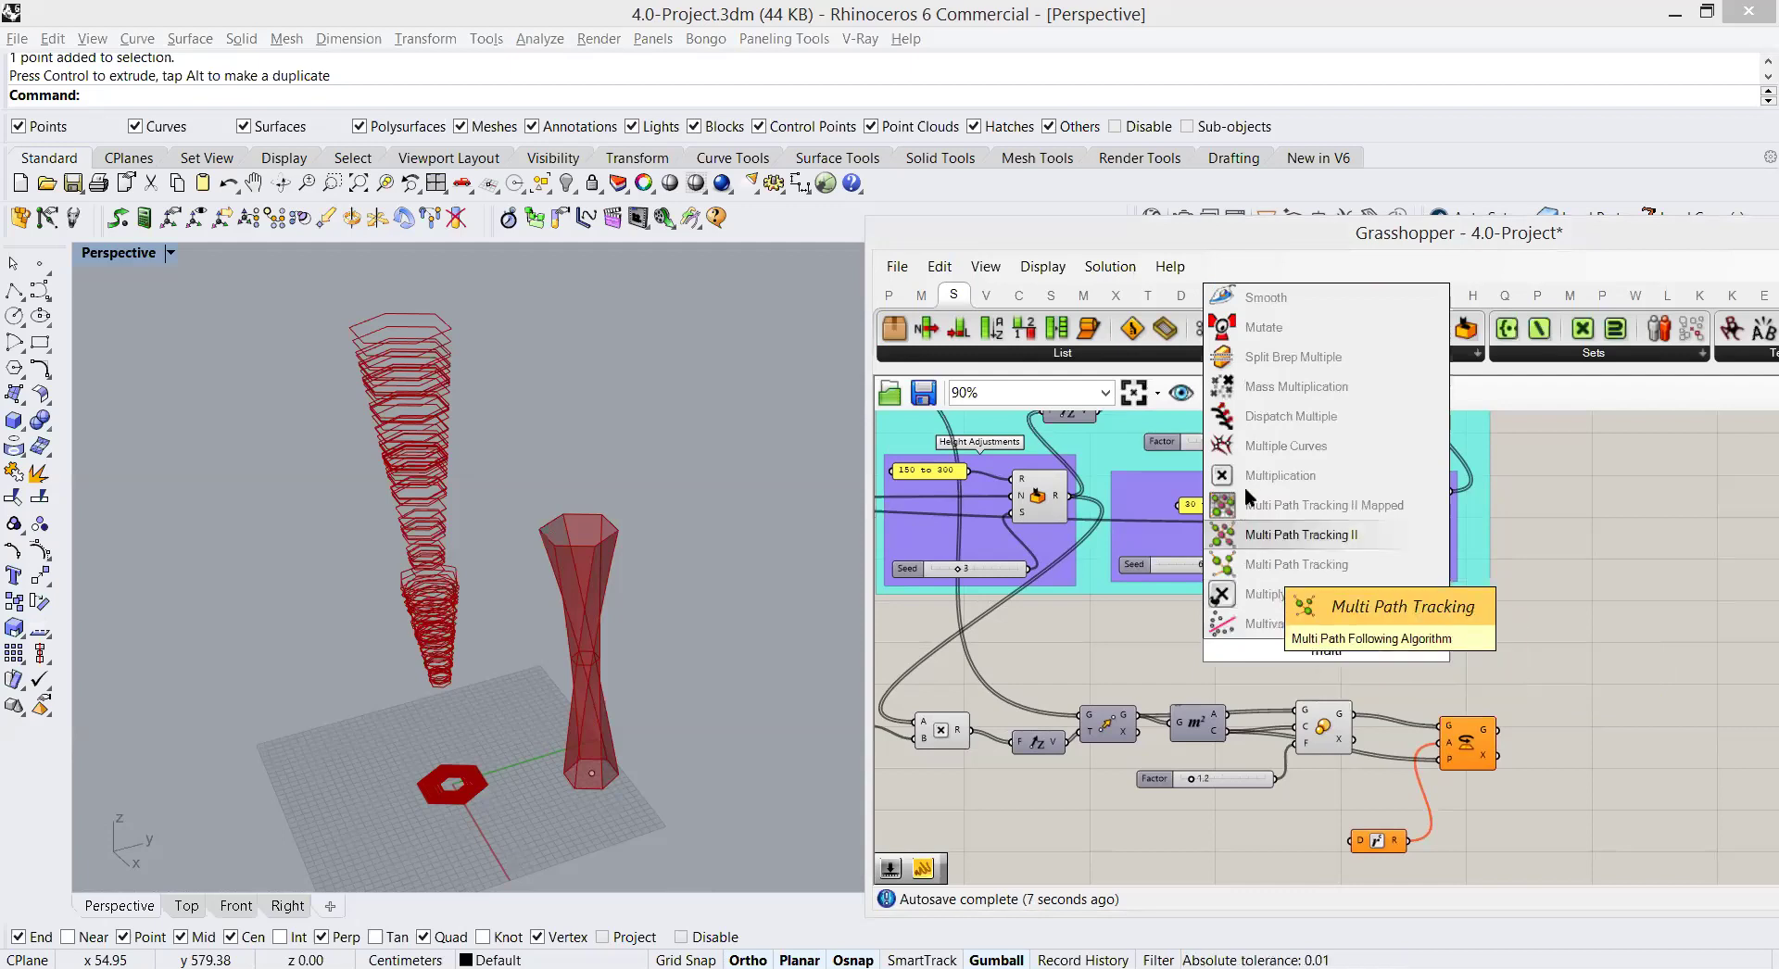
pyautogui.click(1246, 475)
pyautogui.moveTo(1380, 522); pyautogui.dragTo(1304, 865)
pyautogui.moveTo(1192, 853); pyautogui.dragTo(1186, 797, button='right')
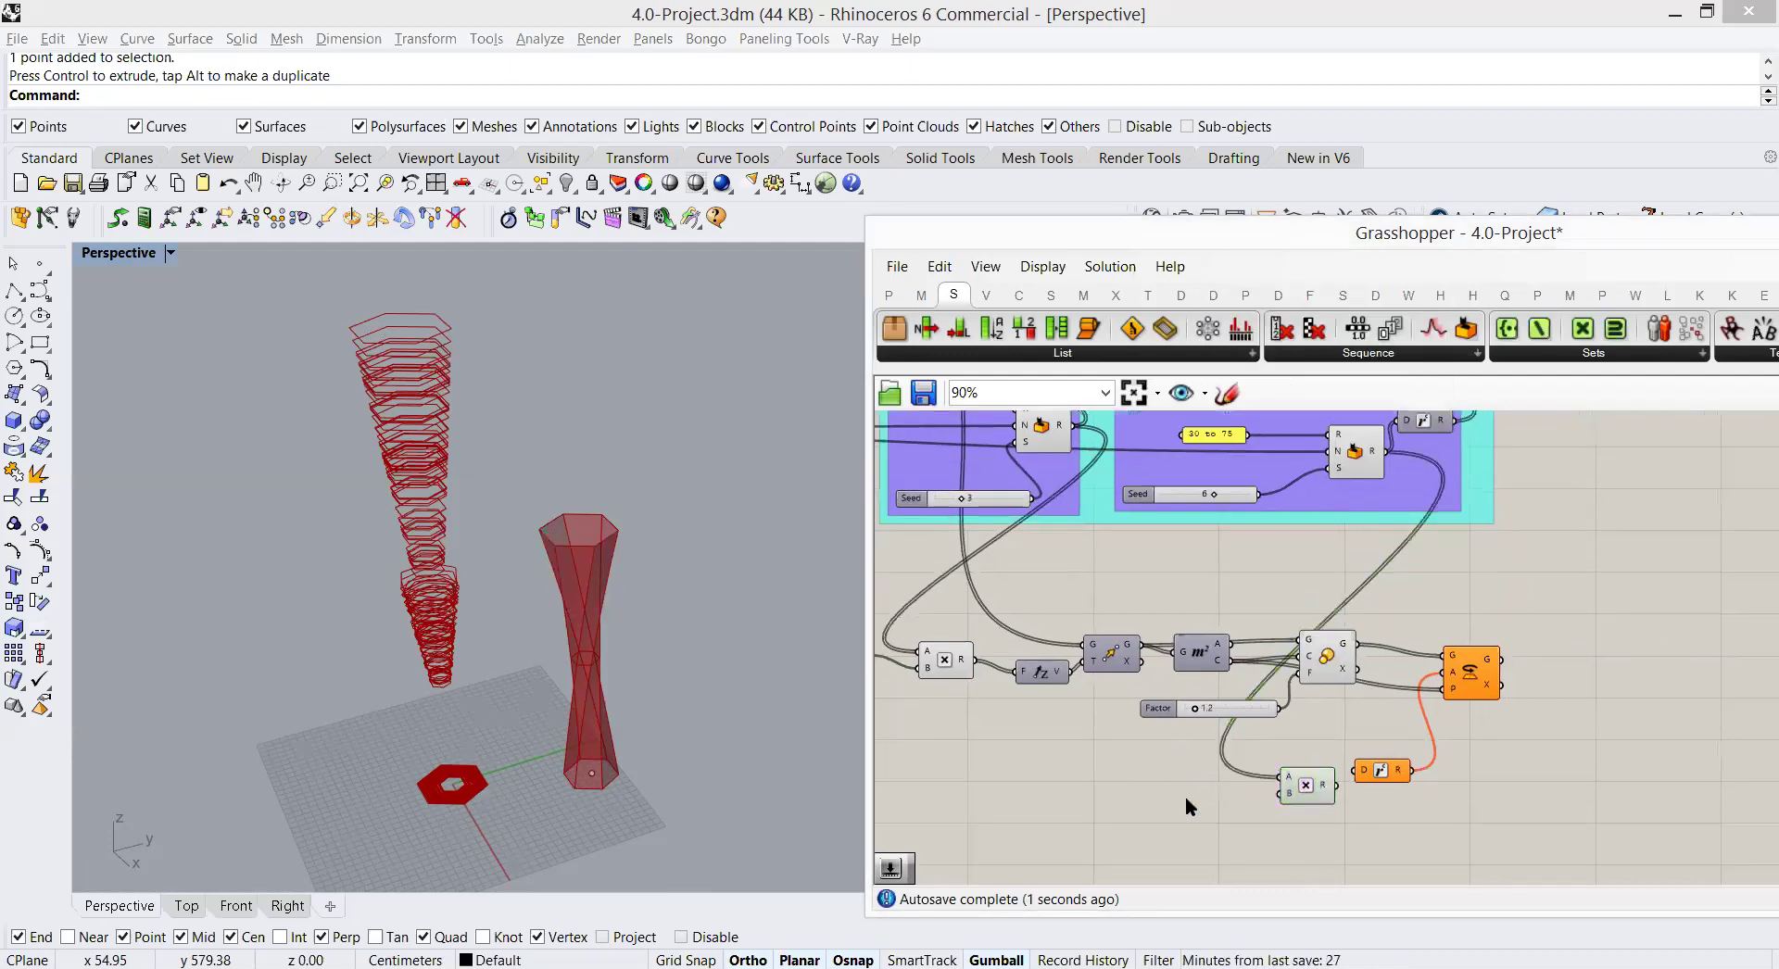
# Step: Add a number slider set to 2, connect it to the multiplication's B input, and feed the product into Radians
pyautogui.doubleClick(1186, 797)
pyautogui.write('2')
pyautogui.press('Return')
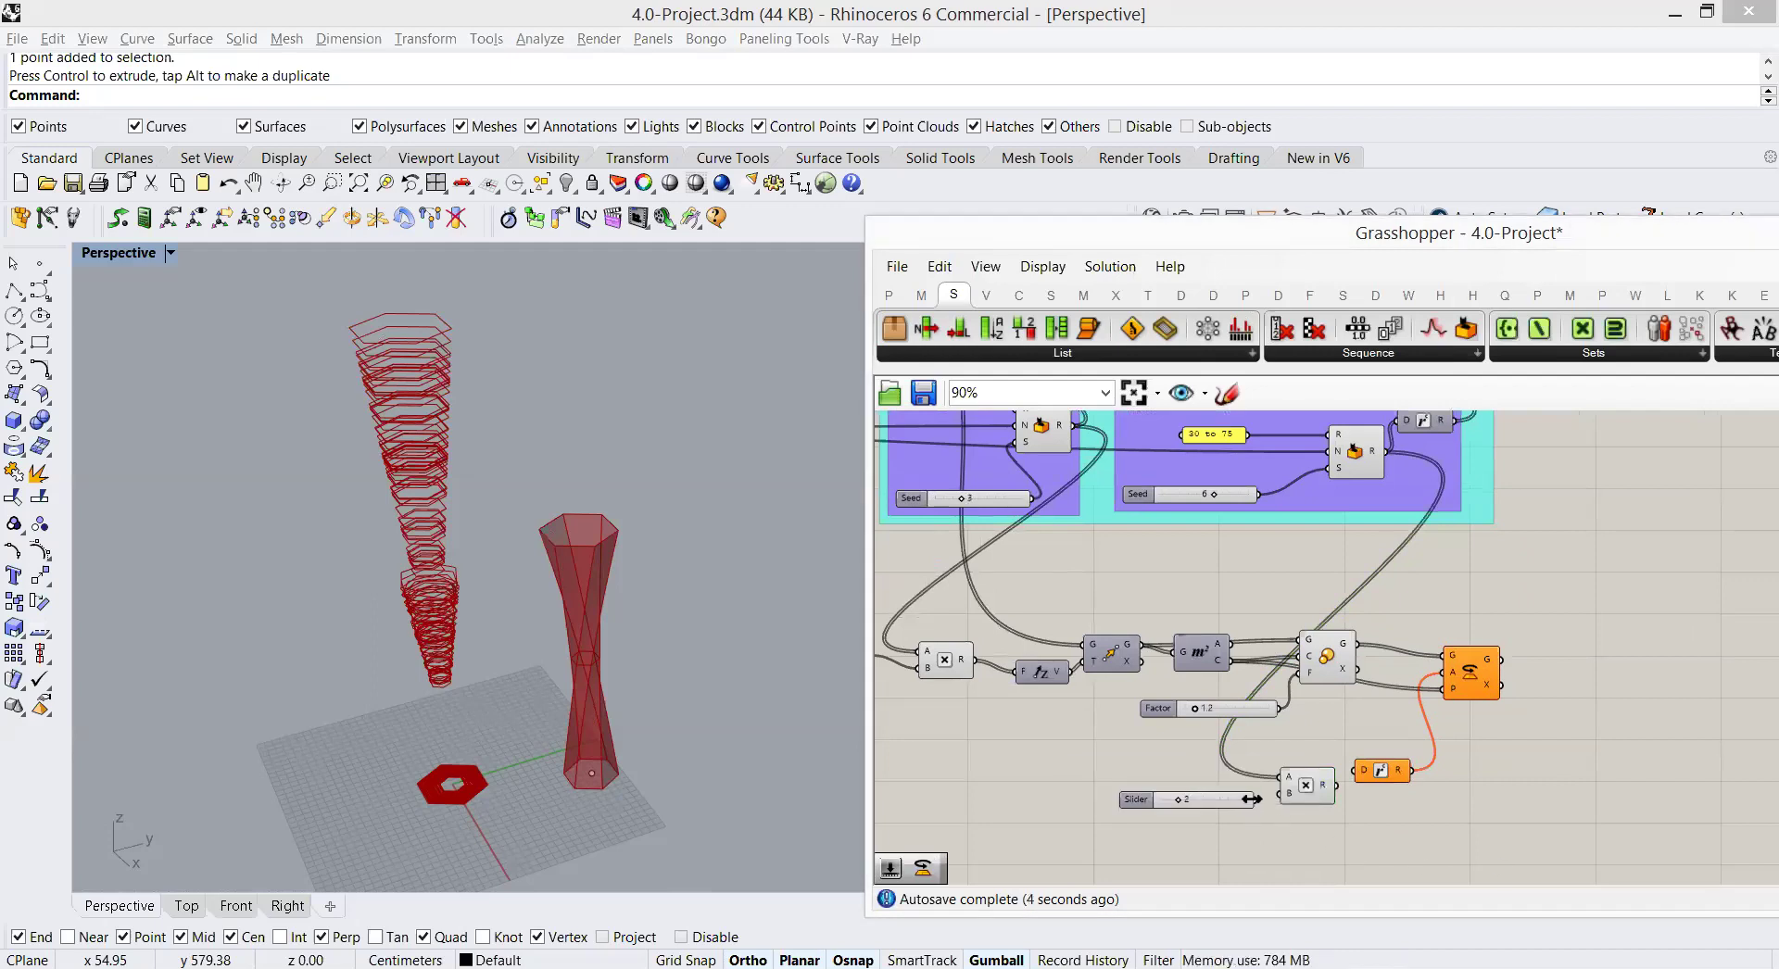
pyautogui.moveTo(1263, 799); pyautogui.dragTo(1280, 793)
pyautogui.click(1475, 729)
pyautogui.click(1471, 670)
# Step: Turn off the preview of the top section's Scale component
pyautogui.click(1329, 661)
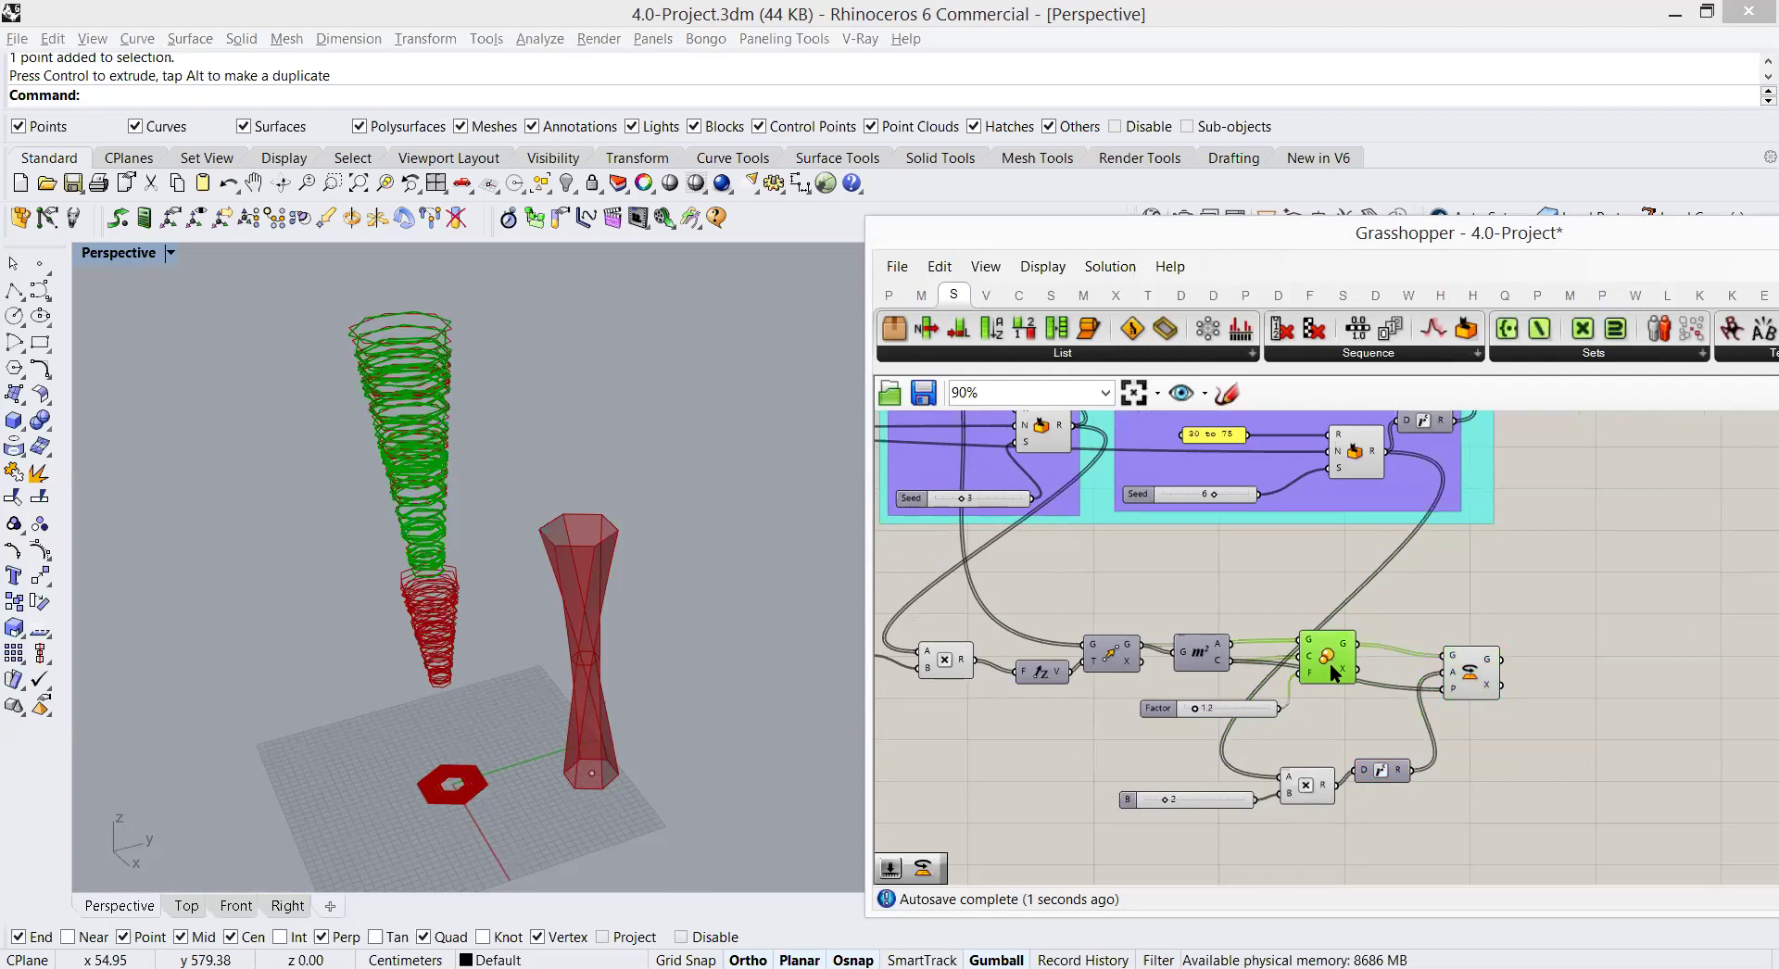
pyautogui.rightClick(1350, 716)
pyautogui.click(1413, 663)
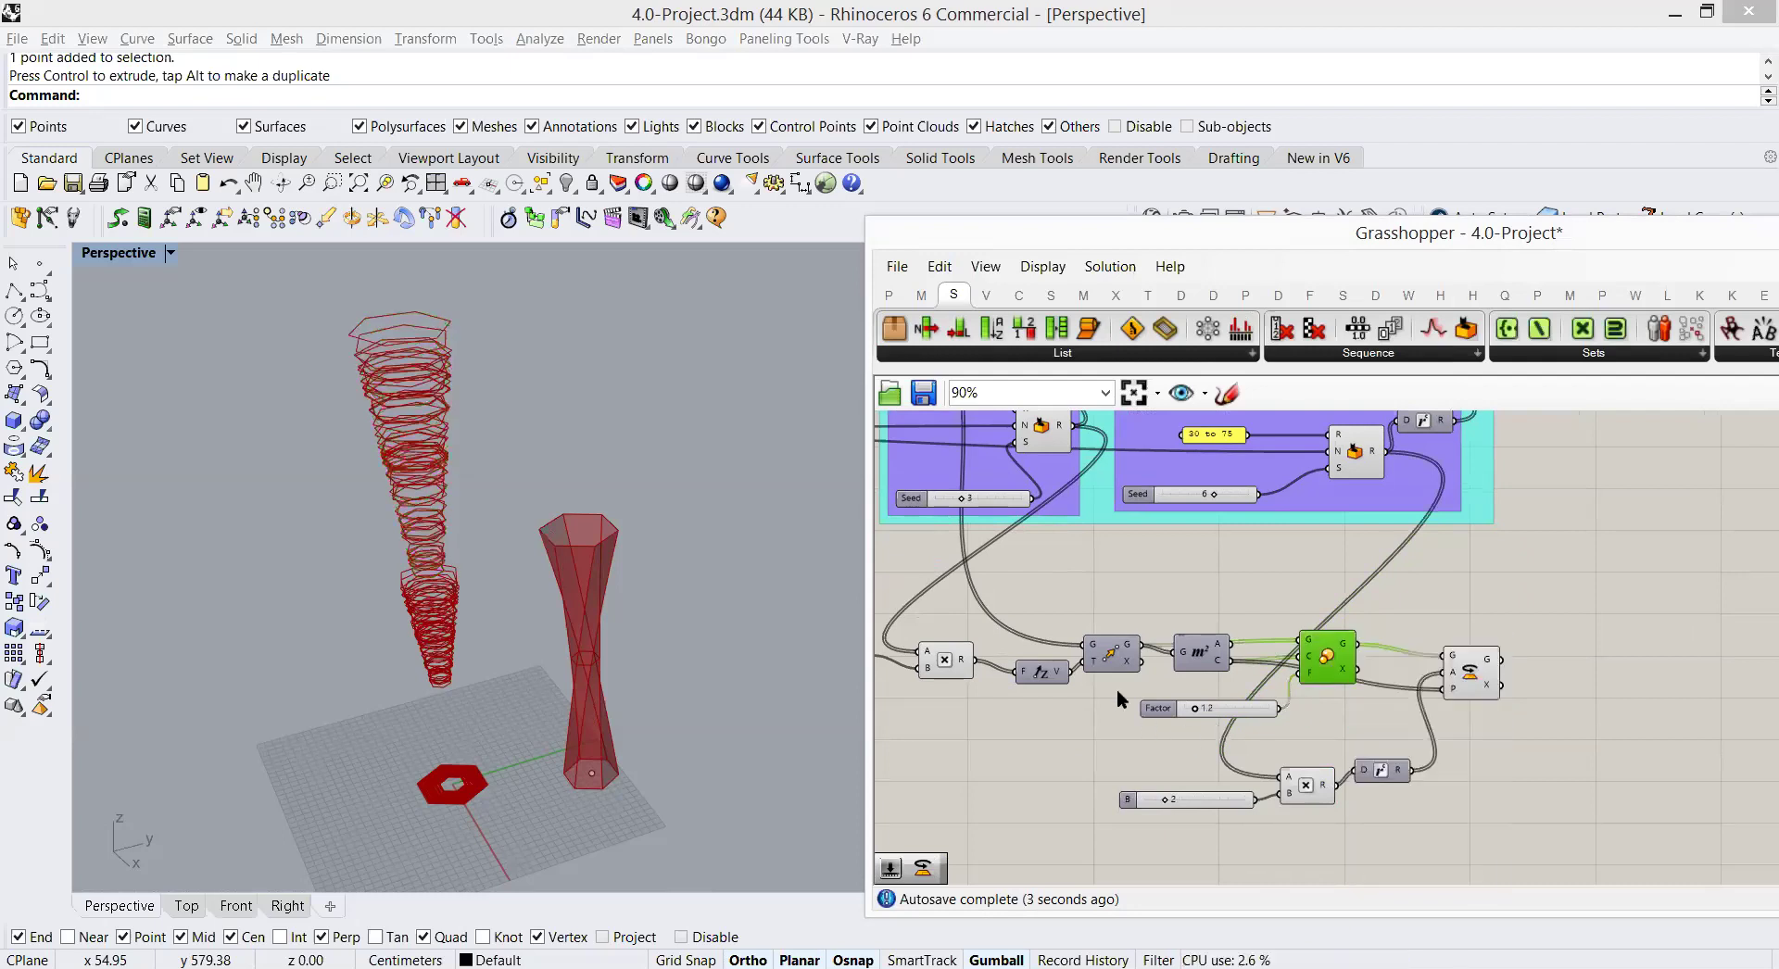
# Step: Put the top section's Rotate component in its own group
pyautogui.moveTo(1115, 688); pyautogui.dragTo(1177, 721, button='right')
pyautogui.scroll(-3, 1175, 721)
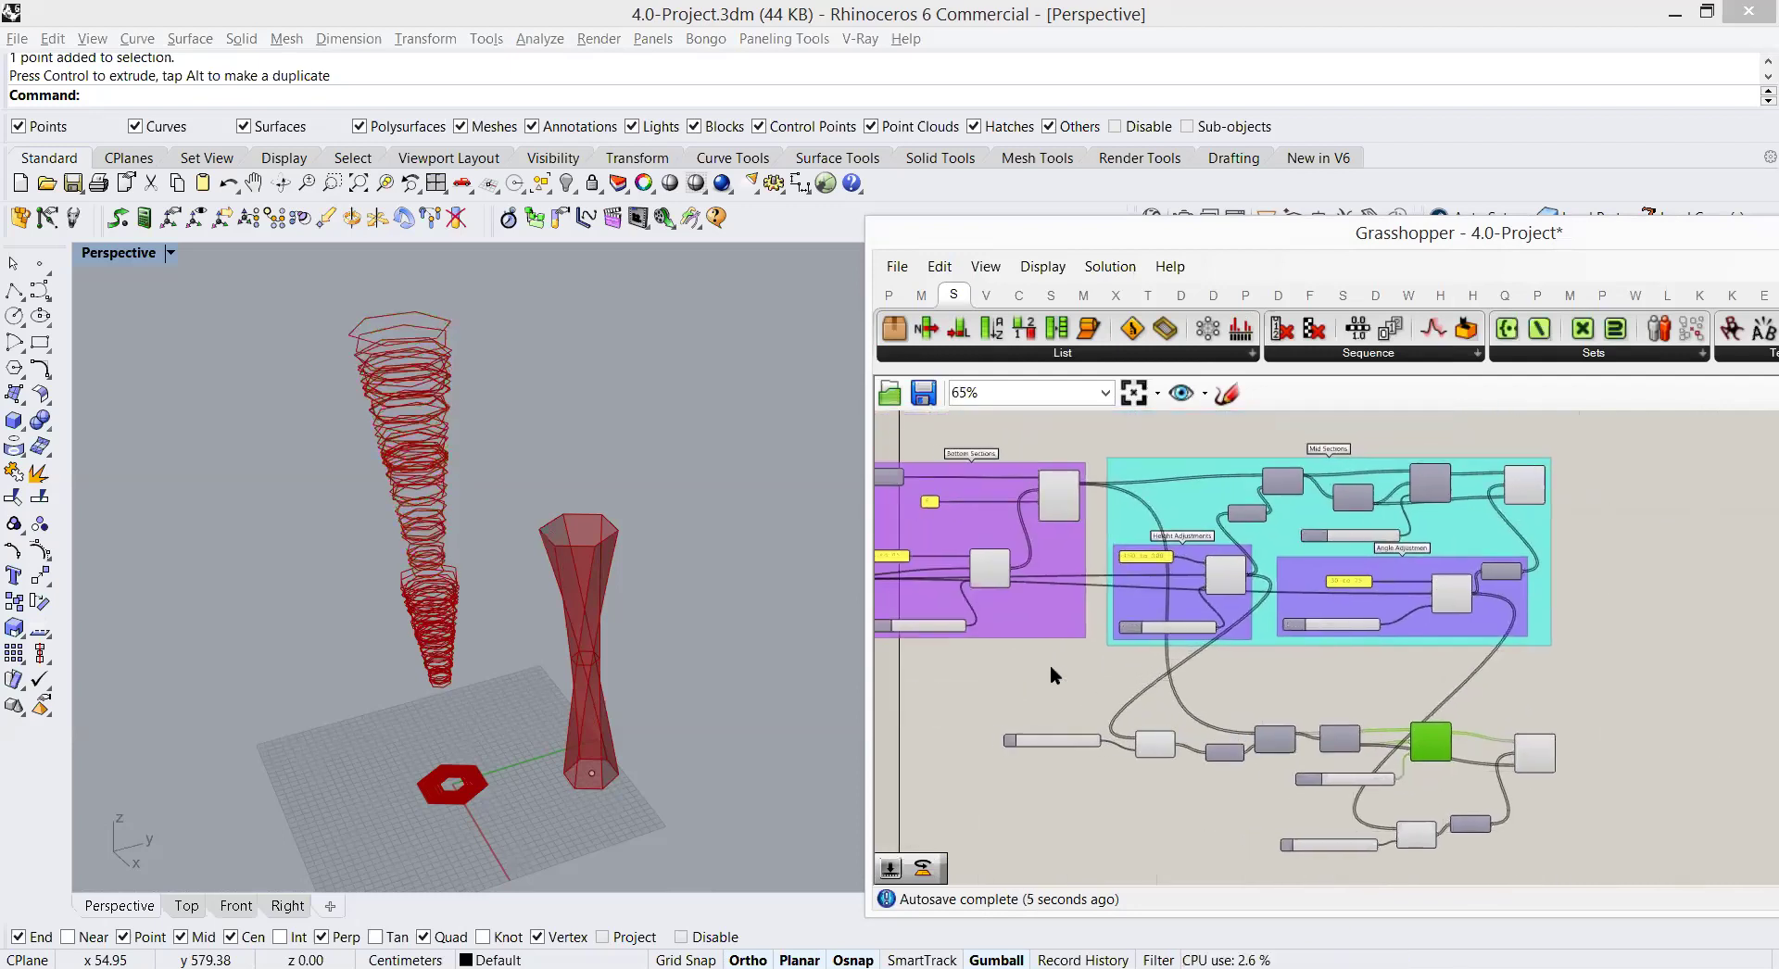
pyautogui.moveTo(1522, 744); pyautogui.dragTo(1455, 703, button='right')
pyautogui.scroll(1, 1543, 714)
pyautogui.click(1462, 702)
pyautogui.rightClick(1466, 671)
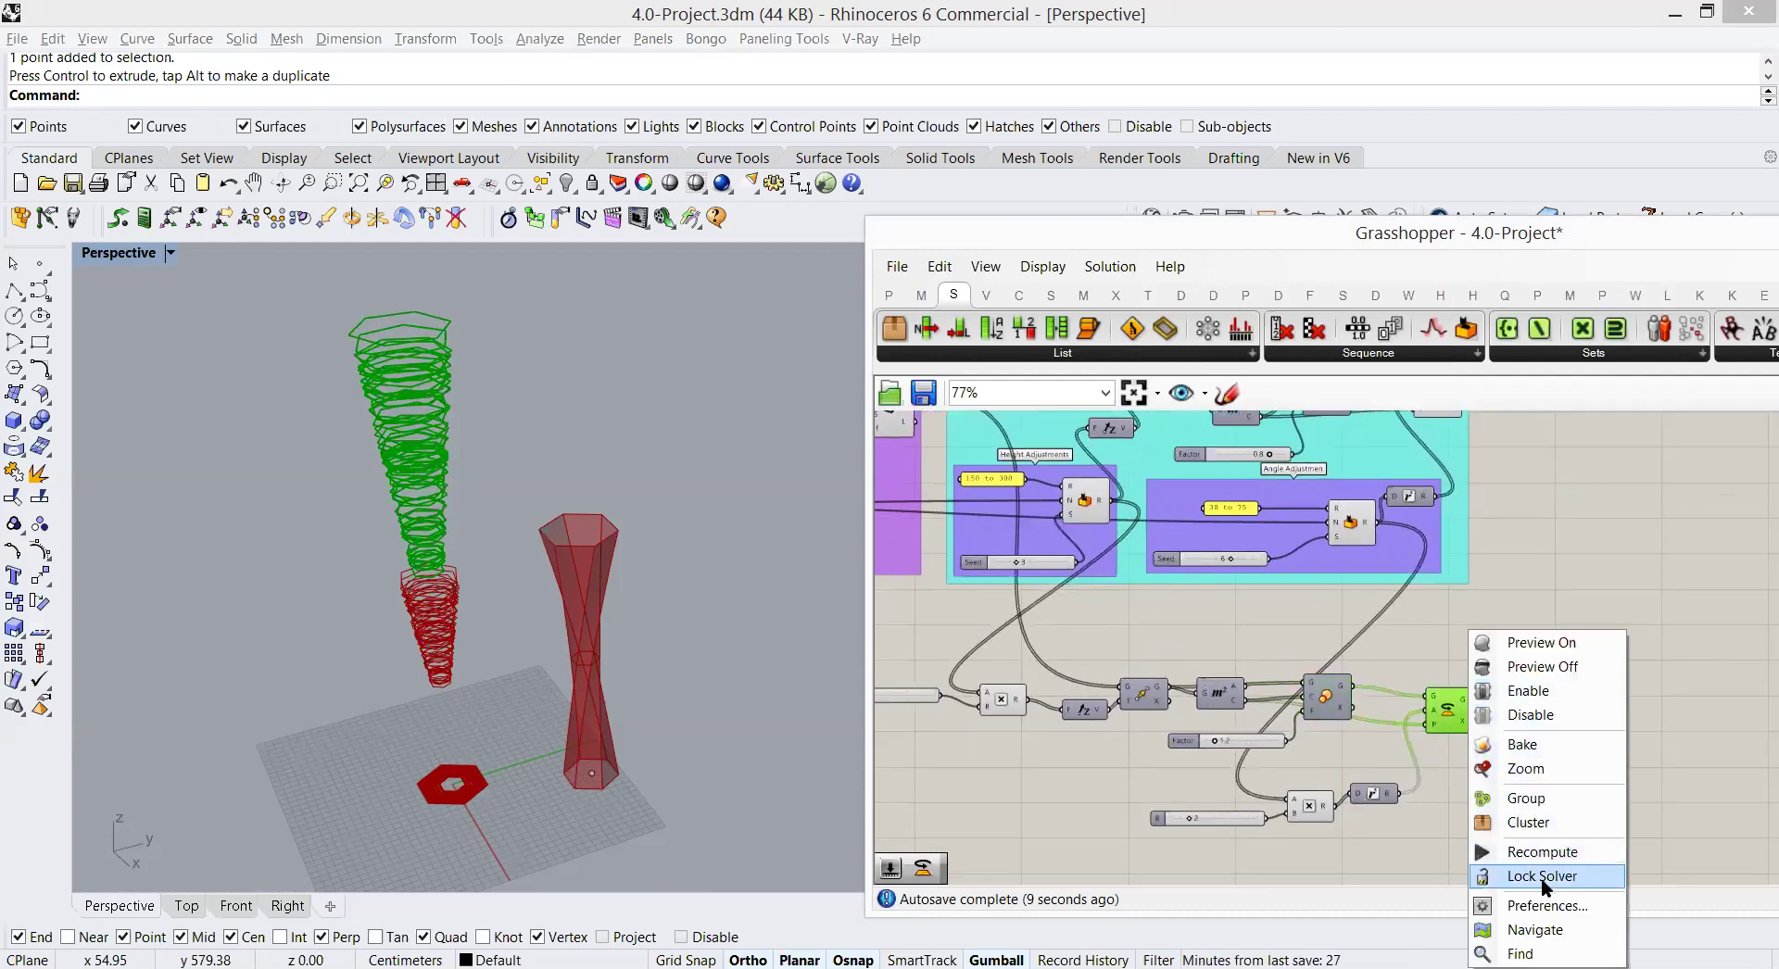
pyautogui.rightClick(1450, 773)
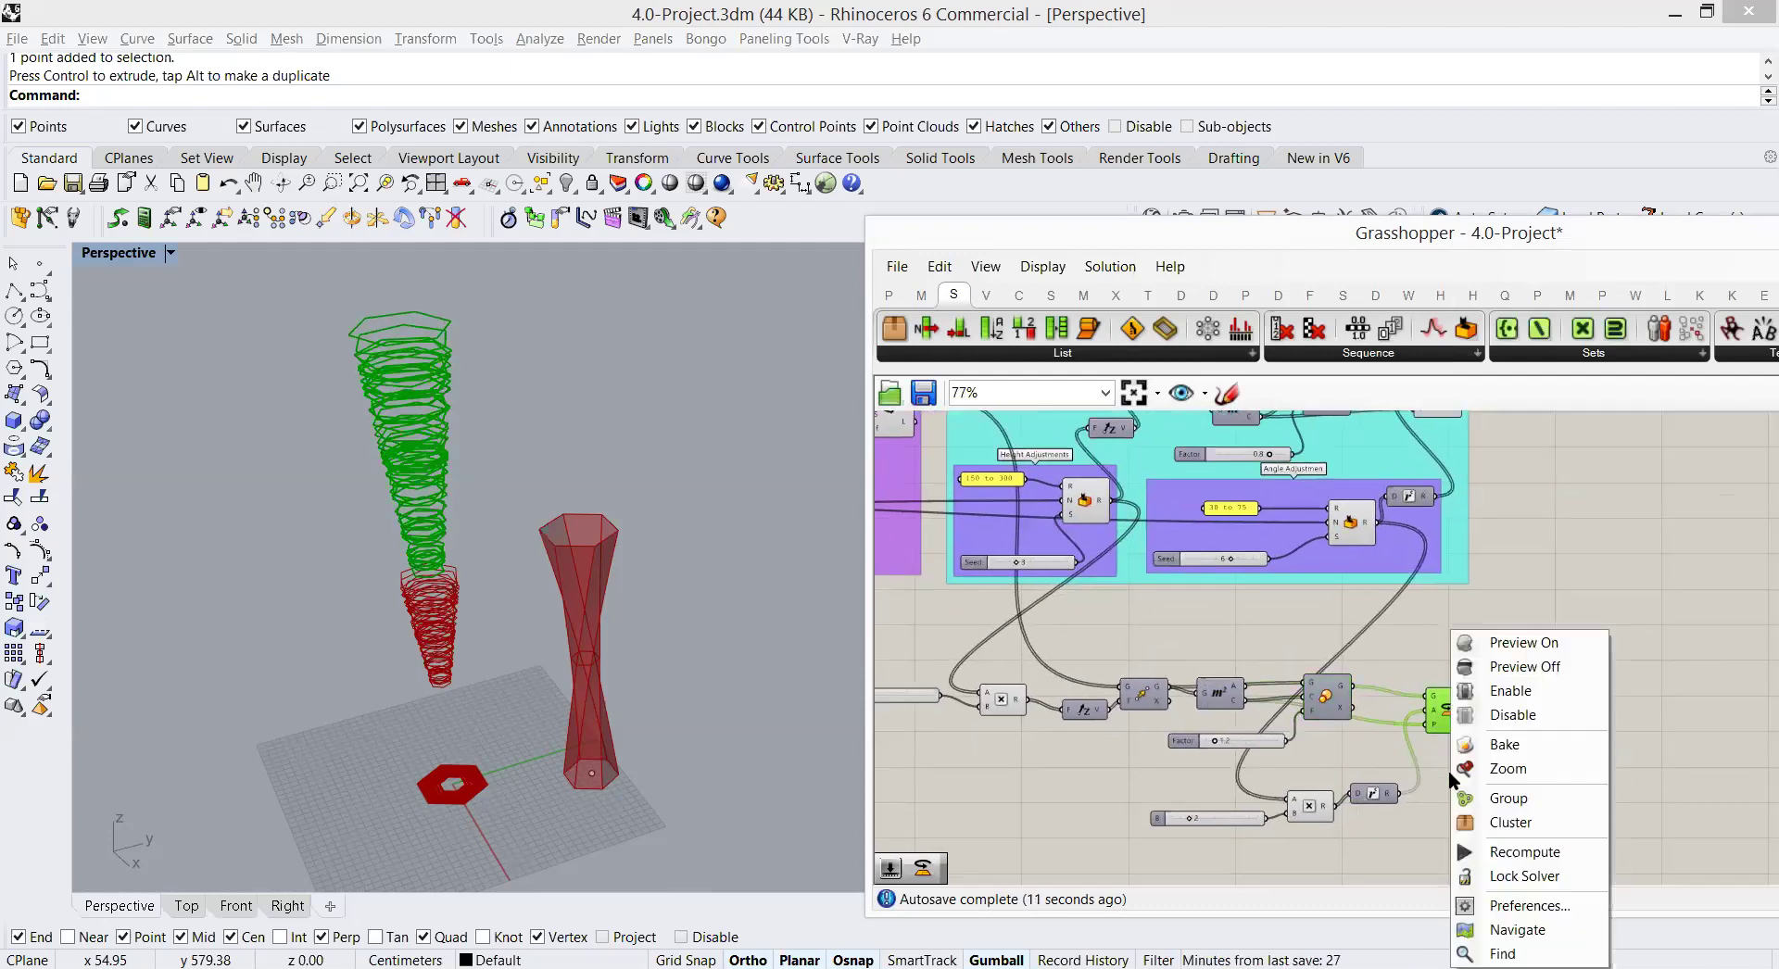
pyautogui.click(1503, 799)
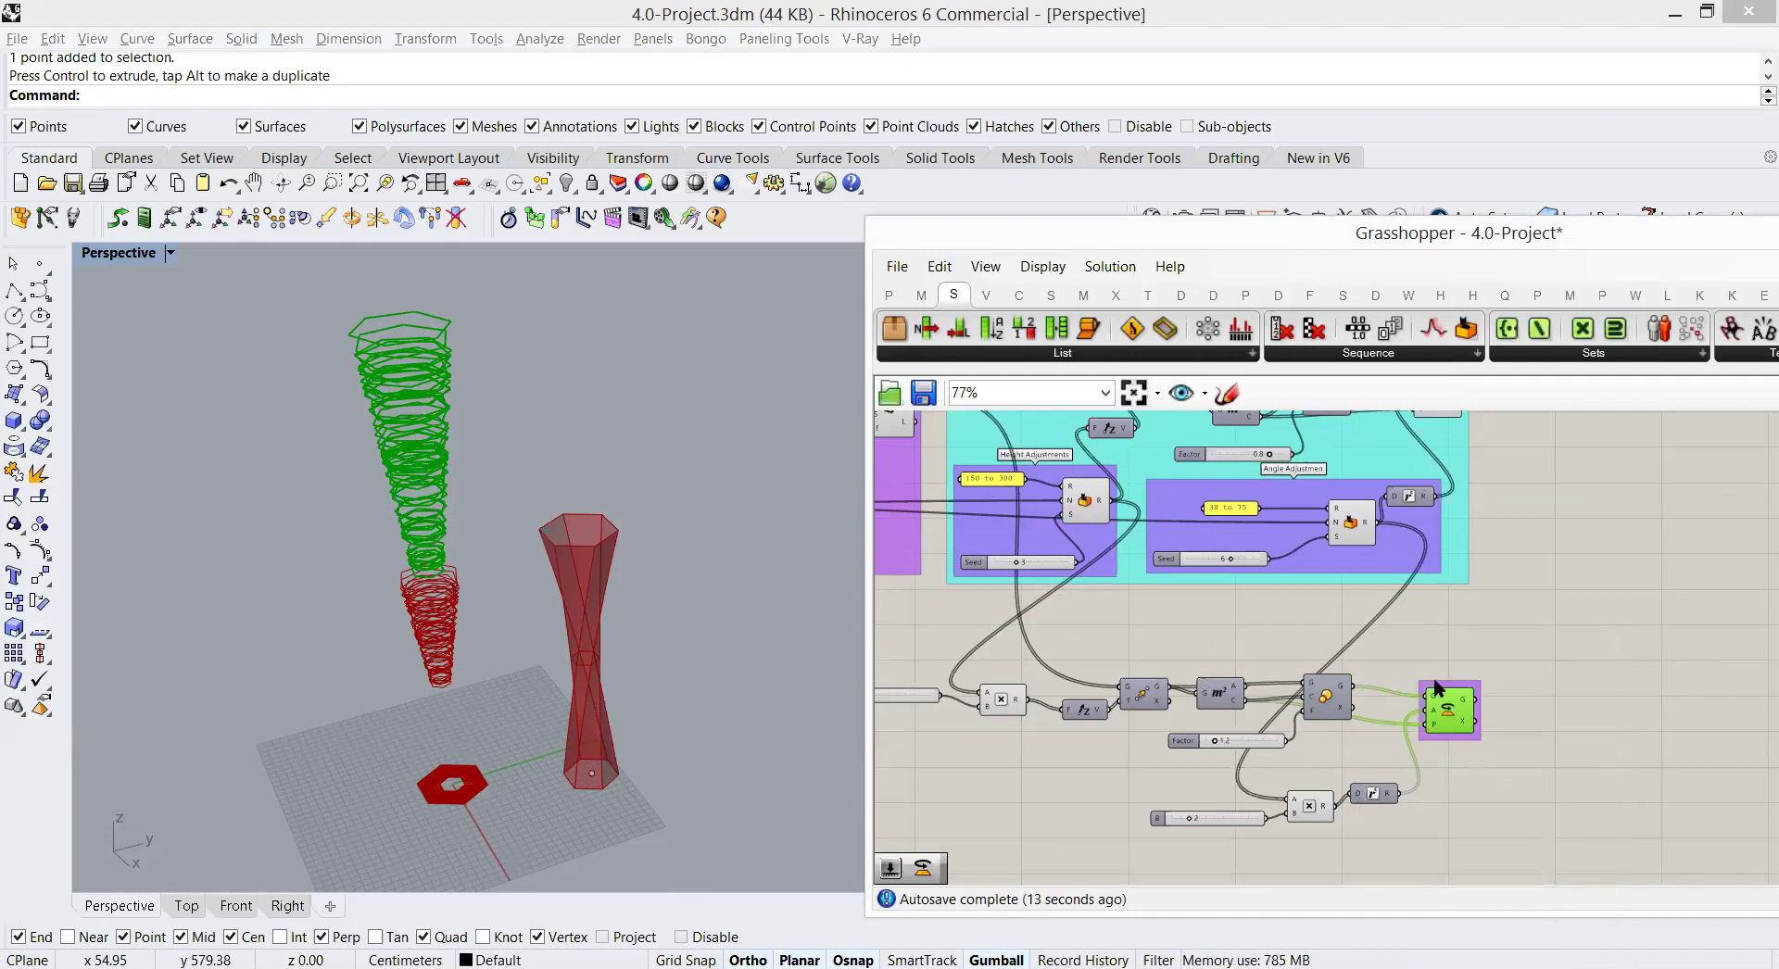
# Step: Name the new group around the top Rotate component "Top Section"
pyautogui.scroll(5, 1442, 681)
pyautogui.click(1443, 684)
pyautogui.rightClick(1449, 681)
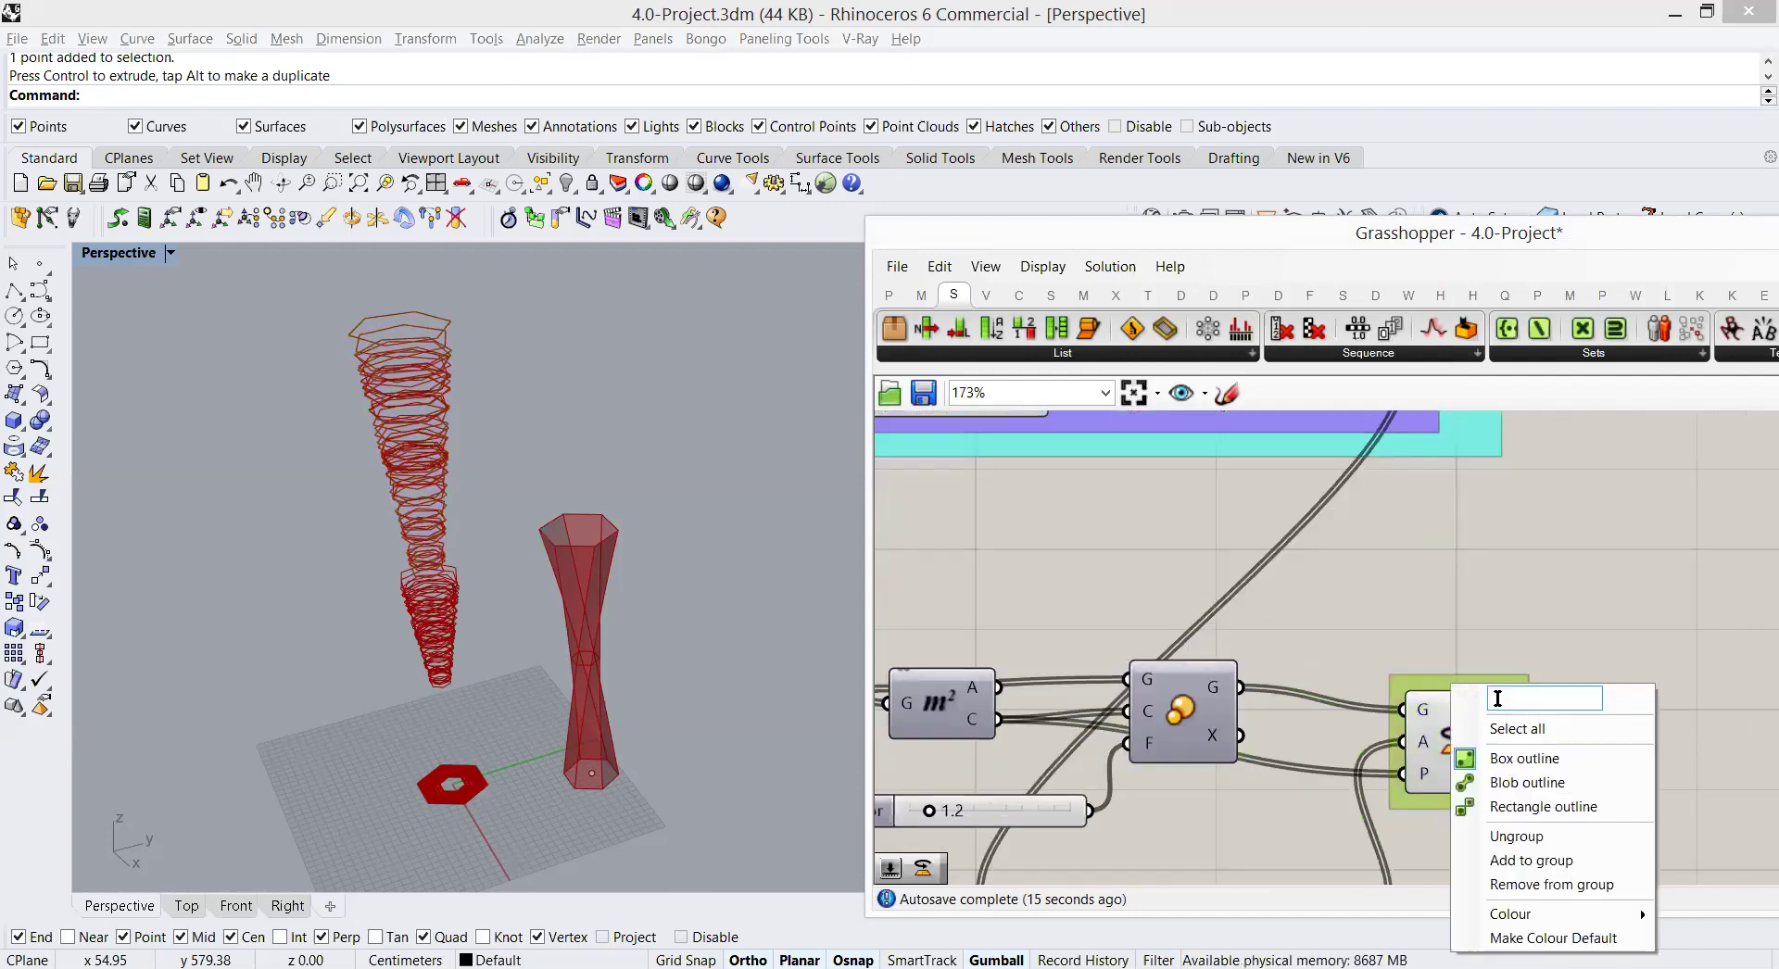
pyautogui.write('Topl')
pyautogui.press('BackSpace')
pyautogui.write('Section')
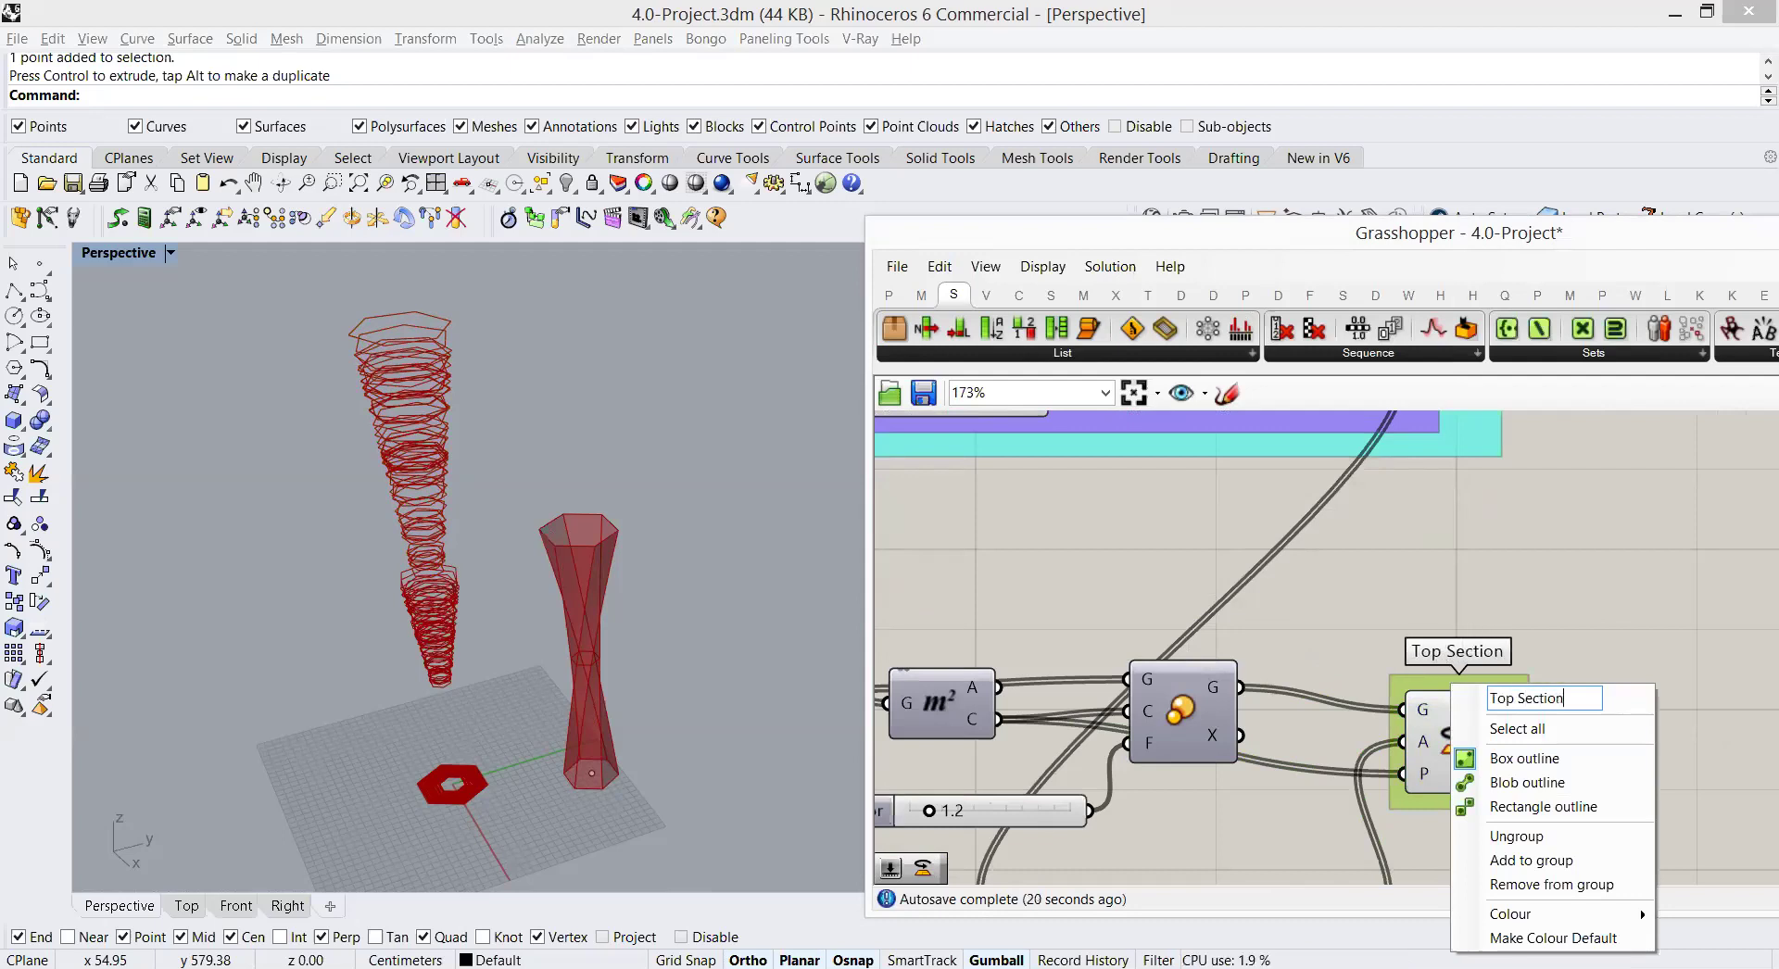
pyautogui.press('Return')
# Step: Try twice to ungroup the large Mid Sections group, undoing each attempt
pyautogui.scroll(-4, 1438, 727)
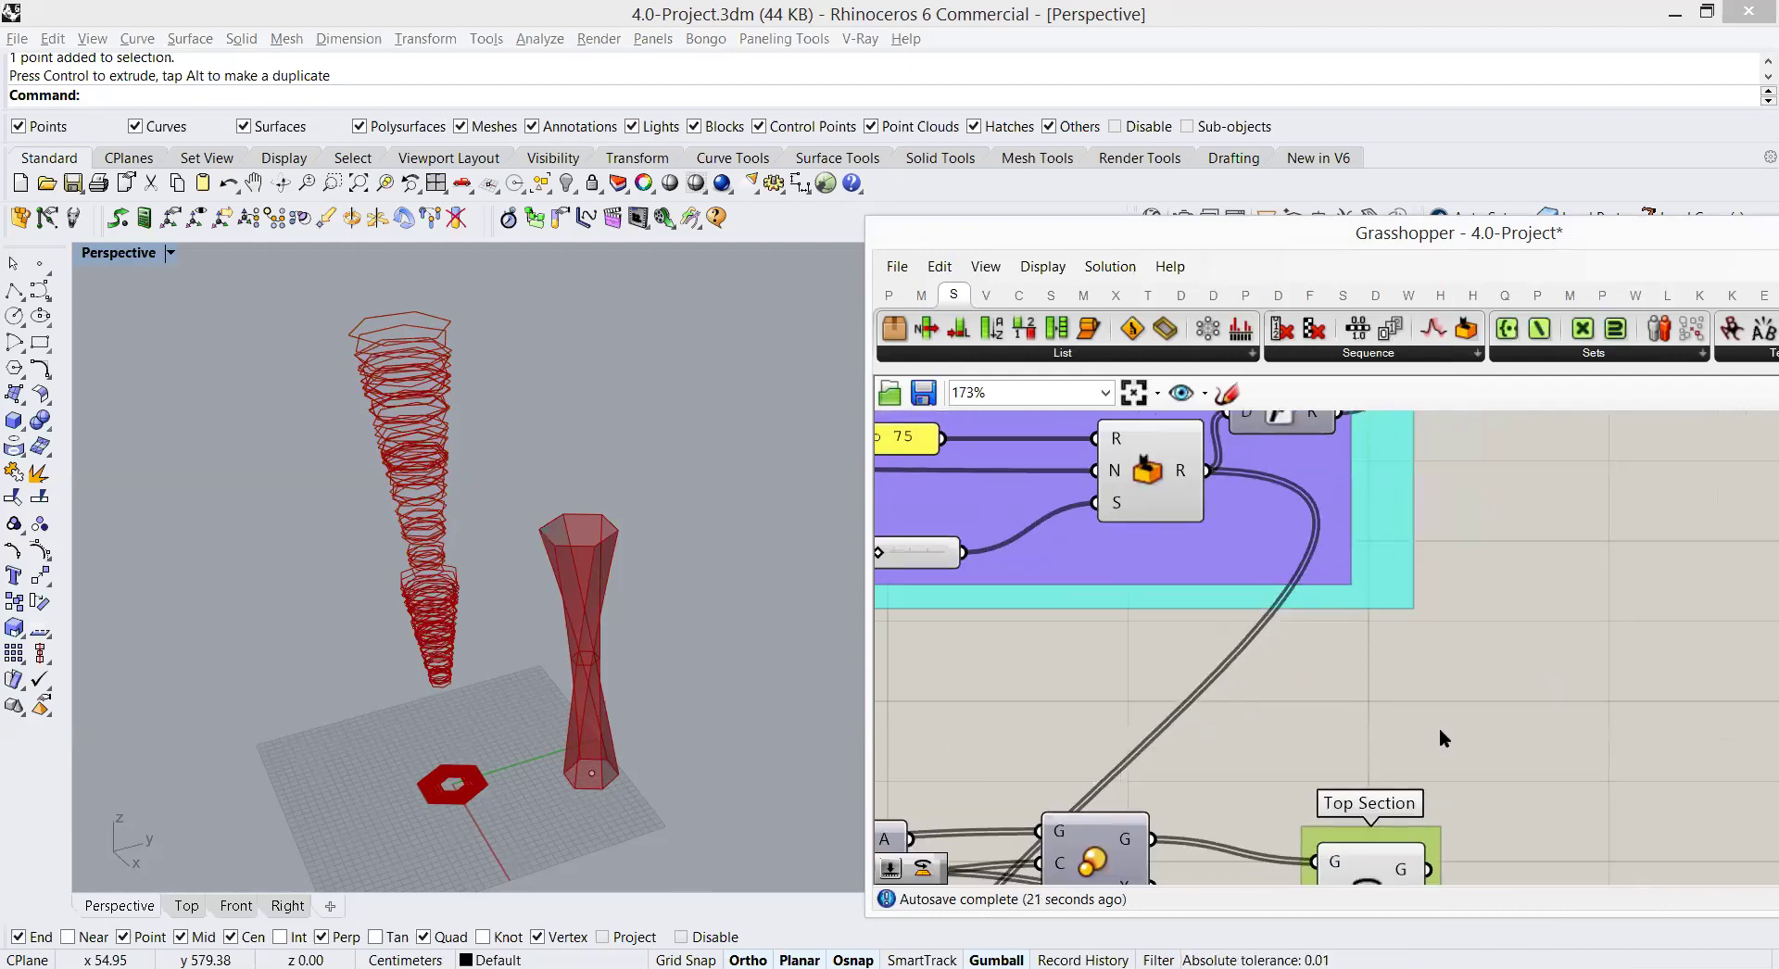
pyautogui.click(1393, 503)
pyautogui.click(1387, 530)
pyautogui.rightClick(1387, 530)
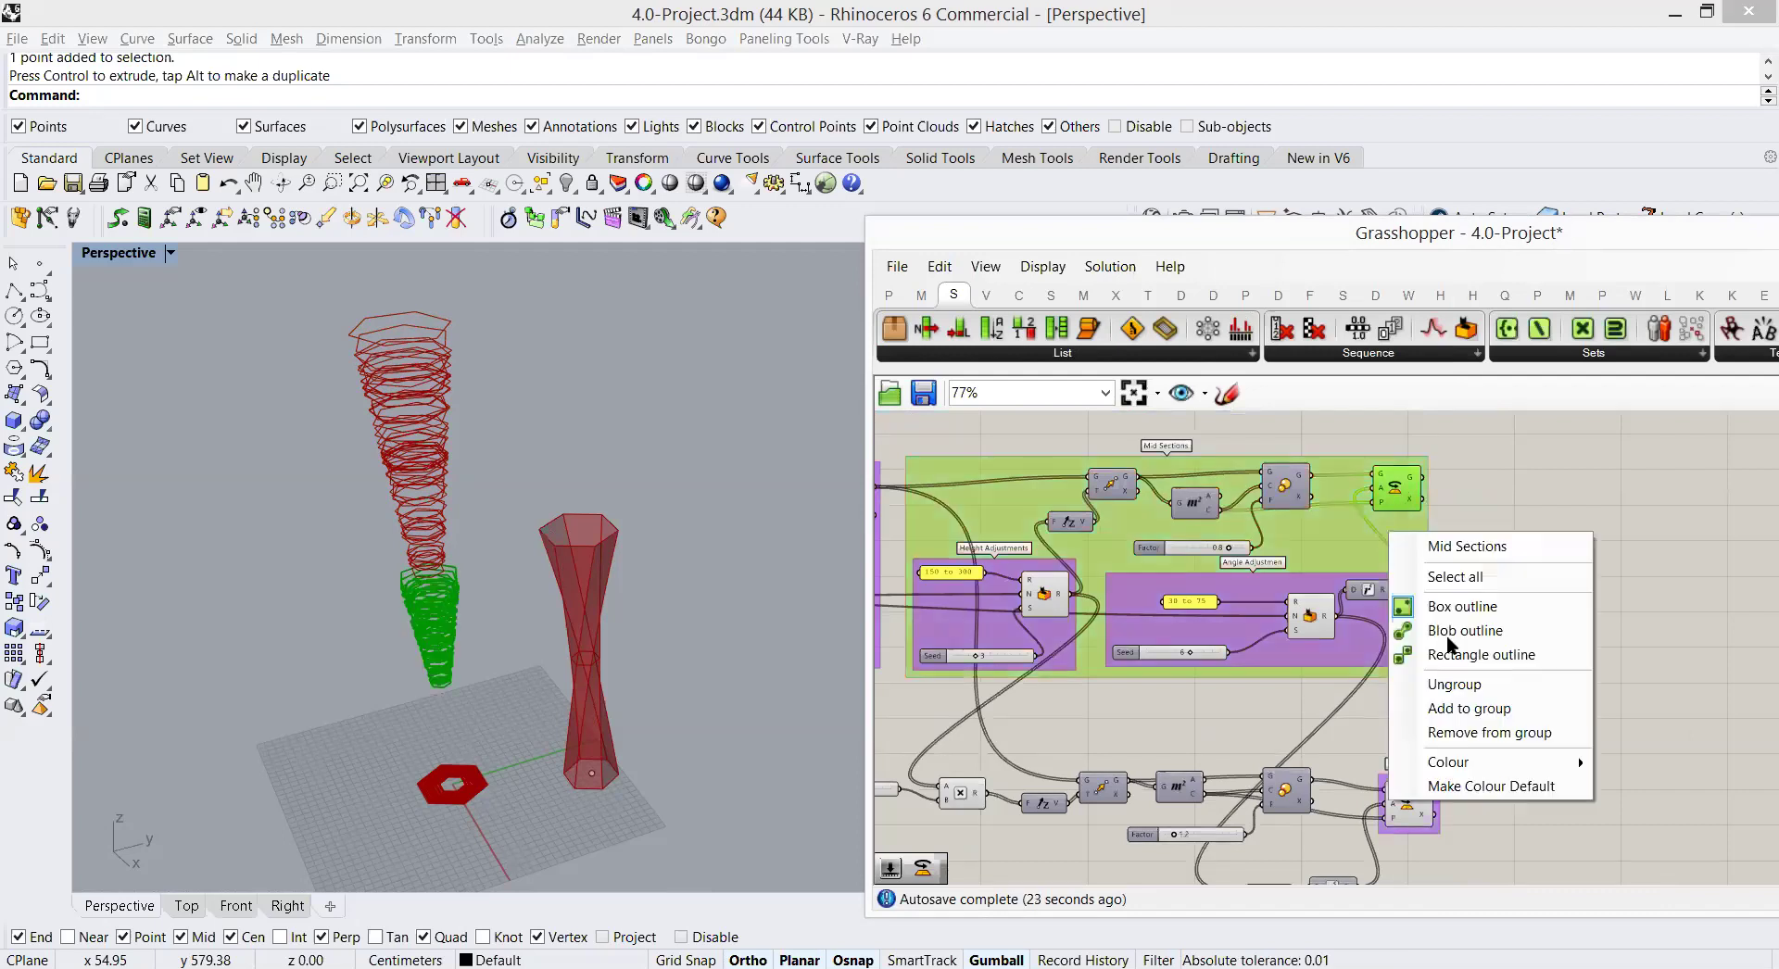
pyautogui.click(1431, 683)
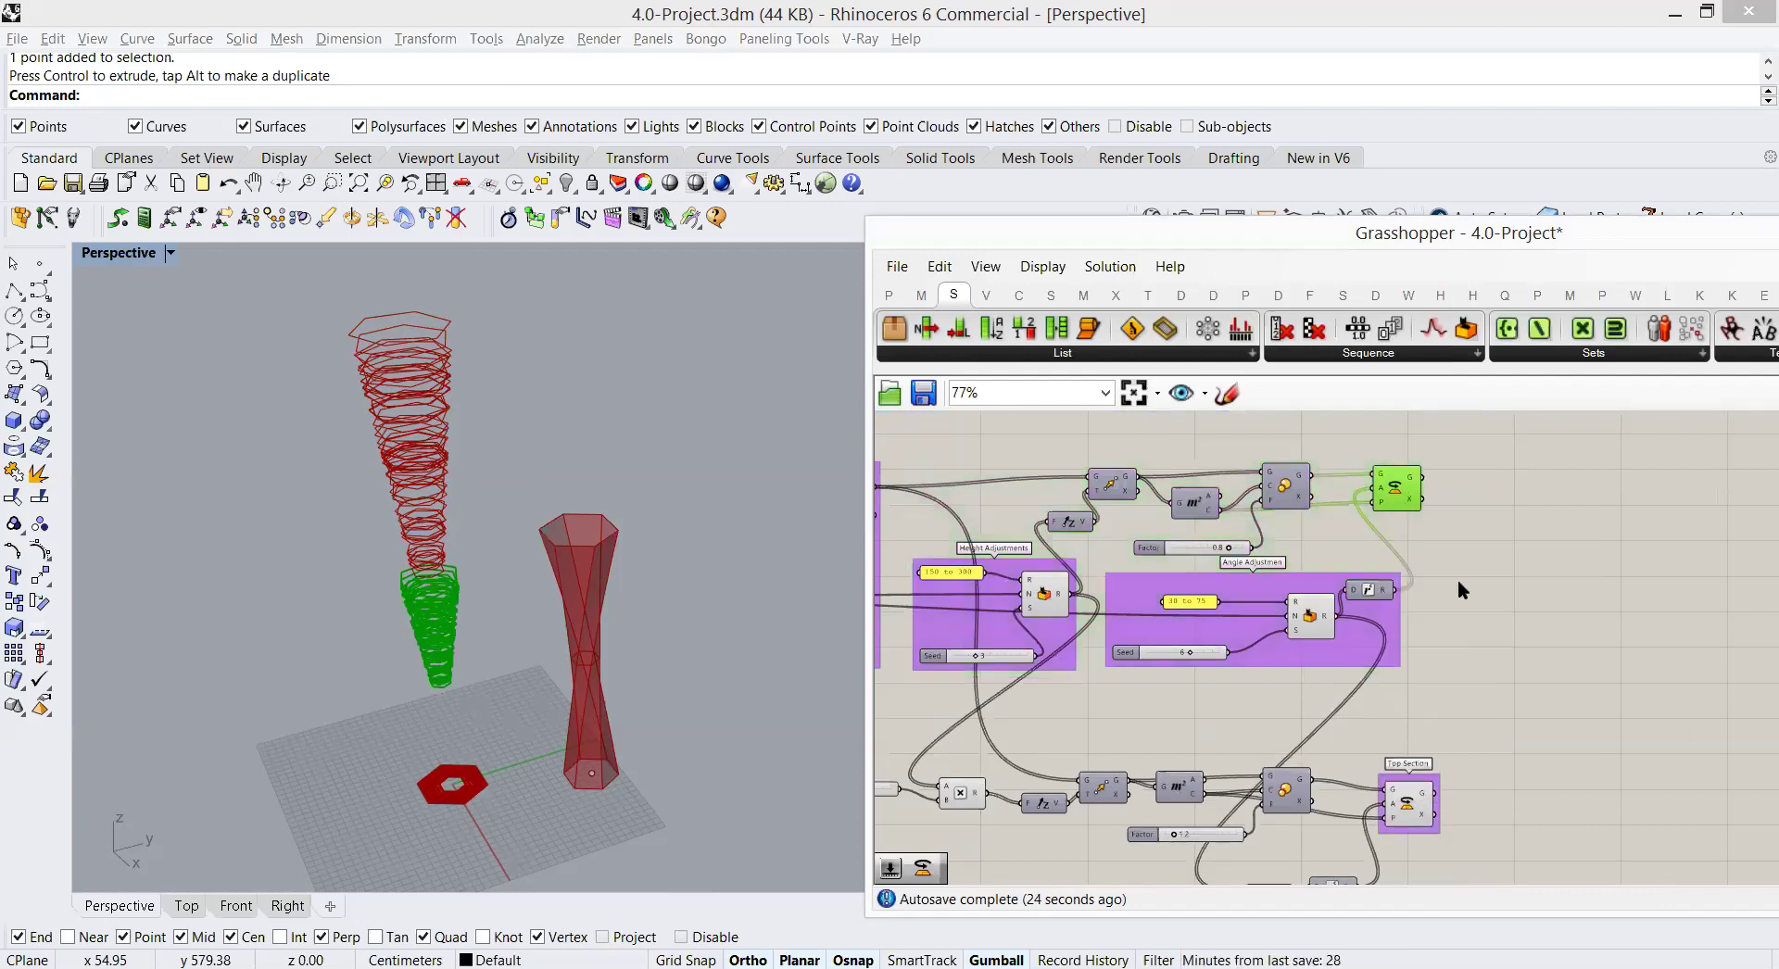
pyautogui.hotkey('ctrl', 'z')
pyautogui.click(1408, 530)
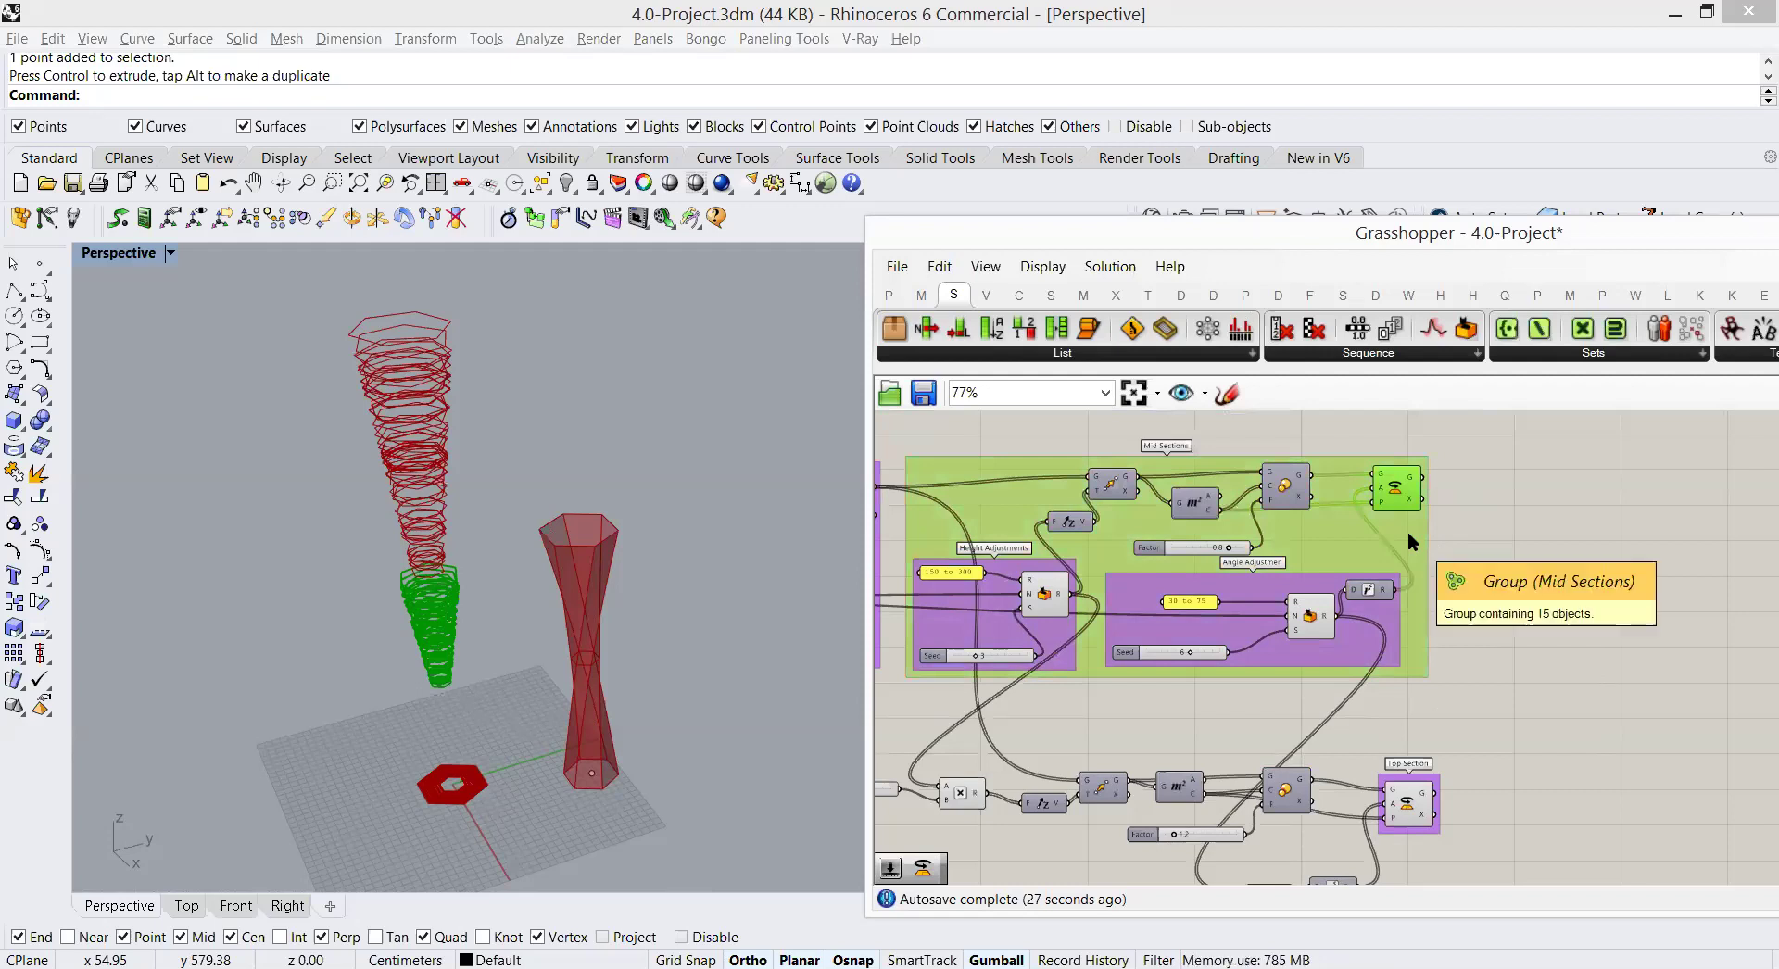
pyautogui.rightClick(1409, 531)
pyautogui.rightClick(1397, 501)
pyautogui.rightClick(1365, 558)
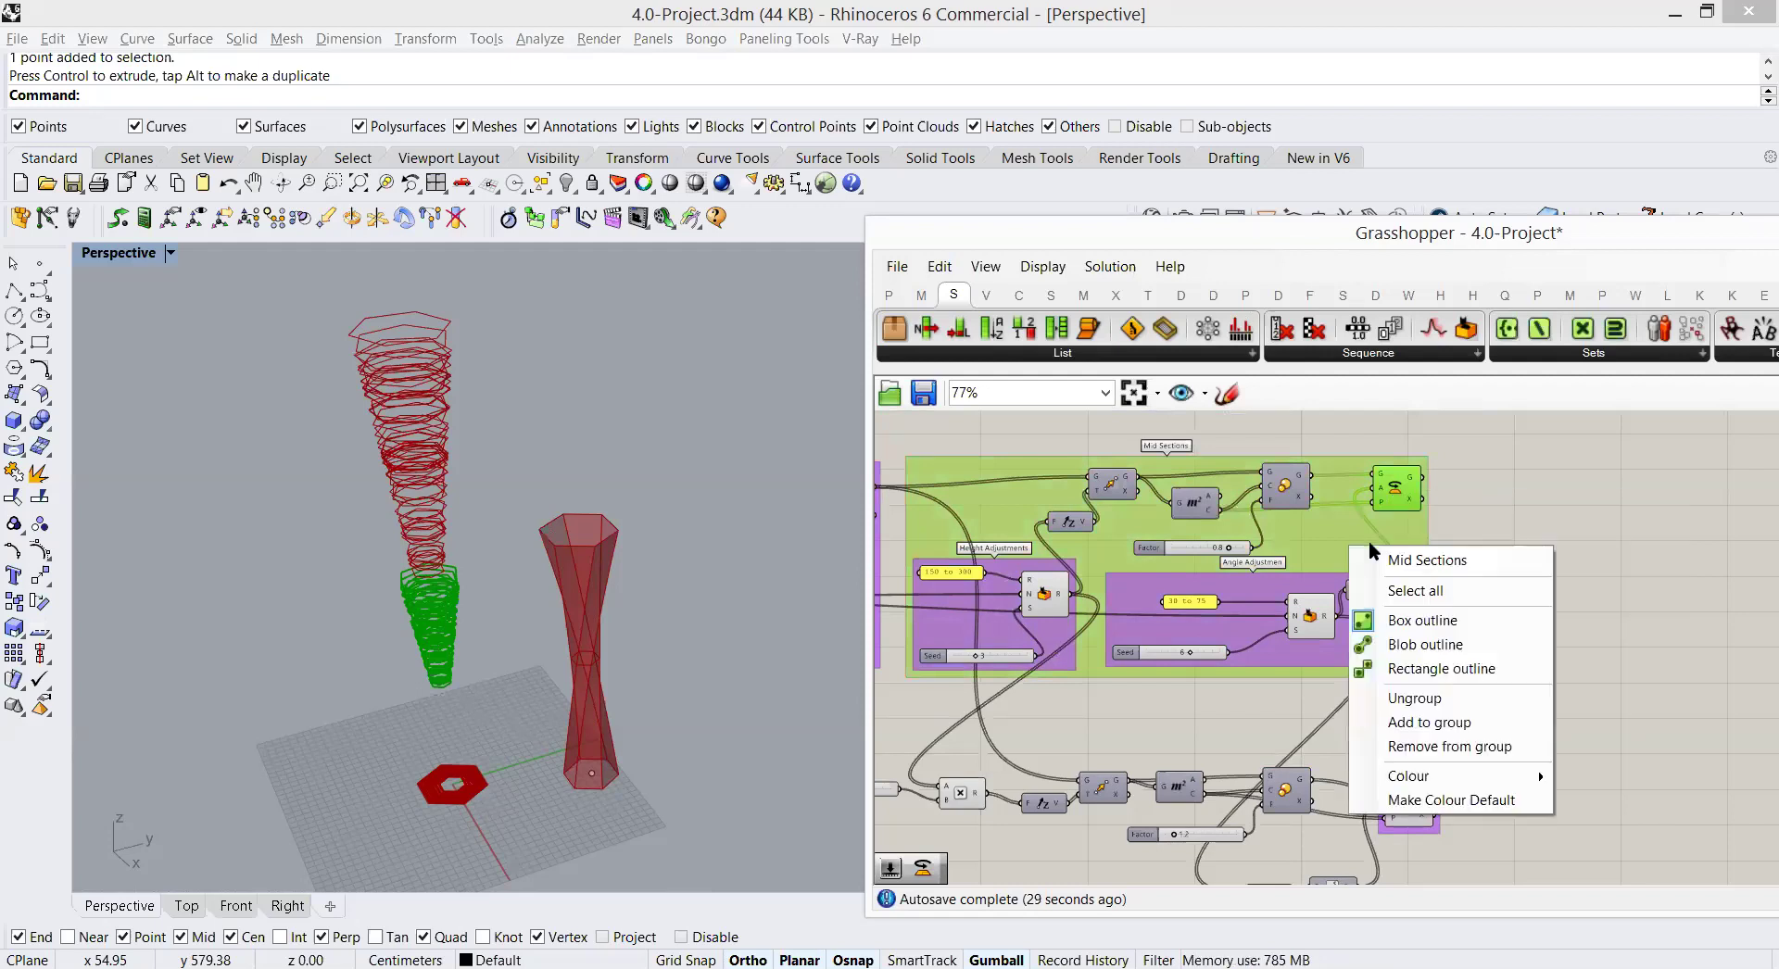
pyautogui.click(1415, 697)
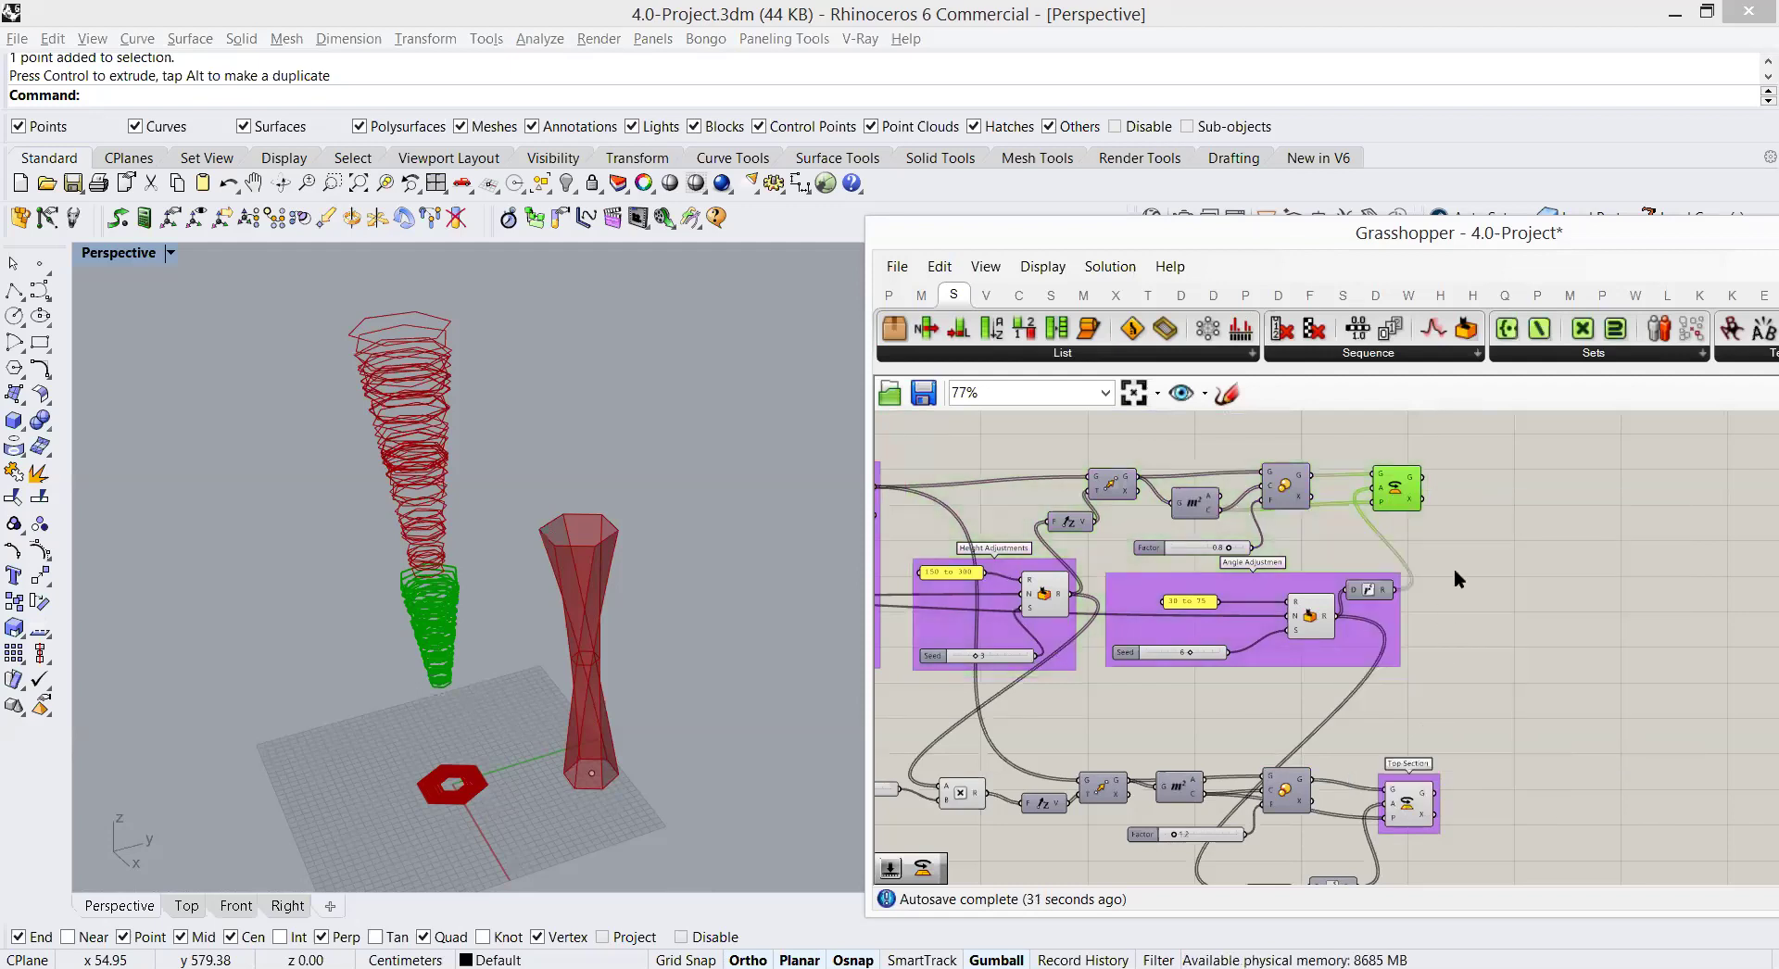
pyautogui.hotkey('ctrl', 'z')
# Step: Remove the large Mid Sections group around the mid-level components, keeping the components themselves
pyautogui.moveTo(1377, 488)
pyautogui.mouseDown()
pyautogui.moveTo(1358, 488)
pyautogui.moveTo(1409, 497)
pyautogui.moveTo(1397, 478)
pyautogui.mouseUp()
pyautogui.moveTo(1433, 523); pyautogui.dragTo(1441, 518, button='right')
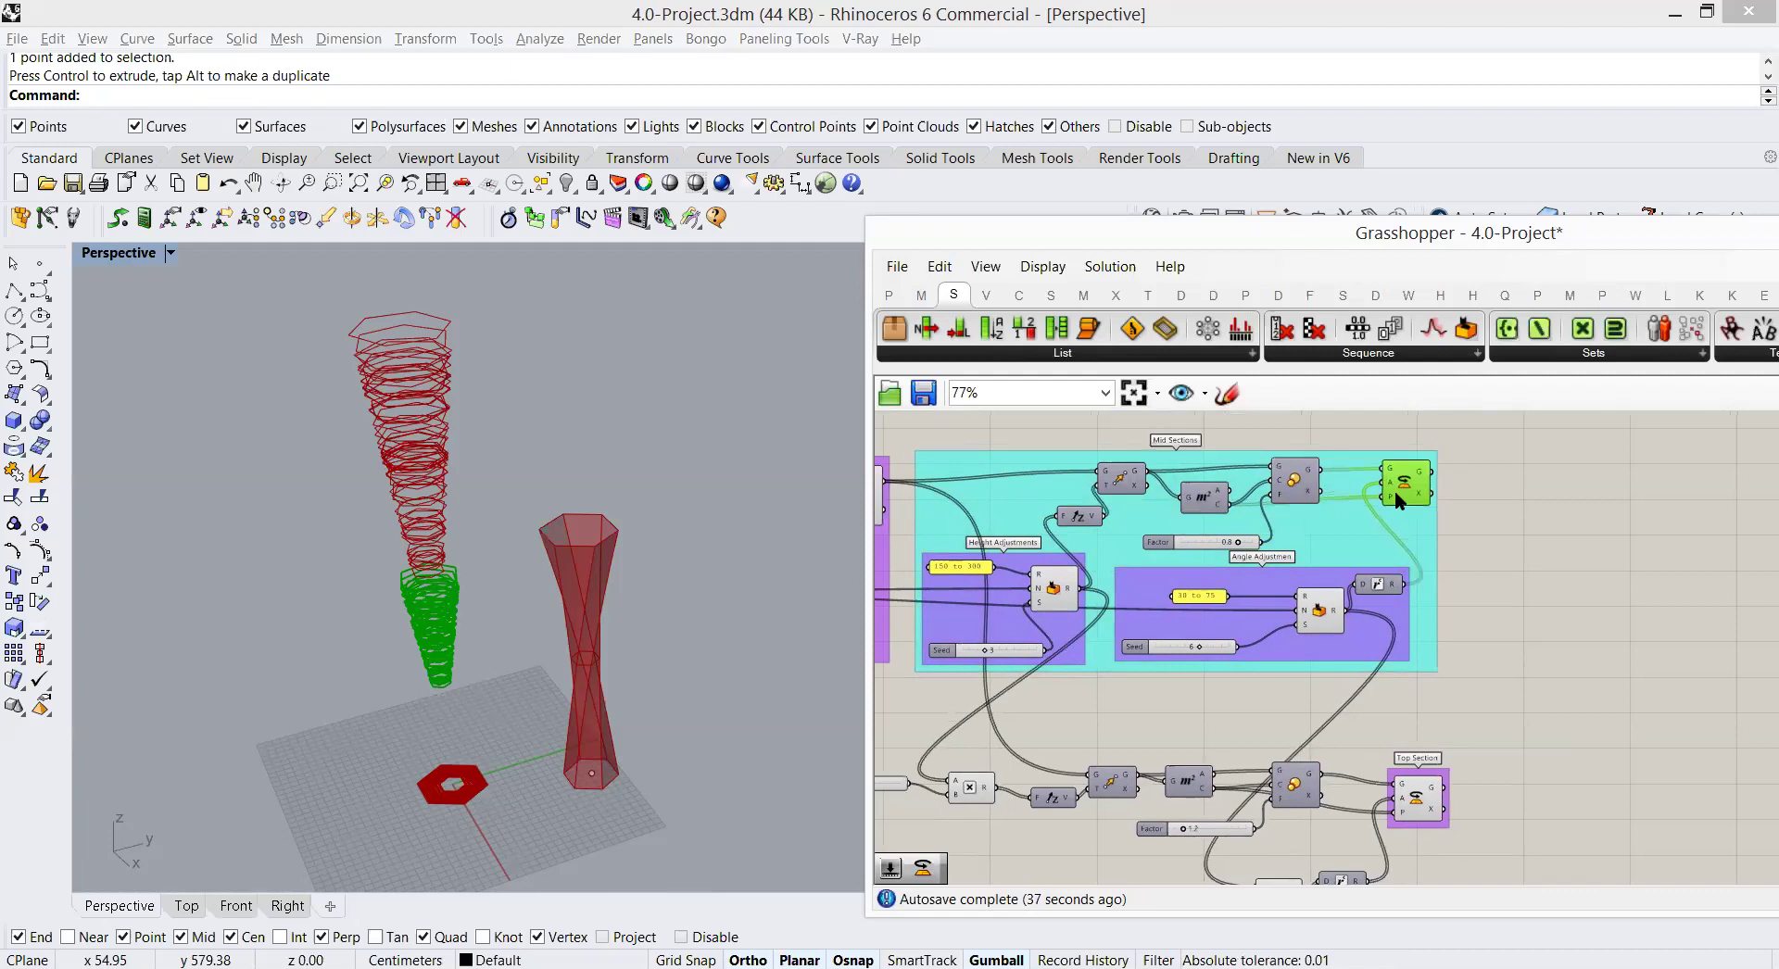
pyautogui.click(1415, 530)
pyautogui.press('Delete')
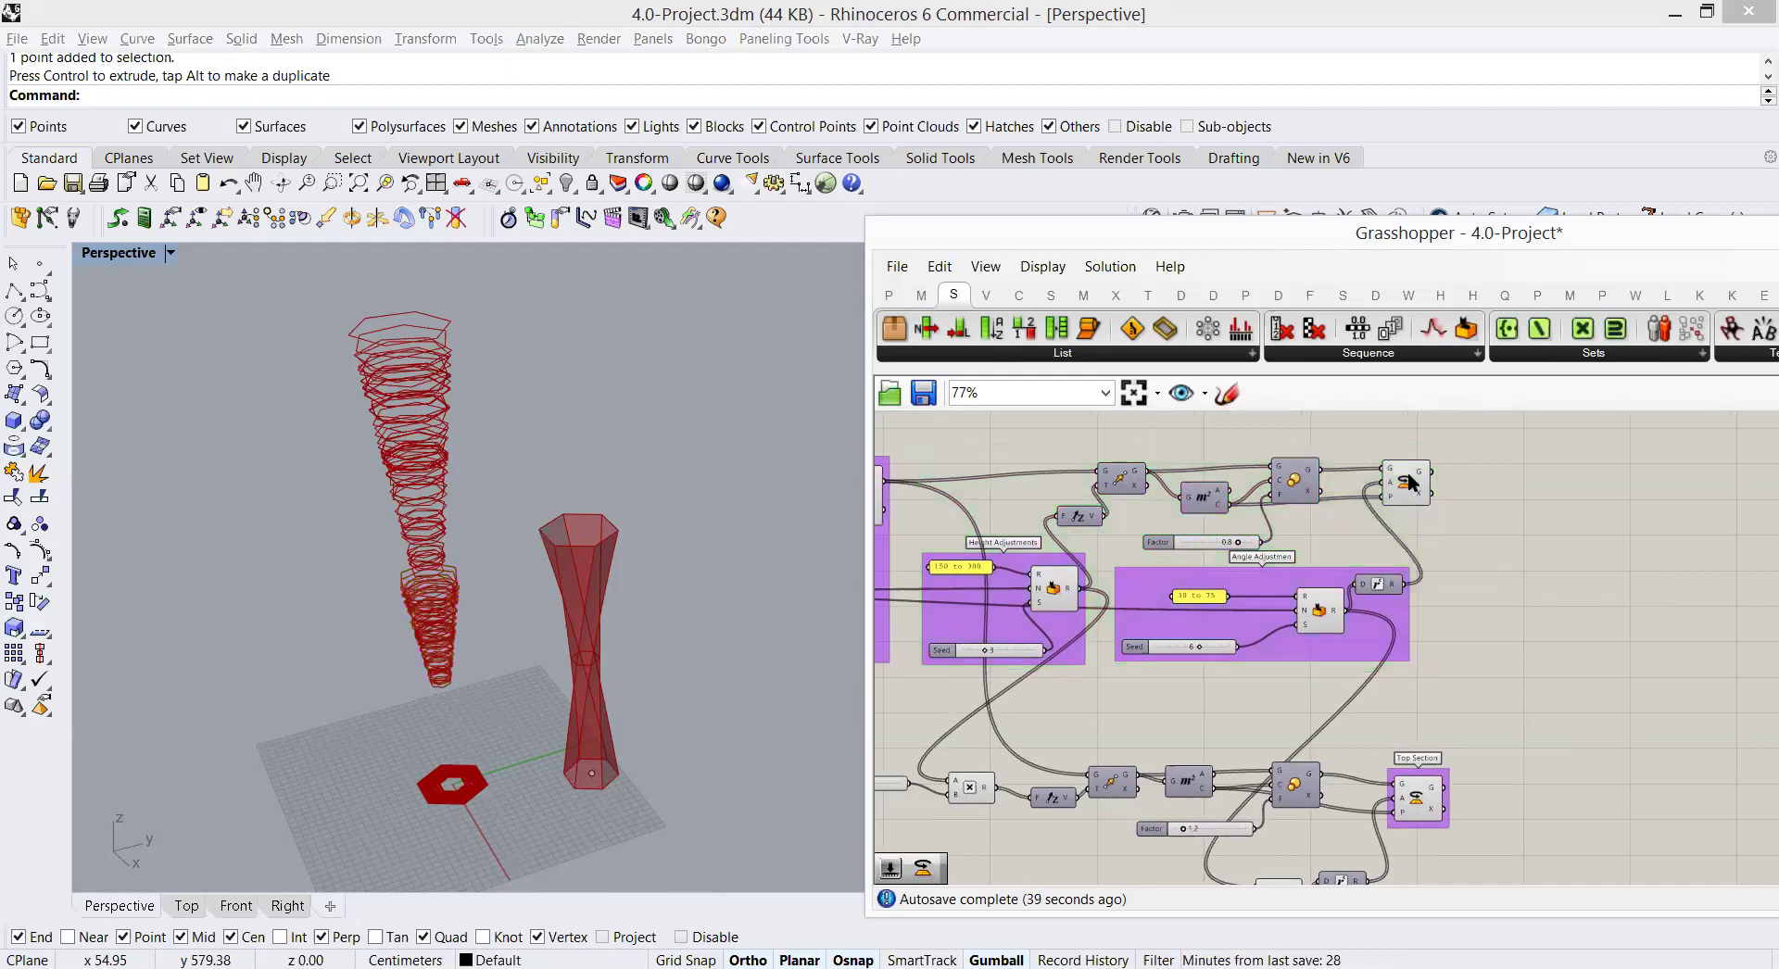
# Step: Group the mid-level Rotate component by itself and name the group "Mid Section"
pyautogui.click(1405, 476)
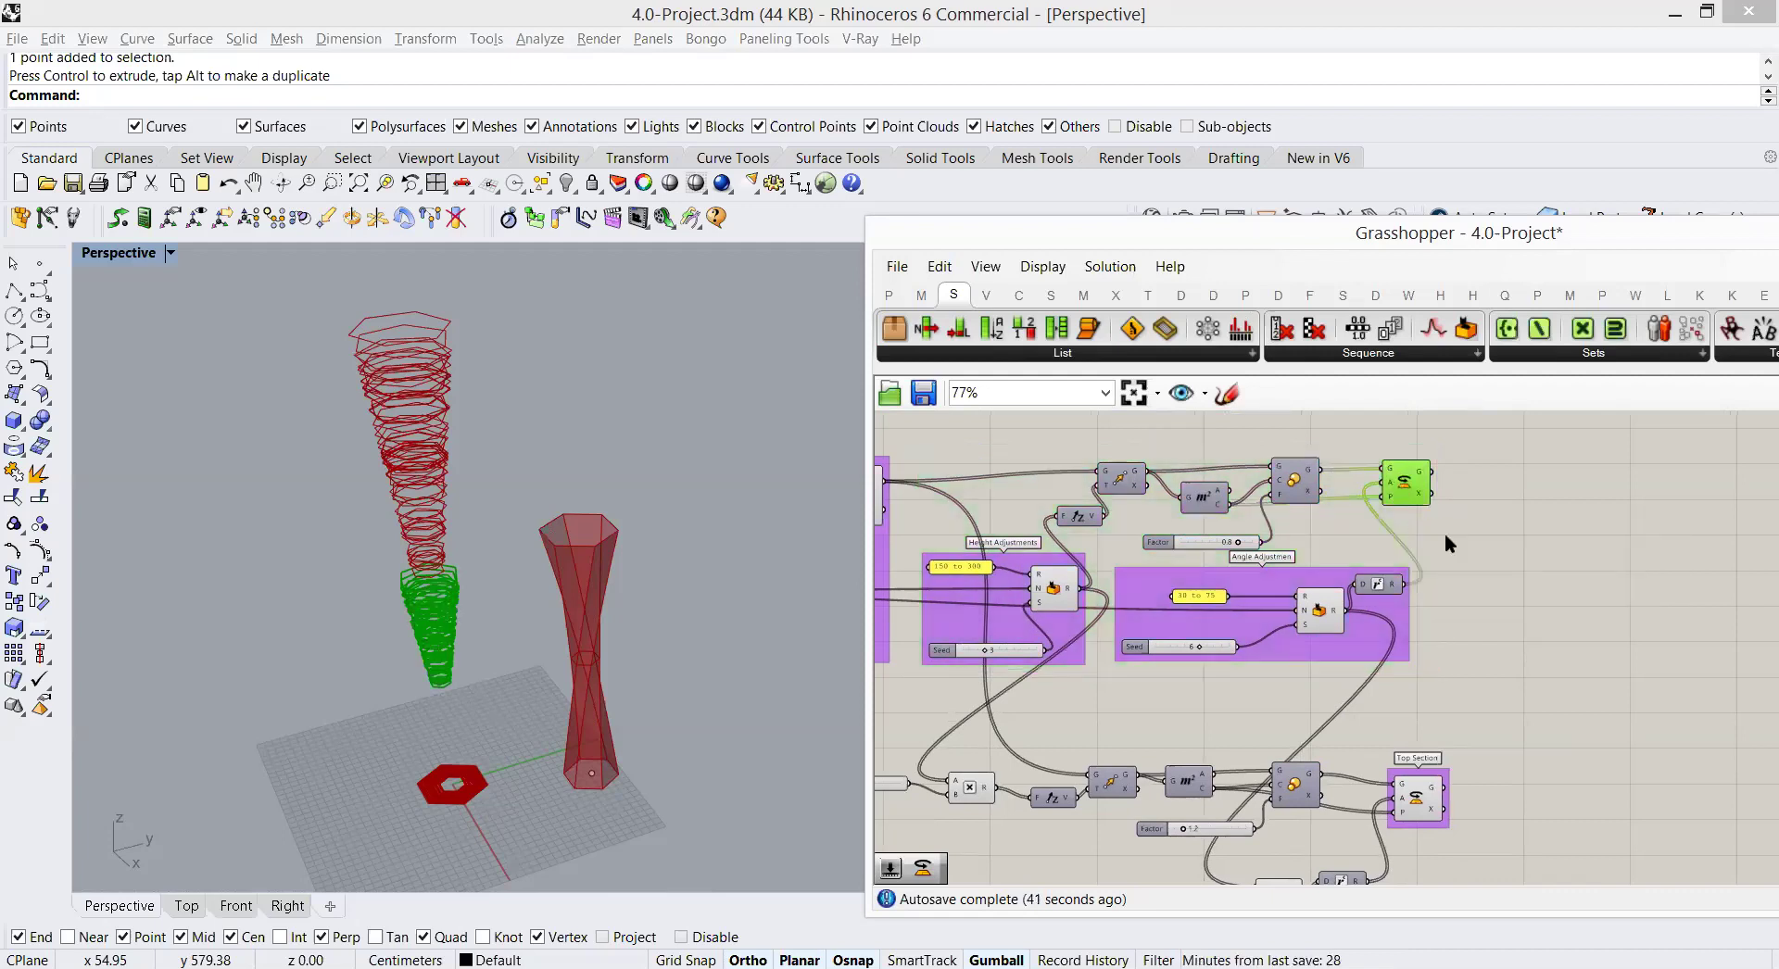
pyautogui.rightClick(1402, 493)
pyautogui.rightClick(1482, 665)
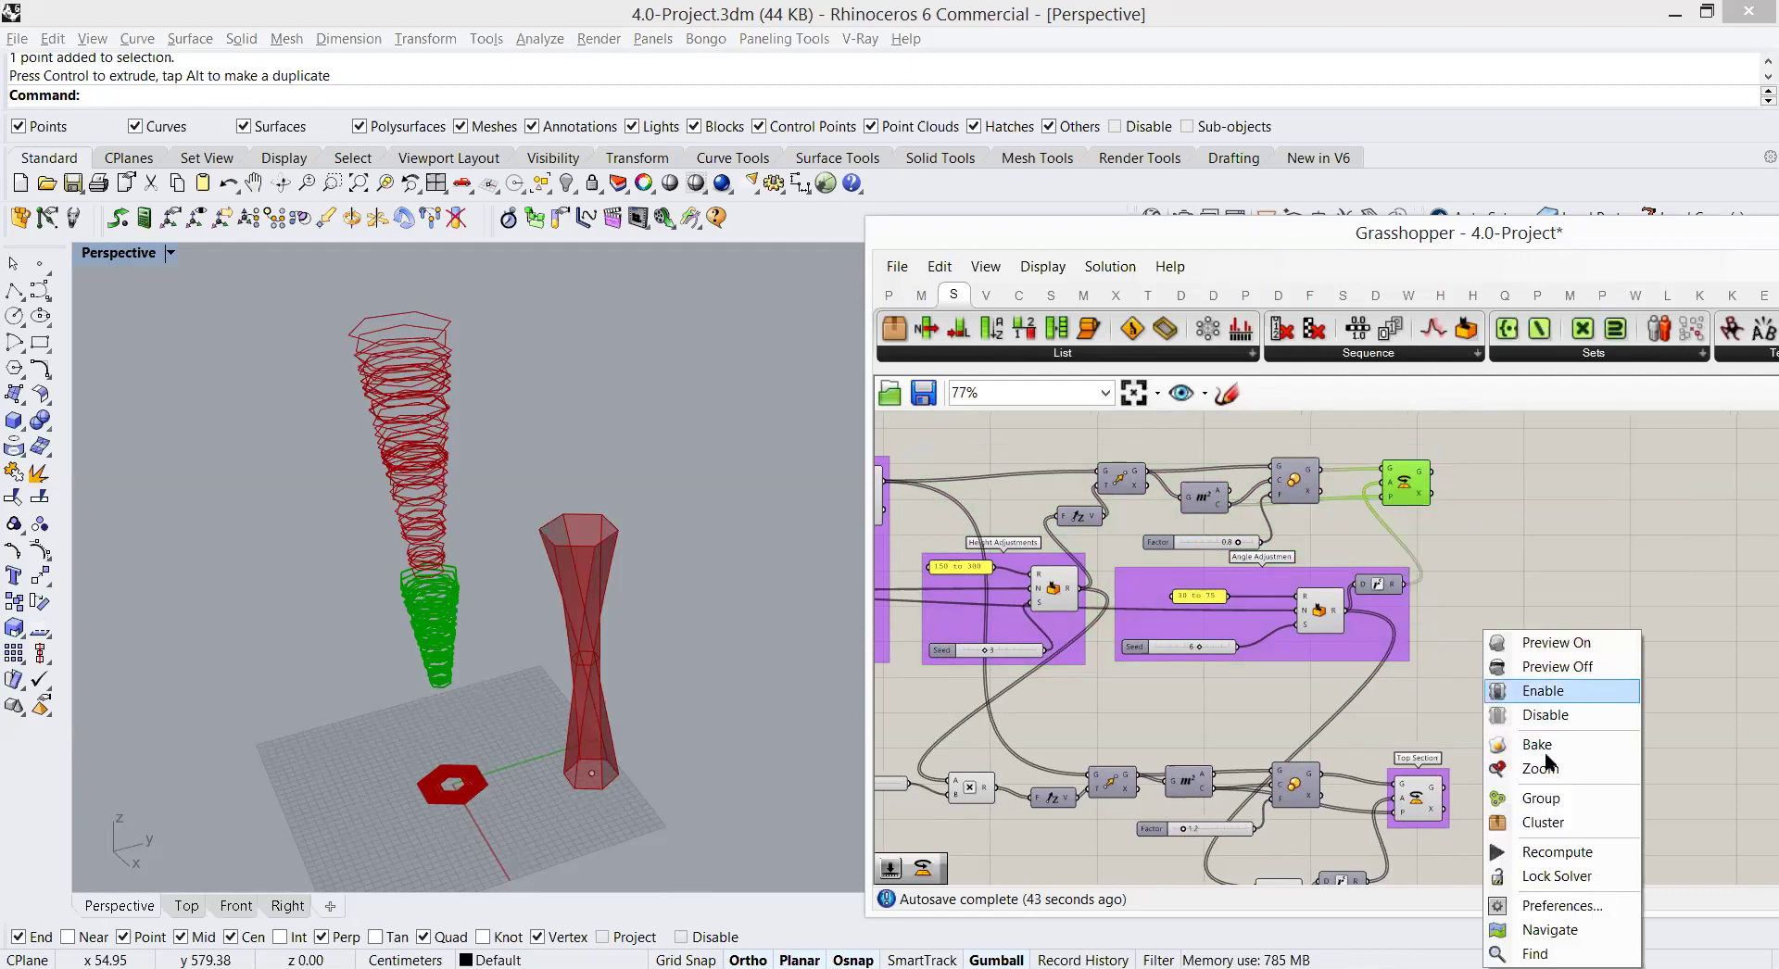
pyautogui.click(1545, 798)
pyautogui.scroll(2, 1415, 453)
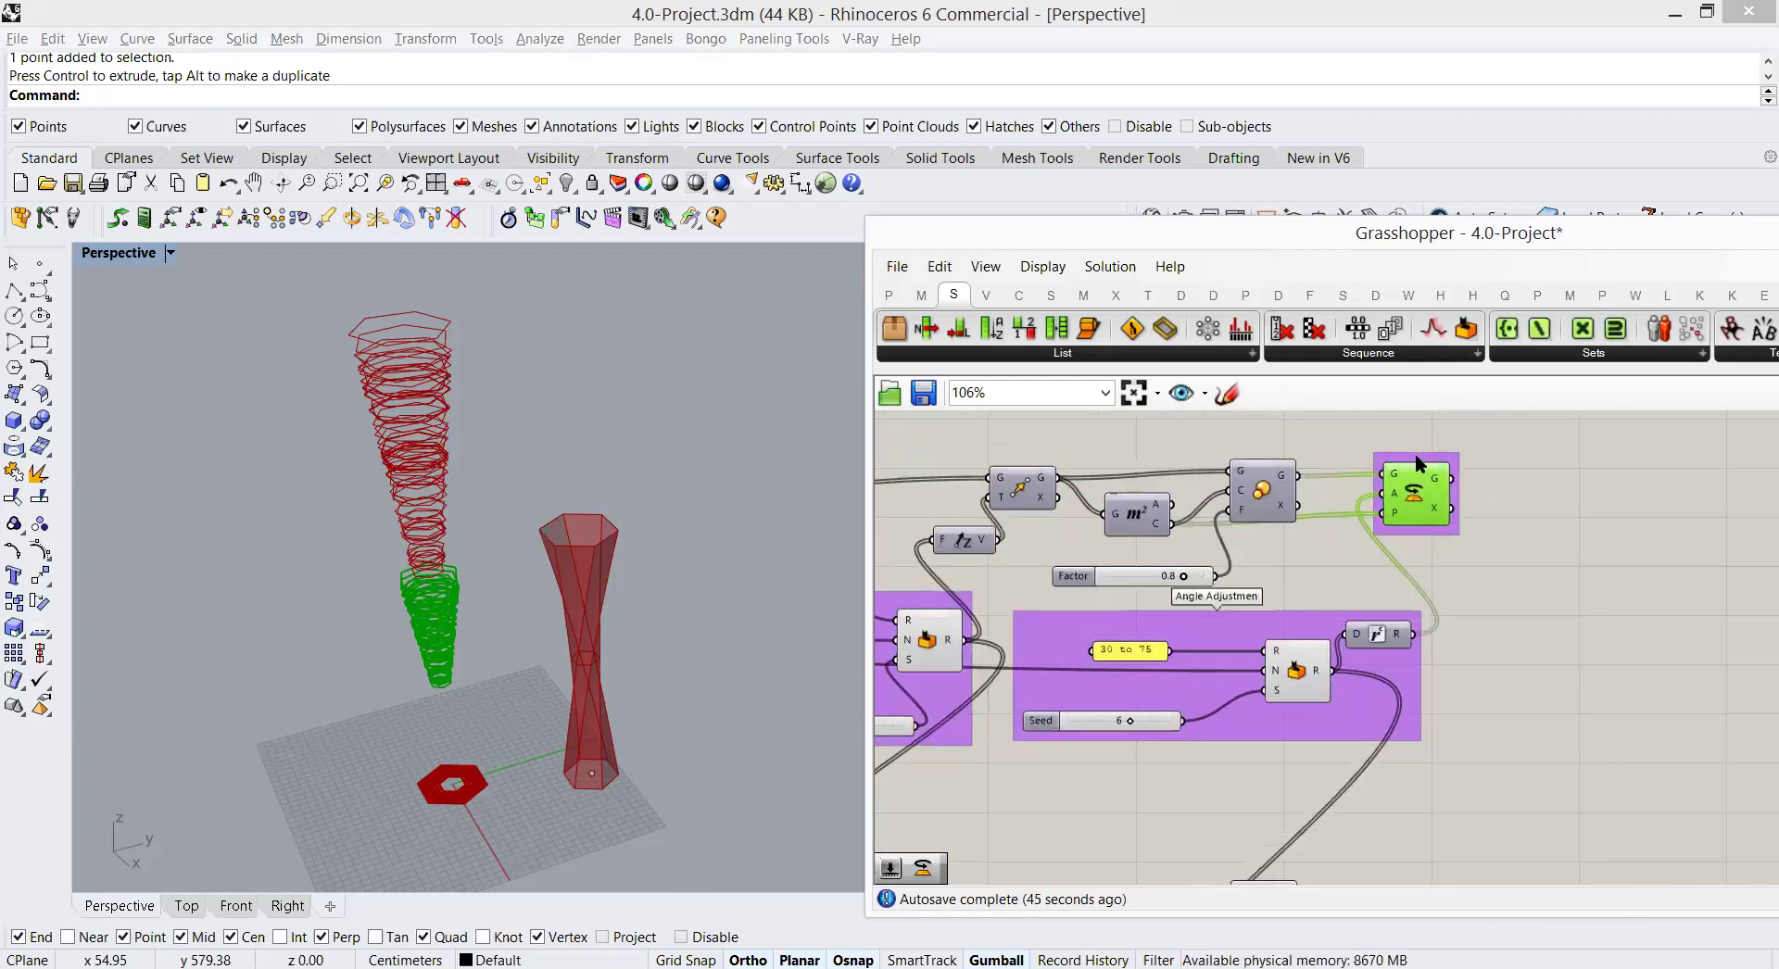
pyautogui.rightClick(1415, 453)
pyautogui.write('Mid section')
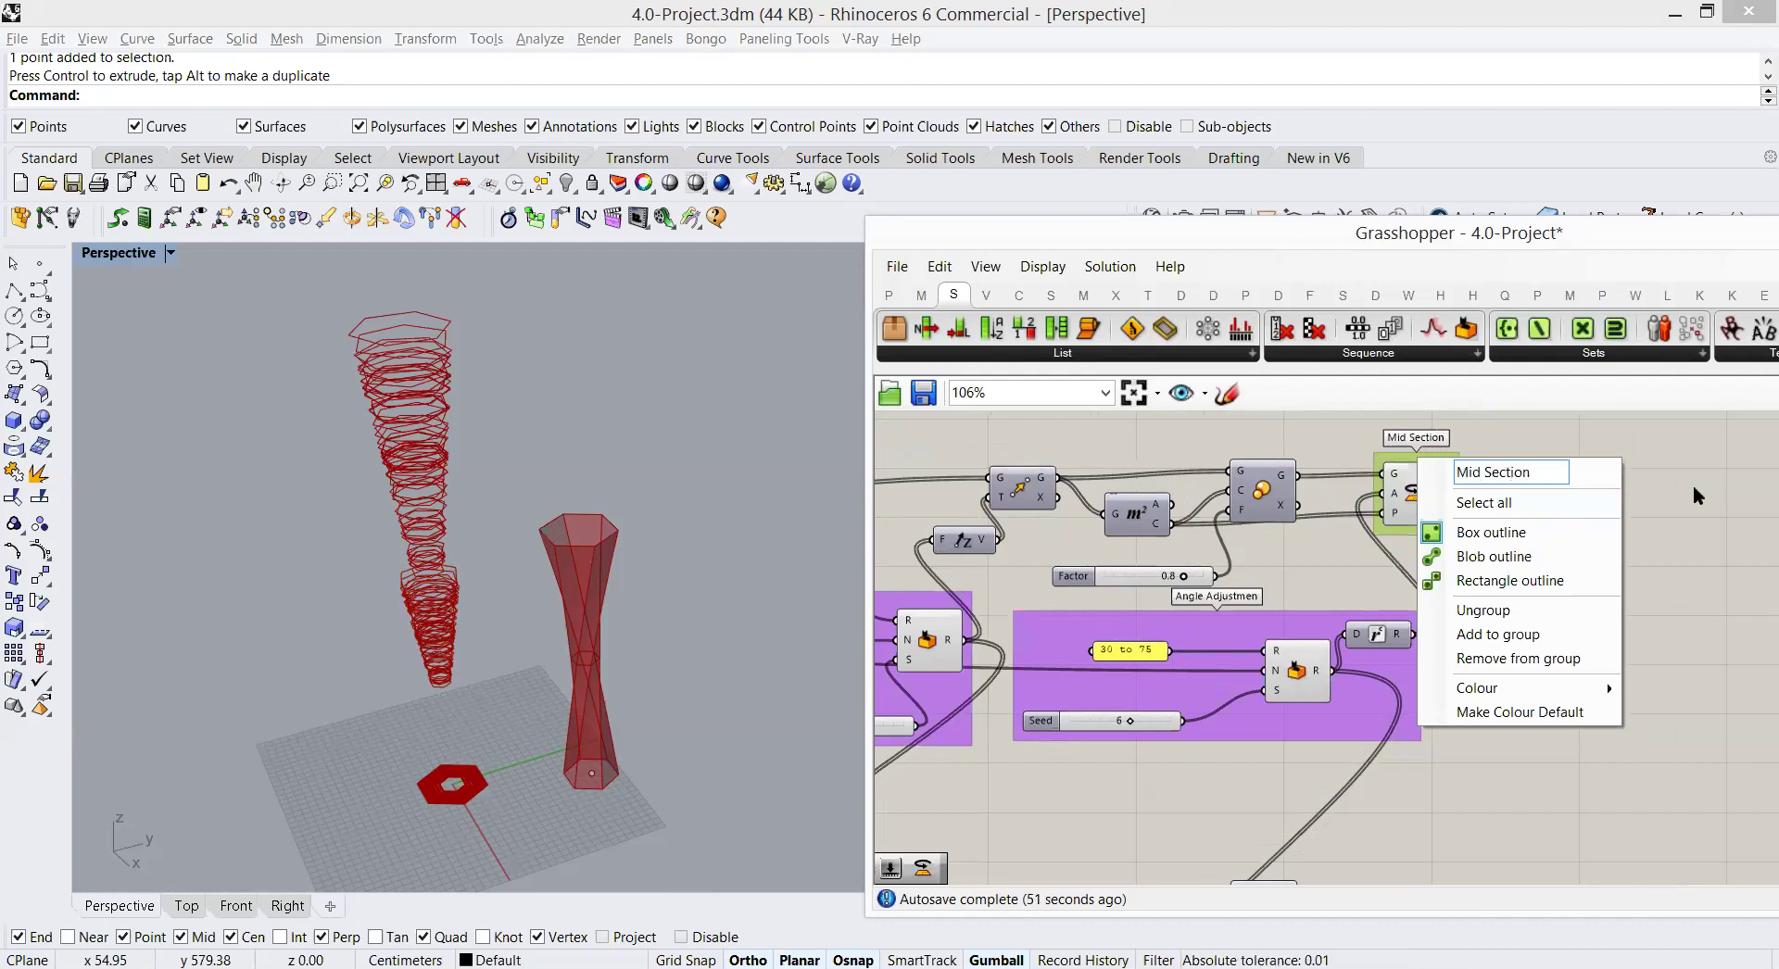
# Step: Examine the bottom section's Polygon component and the Rotate components in the Mid Section and Top Section groups
pyautogui.scroll(-4, 1503, 598)
pyautogui.scroll(3, 1058, 614)
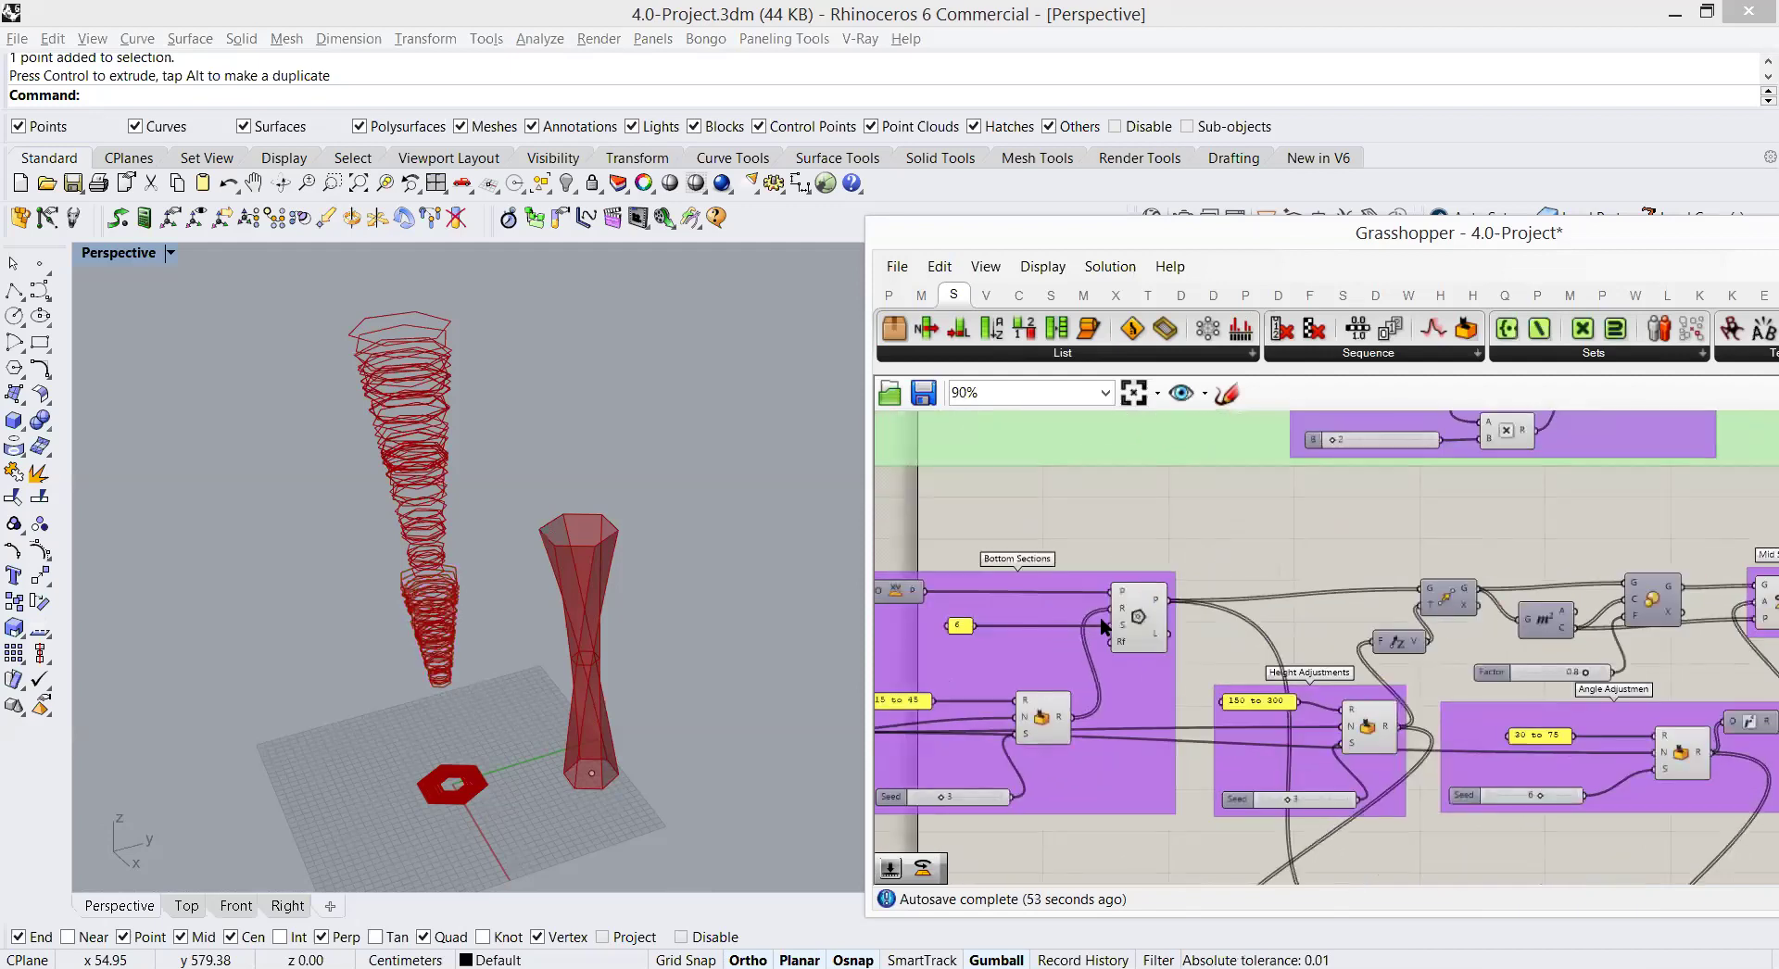
pyautogui.click(1127, 619)
pyautogui.moveTo(1671, 694); pyautogui.dragTo(1530, 622, button='right')
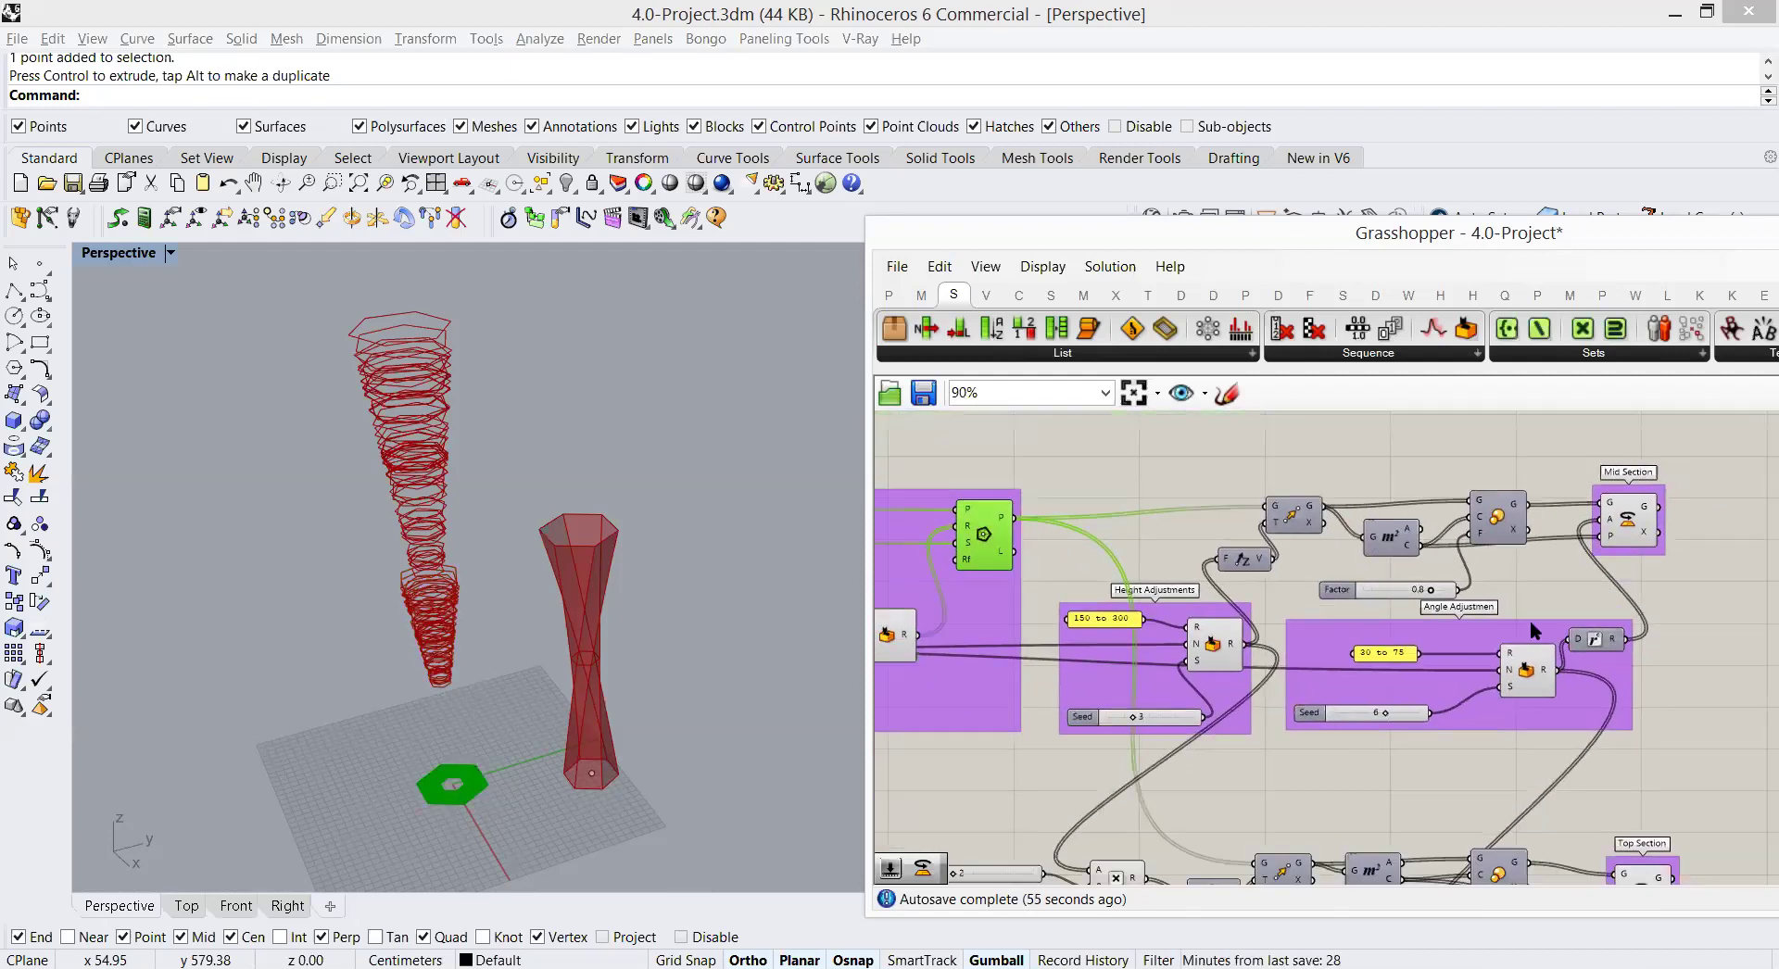
pyautogui.moveTo(1629, 516); pyautogui.dragTo(1631, 541)
pyautogui.moveTo(1657, 584); pyautogui.dragTo(1622, 549, button='right')
pyautogui.click(1638, 587)
pyautogui.moveTo(1591, 519); pyautogui.dragTo(1599, 511)
pyautogui.click(1668, 575)
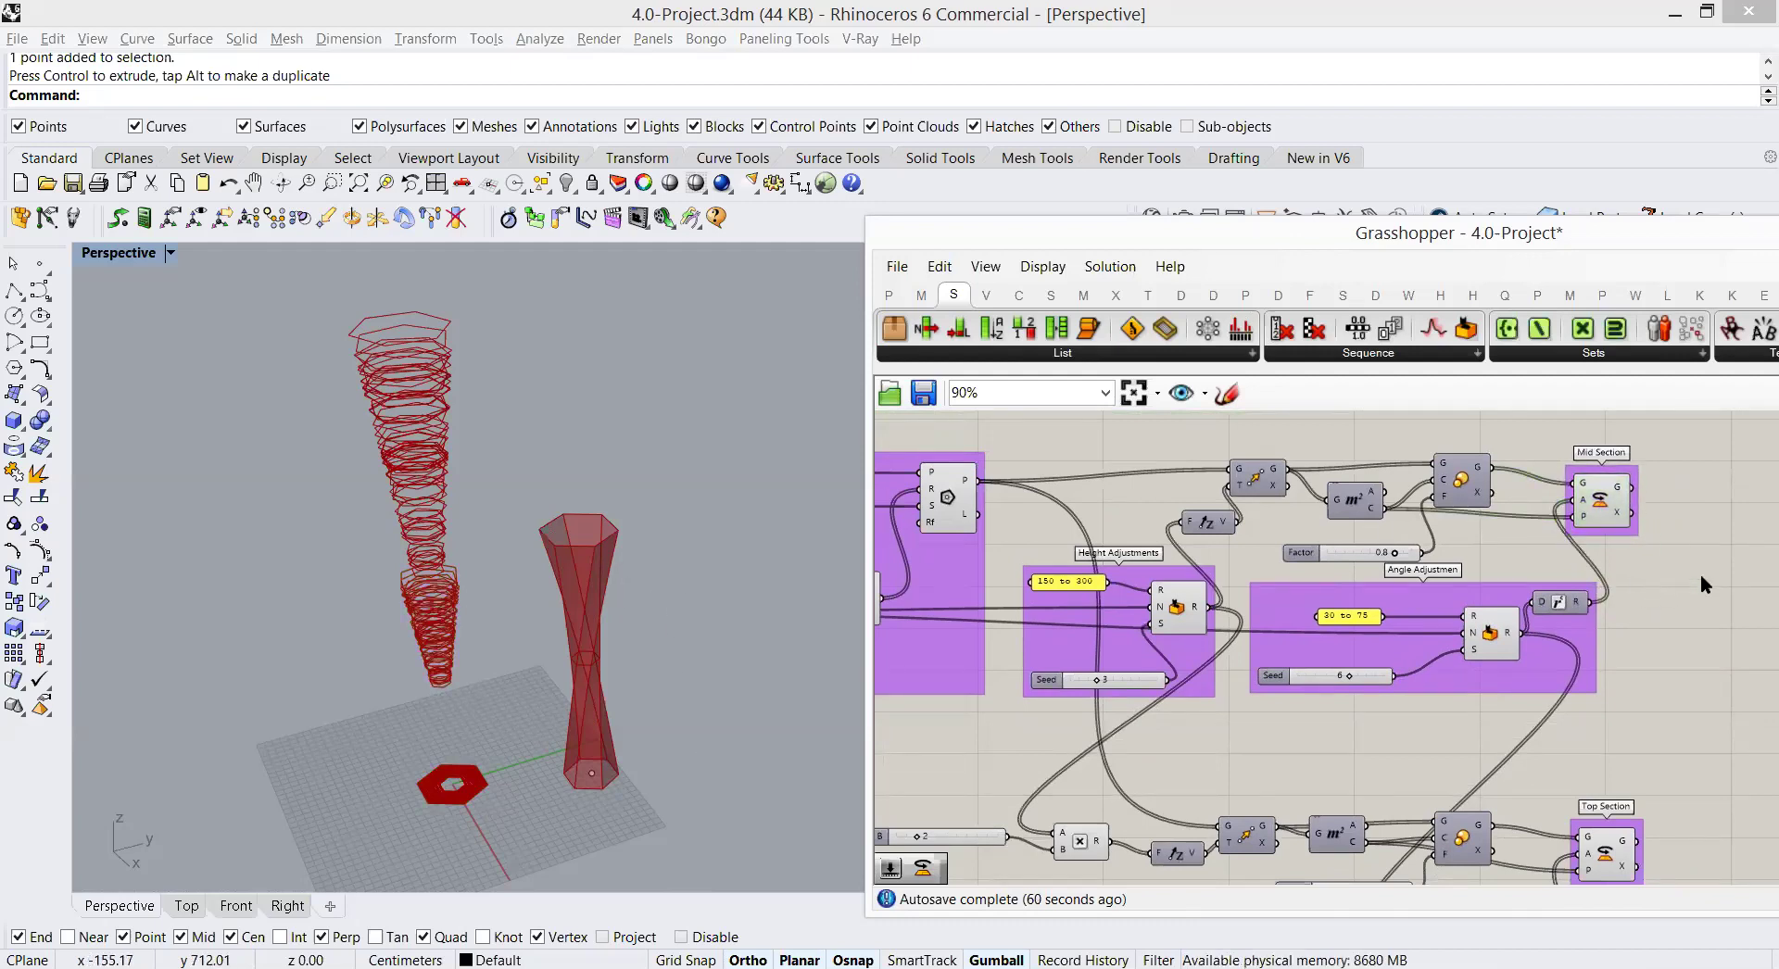
pyautogui.doubleClick(1708, 588)
pyautogui.write('lof')
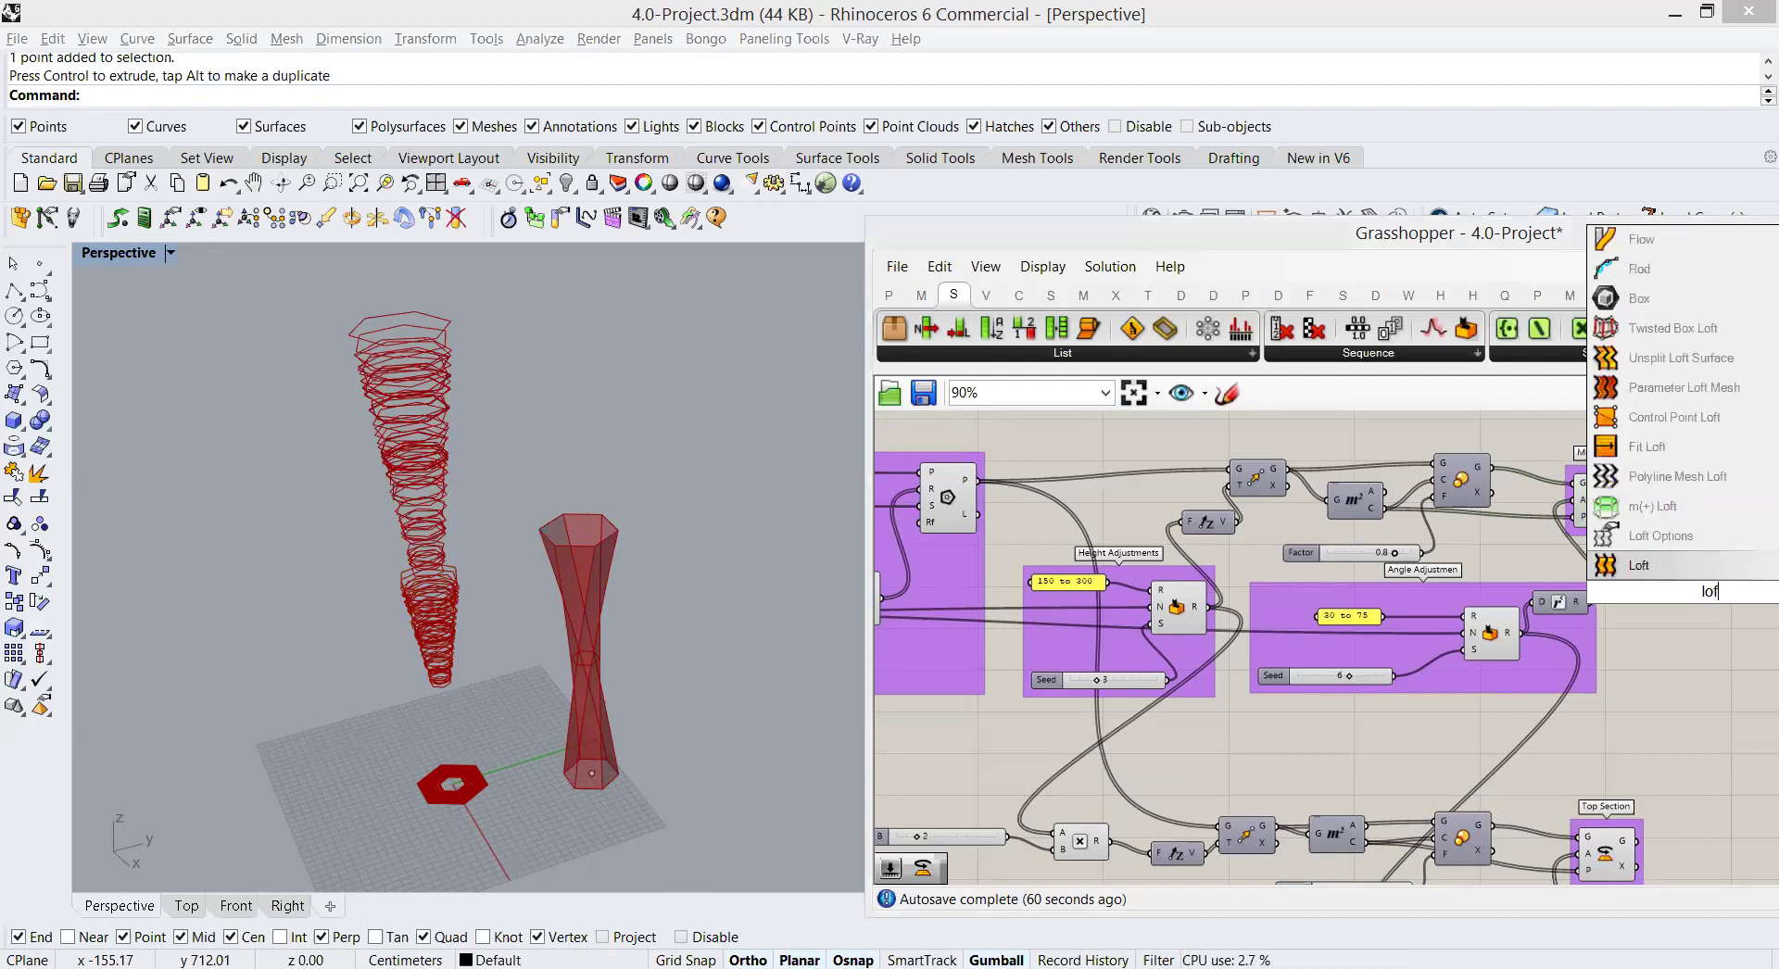
pyautogui.press('Escape')
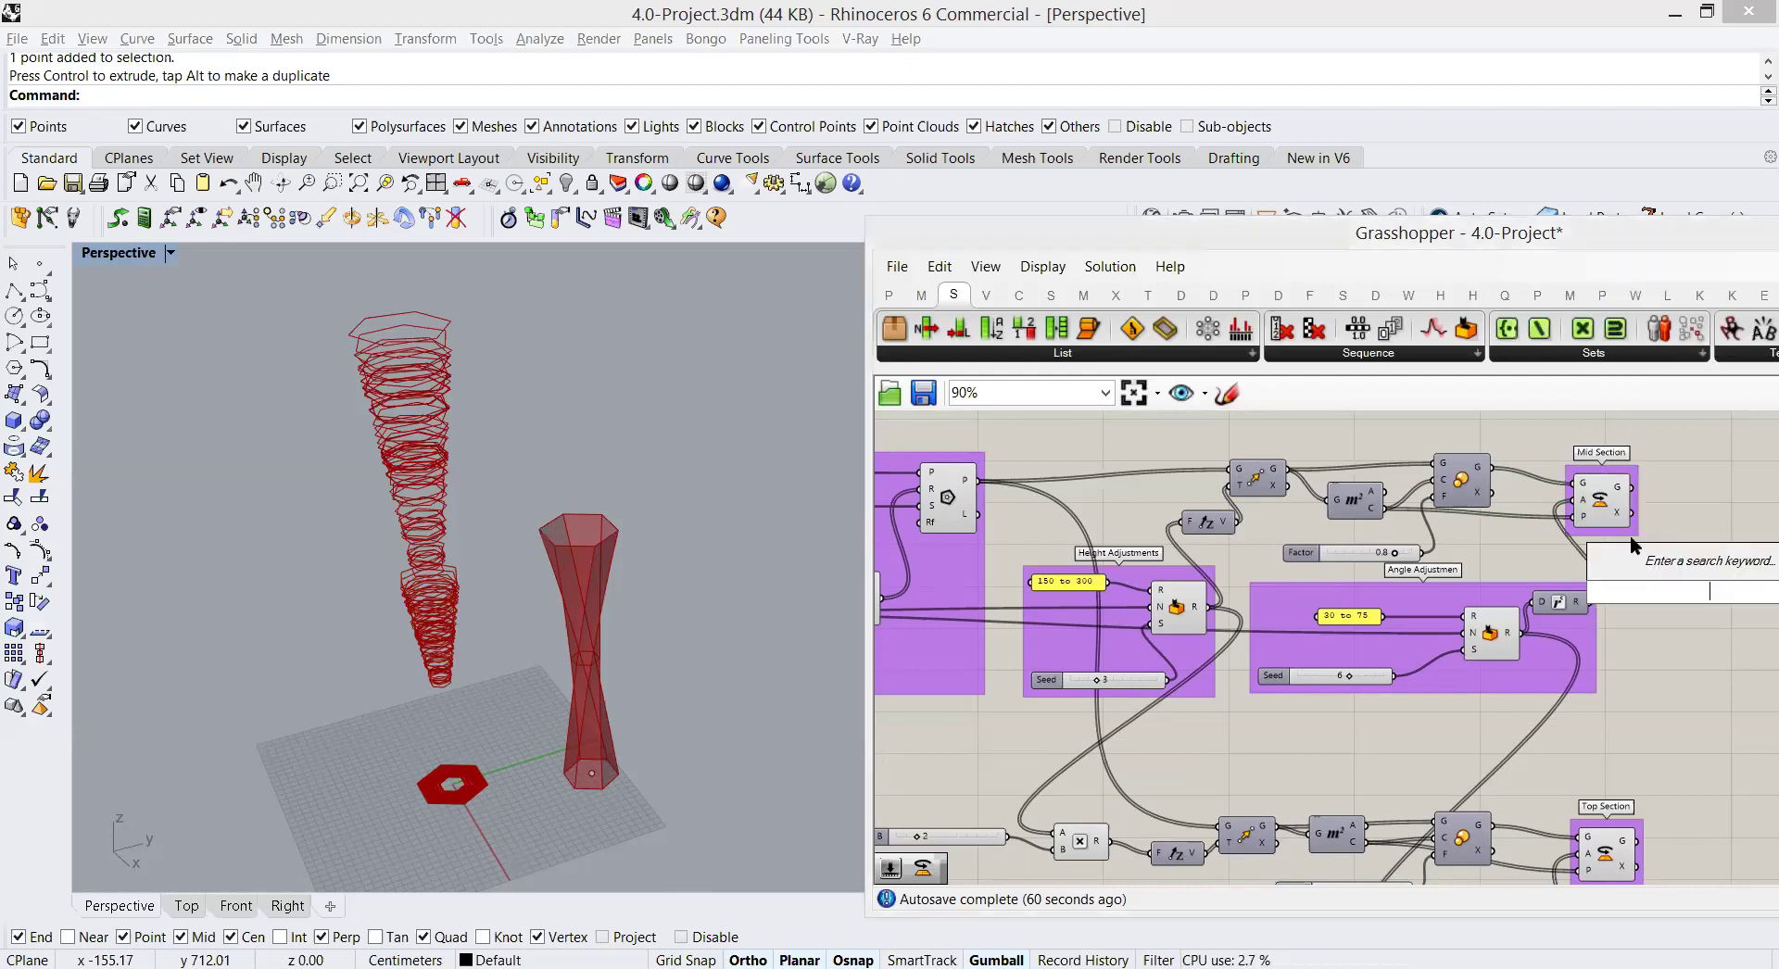
# Step: Examine how the earlier single-tower definition merges its bottom, mid and top sections before the Loft
pyautogui.scroll(-4, 1482, 452)
pyautogui.moveTo(1482, 452); pyautogui.dragTo(1438, 688, button='right')
pyautogui.scroll(4, 1453, 650)
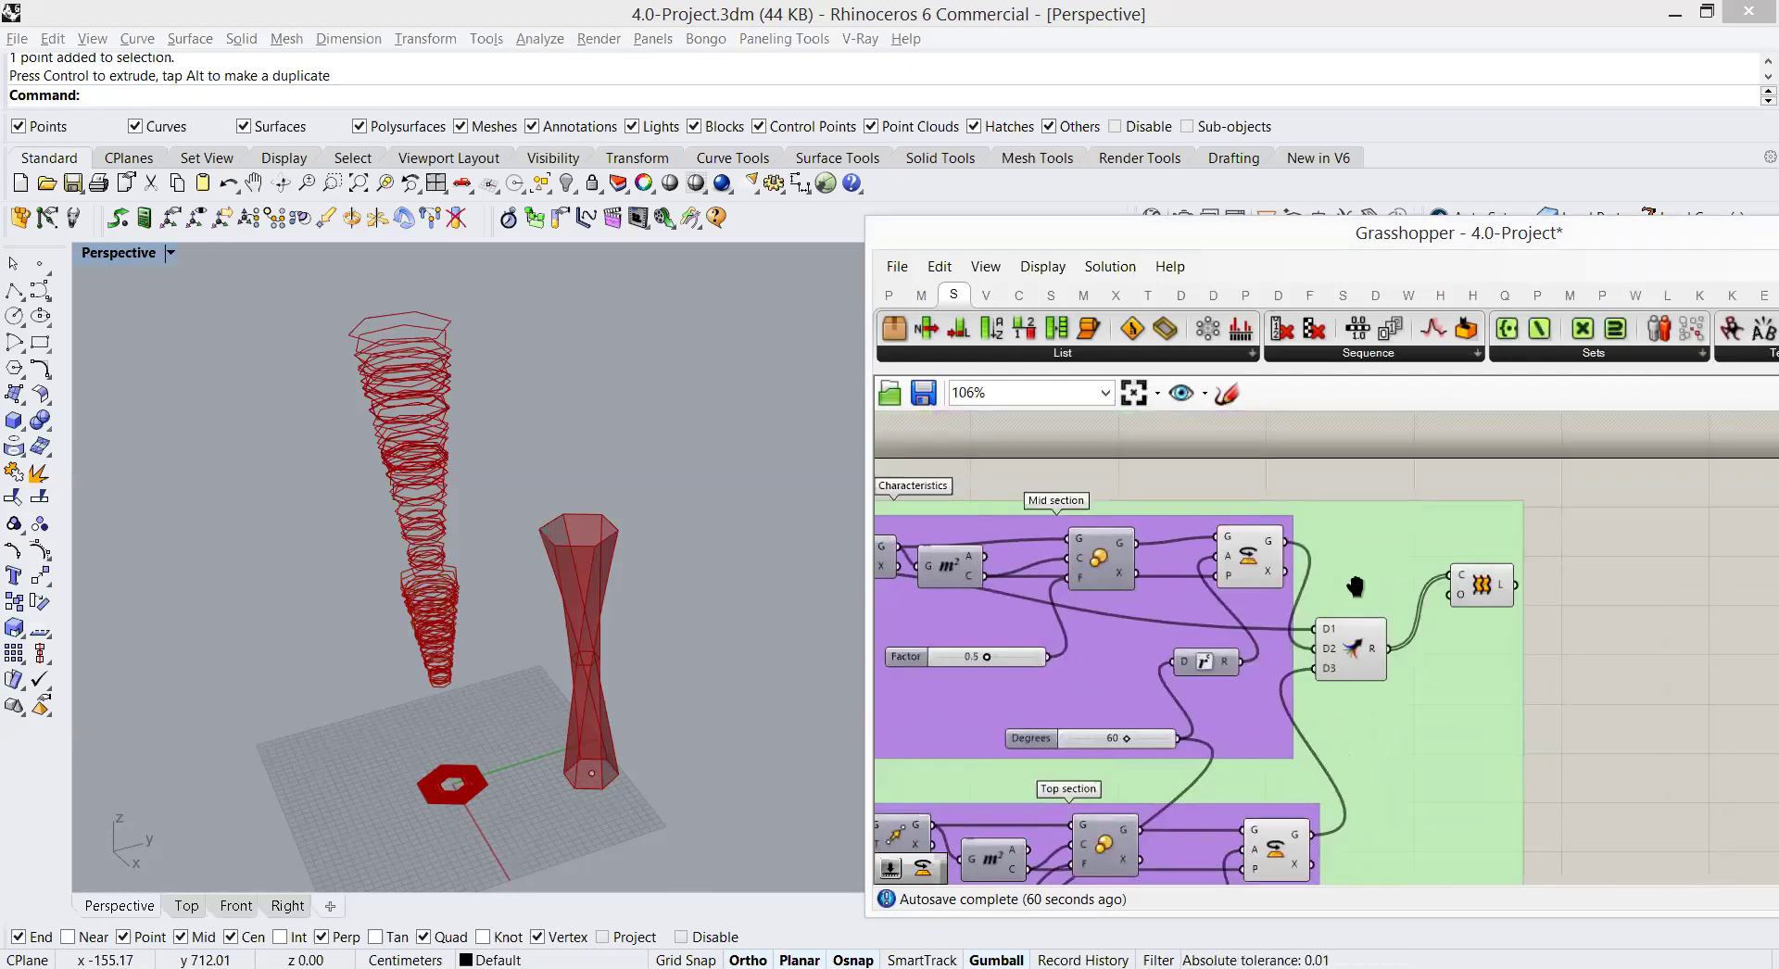
pyautogui.moveTo(1355, 587); pyautogui.dragTo(1350, 557, button='right')
pyautogui.scroll(-5, 1350, 557)
pyautogui.scroll(2, 1398, 843)
pyautogui.moveTo(1398, 843); pyautogui.dragTo(1405, 730, button='right')
pyautogui.scroll(1, 1407, 733)
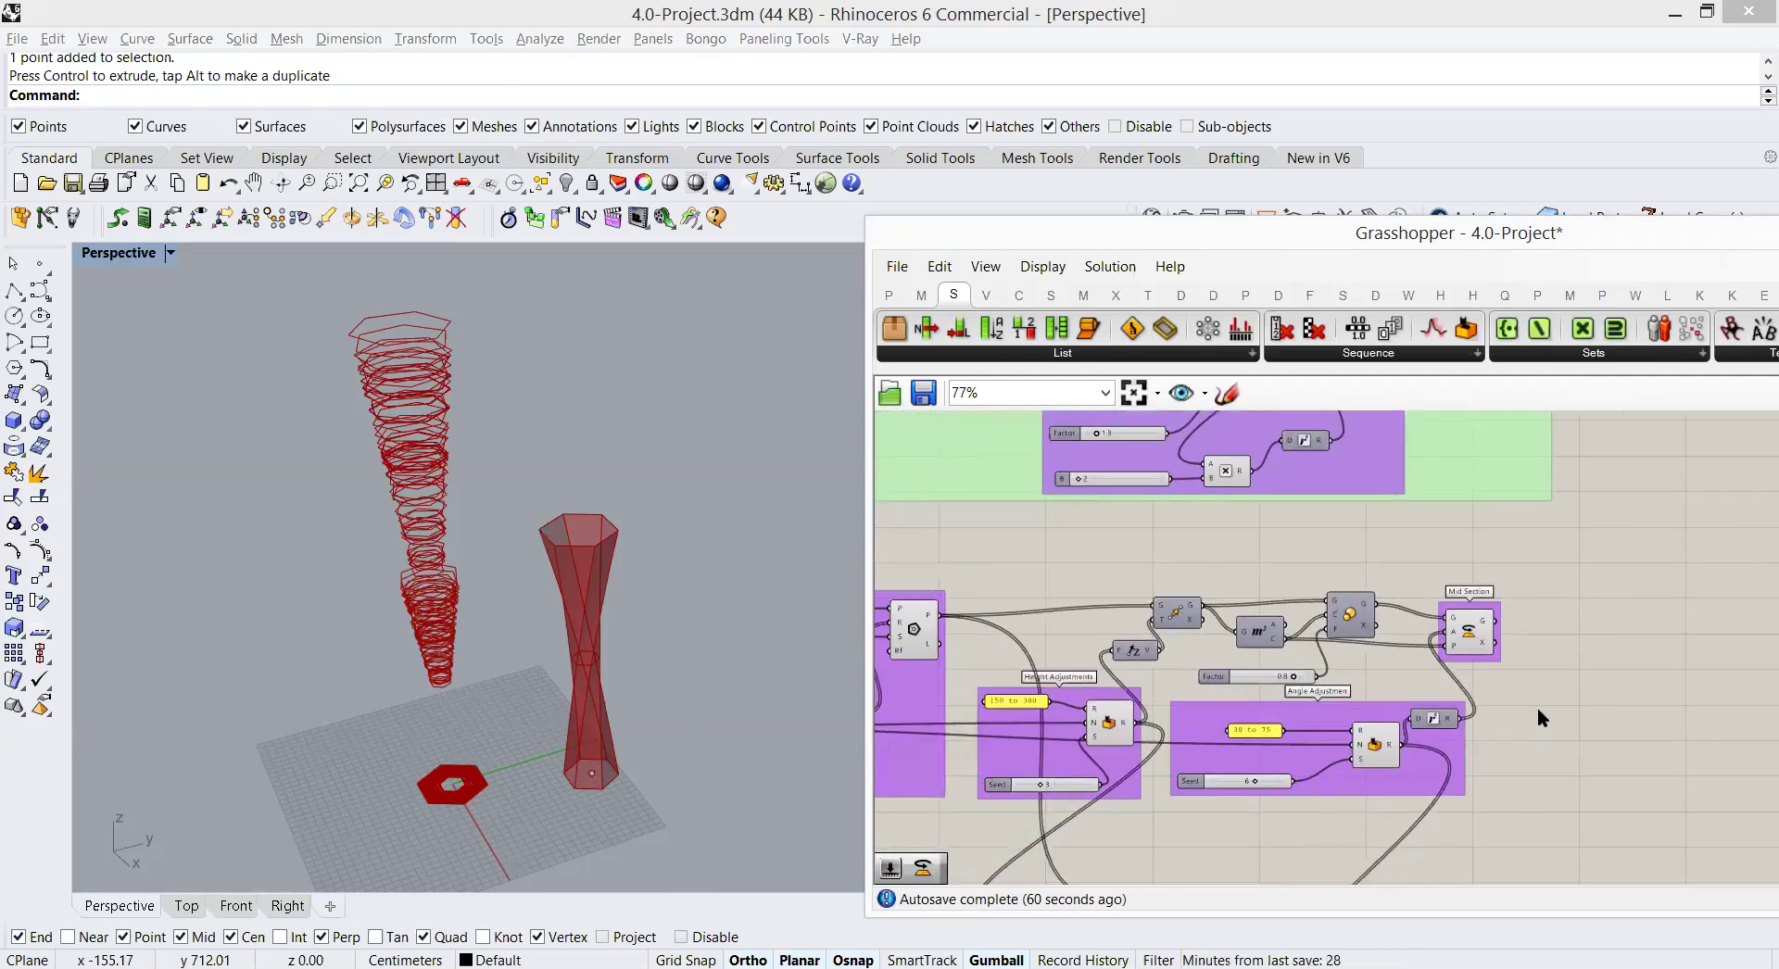
# Step: Add a Merge component and connect the bottom Polygon, mid Rotate and top Rotate geometry to D1, D2 and D3
pyautogui.doubleClick(1537, 708)
pyautogui.write('merge')
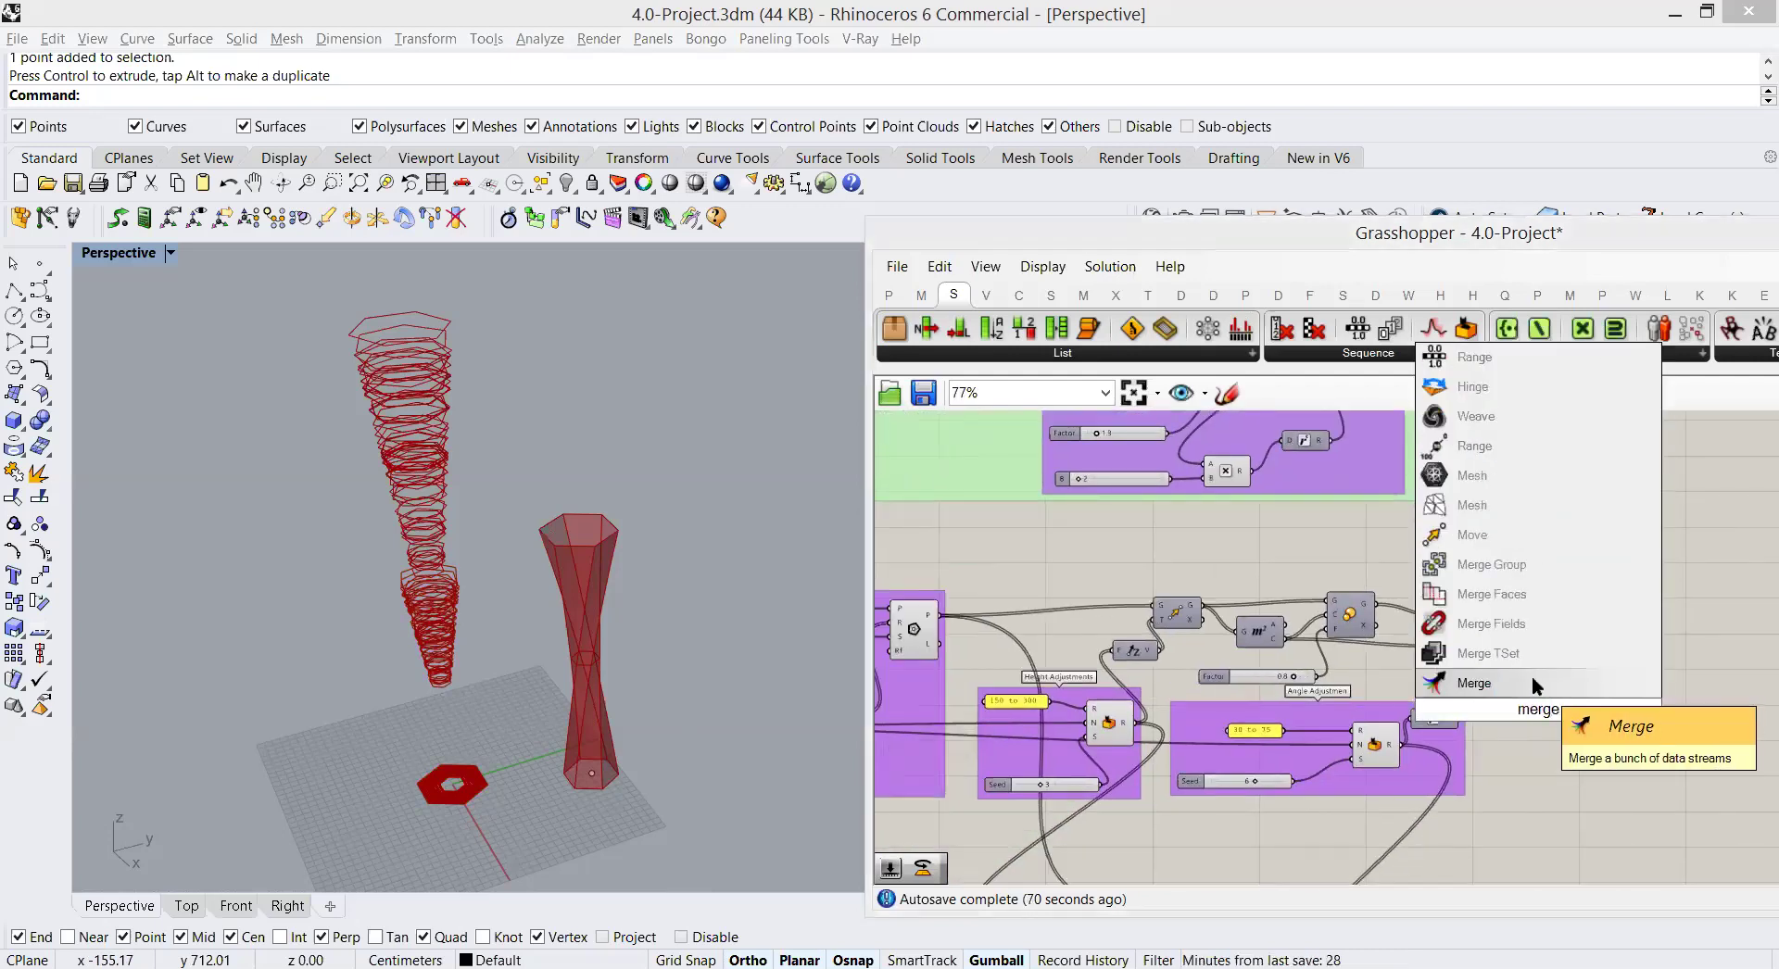
pyautogui.click(1603, 693)
pyautogui.moveTo(942, 622); pyautogui.dragTo(1529, 638)
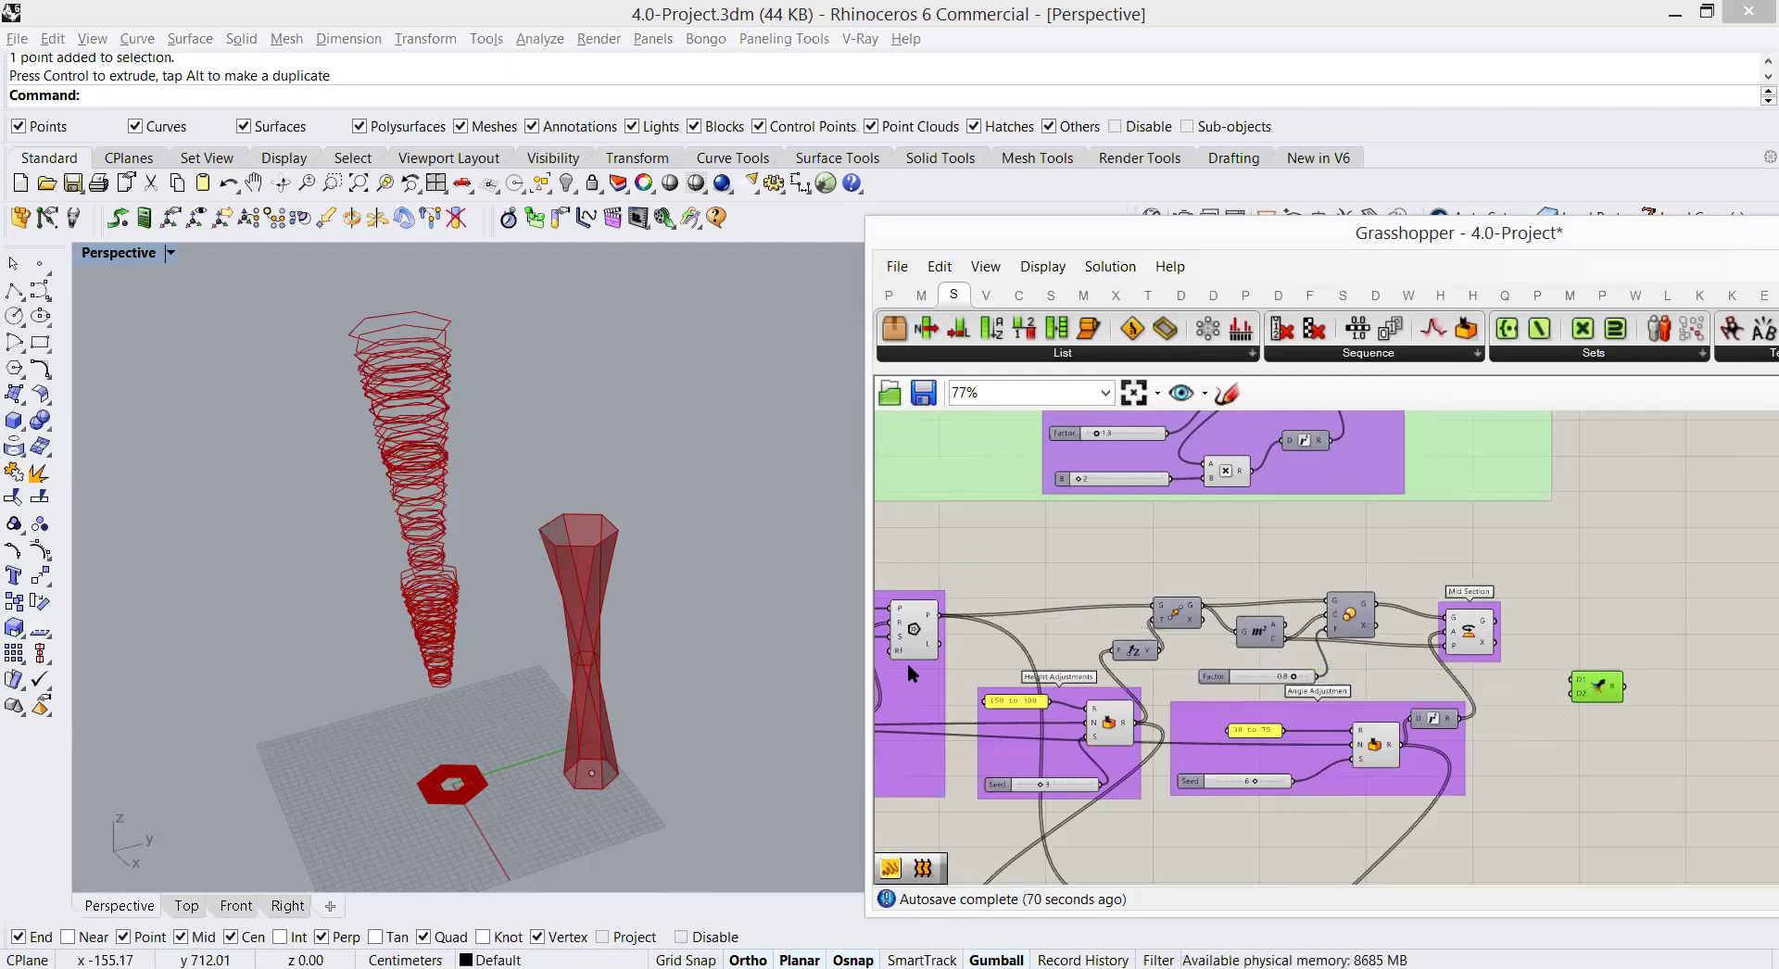
pyautogui.moveTo(949, 627); pyautogui.dragTo(1578, 680)
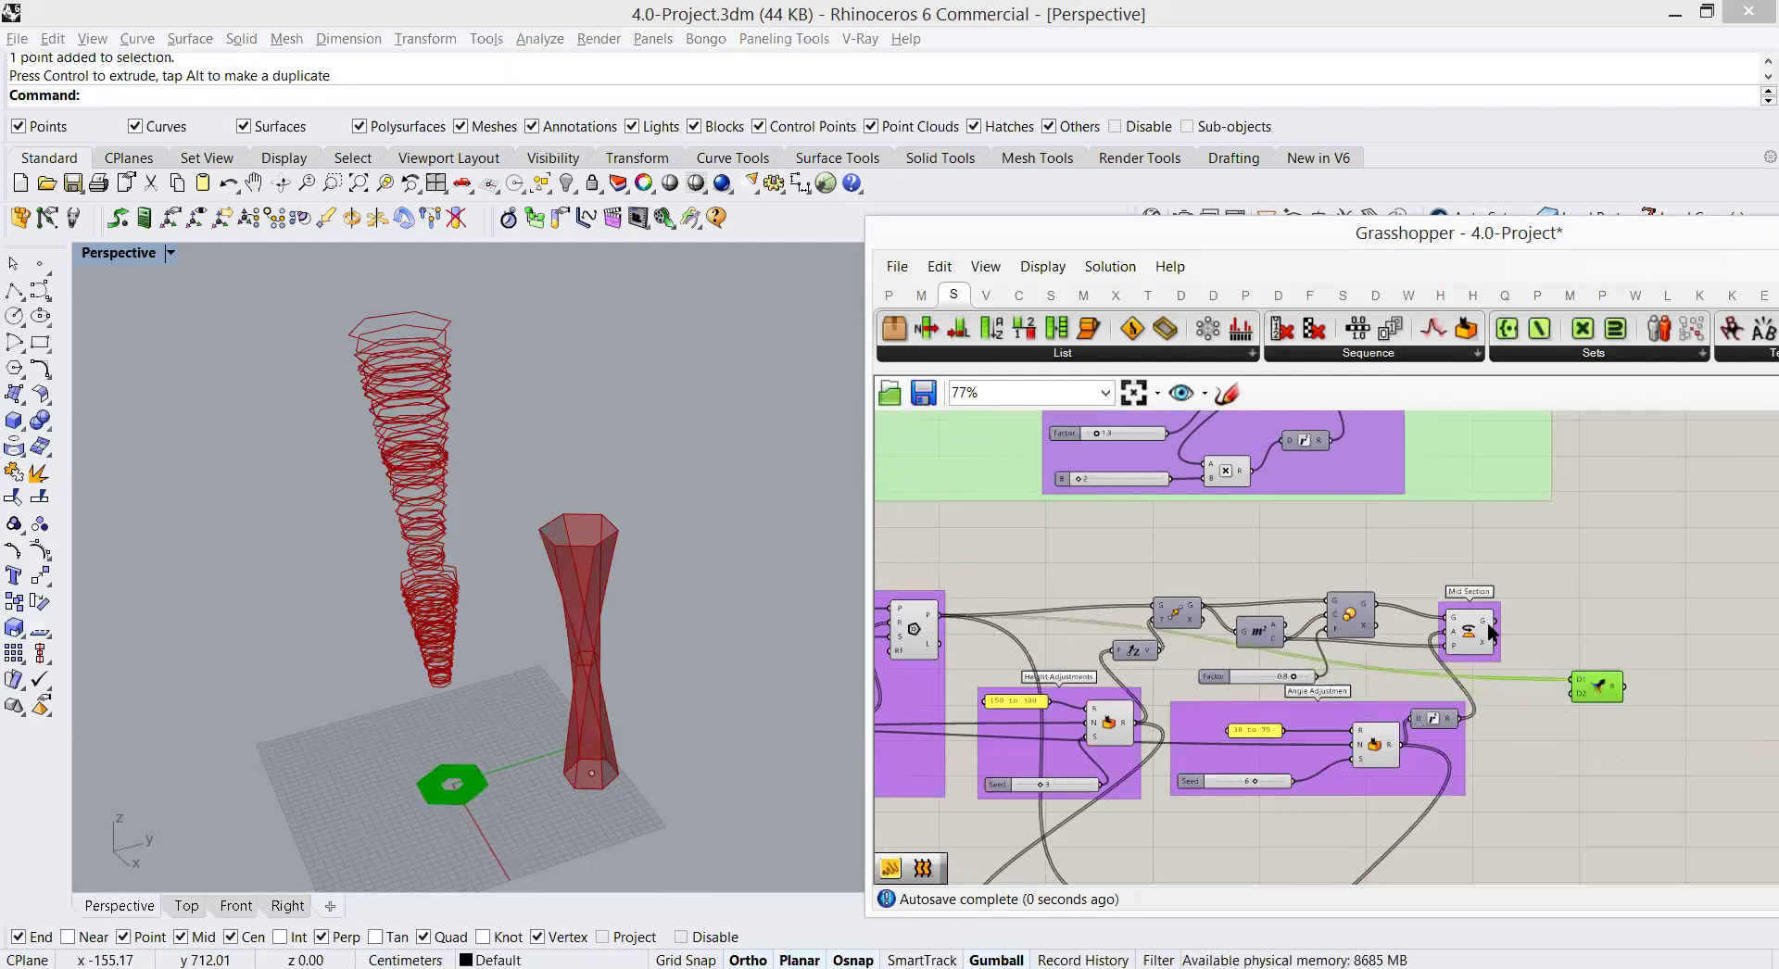
pyautogui.moveTo(1496, 620); pyautogui.dragTo(1579, 693)
pyautogui.moveTo(1546, 748); pyautogui.dragTo(1530, 617, button='right')
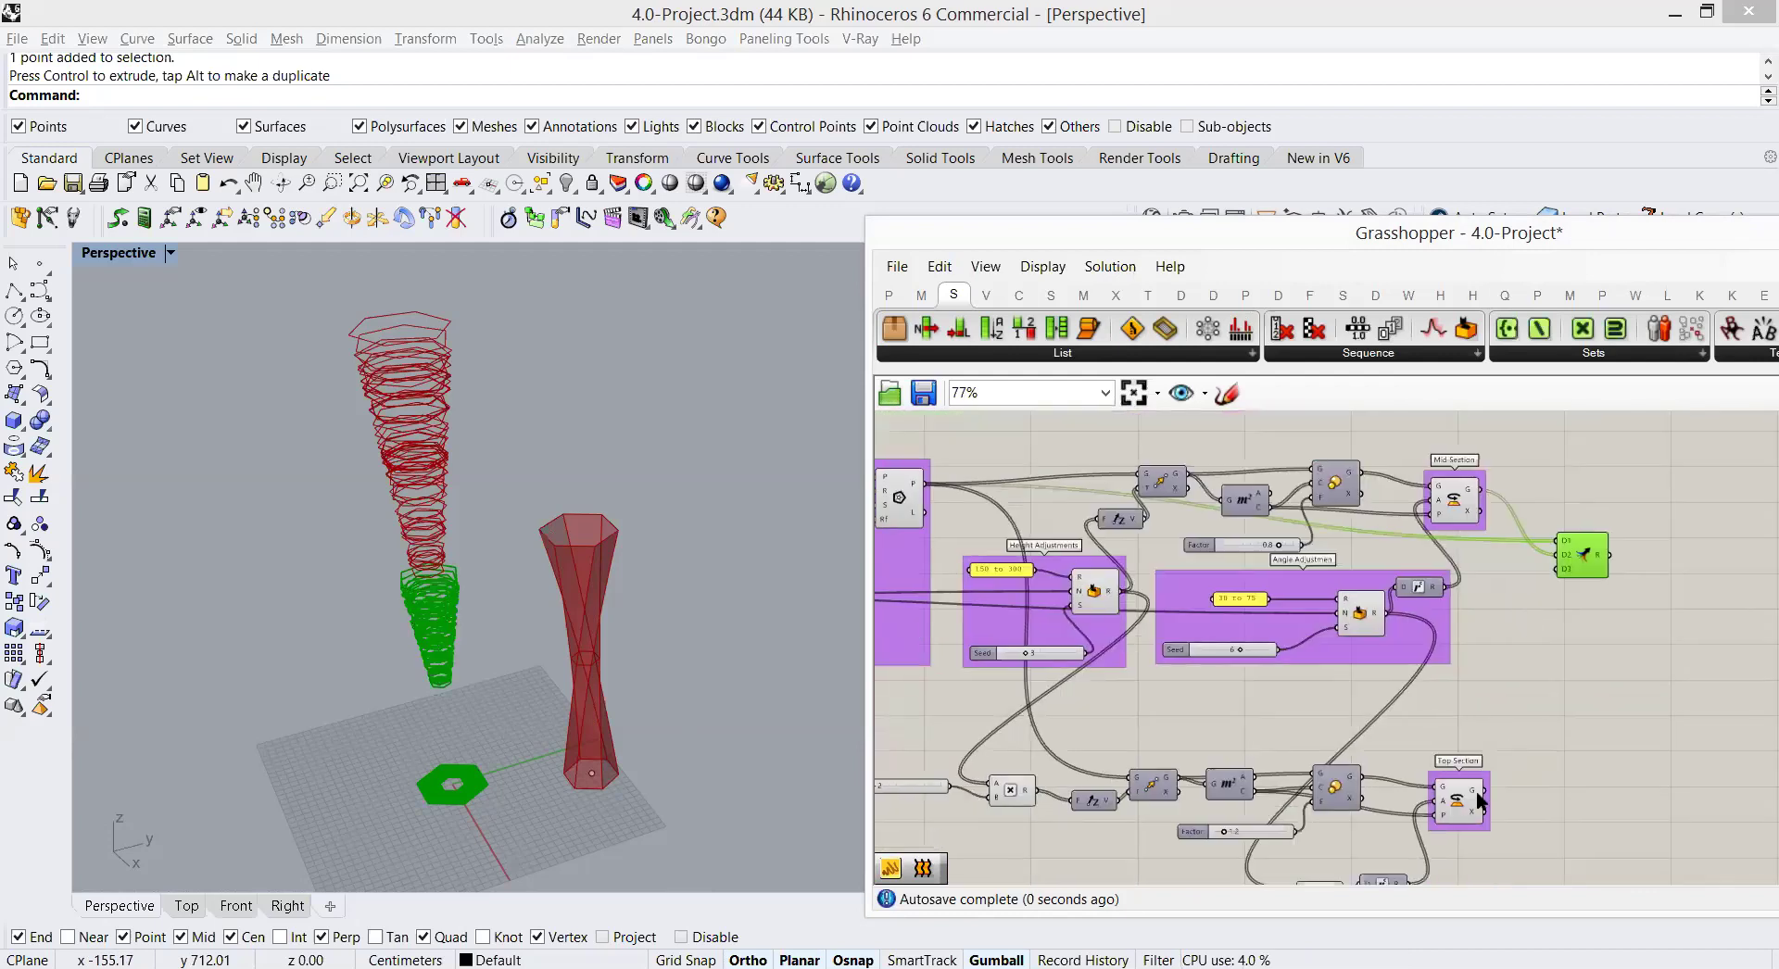
pyautogui.moveTo(1493, 793); pyautogui.dragTo(1559, 581)
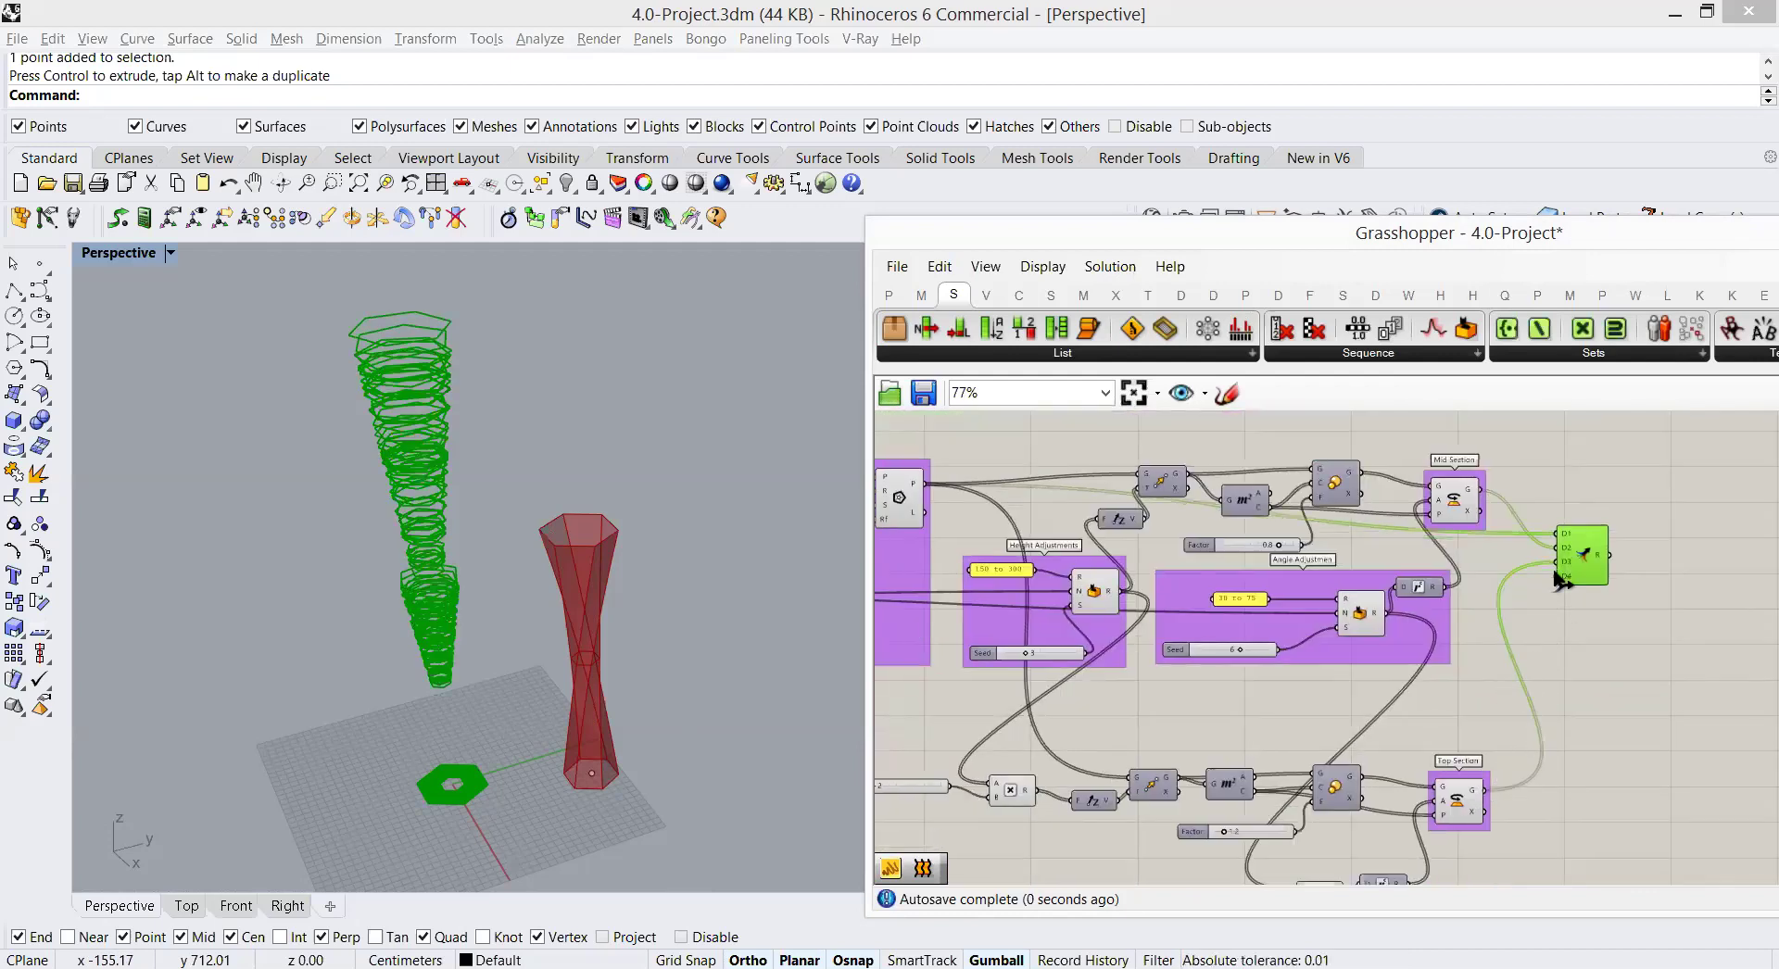
# Step: Add a Loft component beside the Merge and connect the merged result to its curves input
pyautogui.scroll(3, 1582, 621)
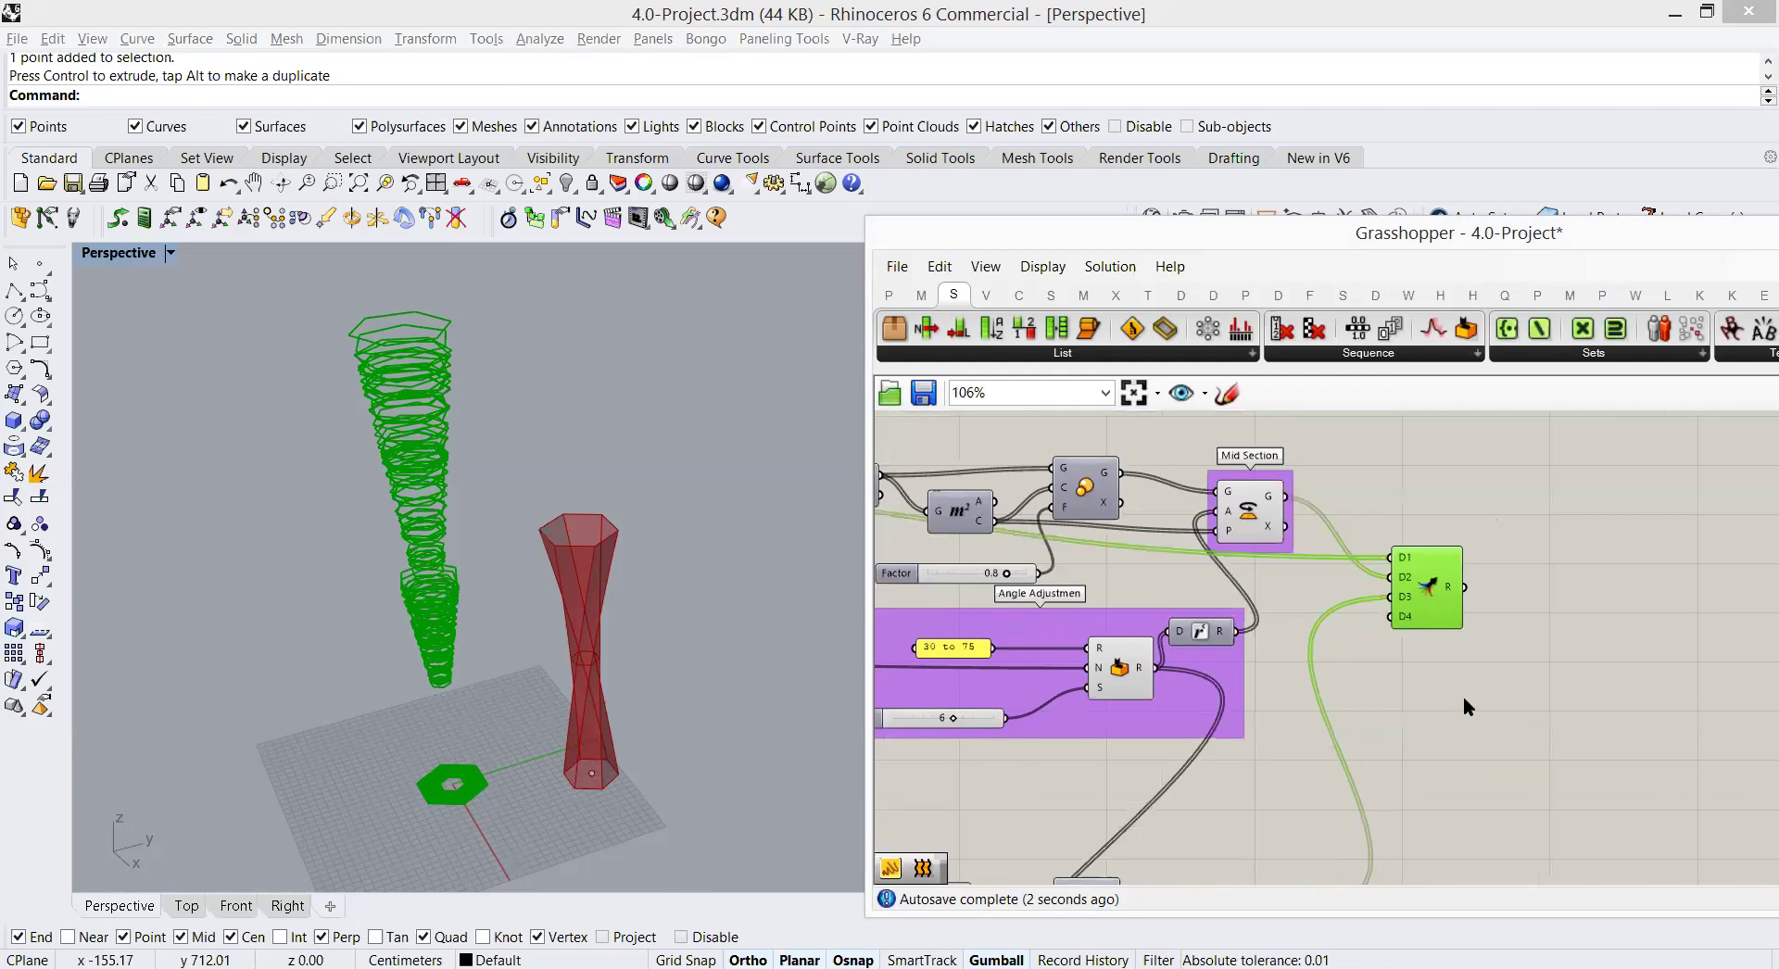
pyautogui.click(1464, 697)
pyautogui.doubleClick(1465, 697)
pyautogui.write('loft')
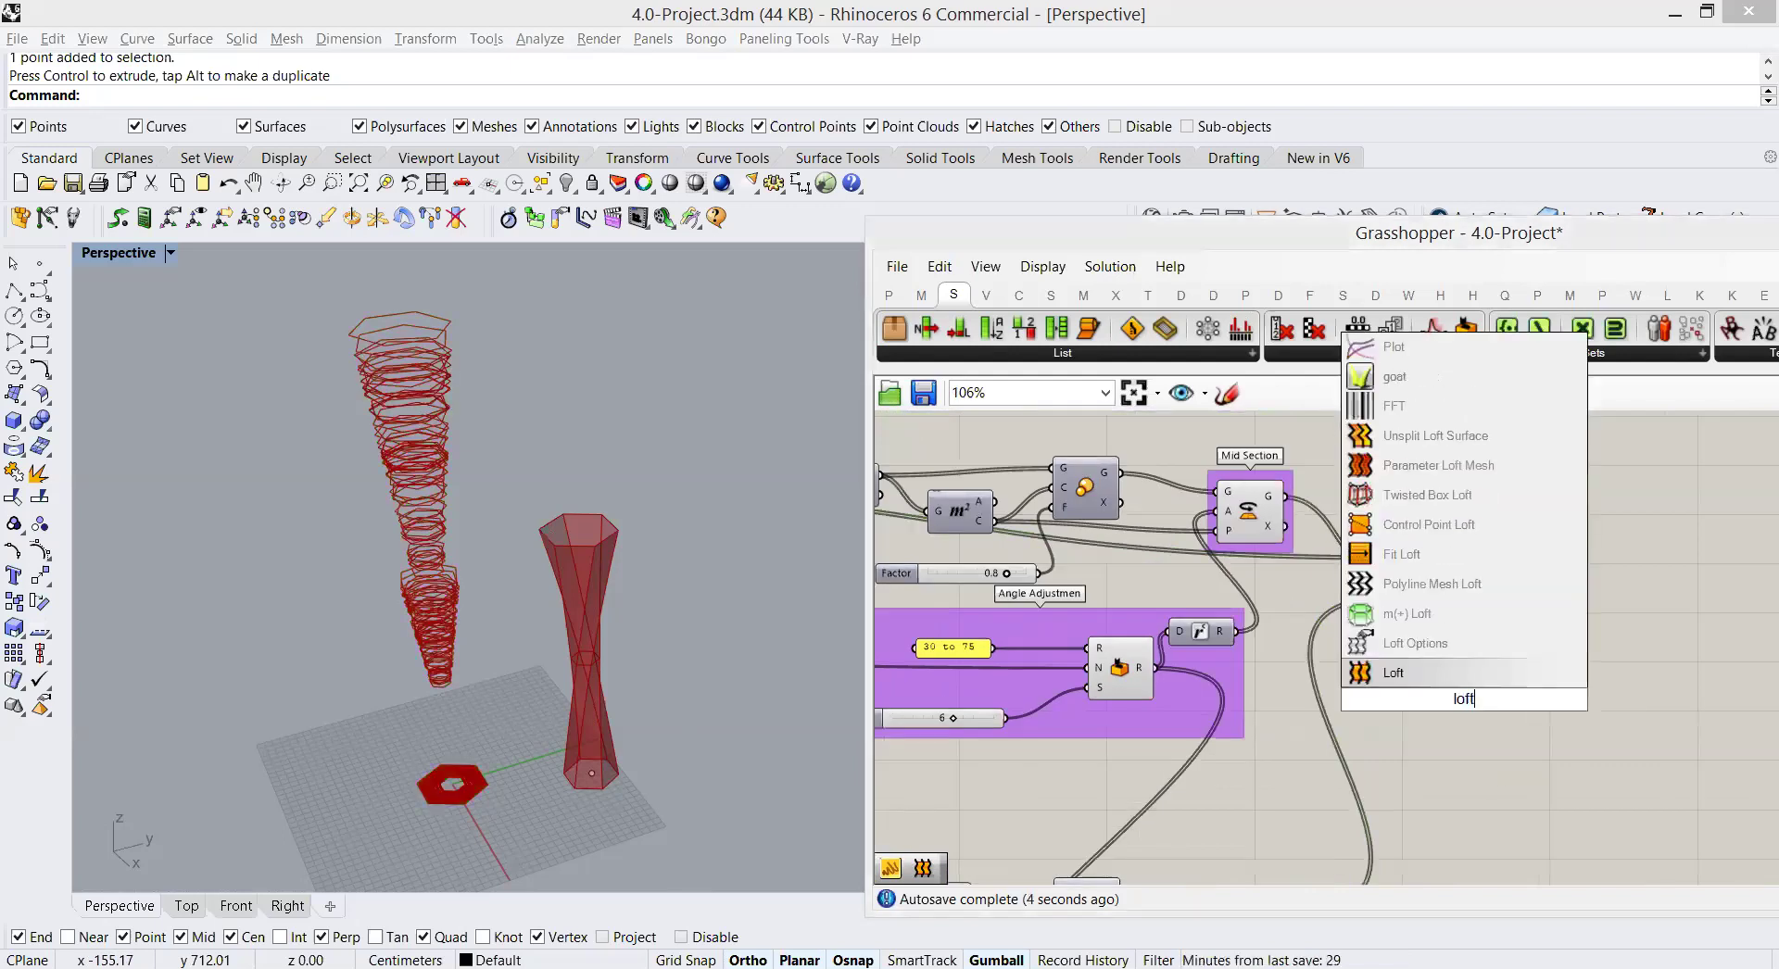
pyautogui.click(1457, 665)
pyautogui.moveTo(1464, 586); pyautogui.dragTo(1553, 603)
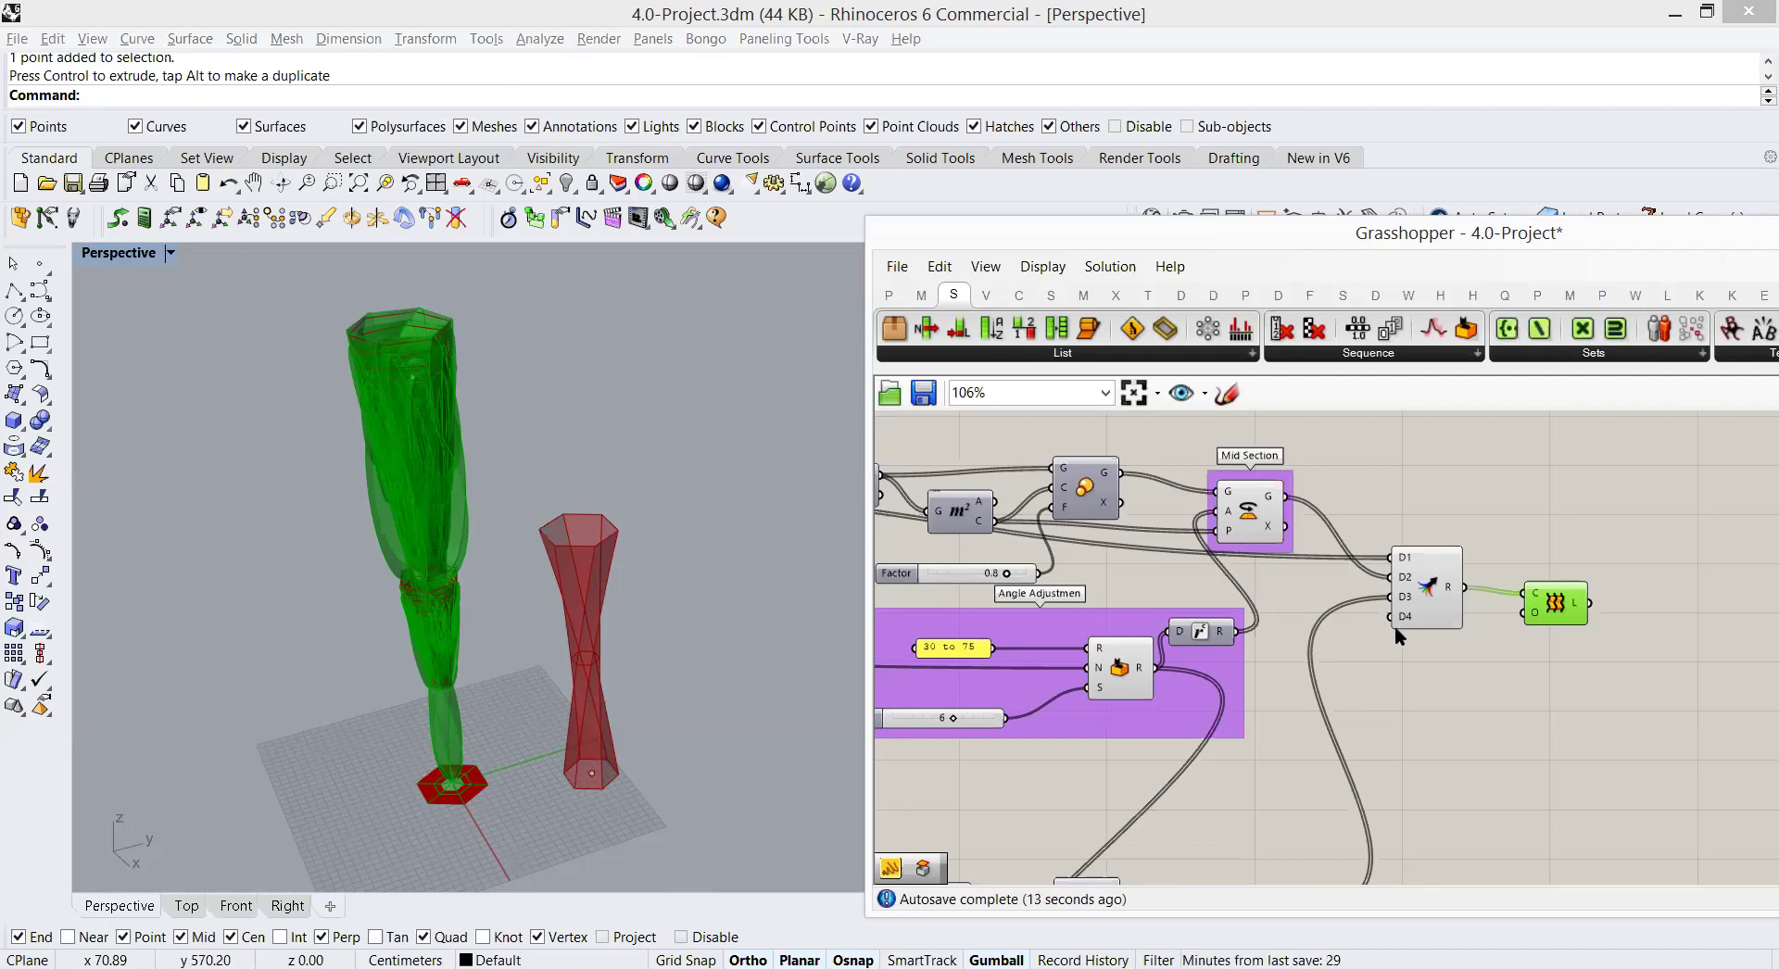
# Step: Inspect the Merge component's output data in a temporary Panel, and delete the Panel after checking it
pyautogui.moveTo(1277, 603); pyautogui.dragTo(1445, 605, button='right')
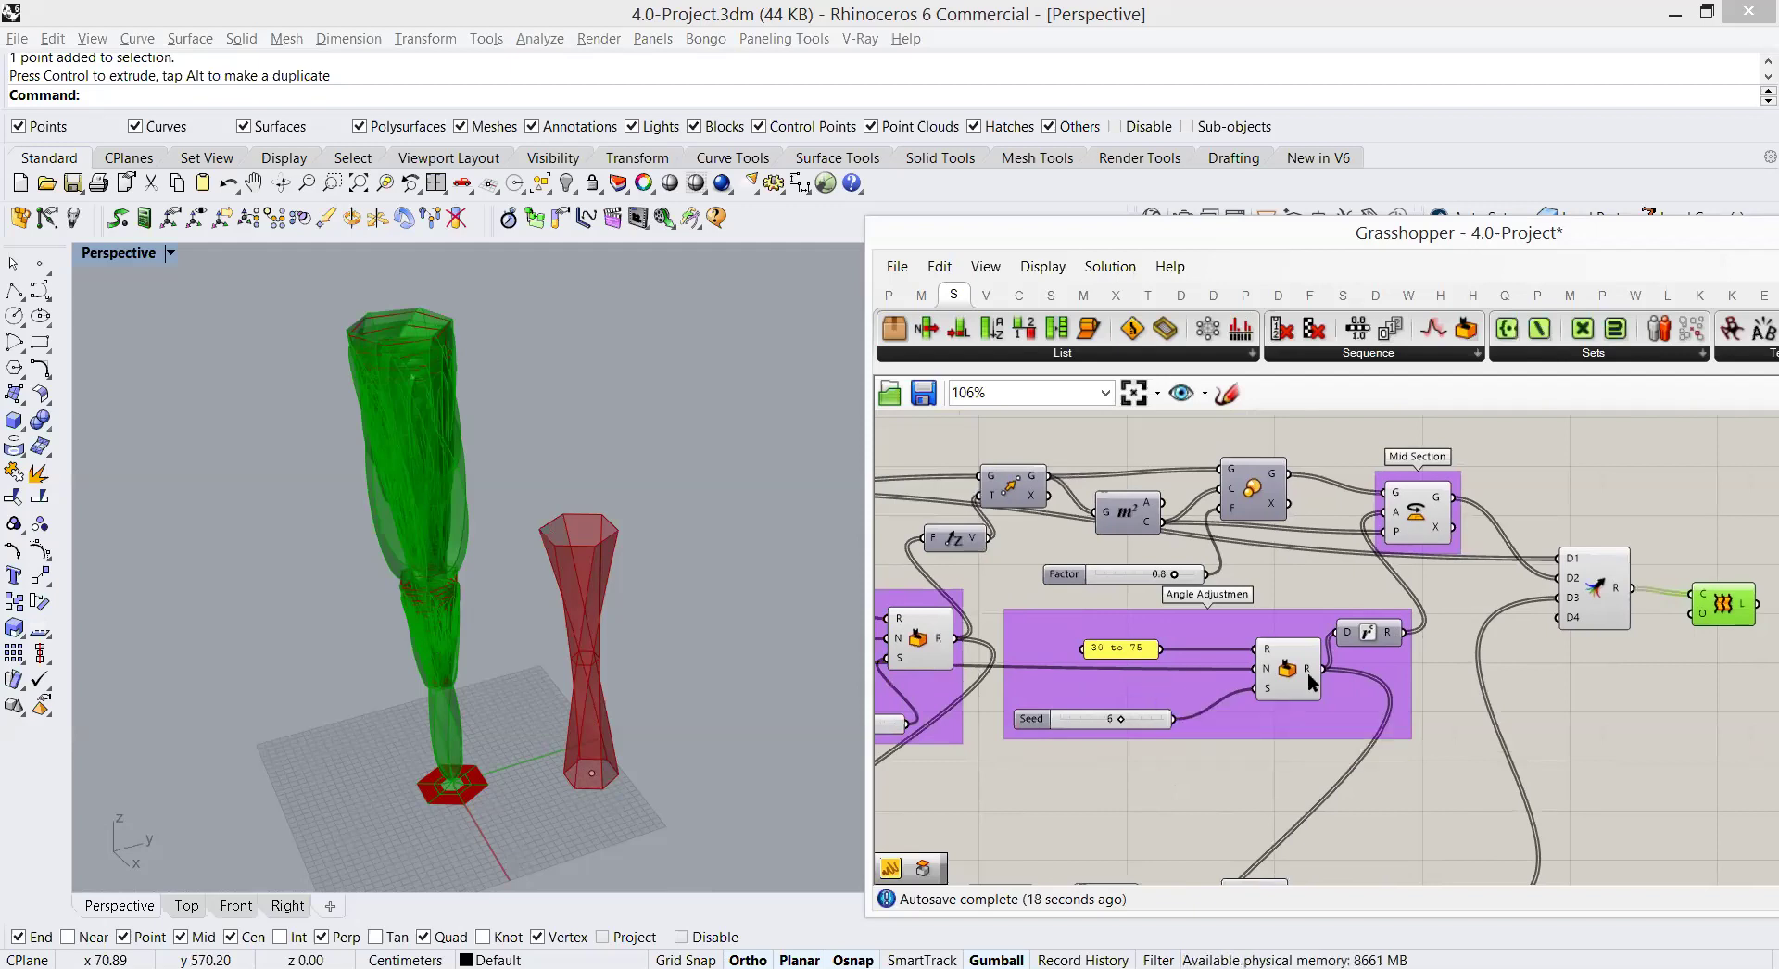
pyautogui.moveTo(1559, 696); pyautogui.dragTo(1476, 653, button='right')
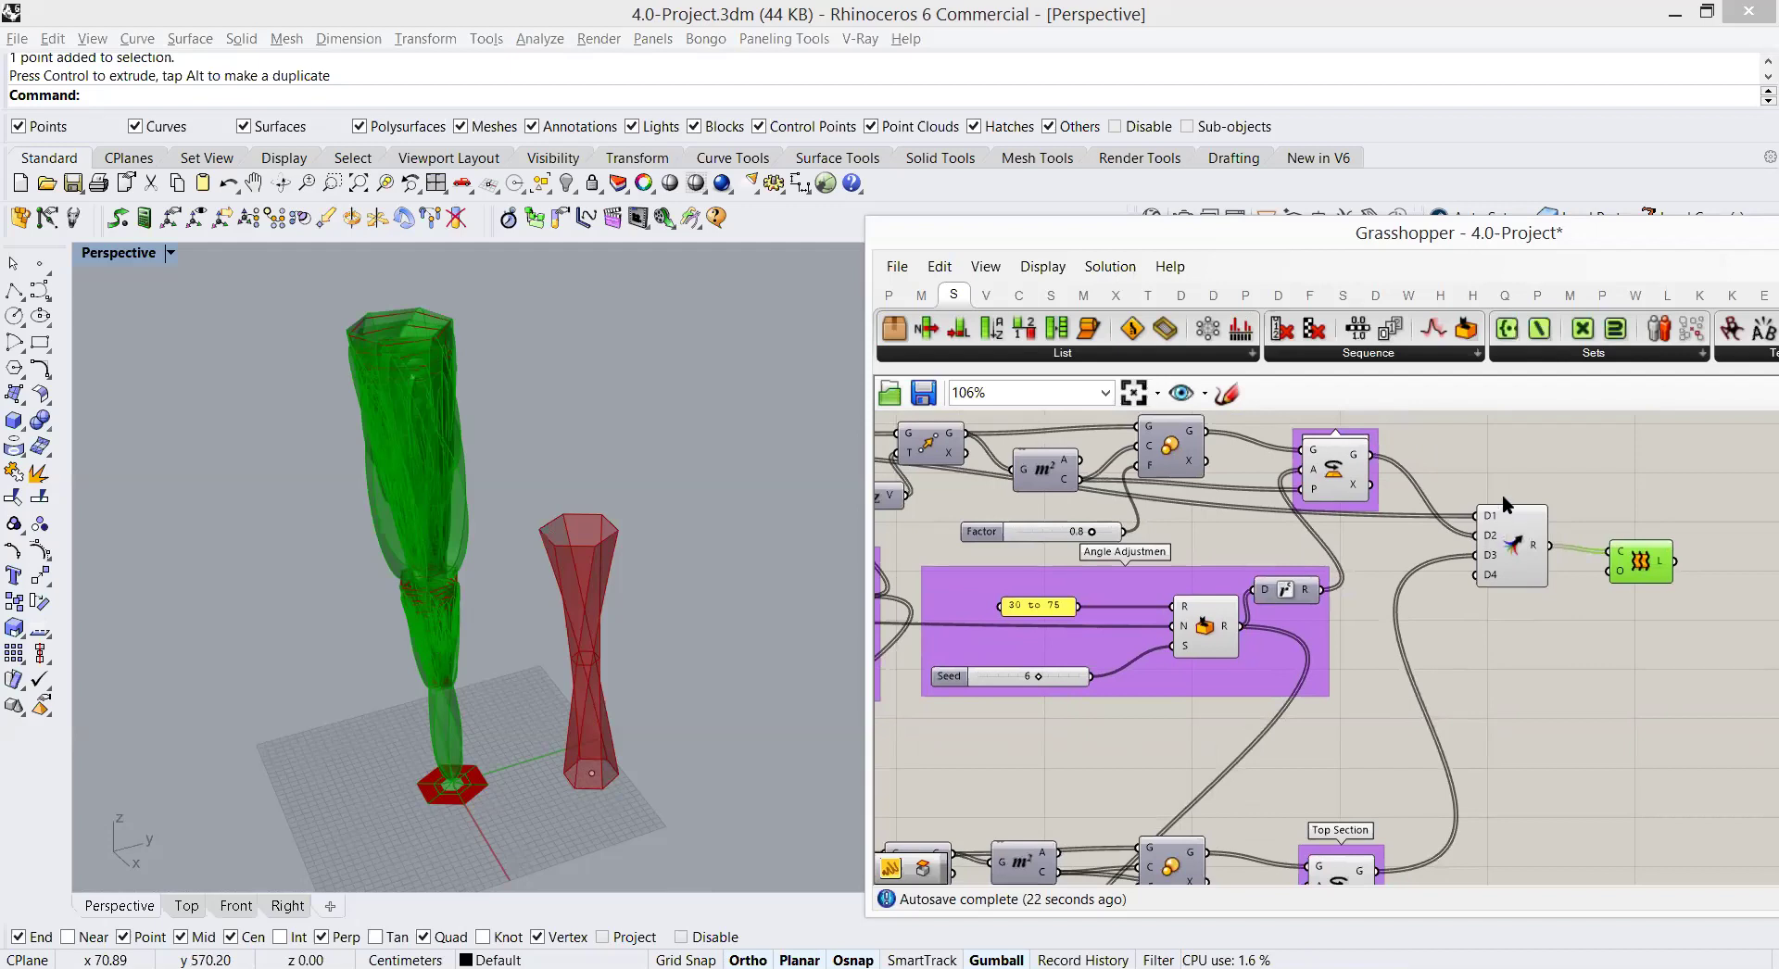
pyautogui.click(1574, 495)
pyautogui.doubleClick(1576, 458)
pyautogui.write('//')
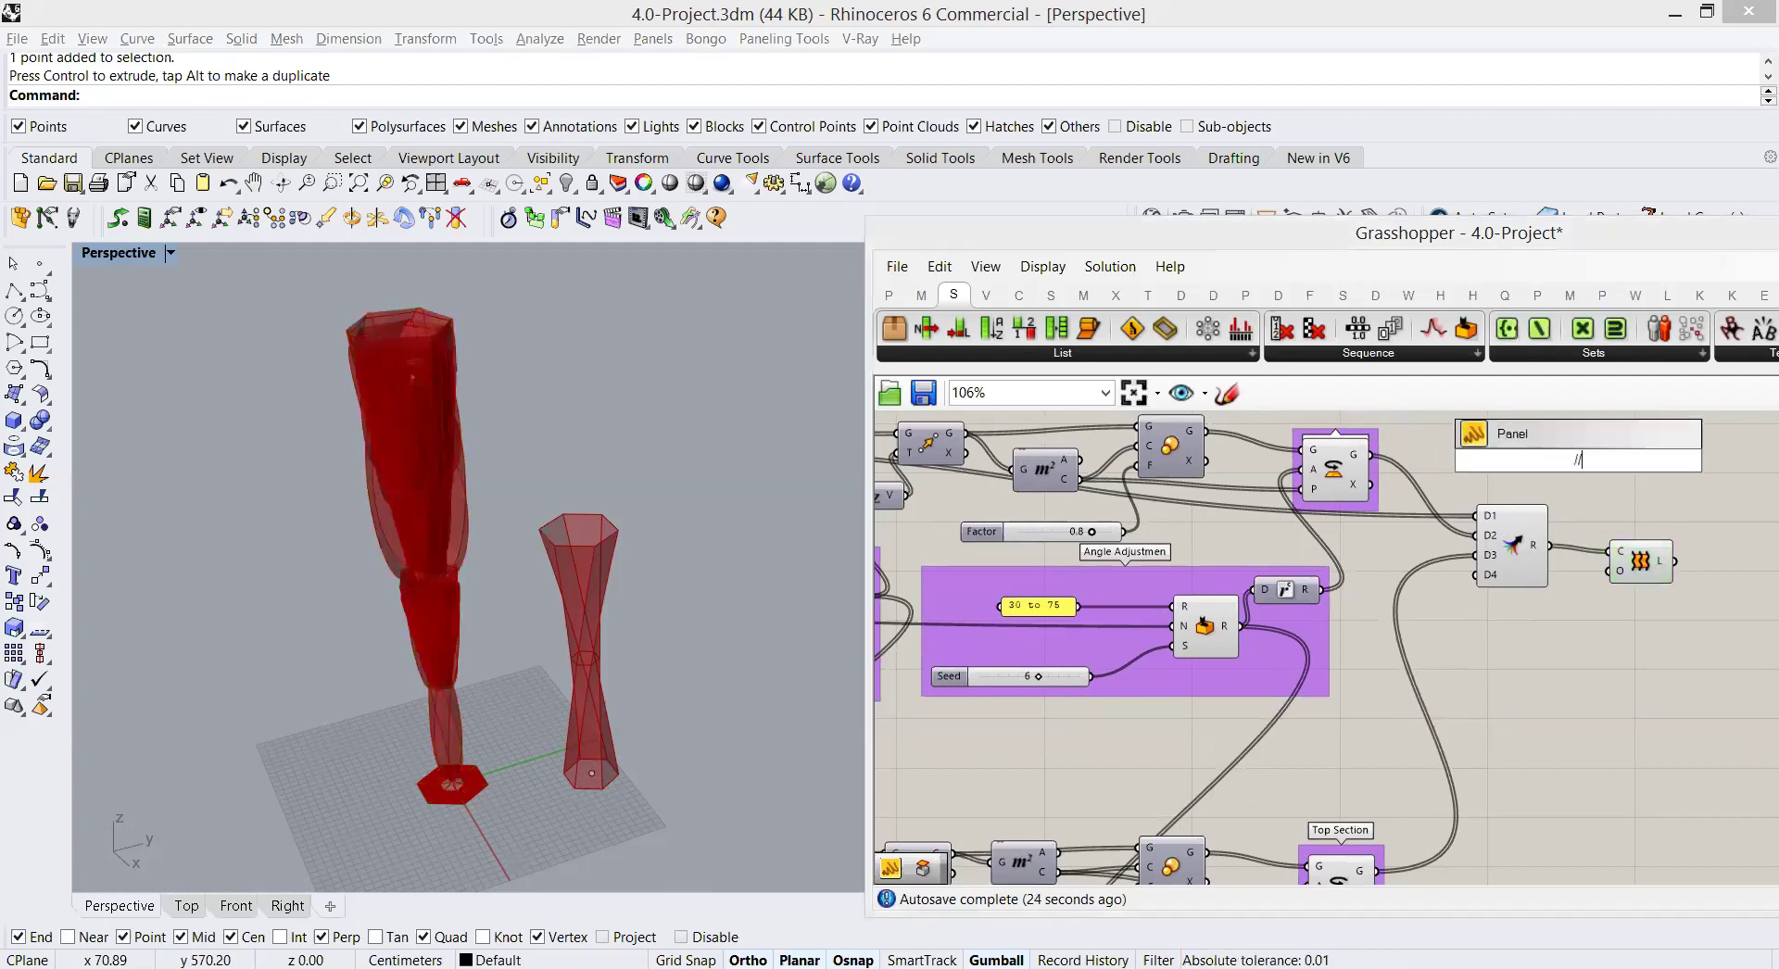
pyautogui.press('Return')
pyautogui.moveTo(1548, 546); pyautogui.dragTo(1498, 459)
pyautogui.moveTo(1663, 456); pyautogui.dragTo(1476, 474, button='right')
pyautogui.moveTo(1458, 462); pyautogui.dragTo(1532, 537)
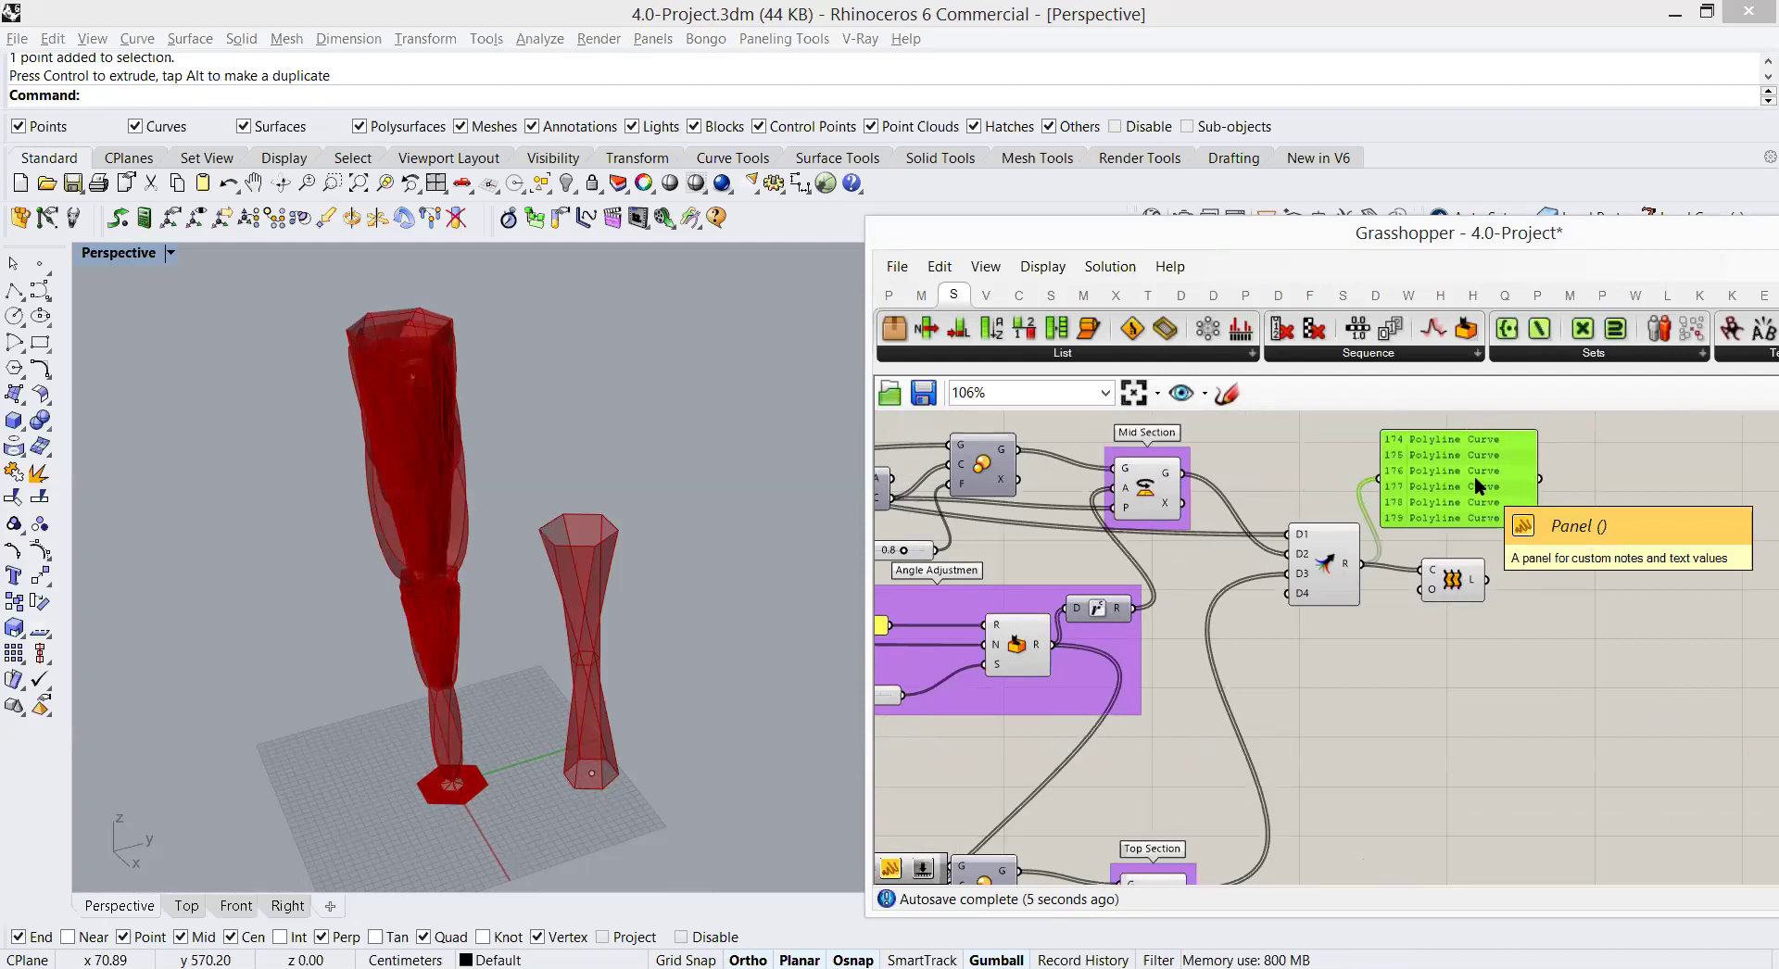
pyautogui.press('Delete')
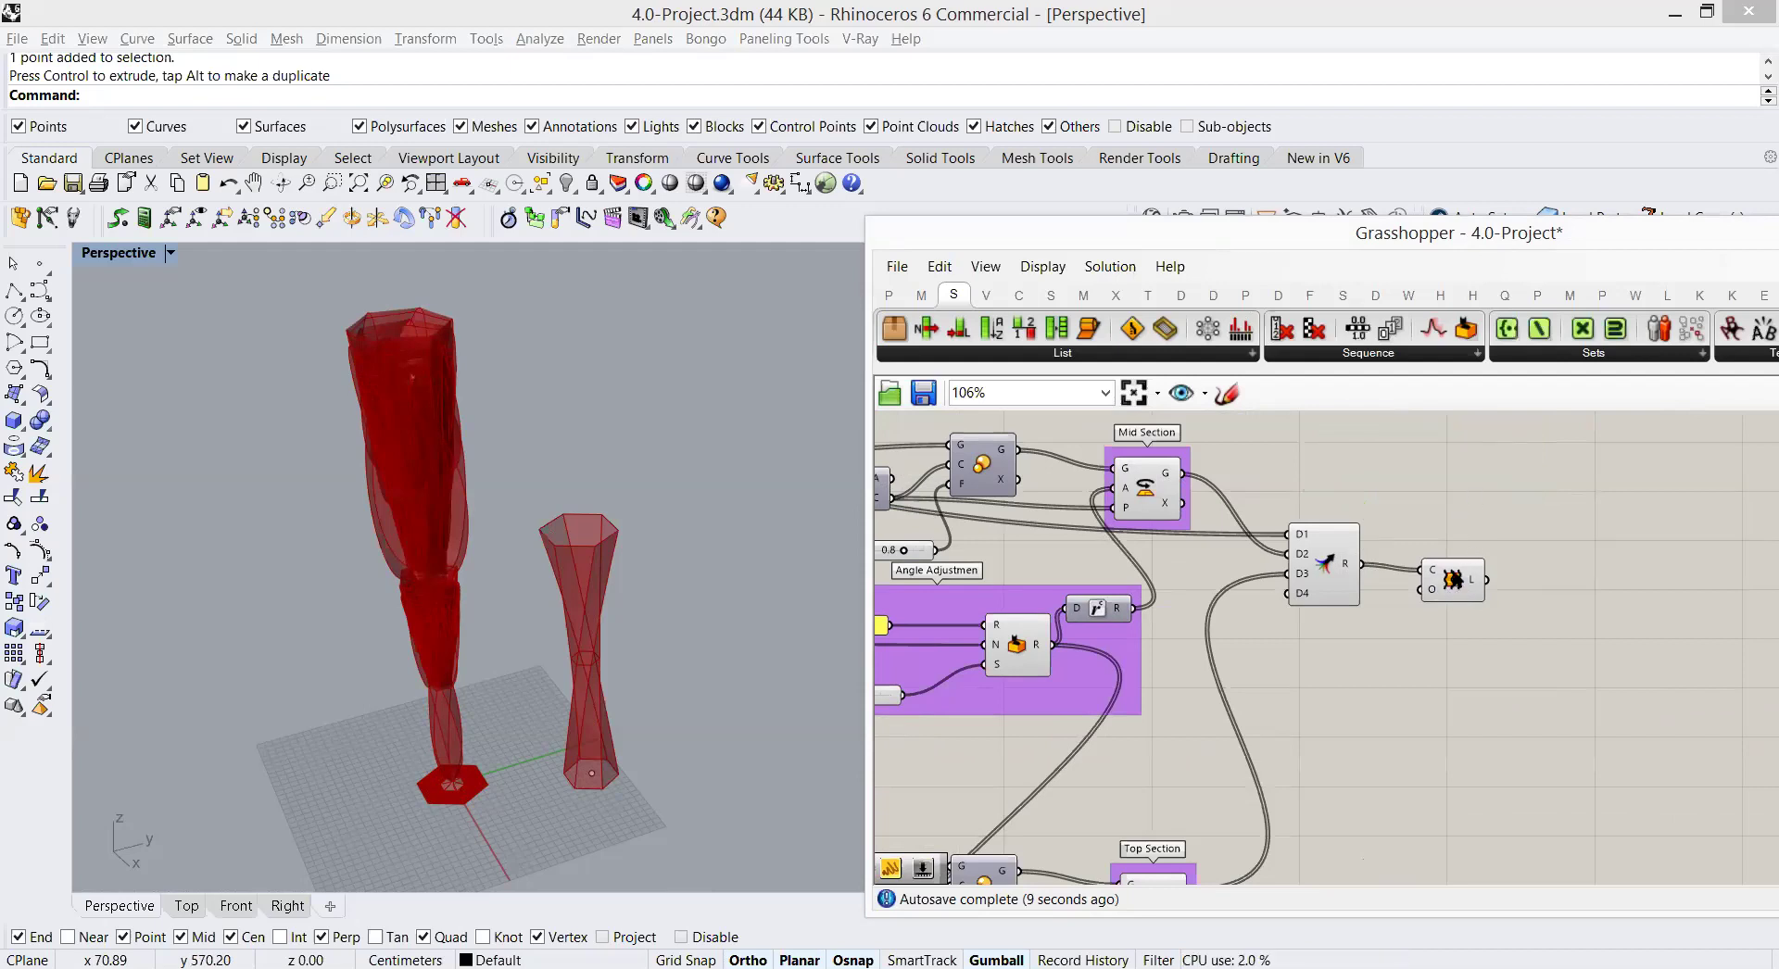
# Step: Disable the Loft component and graft the Merge component's D1, D2 and D3 inputs
pyautogui.click(1438, 586)
pyautogui.rightClick(1460, 630)
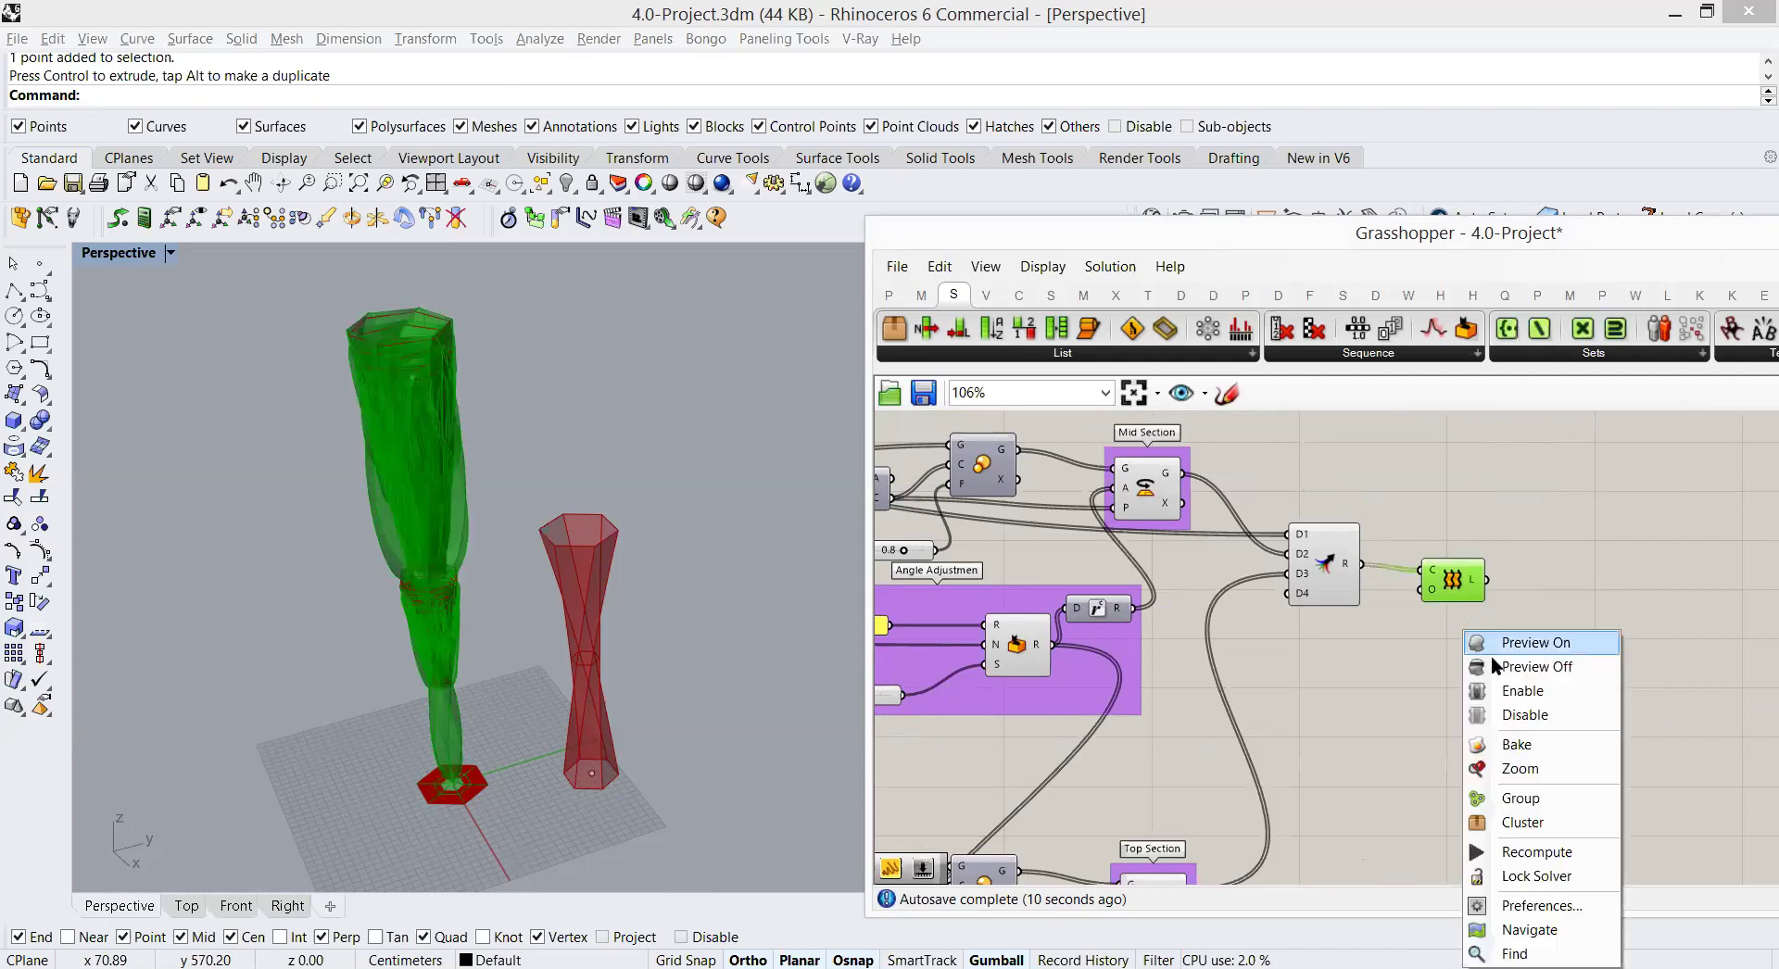
pyautogui.click(1525, 714)
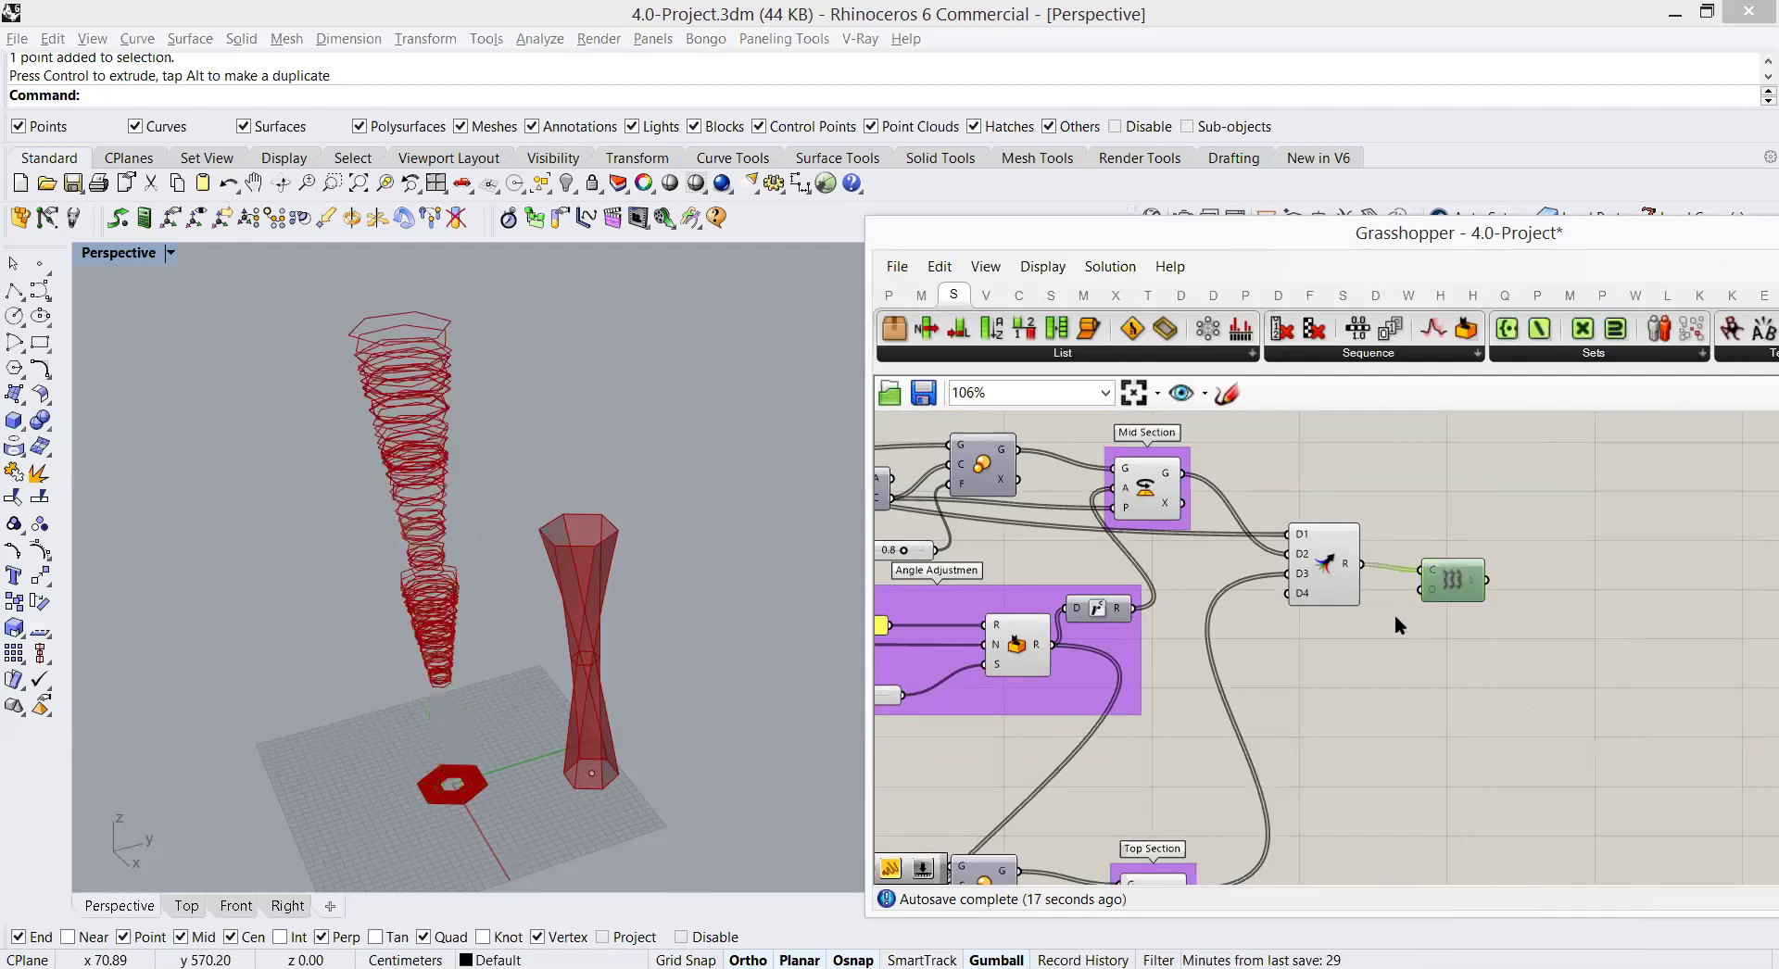
pyautogui.rightClick(1321, 517)
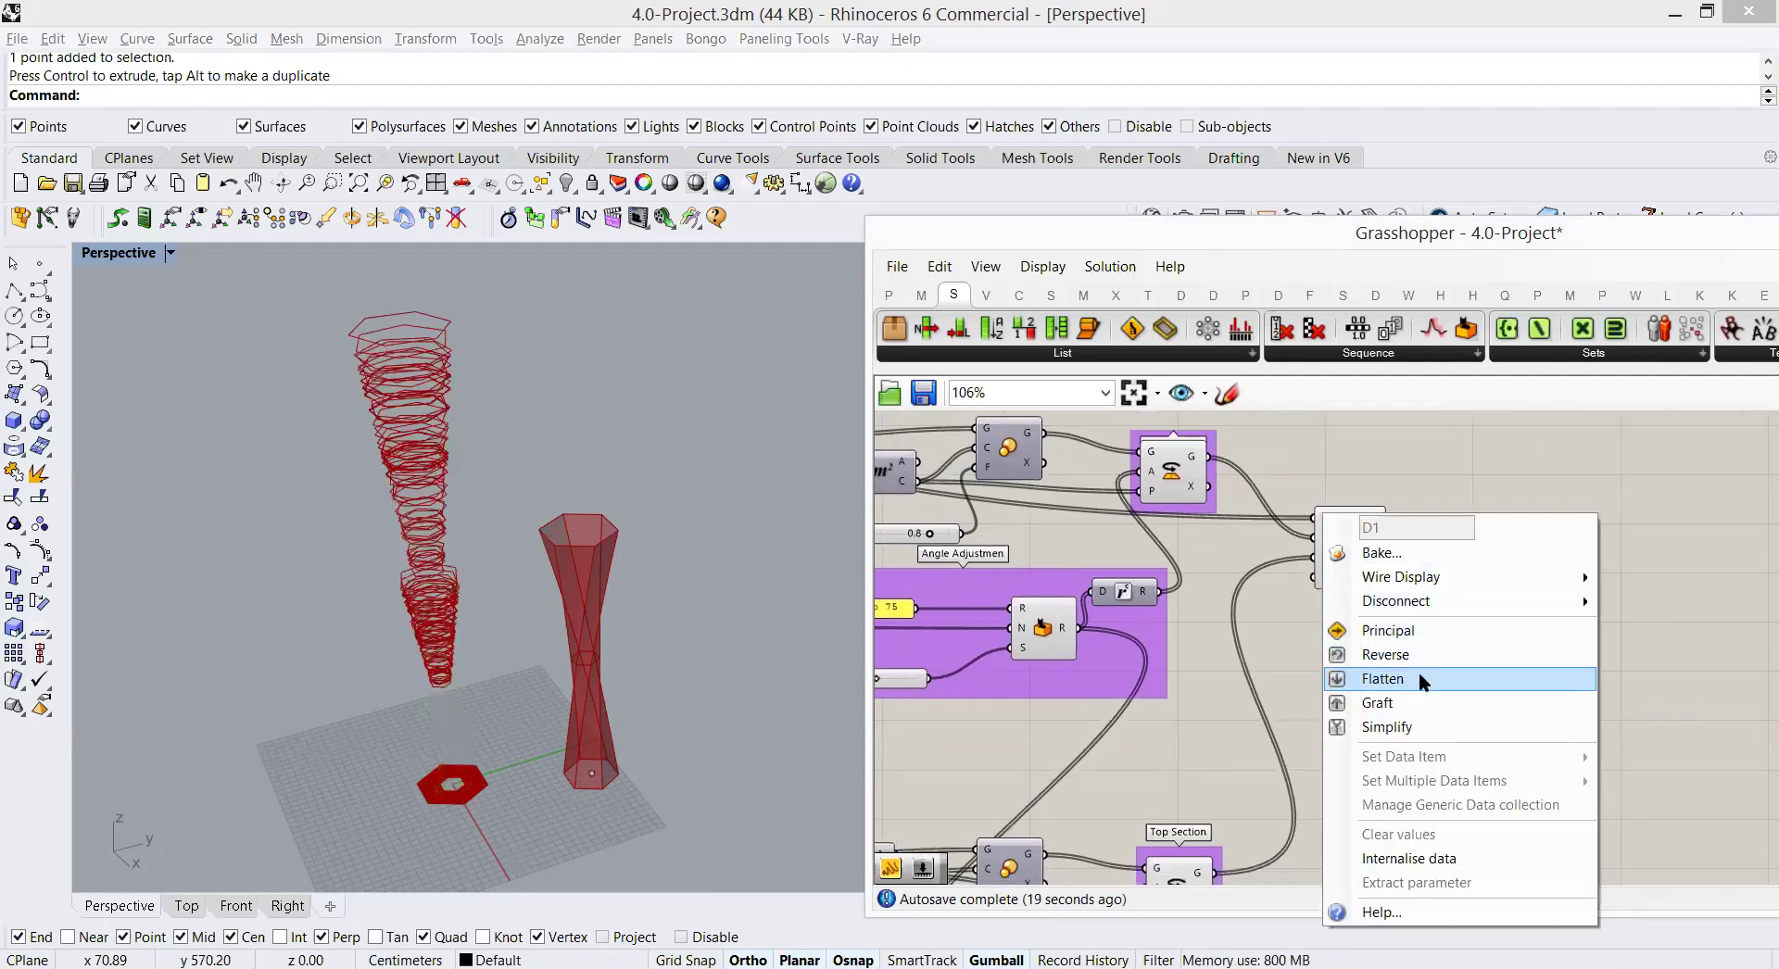
pyautogui.click(1422, 703)
pyautogui.rightClick(1325, 537)
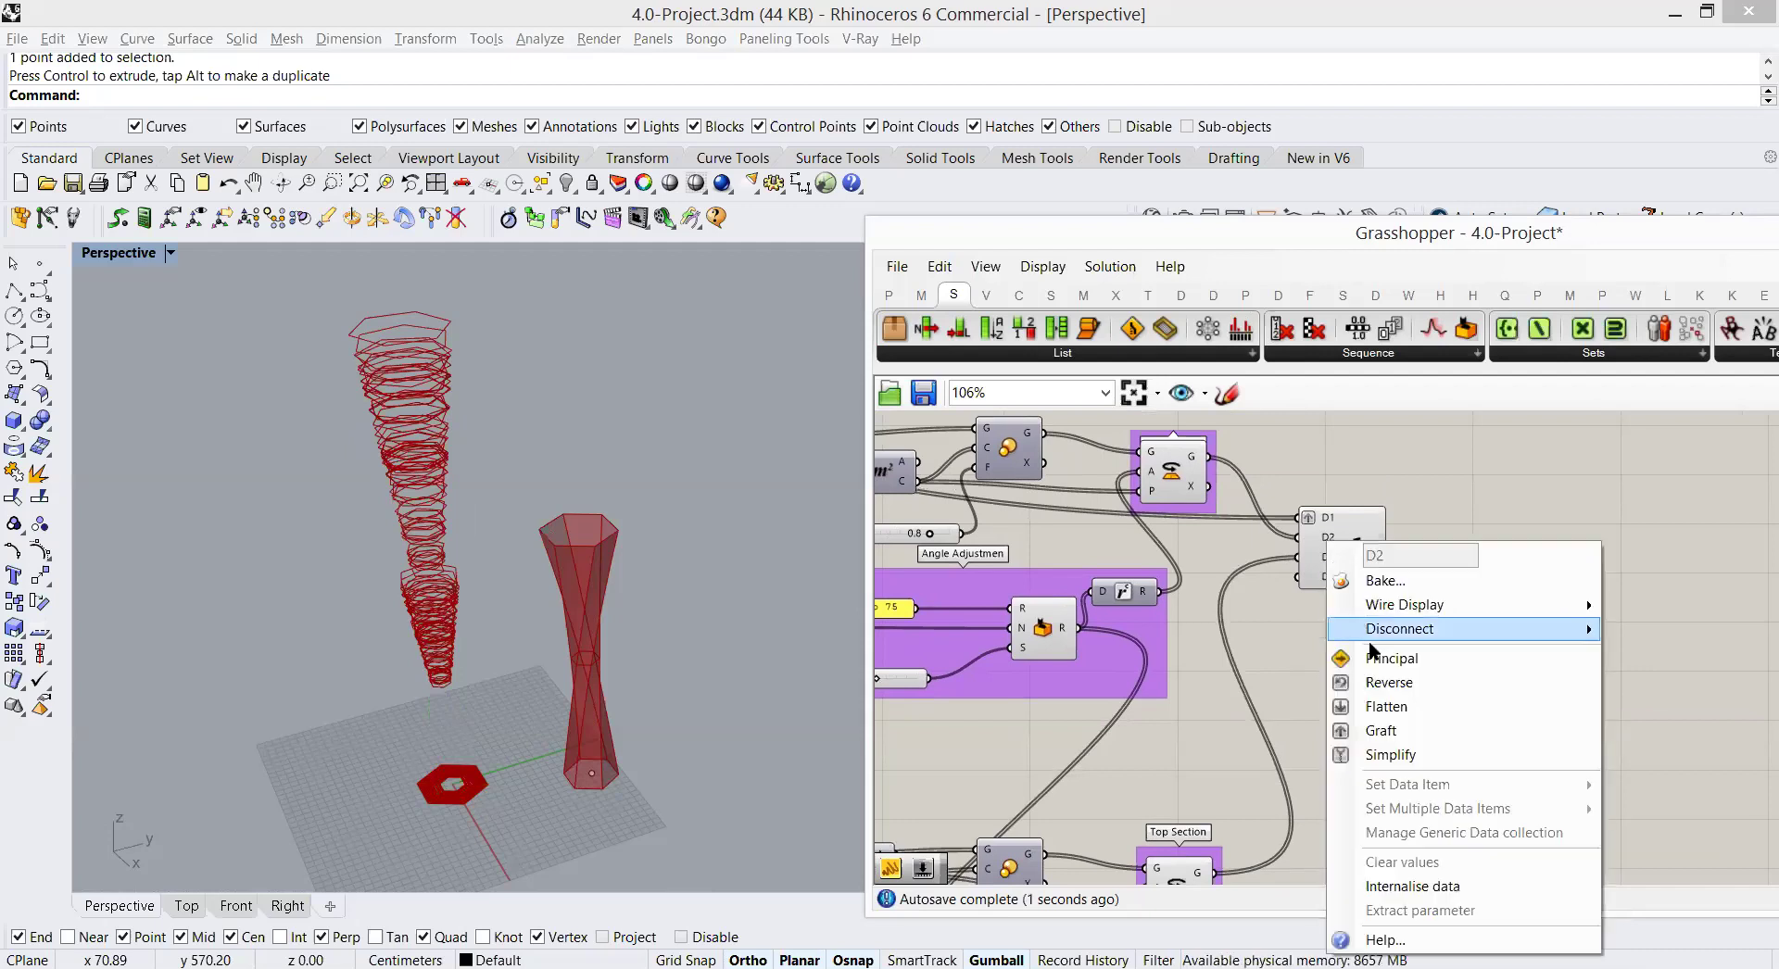
pyautogui.click(1390, 731)
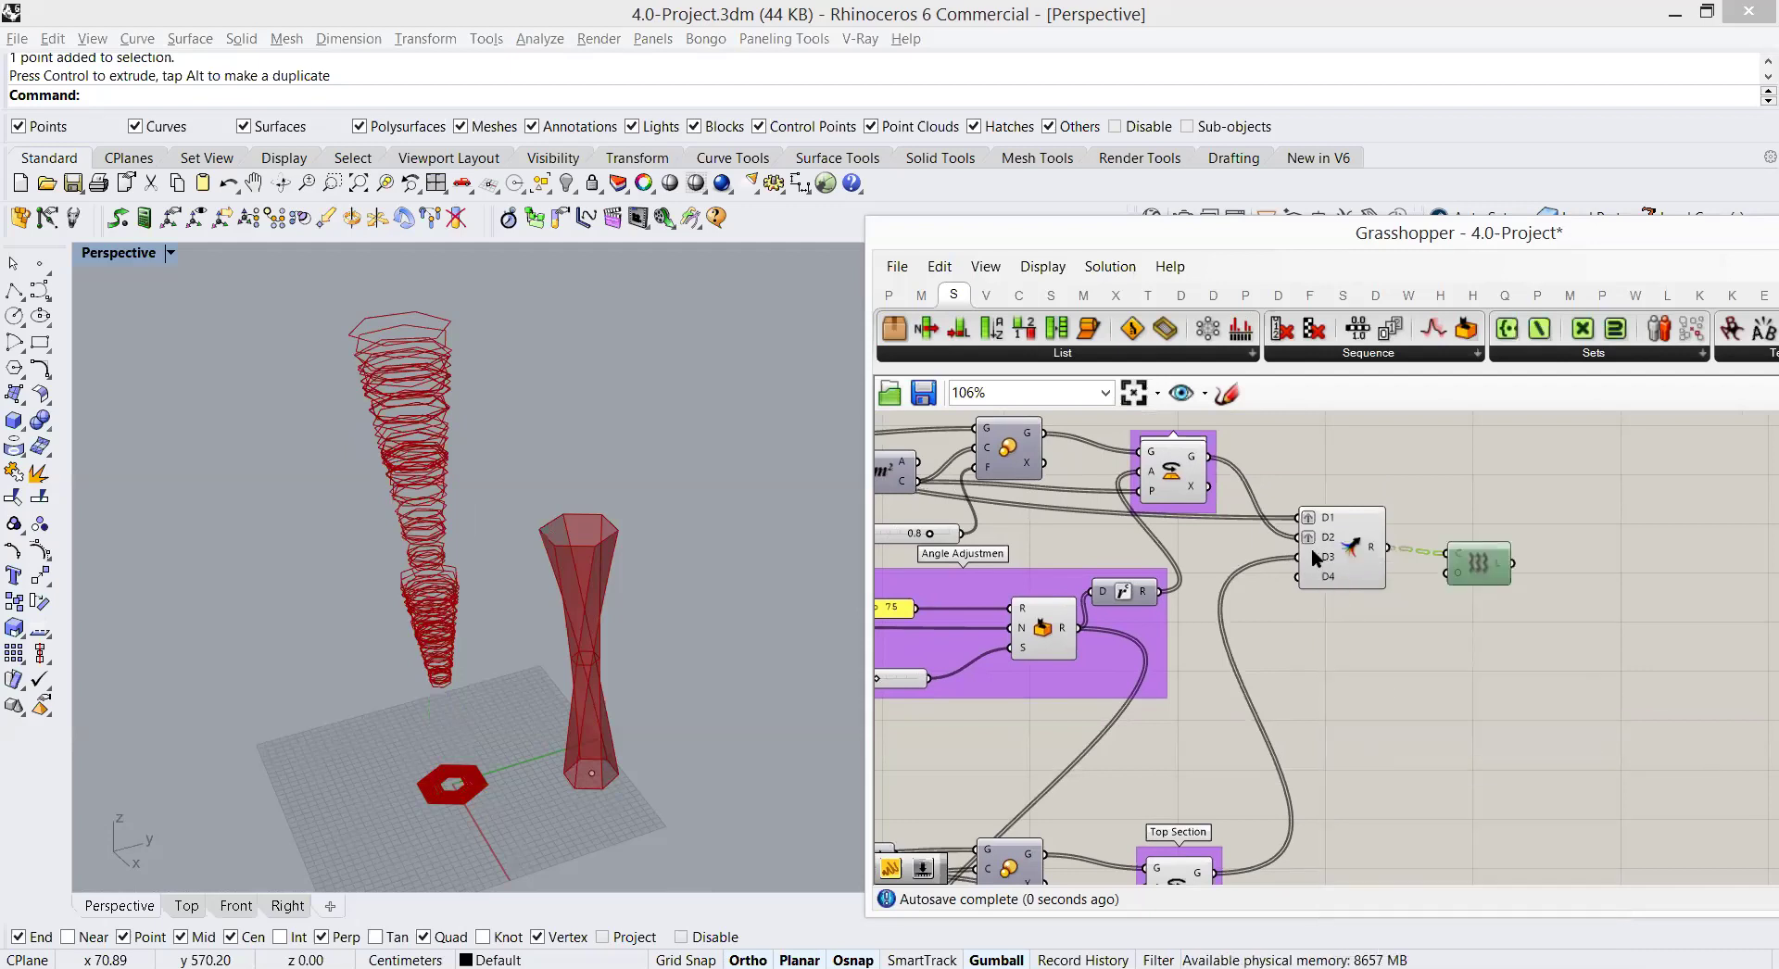
pyautogui.rightClick(1319, 556)
pyautogui.click(1382, 738)
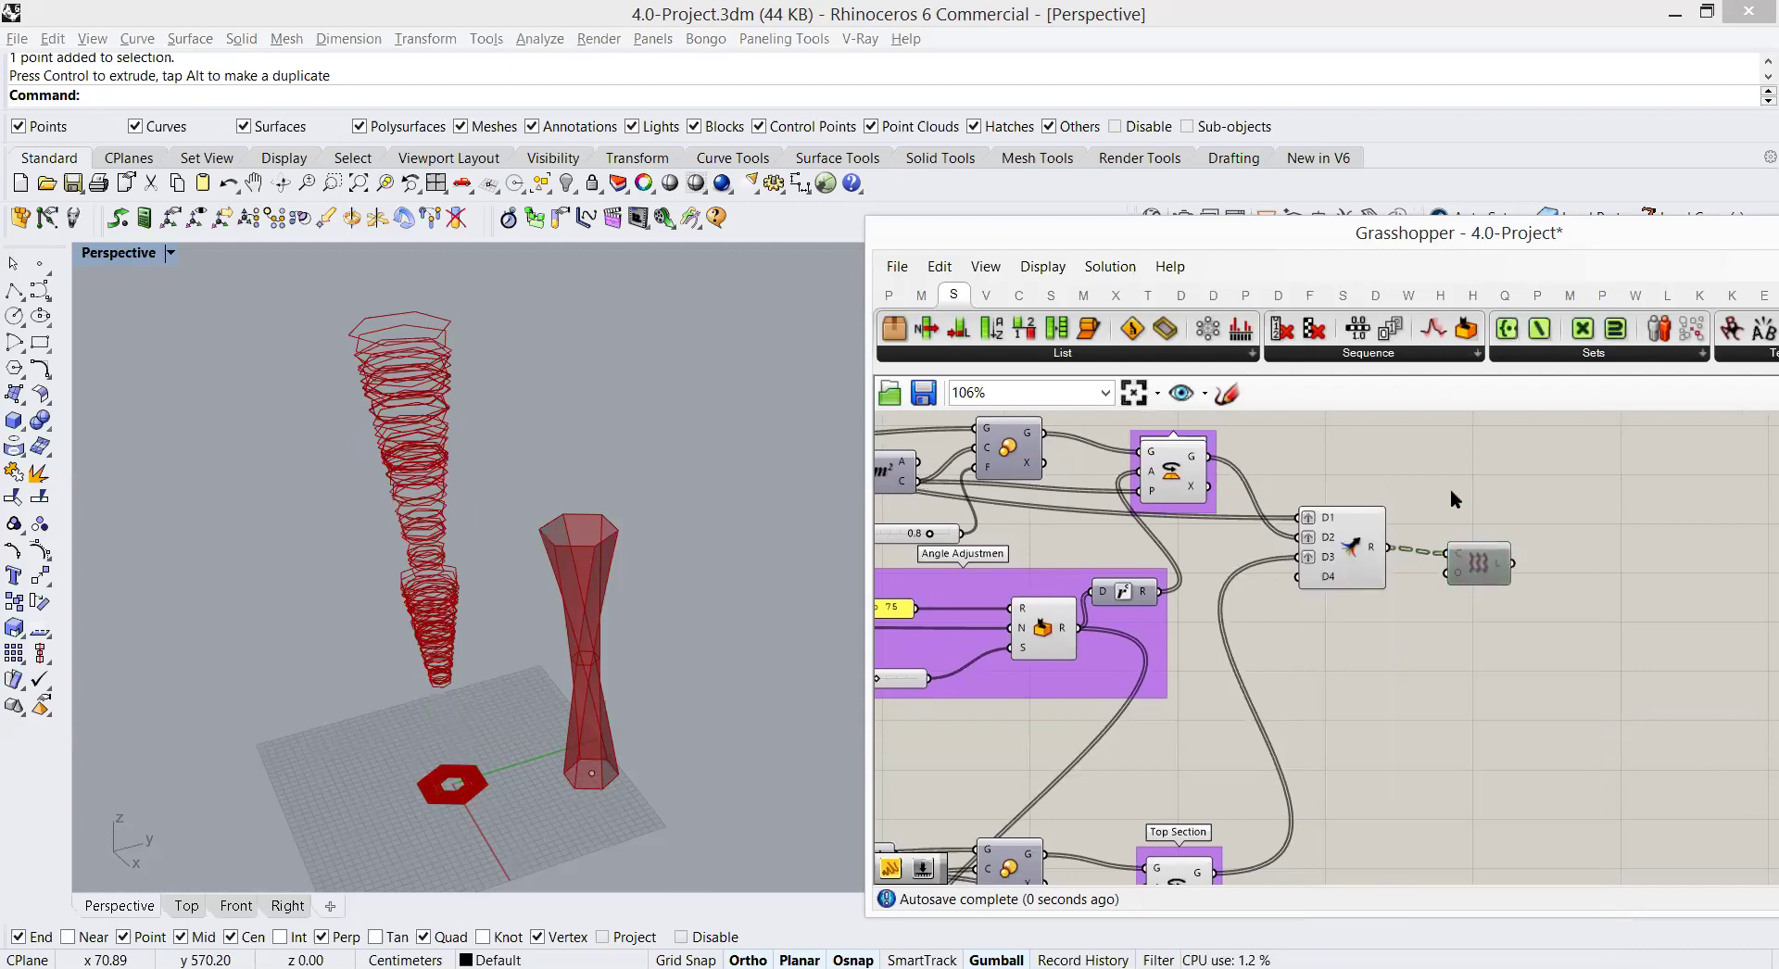
# Step: Connect a new Panel to the Merge result and shorten it to check the first branch of grafted curves
pyautogui.doubleClick(1451, 494)
pyautogui.write('//')
pyautogui.press('Return')
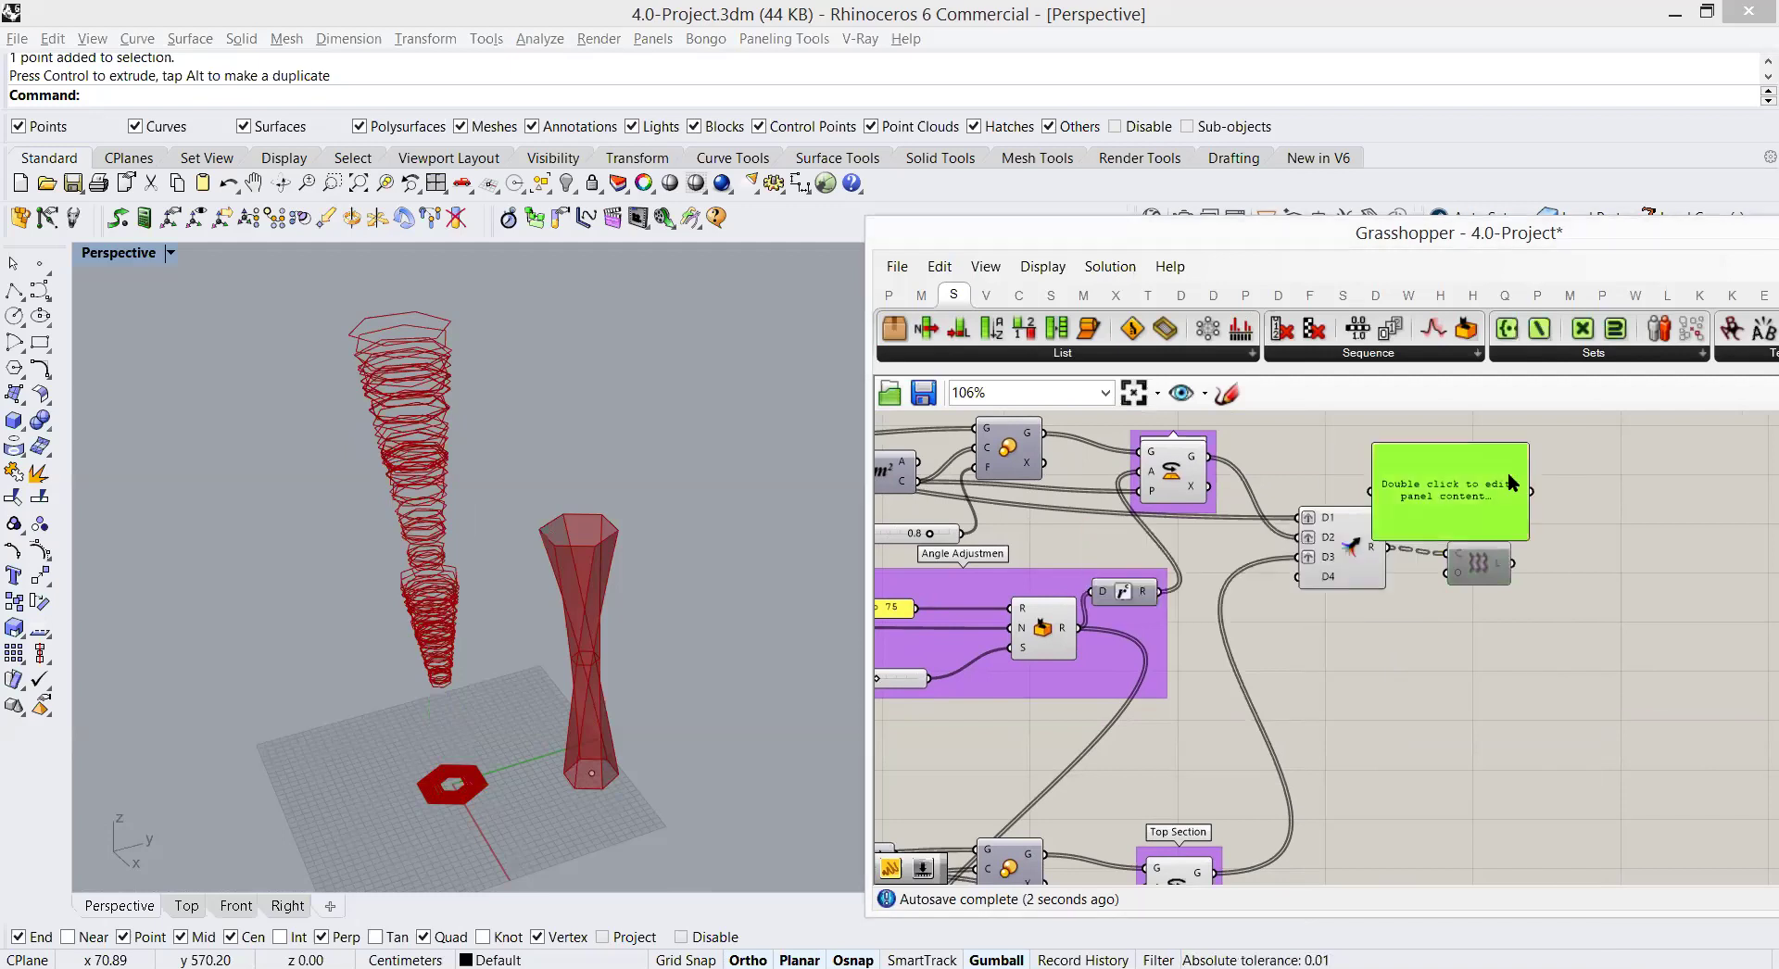
pyautogui.moveTo(1388, 547); pyautogui.dragTo(1448, 480)
pyautogui.moveTo(1529, 491); pyautogui.dragTo(1454, 493, button='right')
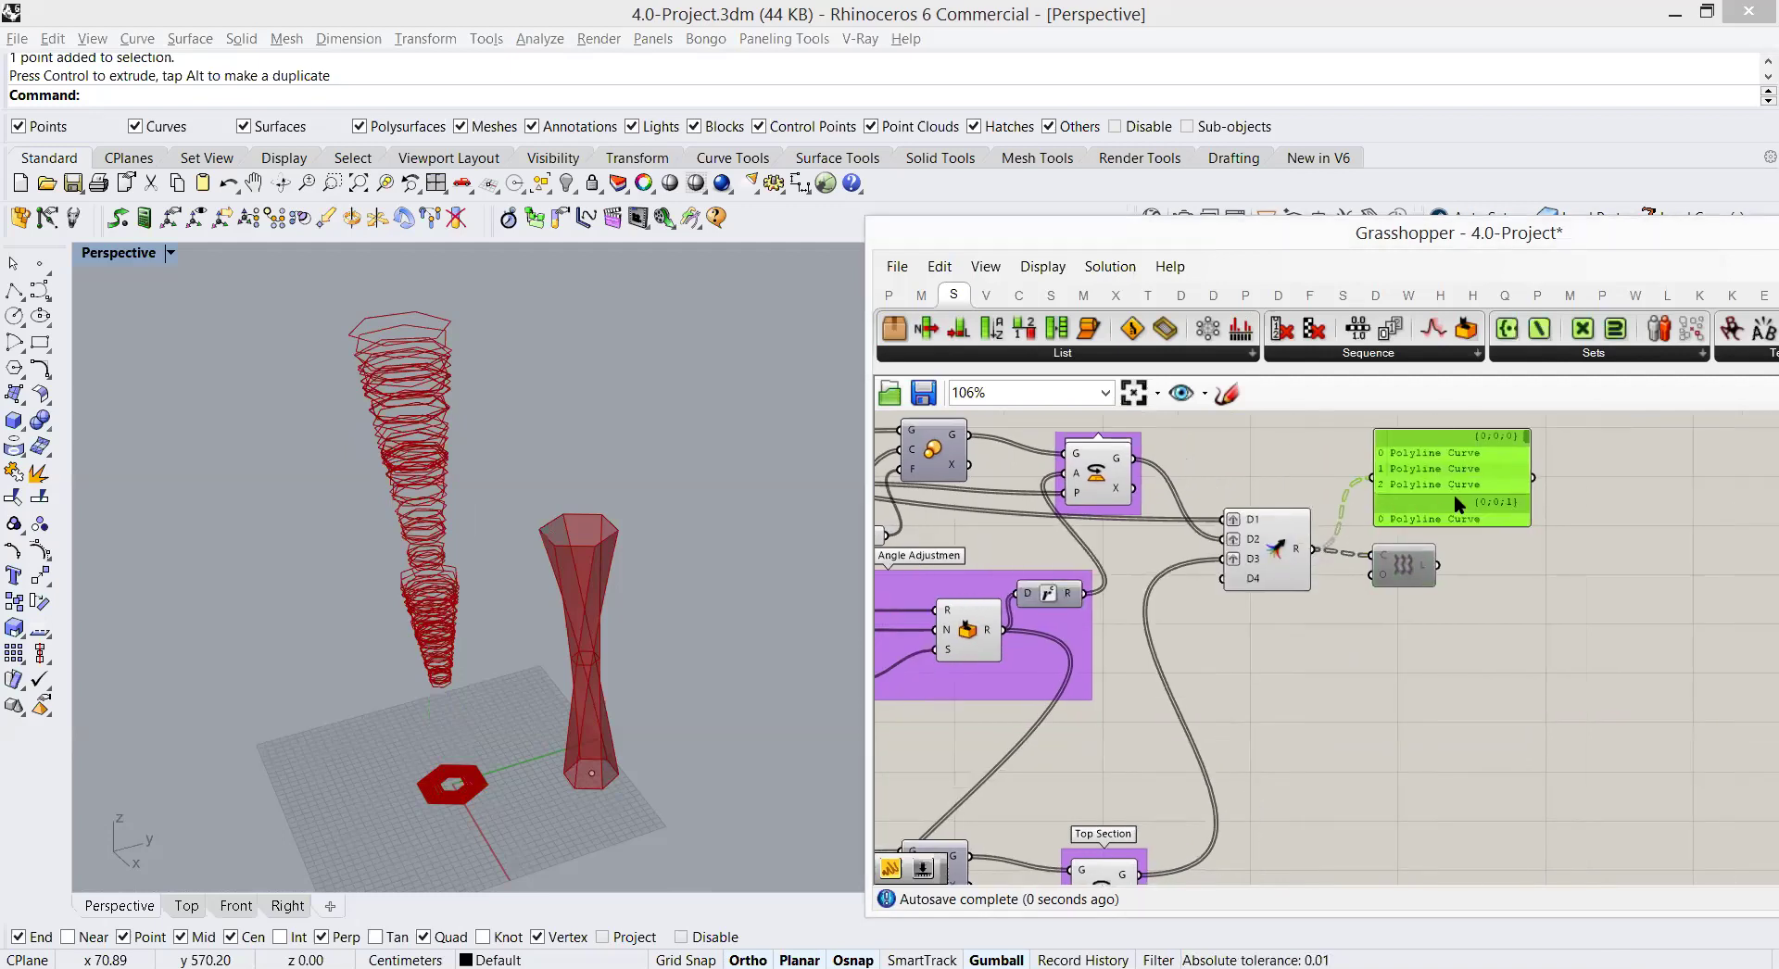
pyautogui.moveTo(1482, 524)
pyautogui.mouseDown()
pyautogui.moveTo(1489, 543)
pyautogui.moveTo(1488, 493)
pyautogui.mouseUp()
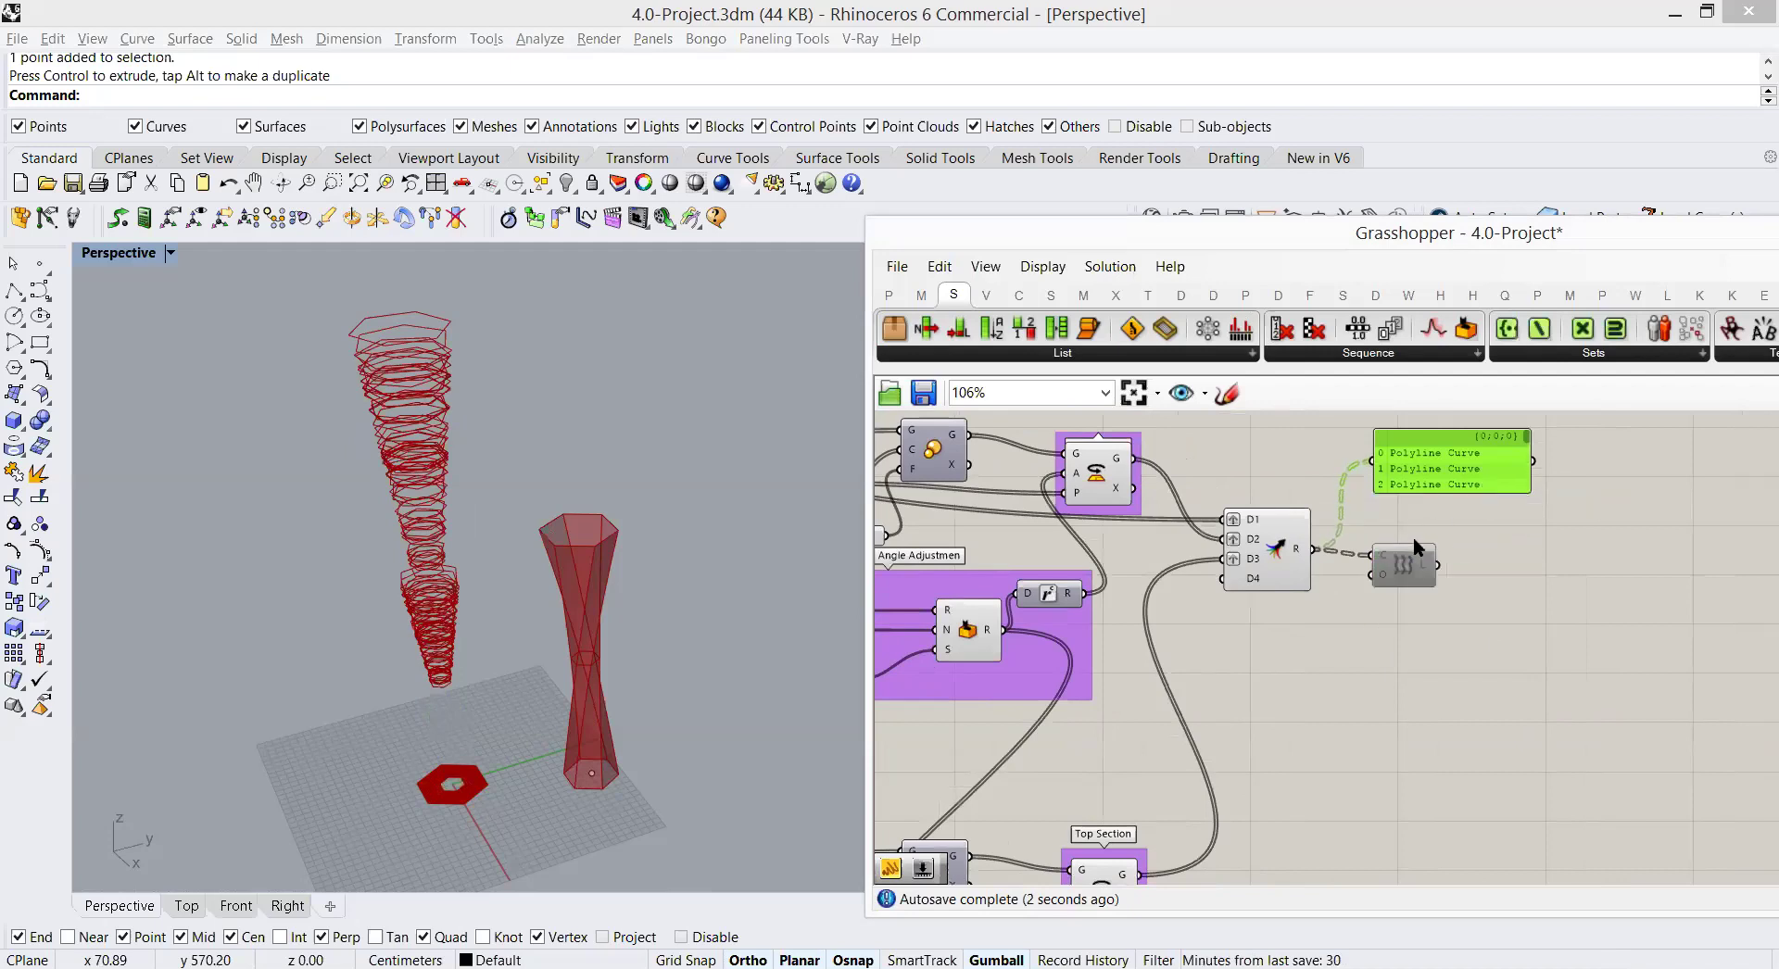
# Step: Enable the Loft component again and delete the Panel attached to the Merge result
pyautogui.click(1403, 579)
pyautogui.rightClick(1405, 567)
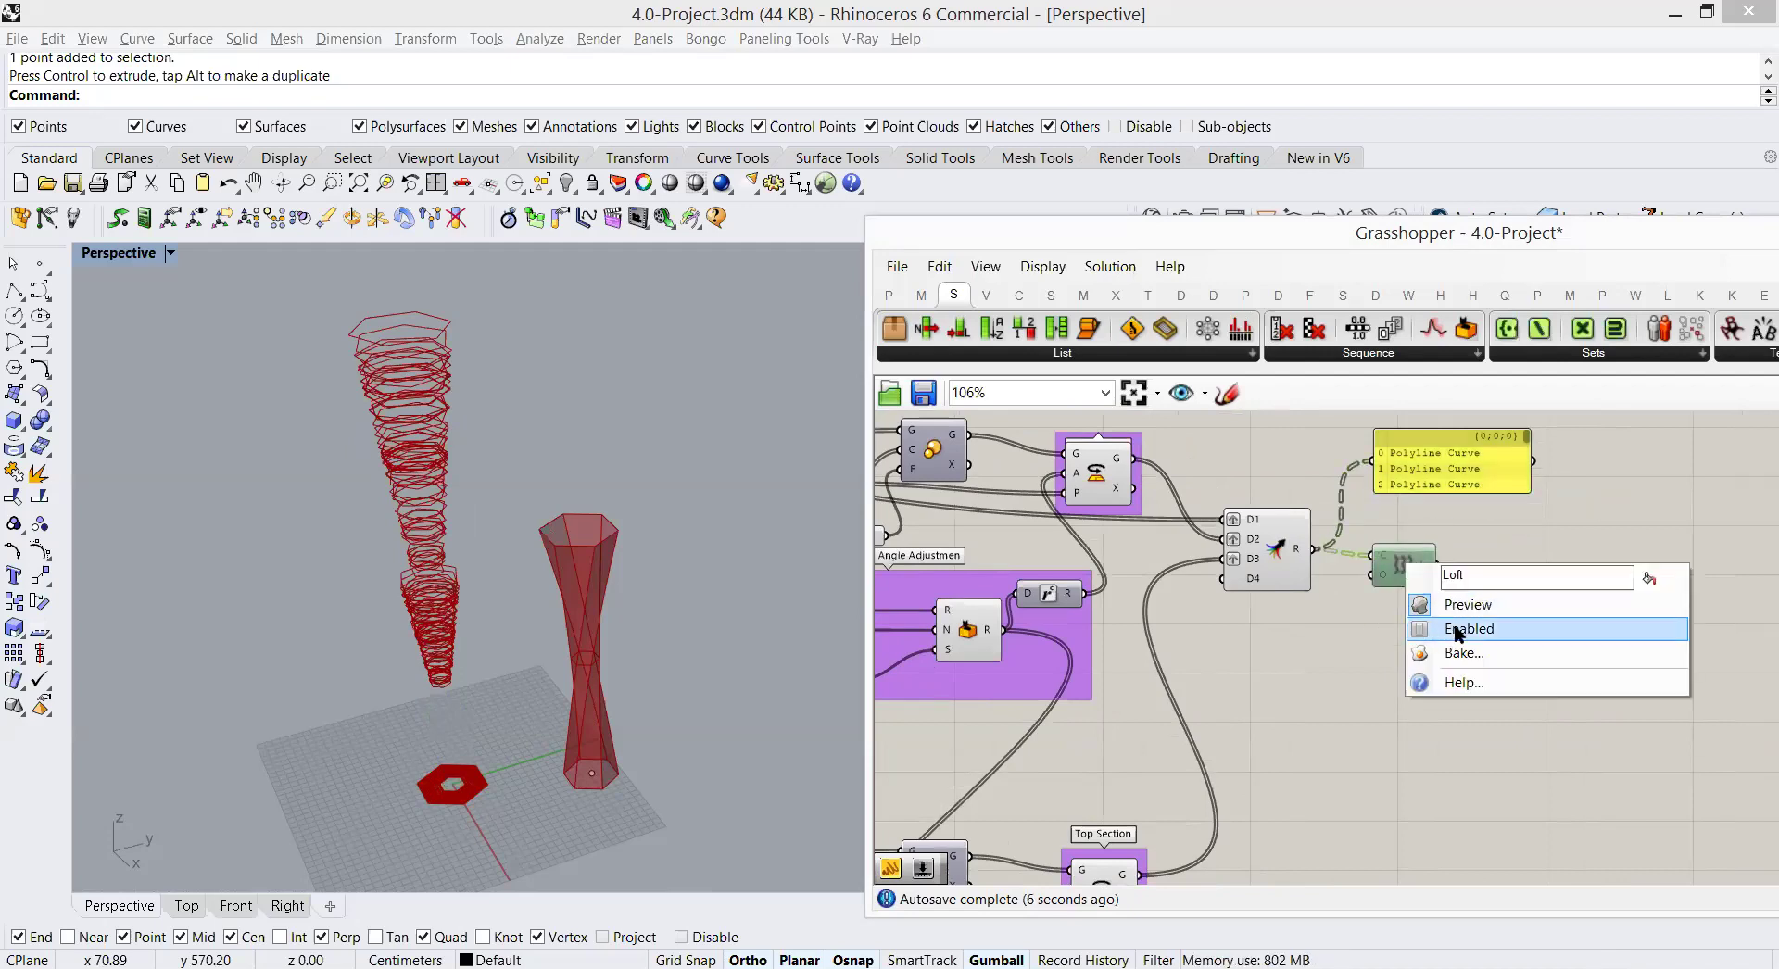
pyautogui.click(1456, 630)
pyautogui.click(1442, 465)
pyautogui.press('Delete')
pyautogui.moveTo(432, 430); pyautogui.dragTo(488, 492, button='right')
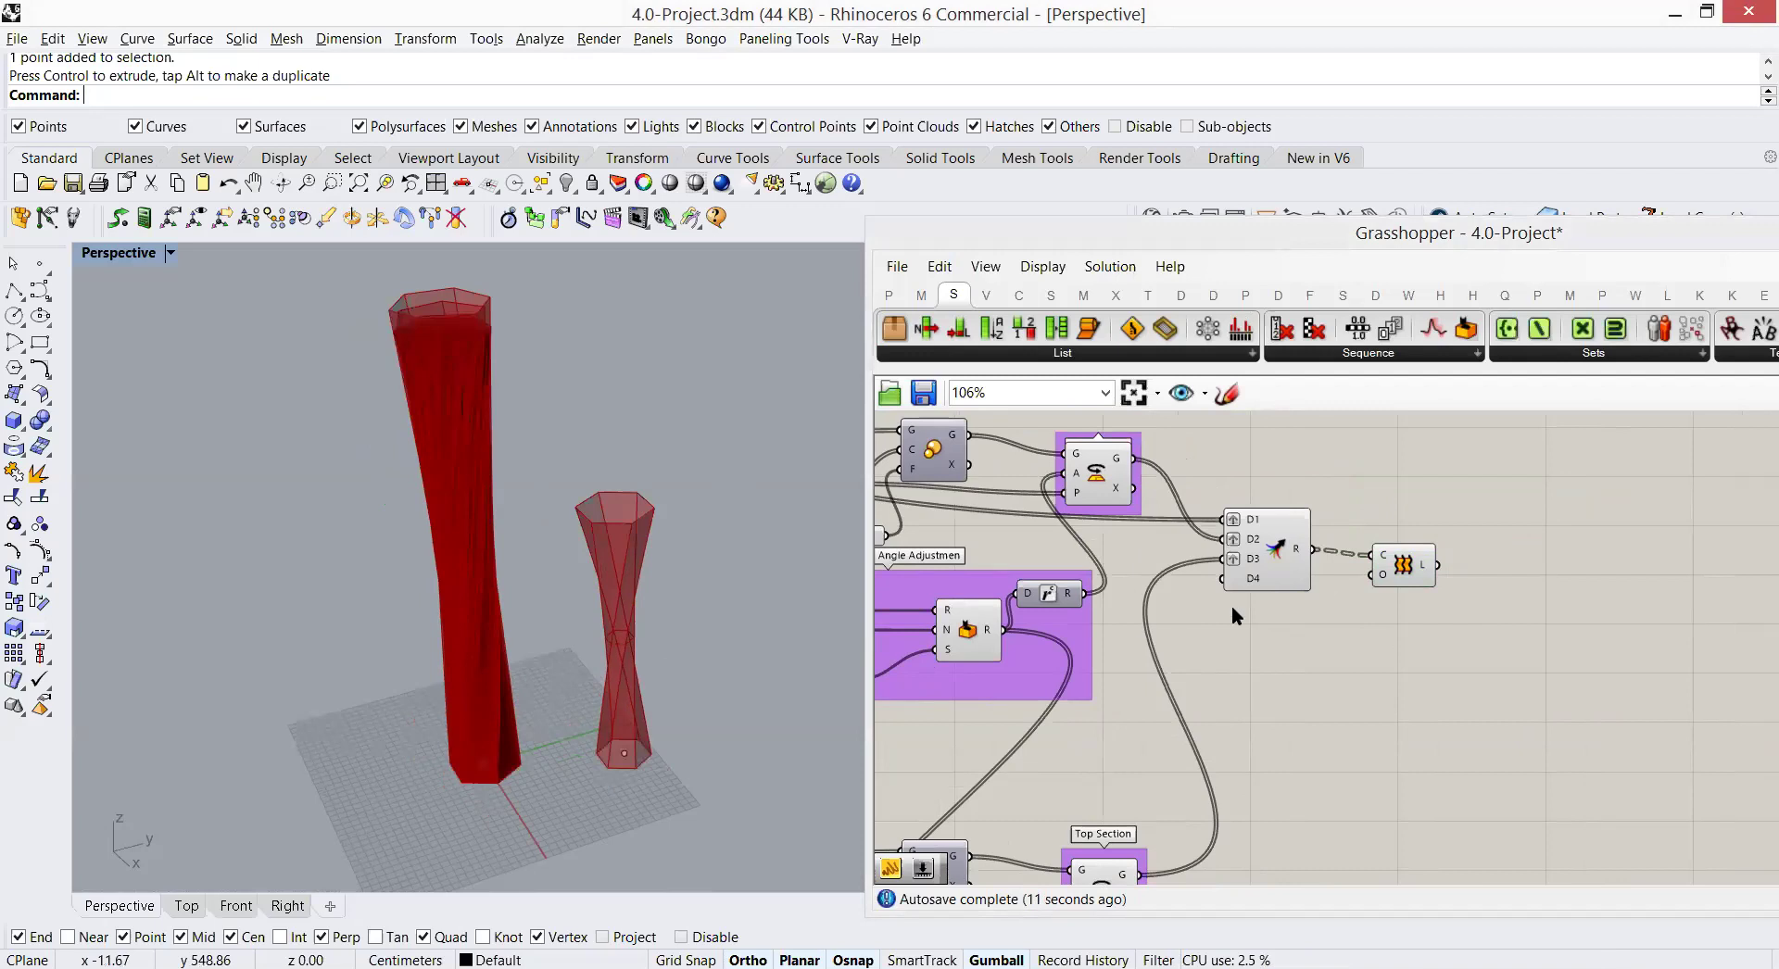
# Step: Add a Cap Holes component after the Loft, connect the lofted surfaces to it and position it beside the Loft
pyautogui.moveTo(1231, 604); pyautogui.dragTo(1327, 630, button='right')
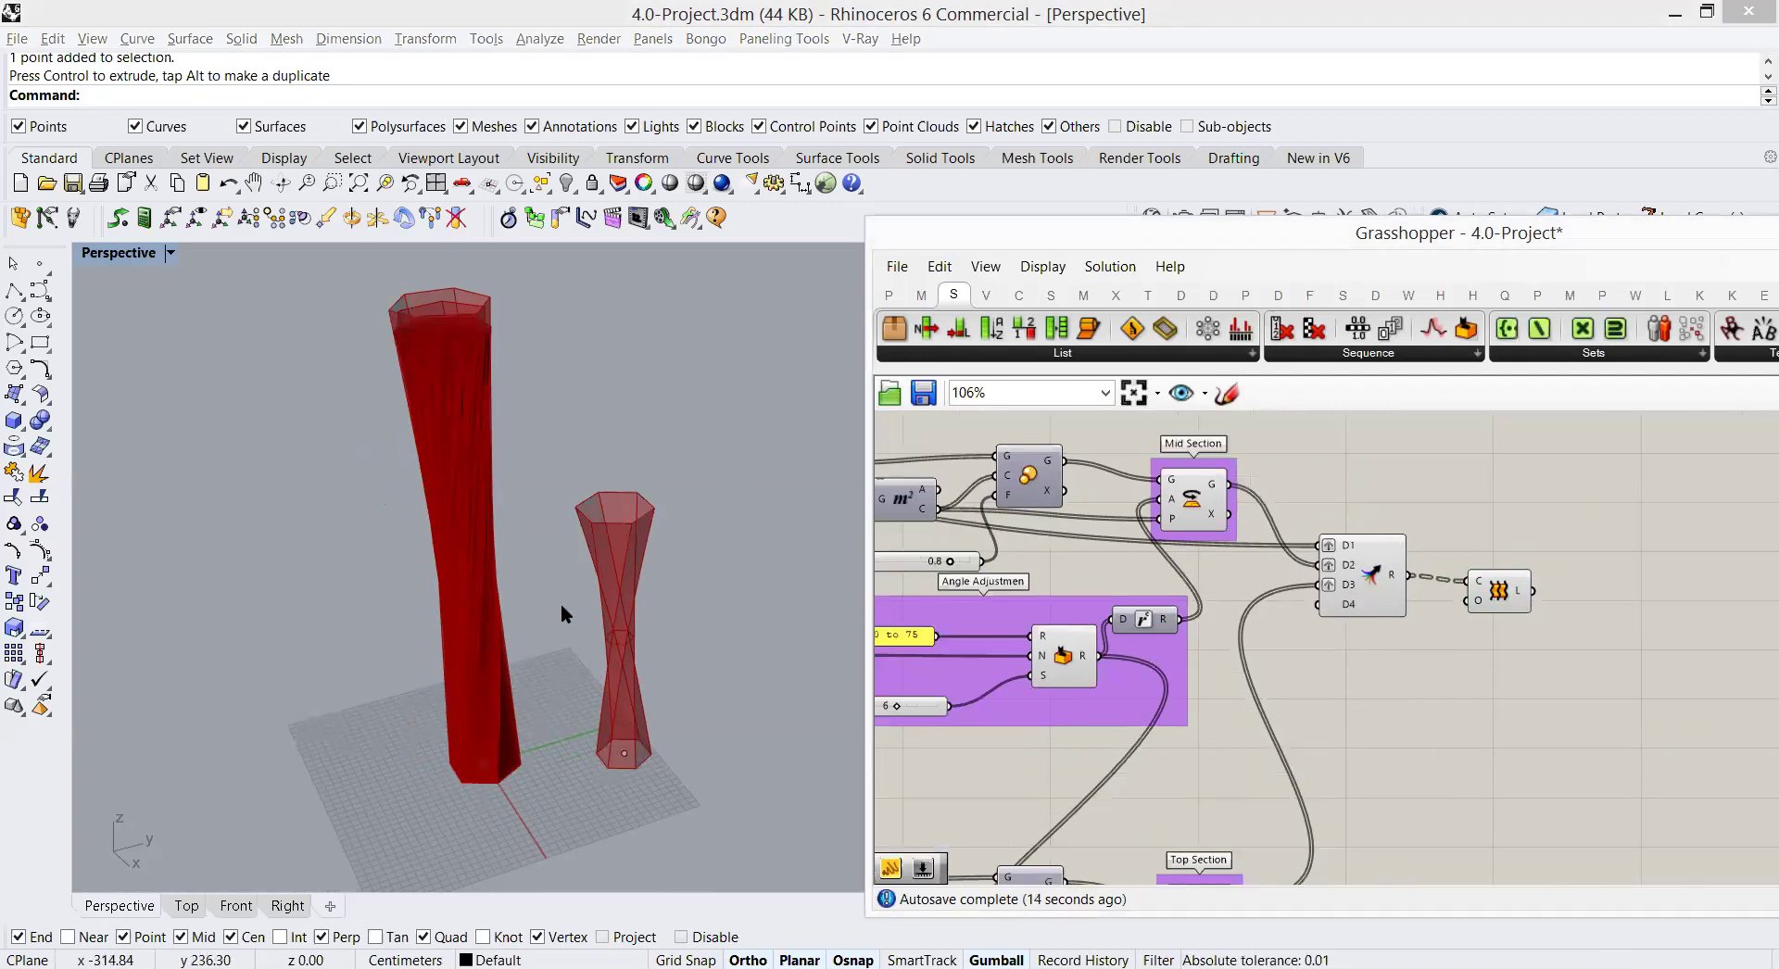
pyautogui.moveTo(1196, 673); pyautogui.dragTo(1253, 633, button='right')
pyautogui.click(1429, 521)
pyautogui.click(1505, 587)
pyautogui.doubleClick(1543, 643)
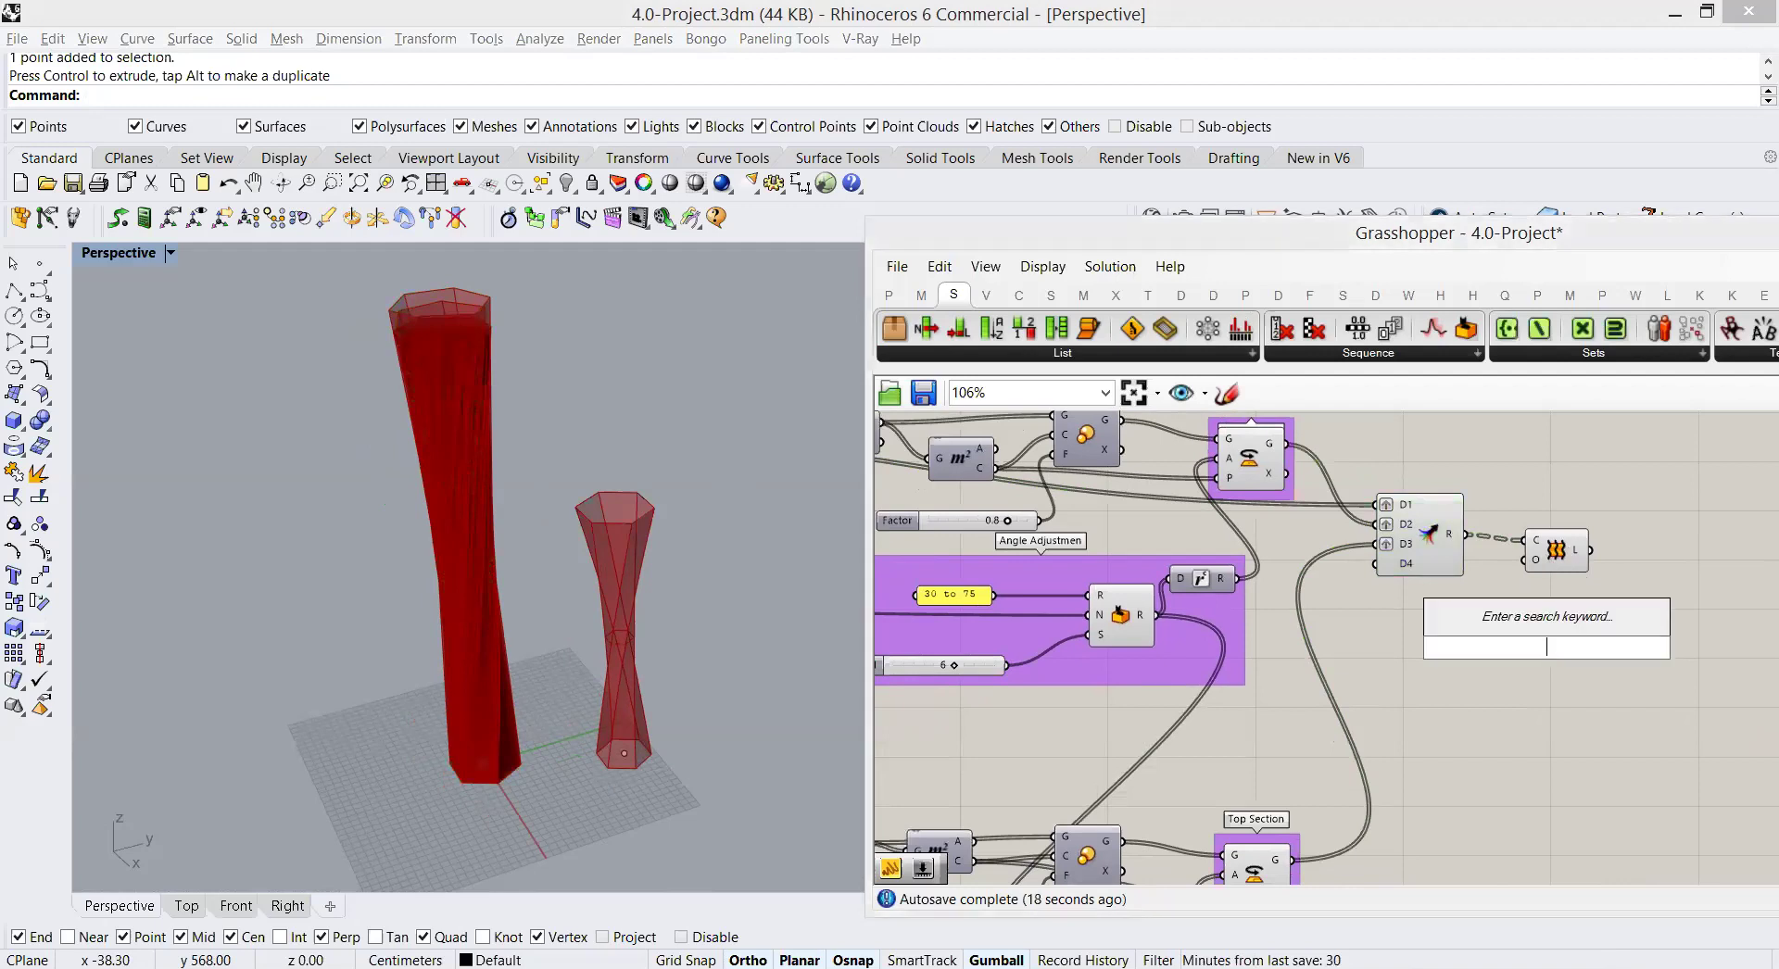
pyautogui.write('cap')
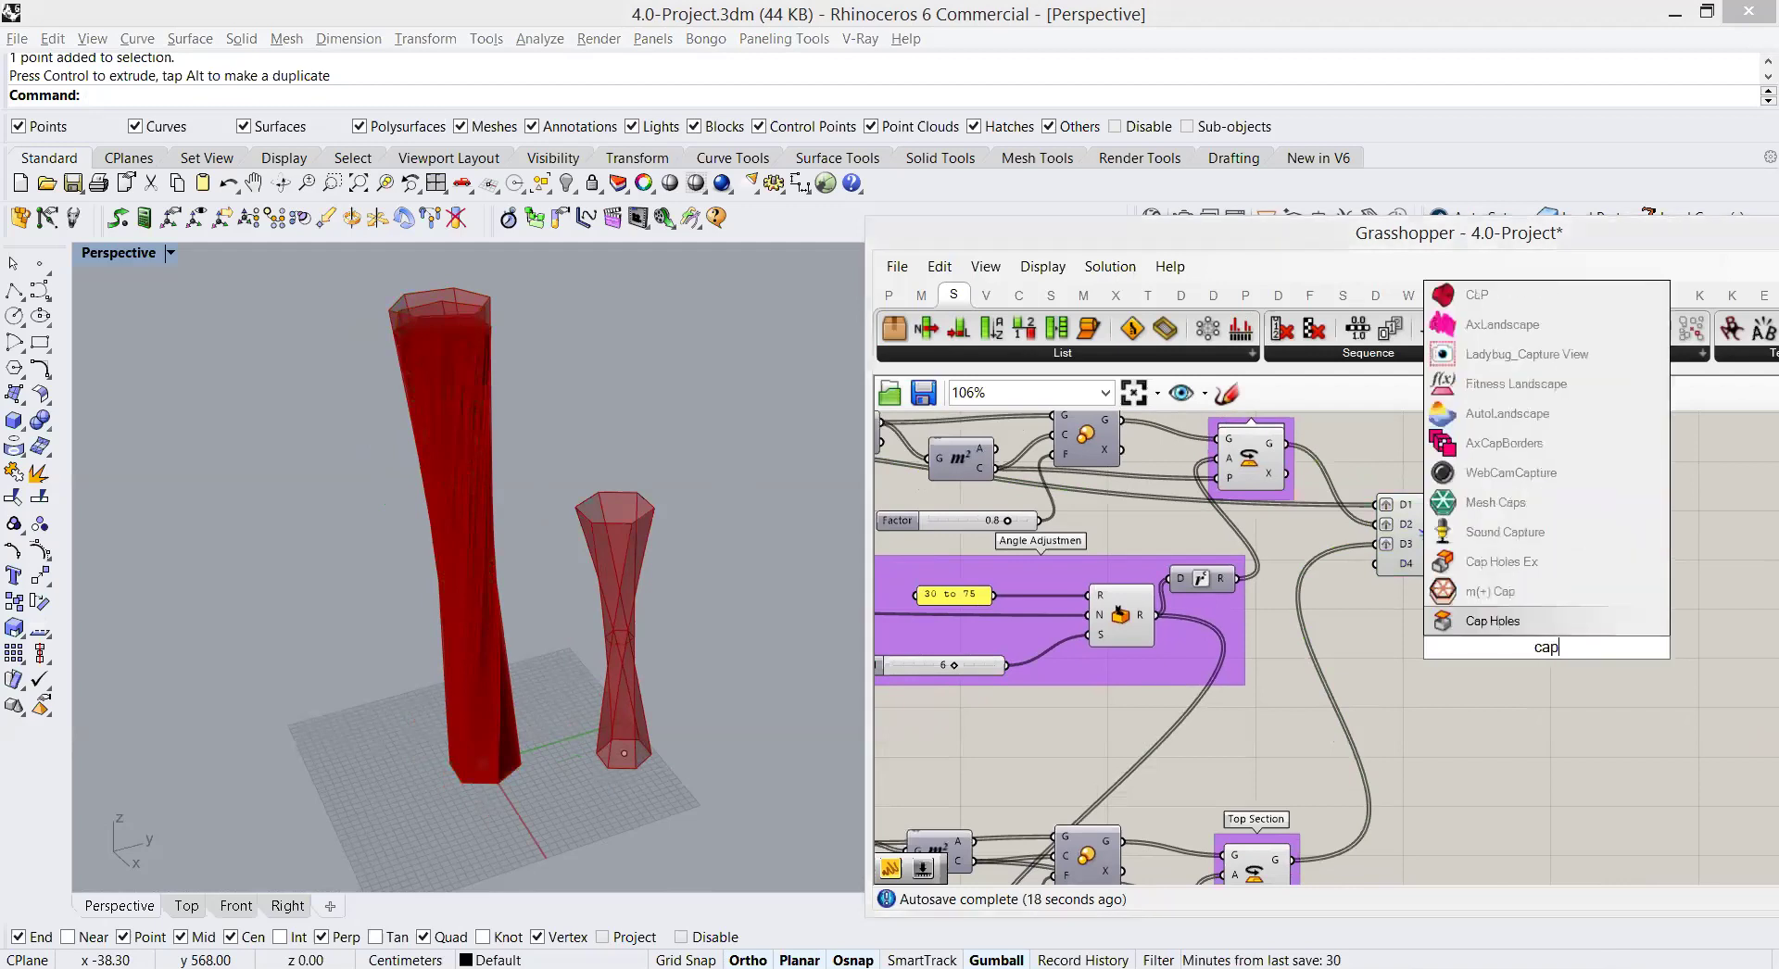
pyautogui.click(1527, 620)
pyautogui.moveTo(1588, 549); pyautogui.dragTo(1582, 614)
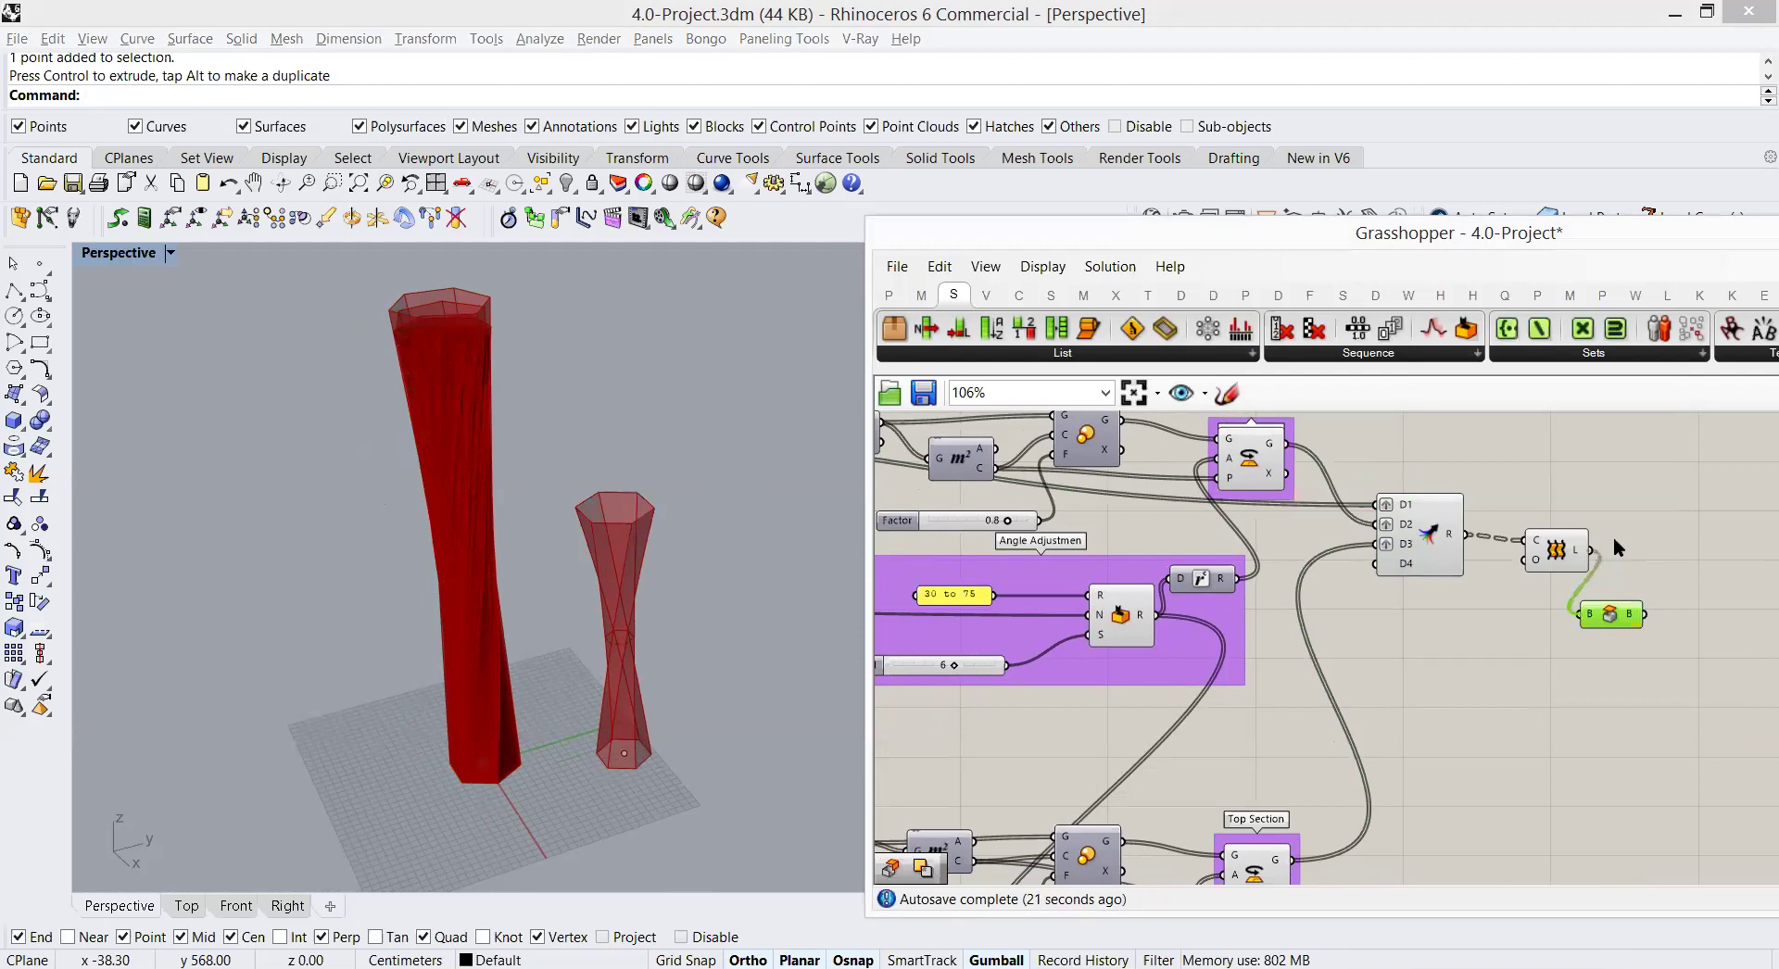
pyautogui.moveTo(1643, 707); pyautogui.dragTo(1581, 712, button='right')
pyautogui.moveTo(1535, 617); pyautogui.dragTo(1577, 586)
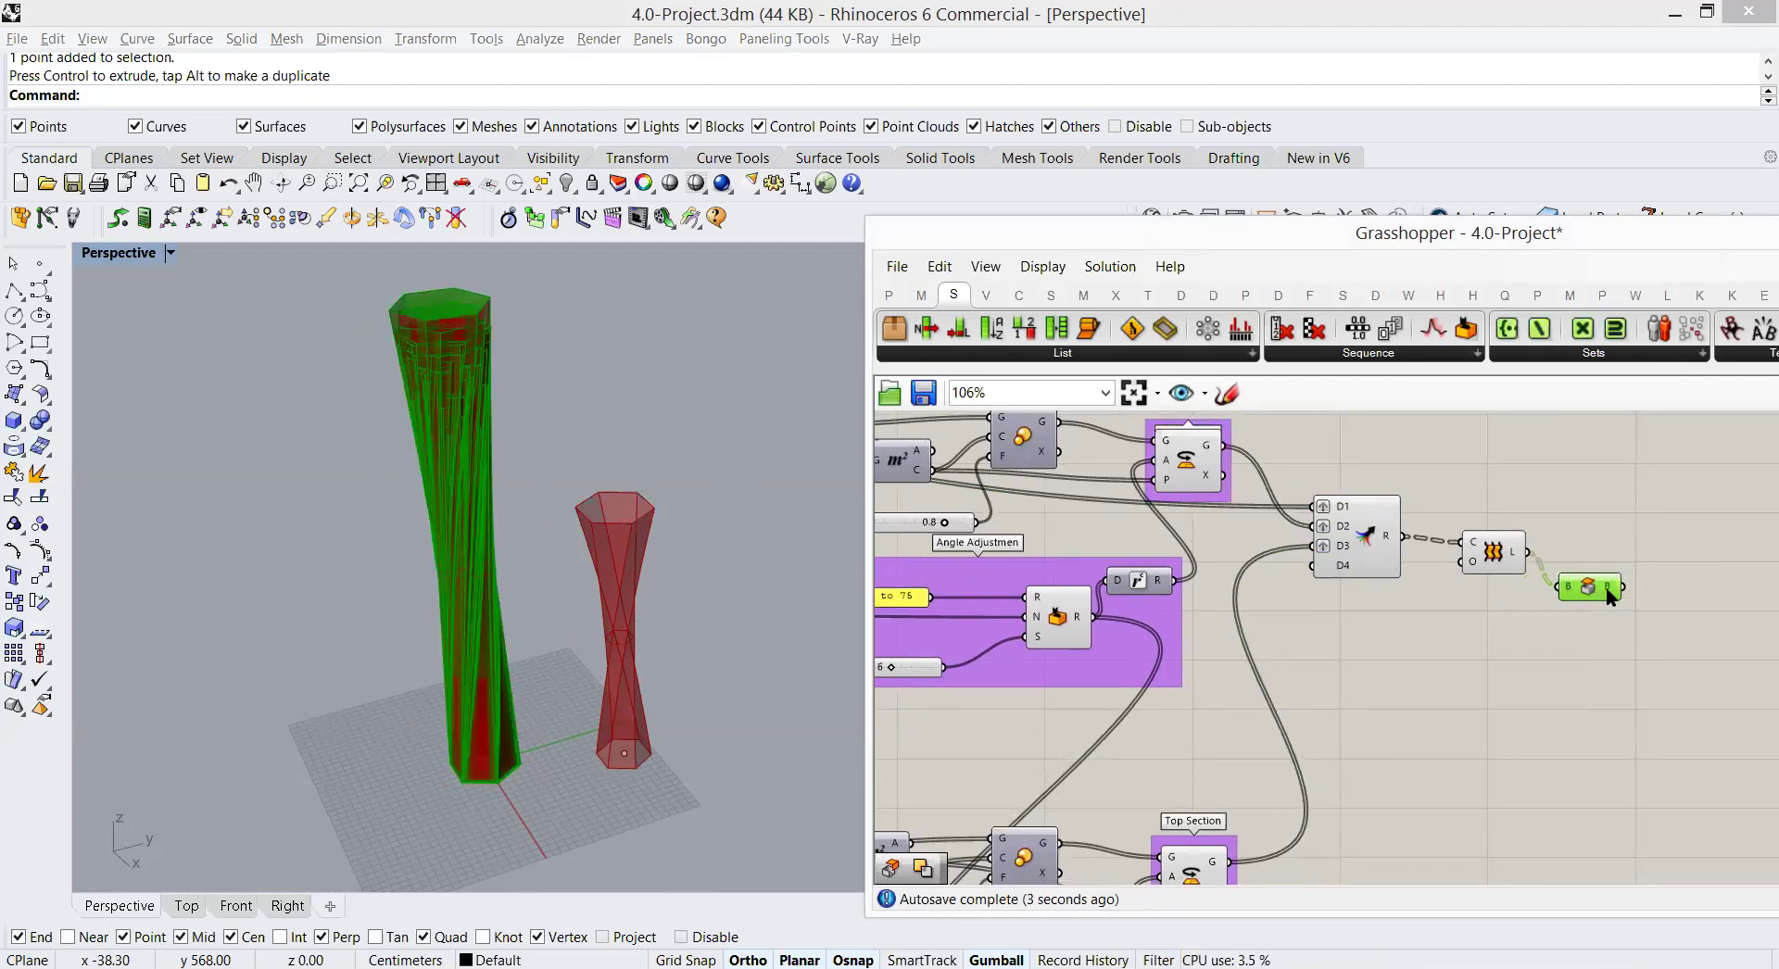
# Step: Set the B slider of the Top Section's angle multiplication to 3
pyautogui.moveTo(1385, 727); pyautogui.dragTo(1438, 683, button='right')
pyautogui.scroll(-5, 1426, 704)
pyautogui.moveTo(1254, 657); pyautogui.dragTo(1310, 616, button='right')
pyautogui.scroll(1, 1297, 623)
pyautogui.scroll(-3, 1390, 583)
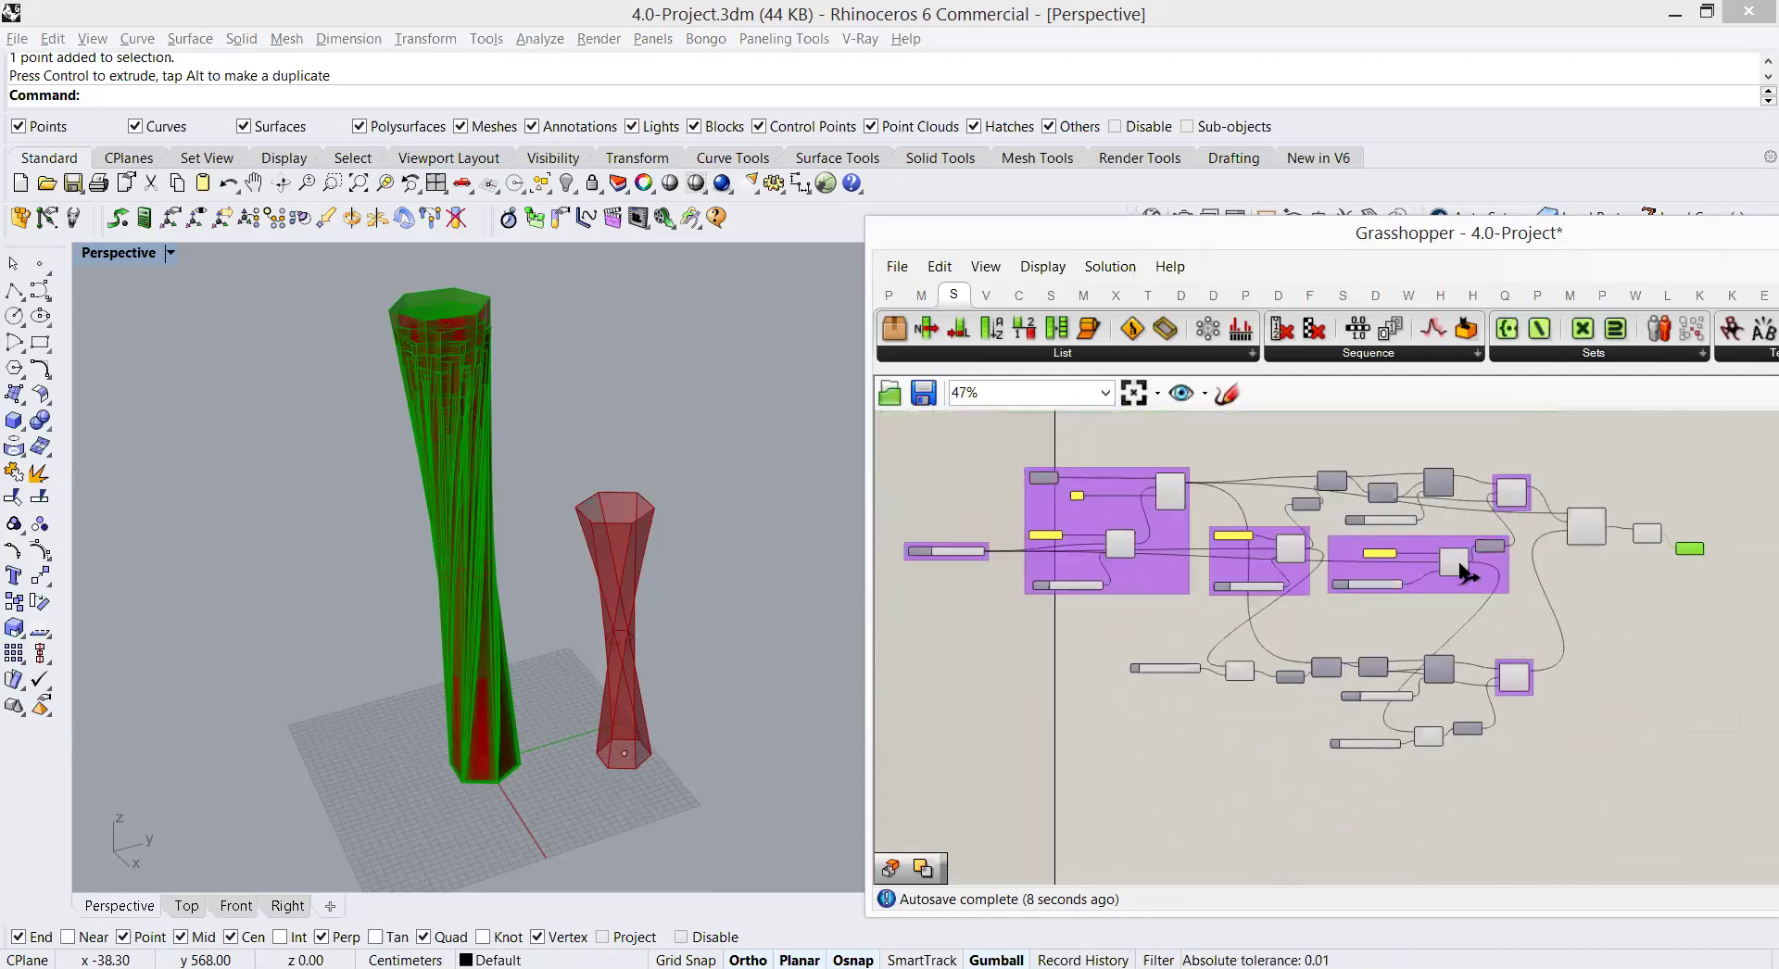
pyautogui.scroll(3, 1658, 492)
pyautogui.click(1652, 473)
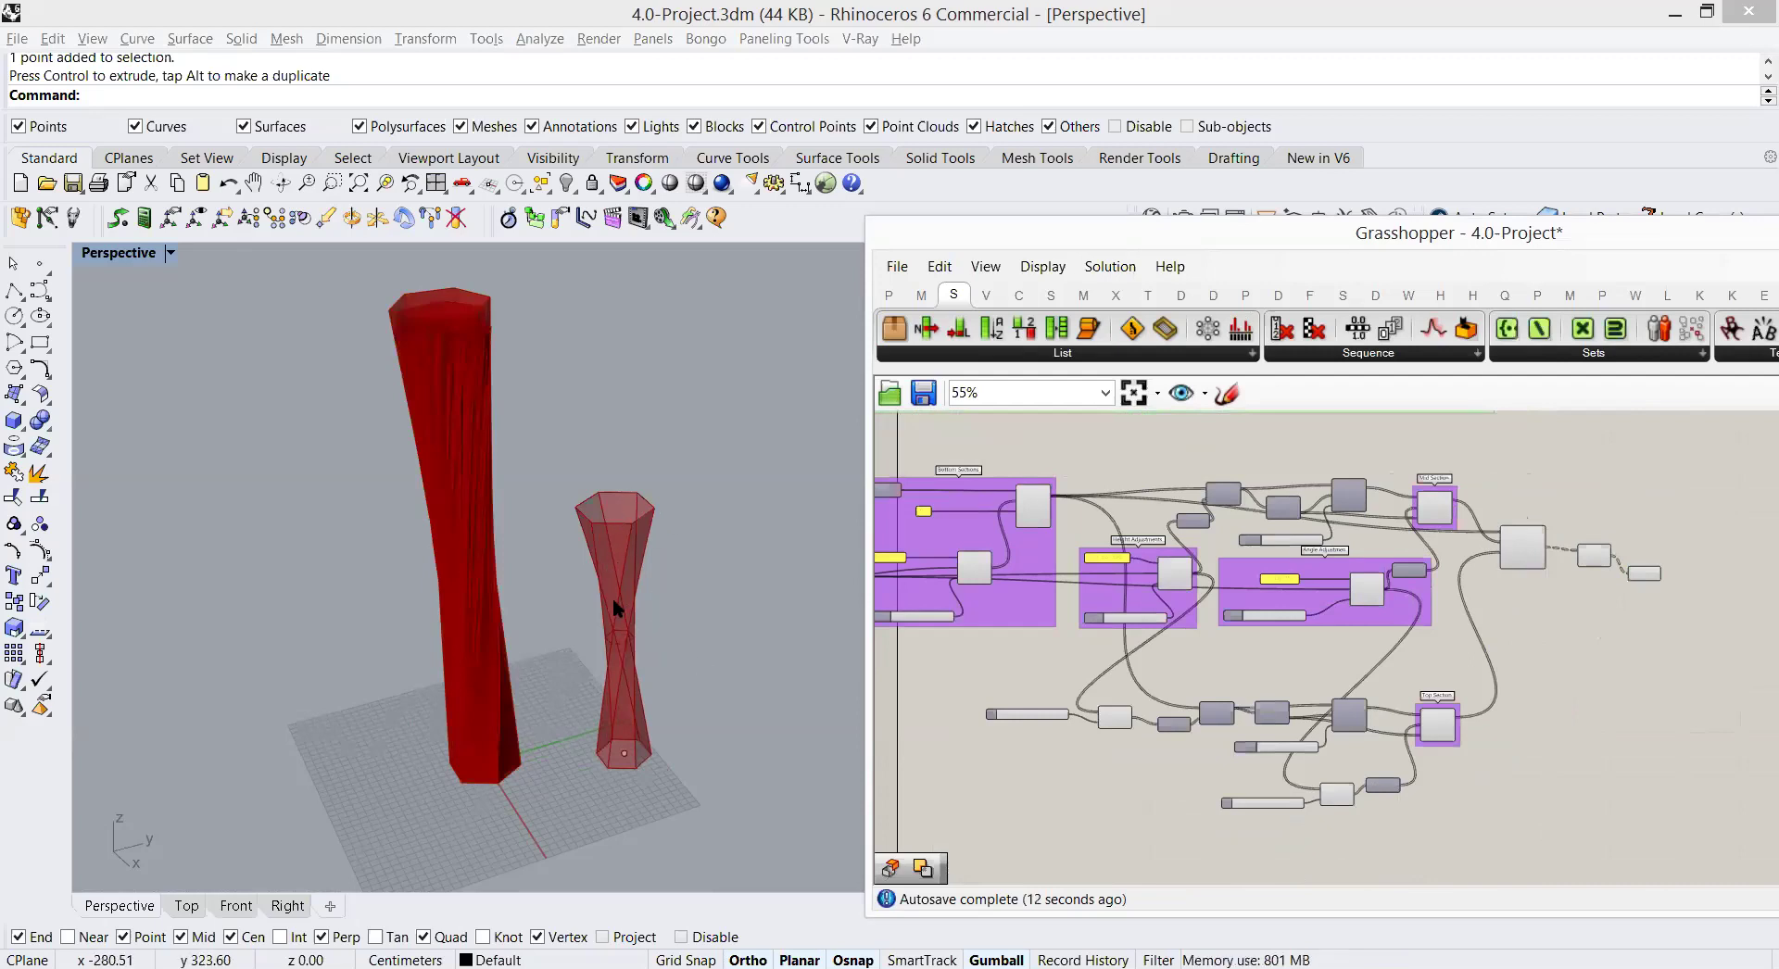
pyautogui.scroll(2, 1182, 615)
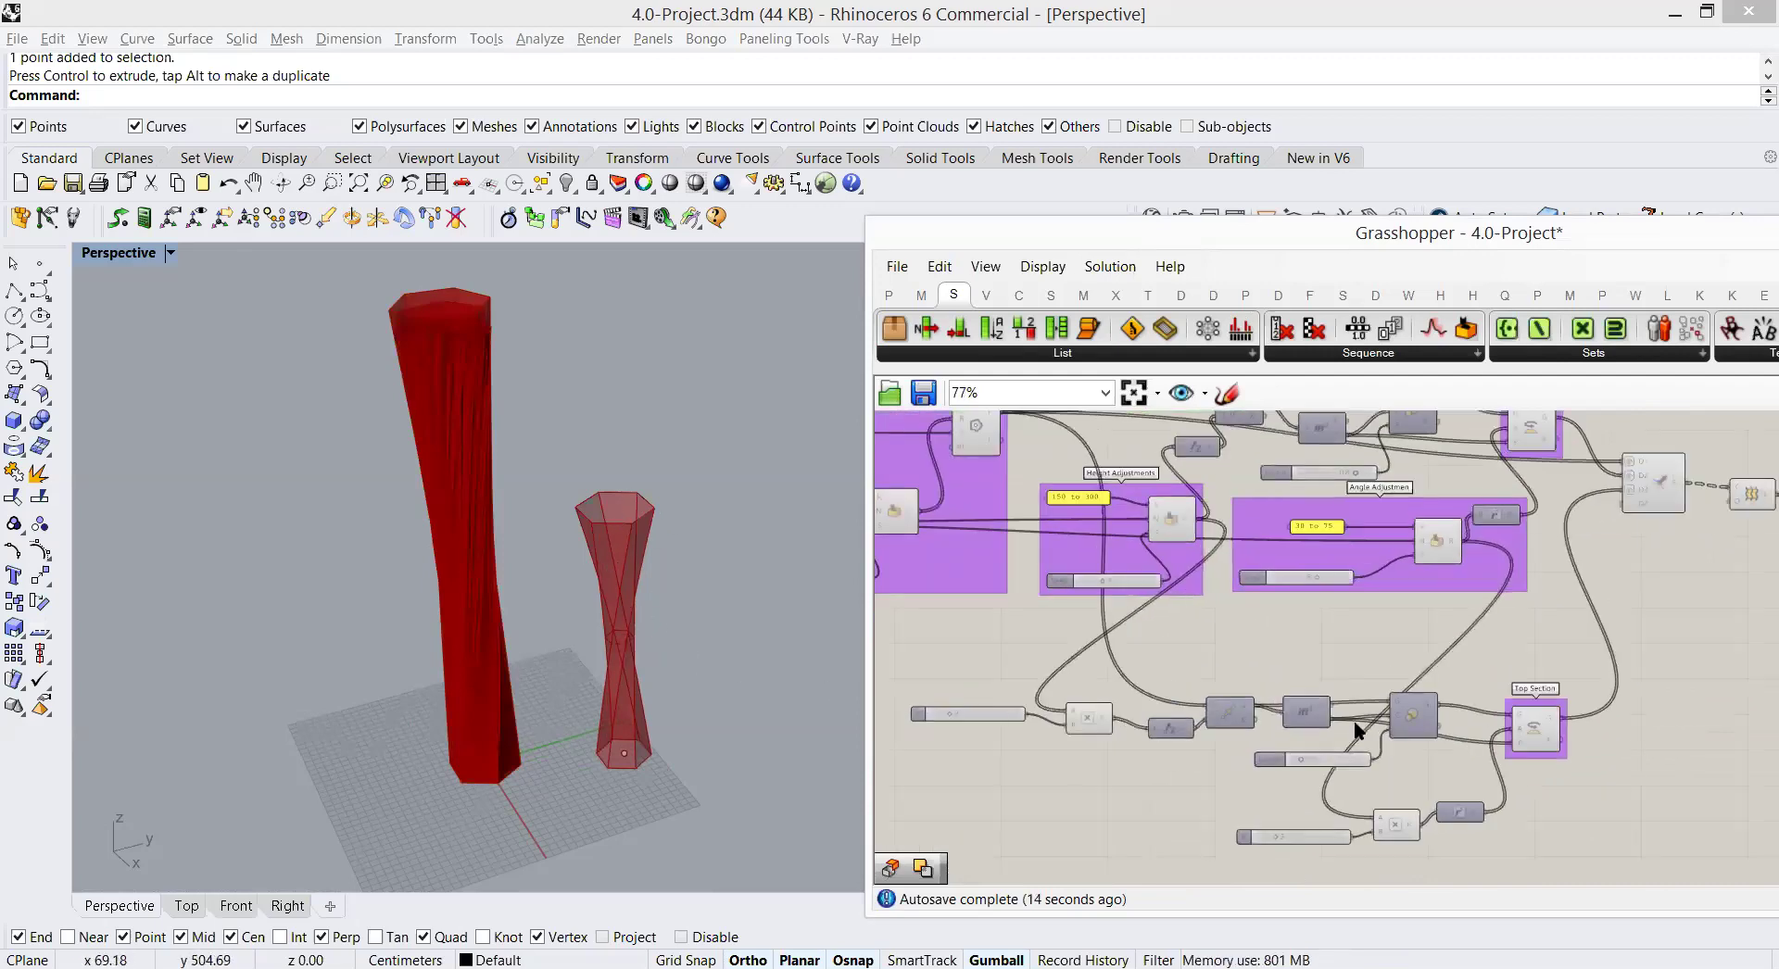
pyautogui.scroll(3, 1357, 741)
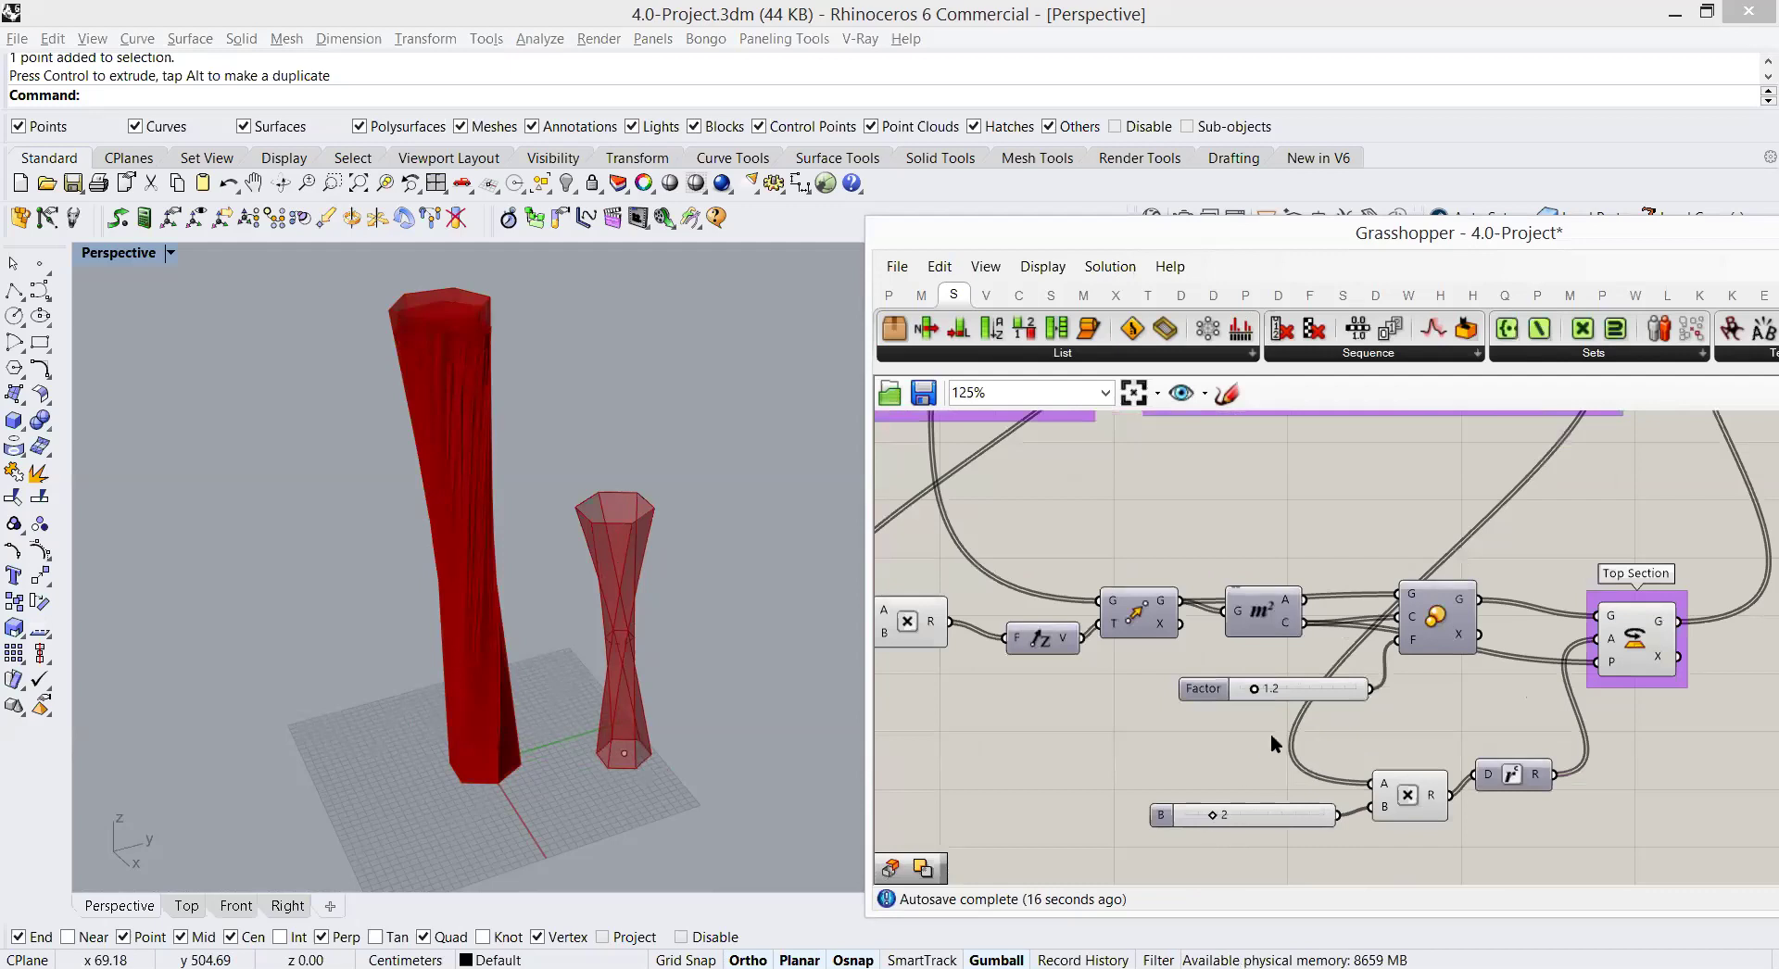
pyautogui.scroll(-1, 1297, 739)
pyautogui.scroll(2, 1257, 781)
pyautogui.click(1259, 769)
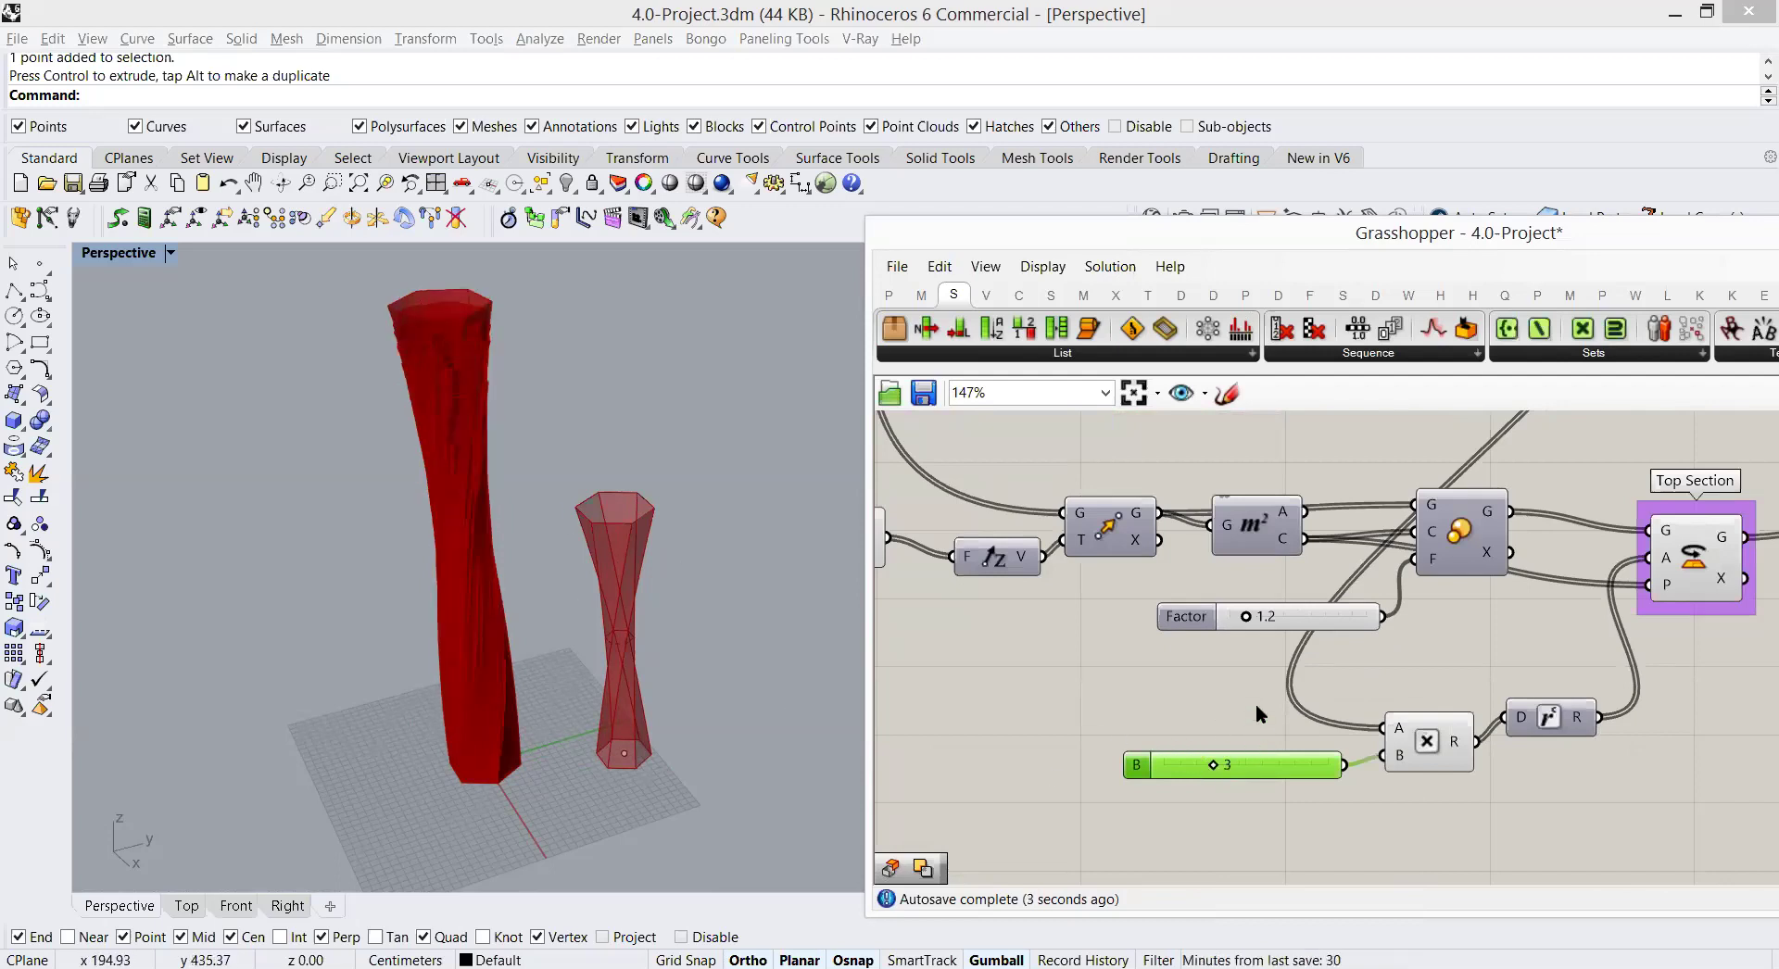
# Step: Examine the Merge, Loft and Cap Holes chain, the complete definition and the Image Gallery showing the coloured tower array
pyautogui.scroll(-3, 1472, 677)
pyautogui.moveTo(1507, 632); pyautogui.dragTo(1347, 758, button='right')
pyautogui.scroll(2, 1508, 635)
pyautogui.moveTo(1503, 630); pyautogui.dragTo(1471, 676, button='right')
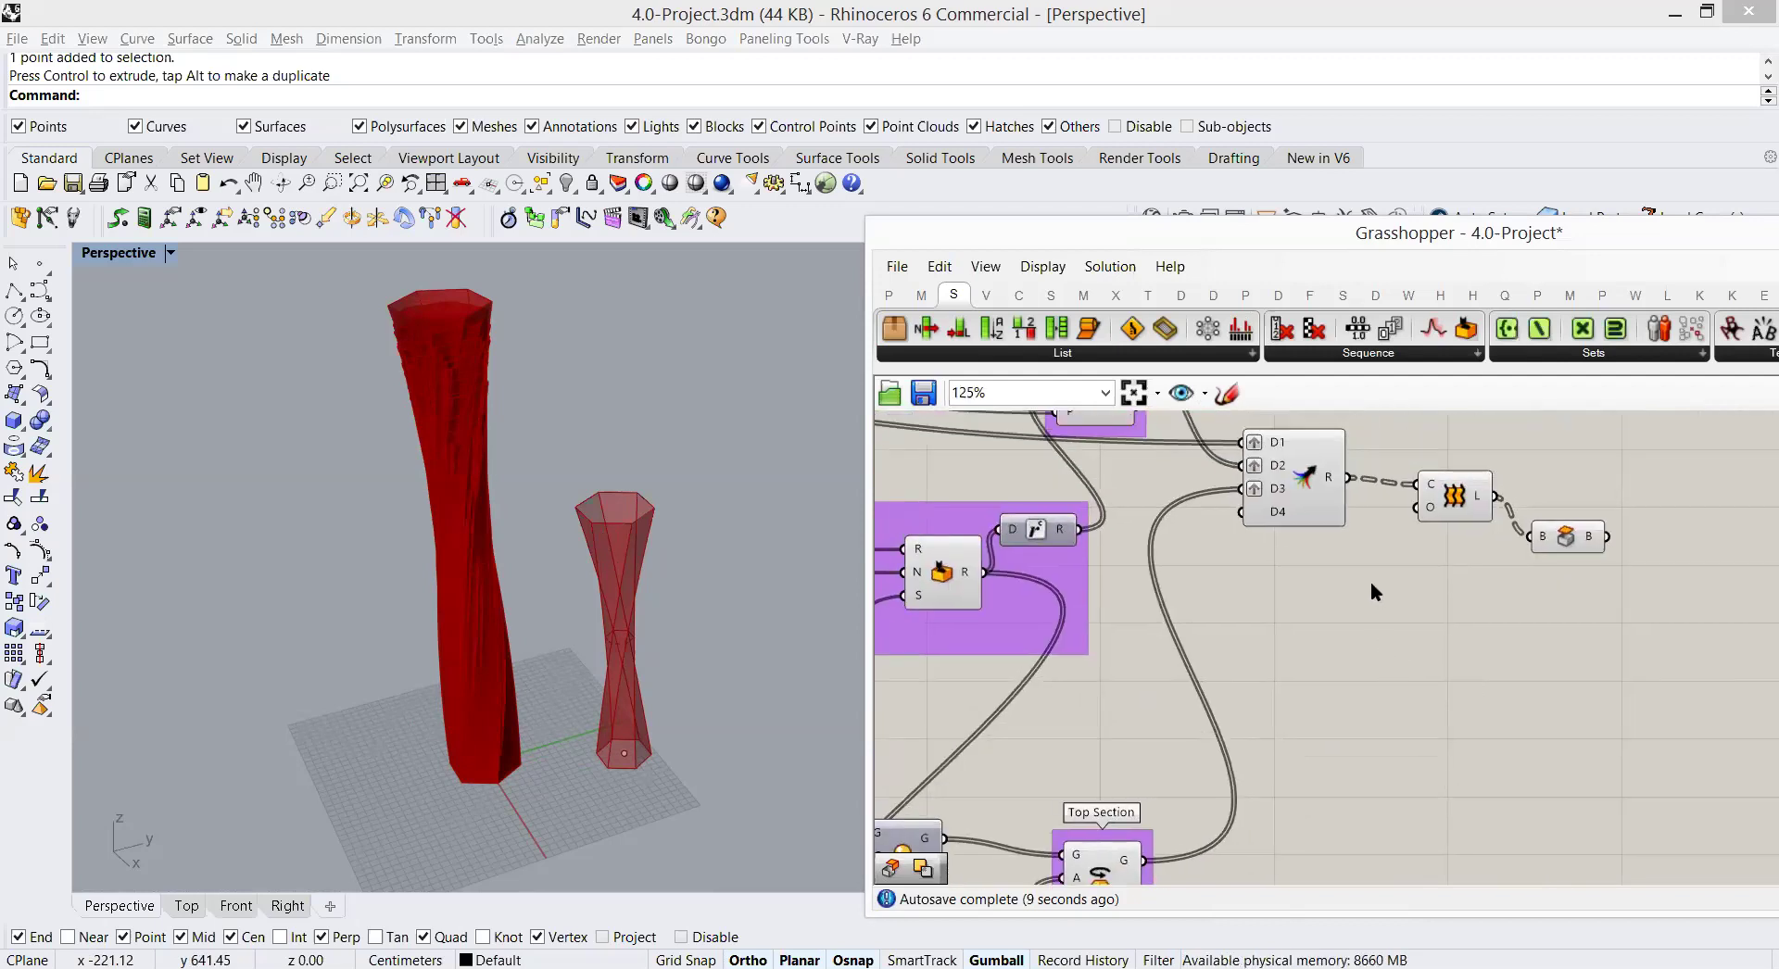
pyautogui.moveTo(1371, 590); pyautogui.dragTo(1312, 696, button='right')
pyautogui.scroll(-6, 1311, 694)
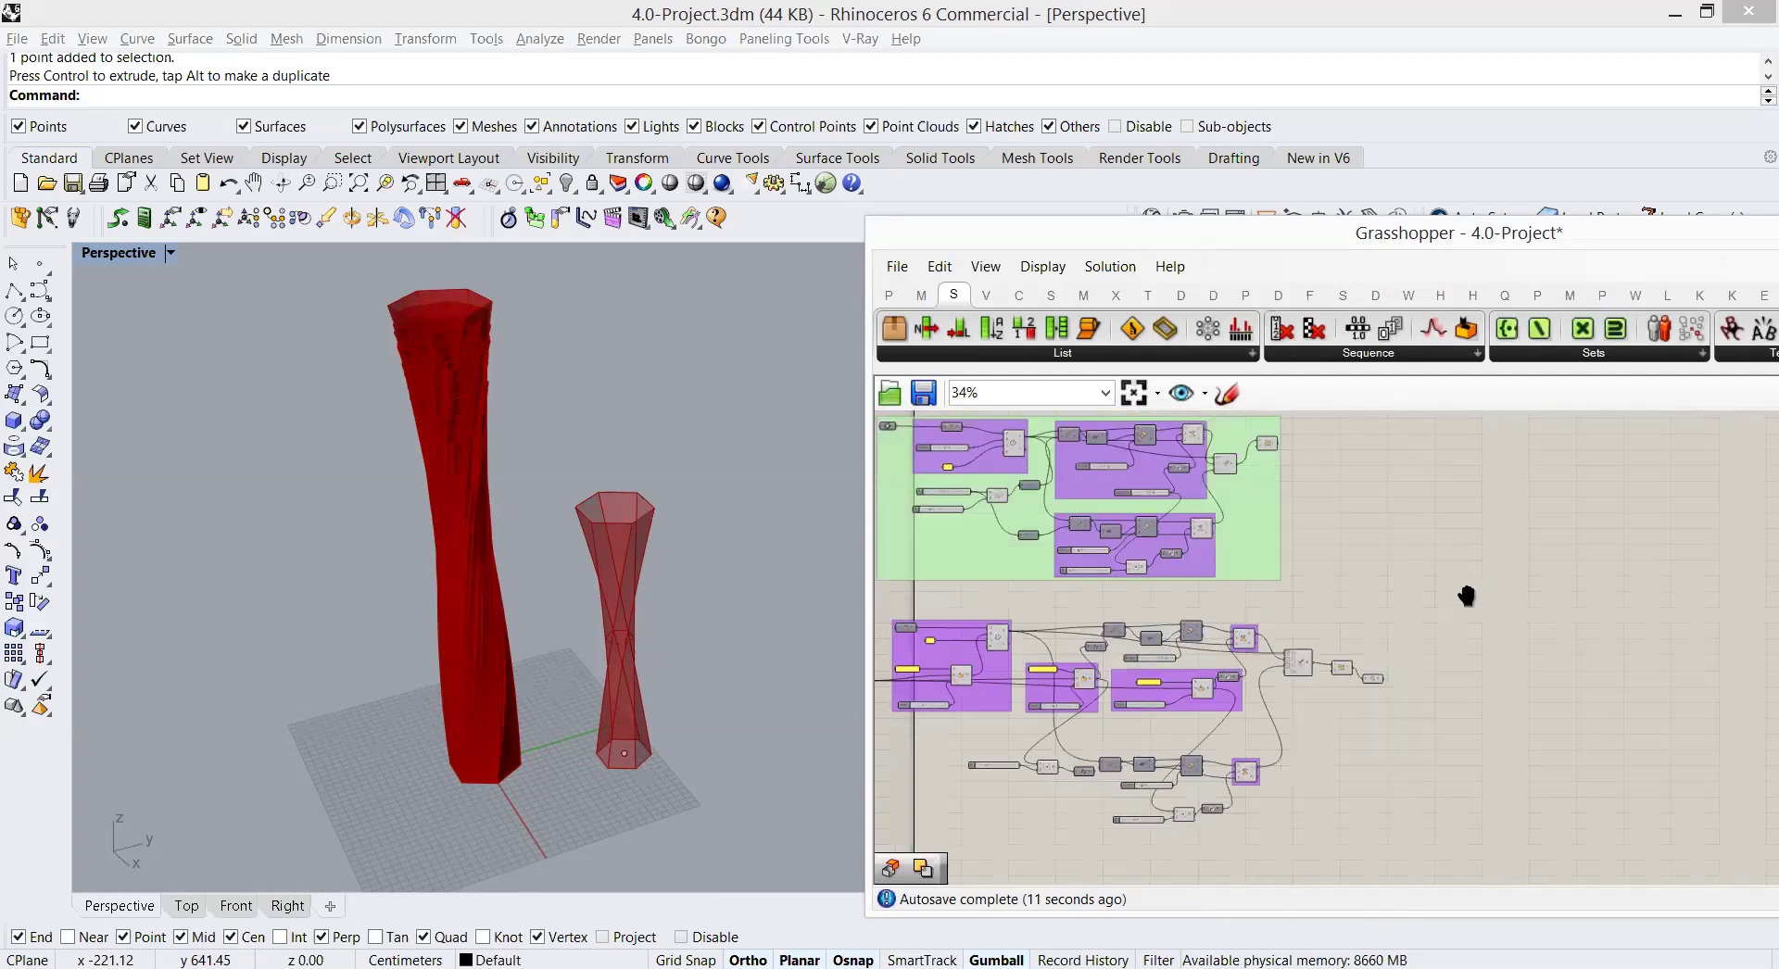
pyautogui.moveTo(1465, 596); pyautogui.dragTo(1343, 722, button='right')
pyautogui.scroll(-4, 1344, 722)
pyautogui.moveTo(1594, 502); pyautogui.dragTo(1415, 641, button='right')
pyautogui.moveTo(1693, 577); pyautogui.dragTo(1388, 615, button='right')
pyautogui.scroll(4, 1390, 621)
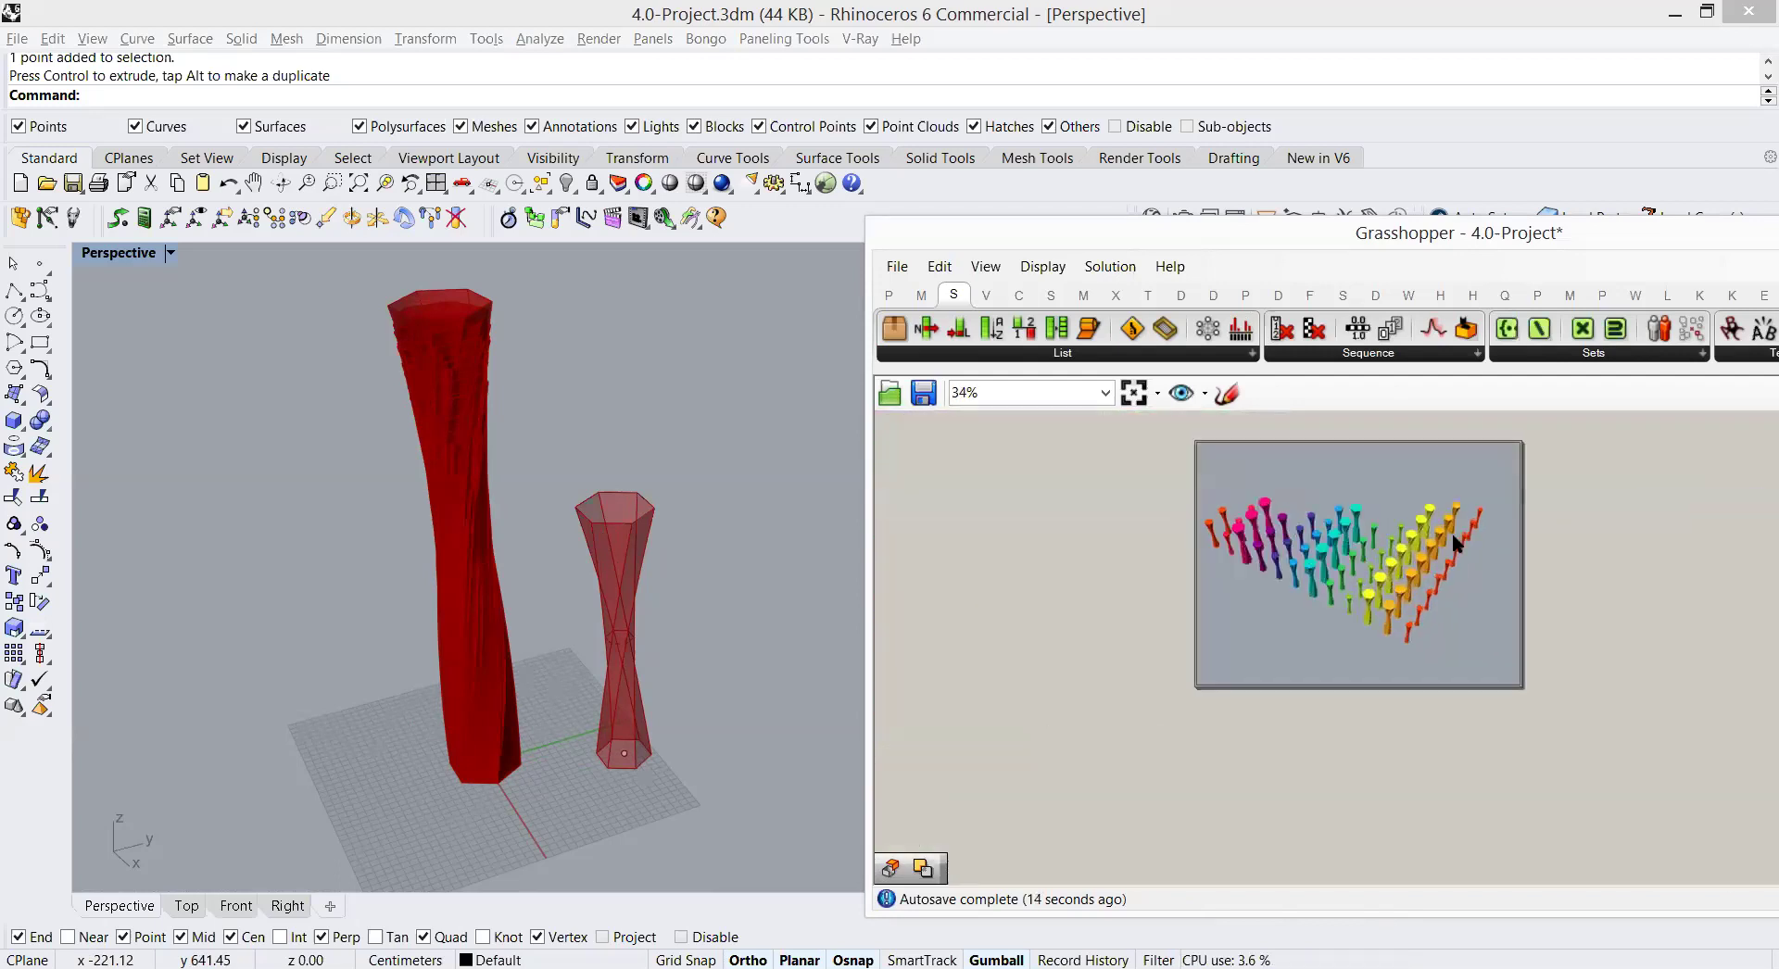
pyautogui.scroll(1, 1398, 681)
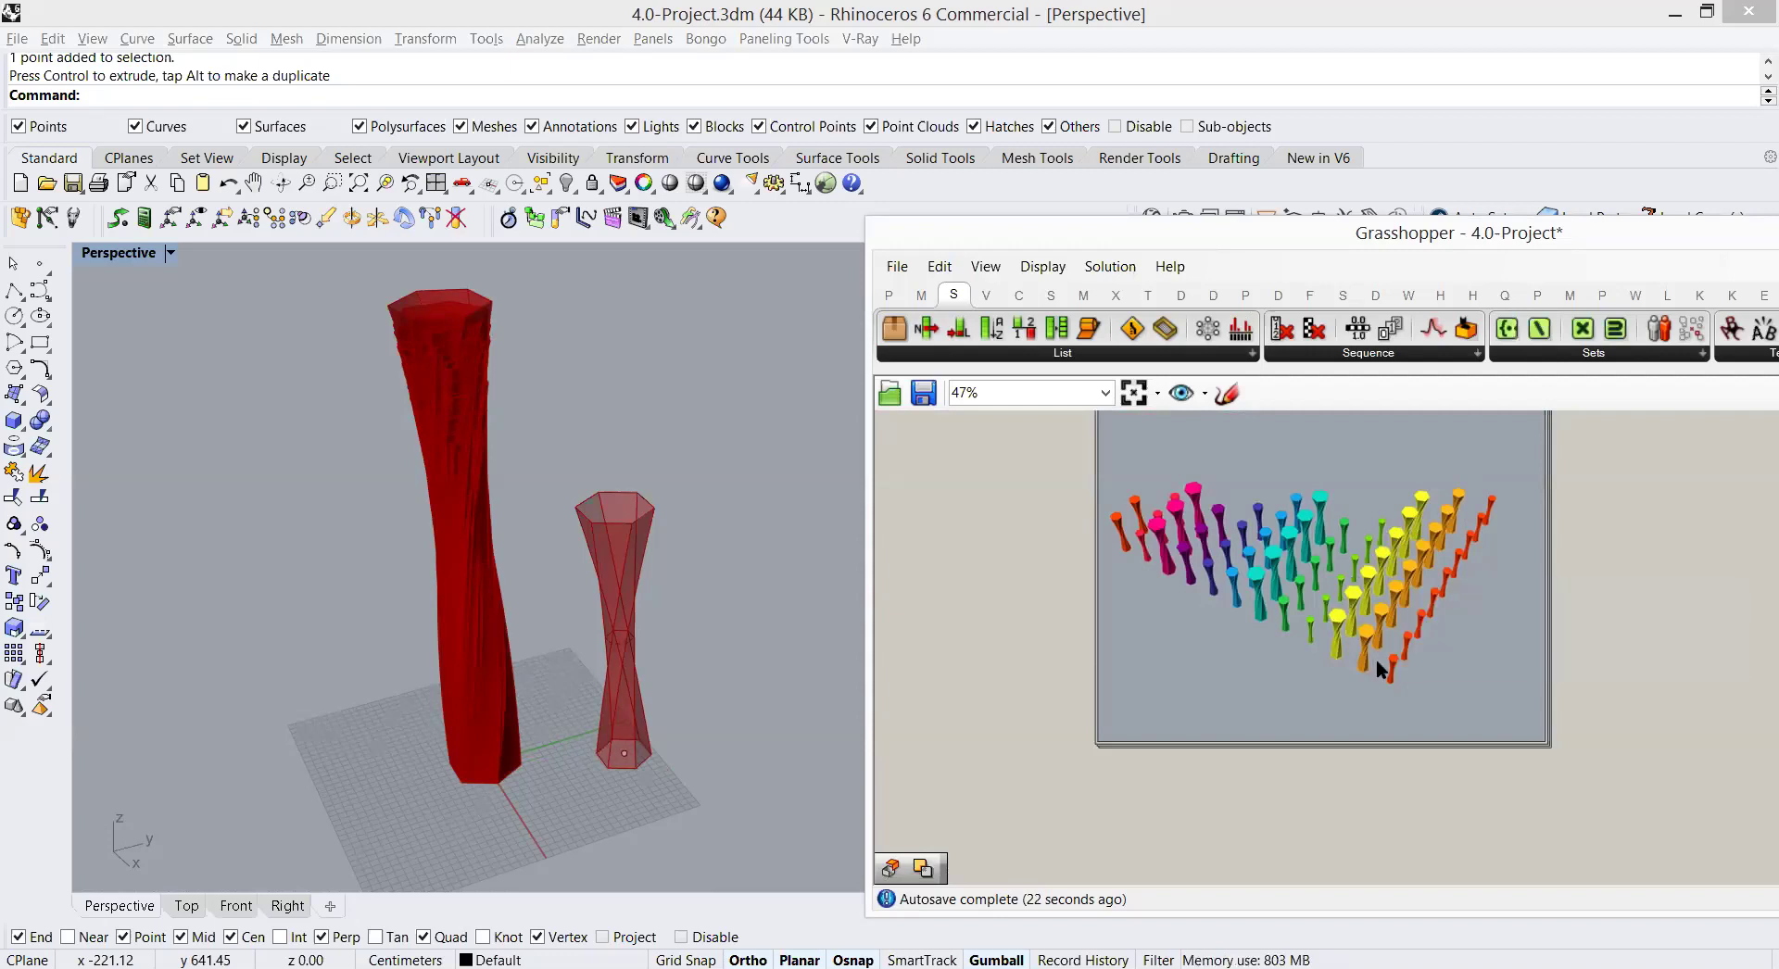
pyautogui.moveTo(1378, 662); pyautogui.dragTo(1379, 708)
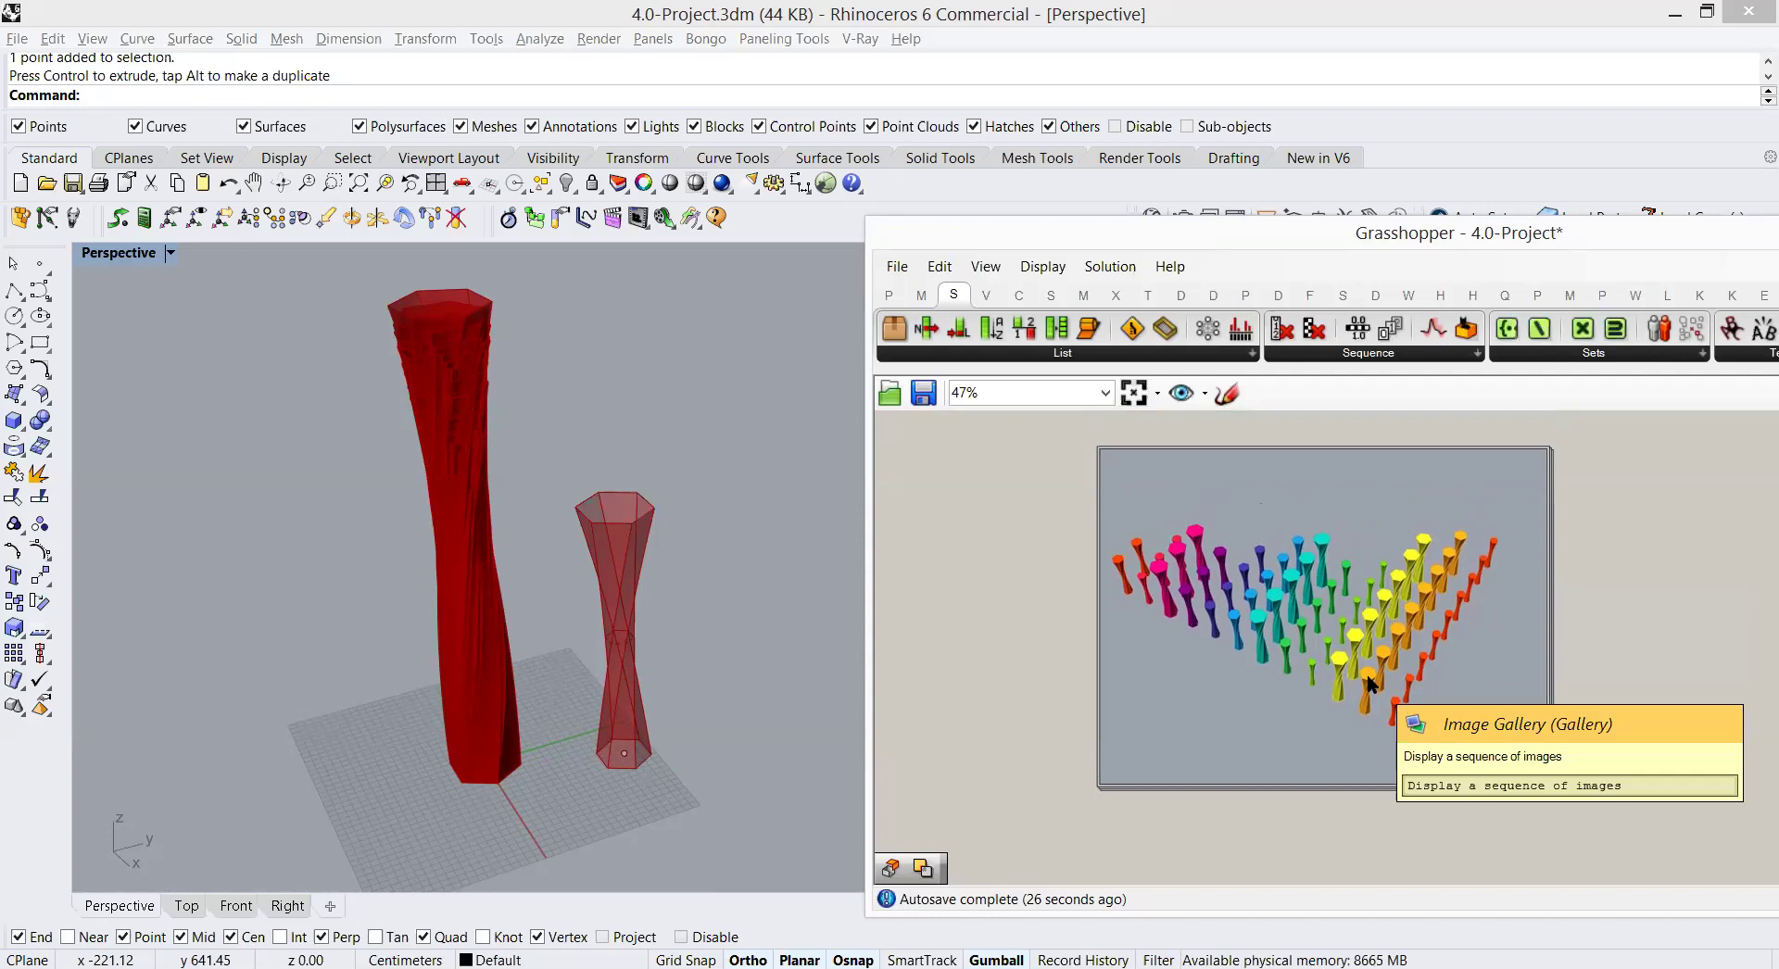
pyautogui.scroll(-5, 1259, 698)
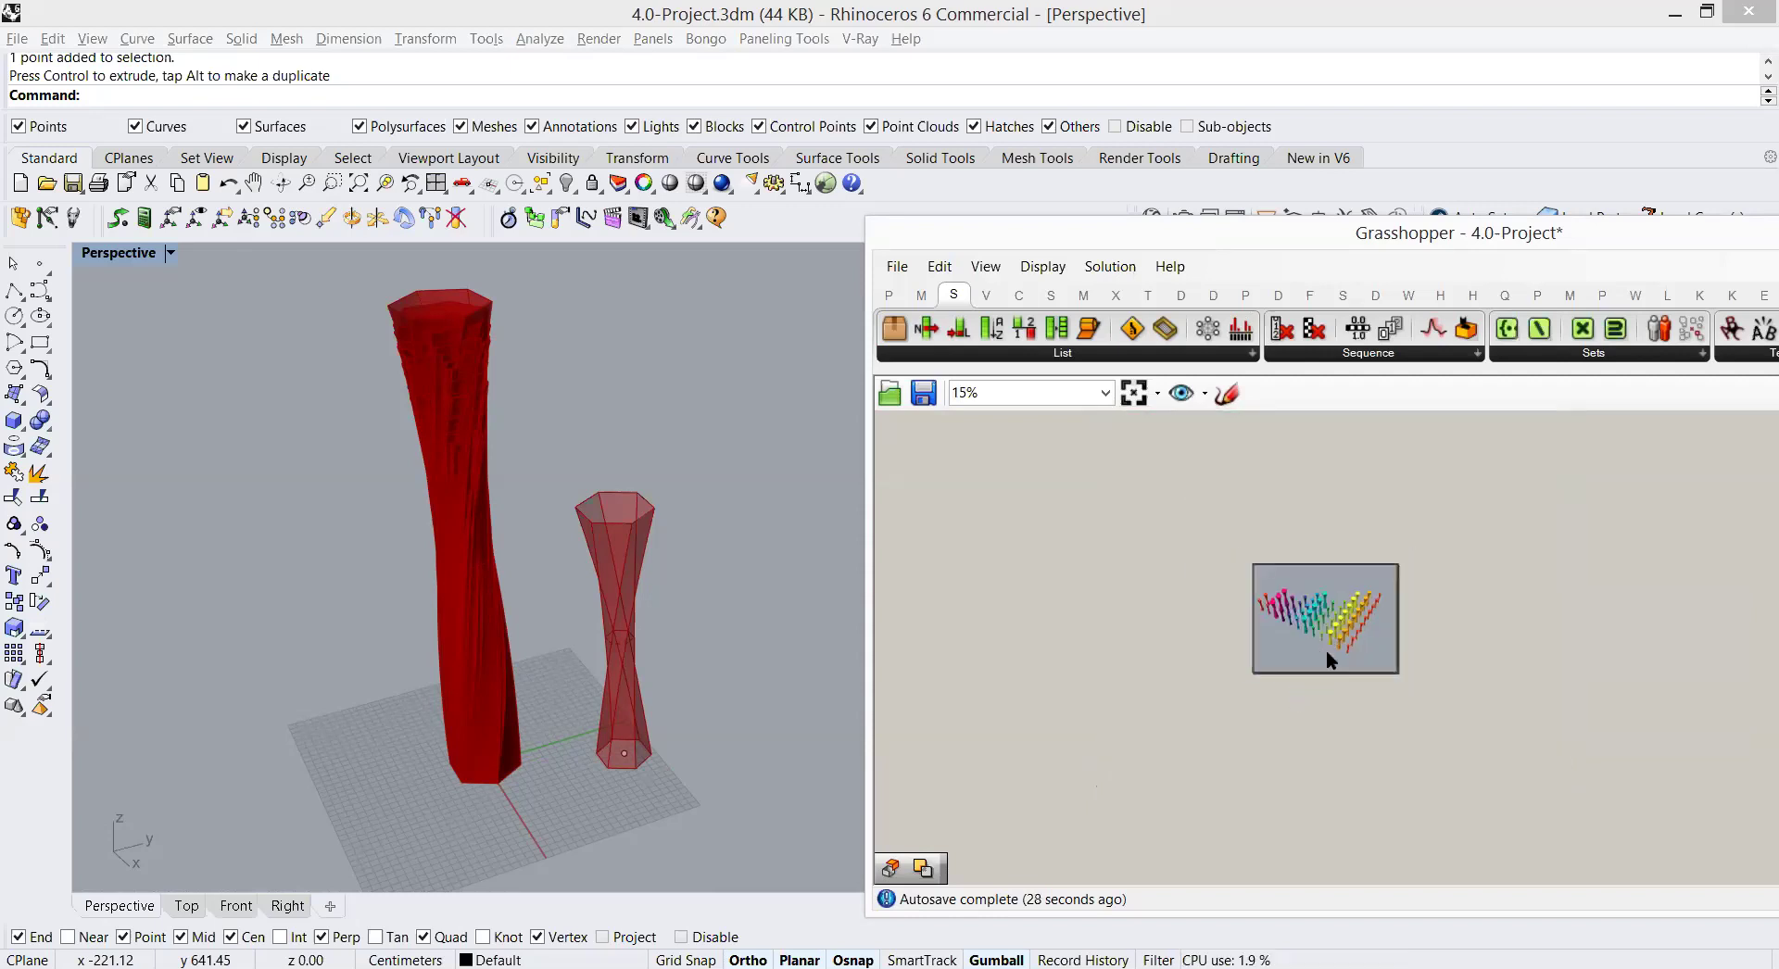
# Step: Examine the coloured tower array in the Image Gallery and return to the Loft and Cap Holes components
pyautogui.scroll(6, 1326, 659)
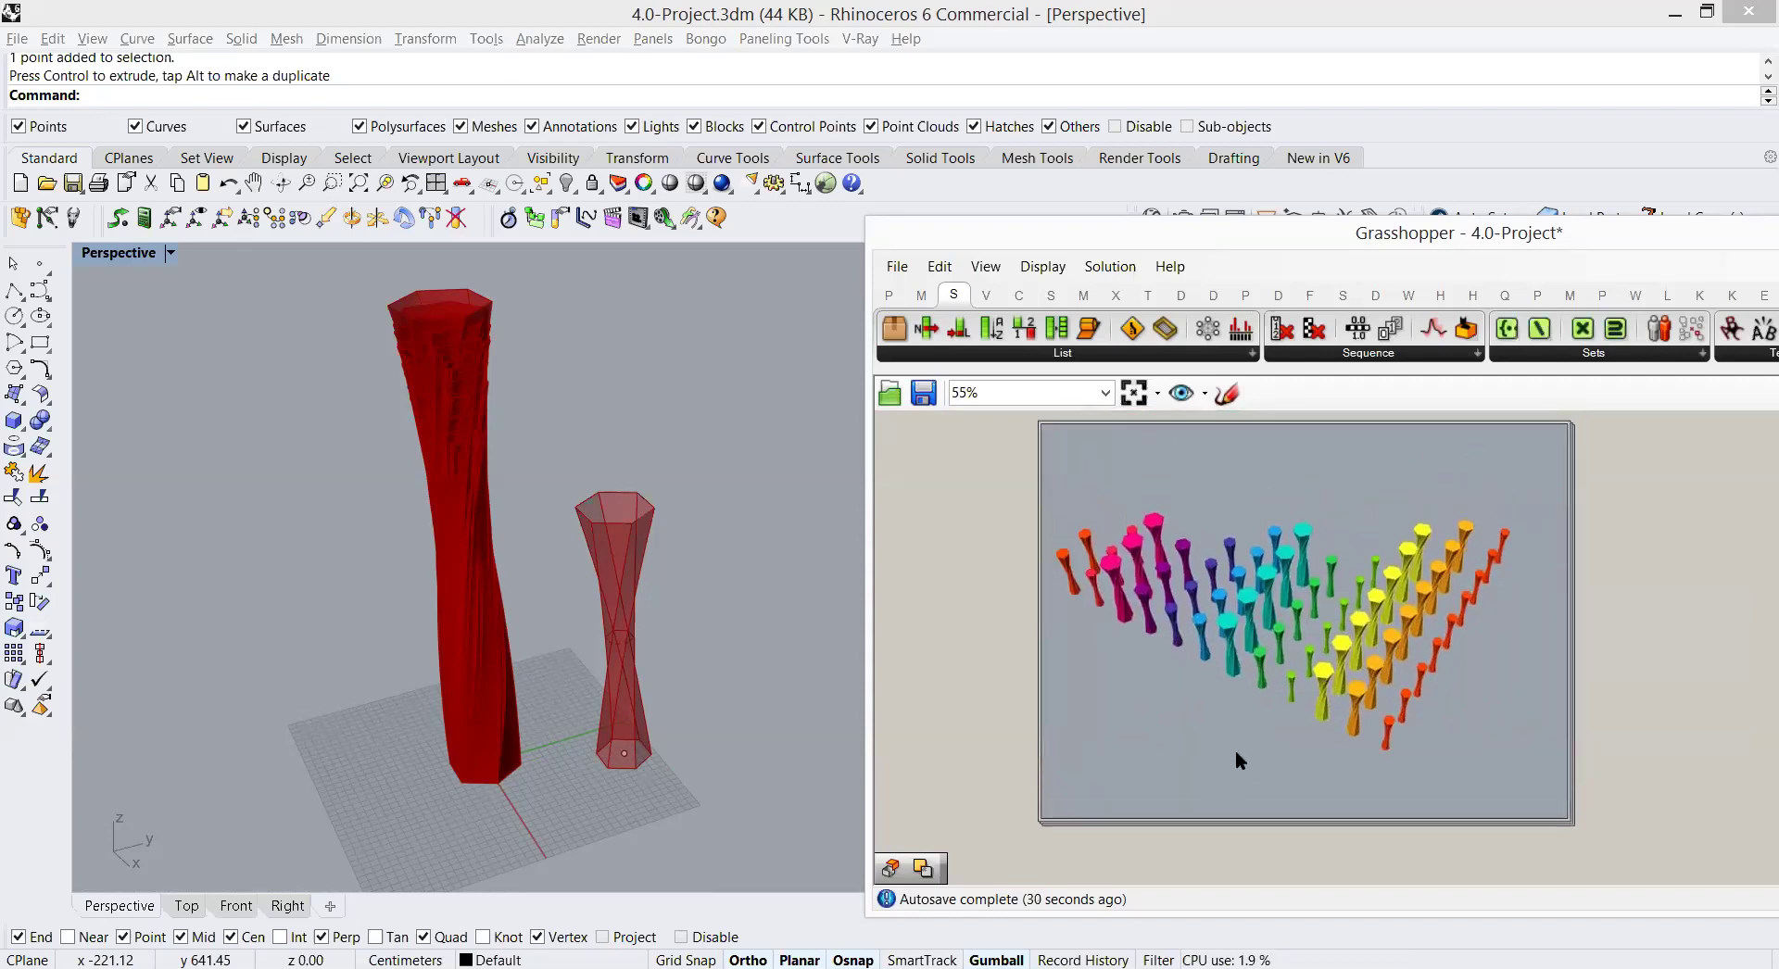
pyautogui.scroll(3, 1241, 747)
pyautogui.scroll(-2, 1287, 677)
pyautogui.moveTo(1286, 677); pyautogui.dragTo(1273, 746, button='right')
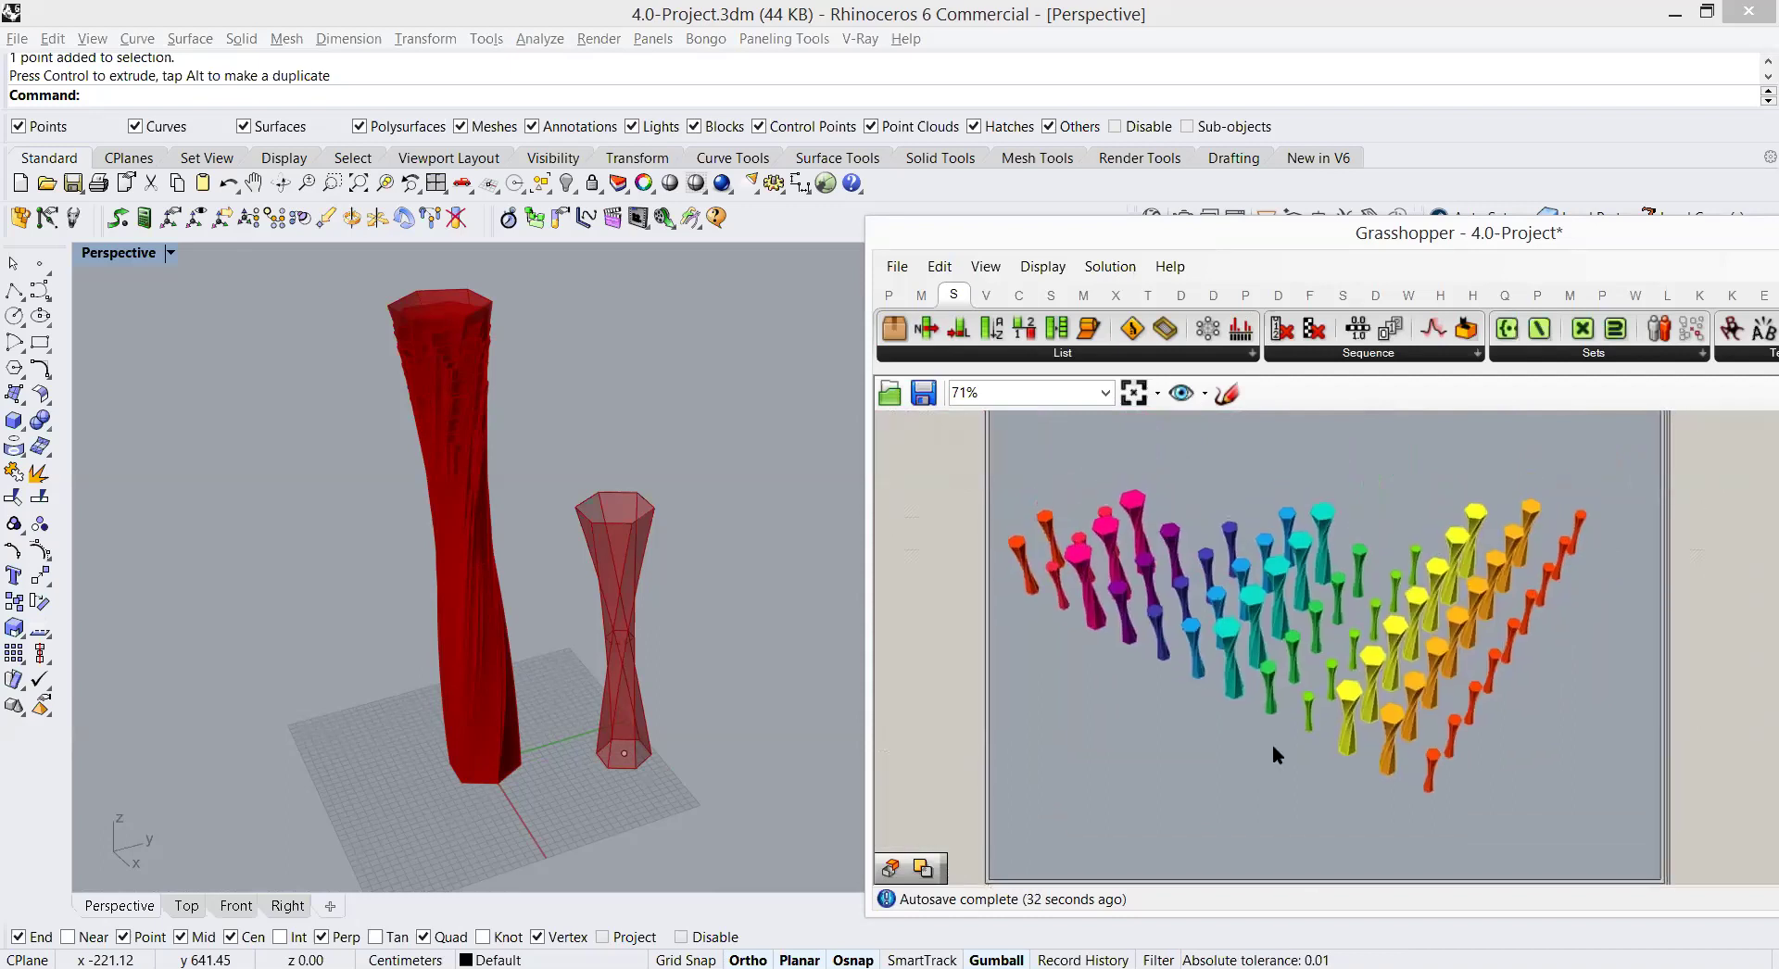
pyautogui.scroll(-6, 1275, 748)
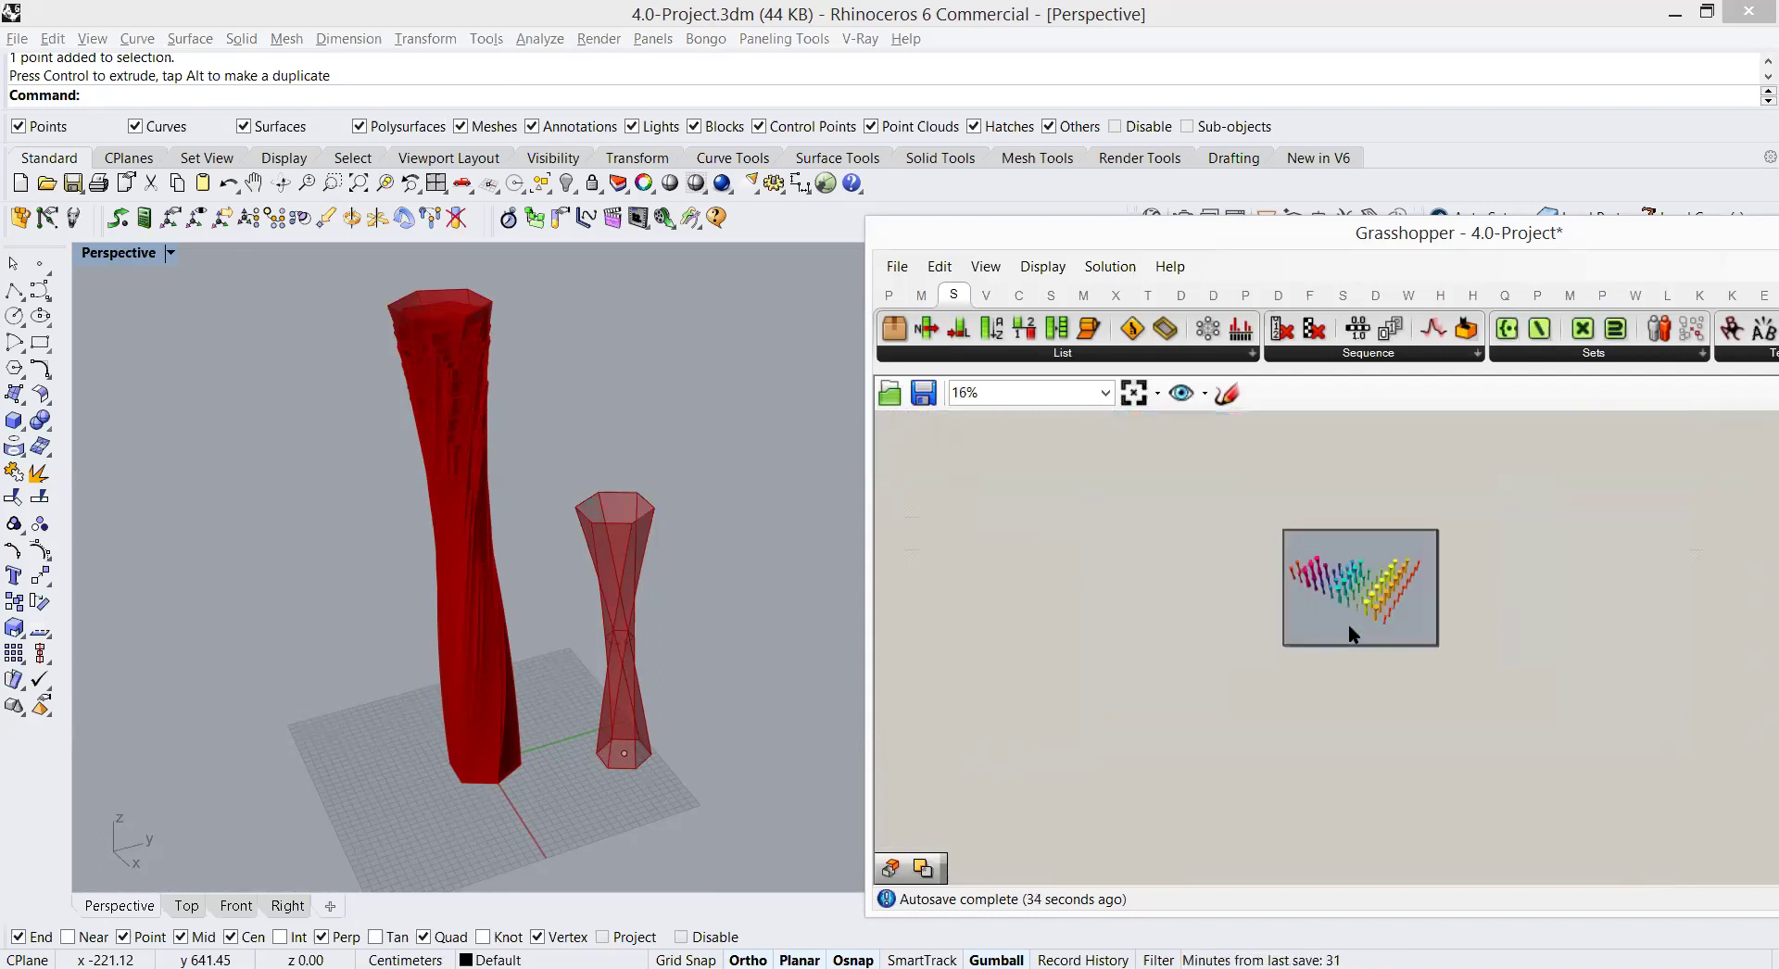
pyautogui.moveTo(1348, 625); pyautogui.dragTo(1371, 543, button='right')
pyautogui.scroll(-3, 1373, 542)
pyautogui.scroll(8, 1076, 704)
pyautogui.scroll(4, 1165, 626)
pyautogui.click(1196, 584)
pyautogui.click(1181, 660)
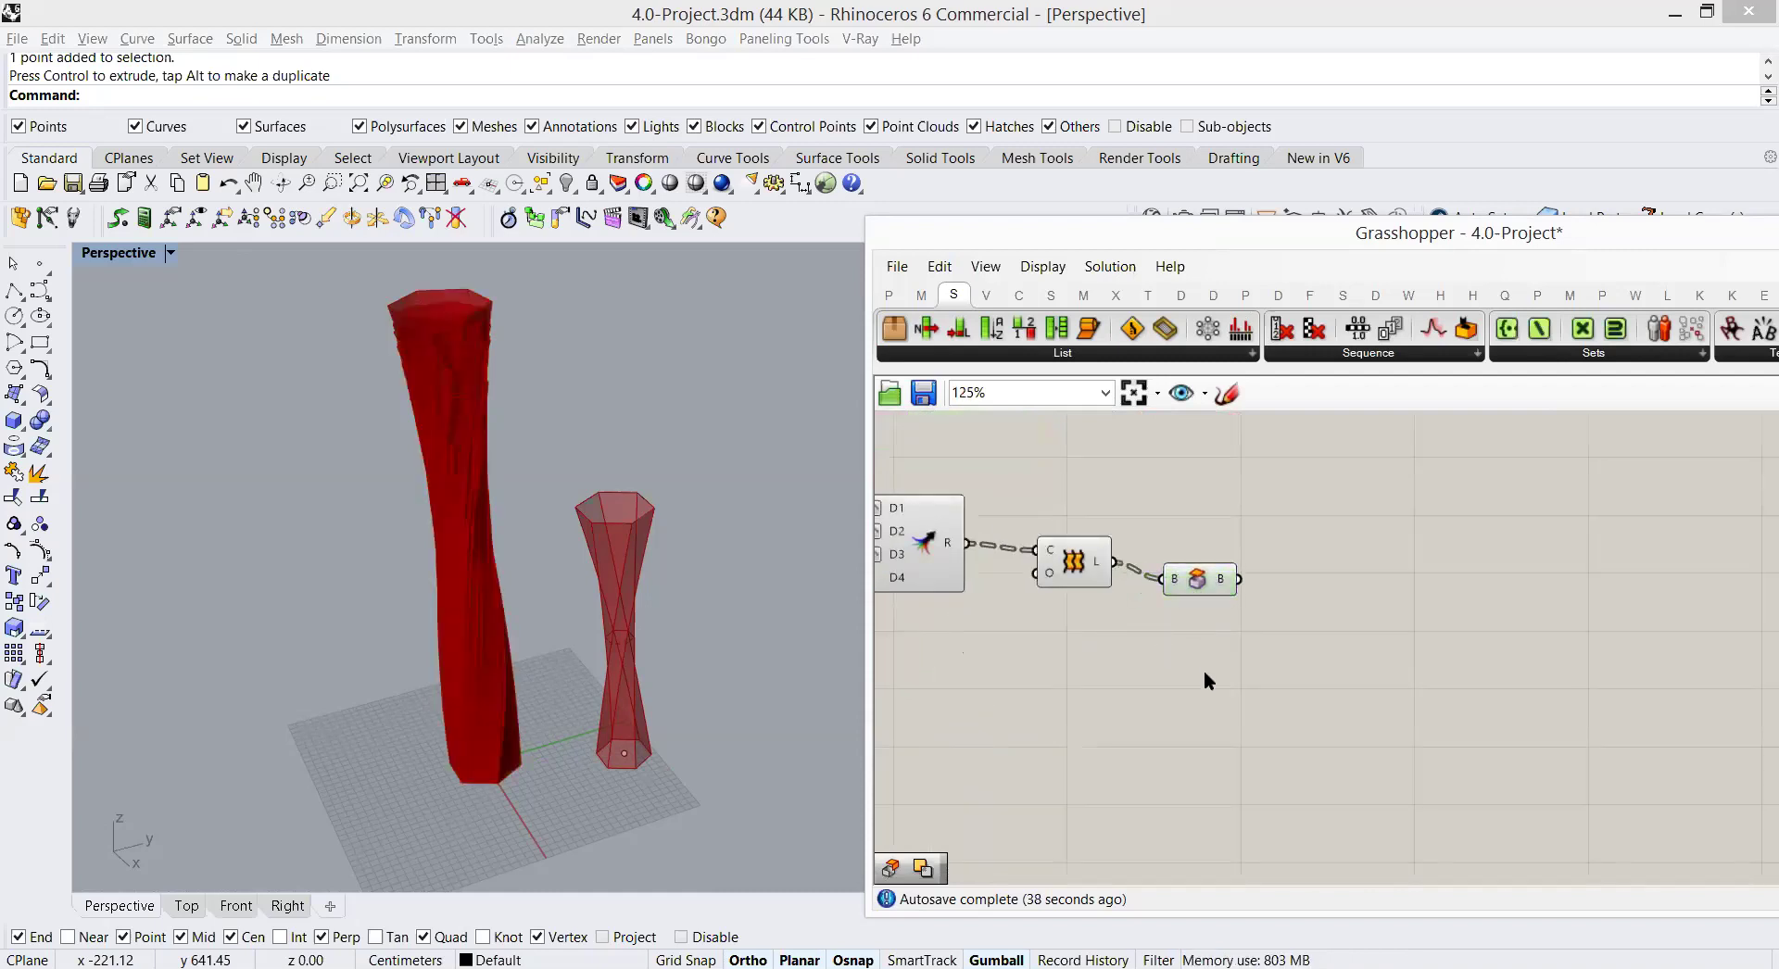
# Step: Add a Square grid component to the canvas and place it below the Cap Holes component
pyautogui.click(986, 294)
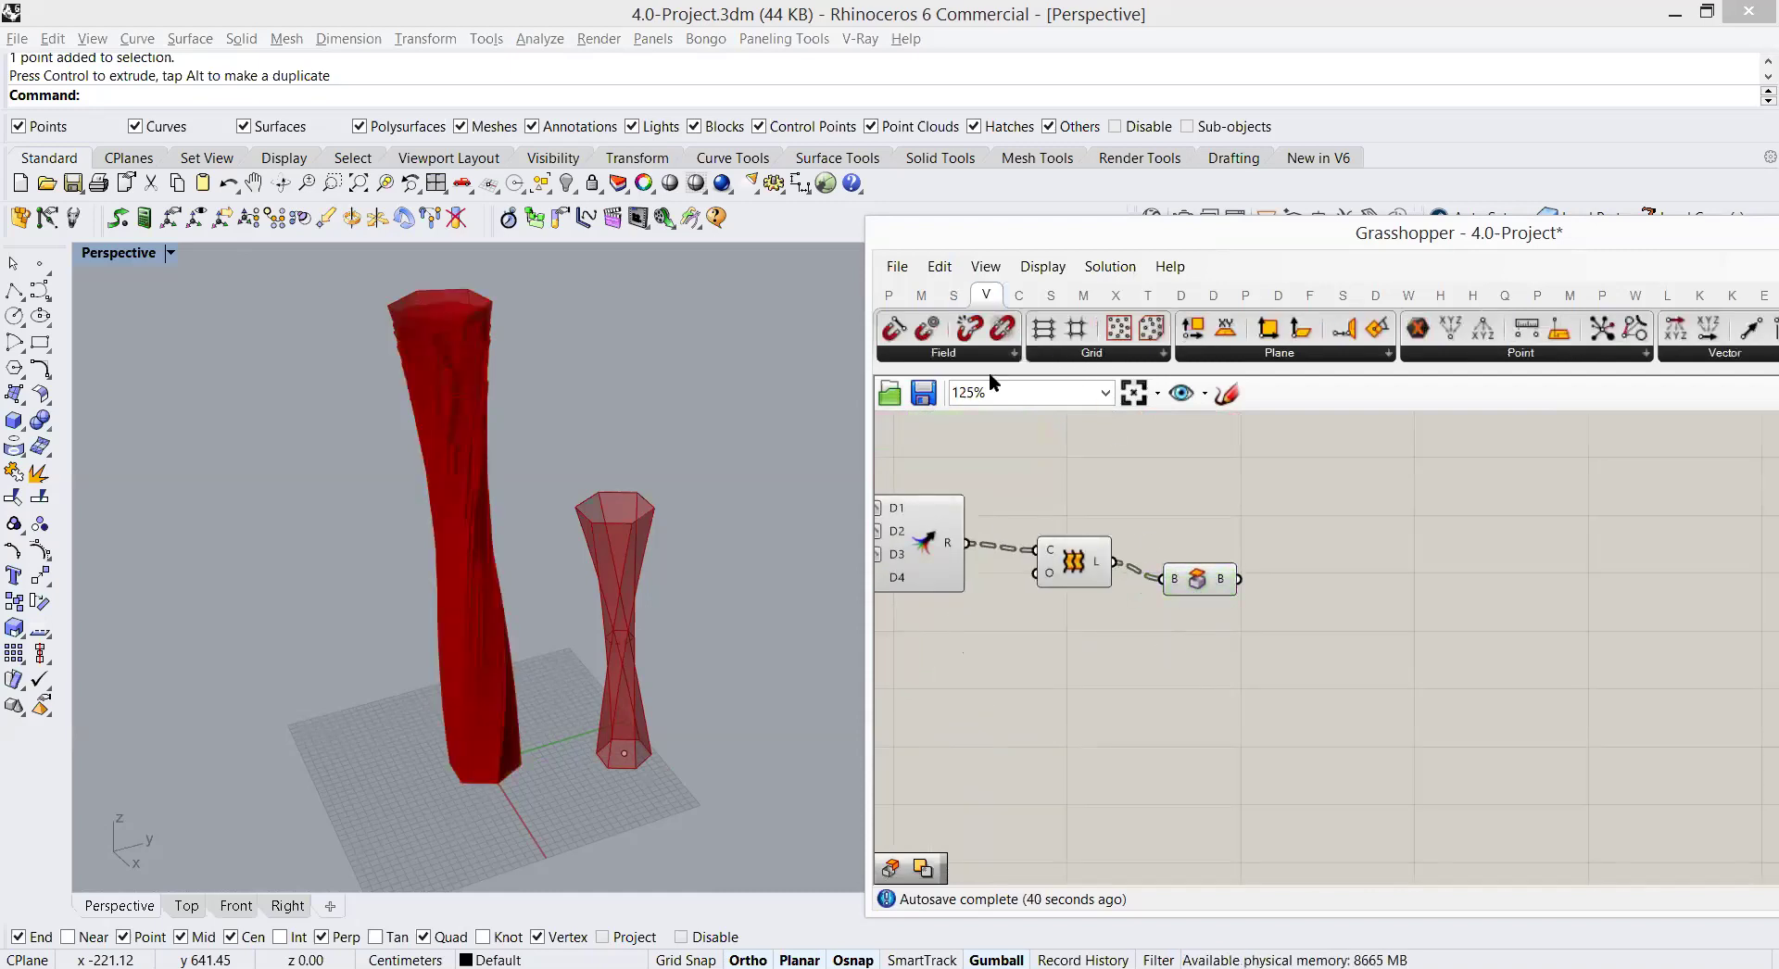
pyautogui.click(1107, 361)
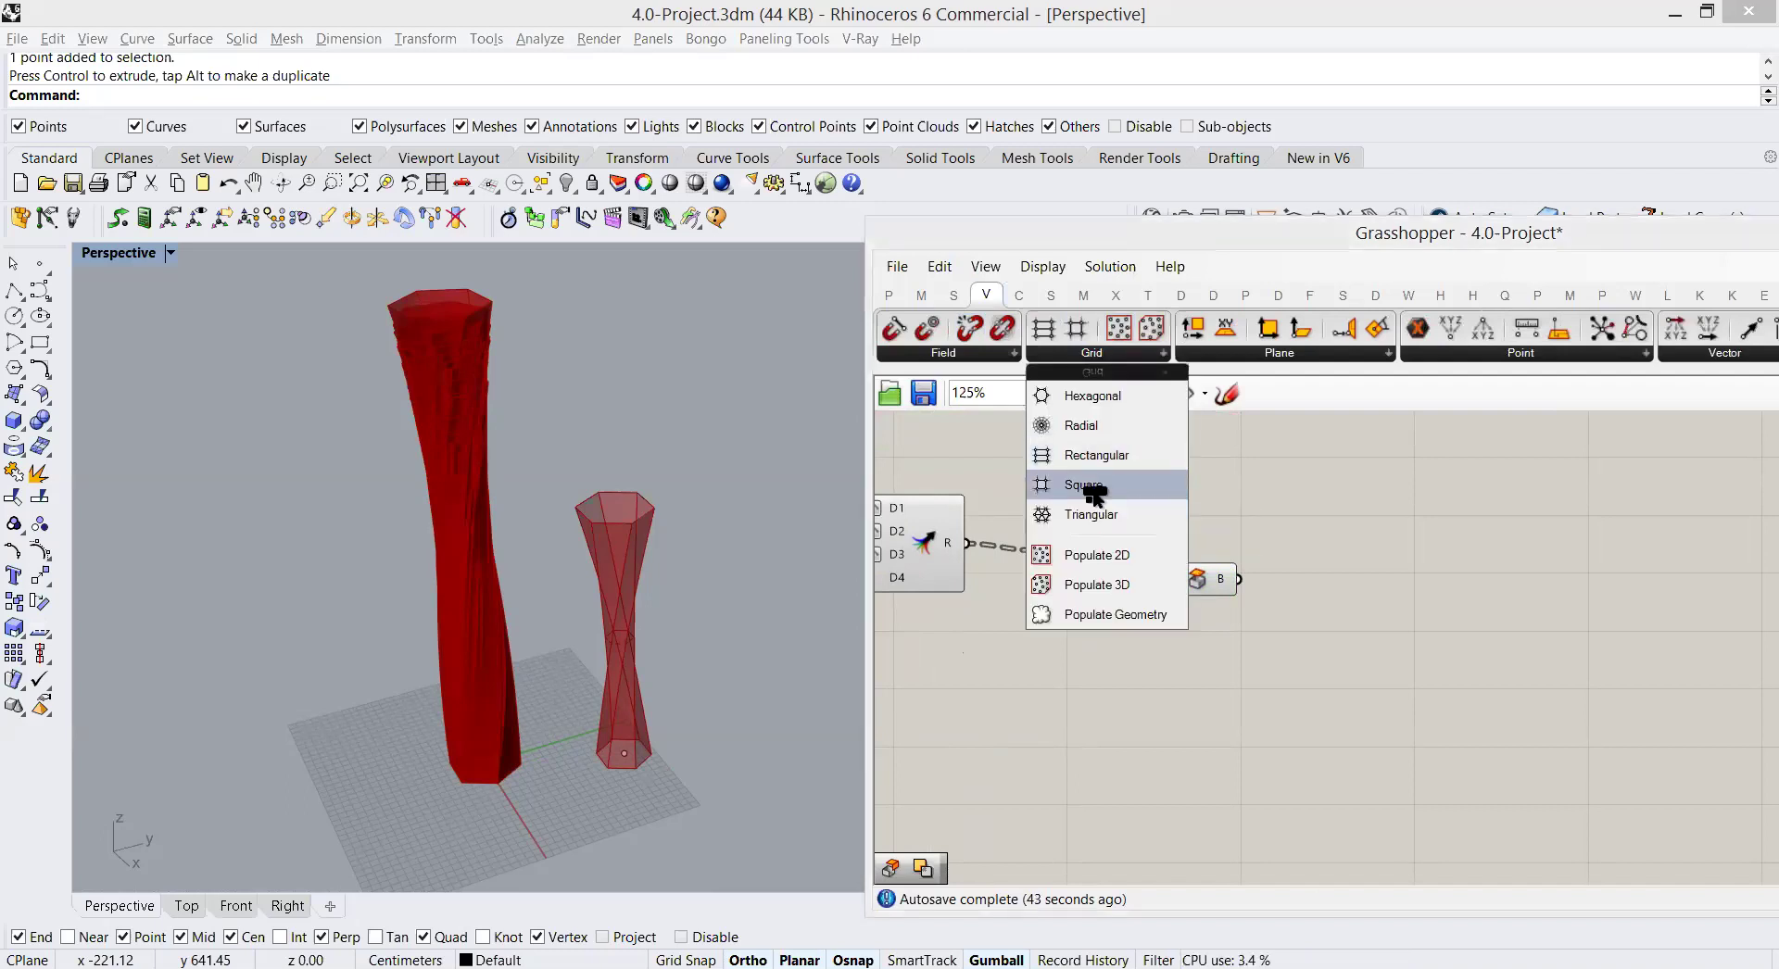
pyautogui.moveTo(1093, 487); pyautogui.dragTo(1321, 636)
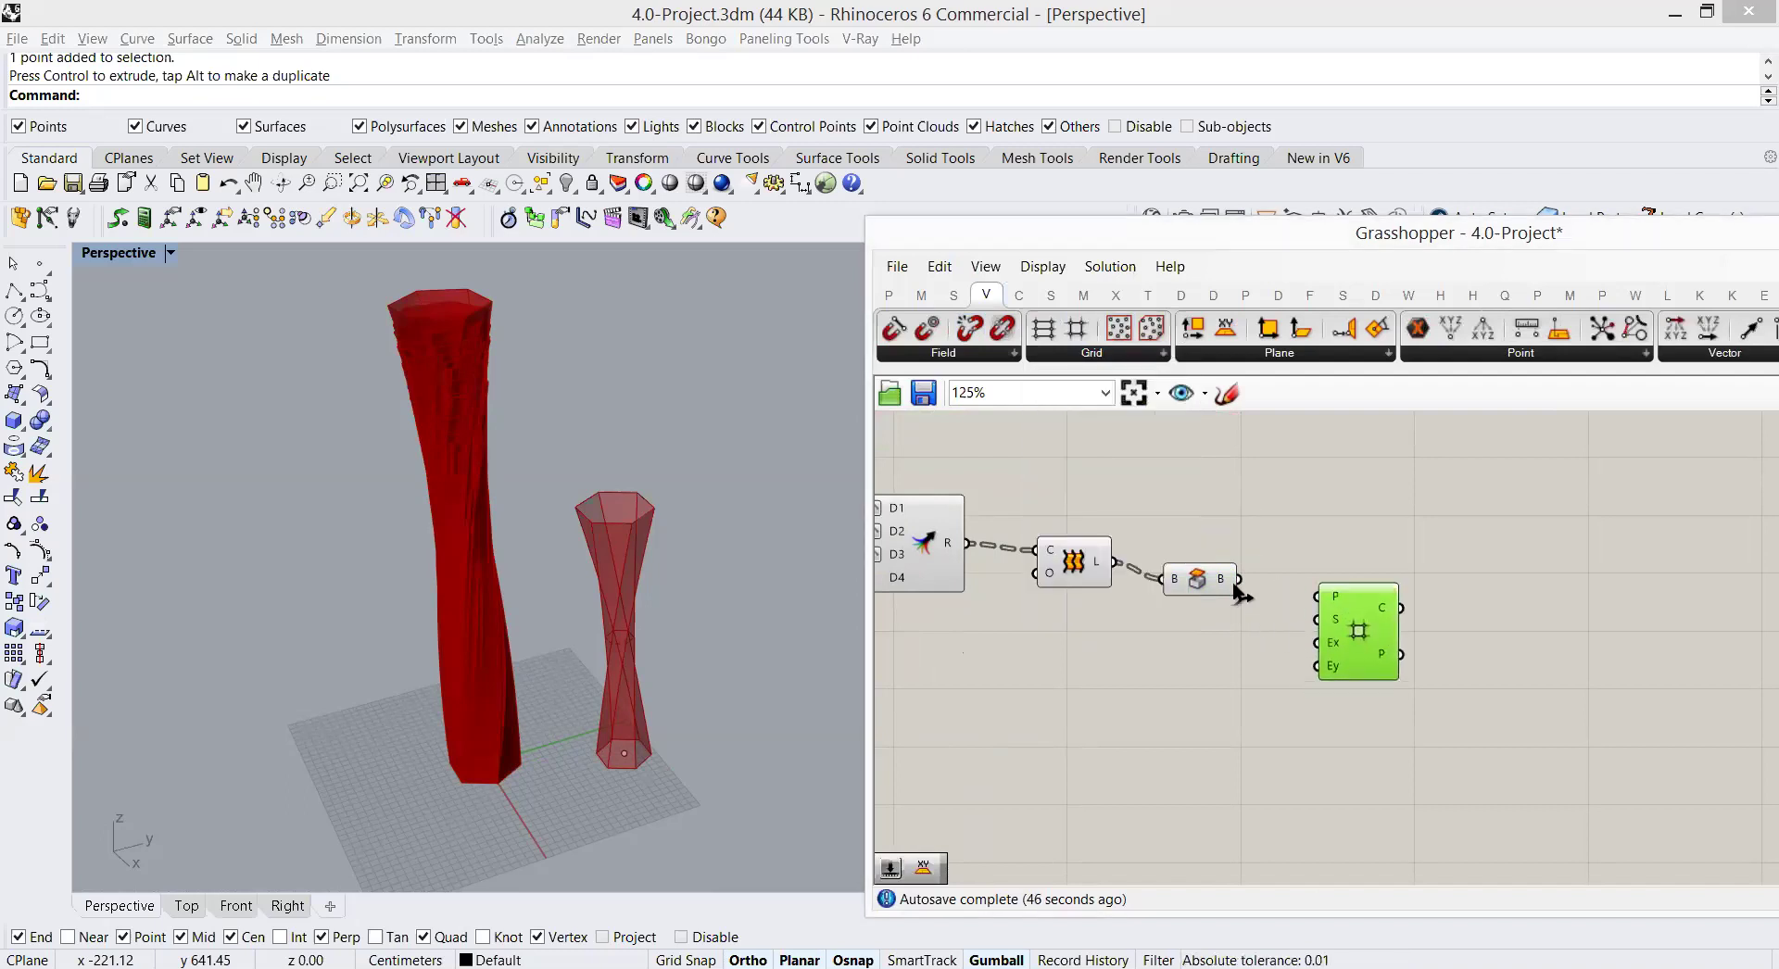
pyautogui.moveTo(1337, 627); pyautogui.dragTo(1263, 720)
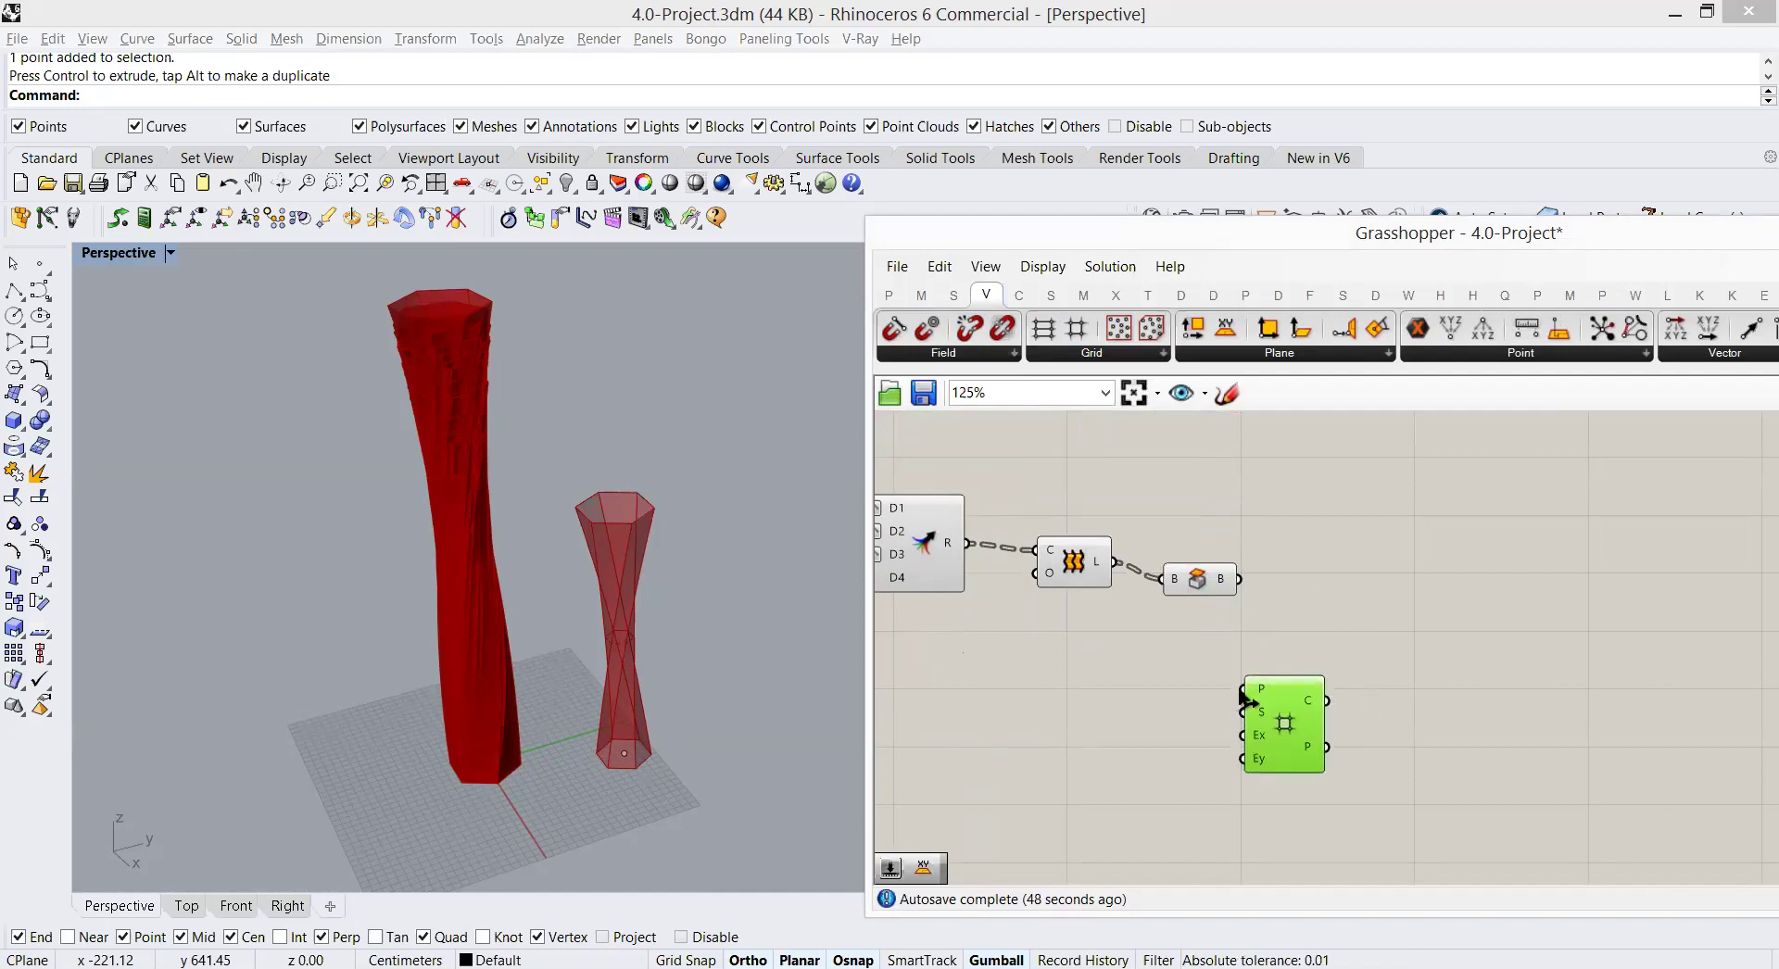
# Step: Connect number sliders of 6 and 10 to the Square grid's Extent X and Extent Y inputs
pyautogui.moveTo(1264, 737)
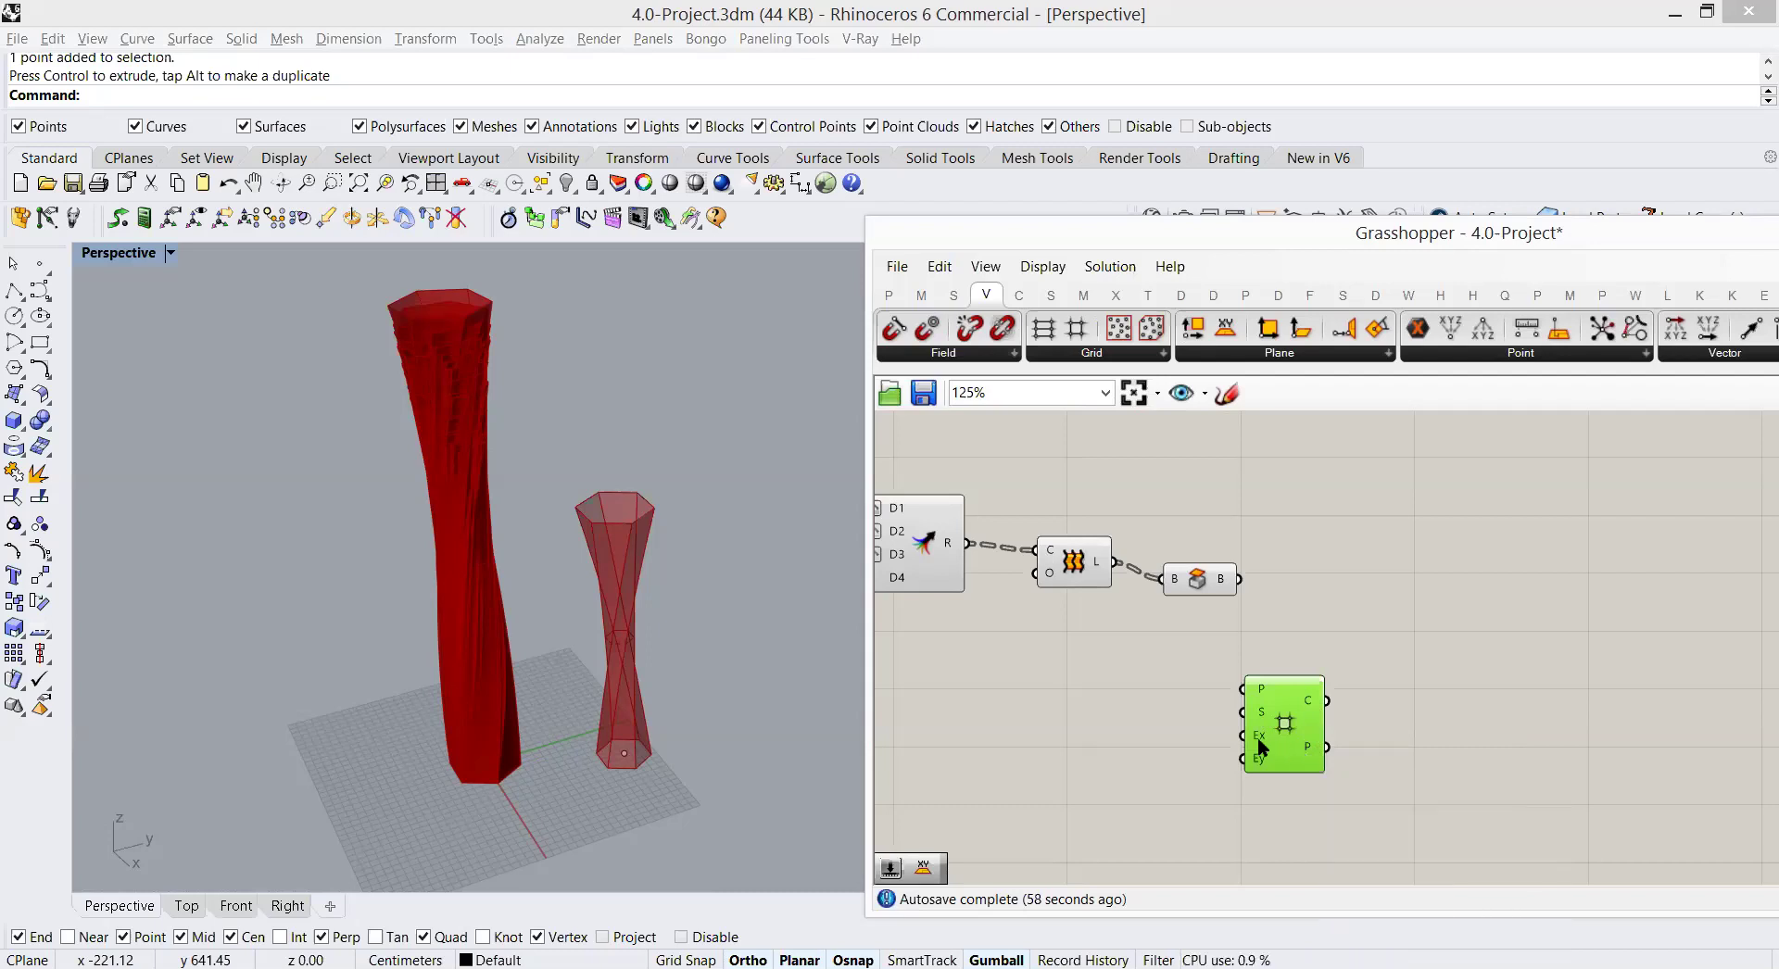
pyautogui.doubleClick(1158, 721)
pyautogui.write('6')
pyautogui.press('Return')
pyautogui.moveTo(1191, 726); pyautogui.dragTo(1243, 734)
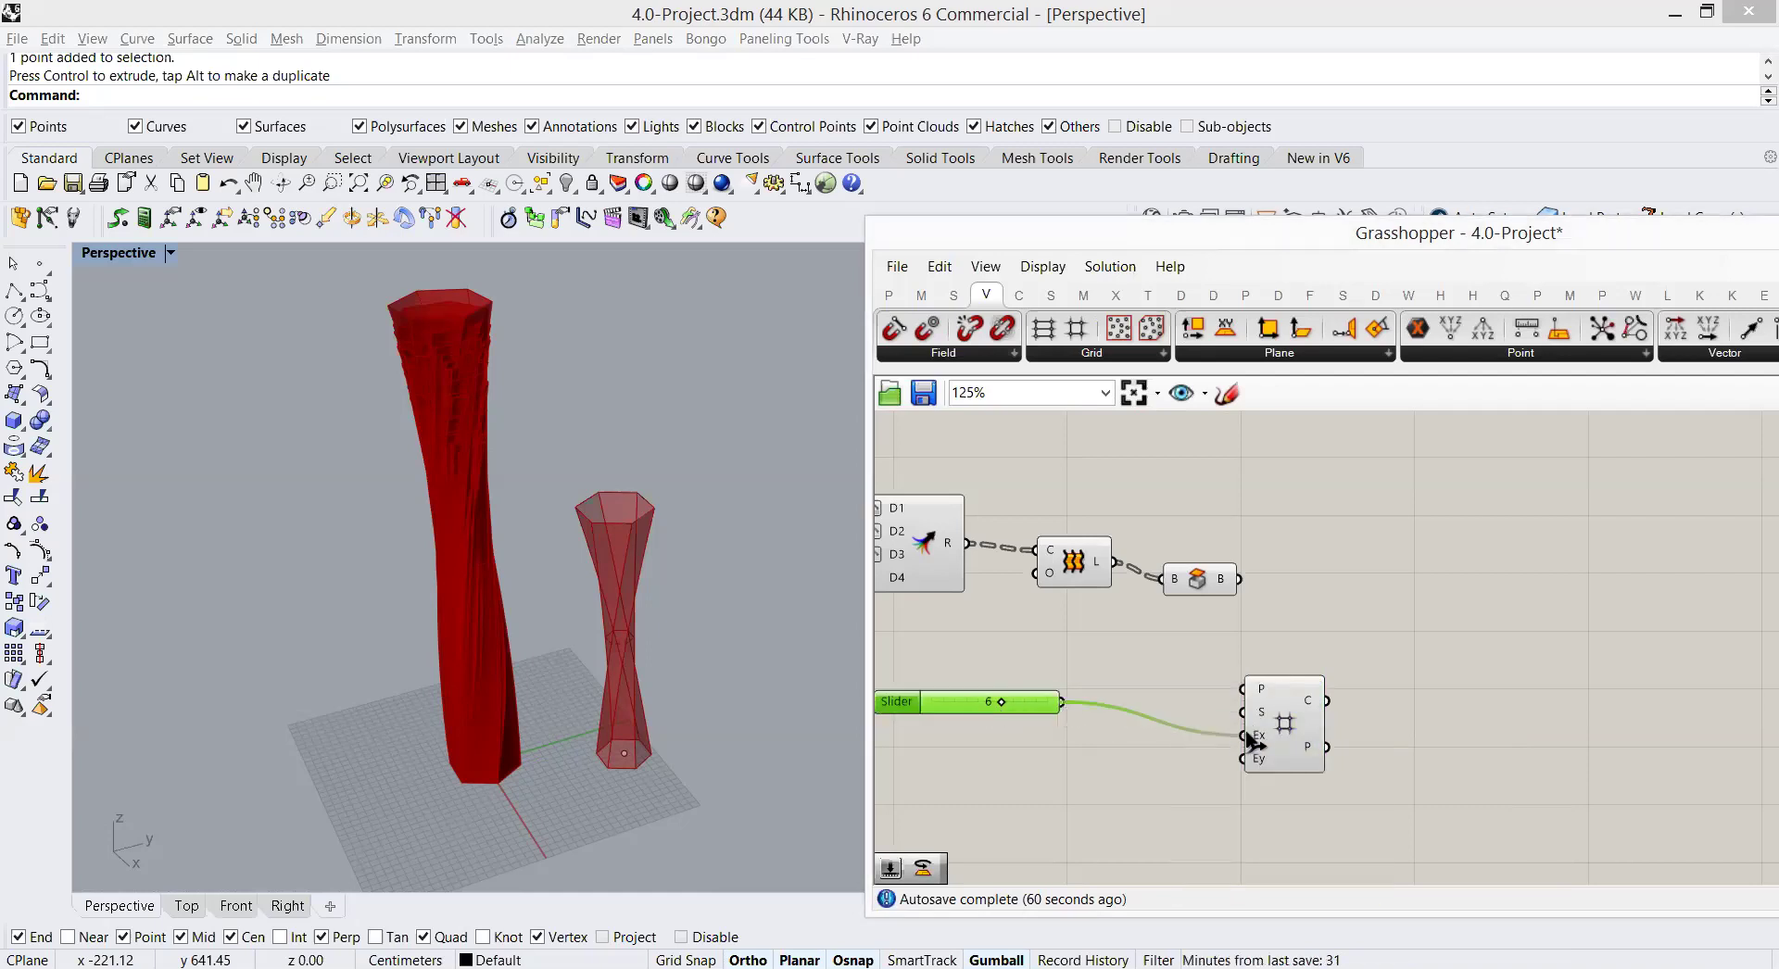
pyautogui.click(1132, 781)
pyautogui.doubleClick(1131, 773)
pyautogui.write('1')
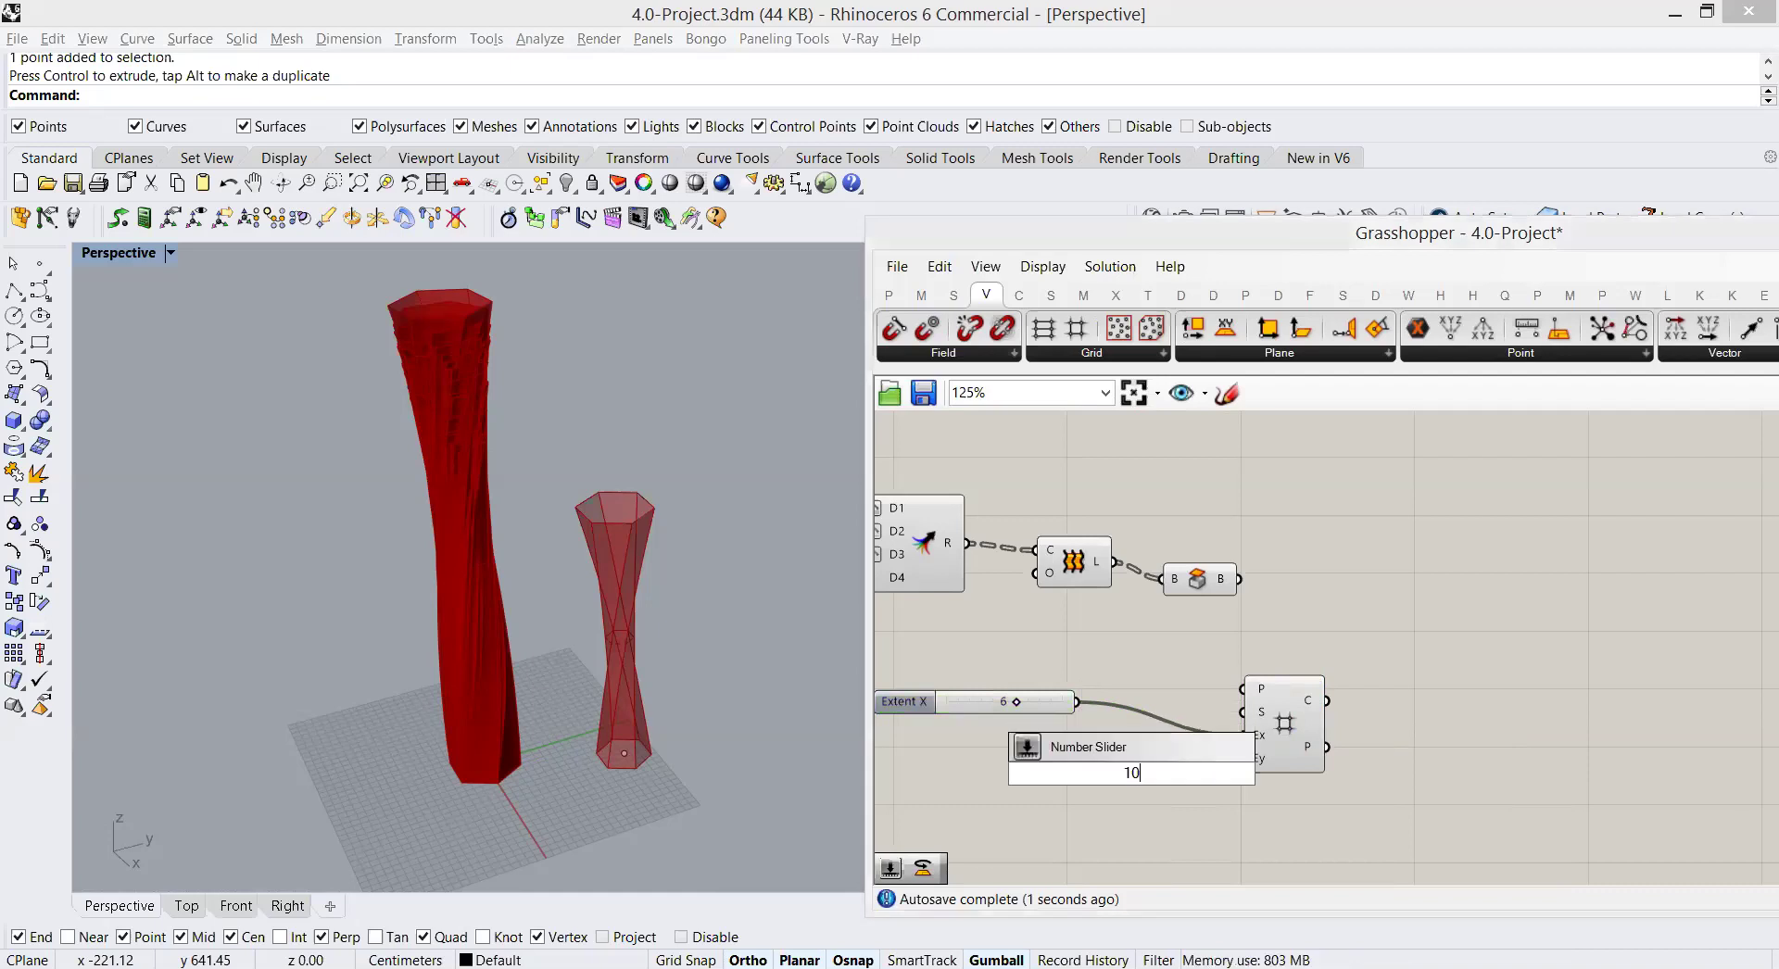
pyautogui.write('0')
pyautogui.press('Return')
pyautogui.moveTo(1124, 778); pyautogui.dragTo(1243, 759)
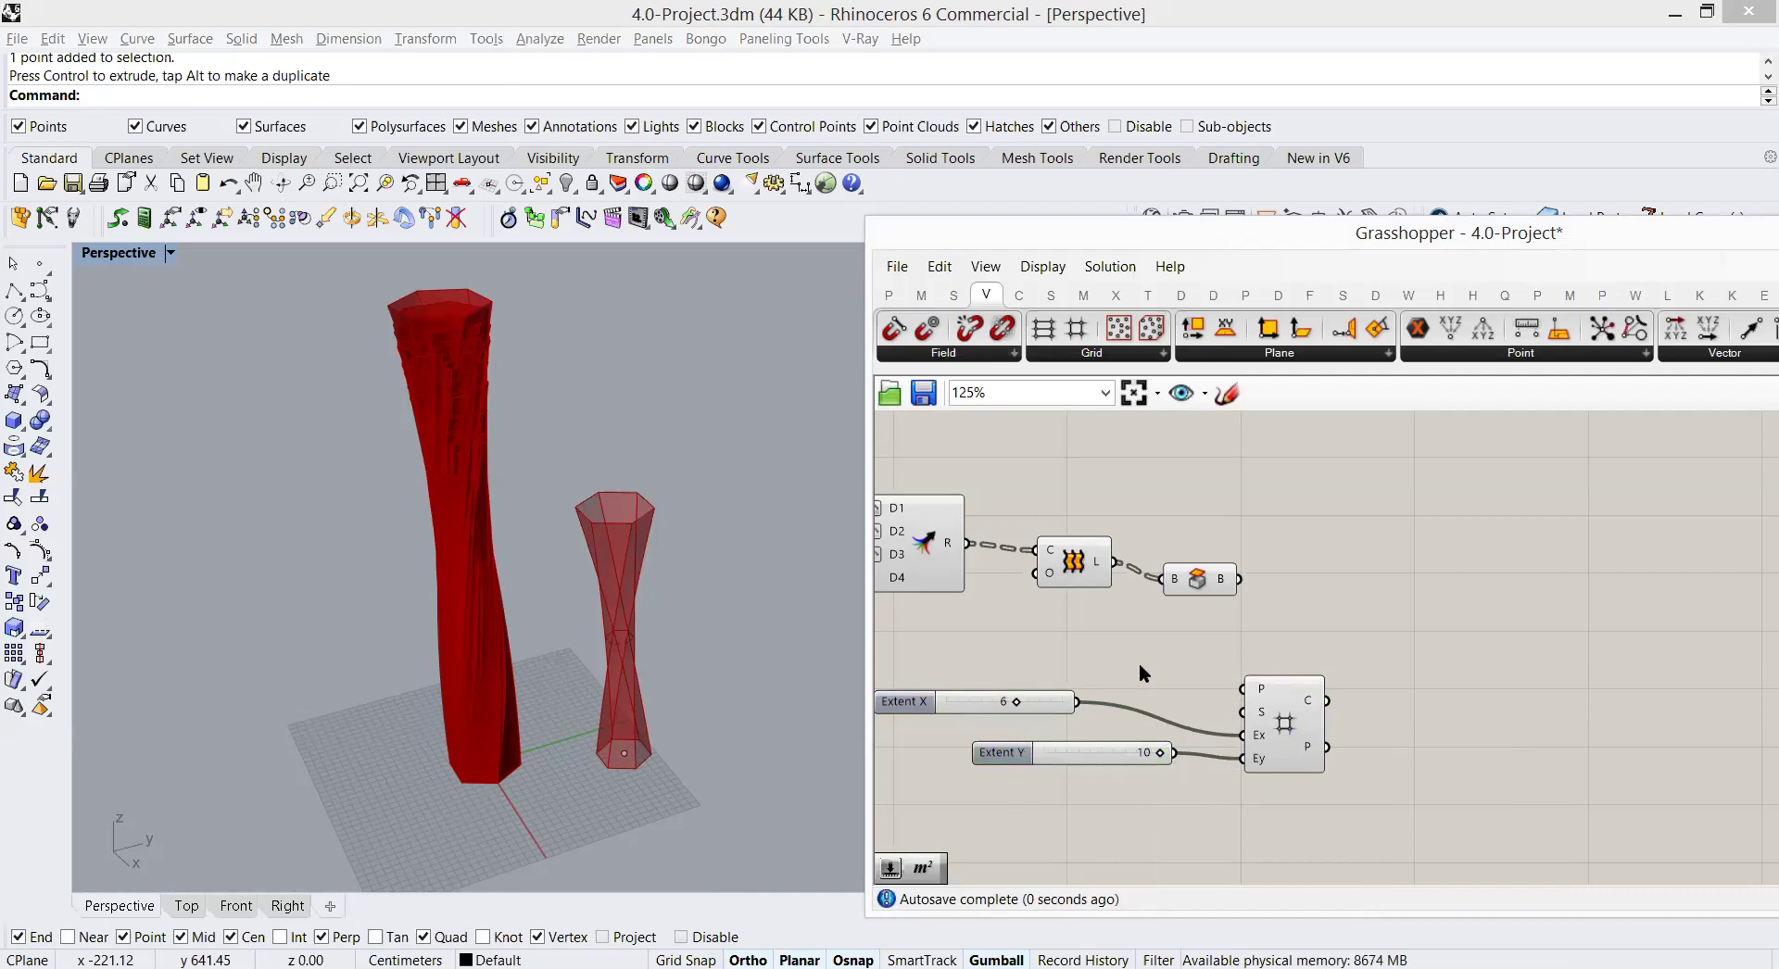
# Step: Connect a number slider of 150 to the Square grid's Size input and raise it to 187
pyautogui.doubleClick(1138, 663)
pyautogui.write('150')
pyautogui.press('Return')
pyautogui.moveTo(1160, 654); pyautogui.dragTo(1242, 712)
pyautogui.hotkey('ctrl', 'z')
pyautogui.scroll(-3, 472, 667)
pyautogui.scroll(2, 565, 691)
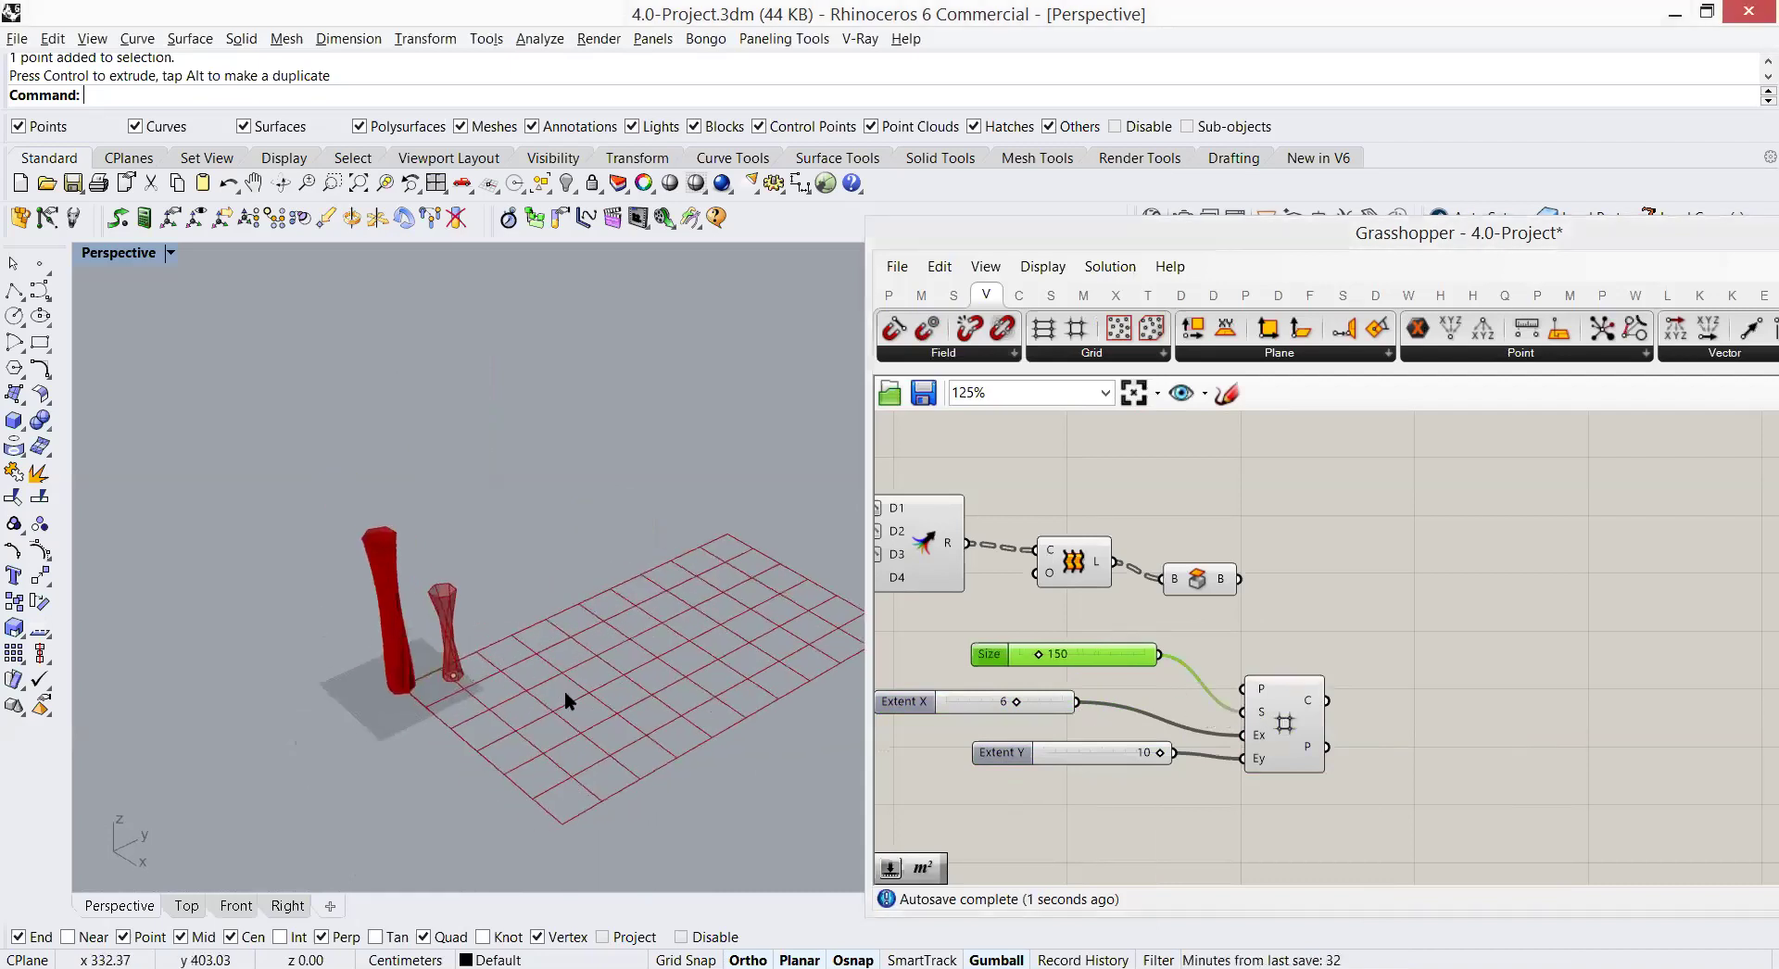
pyautogui.scroll(2, 552, 701)
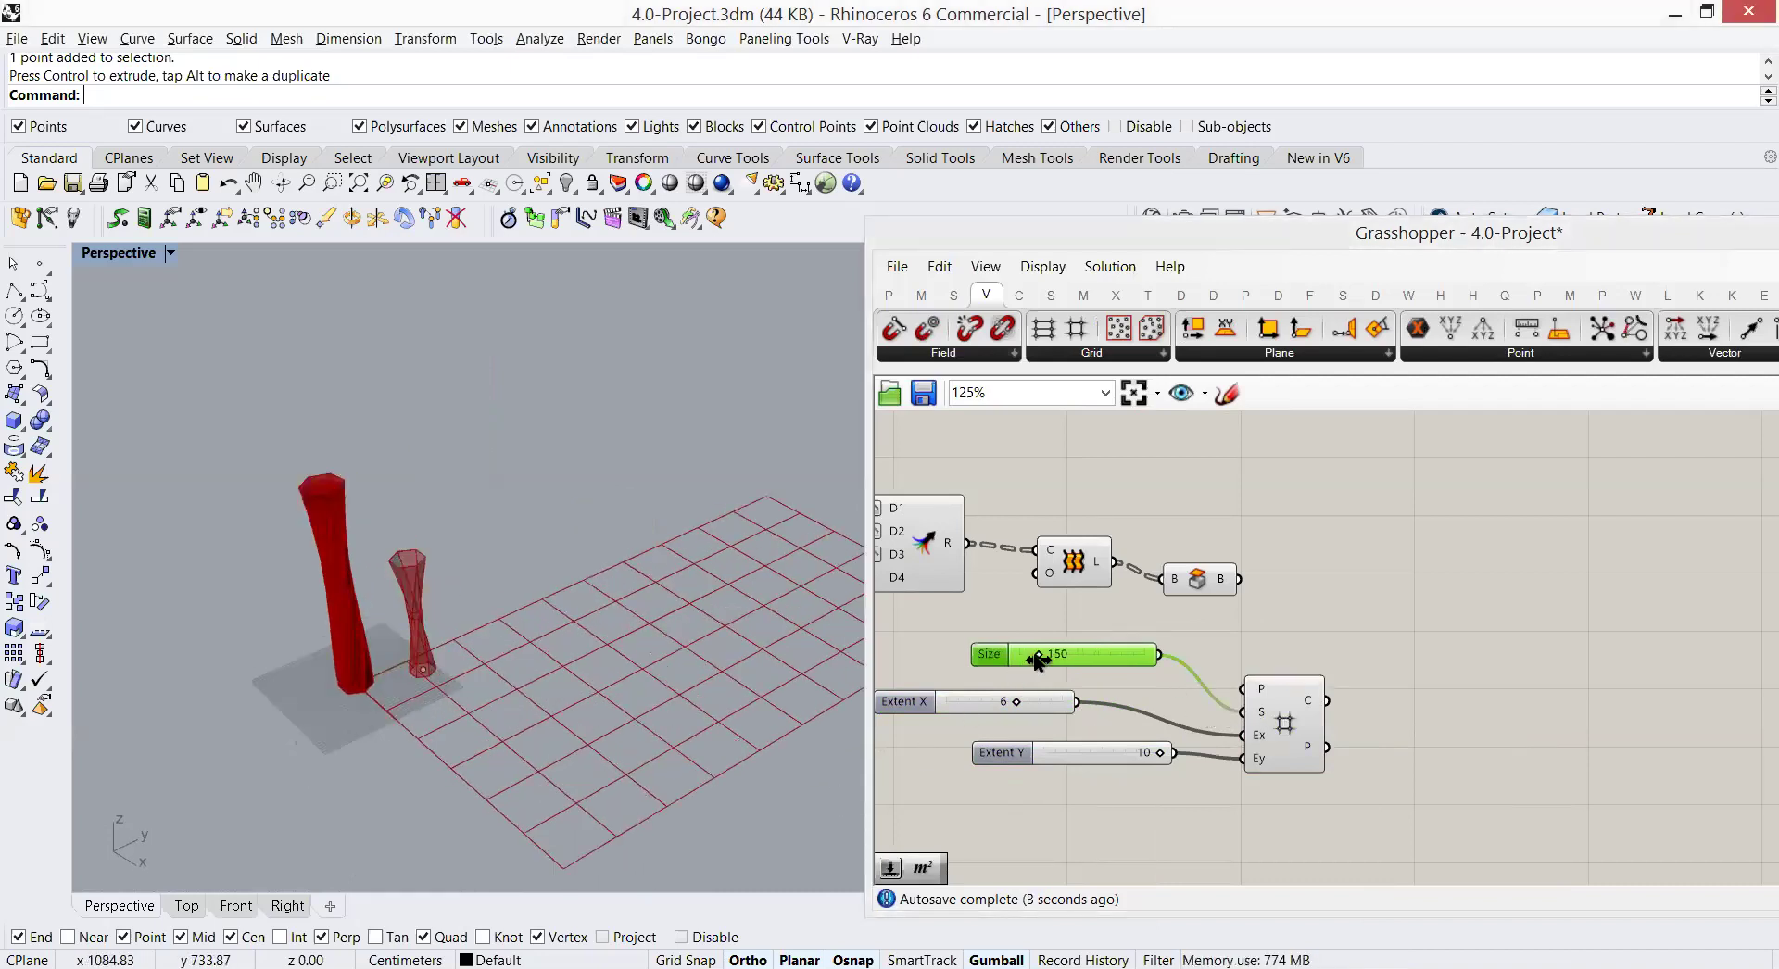
pyautogui.moveTo(1039, 658); pyautogui.dragTo(1046, 656)
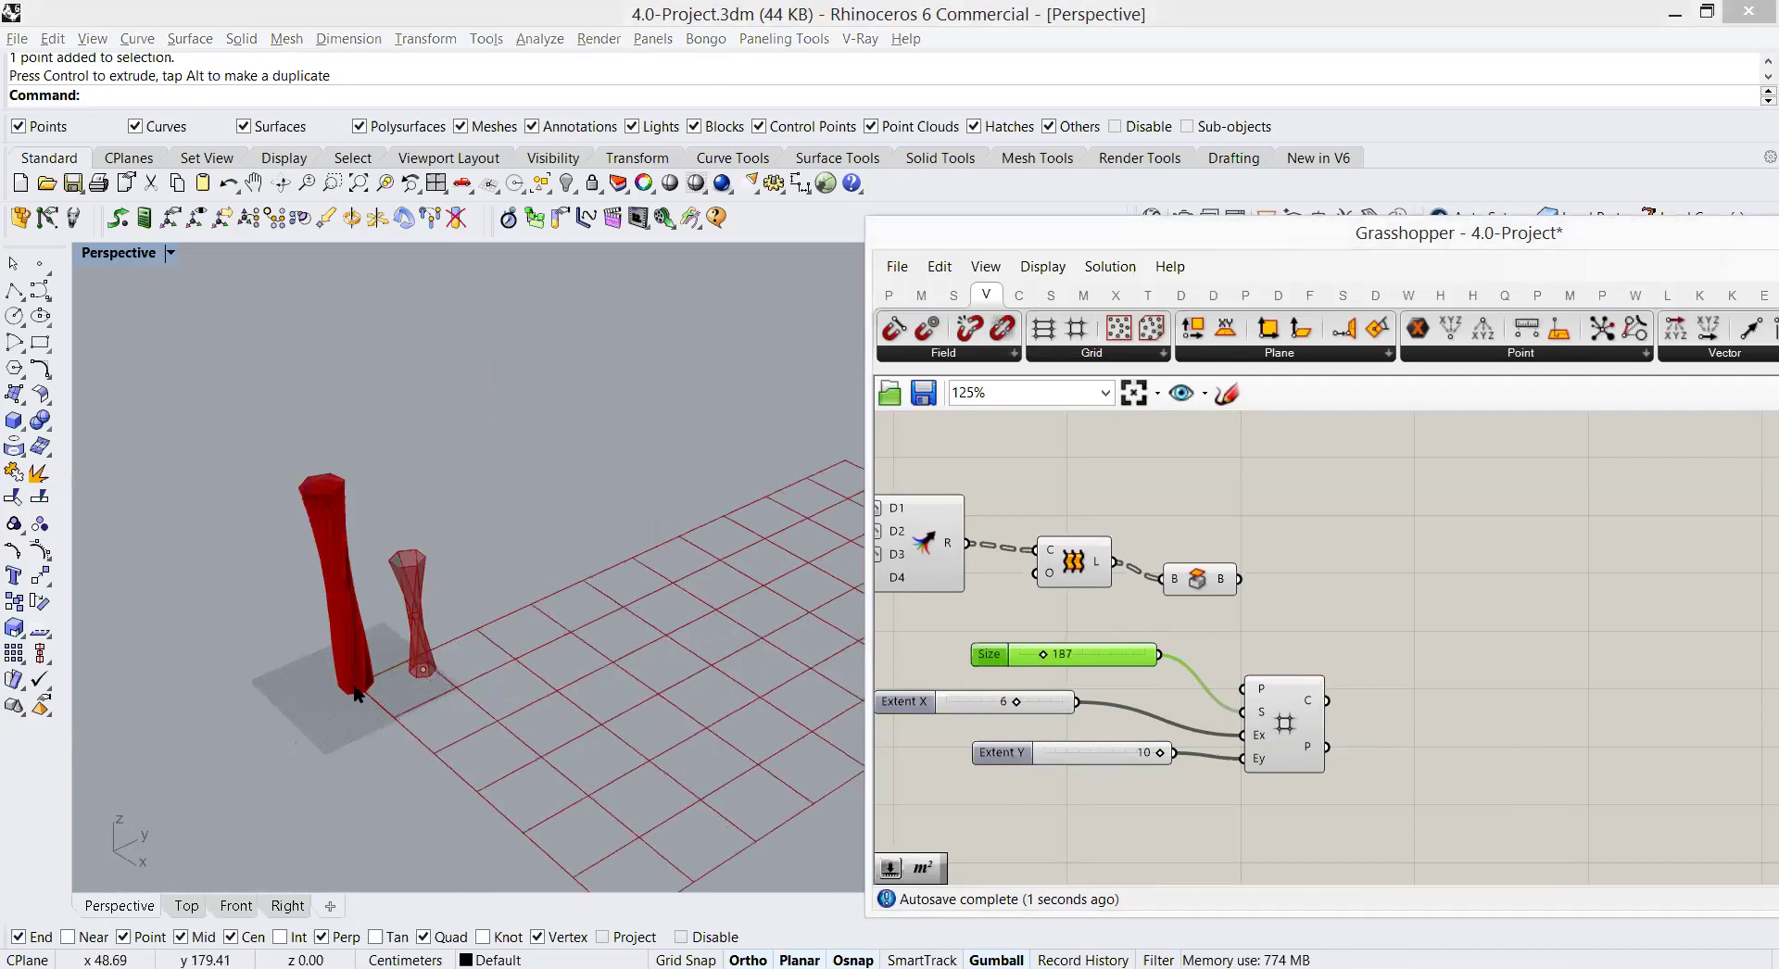
# Step: Move the smaller tower's base point in the Perspective view to the side of the large stack away from the grid
pyautogui.click(422, 669)
pyautogui.moveTo(466, 648); pyautogui.dragTo(284, 729)
pyautogui.click(321, 742)
pyautogui.keyDown('shift'); pyautogui.moveTo(316, 702); pyautogui.dragTo(314, 699, button='right'); pyautogui.keyUp('shift')
pyautogui.scroll(5, 253, 574)
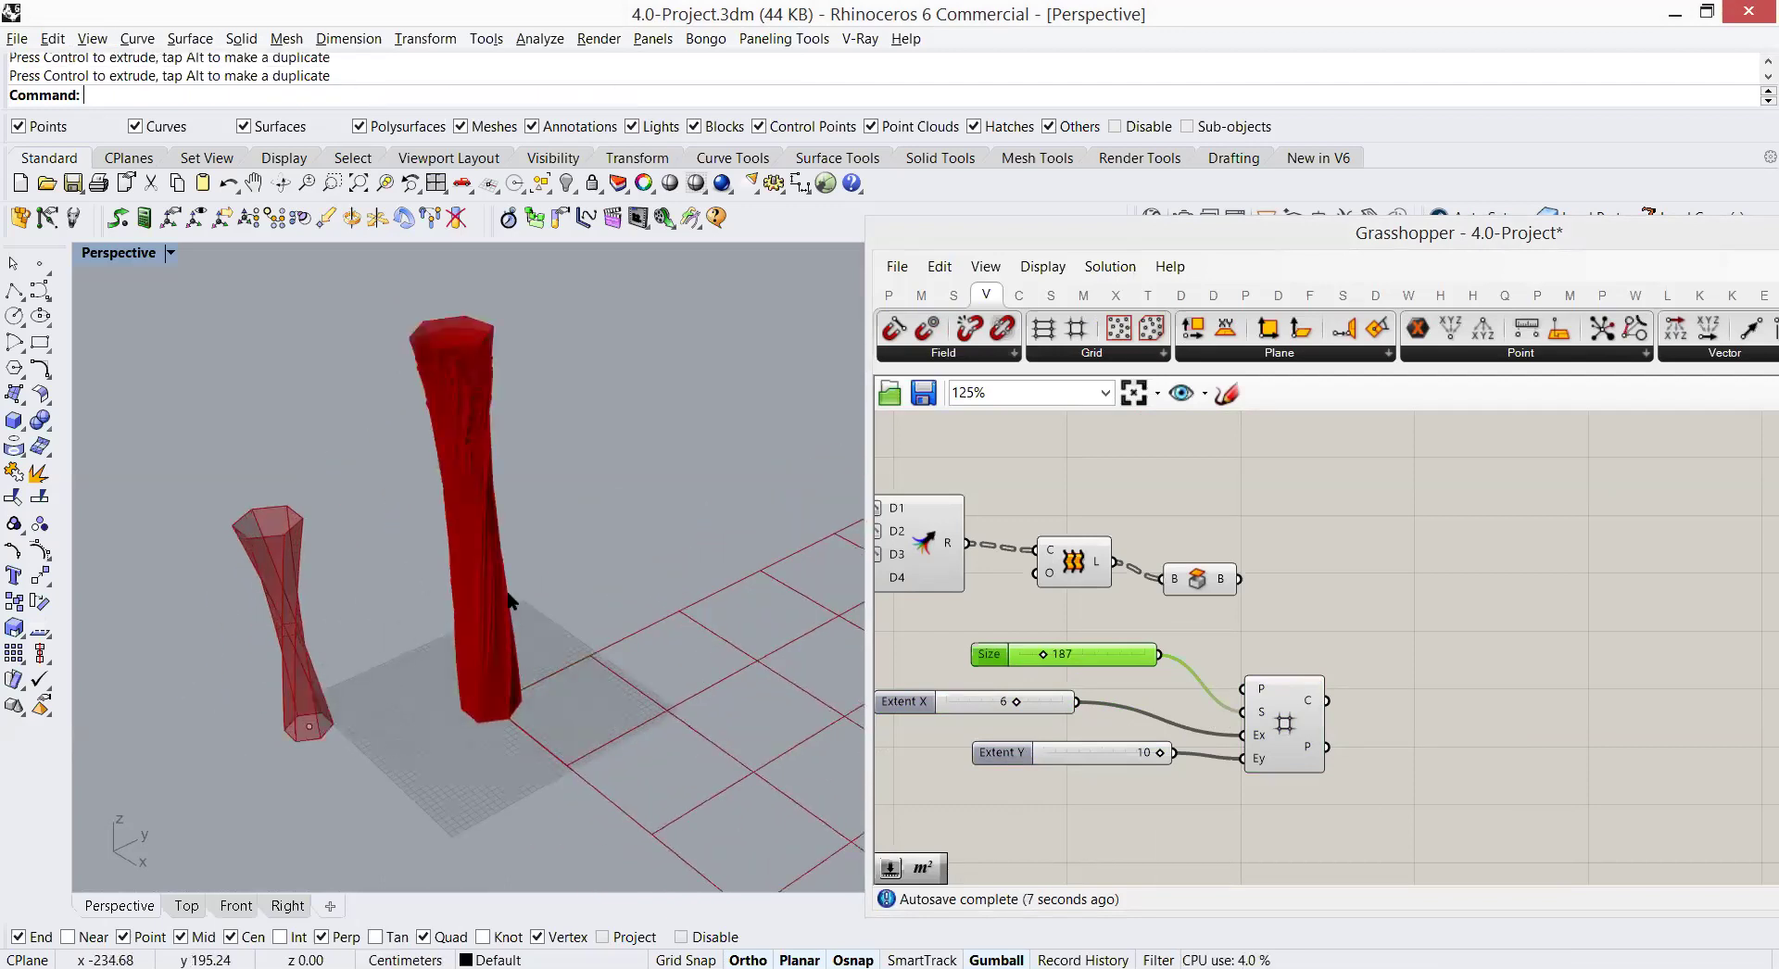
pyautogui.keyDown('shift'); pyautogui.moveTo(542, 603); pyautogui.dragTo(498, 603, button='right'); pyautogui.keyUp('shift')
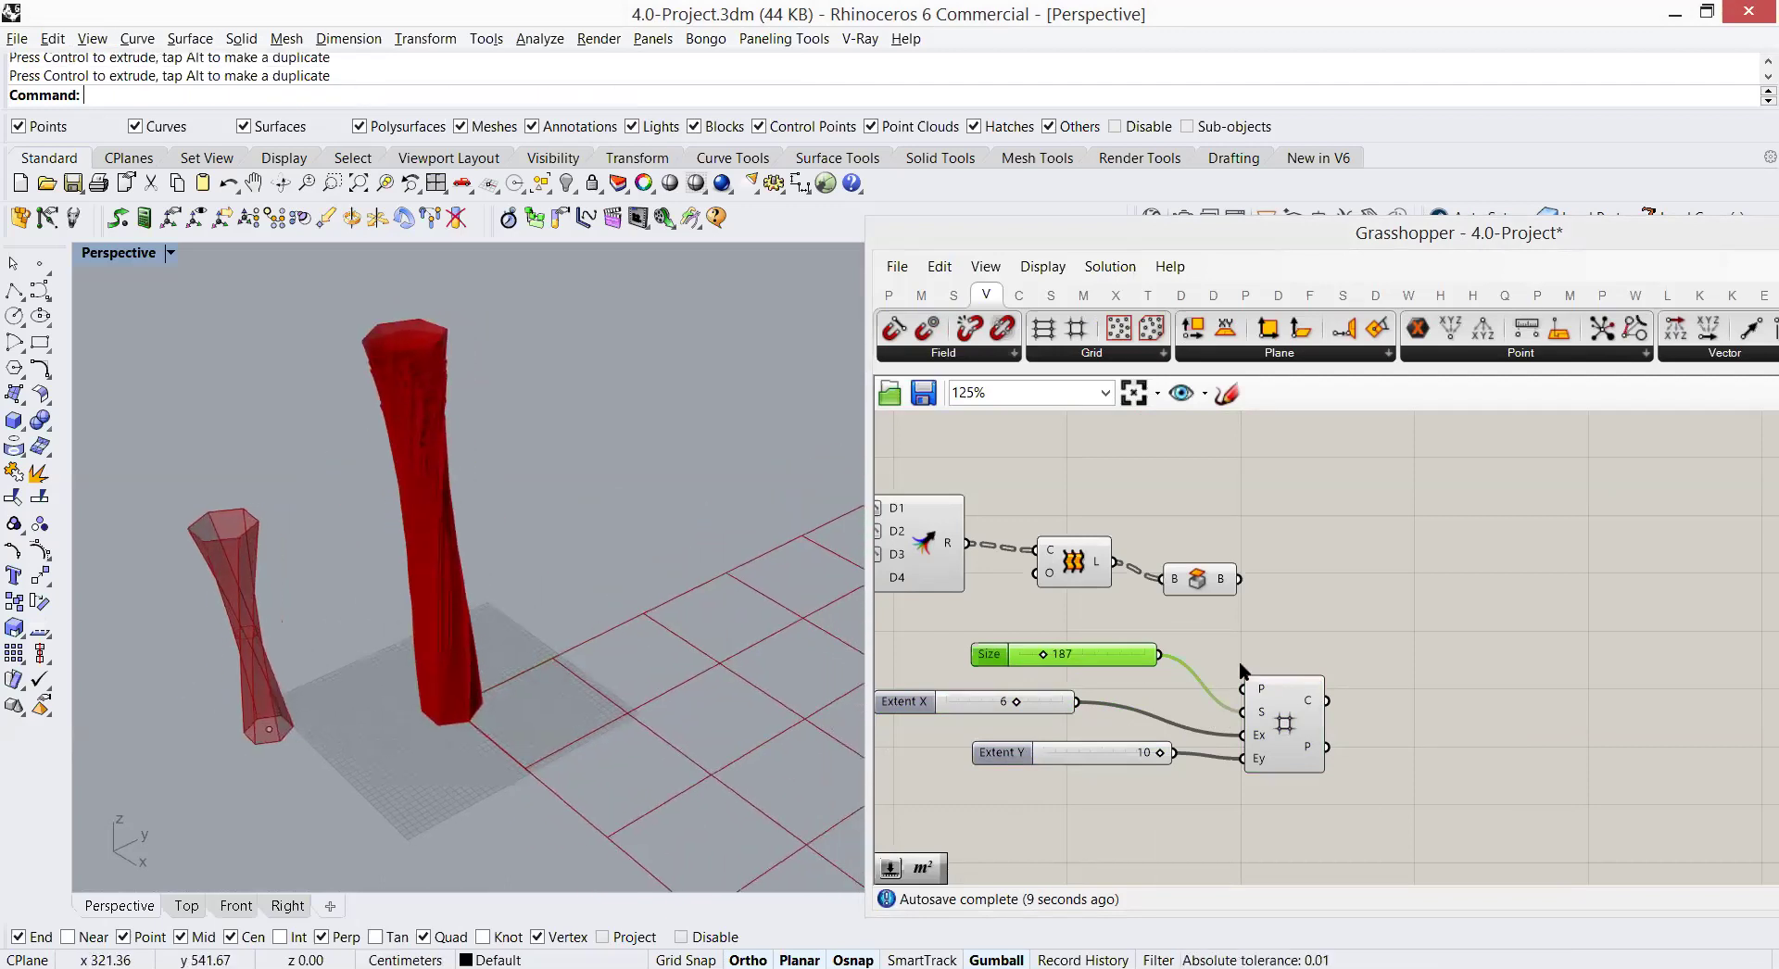
# Step: Align Cap Holes with the Loft, then add an Orient component and connect the capped solids to its geometry input
pyautogui.moveTo(1380, 688); pyautogui.dragTo(1387, 642, button='right')
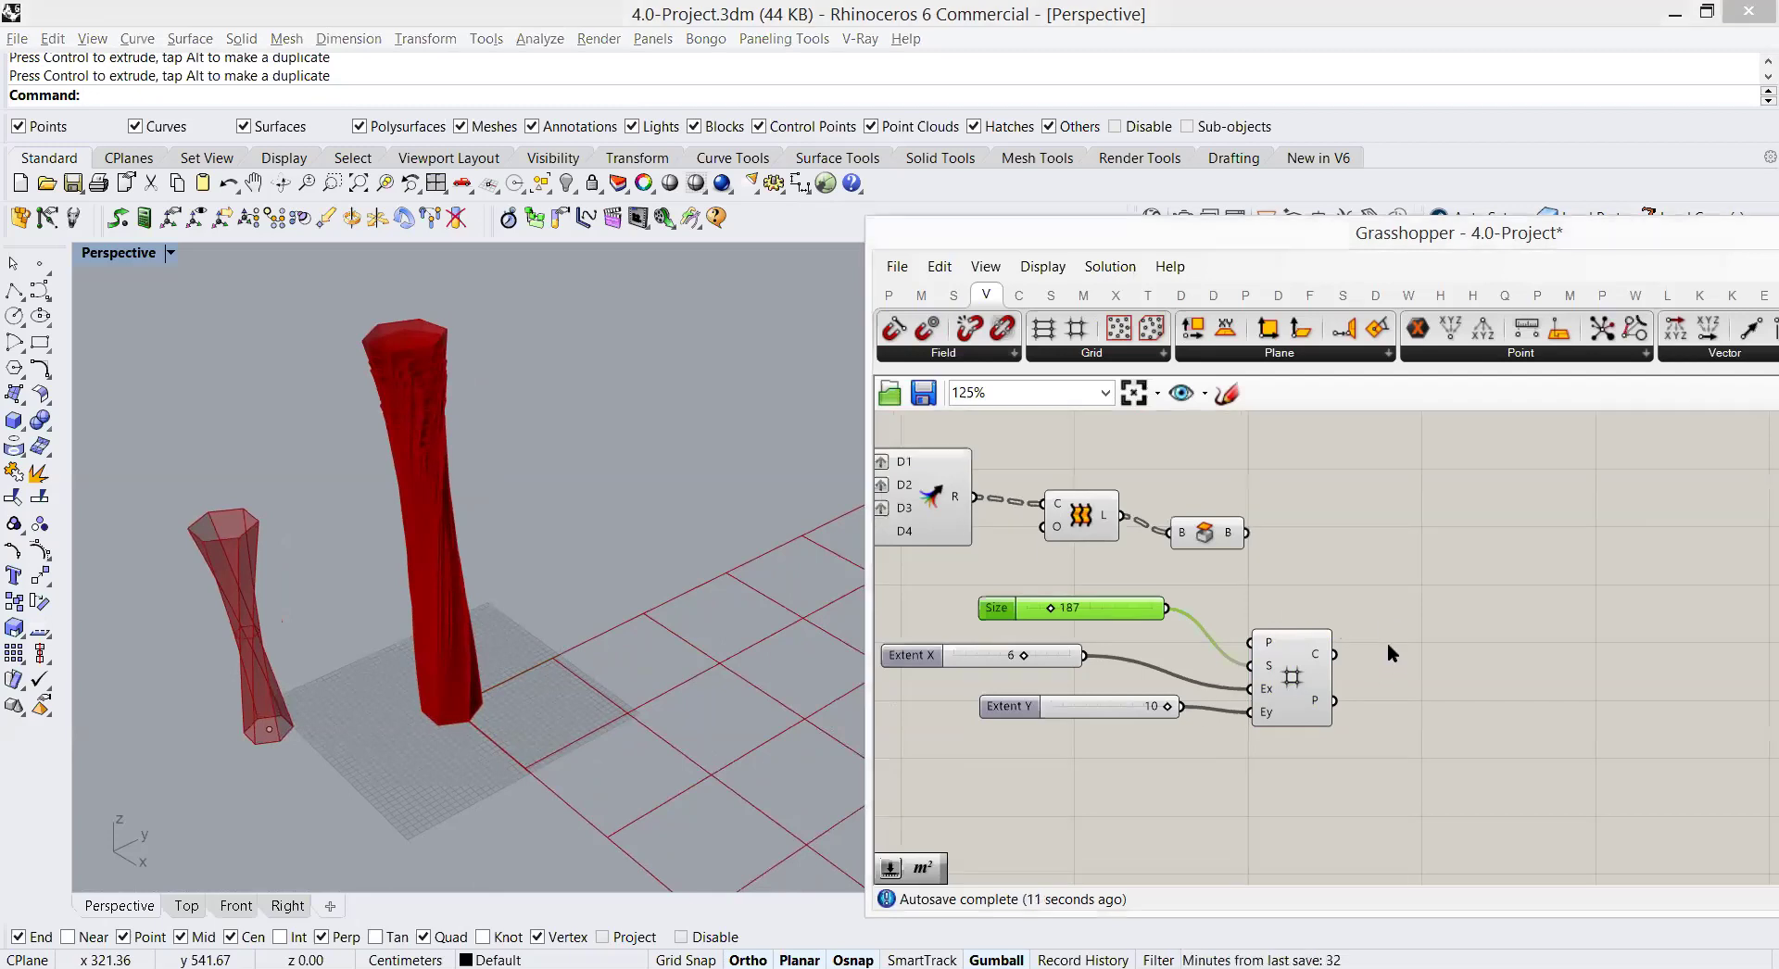
pyautogui.moveTo(1220, 532); pyautogui.dragTo(1225, 515)
pyautogui.click(1333, 524)
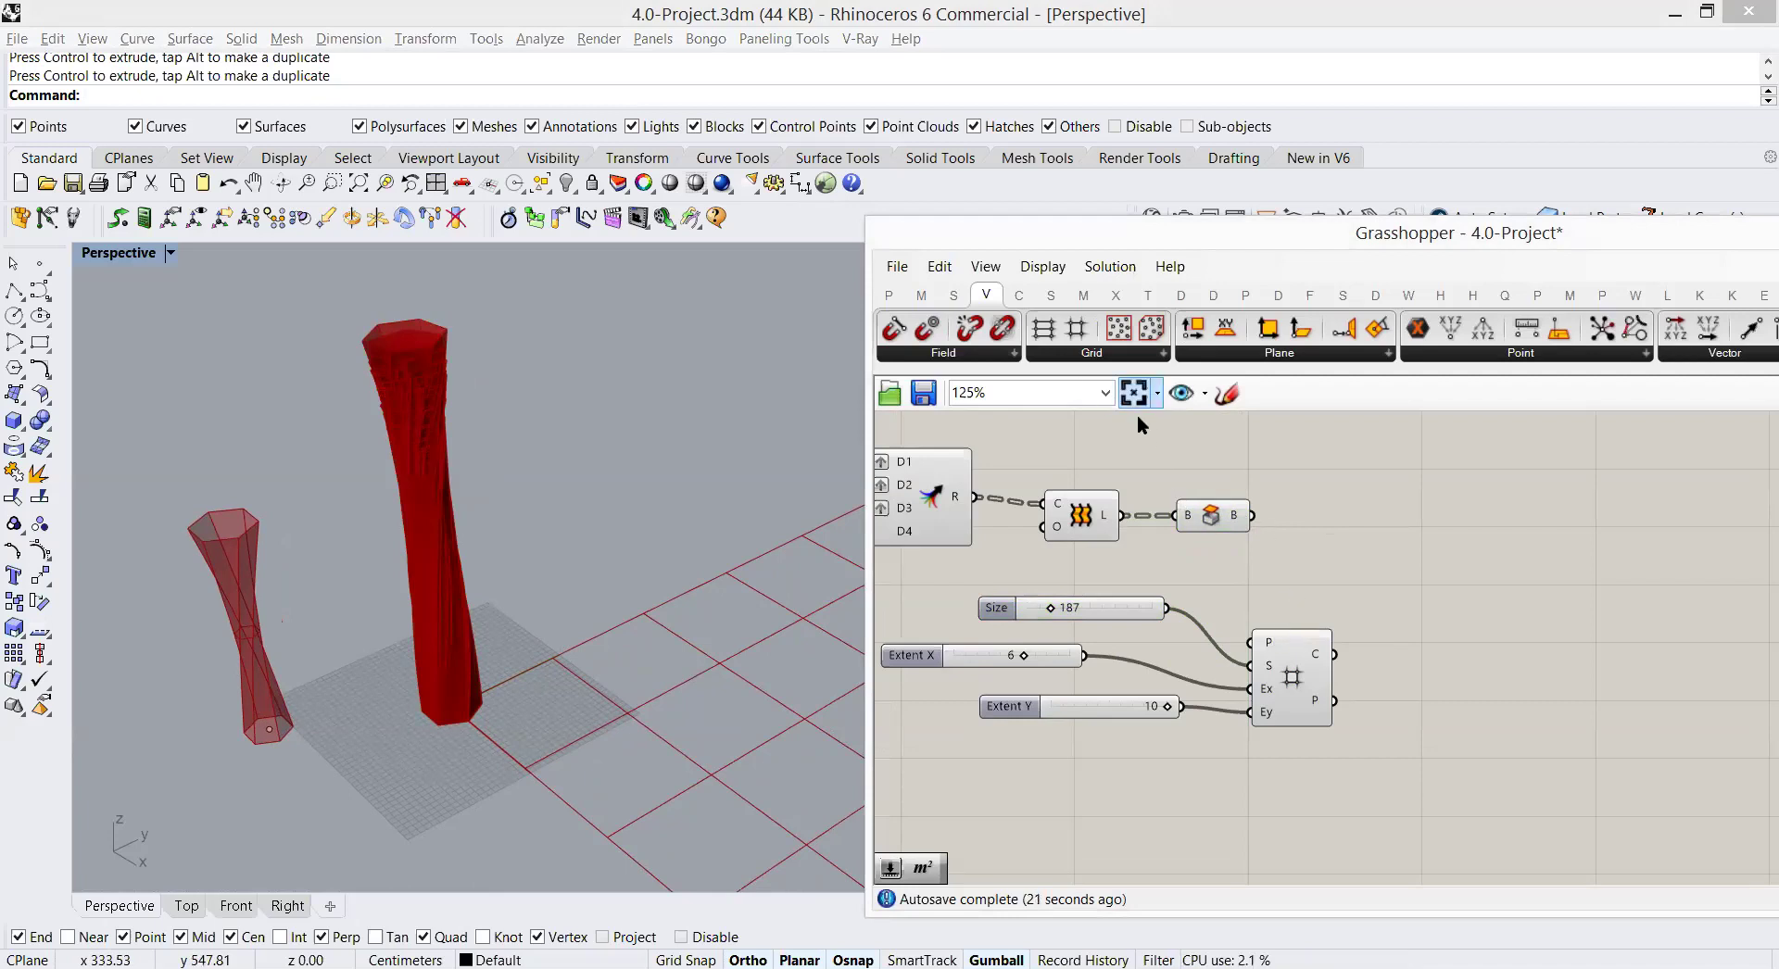
pyautogui.doubleClick(1353, 555)
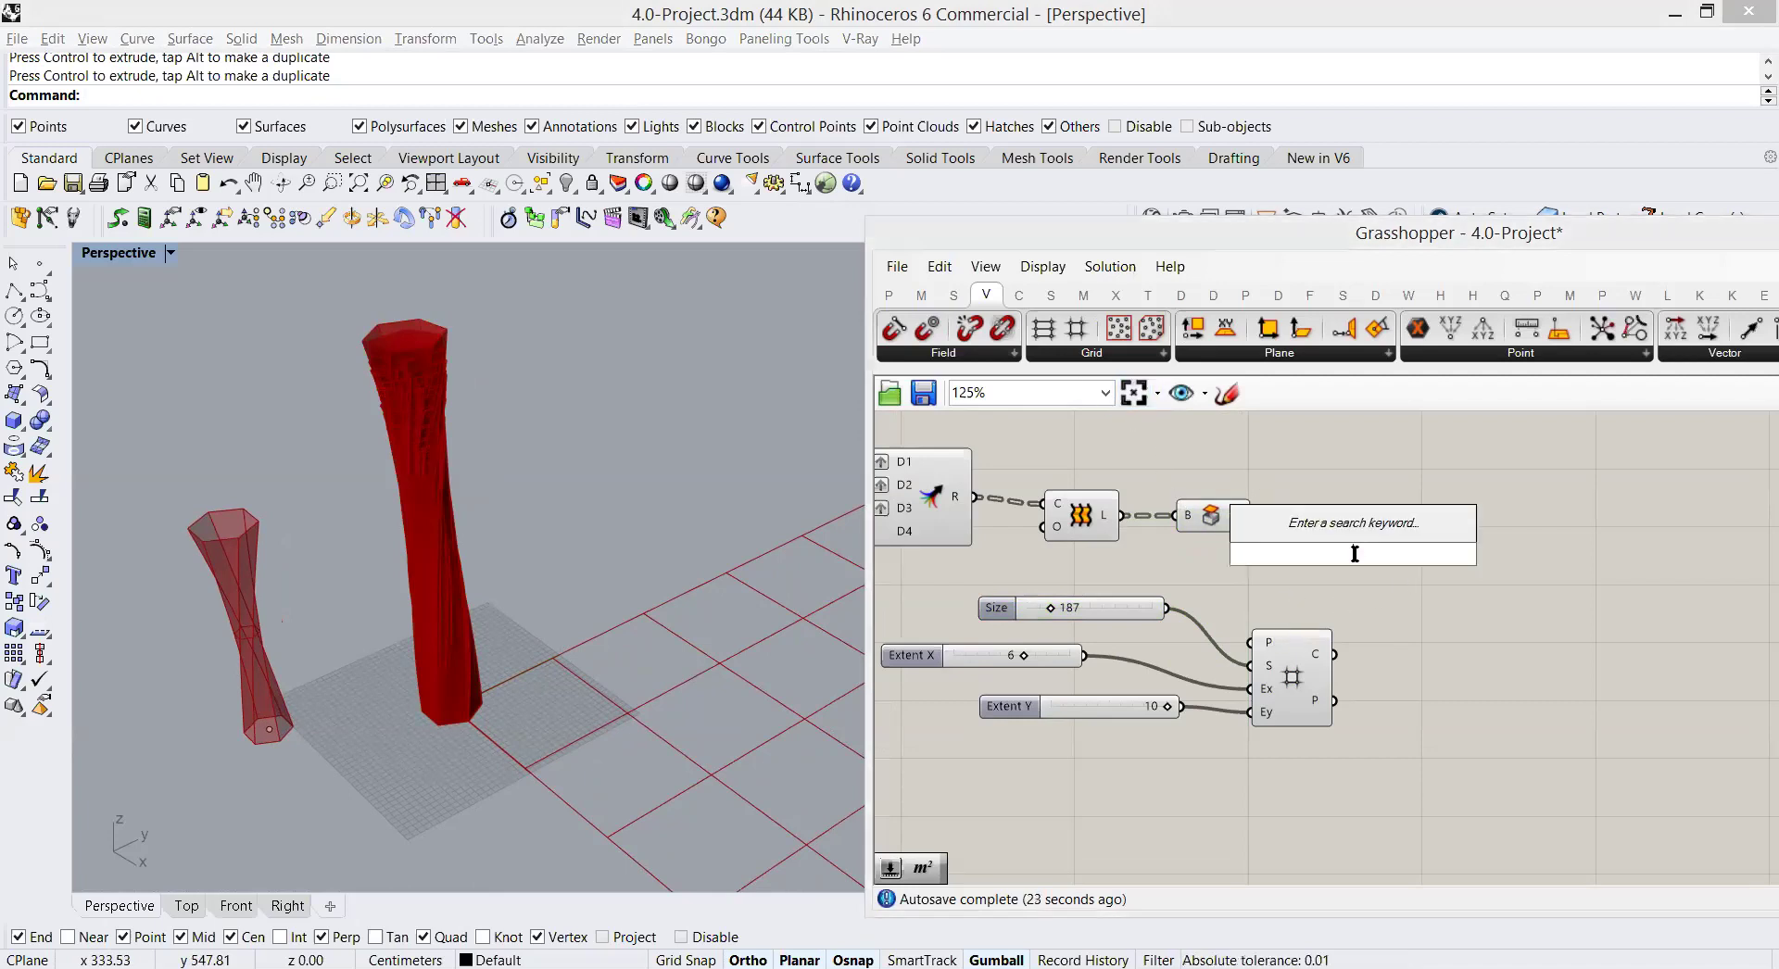
pyautogui.write('ori')
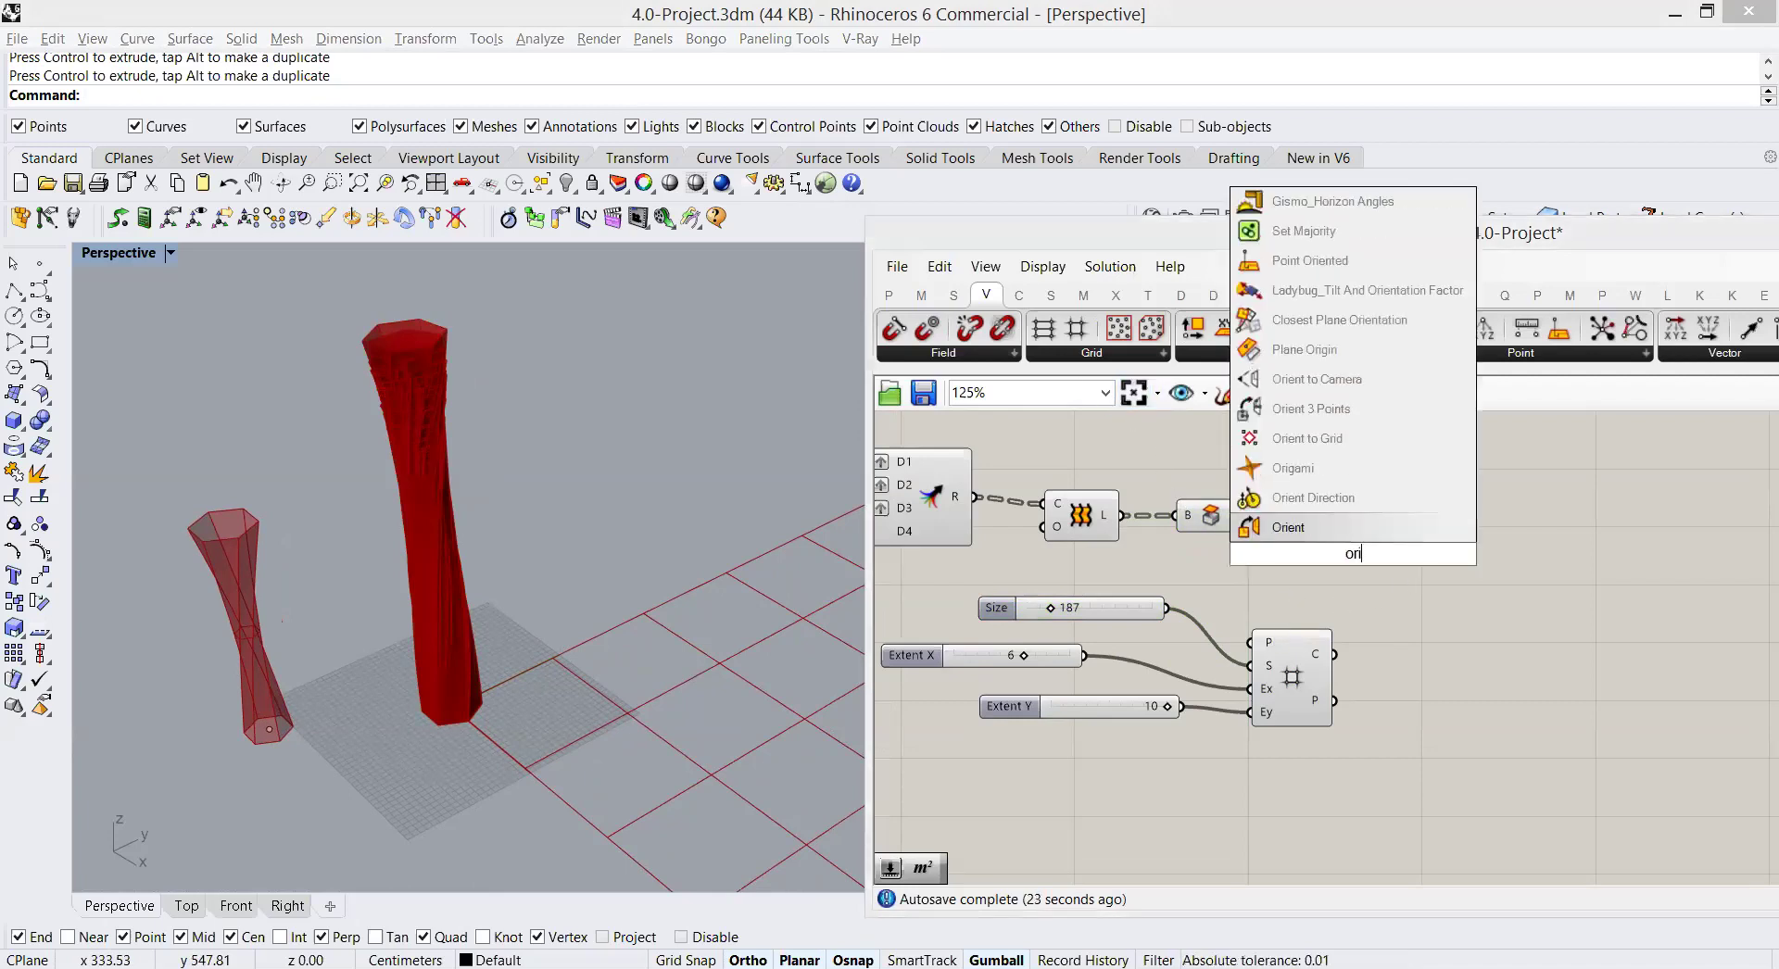
pyautogui.click(1331, 524)
pyautogui.moveTo(1252, 514); pyautogui.dragTo(1448, 536)
# Step: Add a Volume component for the capped solids and connect its centroids to the Orient component's A input
pyautogui.click(1297, 587)
pyautogui.doubleClick(1297, 587)
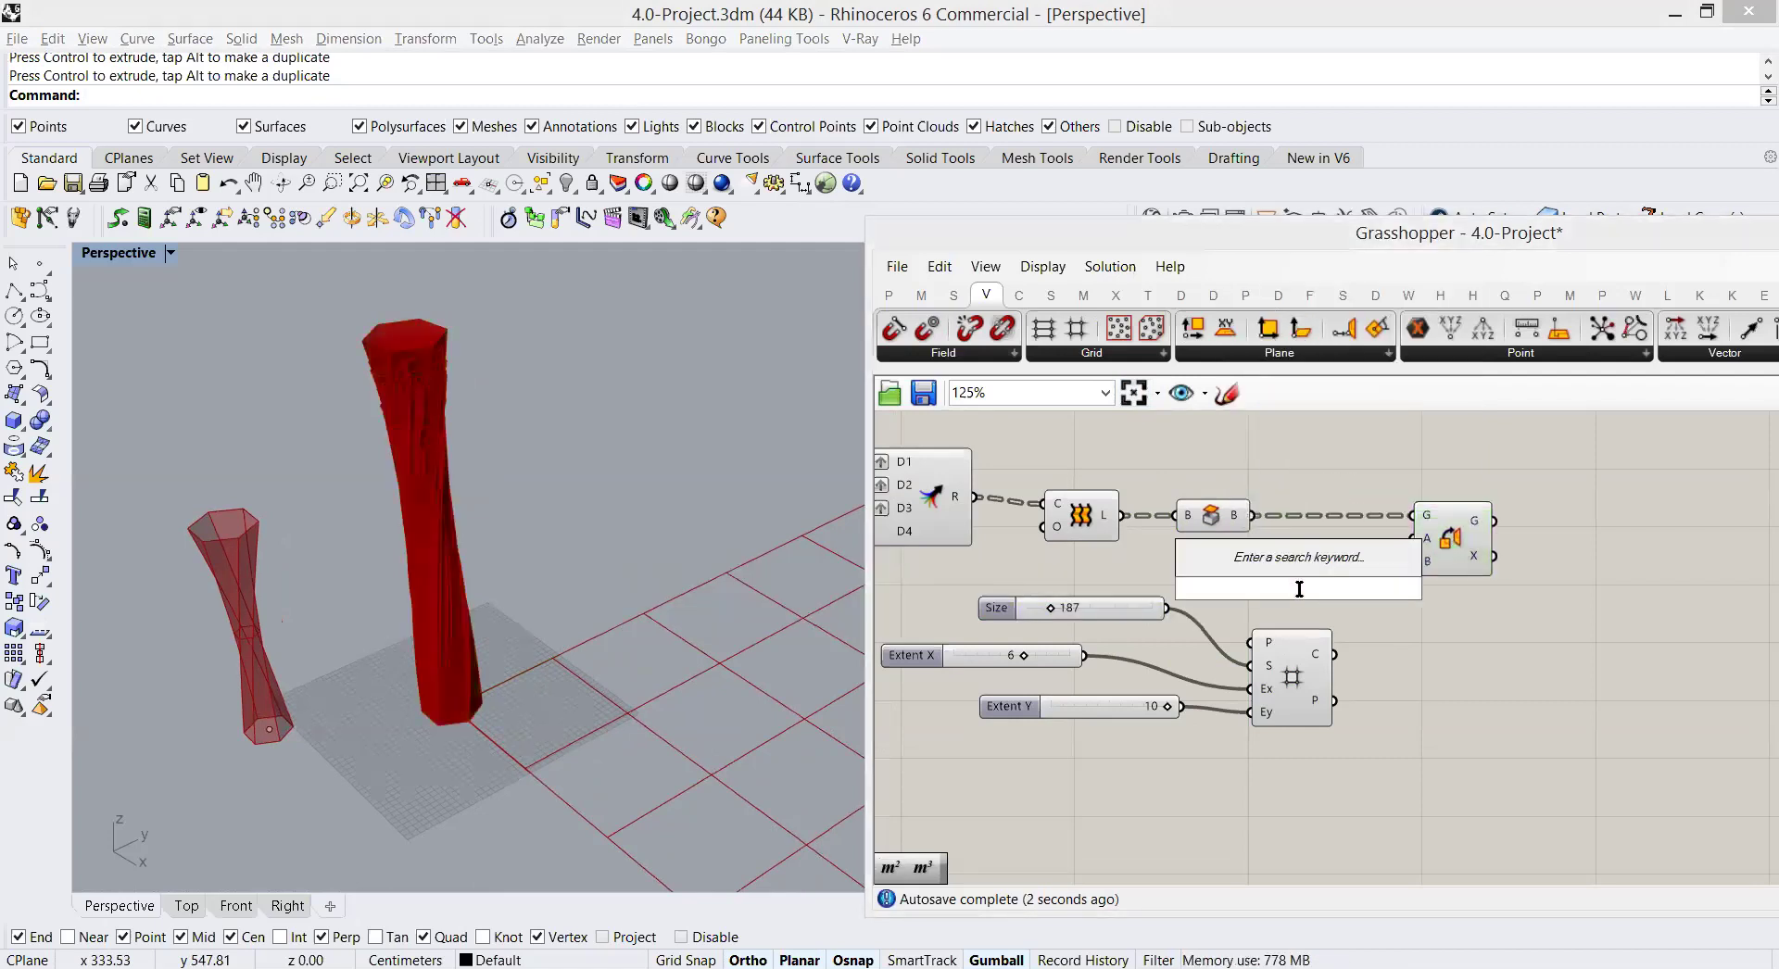
pyautogui.write('vol')
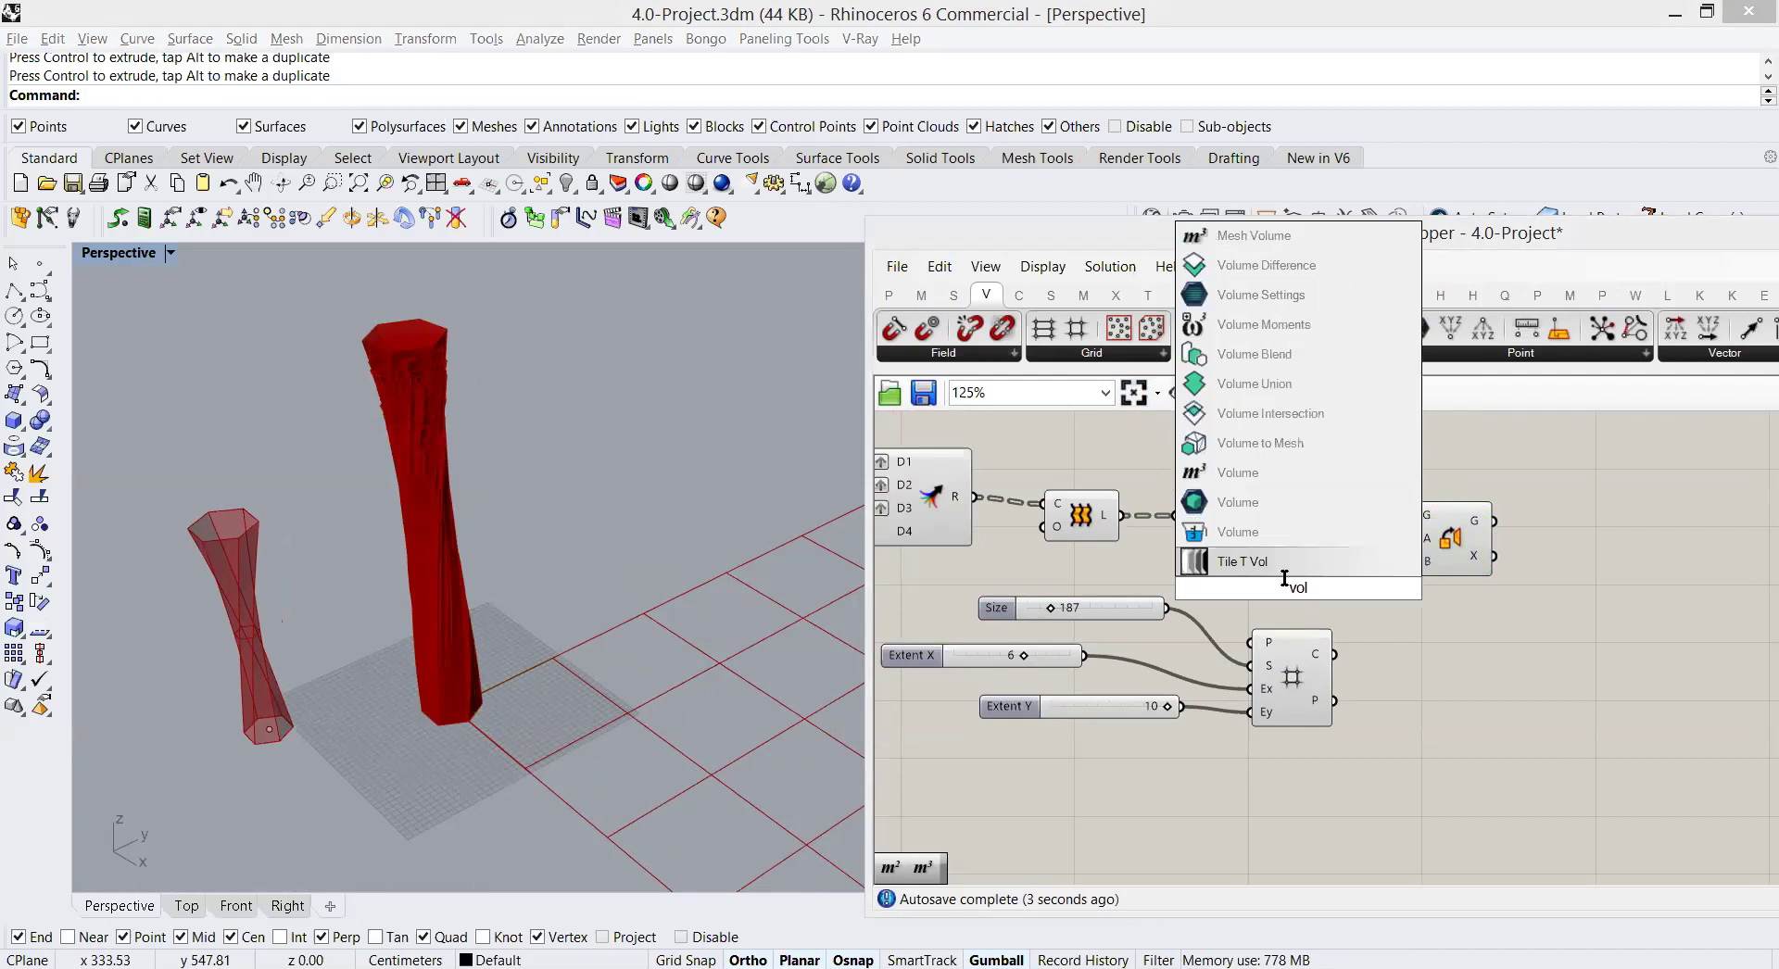
pyautogui.click(1237, 475)
pyautogui.moveTo(1251, 515); pyautogui.dragTo(1414, 540)
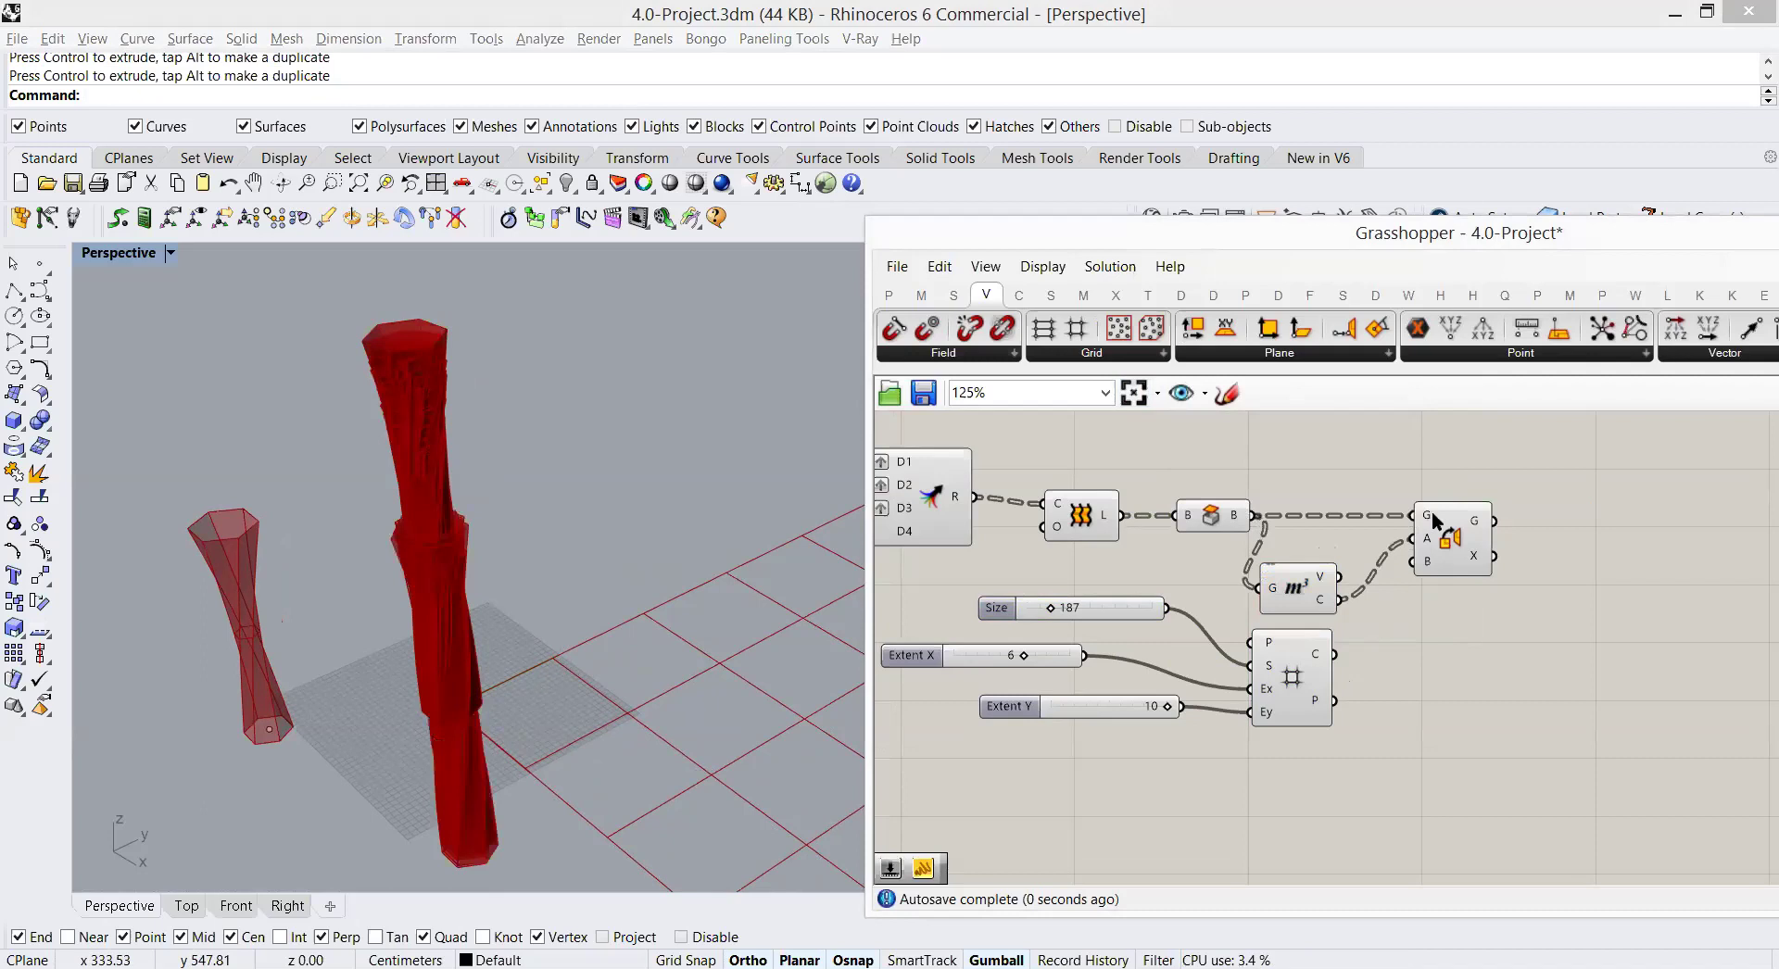
# Step: Flatten the Cap Holes output and shift the Orient component slightly away from it
pyautogui.rightClick(1237, 519)
pyautogui.click(1409, 628)
pyautogui.moveTo(1450, 560); pyautogui.dragTo(1469, 560)
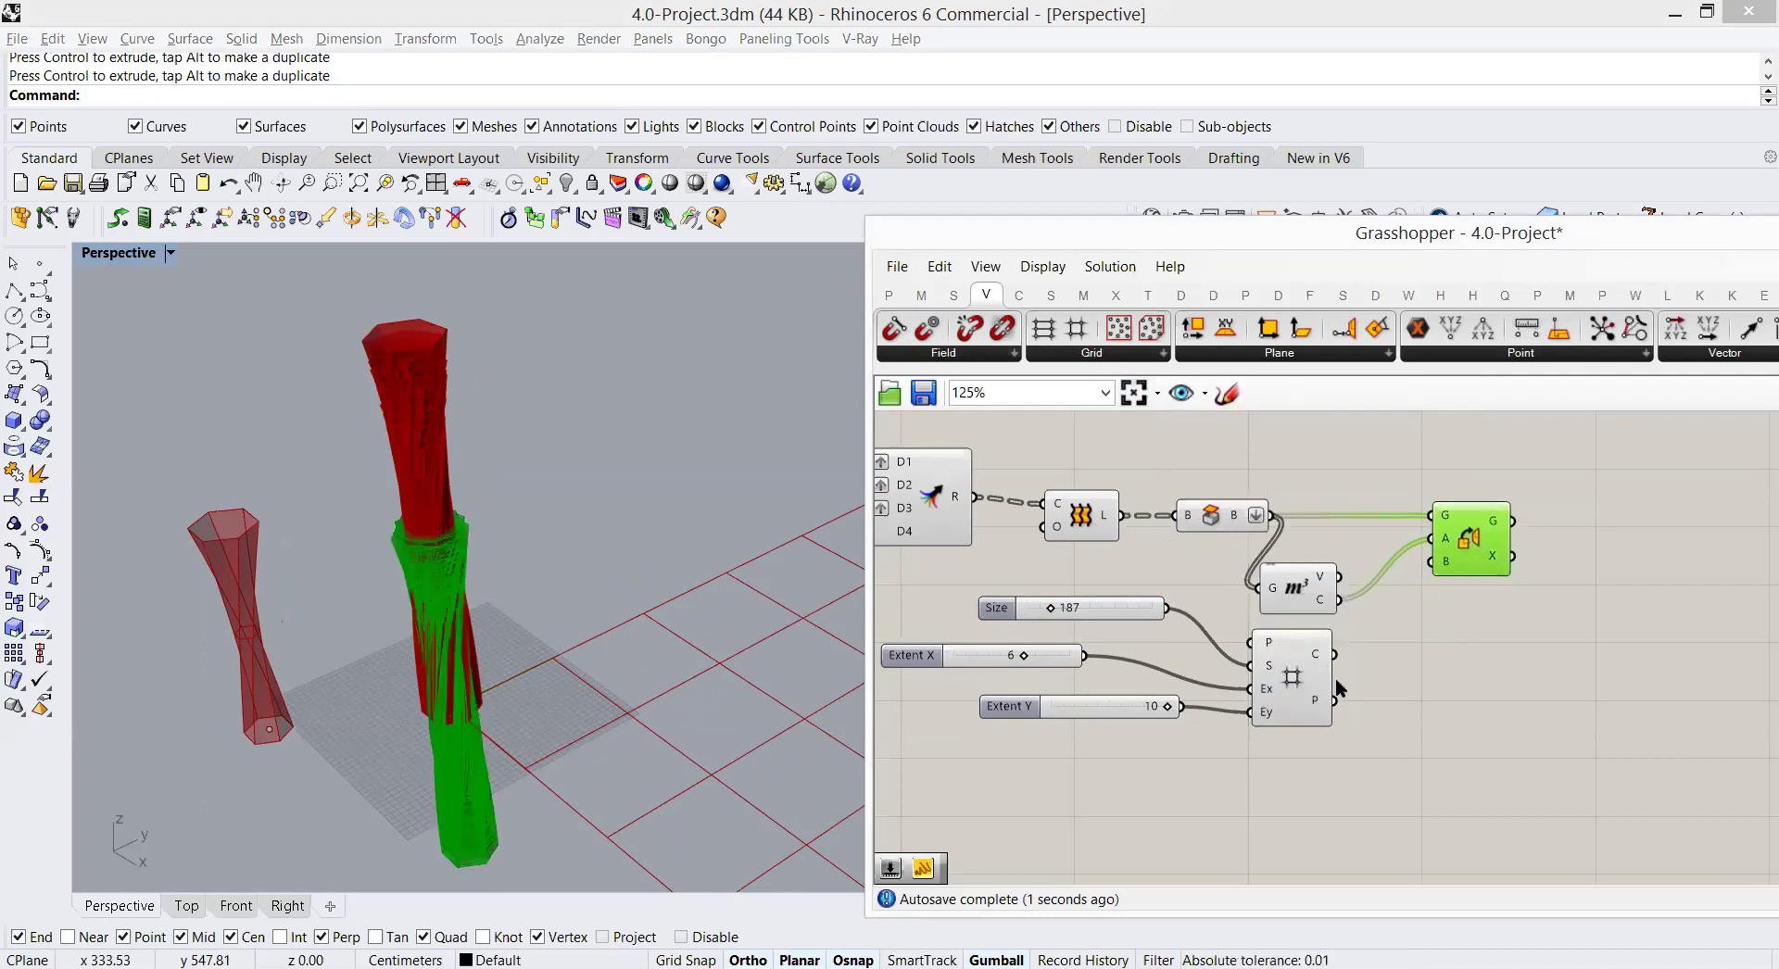
# Step: Add an Area component beside the Square grid and connect the grid cells to it
pyautogui.click(1386, 682)
pyautogui.doubleClick(1386, 682)
pyautogui.write('are')
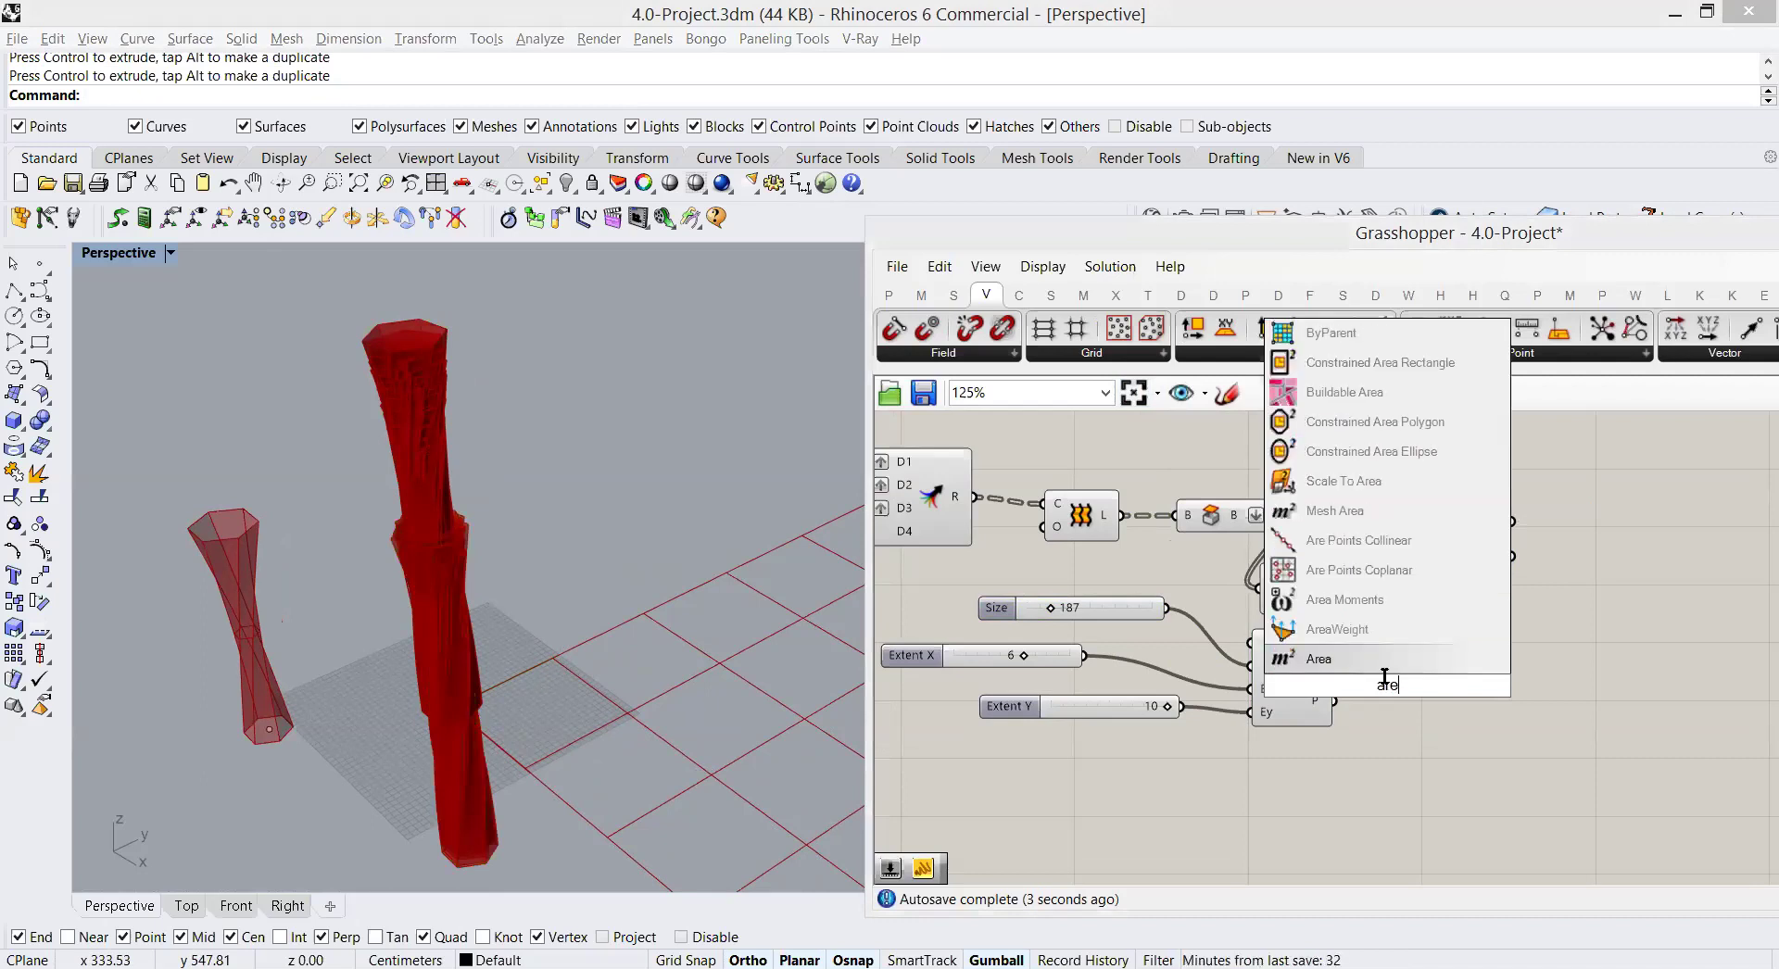
pyautogui.press('Return')
pyautogui.moveTo(1367, 695); pyautogui.dragTo(1401, 666)
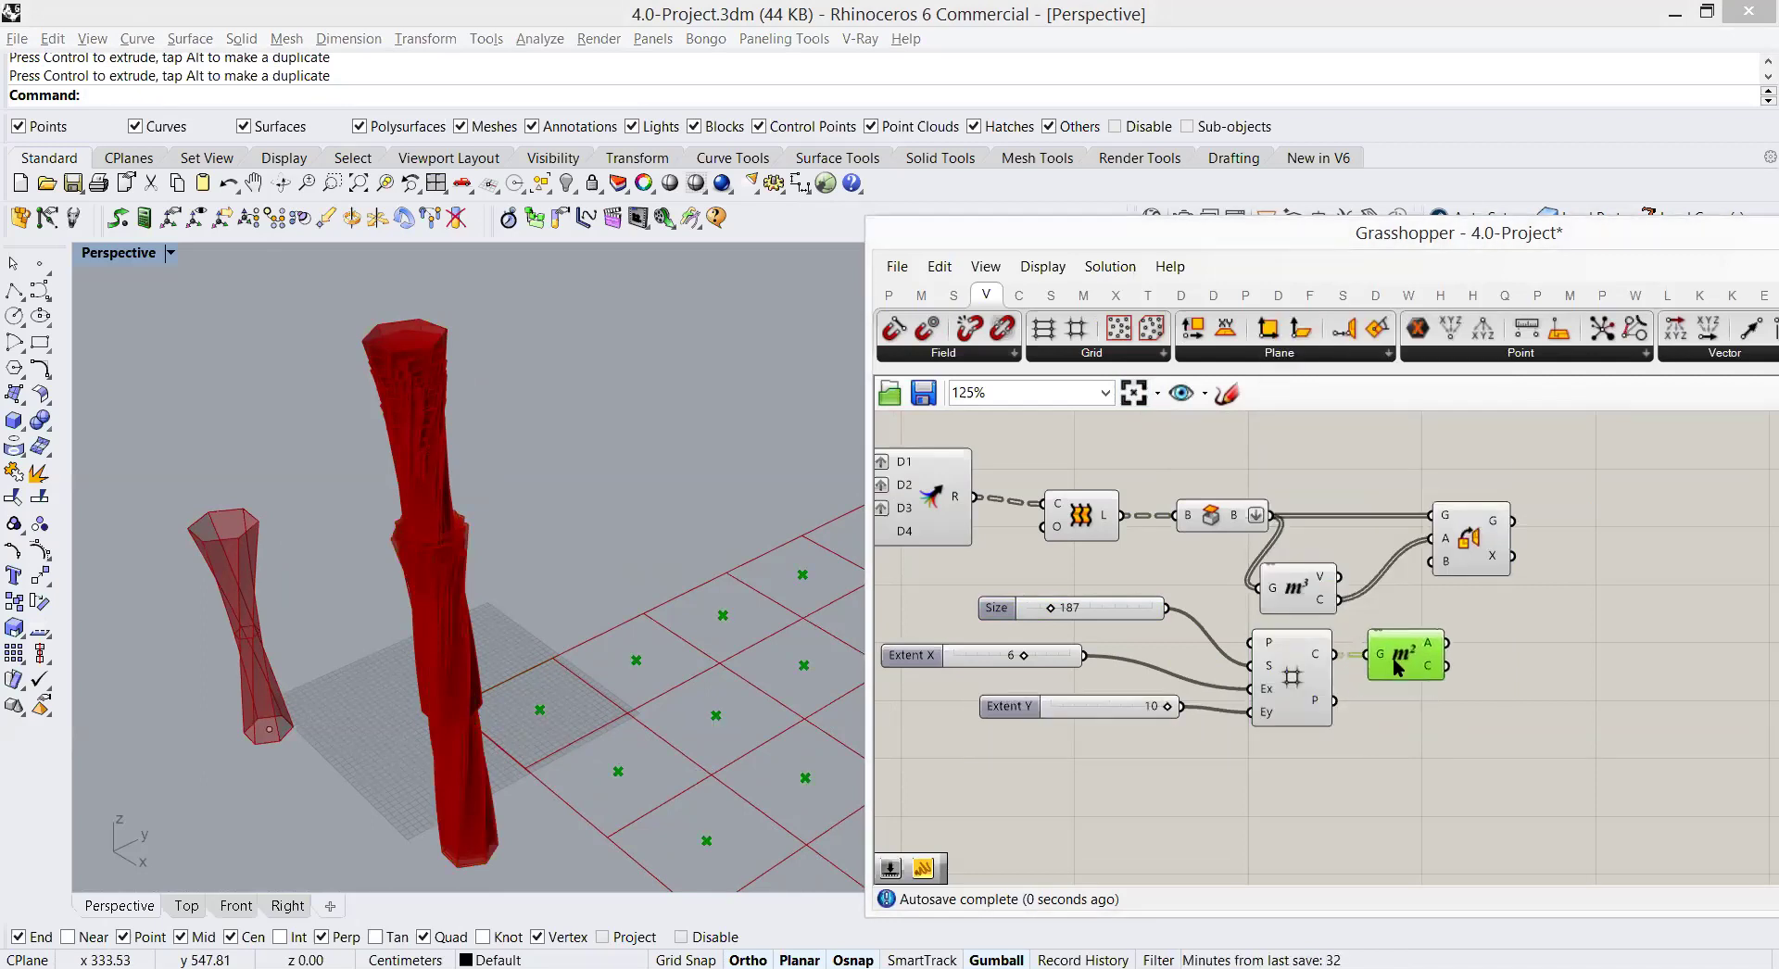
# Step: Flatten the Area component's centroid output and connect it to the Orient component's B input
pyautogui.rightClick(1426, 665)
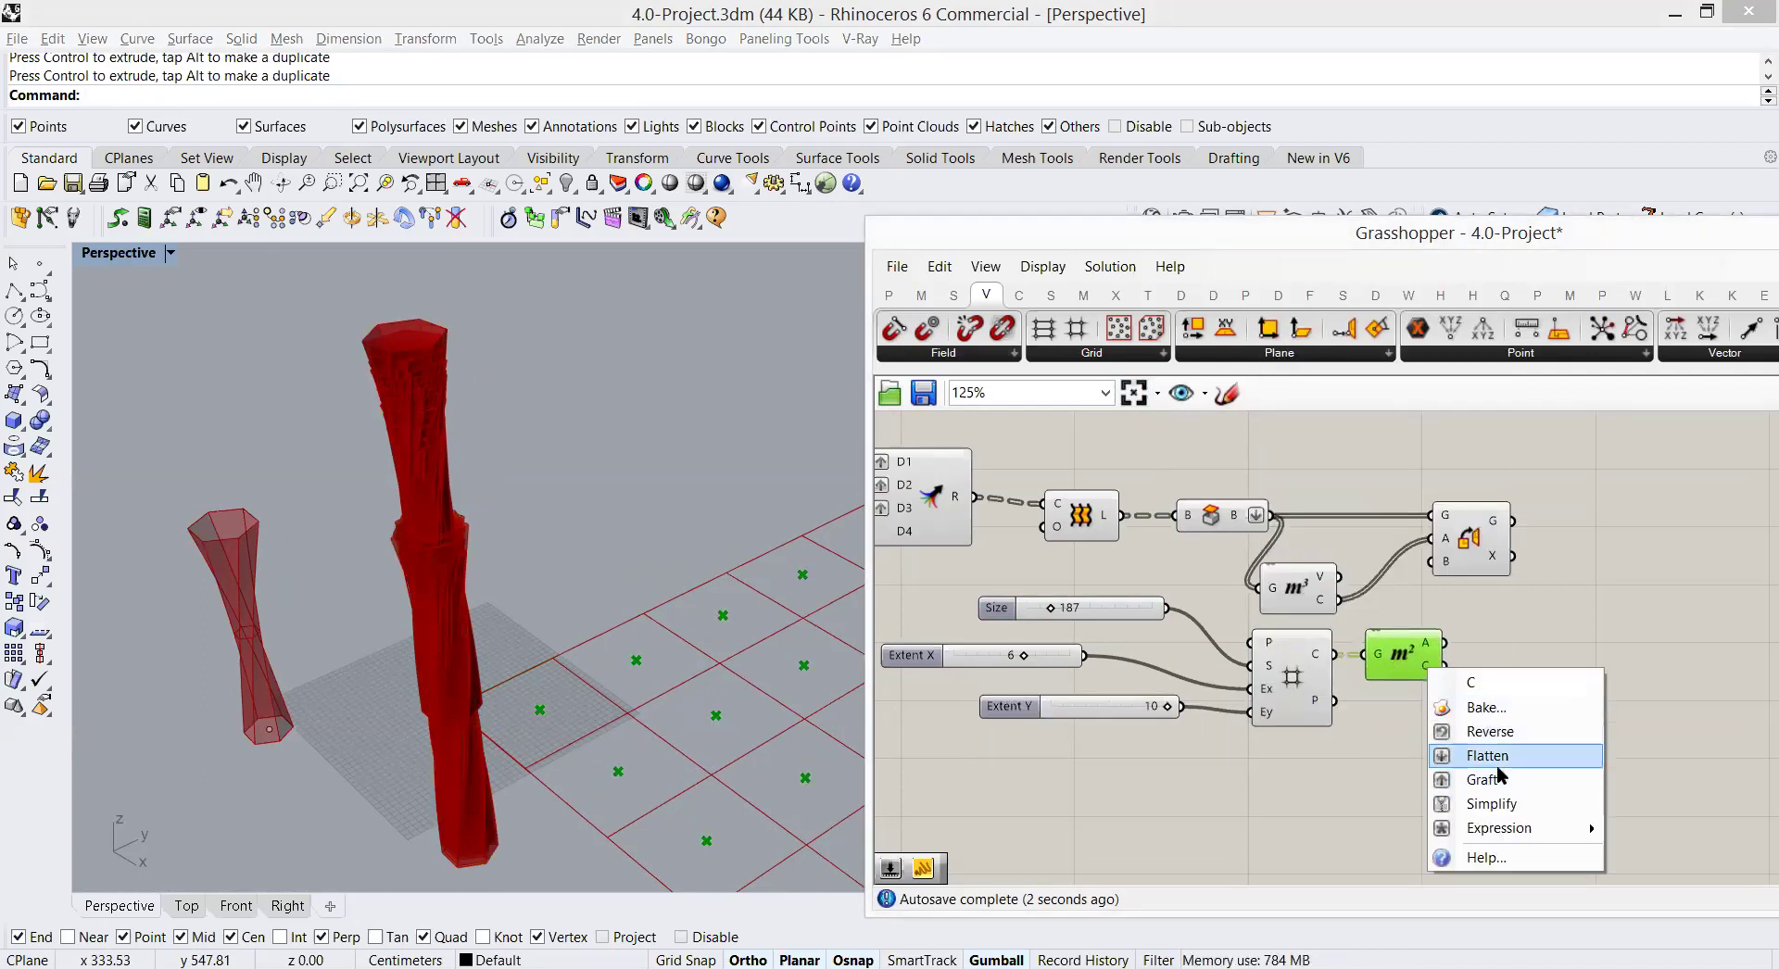
pyautogui.click(1479, 755)
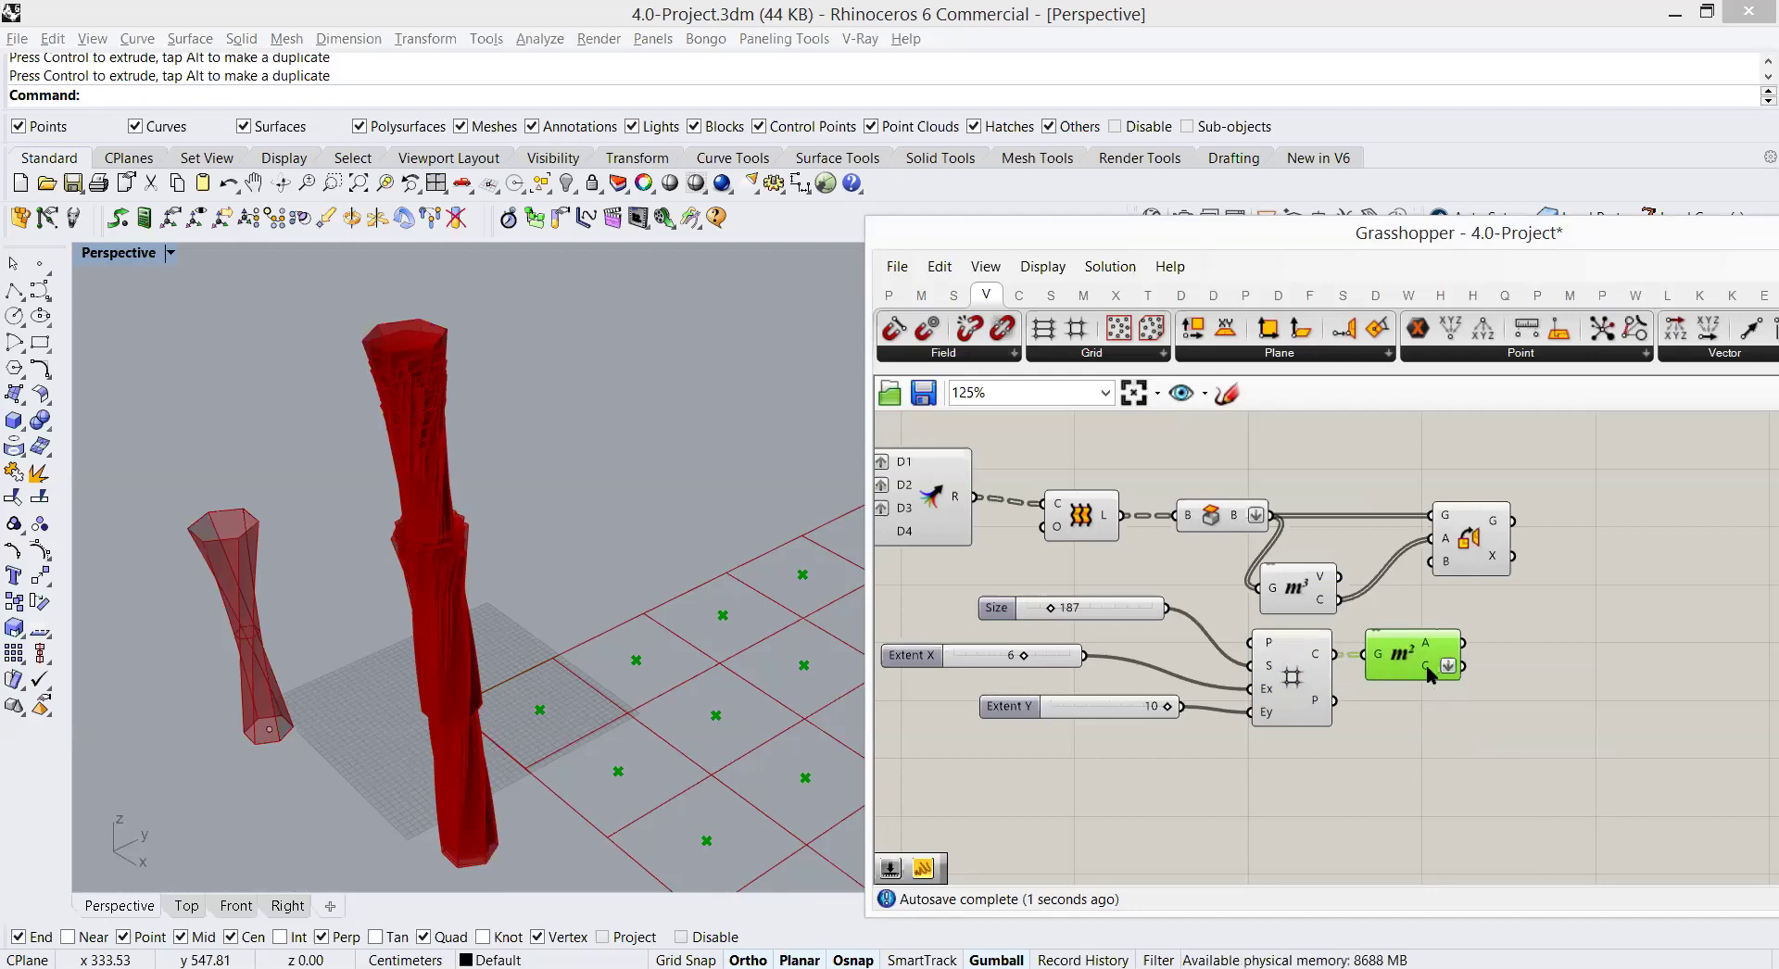
pyautogui.moveTo(1428, 667)
pyautogui.moveTo(1314, 598)
pyautogui.moveTo(1462, 665); pyautogui.dragTo(1415, 563)
# Step: Turn off the preview of the Cap Holes, Merge and Loft components
pyautogui.click(1219, 515)
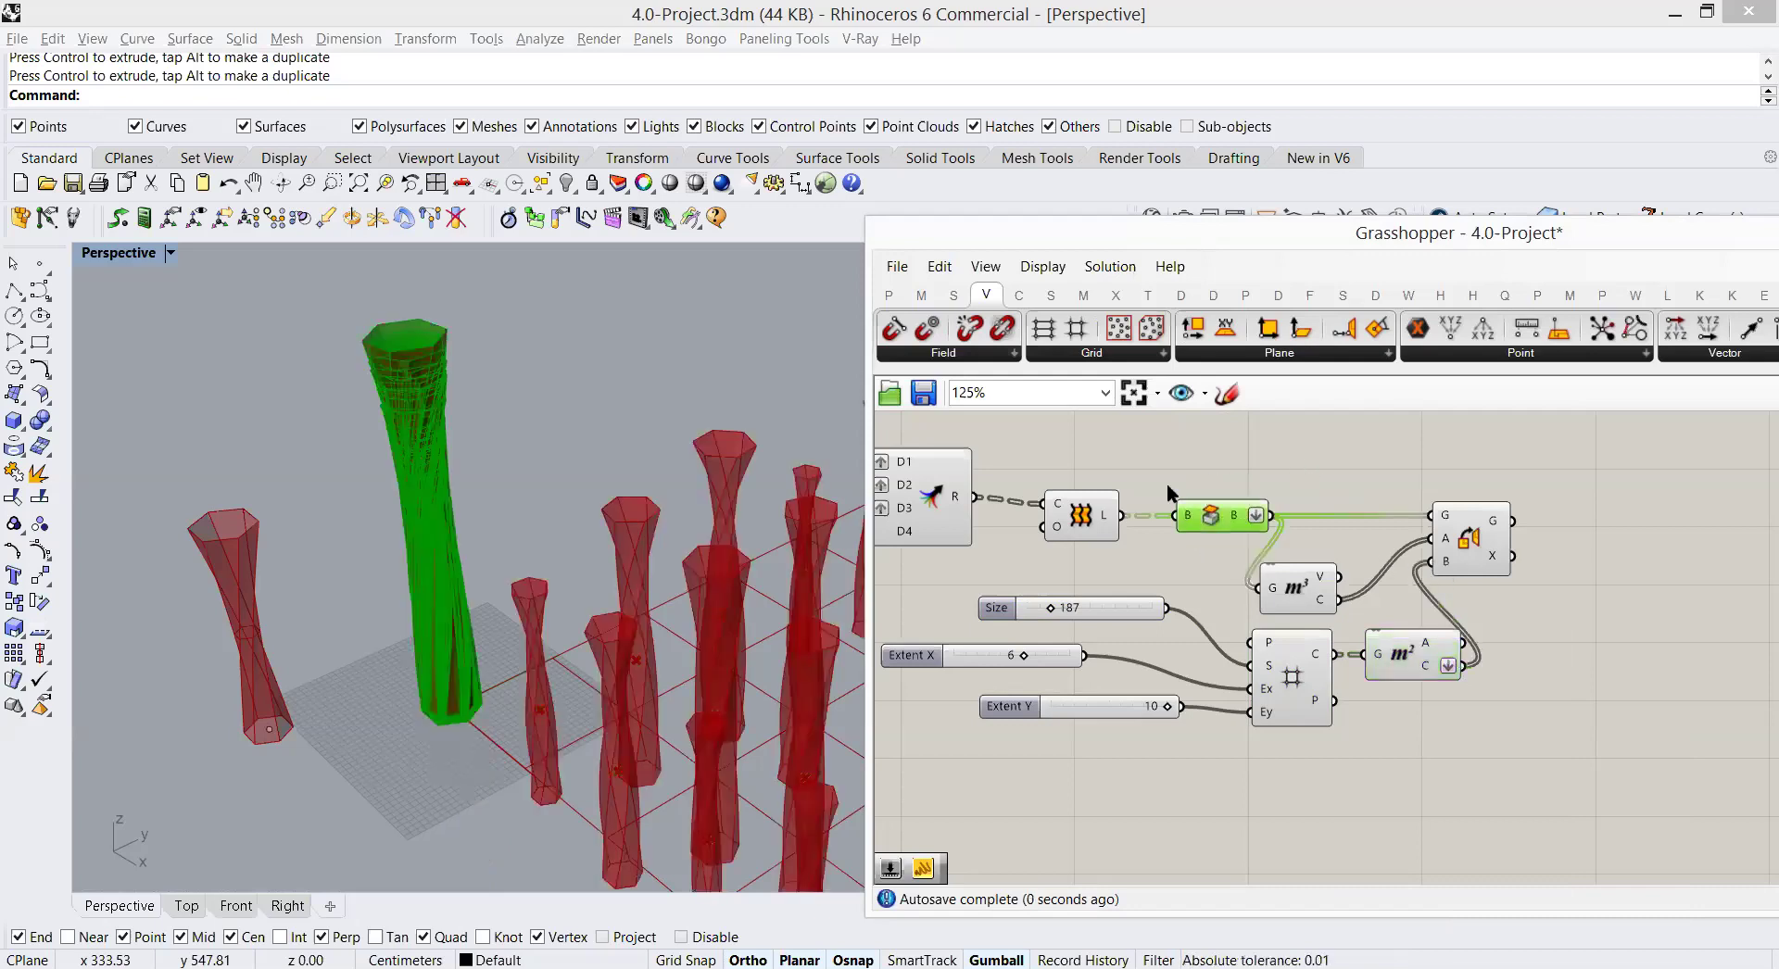
pyautogui.rightClick(1169, 472)
pyautogui.click(1232, 505)
pyautogui.moveTo(1140, 467); pyautogui.dragTo(953, 547)
pyautogui.rightClick(1046, 458)
pyautogui.click(1098, 503)
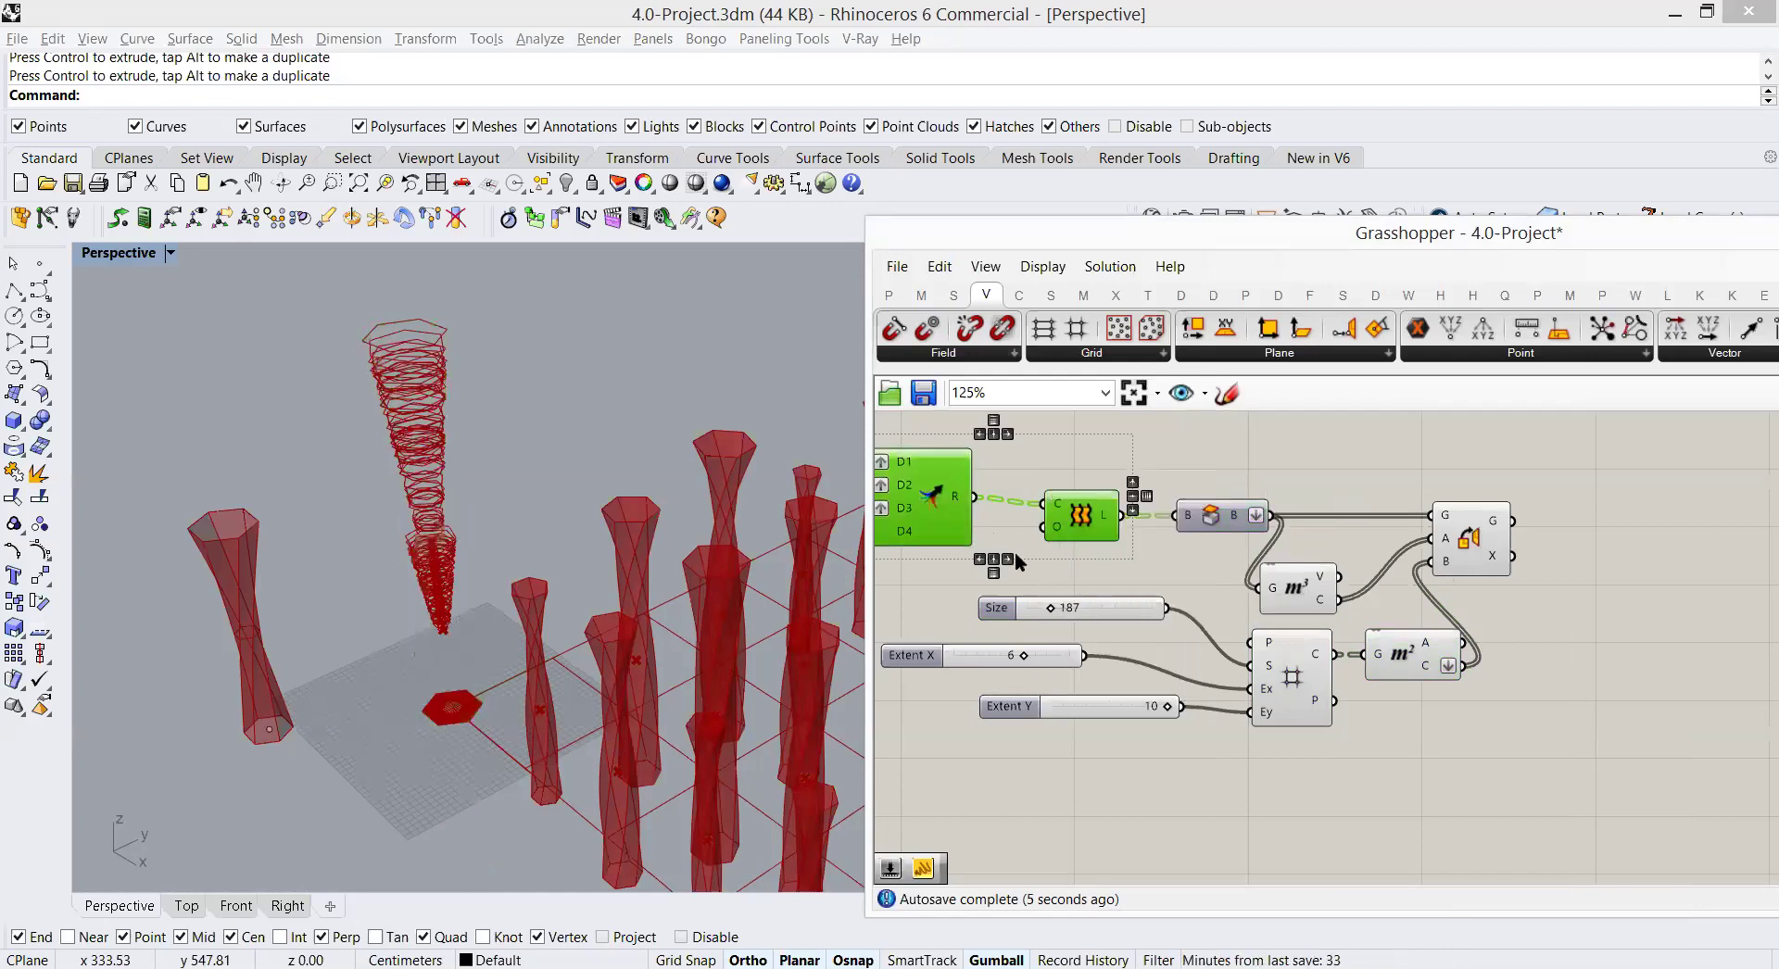
# Step: Turn off the preview of the Rotate components in the Mid Section and Top Section groups
pyautogui.moveTo(1017, 556); pyautogui.dragTo(1340, 560, button='right')
pyautogui.scroll(-4, 1343, 560)
pyautogui.scroll(2, 1192, 492)
pyautogui.click(1193, 491)
pyautogui.rightClick(1295, 453)
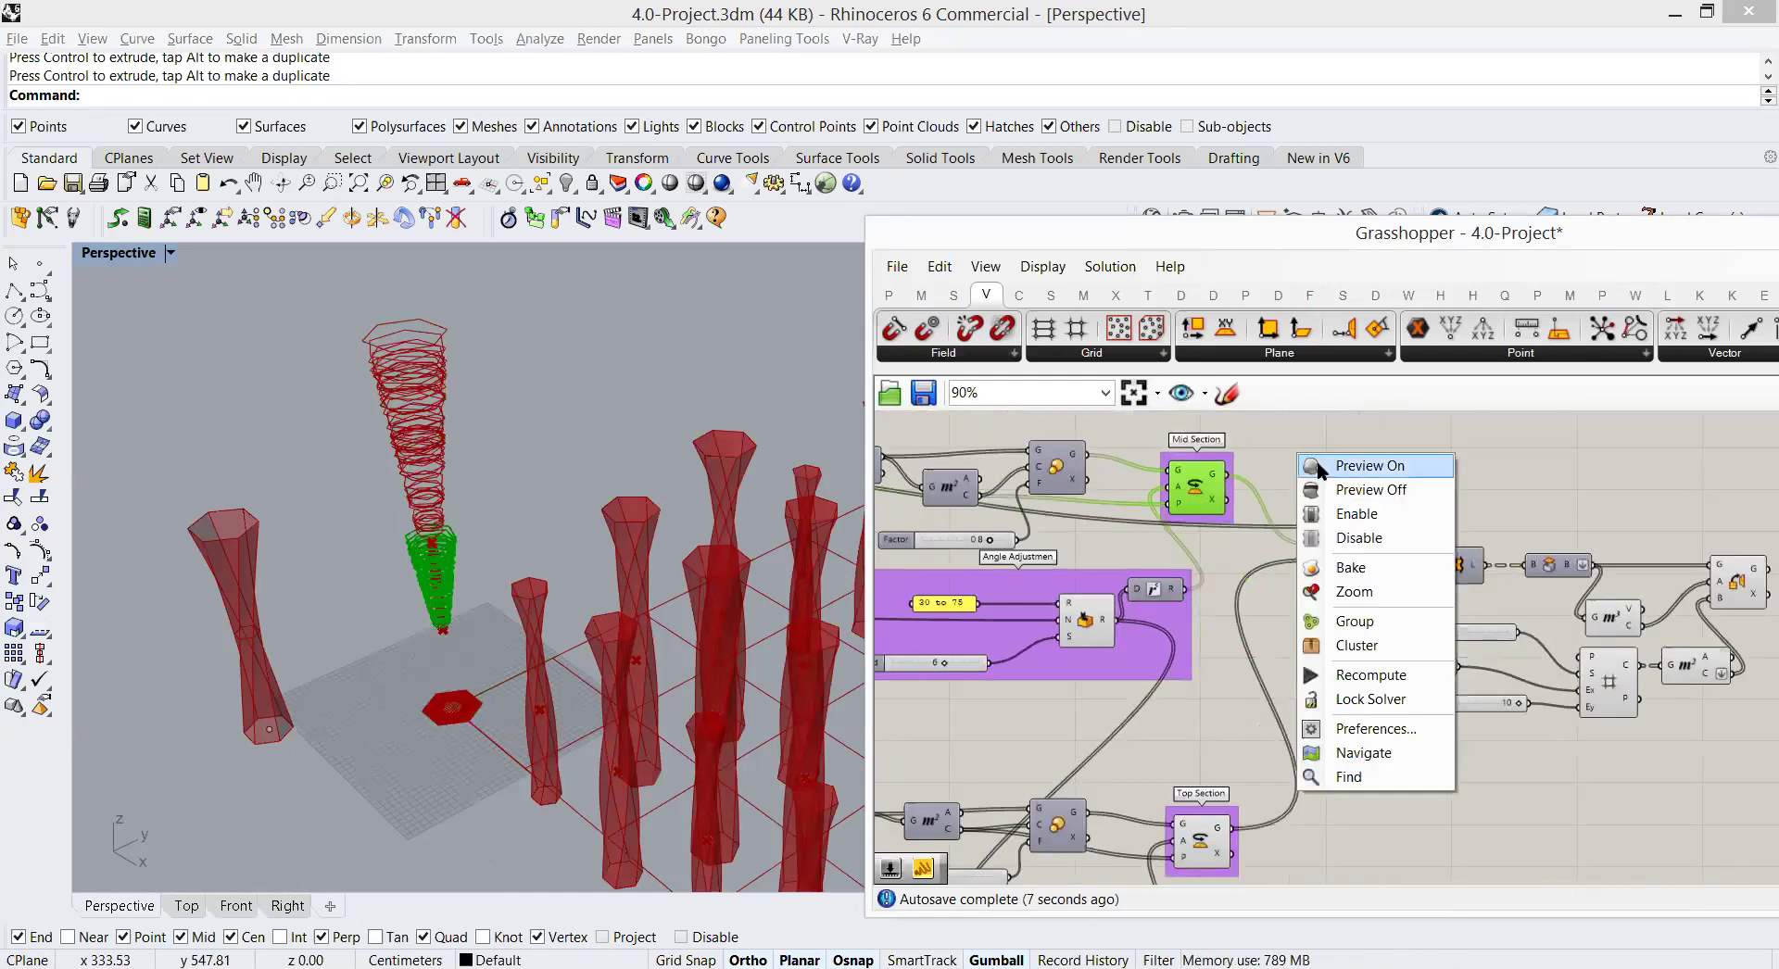
pyautogui.click(1334, 488)
pyautogui.moveTo(1223, 657); pyautogui.dragTo(1290, 501, button='right')
pyautogui.moveTo(1306, 626); pyautogui.dragTo(1243, 713)
pyautogui.rightClick(1293, 759)
pyautogui.click(1354, 665)
# Step: Turn off the preview of the Polygon component in the Bottom Sections group
pyautogui.moveTo(922, 565); pyautogui.dragTo(1221, 659, button='right')
pyautogui.scroll(-2, 1222, 659)
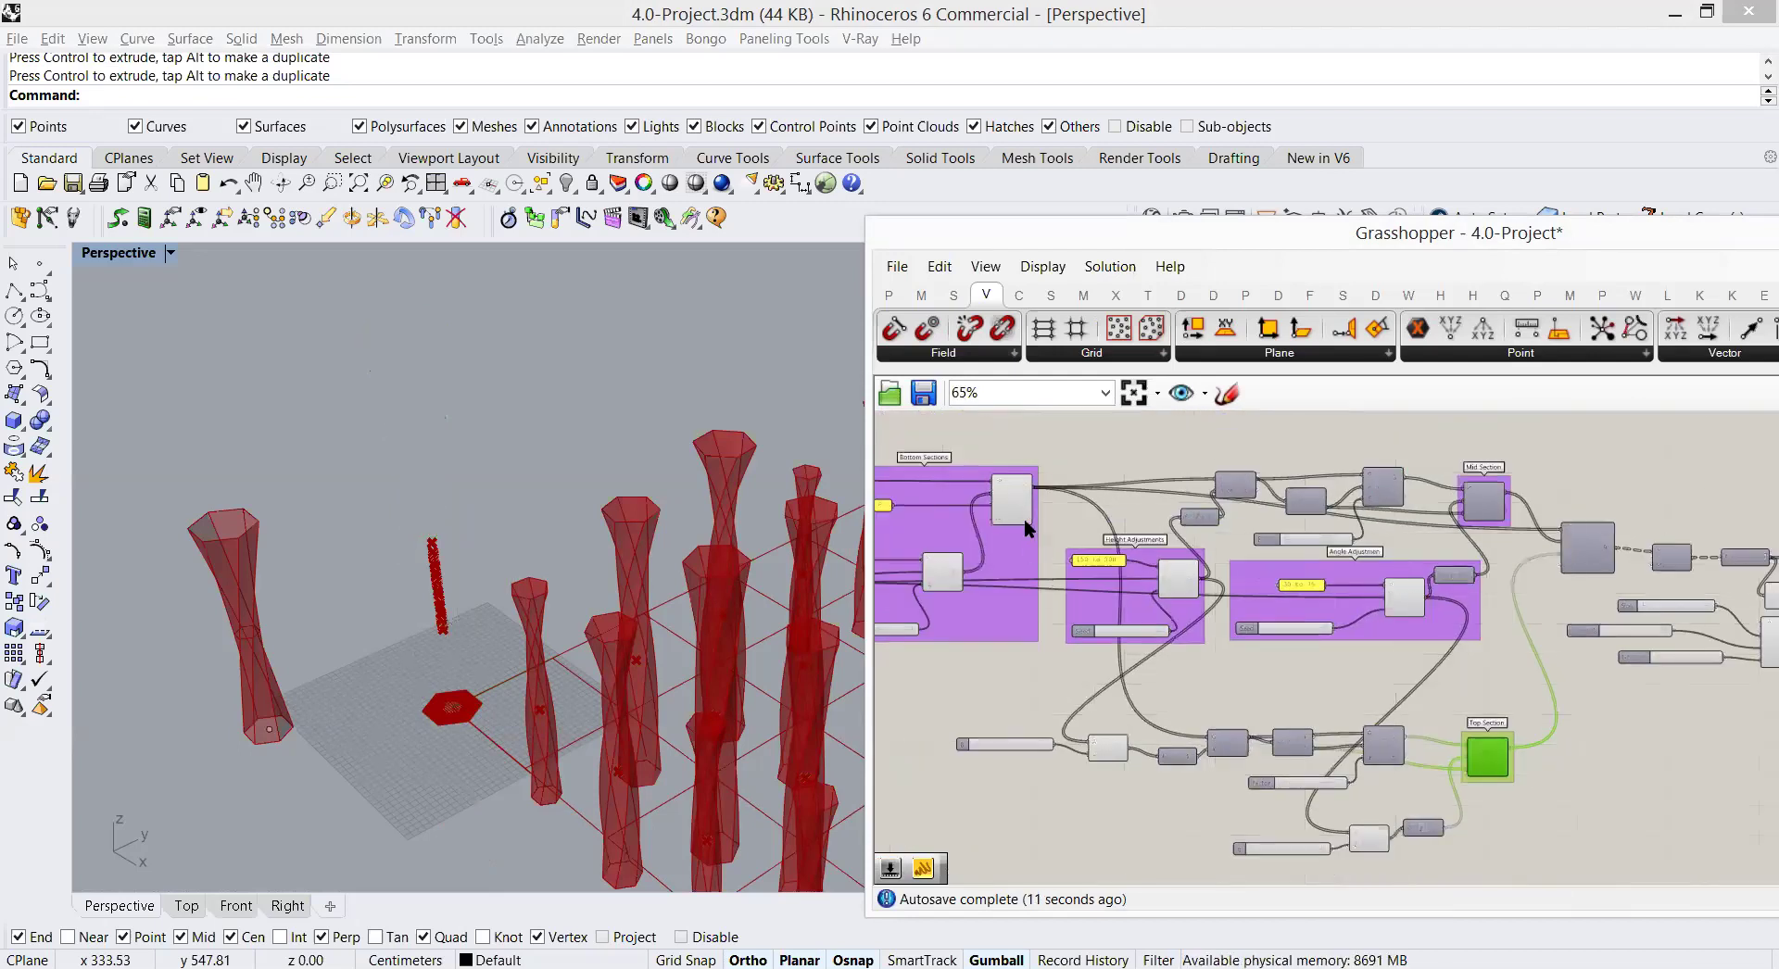
pyautogui.scroll(4, 1024, 519)
pyautogui.click(1006, 491)
pyautogui.rightClick(1083, 510)
pyautogui.click(1121, 546)
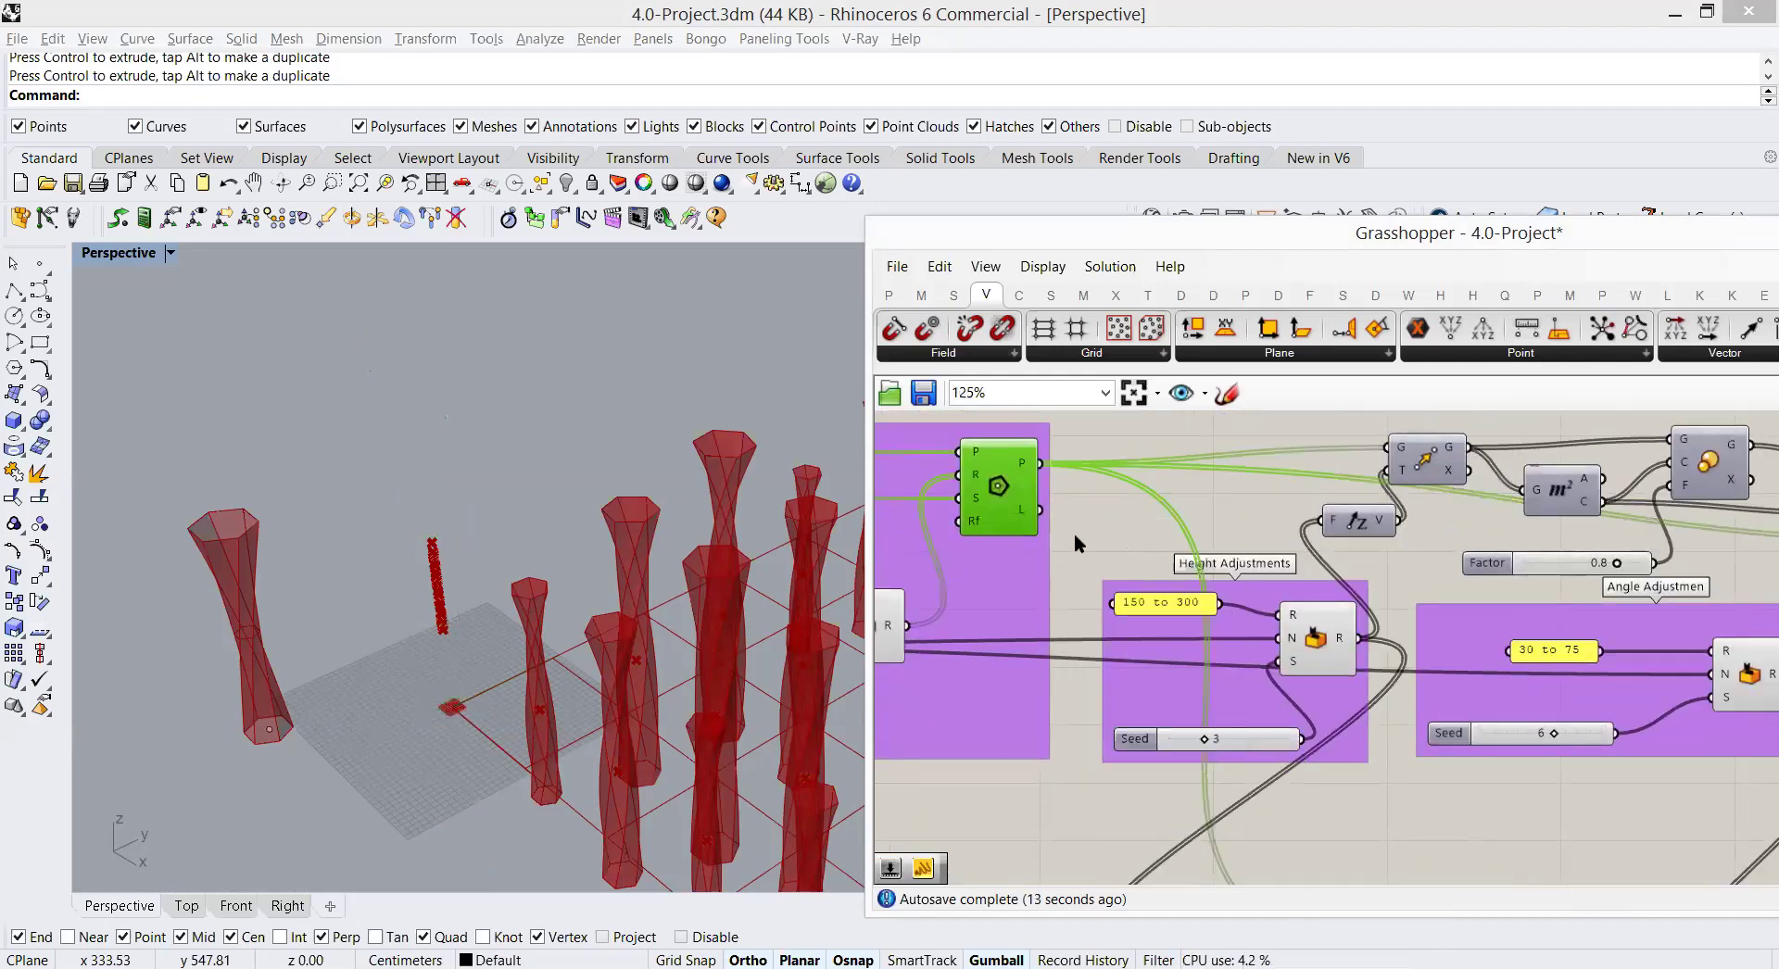
# Step: Turn off the preview of the Volume component that feeds the Orient component
pyautogui.moveTo(883, 657); pyautogui.dragTo(1102, 715, button='right')
pyautogui.moveTo(1048, 663); pyautogui.dragTo(971, 610, button='right')
pyautogui.scroll(-4, 1265, 681)
pyautogui.scroll(3, 1448, 684)
pyautogui.moveTo(1448, 682); pyautogui.dragTo(1331, 727, button='right')
pyautogui.scroll(-2, 1353, 663)
pyautogui.moveTo(1348, 660); pyautogui.dragTo(1254, 661, button='right')
pyautogui.click(1653, 577)
pyautogui.scroll(5, 1398, 580)
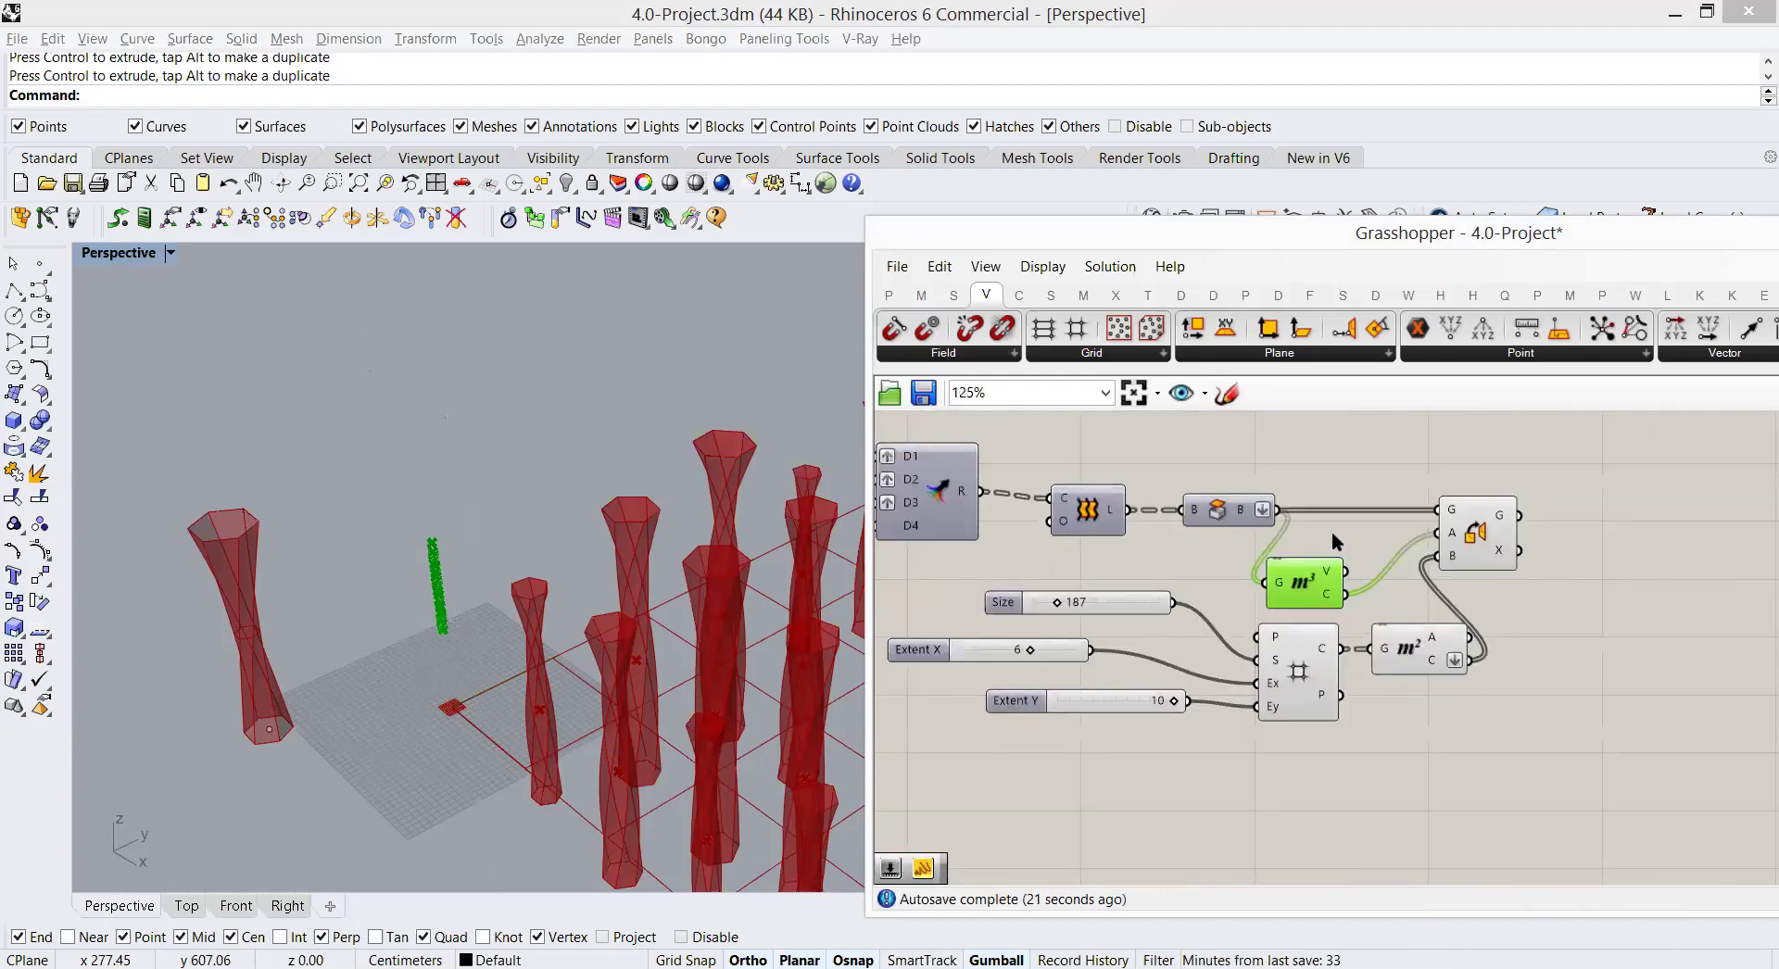
pyautogui.rightClick(1338, 532)
pyautogui.click(1384, 581)
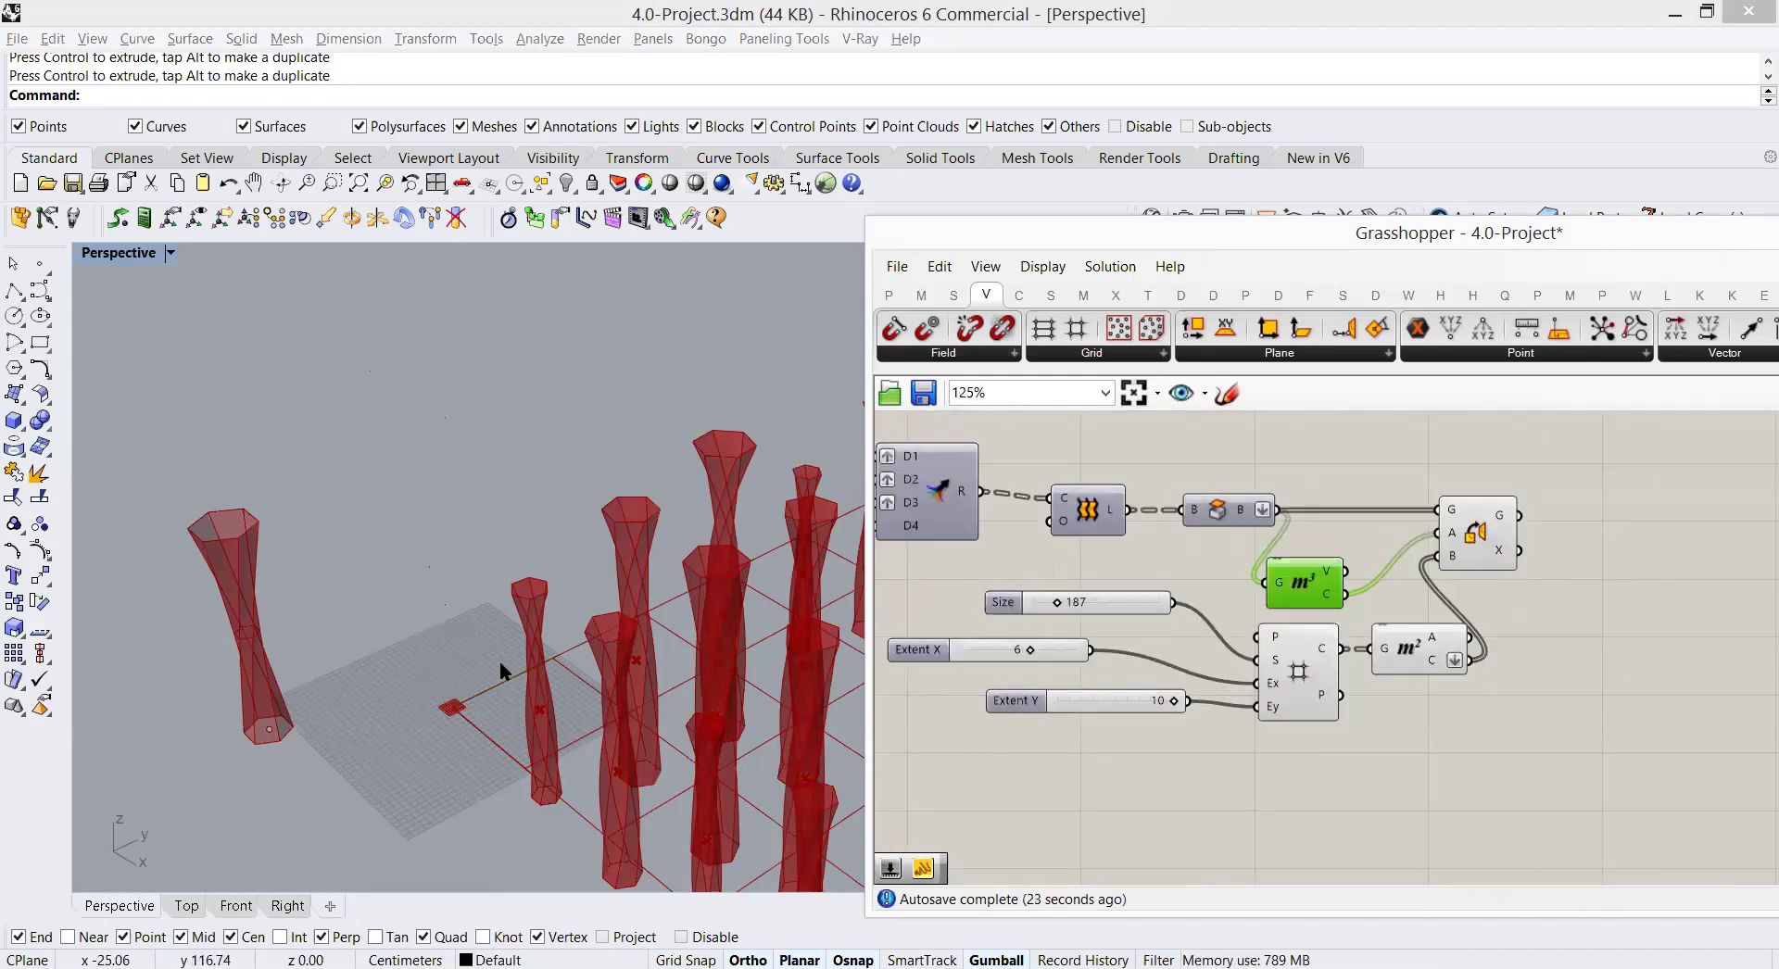
# Step: Examine the tower array on the square grid from several angles and distances
pyautogui.scroll(-7, 501, 672)
pyautogui.moveTo(667, 681); pyautogui.dragTo(567, 539, button='right')
pyautogui.scroll(7, 499, 535)
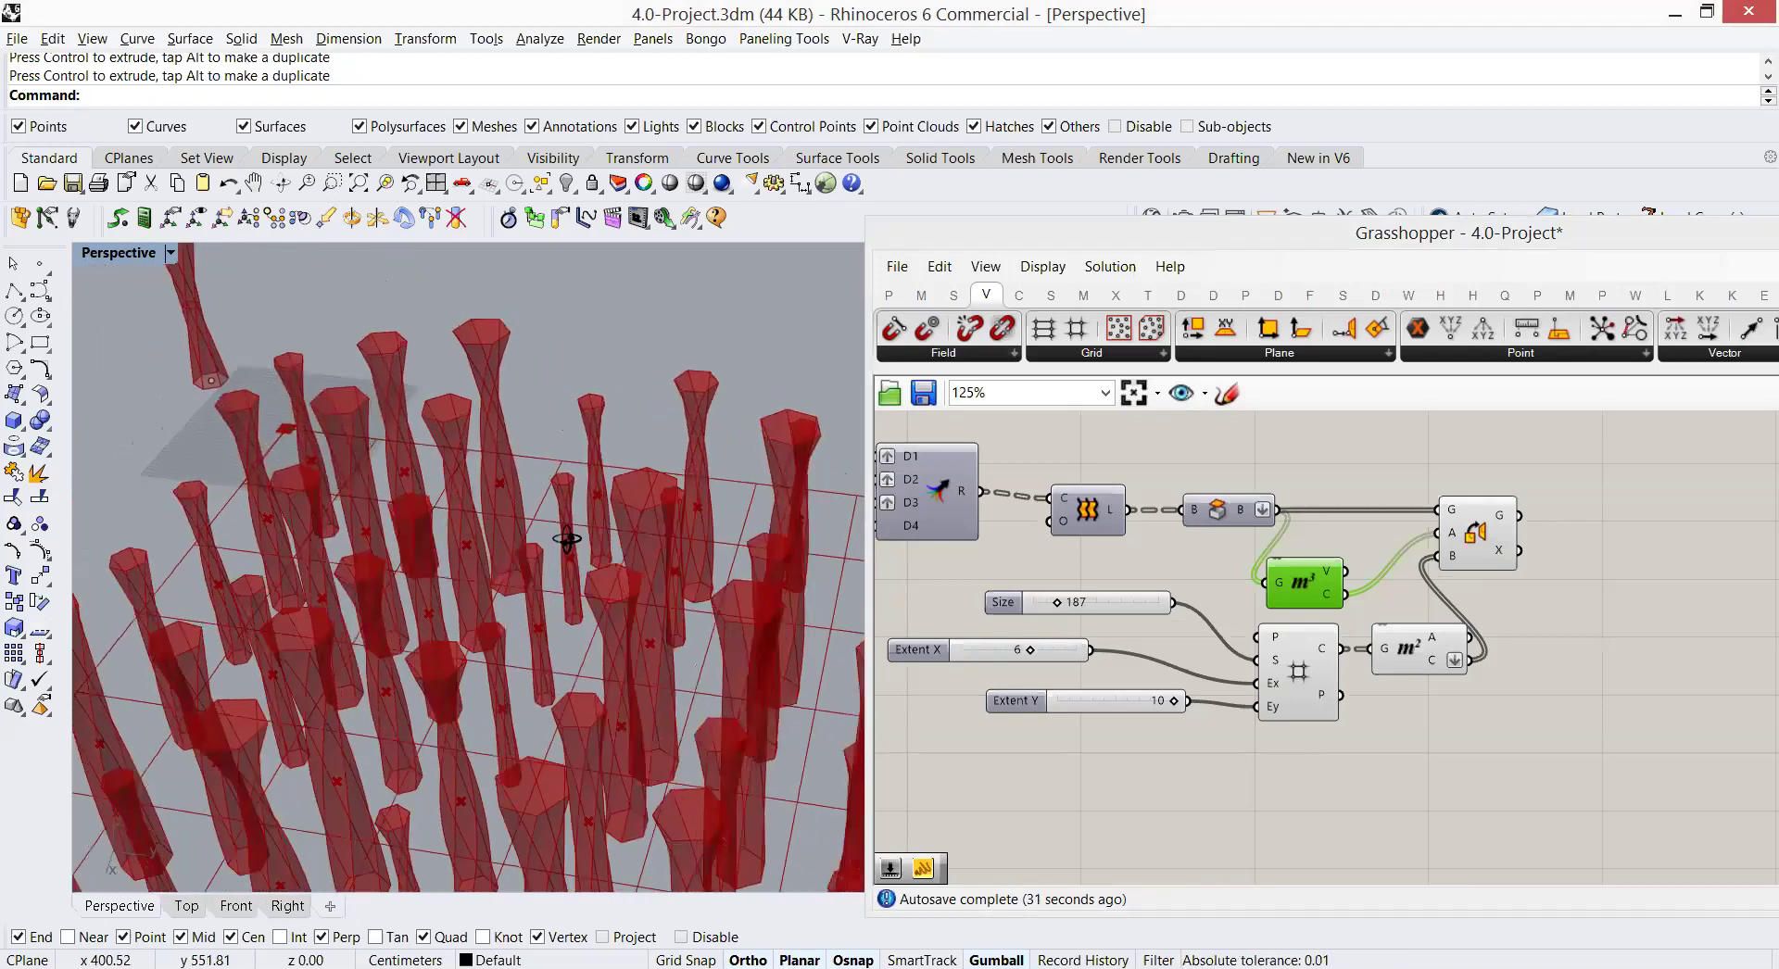
pyautogui.scroll(-8, 567, 538)
pyautogui.moveTo(576, 602); pyautogui.dragTo(714, 611, button='right')
pyautogui.moveTo(596, 540); pyautogui.dragTo(639, 532, button='right')
pyautogui.moveTo(524, 566); pyautogui.dragTo(443, 597, button='right')
pyautogui.scroll(5, 477, 503)
pyautogui.moveTo(477, 503); pyautogui.dragTo(522, 517, button='right')
pyautogui.scroll(-5, 457, 449)
pyautogui.scroll(5, 560, 452)
pyautogui.moveTo(559, 453); pyautogui.dragTo(618, 450, button='right')
# Step: Set the random height range in the Height Adjustments group to 150 to 250
pyautogui.moveTo(993, 607); pyautogui.dragTo(1180, 563, button='right')
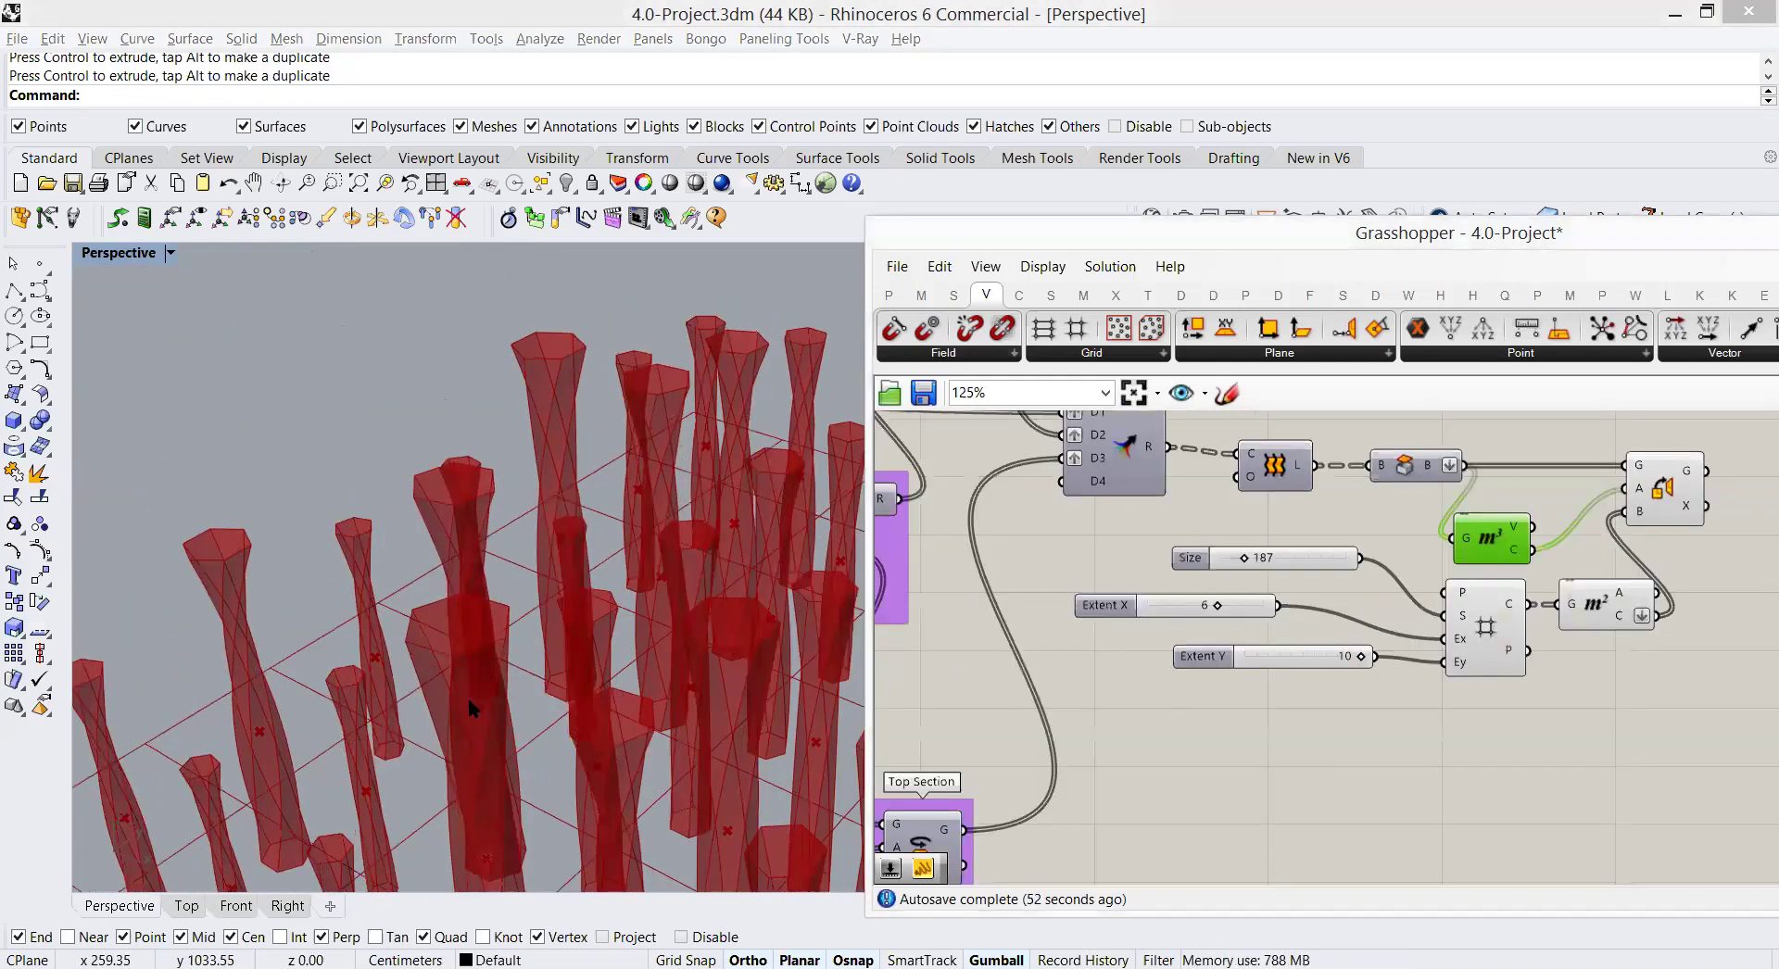
pyautogui.scroll(-5, 469, 698)
pyautogui.moveTo(402, 636); pyautogui.dragTo(500, 644, button='right')
pyautogui.scroll(-3, 1182, 635)
pyautogui.moveTo(943, 641); pyautogui.dragTo(1270, 604, button='right')
pyautogui.moveTo(941, 567); pyautogui.dragTo(1305, 573, button='right')
pyautogui.scroll(4, 1182, 556)
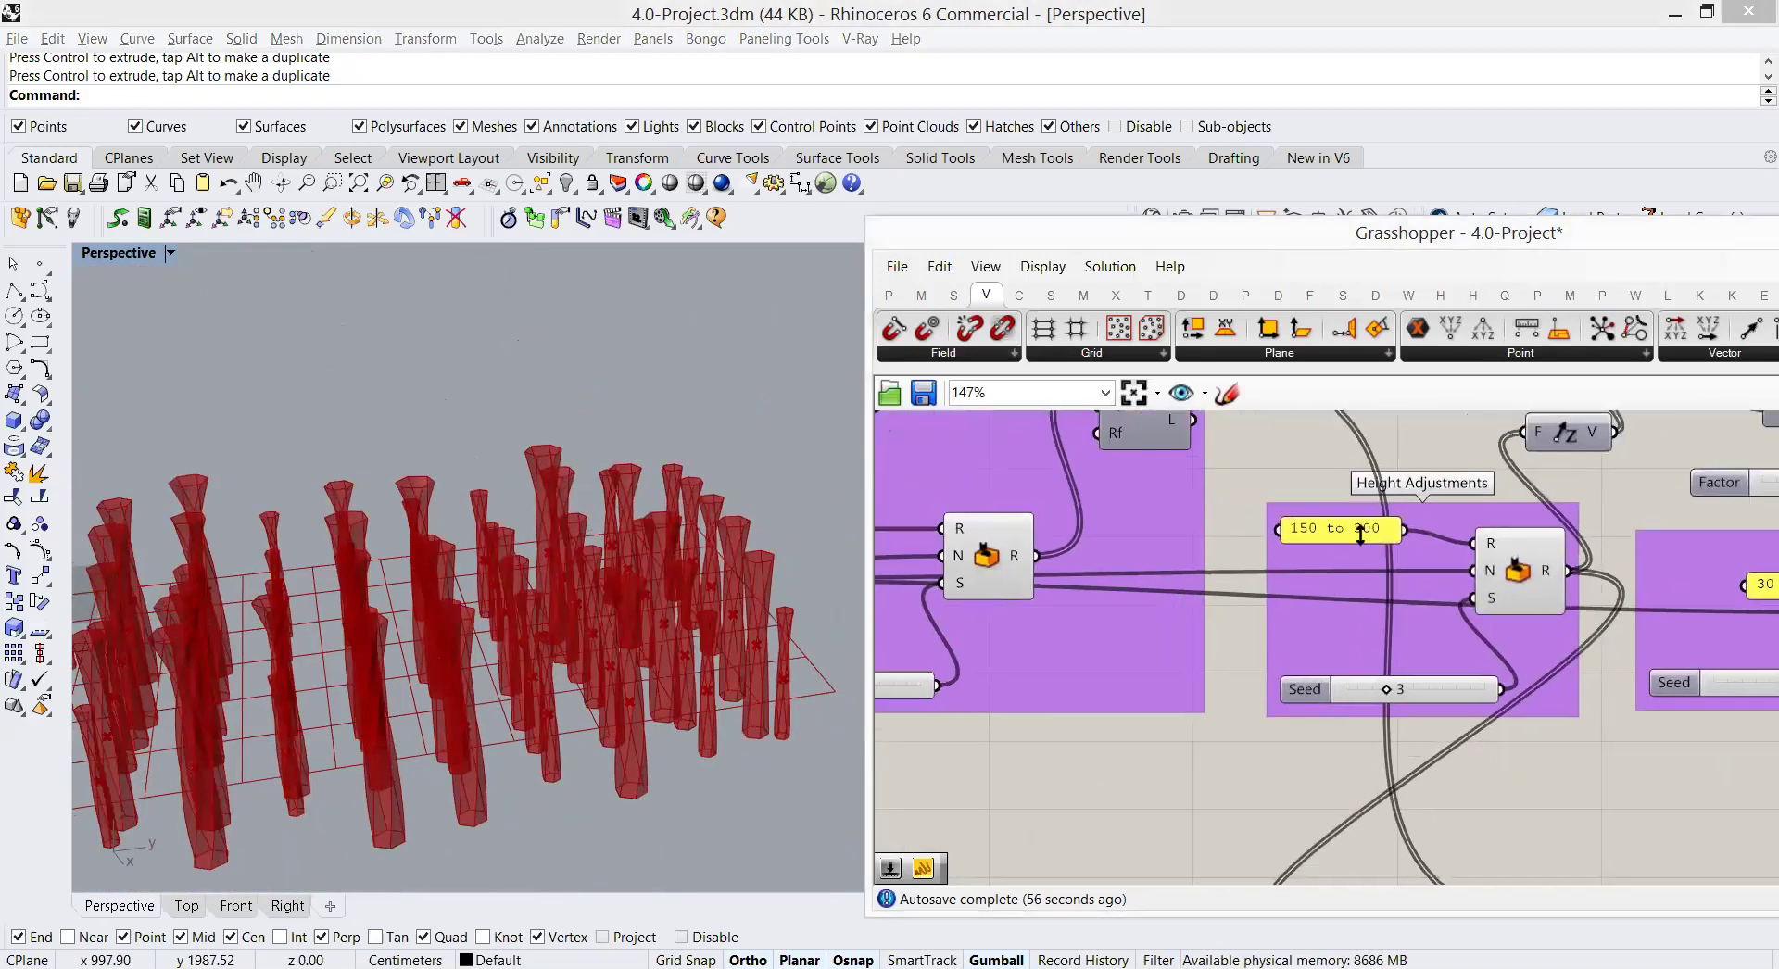
pyautogui.doubleClick(1364, 530)
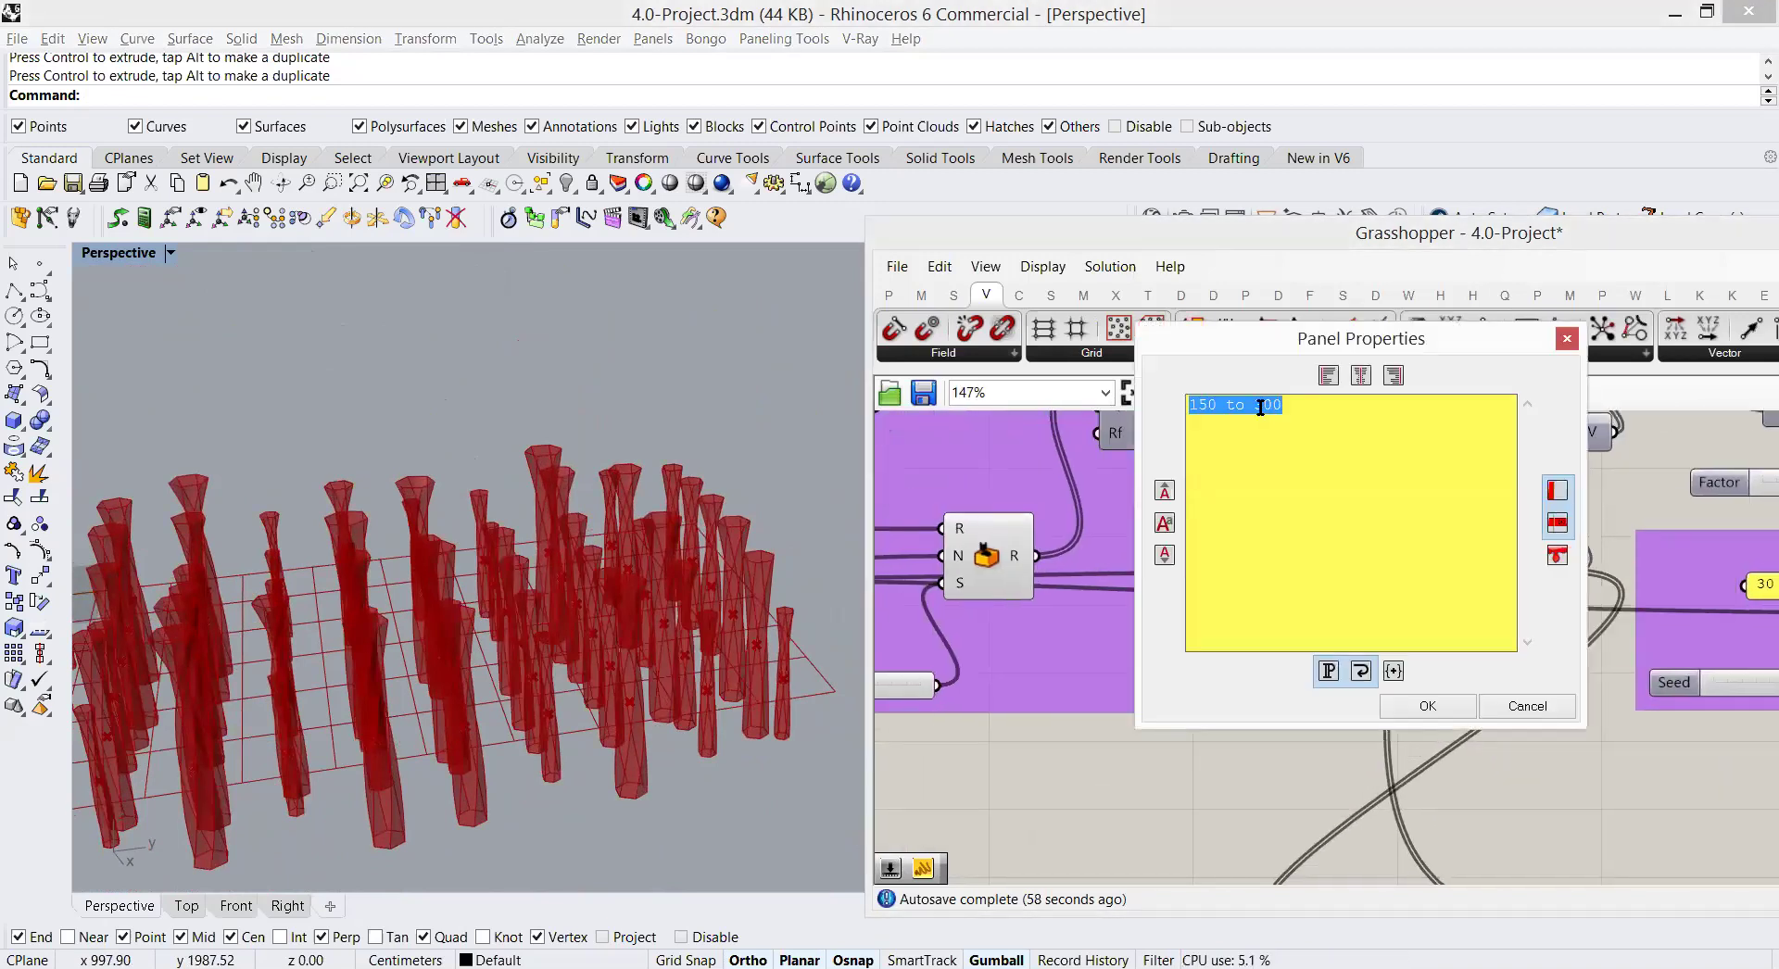
pyautogui.click(1262, 404)
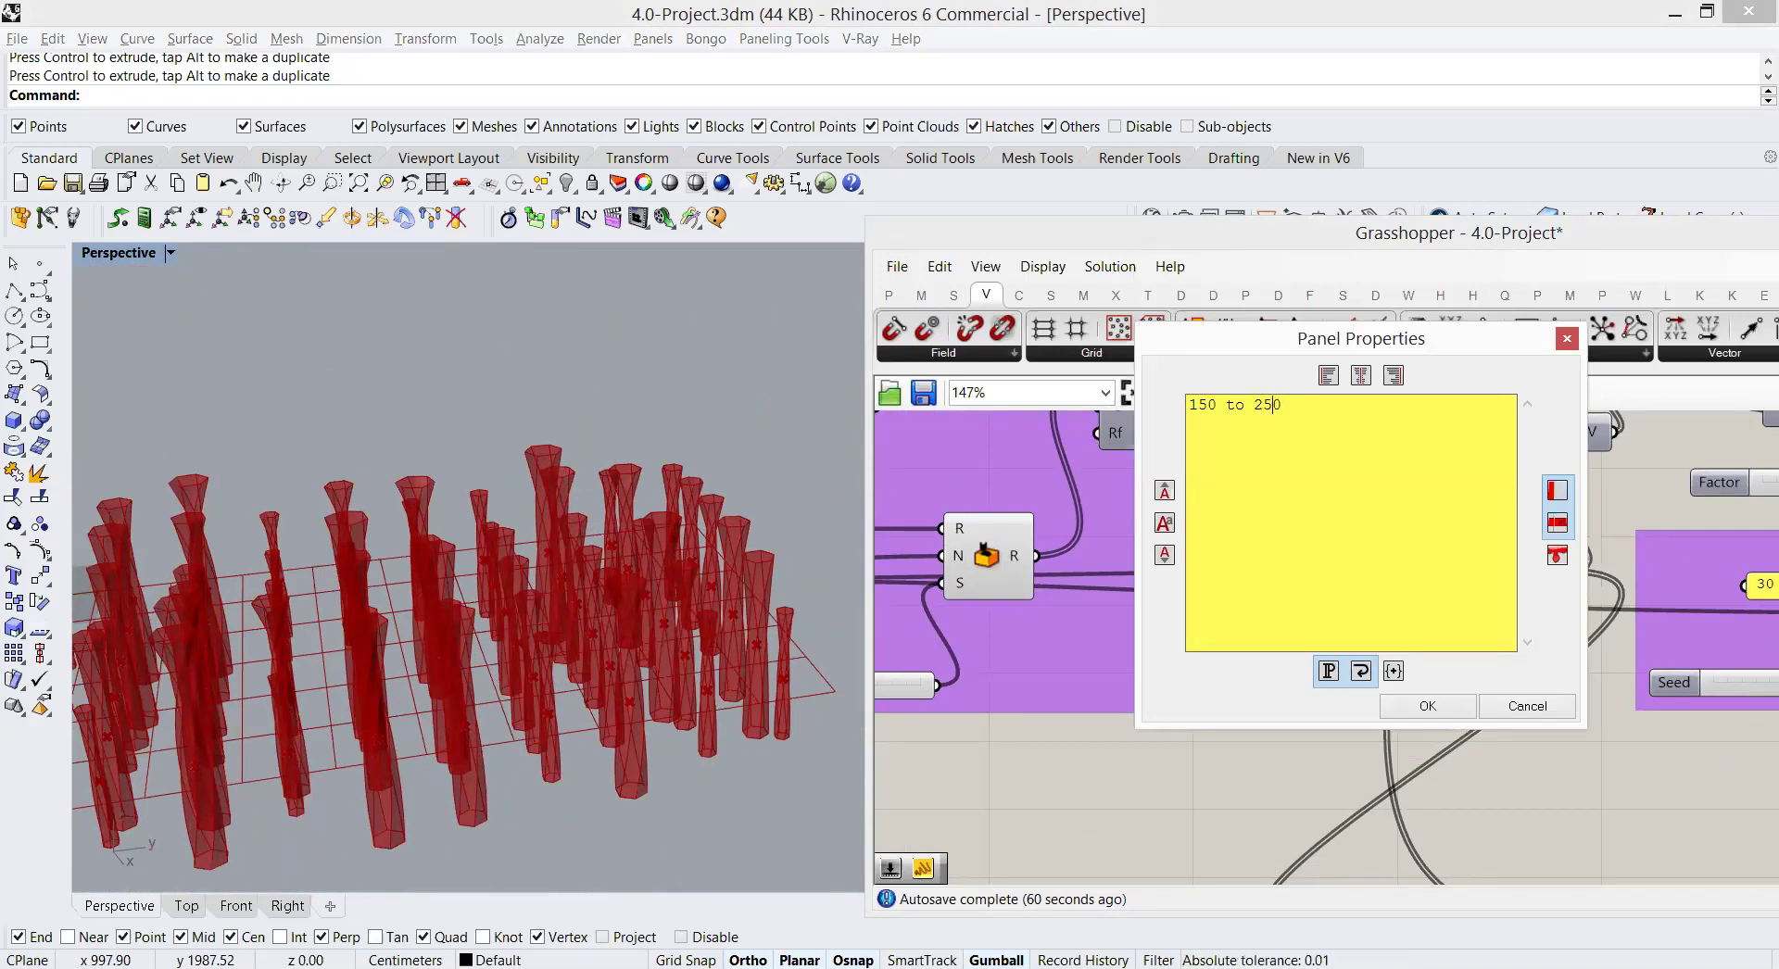
pyautogui.click(1424, 709)
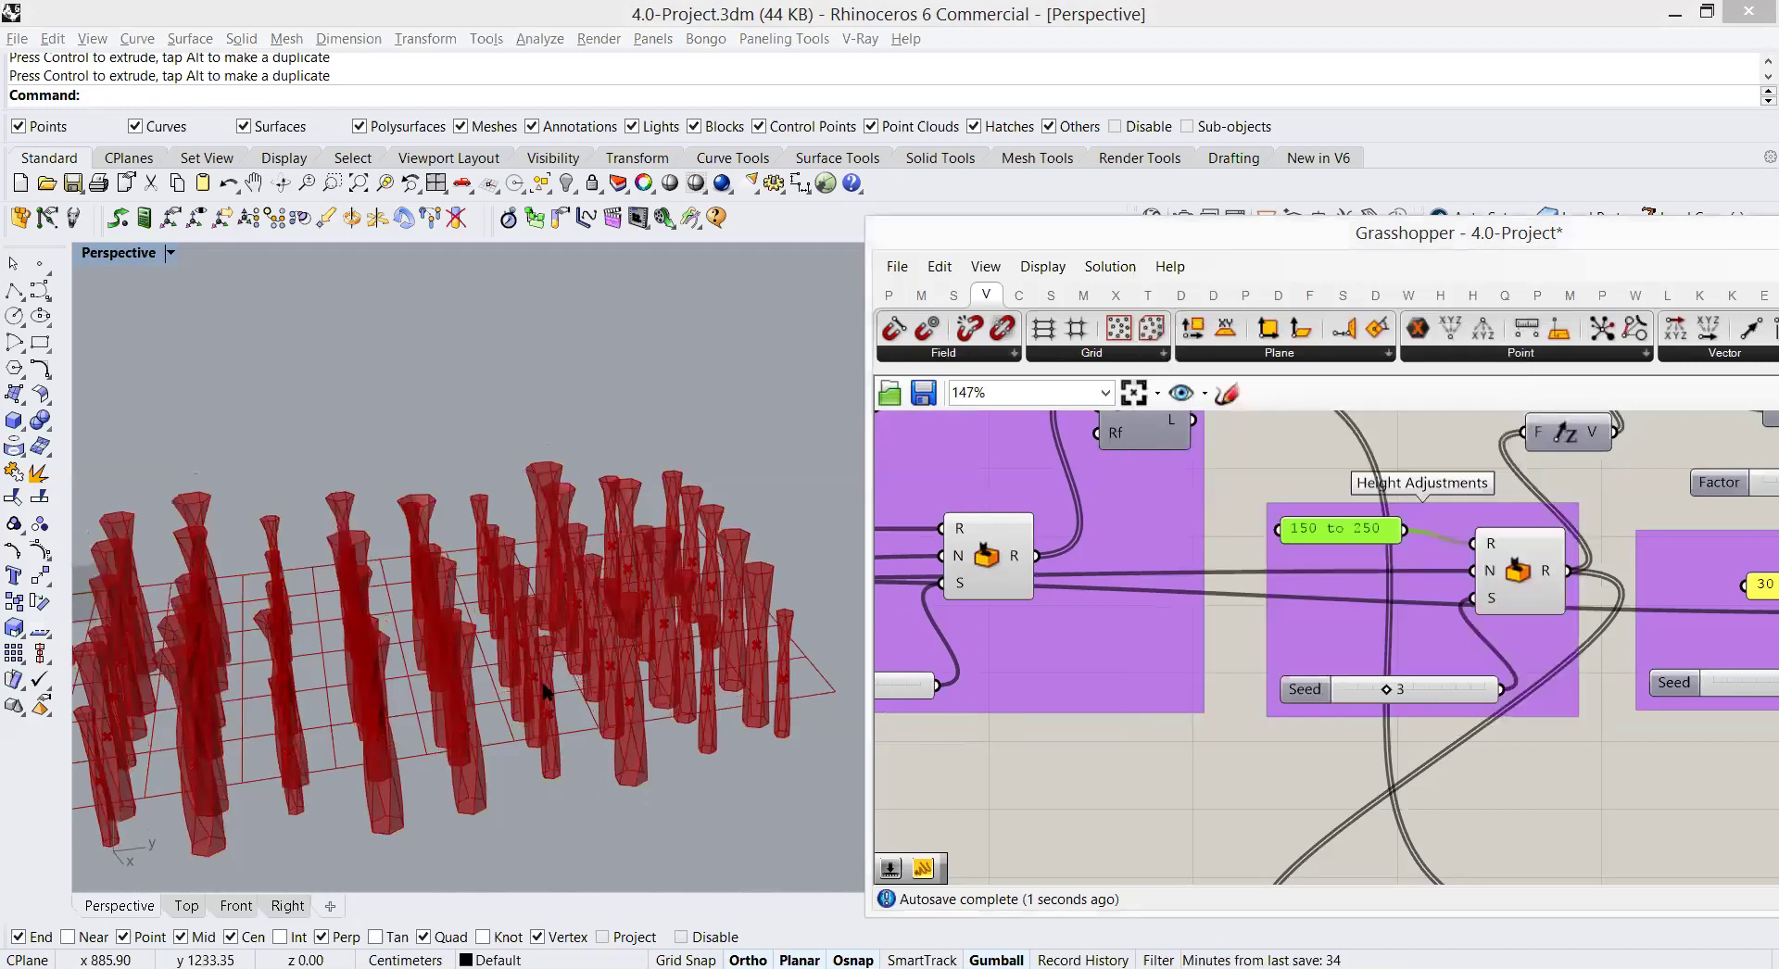
# Step: Set the Factor of the Scale component that feeds the Top Section group to 1.8
pyautogui.scroll(4, 1181, 608)
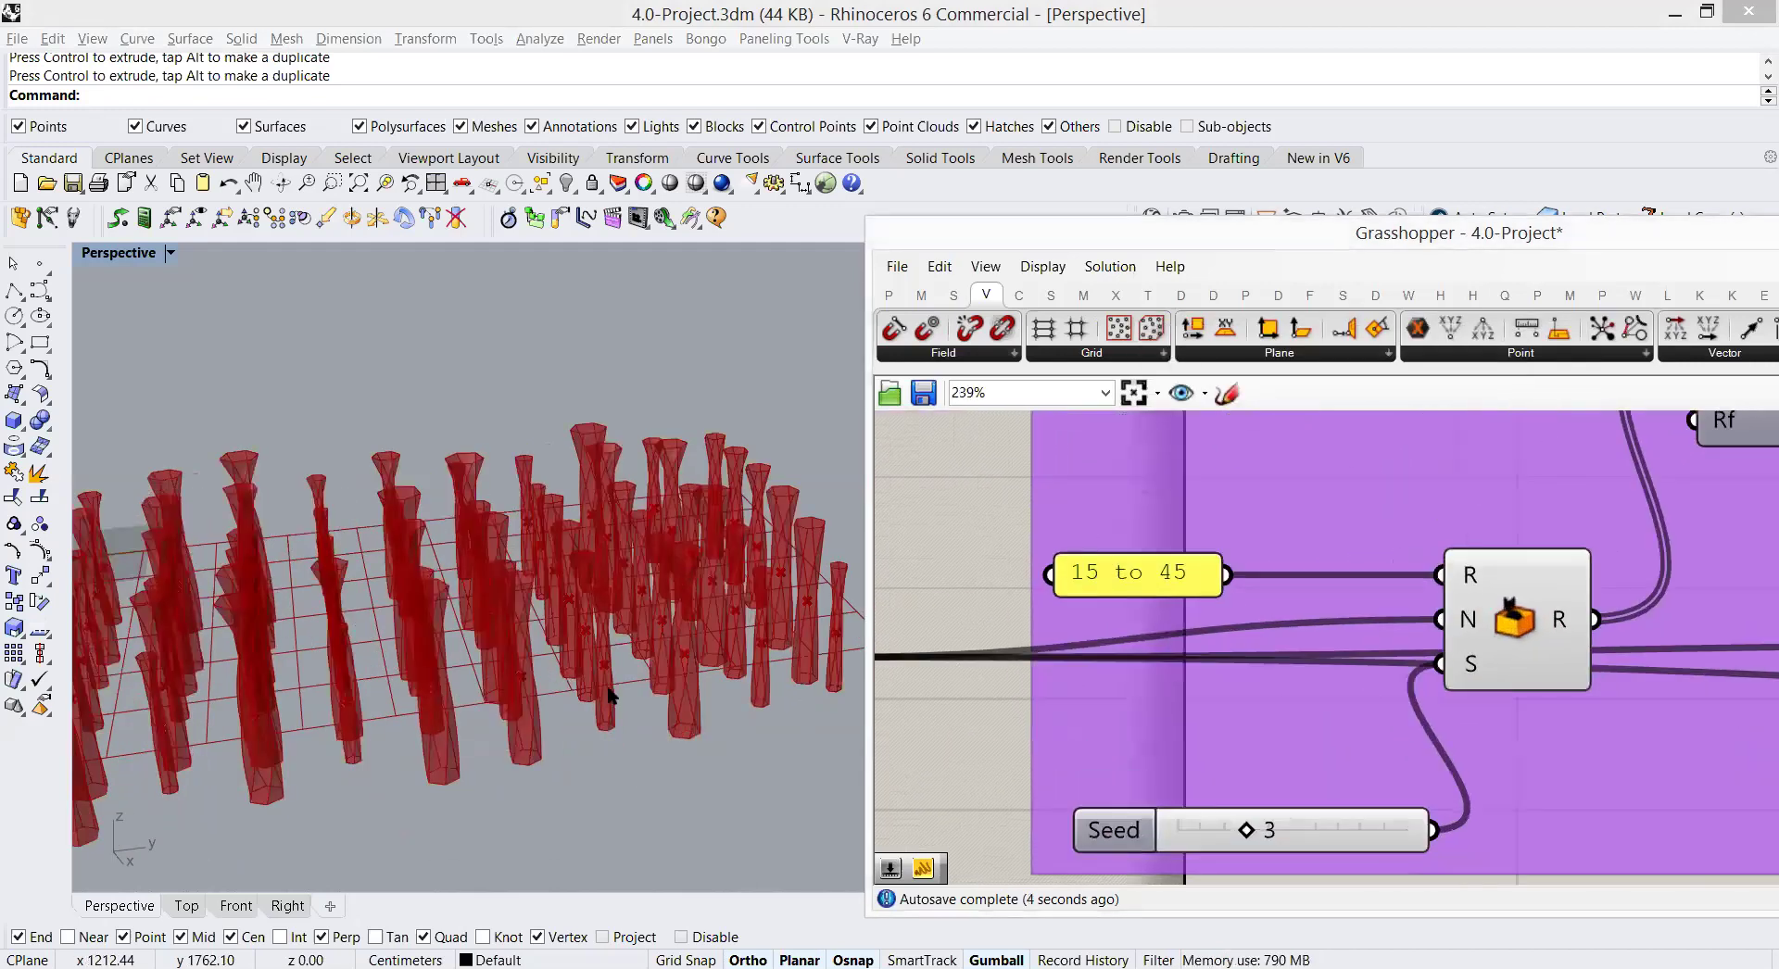
pyautogui.moveTo(269, 664); pyautogui.dragTo(364, 525, button='right')
pyautogui.scroll(-5, 1344, 727)
pyautogui.moveTo(1383, 732); pyautogui.dragTo(876, 412, button='right')
pyautogui.scroll(4, 1414, 630)
pyautogui.moveTo(1414, 630); pyautogui.dragTo(1372, 519, button='right')
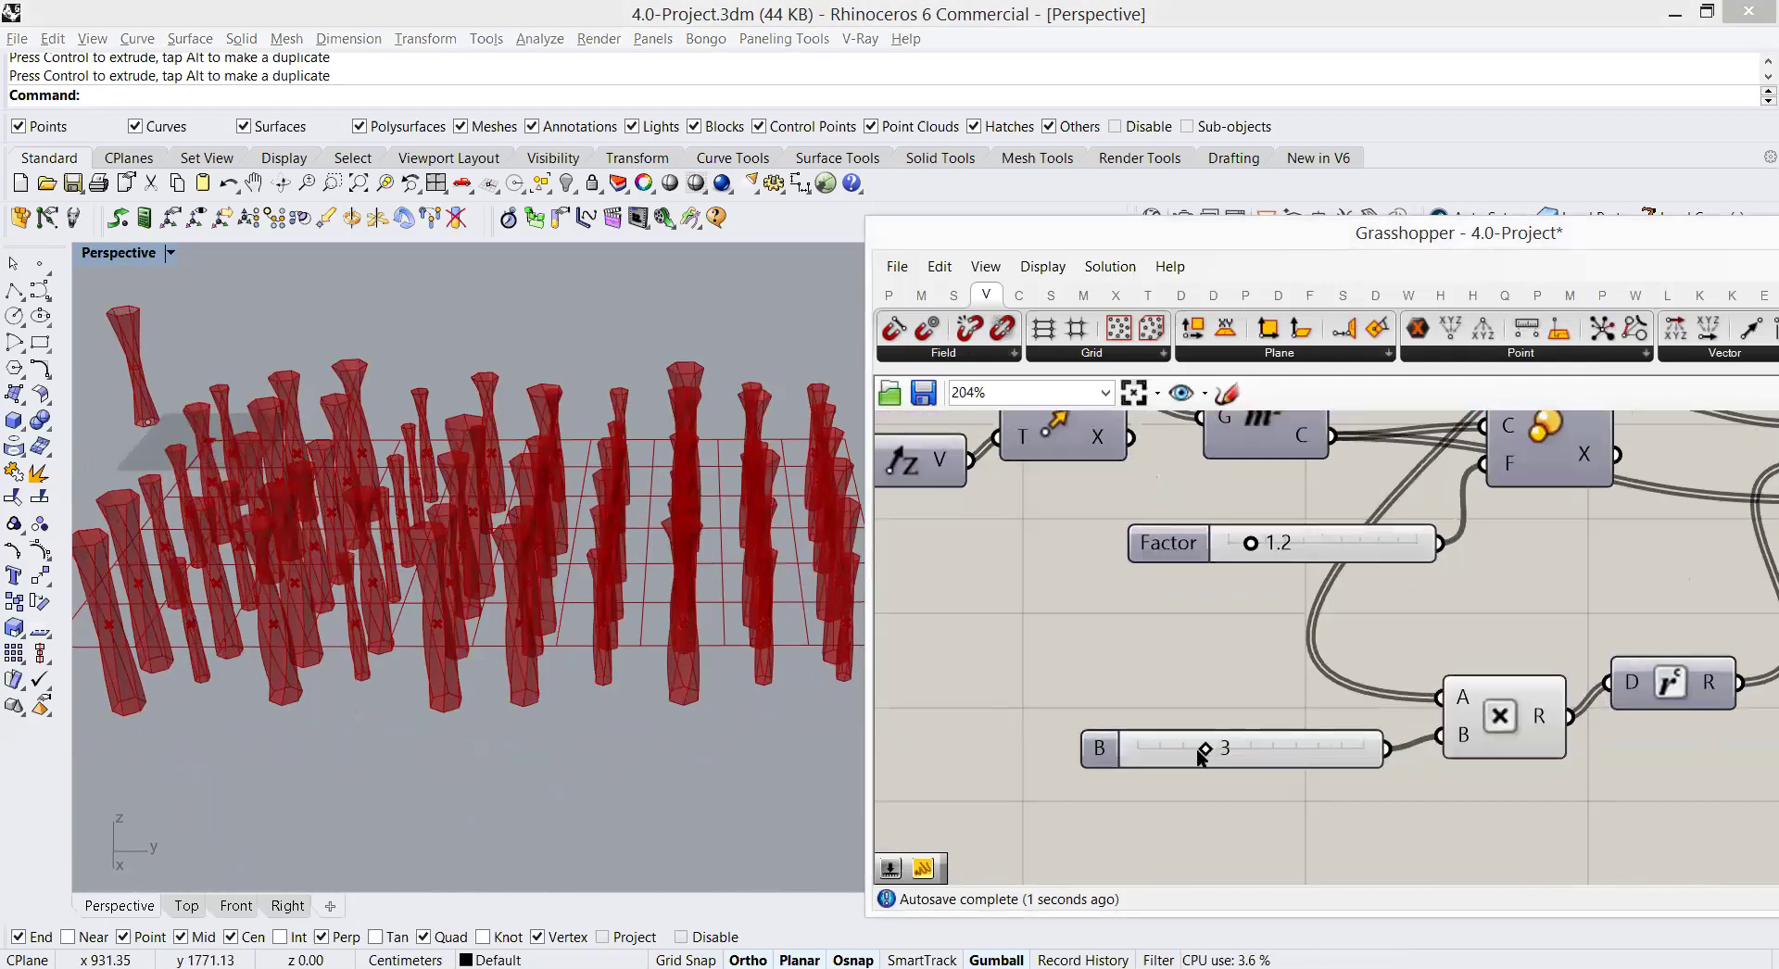
pyautogui.moveTo(1196, 761); pyautogui.dragTo(1193, 761)
pyautogui.moveTo(1269, 549); pyautogui.dragTo(1268, 567)
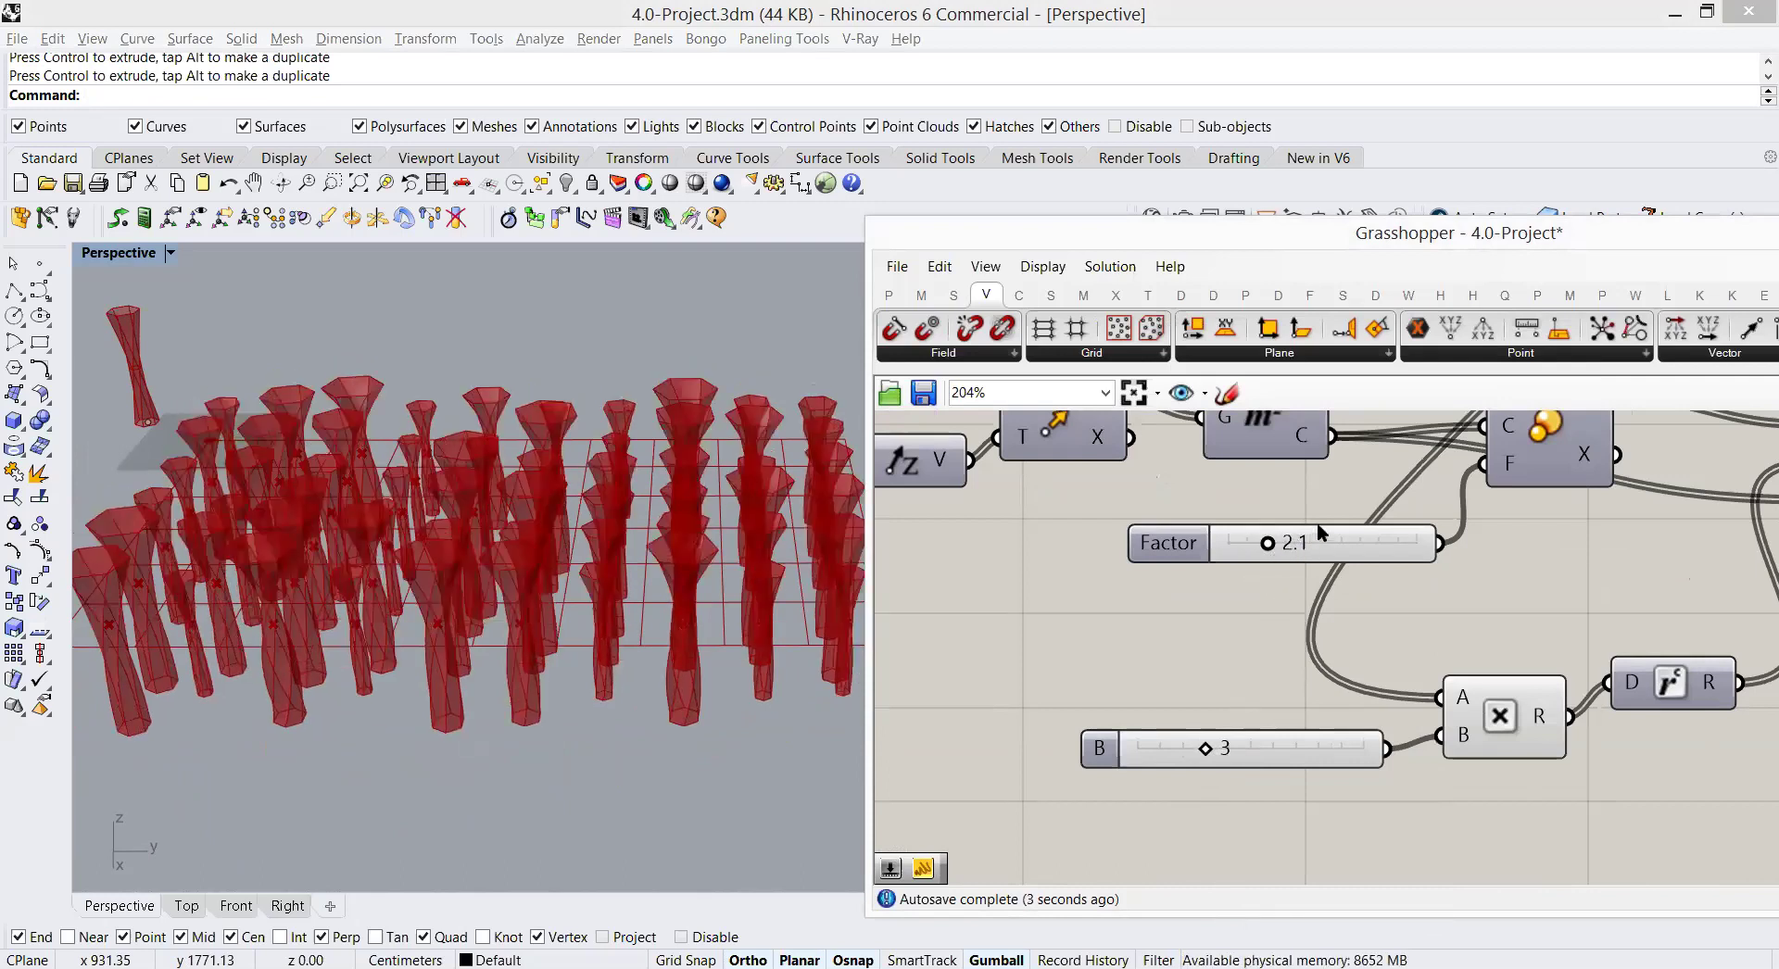
pyautogui.moveTo(1268, 549); pyautogui.dragTo(1203, 628)
# Step: Turn off the preview of the square grid component that supplies the cells for the towers
pyautogui.moveTo(1209, 619); pyautogui.dragTo(1416, 731, button='right')
pyautogui.scroll(-5, 1416, 731)
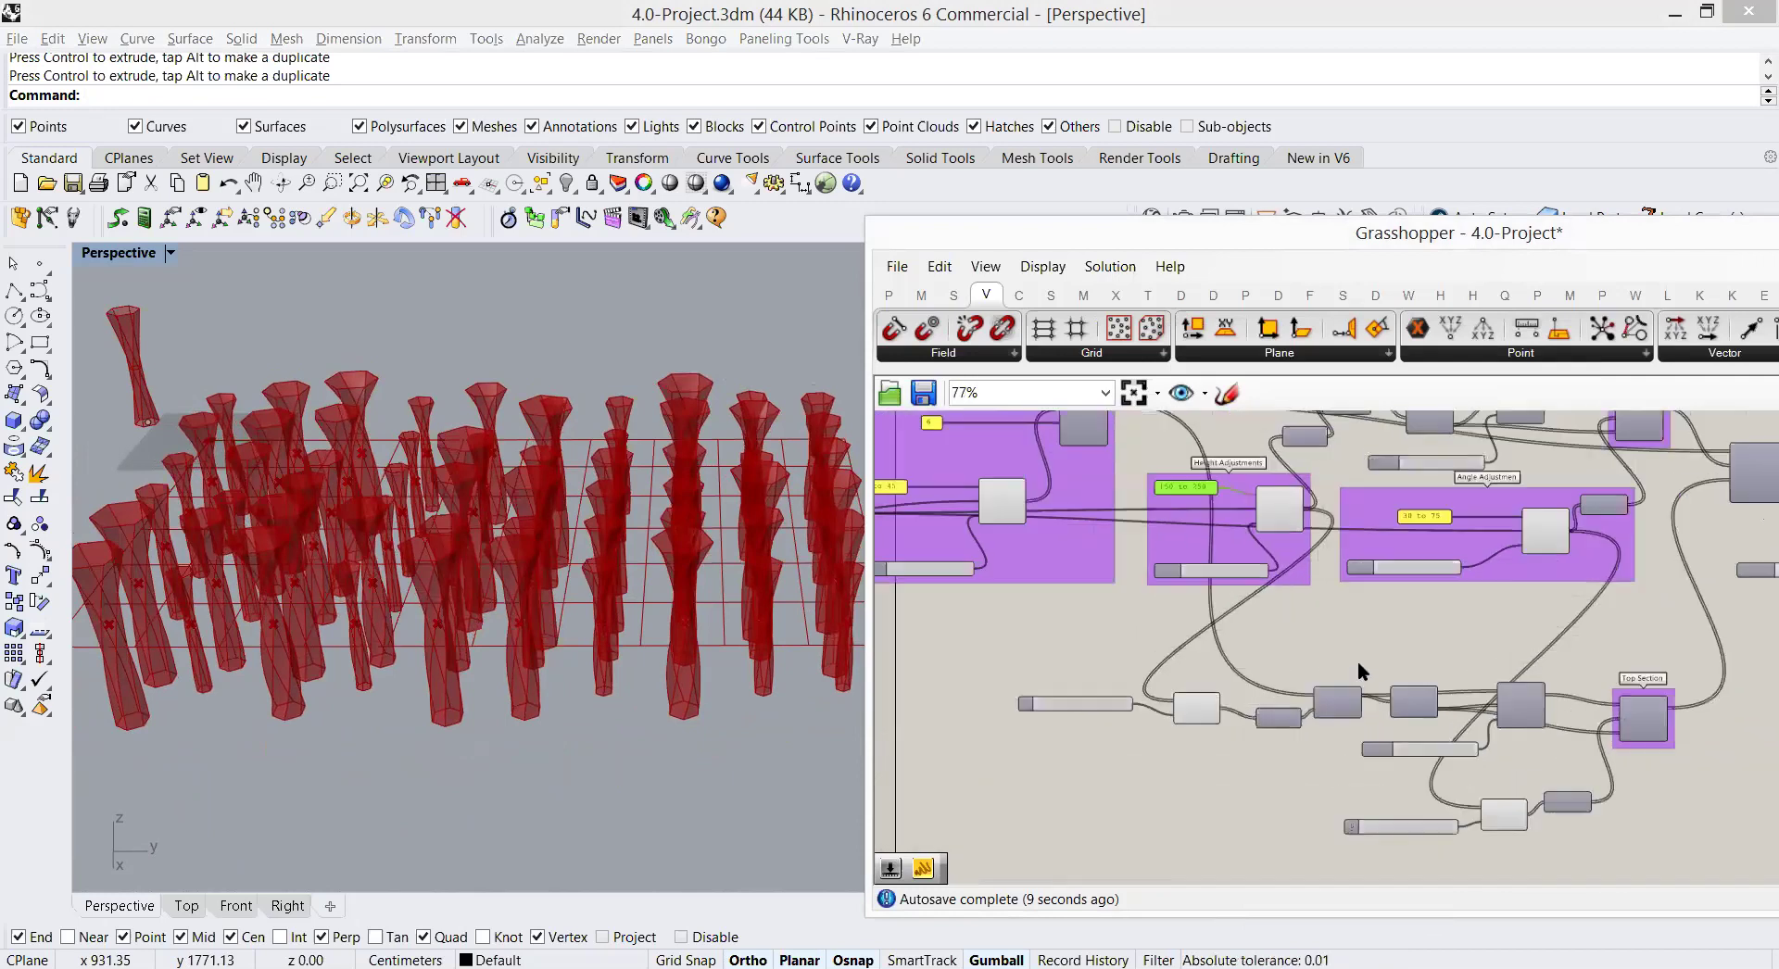
pyautogui.scroll(2, 1297, 665)
pyautogui.moveTo(1297, 665); pyautogui.dragTo(1321, 798, button='right')
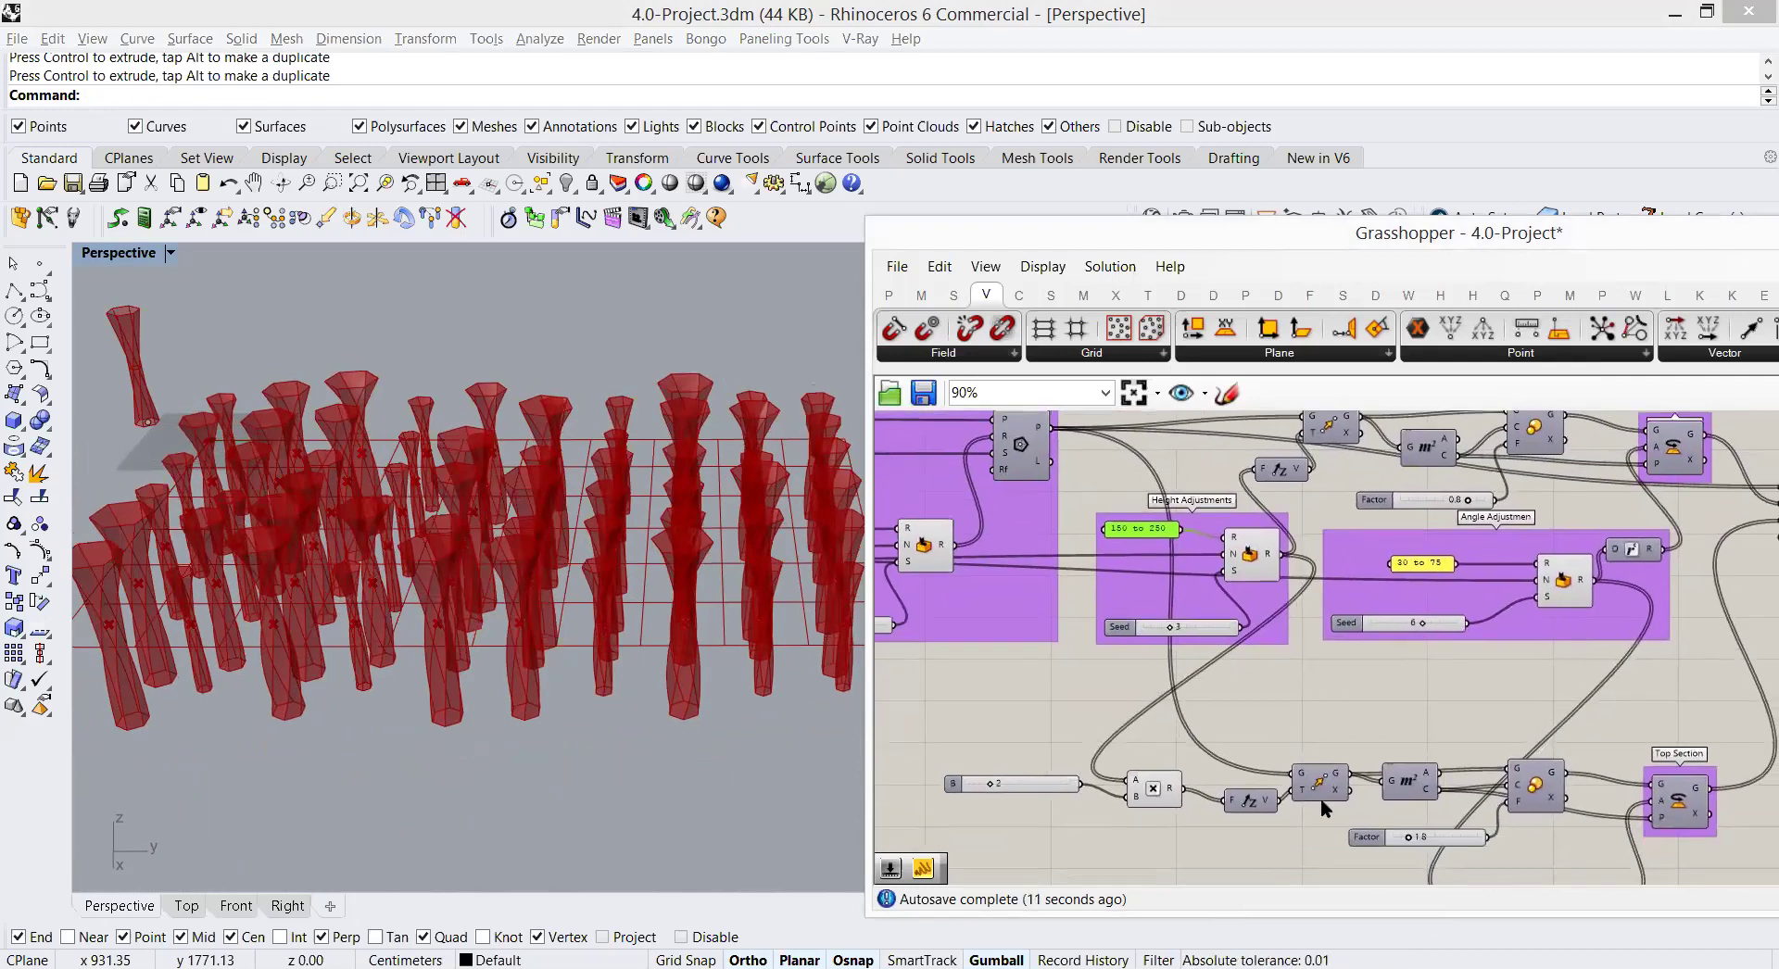
pyautogui.scroll(4, 1320, 798)
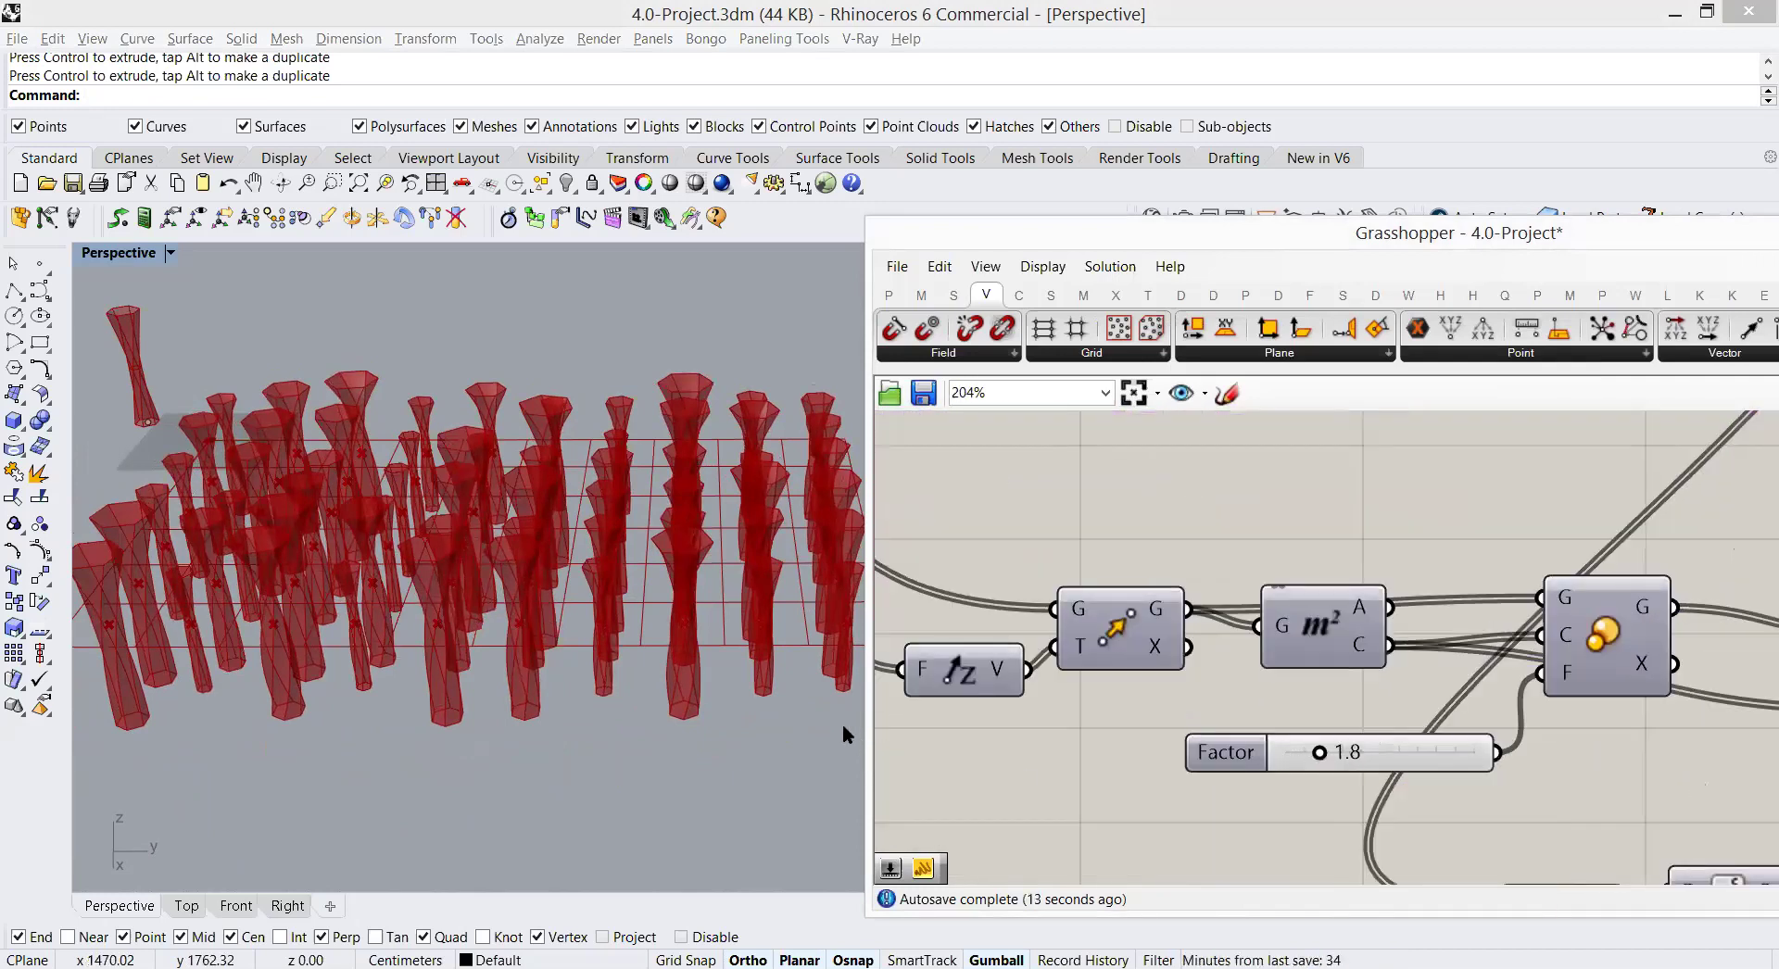
pyautogui.moveTo(696, 660); pyautogui.dragTo(575, 570, button='right')
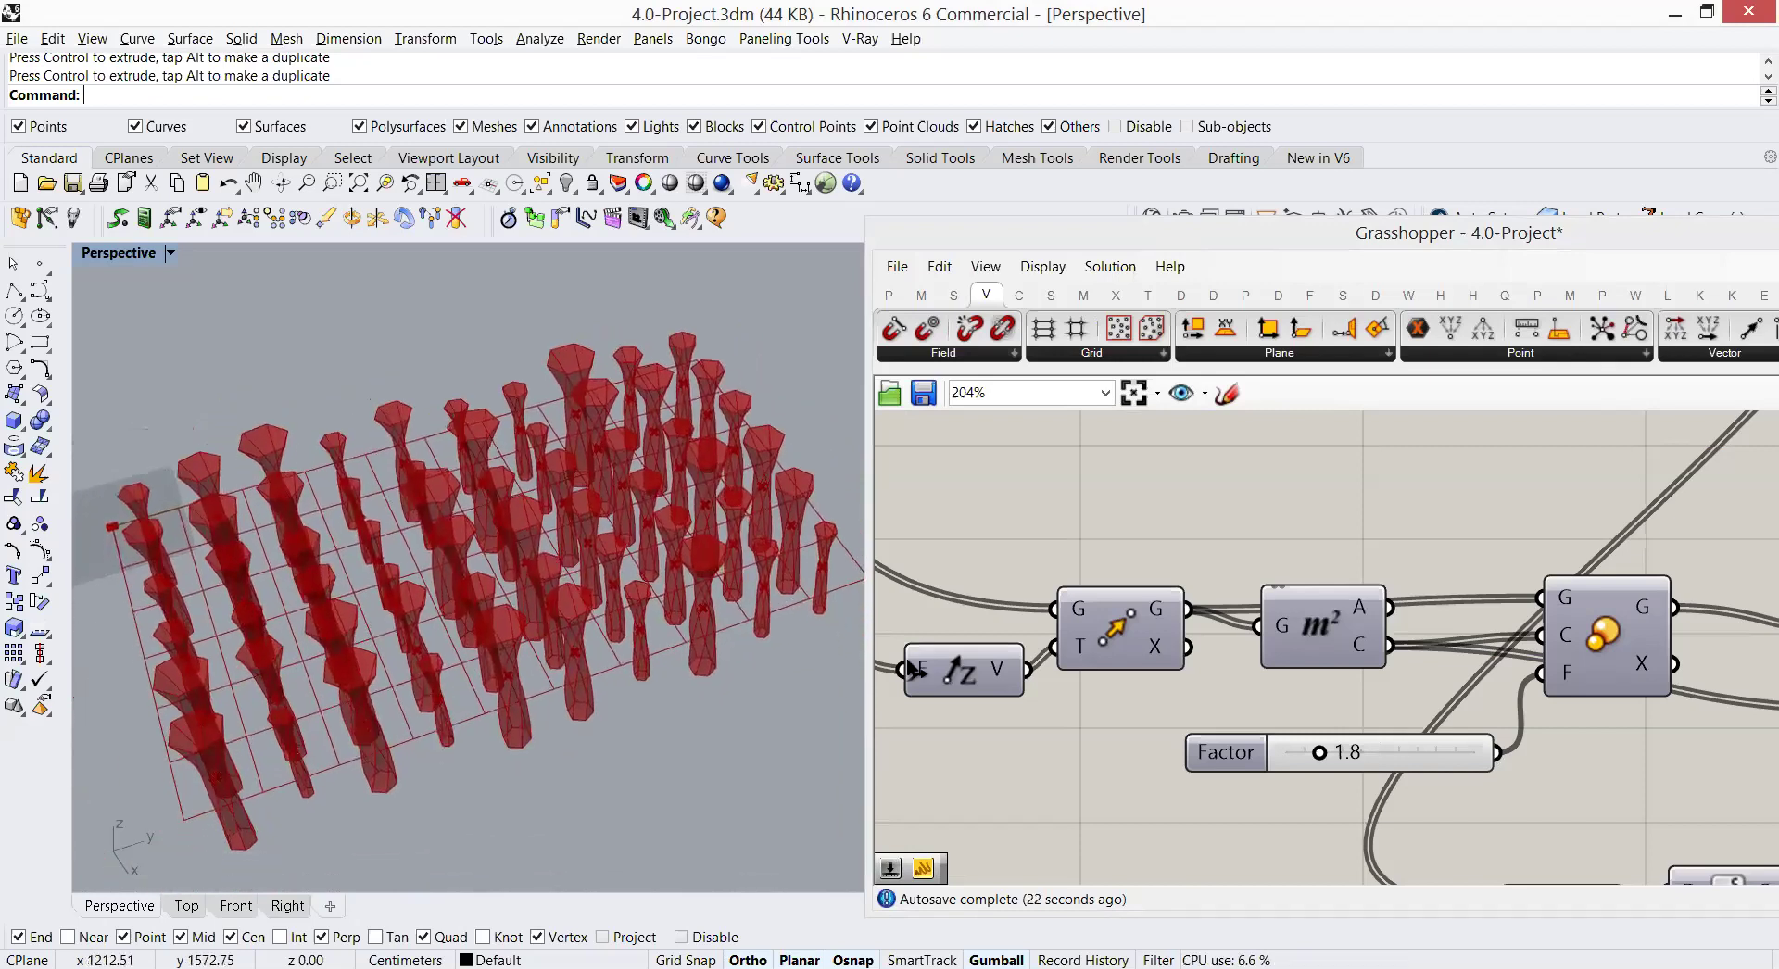
pyautogui.scroll(-5, 1255, 658)
pyautogui.scroll(3, 1337, 581)
pyautogui.click(1252, 697)
pyautogui.rightClick(1233, 742)
pyautogui.click(1322, 667)
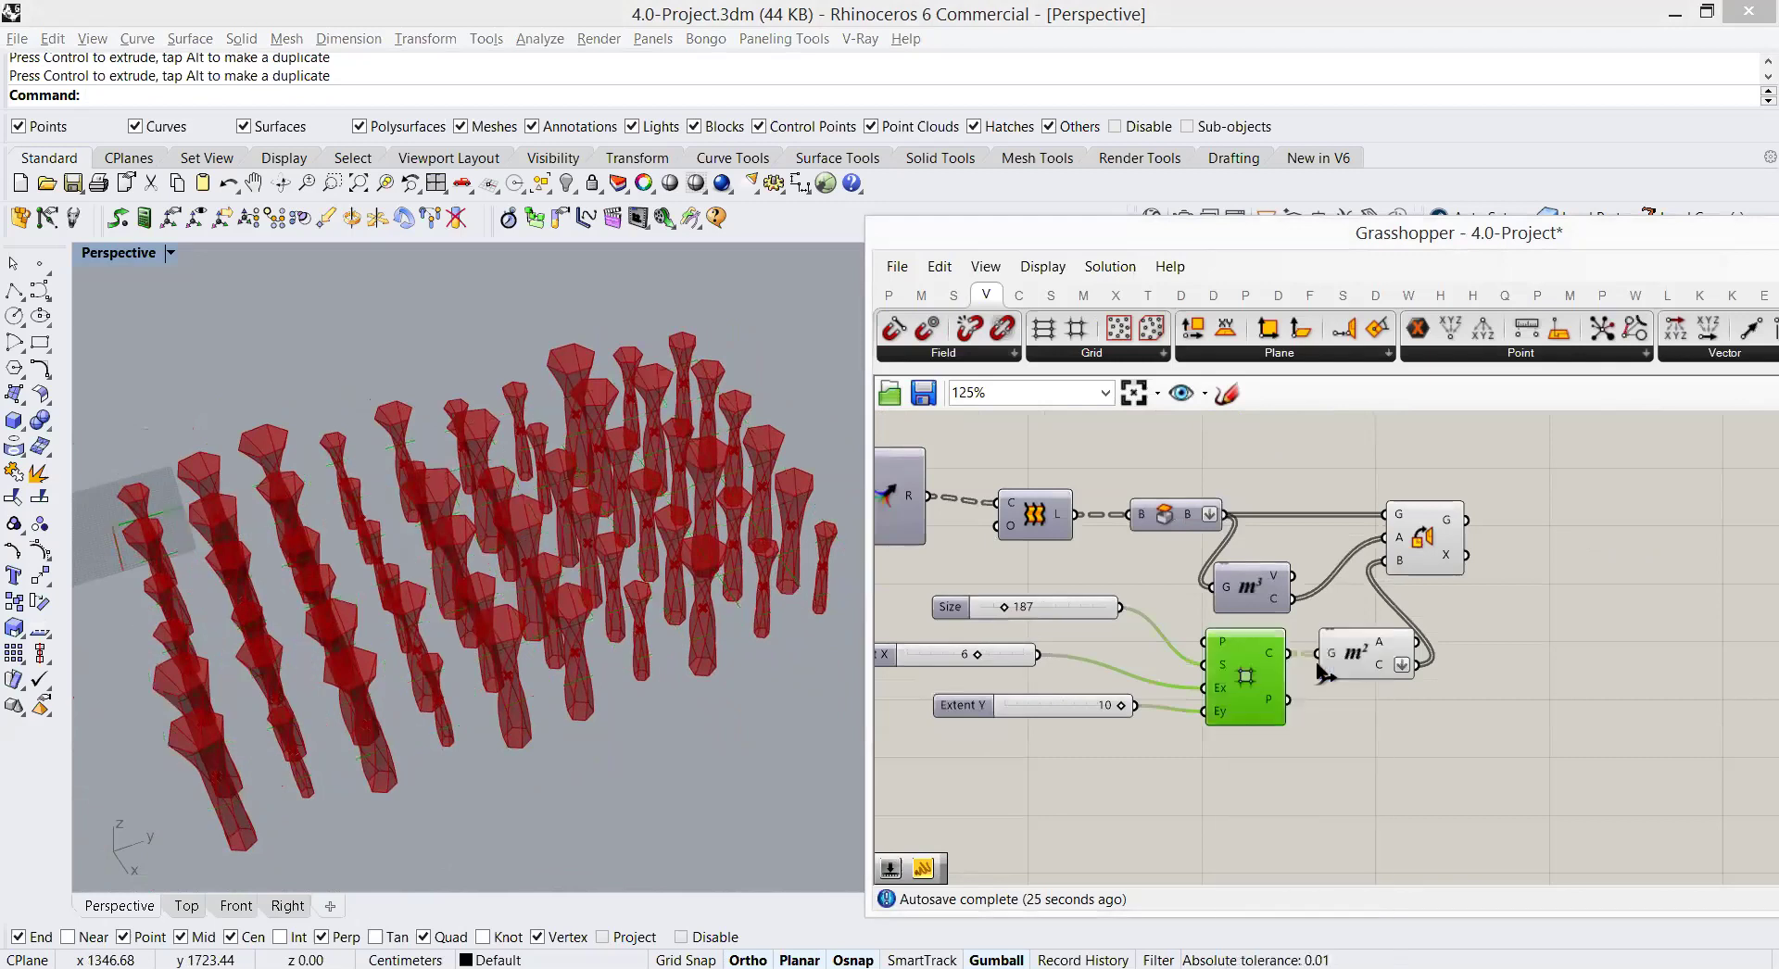
# Step: Examine the reference image of the rainbow-coloured tower array in the Image Gallery on the canvas
pyautogui.moveTo(1466, 583); pyautogui.dragTo(1232, 825, button='right')
pyautogui.scroll(-3, 1438, 631)
pyautogui.scroll(-4, 1389, 584)
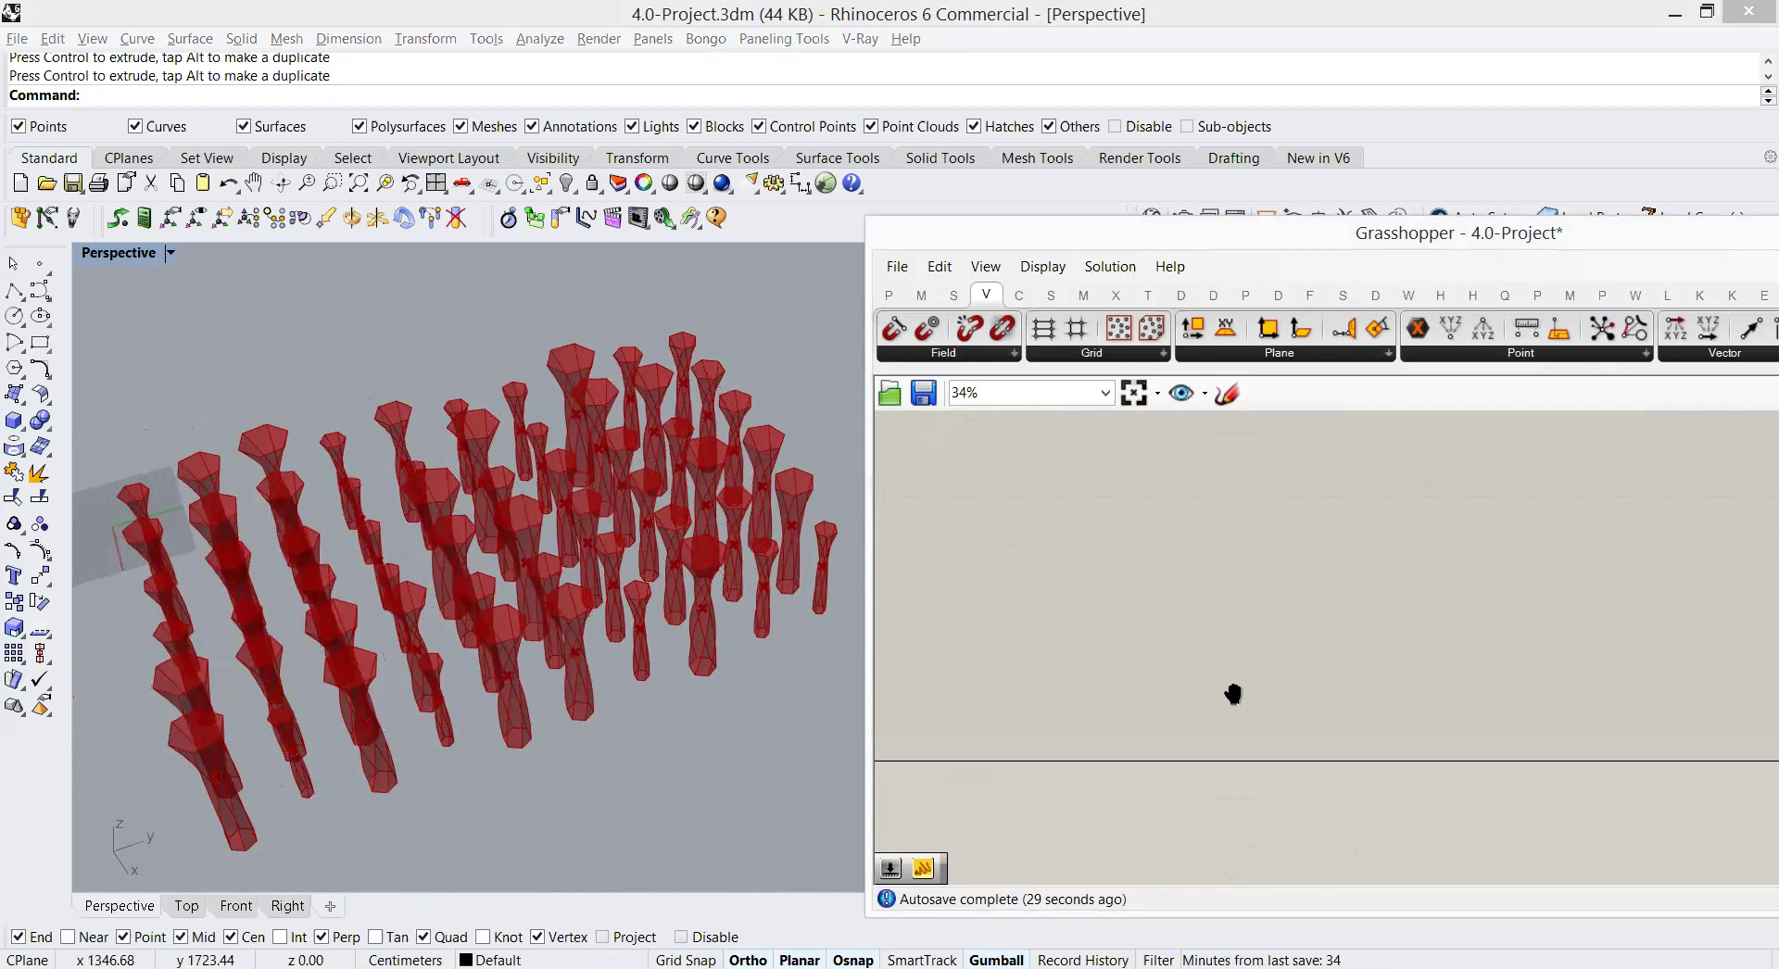
pyautogui.scroll(2, 1512, 477)
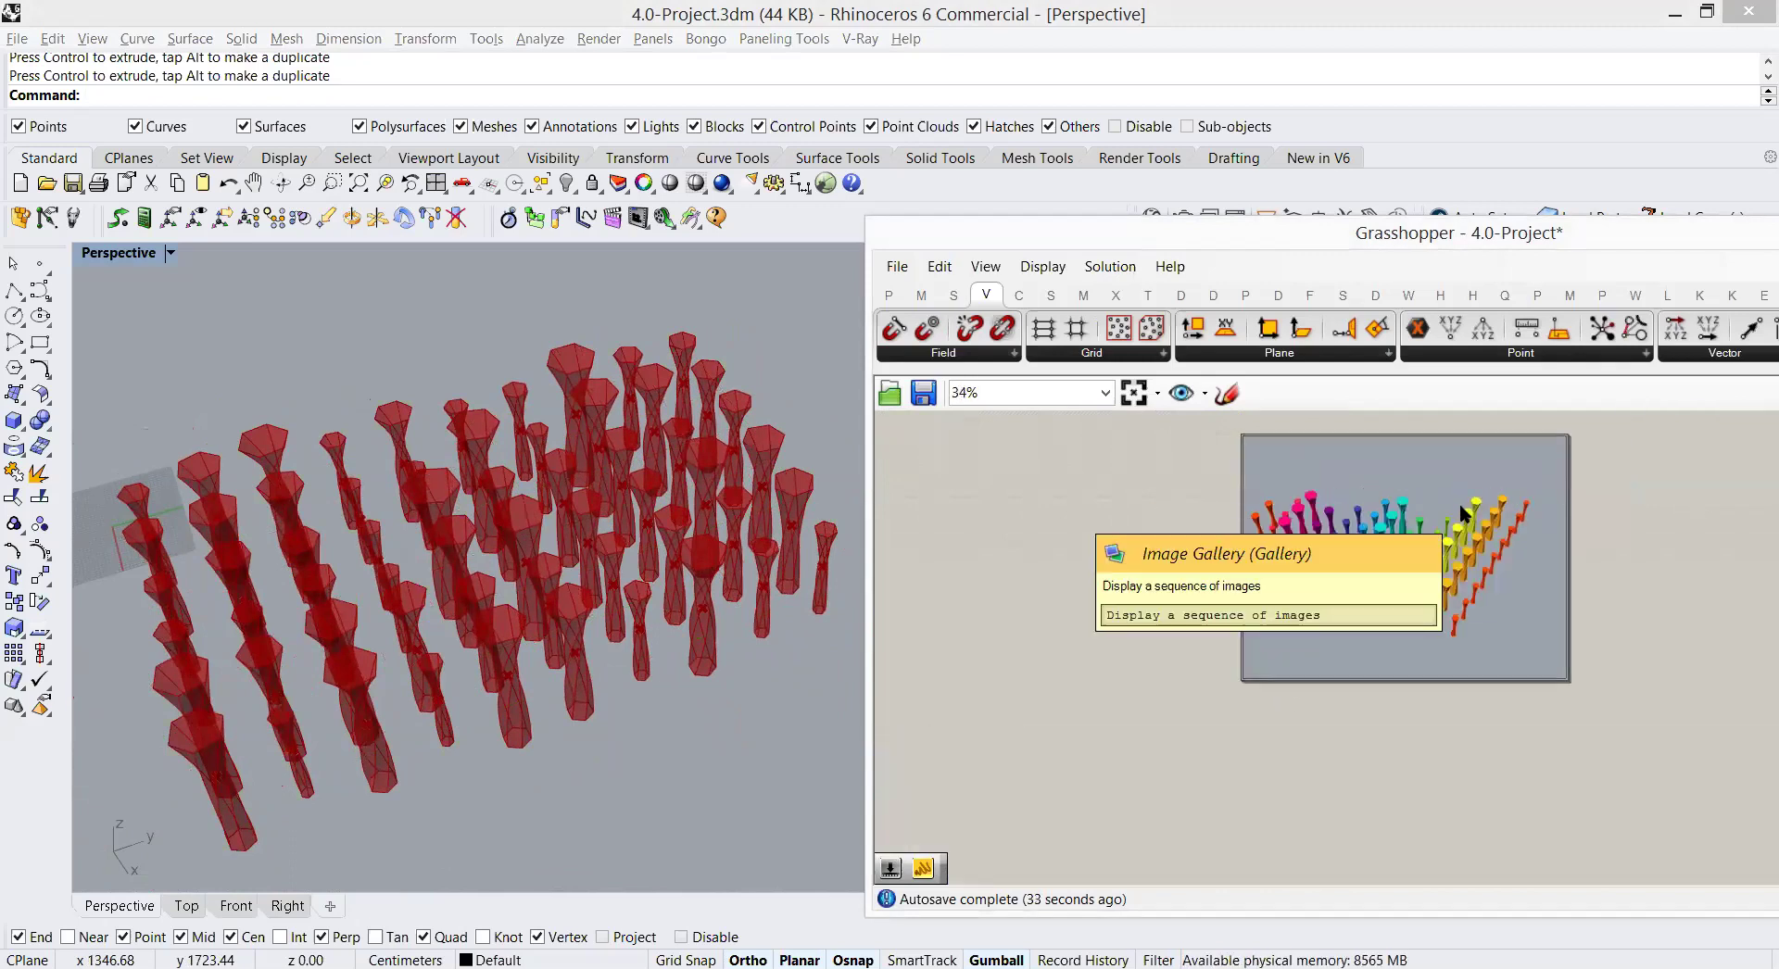
pyautogui.moveTo(1442, 611); pyautogui.dragTo(1425, 588, button='right')
pyautogui.moveTo(1315, 506); pyautogui.dragTo(1324, 549, button='right')
pyautogui.scroll(1, 1398, 557)
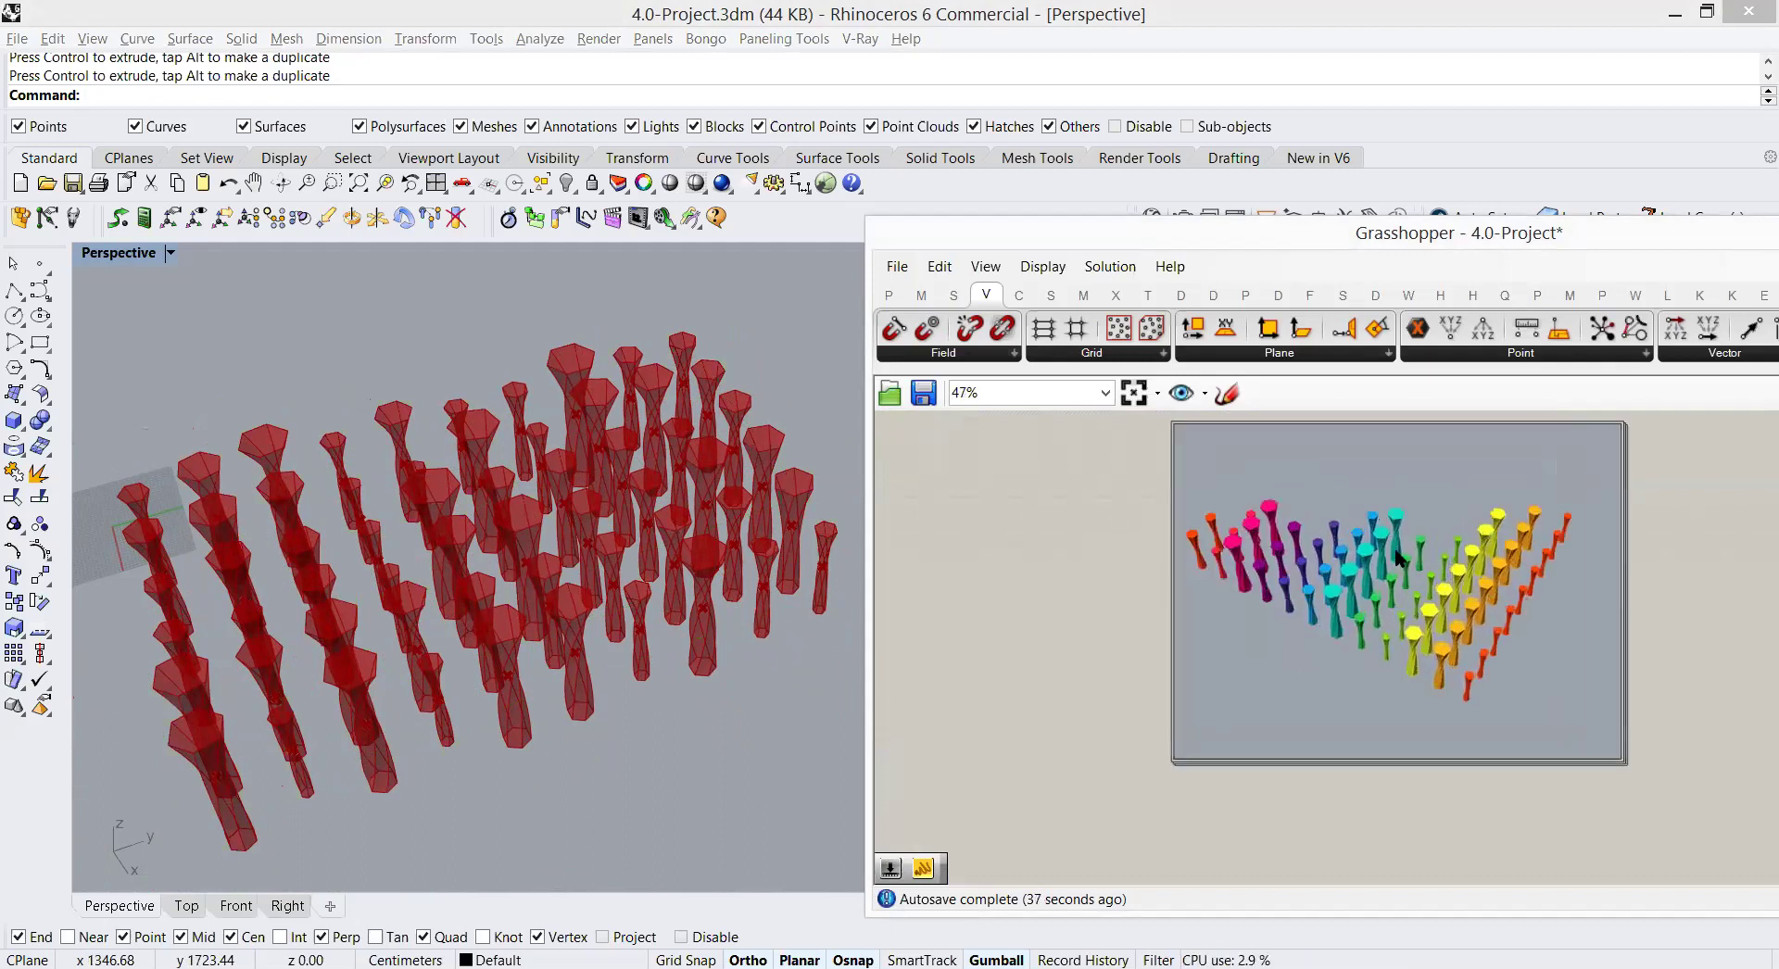
pyautogui.scroll(1, 1405, 559)
pyautogui.scroll(-4, 1404, 565)
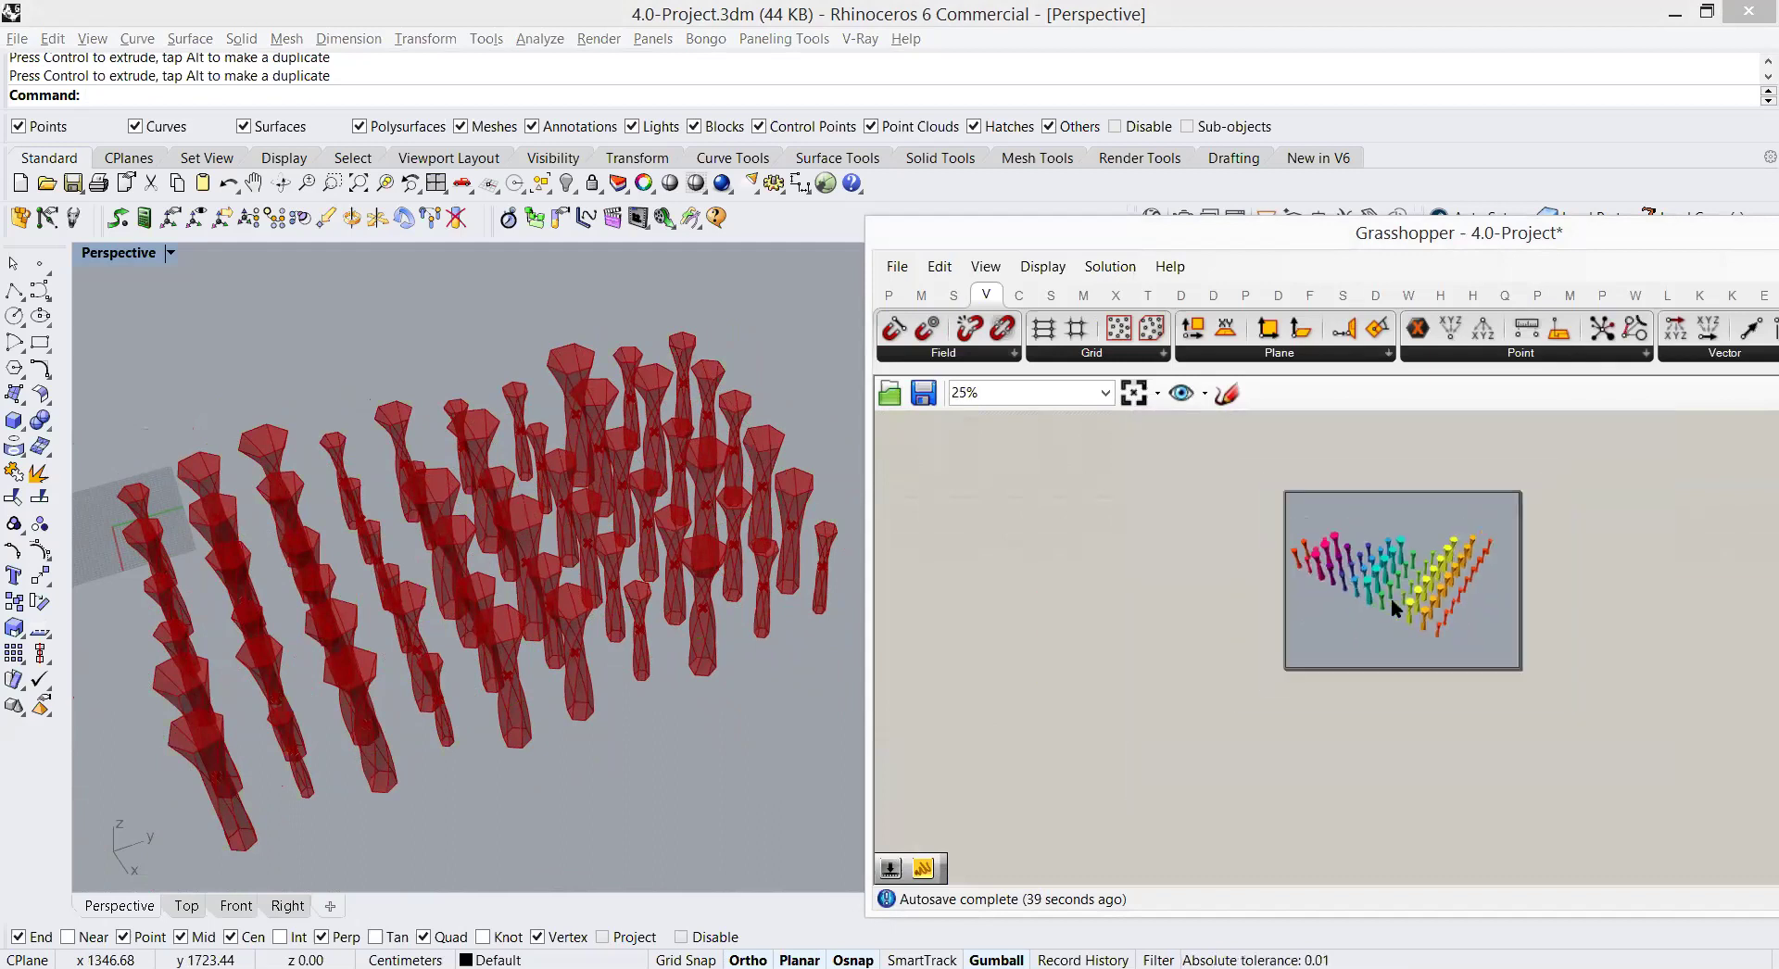
# Step: Review the complete tower definition, from the section groups through to the Orient component
pyautogui.moveTo(1388, 614); pyautogui.dragTo(1421, 489, button='right')
pyautogui.scroll(-5, 1419, 488)
pyautogui.moveTo(1495, 533); pyautogui.dragTo(1502, 527, button='right')
pyautogui.scroll(4, 1147, 609)
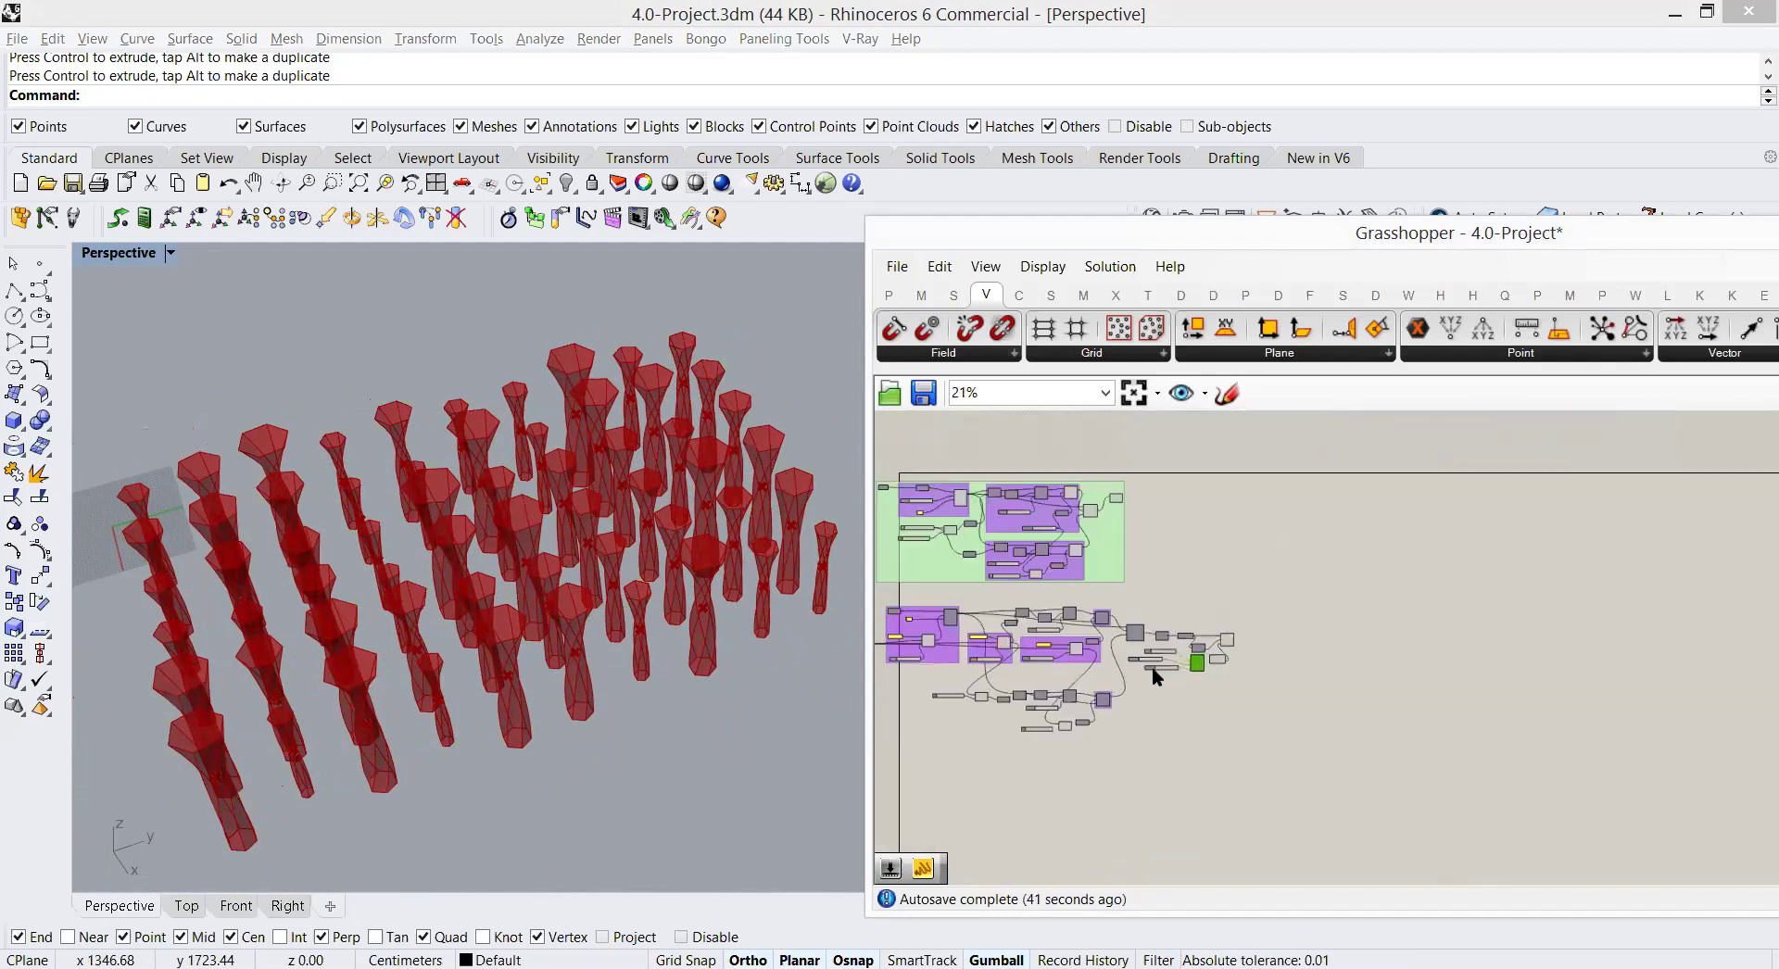
pyautogui.moveTo(1244, 664); pyautogui.dragTo(1442, 822, button='right')
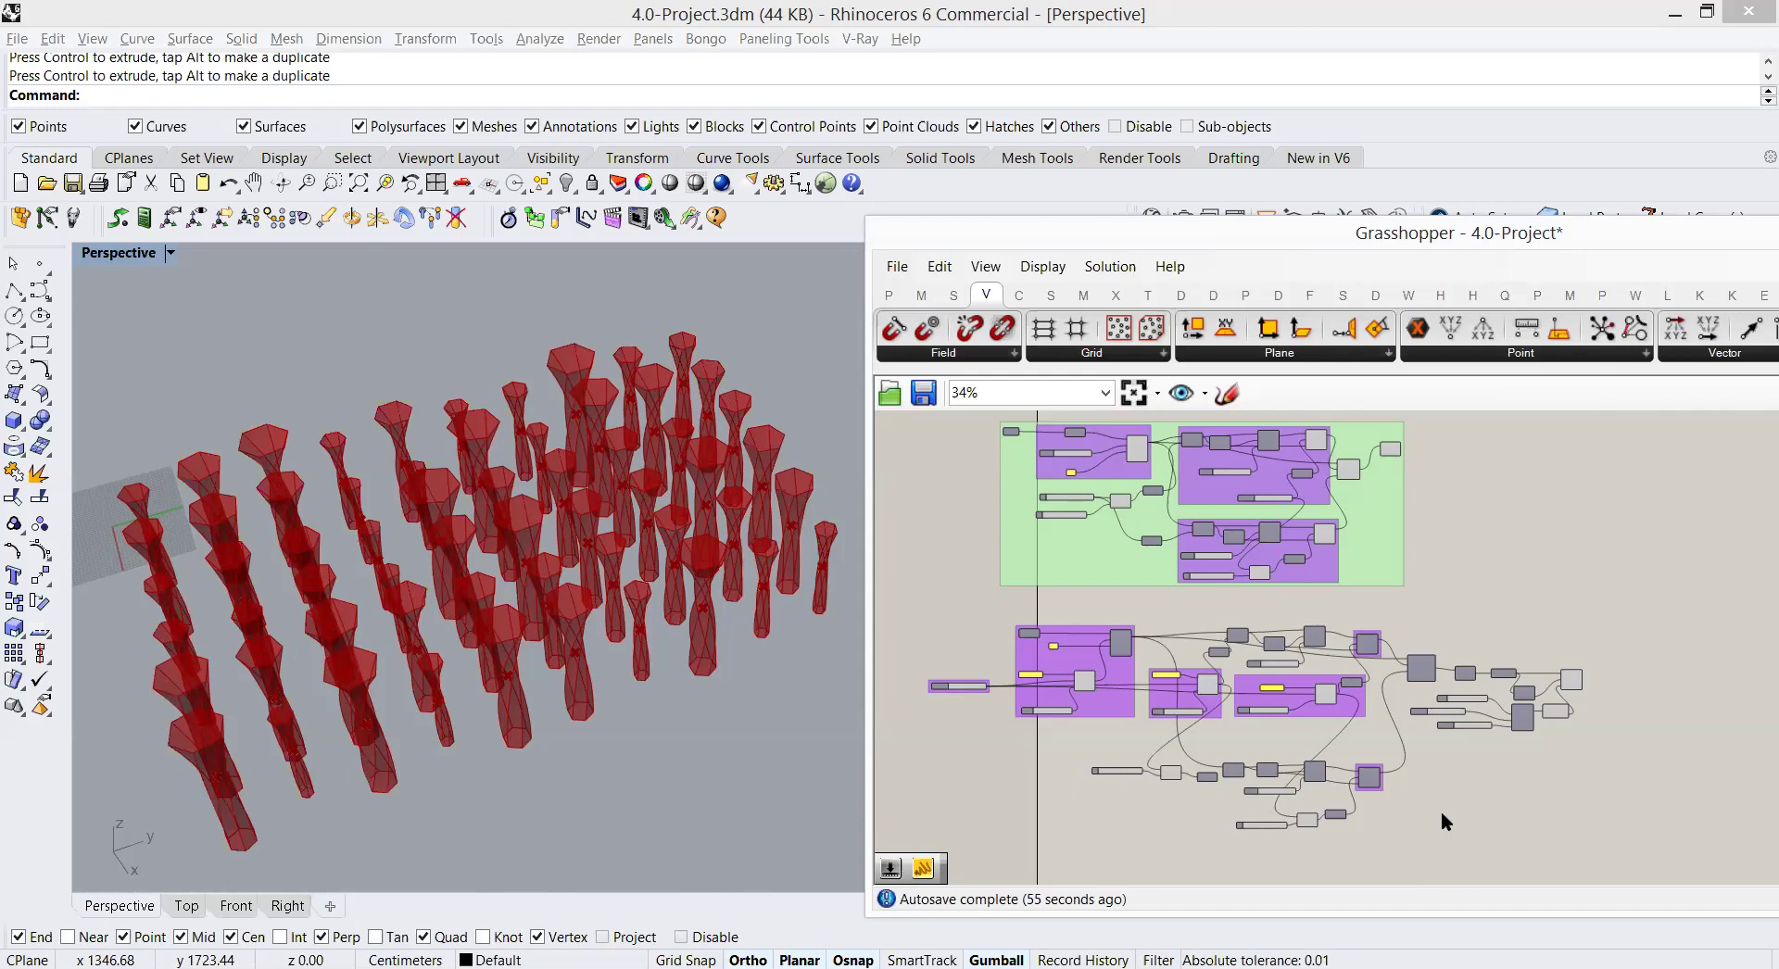
pyautogui.scroll(3, 1549, 732)
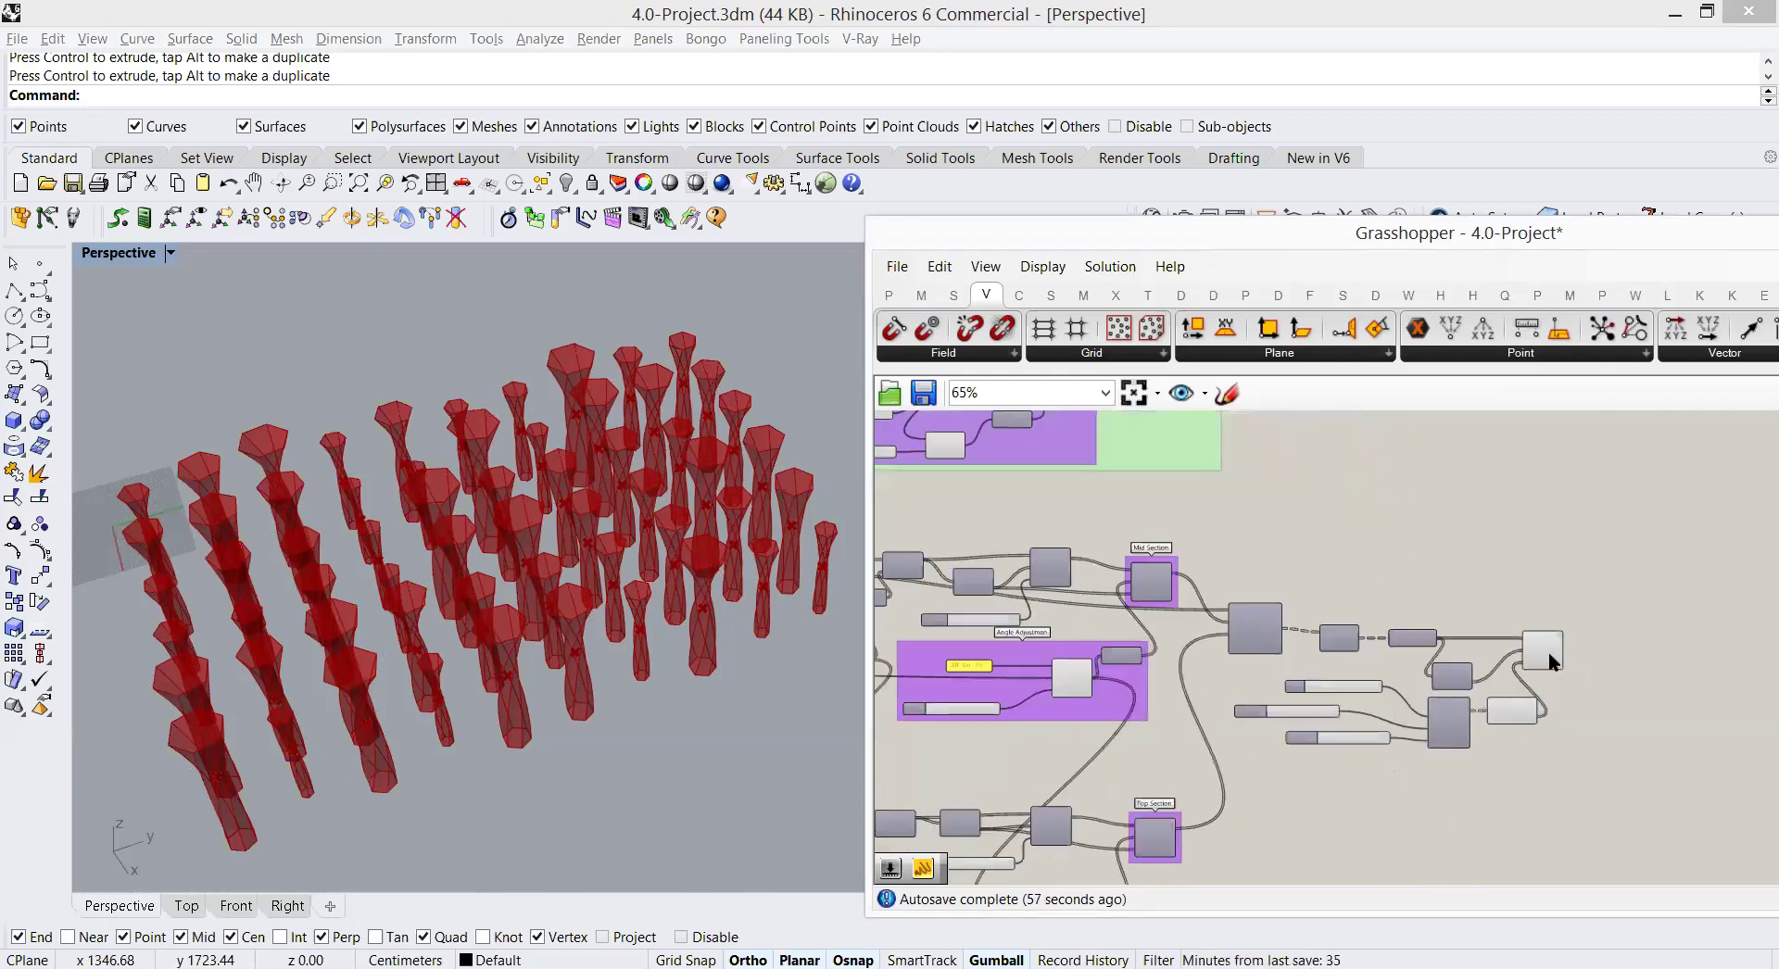
pyautogui.scroll(2, 1548, 652)
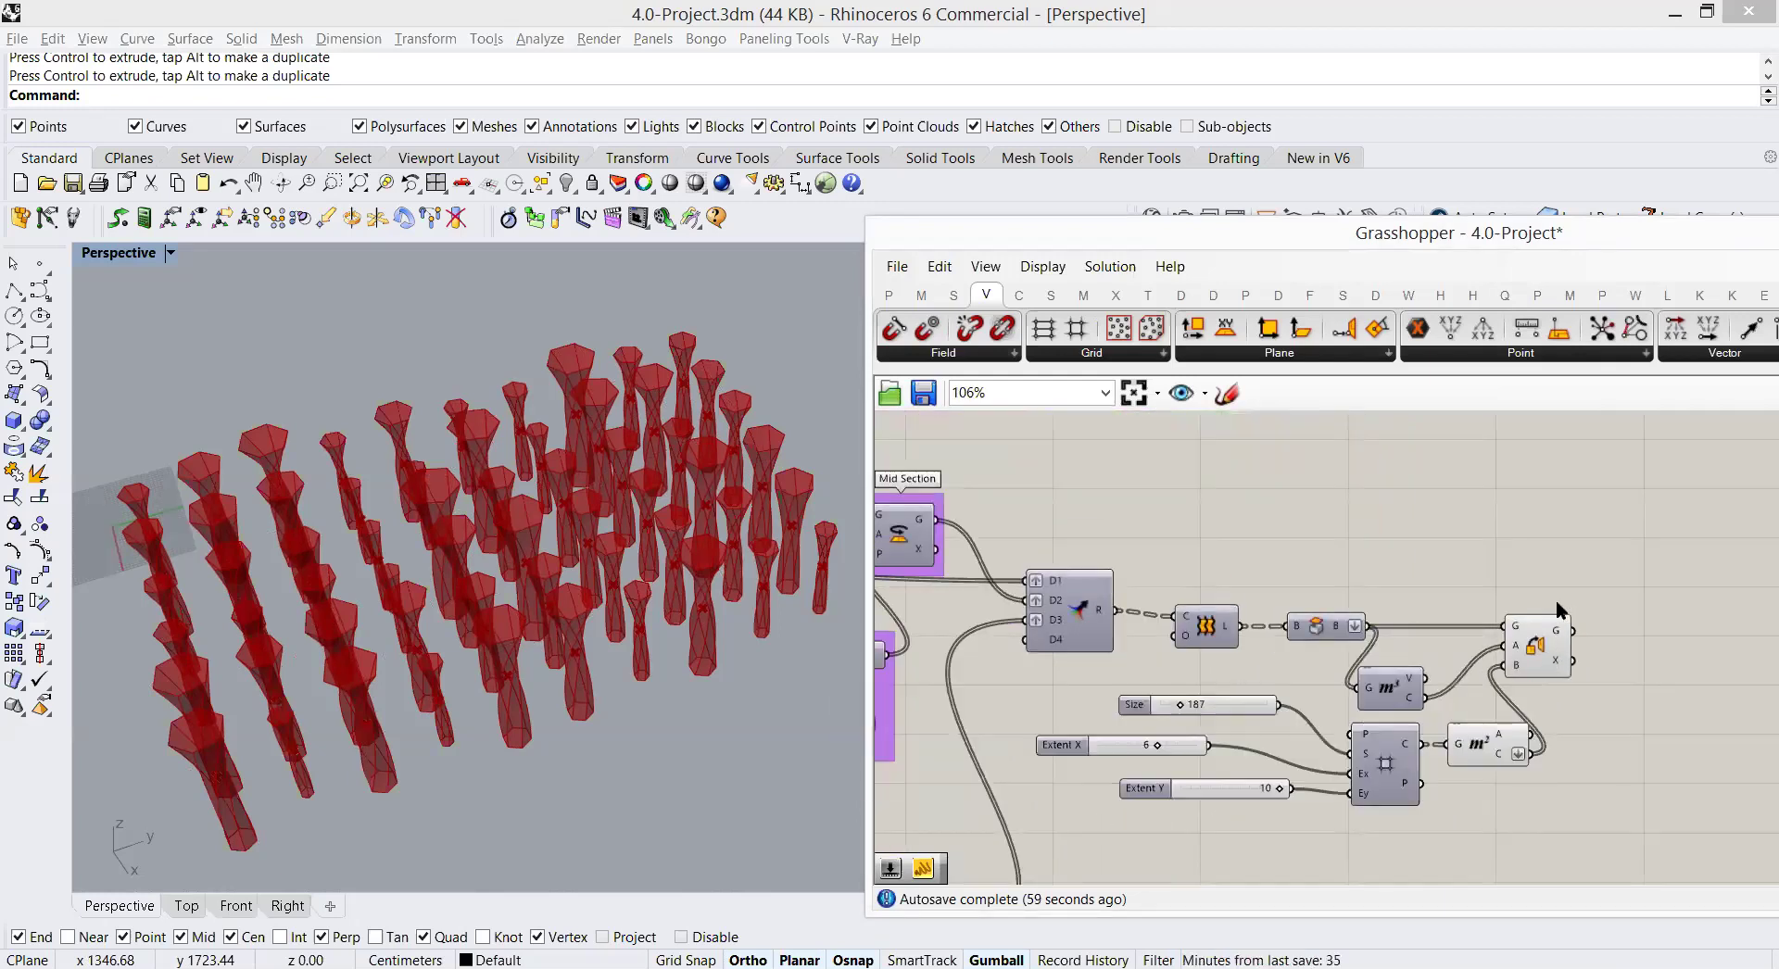